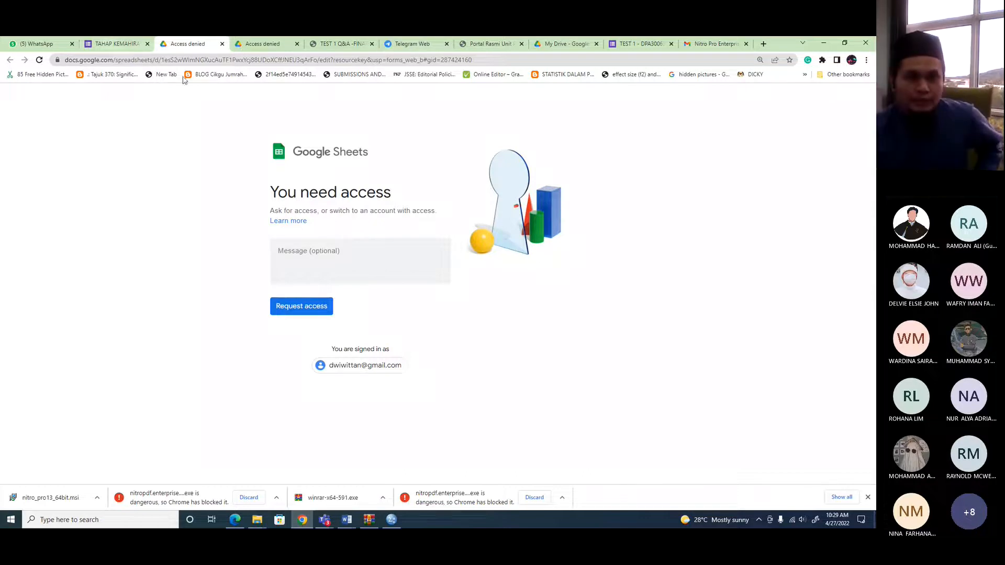
- Close the access-denied tab, open the survey form's linked responses spreadsheet, and dismiss the Meet and Docs promotion
left_click(222, 45)
left_click(586, 159)
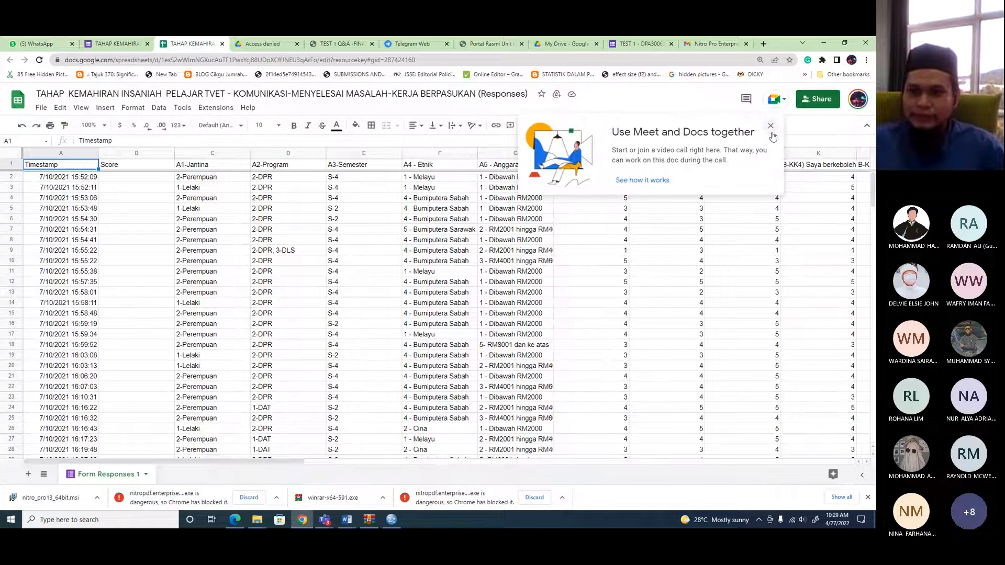
left_click(770, 127)
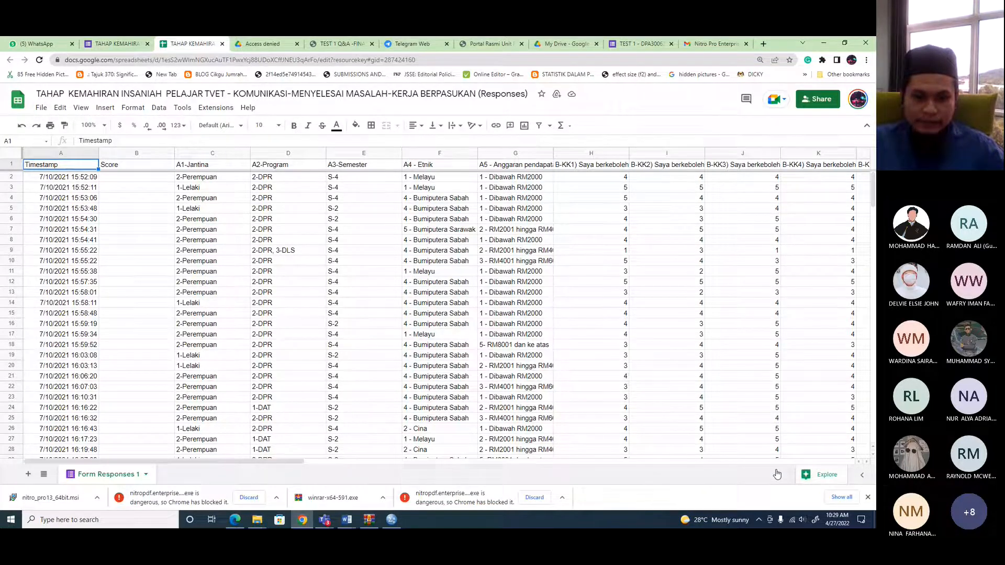
left_click(324, 520)
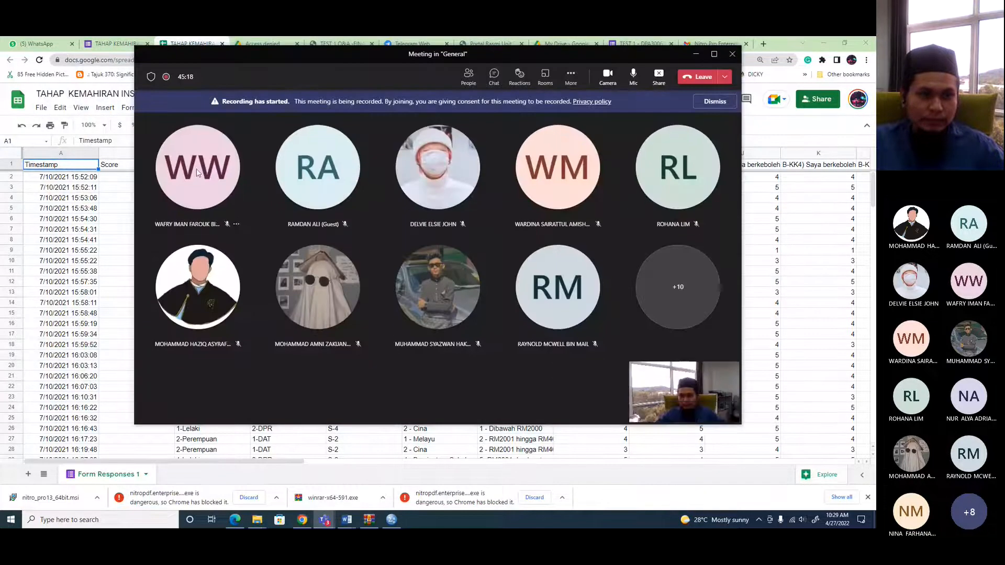
left_click(696, 53)
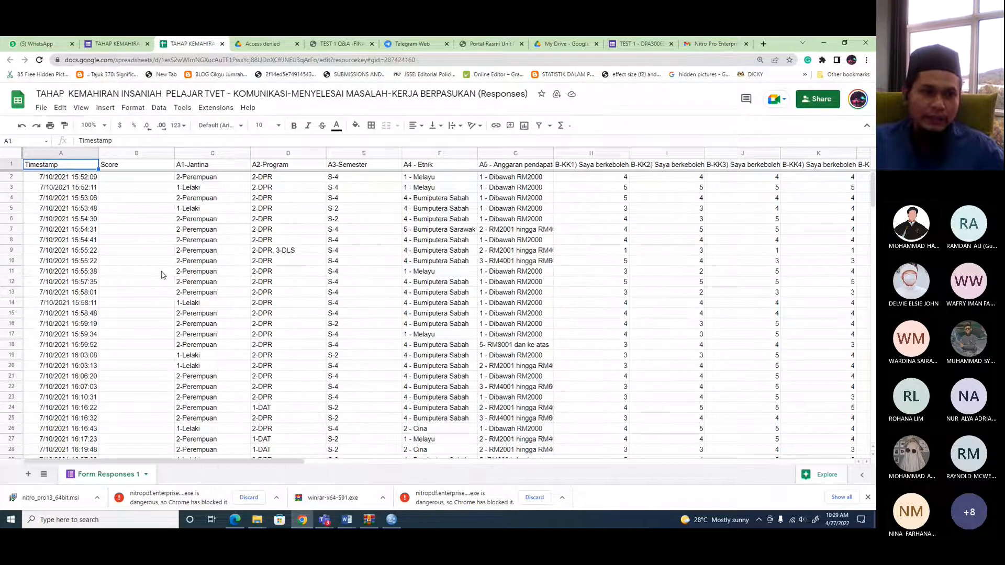
- Download the responses spreadsheet as a Microsoft Excel (.xlsx) file, choosing the Desktop as the save location
left_click(41, 107)
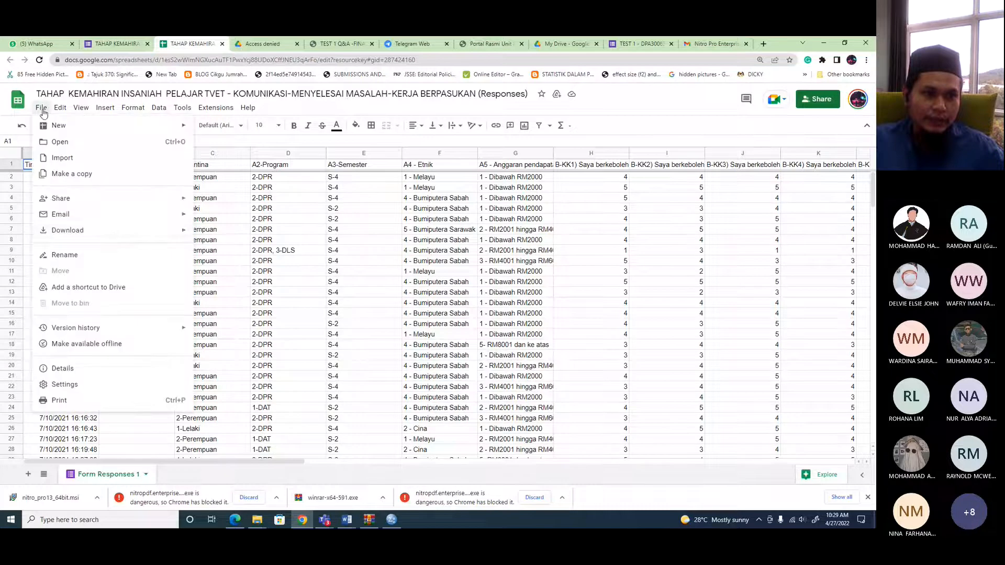
mouse_move(86, 239)
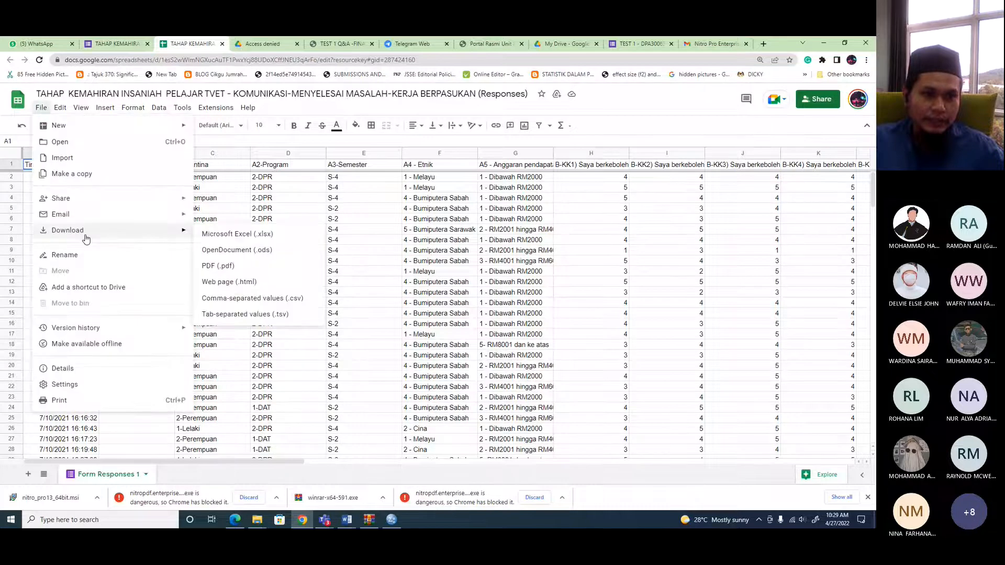
left_click(238, 240)
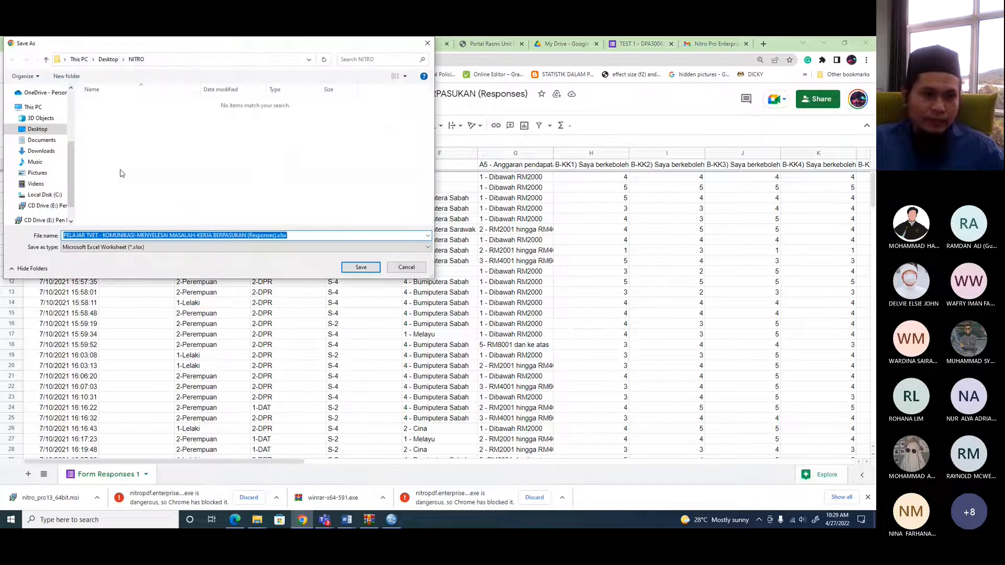
scroll(73, 173, "up", 3)
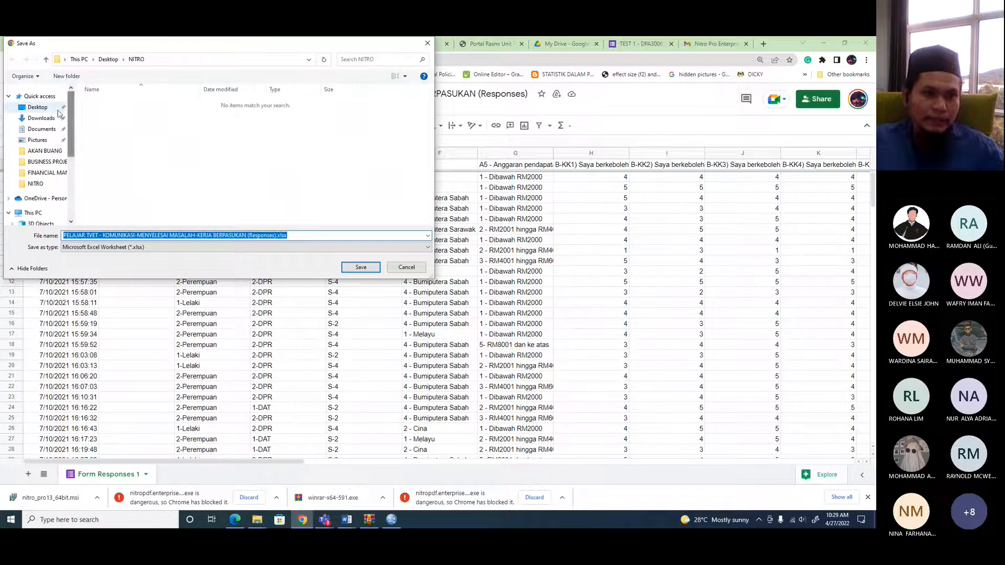
left_click(37, 107)
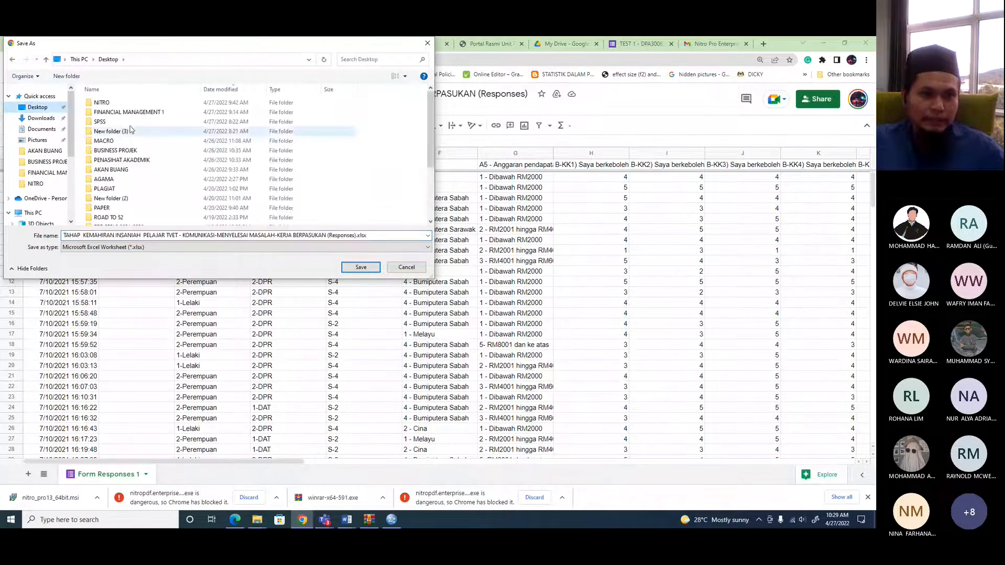
- Create a folder named BELAJAR SPSS on the Desktop and save the downloaded workbook in it
left_click(67, 76)
type("BEKA")
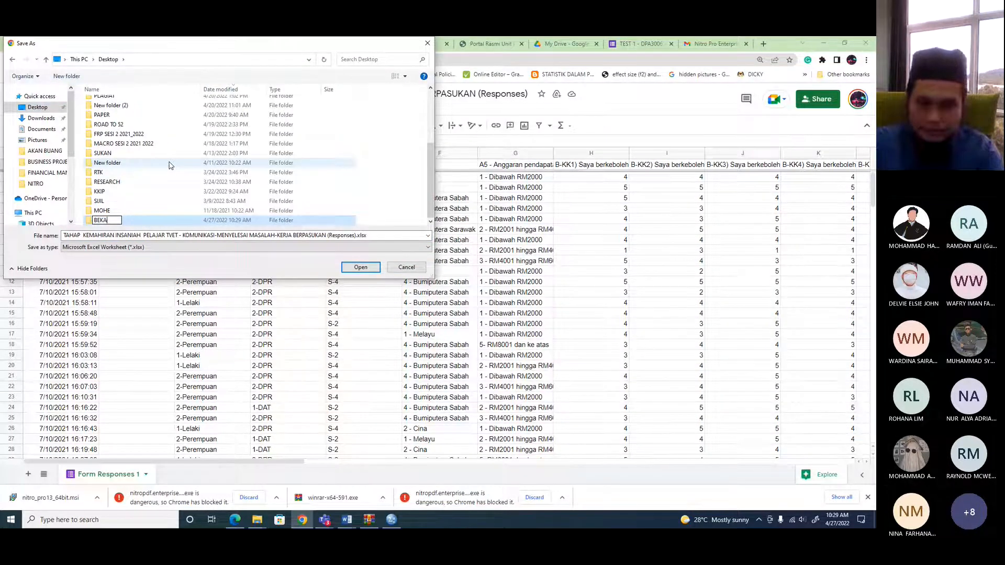
key("BackSpace")
key("BackSpace")
type("LAJAR SPSS")
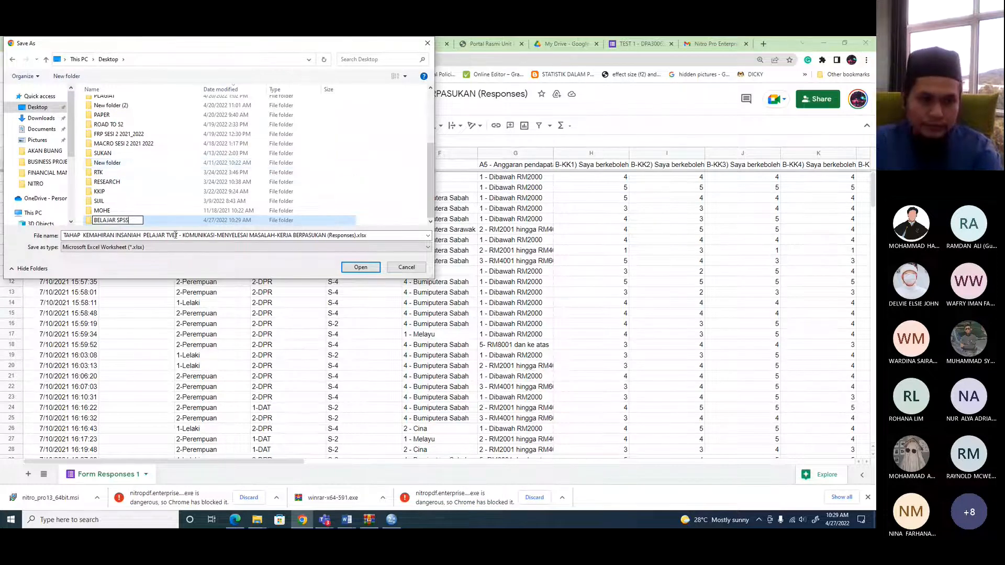
double_click(153, 222)
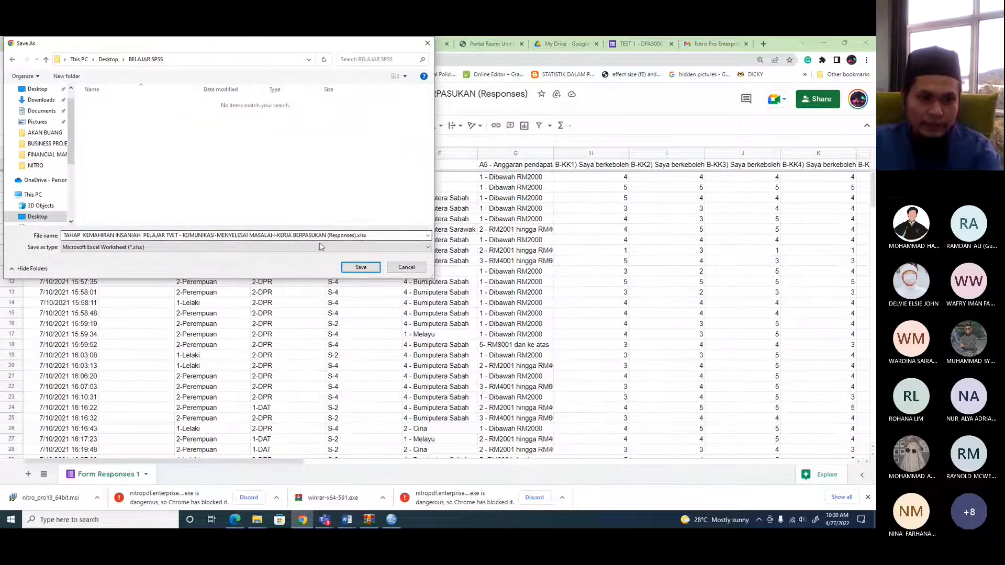
left_click(362, 268)
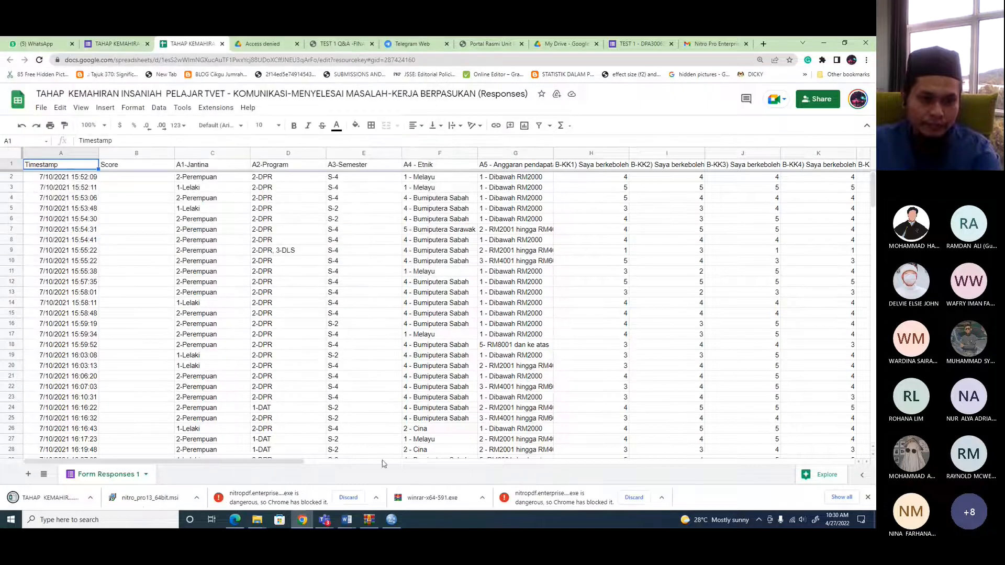
- Open the downloaded responses workbook in Excel and enable editing
left_click(98, 498)
left_click(112, 439)
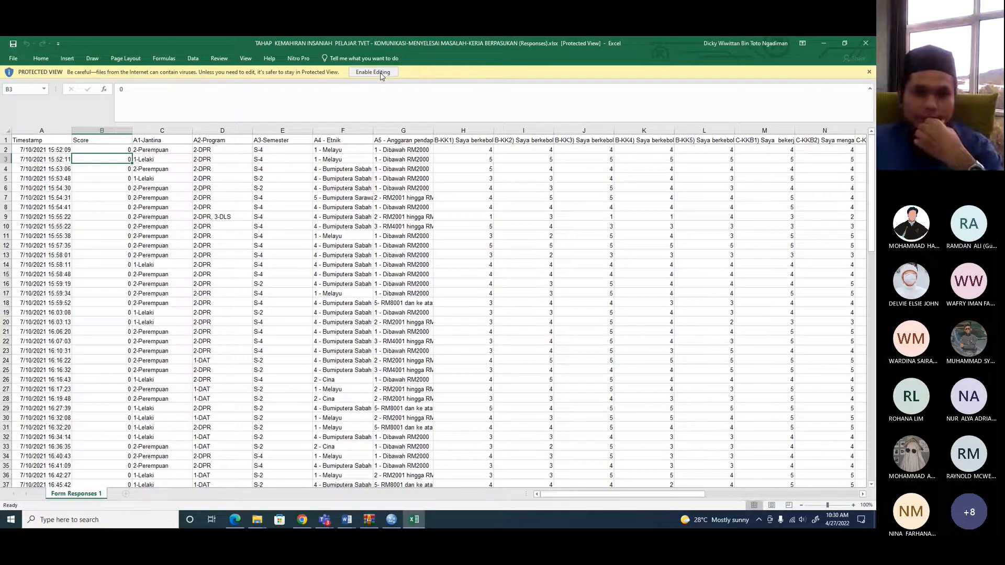
left_click(381, 74)
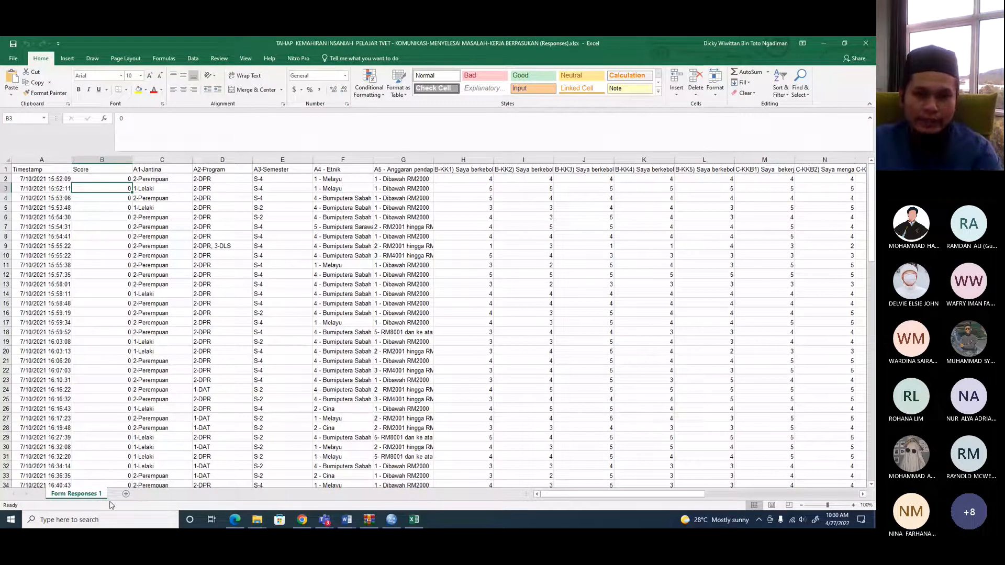
- Copy all the data from the Form Responses 1 sheet into a new worksheet, starting at cell A1
left_click(42, 207)
key("ctrl+a")
scroll(140, 183, "right", 10)
right_click(140, 183)
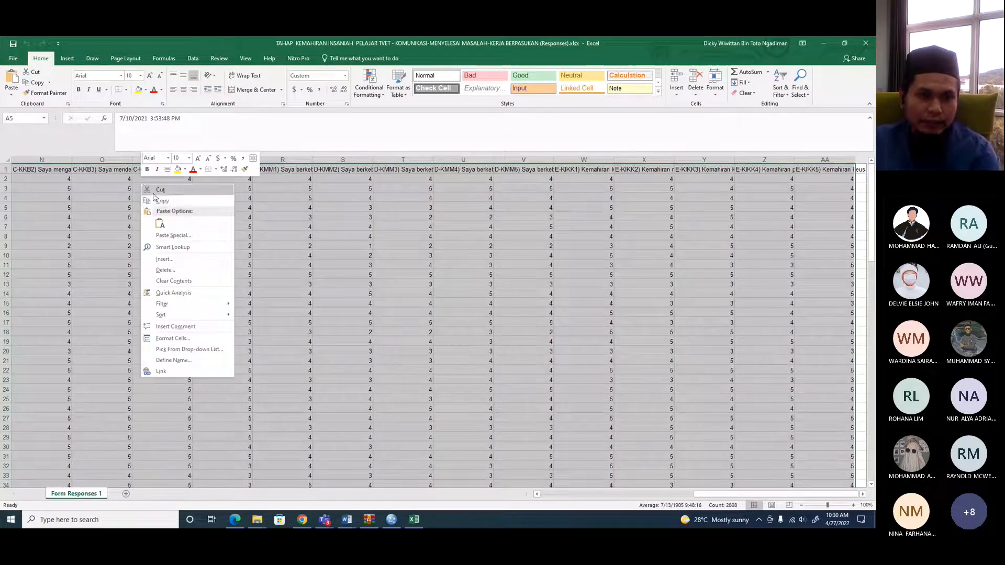
left_click(167, 202)
left_click(126, 495)
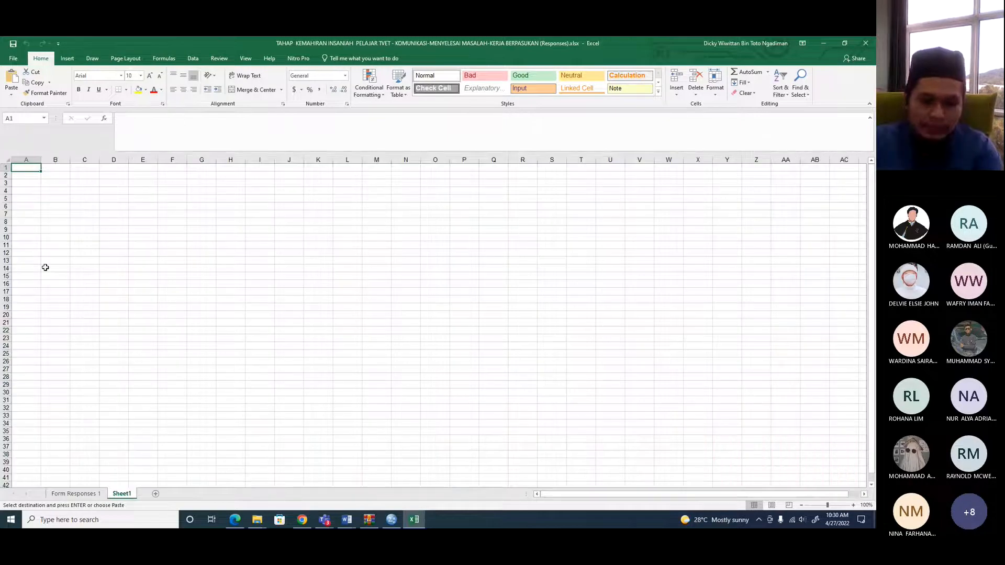
key("ctrl+v")
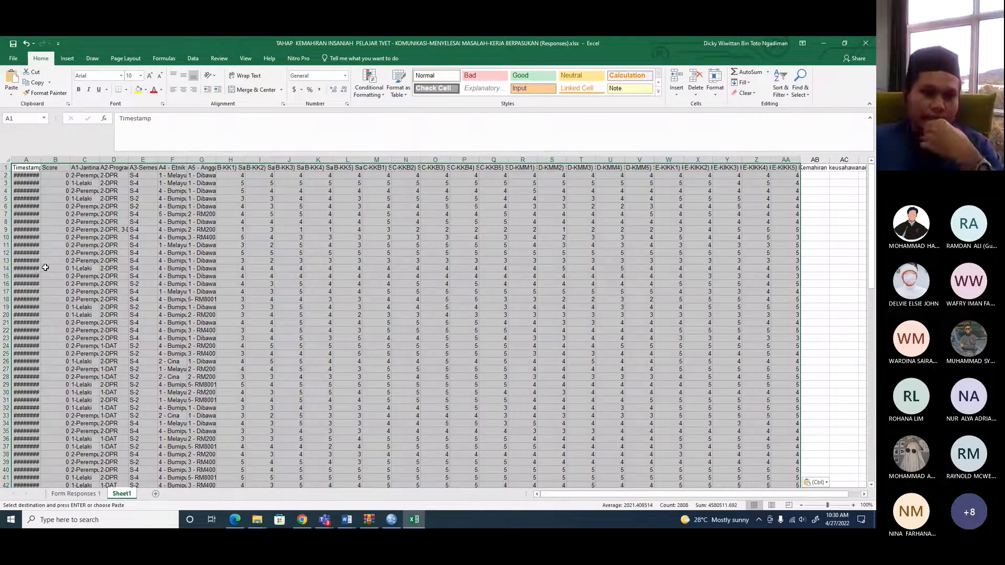
- Delete the Timestamp and Score columns from the copied data on Sheet1
left_click(113, 284)
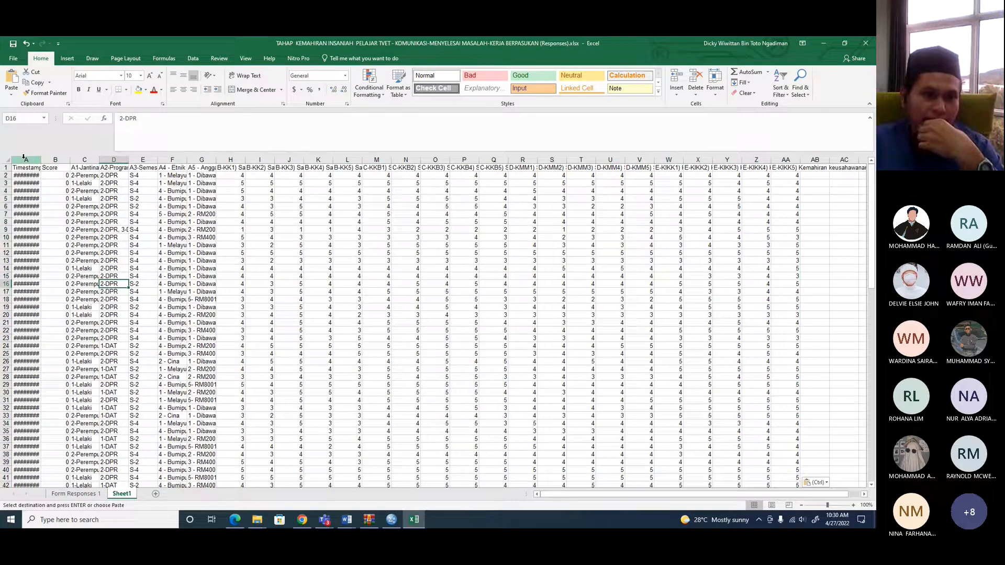
right_click(24, 157)
left_click(52, 234)
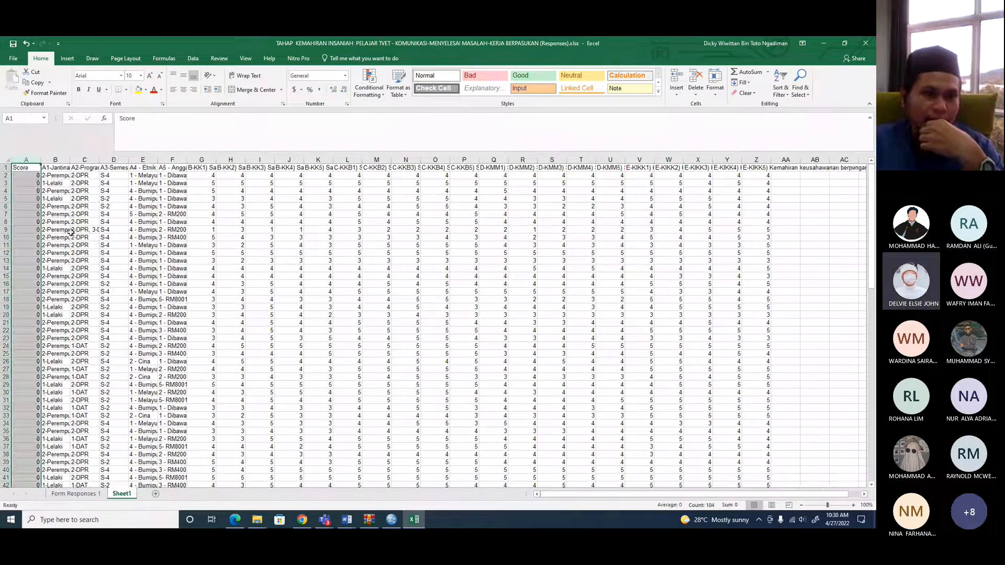
right_click(28, 168)
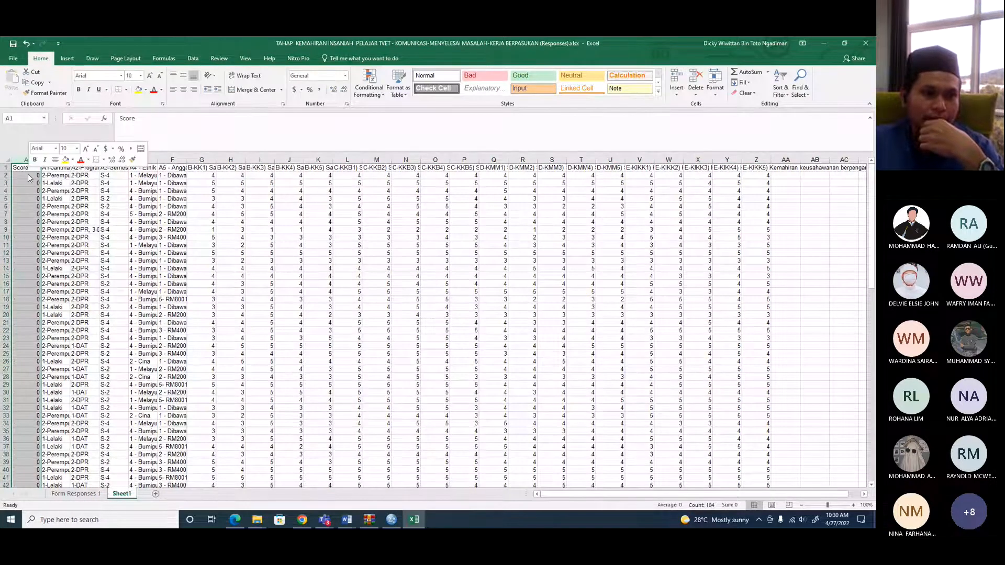
left_click(52, 249)
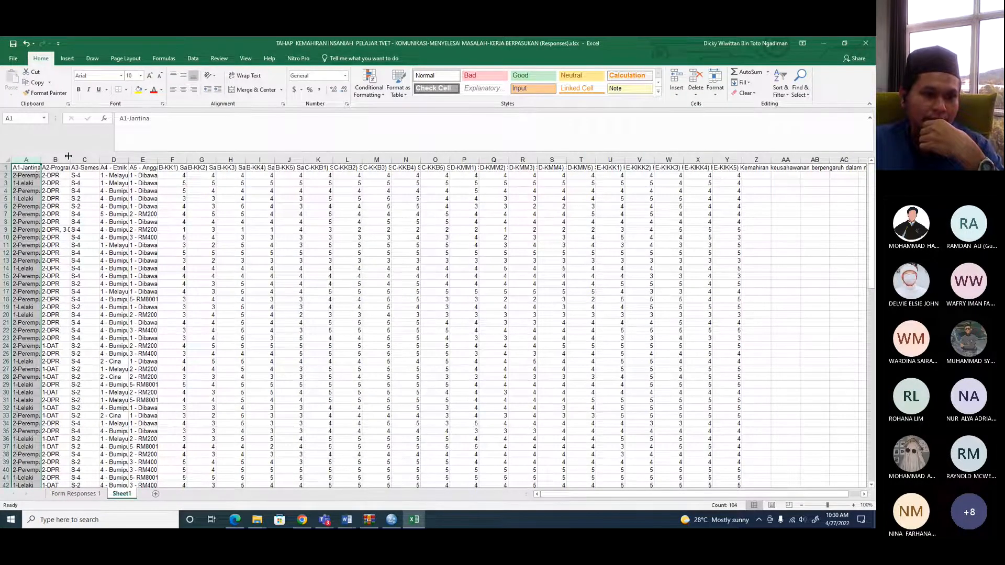
- Widen the A2-Program column and shorten the double entry in cell B9 to 2-DPR
left_click_drag(69, 159, 87, 161)
left_click(70, 230)
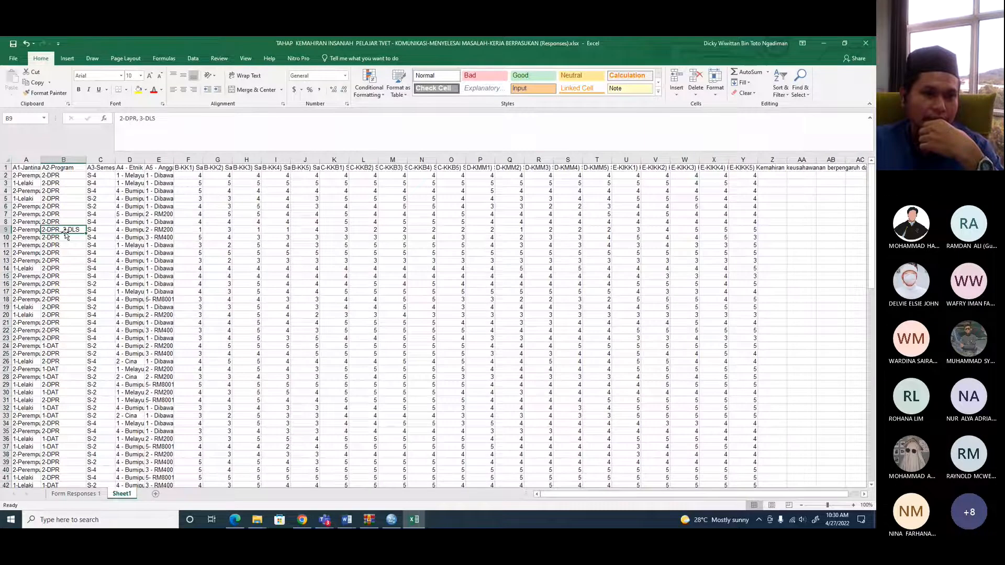
double_click(73, 230)
left_click_drag(62, 230, 95, 228)
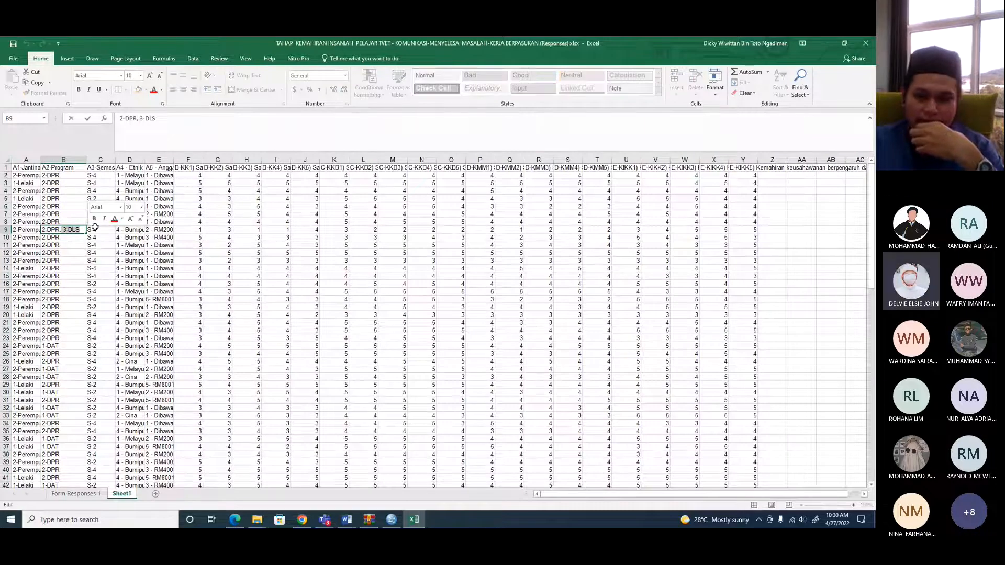
key("BackSpace")
key("BackSpace")
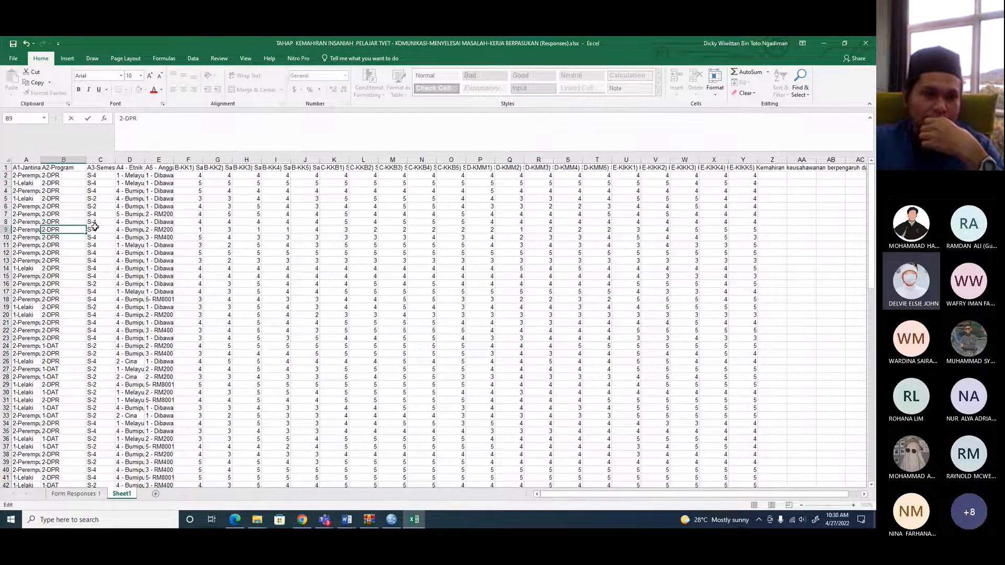
left_click(126, 254)
- Autofit the widths of columns A to E, from A1-Jantina to A5 - Anggaran pendapatan
scroll(125, 254, "down", 18)
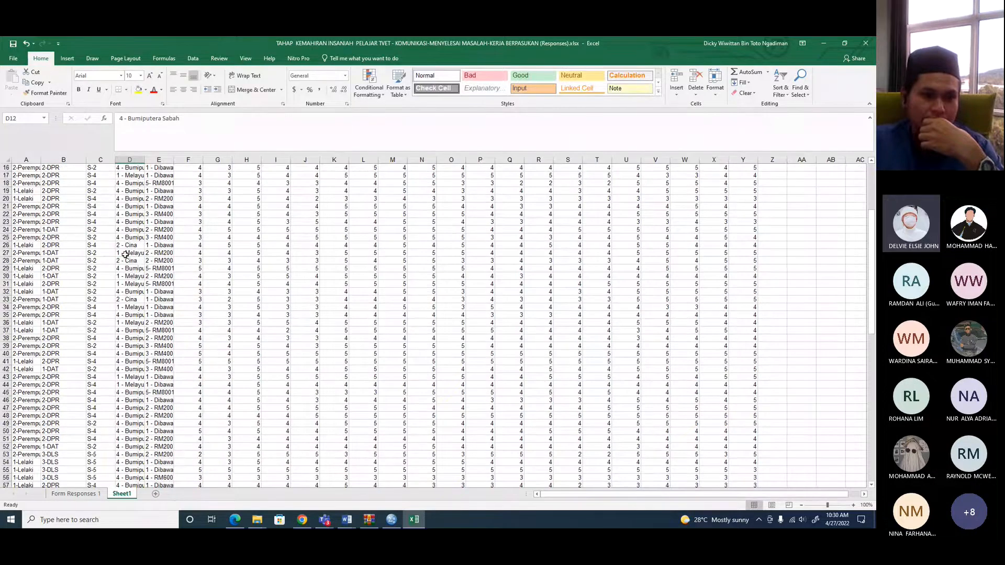
scroll(125, 254, "up", 18)
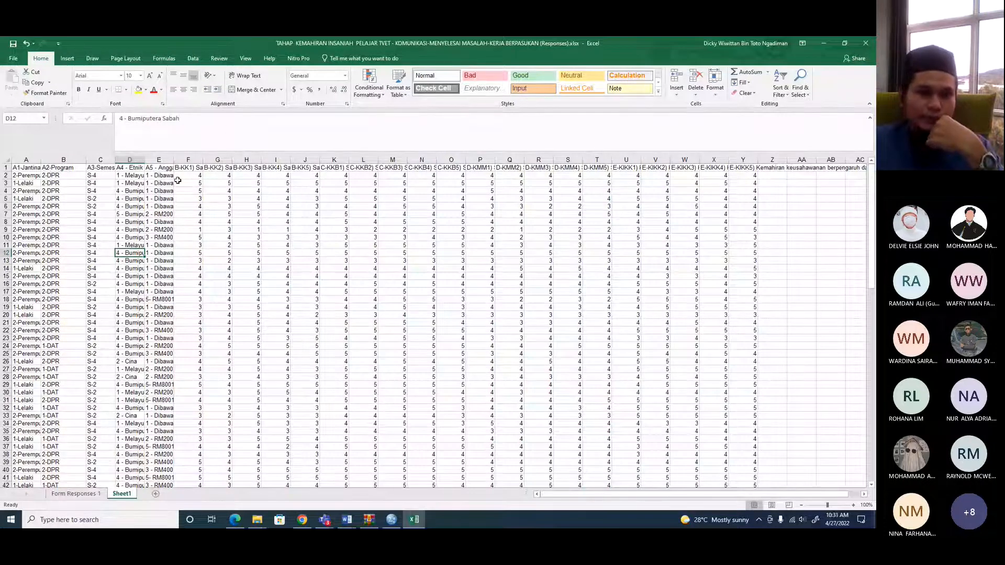
double_click(44, 158)
double_click(94, 158)
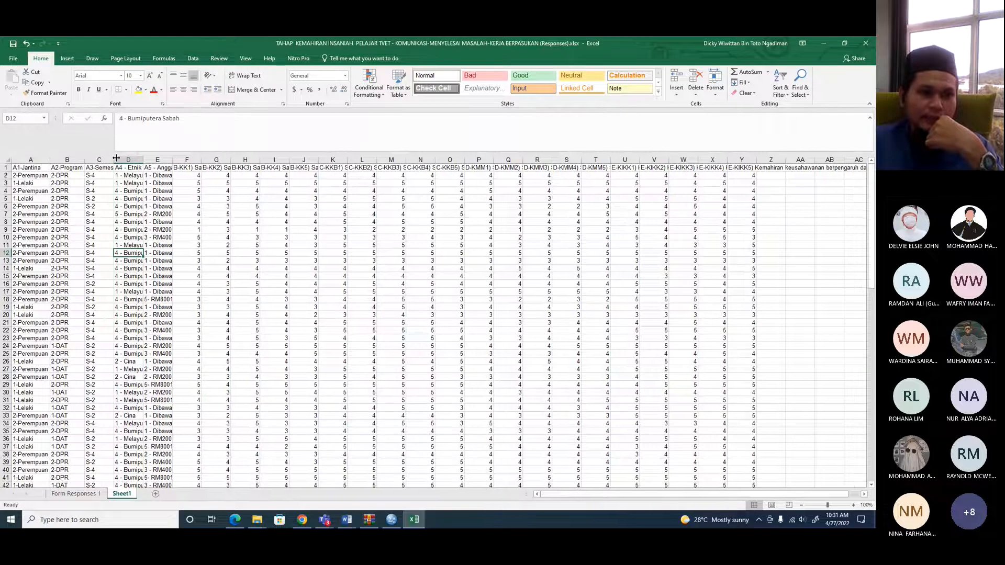
double_click(116, 158)
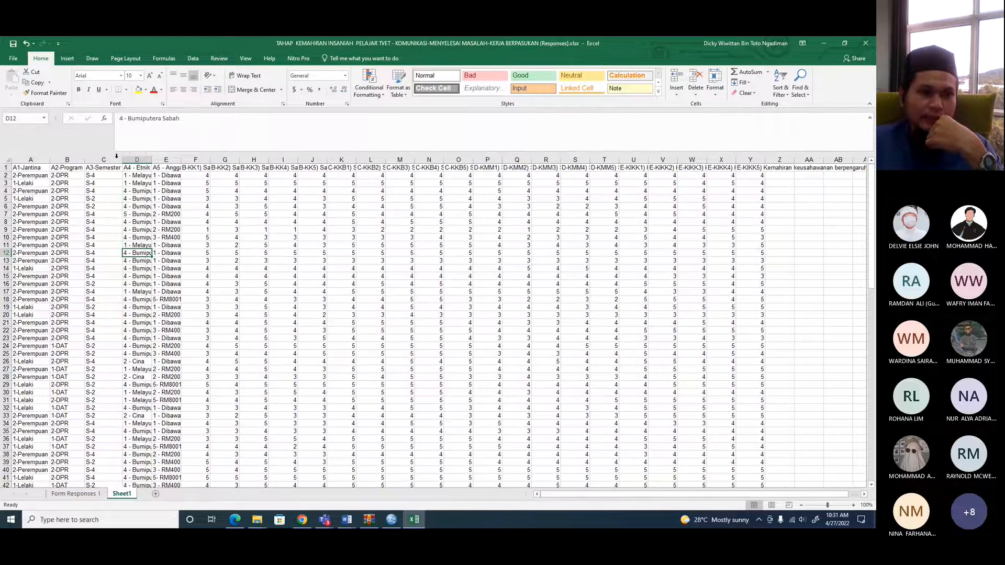
double_click(153, 159)
double_click(284, 160)
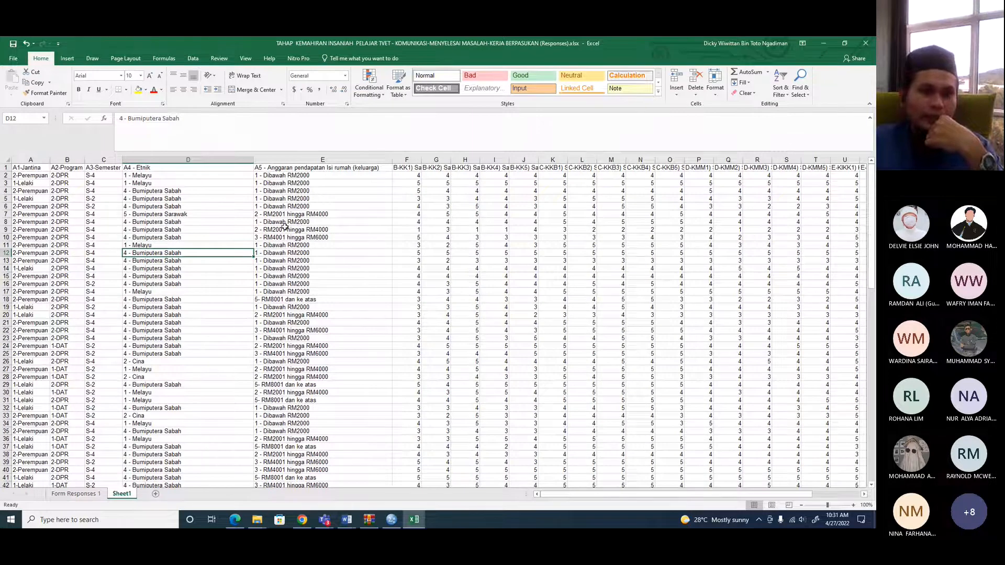
- Insert a blank row below the headers and fill cells A2 to E2 with the codes LB1 to LB5
right_click(7, 174)
left_click(30, 238)
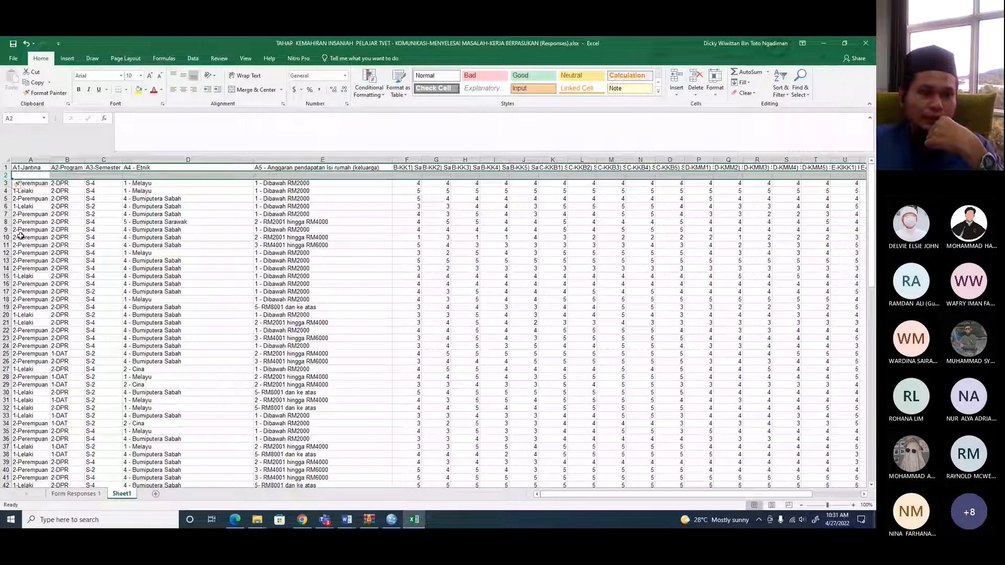
left_click(36, 175)
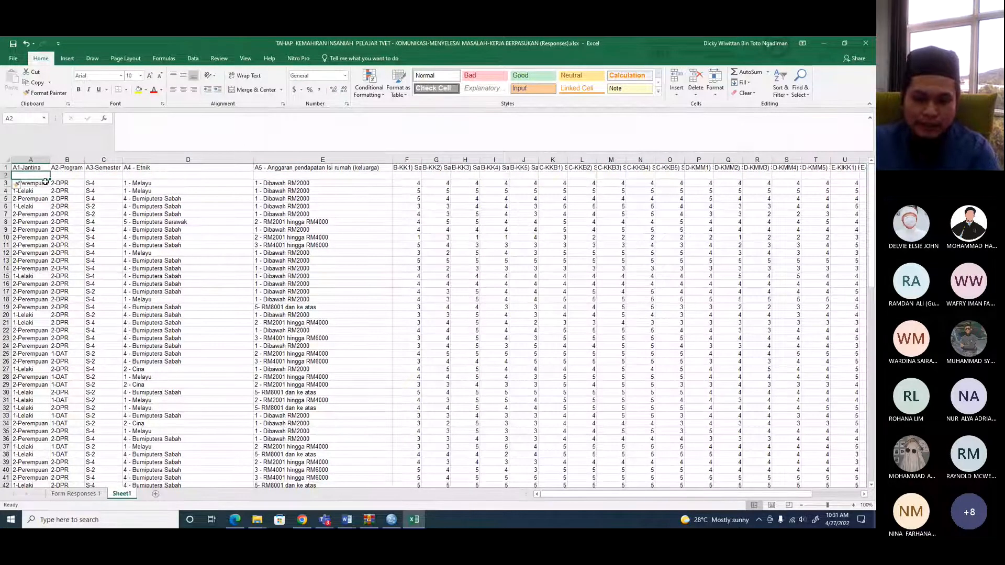
type("LB")
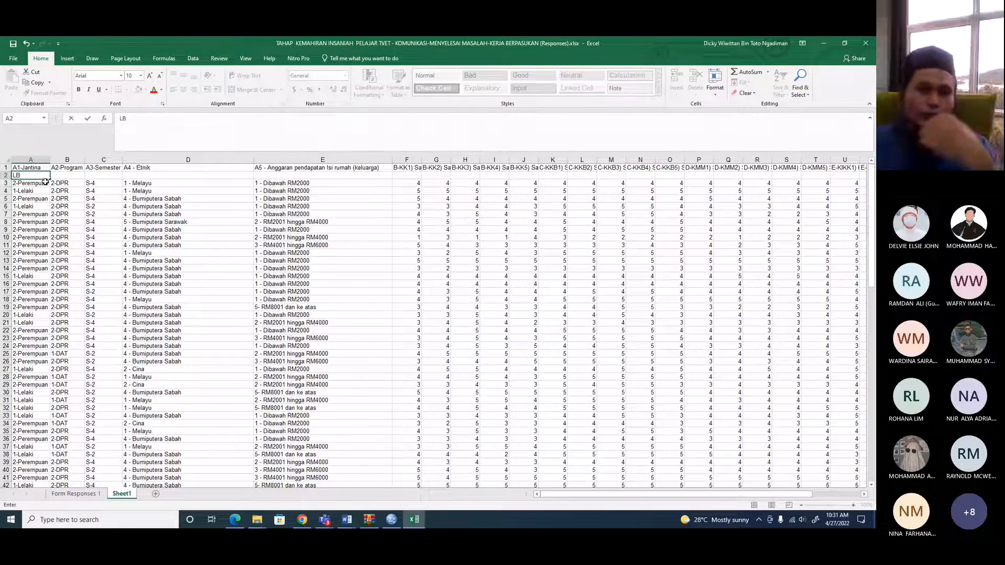
type("1")
key("ctrl+Return")
left_click_drag(50, 178, 352, 177)
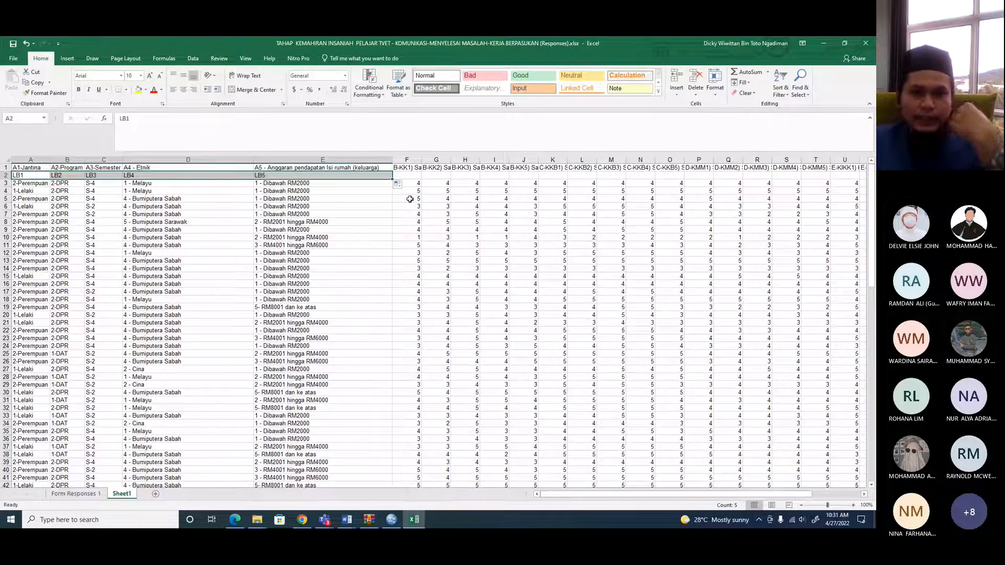
- Switch to the survey in Google Forms and examine the sections B and C questions, B-KK1 to B-KK5 and C-KKB1
left_click(411, 176)
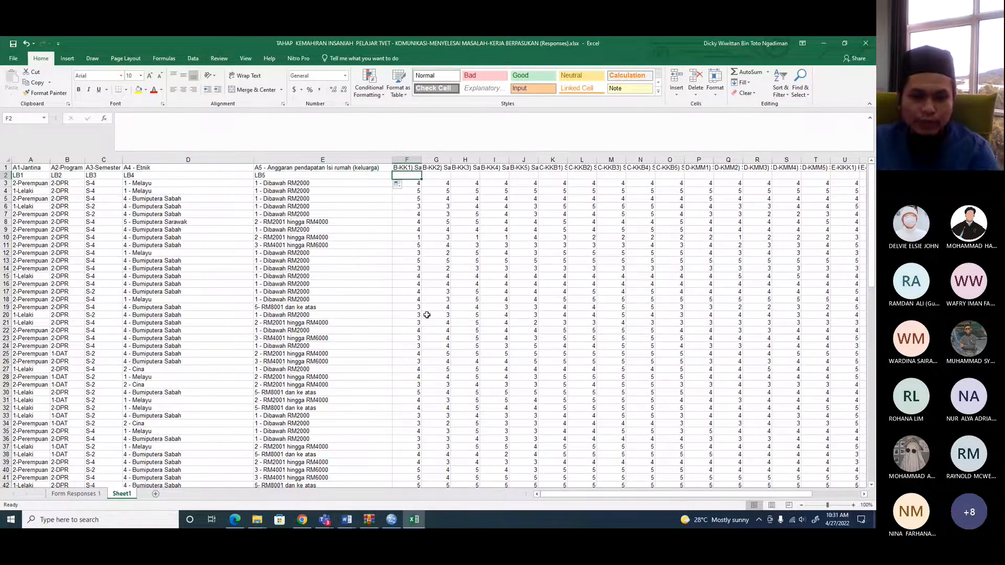
key("alt+Tab")
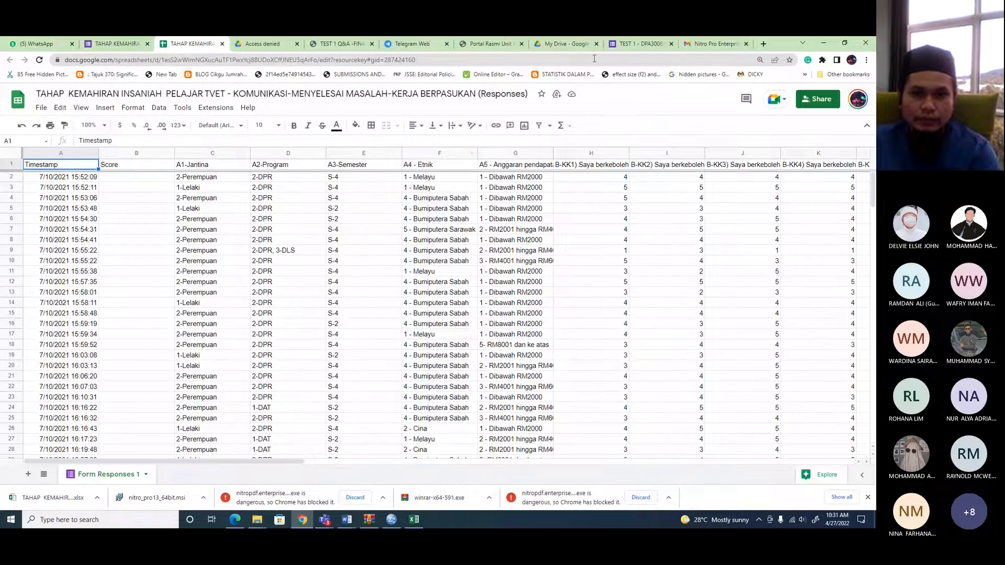
left_click(635, 45)
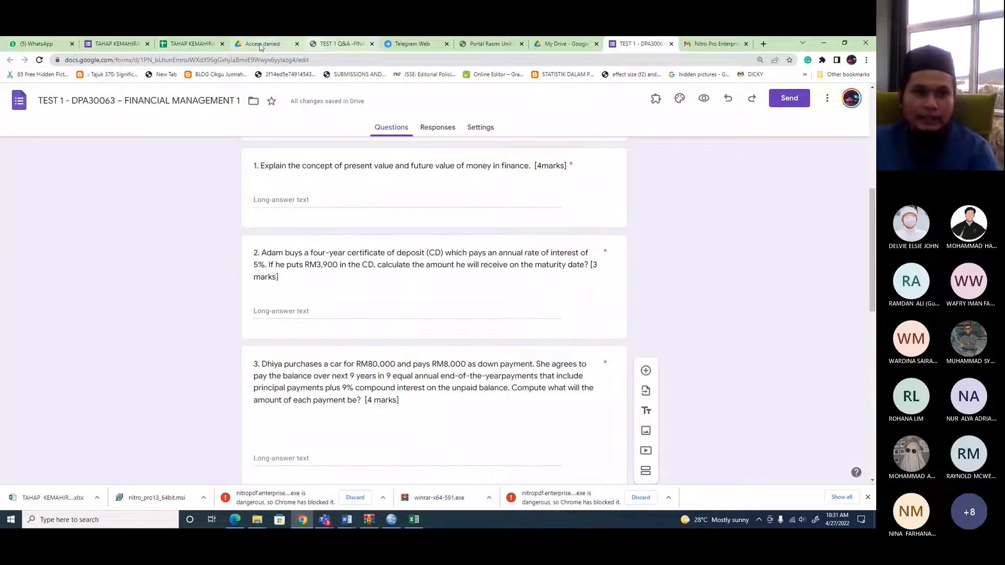
left_click(115, 43)
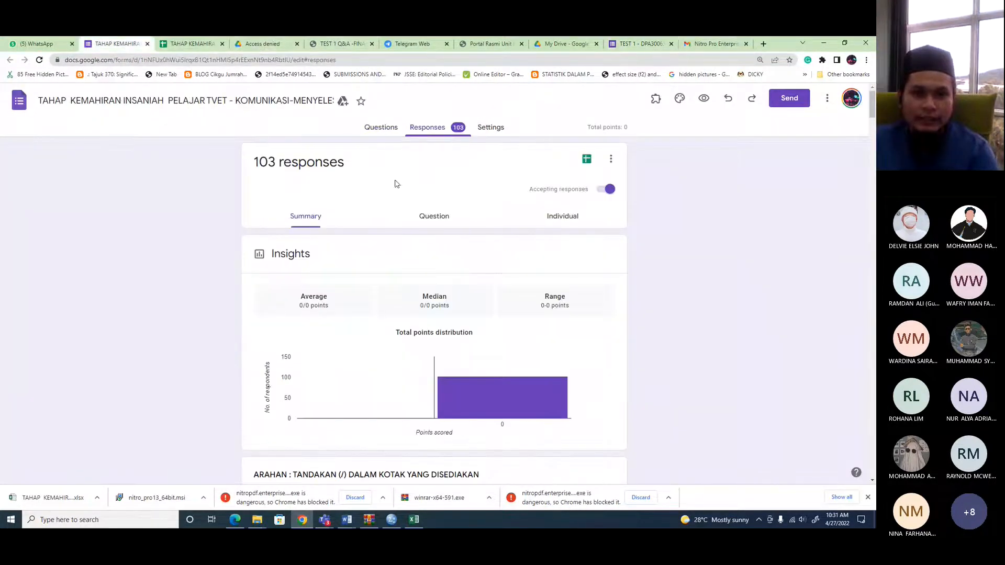
left_click(381, 127)
scroll(354, 369, "down", 15)
scroll(354, 372, "down", 15)
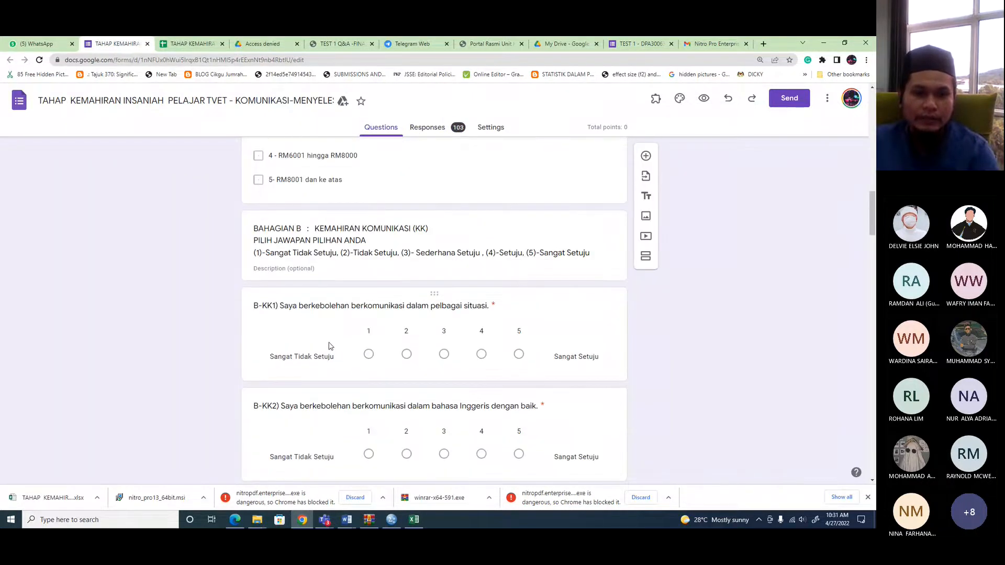
scroll(281, 335, "down", 2)
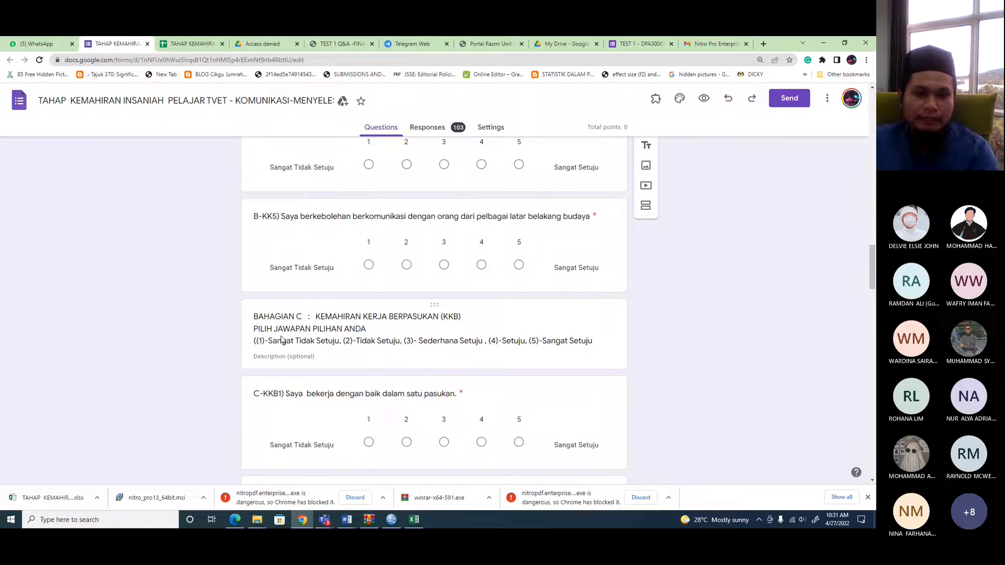
scroll(327, 249, "up", 6)
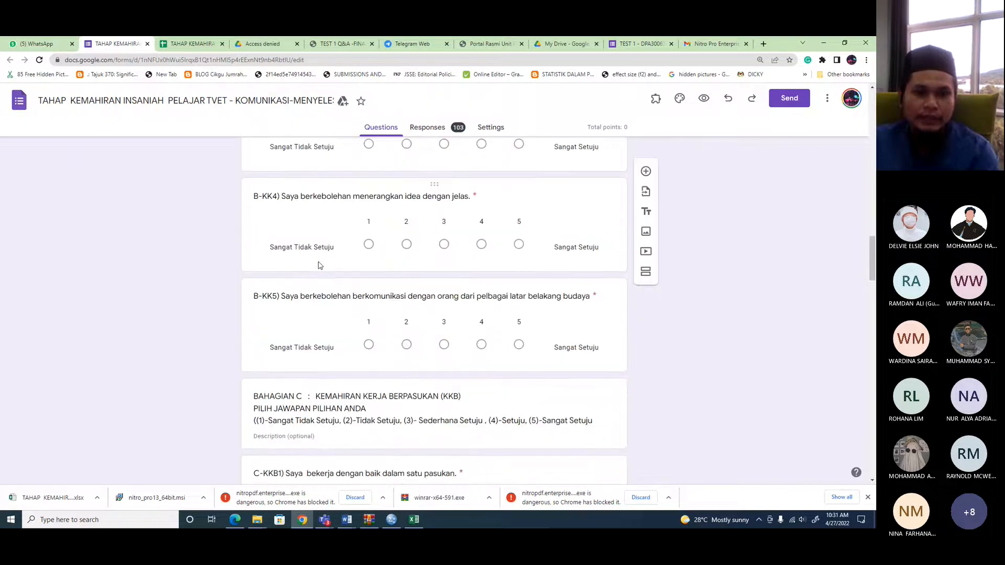
scroll(319, 262, "down", 6)
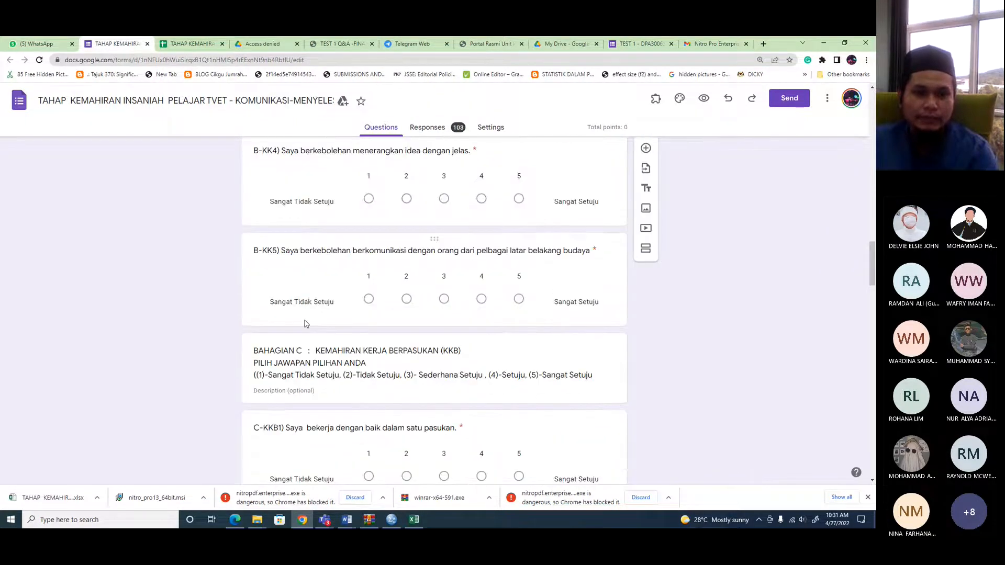
scroll(308, 338, "up", 6)
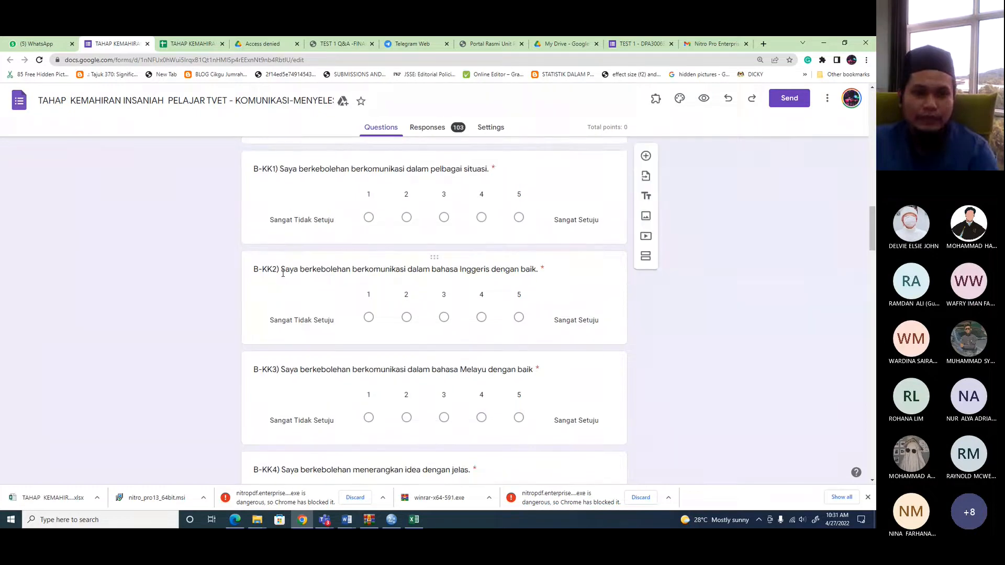
key("alt+Tab")
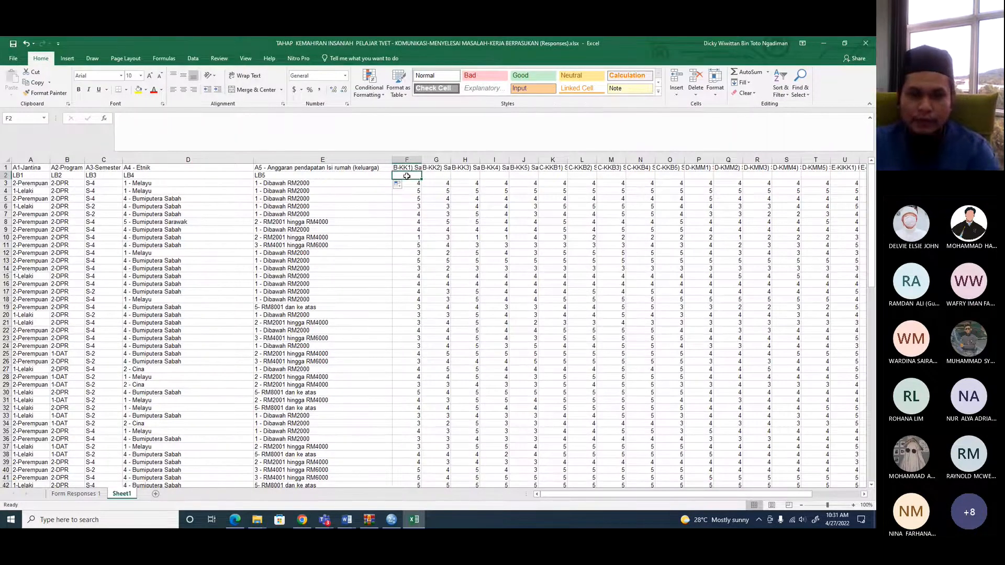
- In the Excel sheet, fill cells F2 to J2 under the B-KK headers with the codes B1 to B5
type("B1")
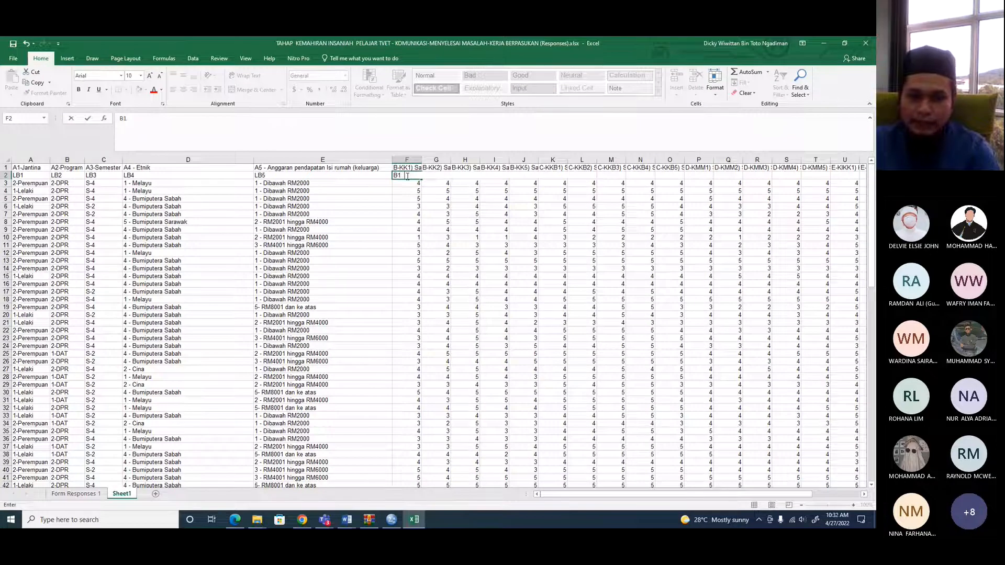
key("BackSpace")
key("BackSpace")
type("B")
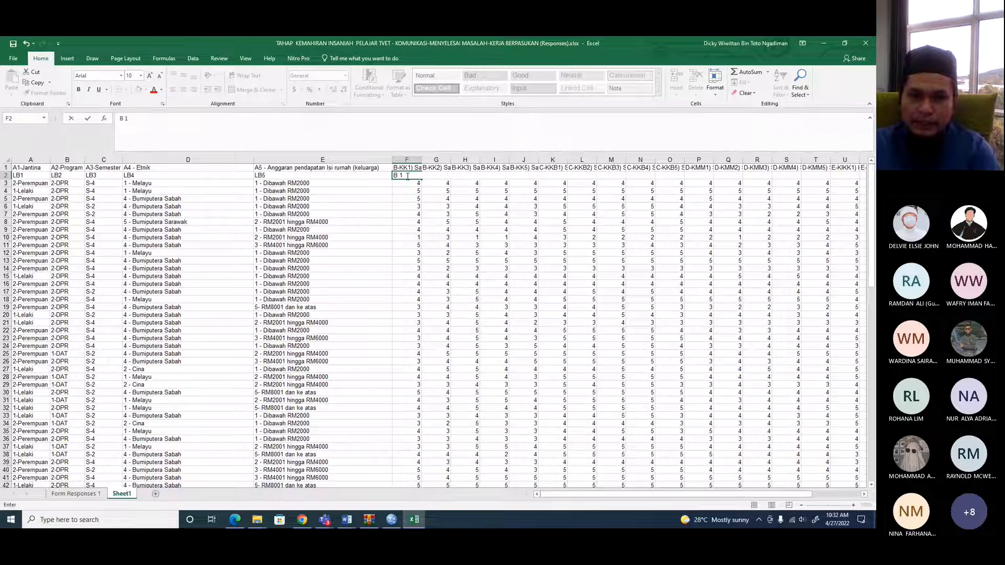
key("BackSpace")
key("BackSpace")
key("BackSpace")
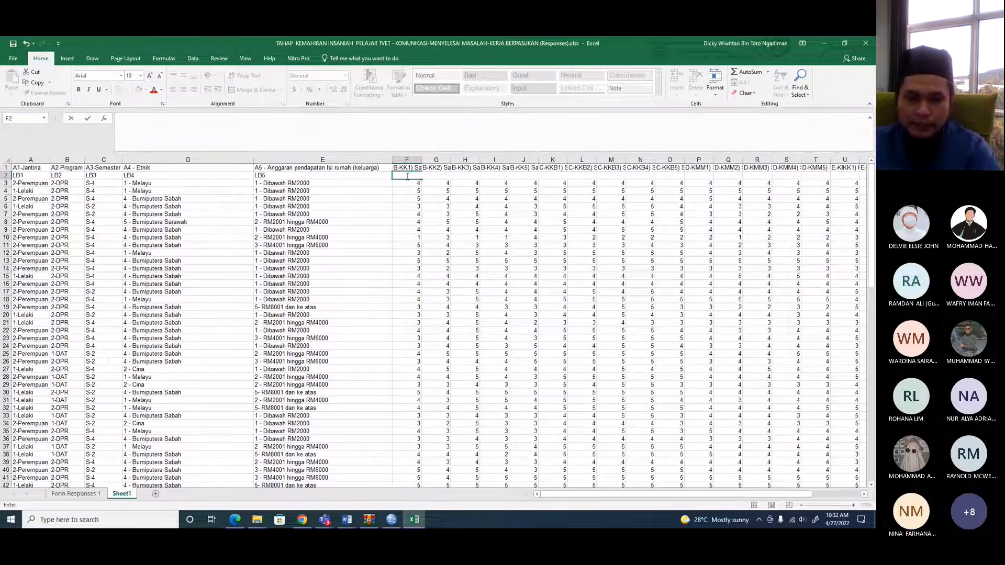
type("B1")
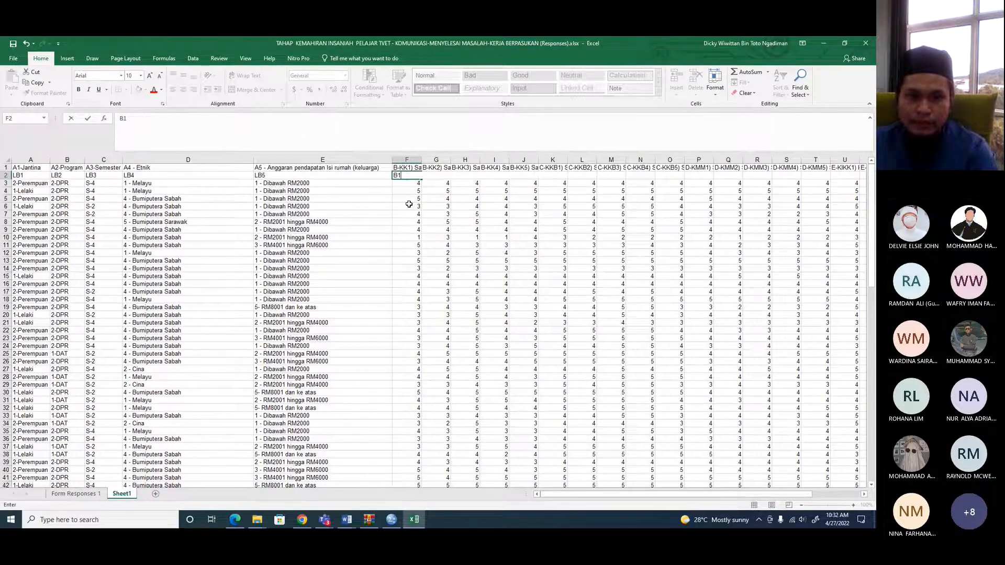
left_click(409, 204)
left_click(406, 175)
left_click_drag(423, 179, 531, 181)
- Fill cells K2 to O2 with the codes C1 to C5 and check them against section C of the Google Forms survey
left_click(548, 174)
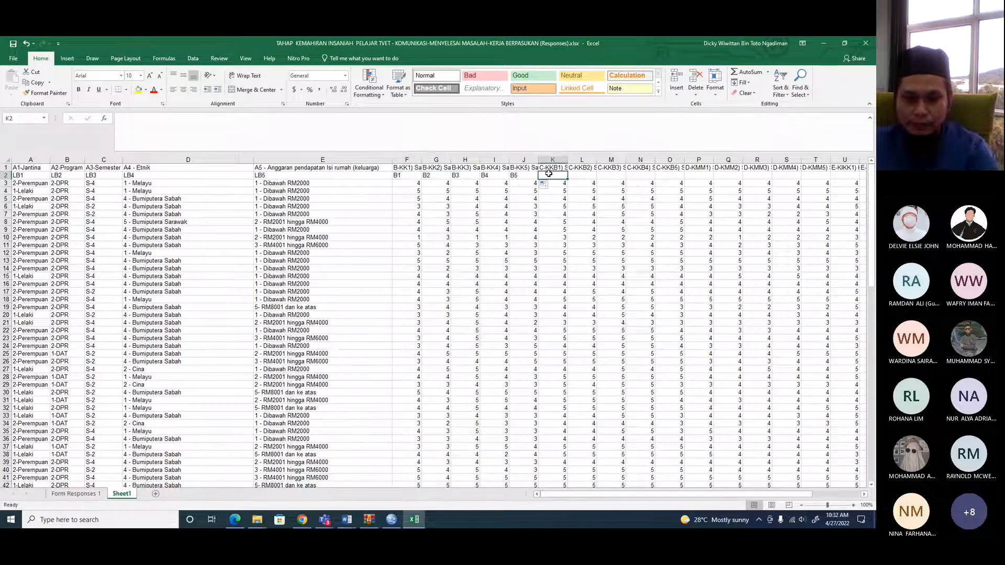
type("C1")
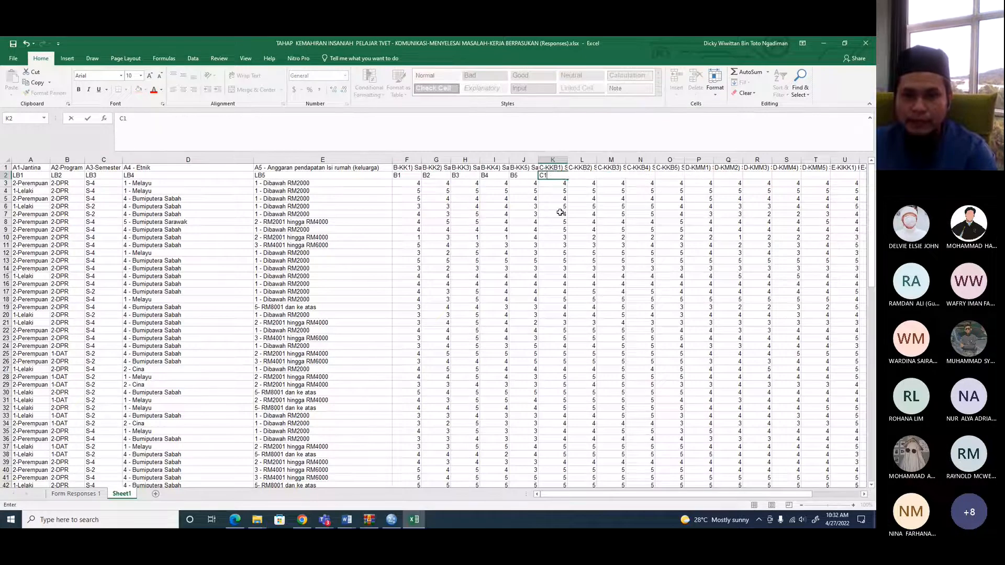
left_click(560, 212)
left_click(553, 175)
left_click_drag(568, 179, 681, 181)
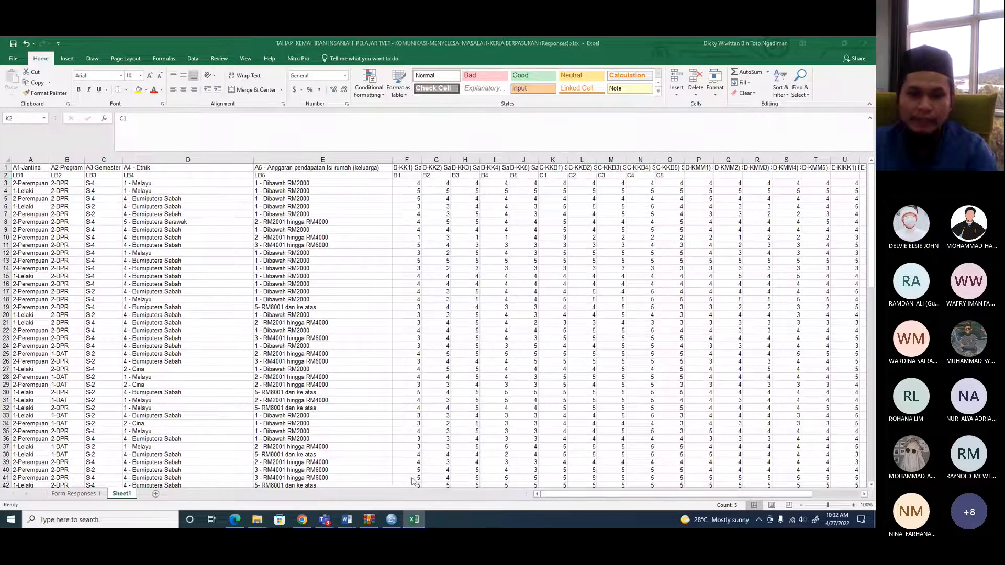
key("alt+Tab")
scroll(389, 343, "down", 3)
scroll(388, 342, "down", 8)
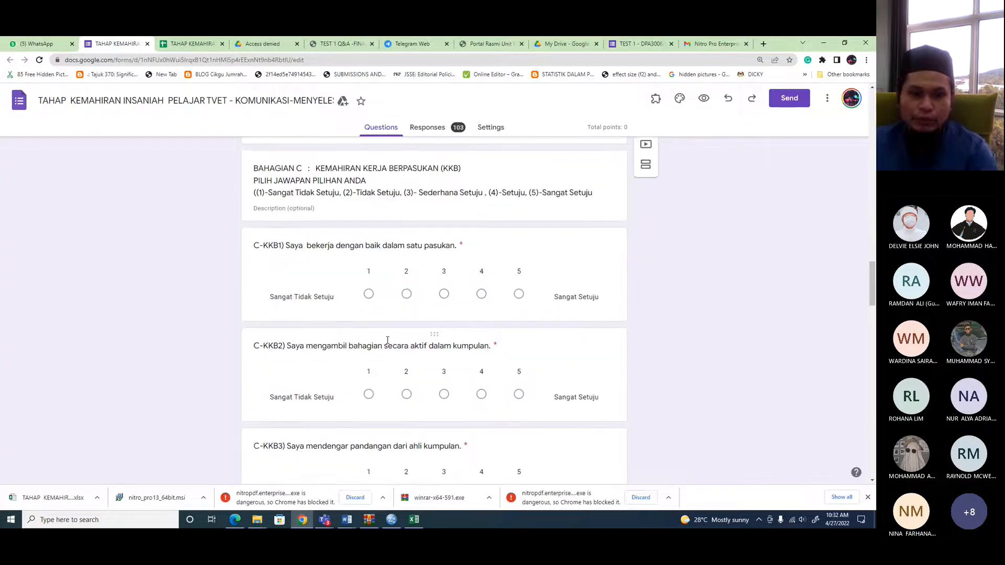
key("alt+Tab")
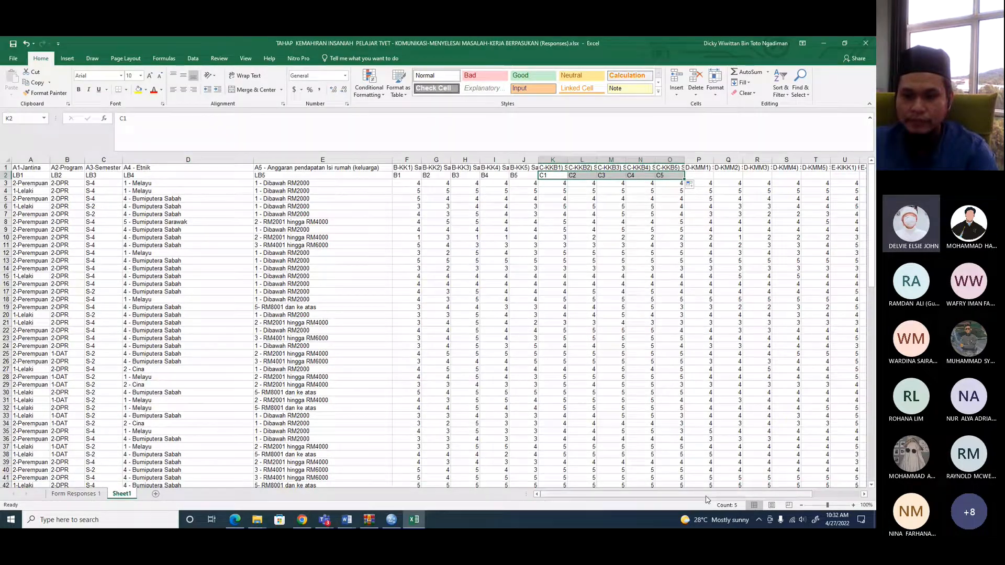
- Fill cells P2 to T2 under the D-KMM headers with the codes D1 to D5
left_click_drag(716, 495, 759, 497)
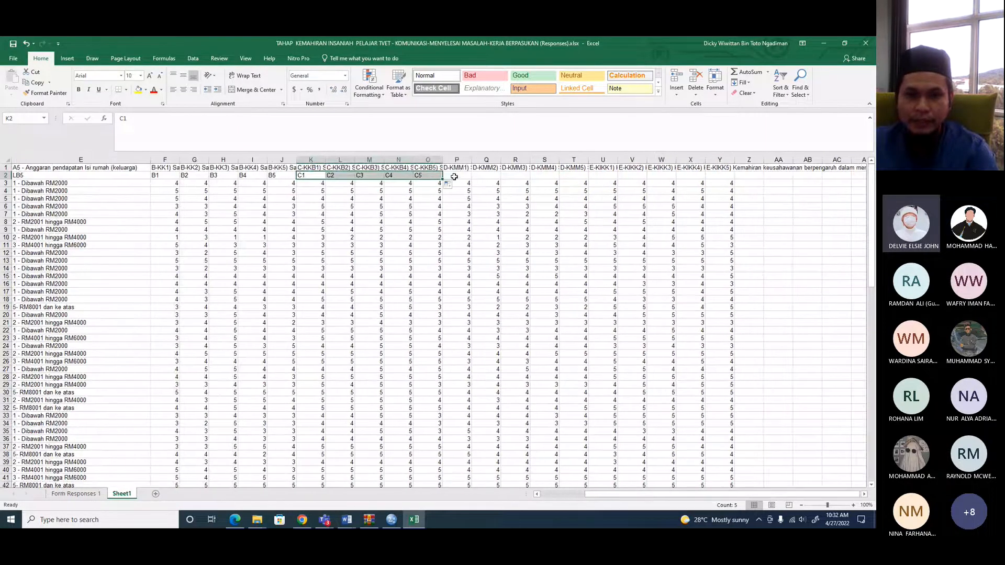
left_click(454, 176)
double_click(454, 177)
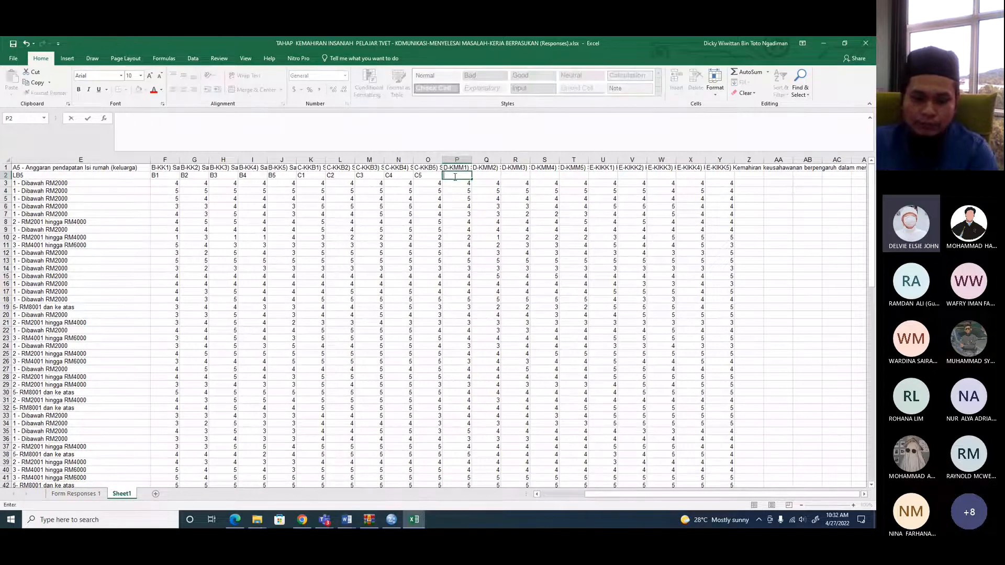
type("D-KMM1) Saya berkebolehan untuk mengenal pasti masalah dalam situasi tertentu.")
type("1")
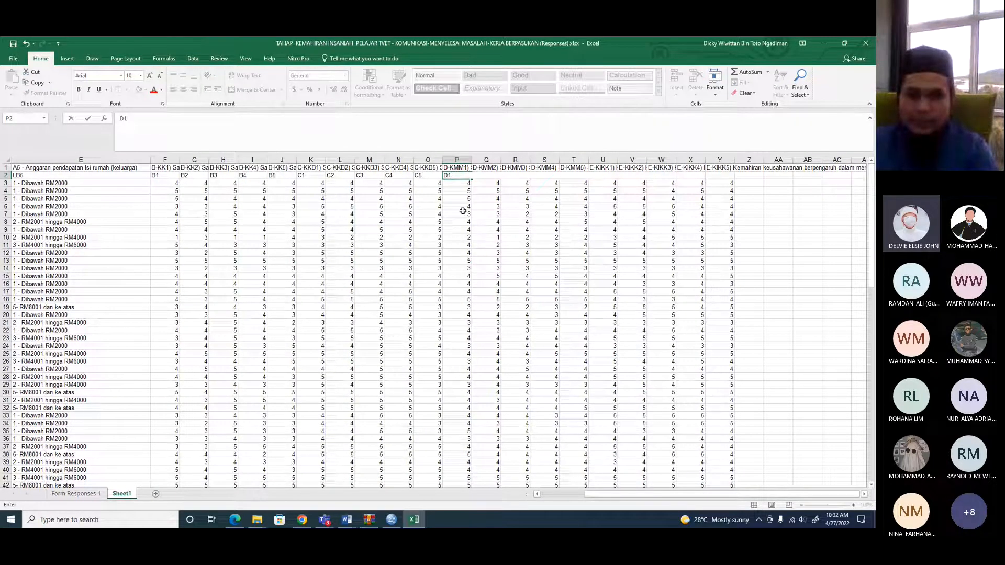
left_click_drag(471, 179, 597, 198)
- Fill cells U2 to Y2 under the E-KIKK headers with the codes E1 to E5
left_click(601, 175)
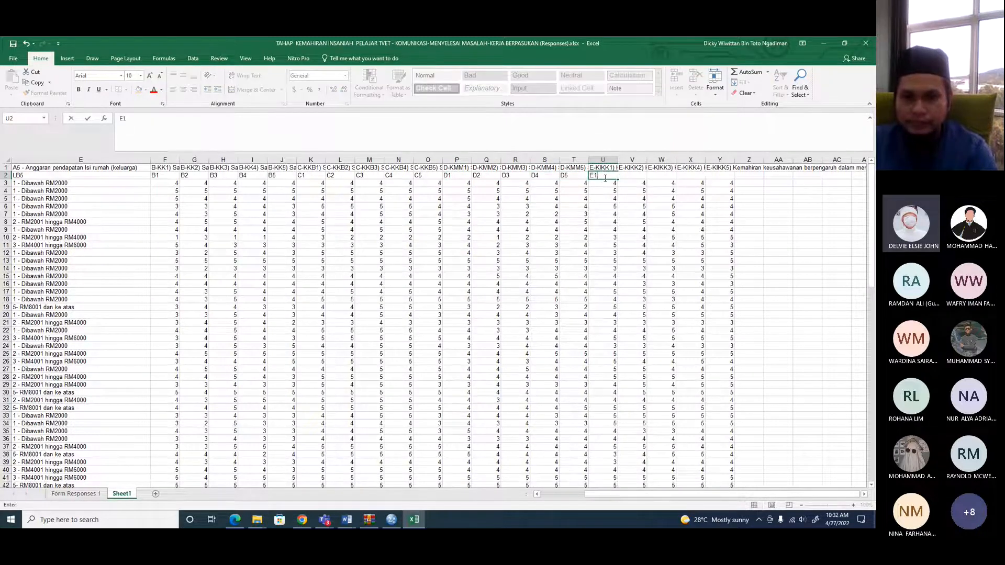
type("E1")
left_click_drag(618, 180, 727, 178)
left_click(721, 222)
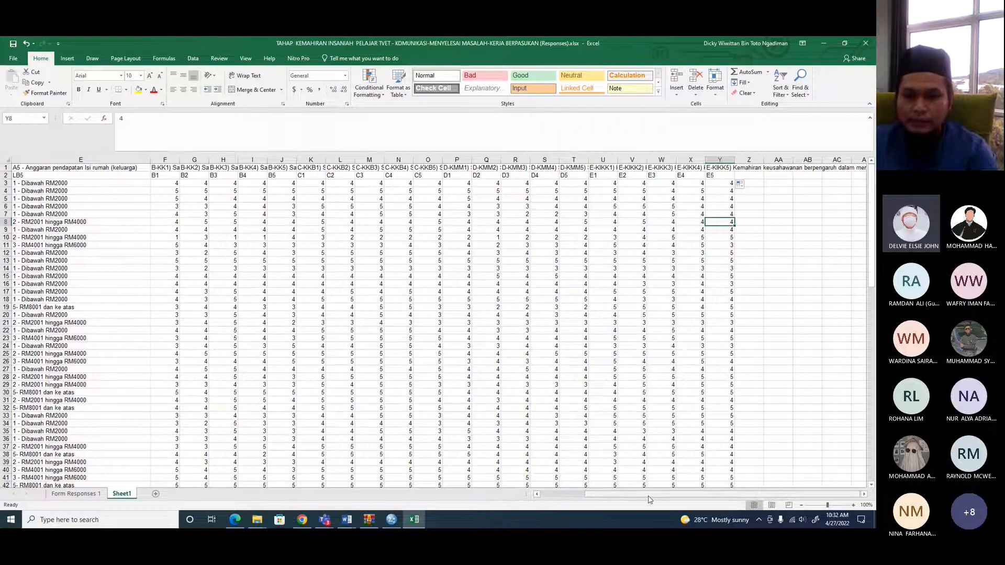
- Review the response rows below the code row, including the text answers in columns A to E
left_click_drag(649, 499, 586, 498)
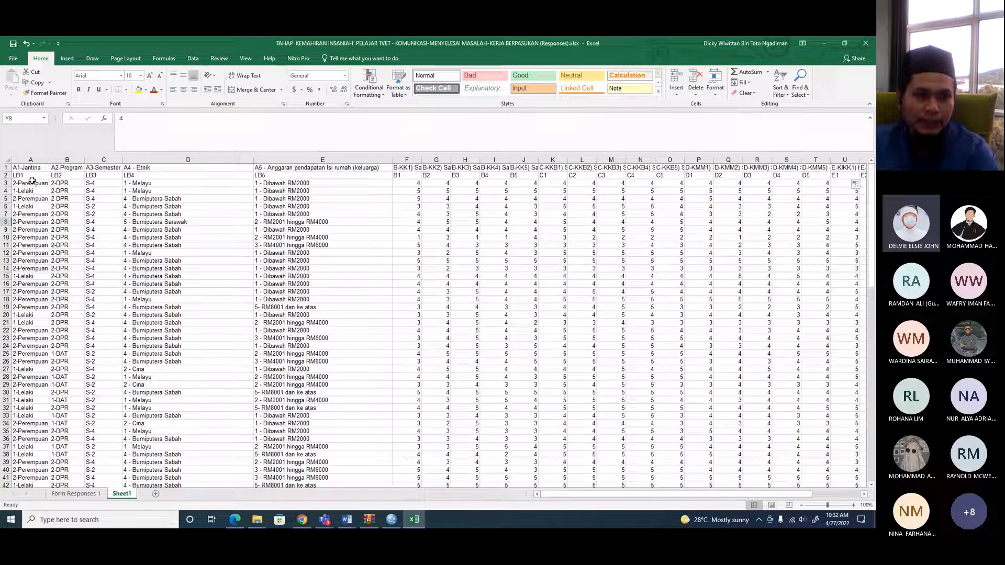
left_click(6, 184)
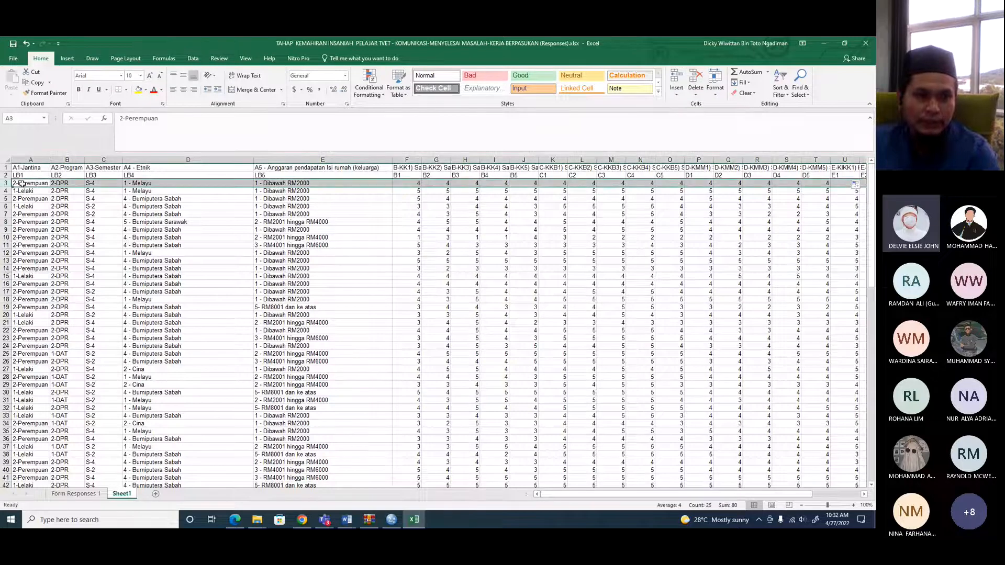
left_click_drag(21, 183, 680, 495)
left_click(807, 323)
left_click(137, 260)
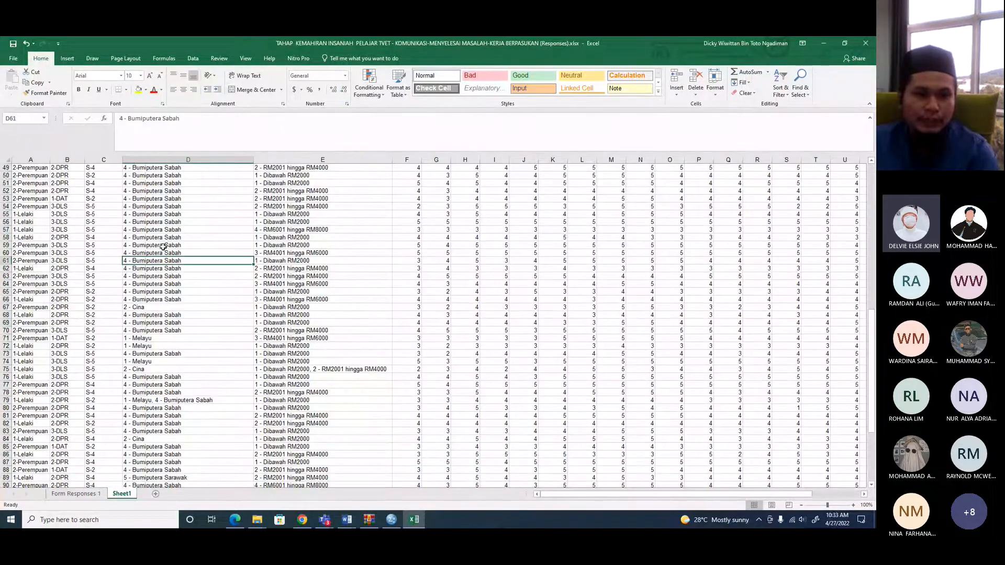
scroll(163, 247, "up", 16)
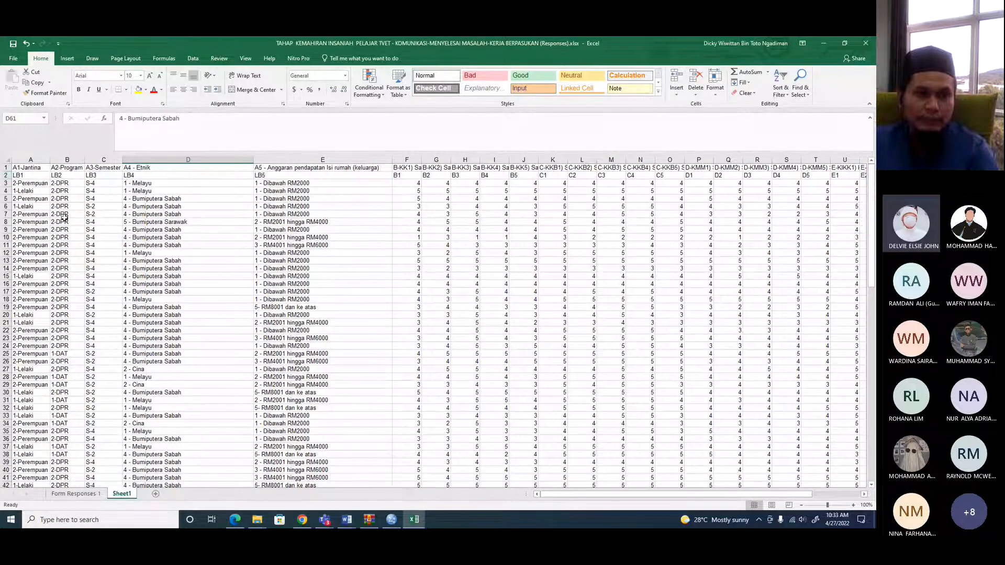
left_click(5, 175)
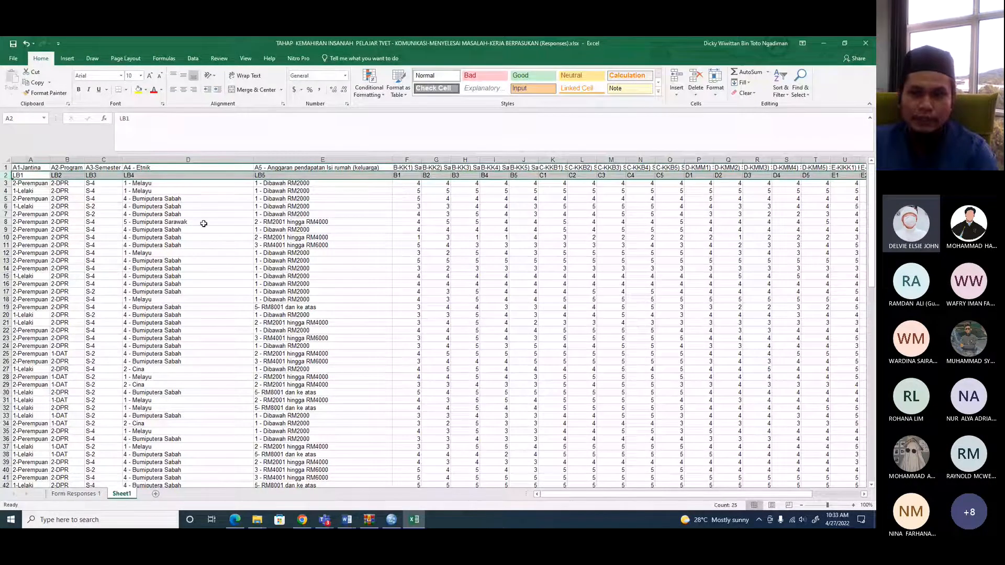
left_click(782, 83)
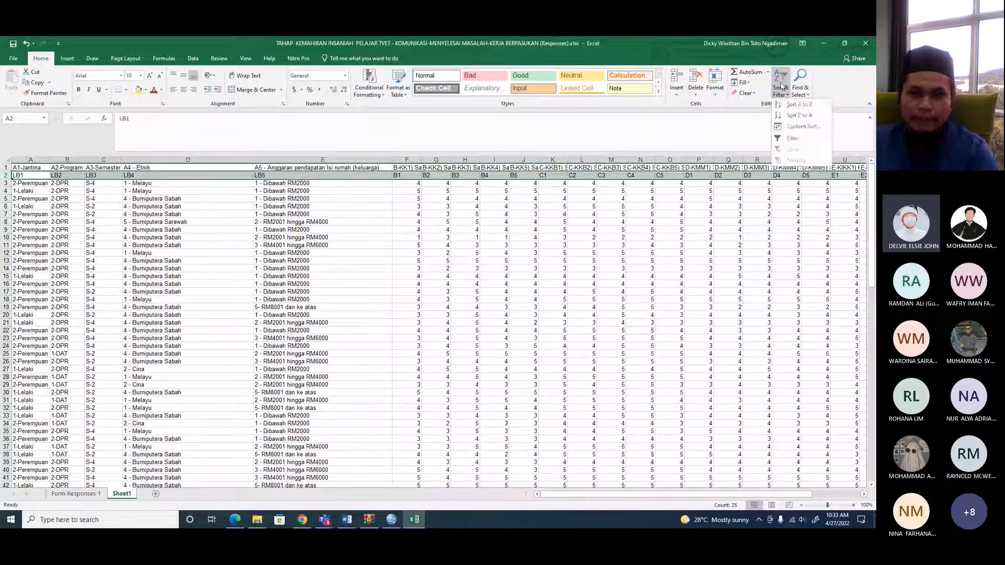
left_click(111, 227)
left_click(111, 227)
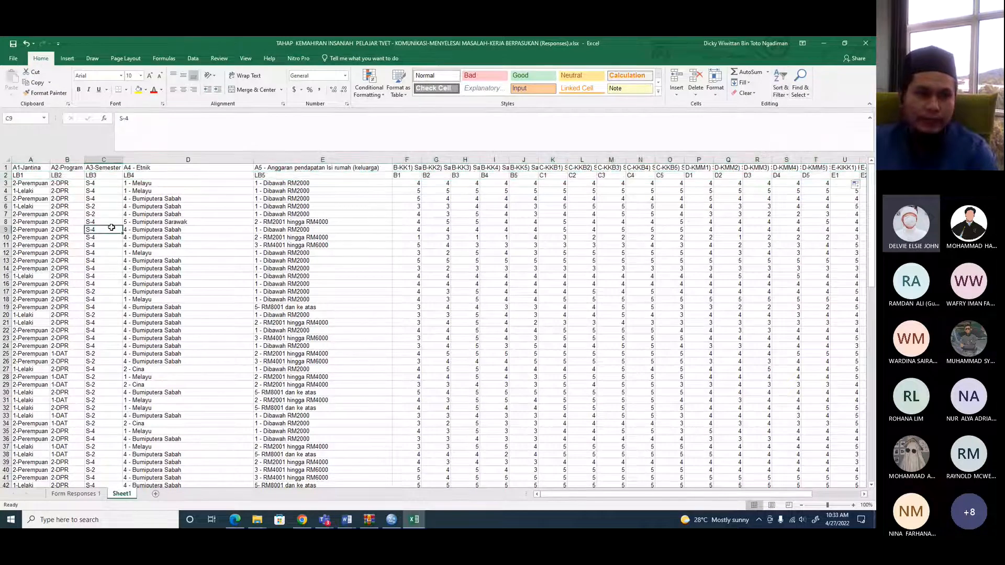
- Replace every "1-Lelaki" answer in the sheet with the code 1
left_click(26, 191)
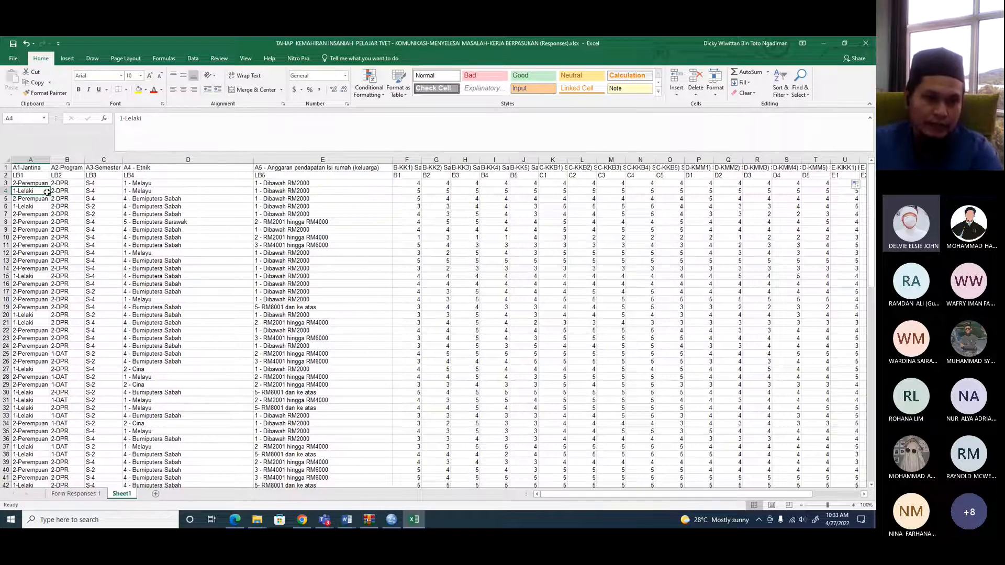
key("ctrl+f")
right_click(42, 191)
left_click(67, 209)
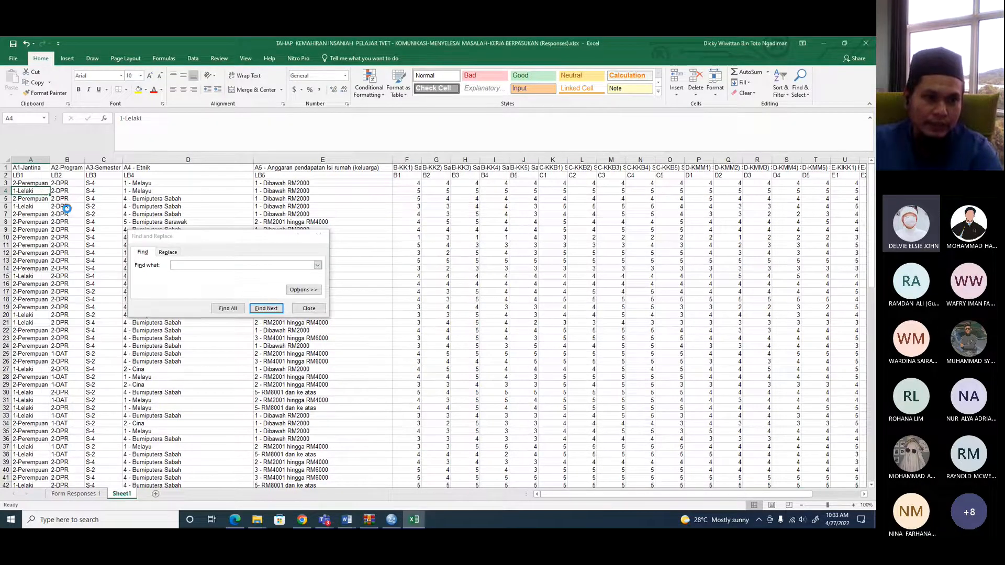
left_click(168, 252)
type("1-Lelaki")
left_click(190, 276)
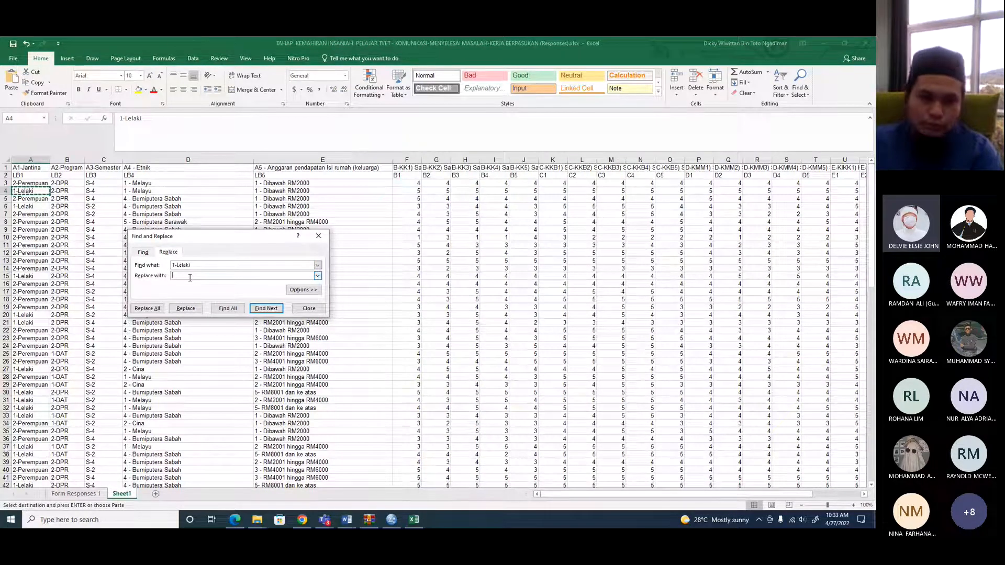
type("1")
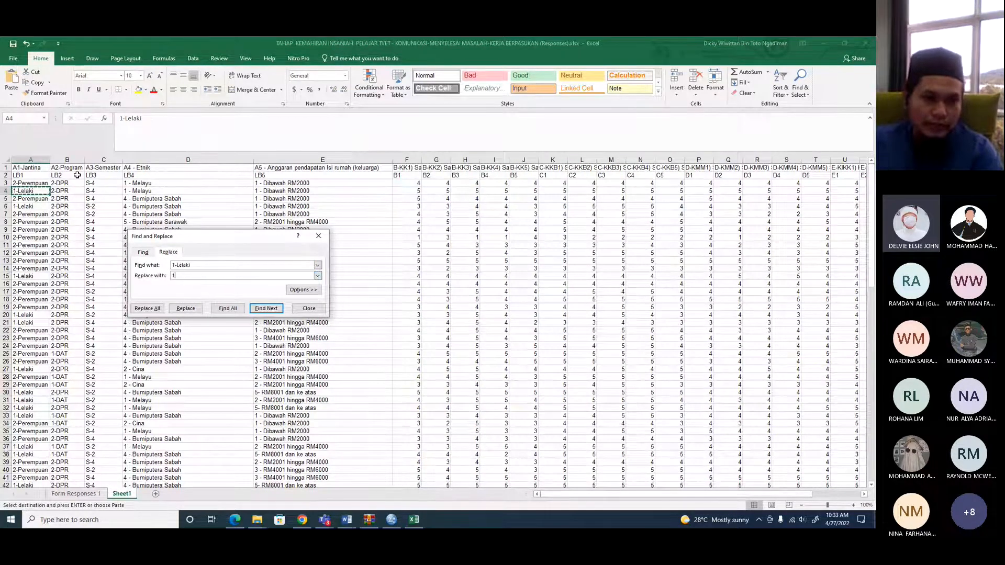
left_click(147, 308)
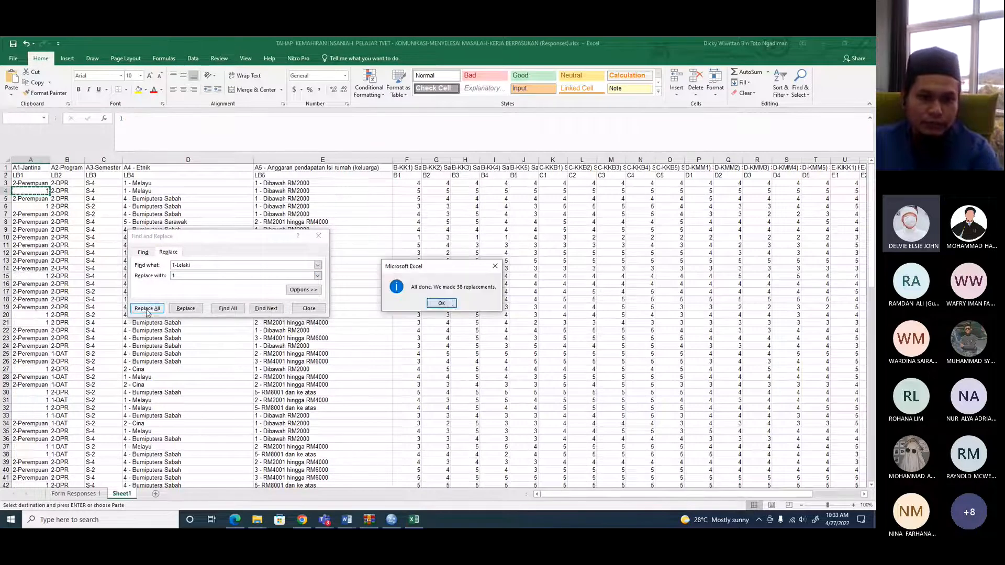
left_click(443, 302)
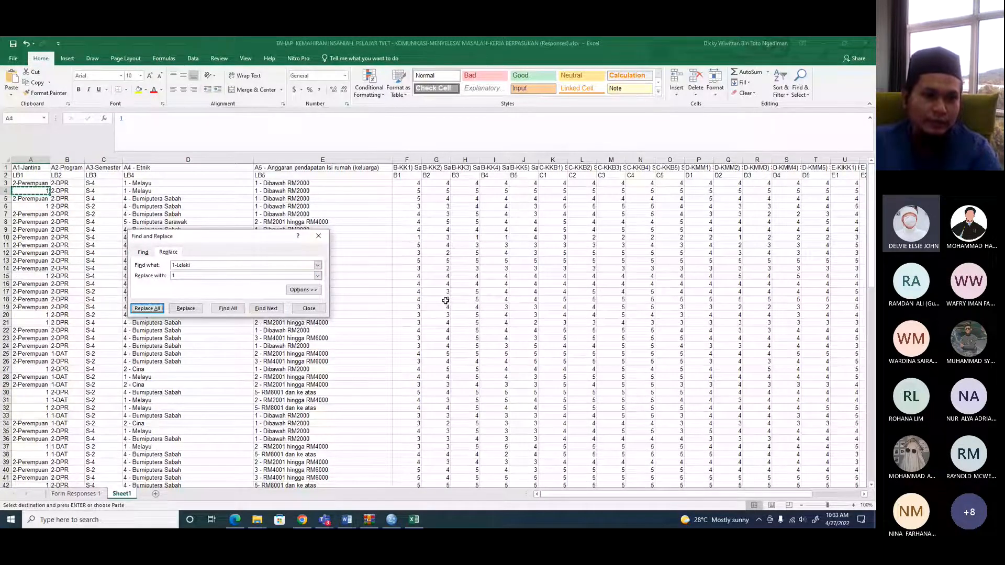
- Replace every "2-Perempuan" answer with the code 2 and close Find and Replace
left_click(23, 183)
right_click(24, 183)
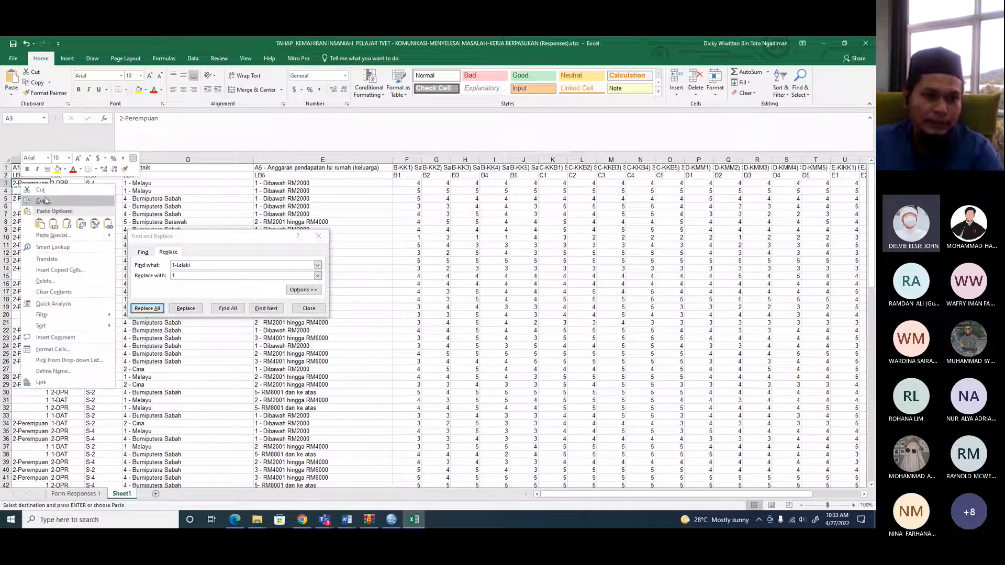
left_click(46, 202)
left_click(163, 263)
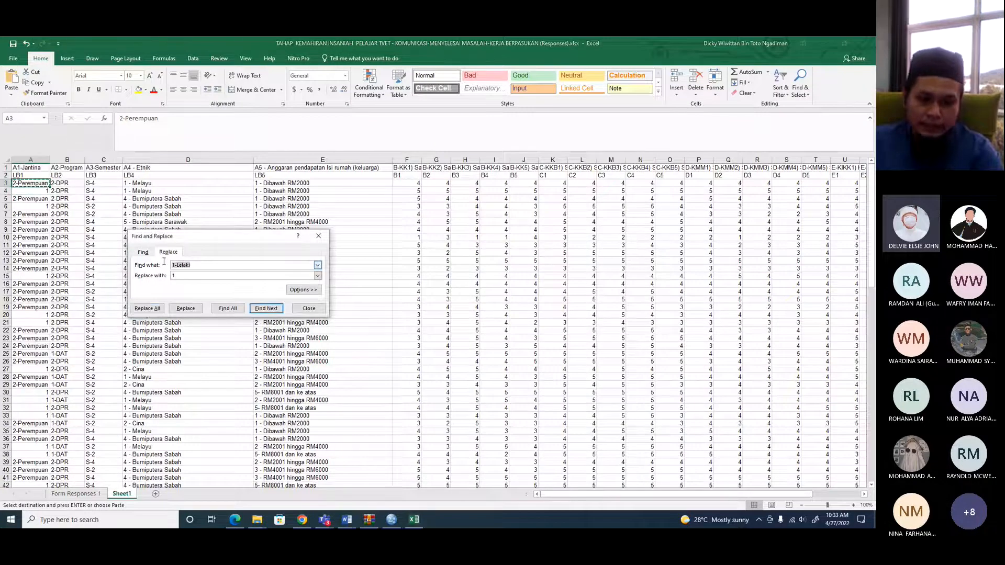
key("ctrl+v")
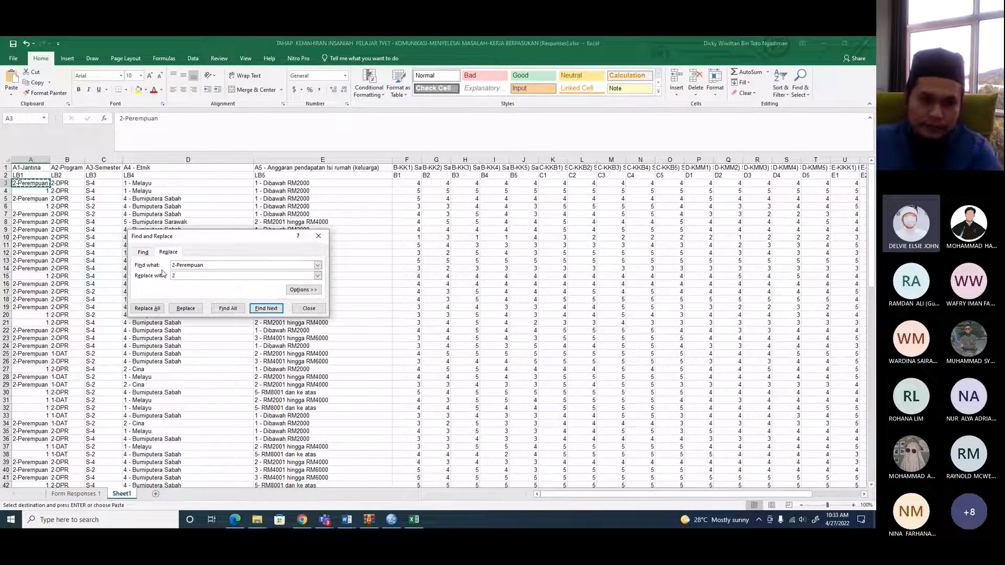
left_click(147, 308)
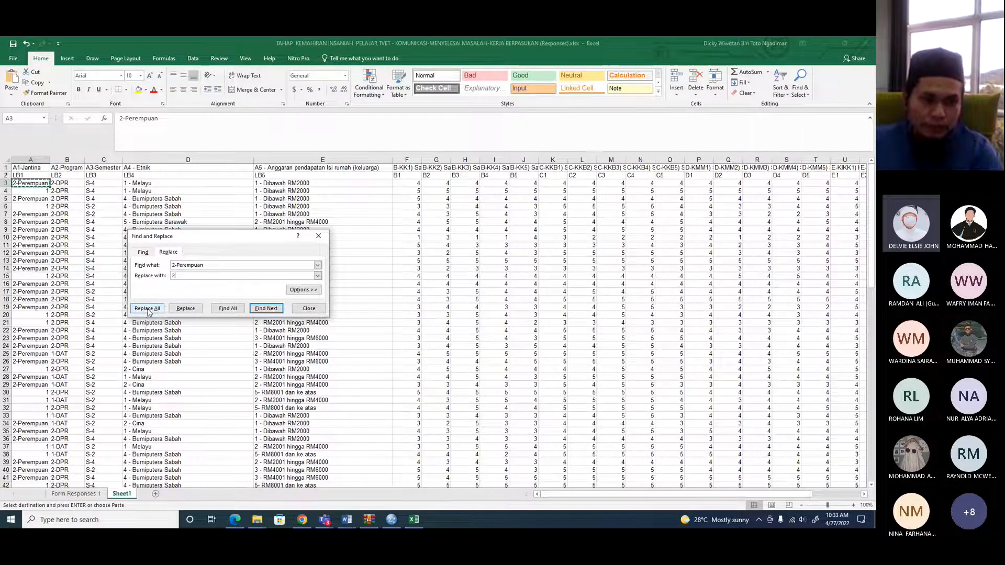
left_click(441, 303)
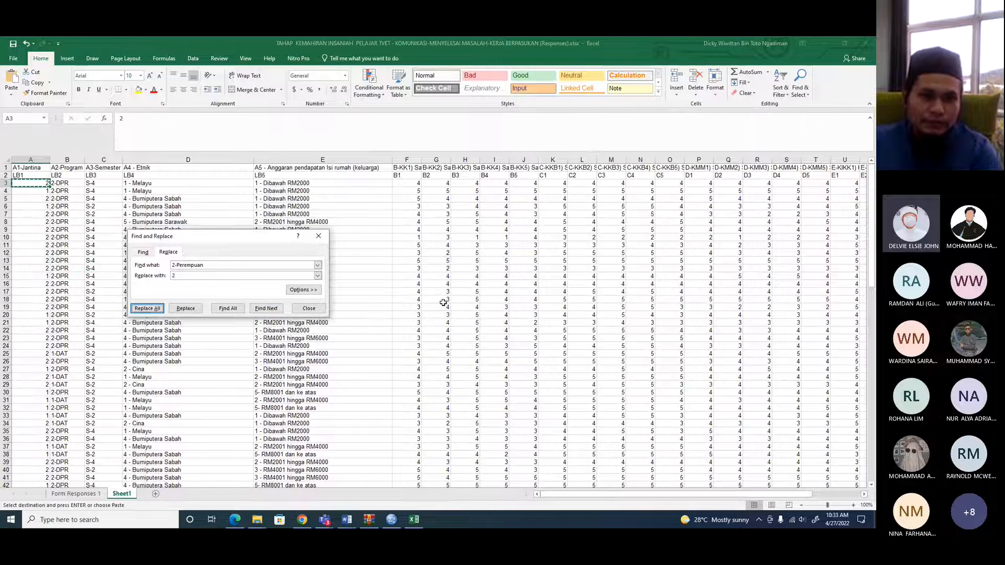
left_click(314, 309)
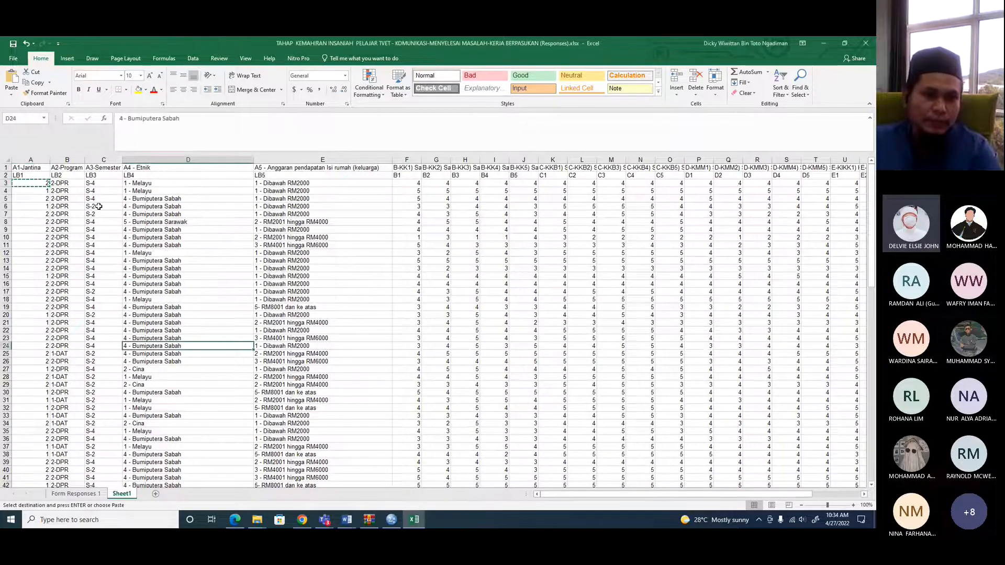
- Autofit the A1-Jantina column and copy all response data from row 3 down, without the header and code rows
double_click(50, 159)
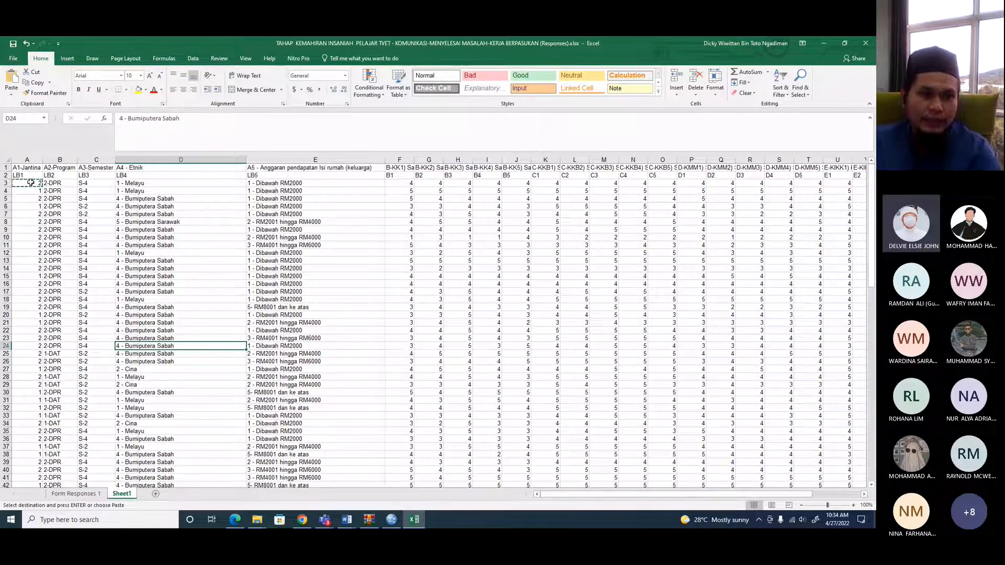
left_click(14, 184)
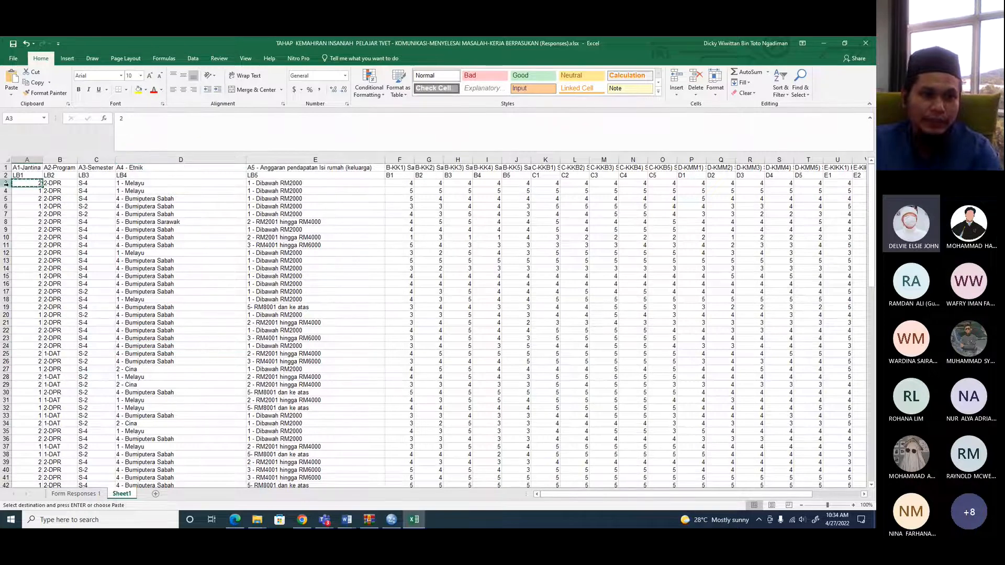
left_click_drag(26, 184, 729, 199)
right_click(633, 189)
left_click(650, 200)
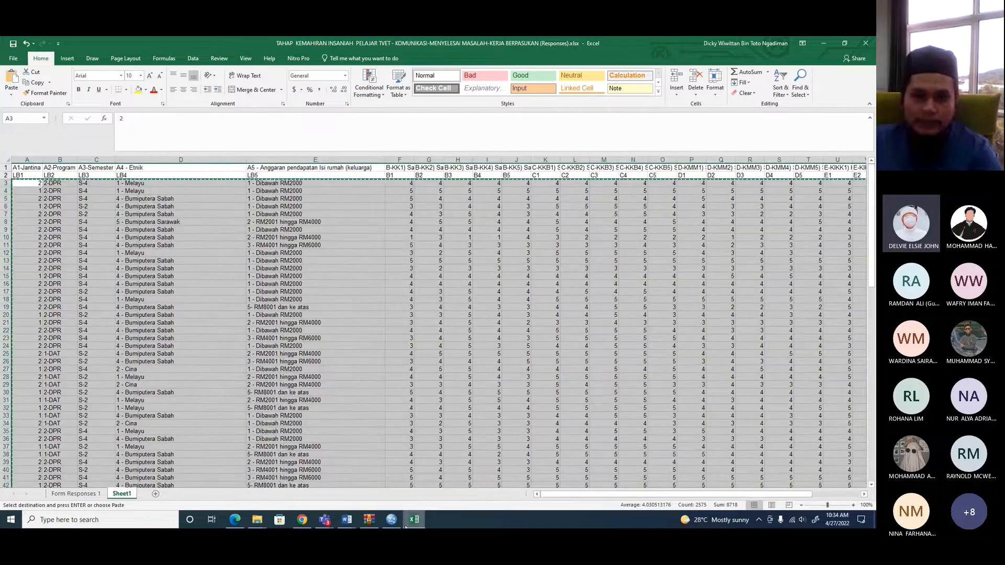
- Switch to SPSS and paste the copied responses into Data View, starting at the first cell
left_click(390, 519)
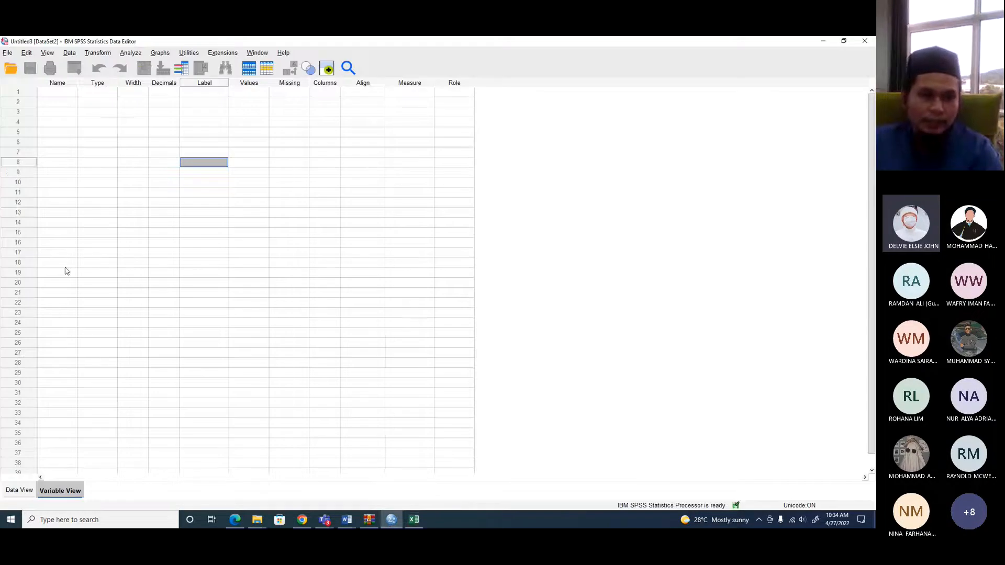
left_click(16, 501)
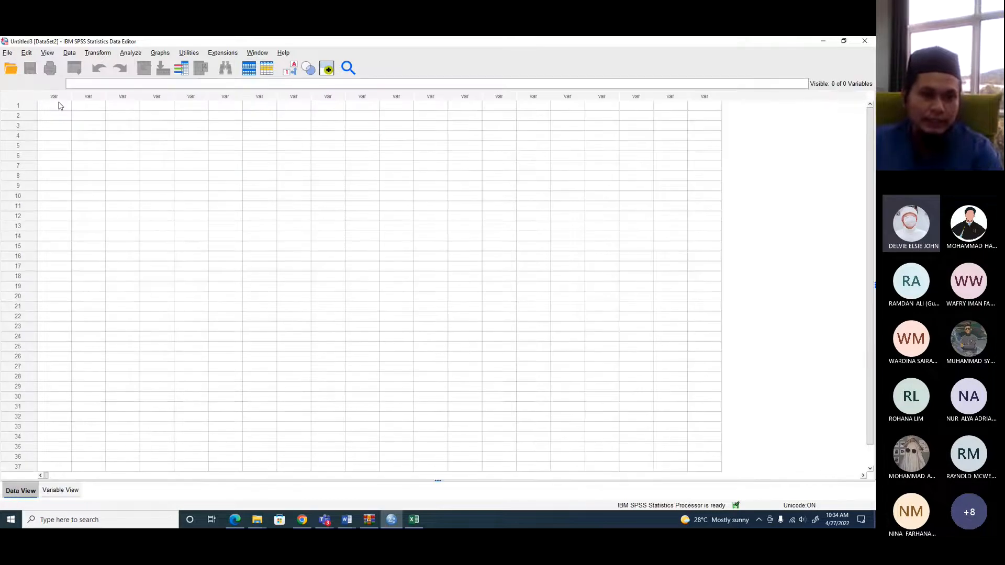
left_click(59, 106)
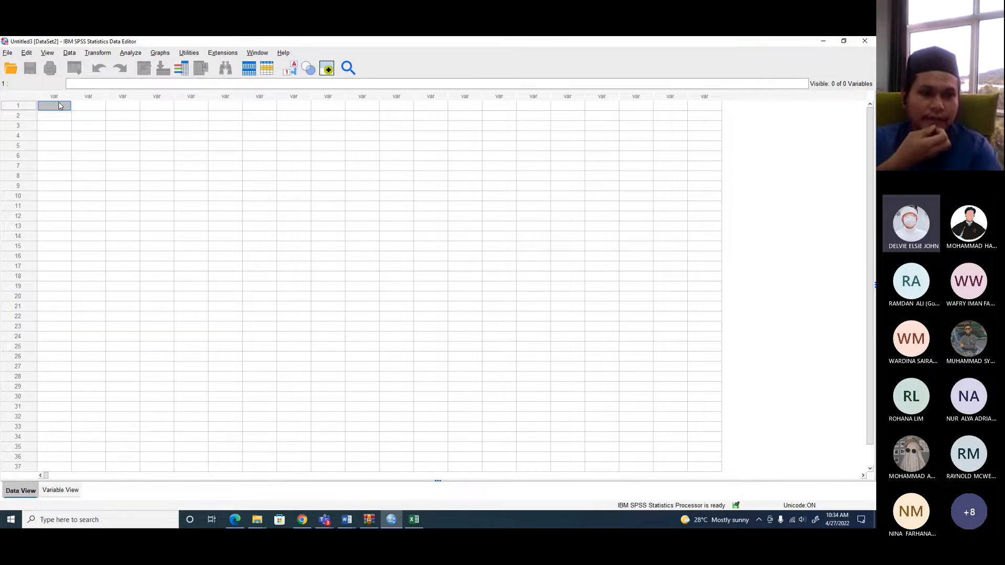
key("ctrl+v")
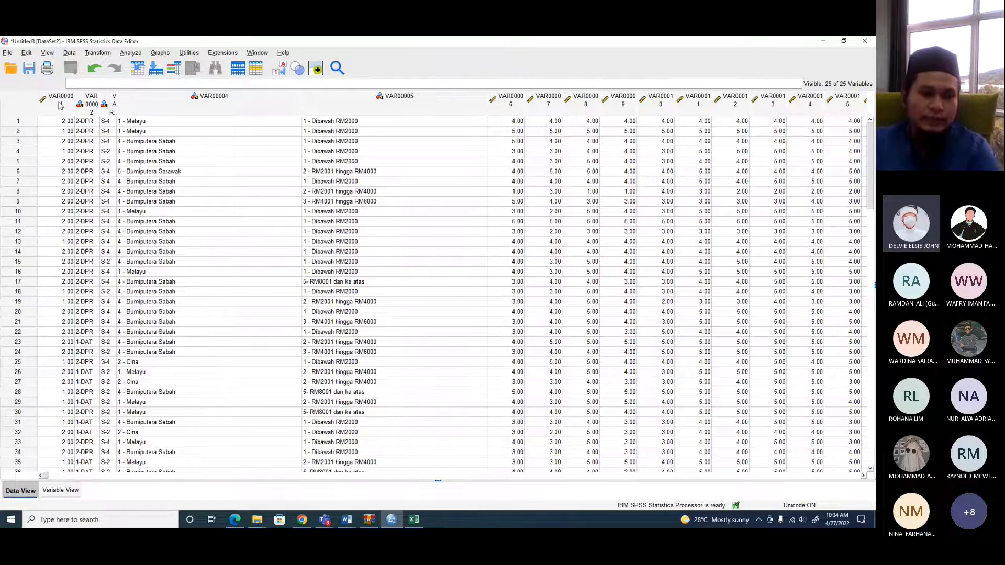
- Rename the first variable as JAN in Variable View after checking the column headers in Excel
left_click(62, 487)
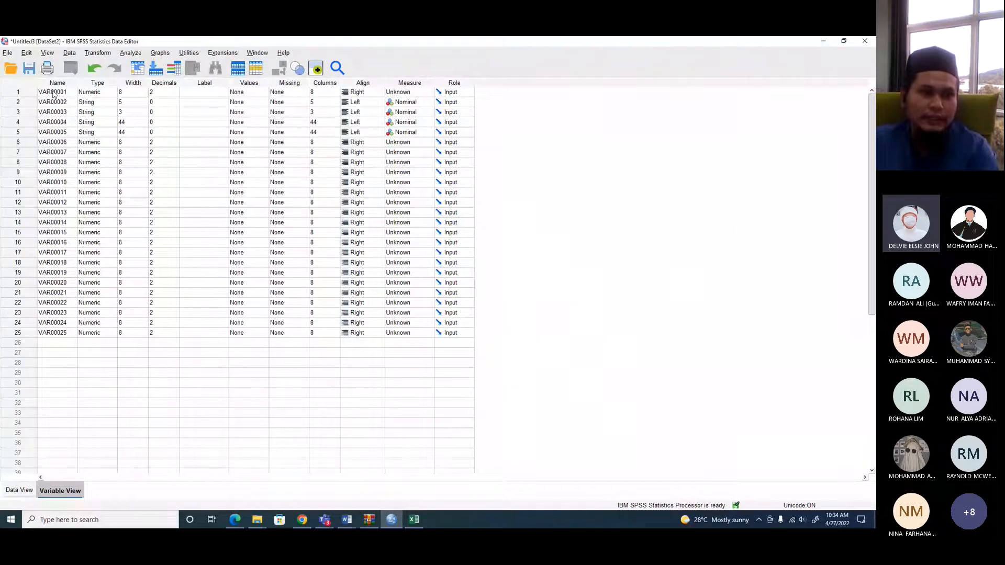
key("alt+Tab")
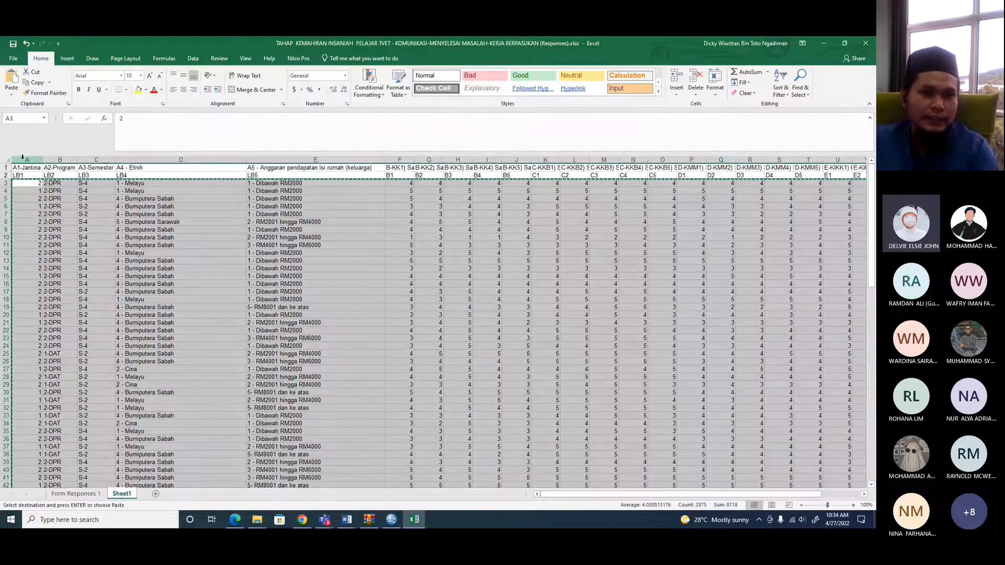
key("alt+Tab")
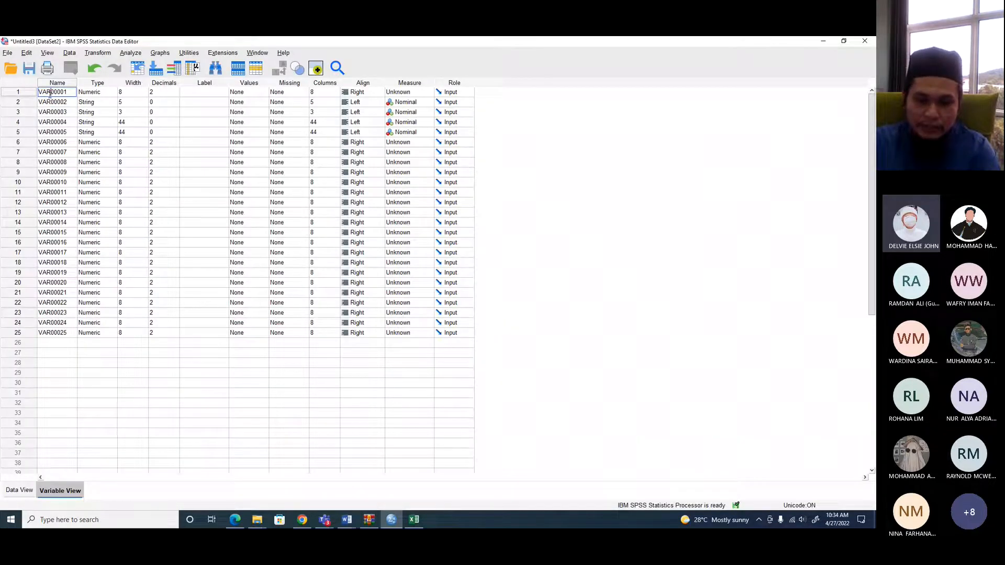
left_click(49, 93)
type("IA")
key("BackSpace")
key("BackSpace")
key("BackSpace")
key("BackSpace")
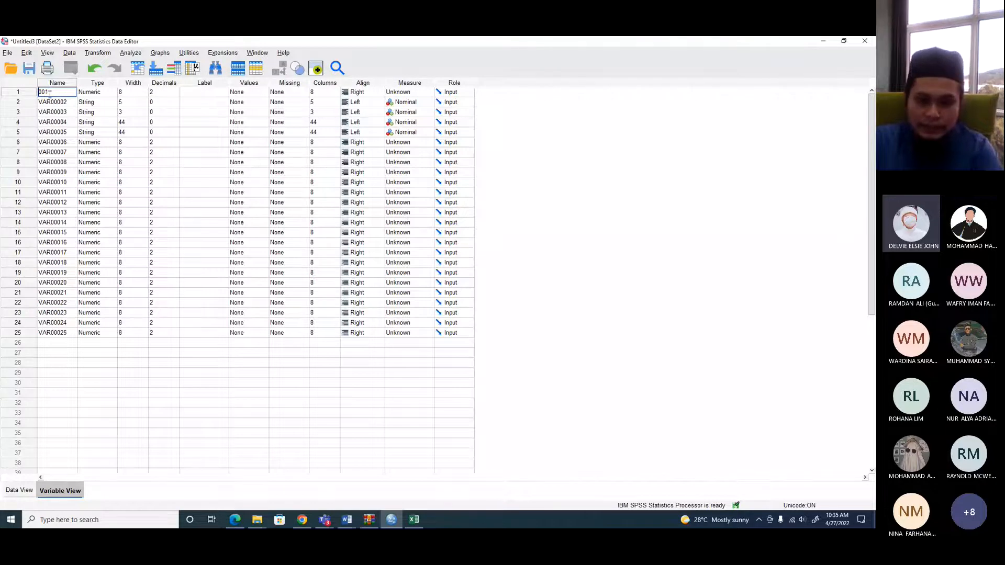
type("JAN")
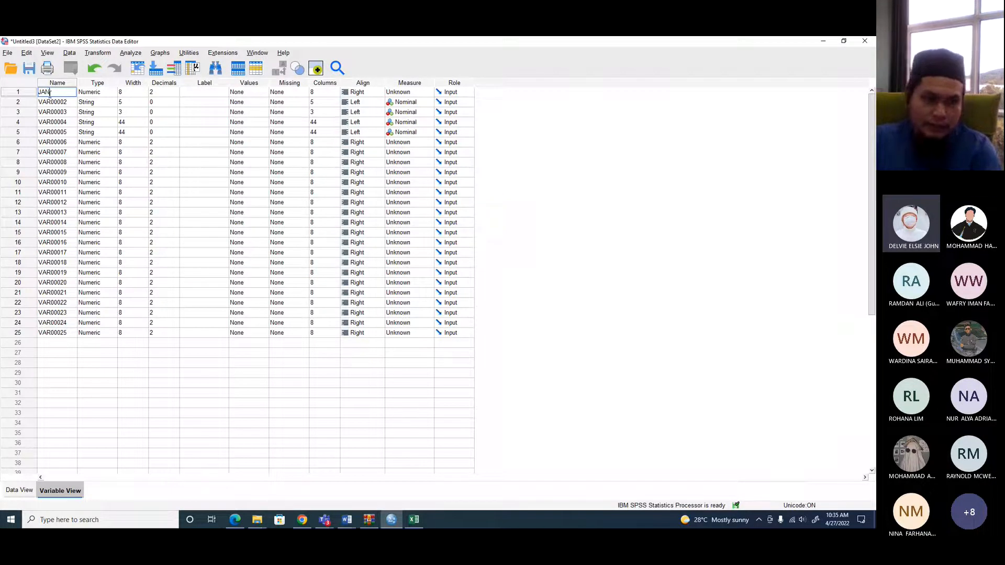
left_click(60, 100)
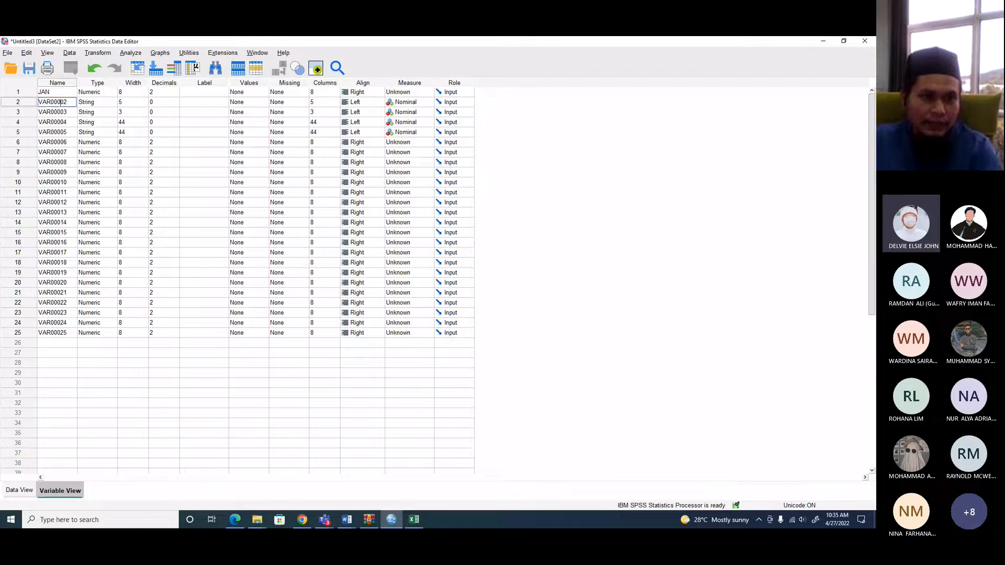
- Copy the codes LB1 to E5 from row 2 of Sheet1 in Excel and paste them transposed on a new sheet from cell I4 down
key("alt+Tab")
key("alt+Tab")
key("alt+Tab")
left_click_drag(24, 175, 734, 180)
right_click(681, 180)
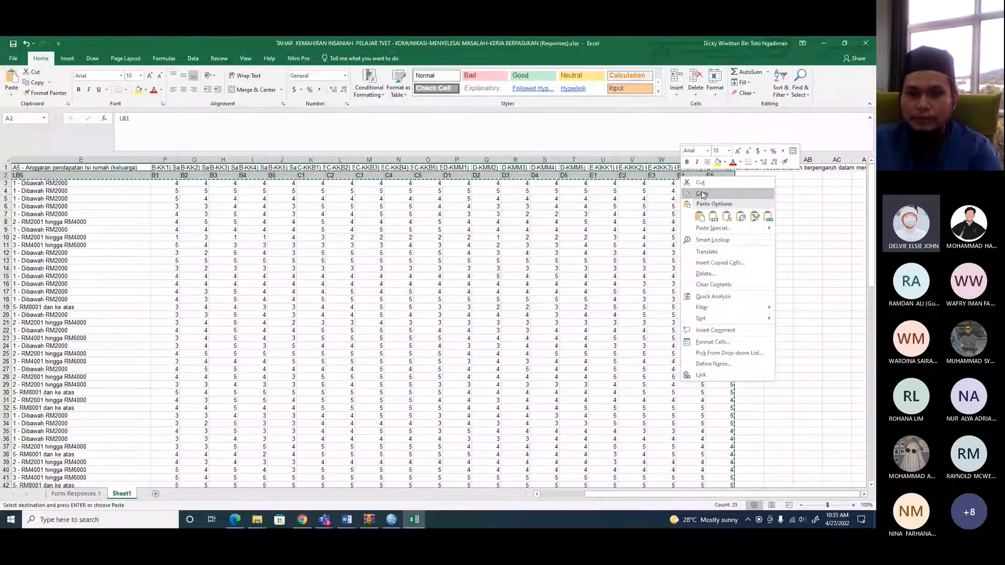
left_click(701, 195)
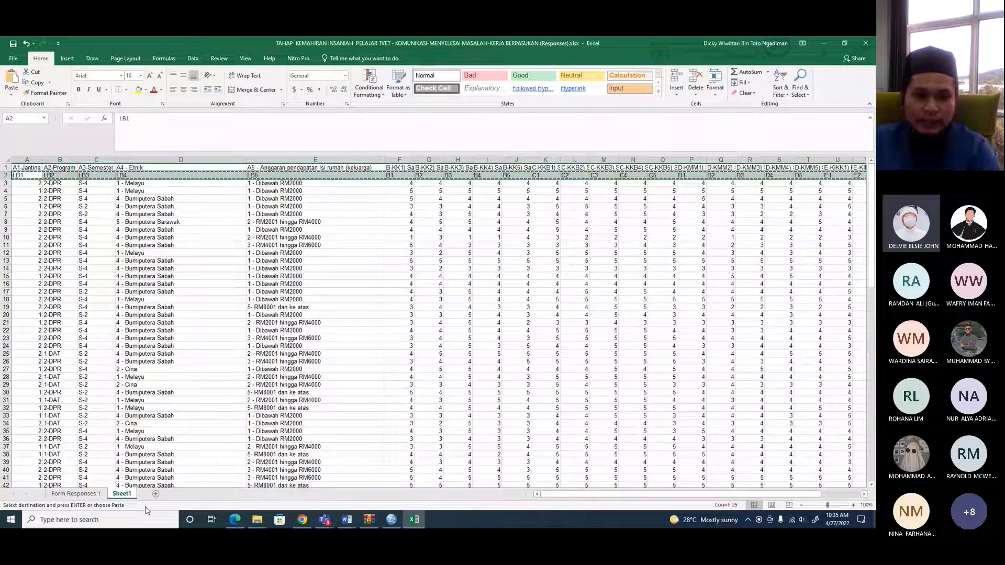
left_click(155, 493)
right_click(261, 192)
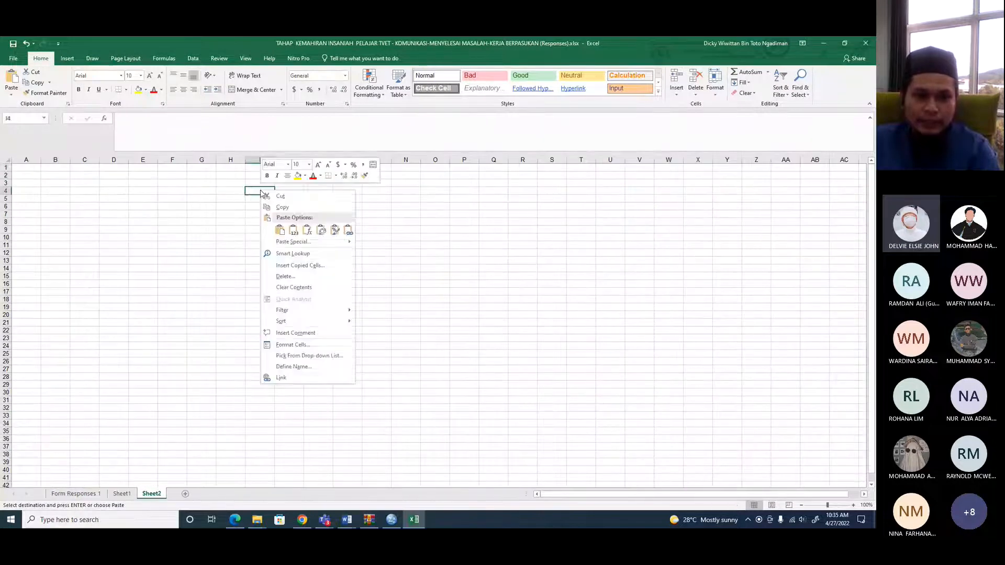
left_click(322, 230)
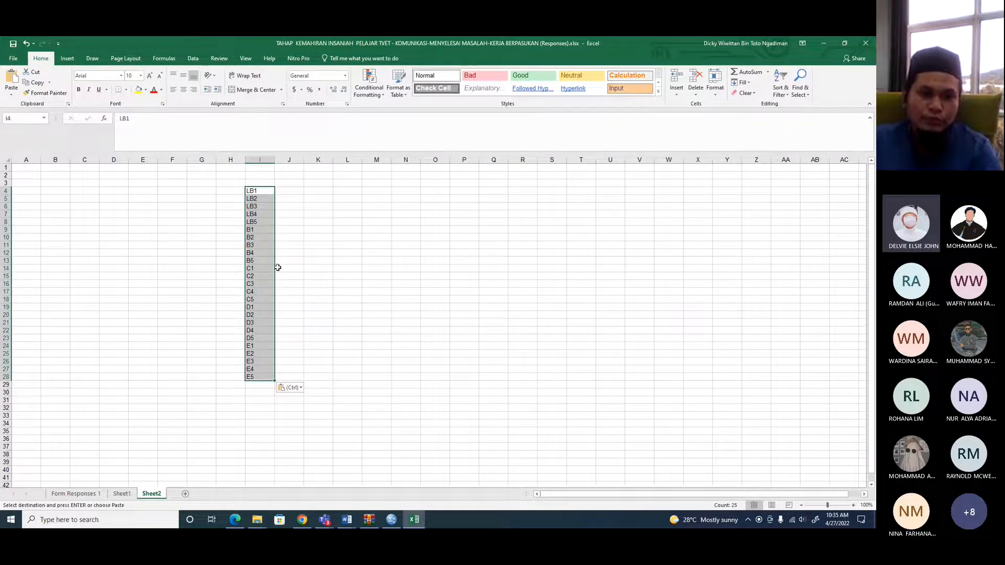
- Copy the transposed code list and try to paste it into the variable names in SPSS, starting at the first variable
right_click(256, 246)
left_click(276, 266)
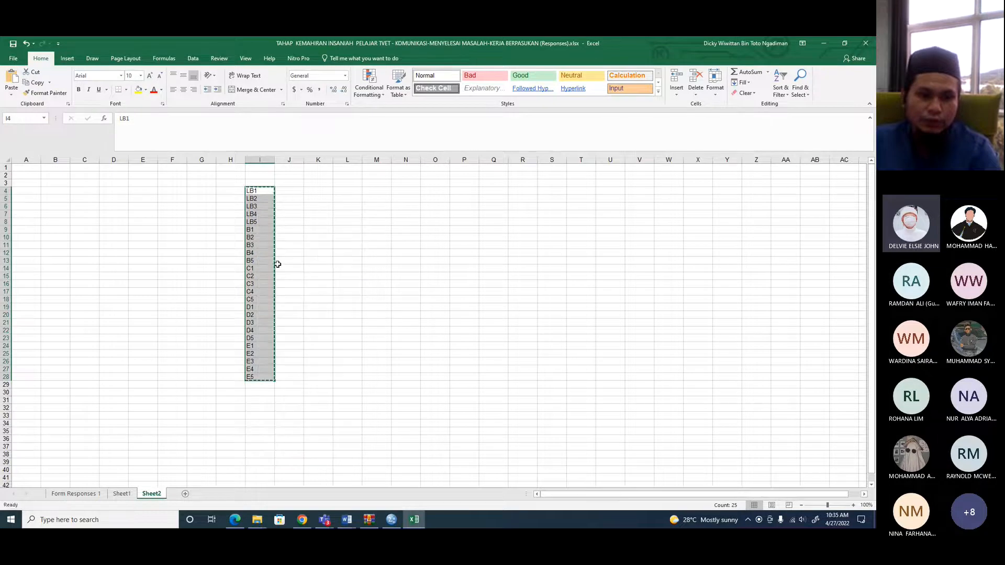
left_click(391, 520)
double_click(50, 93)
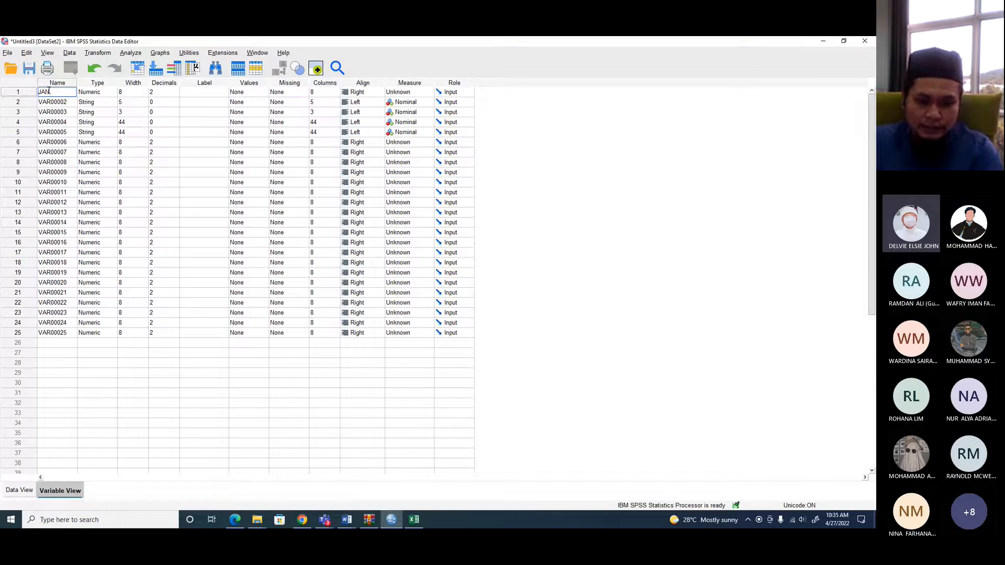
key("ctrl+v")
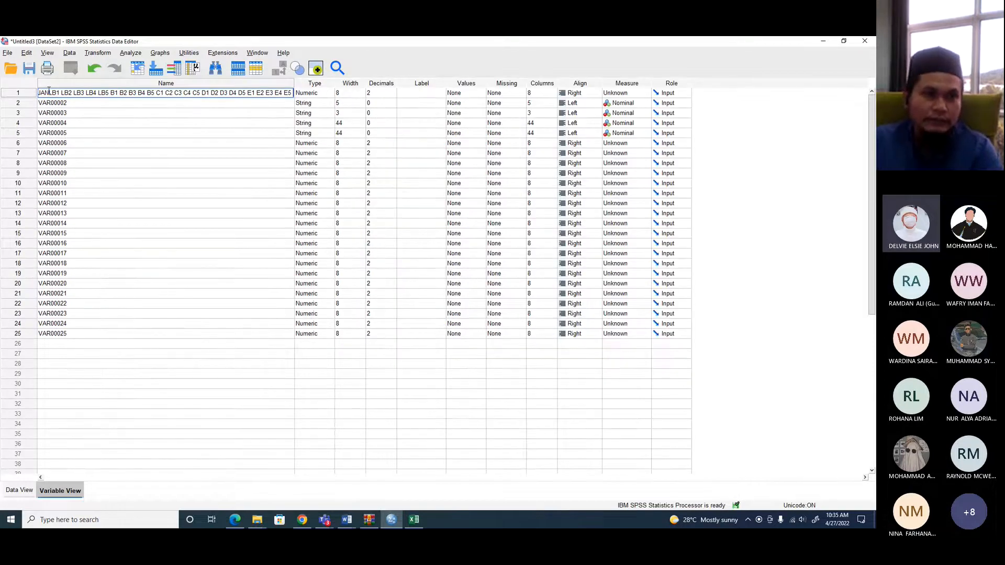
- Undo the pasted variable names and the earlier changes to the SPSS dataset, and dismiss the message
left_click(95, 69)
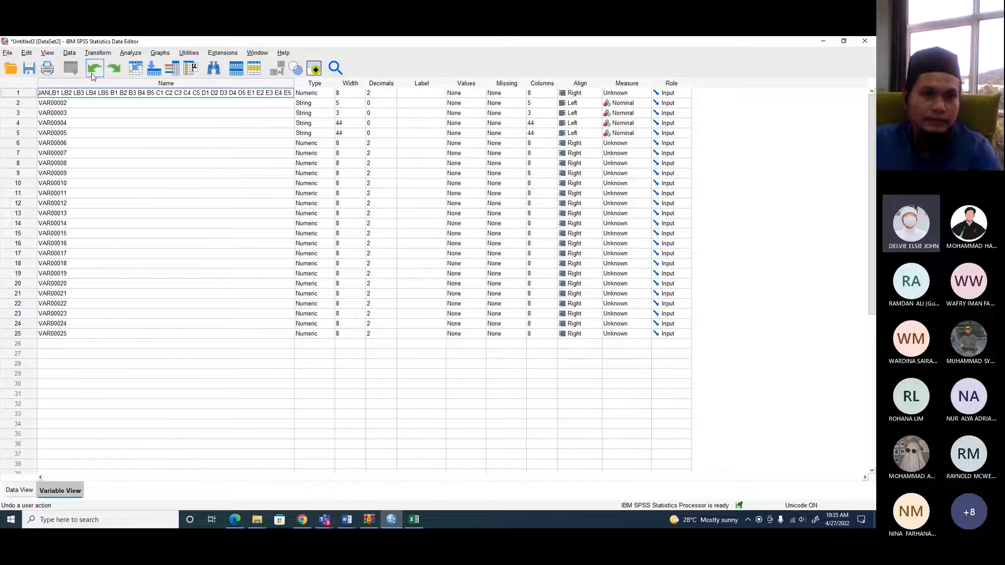
left_click(92, 75)
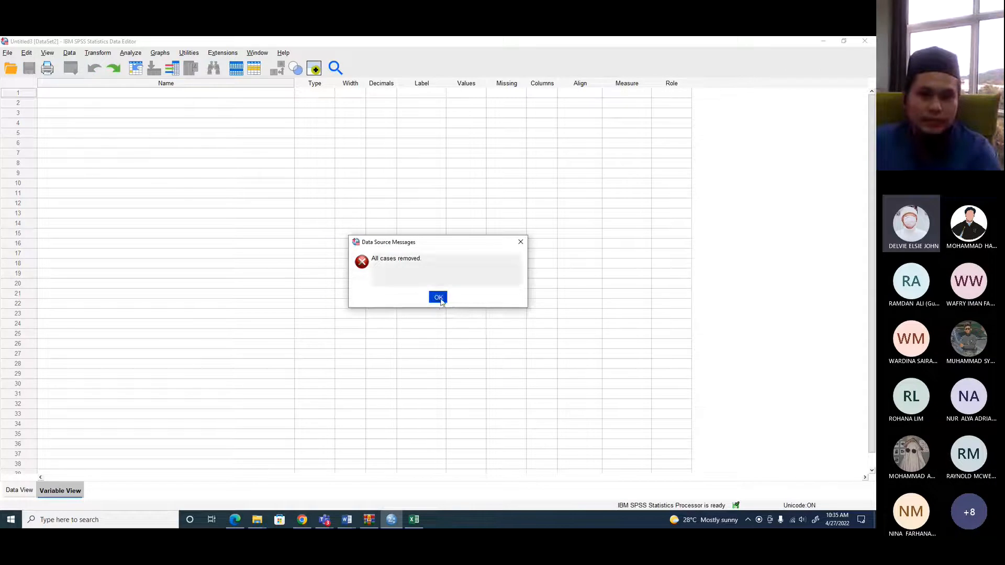
left_click(438, 298)
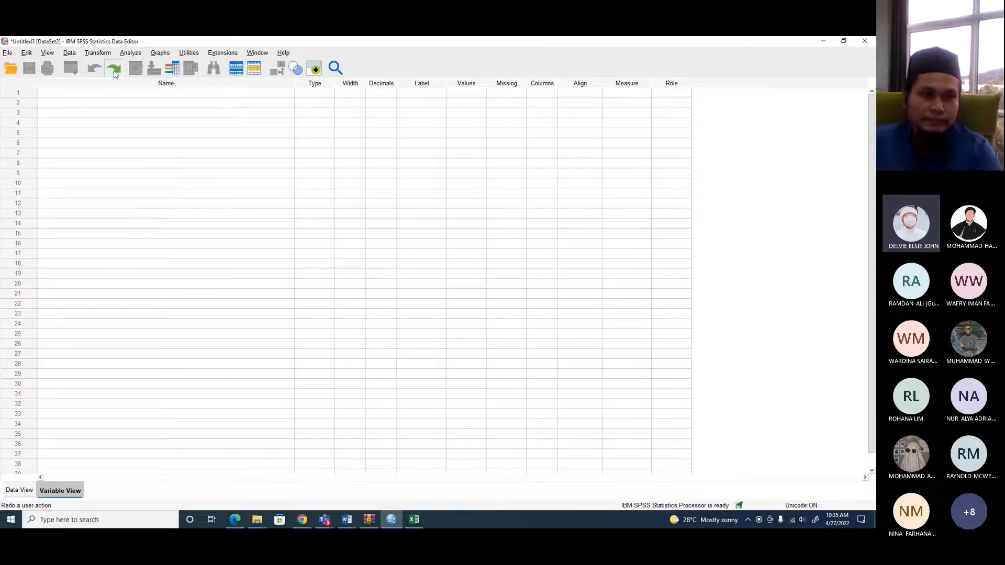
- Redo the undone changes to the SPSS dataset to restore the pasted data, and check it in Data View and Variable View
left_click(114, 70)
left_click(19, 490)
left_click(60, 491)
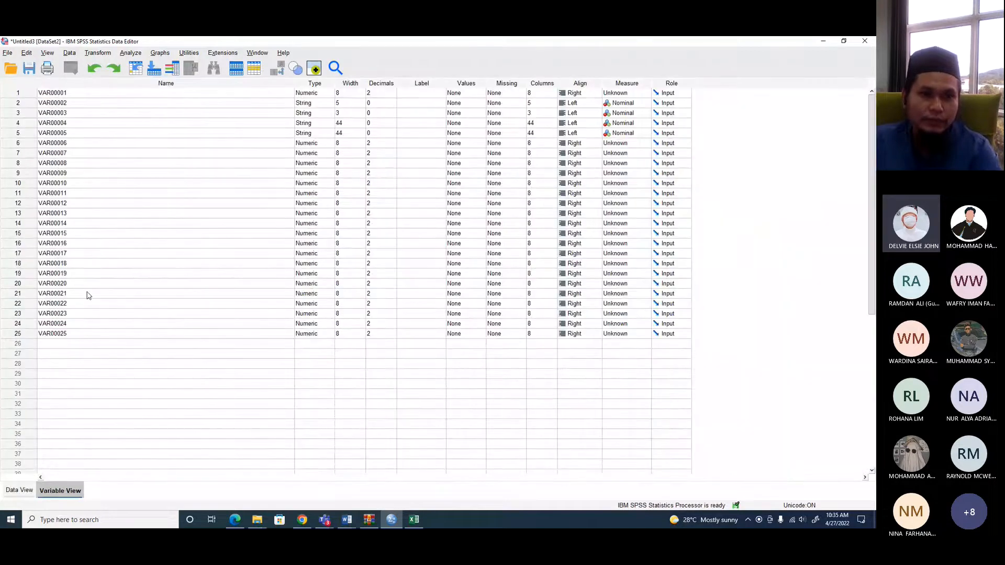
- Copy the transposed code list from Sheet2 in Excel, paste it over all 25 variable names in SPSS, and undo the paste
key("alt+Tab")
right_click(249, 247)
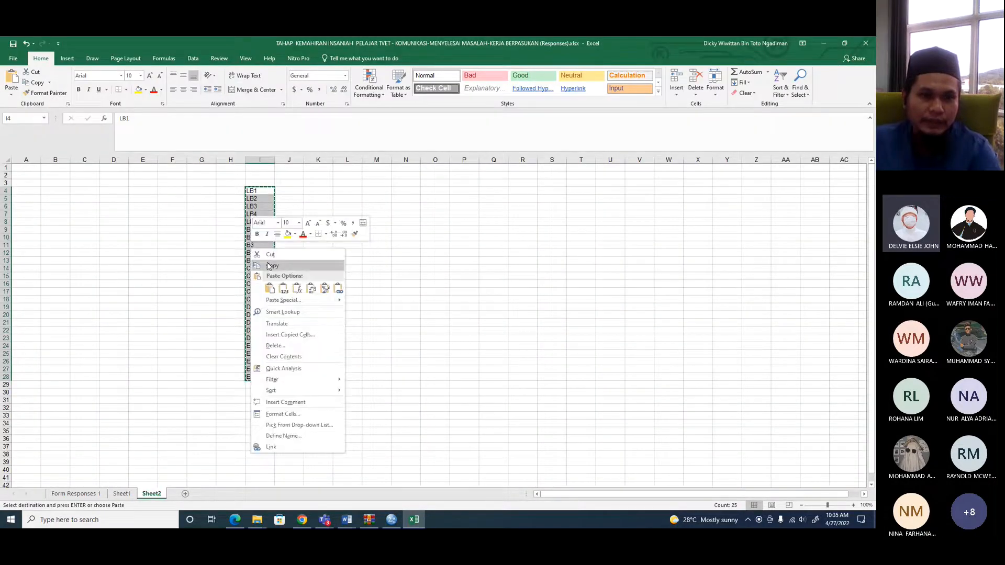
left_click(268, 266)
key("alt+Tab")
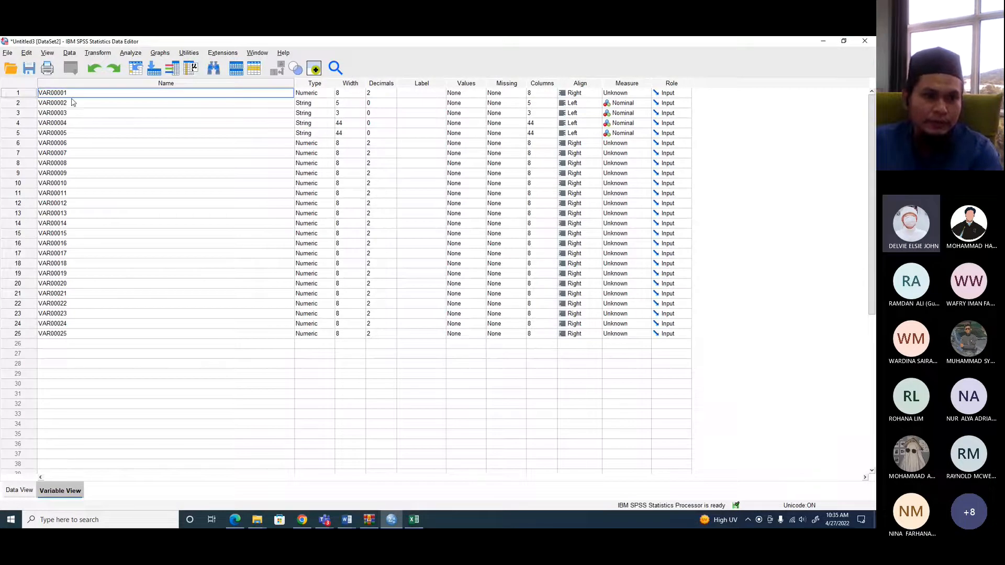
key("alt+Tab")
key("alt+Tab")
mouse_move(44, 95)
left_mouse_down()
mouse_move(62, 347)
mouse_move(64, 336)
left_mouse_up()
key("ctrl+v")
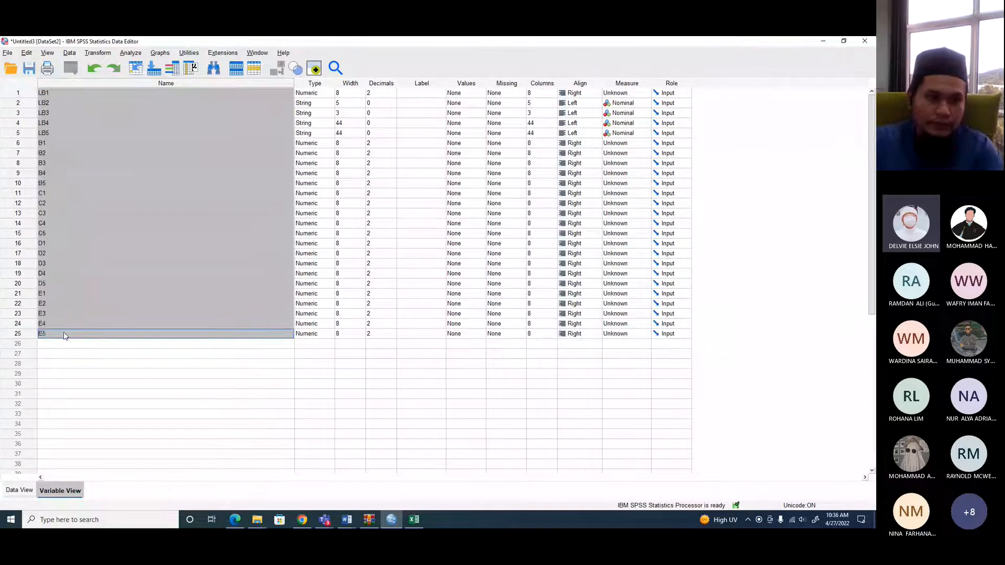
left_click(101, 370)
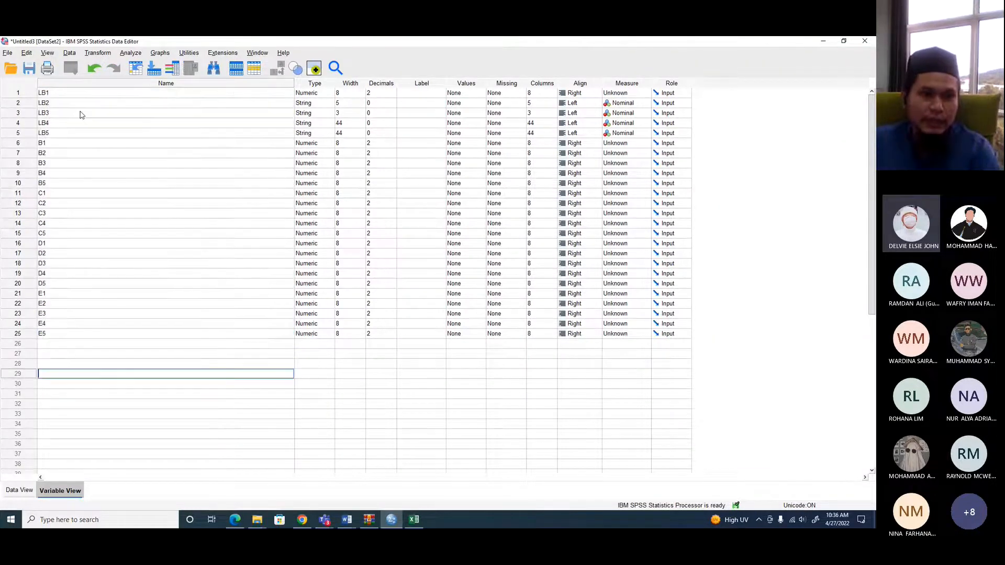
left_click(95, 69)
- Copy the codes LB1 to E5 from Sheet2 in Excel again and paste them over the names of variables 1 to 25 in SPSS
key("alt+Tab")
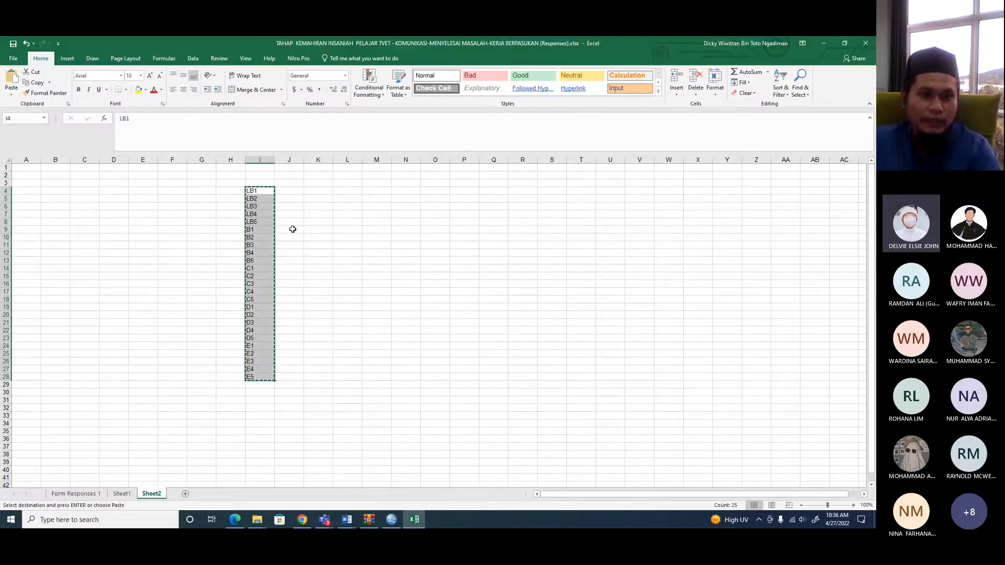
key("alt+Tab")
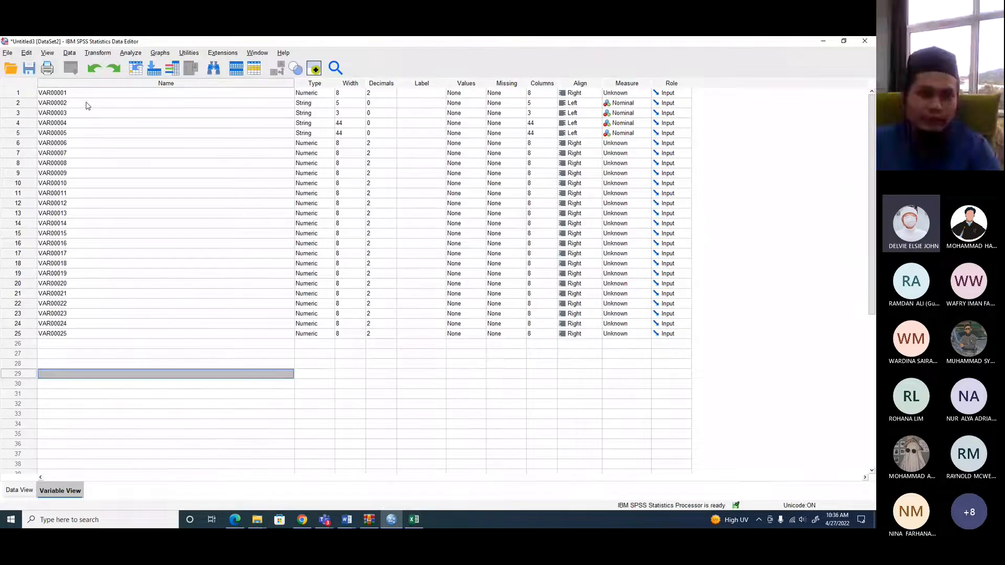
key("alt+Tab")
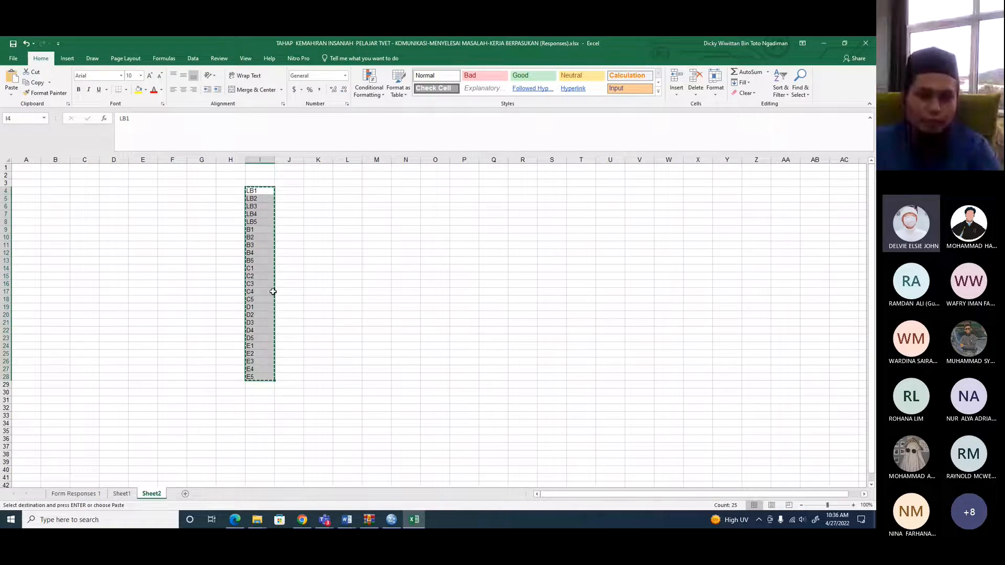
right_click(260, 257)
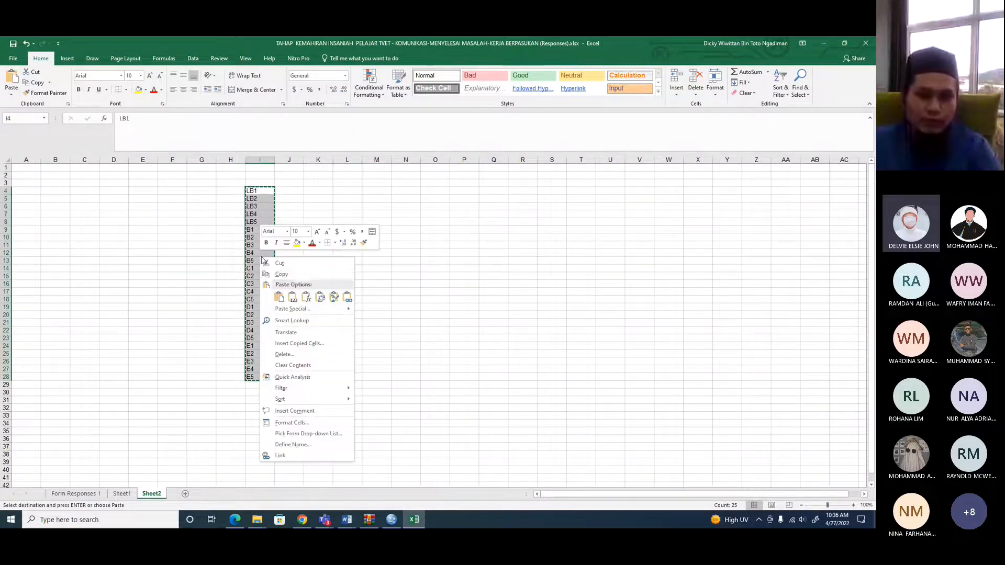
left_click(298, 275)
key("alt+Tab")
left_click_drag(89, 94, 104, 336)
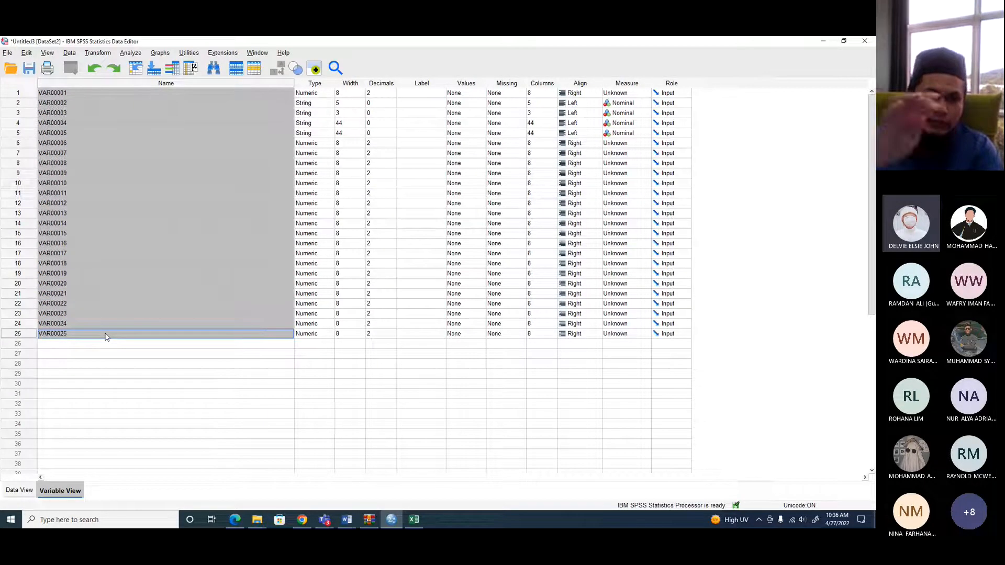
key("ctrl+v")
left_click(178, 404)
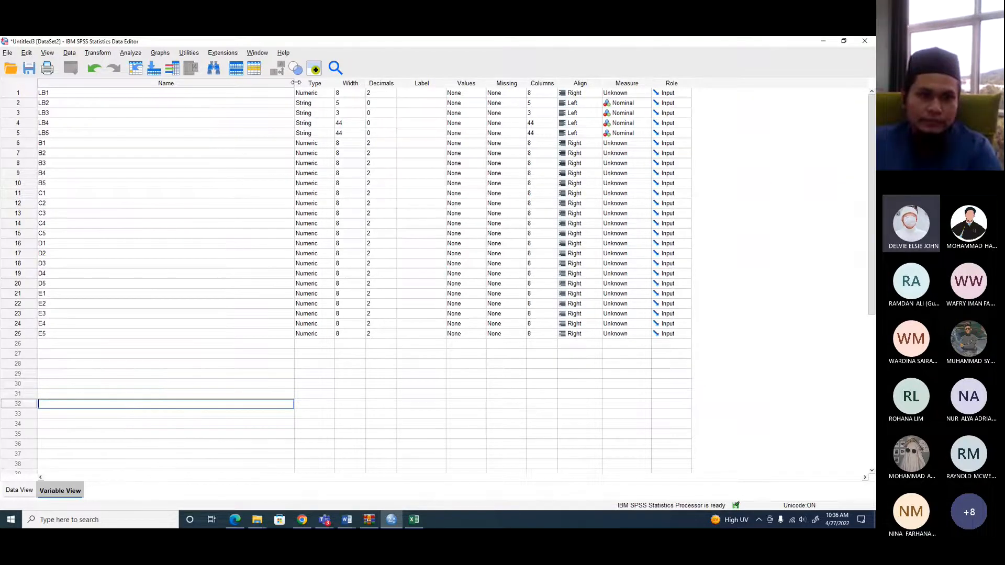
- Narrow the Name column in Variable View and check the new variable names above the data in Data View
left_click_drag(295, 82, 65, 110)
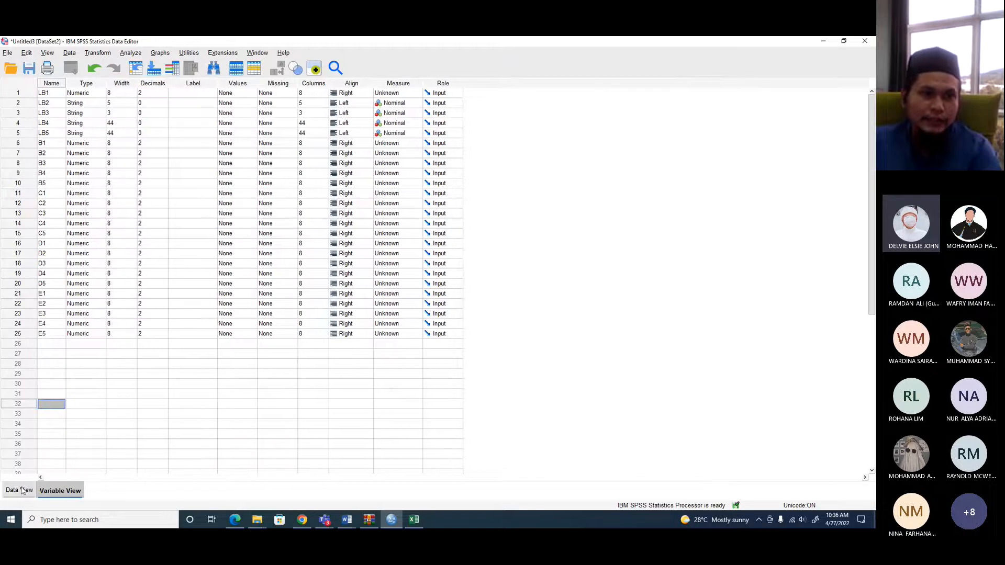
left_click(22, 490)
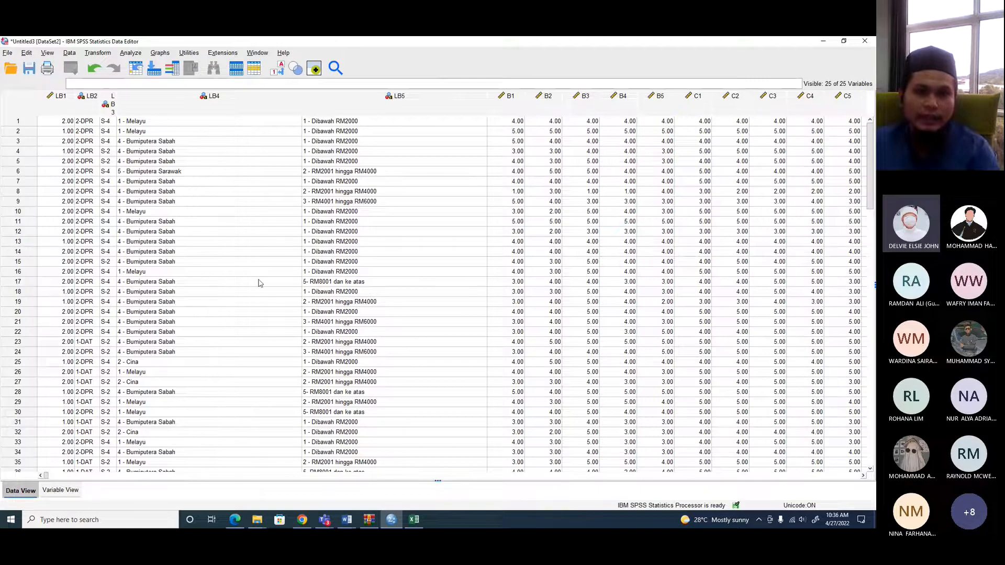
left_click(60, 490)
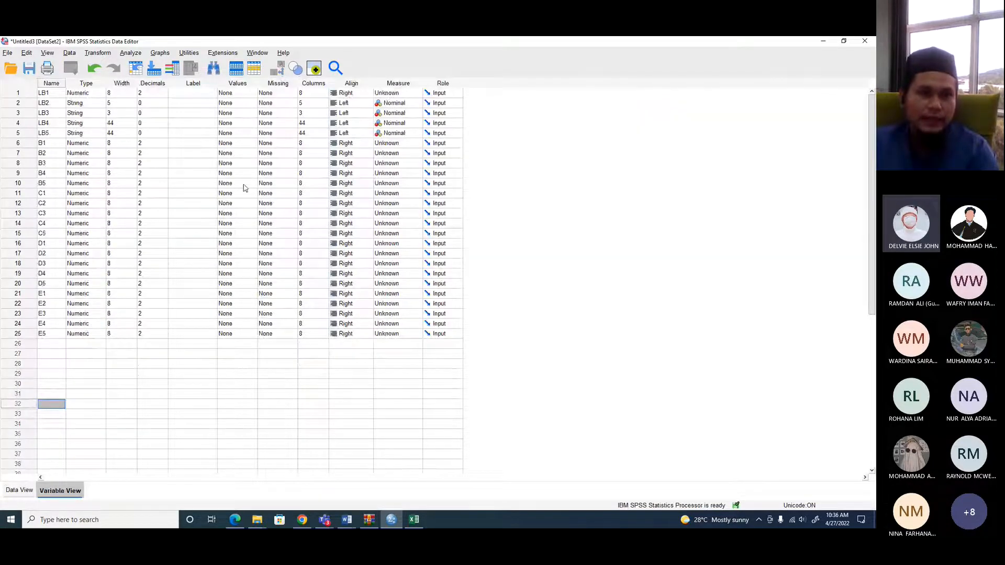
- Copy the question headers A1-Jantina to E-KIKK5 from row 1 of Sheet1 in Excel and paste them transposed on Sheet2 from cell M3 down
left_click(195, 93)
key("alt+Tab")
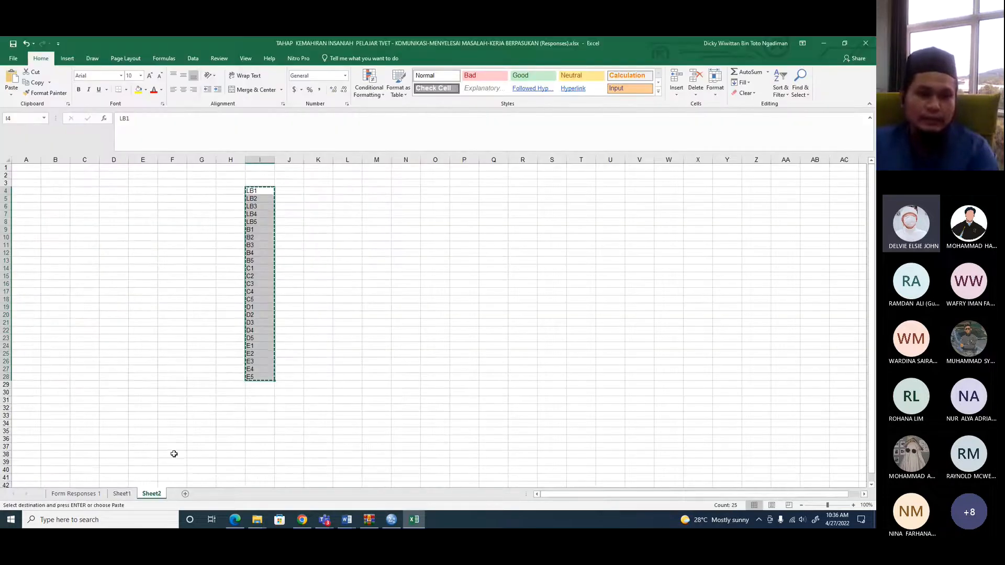
left_click(126, 494)
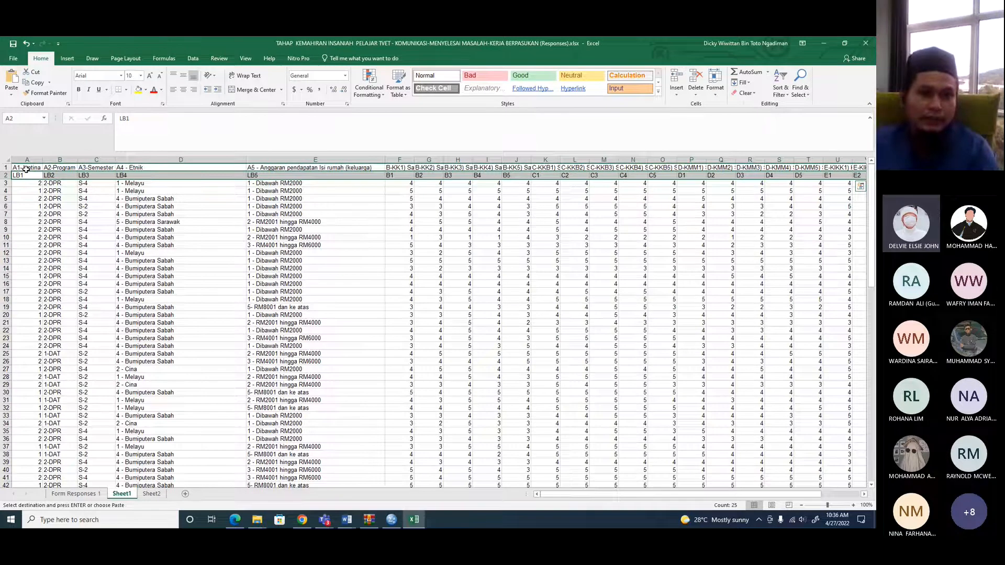
left_click_drag(26, 169, 720, 163)
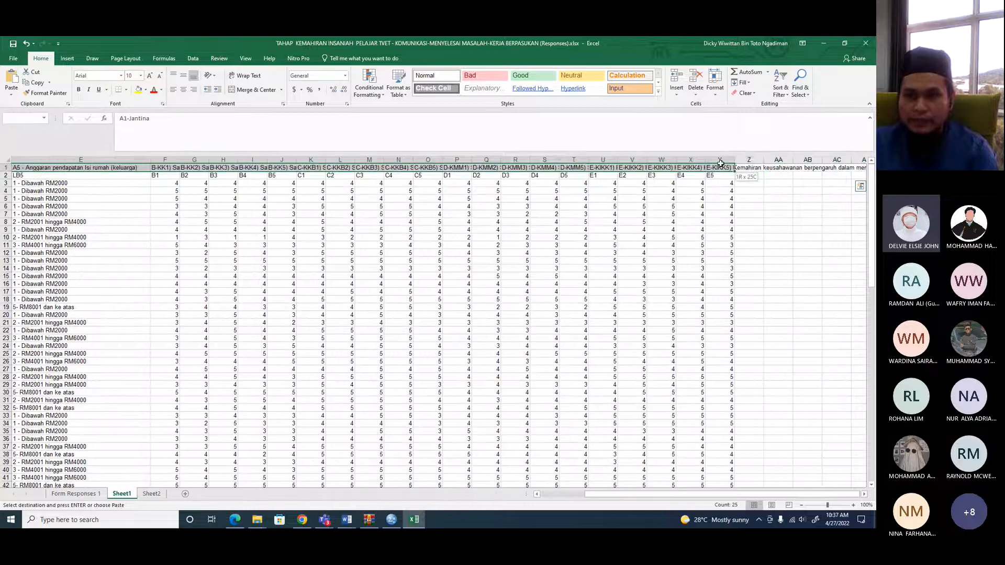
right_click(630, 168)
left_click(642, 187)
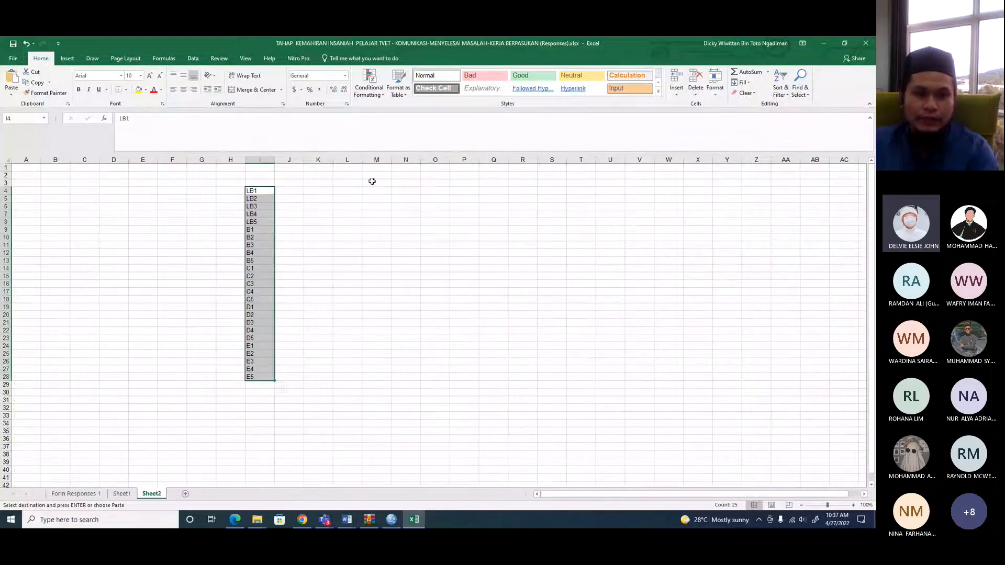
left_click(372, 181)
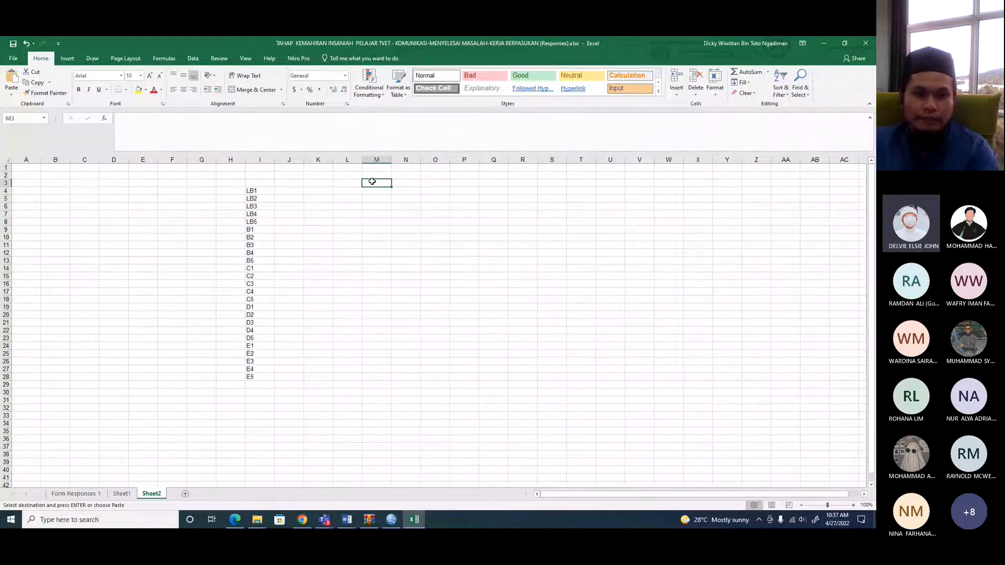
right_click(372, 181)
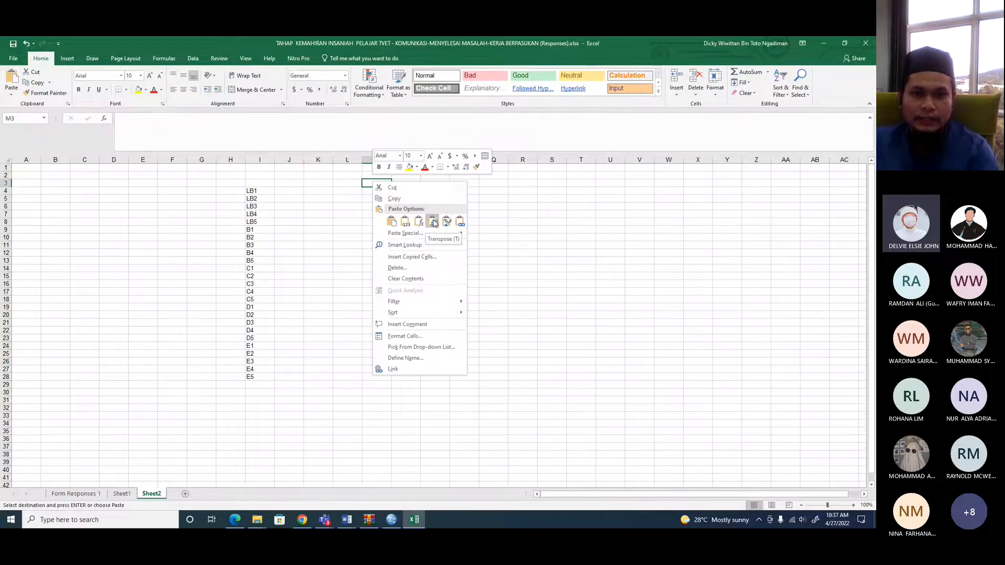
left_click(433, 221)
- Copy the transposed question headers and paste them as the labels of variables 1 to 25 in SPSS
right_click(377, 223)
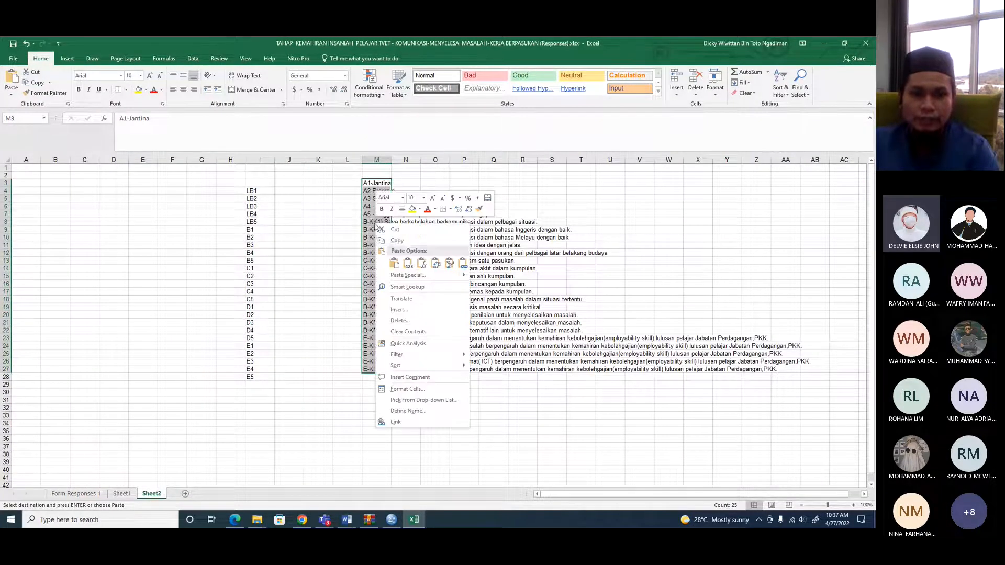
left_click(397, 242)
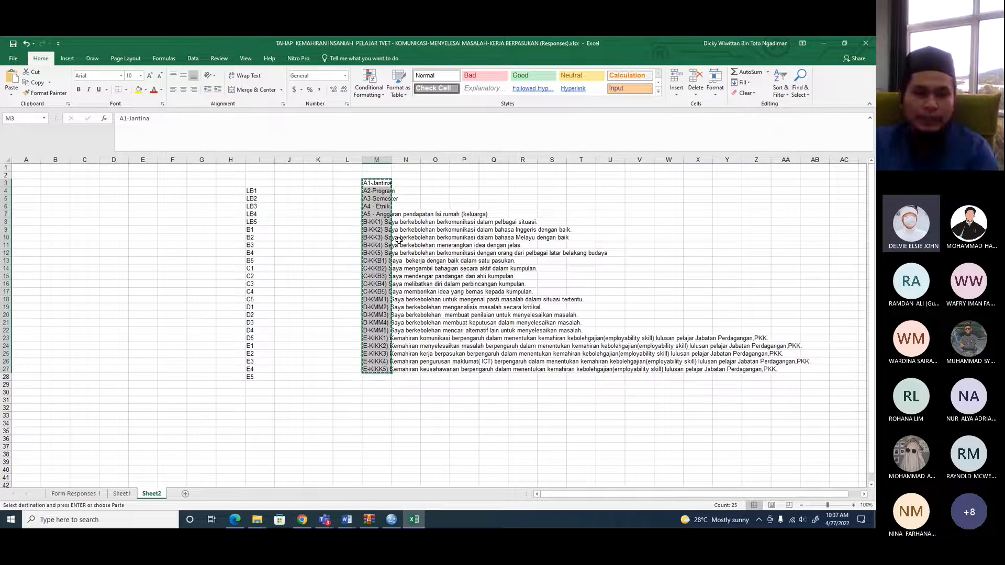
key("alt+Tab")
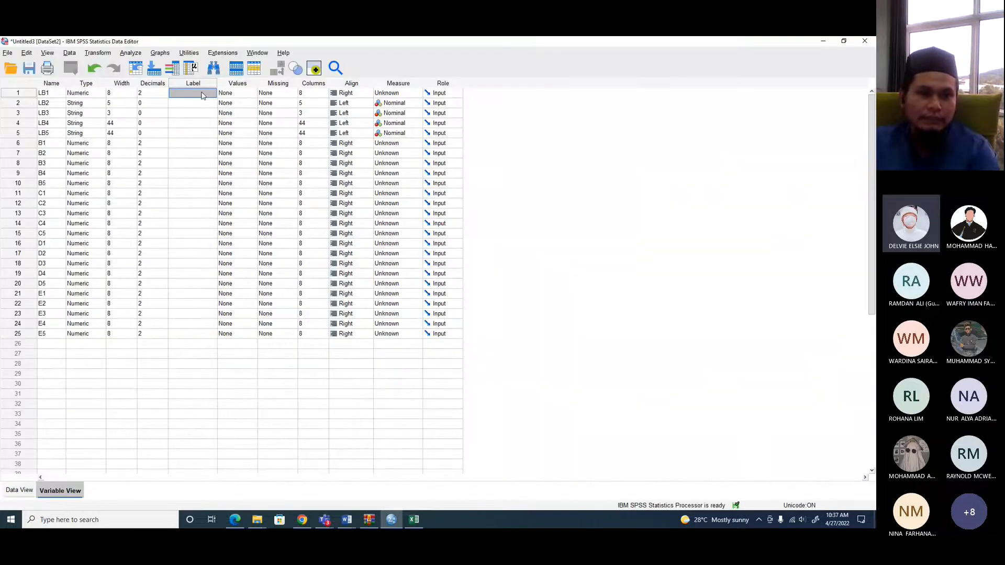
left_click_drag(202, 109, 208, 335)
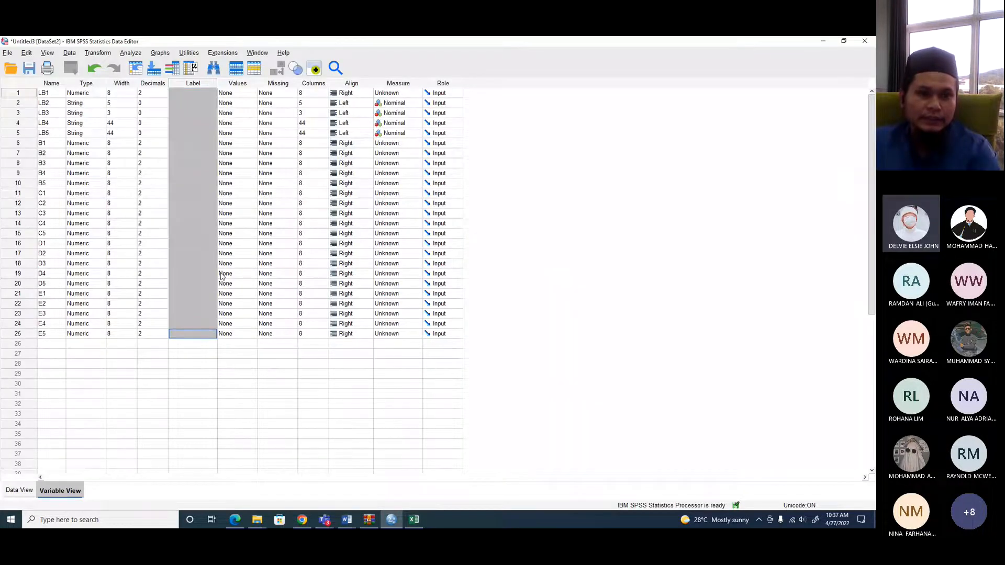
key("ctrl+v")
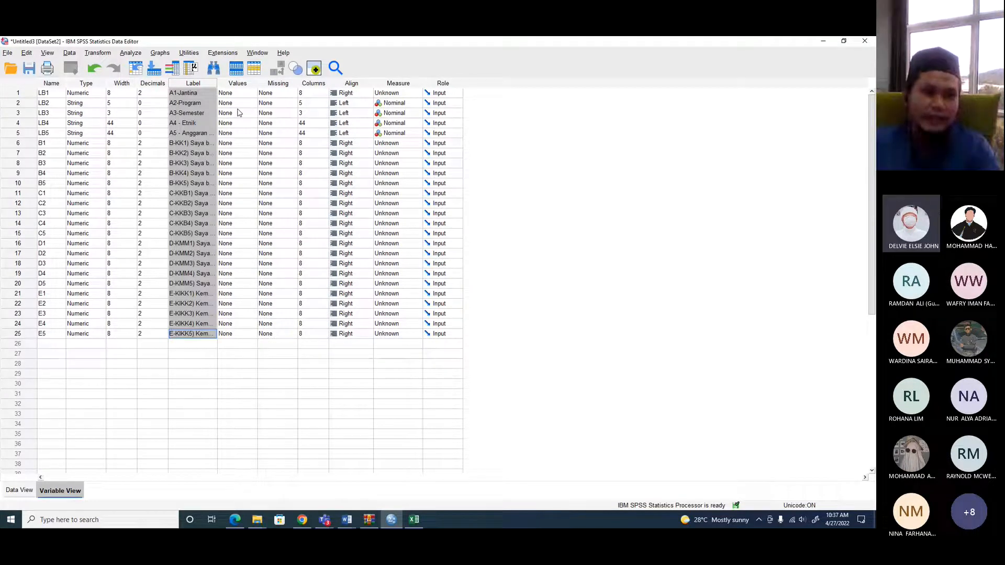
- Compare the names of the first three variables, LB1 to LB3, with their pasted labels
left_click(48, 94)
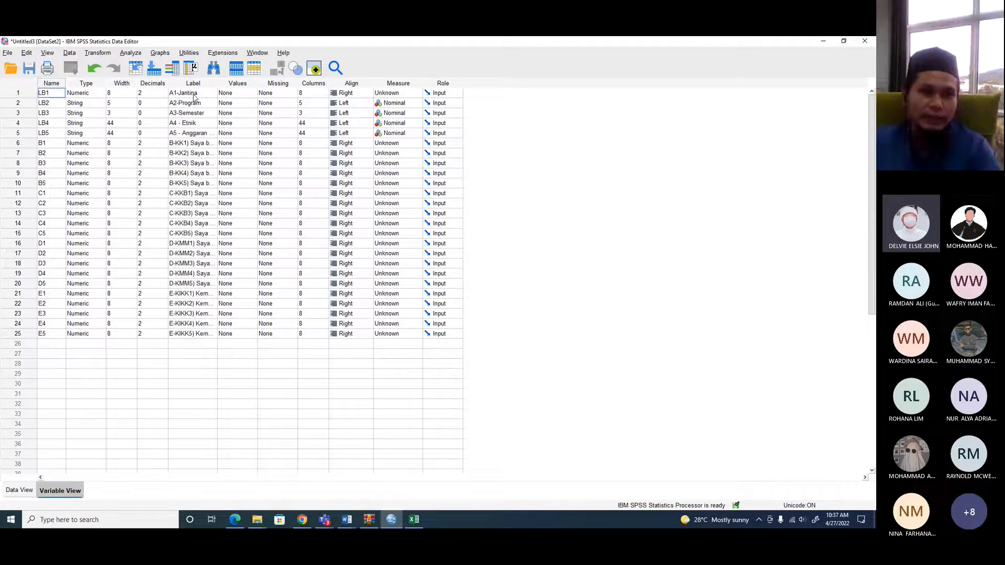
left_click(199, 94)
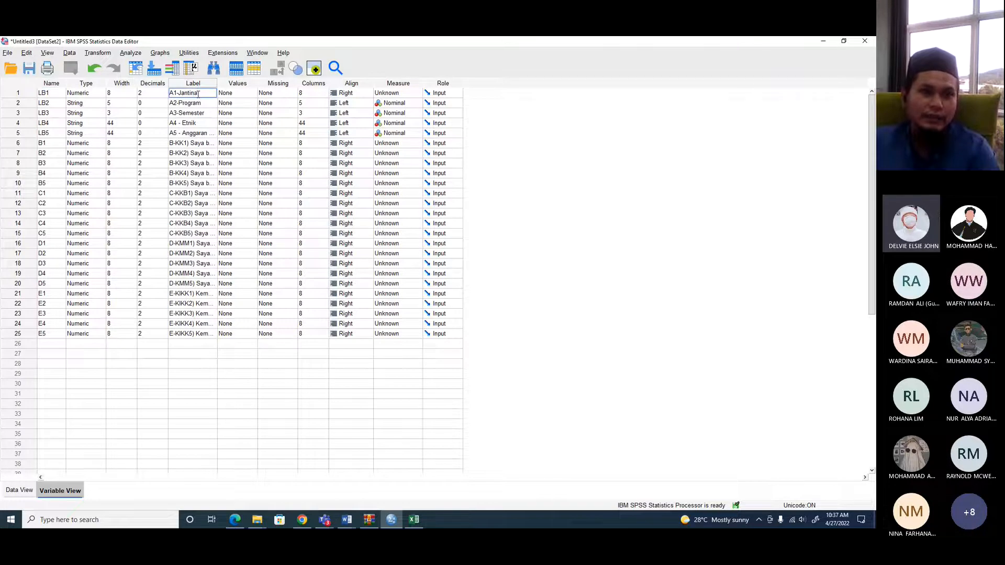
left_click(209, 104)
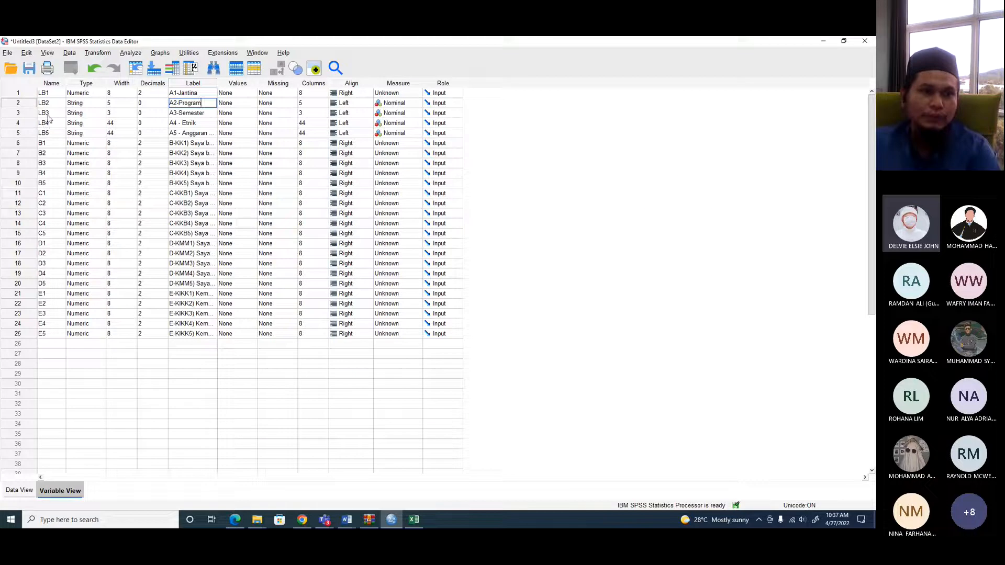
left_click(51, 114)
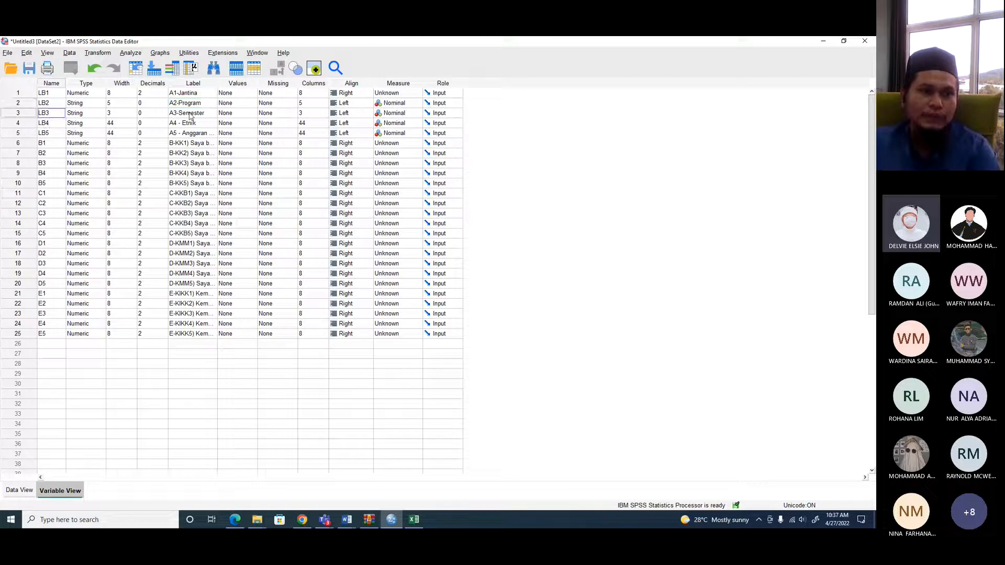
left_click(190, 114)
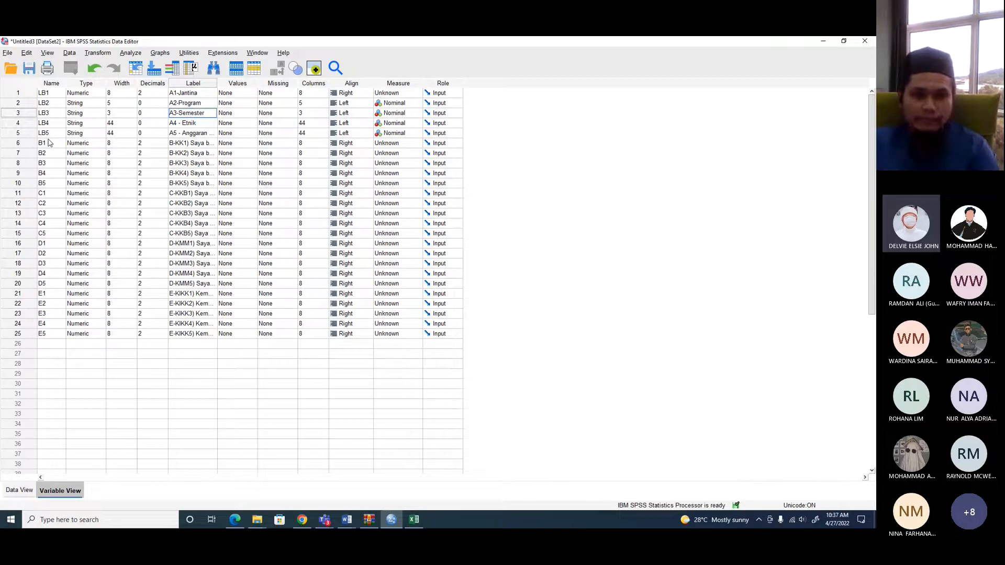
- Check the headers and coded responses on Sheet1 in Excel against the variable list in SPSS
key("alt+Tab")
left_click(122, 493)
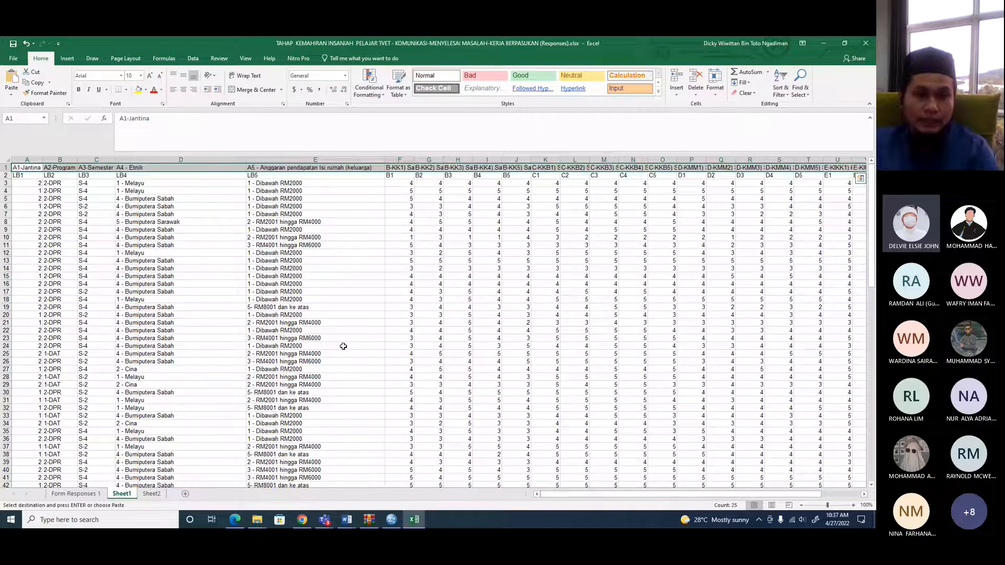
key("alt+Tab")
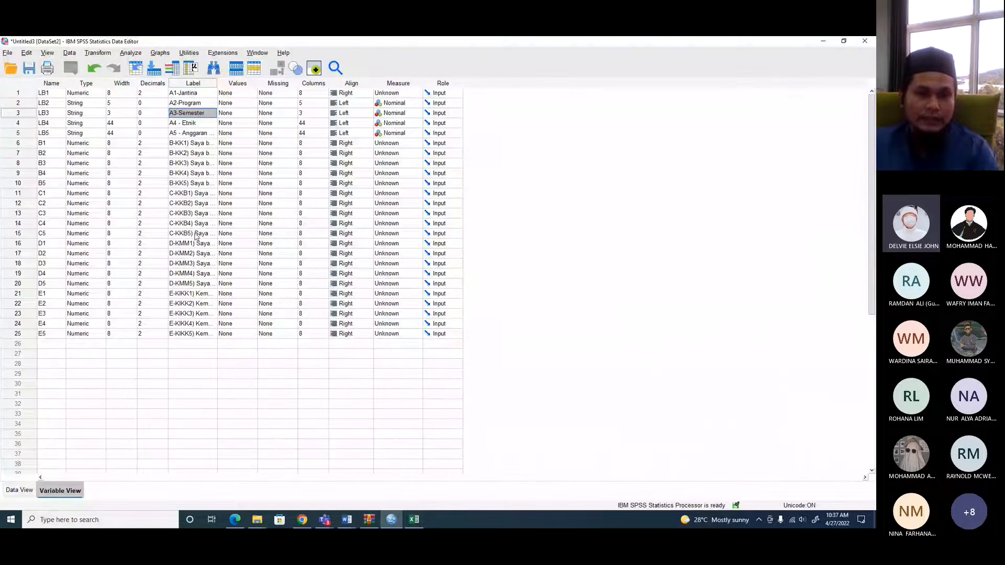
key("alt+Tab")
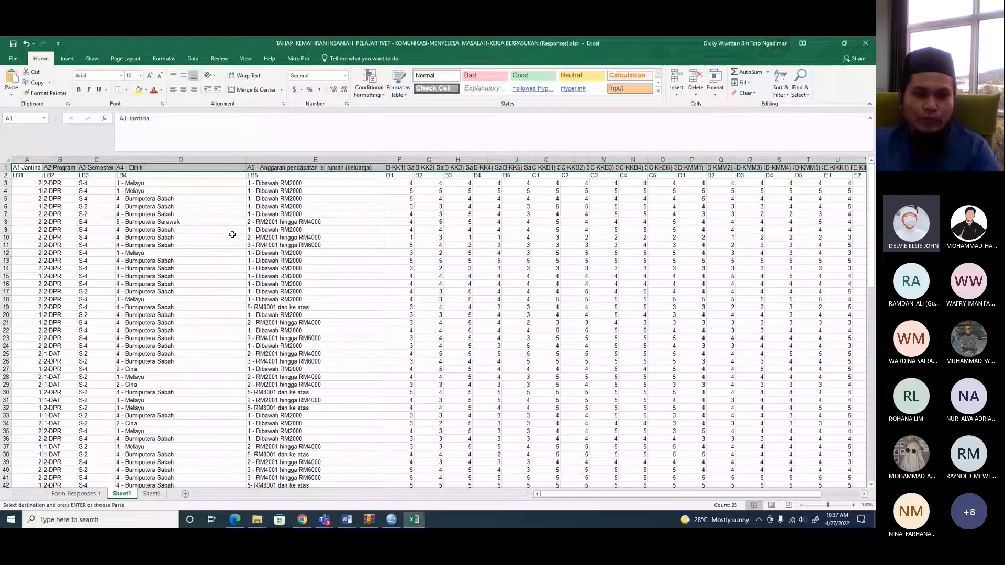
key("alt+Tab")
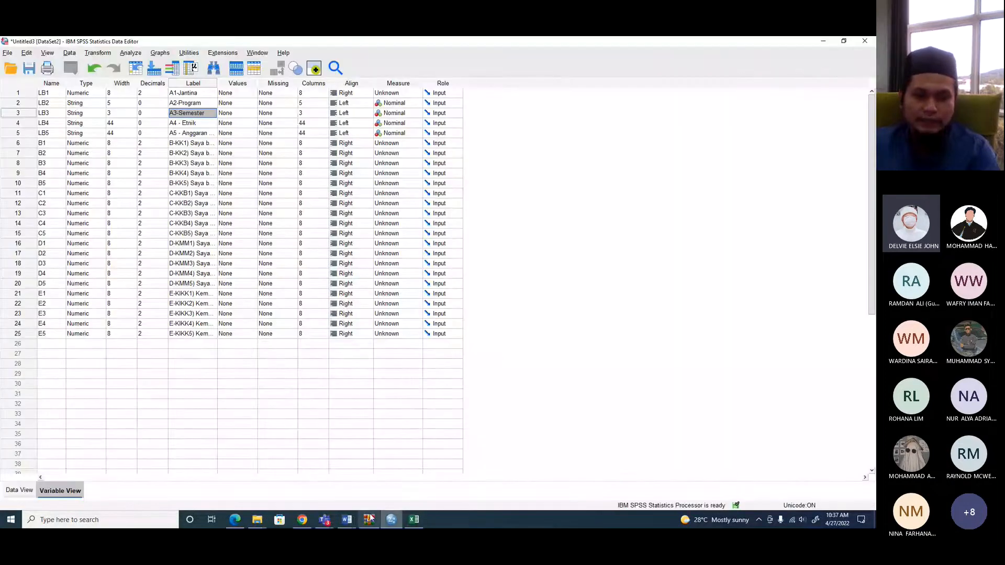
- Switch to the Document1 file in Word and select all the text of the study objectives, from the heading to objective (v)
left_click(346, 519)
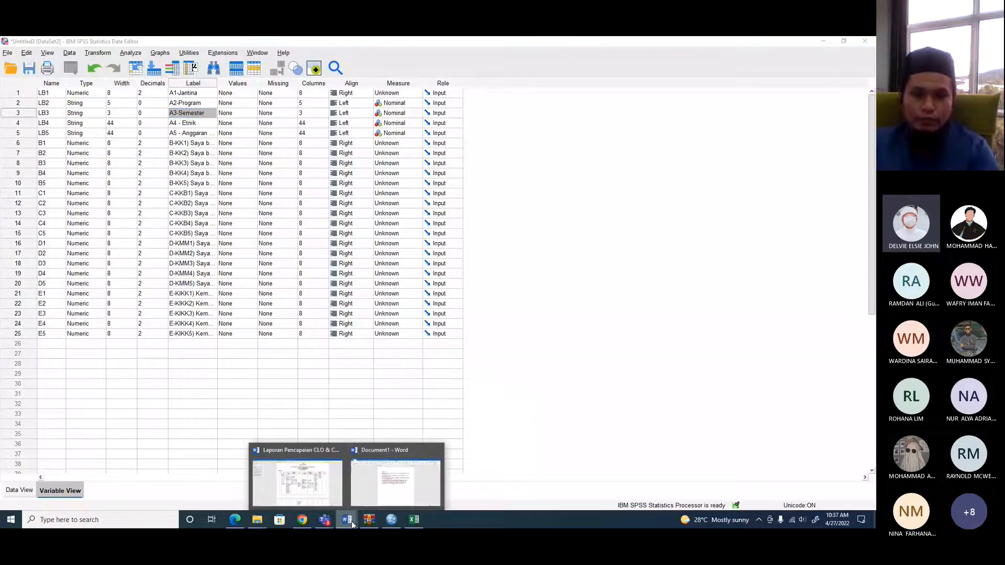
left_click(393, 487)
left_click_drag(276, 175, 267, 295)
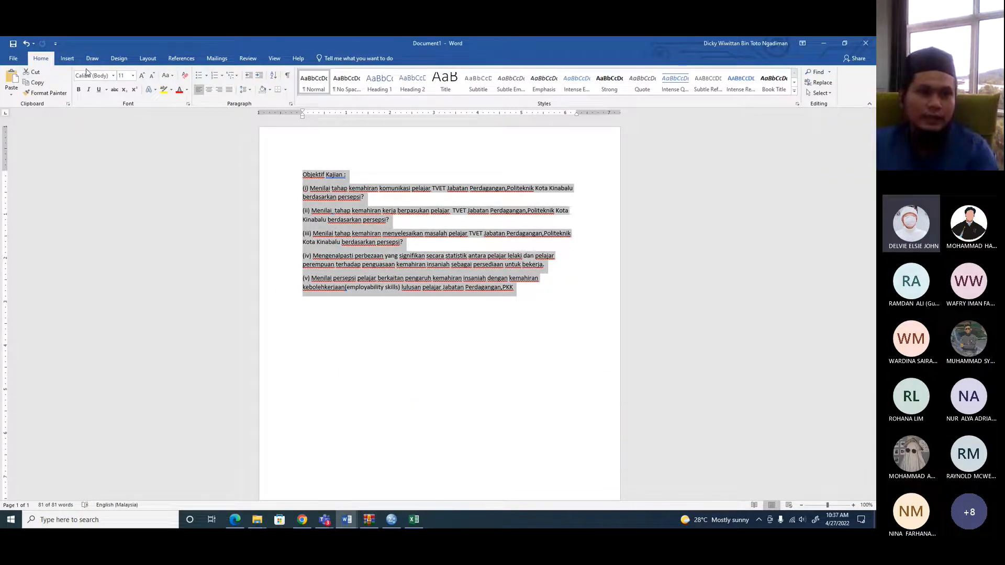
left_click(117, 58)
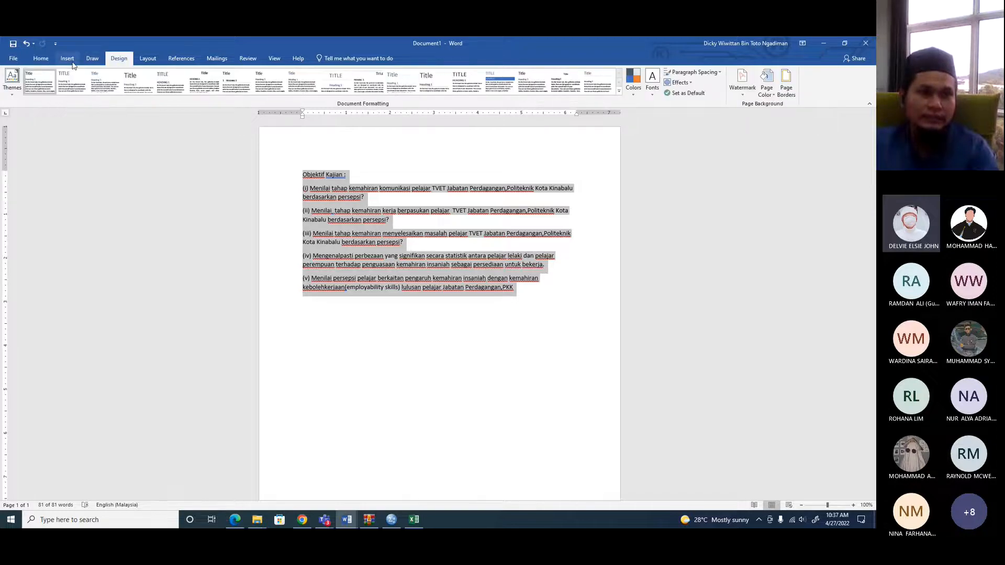
left_click(148, 59)
left_click(63, 84)
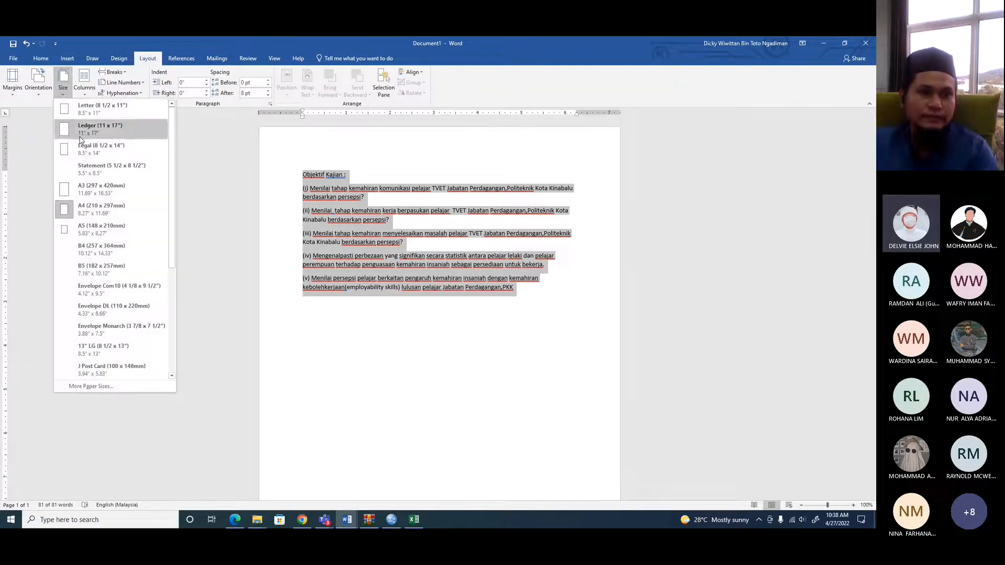
left_click(418, 176)
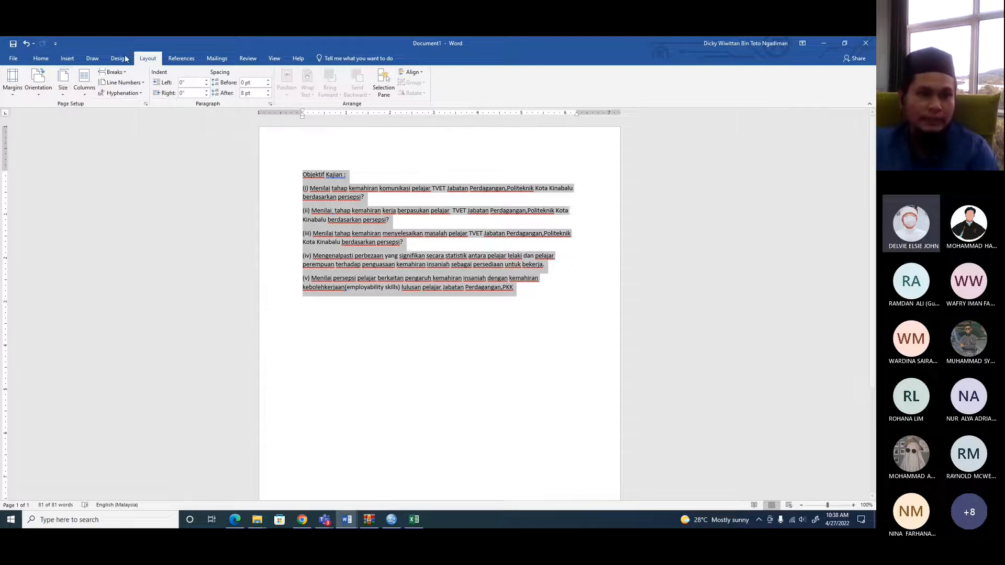
- Enlarge the font of the selected study objectives to 16 pt
left_click(40, 59)
left_click(141, 75)
left_click(142, 76)
left_click(142, 76)
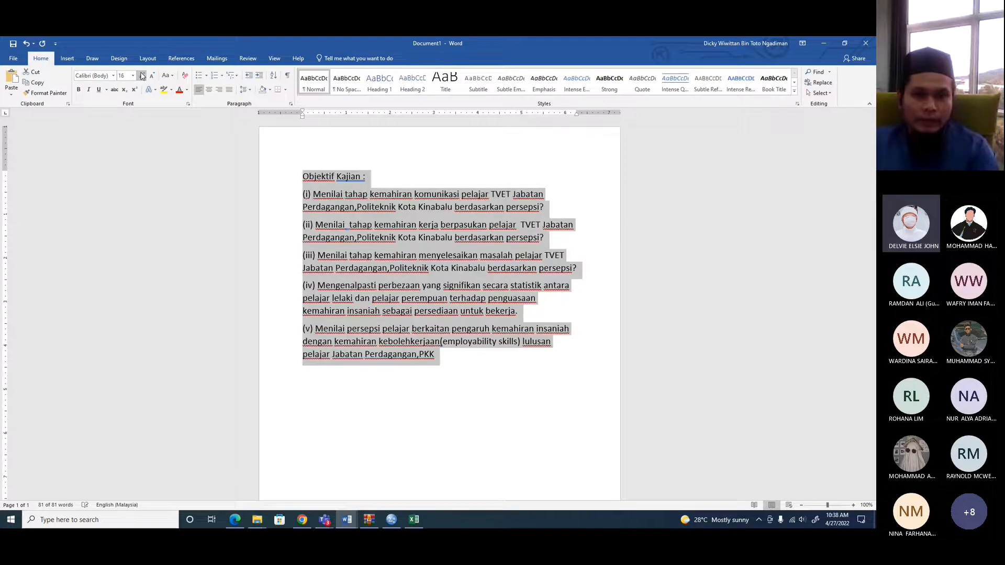
- Turn objective (i) into a numbered list item and add "- MIN" on an unnumbered line below it
left_click(557, 209)
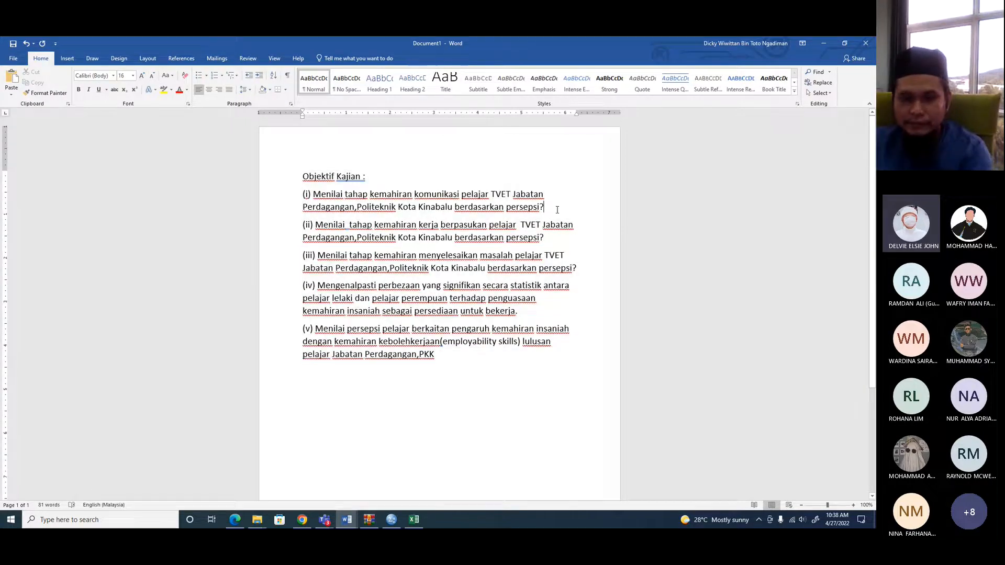
key("Return")
type("\\")
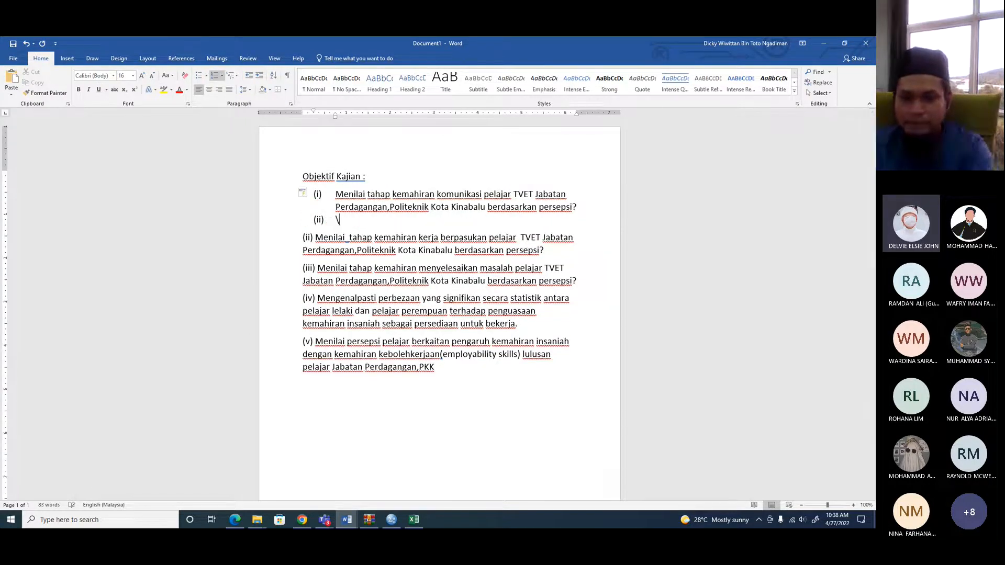
key("BackSpace")
key("BackSpace")
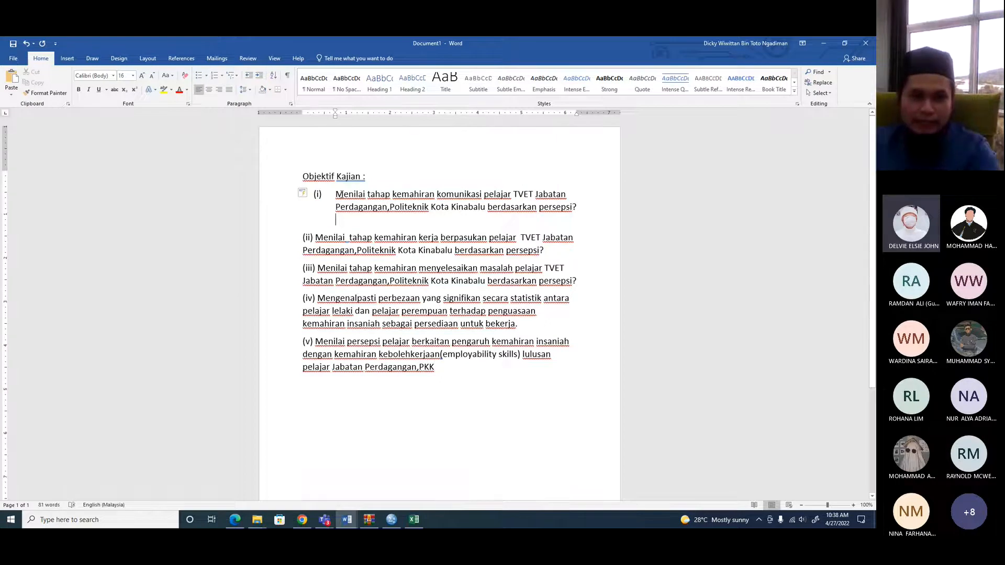
left_click_drag(335, 194, 391, 194)
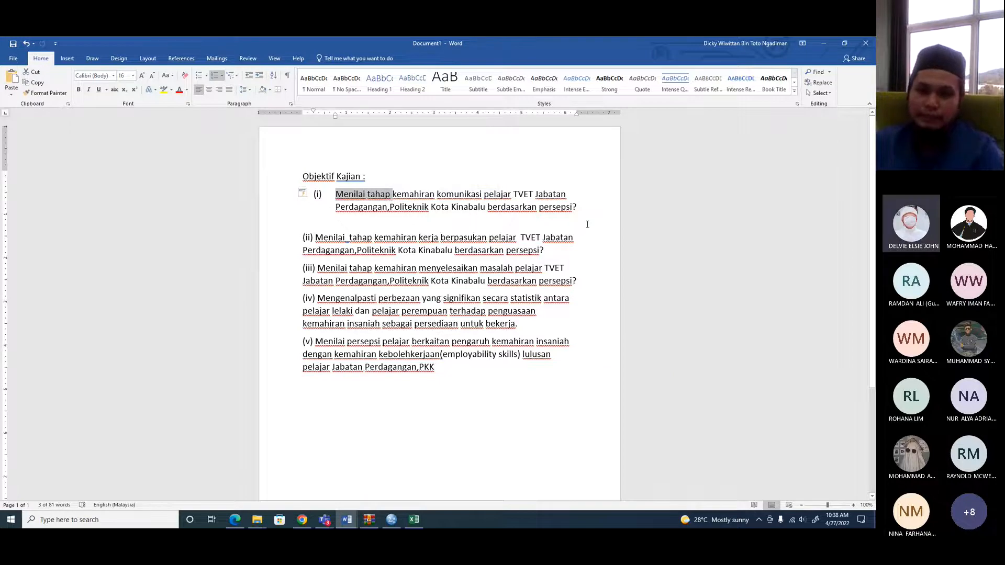
left_click(587, 224)
key("Return")
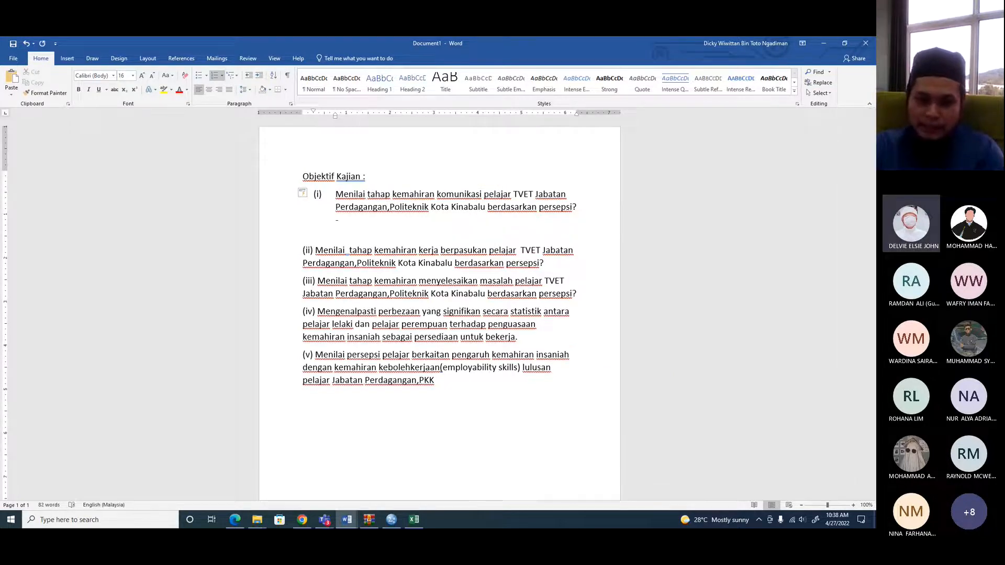
type("- MIN")
- Turn objective (ii) into a numbered list item ending in "- MIN" and remove the extra empty number below it
left_click(552, 268)
key("Return")
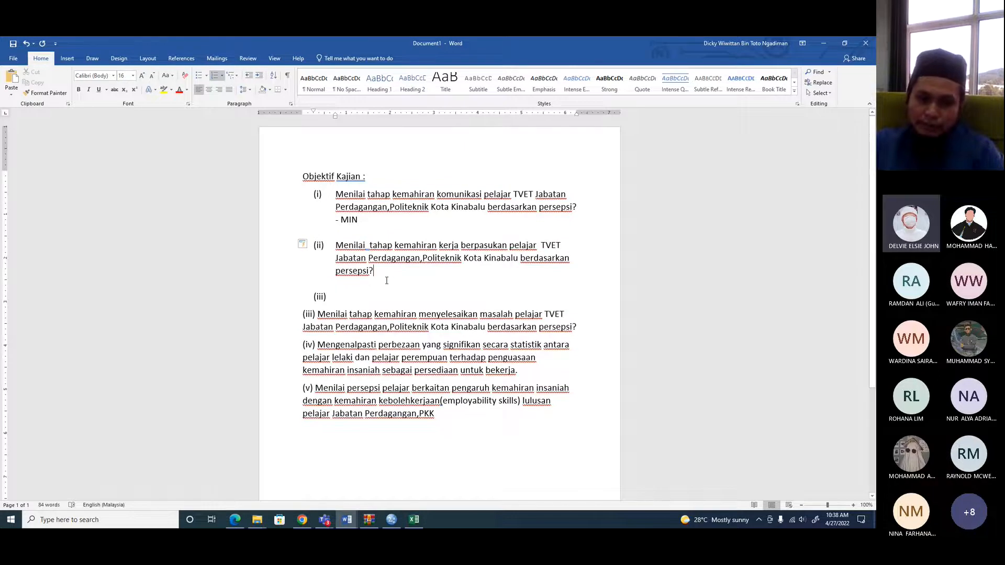
type("- MIN")
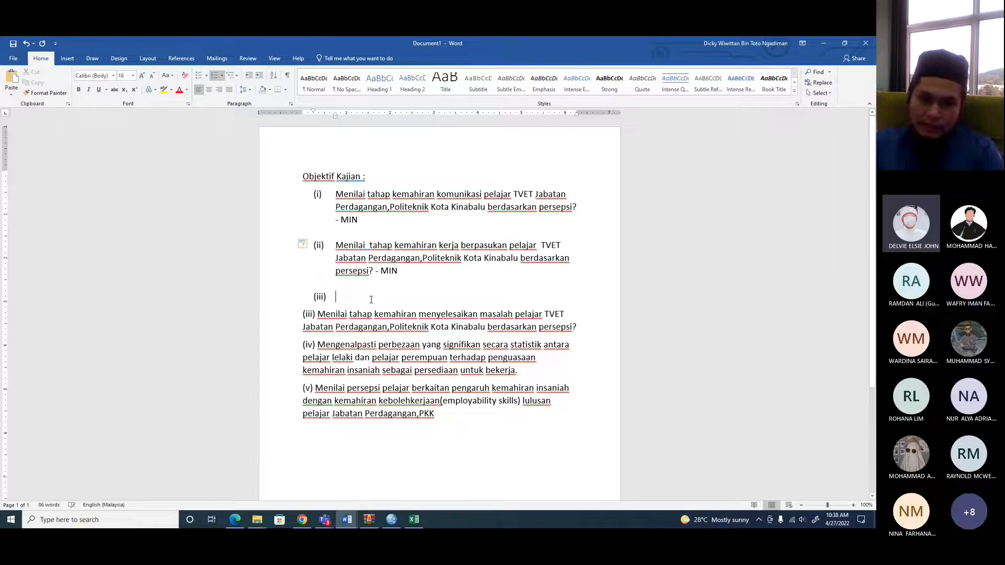
key("Delete")
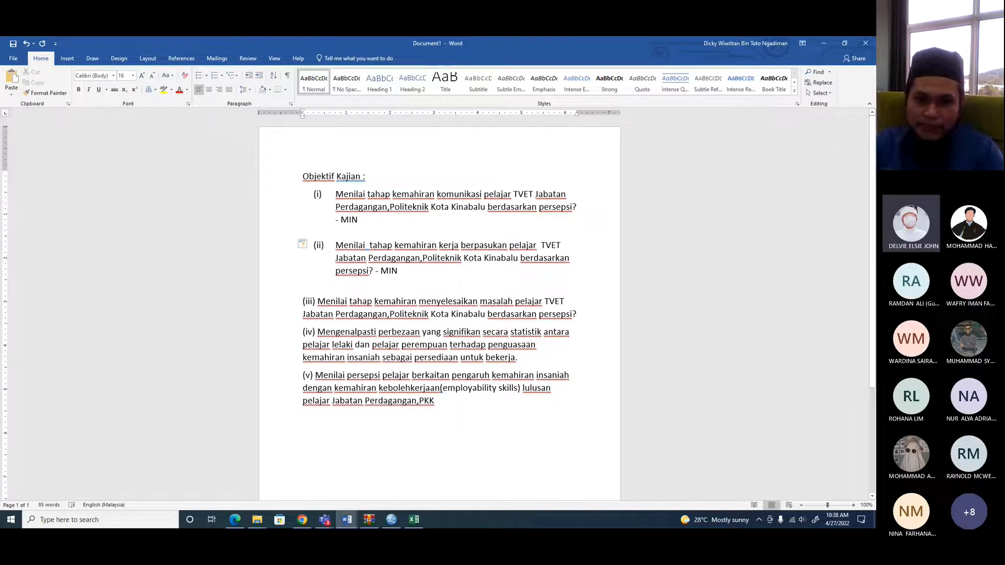
- Turn objective (iii) into a numbered list item ending in "- MIN" and remove the extra empty number below it
key("Return")
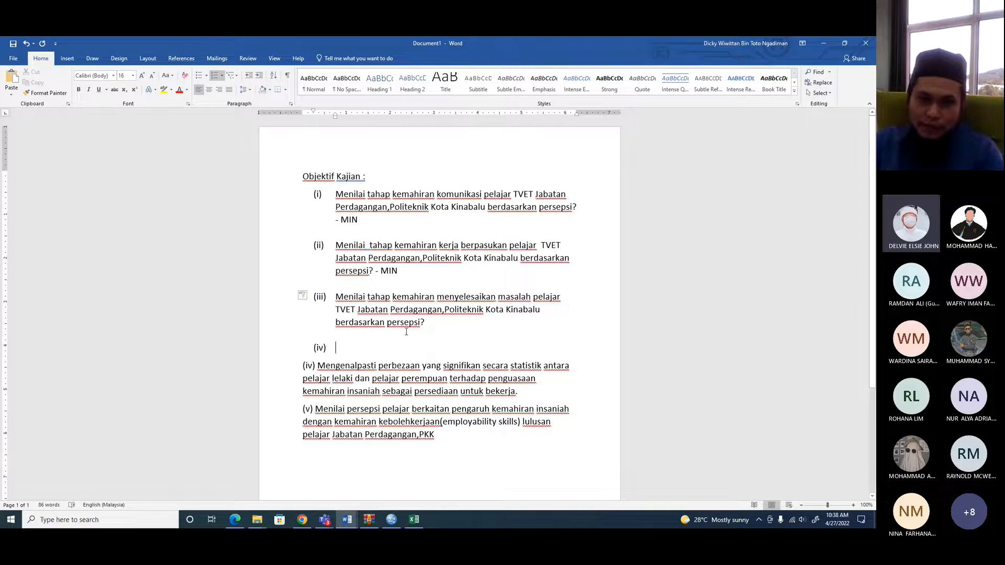
left_click(425, 323)
type("- MIN")
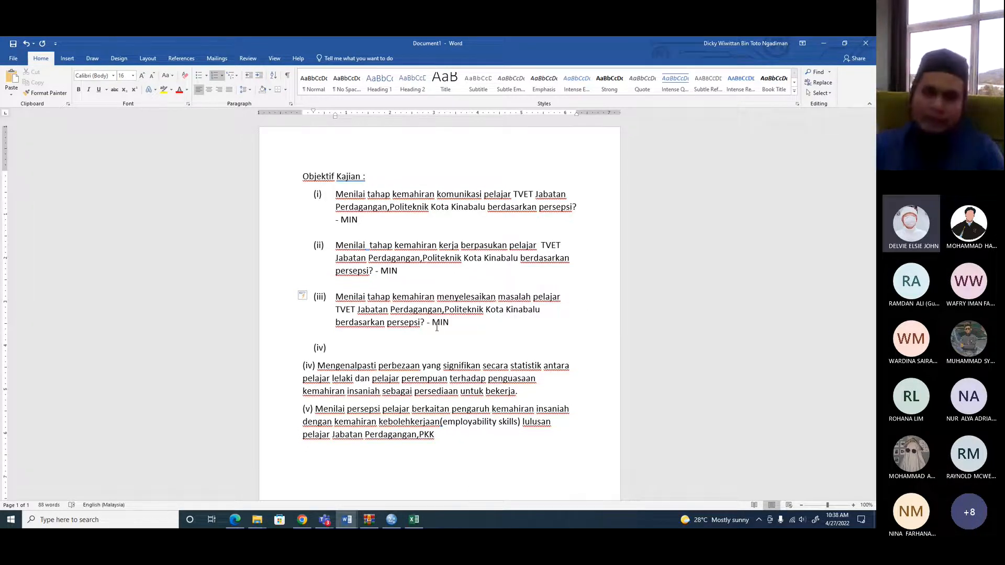
key("Down")
left_click(363, 348)
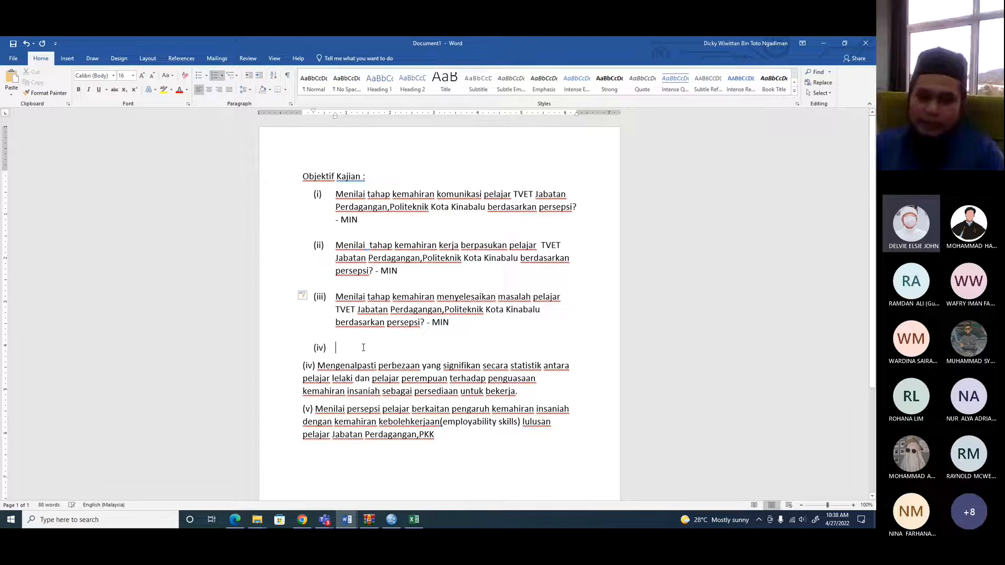
key("Delete")
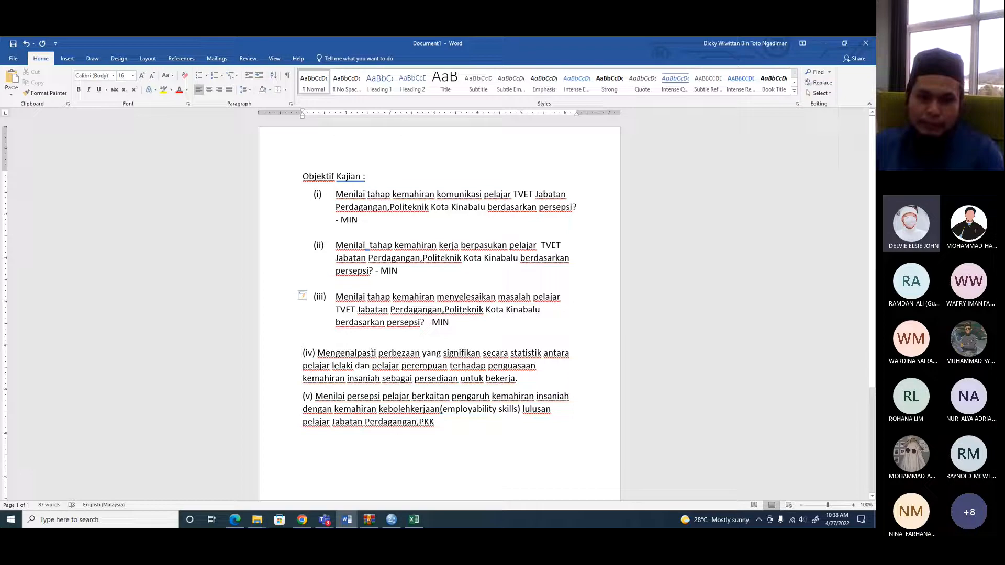
- Emphasise the word "perbezaan" in bold 18 pt and turn objective (iv) into a numbered list item ending in "- MIN"
left_click_drag(378, 354, 420, 354)
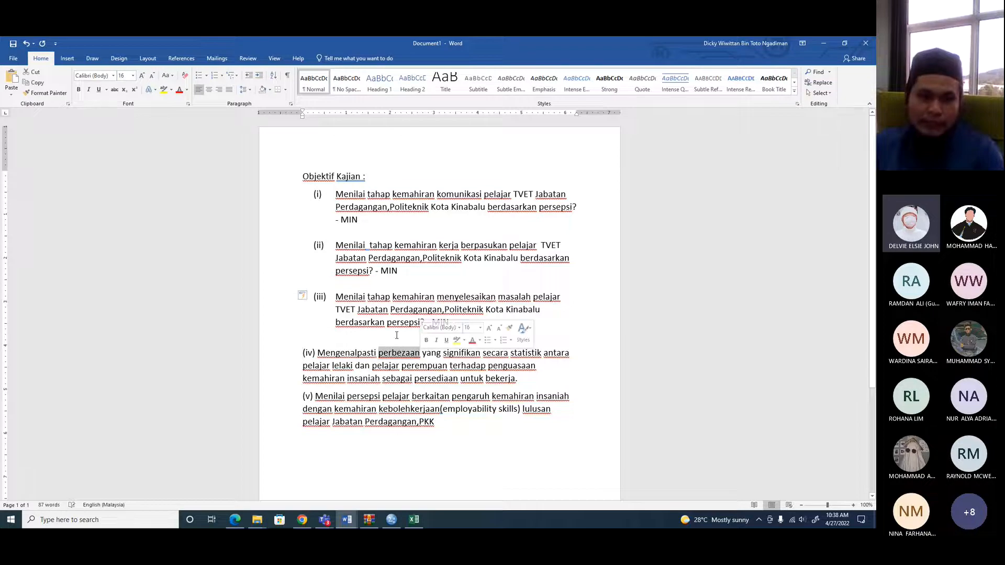
left_click(141, 76)
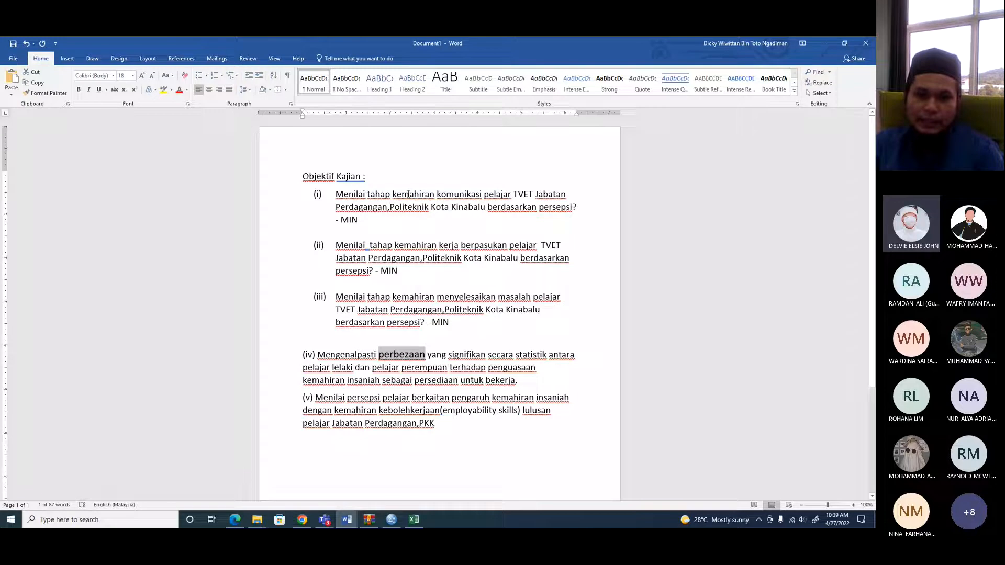
left_click(532, 377)
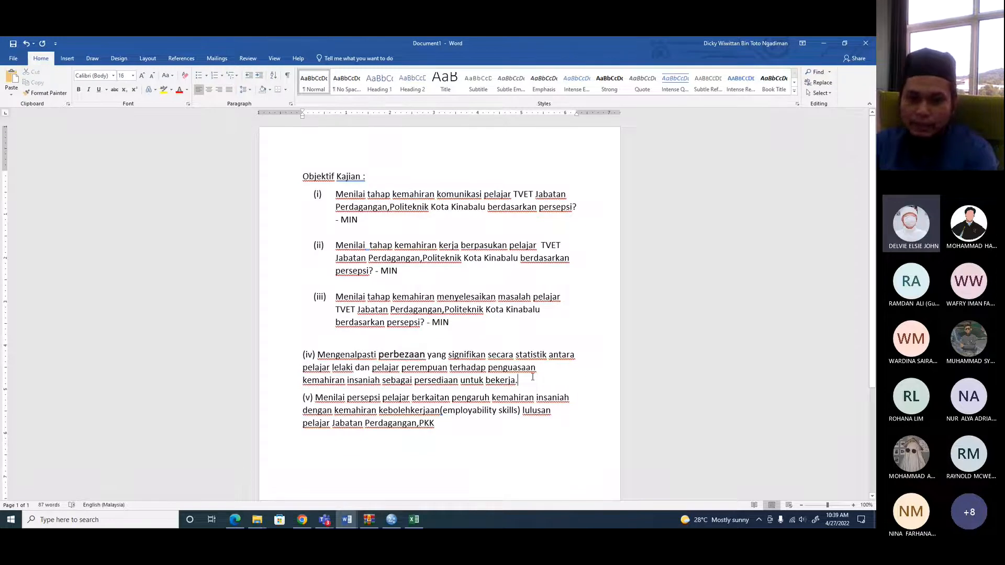
key("Return")
left_click(422, 399)
type("- MIN")
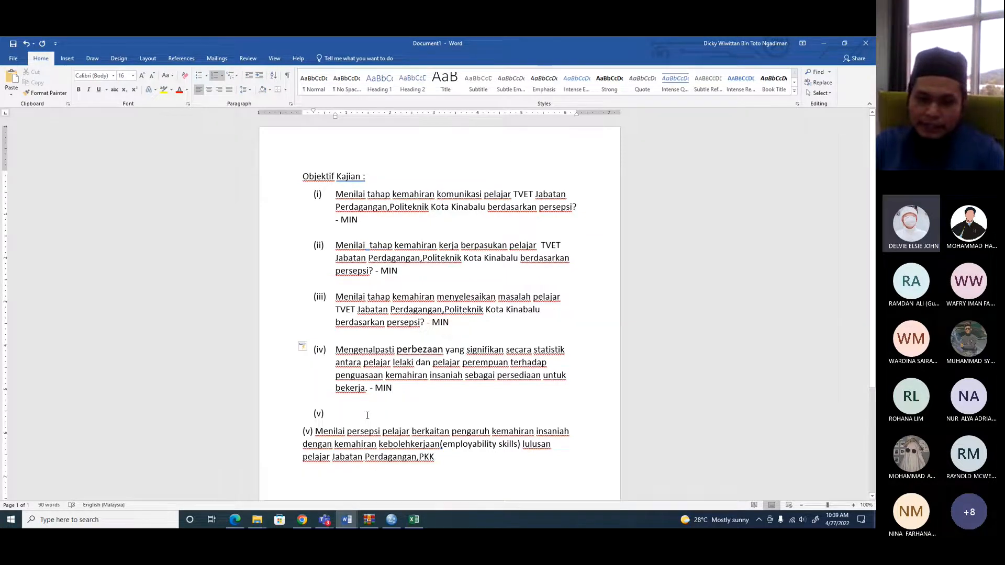
key("Delete")
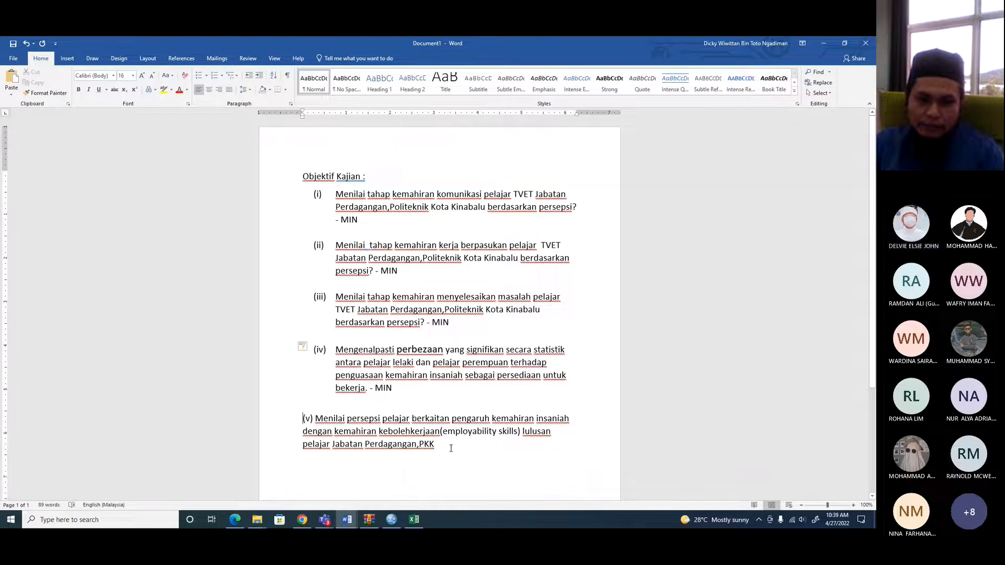
- Append "- MIN" to objective (v), turning it into a numbered list item without an extra number after it
type("-")
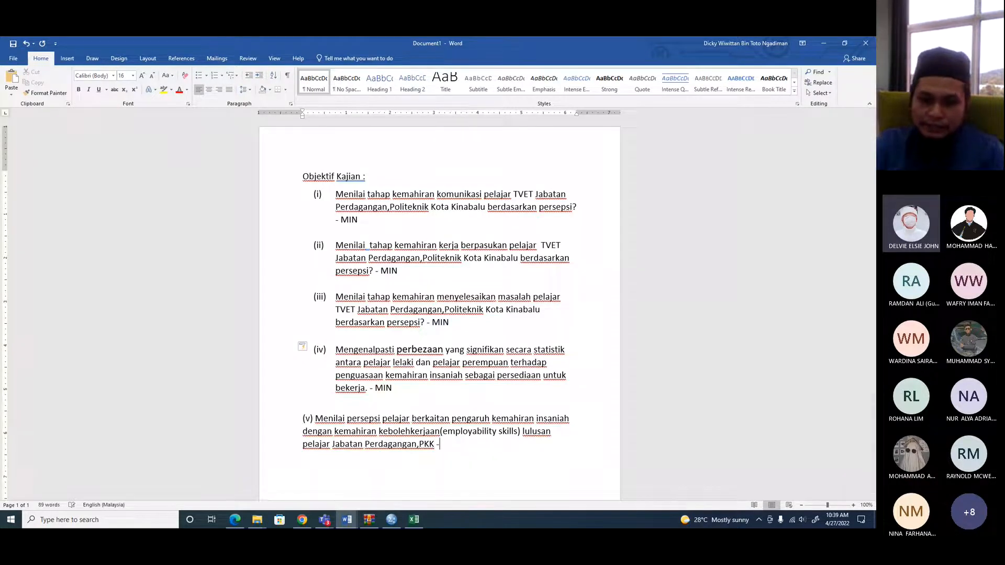
type(" MIN")
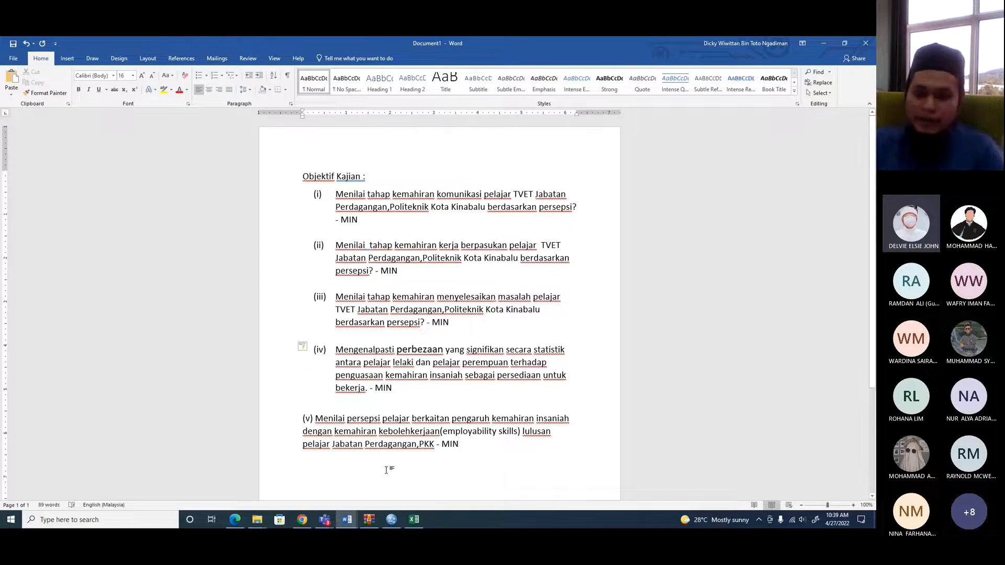
key("Return")
key("BackSpace")
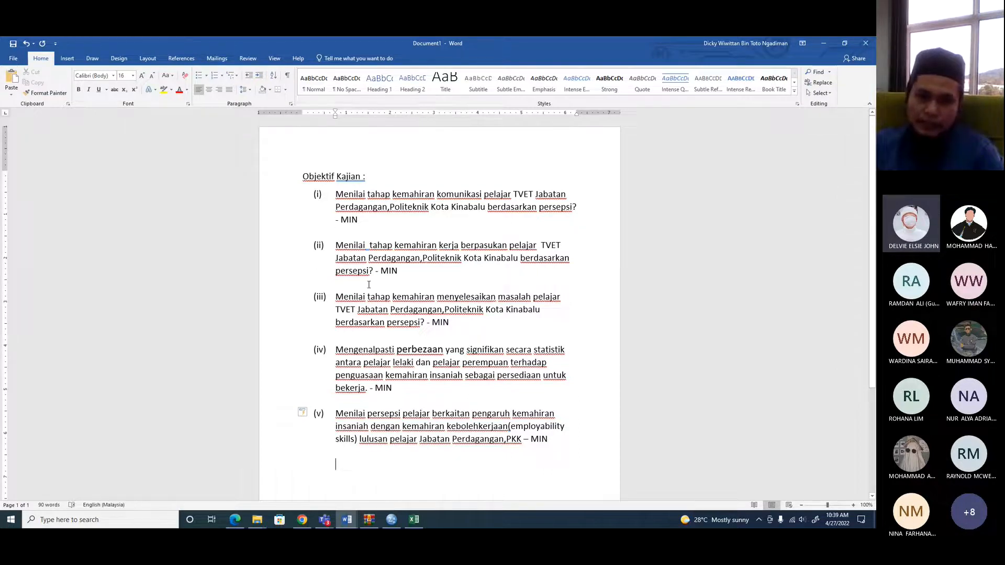
- Replace "MIN" with "T-TEST" at the end of objective (iv)
left_click(409, 388)
key("BackSpace")
key("BackSpace")
key("BackSpace")
type("T-TES")
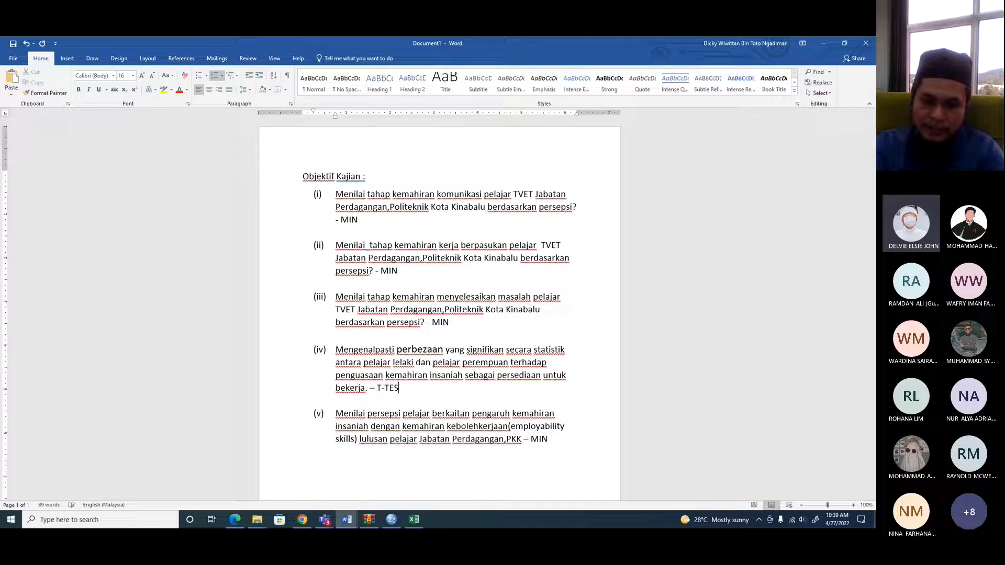
type("T")
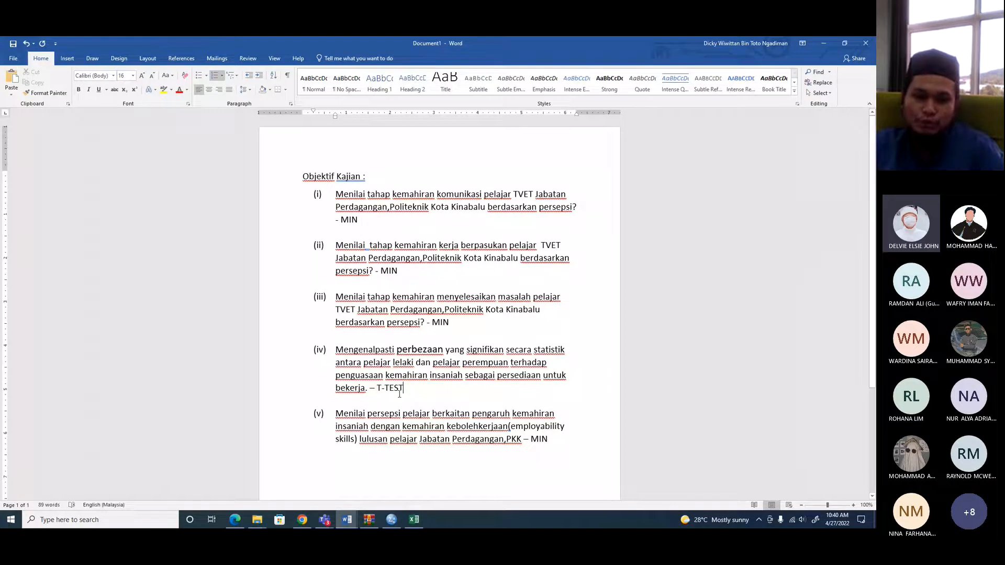
left_click_drag(377, 388, 403, 388)
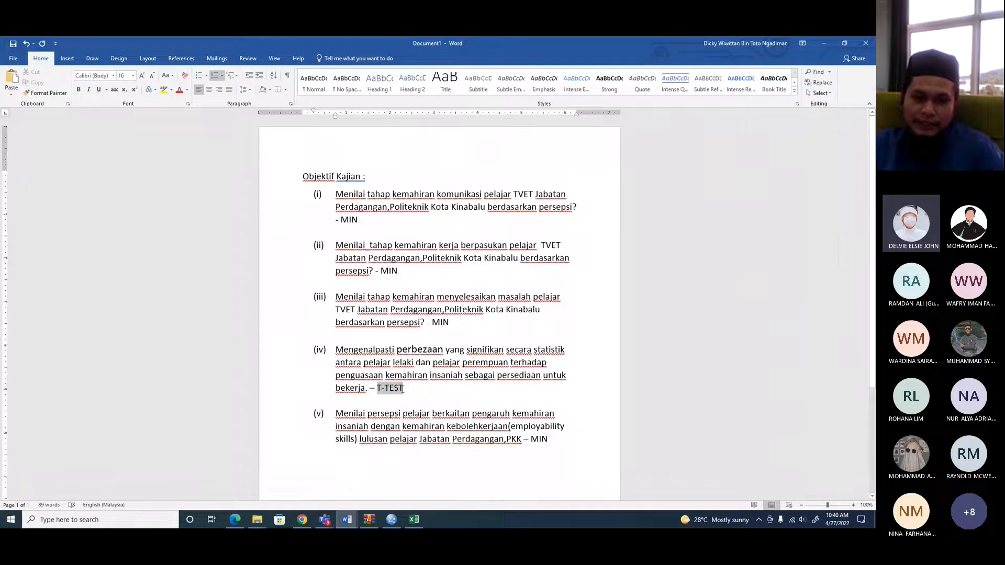
left_click(370, 417)
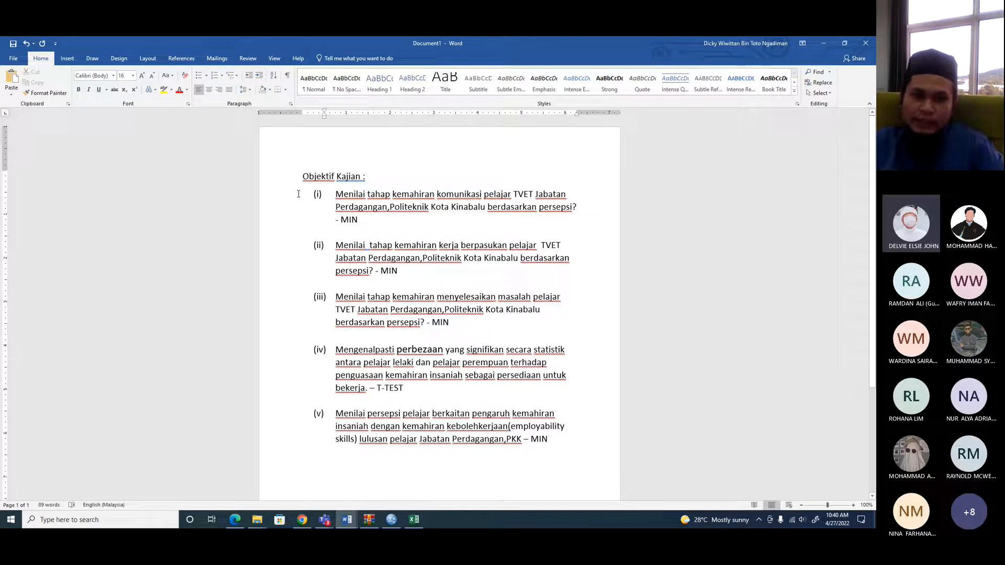
- Examine objective (i) together with the analysis method noted below it
left_click_drag(299, 193, 349, 227)
left_click(349, 231)
scroll(331, 207, "down", 2)
scroll(331, 208, "up", 2)
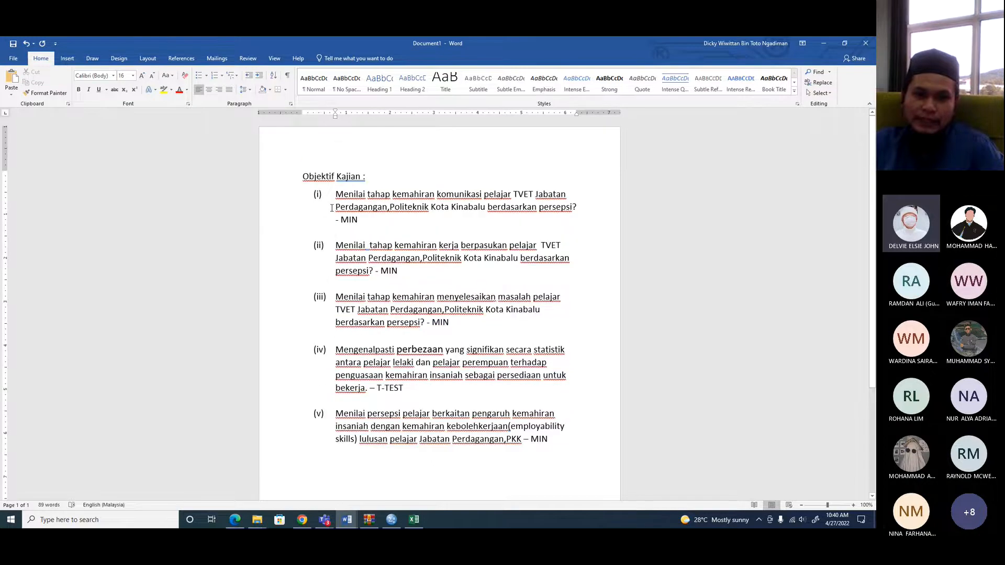
left_click(279, 201)
left_click_drag(279, 204, 280, 221)
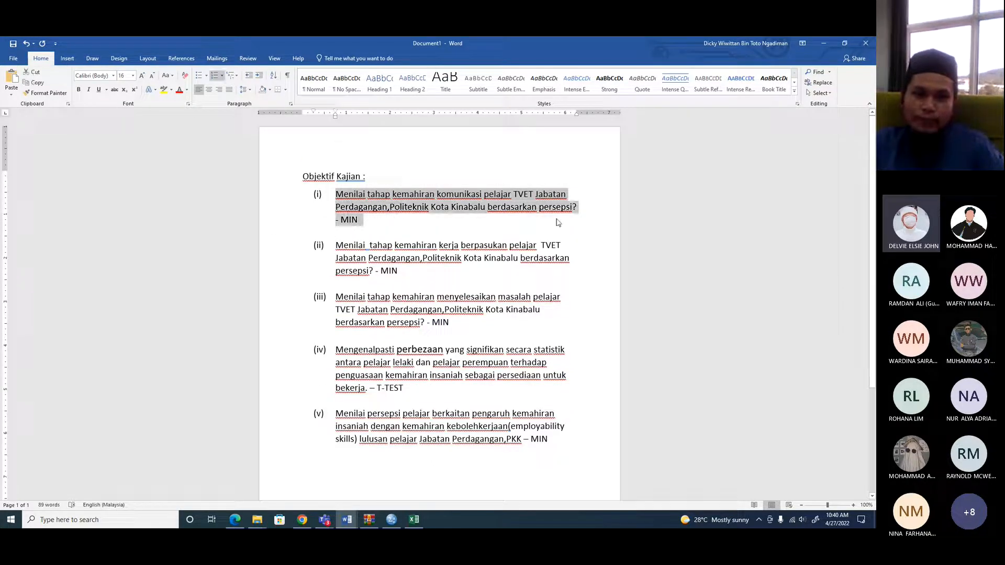
right_click(435, 202)
left_click(448, 225)
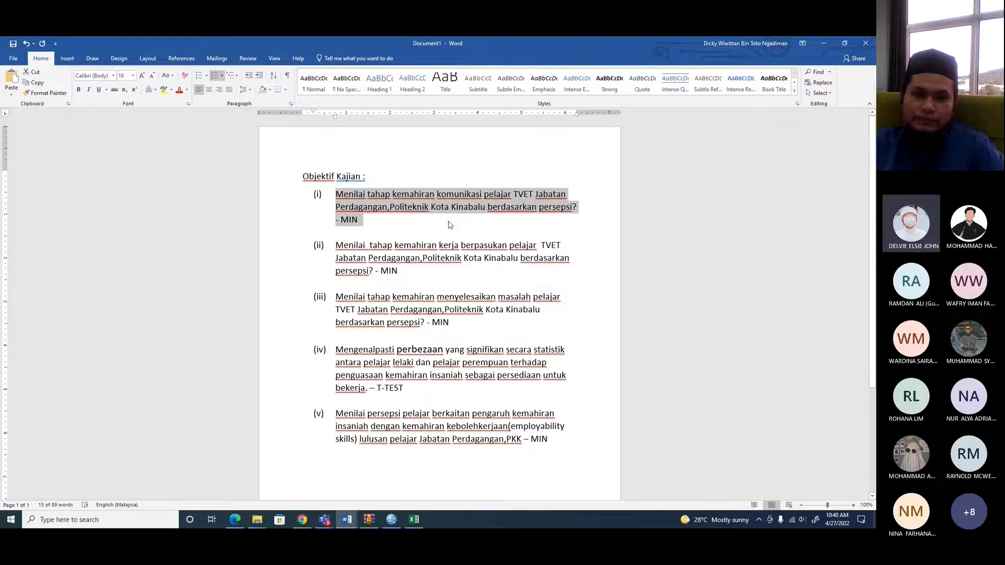
- Set all the document's text to 12 pt and justify every paragraph
key("ctrl+a")
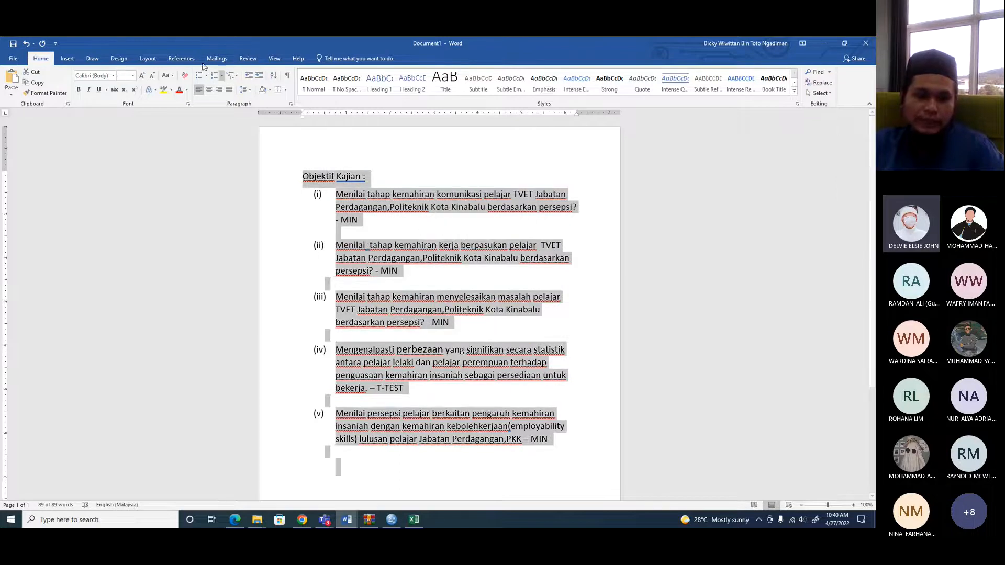
left_click(125, 77)
type("12")
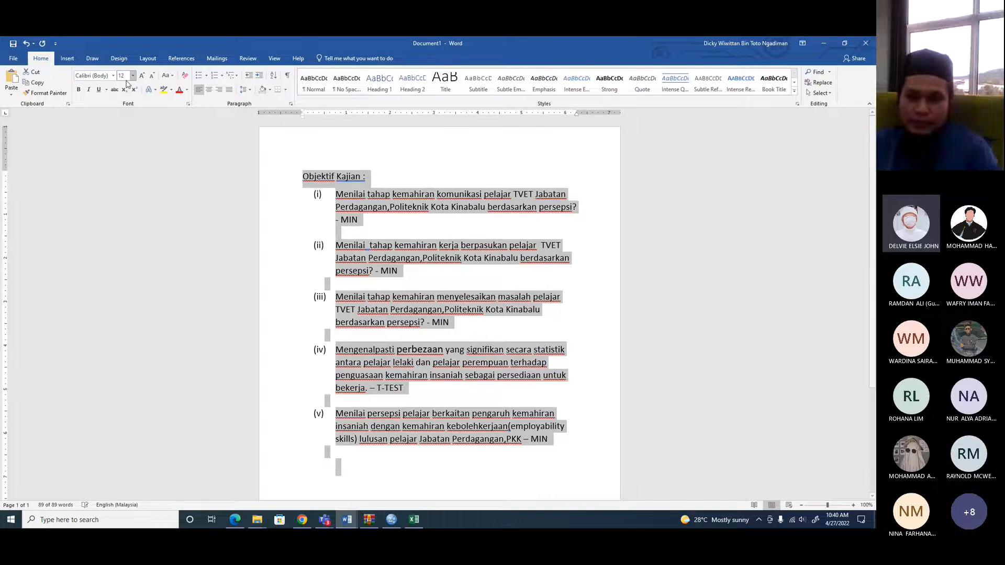
key("Return")
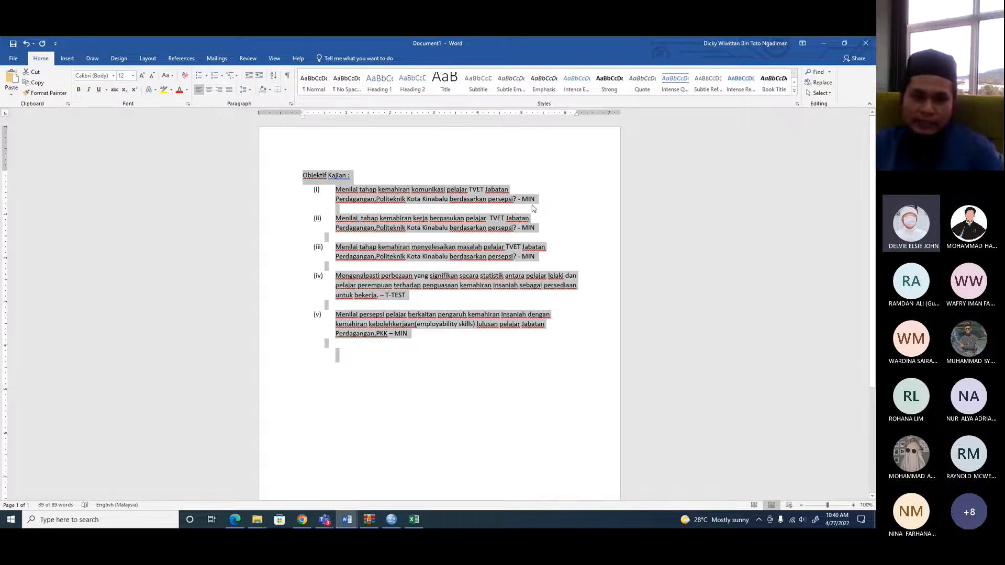
left_click(229, 89)
left_click(350, 176)
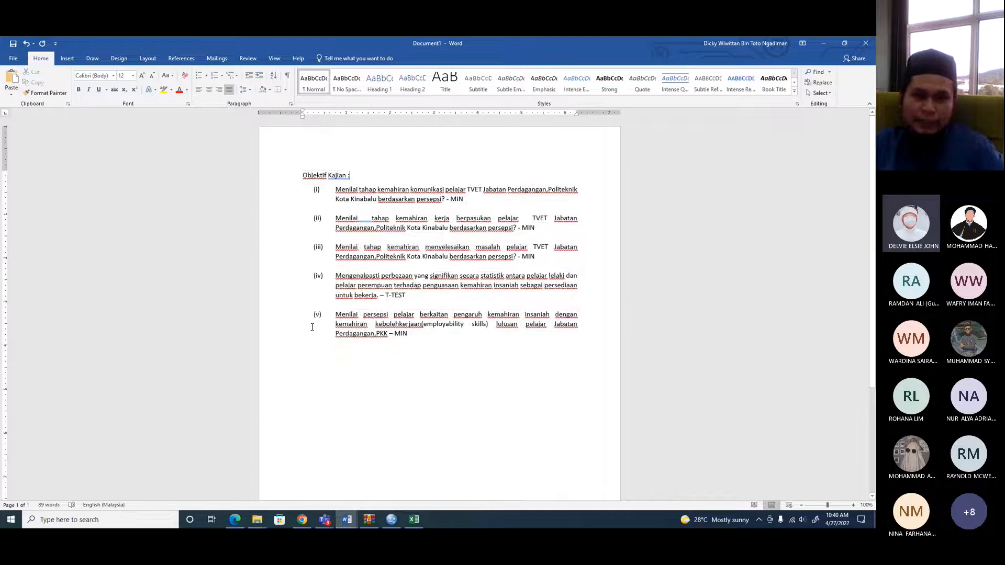
- Add the heading "HASIL KAJIAN" below the objectives, followed by a new line
left_click(301, 382)
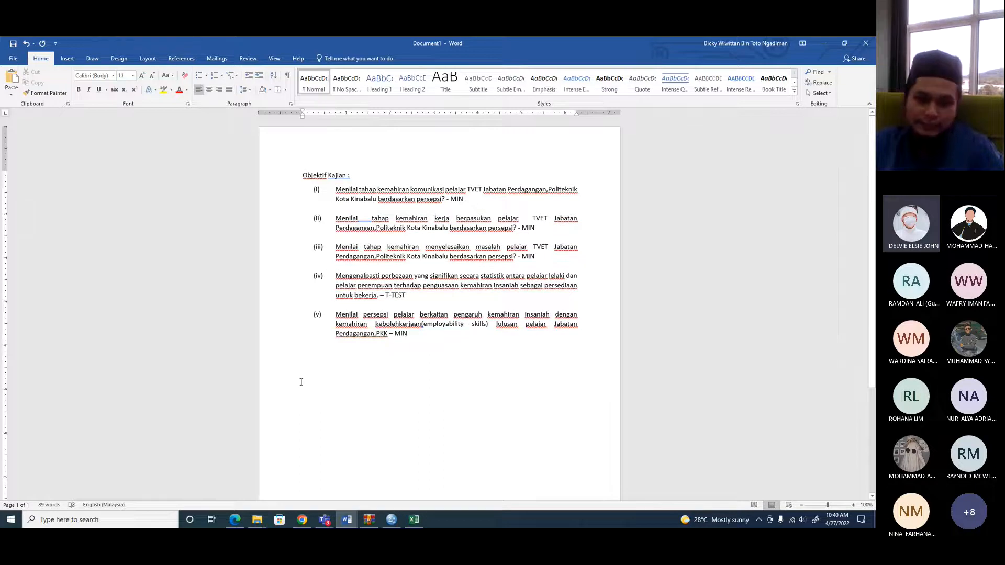
type("HASIL")
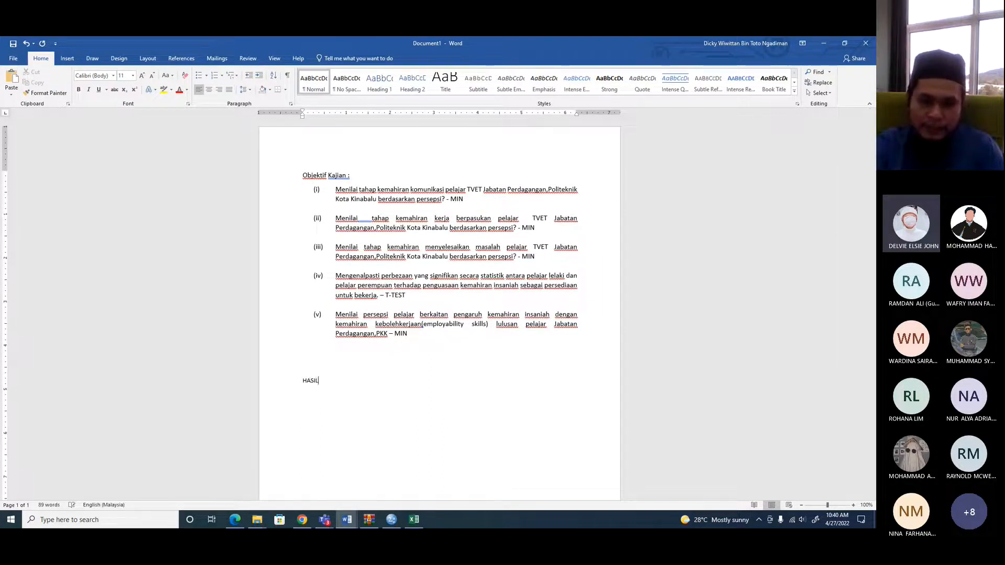
type(" KAJIAN")
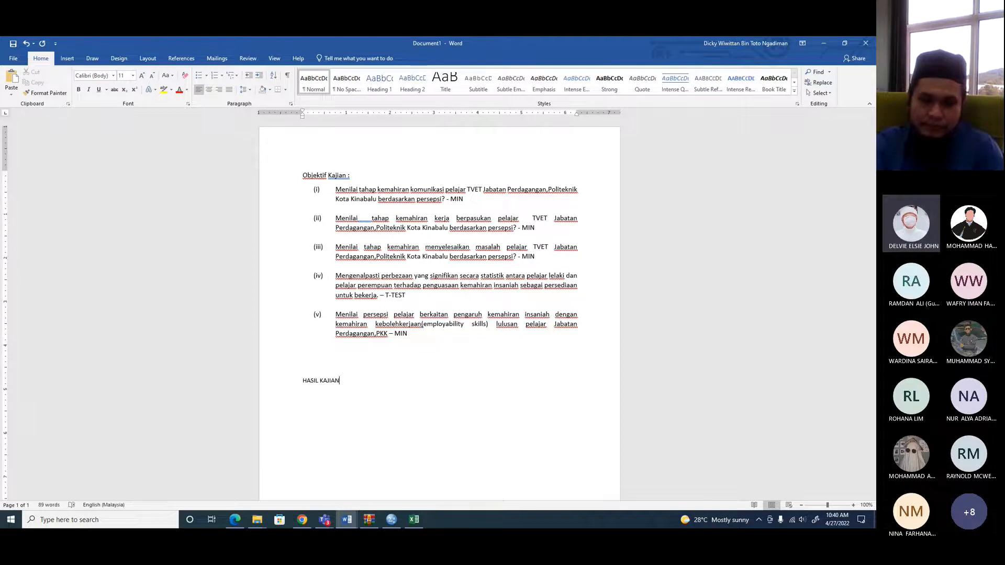
key("Return")
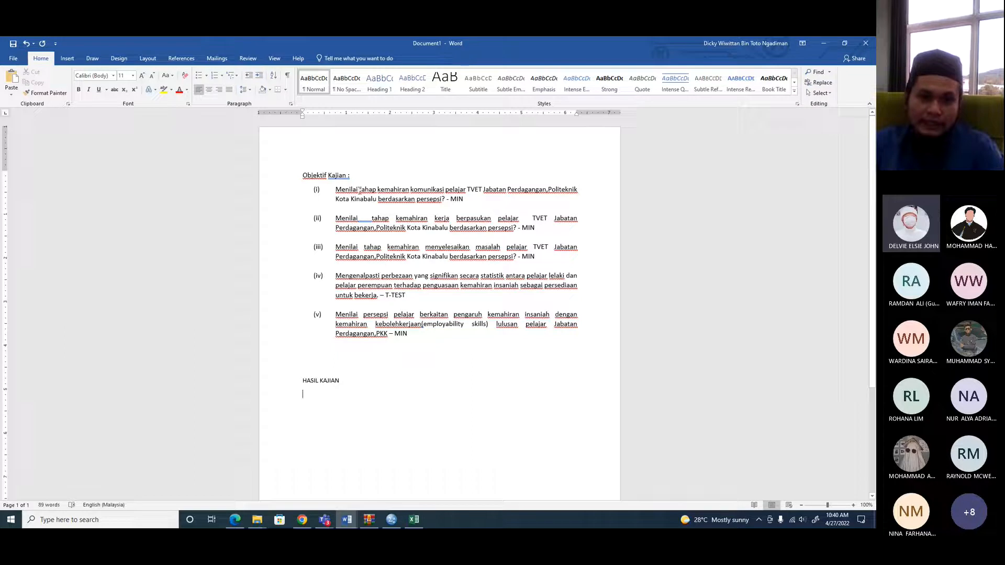
- Under HASIL KAJIAN, add list item "A)" flush with the margin, containing "tahap kemahiran komunikasi pelajar TVET Jabatan Perdagangan" copied from objective (i)
left_click_drag(360, 190, 545, 192)
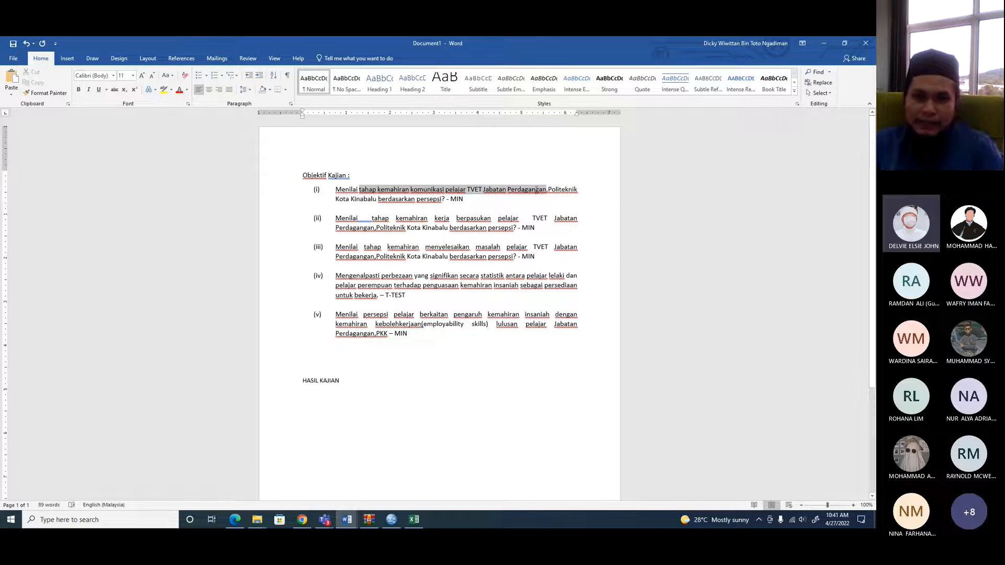
right_click(543, 195)
left_click(558, 208)
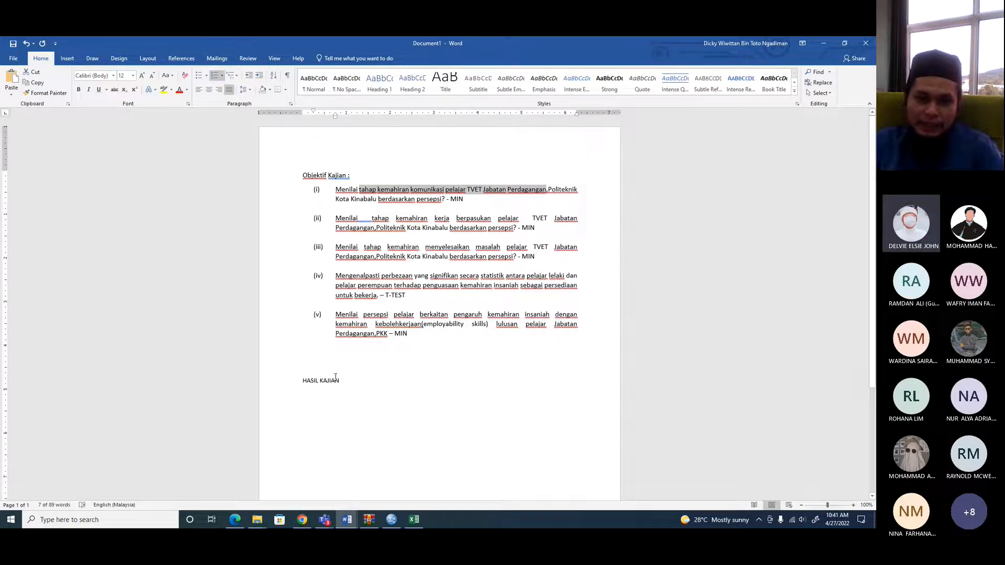
left_click(304, 398)
type("A)")
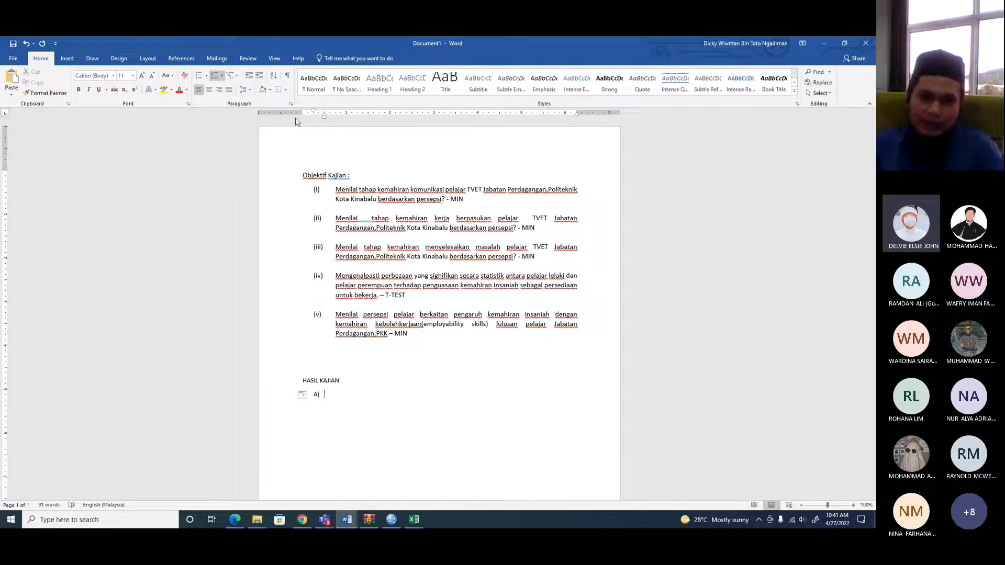
left_click_drag(313, 112, 302, 116)
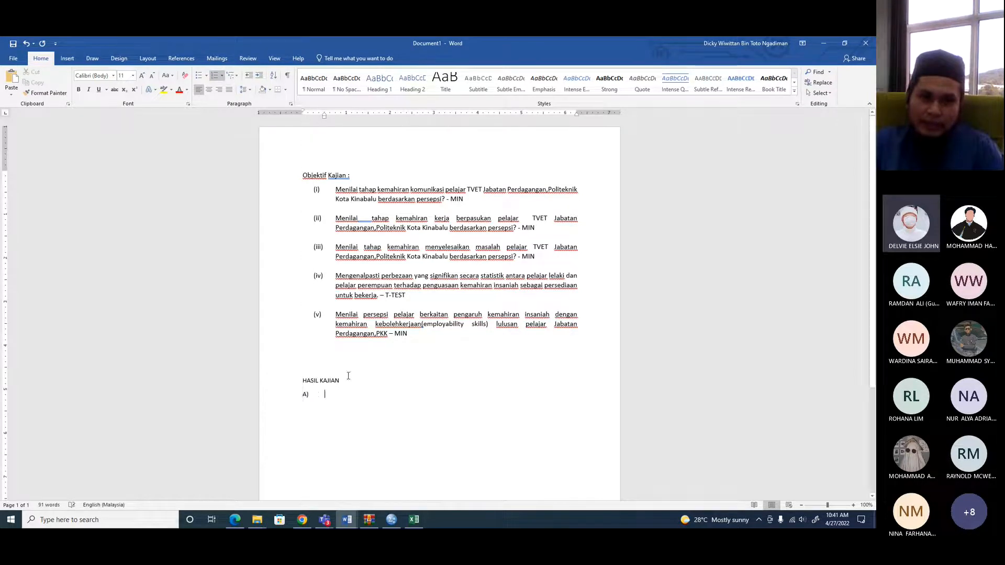
right_click(328, 393)
left_click(387, 272)
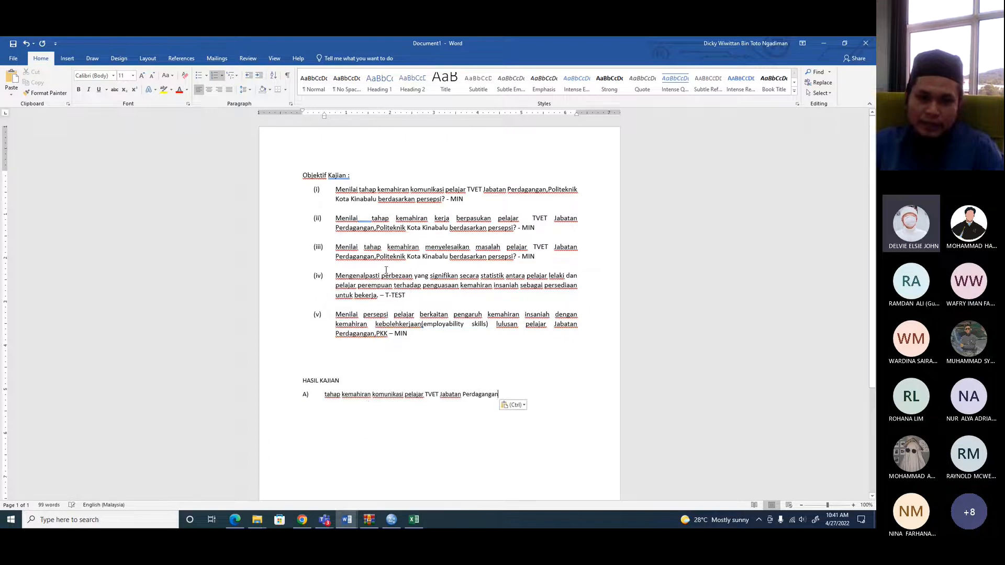
- Capitalise the first letter of item A) so that it begins with "Tahap"
left_click(324, 393)
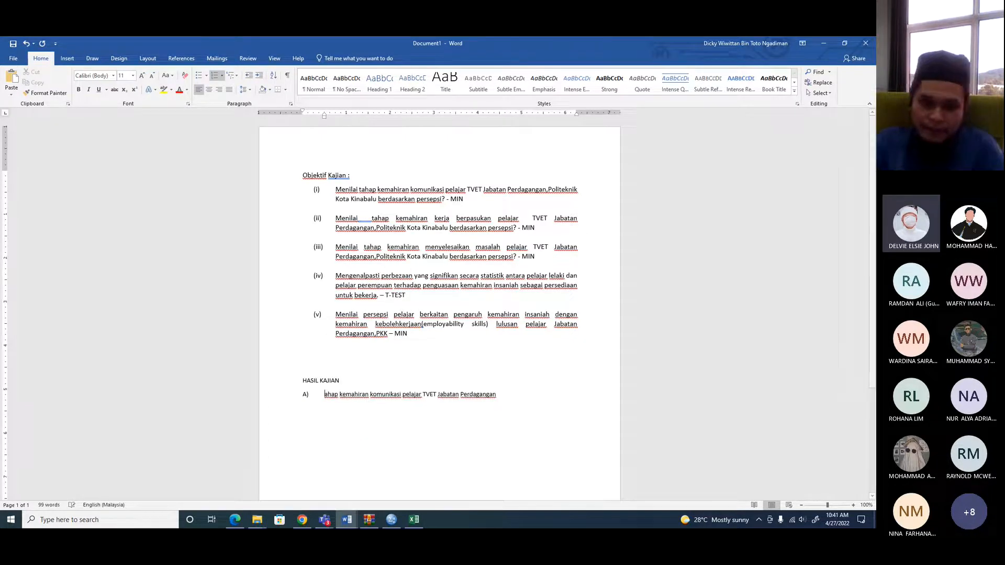
key("Delete")
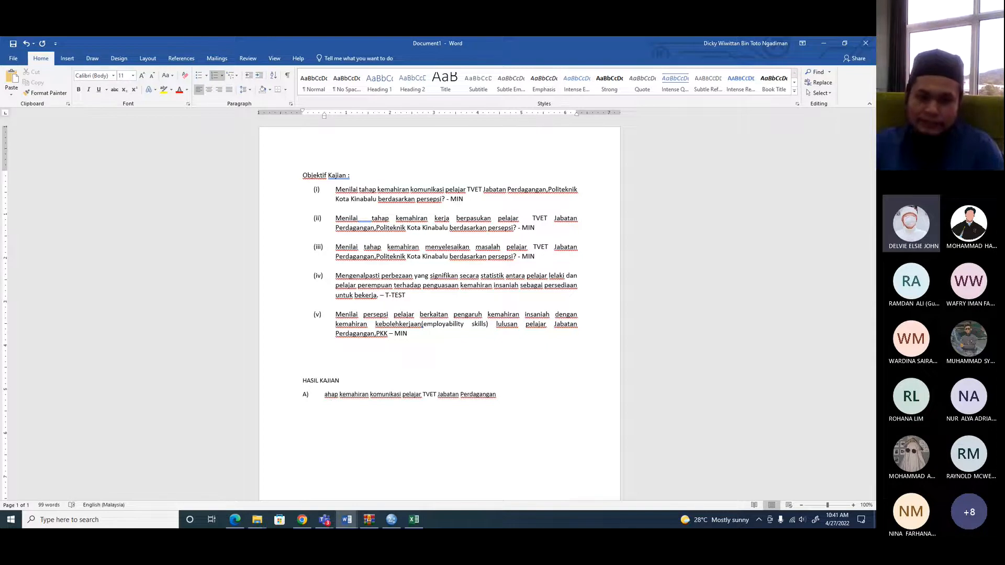
type("T")
- Start an unnumbered table caption below item A) with the text "Jadual 1:"
left_click(514, 401)
key("Return")
key("BackSpace")
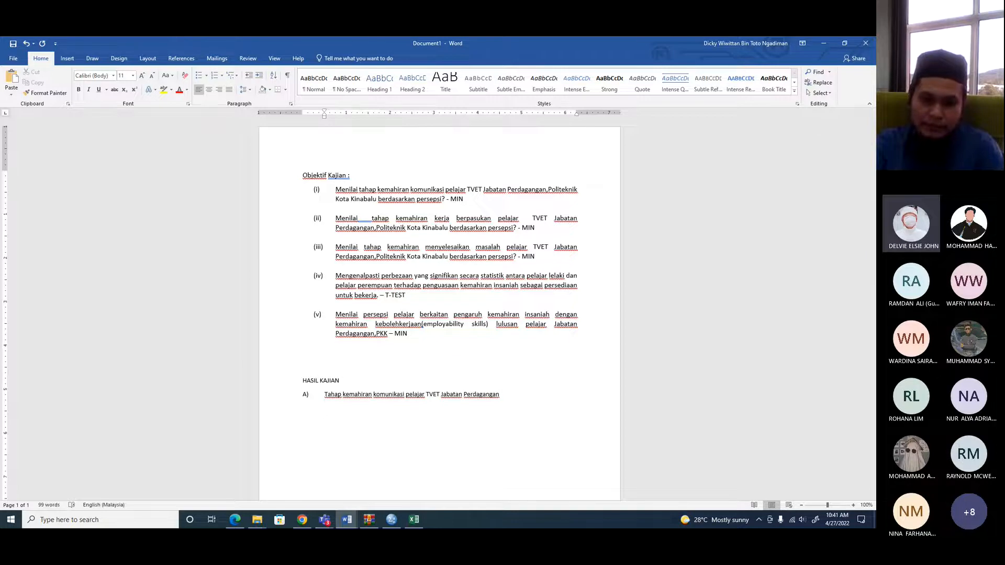
key("BackSpace")
type("Jadu")
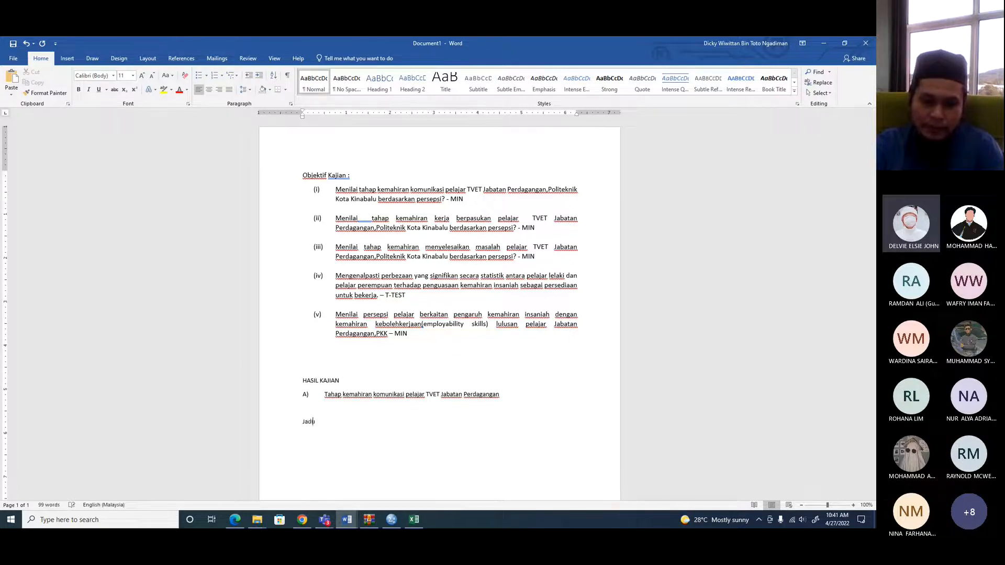
type("al 1")
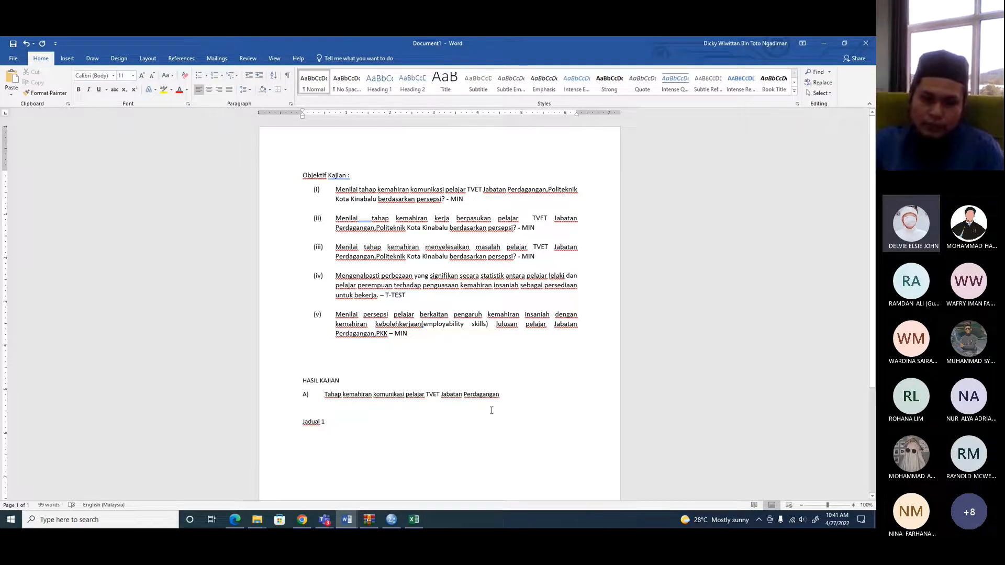
type(":")
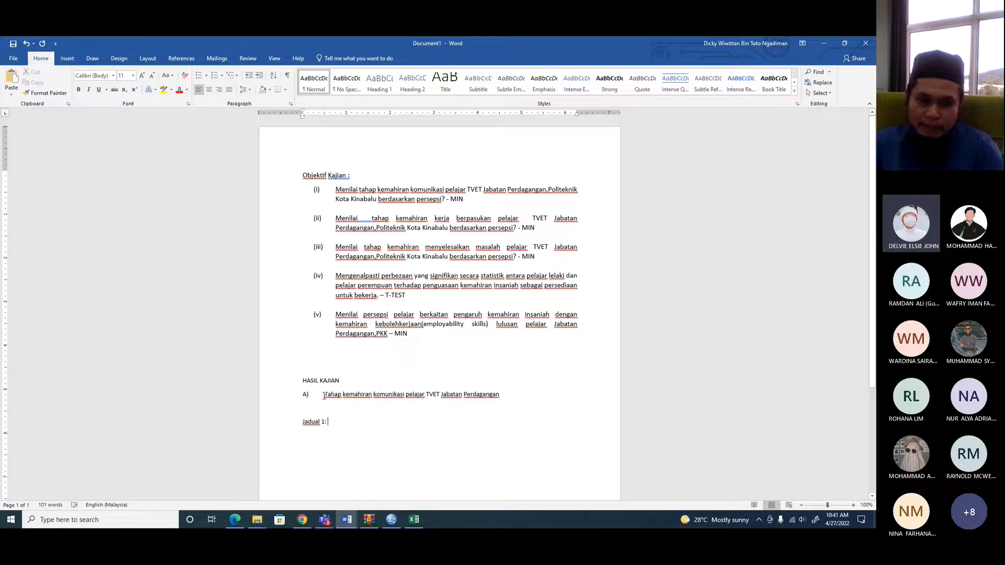
- Complete the "Jadual 1:" caption with the text copied from item A), leaving out the "A)" numbering and extra gap
left_click_drag(323, 395, 490, 397)
right_click(491, 396)
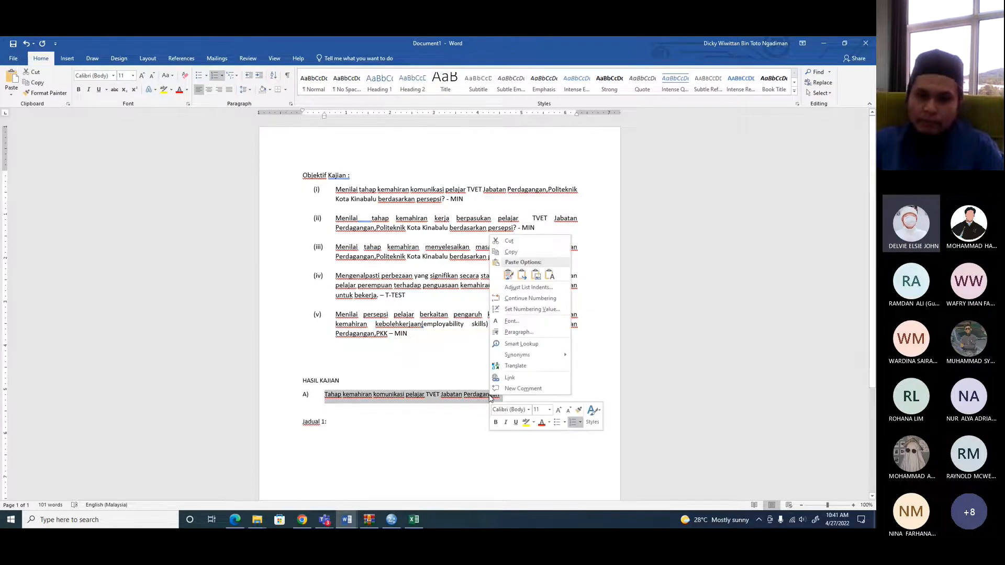
left_click(332, 421)
left_click(331, 420)
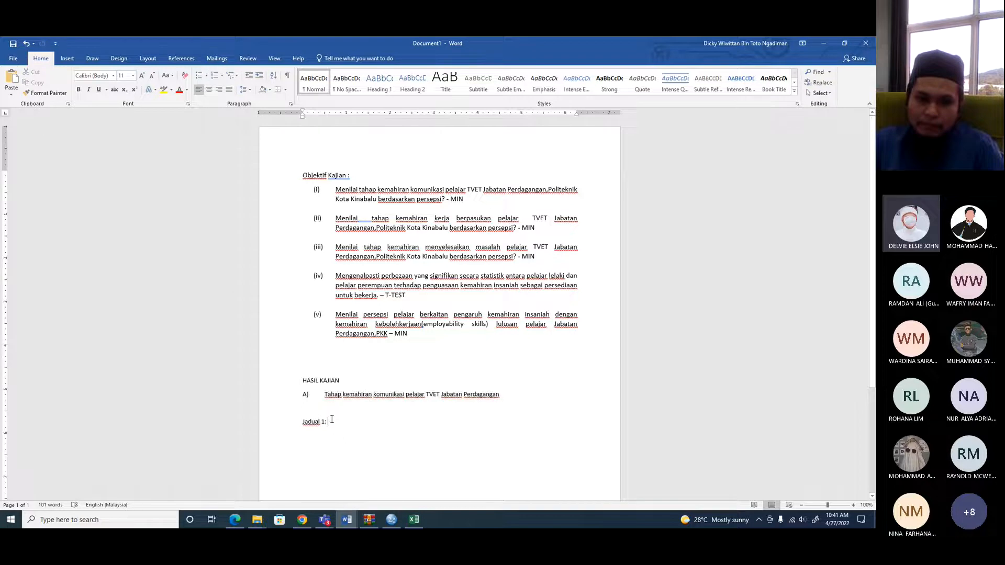
right_click(331, 420)
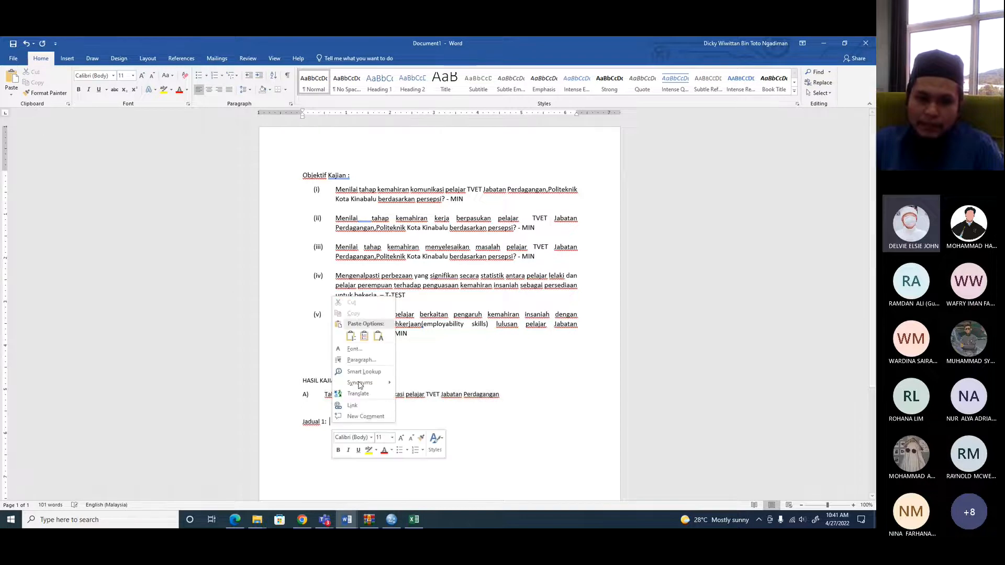
left_click(380, 333)
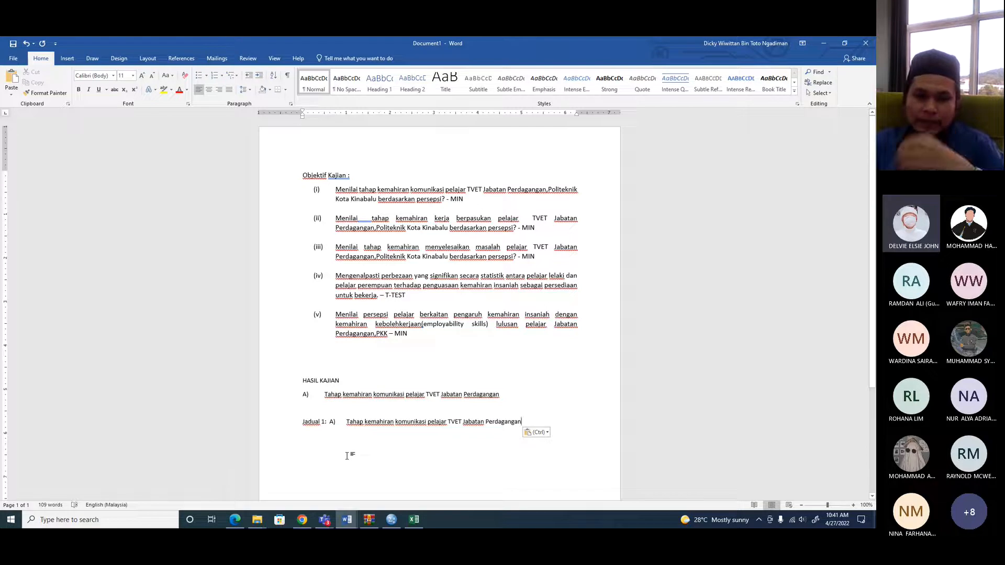
left_click(345, 422)
key("BackSpace")
key("BackSpace")
key("BackSpace")
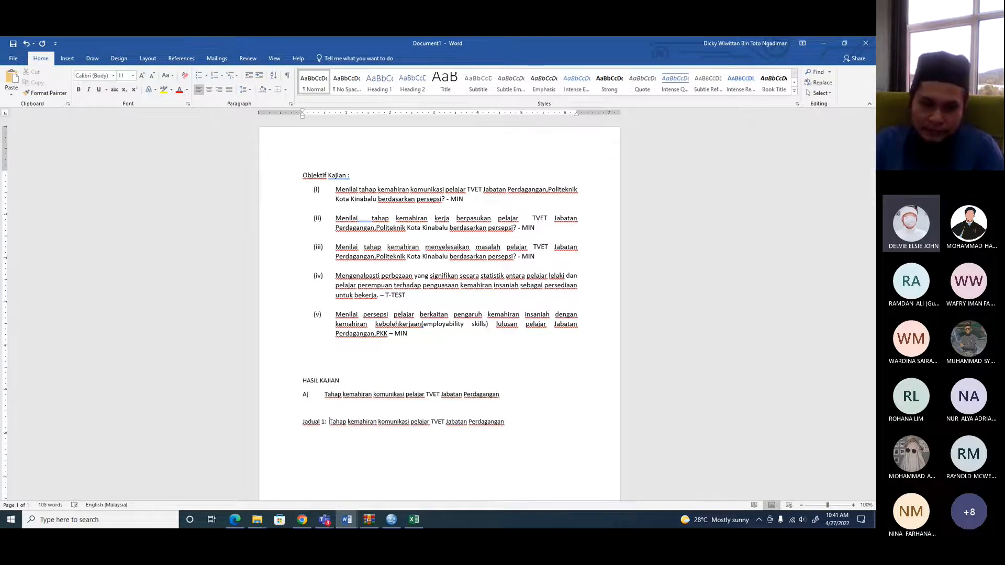
- Centre the "Jadual 1" caption and add a blank line beneath it
left_click(264, 430)
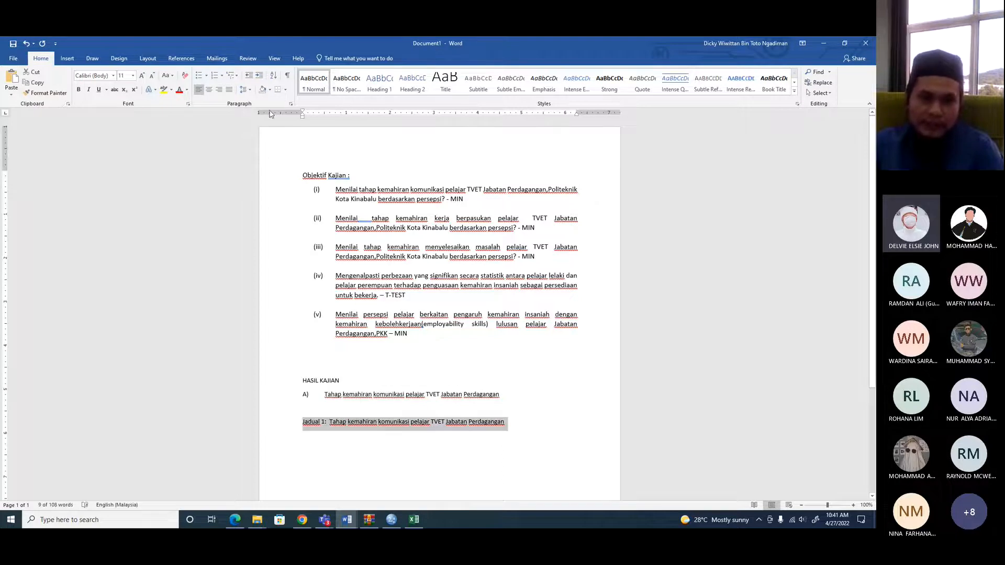
left_click(208, 87)
left_click(406, 421)
scroll(407, 422, "down", 3)
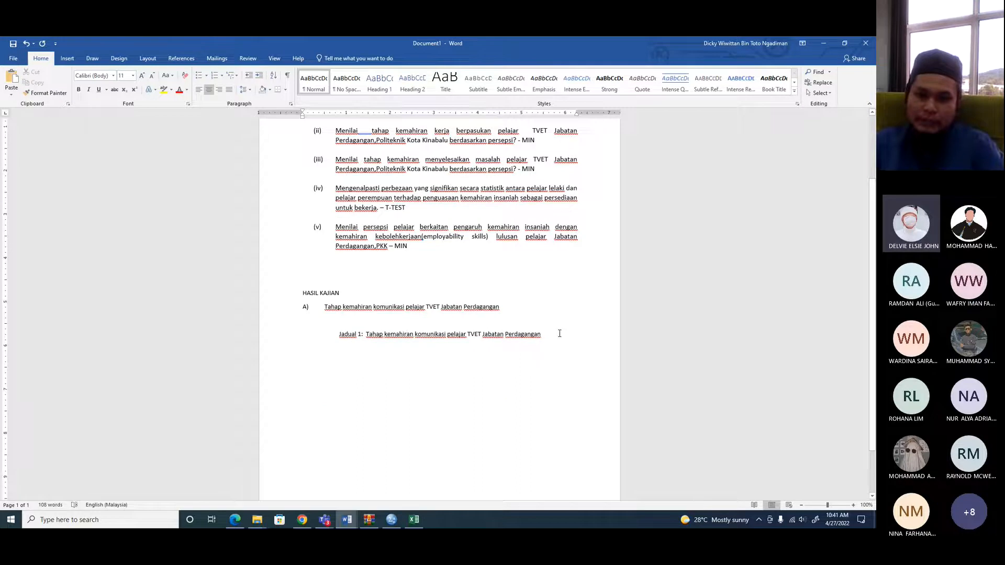
left_click(559, 334)
key("Return")
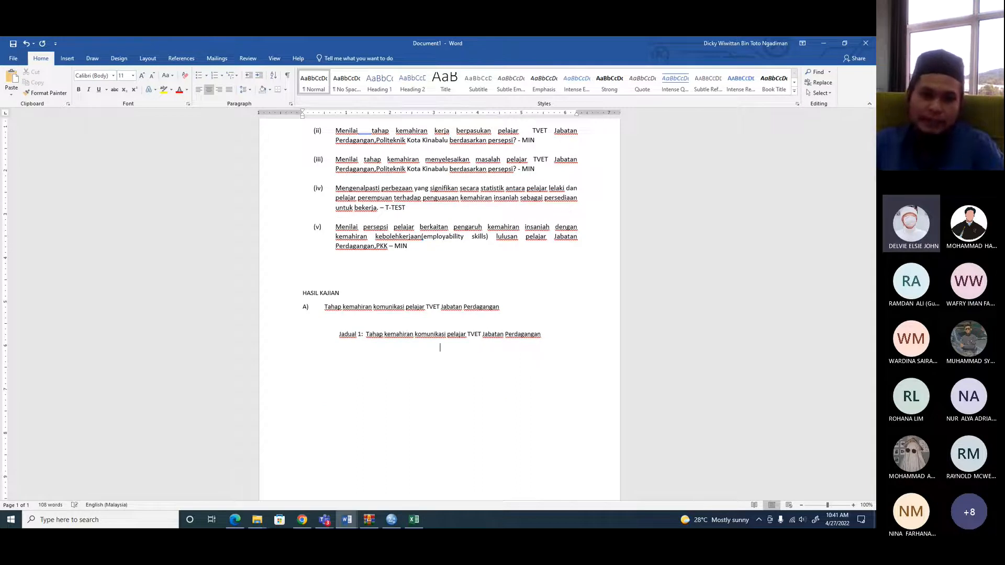
- Compare the Word objectives with the SPSS variable list, look through the available analysis categories there, and return to Word
key("alt+Tab")
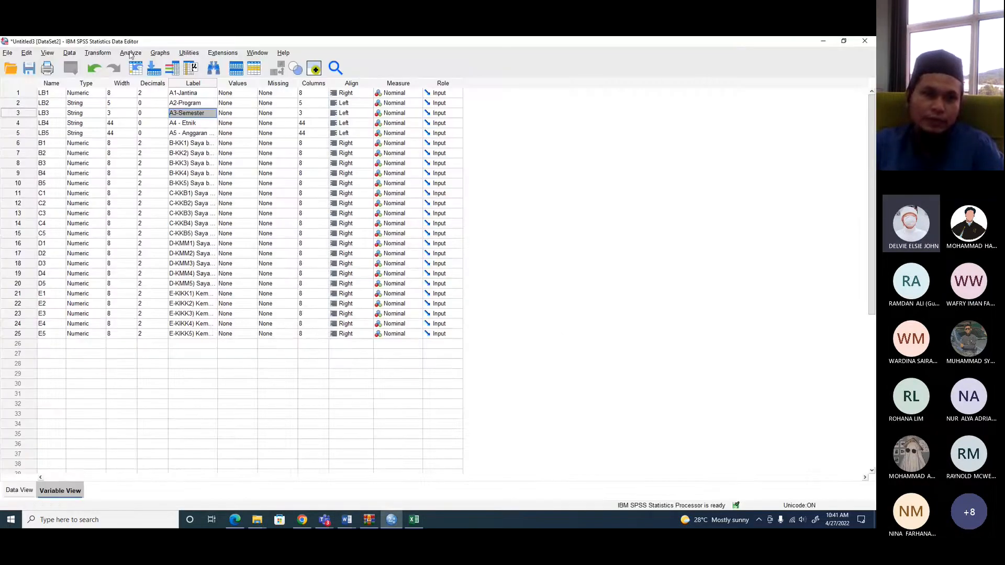
key("alt+Tab")
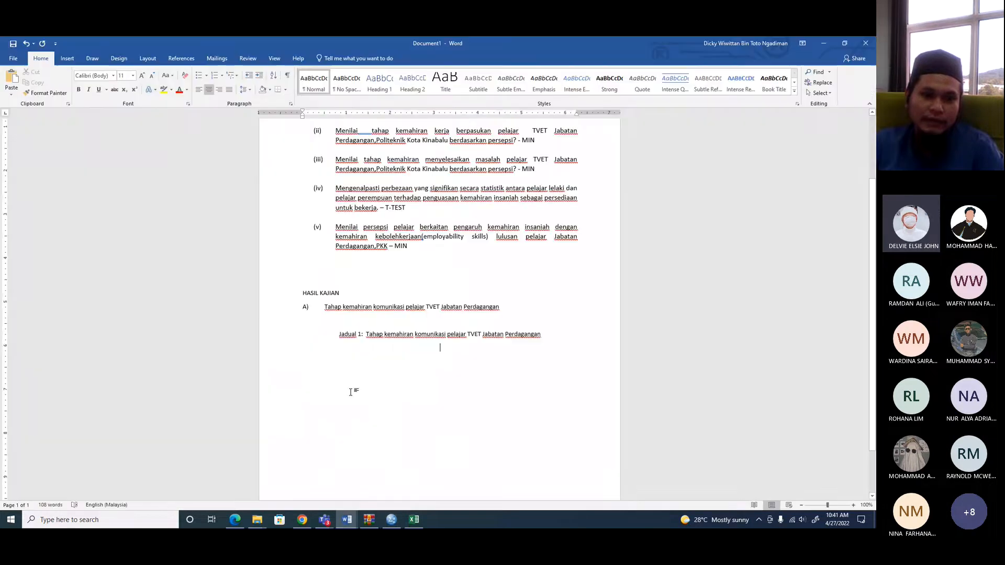
scroll(344, 284, "up", 3)
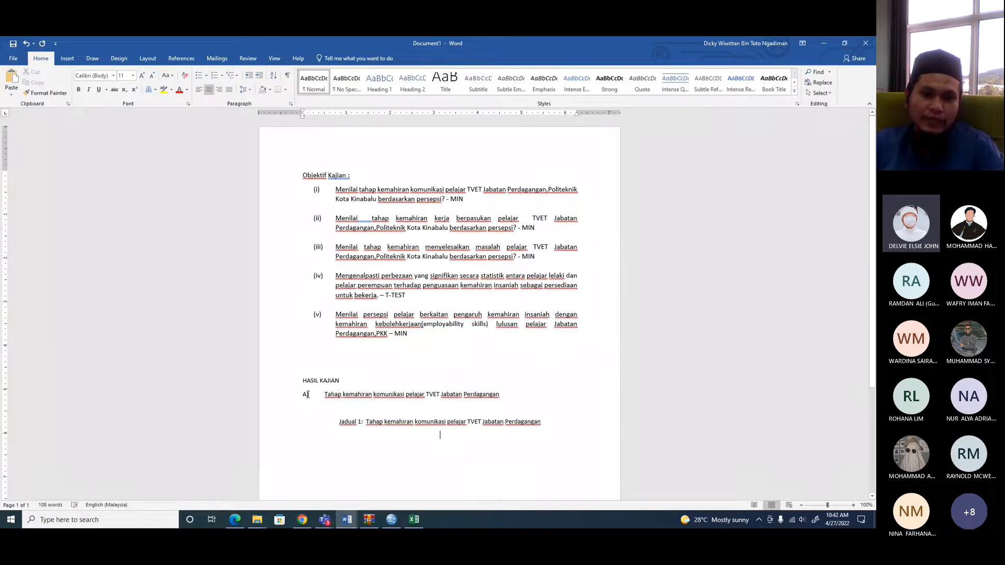
key("alt+Tab")
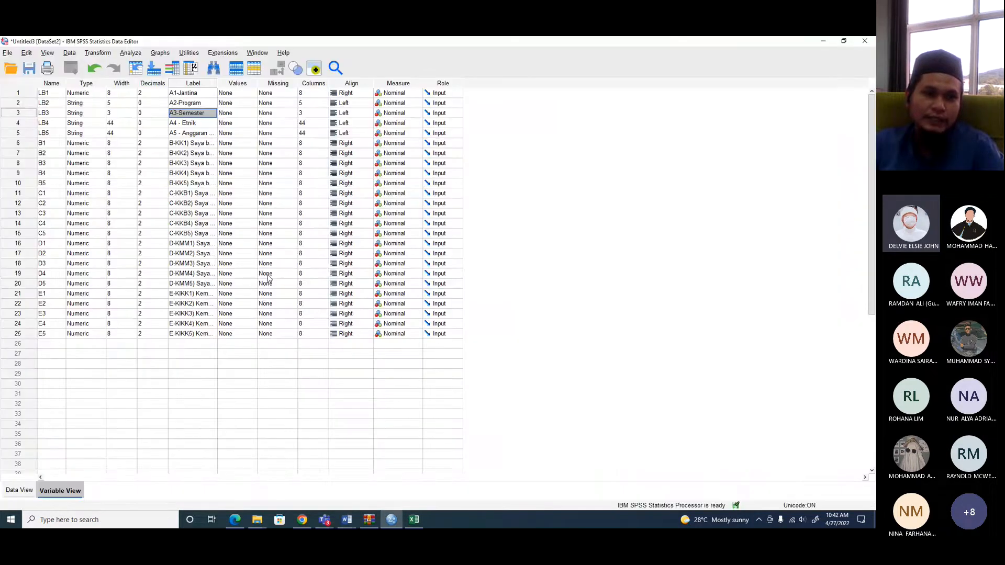
left_click(49, 144)
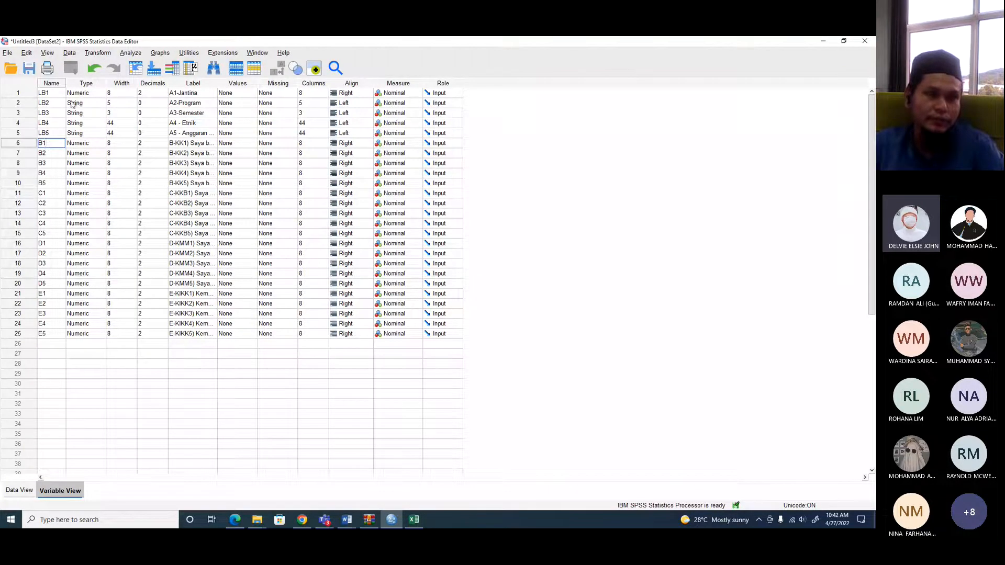
left_click(130, 53)
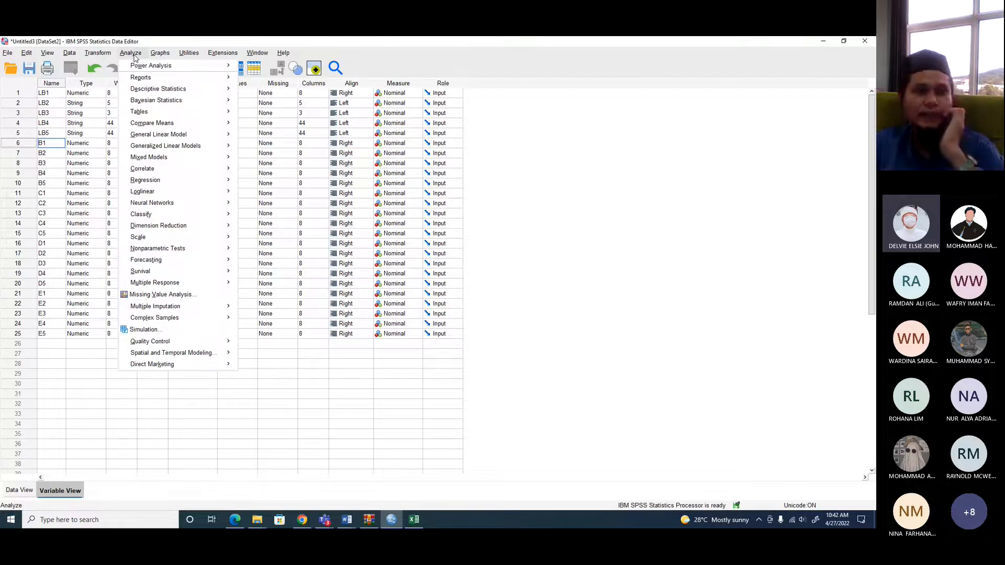
left_click(335, 407)
left_click(549, 405)
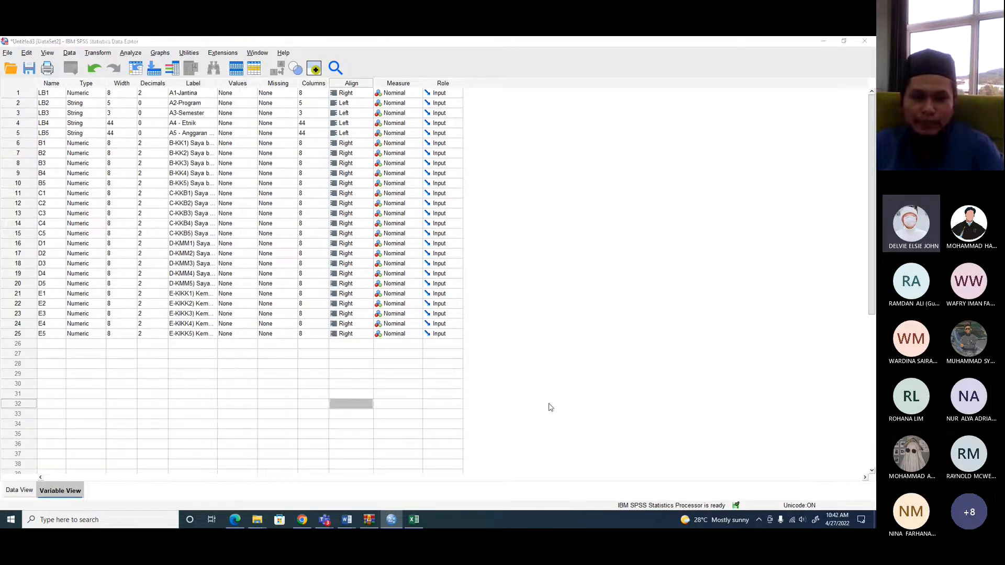
key("alt+Tab")
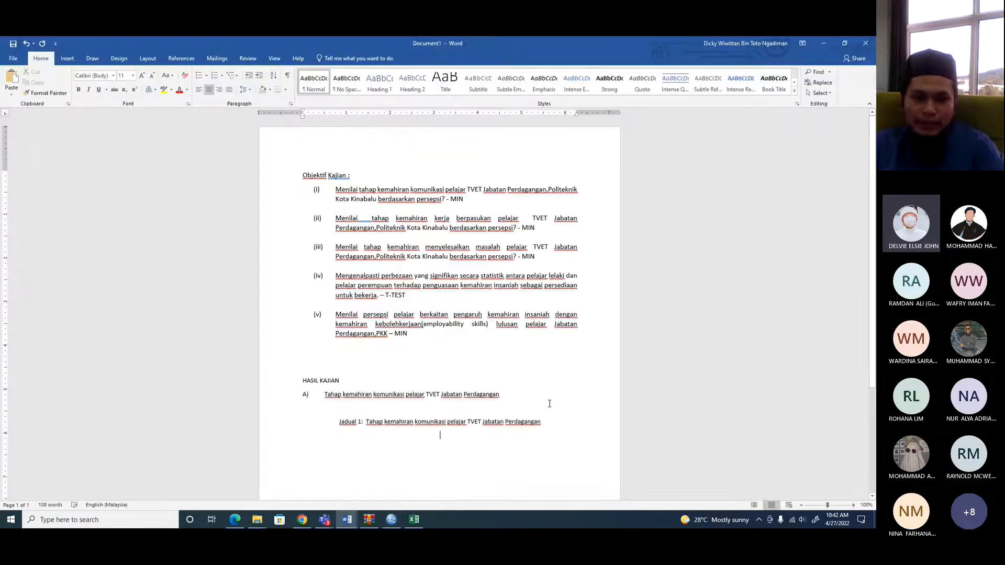
- Insert a new item A) "LATAR BELAKANG PELAJAR" above the communication-skills item under HASIL KAJIAN, with a blank line beneath it
left_click(505, 396)
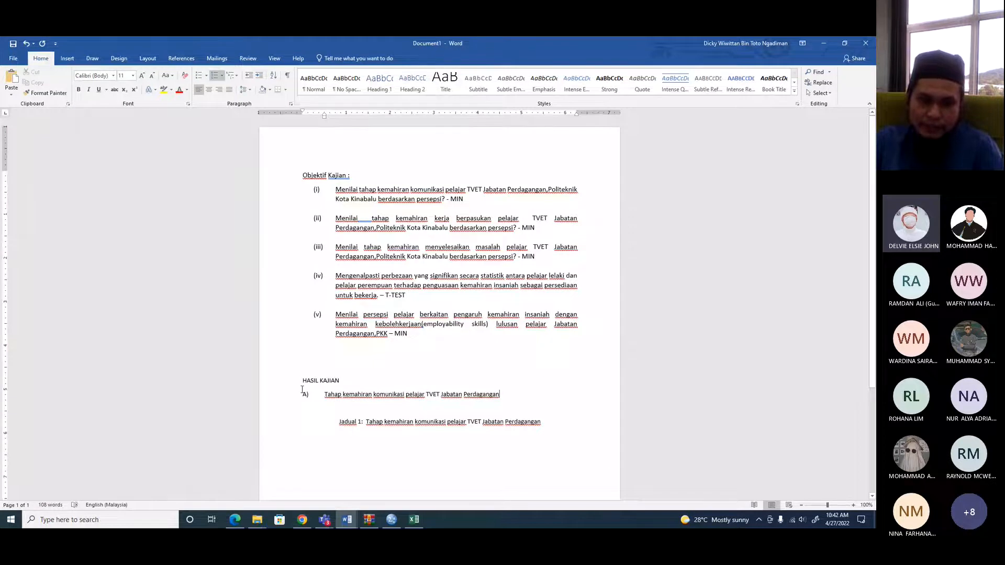
key("Return")
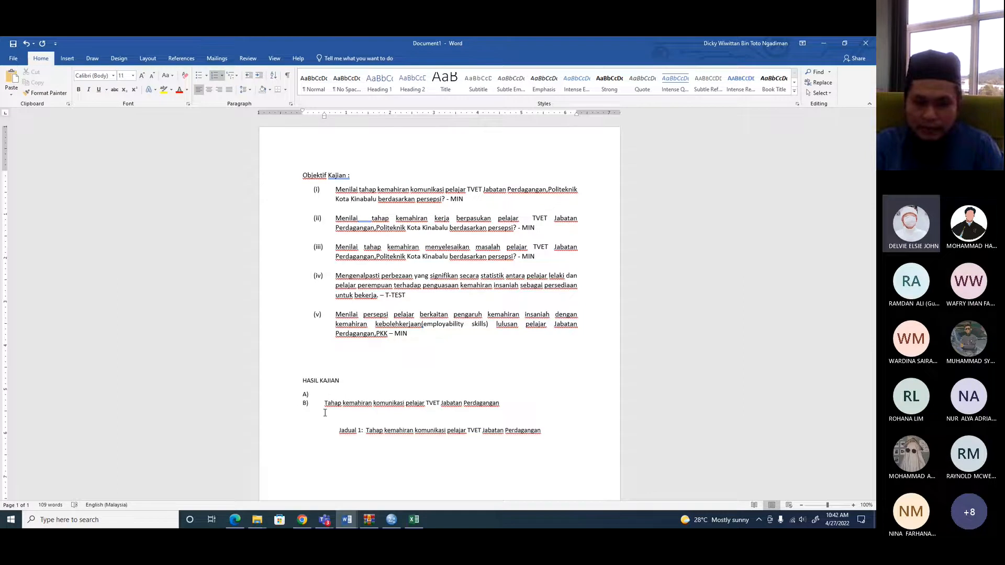
type("TAR BELAKANG PELAJAR")
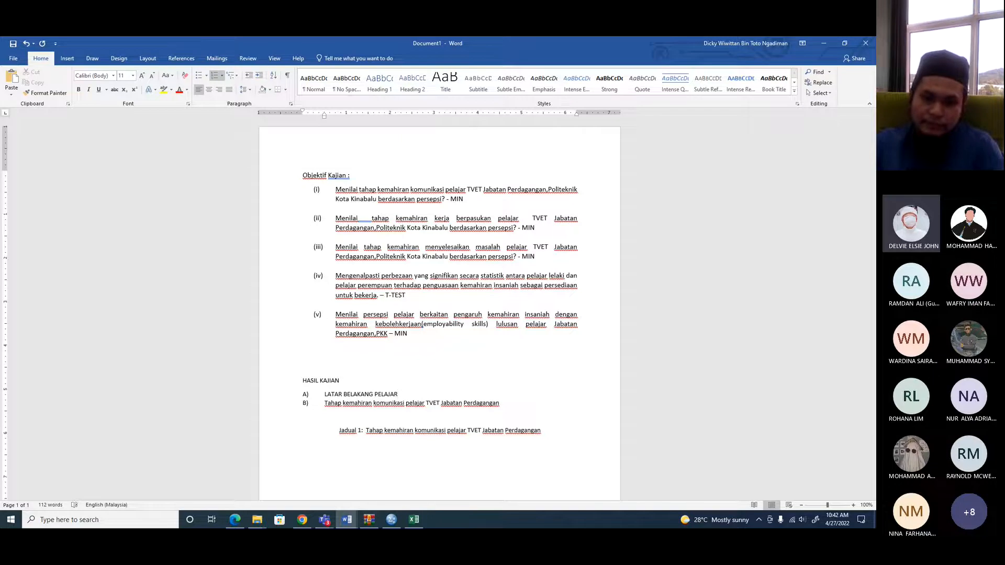
key("Return")
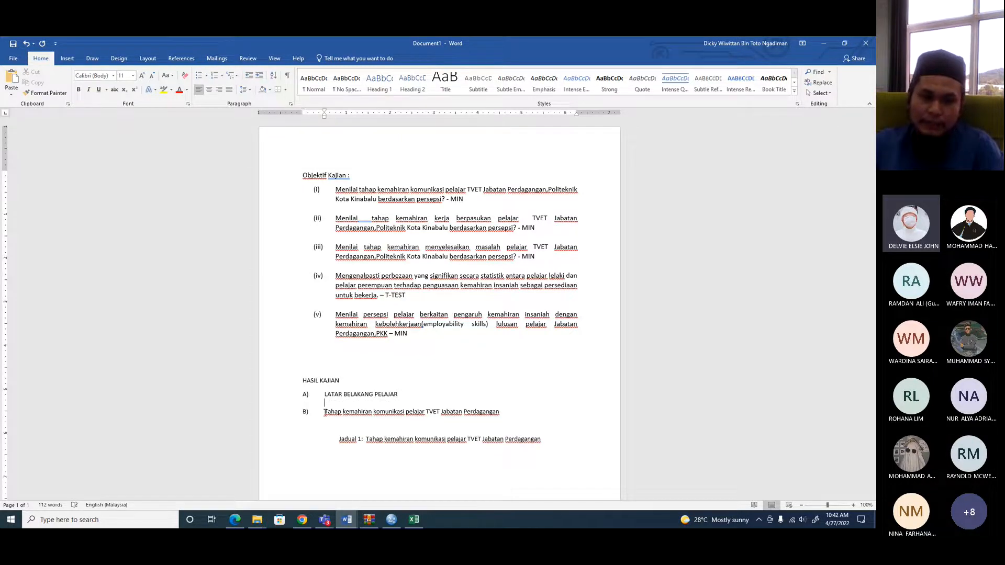
- Switch to SPSS and run a Frequencies analysis on the five background variables, A1-Jantina through A5 - Anggaran pendapatan
key("alt+Tab")
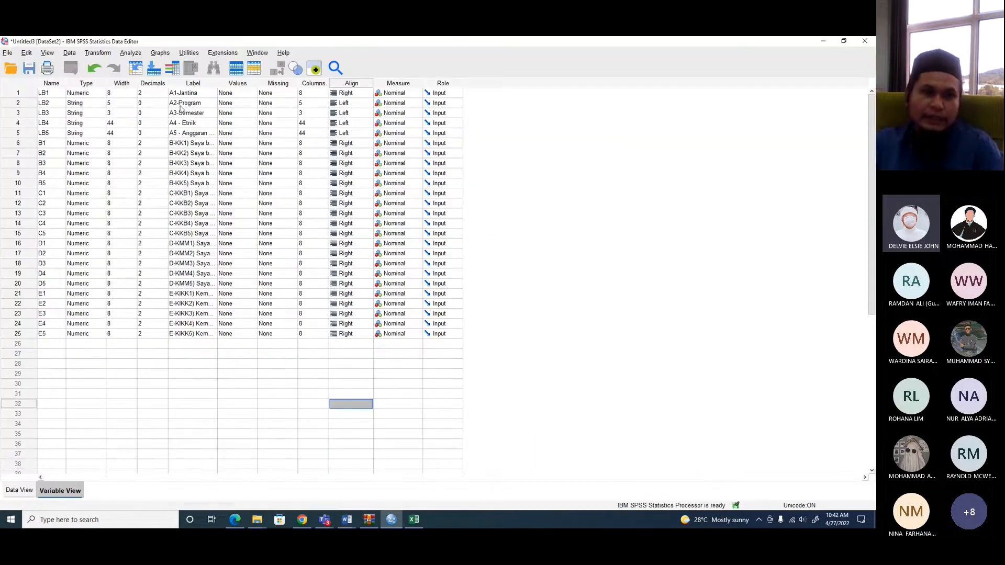
left_click(133, 54)
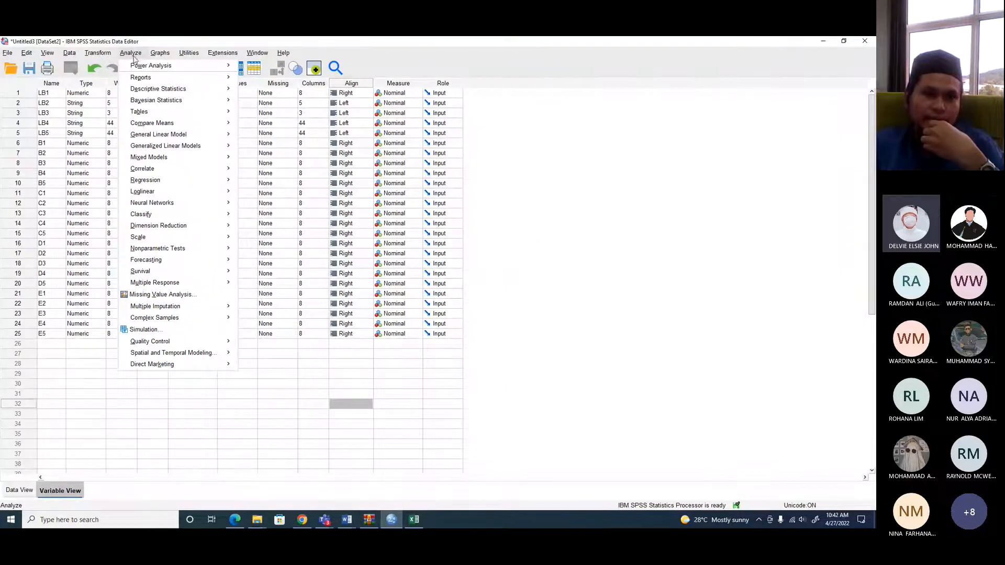
mouse_move(148, 89)
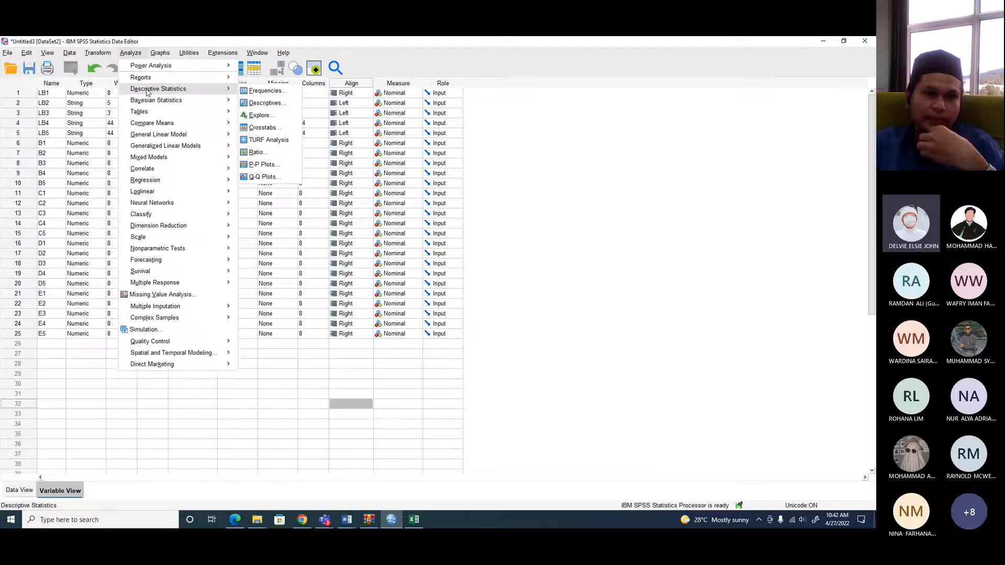
left_click(262, 92)
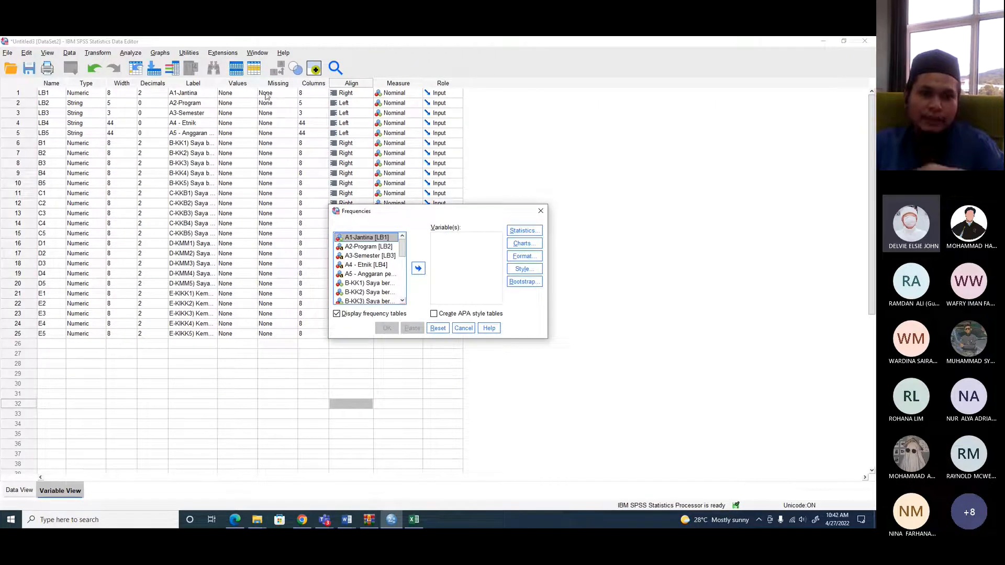
left_click(357, 275)
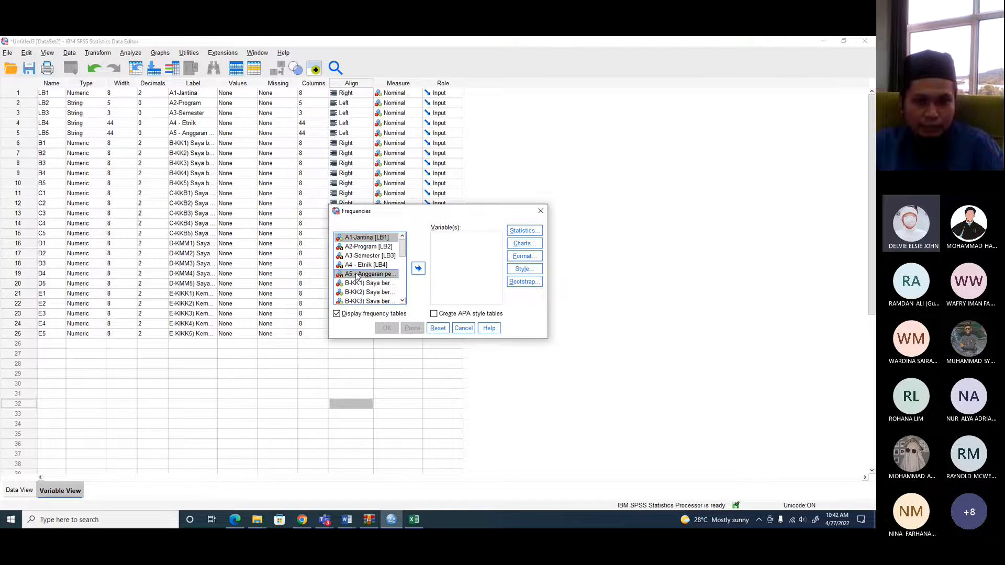
left_click(360, 248, "ctrl")
left_click(361, 256, "ctrl")
left_click(360, 265, "ctrl")
left_click(418, 269)
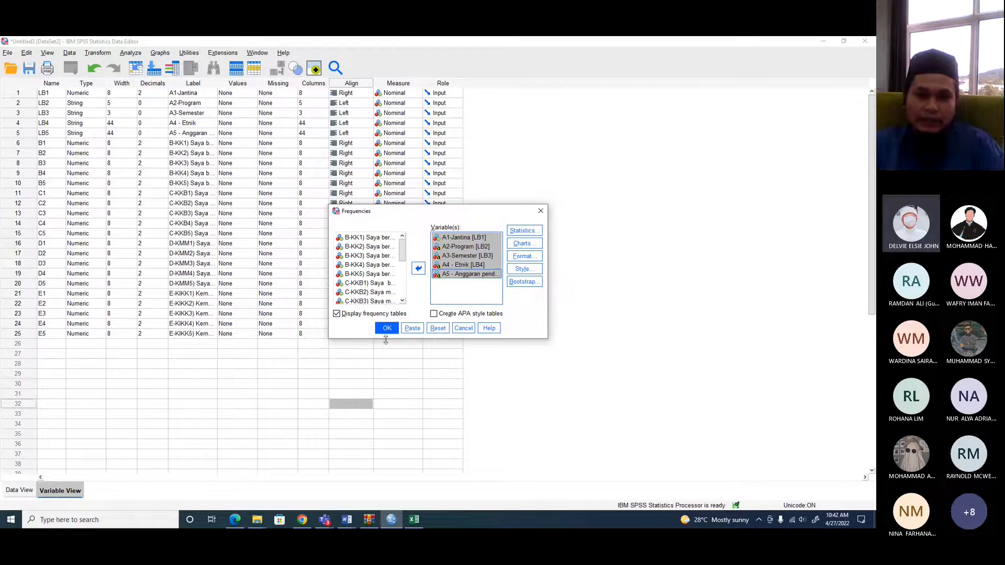
left_click(387, 328)
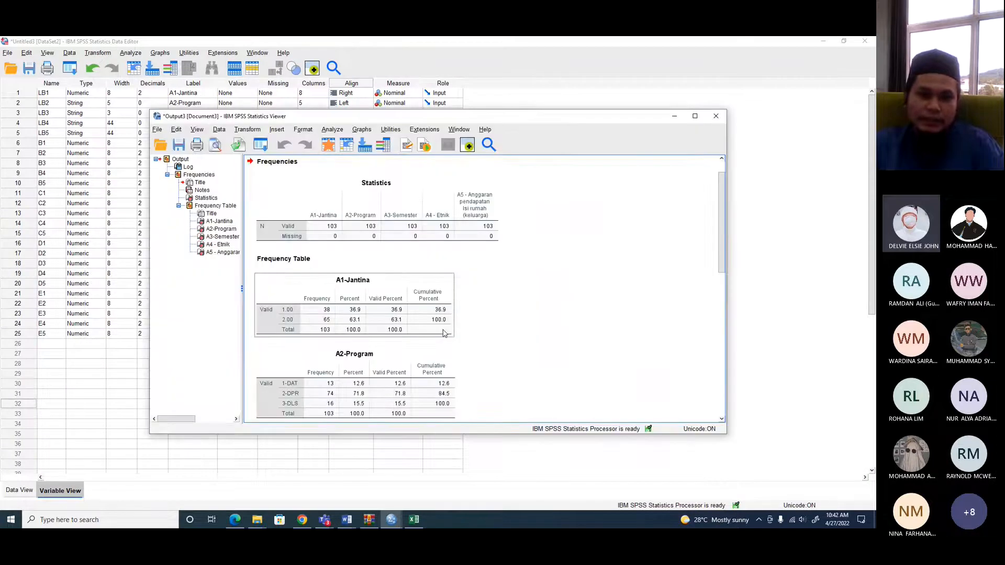
- Copy all five frequency tables, A1-Jantina through A5 - Anggaran pendapatan, from the SPSS output
scroll(338, 319, "down", 2)
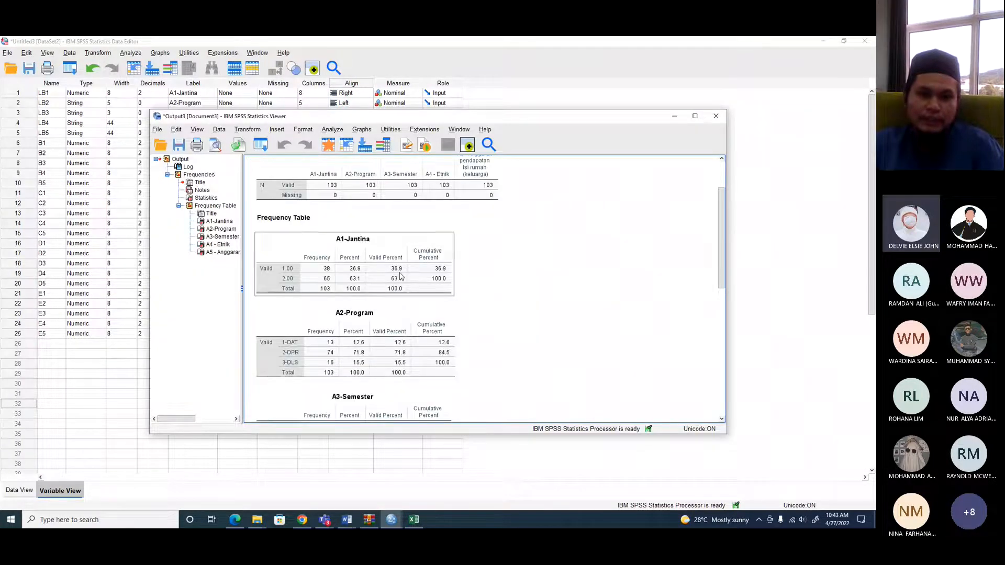
left_click(219, 221)
left_click(220, 253)
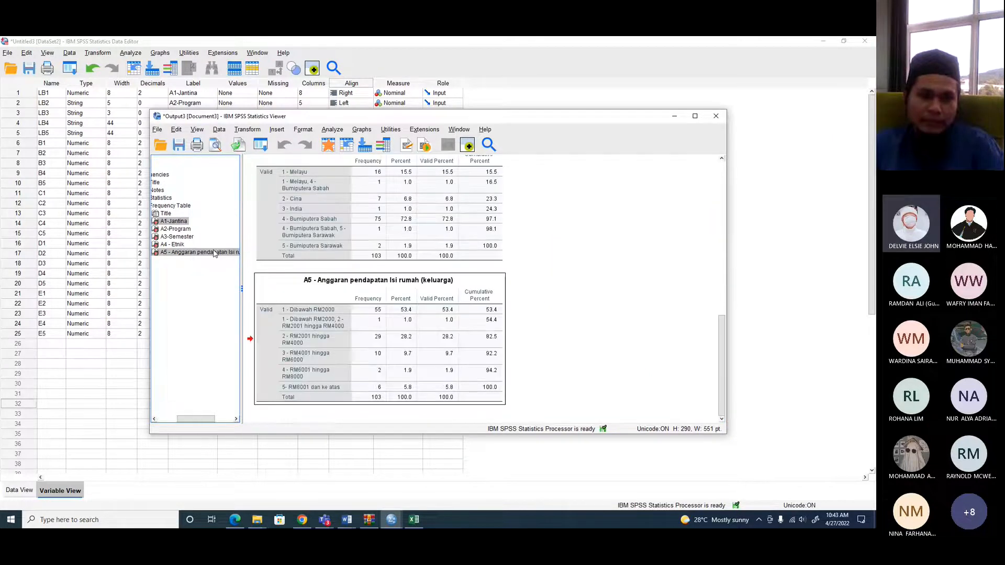
left_click(173, 222)
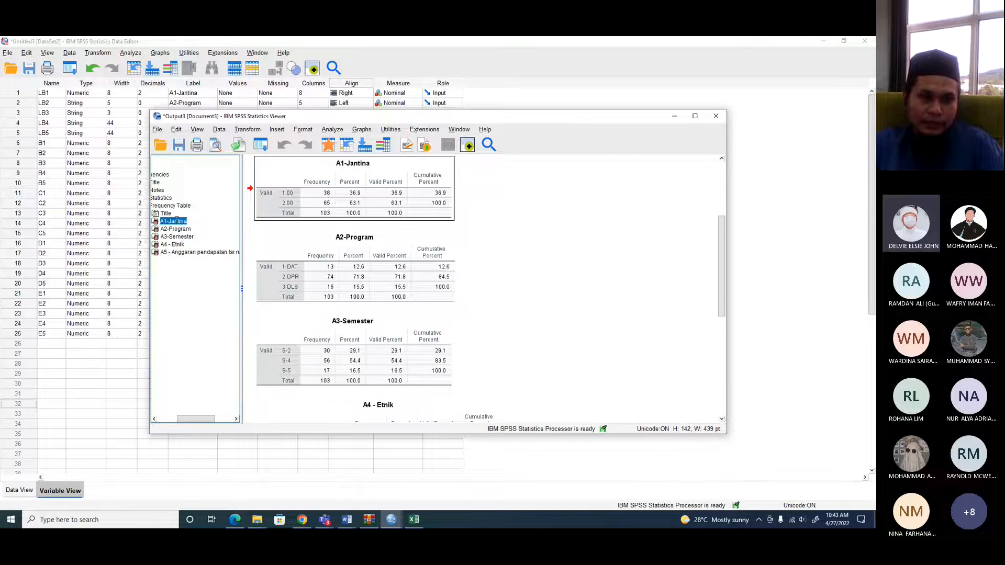
left_click(181, 252)
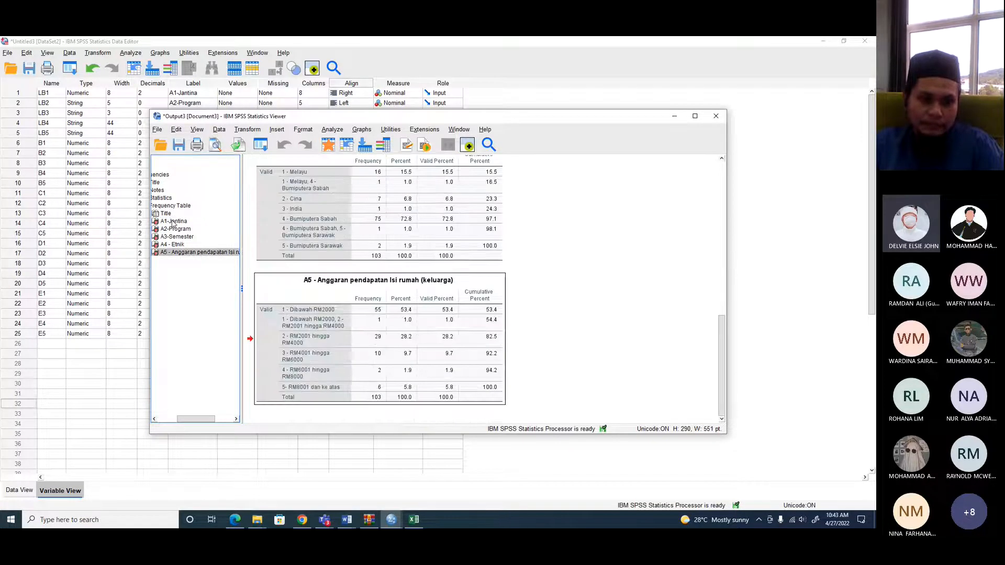
left_click(174, 221)
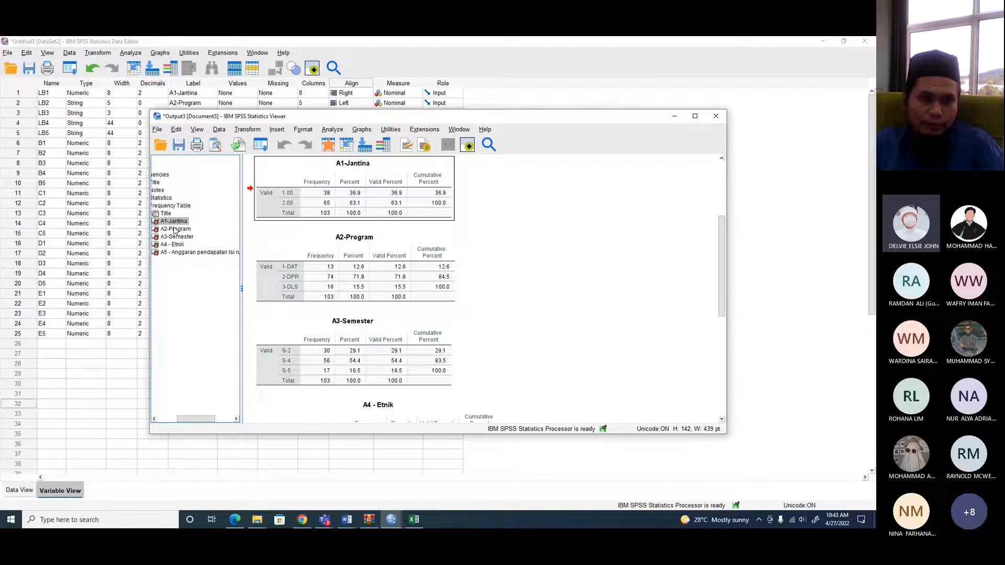
left_click(181, 252, "shift")
right_click(178, 233)
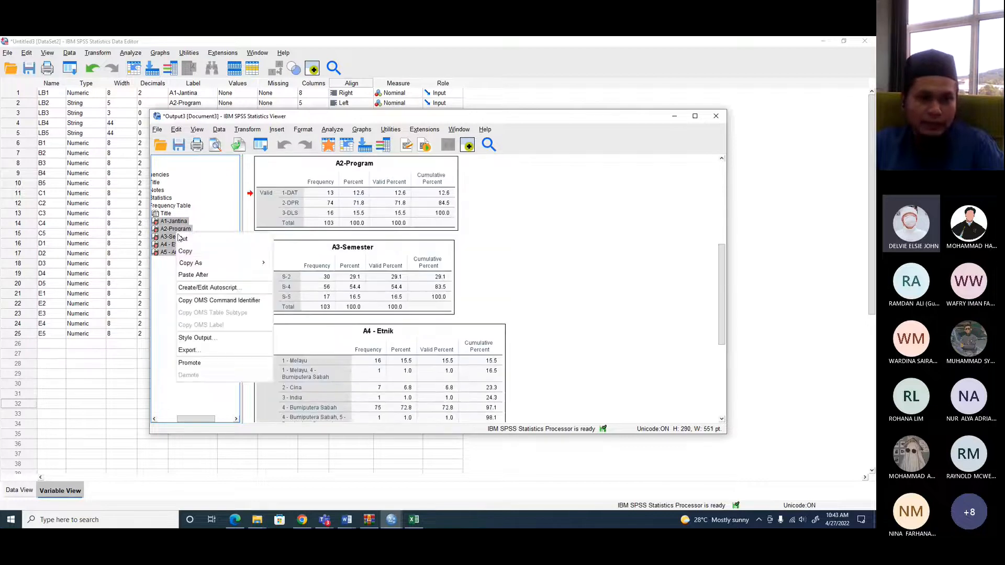
left_click(188, 252)
- Switch to the Excel responses workbook, add a new worksheet and paste the copied frequency tables starting at cell D3
left_click(414, 521)
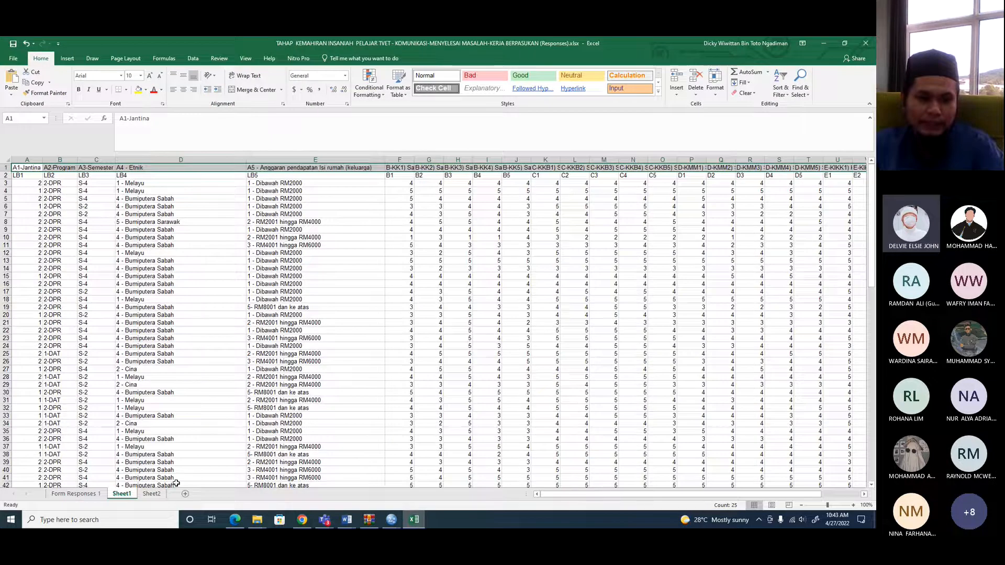
left_click(185, 493)
left_click(91, 175)
left_click(105, 183)
key("ctrl+v")
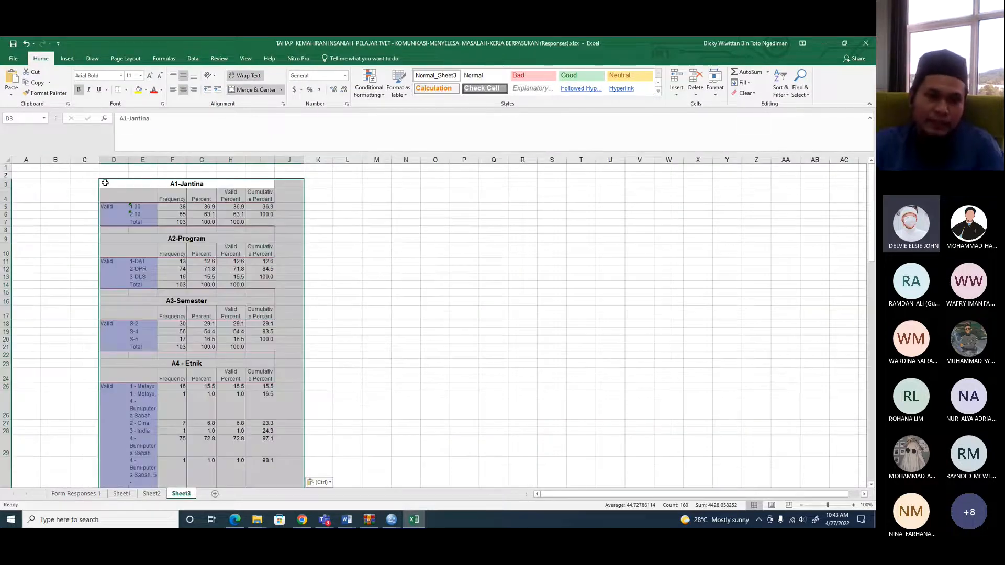
left_click(406, 245)
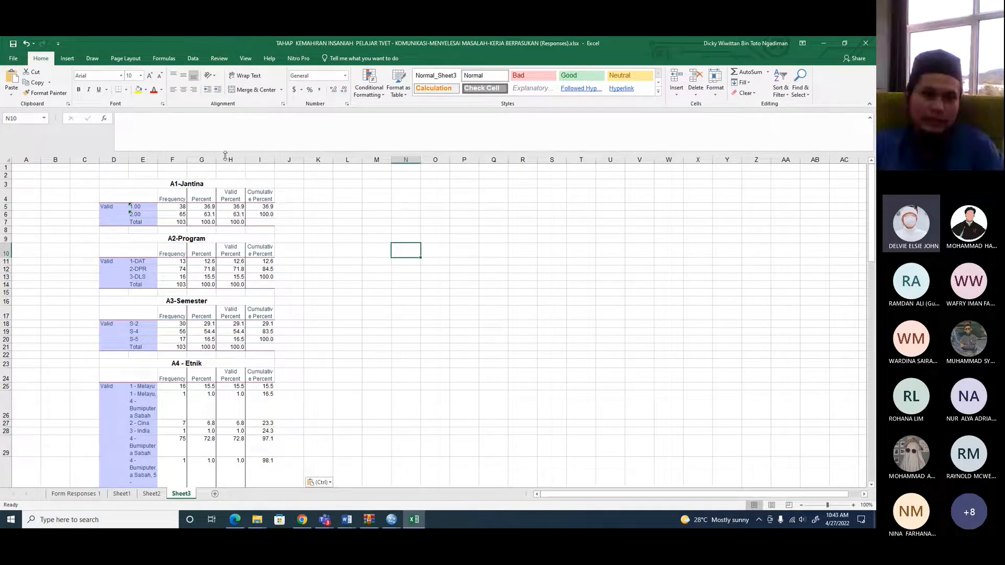
- Unmerge the cells across the columns of the pasted frequency tables, D through I
left_click_drag(230, 160, 258, 165)
right_click(260, 238)
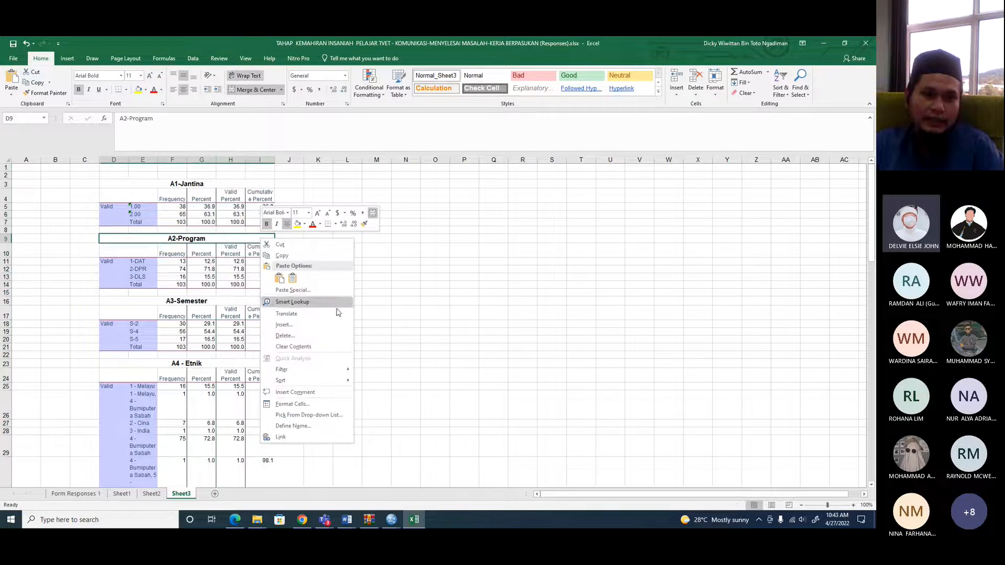
left_click_drag(114, 159, 262, 183)
left_click(241, 90)
left_click(370, 292)
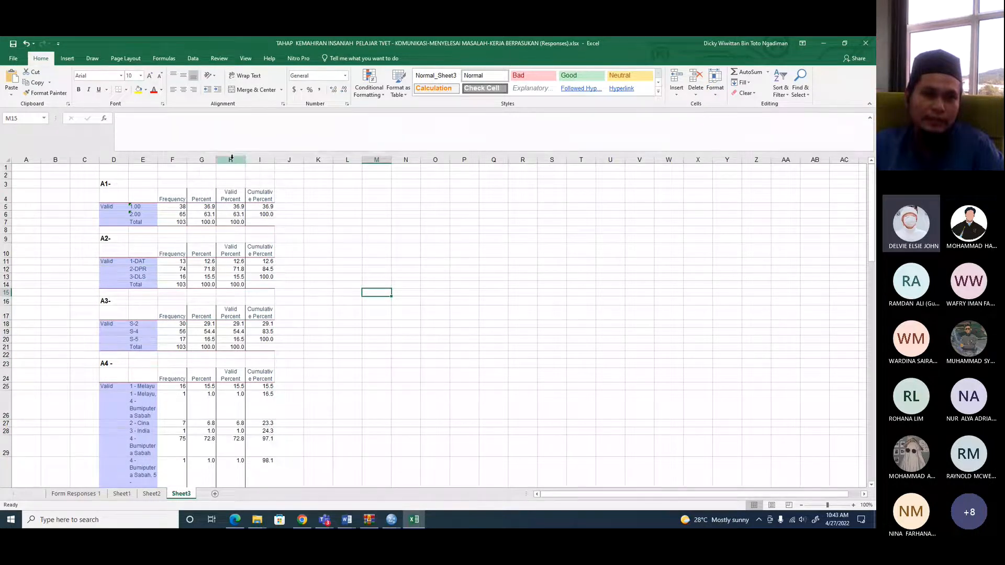
- Delete the Valid Percent and Cumulative Percent columns, H and I, from the frequency tables
left_click_drag(232, 162, 260, 167)
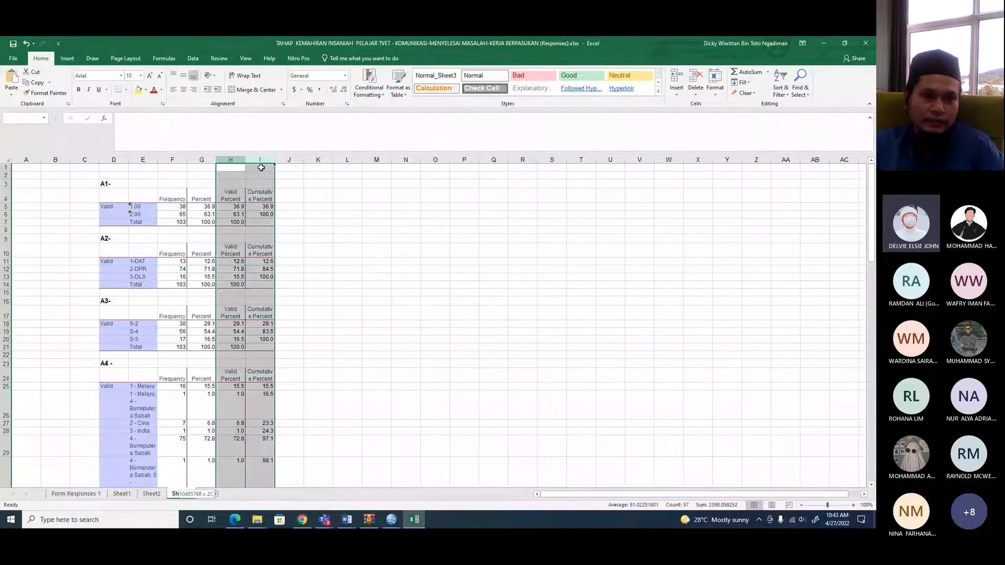
right_click(249, 246)
left_click(289, 324)
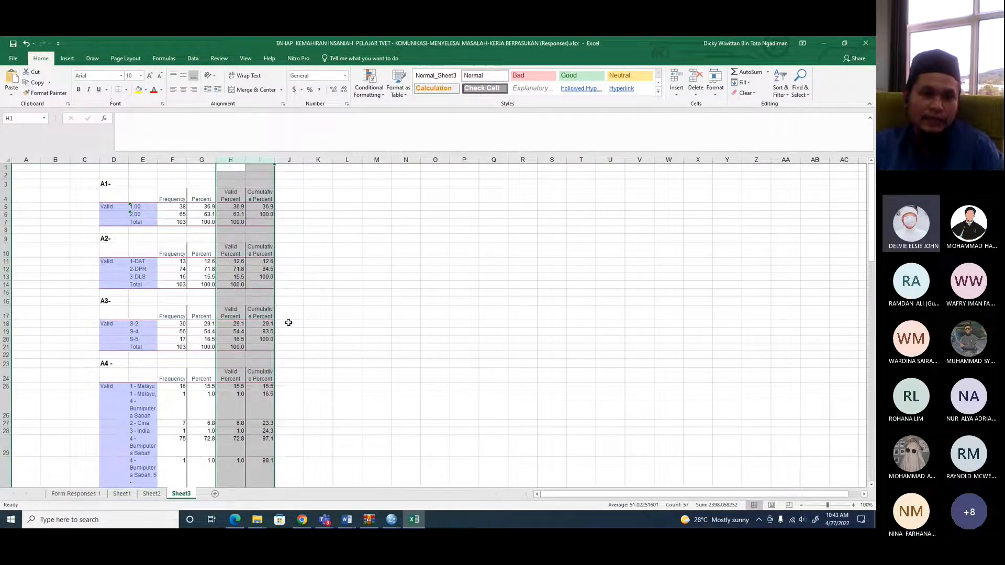
left_click(343, 303)
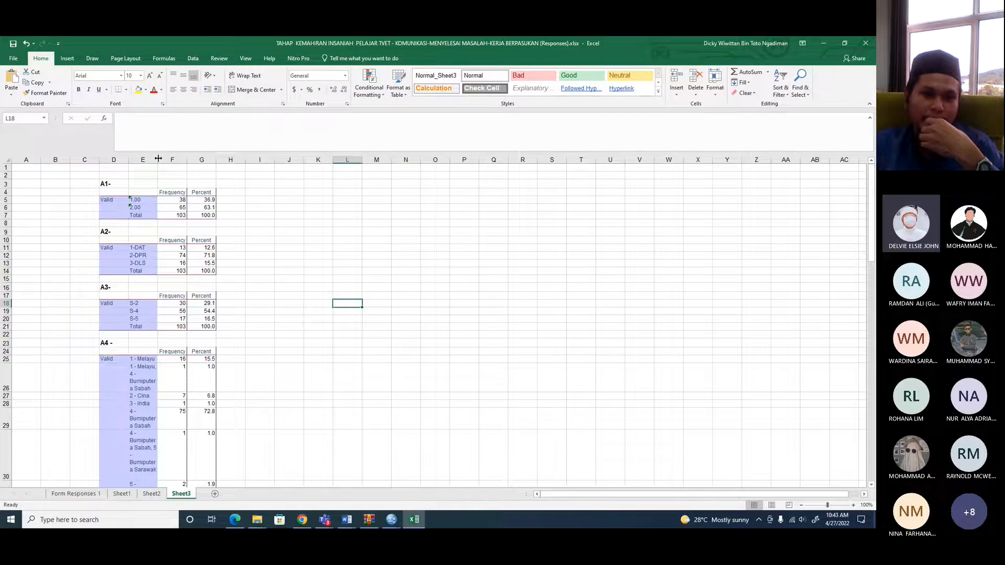
- Widen column E to give the category labels more room, roughly doubling its width
left_click_drag(160, 164, 187, 164)
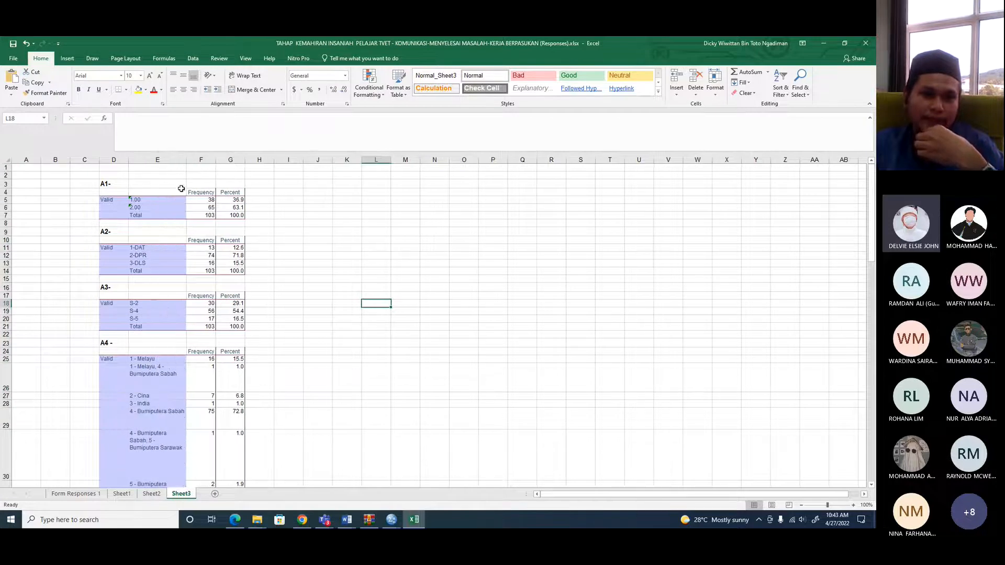
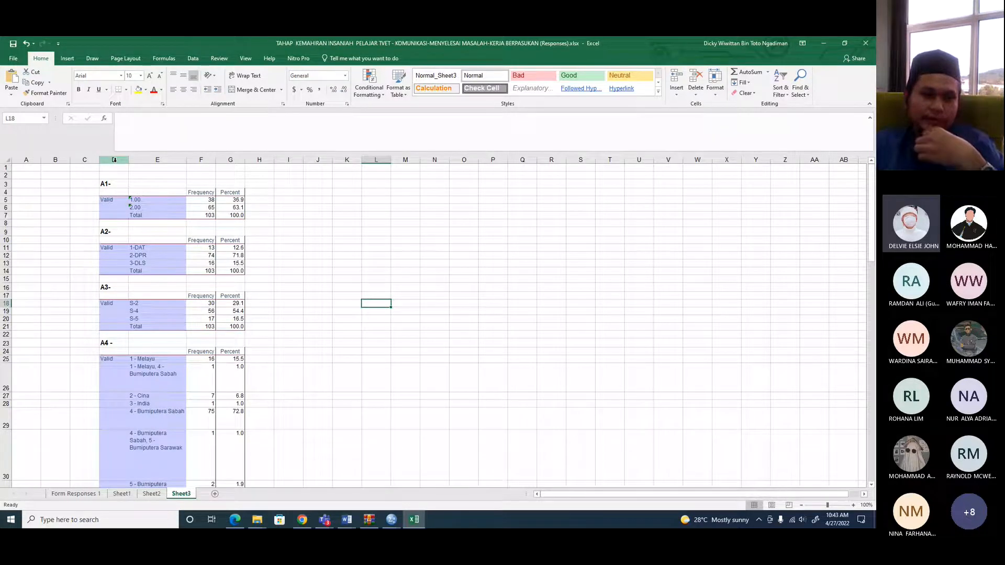
left_click(114, 160)
left_click(119, 220)
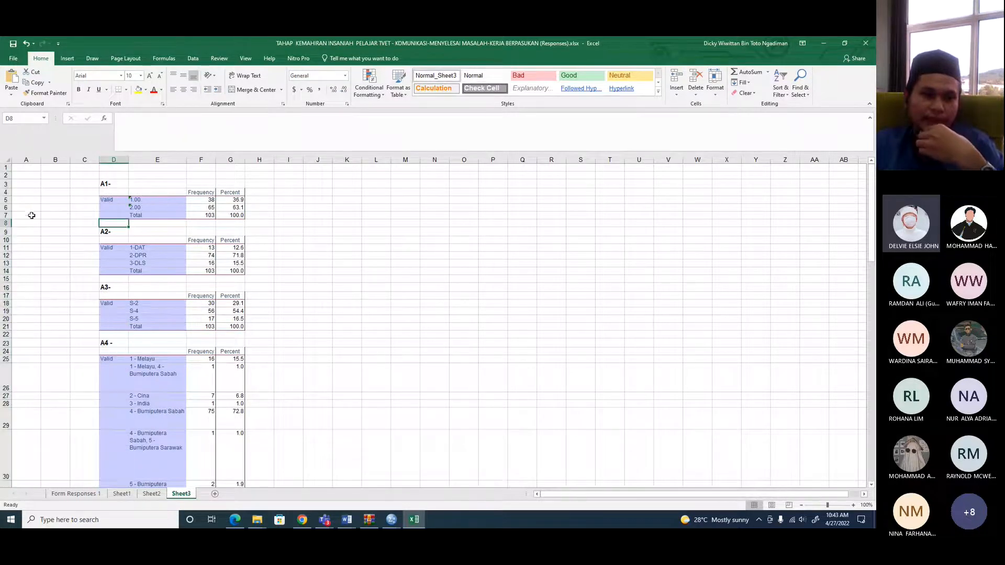
- Delete the Total rows of the A1, A2 and A3 frequency tables
left_click(4, 215)
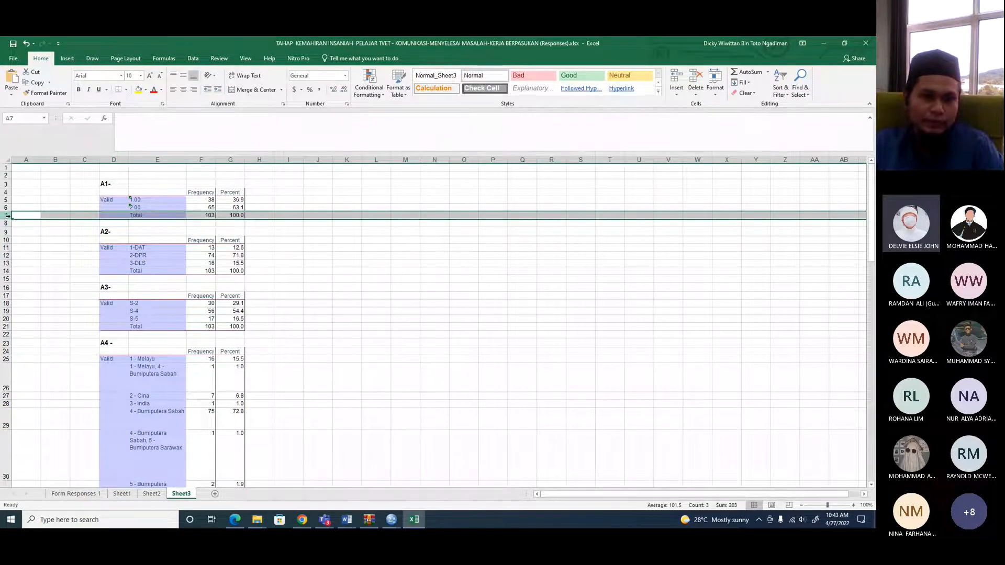
right_click(26, 216)
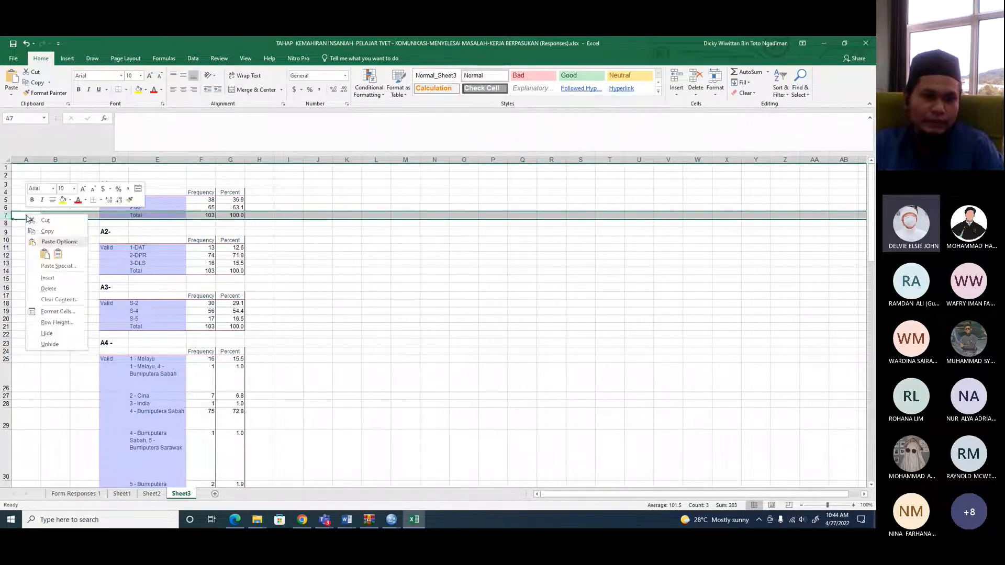
left_click(49, 288)
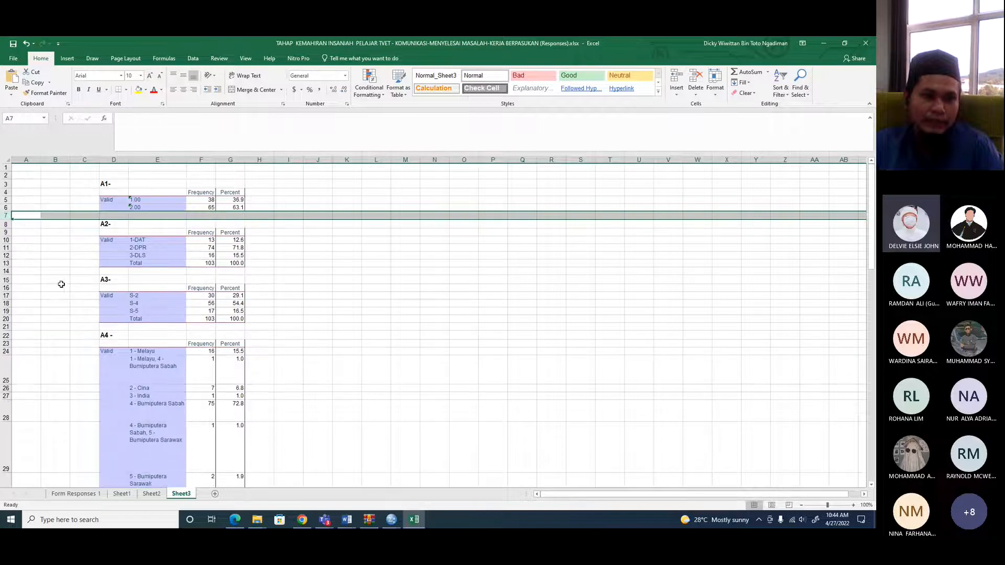
left_click(6, 264)
right_click(6, 263)
left_click(37, 339)
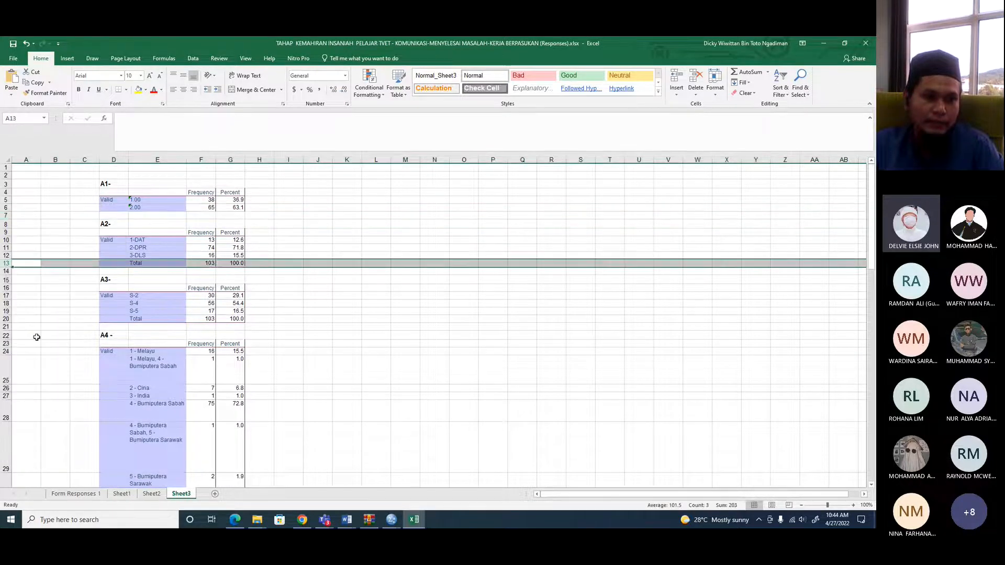
left_click(10, 311)
right_click(10, 311)
left_click(52, 387)
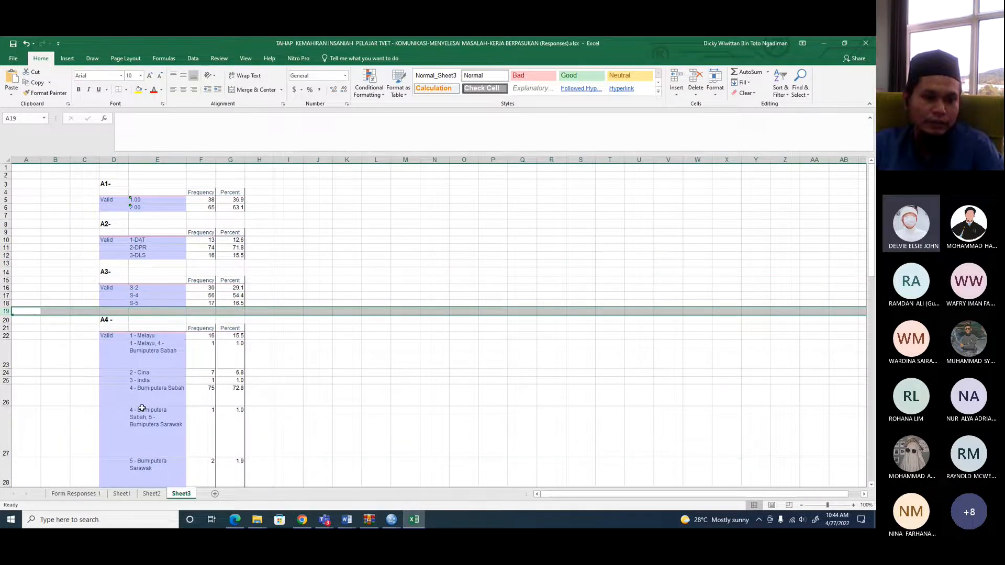
- Delete the Total rows of the A4 and A5 frequency tables
scroll(142, 407, "down", 3)
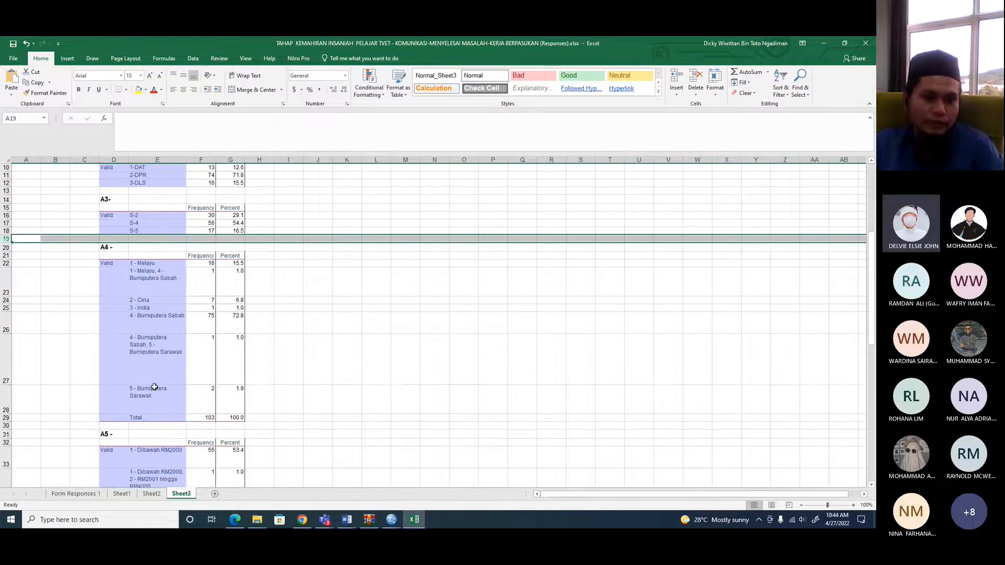
left_click(6, 418)
right_click(6, 418)
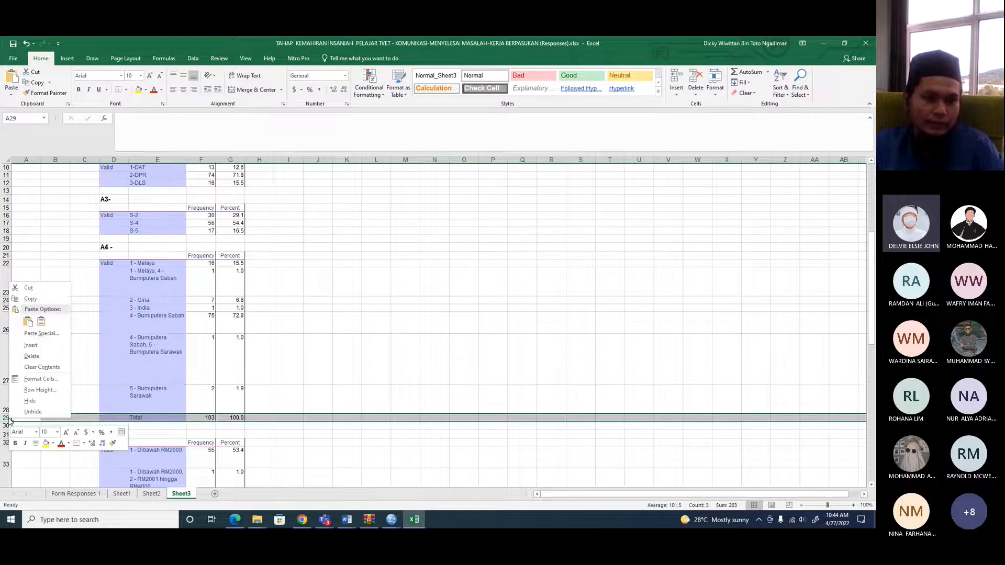
left_click(31, 356)
scroll(31, 354, "down", 8)
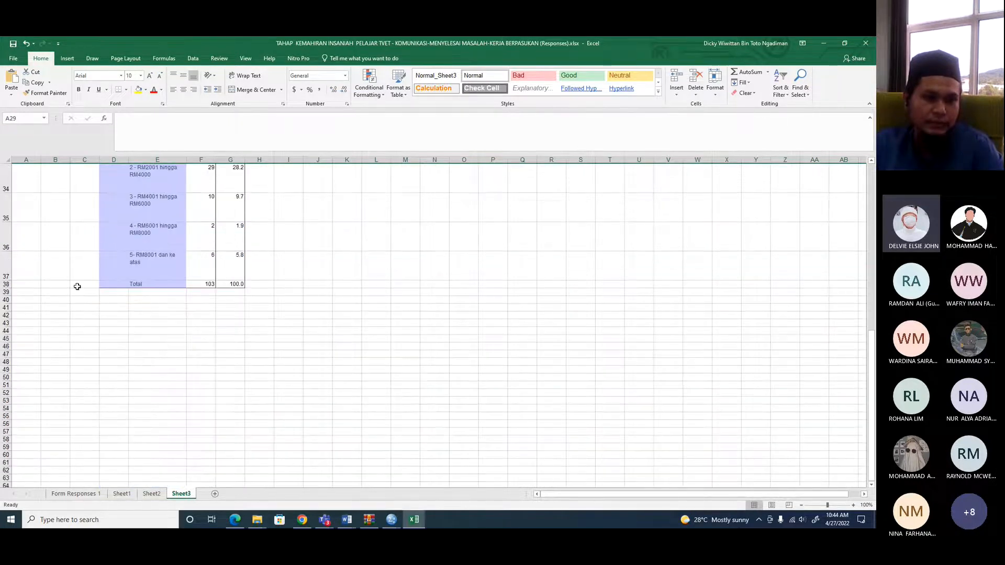
left_click(7, 284)
right_click(7, 284)
left_click(44, 365)
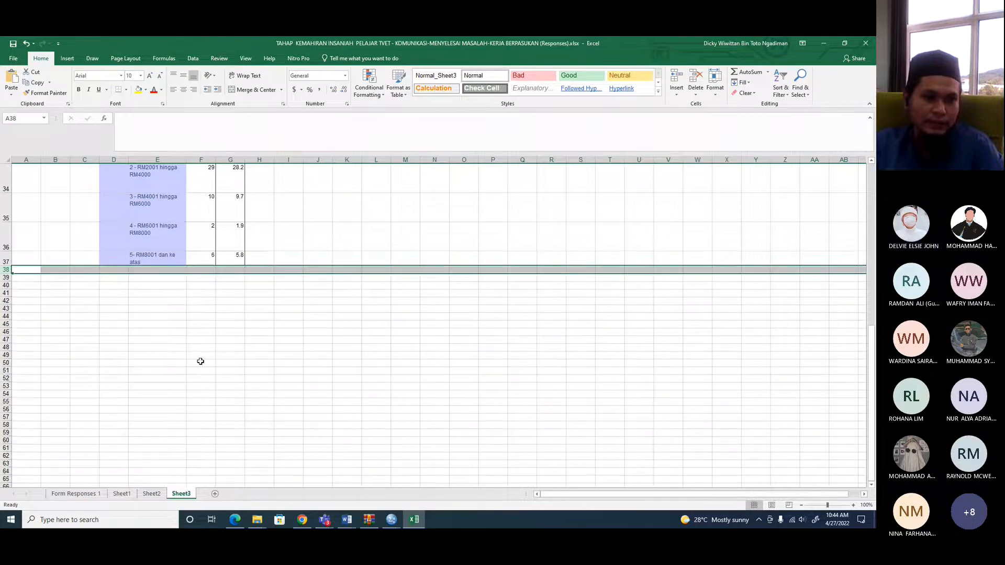
left_click(200, 358)
- Widen column E until the longest category labels fit on one line, and auto-fit all row heights on the sheet
scroll(204, 314, "up", 5)
left_click_drag(186, 160, 263, 160)
key("ctrl+a")
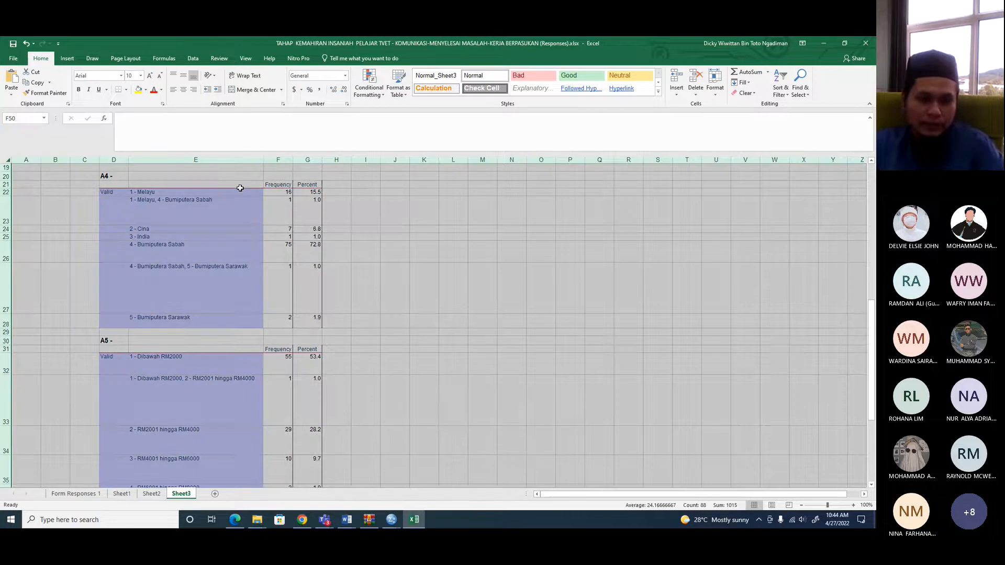
double_click(7, 225)
left_click(444, 277)
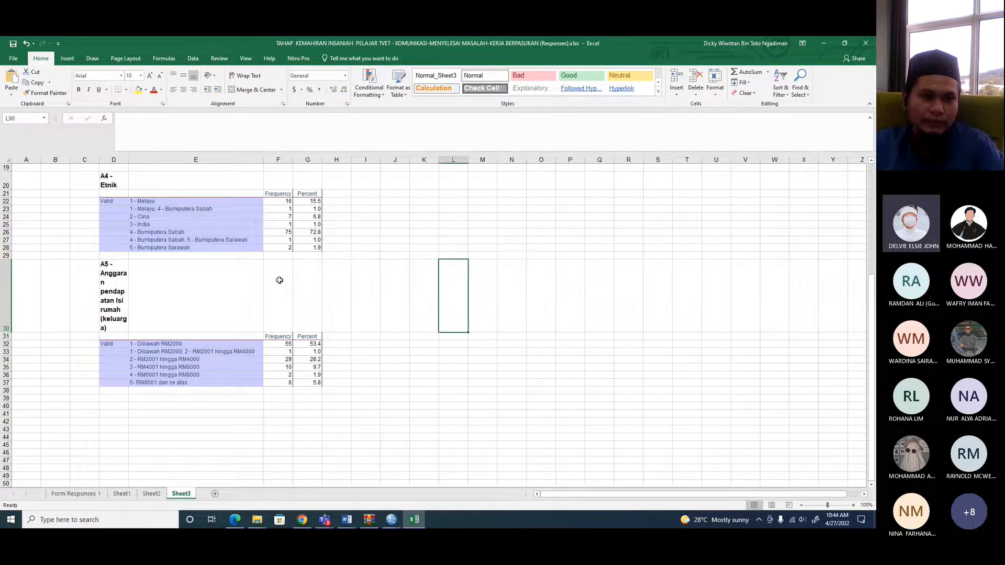
- Merge and center each of the A1 to A5 table titles across columns D and E
scroll(150, 266, "up", 6)
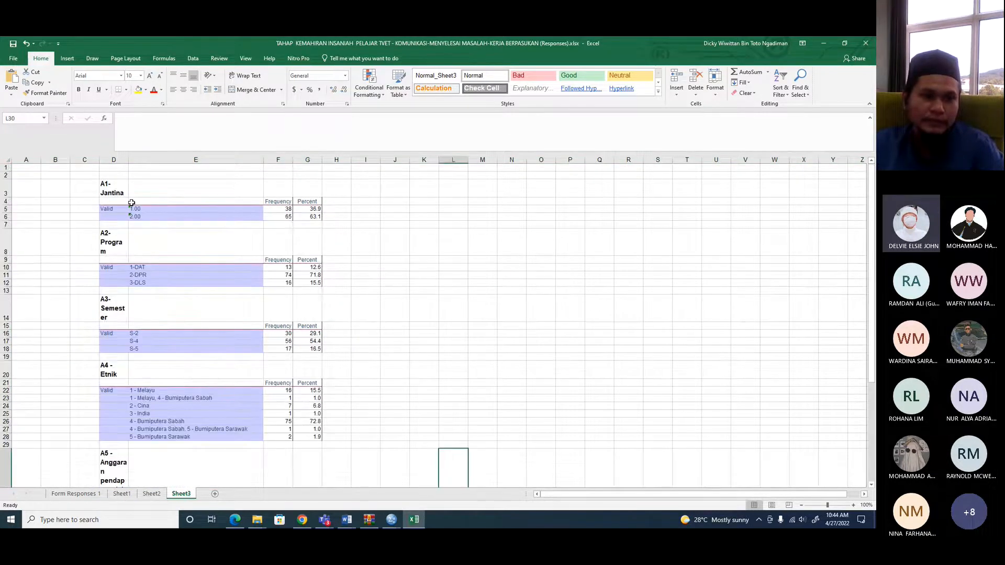
left_click_drag(118, 189, 222, 181)
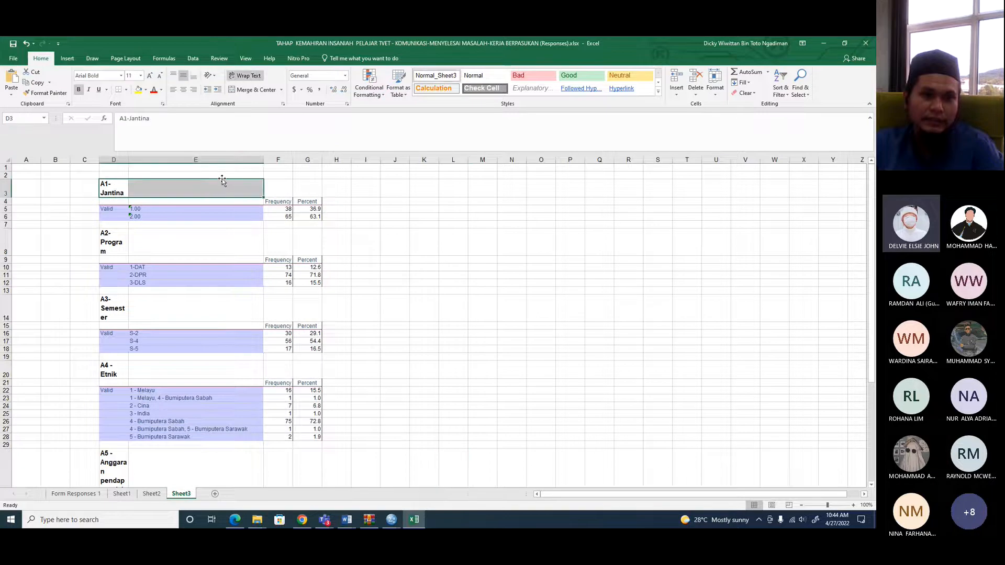
left_click(253, 89)
left_click_drag(117, 242, 212, 244)
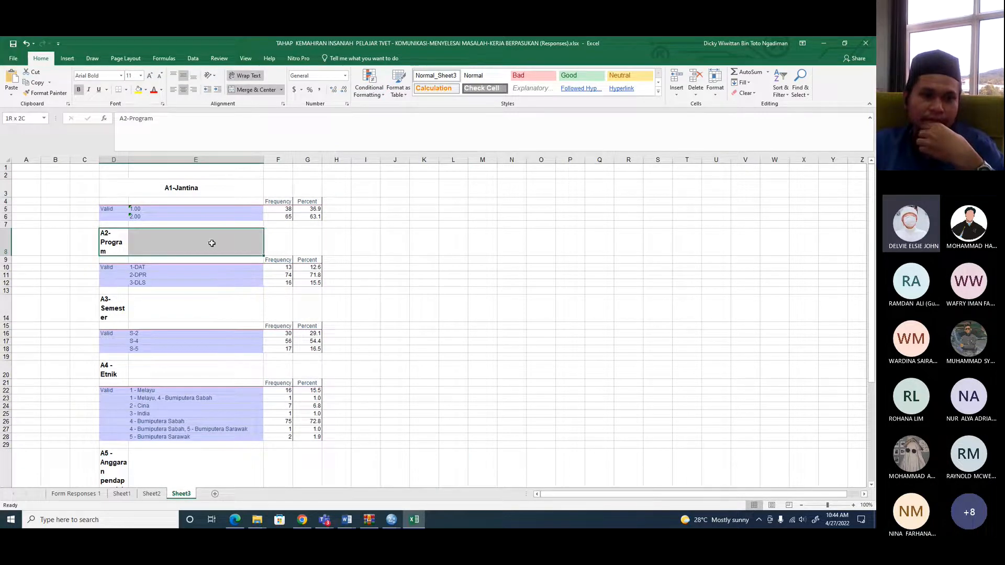
left_click(254, 89)
left_click_drag(118, 308, 190, 308)
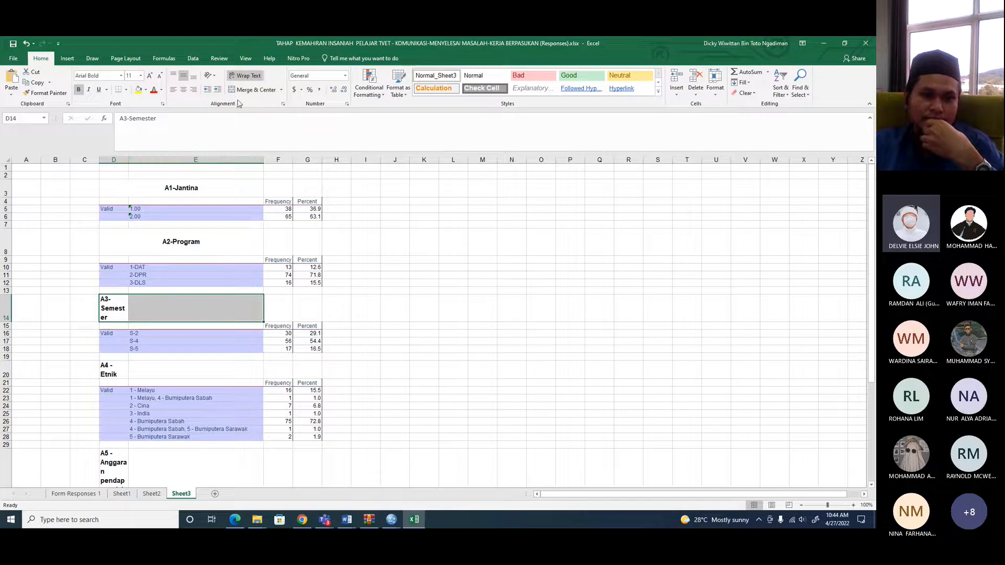
left_click(253, 90)
left_click_drag(117, 371, 212, 371)
left_click(254, 90)
scroll(217, 280, "down", 2)
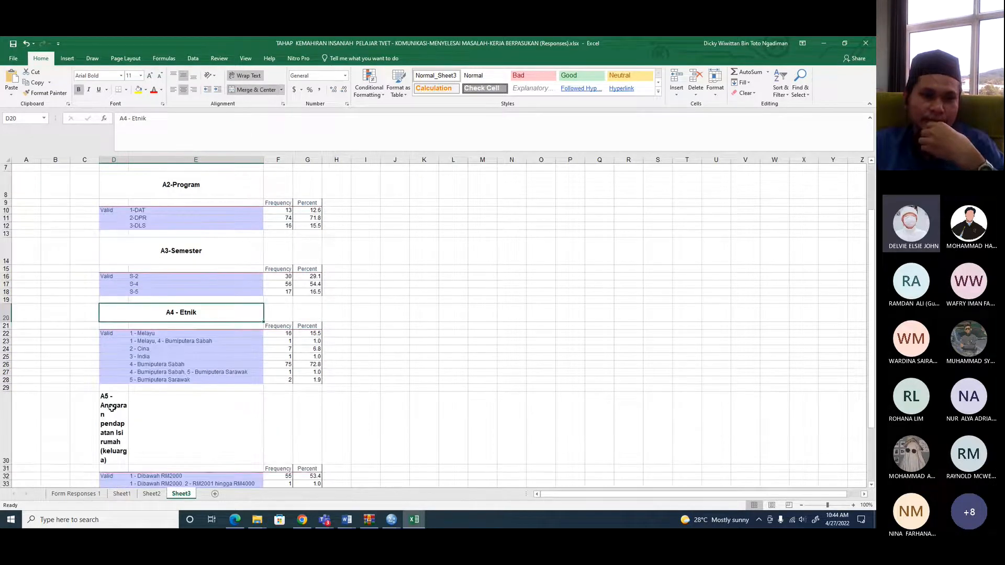
left_click_drag(111, 408, 180, 416)
left_click(254, 89)
scroll(275, 232, "down", 3)
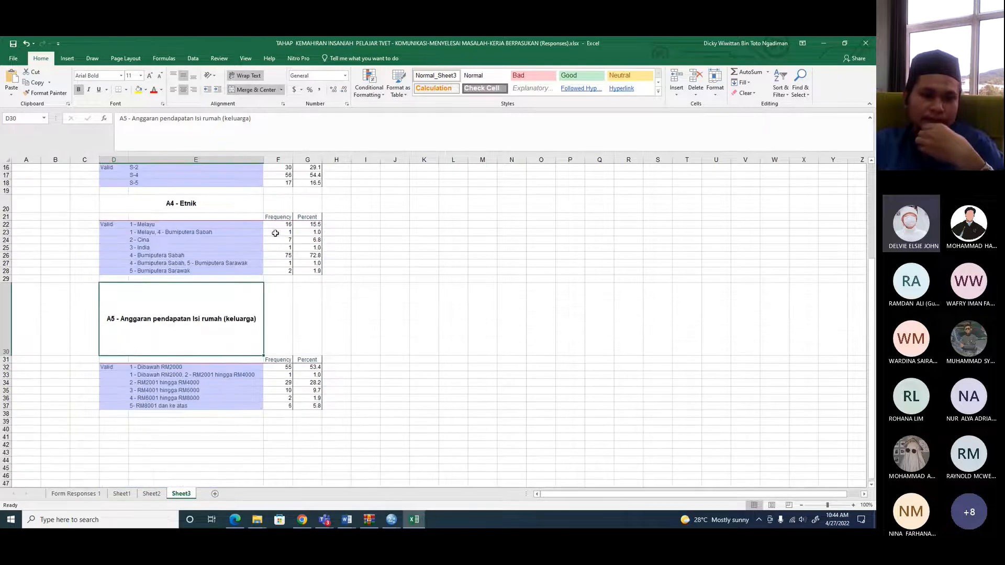
- Auto-fit the row heights of the whole sheet again to shrink the tall title rows
key("ctrl+a")
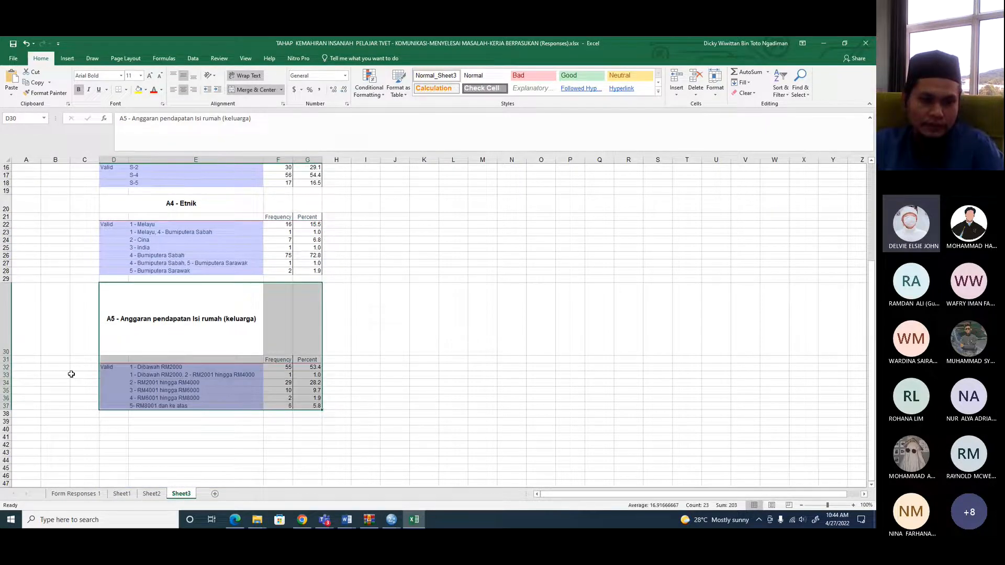
key("ctrl+a")
double_click(4, 354)
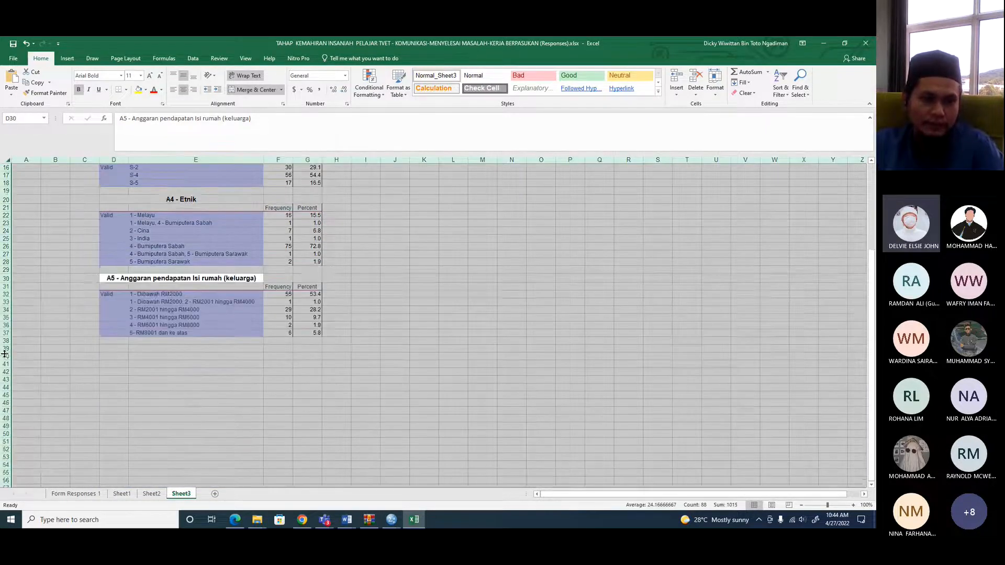
left_click(361, 368)
scroll(361, 368, "up", 5)
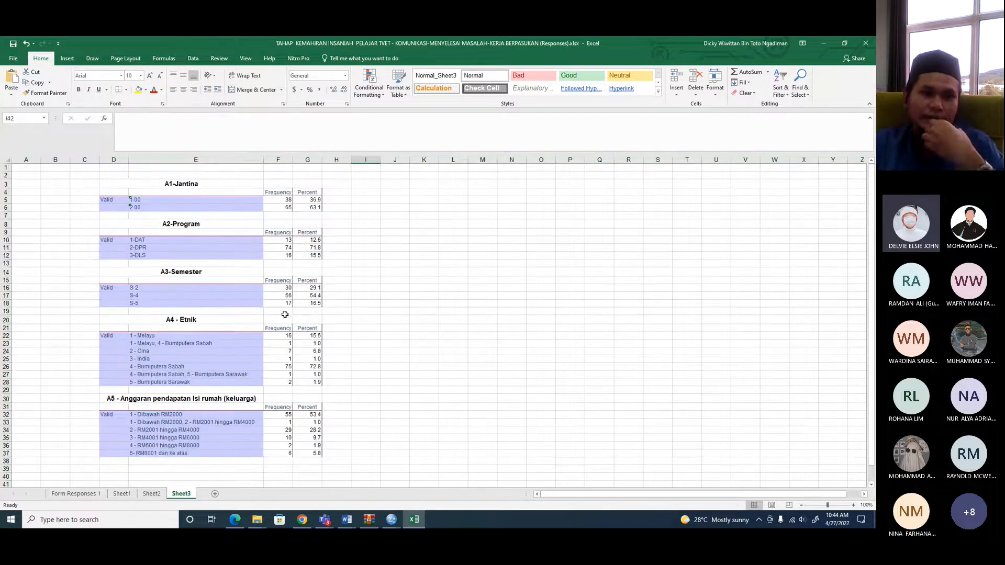
- Try deleting column D, which holds the Valid labels, and undo the deletion
left_click(113, 159)
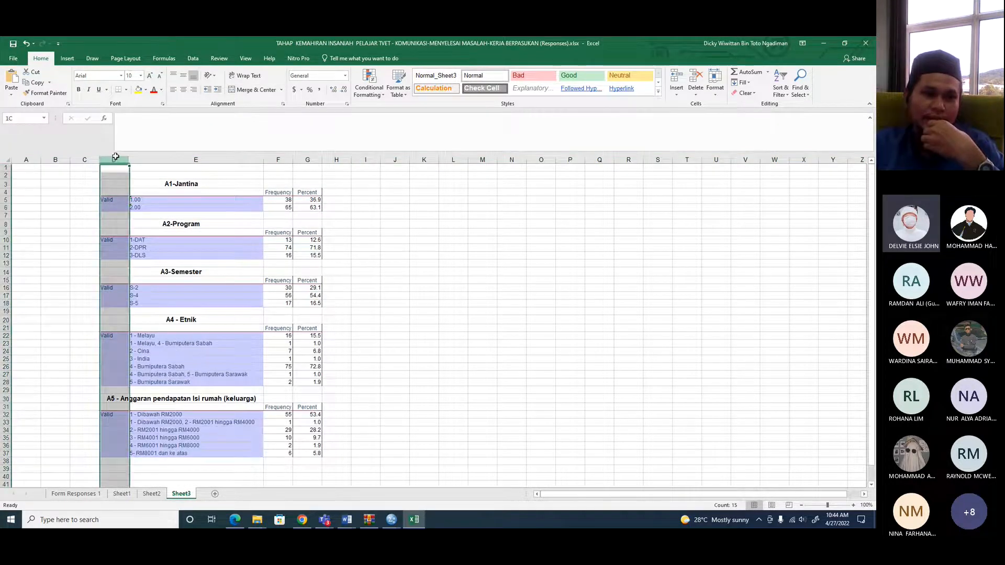
right_click(117, 174)
left_click(140, 249)
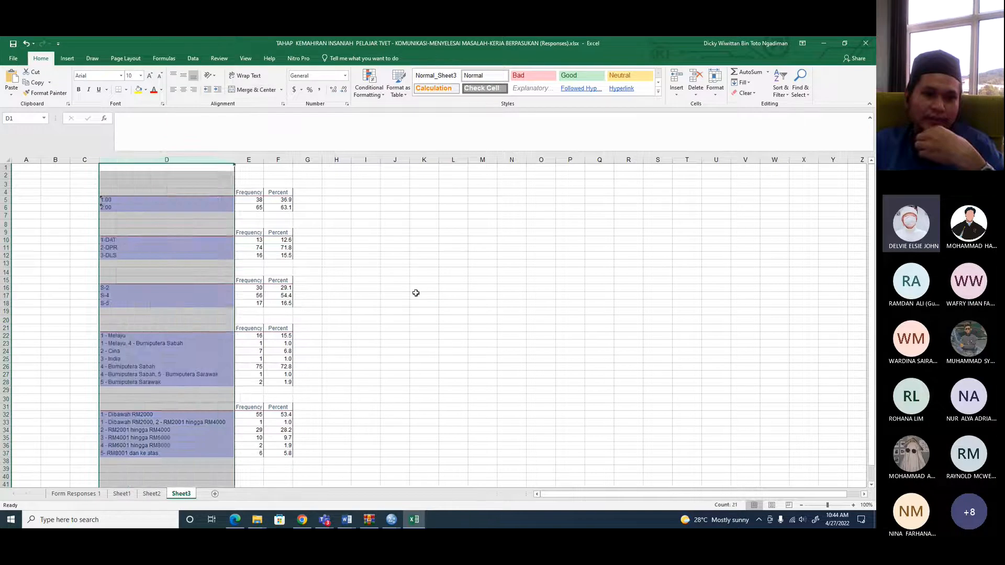
left_click(424, 296)
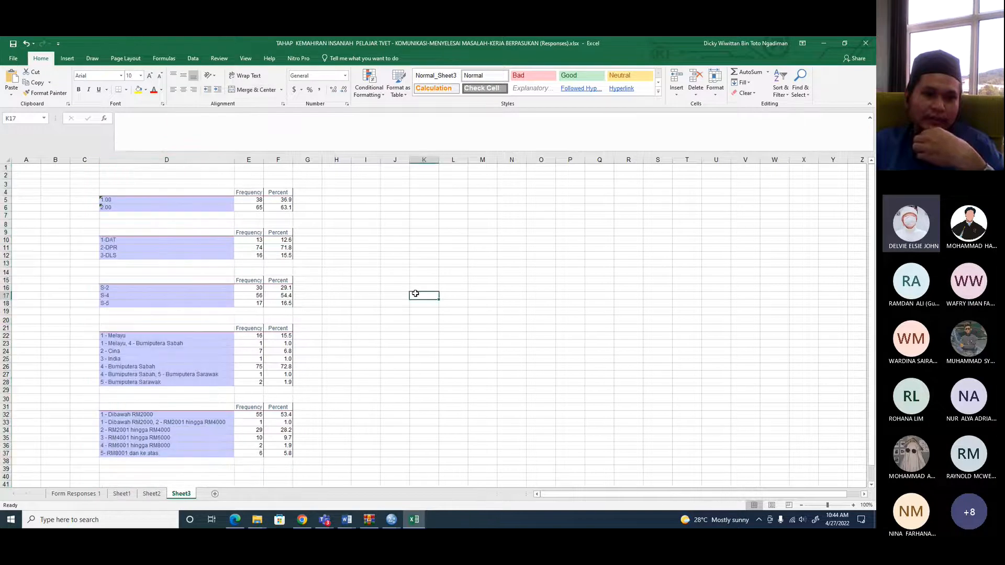
left_click(25, 45)
left_click(220, 270)
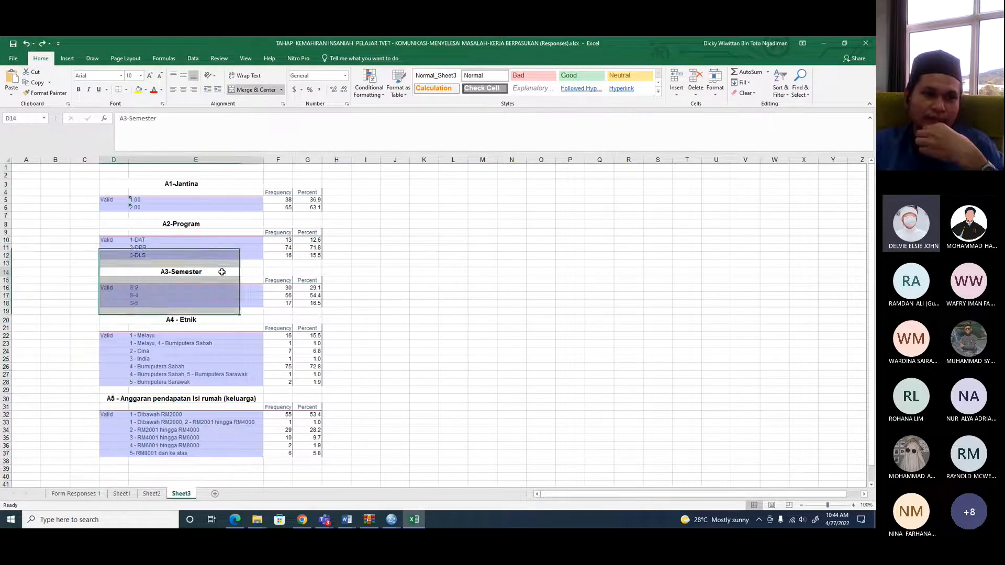
left_click(158, 184)
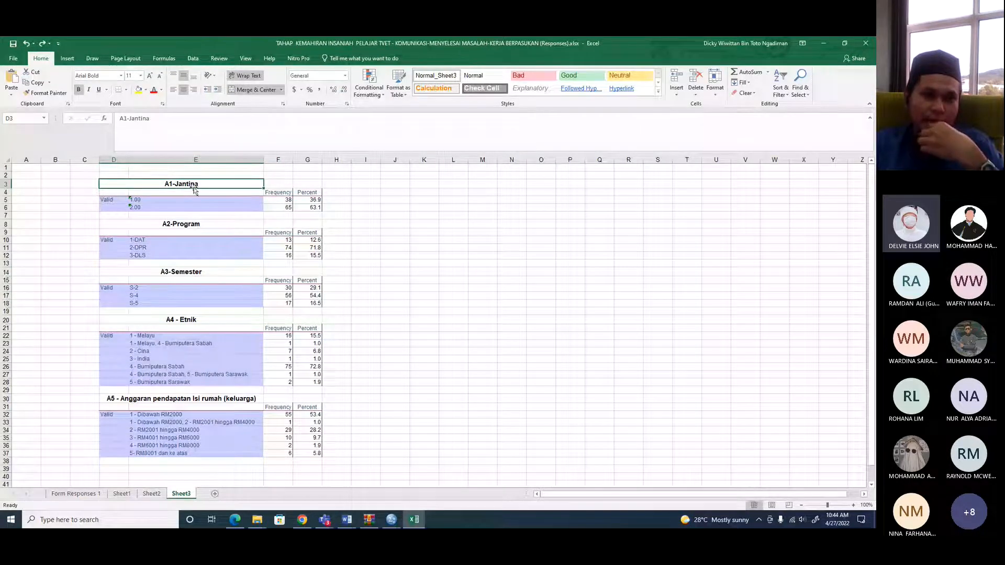
- Delete column D with the Valid labels from the frequency tables
left_click(114, 159)
right_click(118, 168)
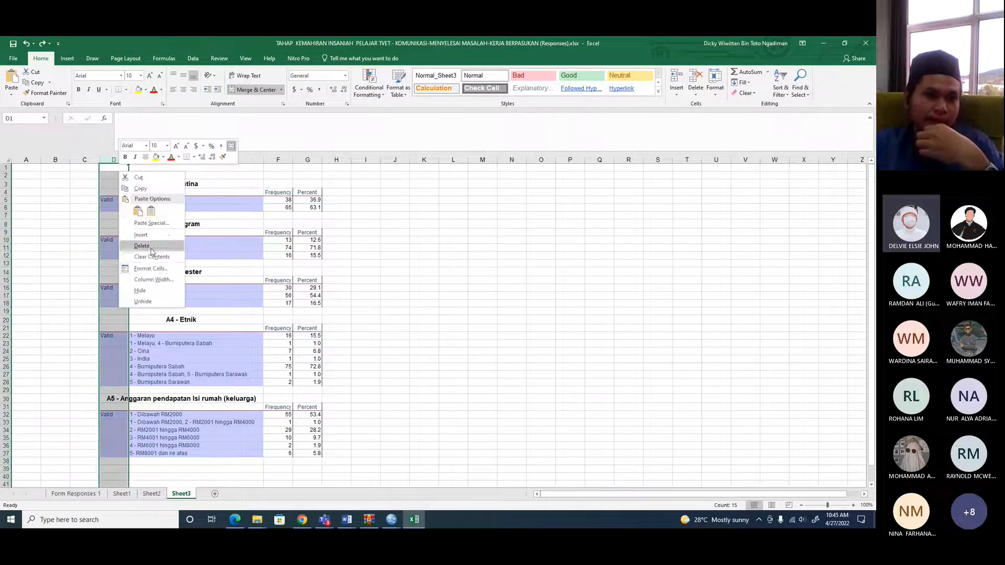
left_click(148, 246)
left_click(150, 213)
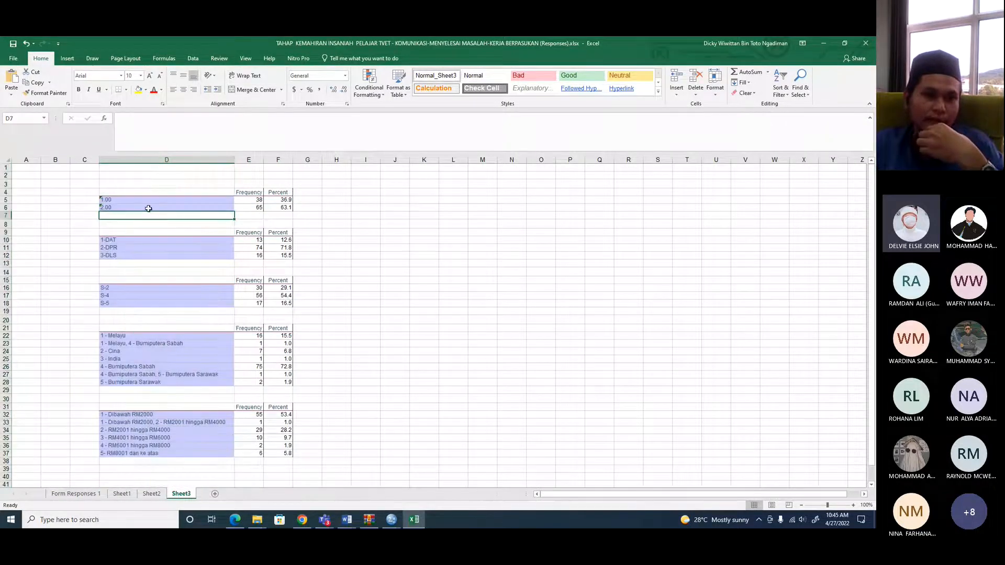
- Delete the blank title row and the Frequency/Percent header row above the program and semester tables
left_click_drag(7, 224, 11, 232)
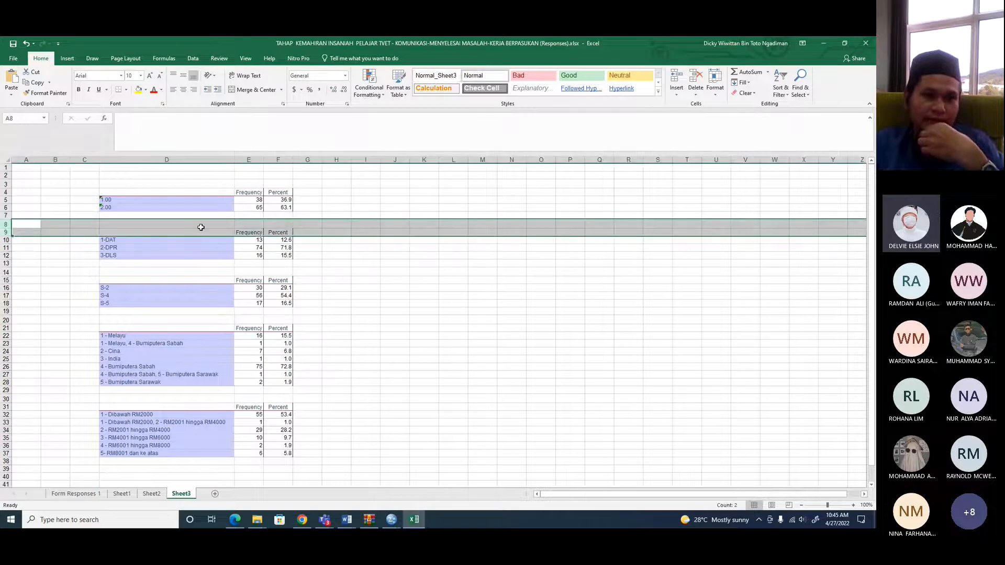
key("ctrl+minus")
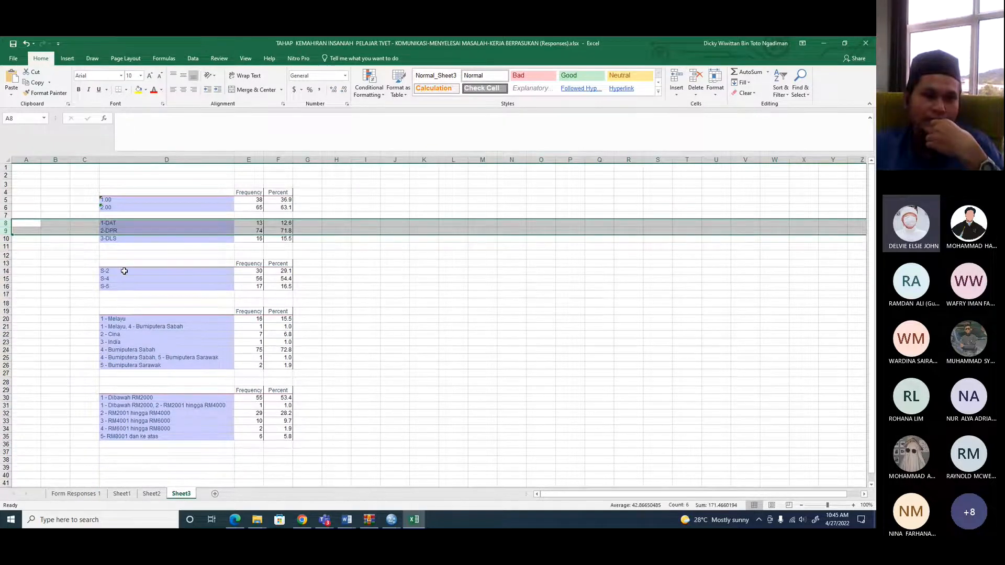
left_click(8, 255)
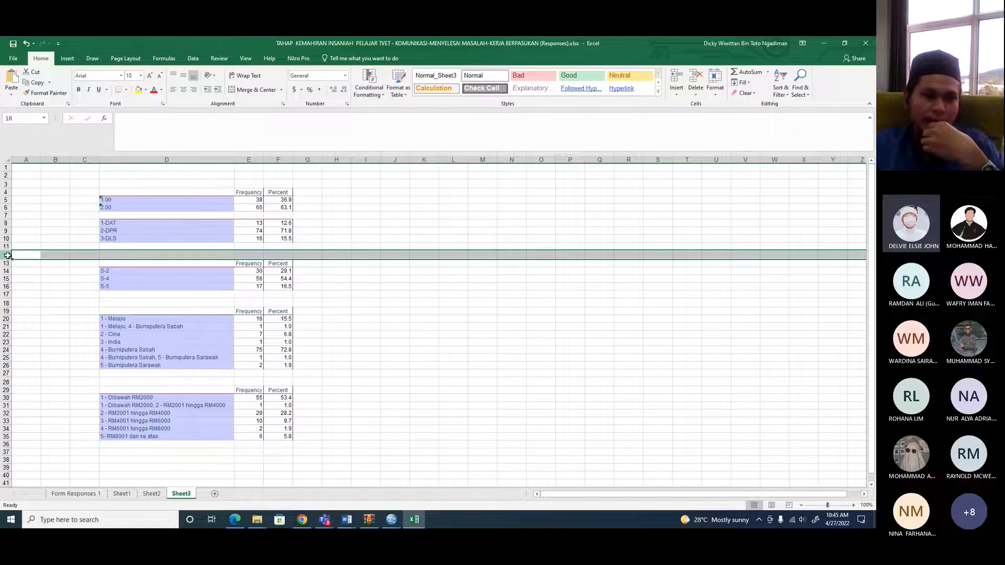
left_click_drag(8, 255, 8, 263)
right_click(163, 260)
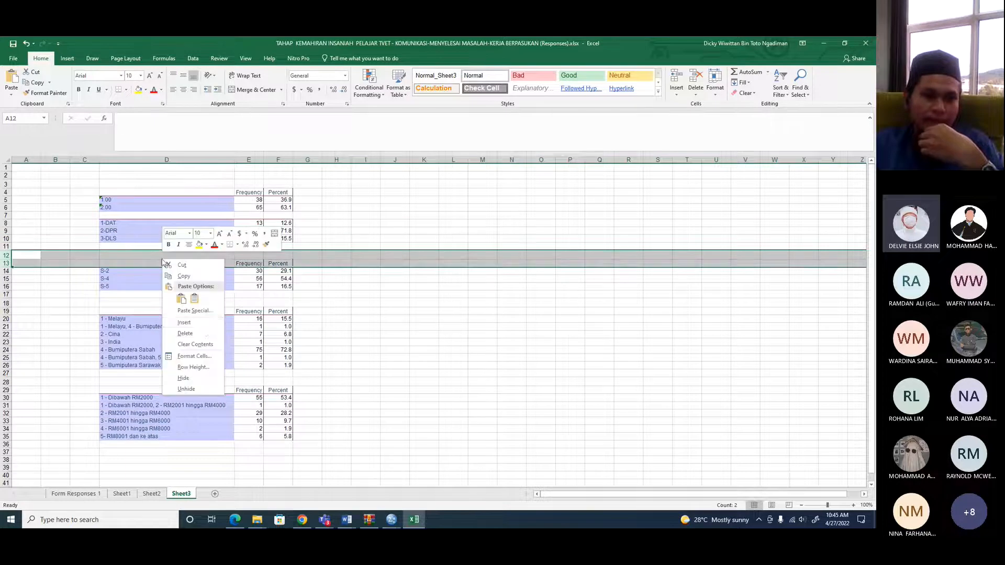
left_click(204, 336)
- Delete the blank title row and the Frequency/Percent header row above the ethnicity and household income tables
left_click_drag(6, 286, 7, 294)
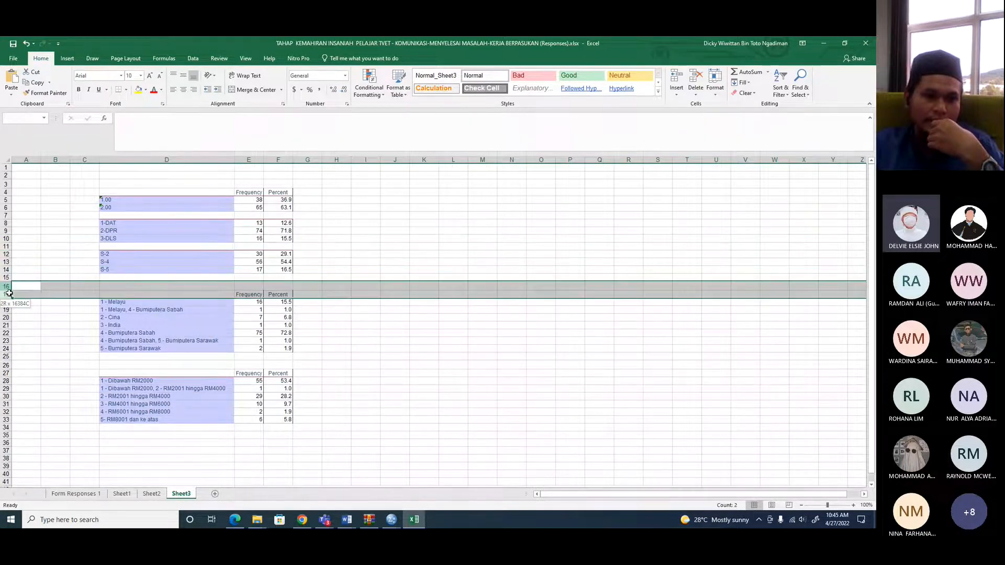
right_click(233, 292)
left_click(271, 362)
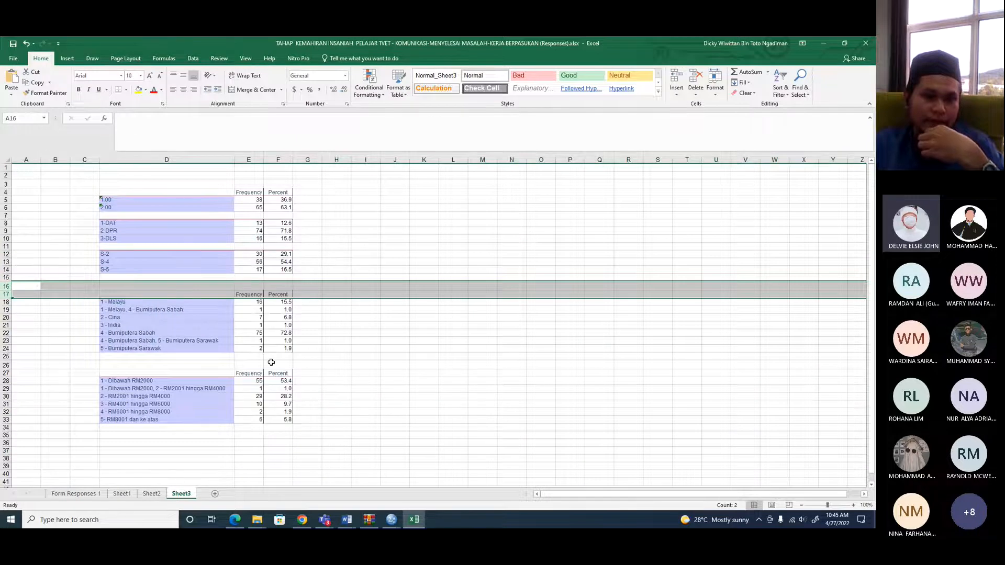
left_click_drag(8, 348, 7, 356)
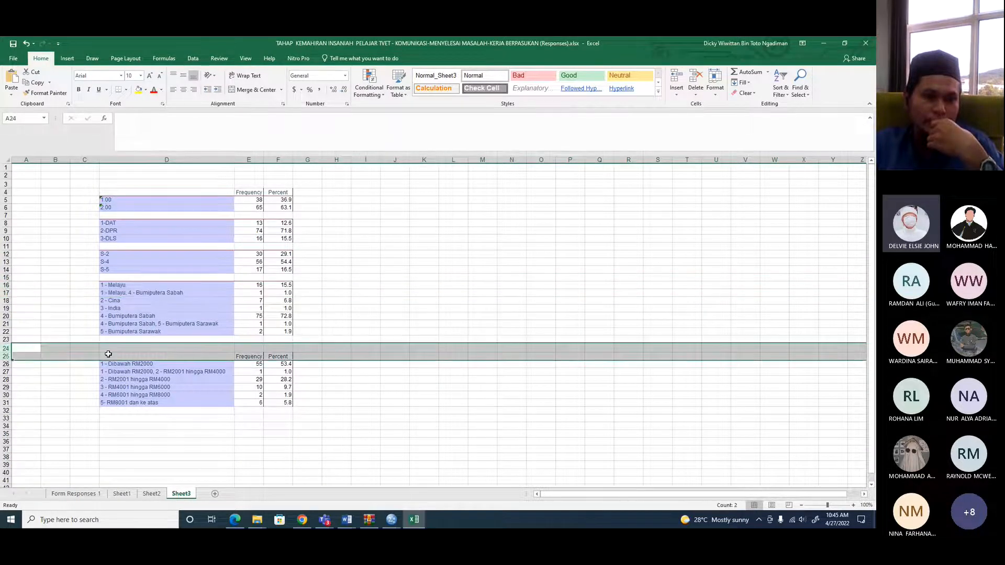
right_click(165, 347)
left_click(193, 425)
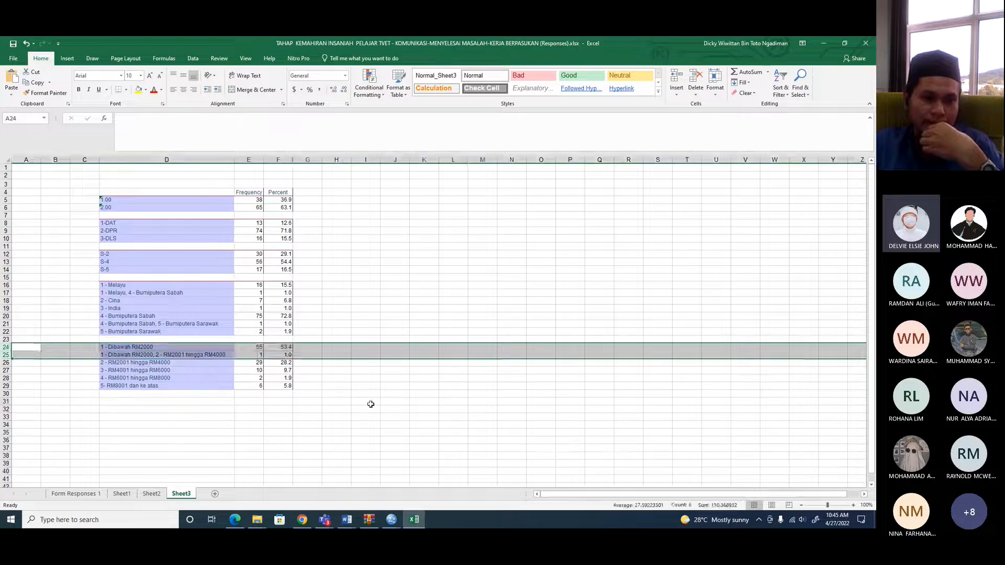
left_click(370, 404)
- Enter the group titles Jantina in D4, Program in D7 and Semester in D11 above their categories
left_click(149, 191)
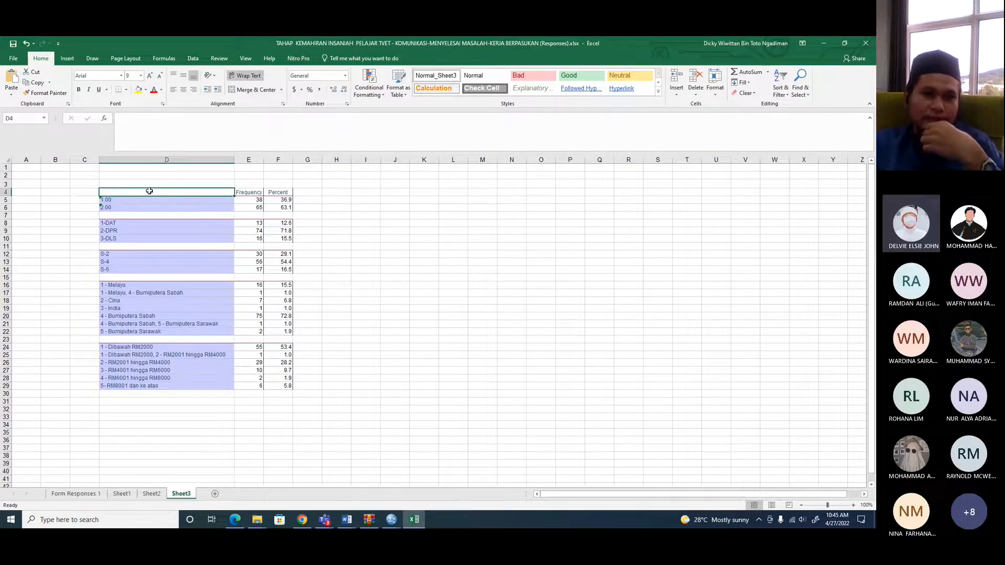
type("jAN")
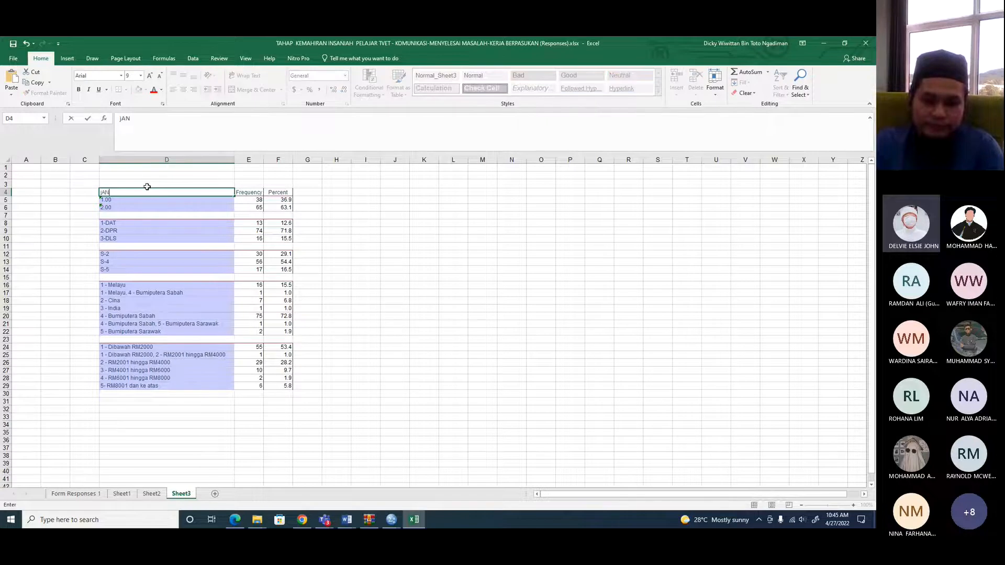
type("TINA")
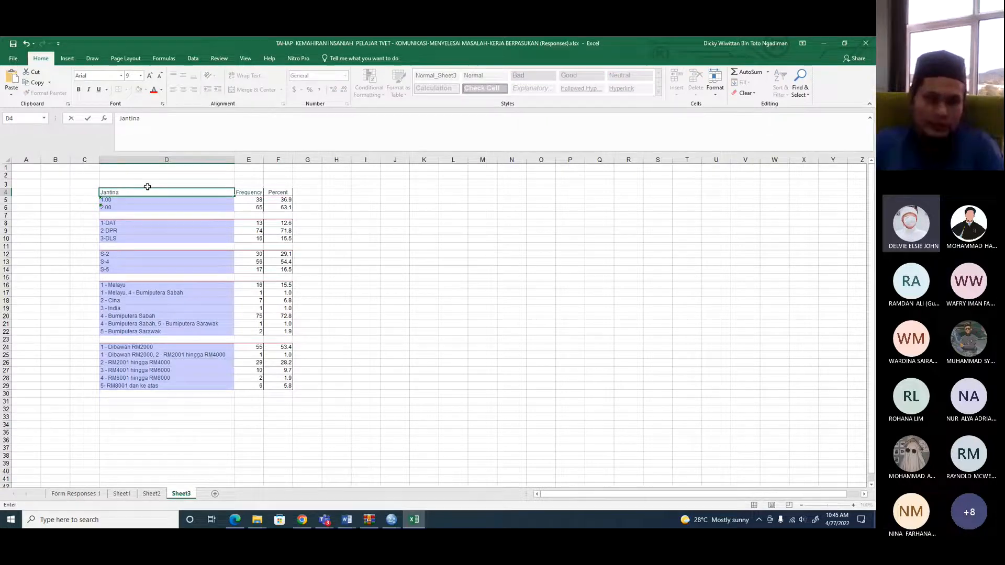
left_click(144, 215)
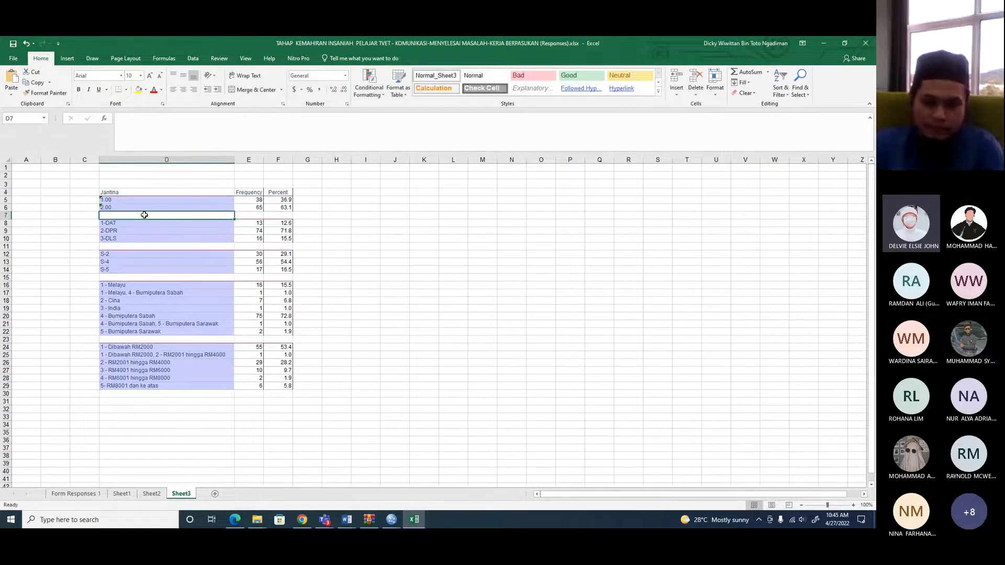
type("Program")
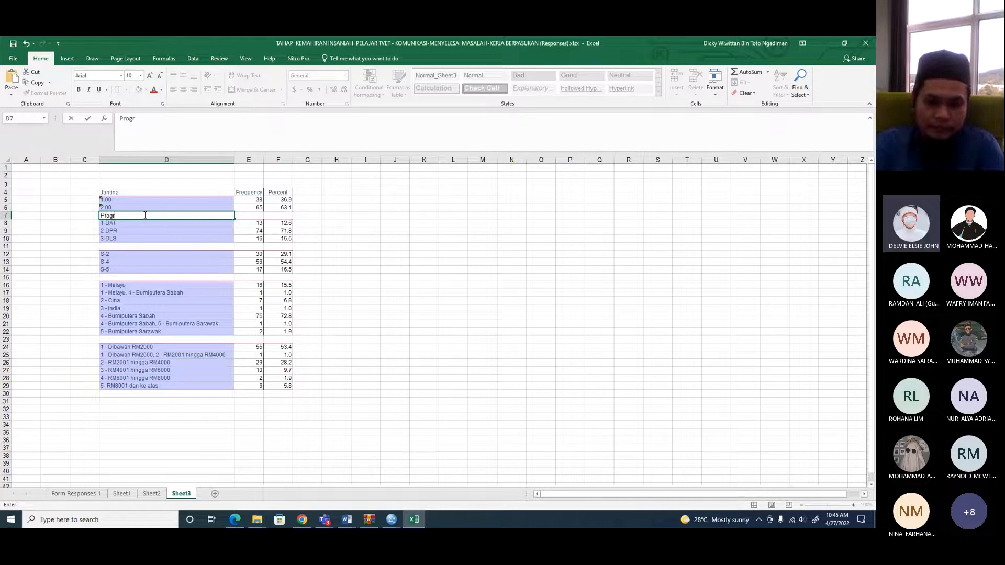
left_click(130, 248)
type("Seme")
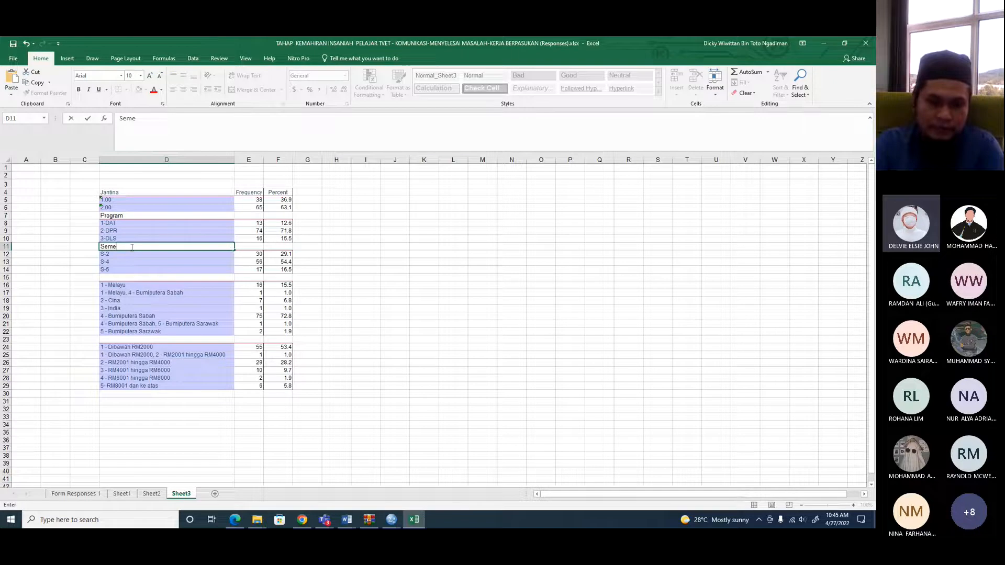
type("ster")
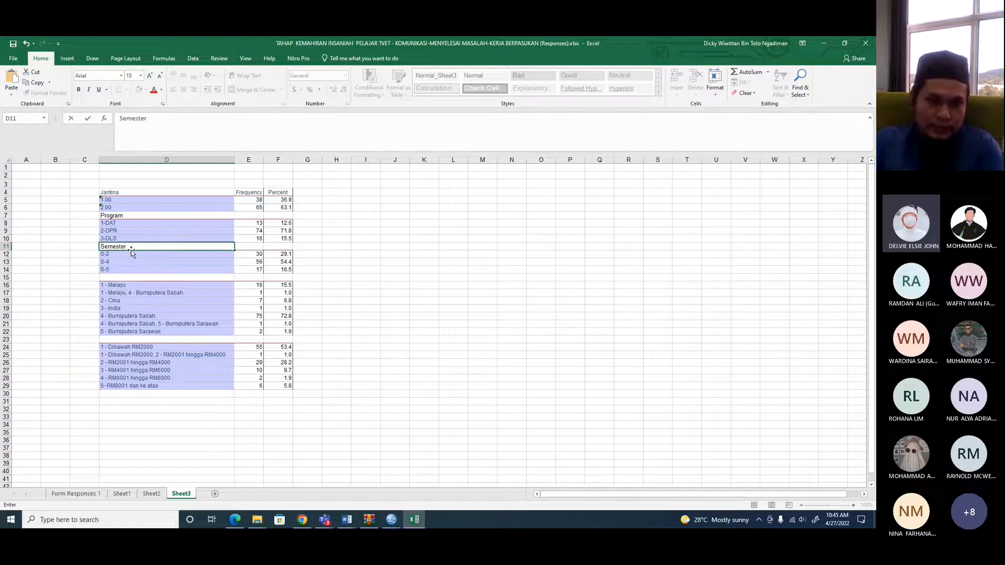
- Enter the group titles Etnik in D15 and Pendapatan Ibu Bapa in D23 above their categories
left_click(136, 279)
type("Etnik")
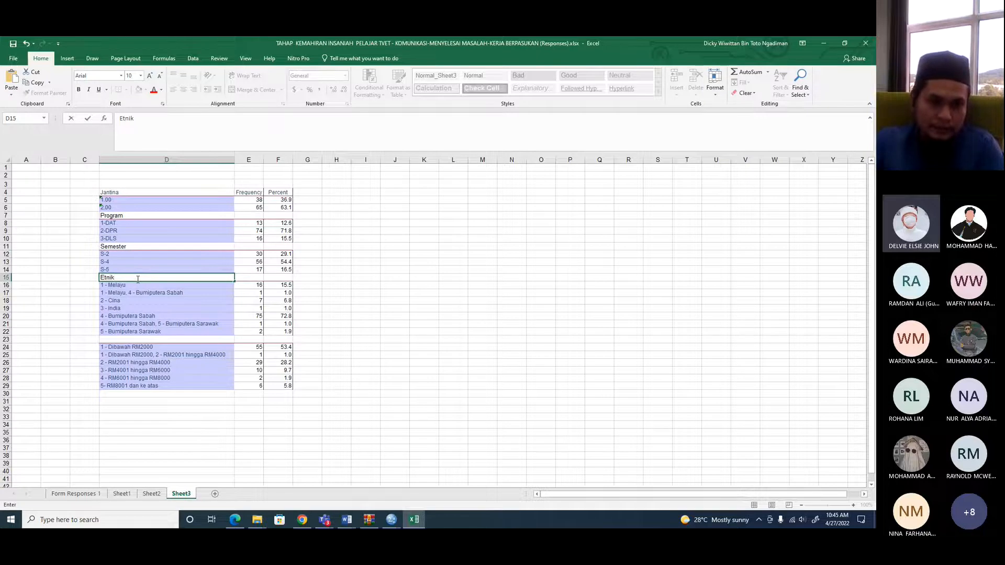
left_click(130, 341)
type("Pendapatan")
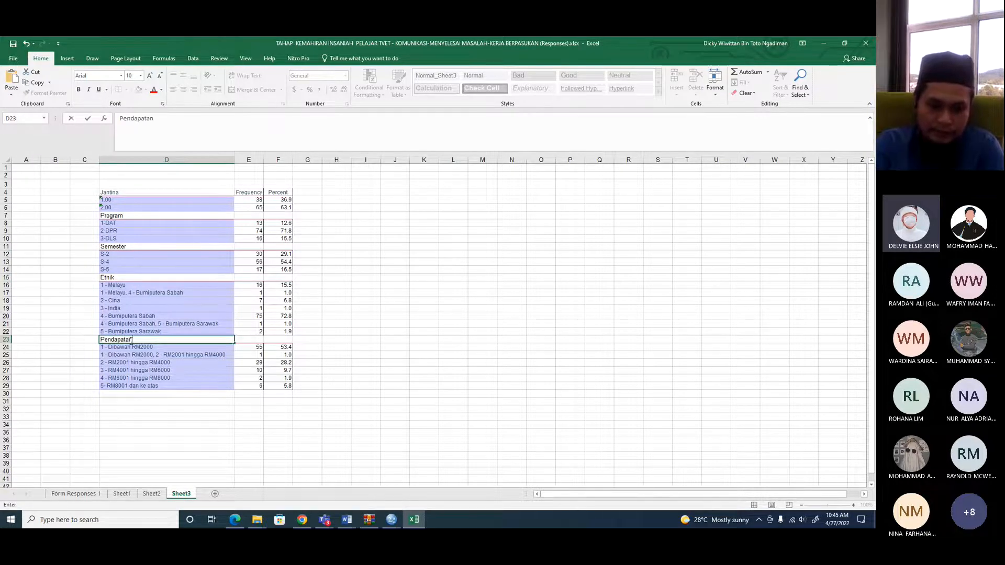
type(" Ibu Bapa")
left_click(398, 323)
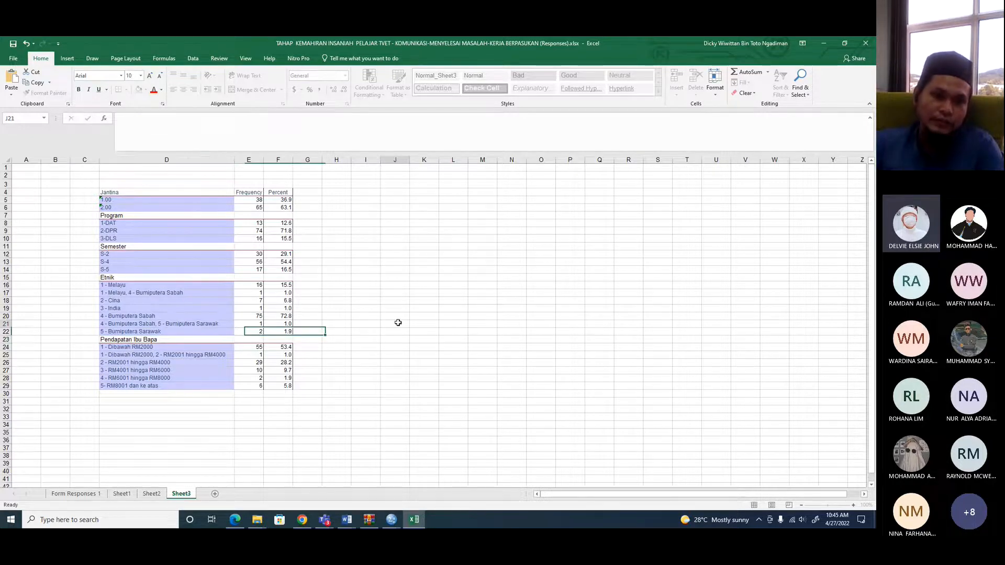
- Centre the contents of the Frequency and Percent columns E and F horizontally
left_click_drag(178, 193, 276, 385)
left_click(394, 332)
left_click_drag(250, 160, 269, 159)
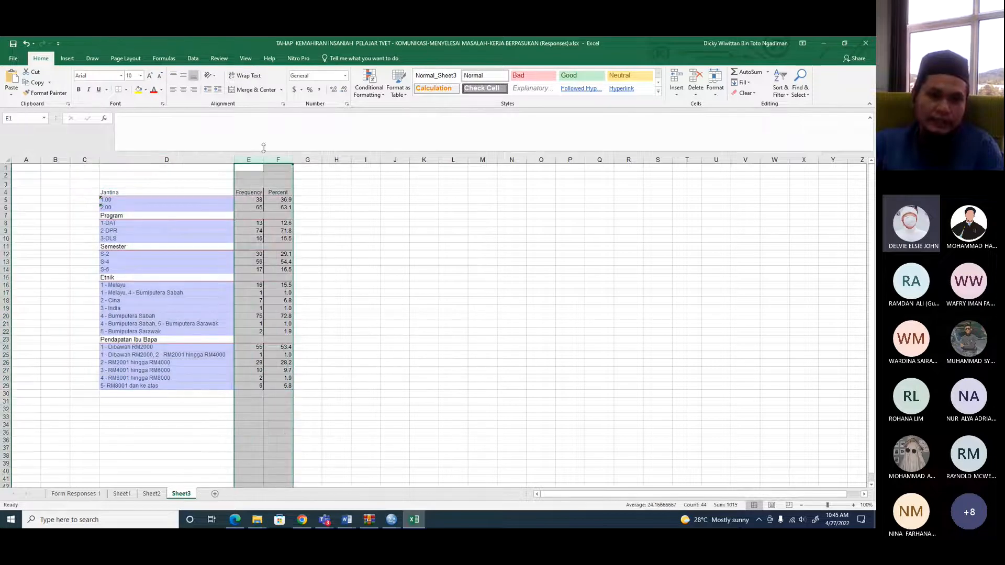
left_click(183, 89)
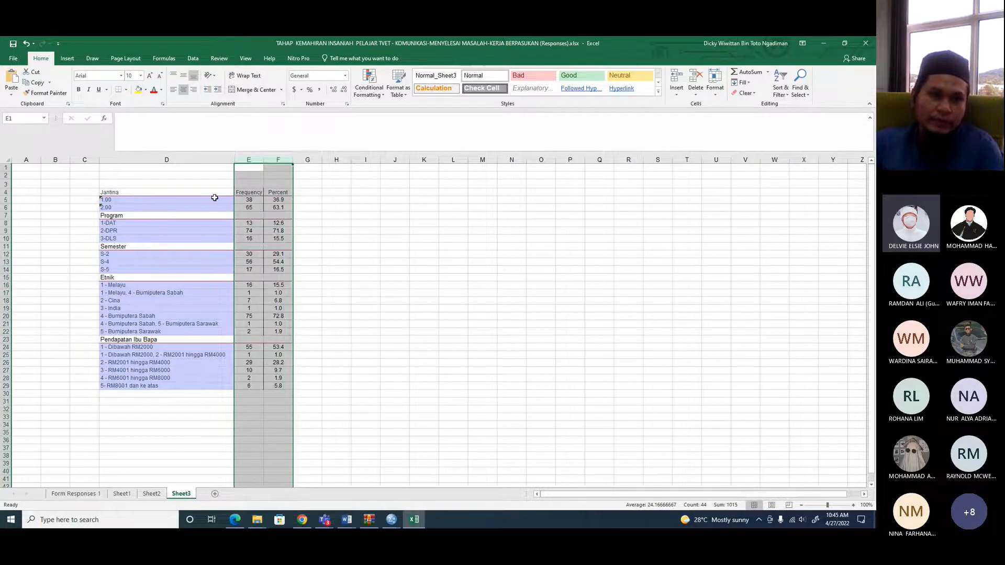
- Fill columns D to F with white and remove all their cell borders
left_click(158, 160)
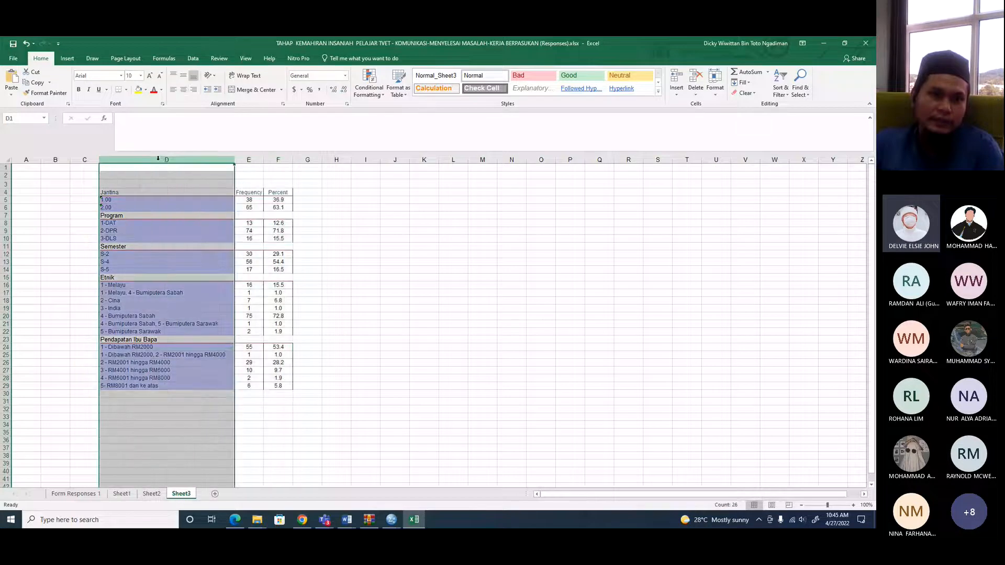
left_click_drag(158, 160, 277, 160)
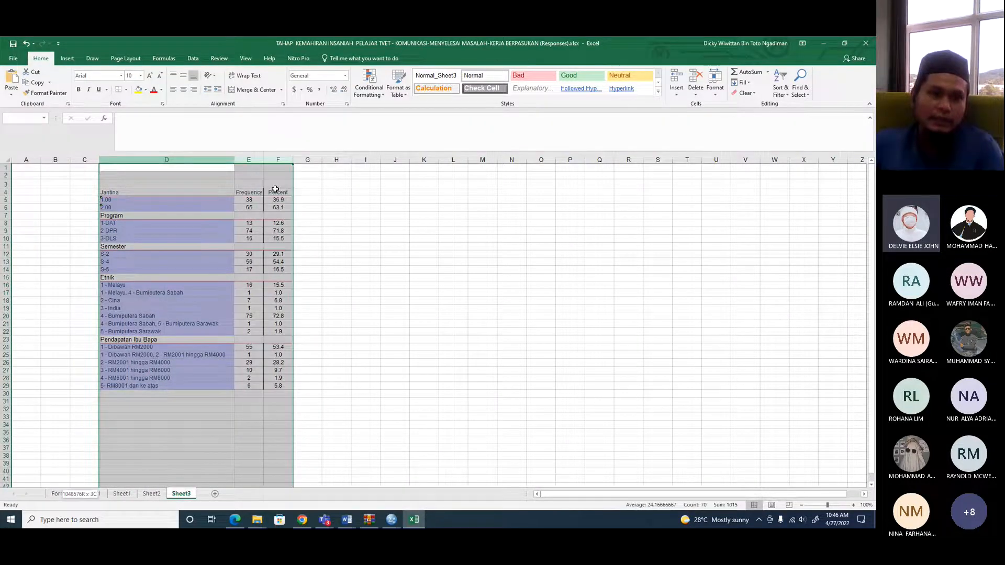
left_click(145, 89)
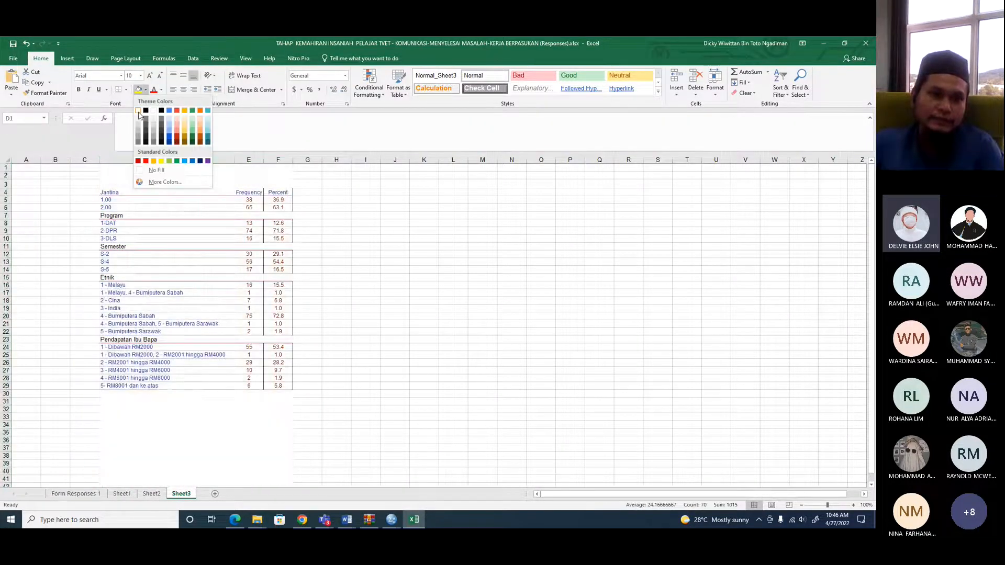
left_click(145, 125)
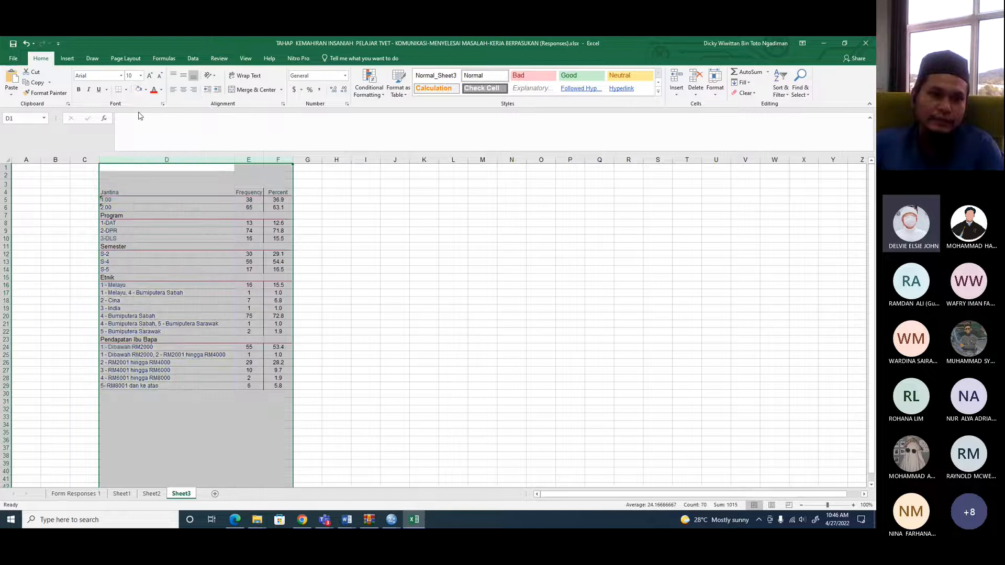
left_click(126, 90)
left_click(126, 157)
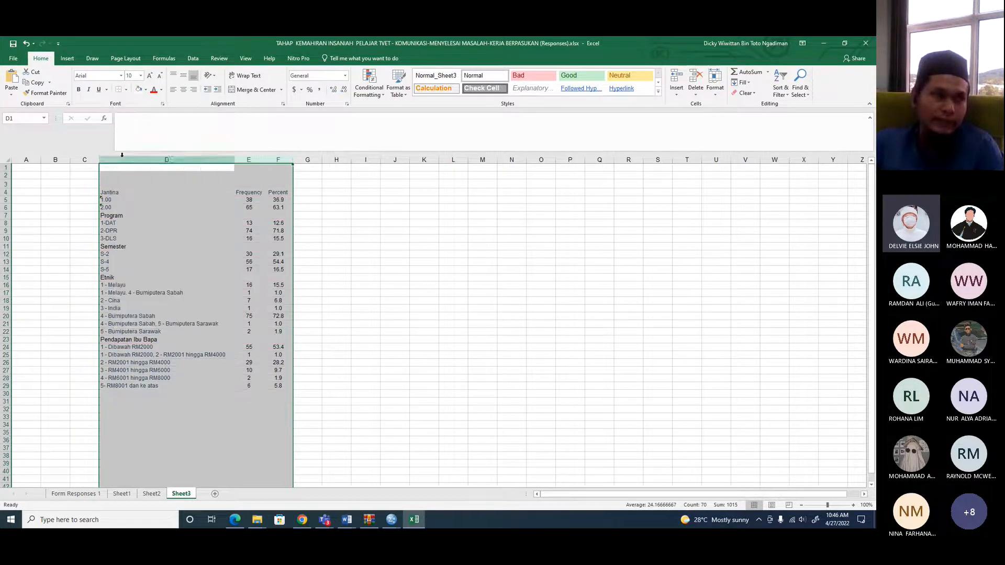
left_click(417, 289)
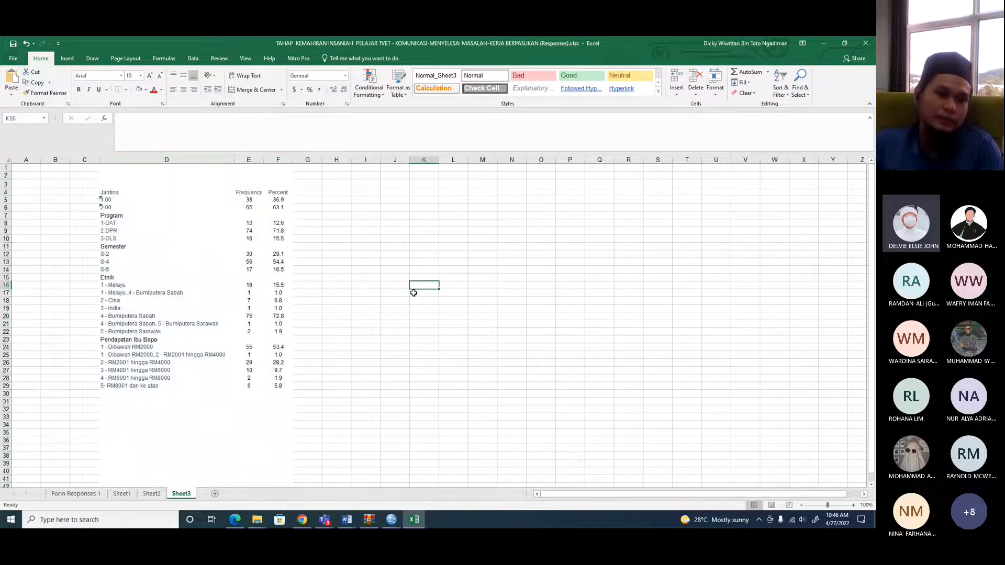
- Insert a blank row above each of the Program and Semester titles to separate the groups
left_click(6, 215)
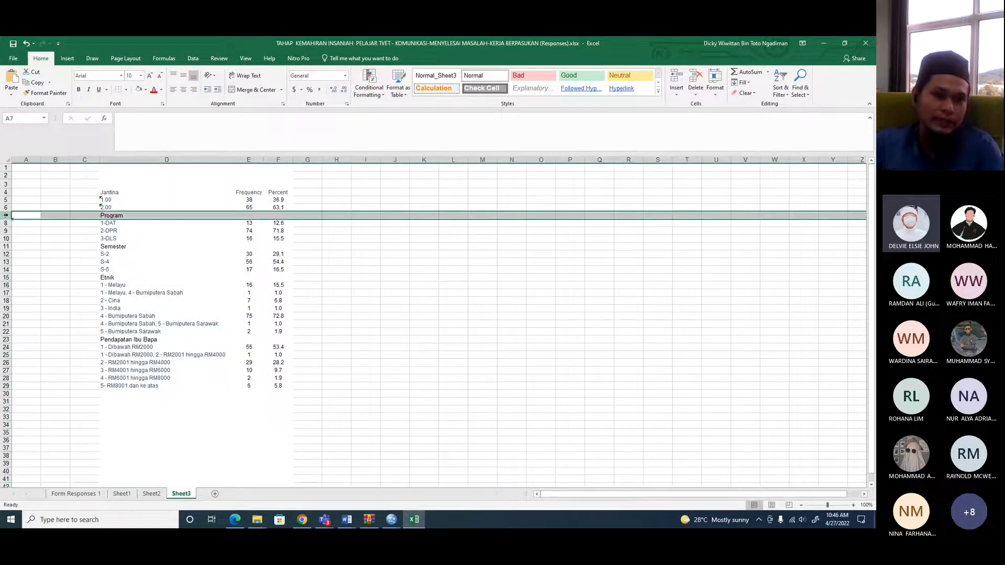
right_click(6, 215)
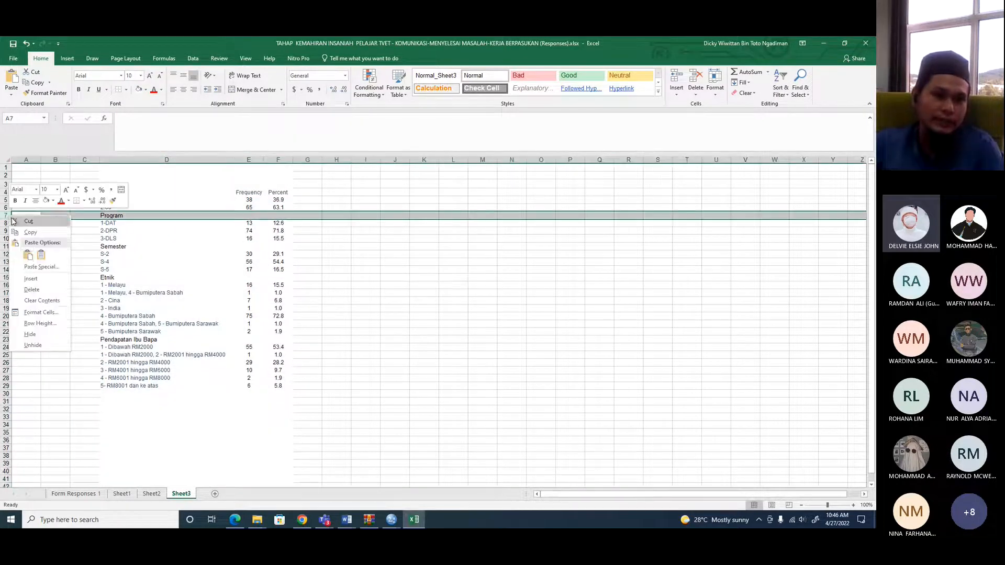
left_click(31, 279)
right_click(6, 254)
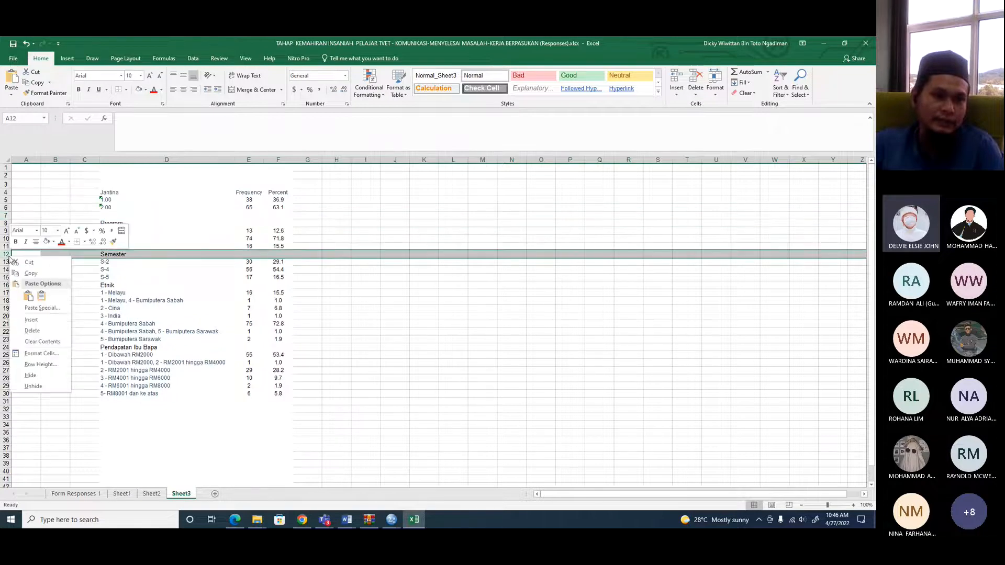
left_click(51, 323)
- Insert a blank row above each of the Etnik and Pendapatan Ibu Bapa titles
left_click(5, 293)
right_click(4, 293)
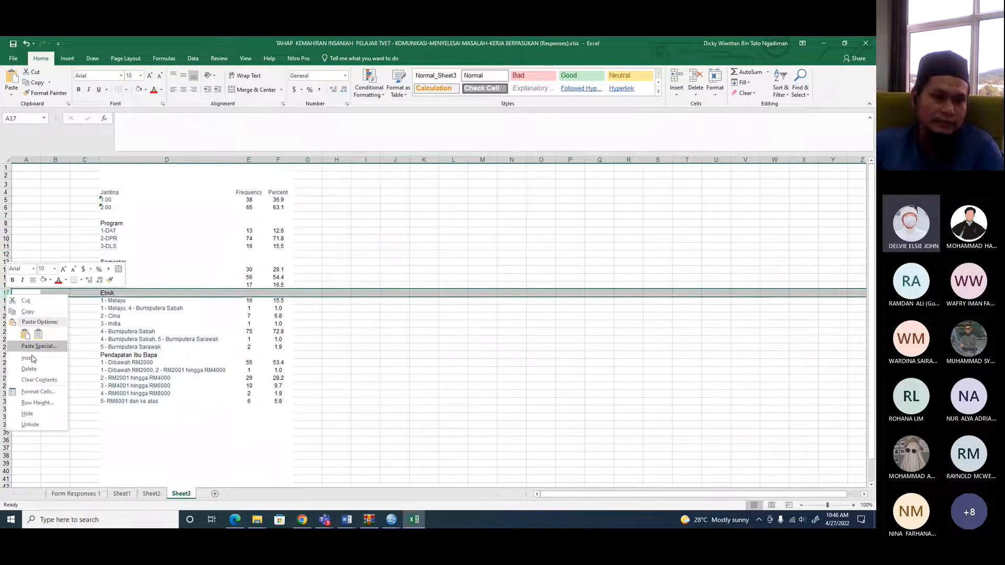
left_click(32, 359)
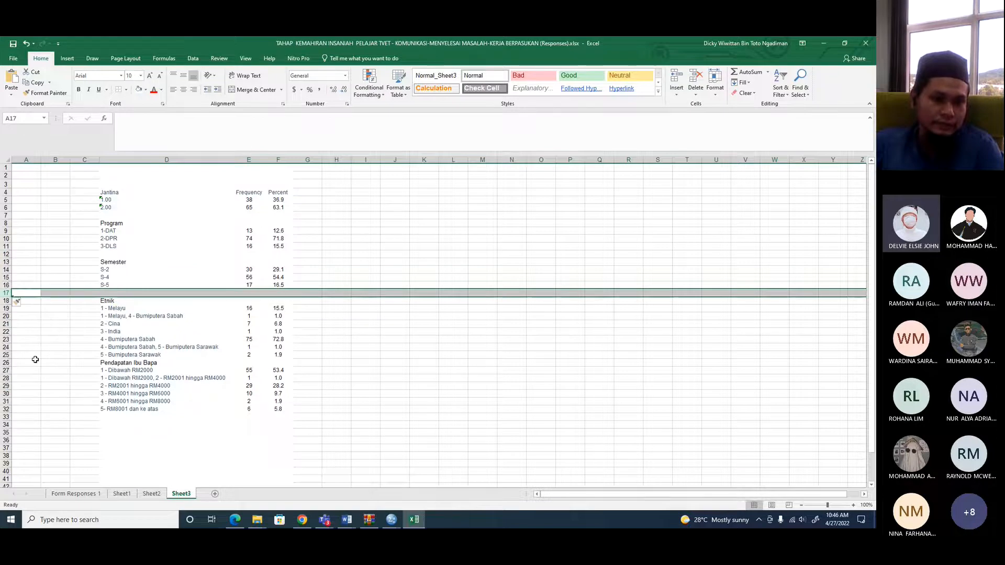
left_click(6, 363)
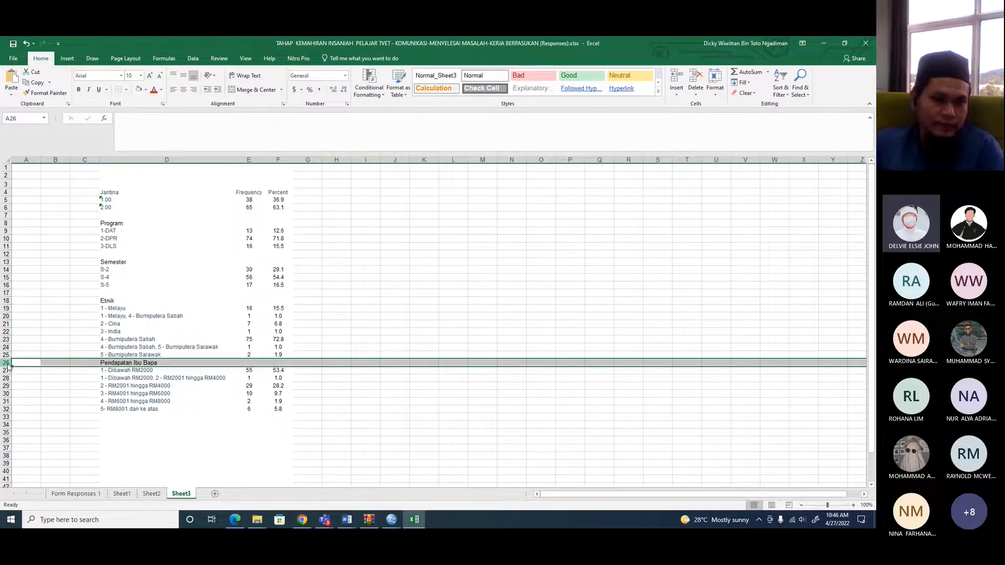
right_click(5, 363)
left_click(29, 425)
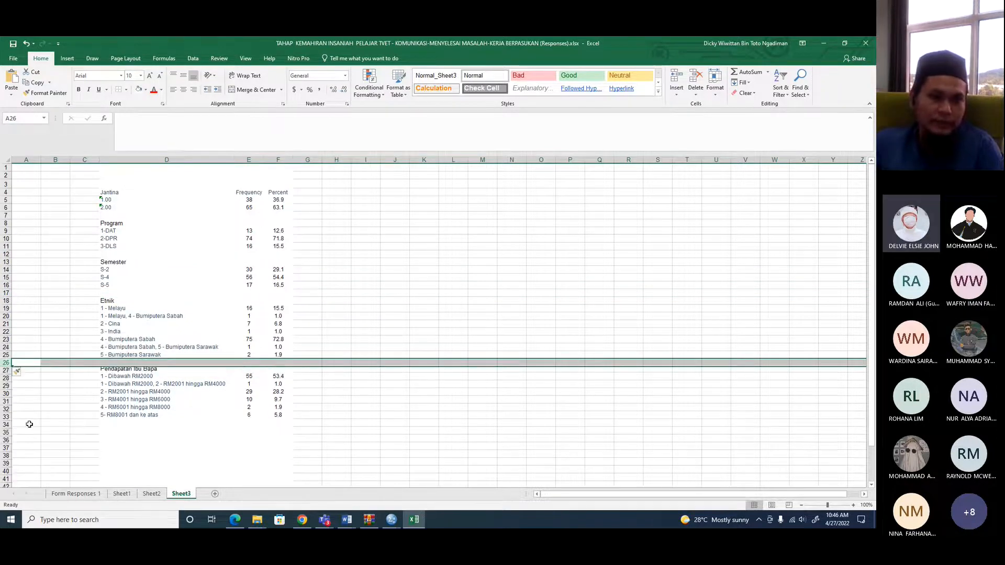
left_click(366, 253)
- Add a bottom border and a top border around the whole table range D4:F33
left_click_drag(136, 192, 271, 230)
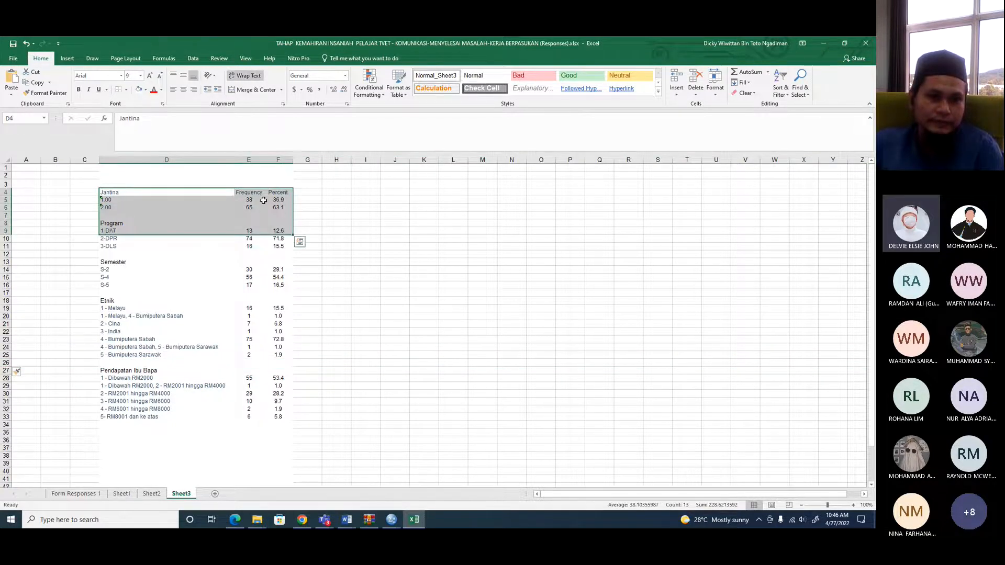
left_click(252, 193)
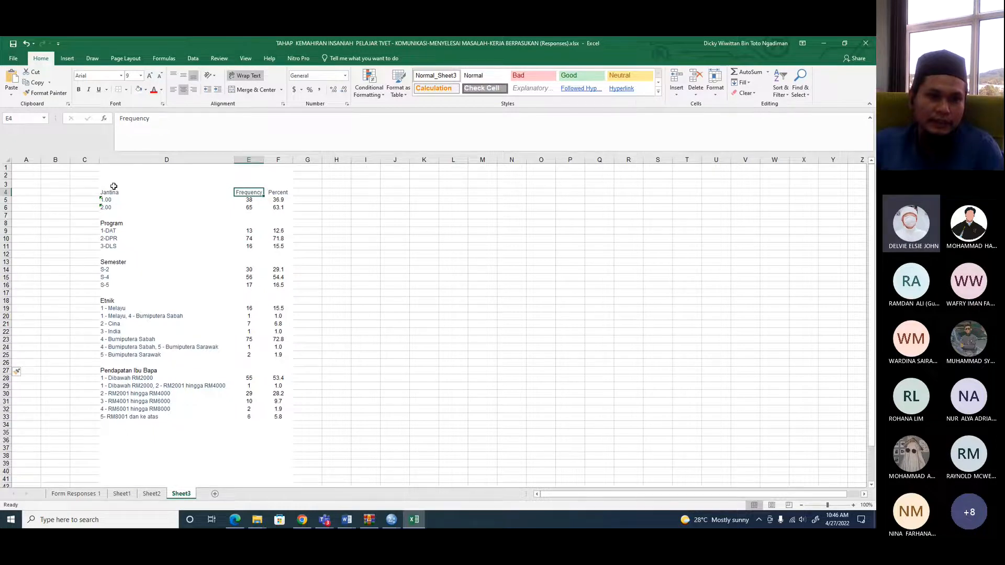
left_click_drag(107, 193, 272, 417)
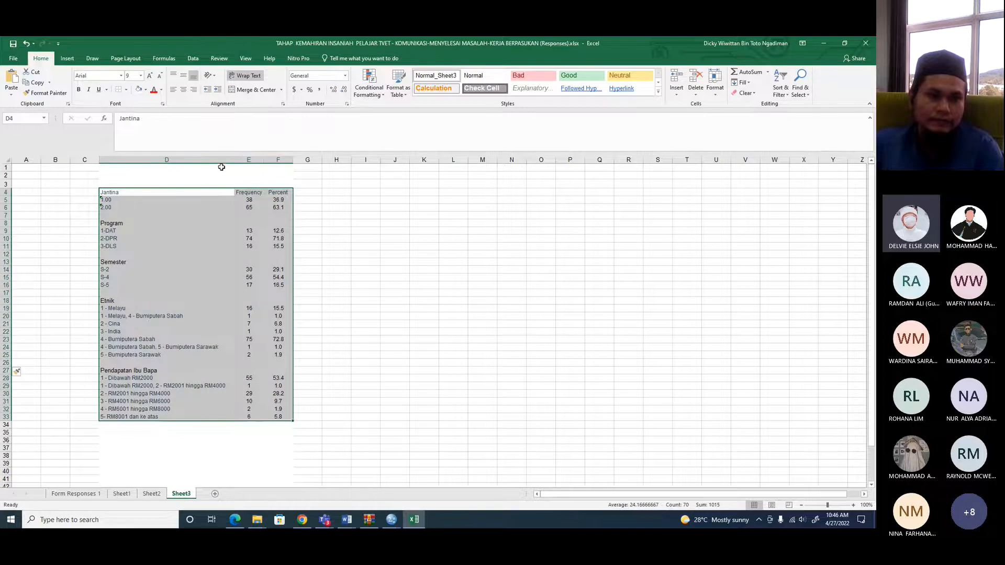
left_click(125, 90)
left_click(127, 106)
left_click(126, 90)
left_click(125, 123)
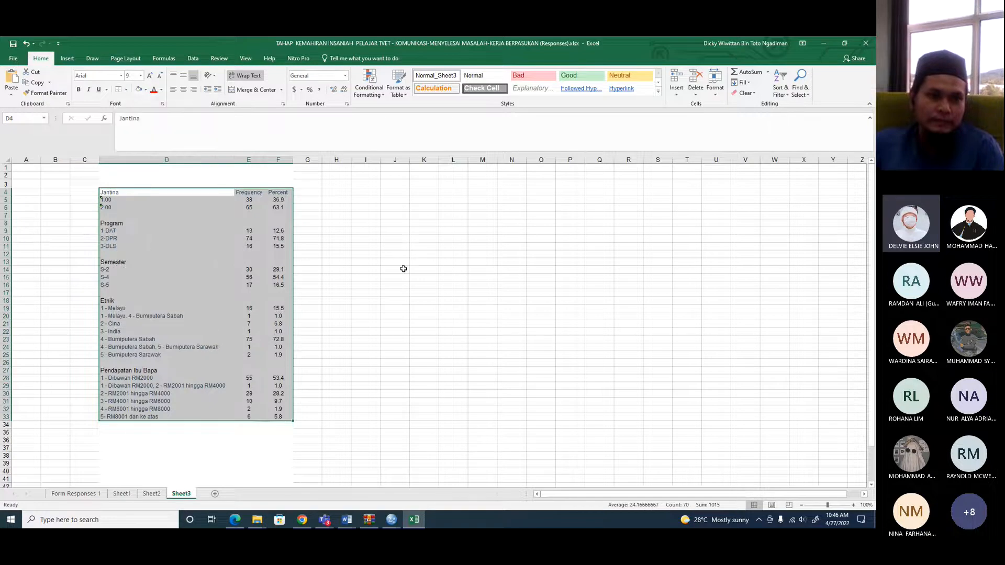
left_click(398, 268)
- Enter the header Item in cell D3 and clear the old Frequency and Percent headings from E4:F4
left_click(215, 182)
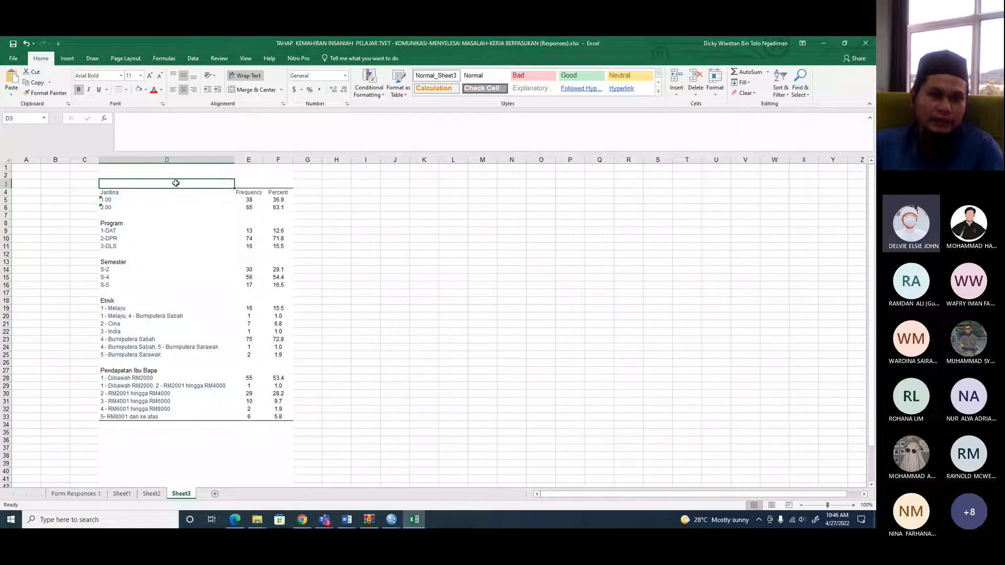
type("Item")
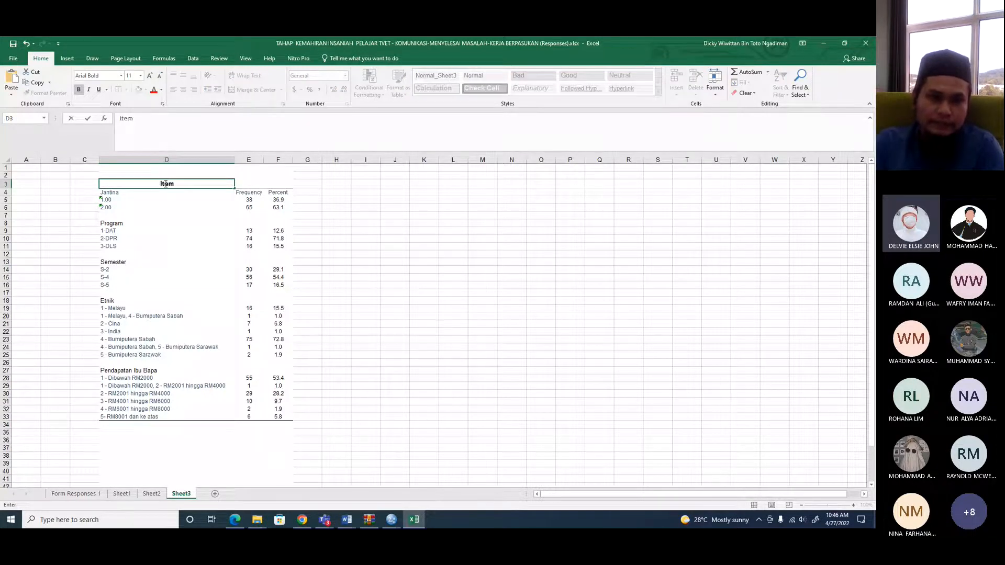
key("Tab")
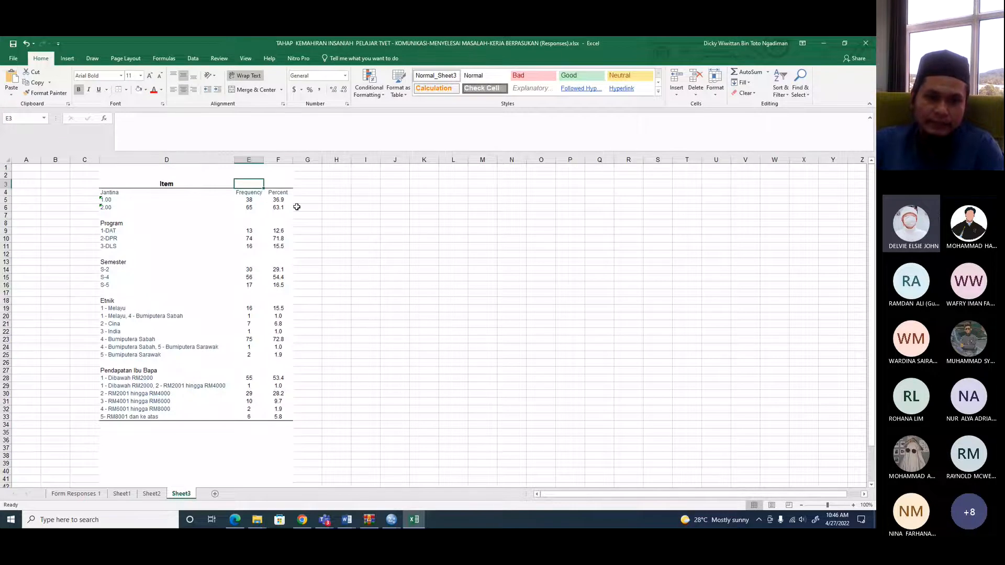
left_click_drag(252, 191, 276, 191)
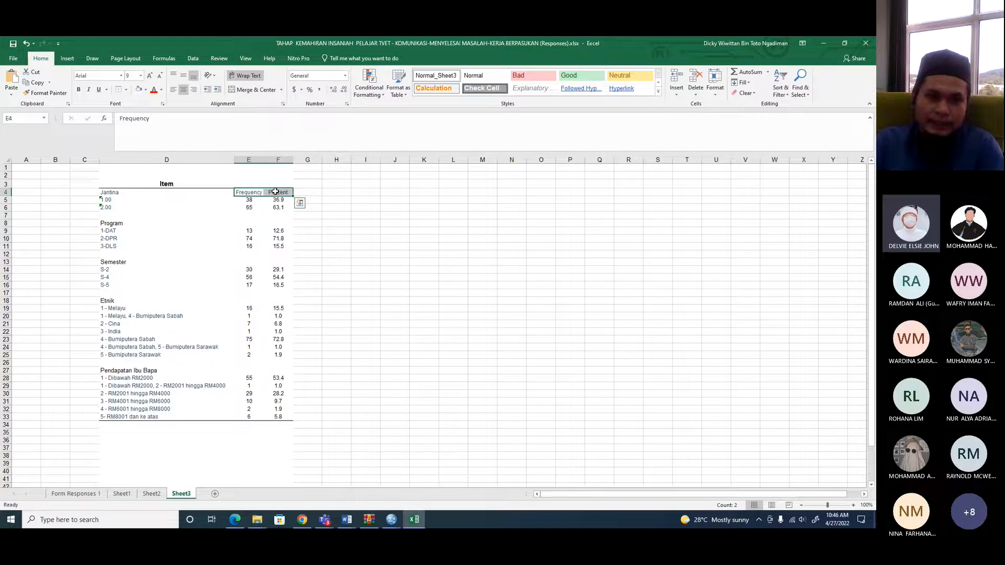
key("Delete")
- Enter the column headers Peratus in F3 and keketrapan in E3
left_click(280, 183)
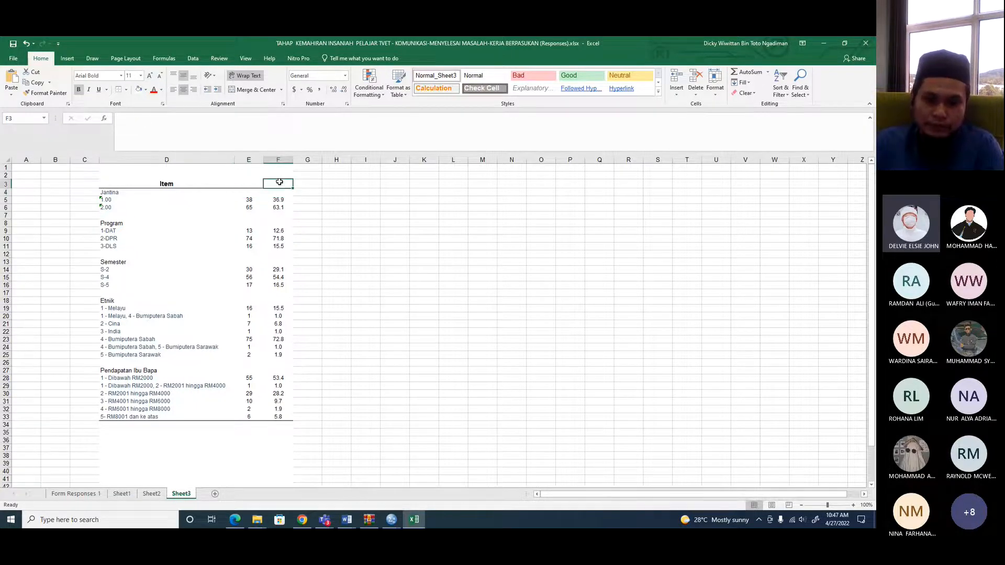
type("Peratus")
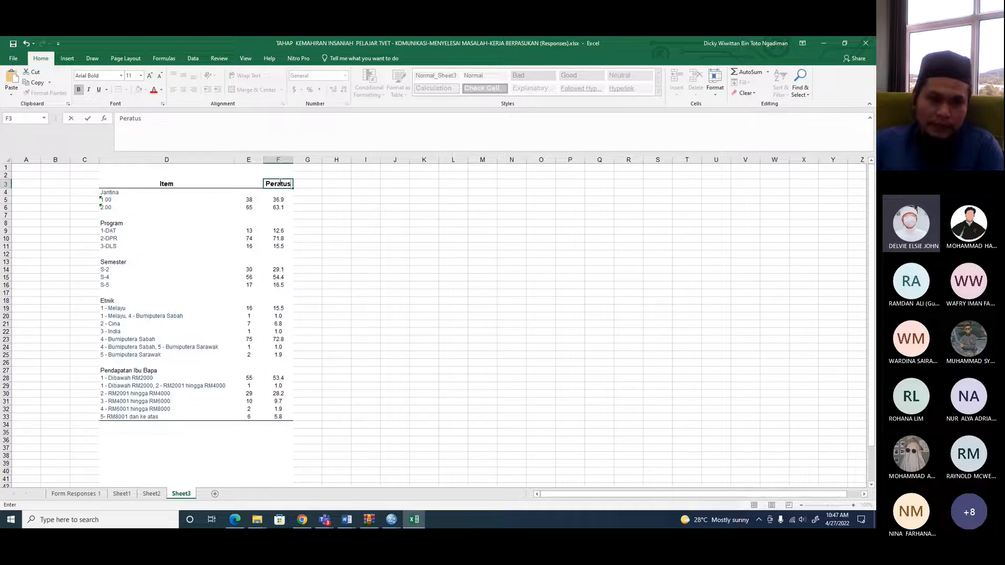
left_click(249, 191)
left_click(250, 183)
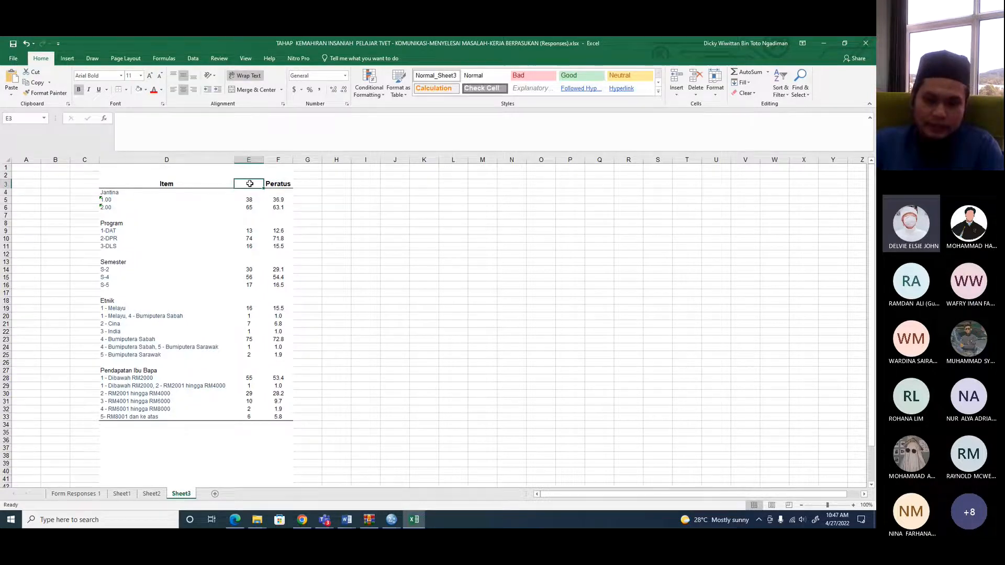
type("keketrapan")
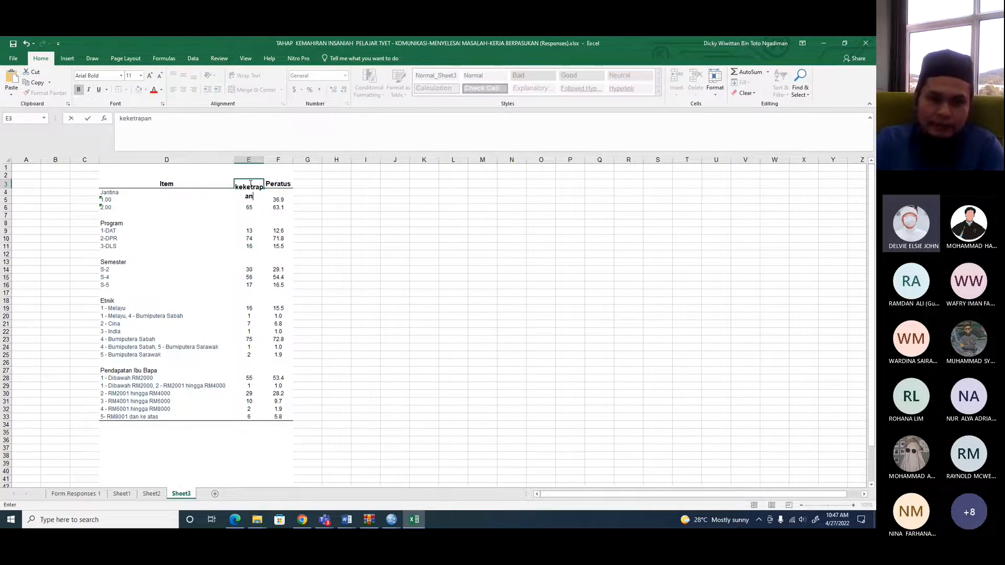
left_click(394, 216)
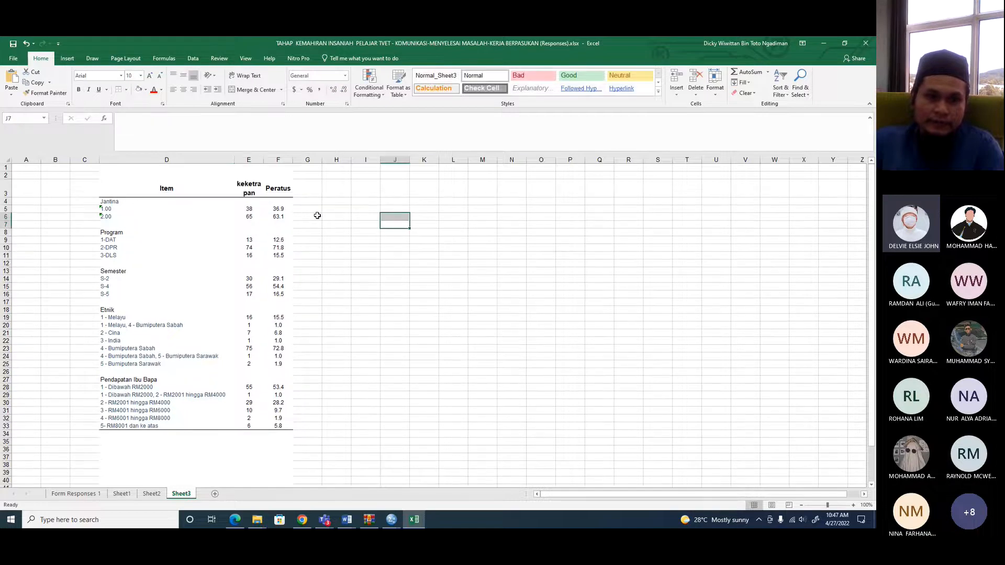
- Reduce the font size of the headers in E3:F3 to 10
left_click(248, 159)
left_click(256, 183)
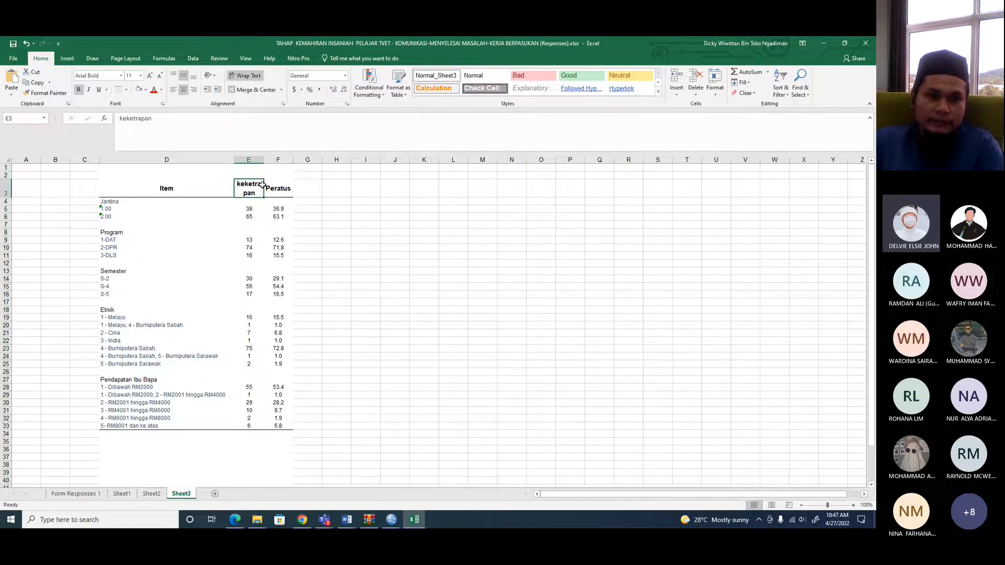
left_click_drag(262, 184, 278, 188)
left_click(160, 77)
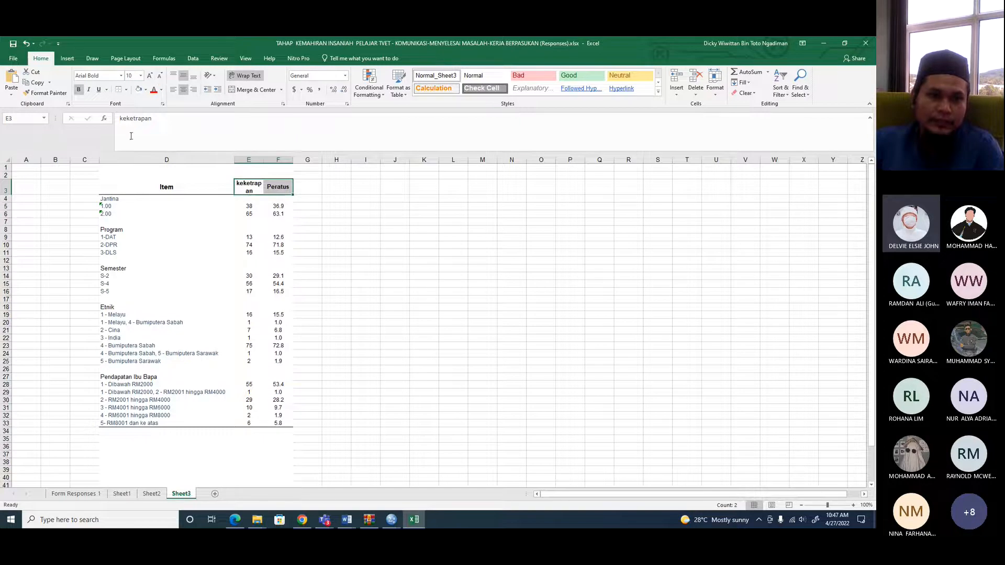
- Add a top border to the header row D3:F3 and widen column E so its header fits on one line
left_click_drag(113, 187, 278, 188)
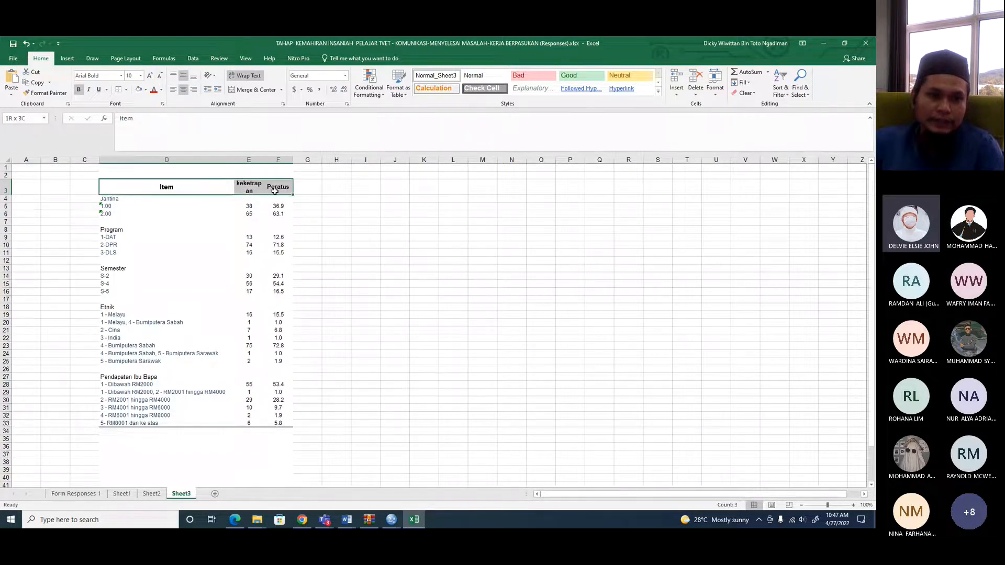
left_click(119, 90)
left_click(339, 244)
left_click_drag(263, 160, 282, 159)
double_click(283, 160)
- Change the font of the whole table range D3:F33 to Times New Roman
left_click_drag(108, 182, 286, 423)
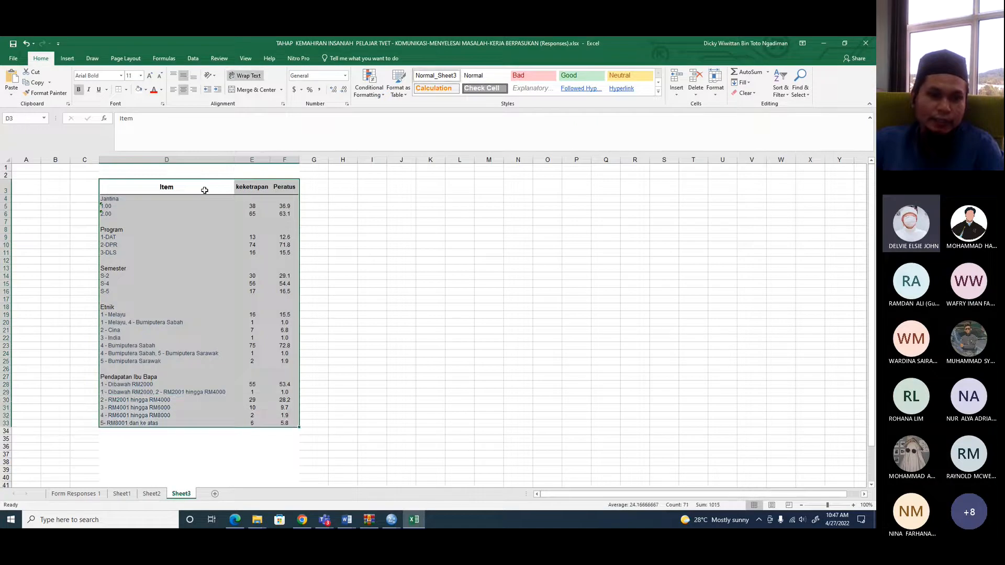
left_click(107, 75)
type("Times New Roma")
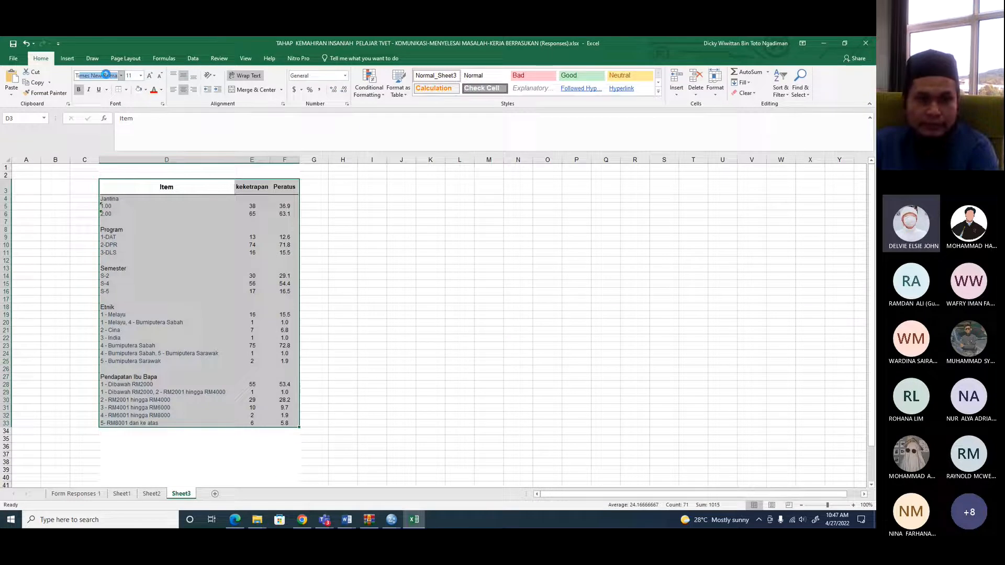
key("Tab")
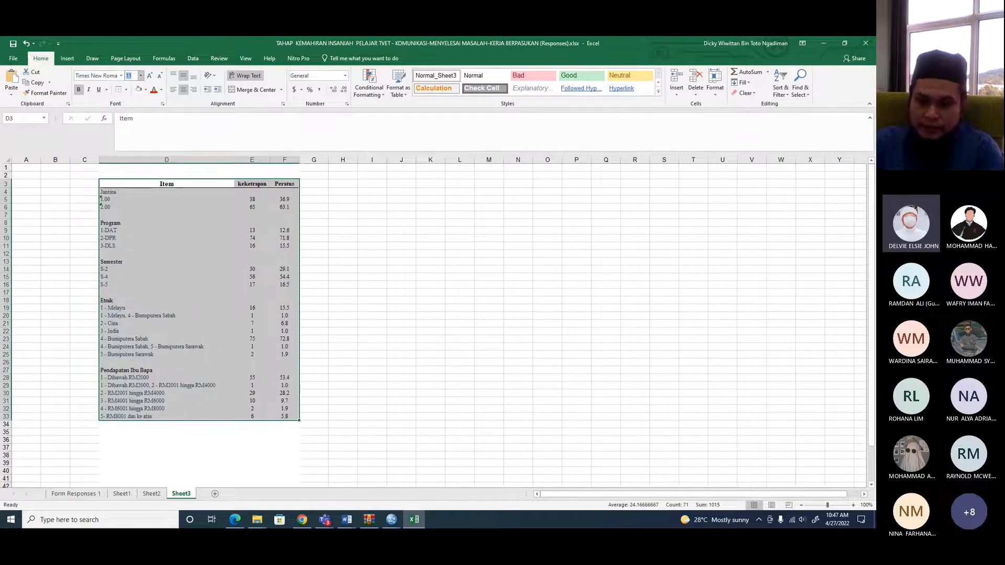
- Try font size 12 on the whole table, and reduce it to 10
type("12")
key("Return")
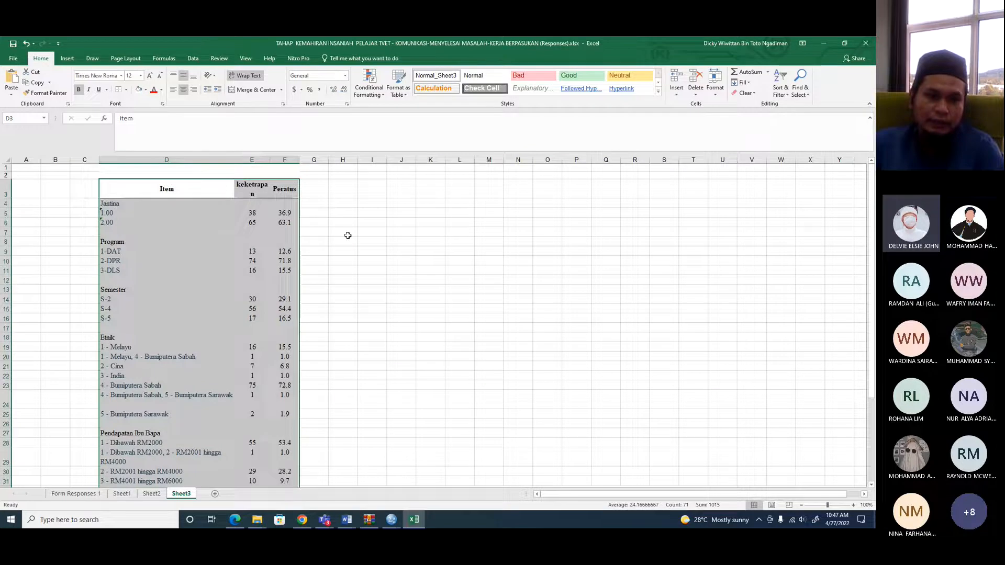
left_click(160, 76)
left_click(161, 76)
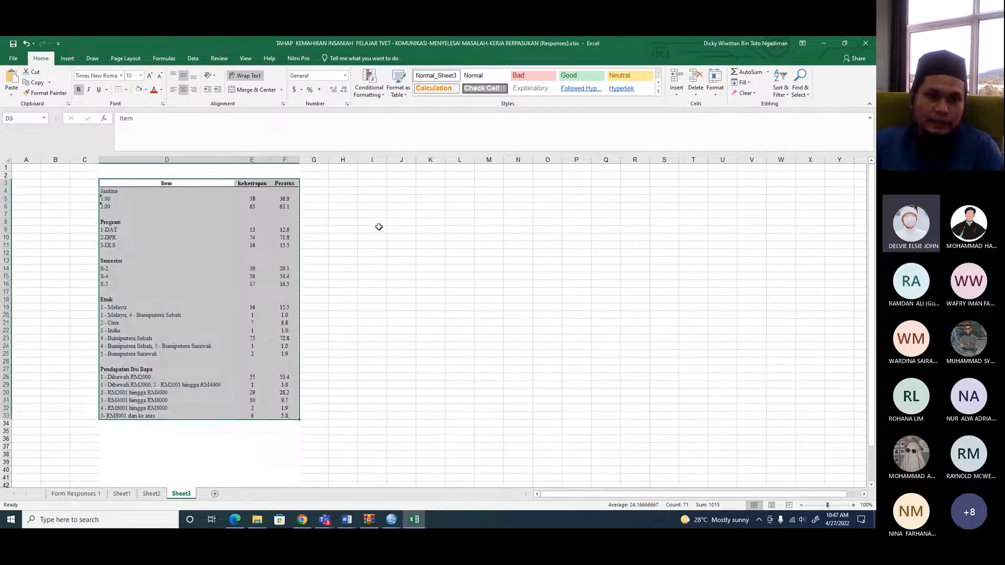
left_click(401, 245)
- Copy the finished table D3:F33 and switch to the Document1 report in Word
left_click_drag(109, 185, 288, 417)
right_click(206, 234)
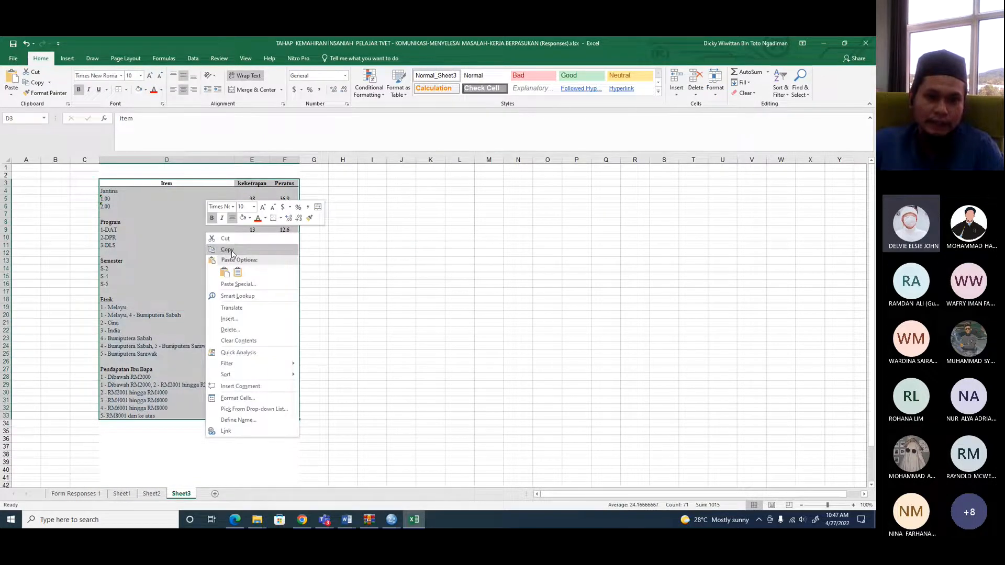
left_click(232, 250)
mouse_move(349, 521)
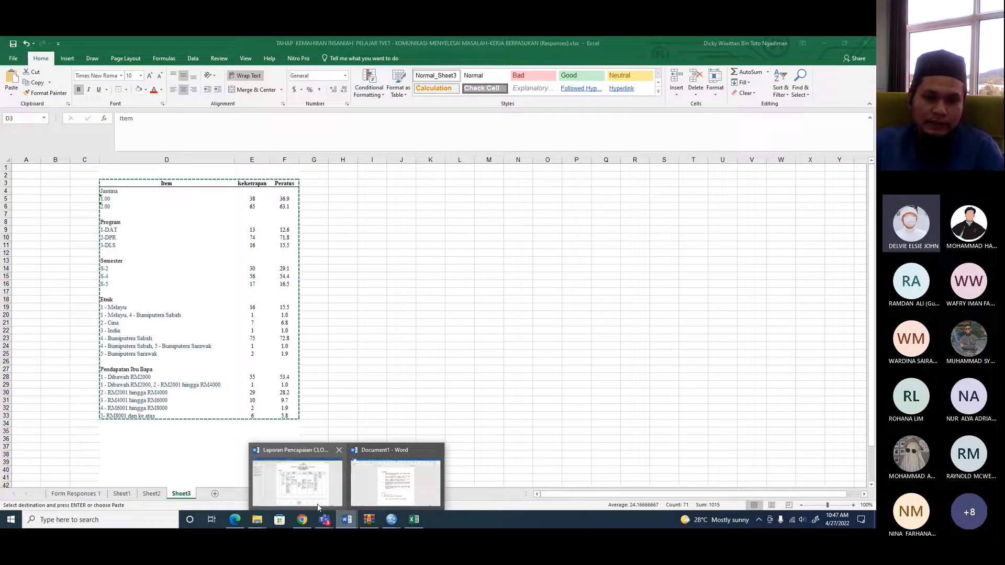
left_click(414, 458)
- Make room below the LATAR BELAKANG PELAJAR heading and paste the copied background table there
scroll(414, 457, "down", 1)
left_click(563, 419)
key("Return")
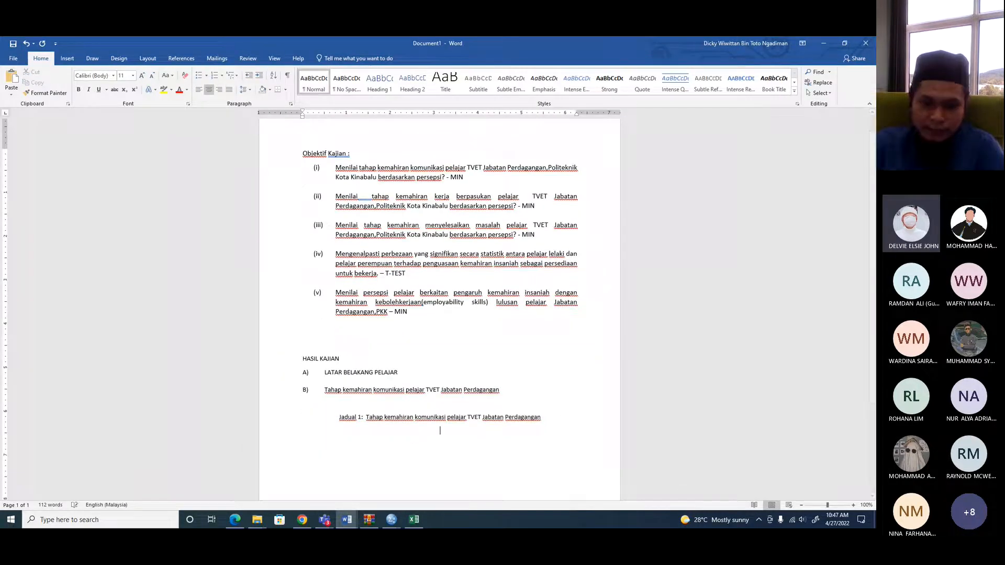
left_click(412, 371)
key("Return")
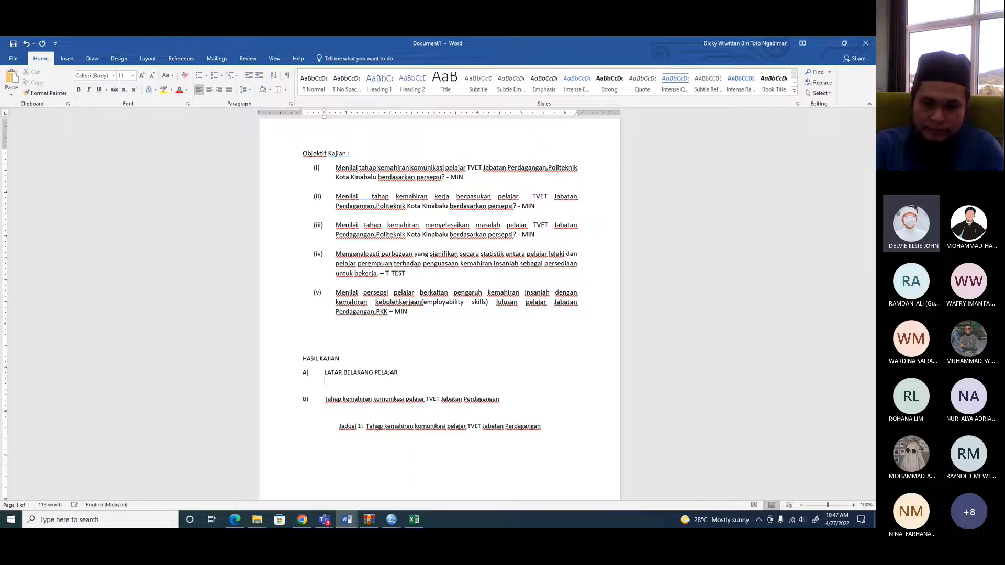
key("Return")
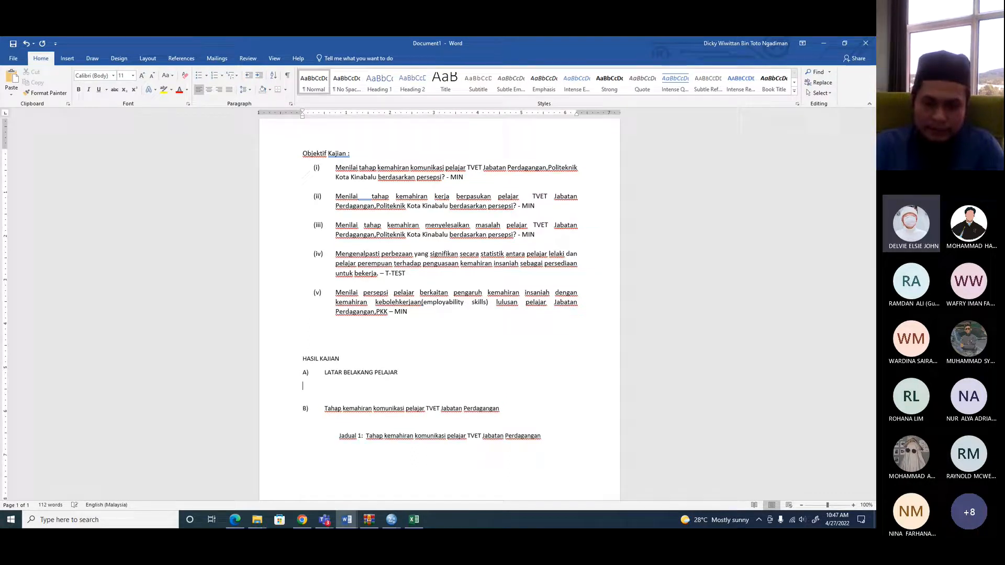
key("ctrl+v")
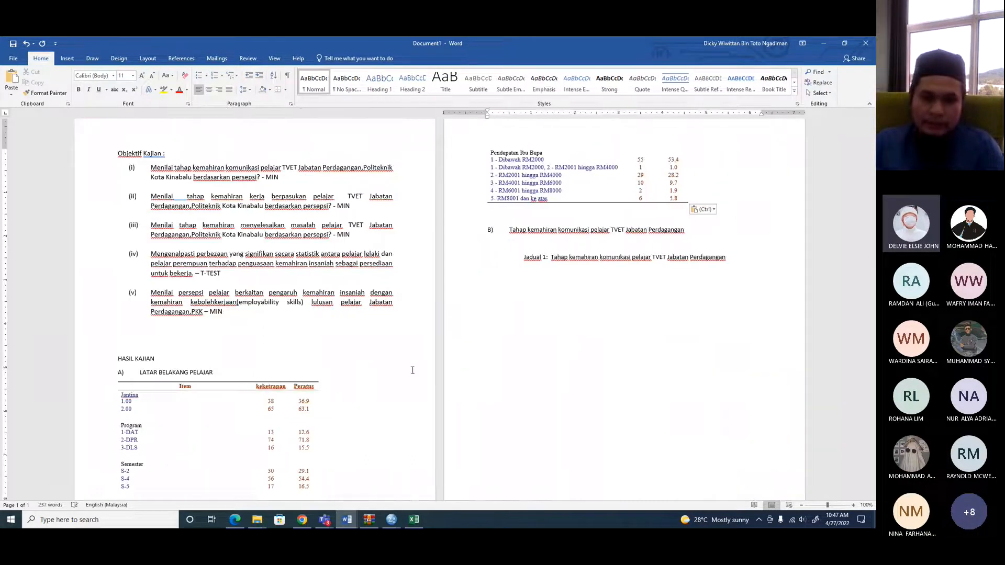
- Centre the pasted background table horizontally between the page margins
mouse_move(127, 399)
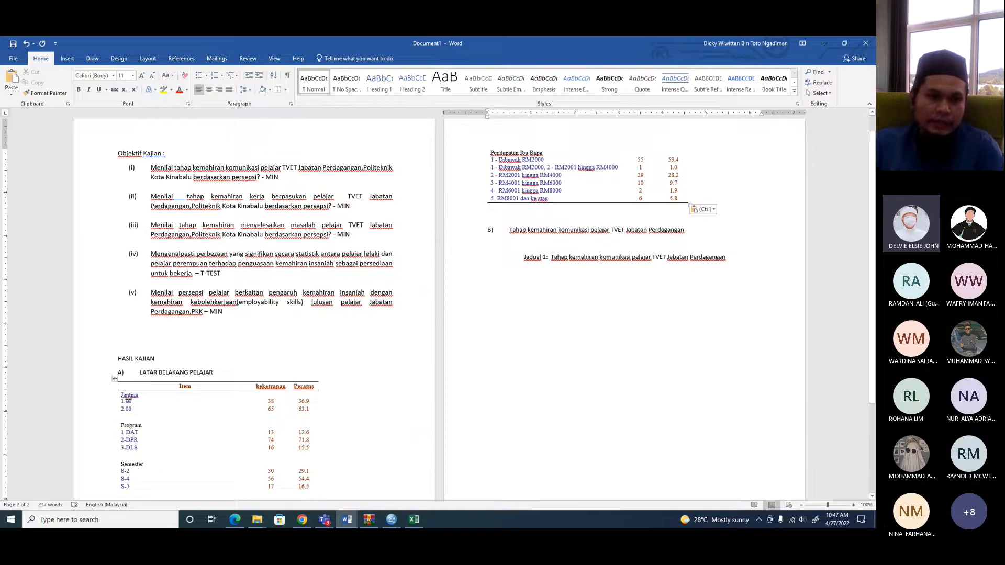
left_click(115, 380)
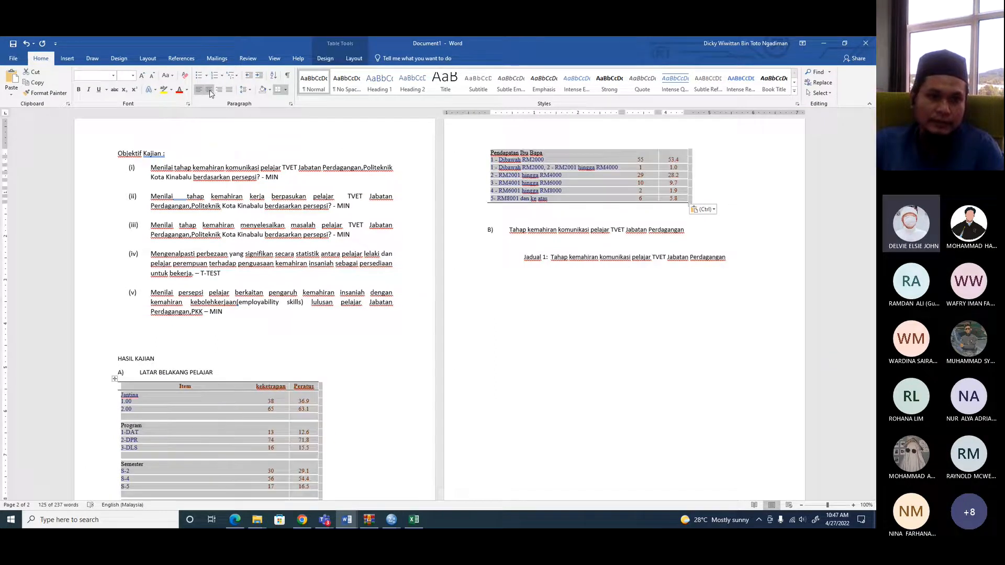
left_click_drag(116, 381, 151, 379)
- Add the centred caption "Jadual 1: Latar belakang responden" above the background table
left_click(223, 375)
key("Return")
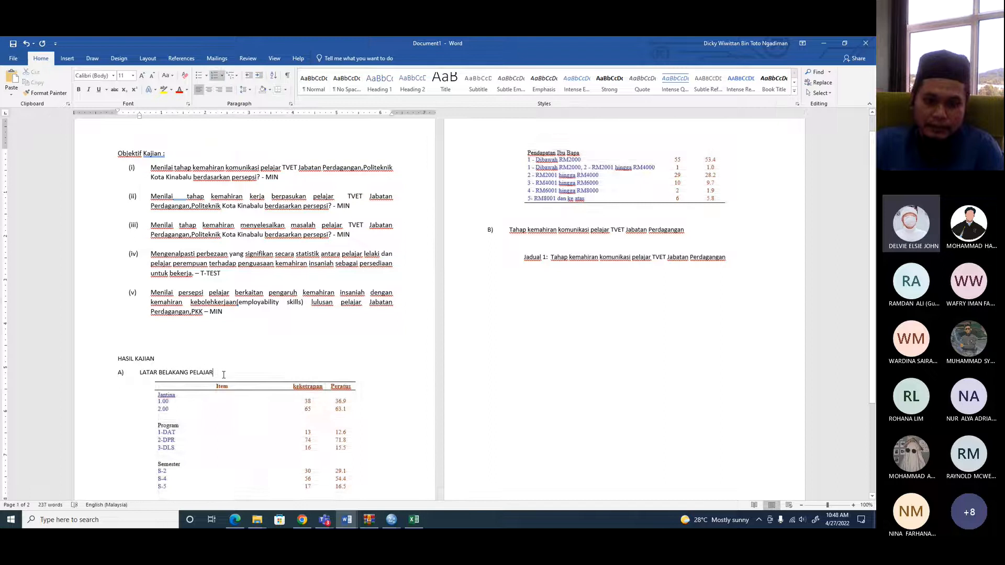
key("BackSpace")
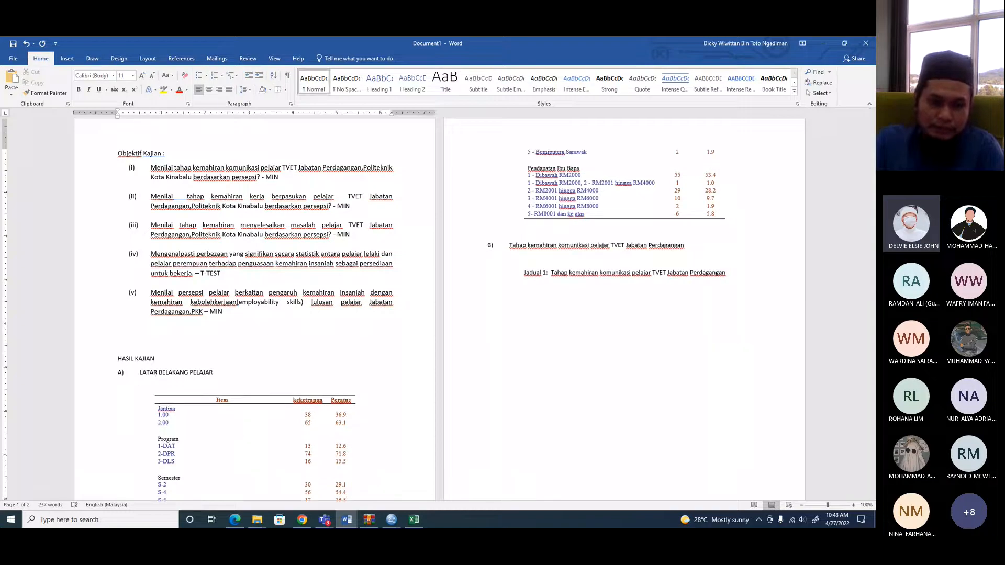
left_click(209, 89)
type("Jadual 1: Lata")
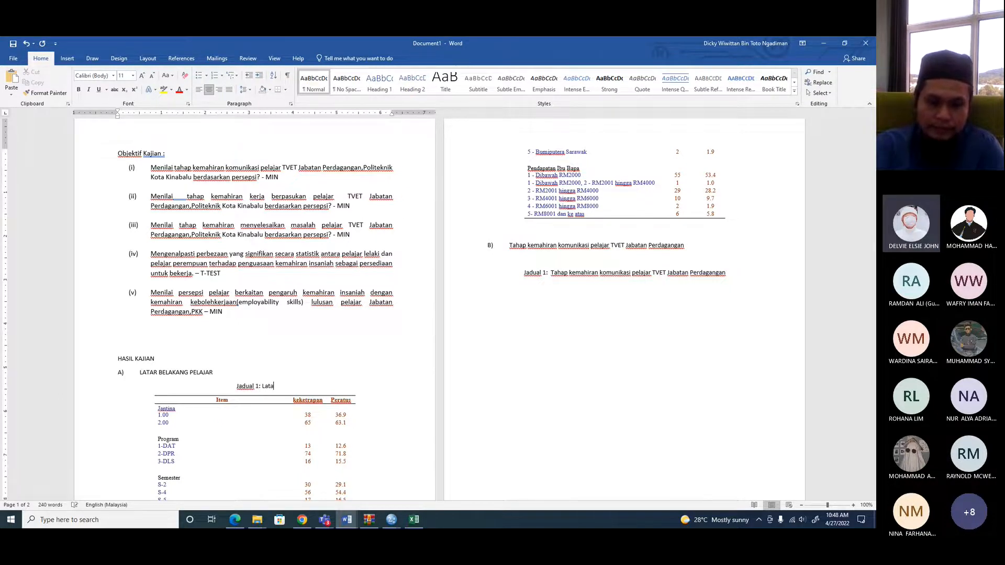
type("r be")
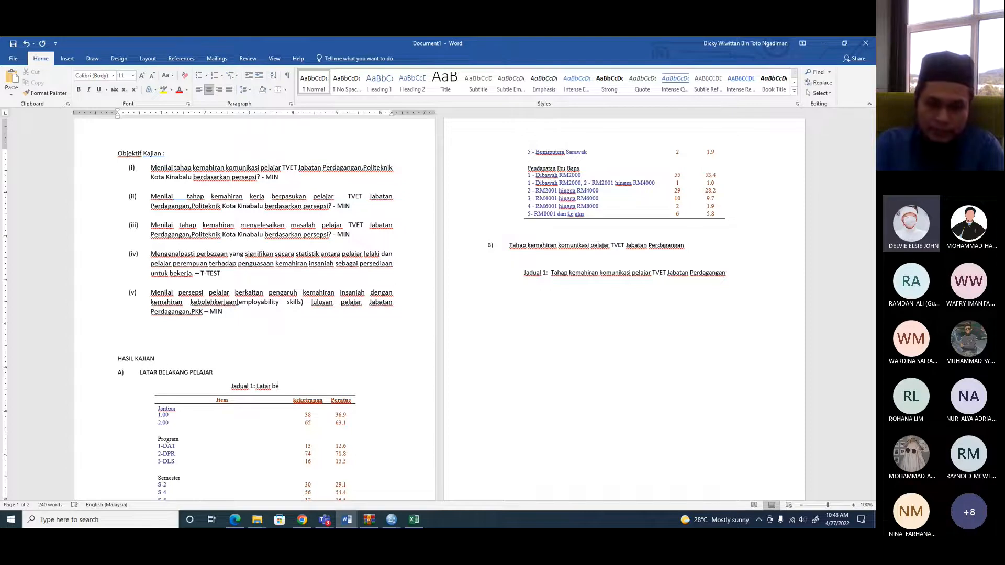
type("lakang responden")
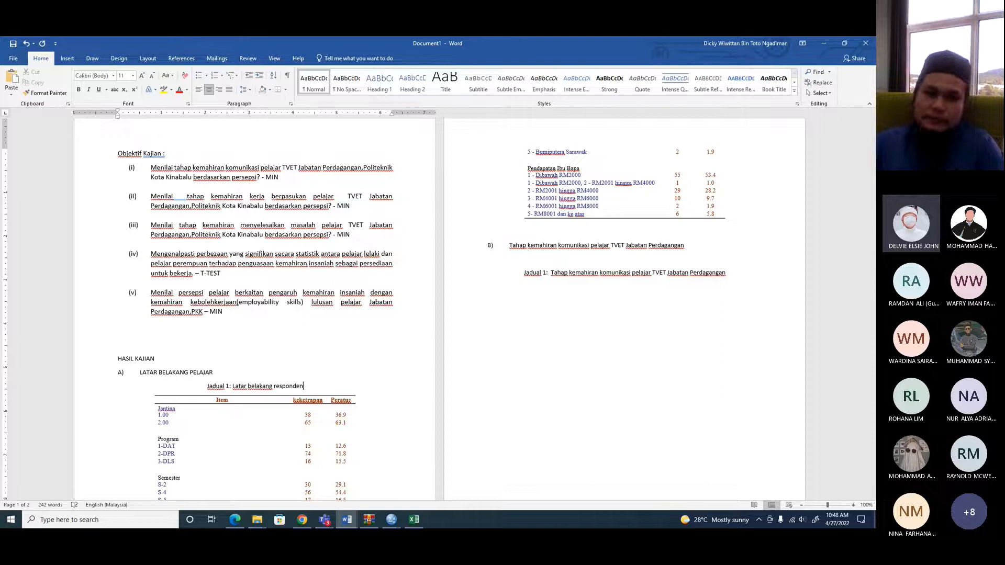
- Review the report's study objectives, the background table and the section B heading with its table caption
scroll(295, 446, "down", 3)
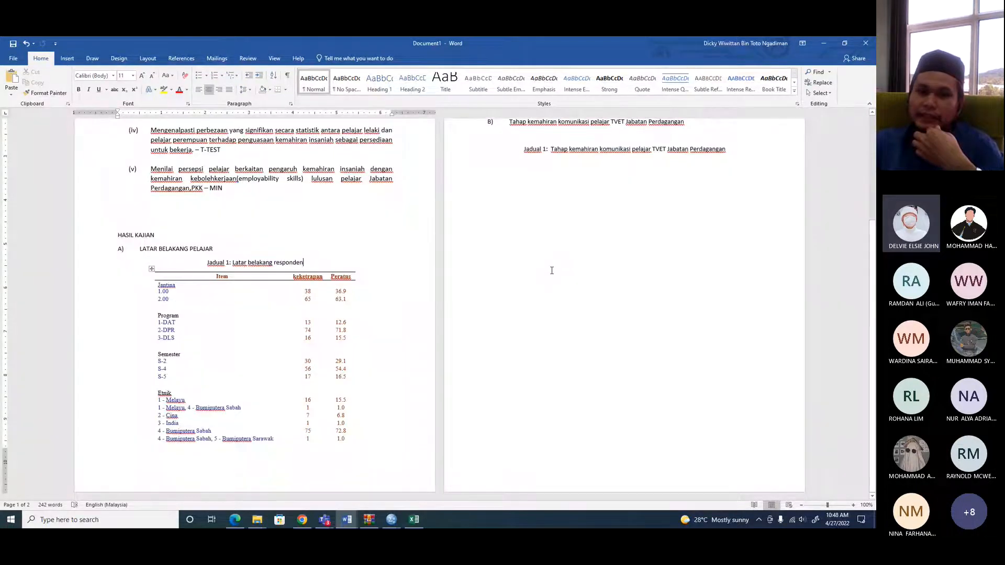
scroll(552, 270, "up", 4)
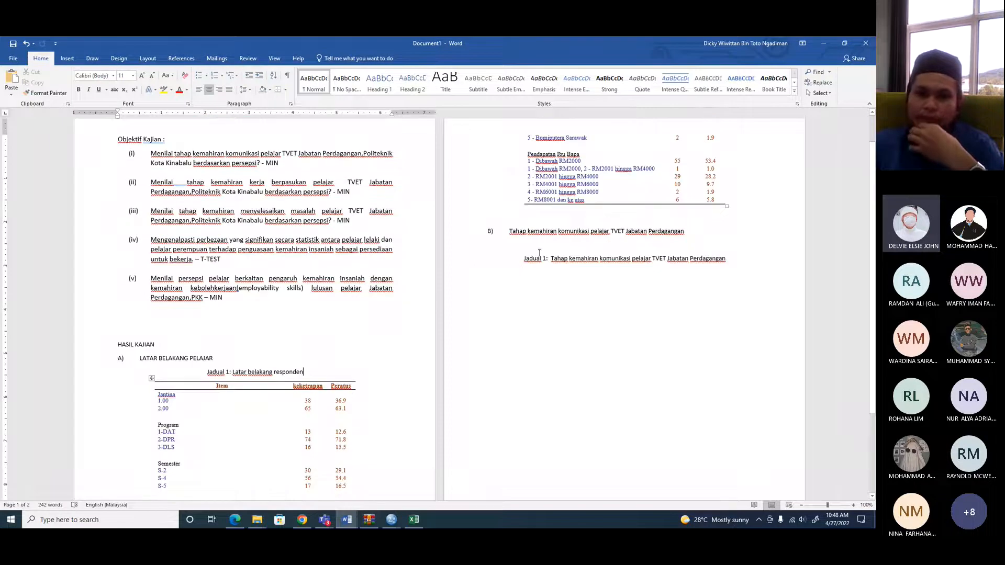
scroll(285, 415, "up", 1)
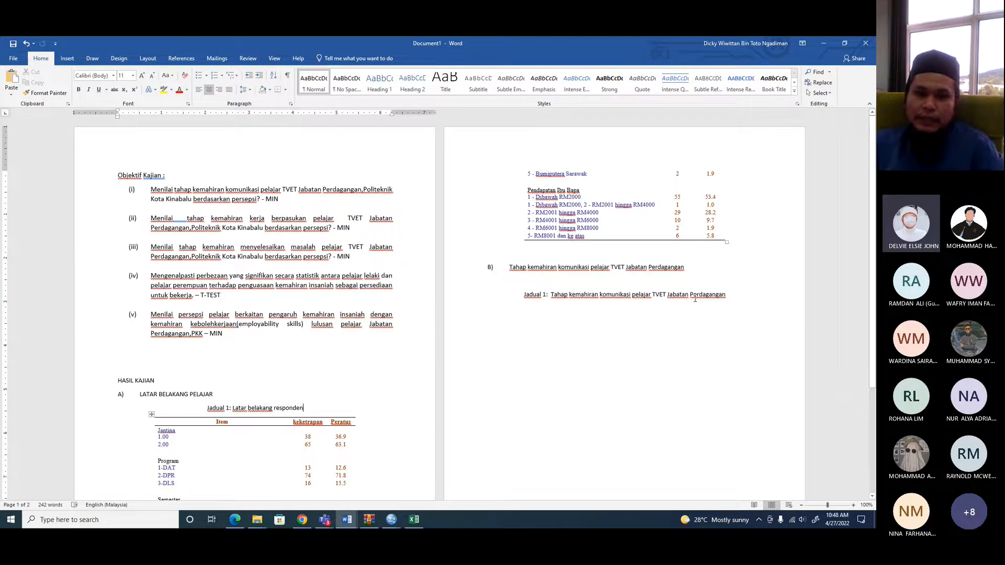
key("alt+Tab")
key("alt+Tab")
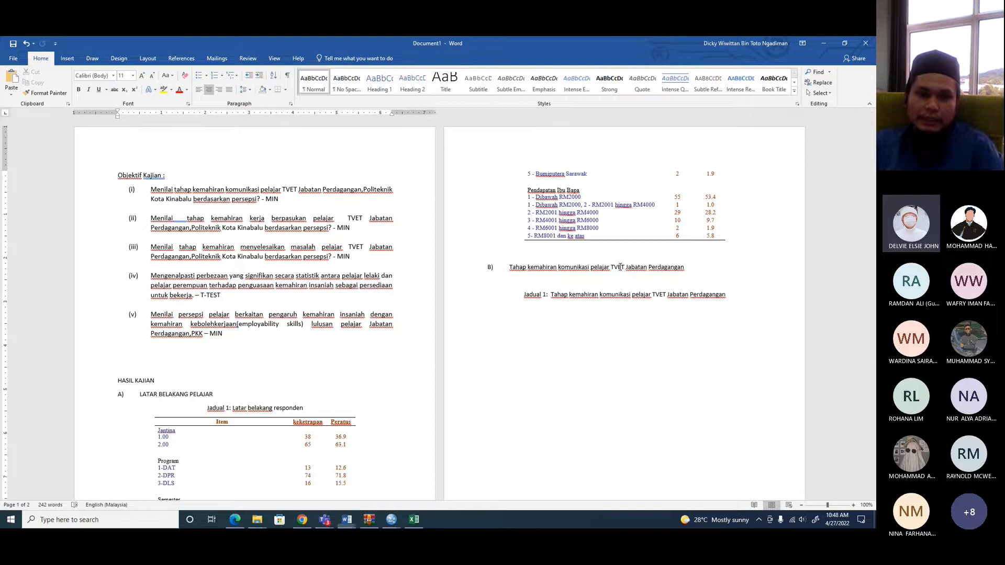
key("alt+Tab")
key("alt+Tab")
scroll(268, 240, "down", 3)
scroll(268, 241, "up", 3)
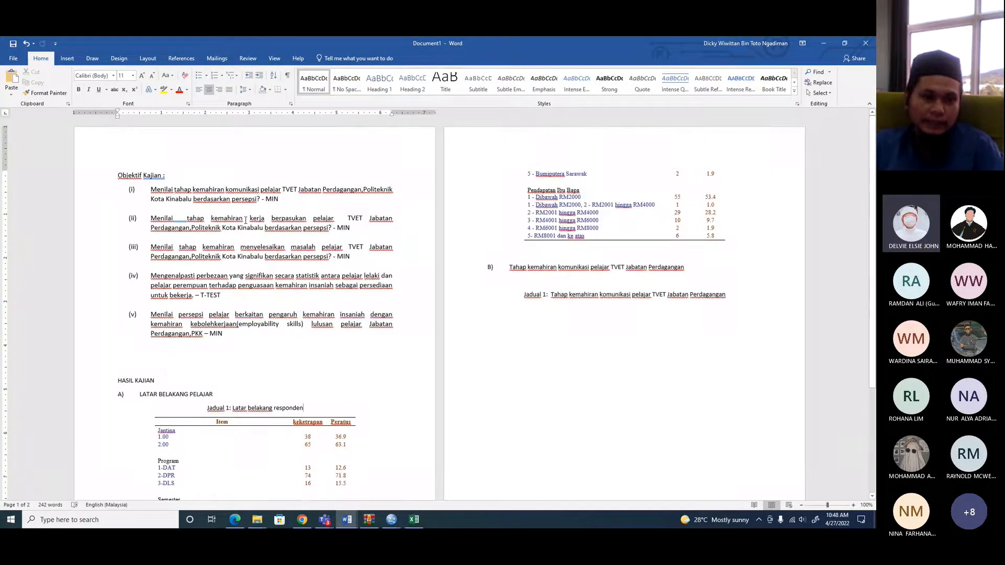
- Bold "tahap kemahiran kerja", "tahap kemahiran menyelesaikan" and "kemahiran komunikasi" in study objectives (ii), (iii) and (i)
left_click_drag(179, 220, 268, 220)
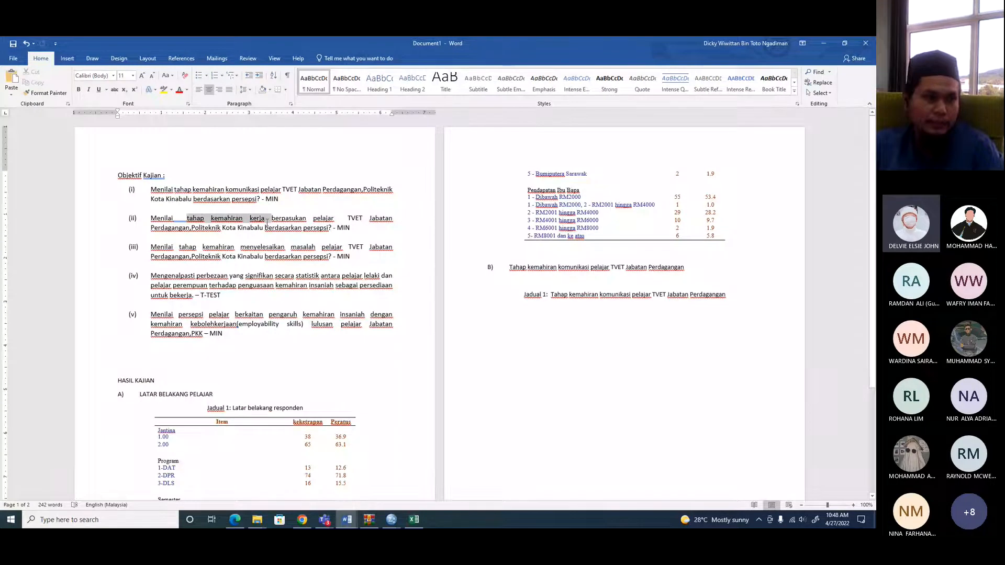
left_click(79, 89)
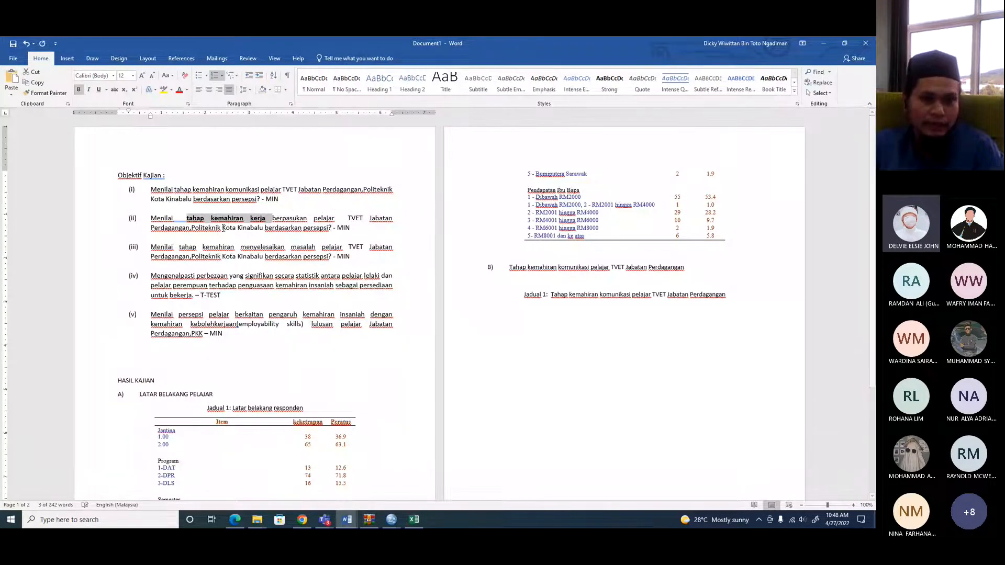
left_click(241, 247)
left_click_drag(241, 247, 179, 247)
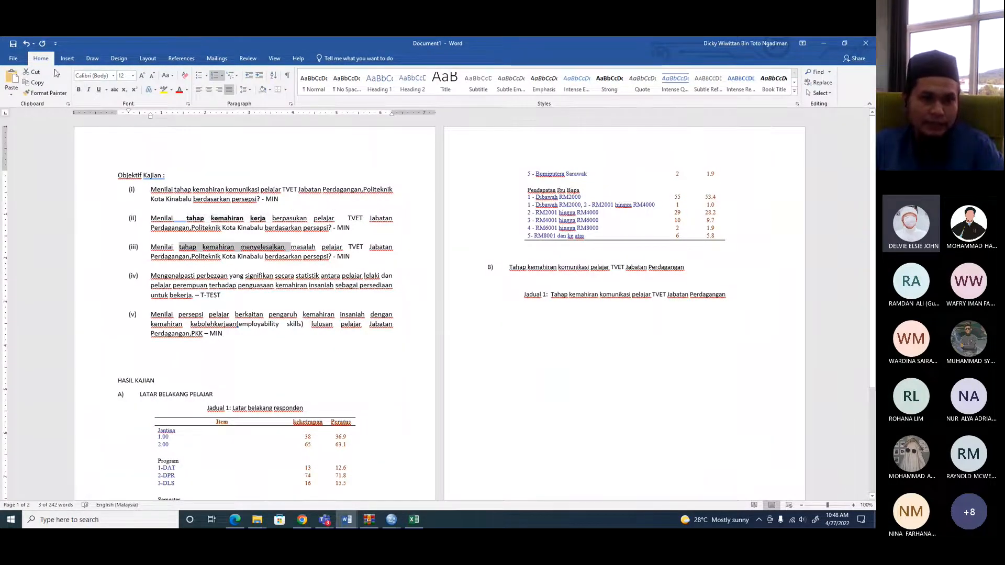
left_click(78, 89)
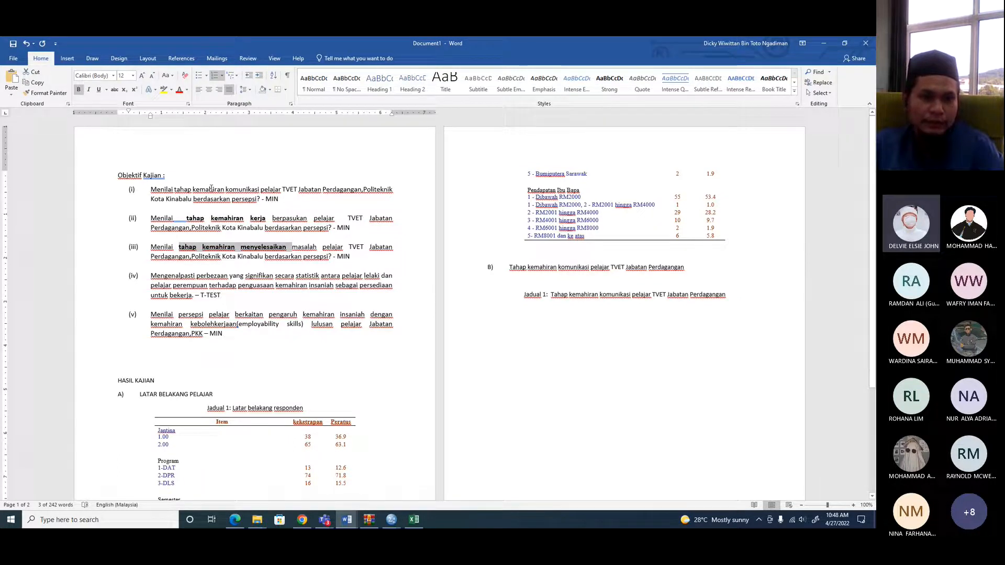
left_click_drag(193, 189, 281, 190)
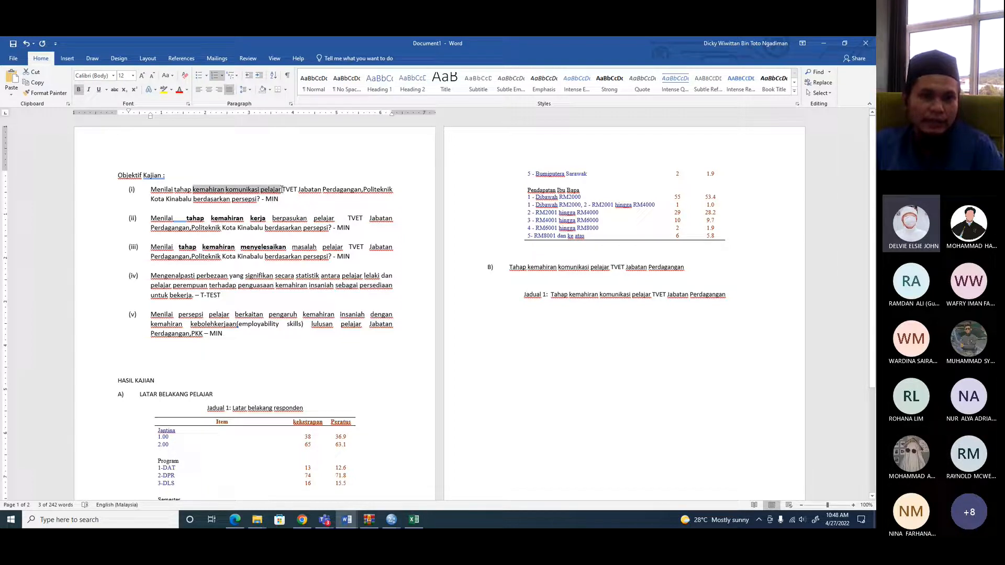
left_click(189, 197)
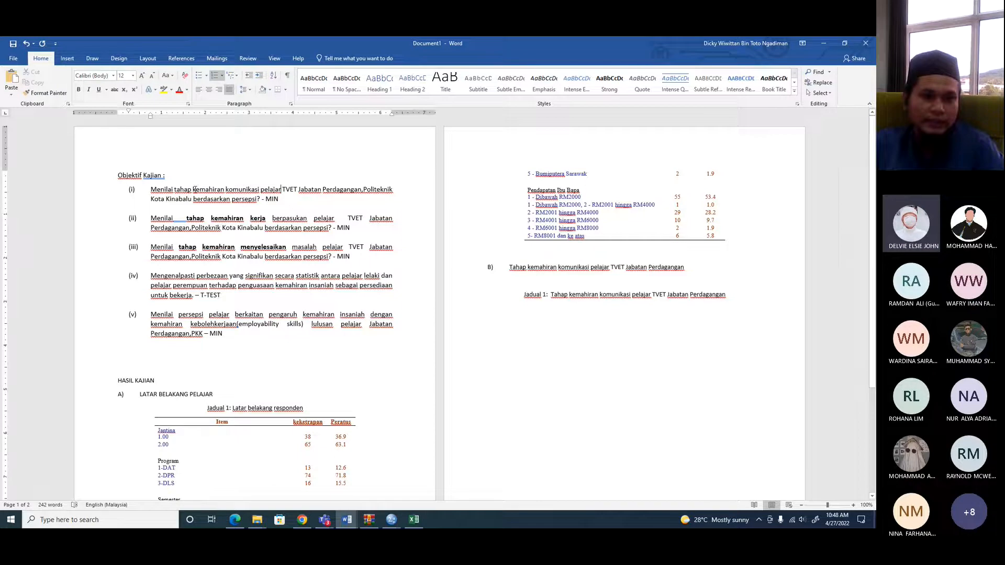
left_click_drag(193, 190, 260, 190)
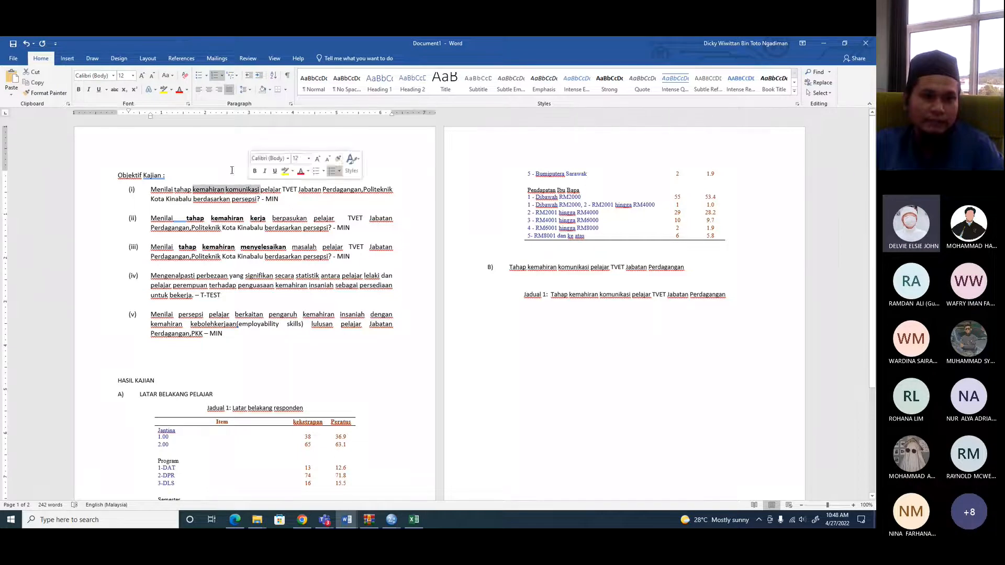
left_click(79, 89)
- Switch to the SPSS data editor and start a Descriptives analysis
scroll(383, 375, "down", 4)
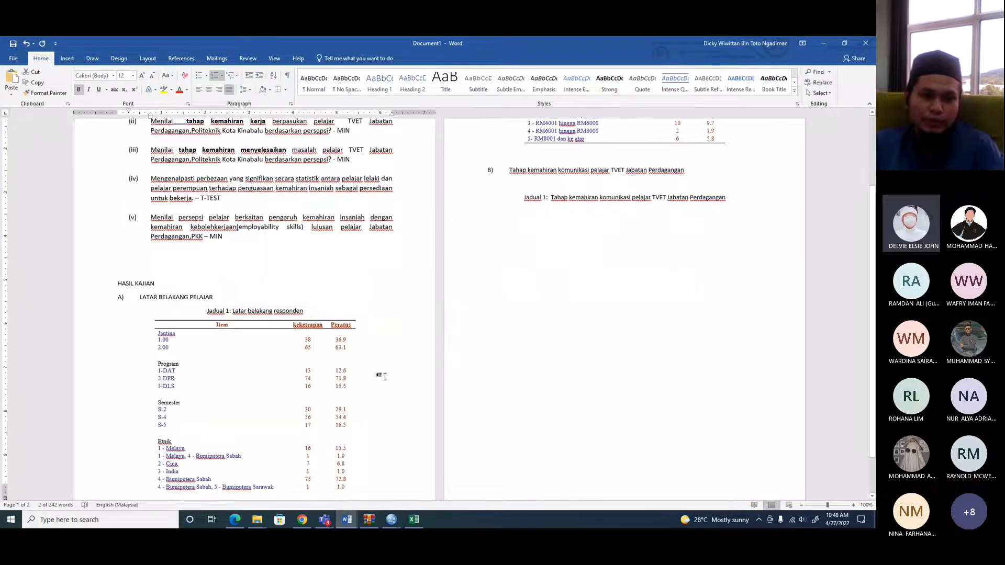
scroll(384, 377, "down", 1)
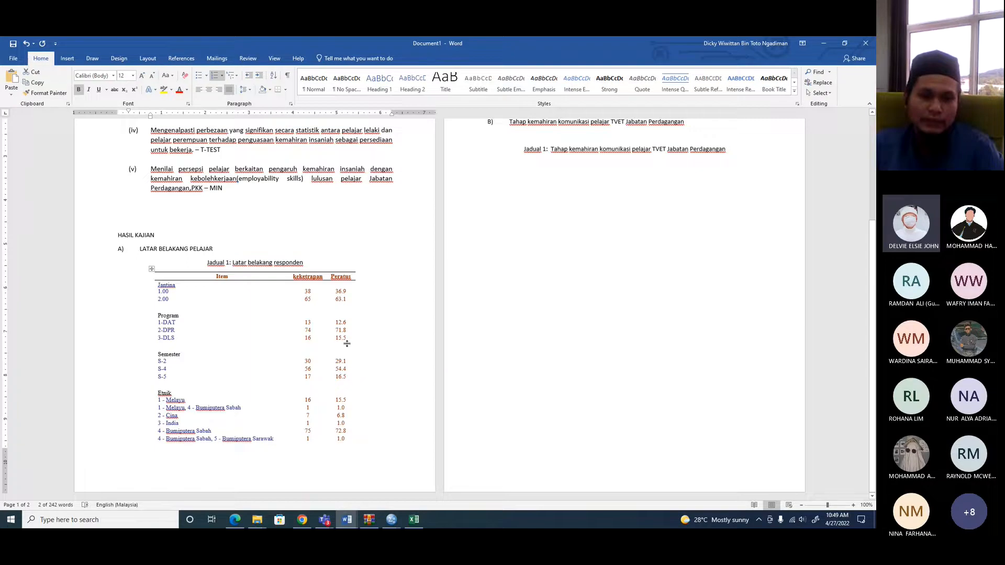
key("alt+Tab")
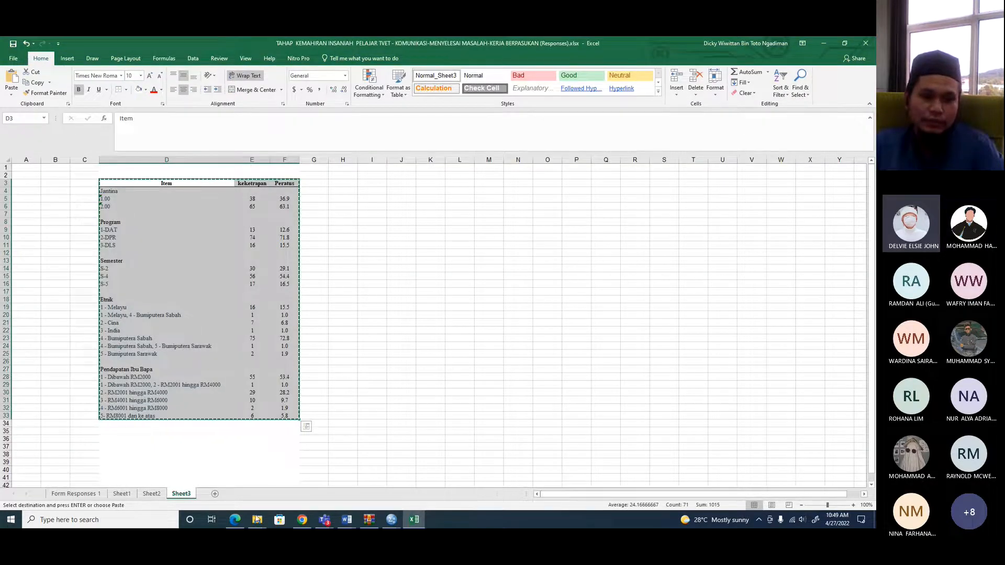
mouse_move(392, 521)
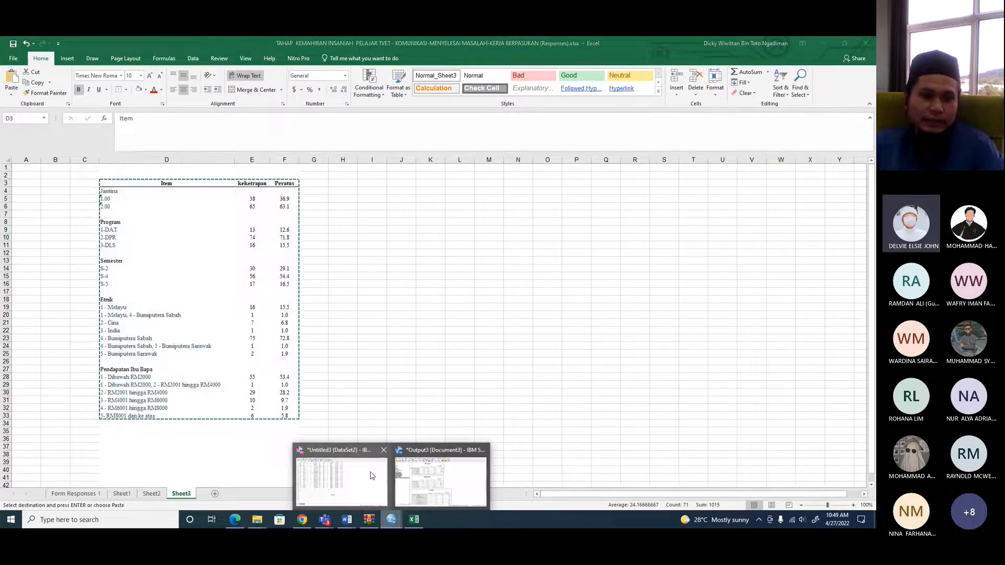
left_click(353, 490)
left_click(132, 52)
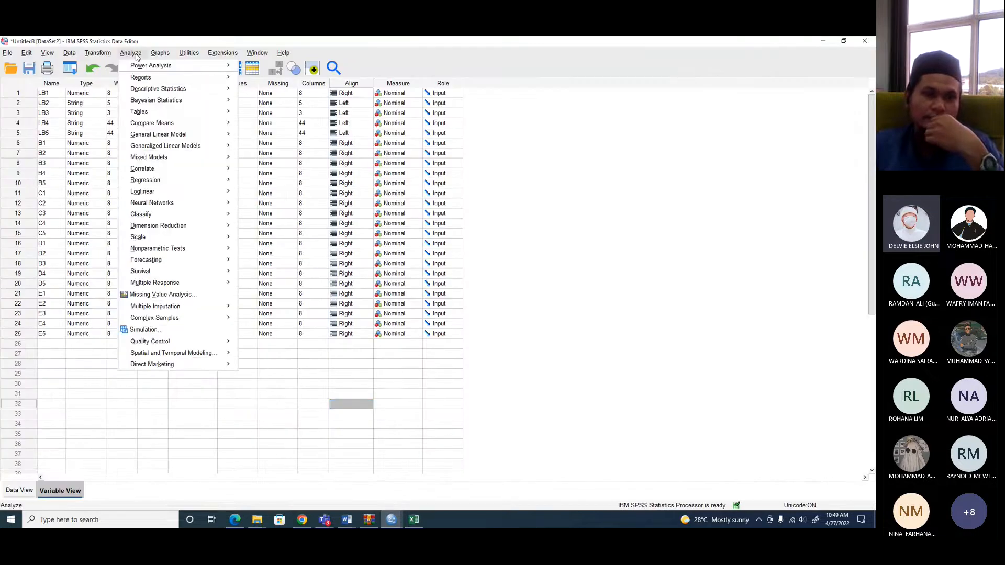
mouse_move(147, 92)
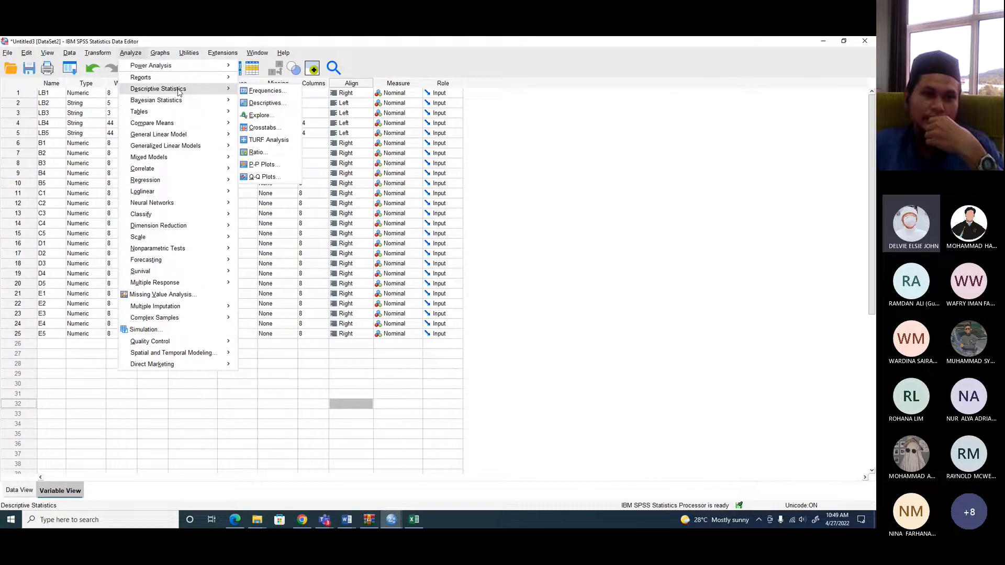
left_click(266, 103)
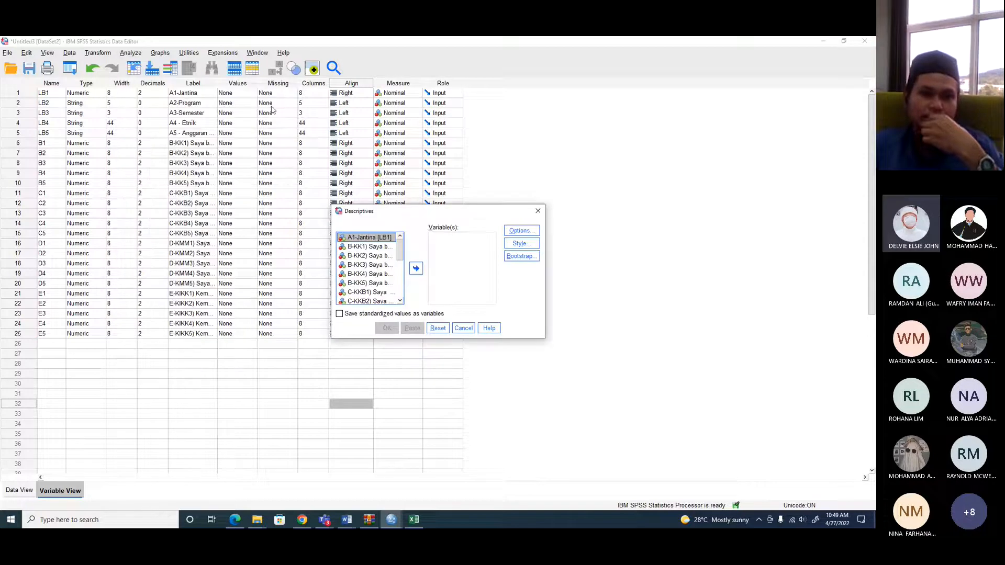
- Run Descriptives on all communication, teamwork and problem-solving items, from B-KK1 through D-KMM5
left_click(365, 247)
left_click_drag(401, 255, 399, 283)
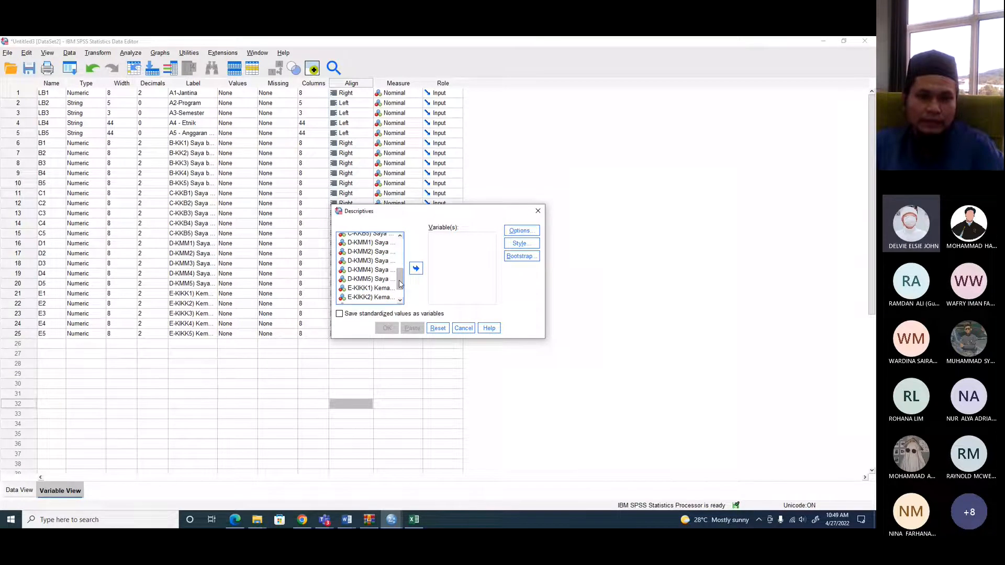
left_click_drag(399, 281, 406, 282)
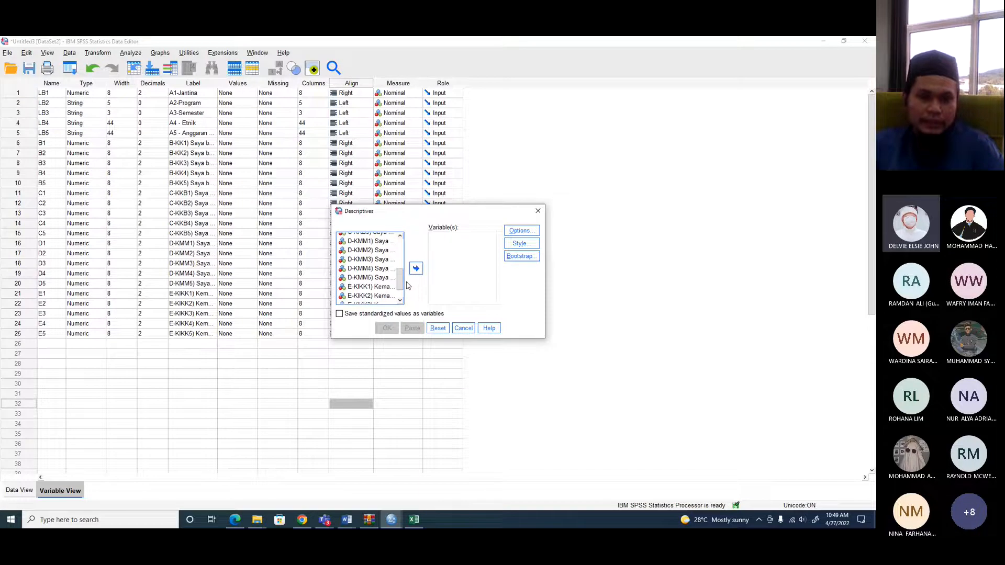
left_click(355, 278, "shift")
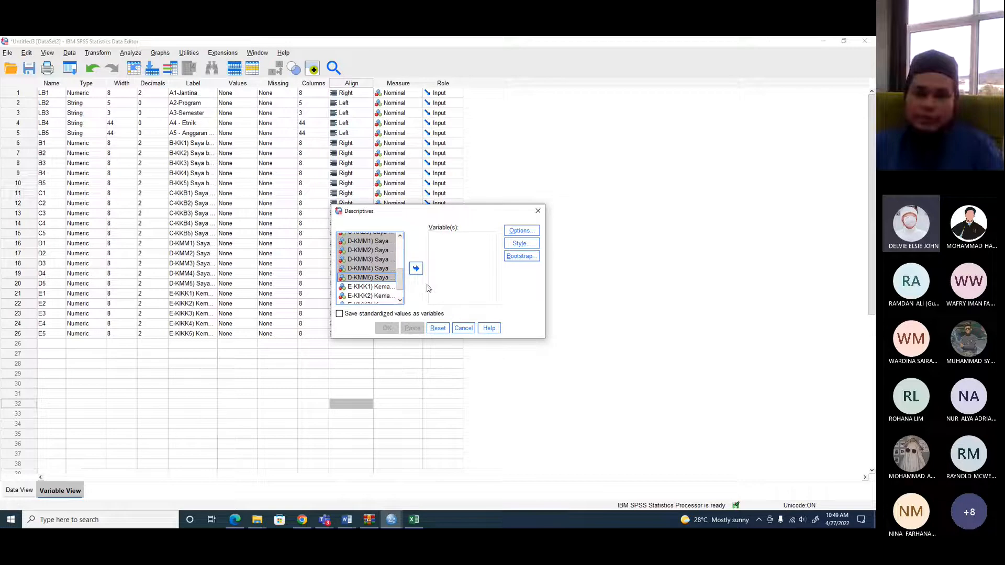
left_click(415, 268)
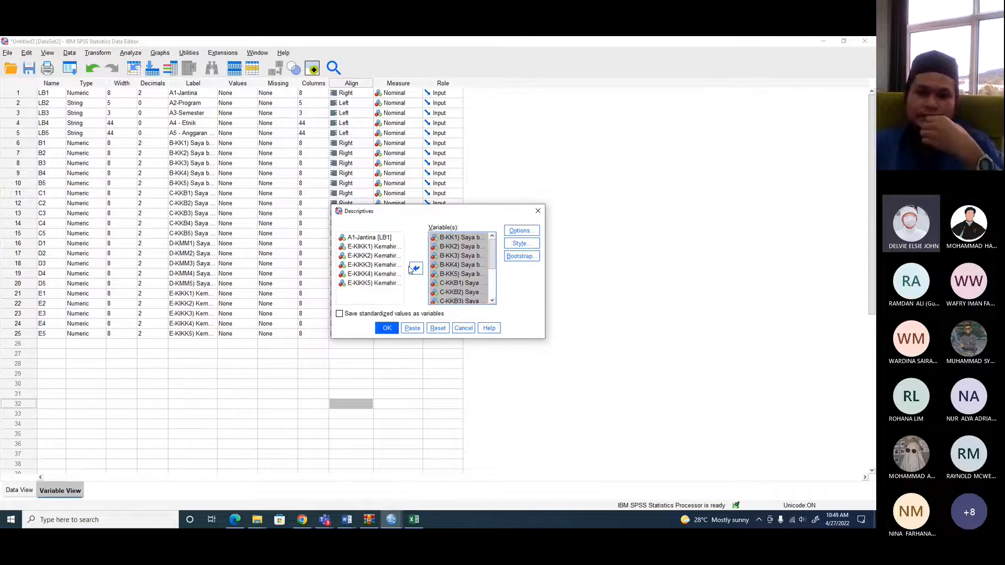
left_click(386, 331)
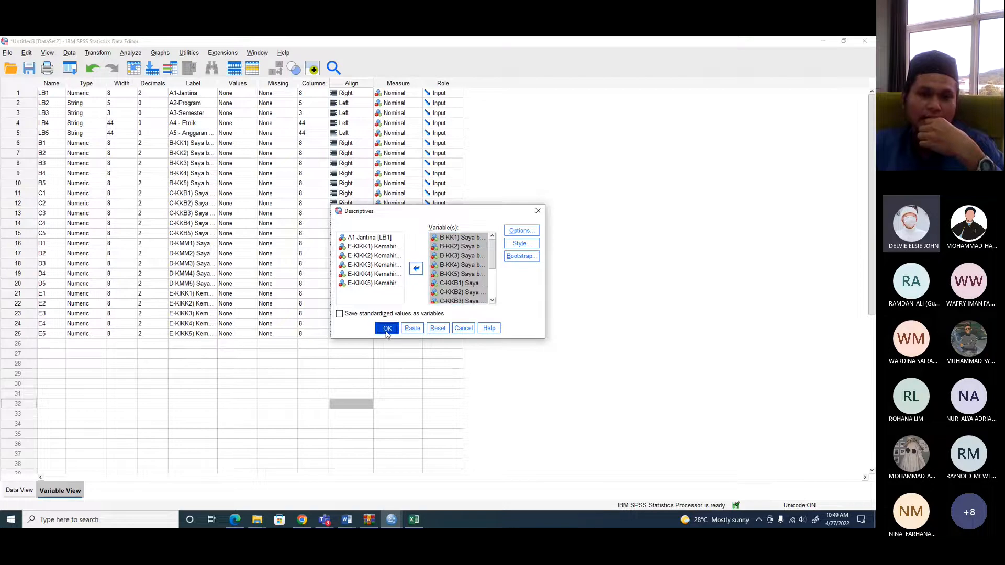
left_click(386, 330)
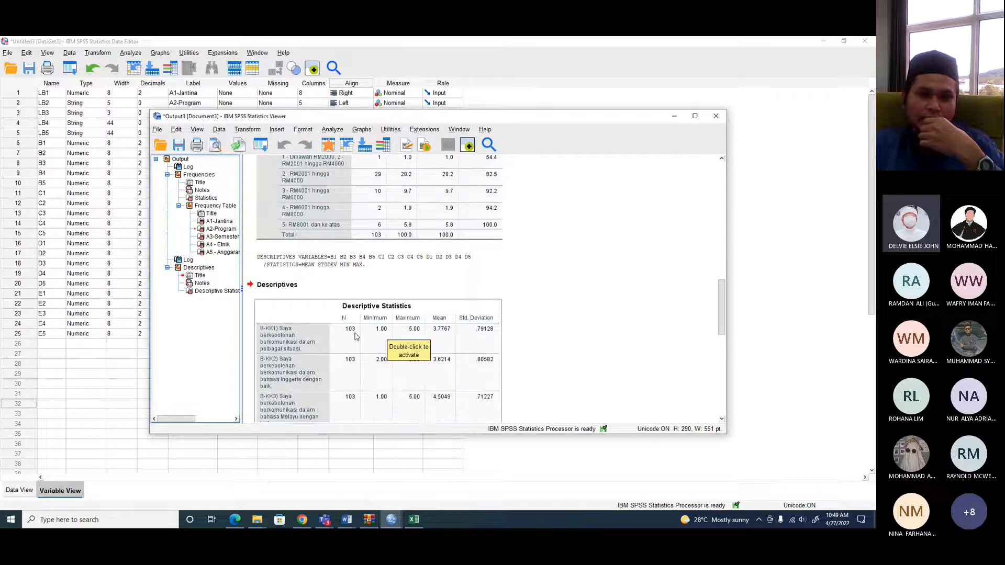
- Copy the Descriptive Statistics table from the SPSS output
left_click(253, 311)
scroll(289, 274, "down", 3)
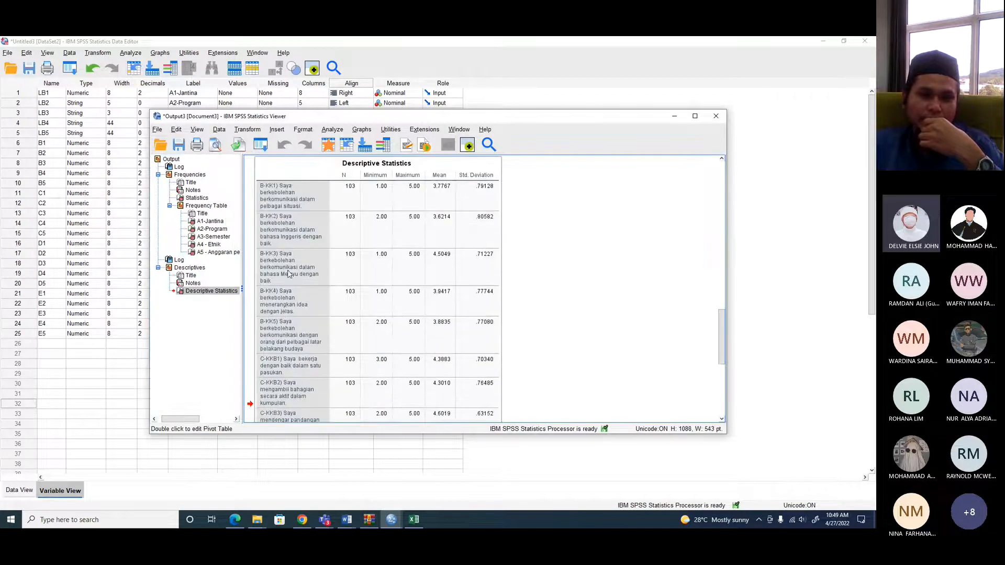
right_click(303, 225)
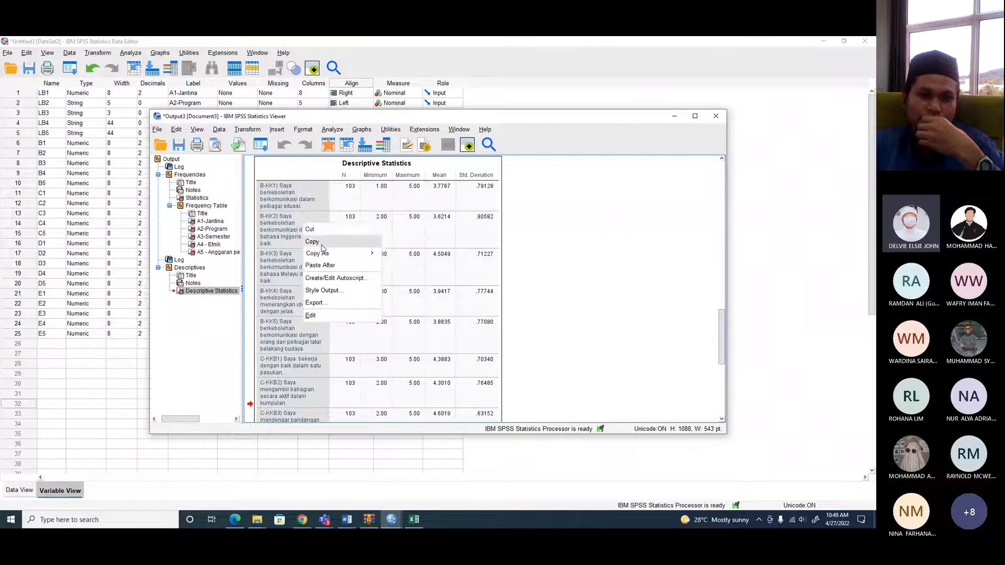
left_click(321, 245)
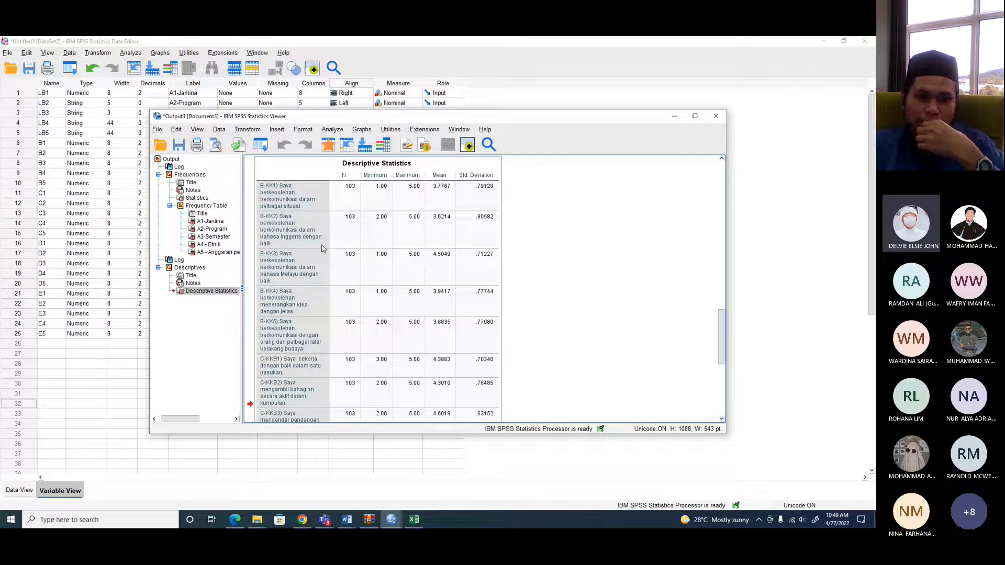
- Switch to the Excel responses workbook, add a new sheet and paste the copied table at cell E4
mouse_move(414, 522)
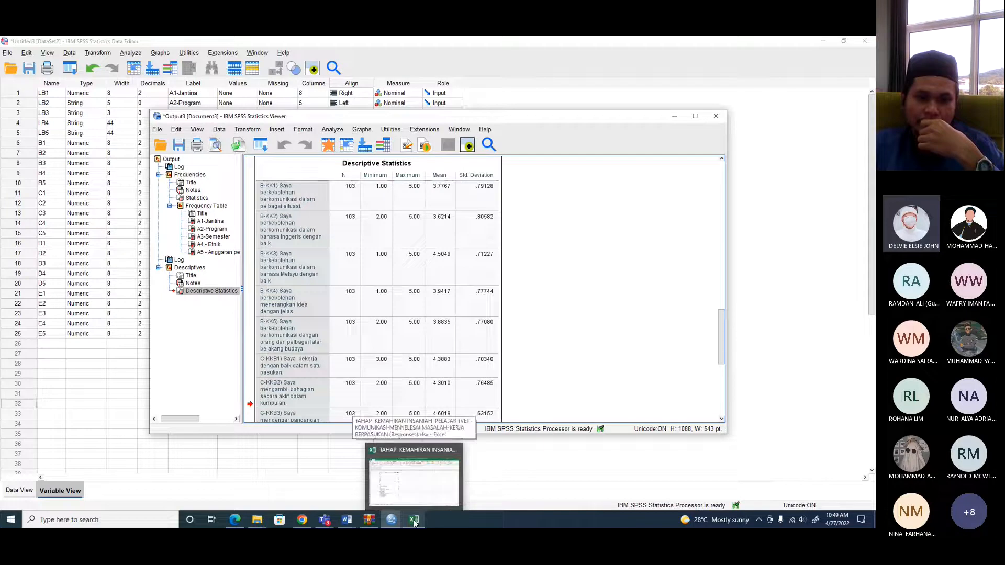
left_click(433, 496)
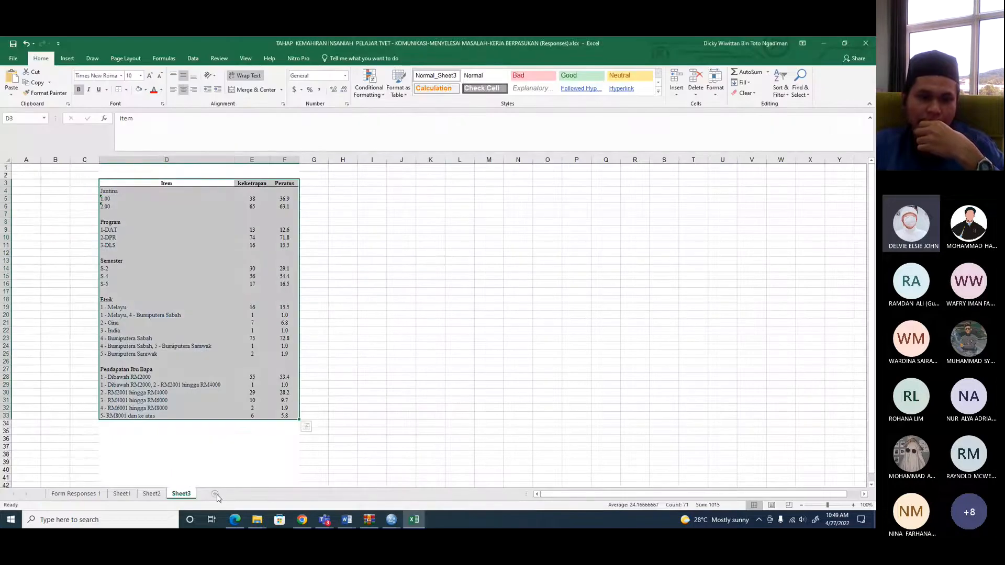
left_click(214, 493)
left_click(142, 190)
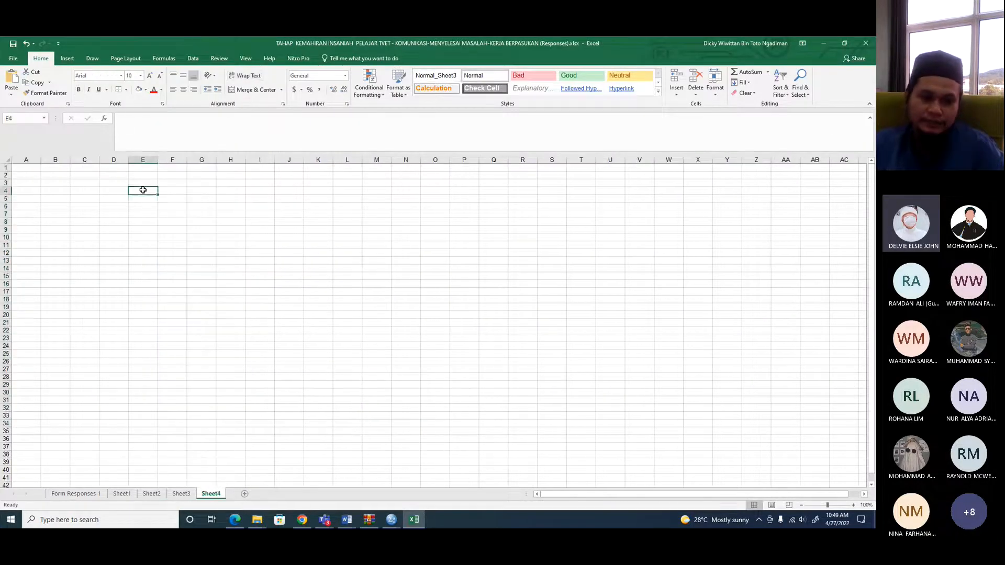
key("ctrl+v")
left_click(410, 262)
- Widen column E so the item texts fit on about two lines, and autofit the height of all rows
left_click_drag(157, 164, 264, 158)
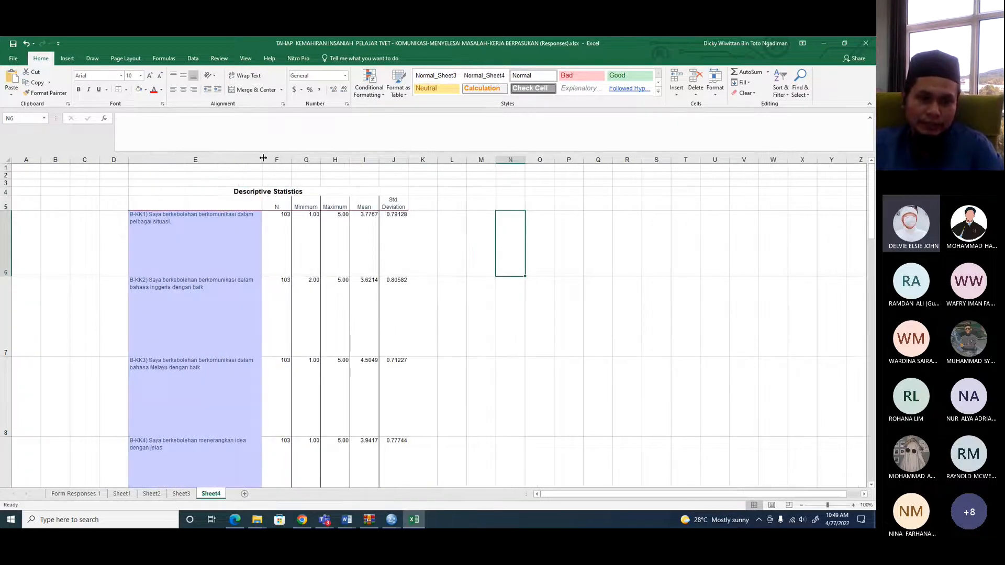
key("ctrl+a")
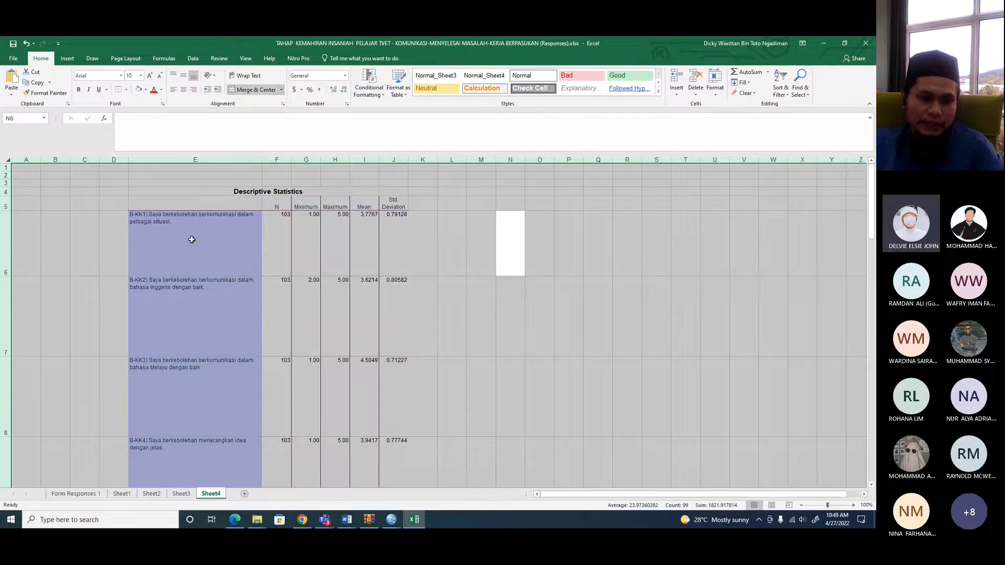
double_click(4, 278)
left_click(478, 294)
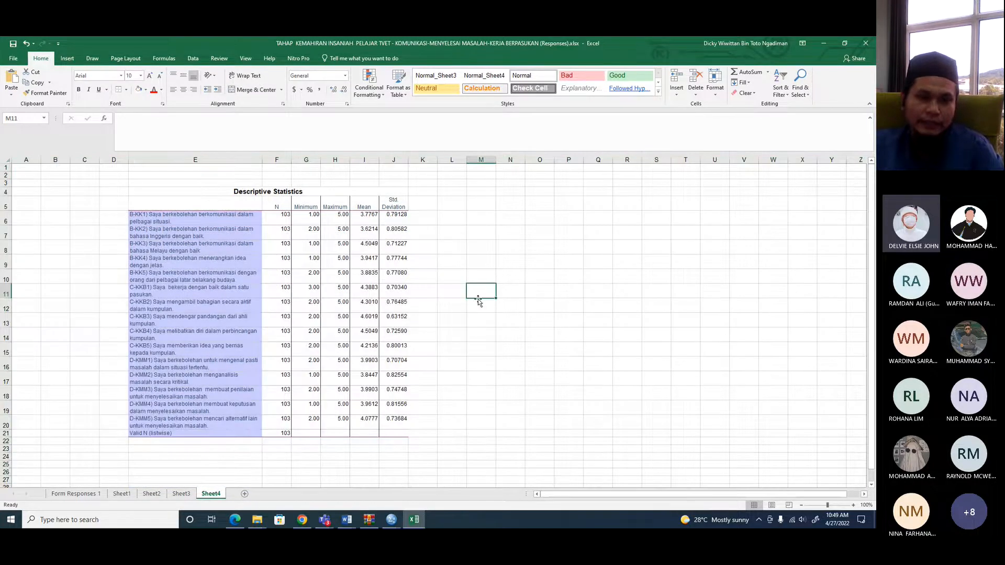
- Delete the N, Minimum, Maximum and Std. Deviation columns from the pasted table, keeping only the item and Mean columns
left_click_drag(276, 159, 331, 177)
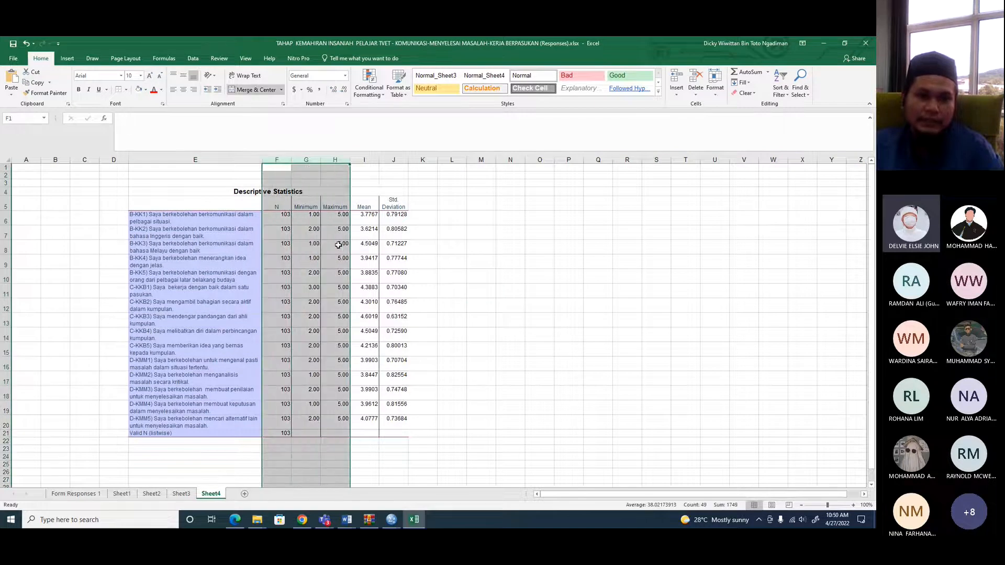
right_click(344, 245)
left_click(379, 318)
left_click(380, 317)
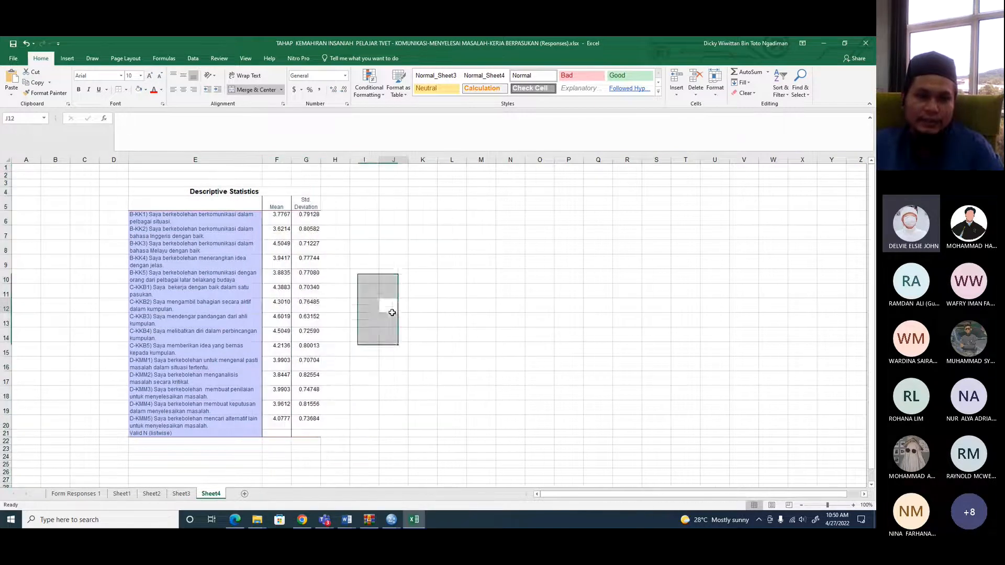
left_click(306, 160)
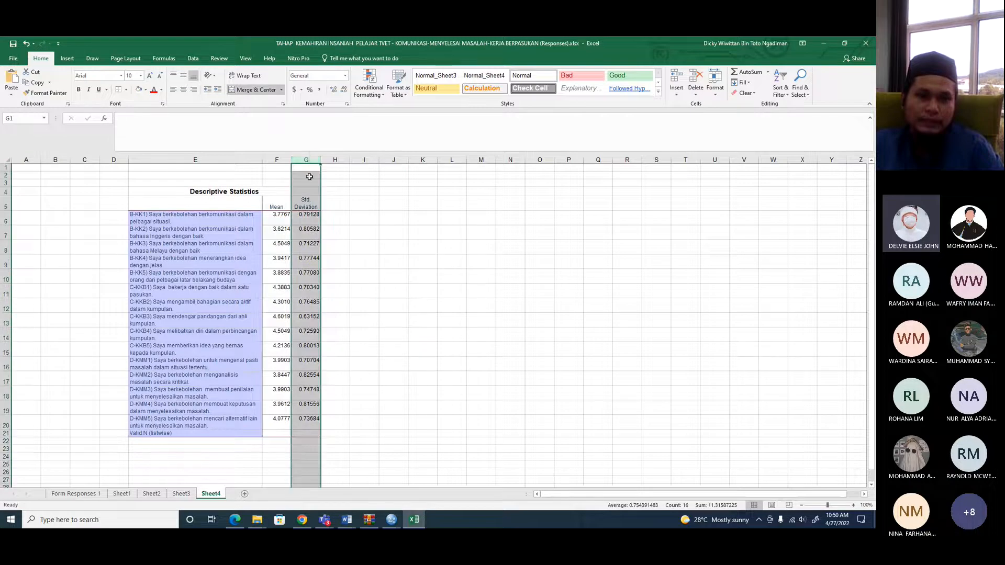
right_click(309, 177)
left_click(340, 253)
left_click(431, 282)
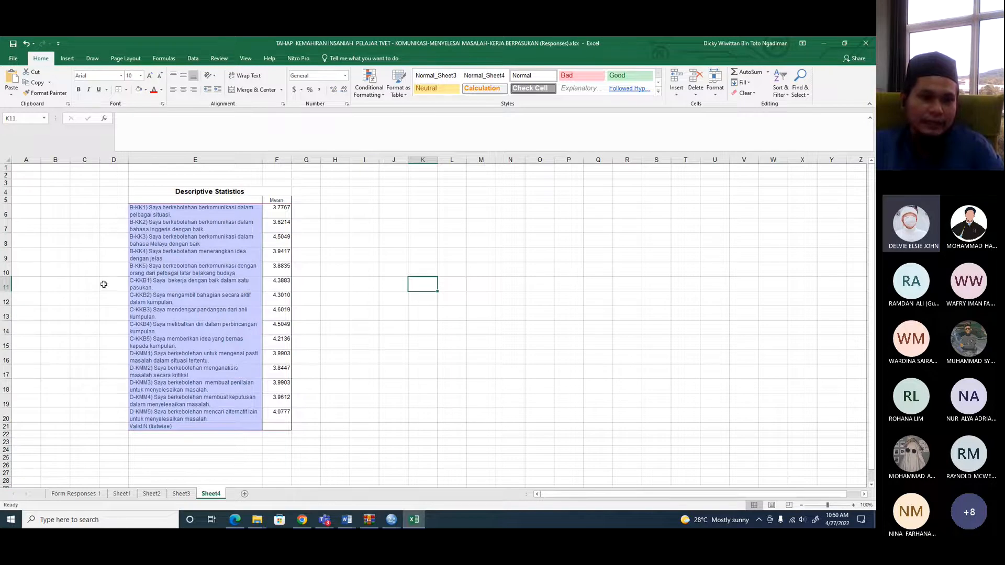
- Insert two blank rows above the C-KKB1 item and two blank rows above the D-KMM1 item to separate the three item groups
left_click(3, 284)
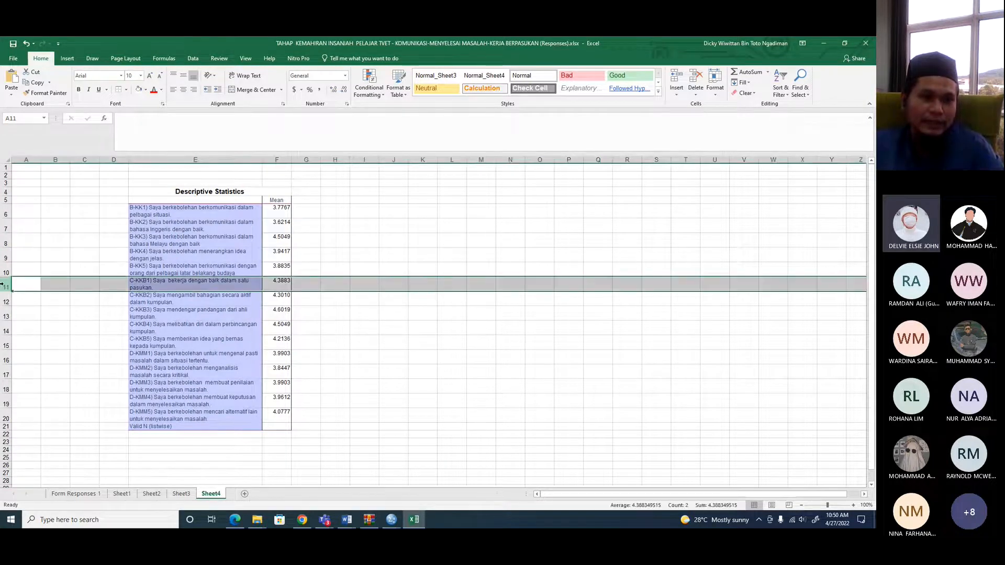
key("shift+Down")
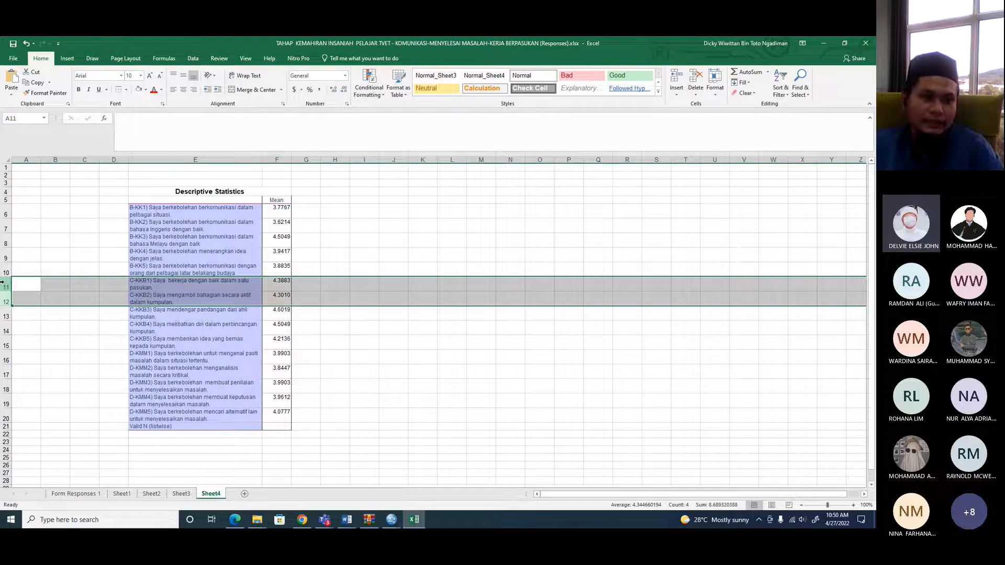
right_click(3, 283)
left_click(38, 347)
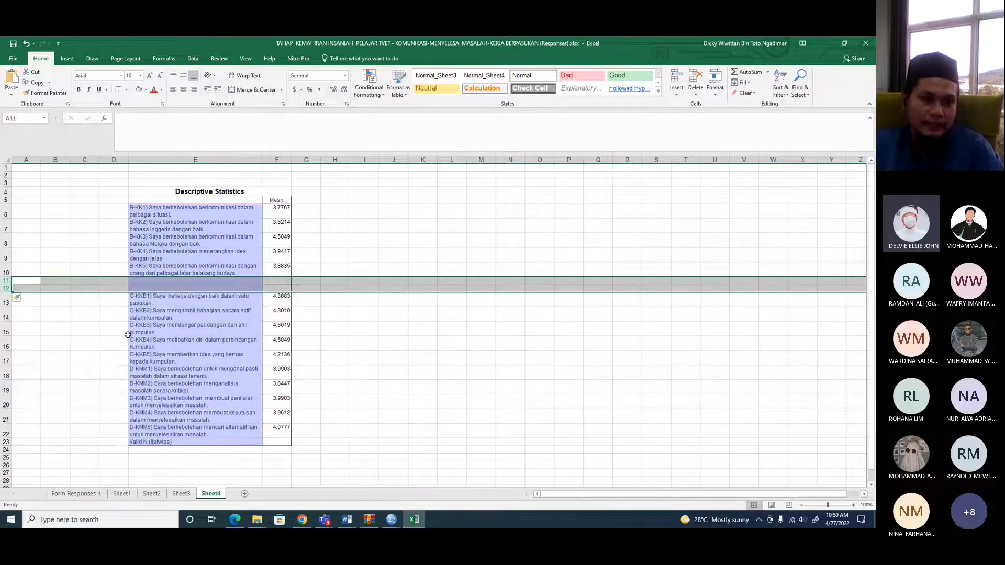
left_click_drag(7, 372, 7, 390)
right_click(63, 376)
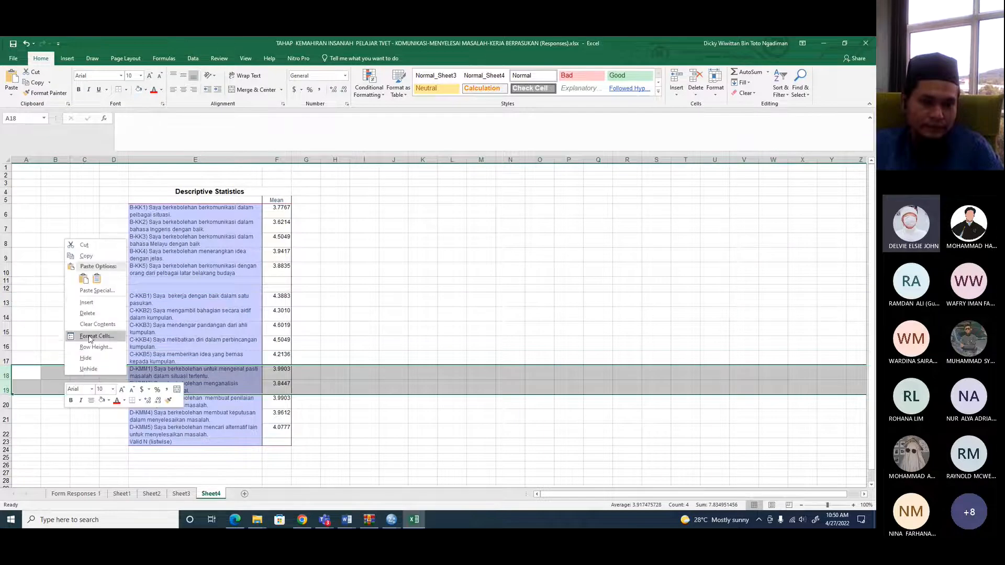
left_click(87, 303)
left_click(451, 299)
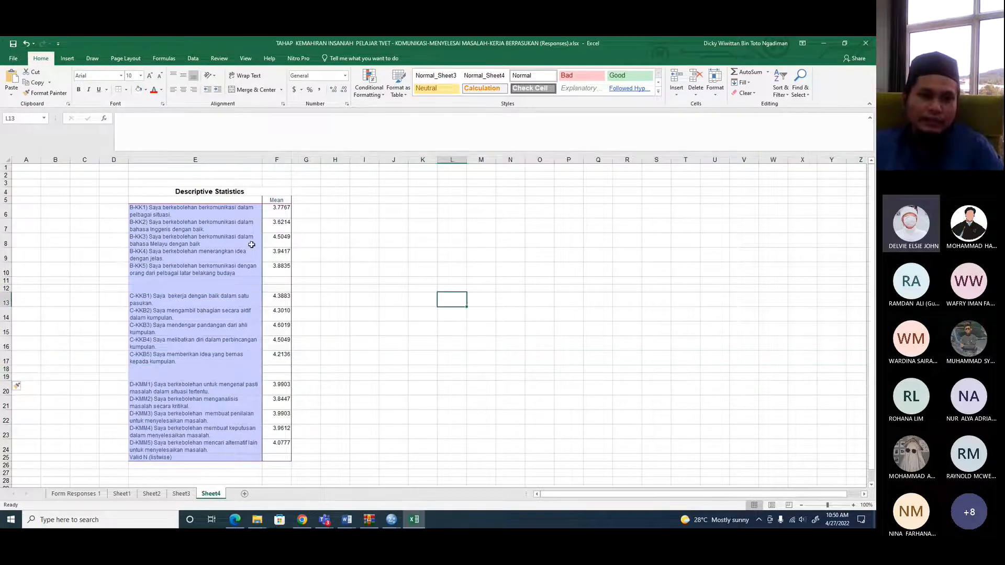
- Clear the "Descriptive Statistics" title above the table in row 4
left_click(210, 191)
key("Delete")
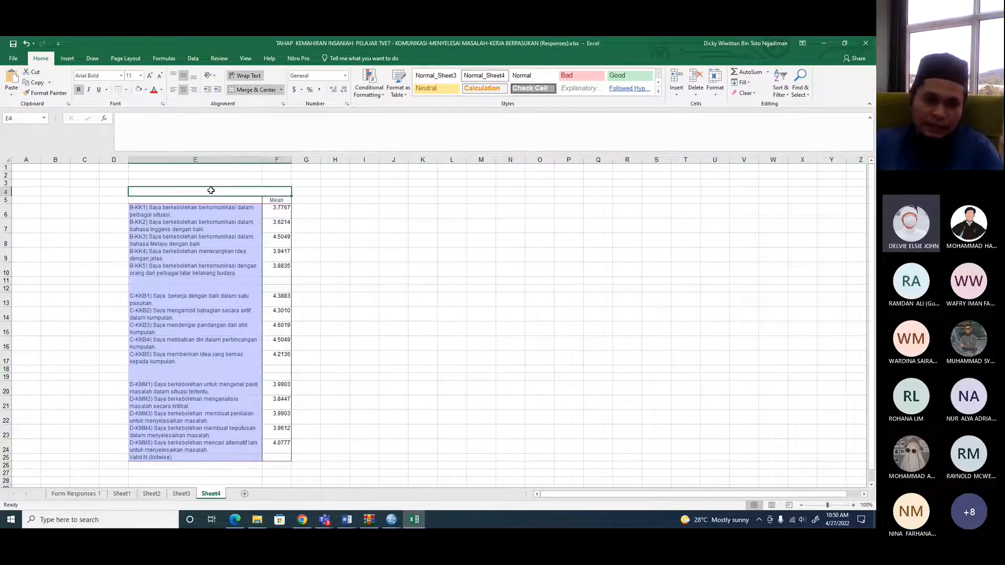
left_click(206, 200)
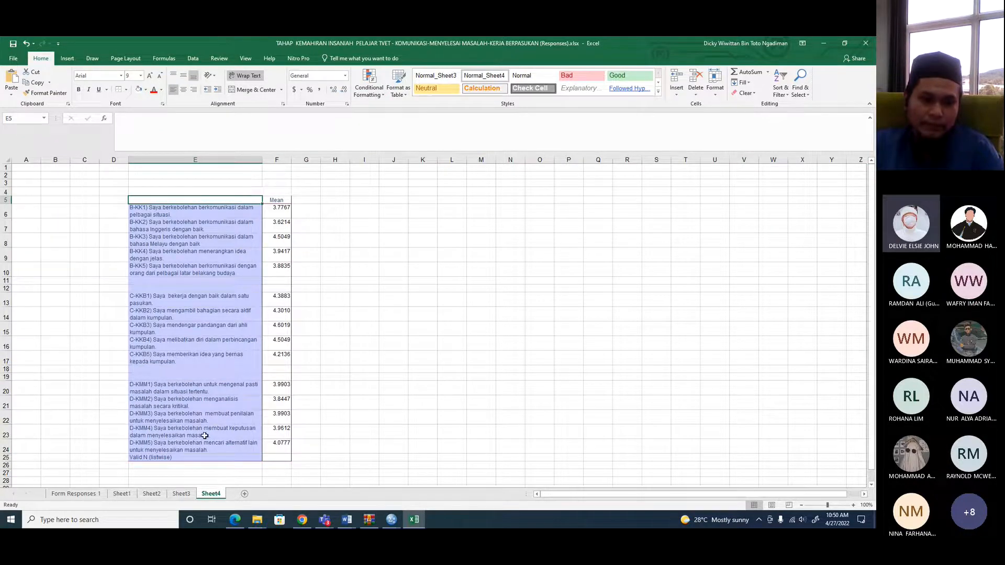
- Search the computer for "pap", look inside the PAPER folder on the Desktop and close it
left_click(126, 520)
type("pap")
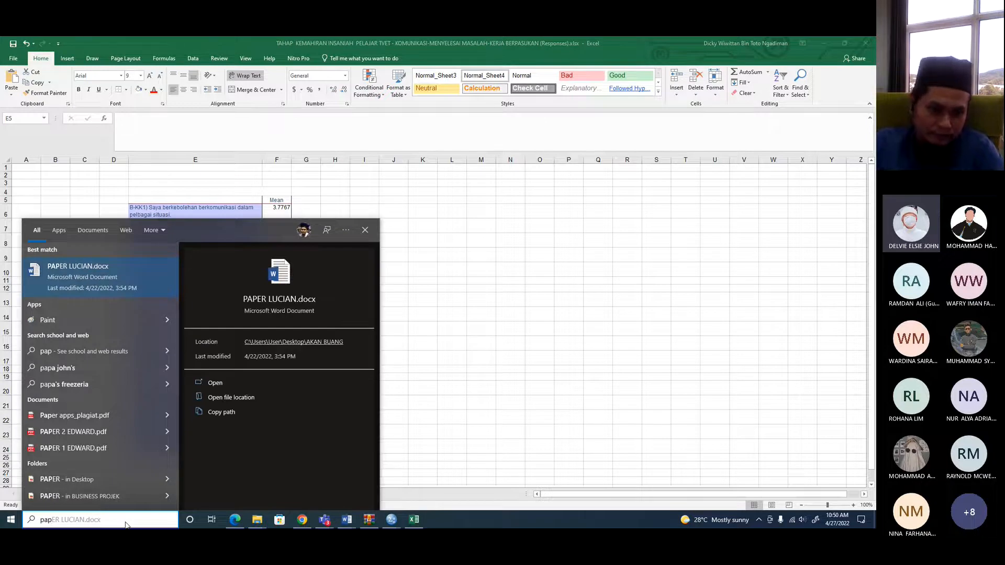
left_click(74, 478)
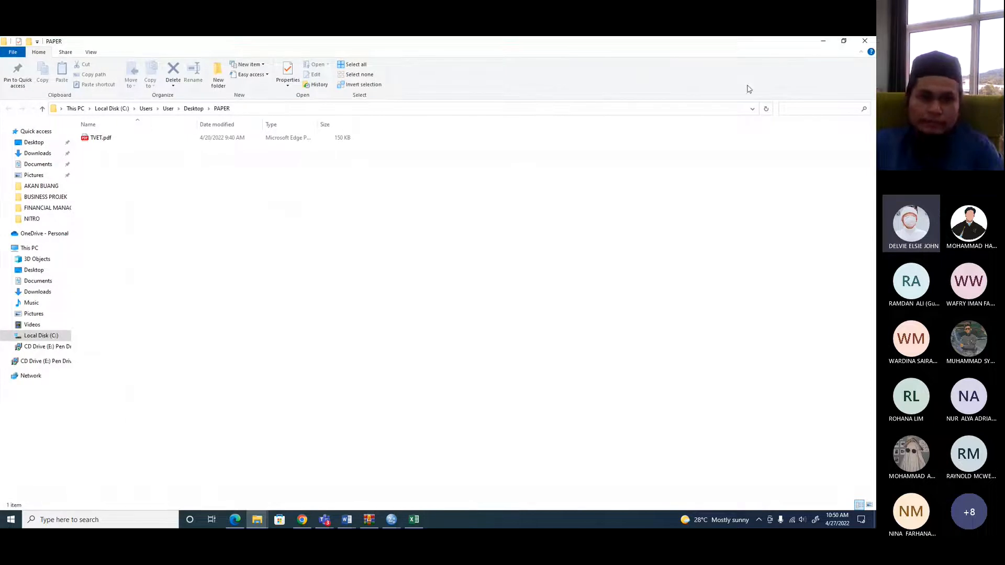
left_click(866, 42)
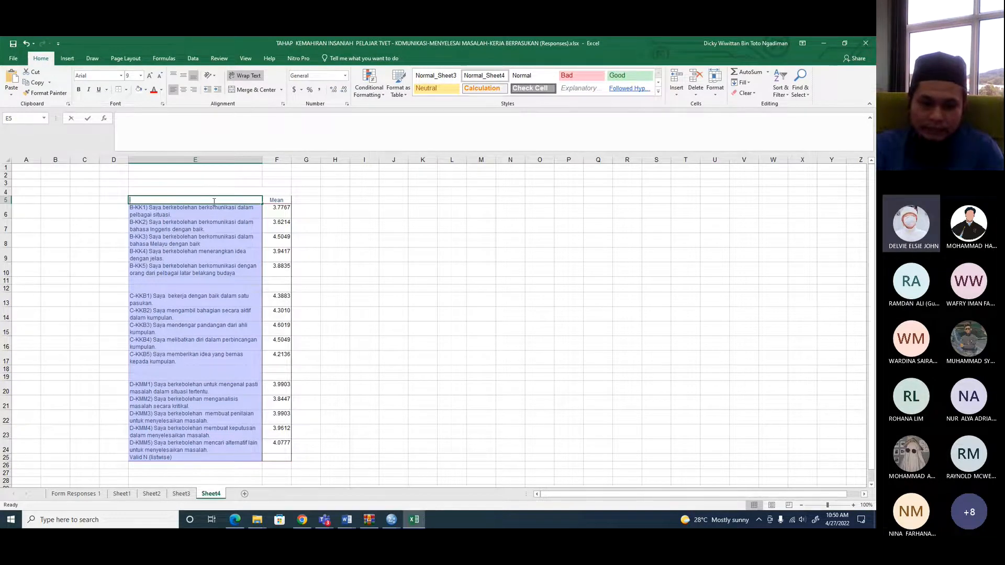
- Enter the headers "Item Kajian" in cell E5 and "Tahap" in cell G5, and centre the Mean column
type("Item Kajian")
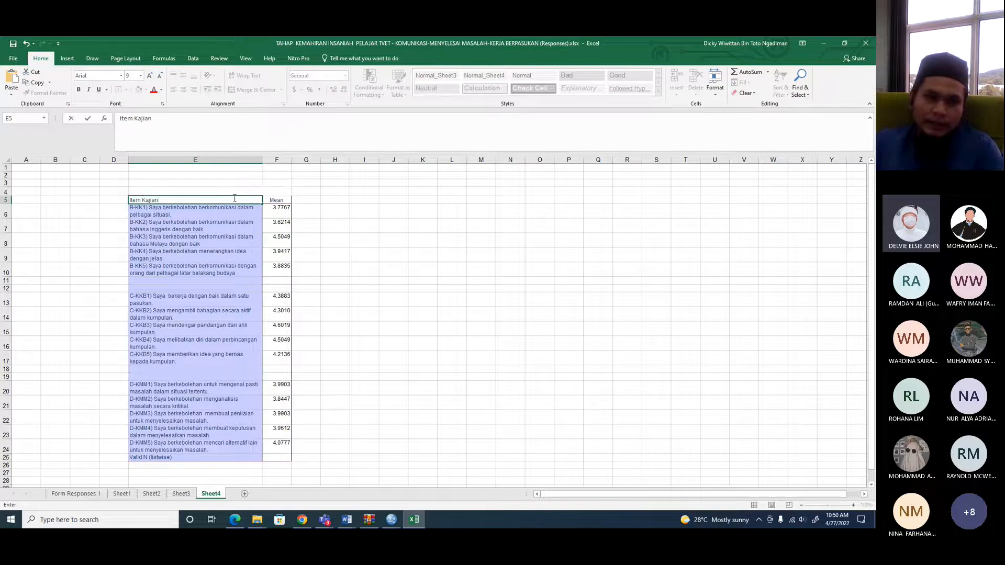
left_click(304, 199)
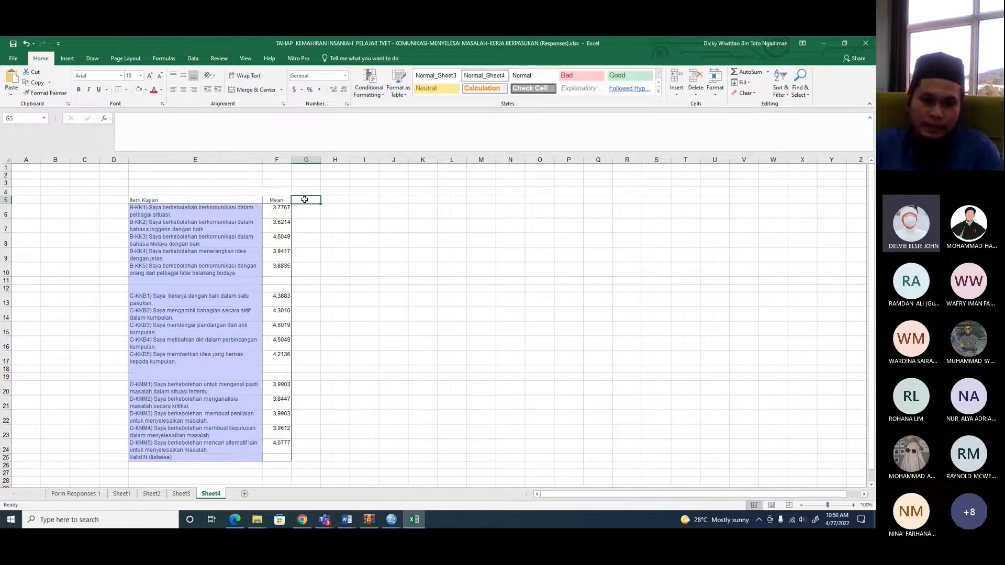
type("Tahap")
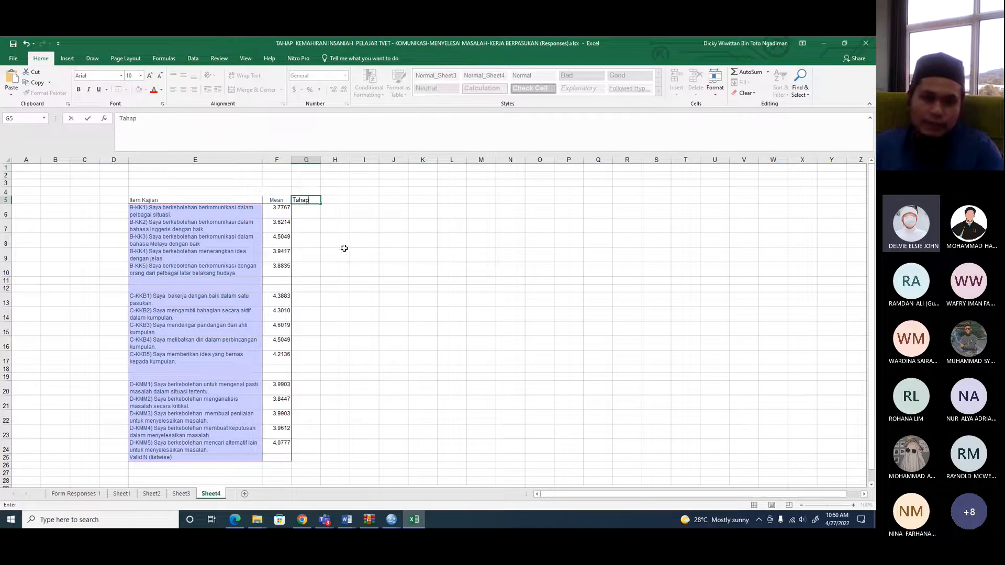
left_click(343, 248)
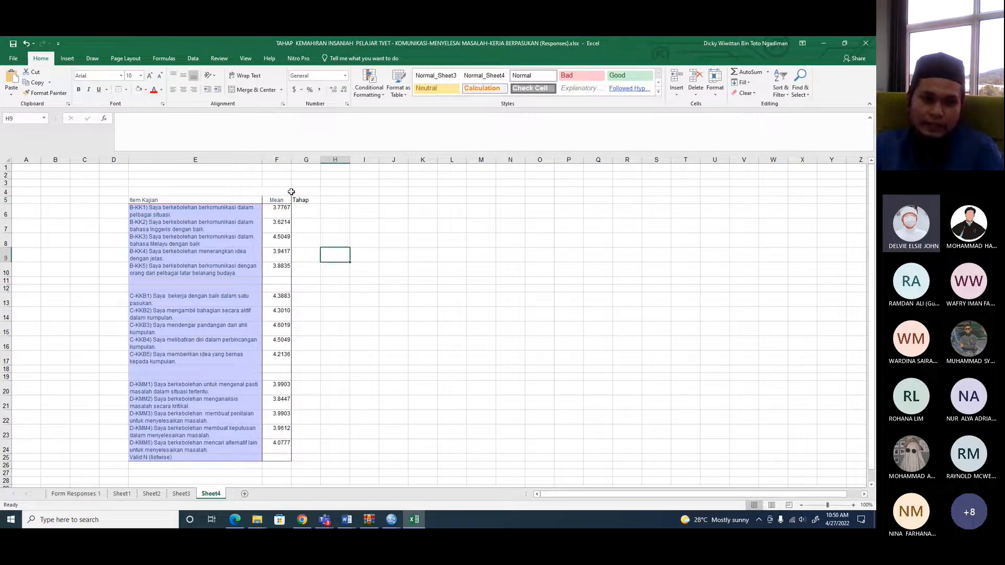
left_click(277, 160)
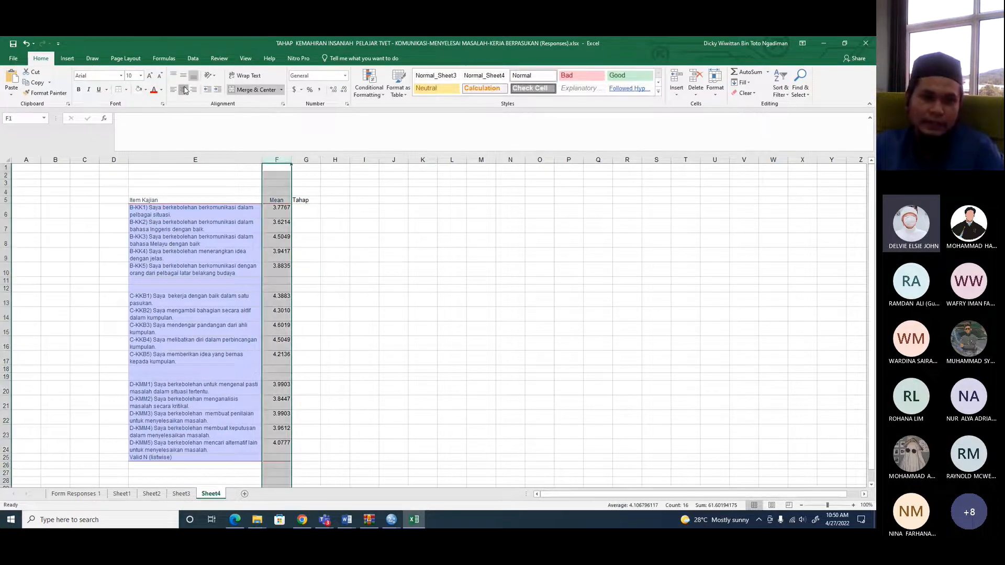
left_click(334, 239)
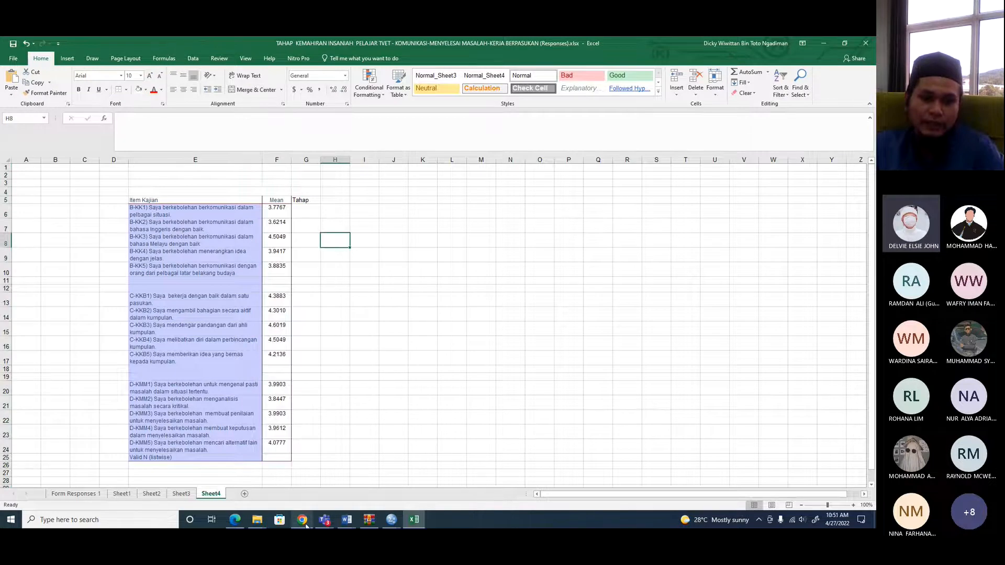
- Switch to Chrome and bring up the Gmail tab, ready for entering a new web address
left_click(303, 520)
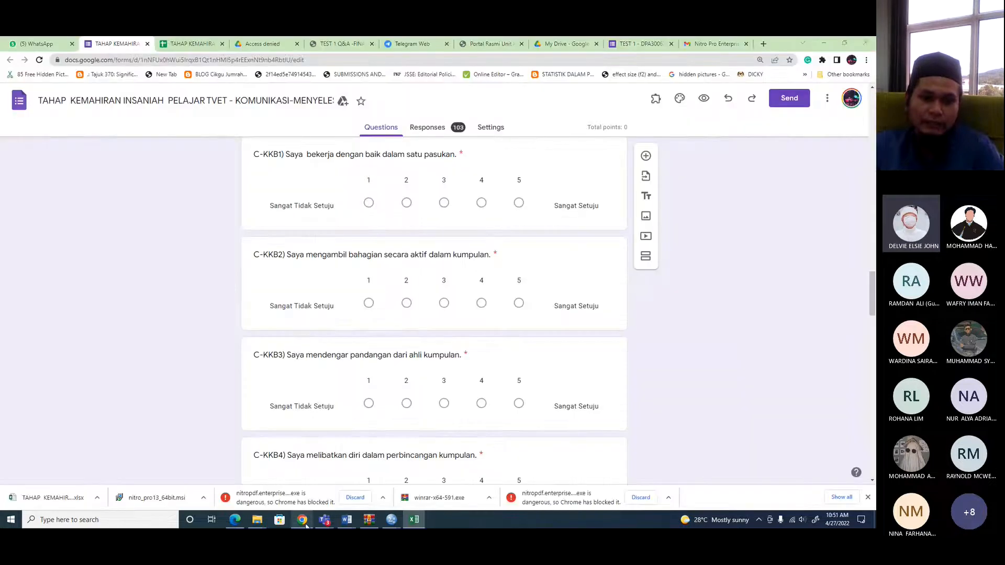
left_click(730, 45)
left_click(309, 59)
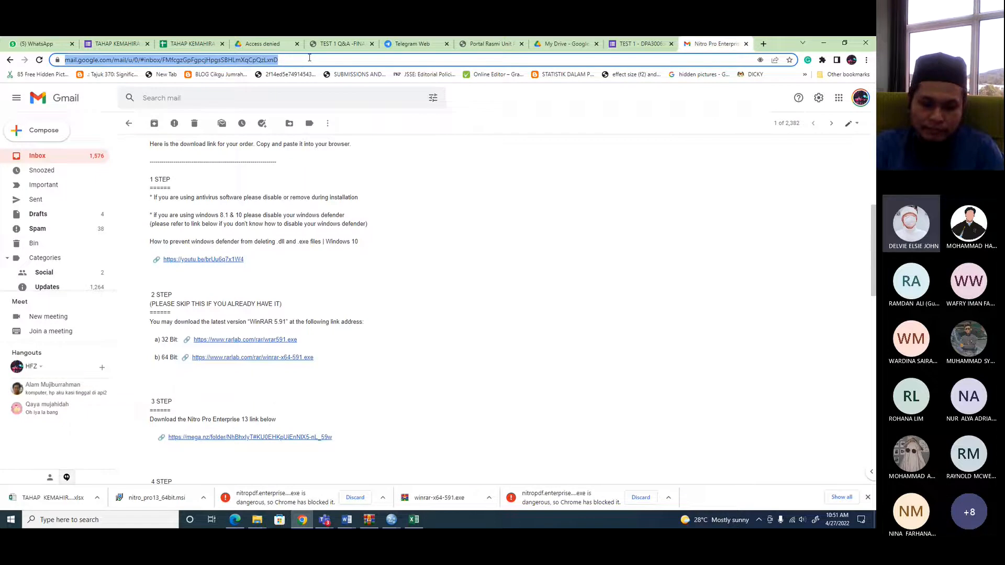
type("tahap ")
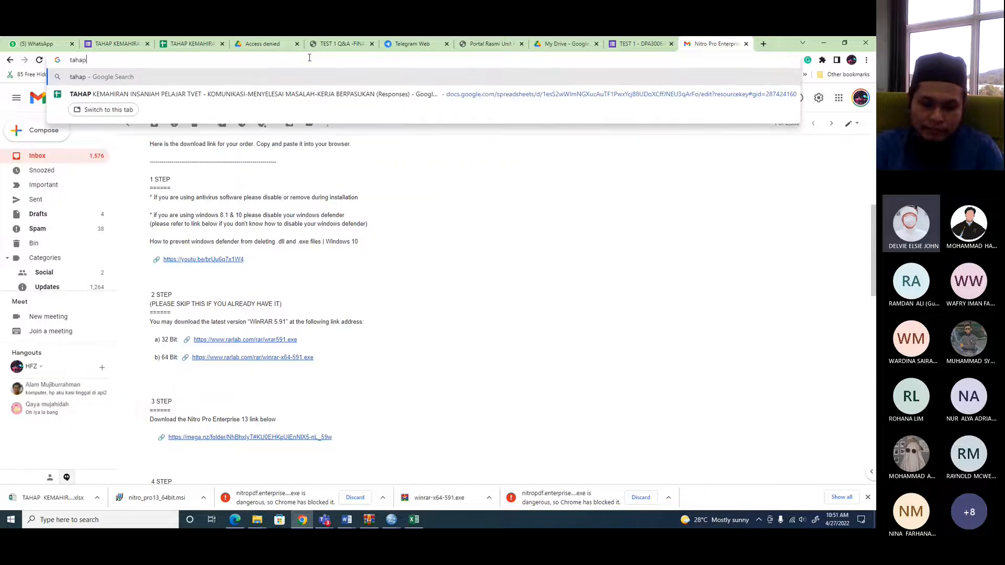
type("harga d")
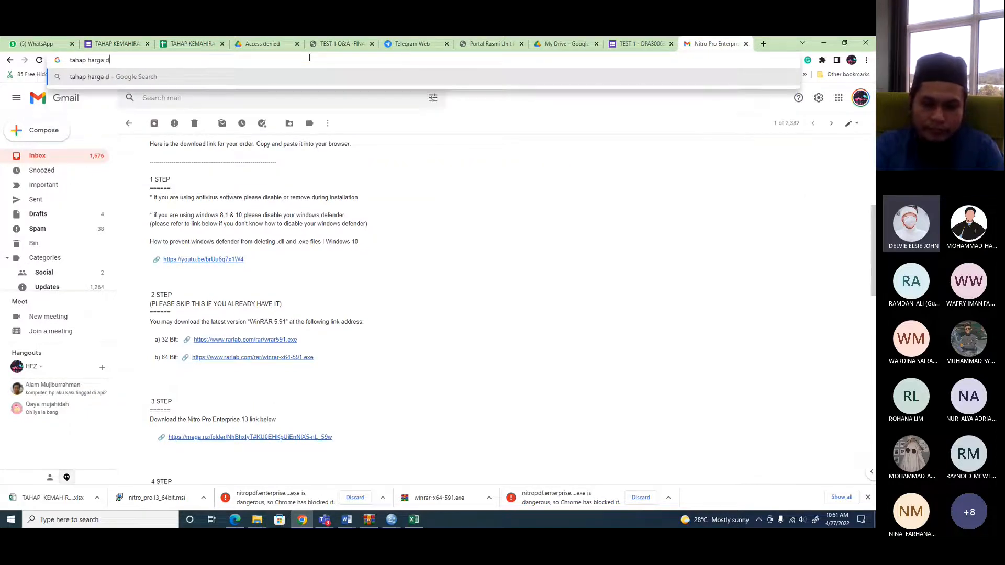
type("iri dicky wi")
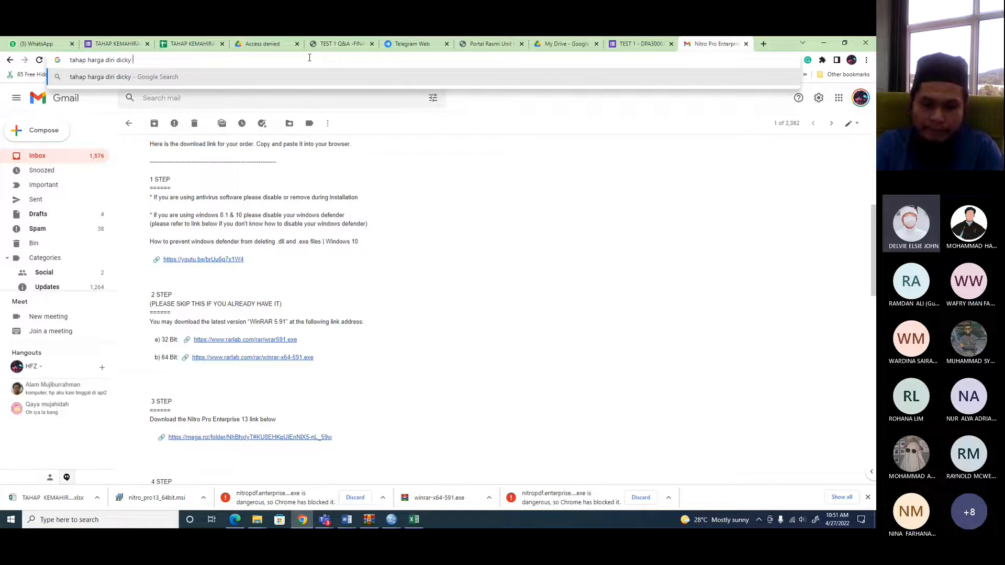
key("BackSpace")
key("BackSpace")
key("BackSpace")
key("BackSpace")
key("BackSpace")
key("BackSpace")
key("BackSpace")
key("BackSpace")
key("BackSpace")
key("BackSpace")
key("BackSpace")
key("BackSpace")
key("BackSpace")
key("BackSpace")
key("BackSpace")
key("BackSpace")
key("BackSpace")
key("BackSpace")
key("BackSpace")
key("BackSpace")
key("BackSpace")
- Open scholar.google.com.my and search it for "jurnal melayu" together with the author's name
type("scholar.google.com.my")
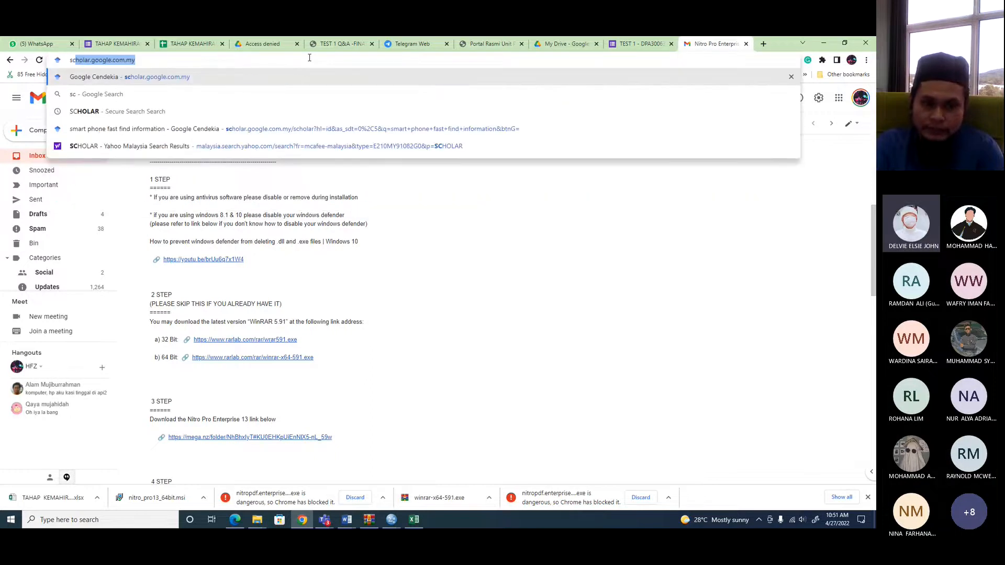
key("Return")
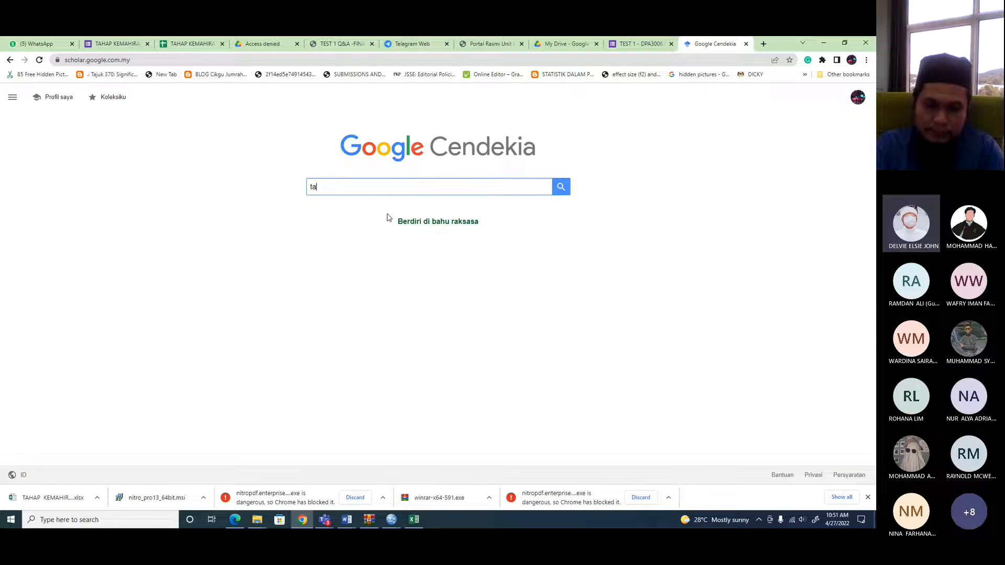
key("BackSpace")
key("BackSpace")
type("jurnal me")
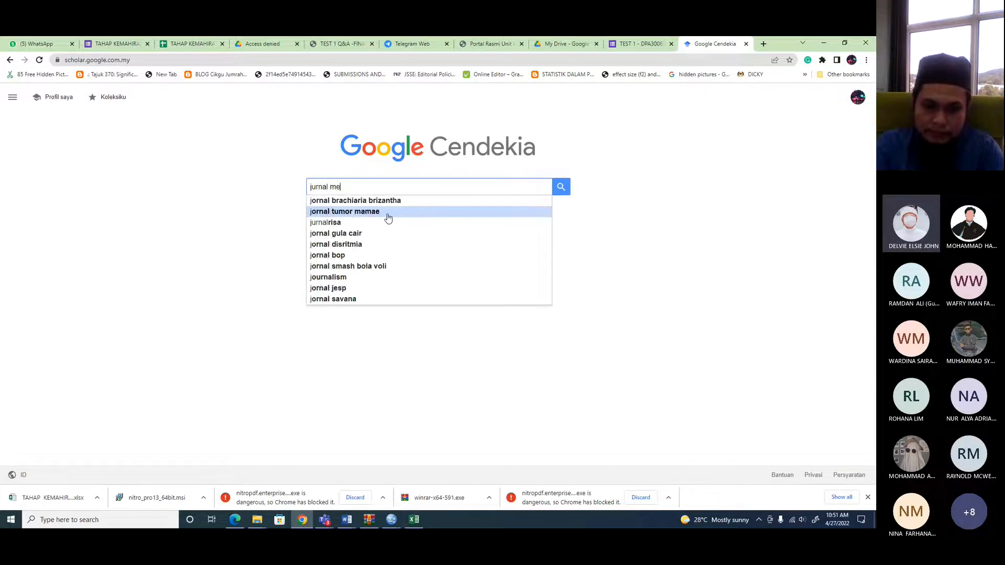
type("layu dicky ")
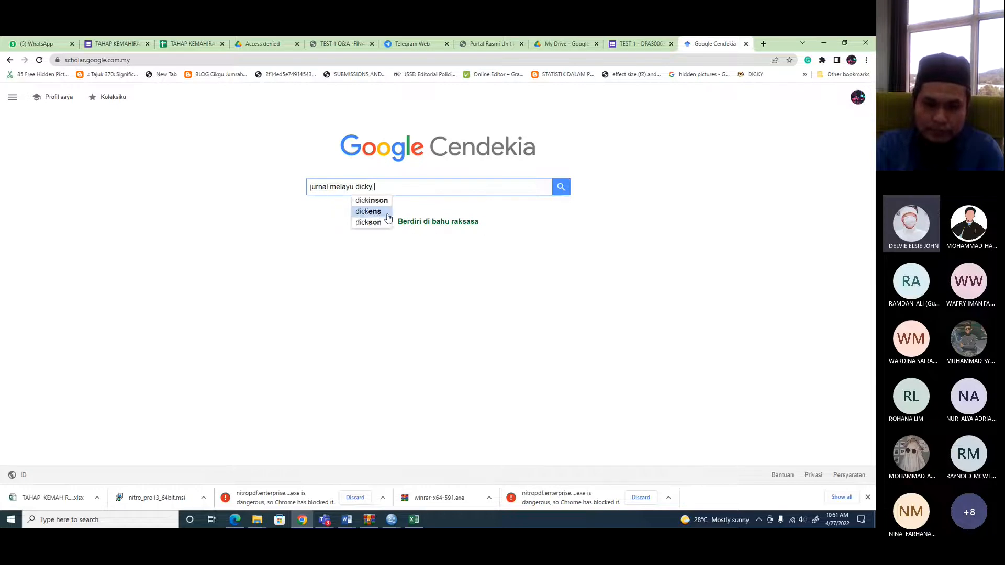
type("wiwittan")
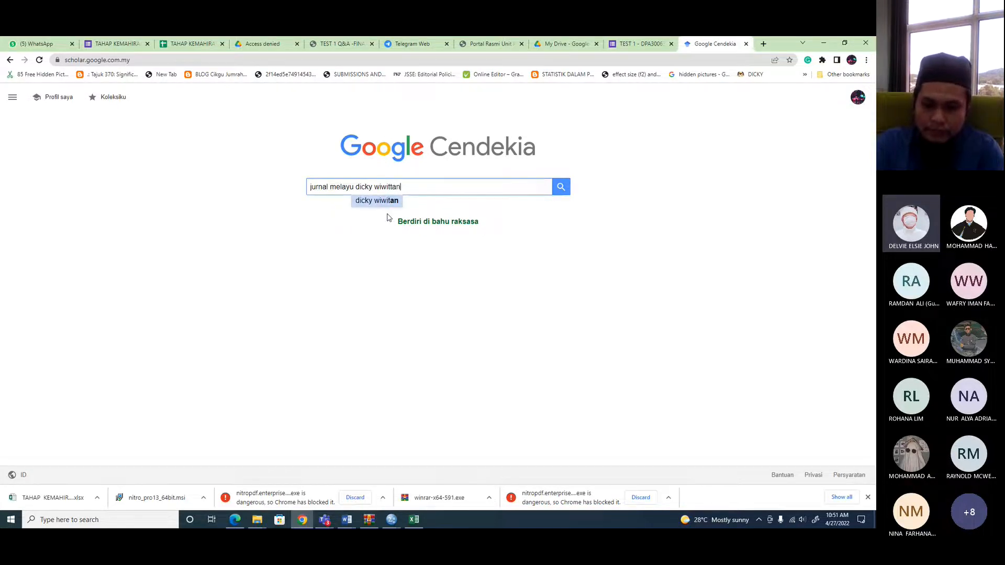
key("Return")
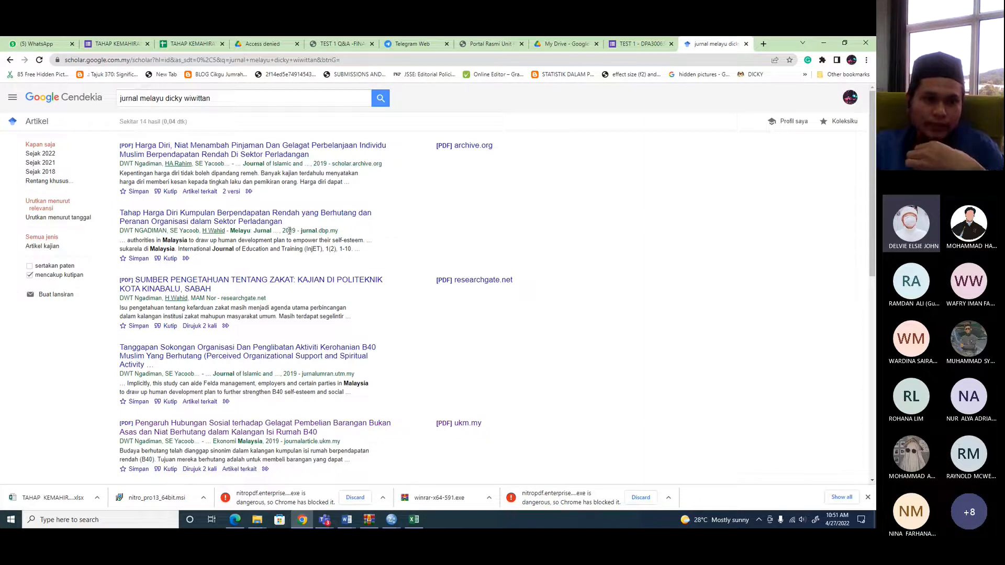
- Open the citation formats of the "Tahap Harga Diri Kumpulan Berpendapatan Rendah" article and copy its APA reference
left_click(166, 258)
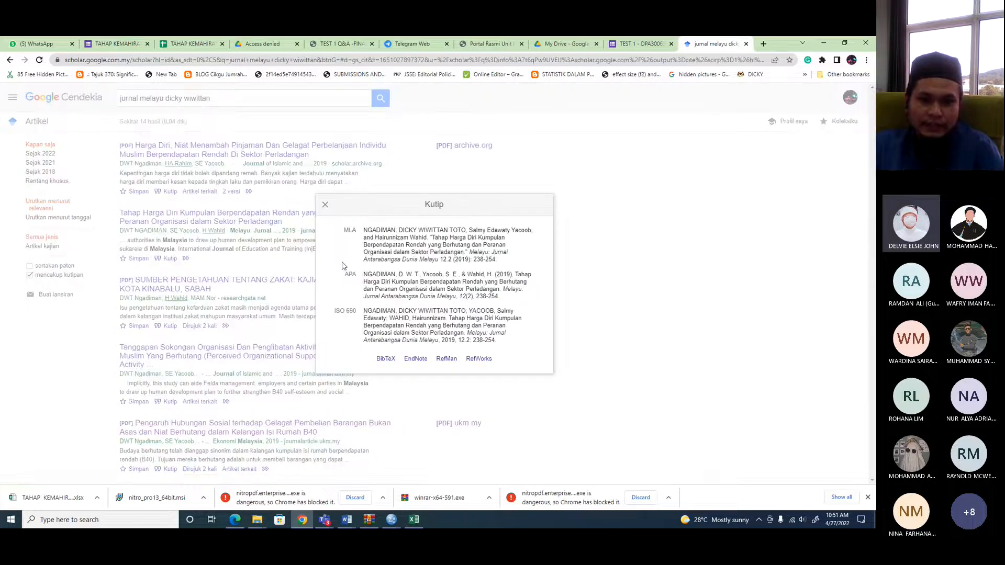
triple_click(405, 283)
right_click(413, 283)
left_click(429, 292)
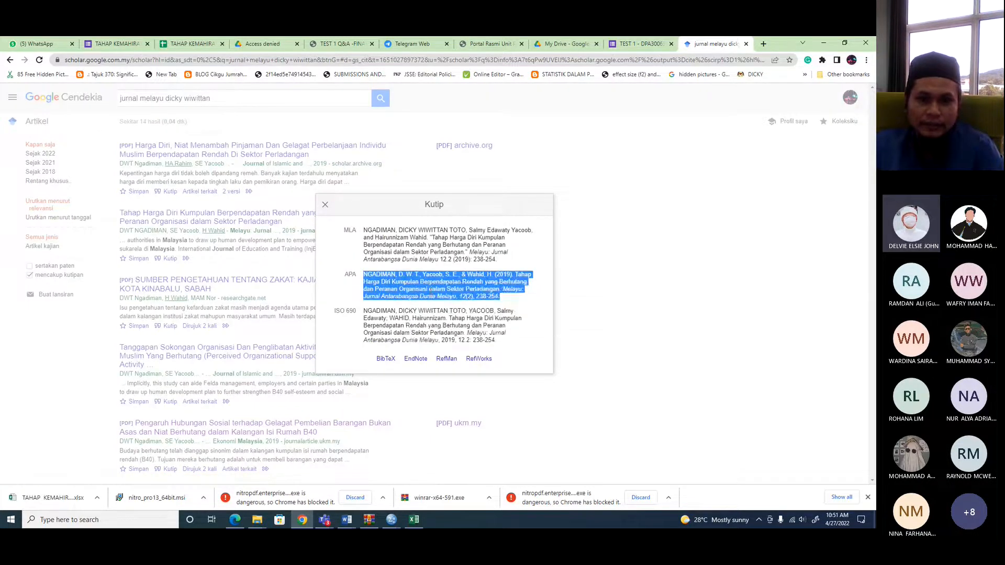
- Switch from Chrome to the SPSS output and look through the open windows for another document
key("alt+Tab")
key("Tab")
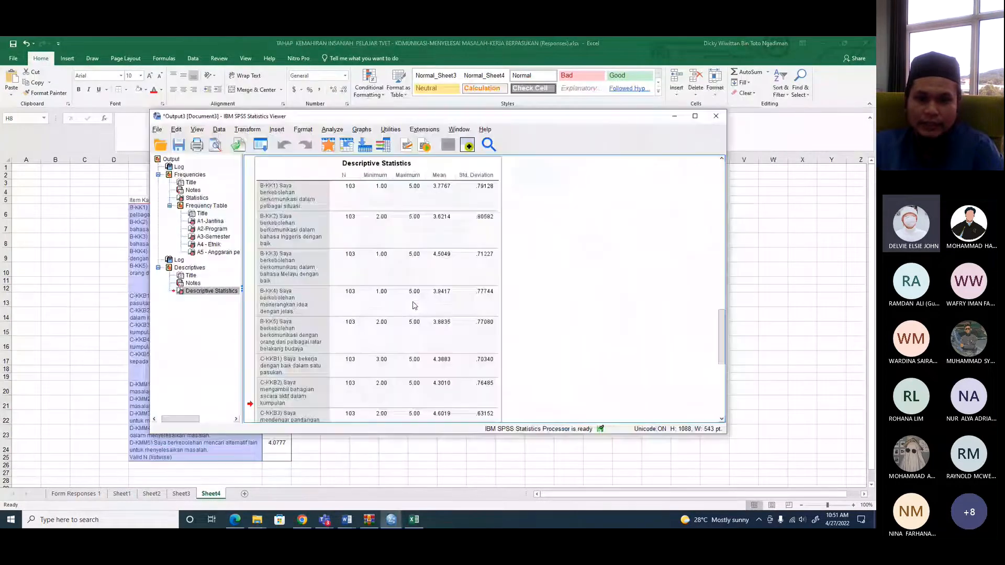
key("alt+Tab")
key("Tab")
key("Tab")
key("Tab")
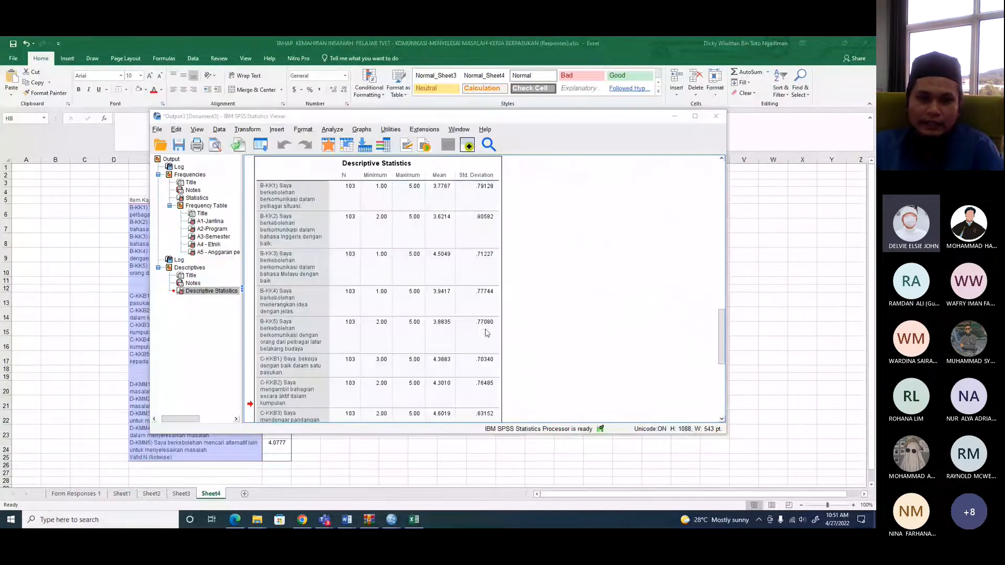
key("alt+Tab")
key("Tab")
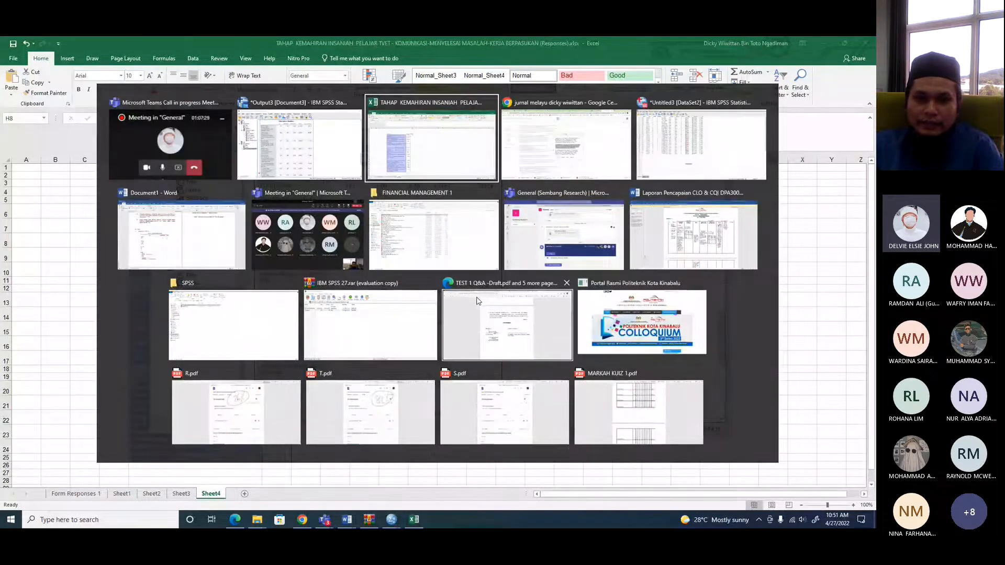
- Switch to the Word document, add a "Rujukan" heading below the Jadual 1 caption on page 2 and paste the copied reference under it
key("Tab")
key("Tab")
key("Tab")
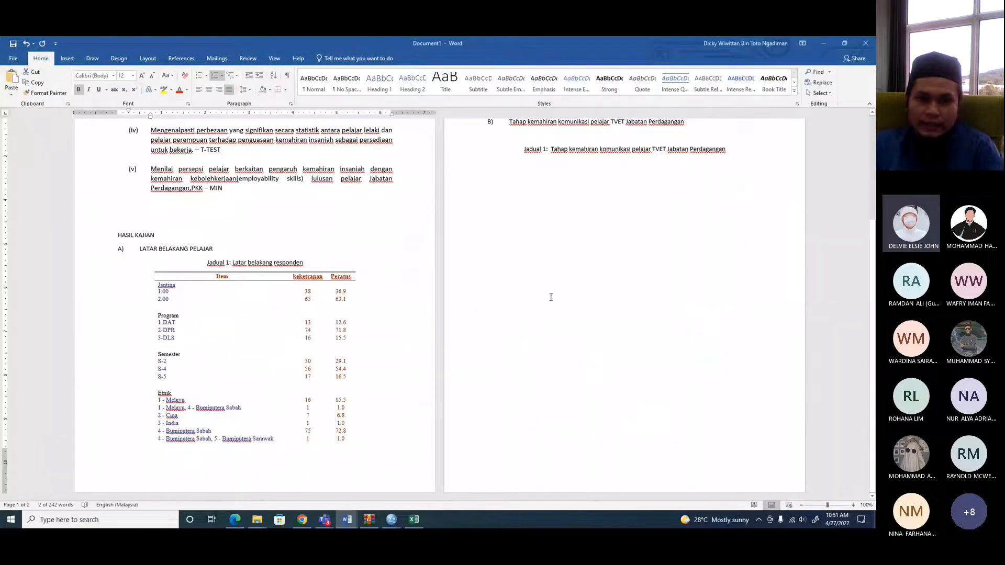
left_click(484, 232)
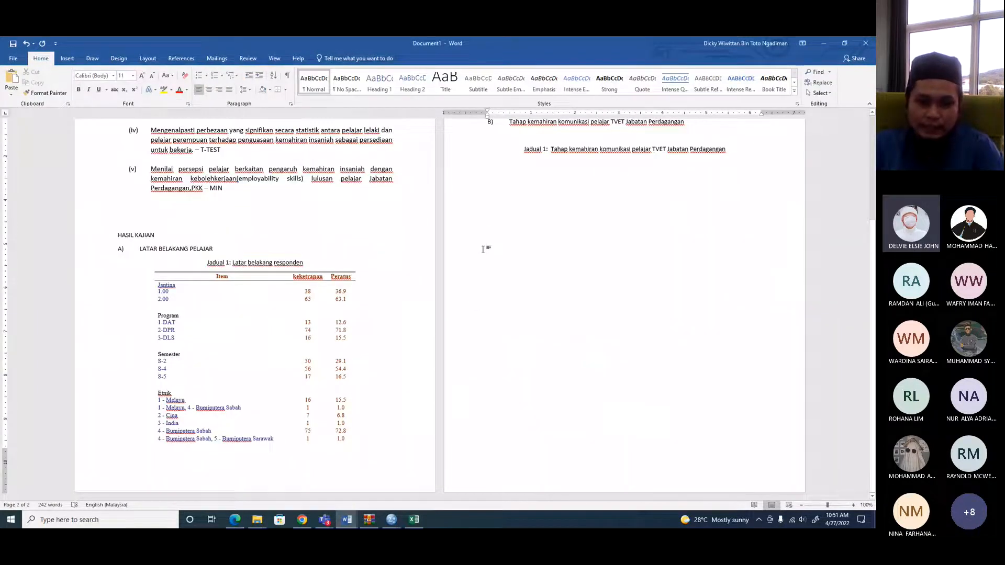
type("Rujukan")
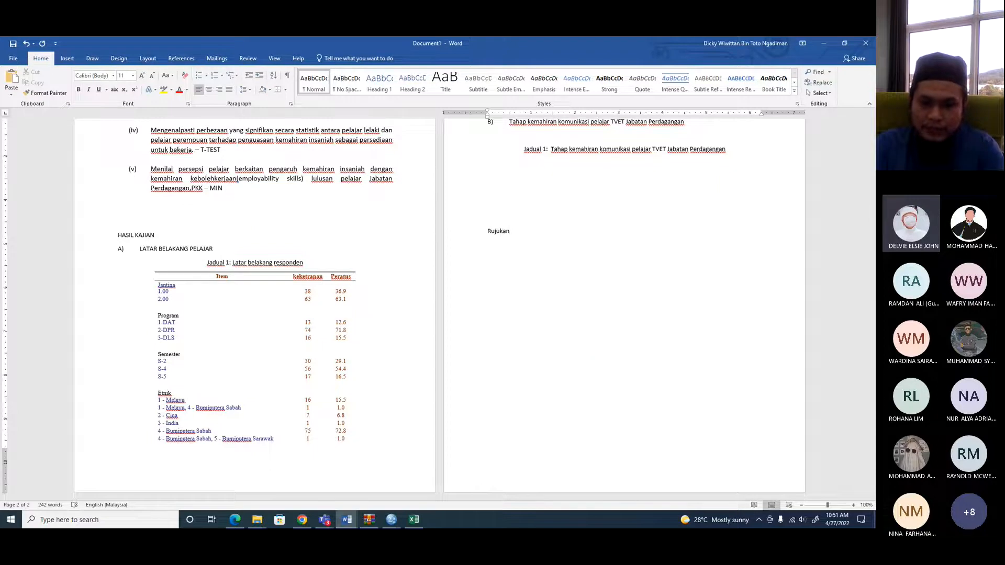
key("Return")
key("ctrl+v")
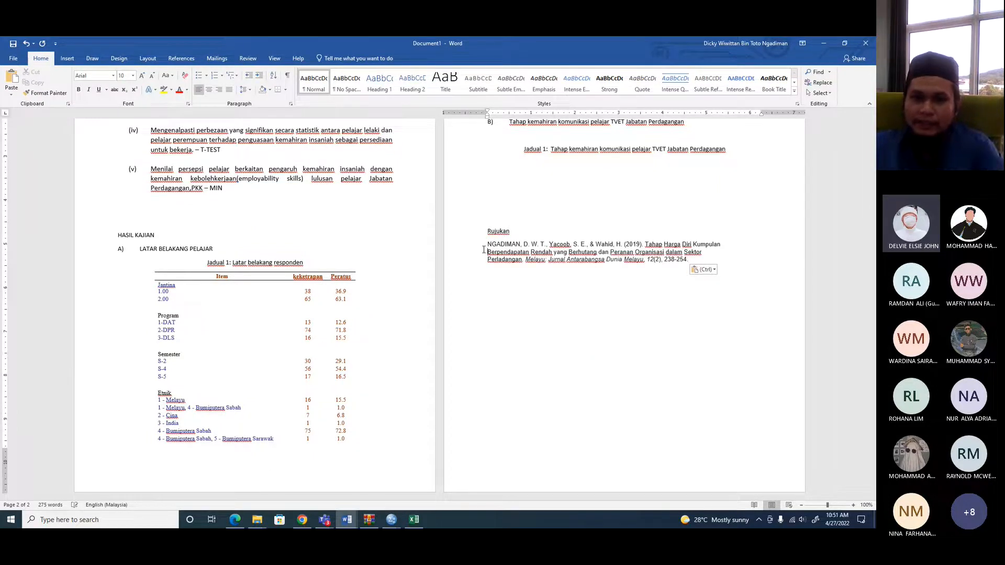
- Apply a hanging indent to the pasted reference so its first line stays at the margin
mouse_move(487, 116)
left_mouse_down()
mouse_move(497, 117)
mouse_move(484, 116)
left_mouse_up()
left_click(484, 116)
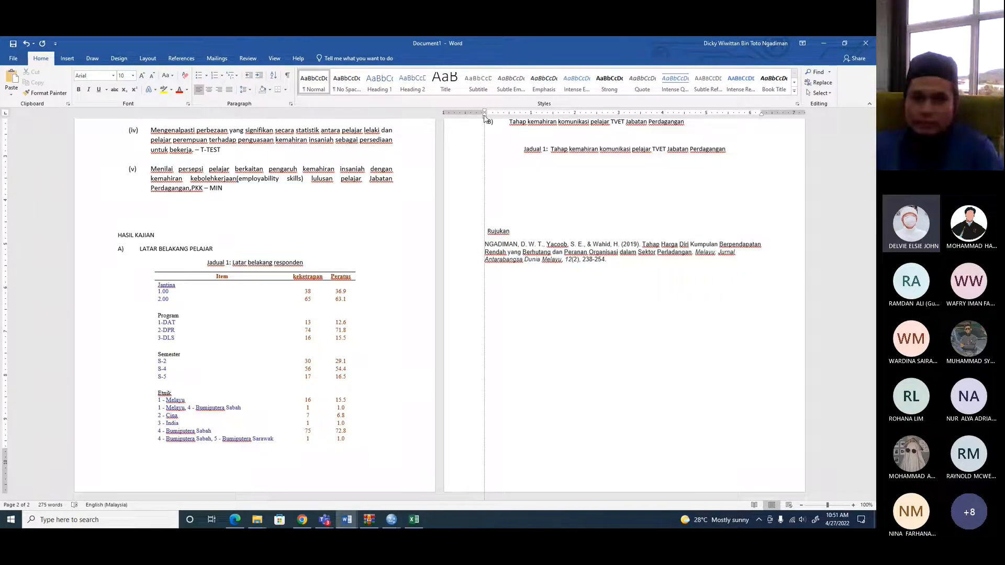
left_click_drag(484, 116, 504, 122)
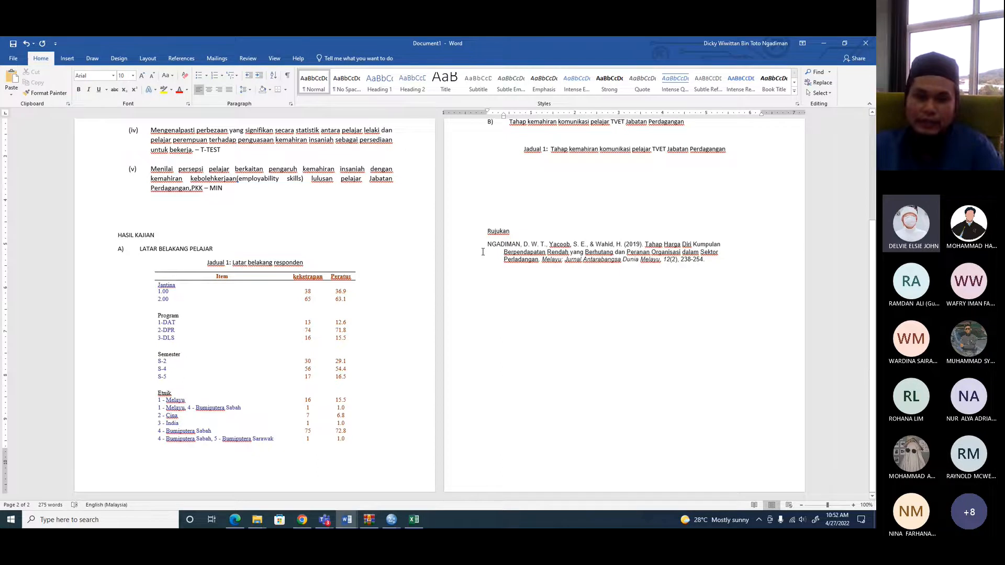
- Switch to Chrome, dismiss the citation window and open the article "Tahap Harga Diri Kumpulan Berpendapatan Rendah yang Berhutang" from the Google Scholar results
key("alt+Tab")
key("Tab")
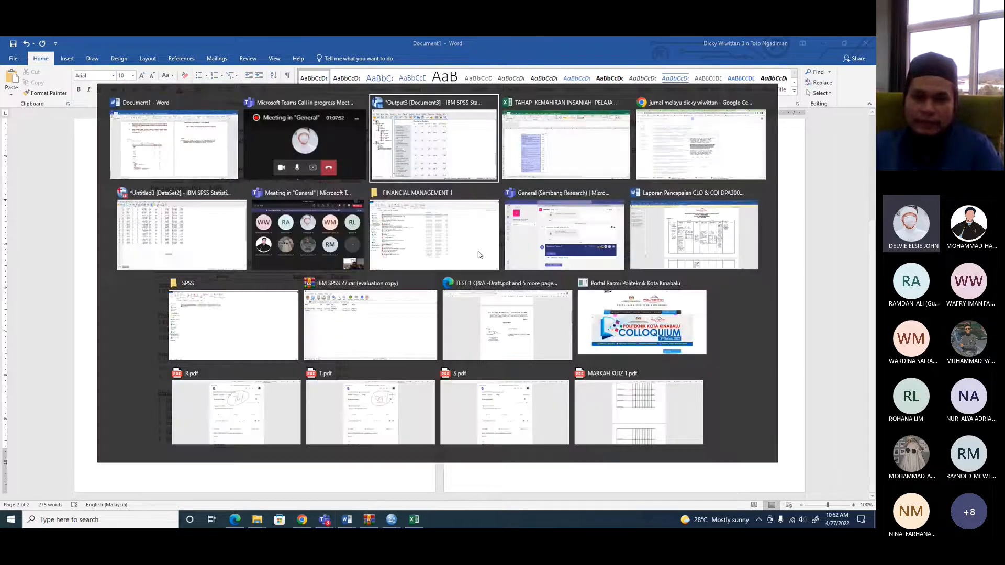
key("alt+Tab")
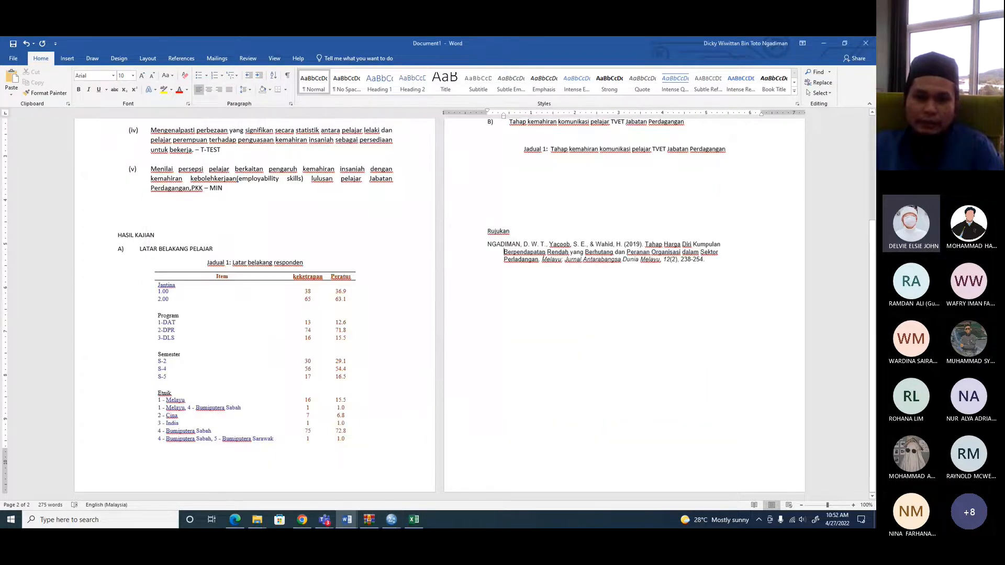
key("alt+Tab")
left_click(396, 527)
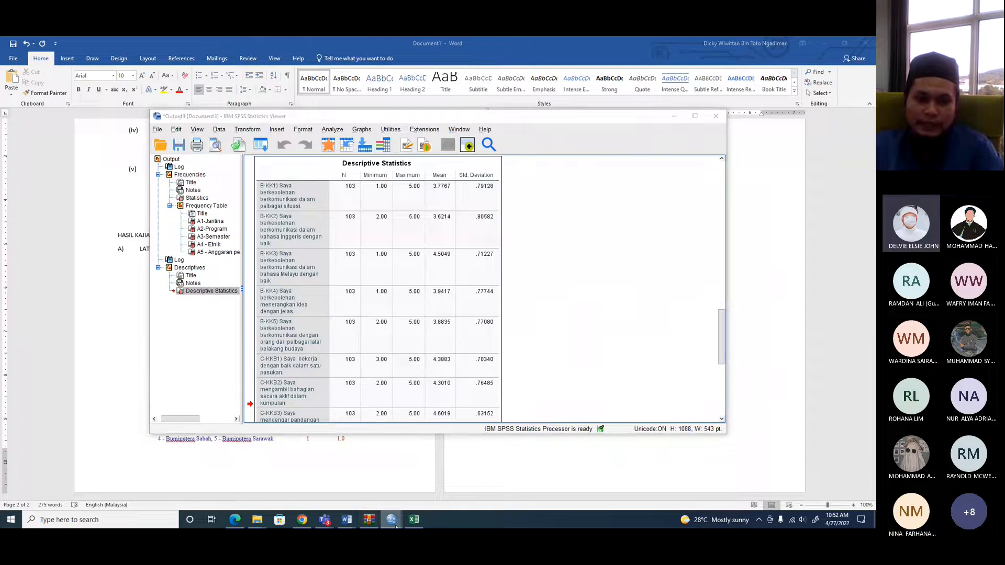
left_click(302, 520)
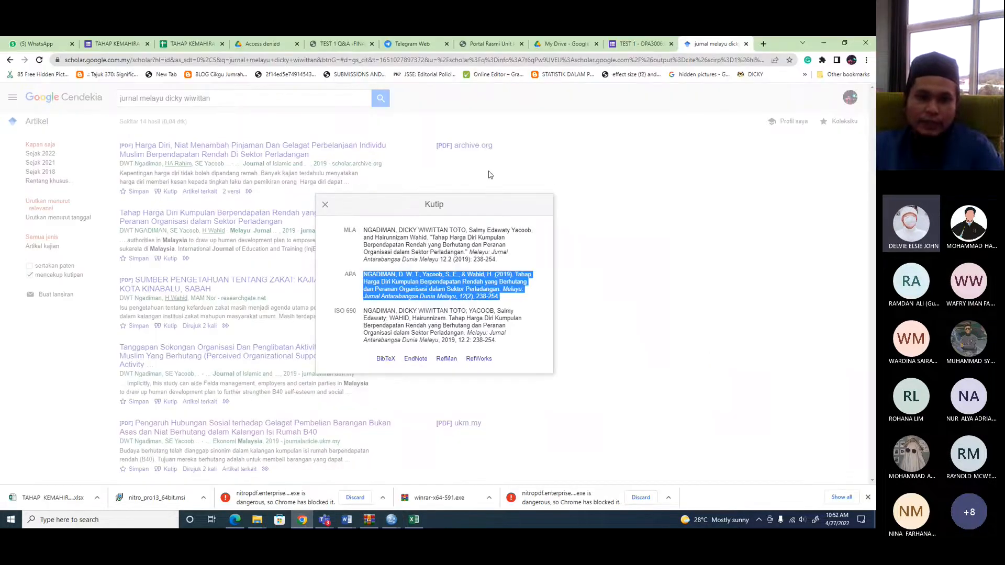
left_click(325, 204)
left_click(226, 218)
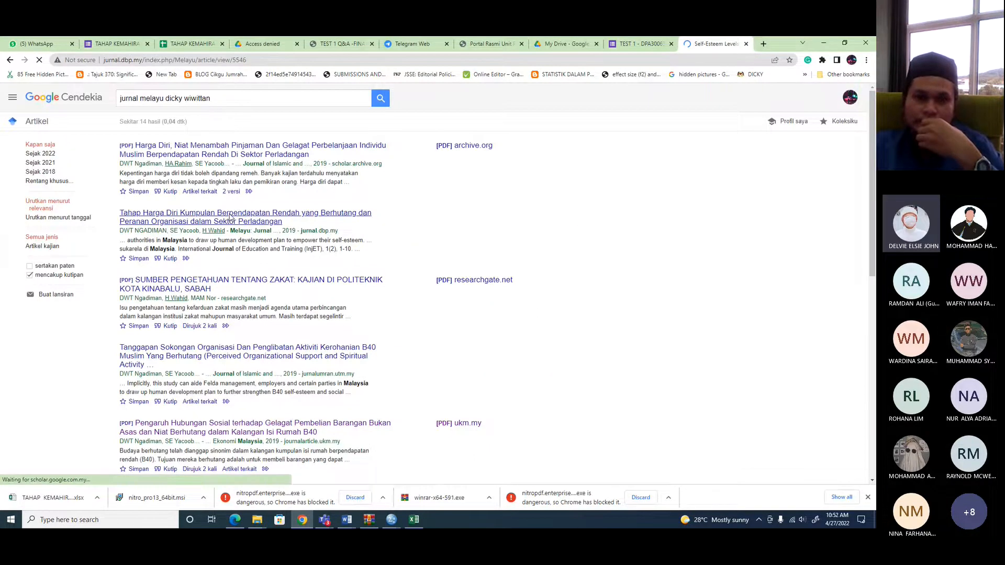
- Look through the article page, examining its abstract, reference list and citation details
scroll(285, 288, "down", 15)
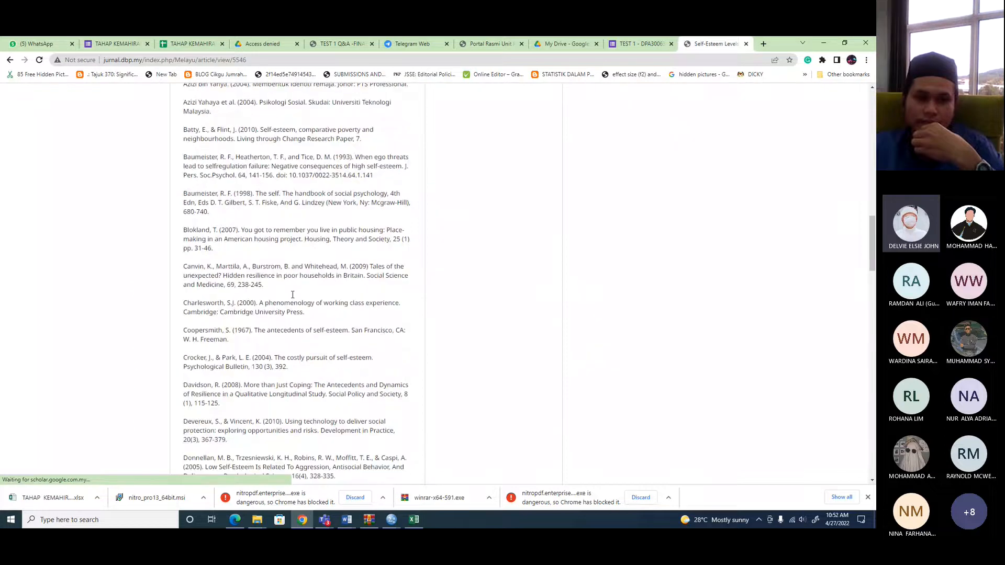
scroll(299, 297, "down", 3)
scroll(305, 300, "up", 18)
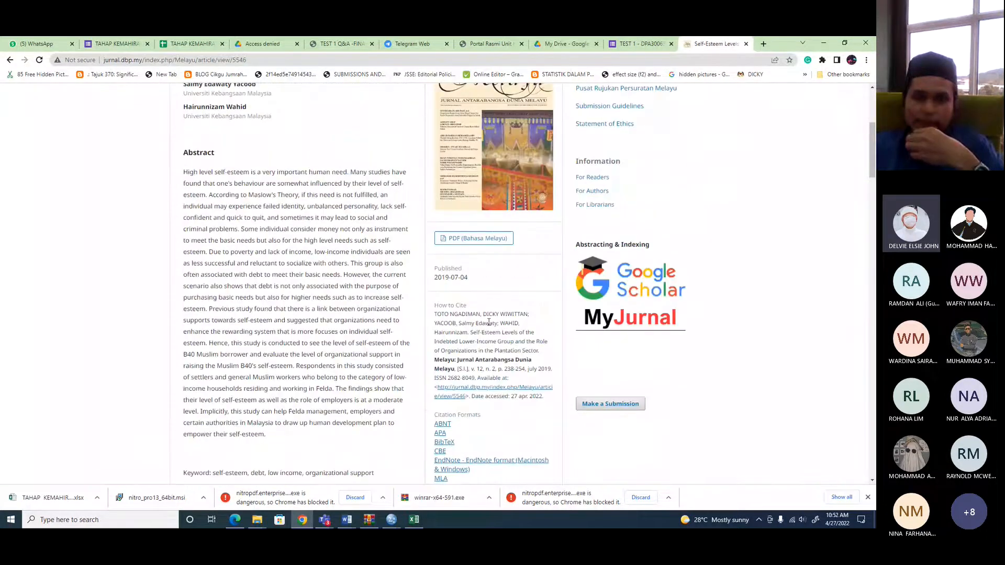
scroll(489, 282, "up", 2)
scroll(489, 325, "down", 2)
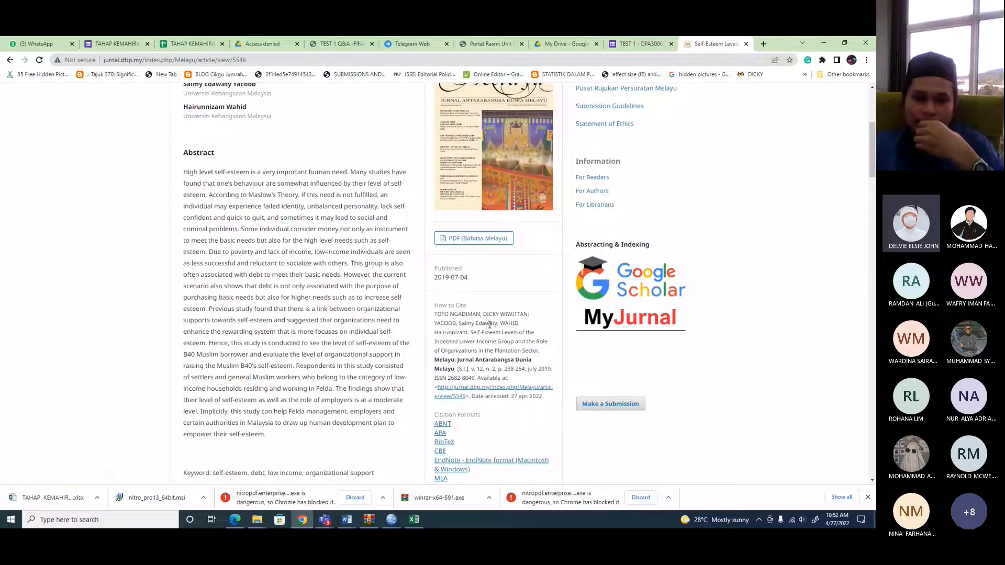
scroll(489, 325, "down", 20)
scroll(299, 344, "up", 15)
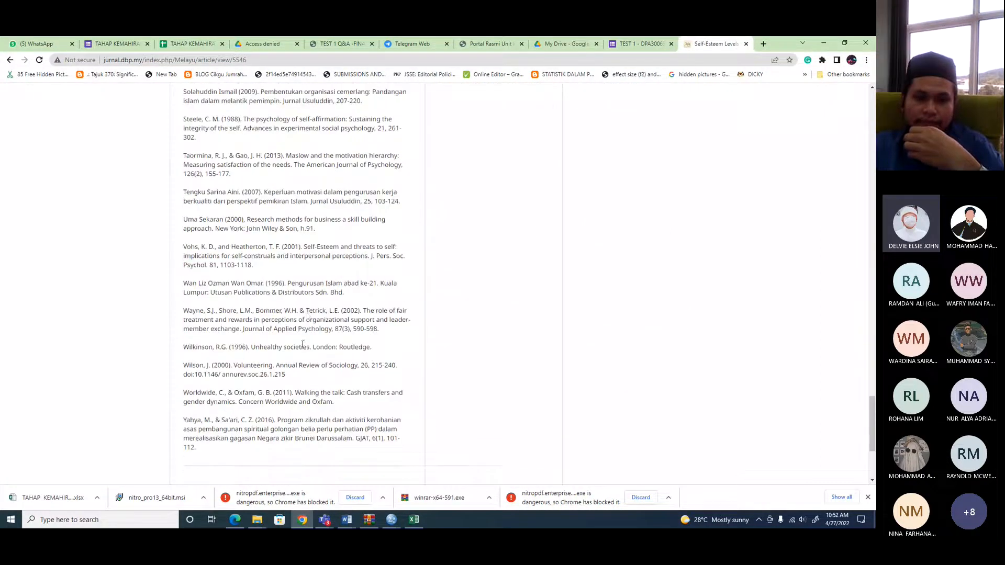
scroll(316, 331, "up", 15)
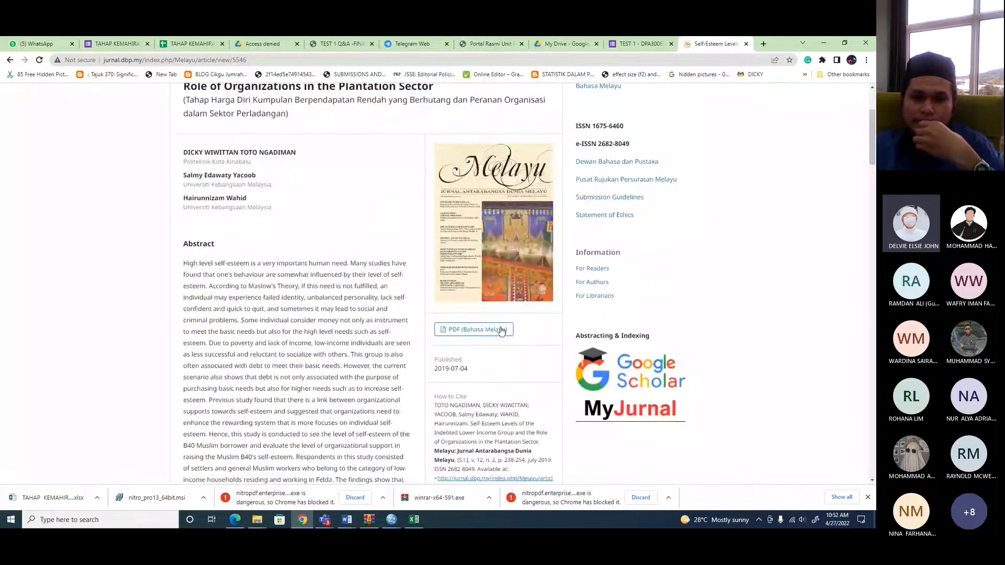
scroll(492, 332, "up", 3)
scroll(471, 333, "down", 4)
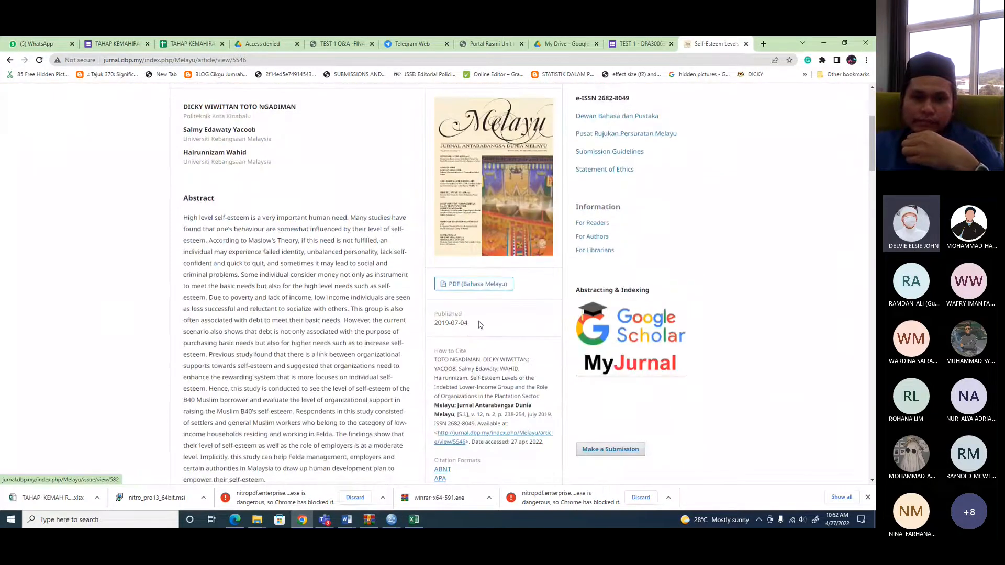
- Open the article's Bahasa Melayu PDF and go to the min-score note beneath the table on page 247
left_click(474, 286)
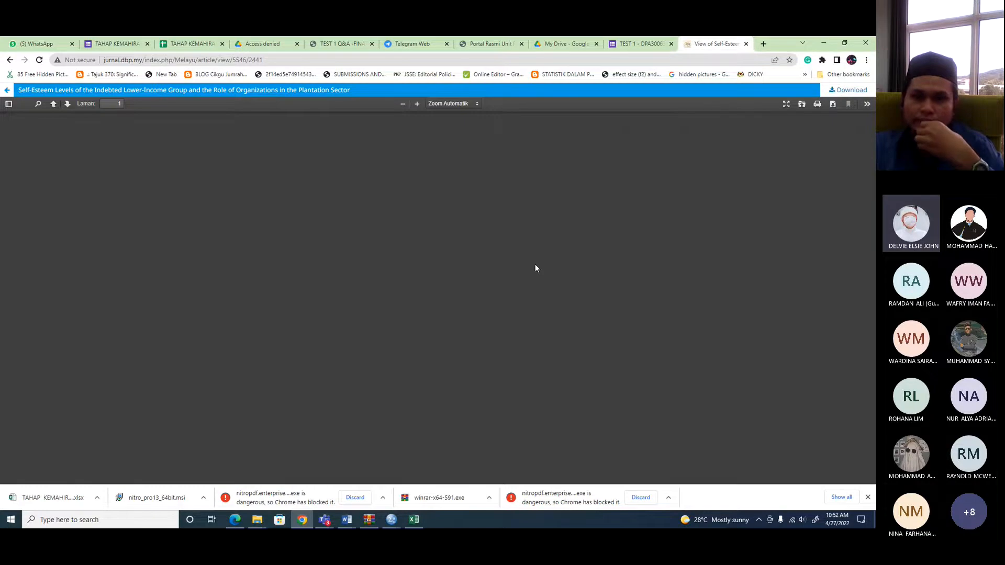
scroll(526, 283, "down", 7)
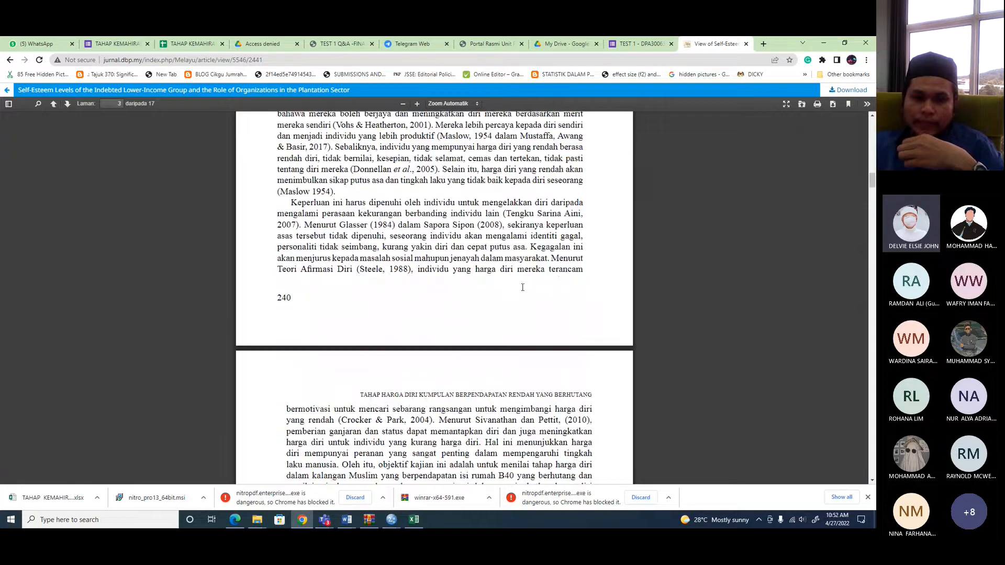
scroll(526, 283, "down", 10)
scroll(523, 299, "down", 20)
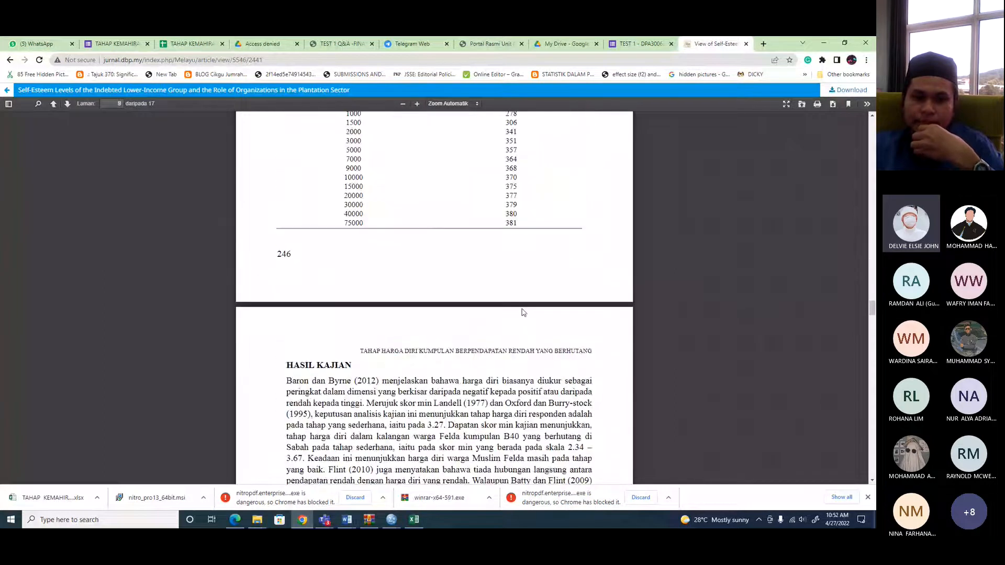
scroll(523, 313, "down", 15)
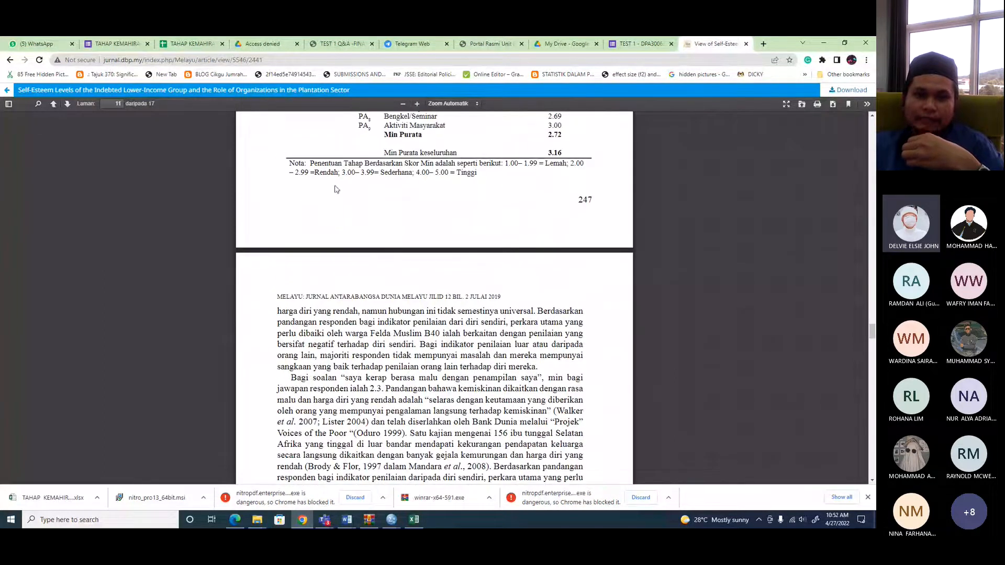
- Copy the whole "Nota: Penentuan Tahap Berdasarkan Skor Min" note, through "4.00–5.00 = Tinggi"
left_click_drag(287, 163, 479, 177)
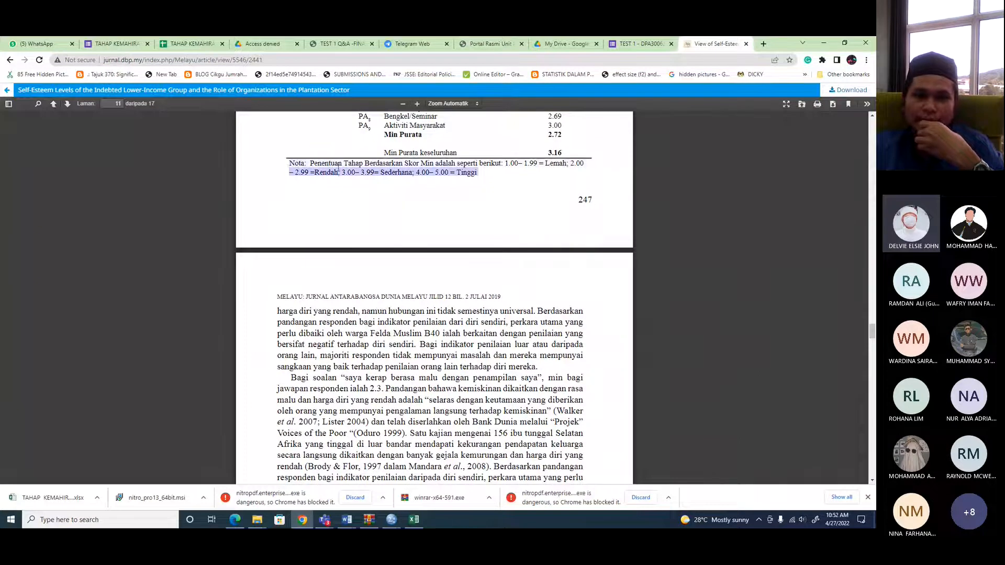
left_click(294, 161)
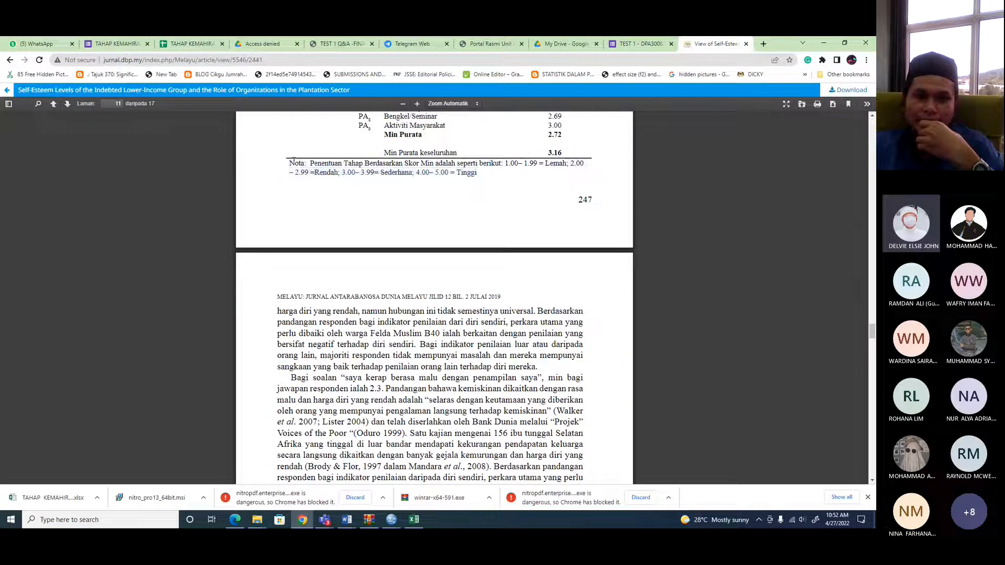
left_click_drag(289, 162, 476, 175)
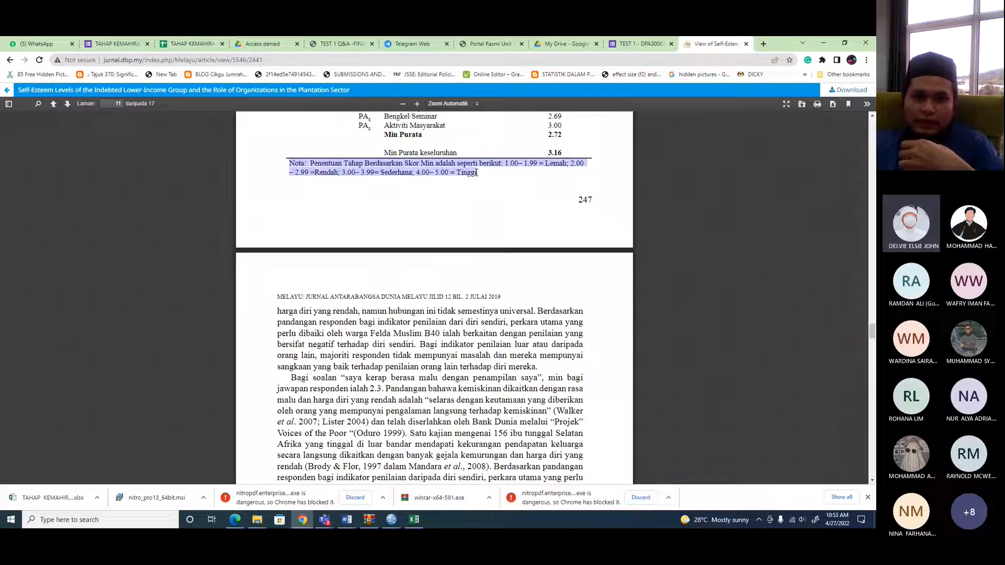
right_click(475, 177)
left_click(487, 207)
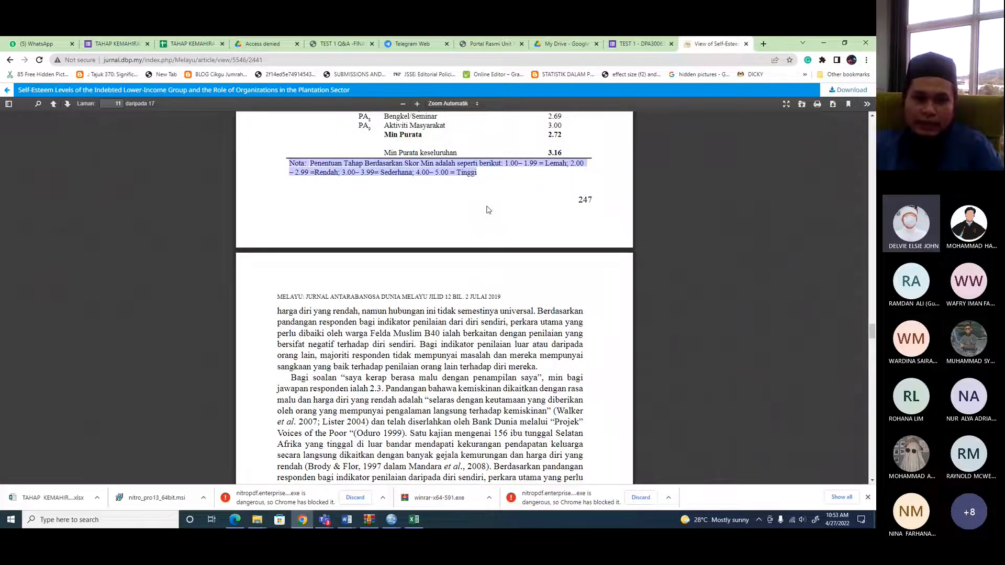
- Return to the Word document, add a "Metodologi" heading above HASIL KAJIAN and paste the copied min-score note beneath it
key("alt+Tab")
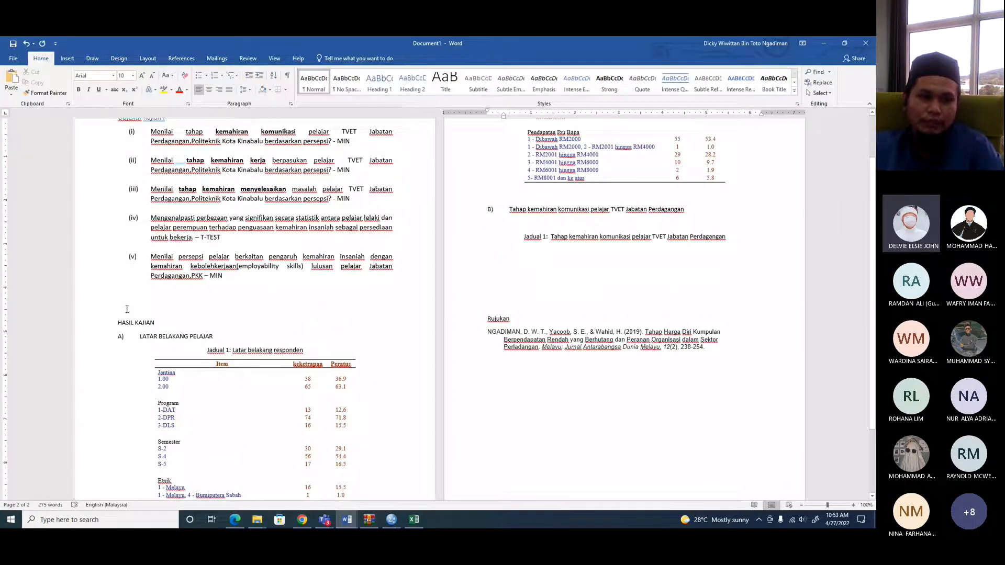
left_click(126, 308)
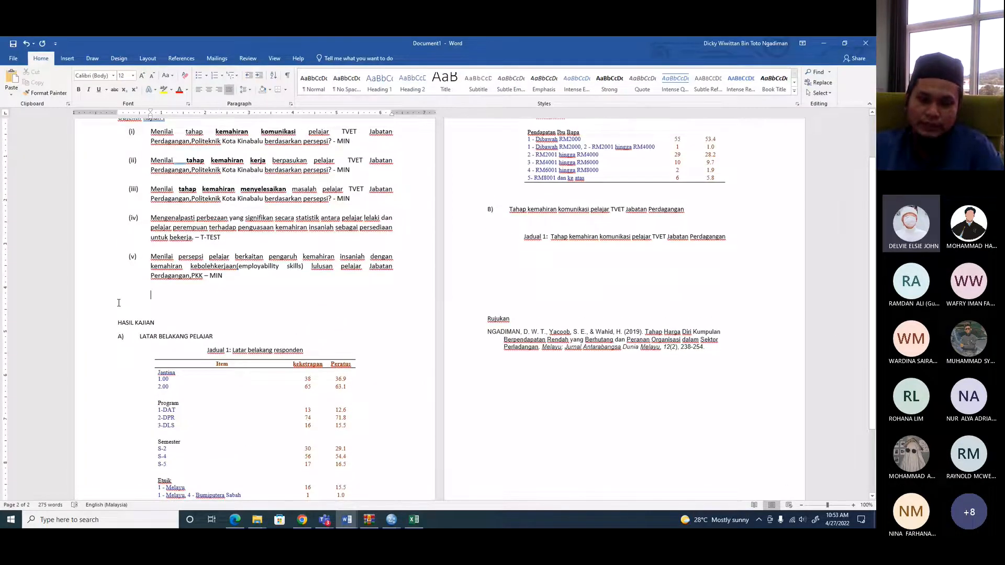
key("Return")
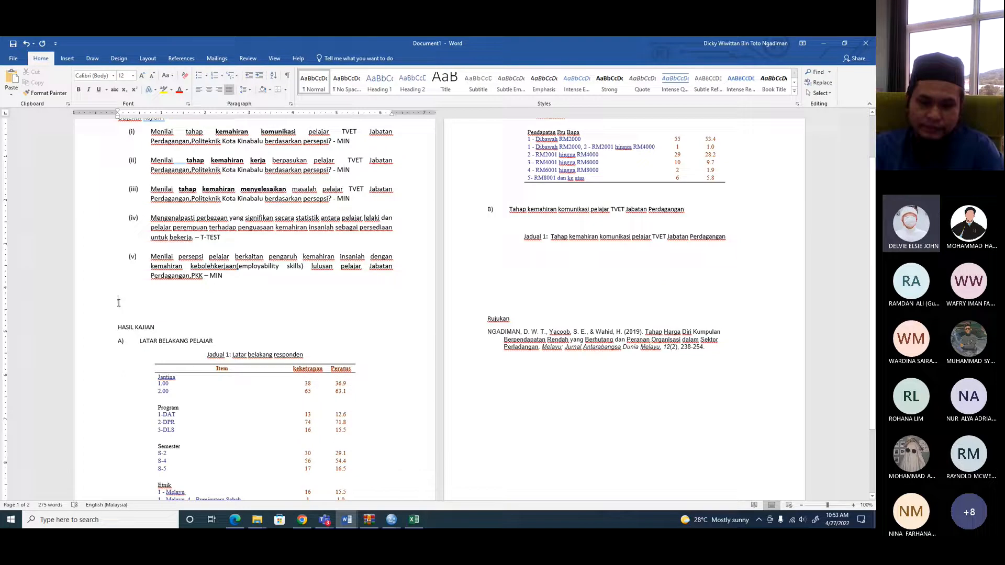
type("Metodolo")
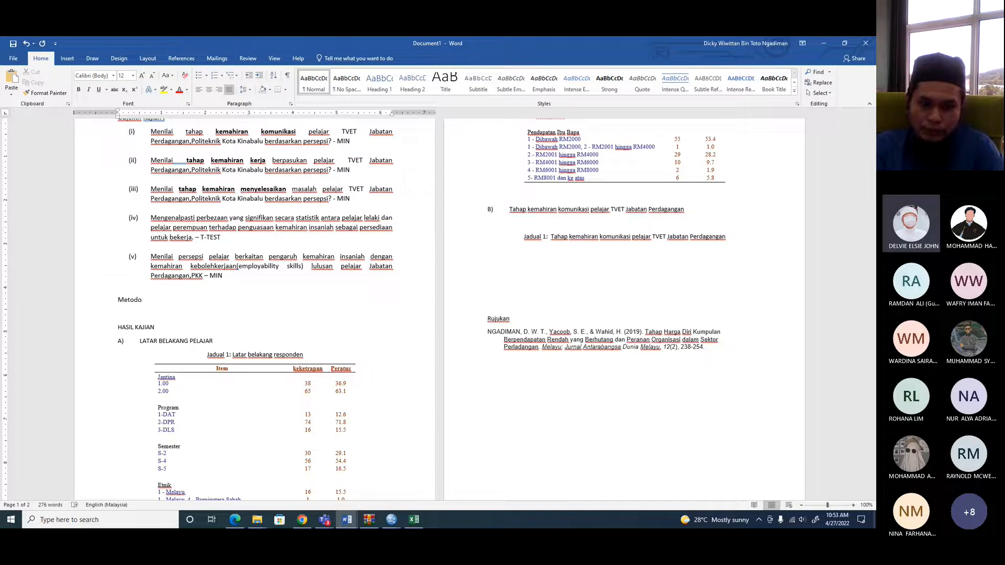
type("ogi")
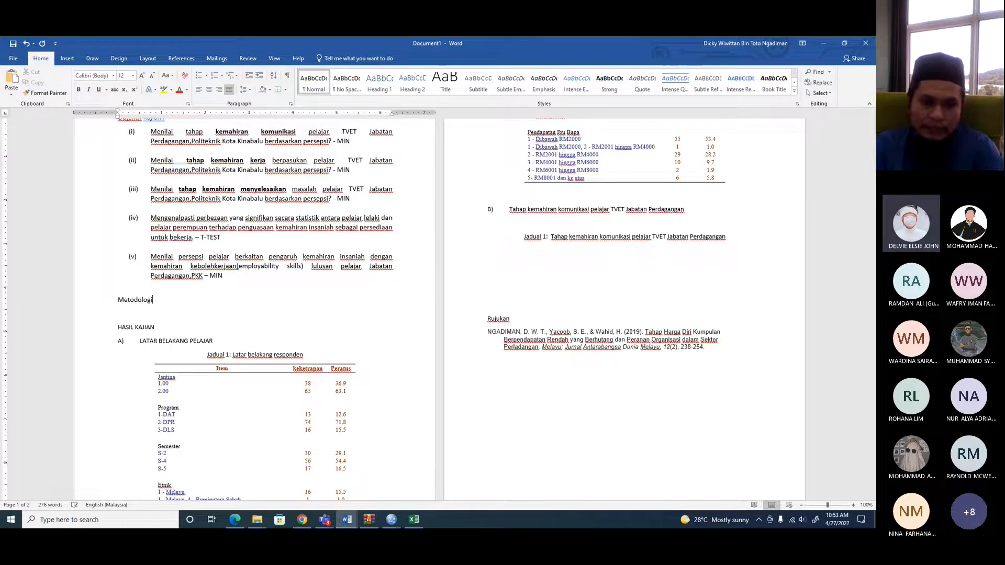
key("Return")
key("ctrl+v")
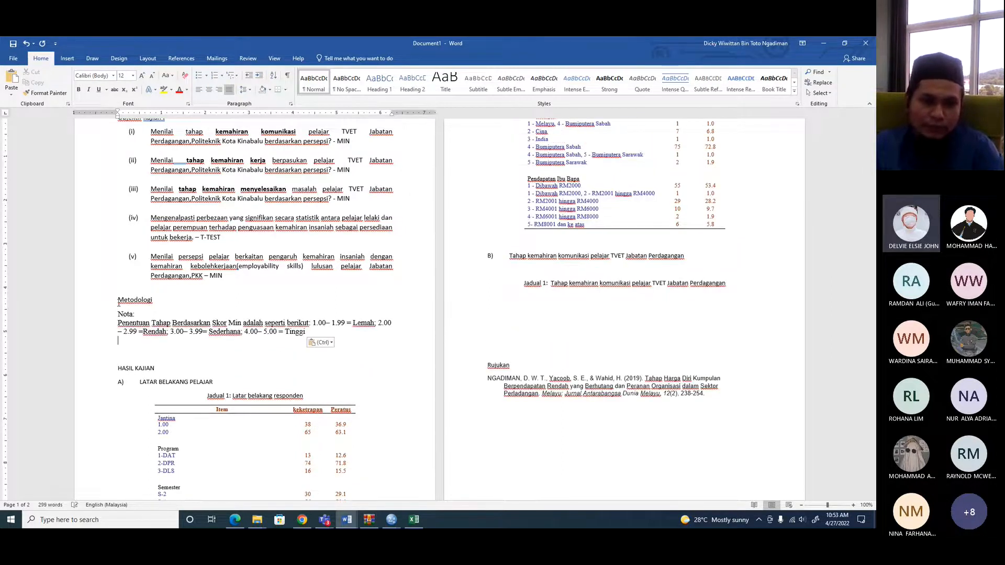
- Delete the "Nota:" line under Metodologi and end the min-score note with a bracketed citation of the reference's first author's surname and 2019
left_click(90, 316)
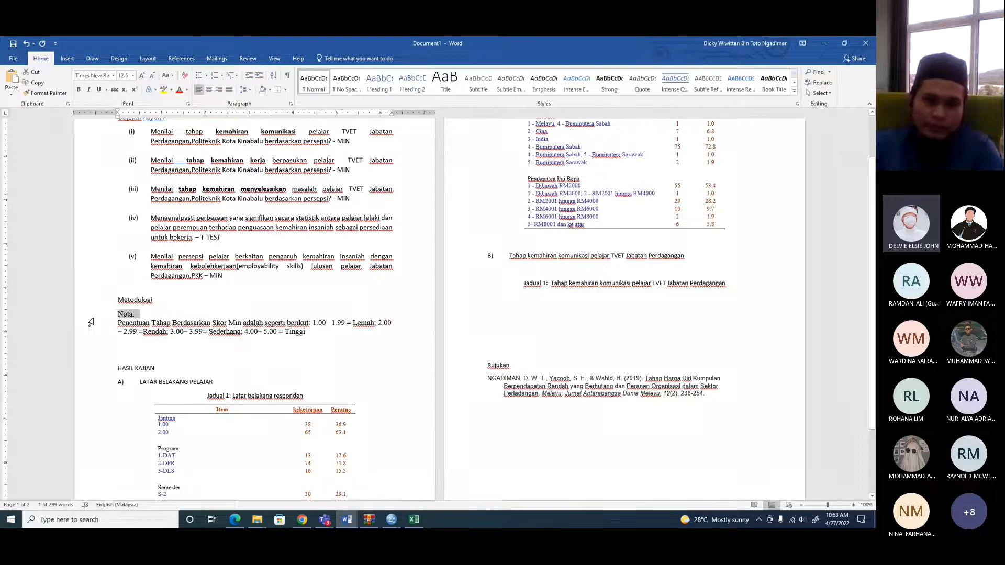
key("BackSpace")
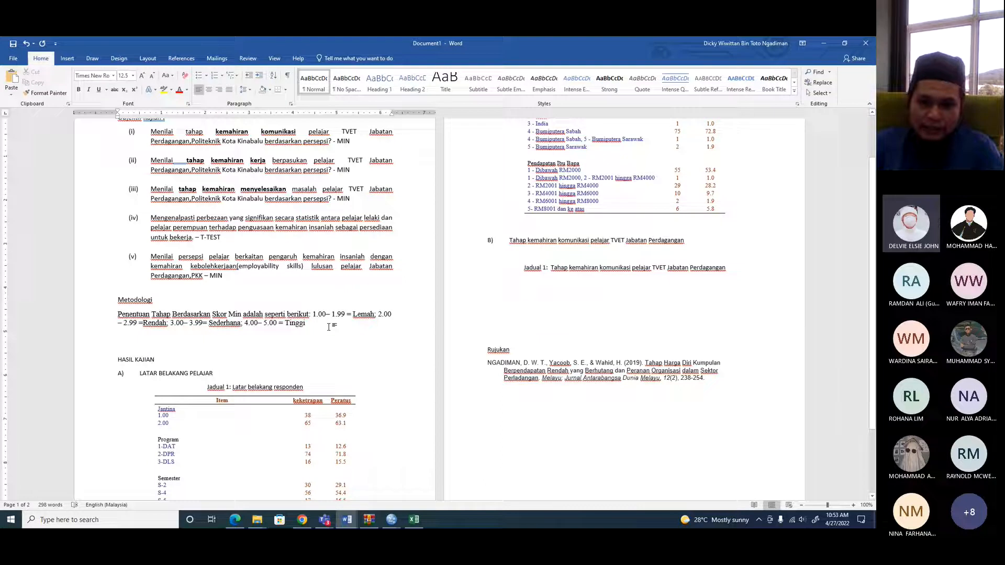
type("(")
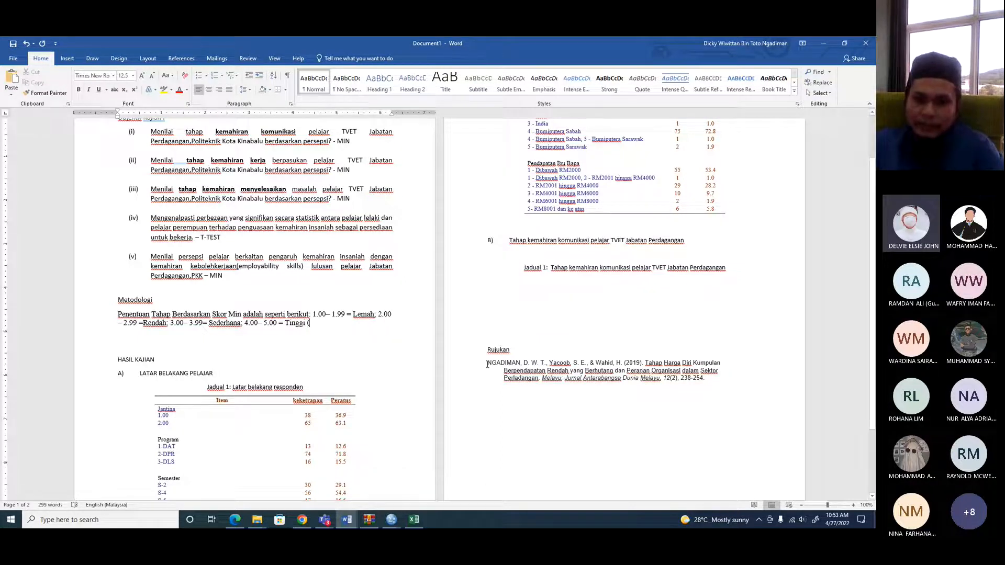
type("Nagd")
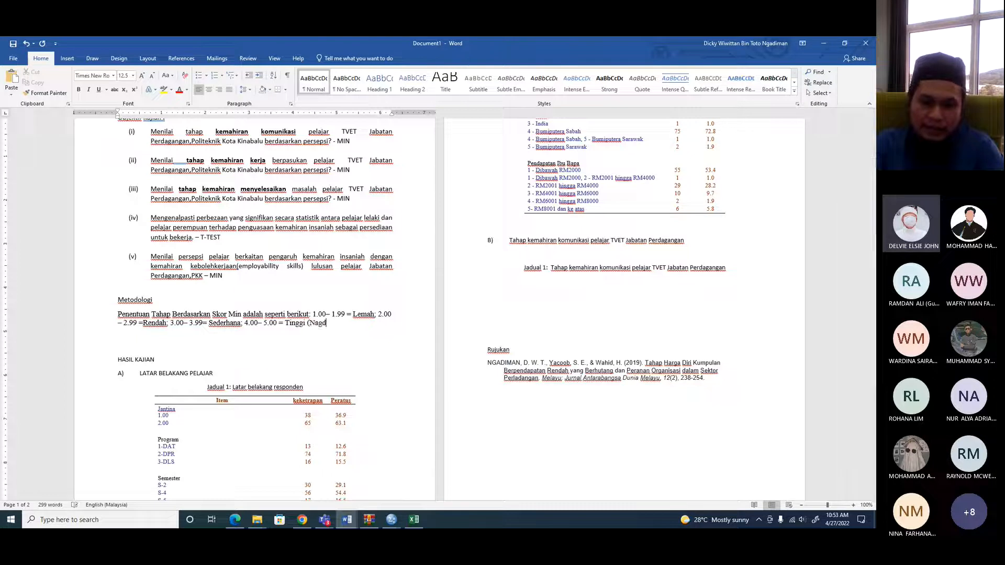
key("BackSpace")
key("BackSpace")
key("BackSpace")
type("gadiman")
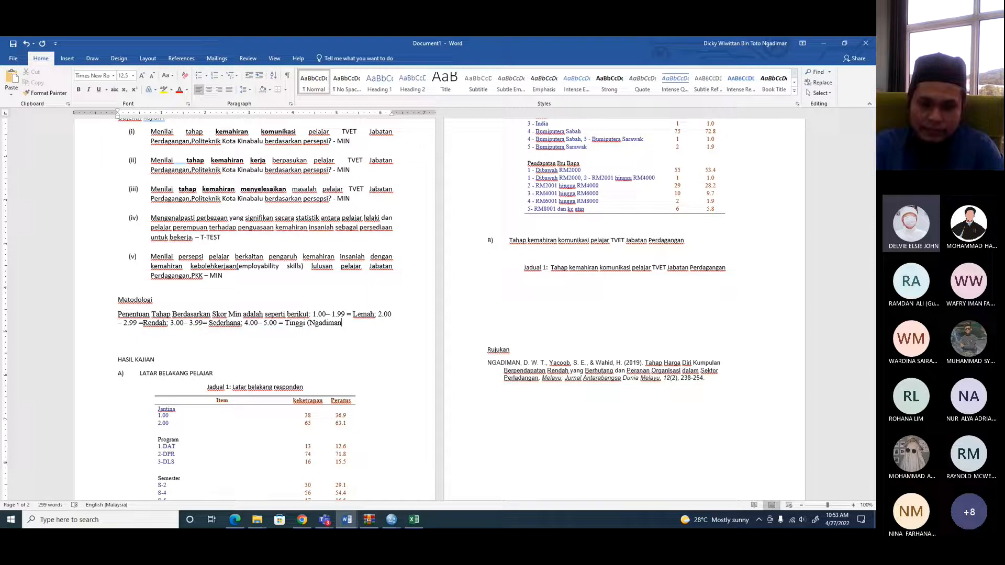
type(", 2019)")
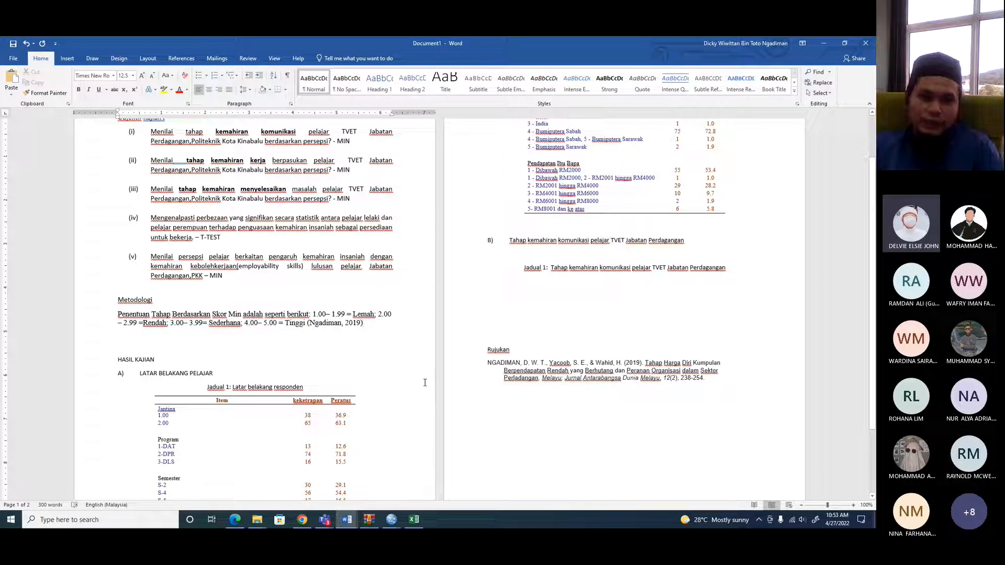
- Break the min-score note into separate lines for 1.00–1.99, 2.00–2.99, 3.00–3.99 and 4.00–5.00, keeping each range together with its level
left_click(313, 314)
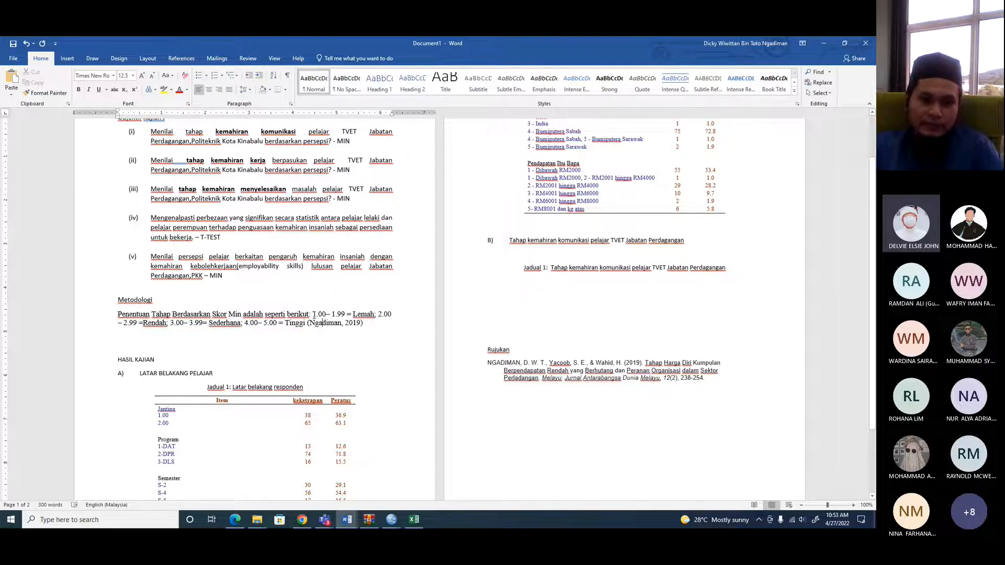
key("Return")
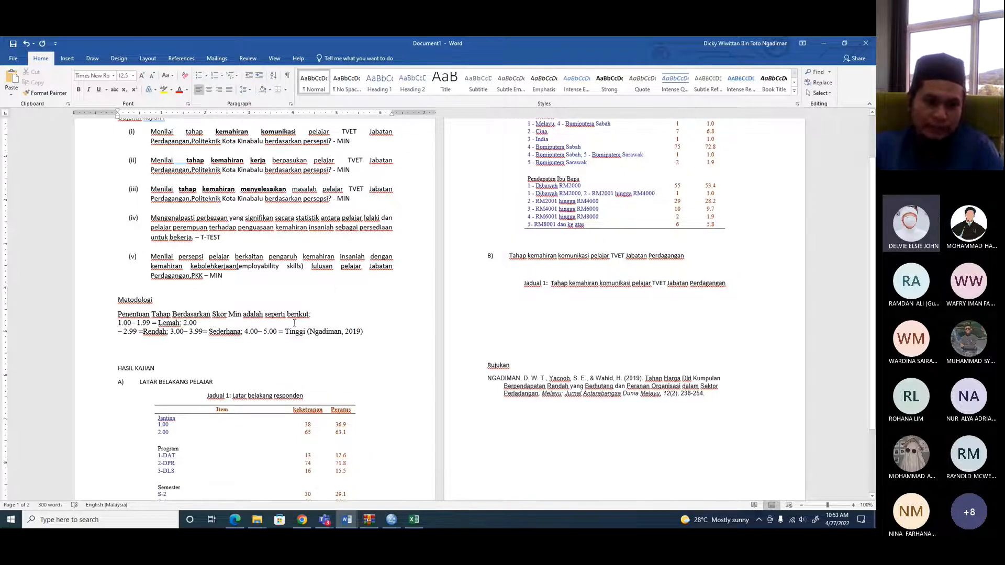
left_click(183, 322)
key("Return")
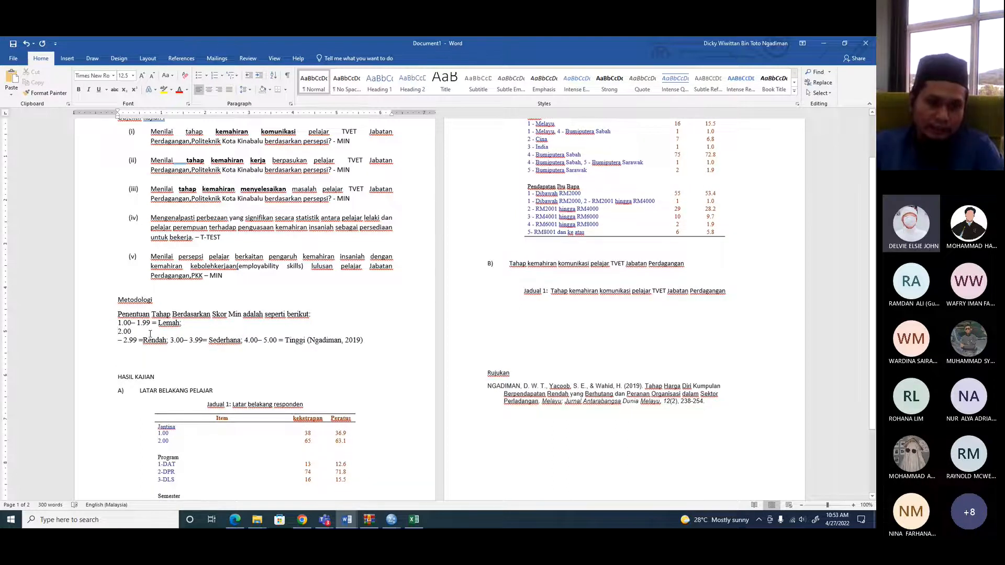
key("BackSpace")
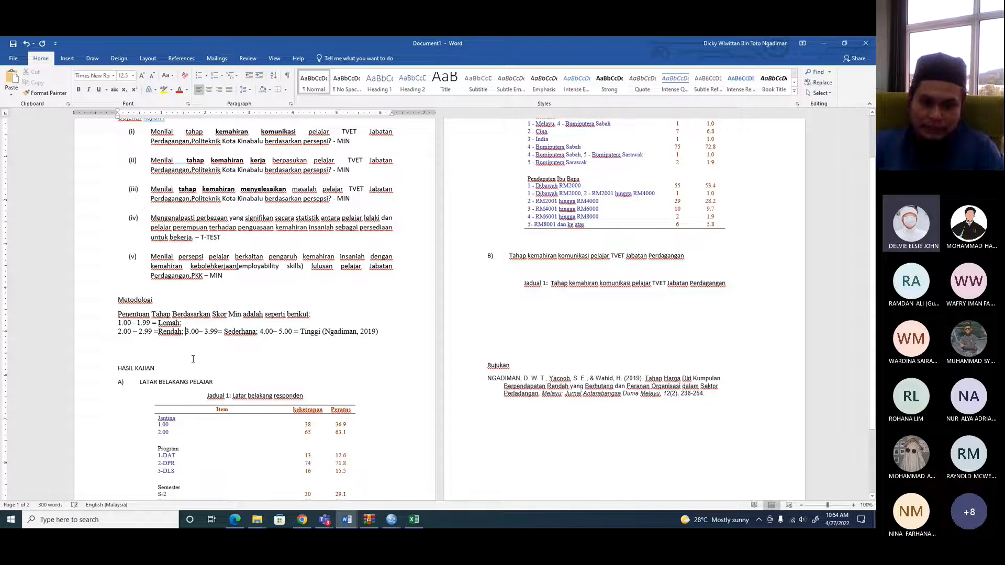
key("Return")
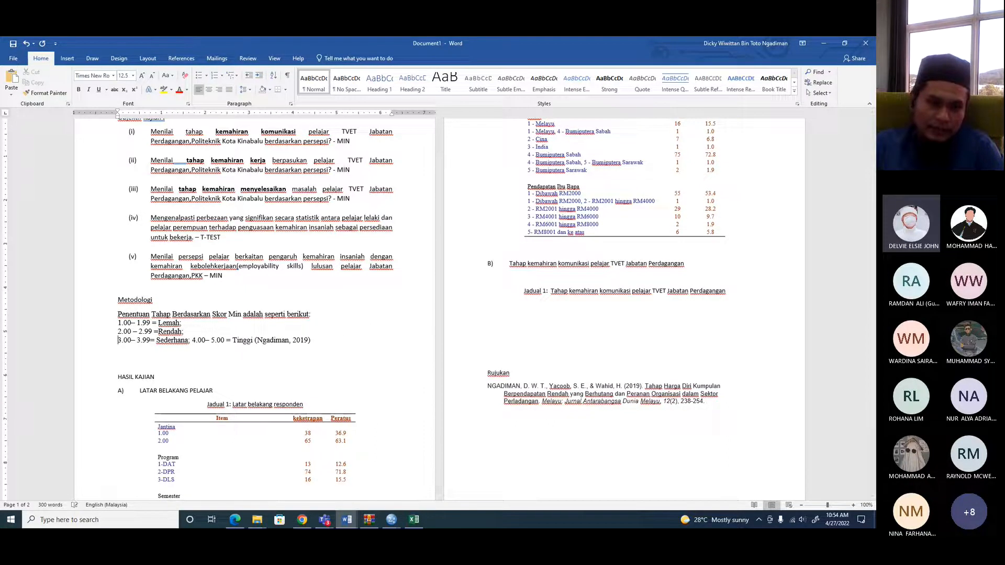
left_click(193, 341)
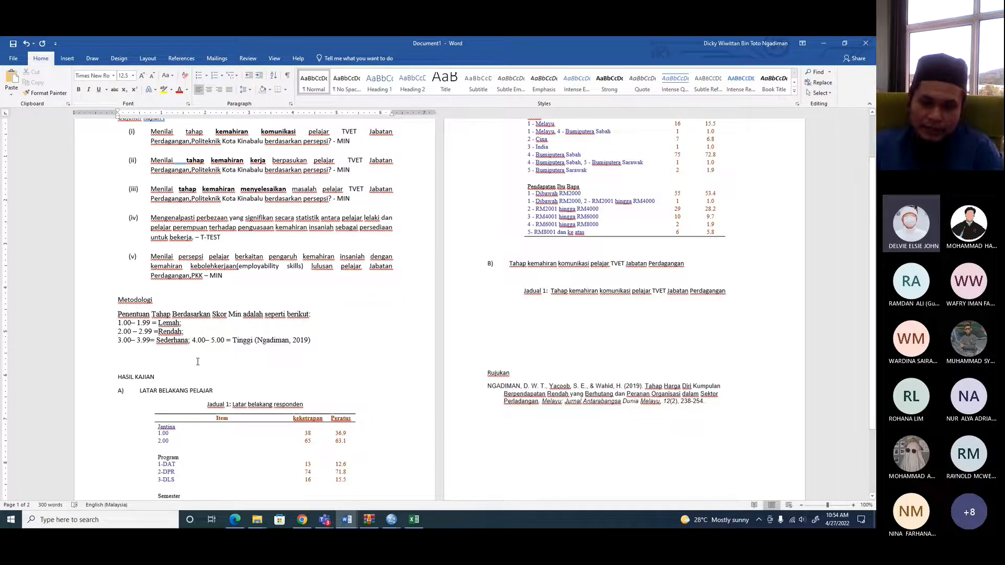
key("Return")
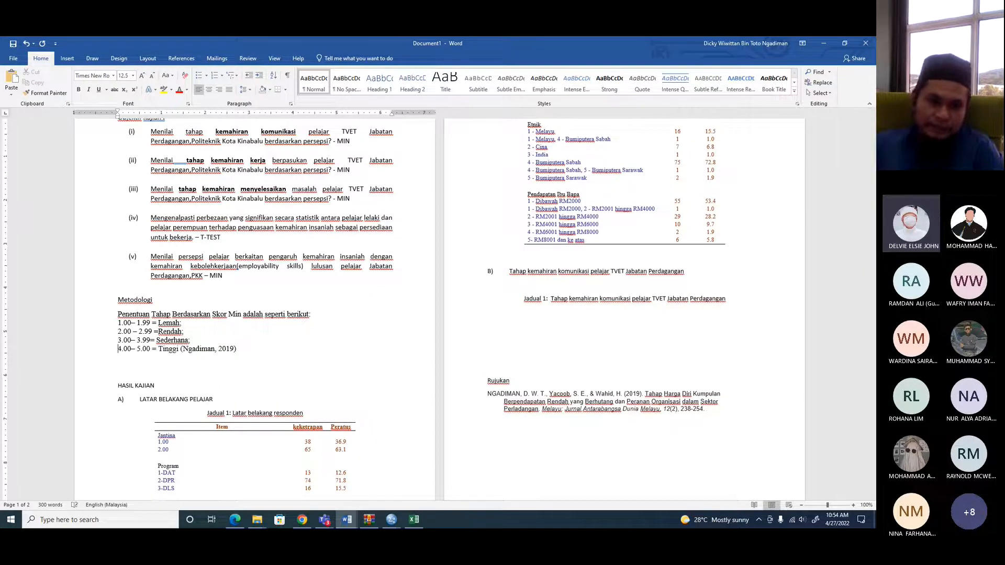
left_click(158, 348)
key("Return")
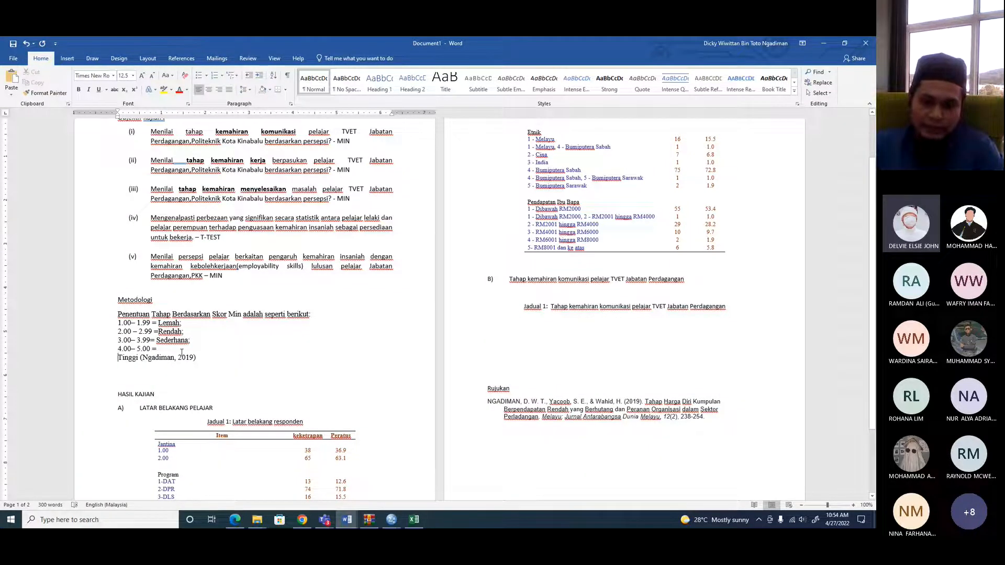
key("BackSpace")
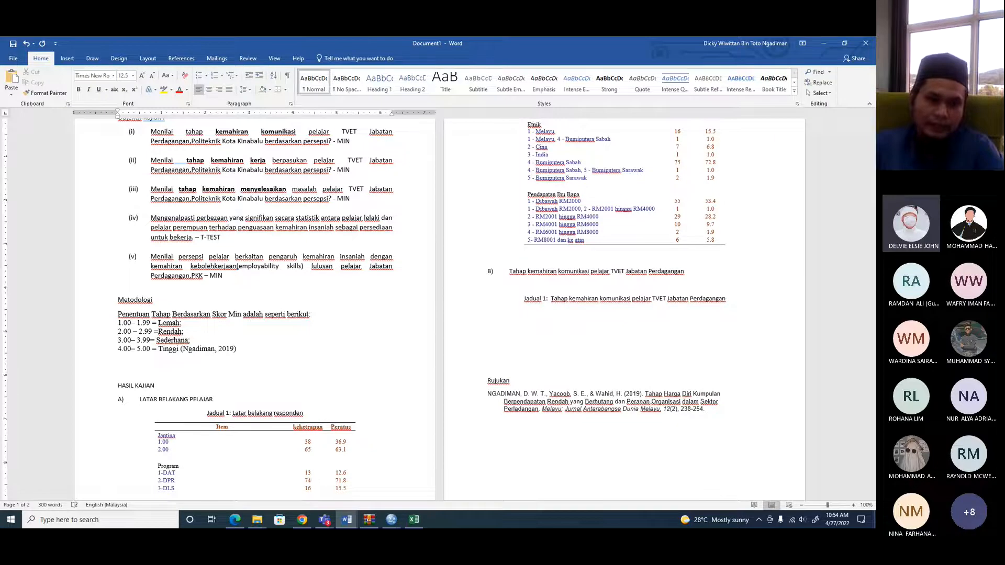
- Check the 3.00–3.99 range in the Word note and enter "Sederhana" as the Tahap for B-KK1 in cell G6 of the Excel sheet
key("alt+Tab")
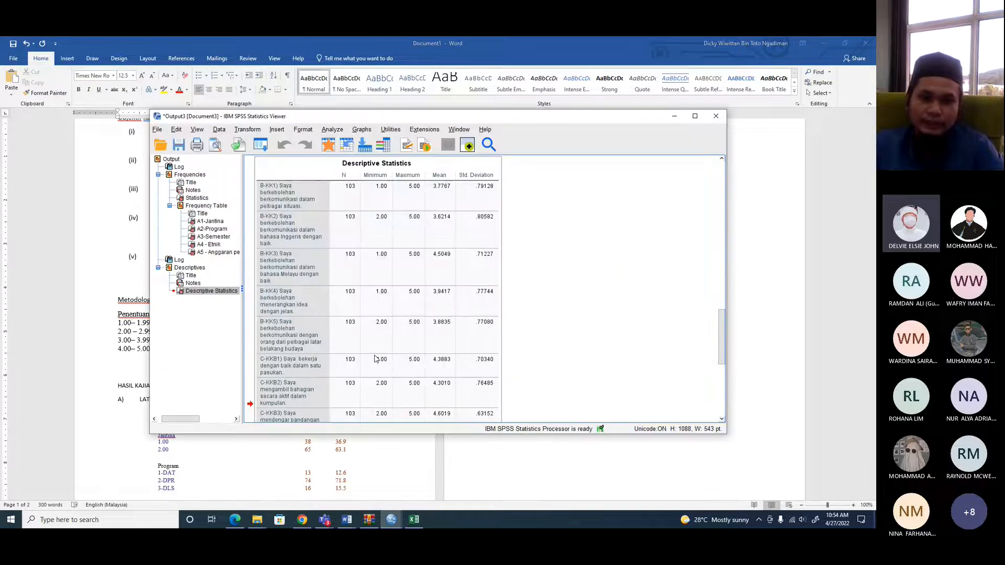
key("alt+Tab")
key("alt+Tab")
key("alt+Tab")
key("alt+Tab")
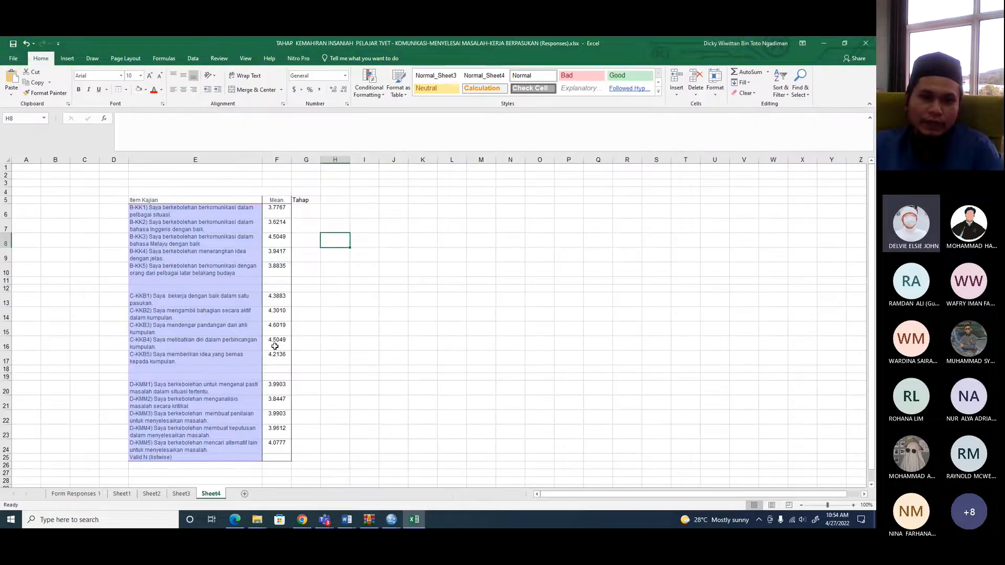
left_click(297, 214)
key("alt+Tab")
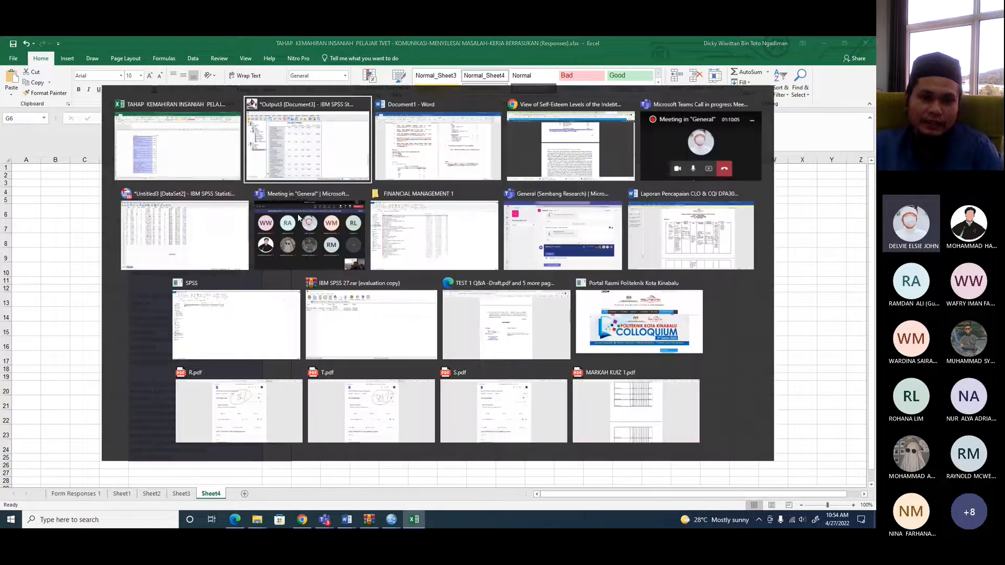
key("alt+Tab")
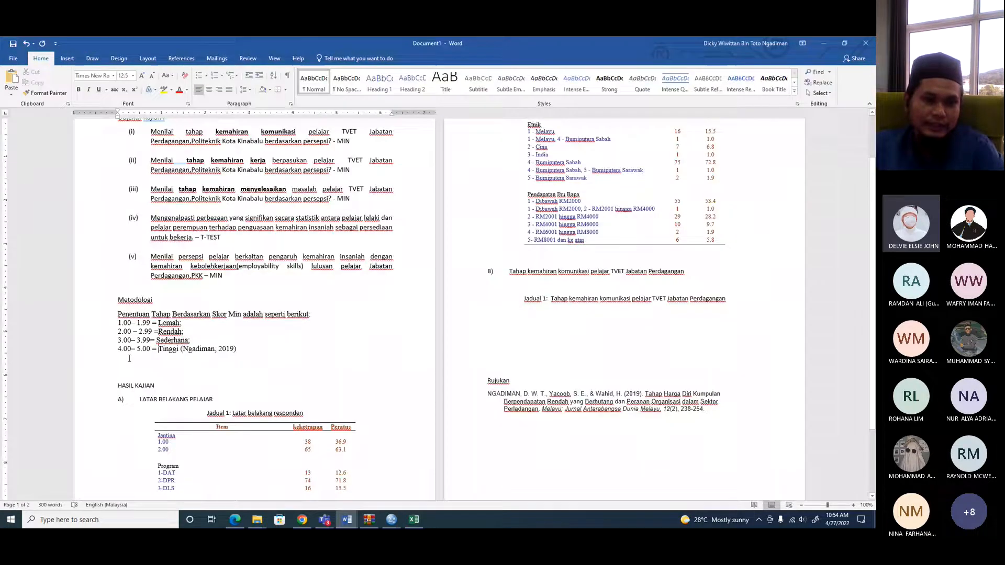
left_click_drag(119, 340, 195, 340)
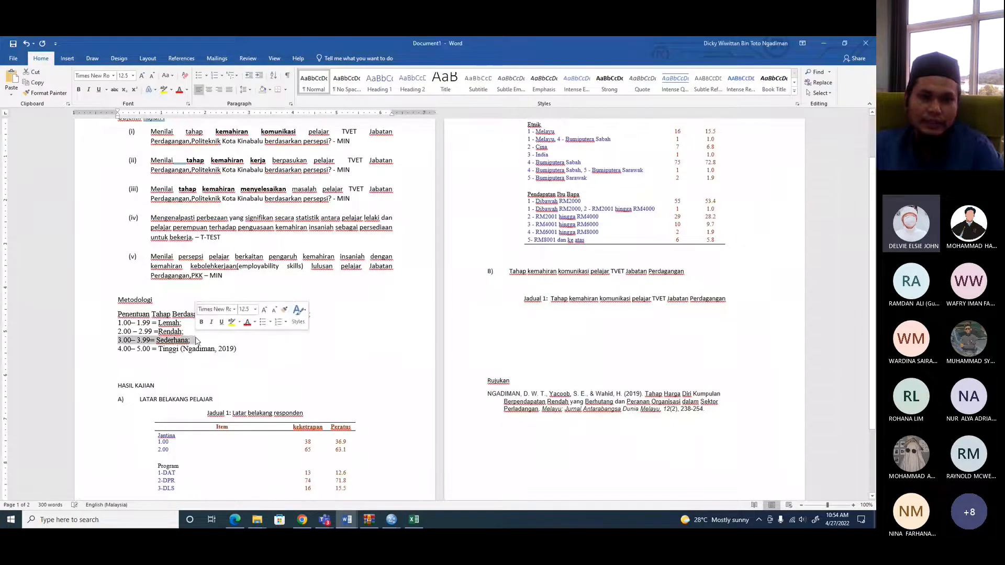
key("alt+Tab")
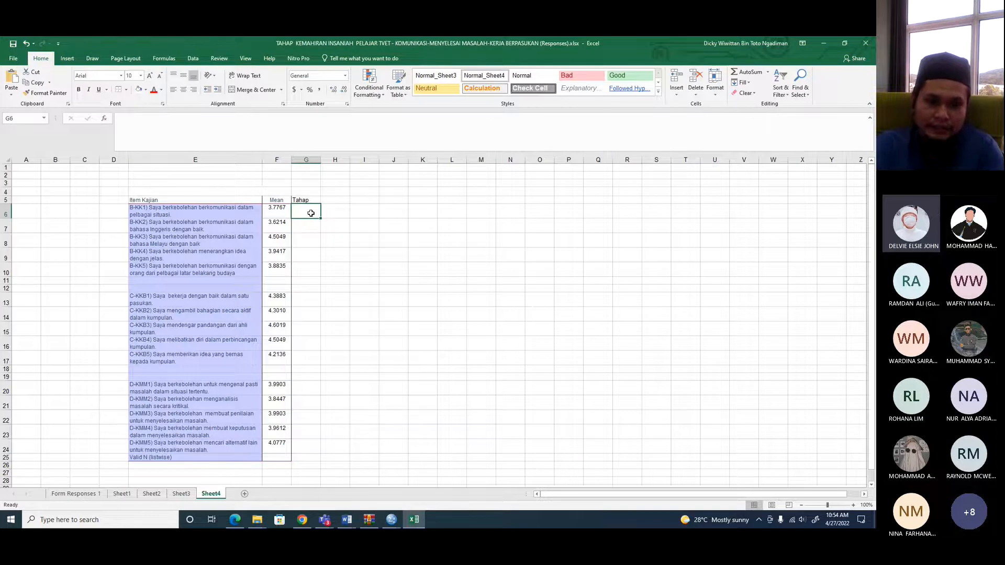
type("Sederhana")
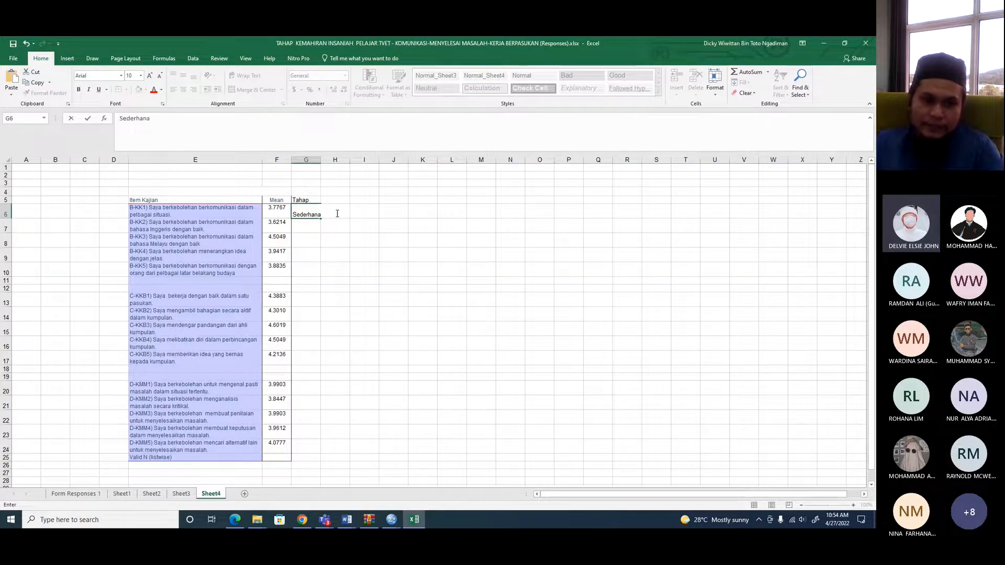
left_click(363, 238)
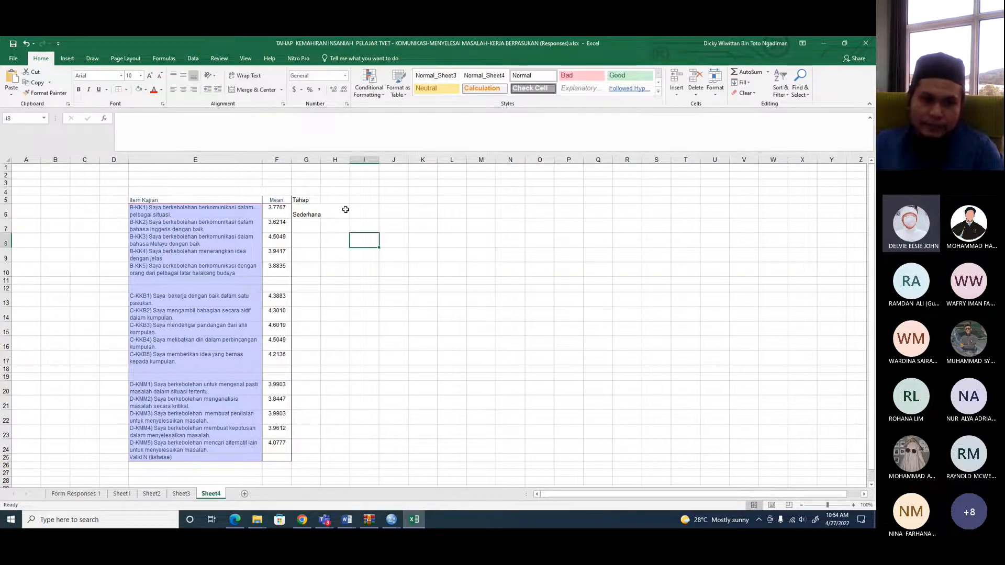
- Auto-fit column G to its contents and fill the "Sederhana" level from G6 down to G7 for item B-KK2
double_click(321, 159)
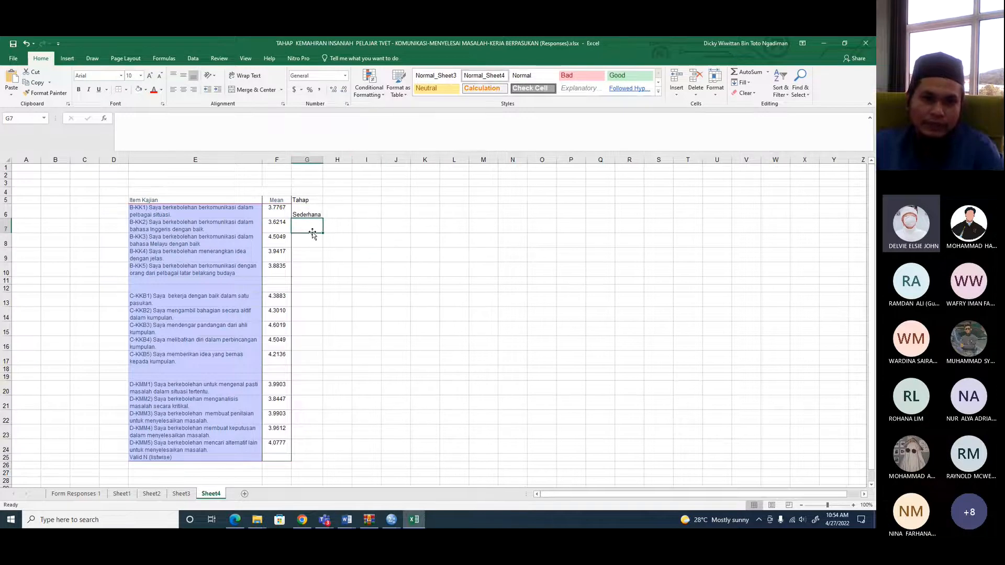
left_click(314, 216)
left_click_drag(323, 220, 320, 234)
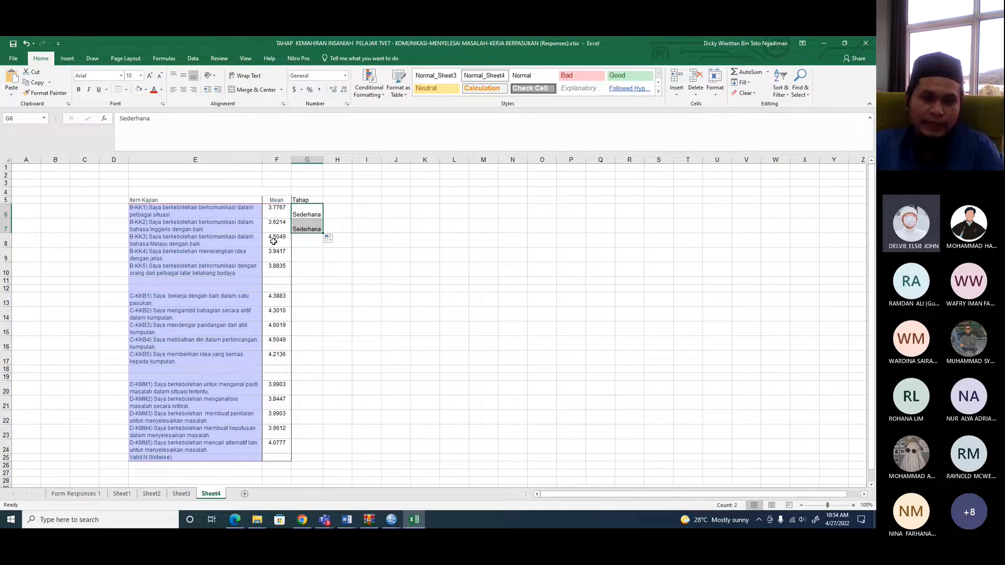
- Check the 4.00–5.00 range in the Word note and enter "Tinggi" as the Tahap for item B-KK3 in Excel cell G8
key("alt+Tab")
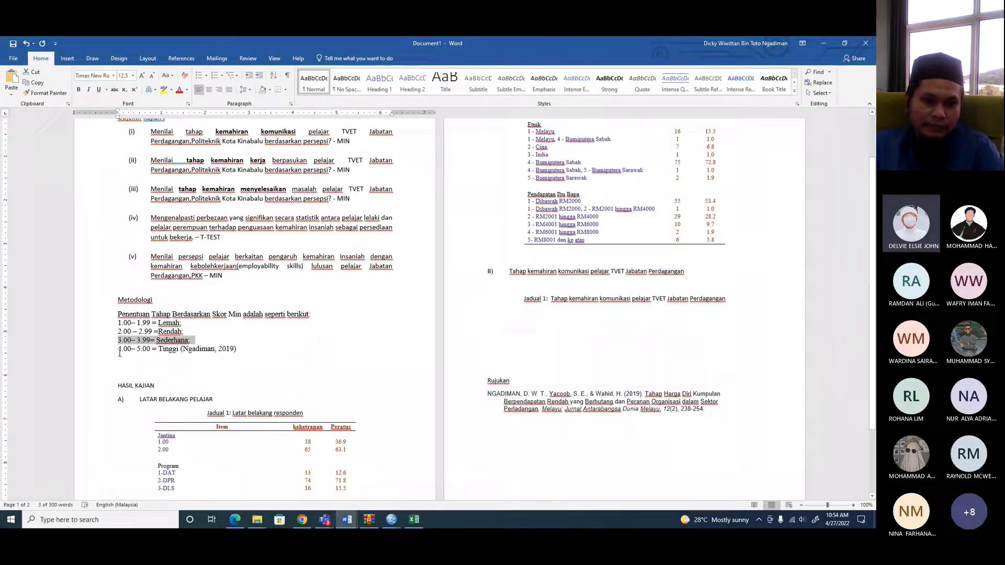
left_click_drag(119, 350, 176, 351)
key("alt+Tab")
left_click(312, 241)
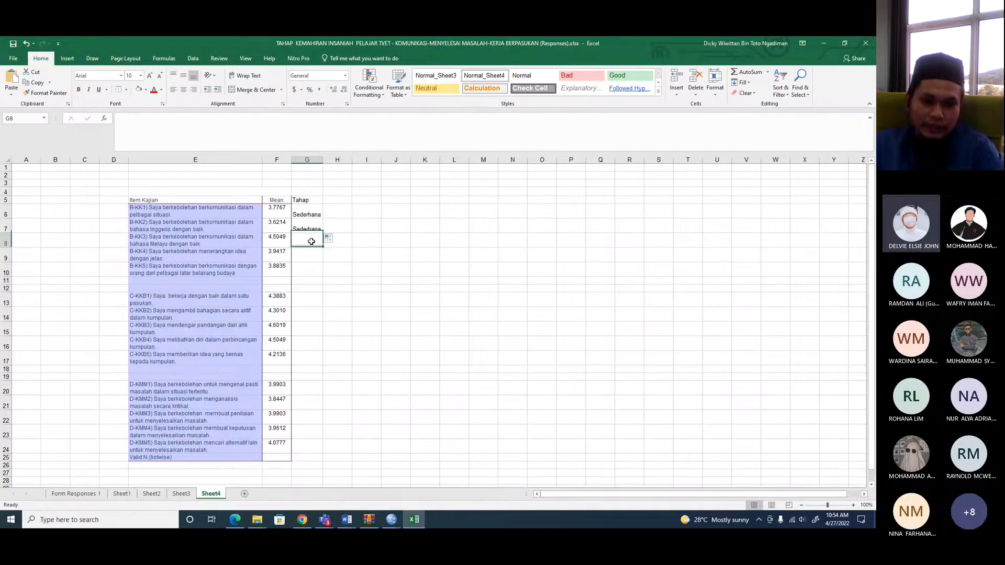
type("Tingg")
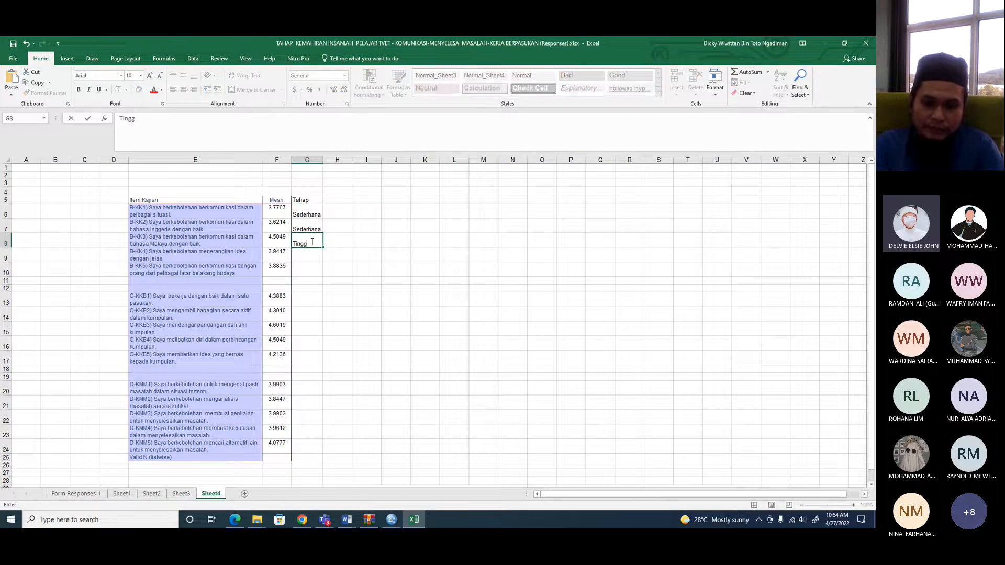
type("i")
- Enter "Sederhana" as the Tahap for items B-KK4 and B-KK5 in cells G9 and G10
left_click(306, 258)
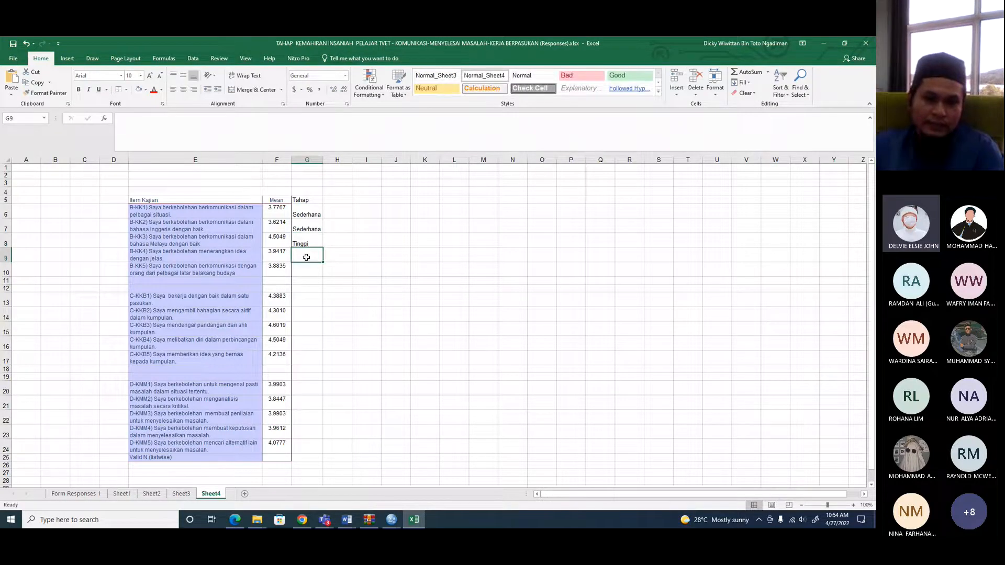
type("Sederhana")
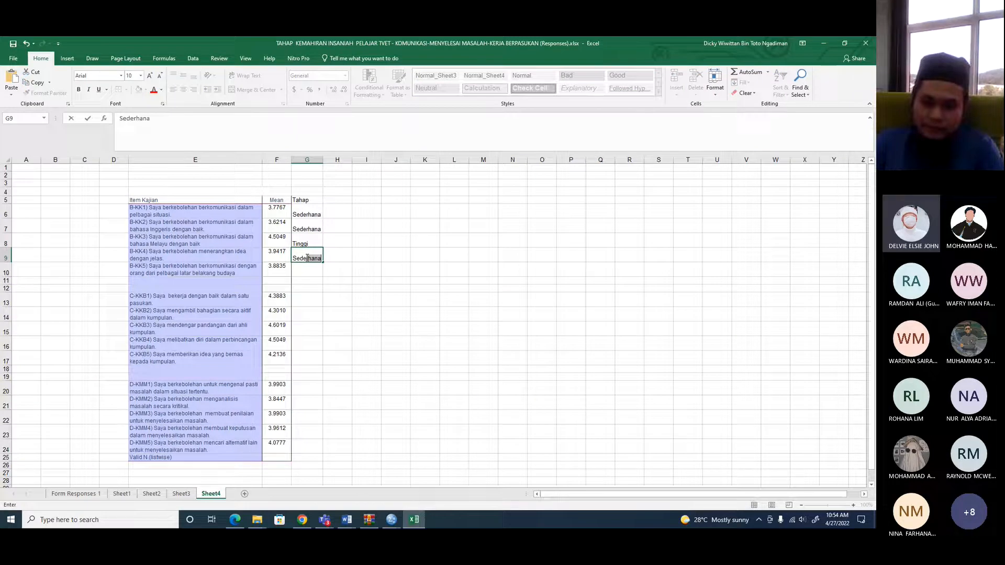
key("Return")
type("Sederhana")
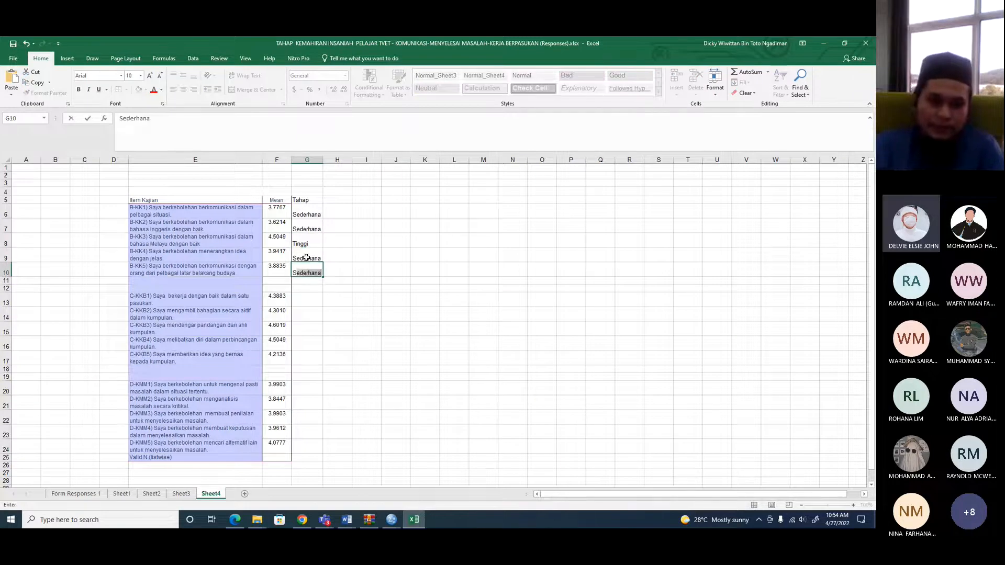
key("Return")
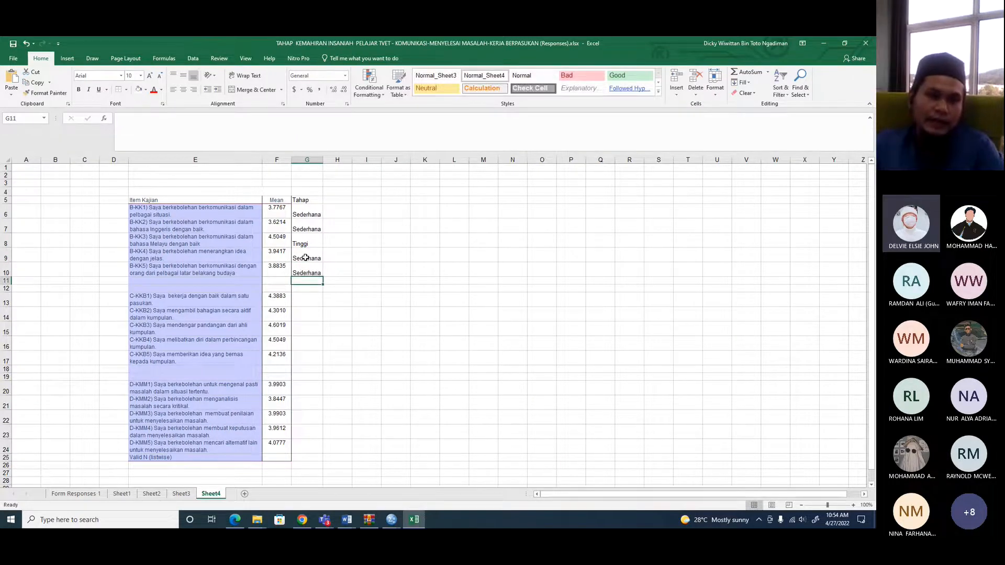
- Label cell E11 below the B-KK items "Purata" and select the adjacent Mean cell F11
left_click(183, 280)
type("Pura")
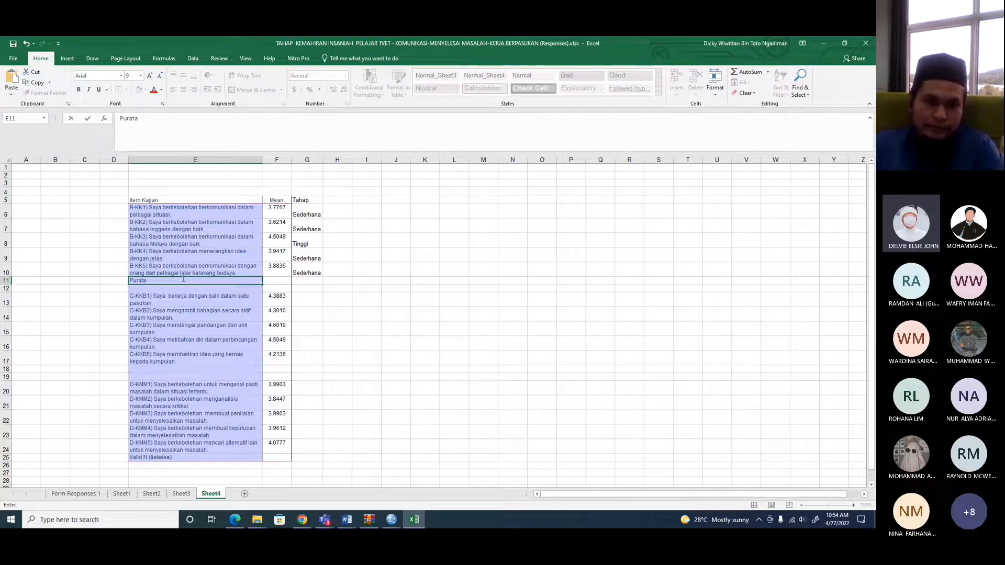
type("ta")
left_click(279, 280)
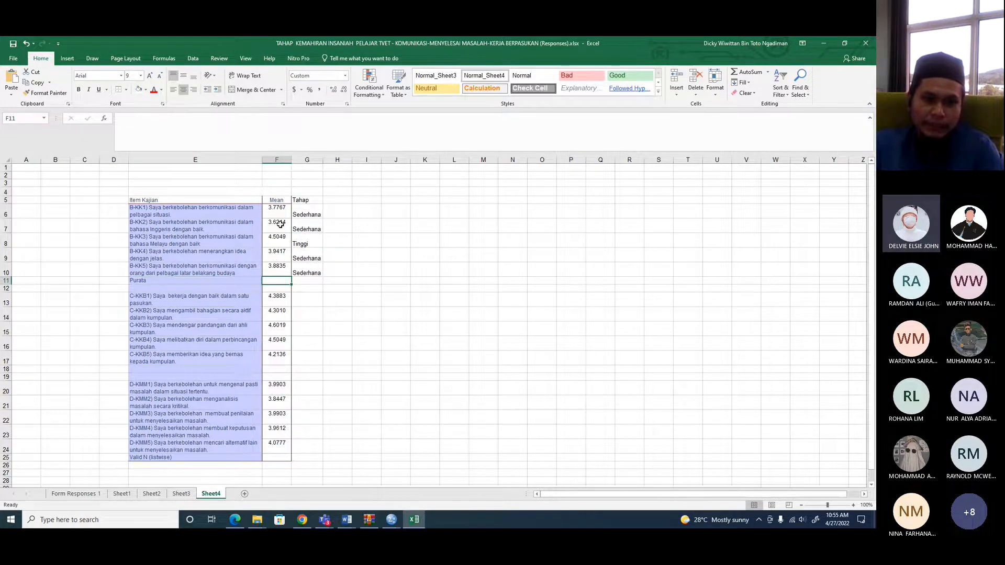
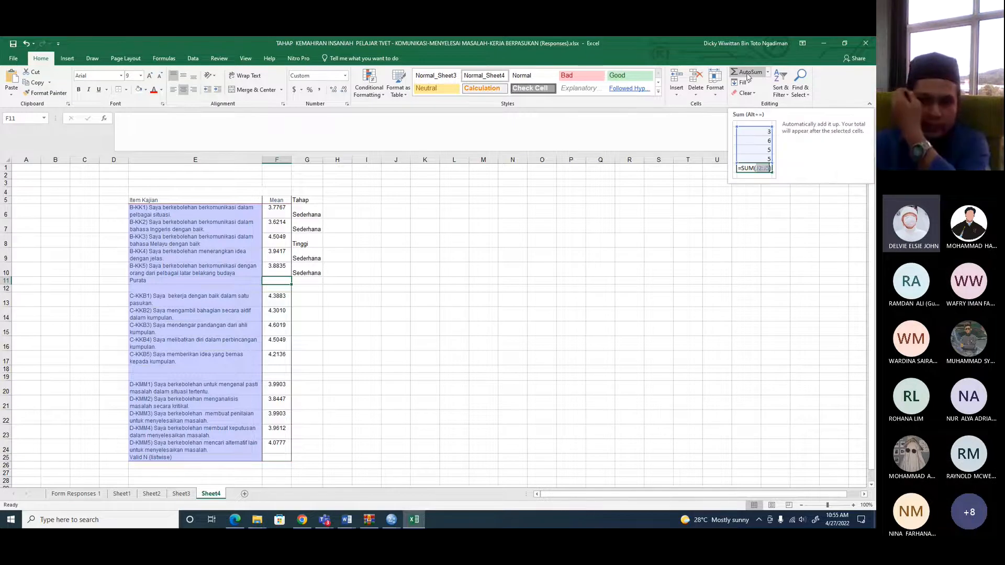
- Calculate the B-KK average in F11 as the sum of F6:F10 divided by the number of items, and enter "Sederhana" as its Tahap in G11
left_click(747, 77)
left_click(185, 116)
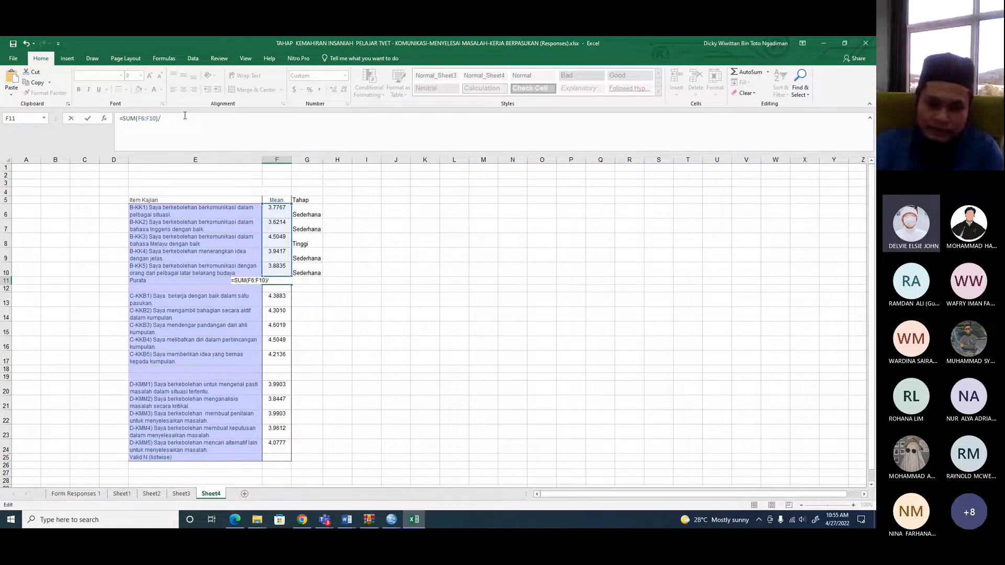
key("Return")
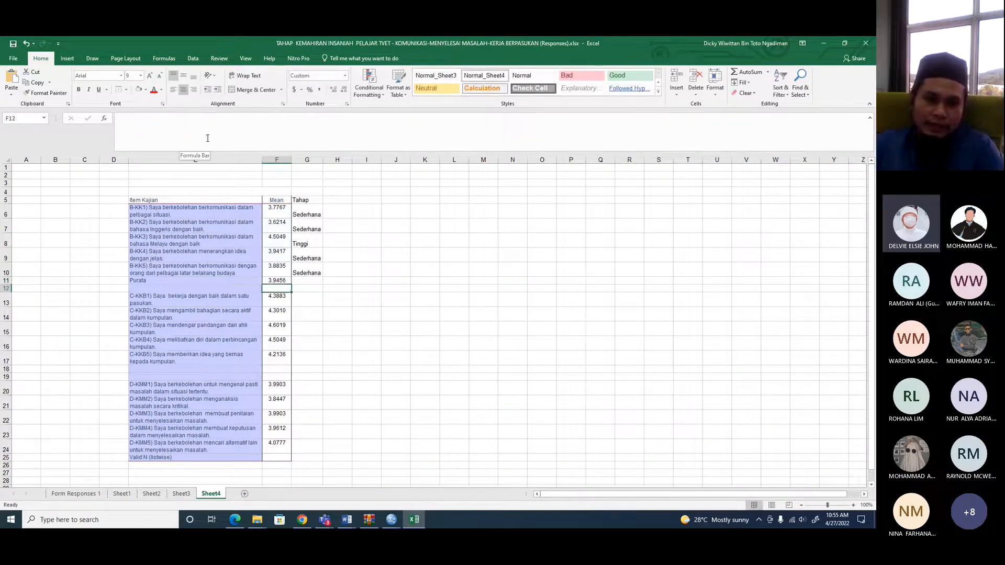
left_click(306, 281)
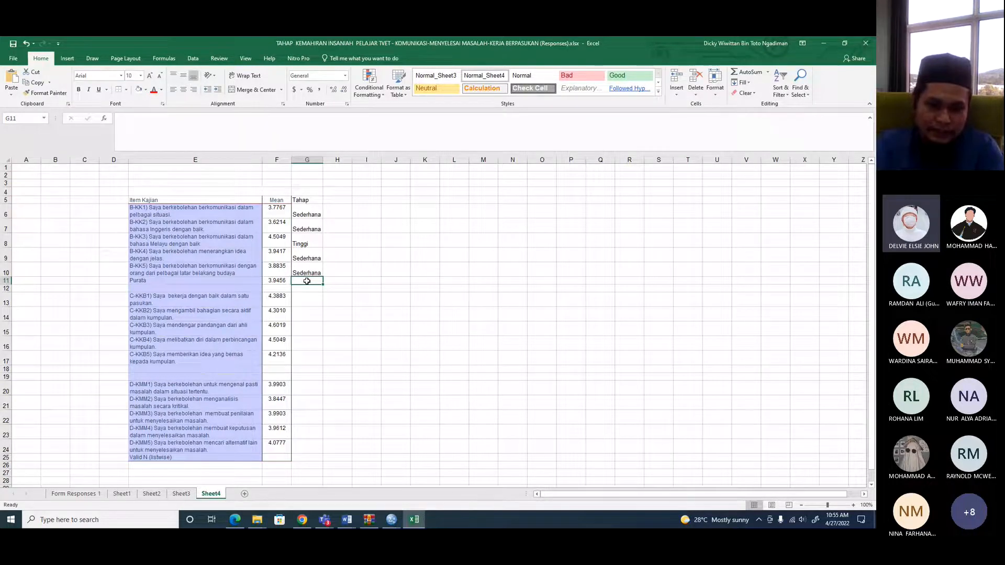
type("Sederhana")
key("Tab")
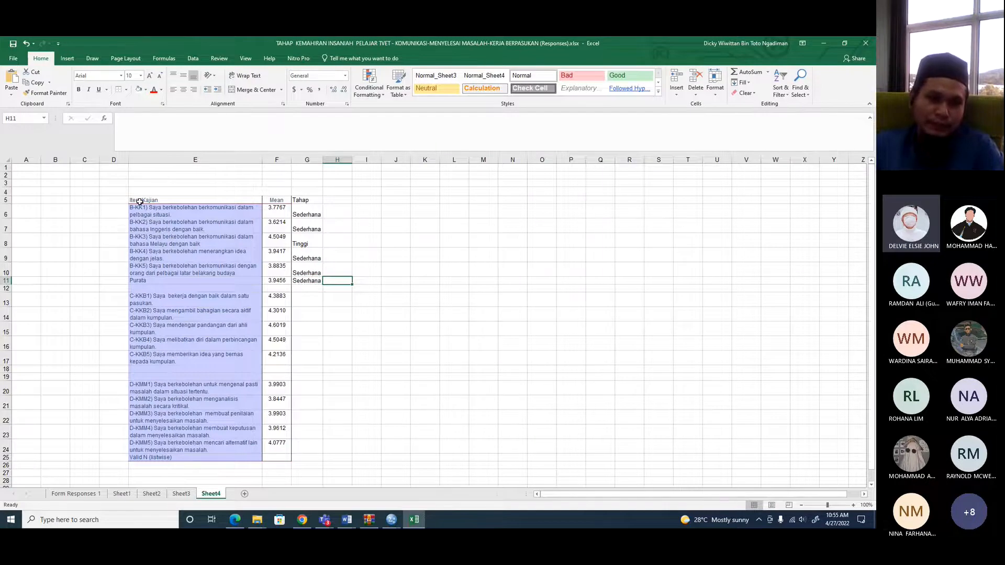
- Set the font of columns E to G in the Excel sheet to Times New Roman
key("alt+Tab")
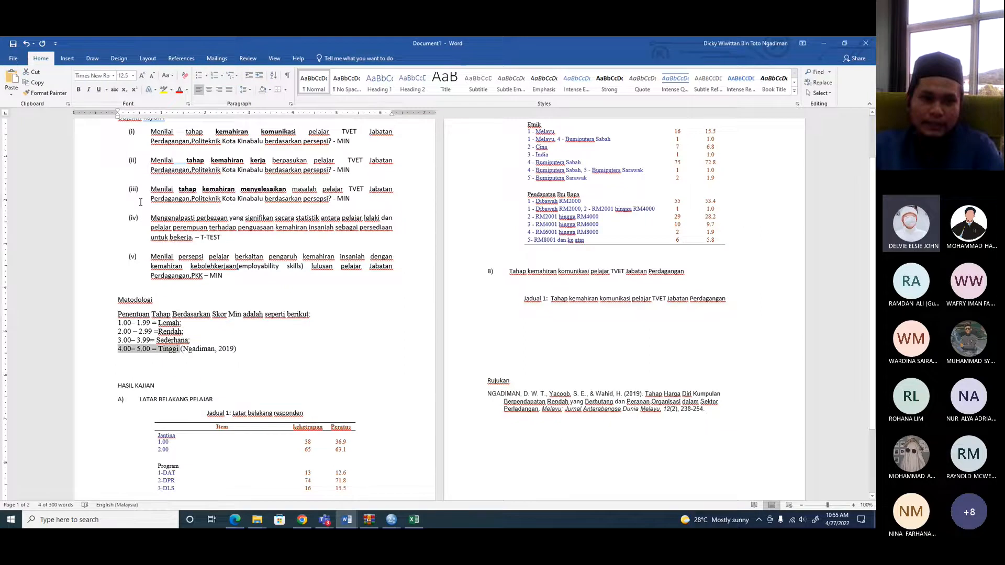
key("alt+Tab")
left_click_drag(149, 202, 314, 281)
left_click_drag(138, 164, 309, 184)
left_click(104, 75)
type("Times New Roman")
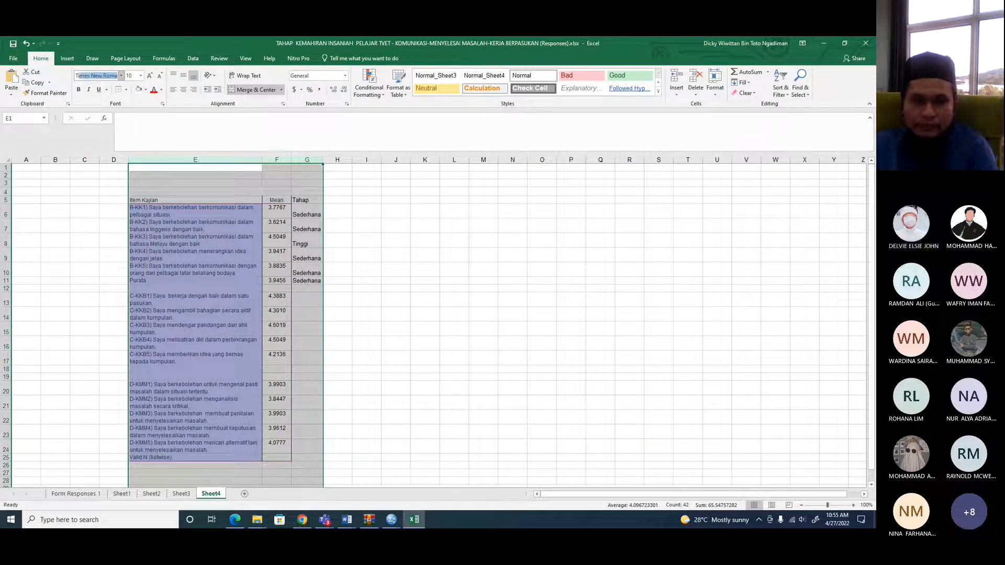
key("Return")
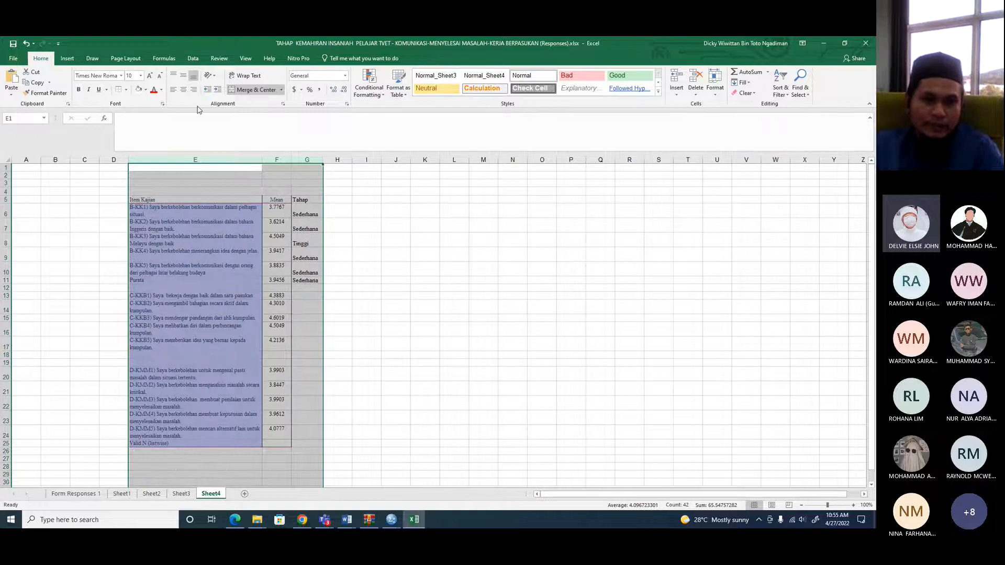
- Centre the contents of the Mean and Tahap columns F and G horizontally
left_click(369, 229)
left_click_drag(276, 160, 306, 160)
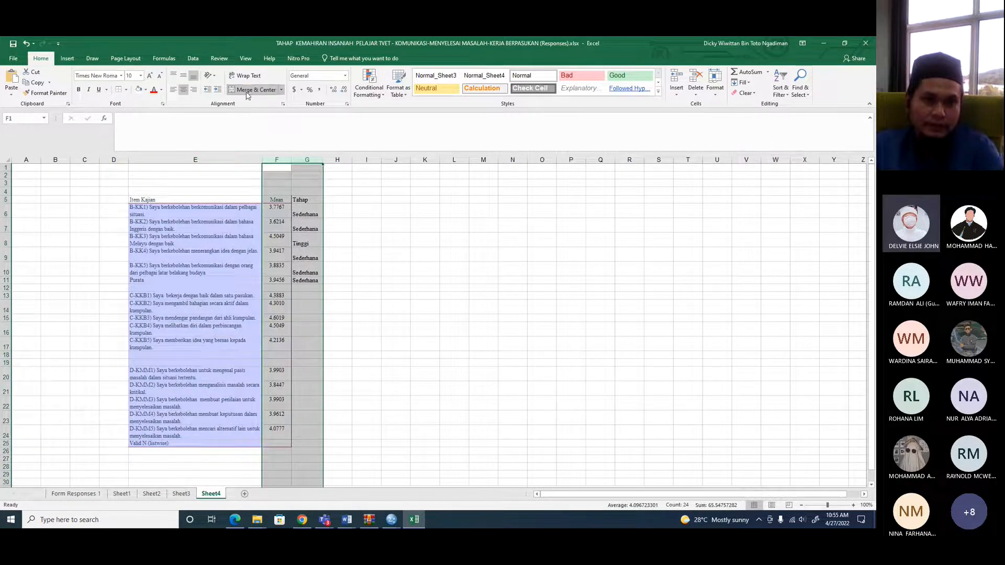
left_click(183, 90)
left_click(382, 236)
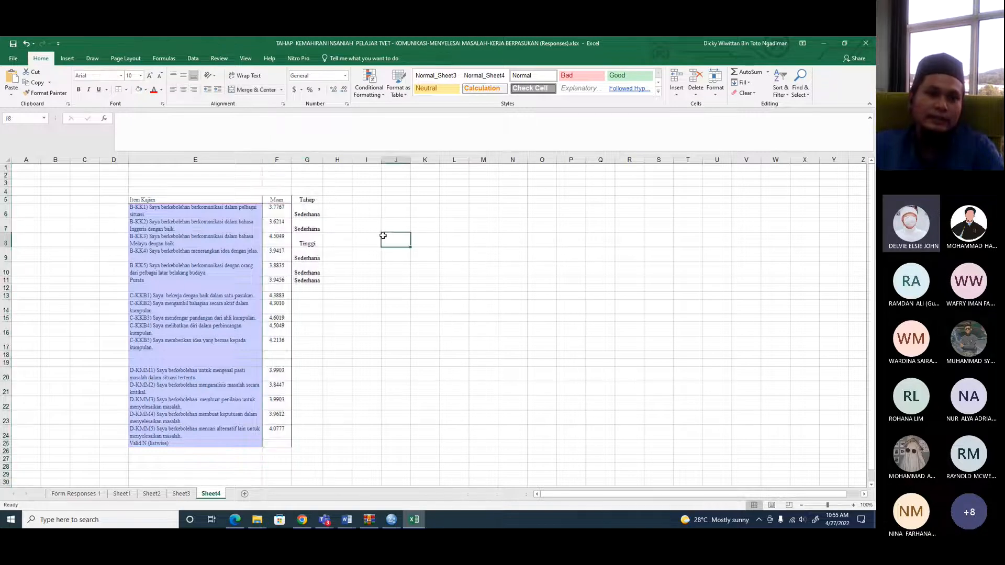
- Remove all existing borders from the item table range E5:G25
left_click_drag(135, 200, 314, 446)
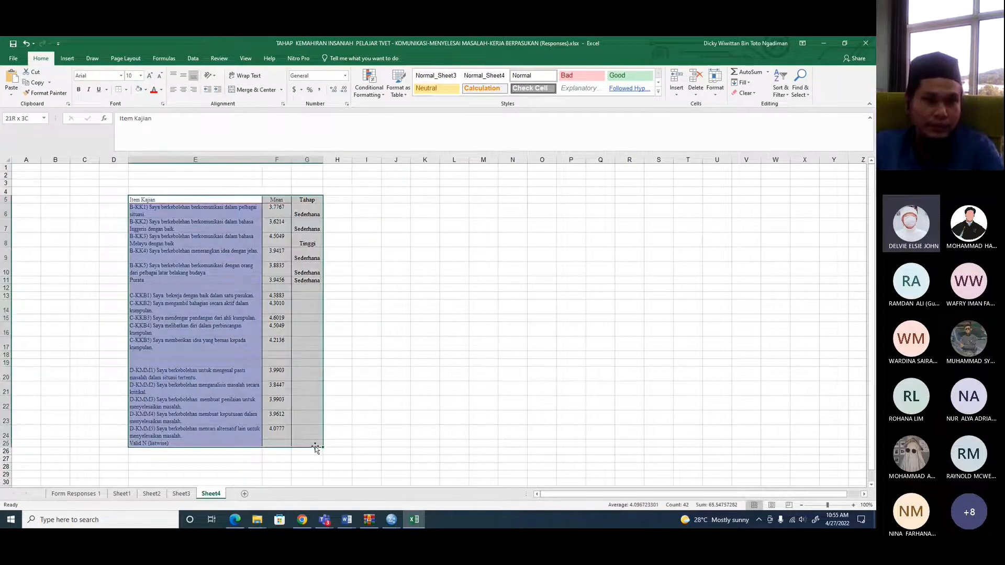
left_click(125, 90)
left_click(140, 163)
left_click(379, 252)
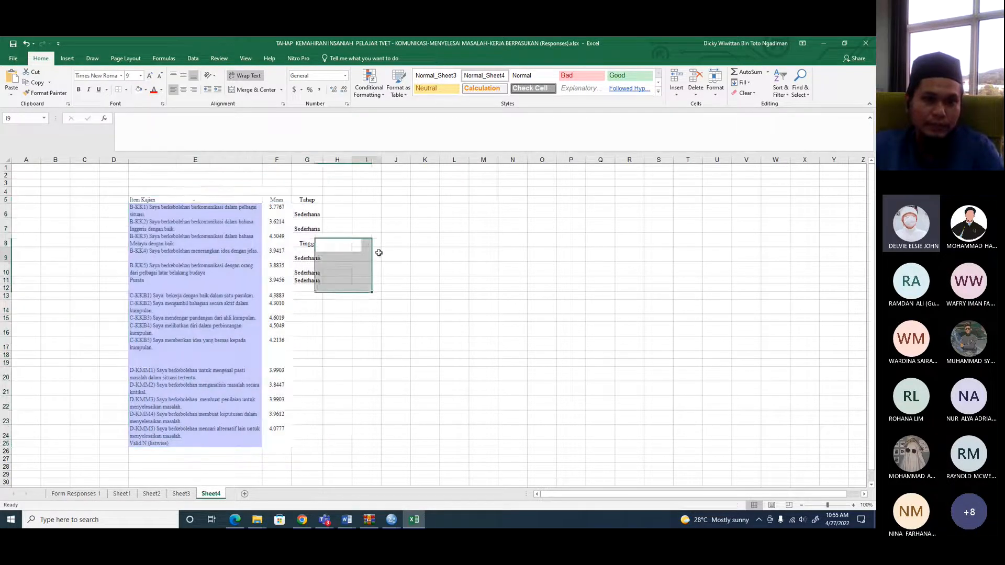
- Add top and bottom borders around the B-KK table E5:G11 and a bottom border under its header row E5:G5
left_click_drag(143, 199, 314, 280)
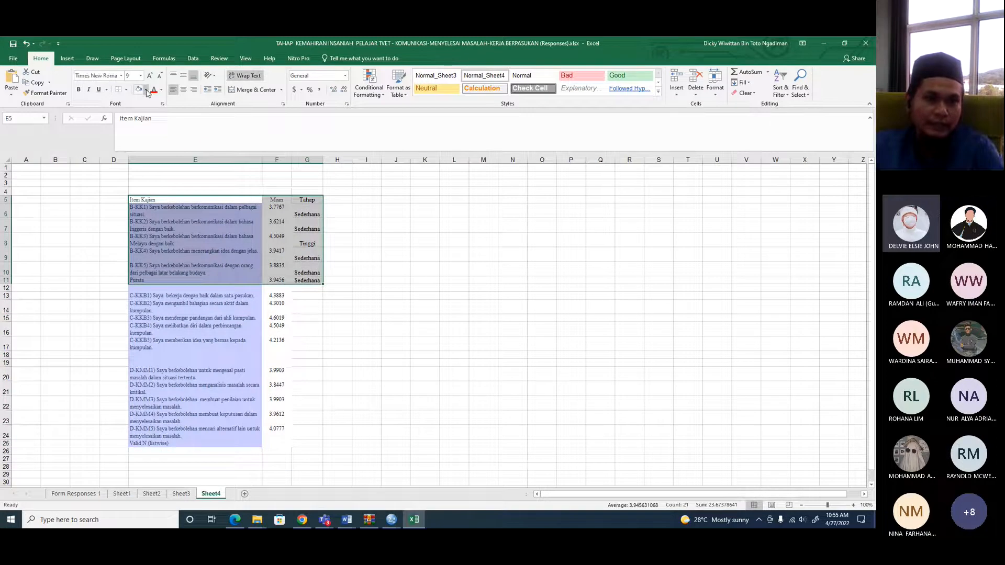
left_click(126, 90)
left_click(120, 112)
left_click(126, 92)
left_click(137, 123)
left_click(145, 200)
left_click_drag(145, 199, 307, 200)
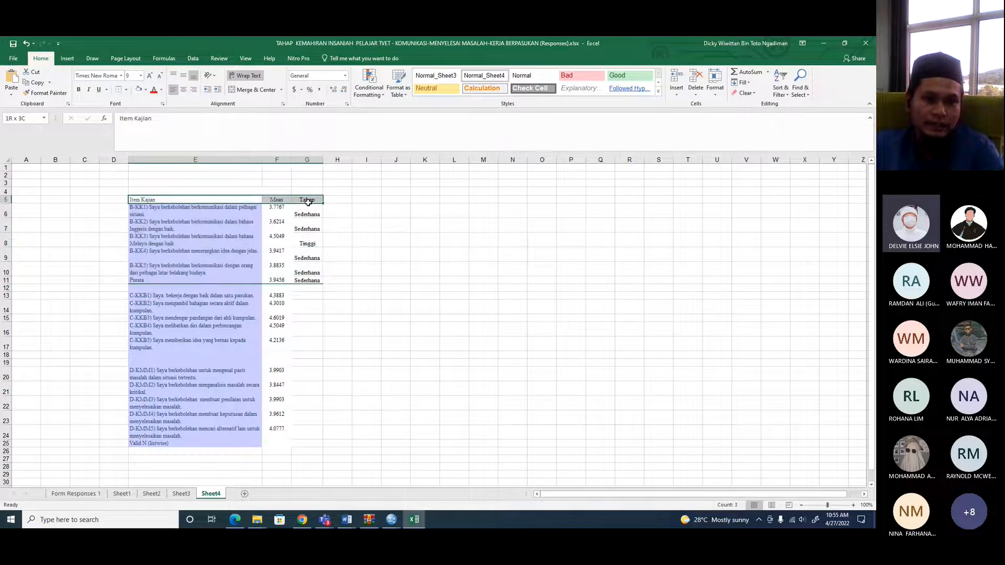
left_click(126, 92)
left_click(120, 109)
left_click(424, 268)
- Replace the blue shading in columns E to G with a white fill
left_click_drag(159, 158, 314, 159)
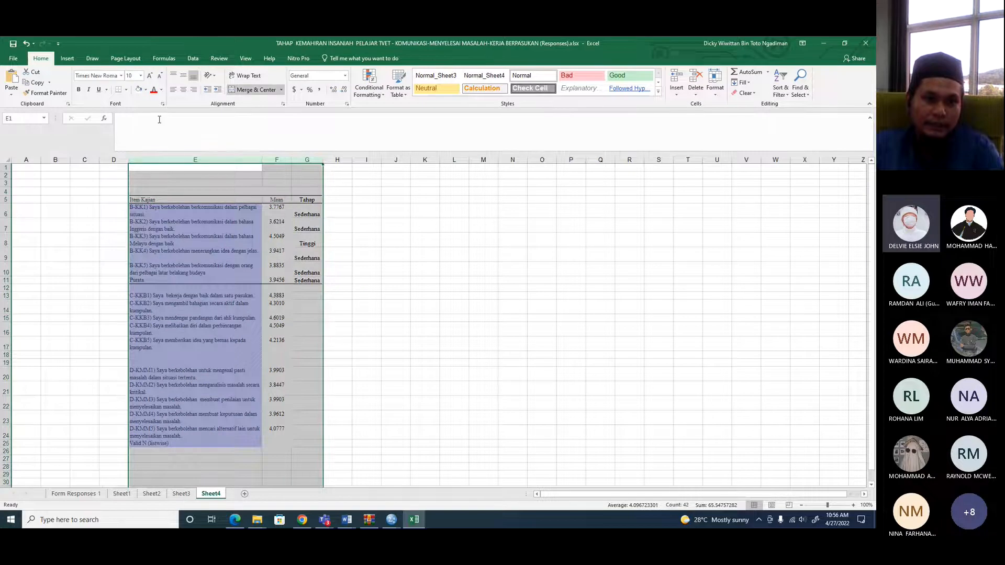
left_click(138, 90)
left_click(419, 255)
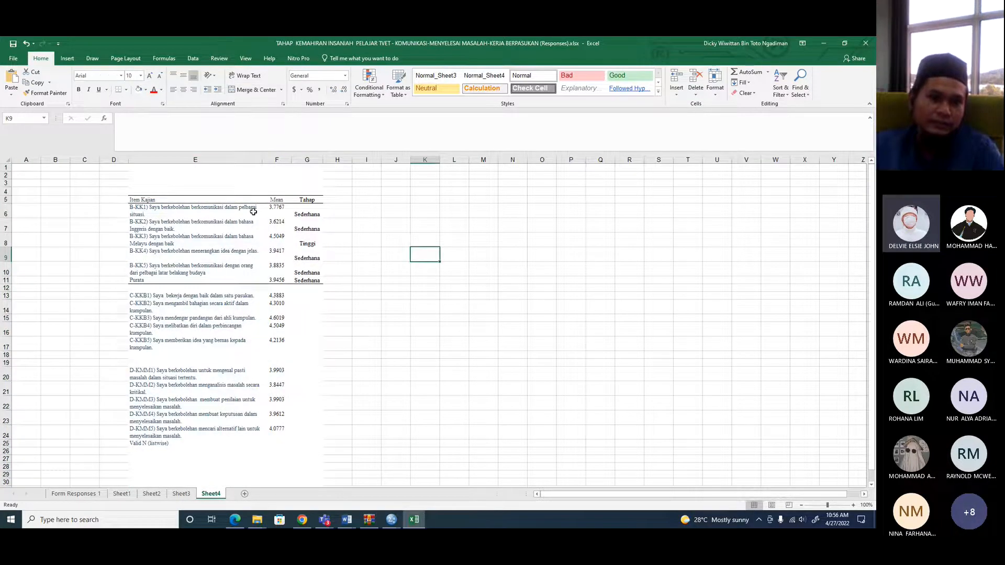
- Set the text colour of the B-KK table E5:G11 to automatic black
left_click_drag(138, 199, 316, 280)
left_click(161, 91)
left_click(159, 101)
left_click(414, 243)
left_click_drag(152, 201, 319, 274)
left_click(482, 269)
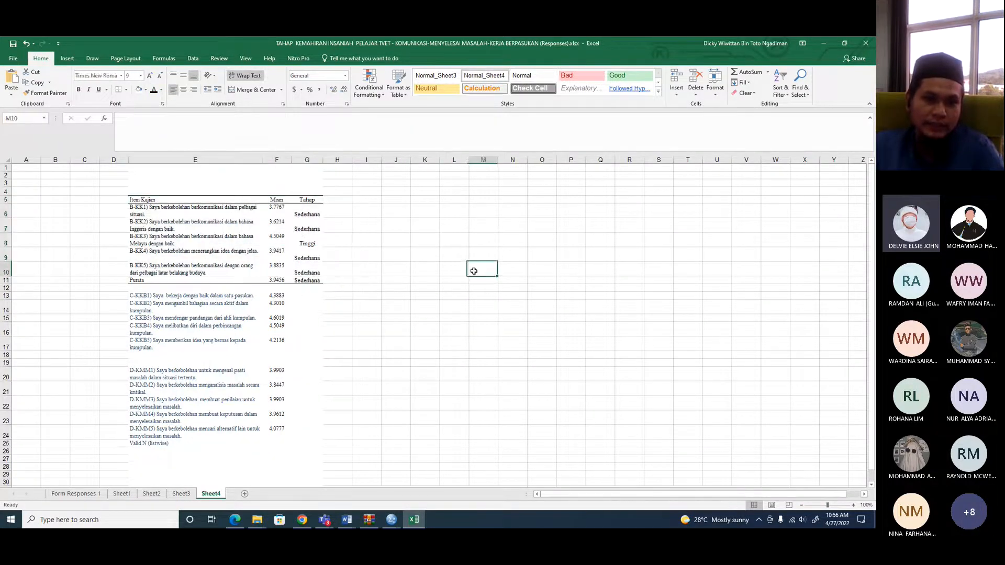
- Make the Purata row 11 bold and italic, and make the header row 5 bold
left_click(6, 280)
left_click(90, 90)
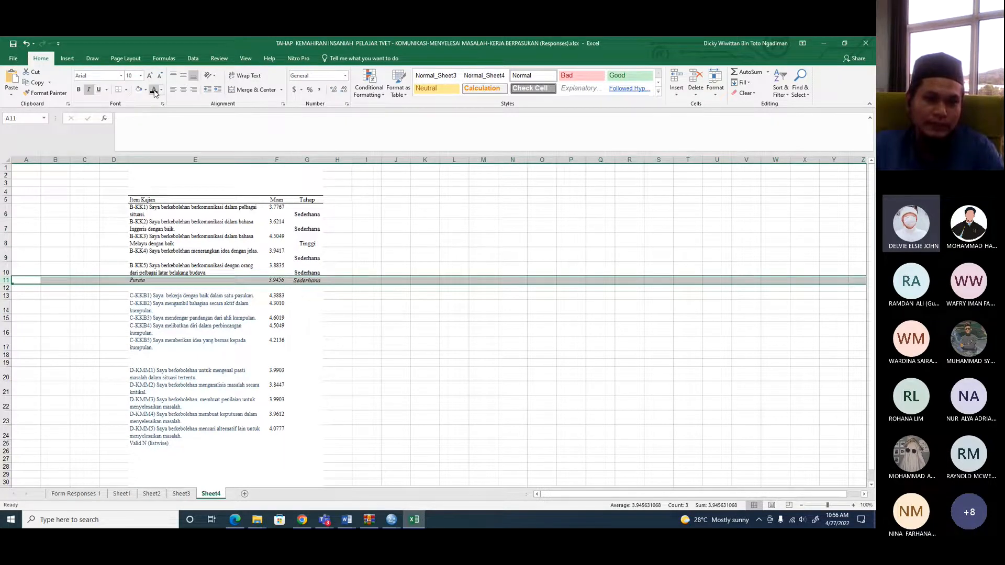
left_click(78, 90)
left_click(7, 200)
left_click(79, 89)
left_click(424, 329)
- Copy the B-KK table E5:G11 and paste it into the Word document below the communication skills table caption in section B
left_click_drag(144, 201, 312, 281)
right_click(277, 253)
left_click(298, 267)
key("alt+Tab")
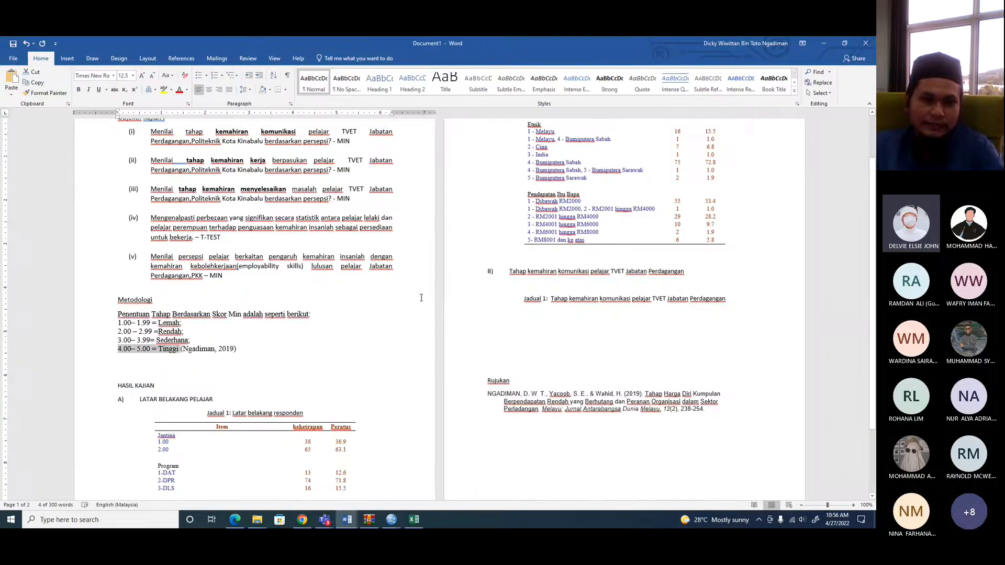
scroll(421, 301, "up", 3)
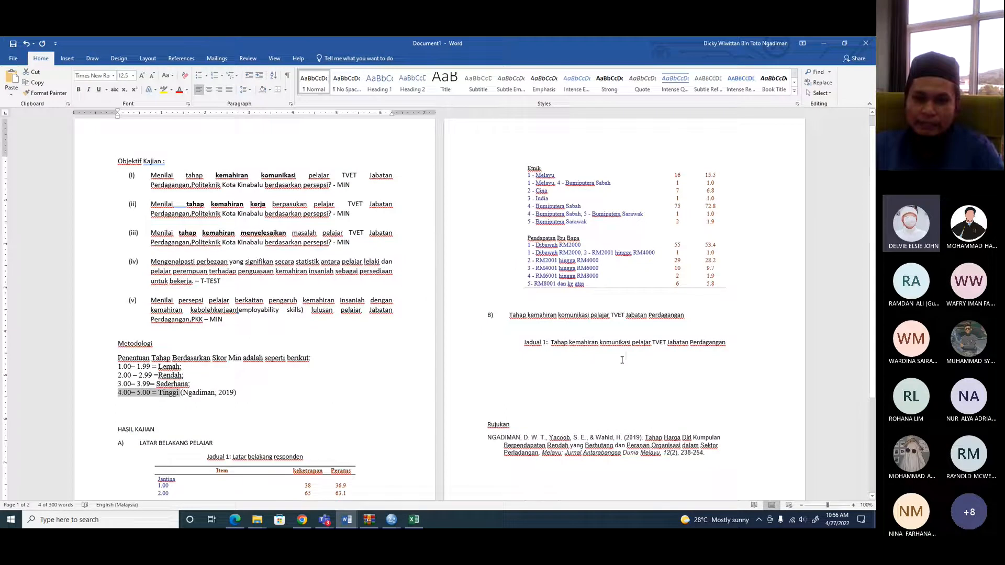
left_click(611, 353)
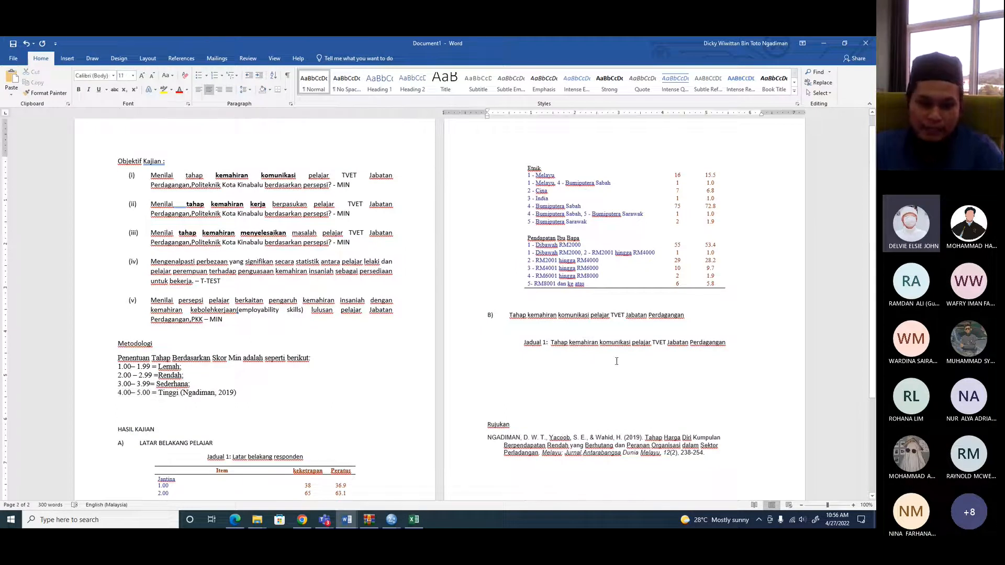
key("ctrl+v")
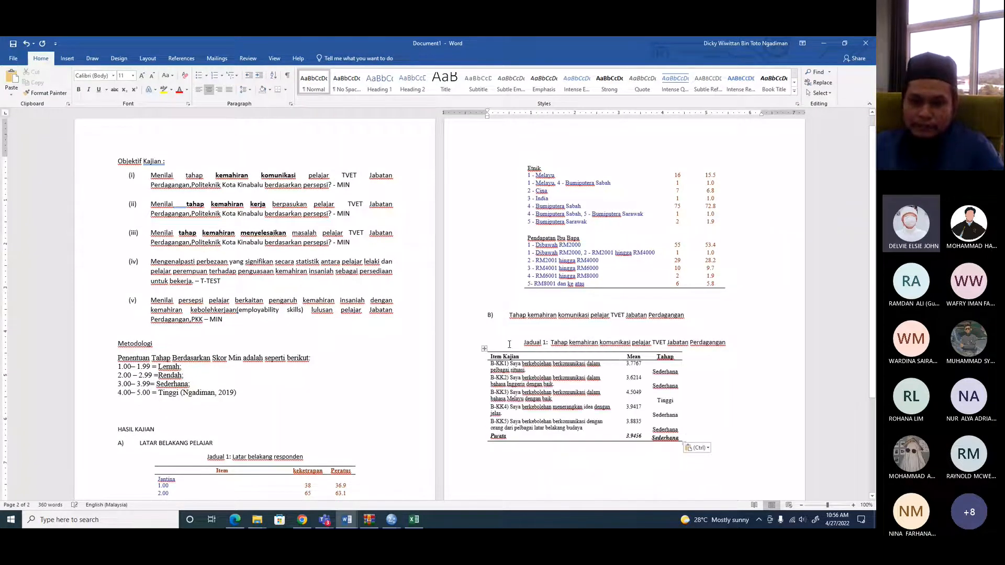
- Centre the pasted B-KK table on the page and place the cursor in the blank space below it
left_click(484, 348)
left_click(209, 90)
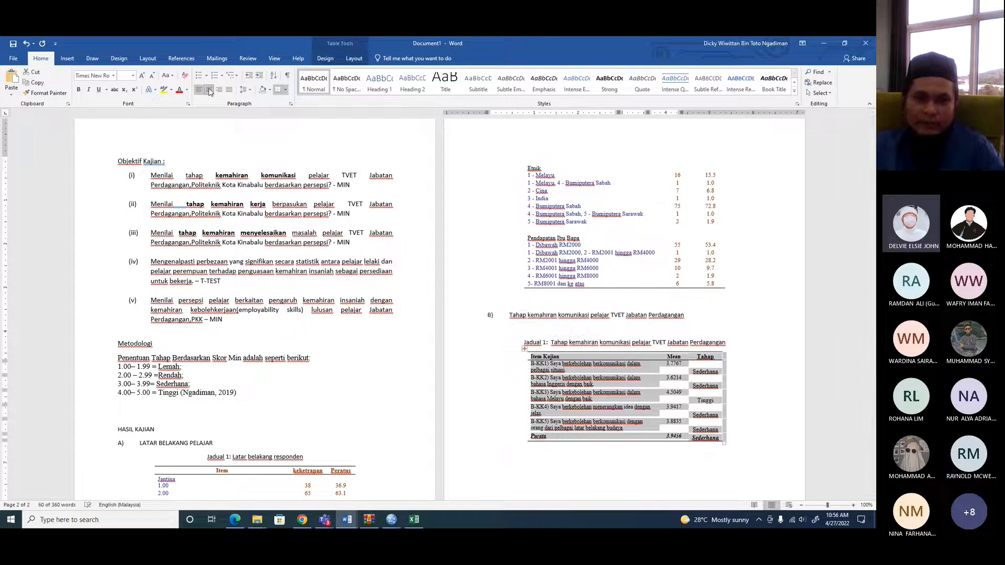
scroll(702, 410, "down", 3)
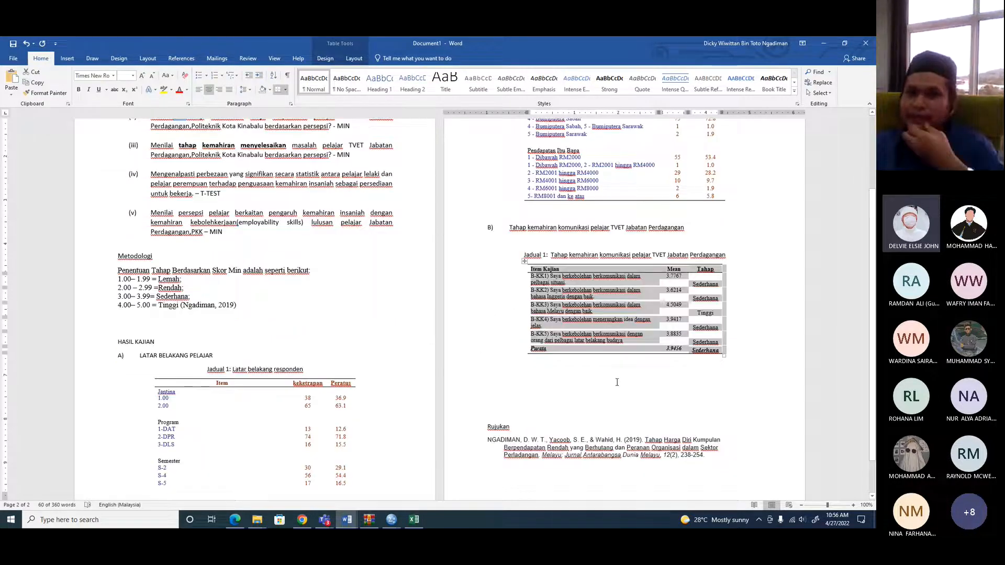
left_click(664, 368)
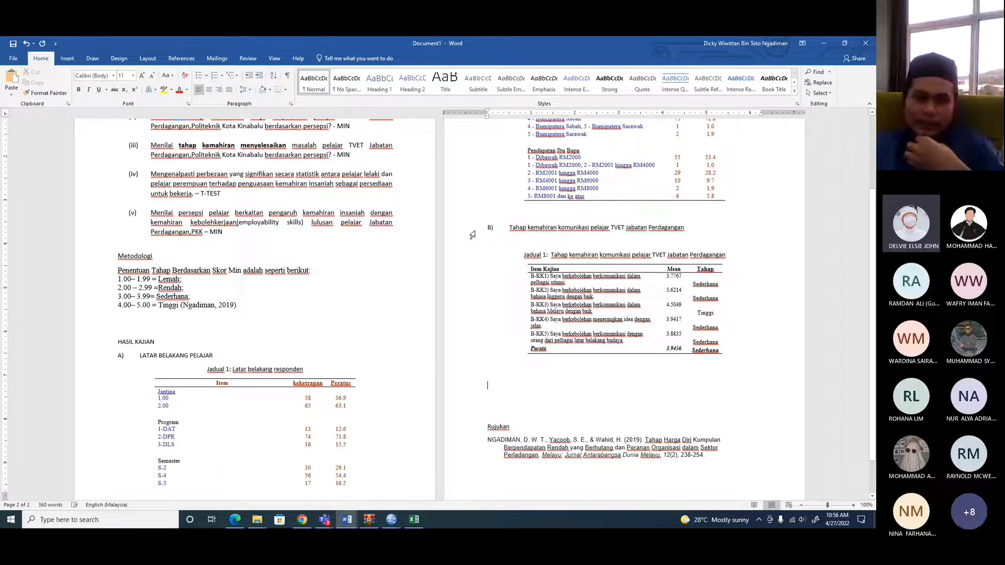
- Copy the phrase "tahap kemahiran kerja berpasukan pelajar TVET Jabatan Perdagangan" from objective (ii)
scroll(472, 235, "up", 3)
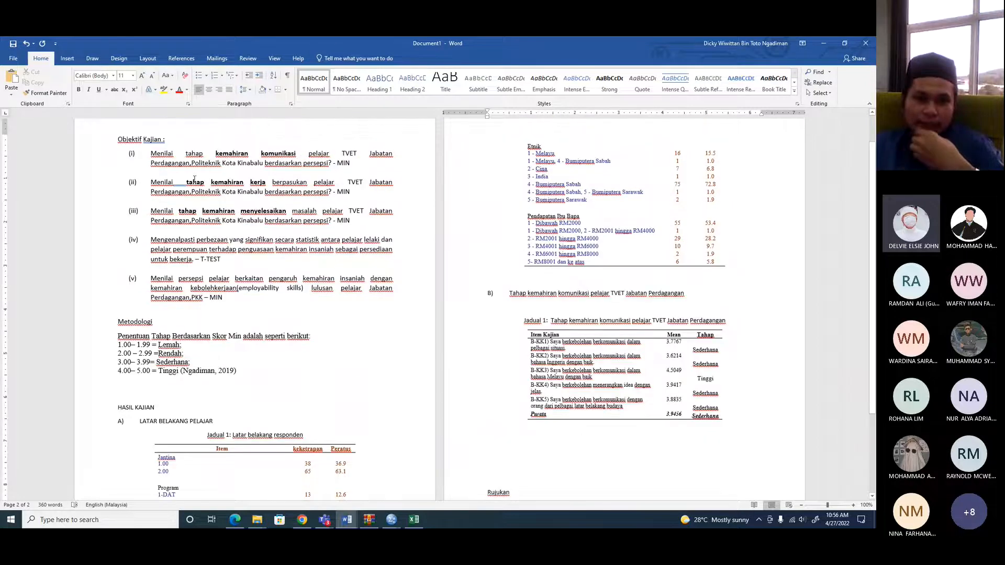
left_click_drag(211, 183, 324, 182)
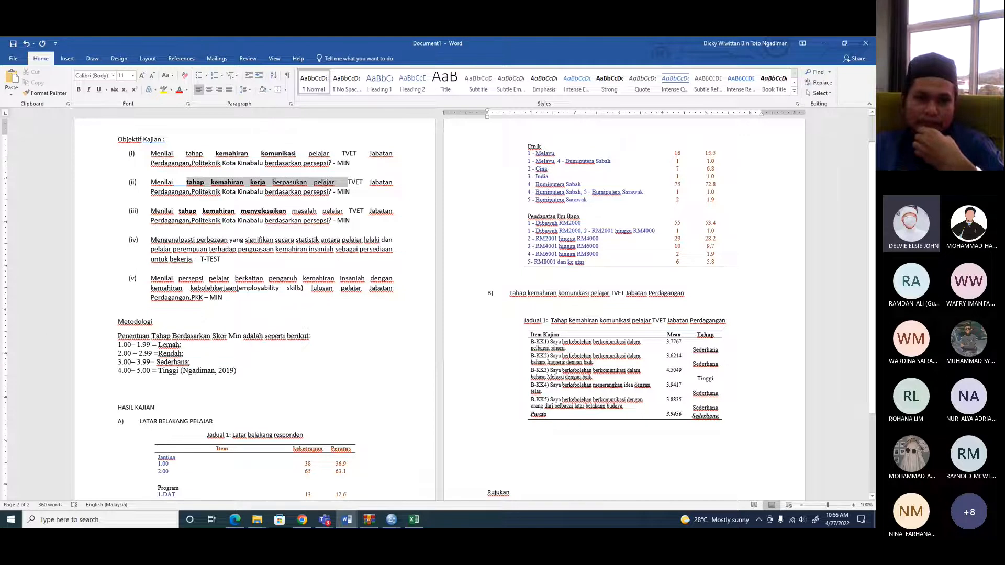
left_click_drag(273, 182, 174, 196)
right_click(174, 194)
left_click(193, 210)
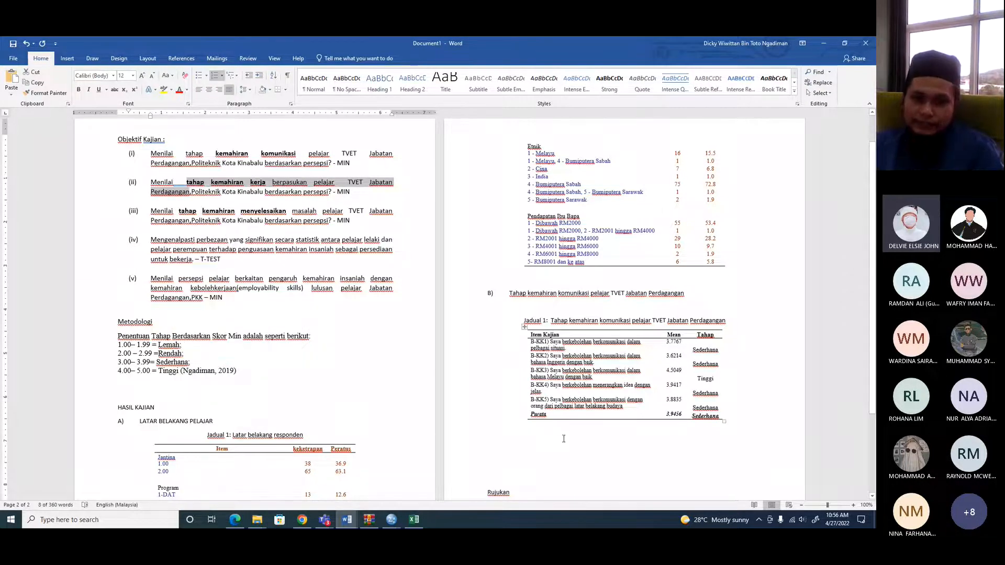
- Add a "c)" heading below the B-KK table, paste the copied phrase as text only, and capitalise its first word to "Tahap"
scroll(564, 439, "down", 3)
left_click(496, 382)
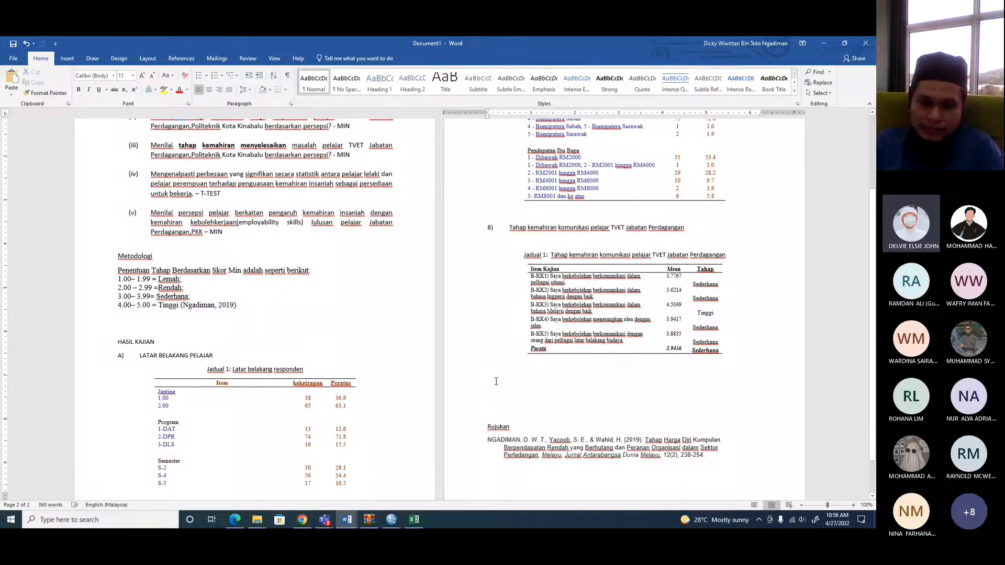
type("c)")
key("Tab")
right_click(517, 386)
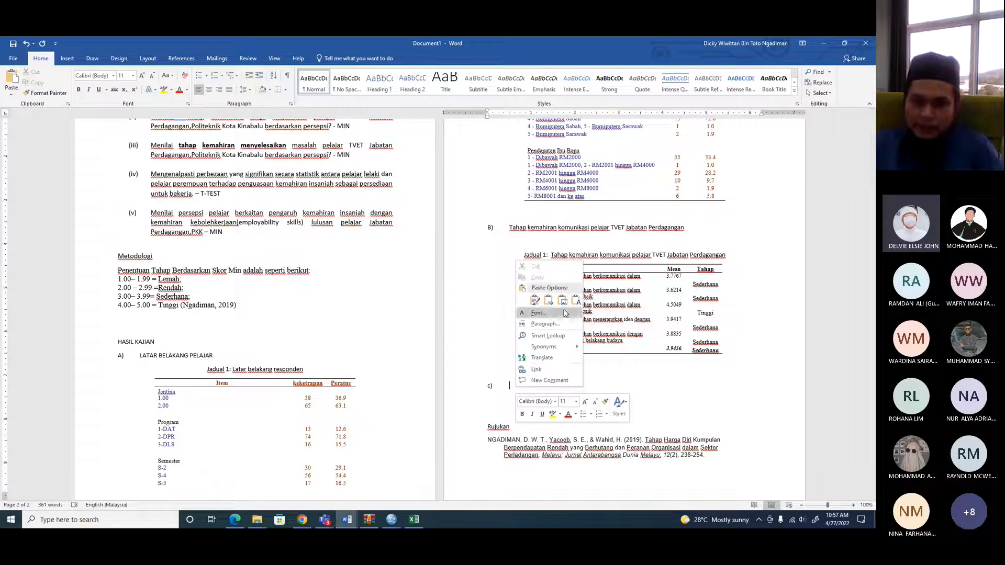
left_click(575, 300)
left_click(511, 386)
key("BackSpace")
type("T")
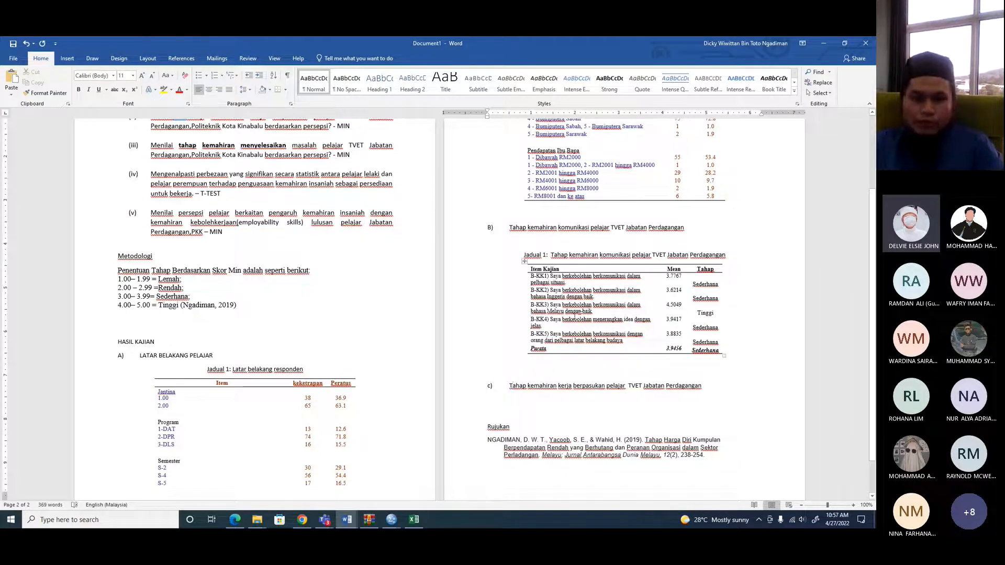
- Switch to the Excel workbook and insert a blank row above the C-KKB1 item on Sheet4
scroll(574, 316, "down", 2)
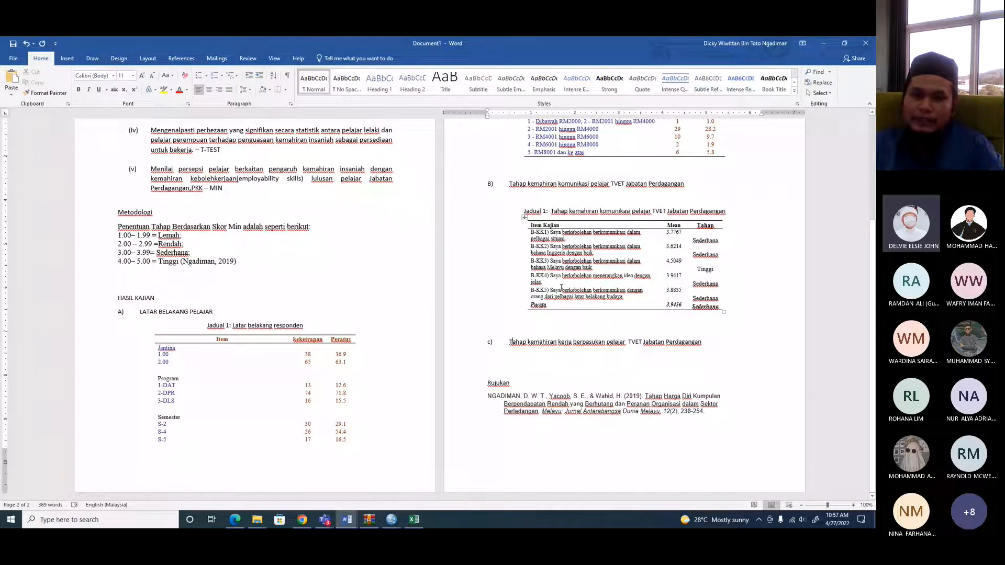
key("alt+Tab")
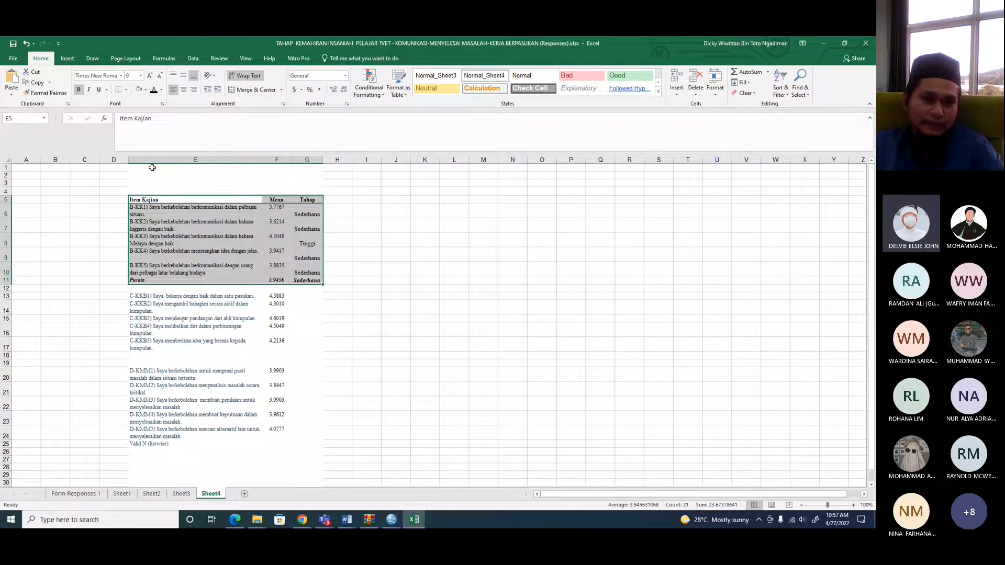
left_click(2, 296)
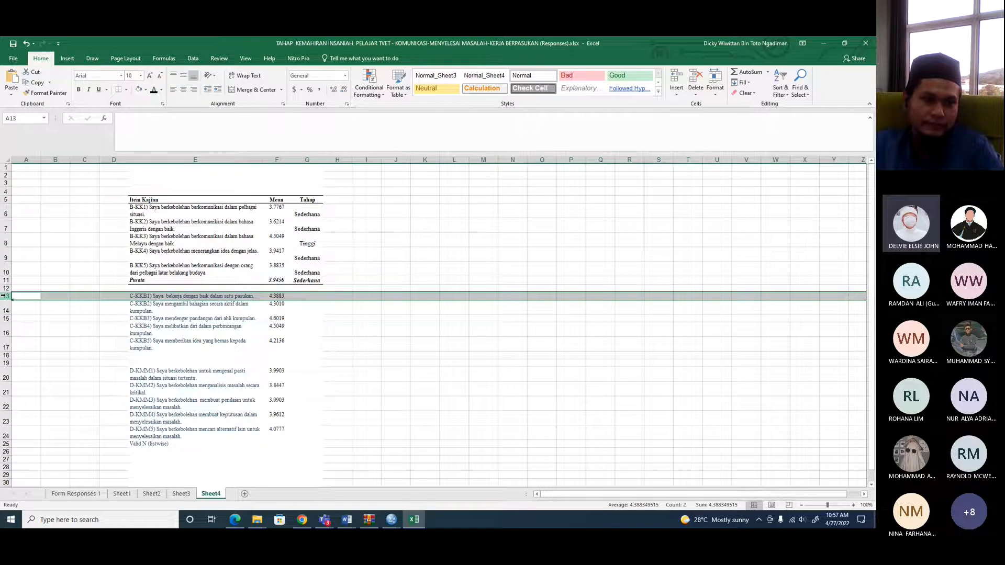
right_click(2, 296)
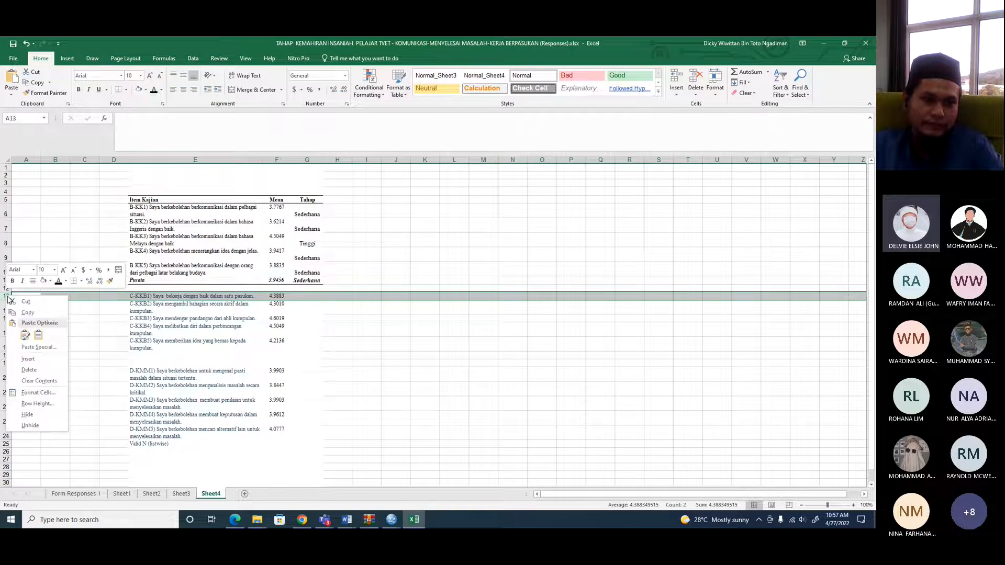
left_click(26, 356)
- Copy the header row E5:G5 and paste it above the C-KKB items at E13 and above the D-KMM items at E20
left_click_drag(144, 199, 311, 200)
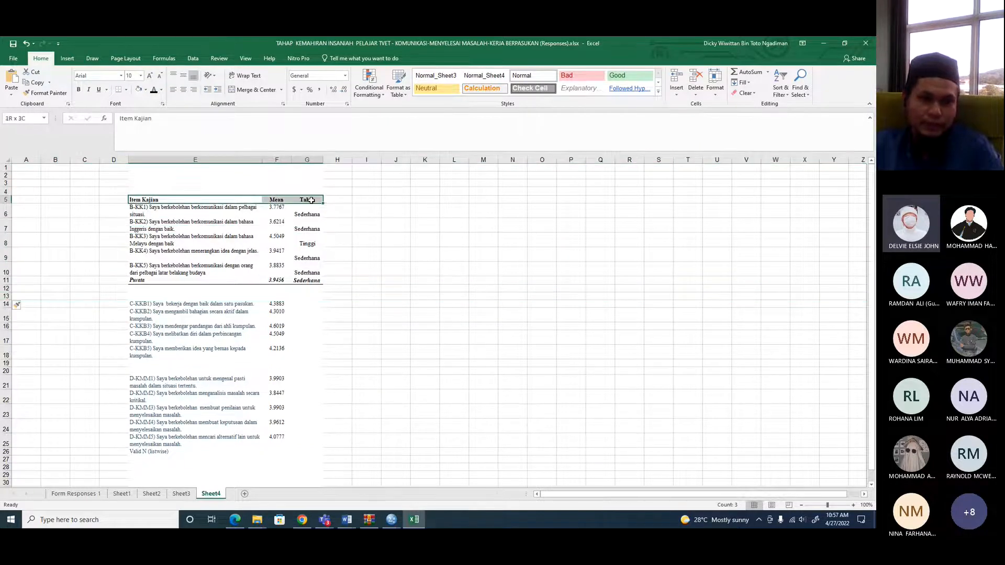
right_click(311, 200)
left_click(339, 219)
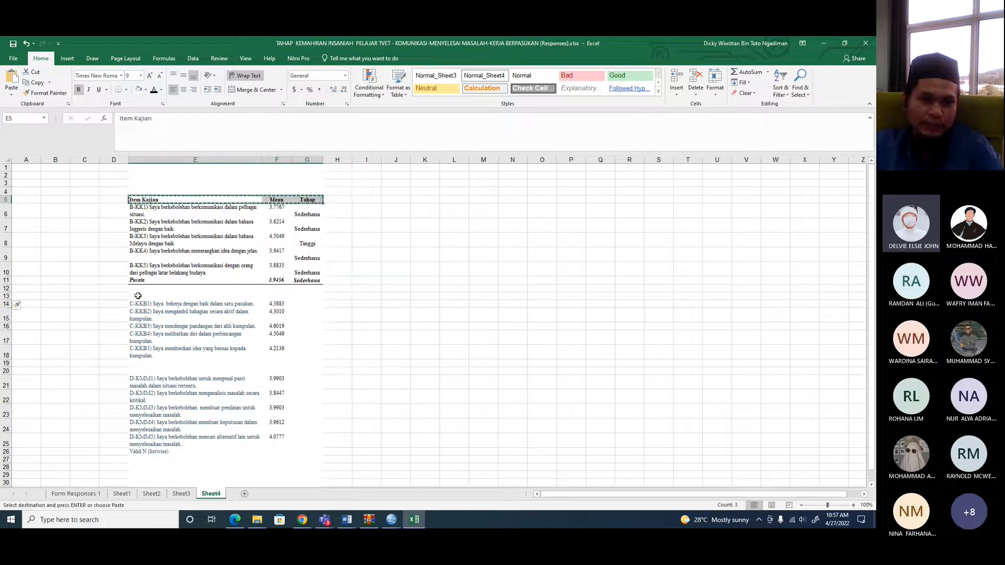
left_click(139, 293)
key("ctrl+v")
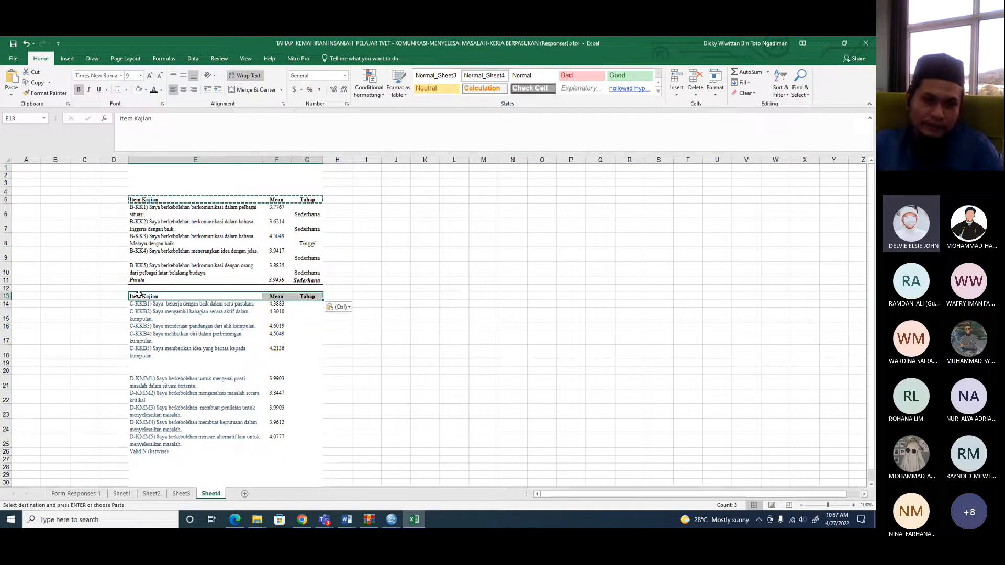
left_click(139, 371)
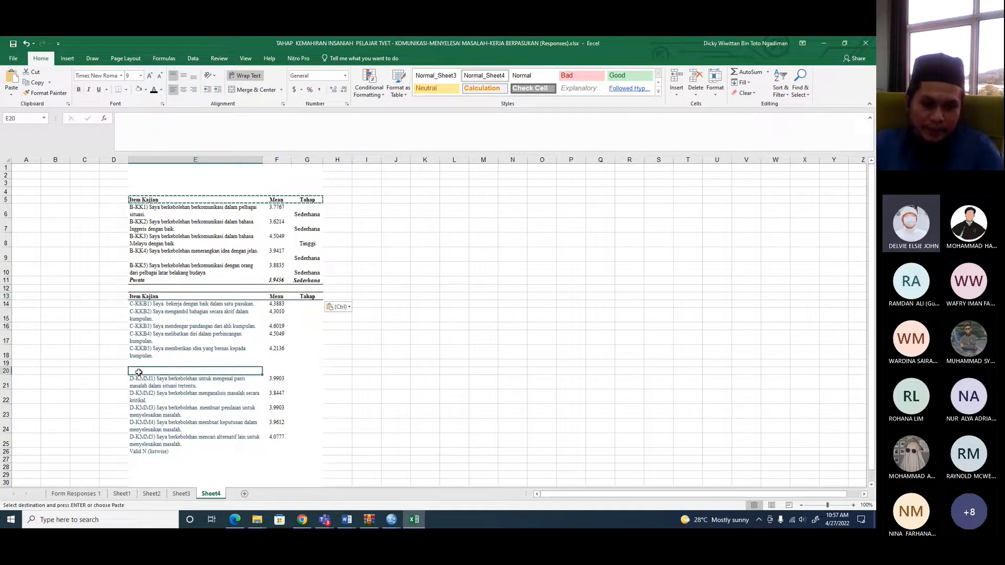
key("ctrl+v")
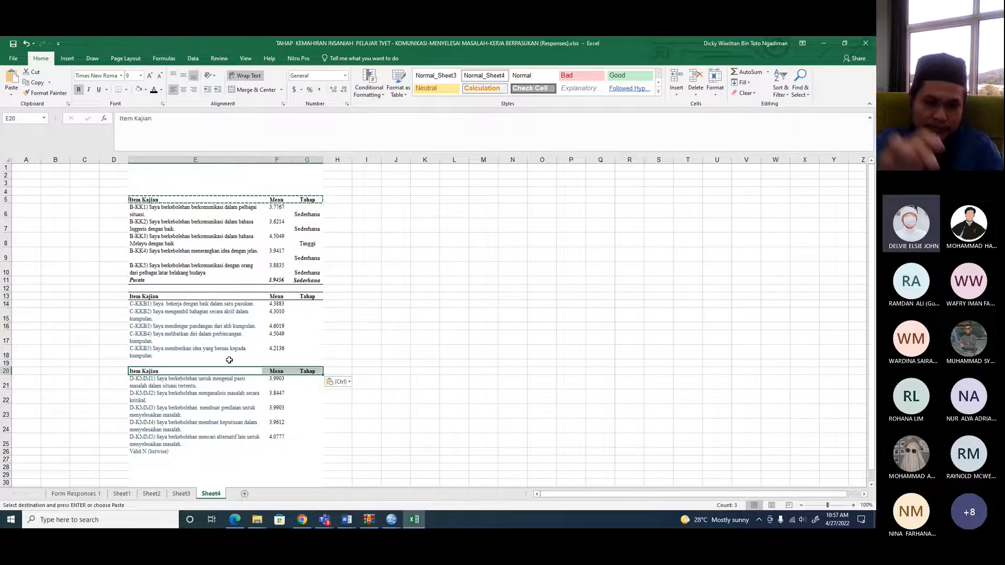
- Check the Tinggi score range in the Word methodology section and enter "Tinggi" as the Tahap for all C-KKB items in G14:G18
scroll(231, 355, "down", 2)
scroll(235, 359, "up", 1)
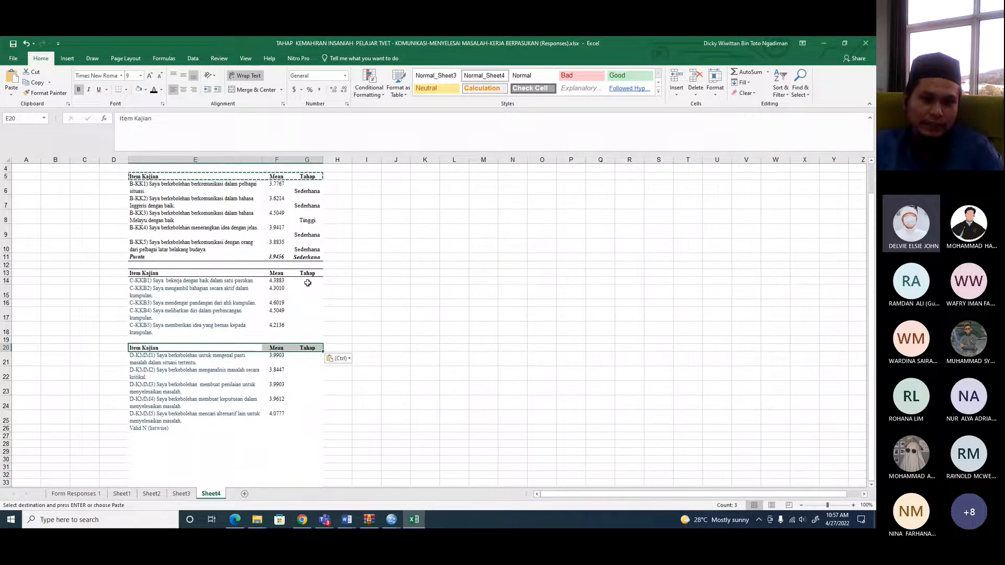
left_click(308, 281)
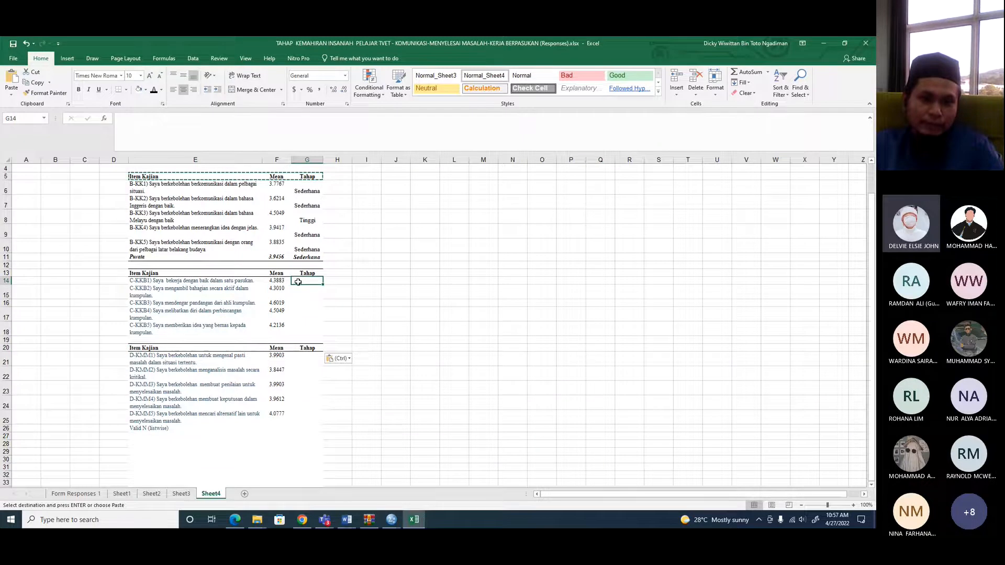
key("alt+Tab")
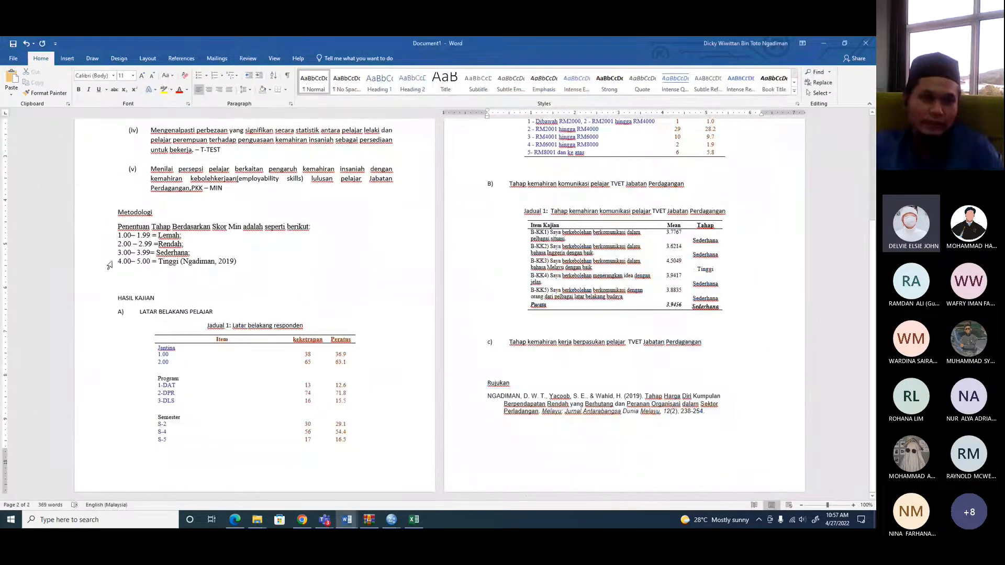
left_click_drag(111, 263, 153, 263)
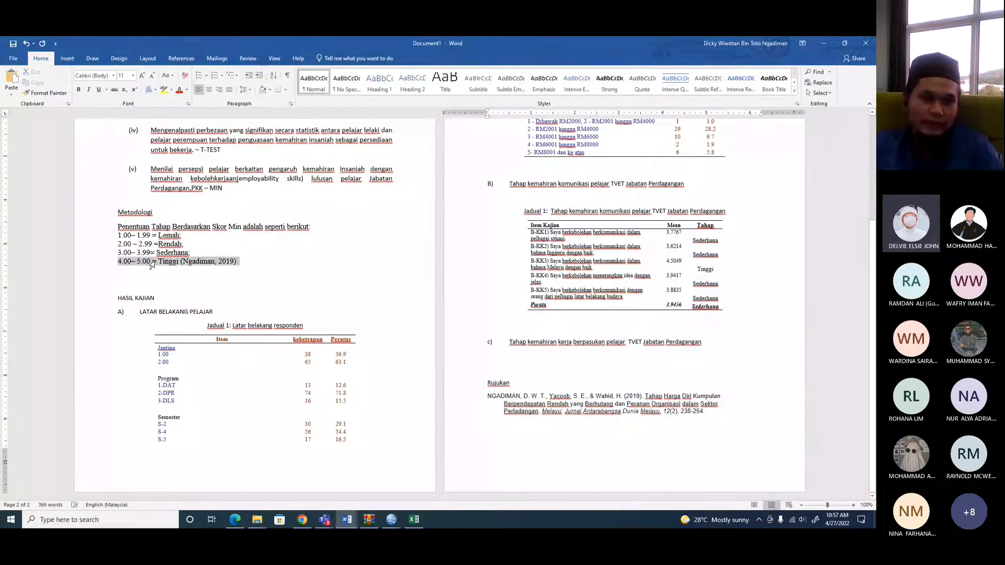
key("alt+Tab")
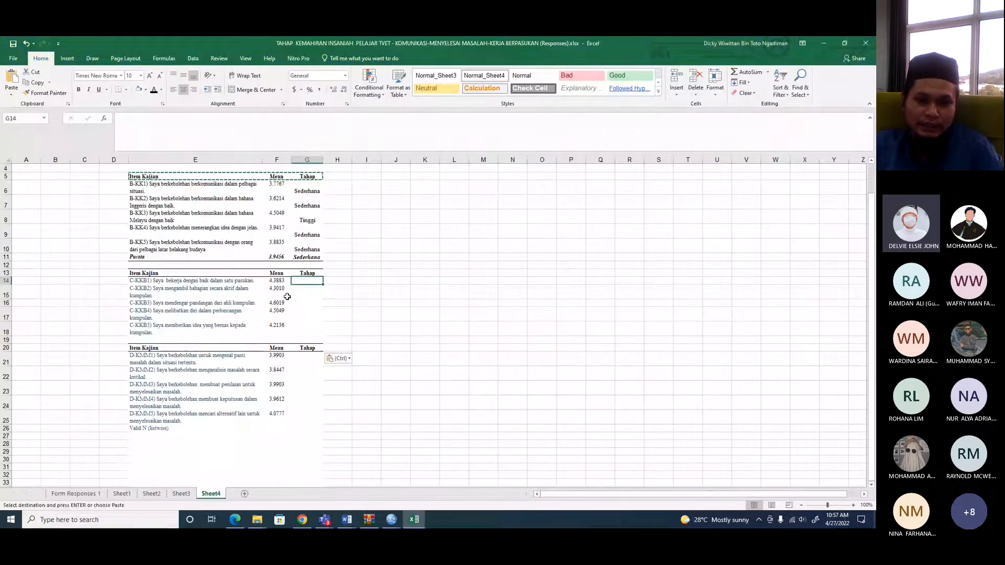
type("t")
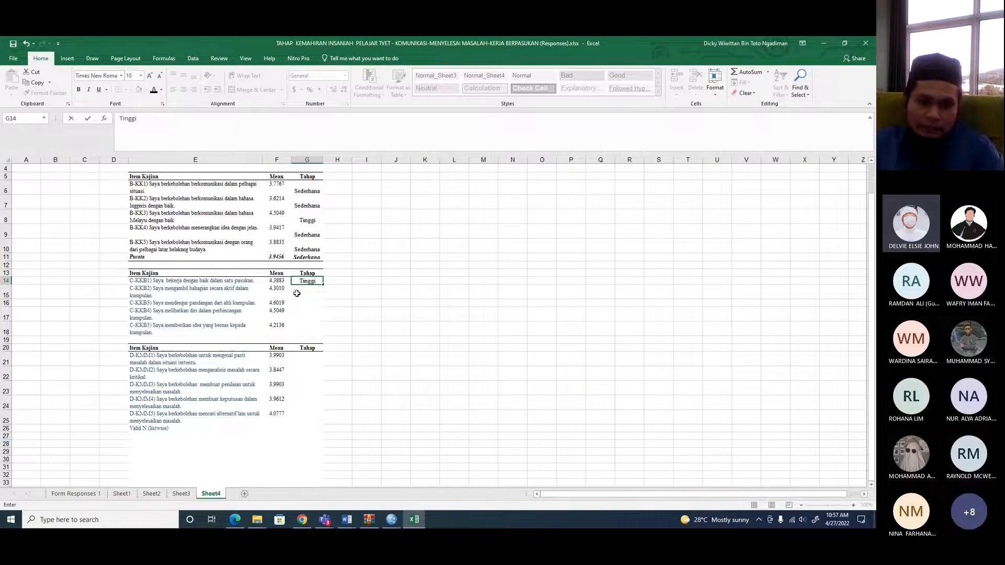
left_click_drag(323, 284, 323, 331)
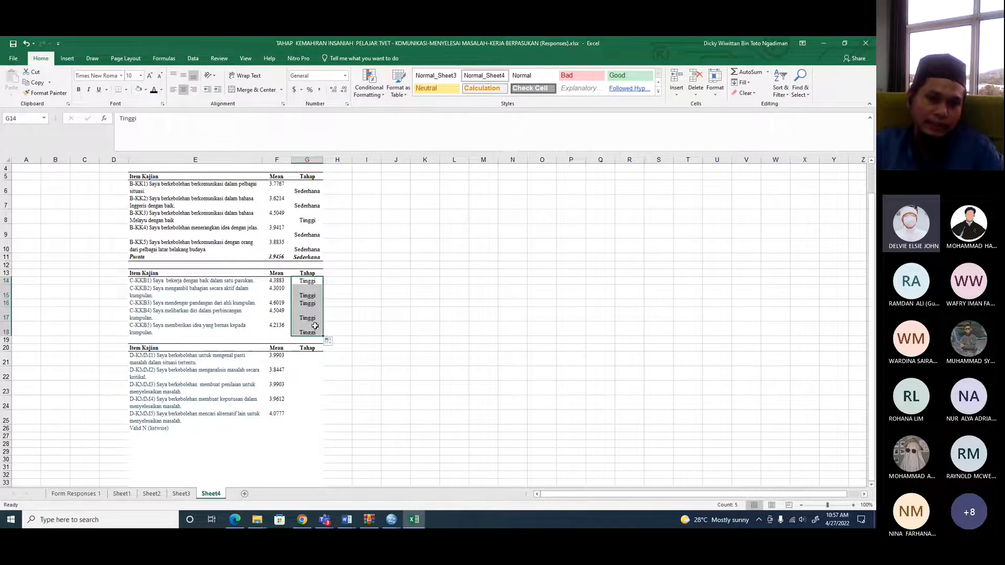
- Vertically middle-align the cells of the C-KKB table E13:G18 and give the table a bottom border
left_click(275, 296)
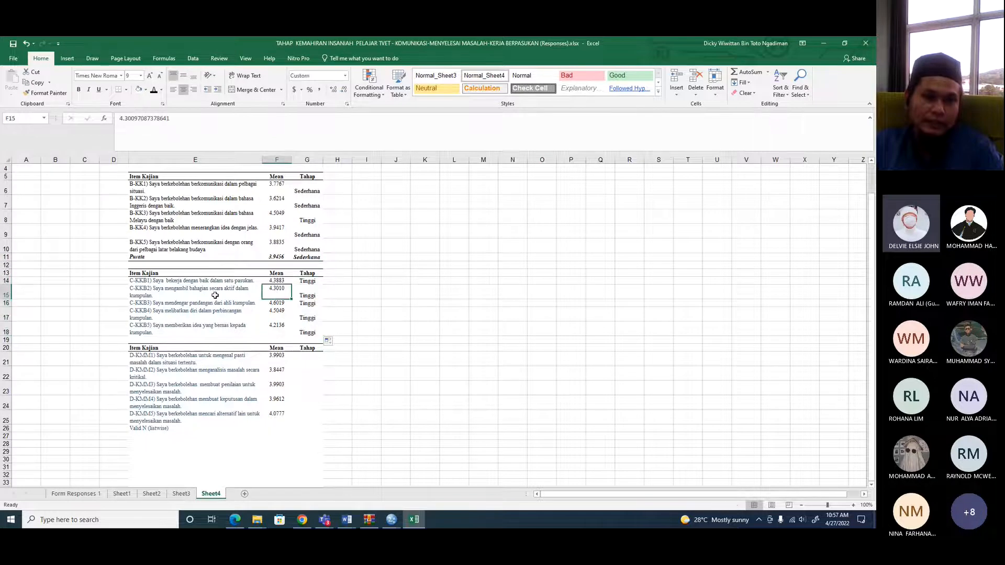
left_click_drag(142, 273, 320, 333)
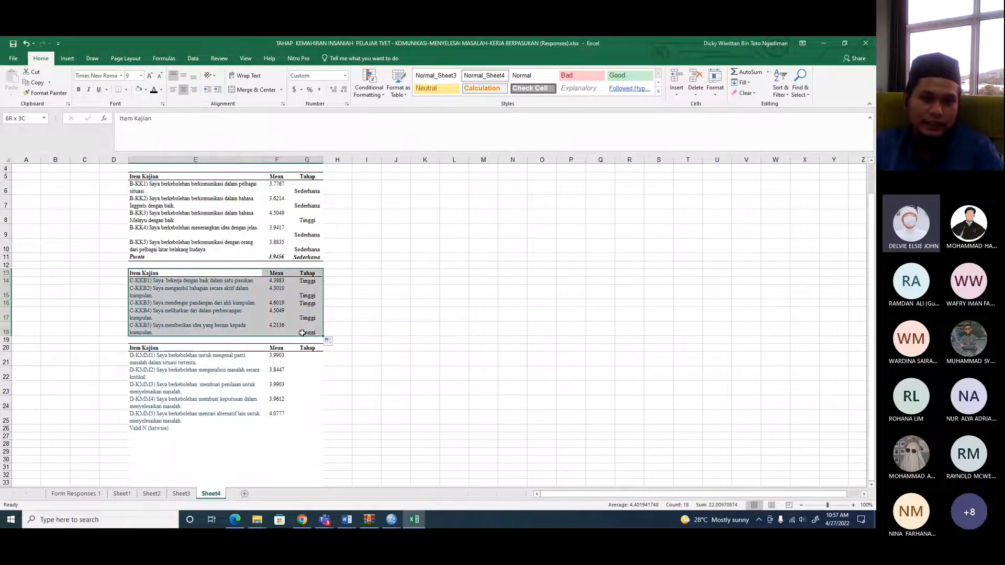
left_click(185, 79)
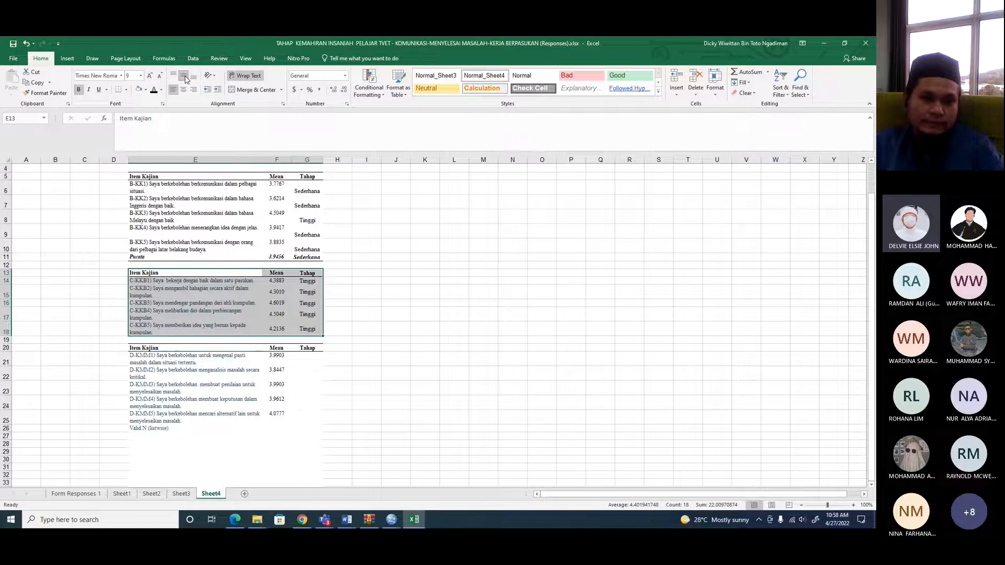
left_click(400, 315)
left_click_drag(131, 272, 310, 328)
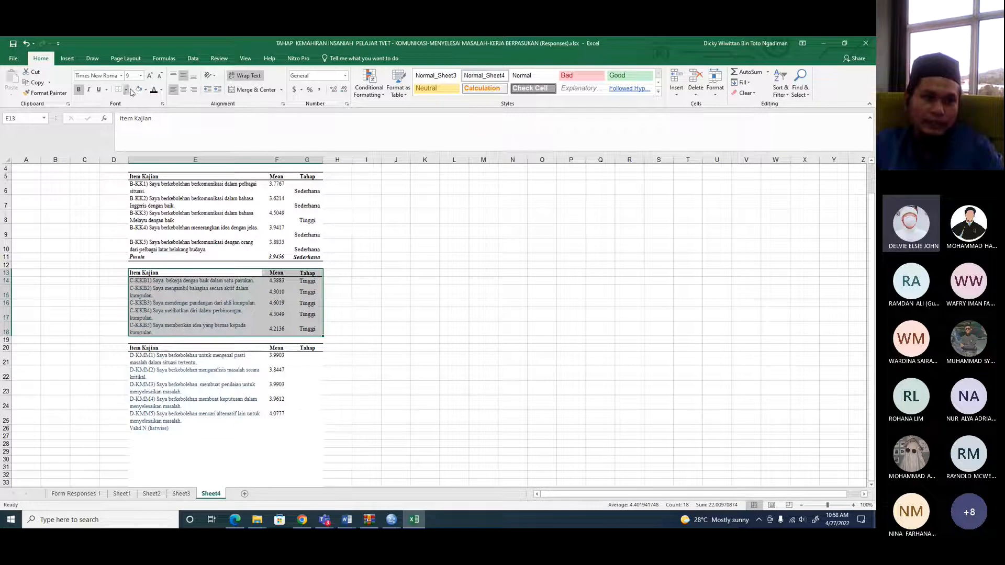
- Try to paste a copy of the C-KKB table E13:G18 below the section c) heading in the Word document
left_click_drag(148, 271, 309, 329)
right_click(287, 297)
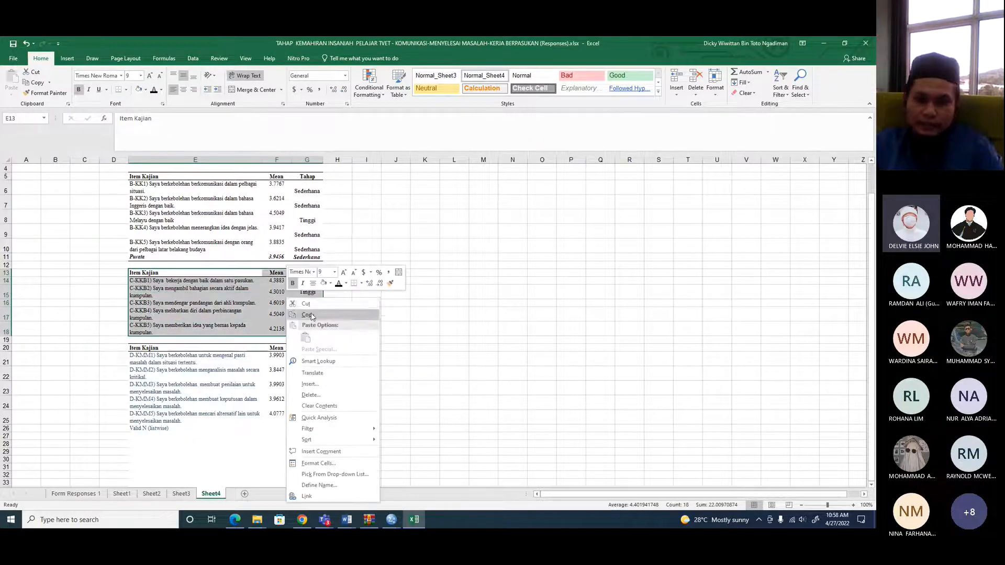
left_click(310, 315)
key("alt+Tab")
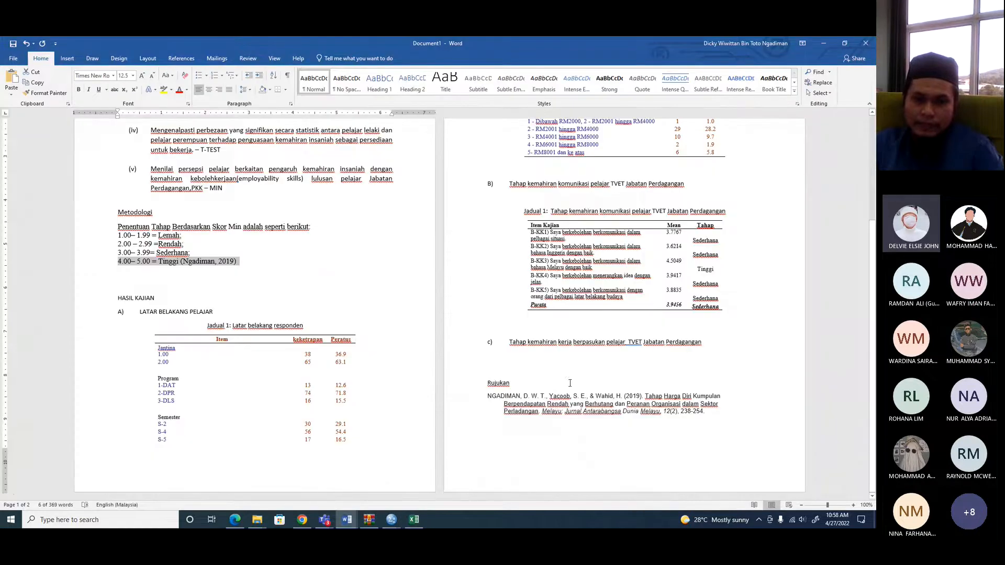
left_click(563, 356)
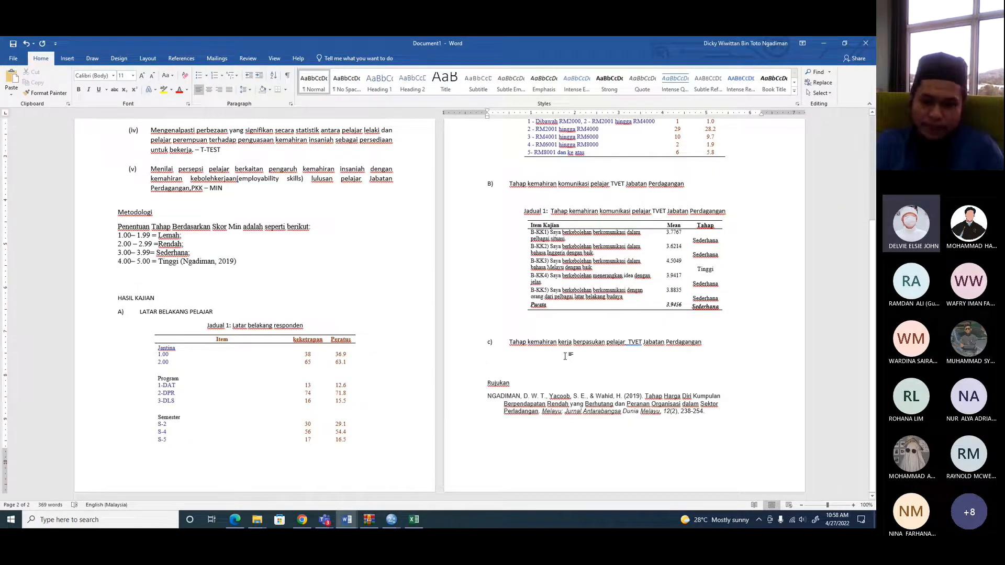
key("ctrl+v")
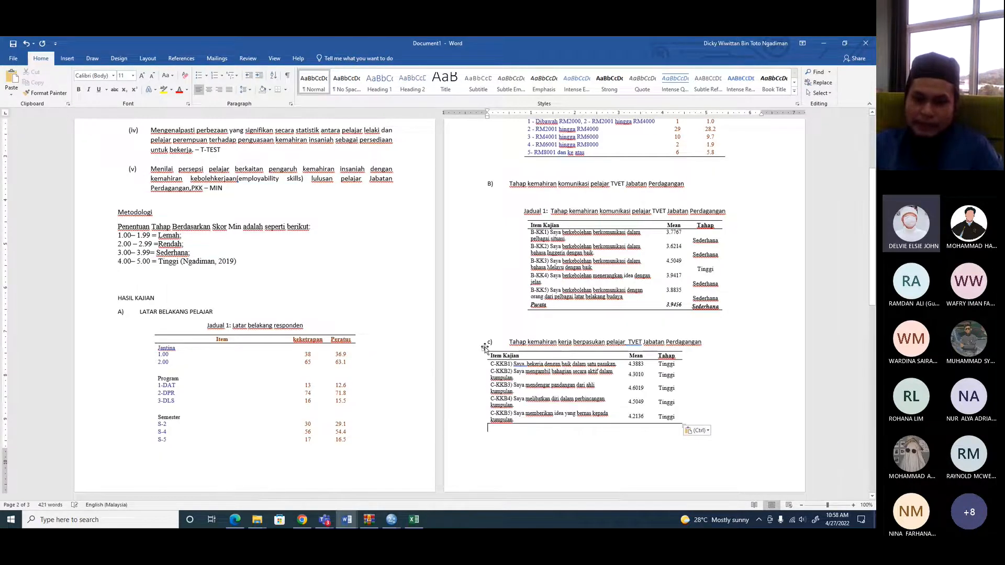
left_click(26, 45)
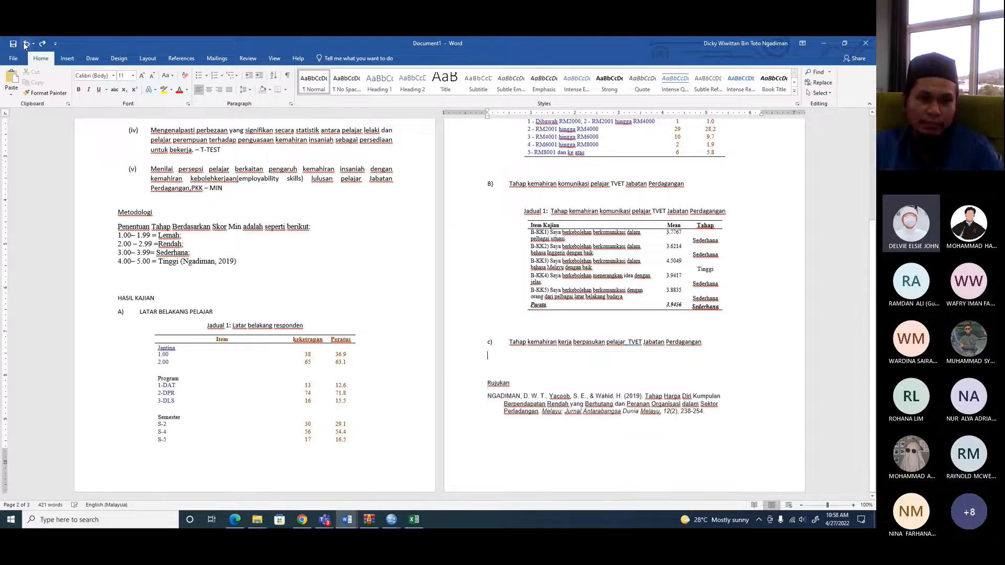
- Return to the Excel workbook and insert a blank row at row 19, directly below the C-KKB5 item
key("alt+Tab")
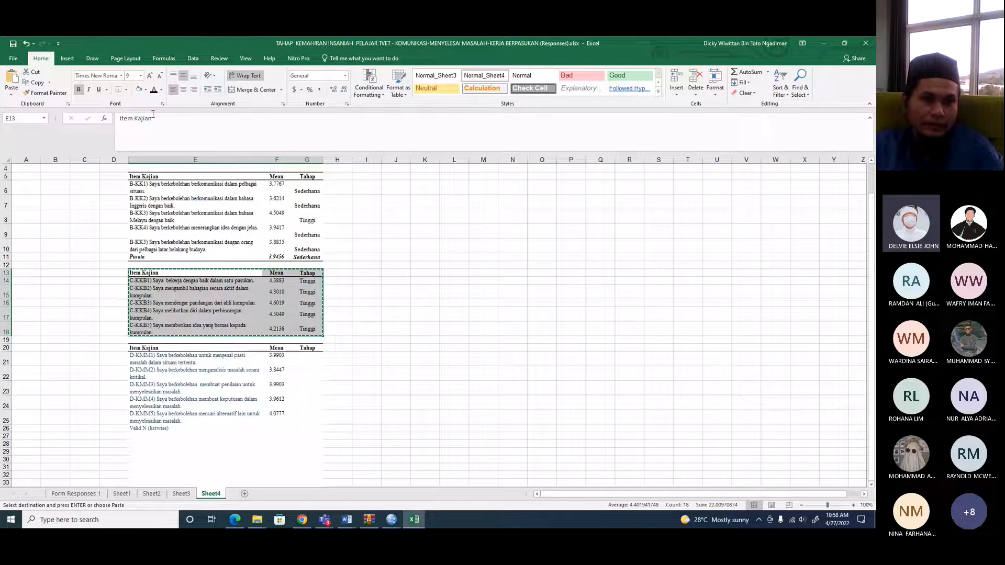
left_click(231, 312)
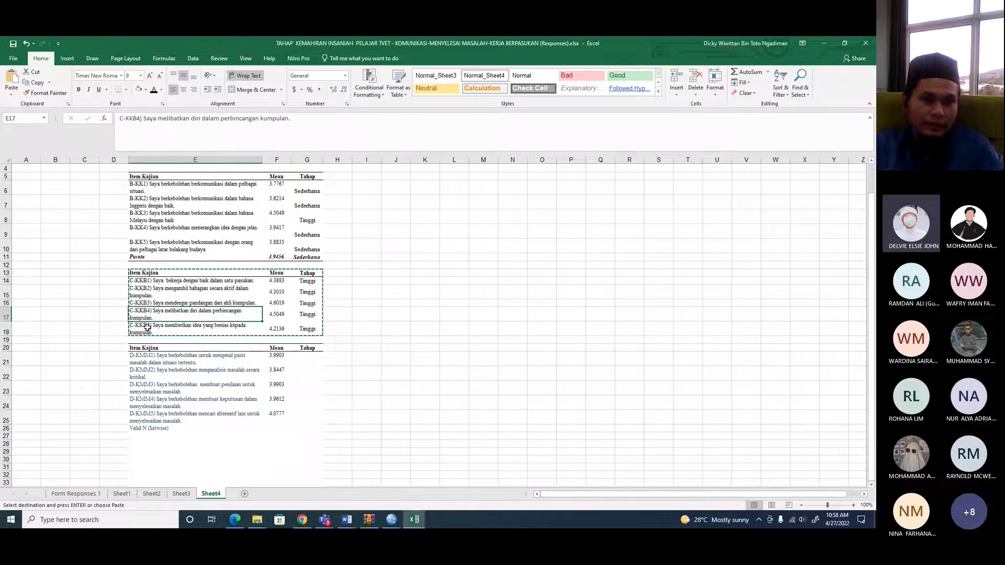
left_click(6, 340)
right_click(6, 340)
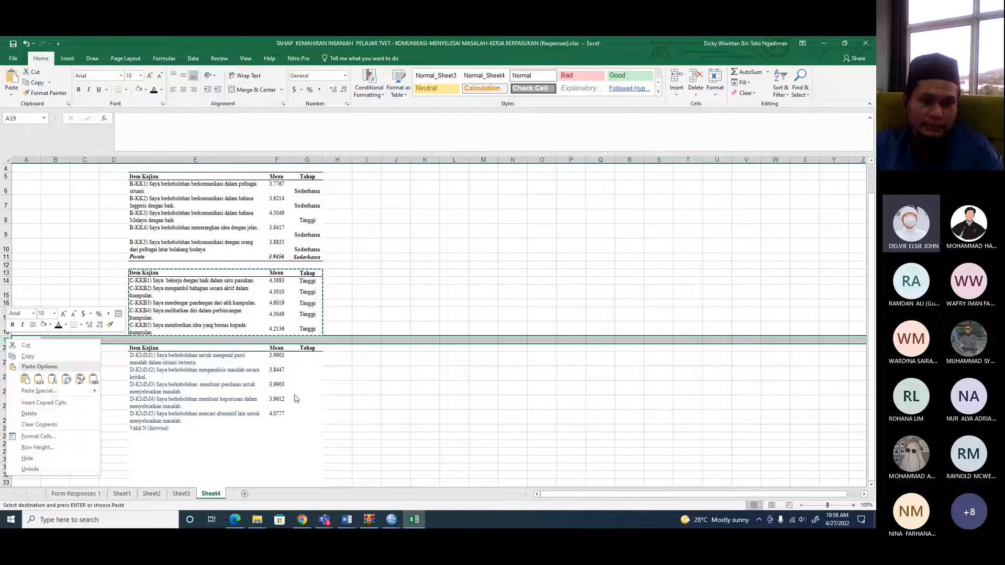
key("Escape")
left_click(396, 373)
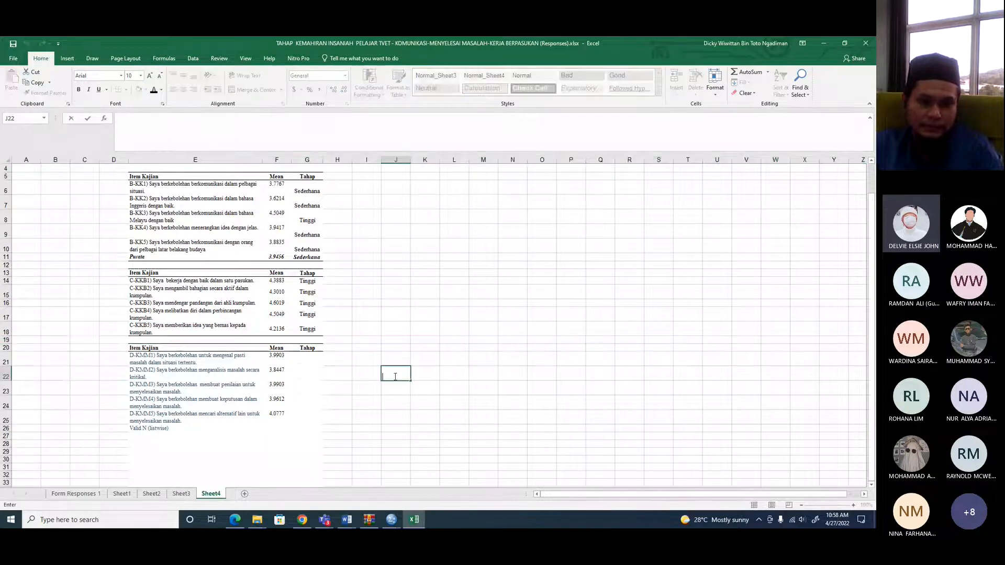
left_click(7, 340)
right_click(5, 341)
left_click(26, 404)
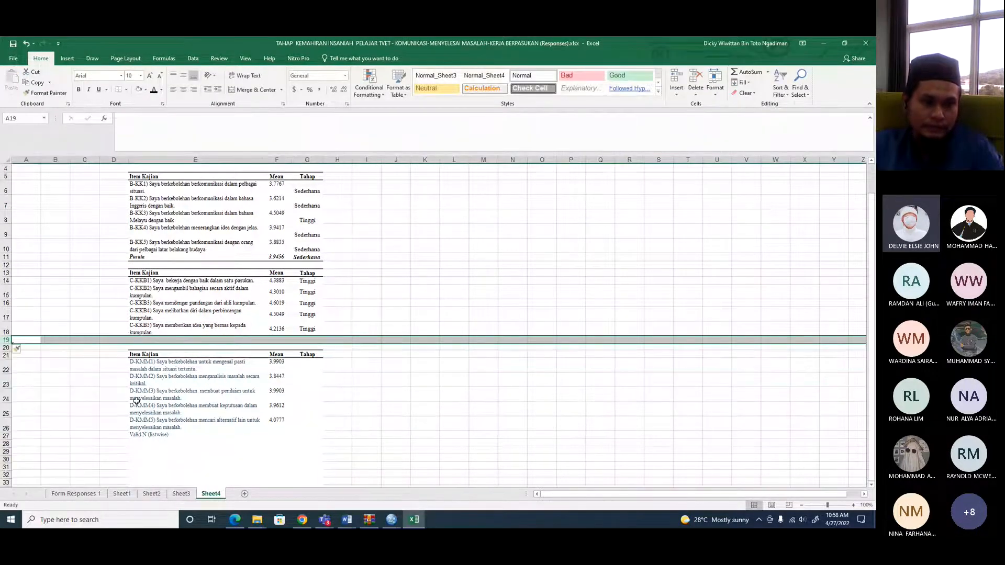
left_click(453, 409)
- Remove all borders from the blank cells E19:G19 below the C-KKB items
left_click(132, 337)
left_click_drag(132, 336, 314, 340)
left_click(127, 90)
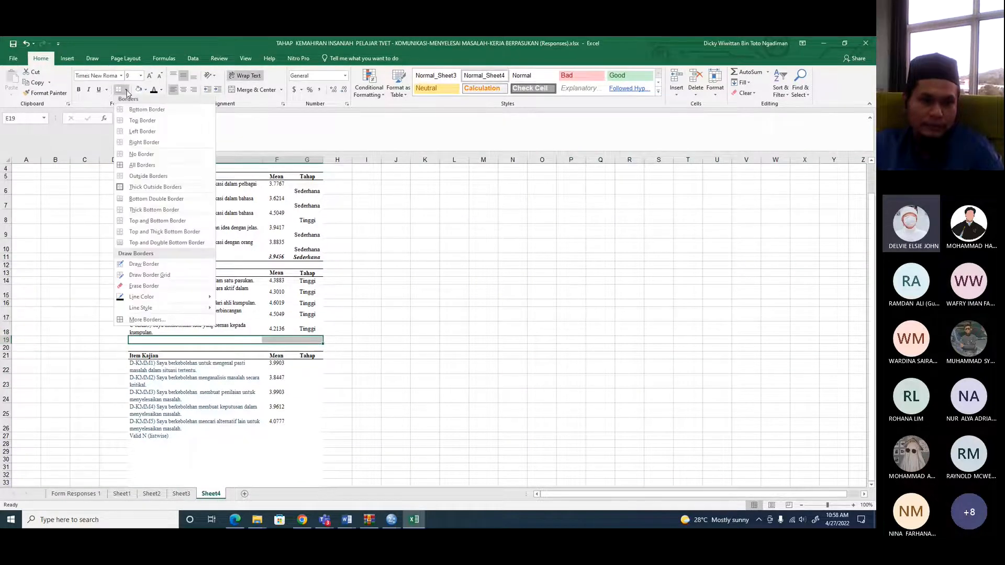
left_click(141, 154)
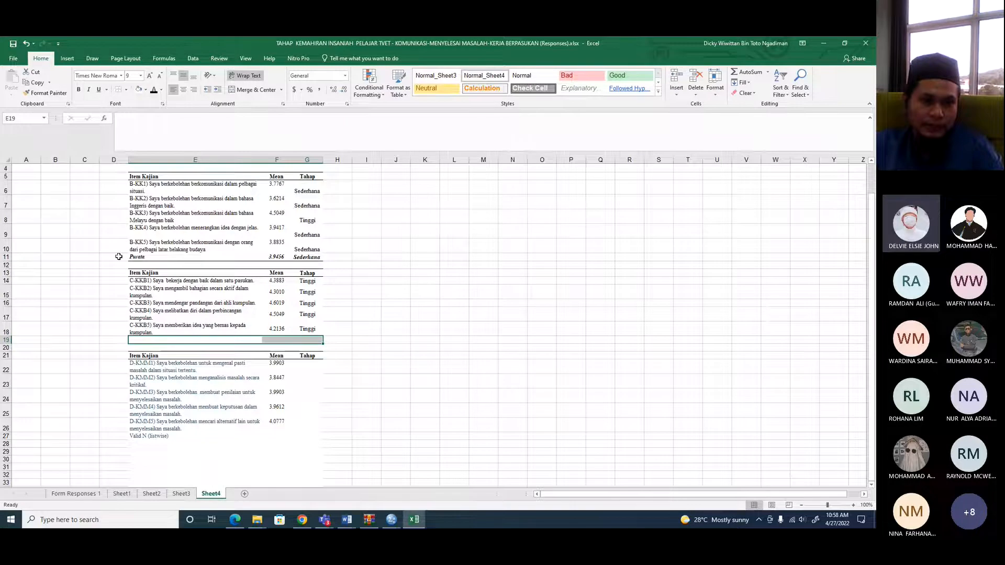
- Label E19 as Purata and calculate the C-KKB average in F19 with =SUM(F14:F18)/5
left_click_drag(132, 256, 313, 258)
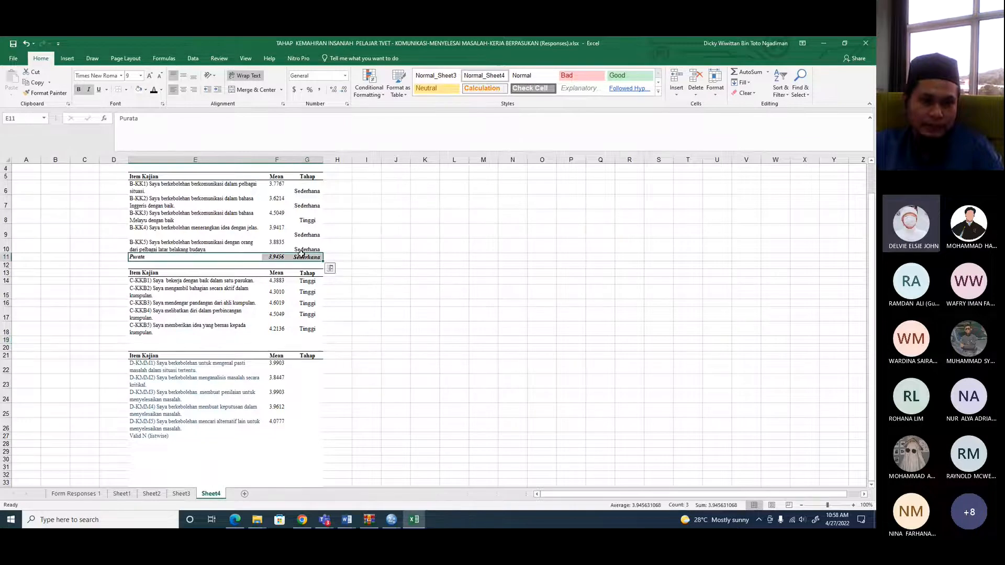
left_click(135, 340)
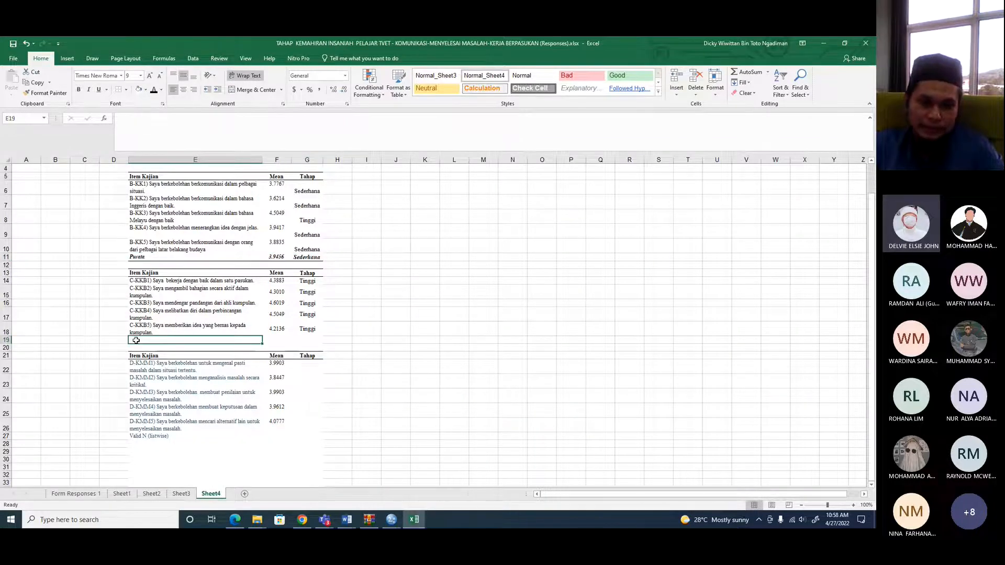
type("Purata")
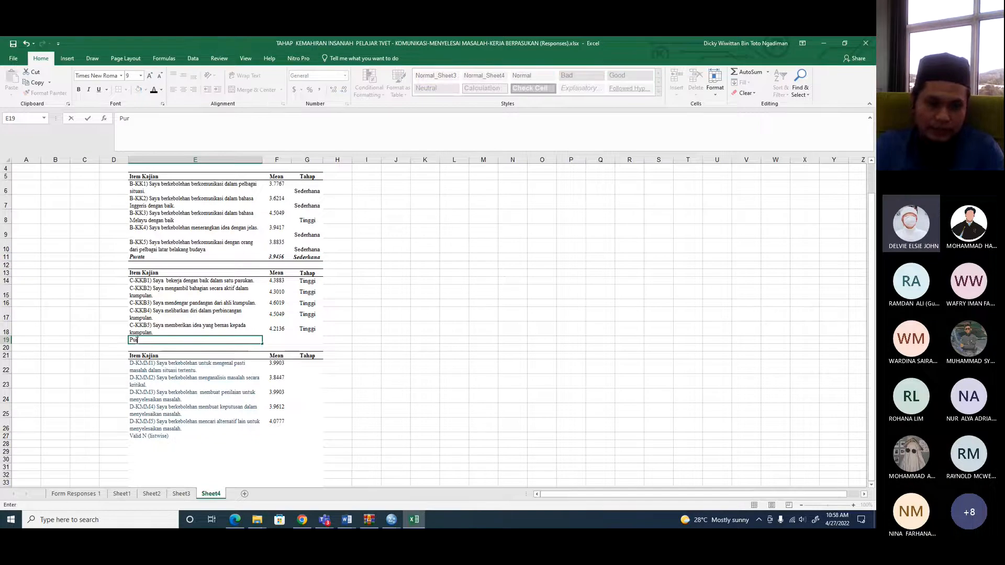
left_click(273, 339)
left_click(744, 71)
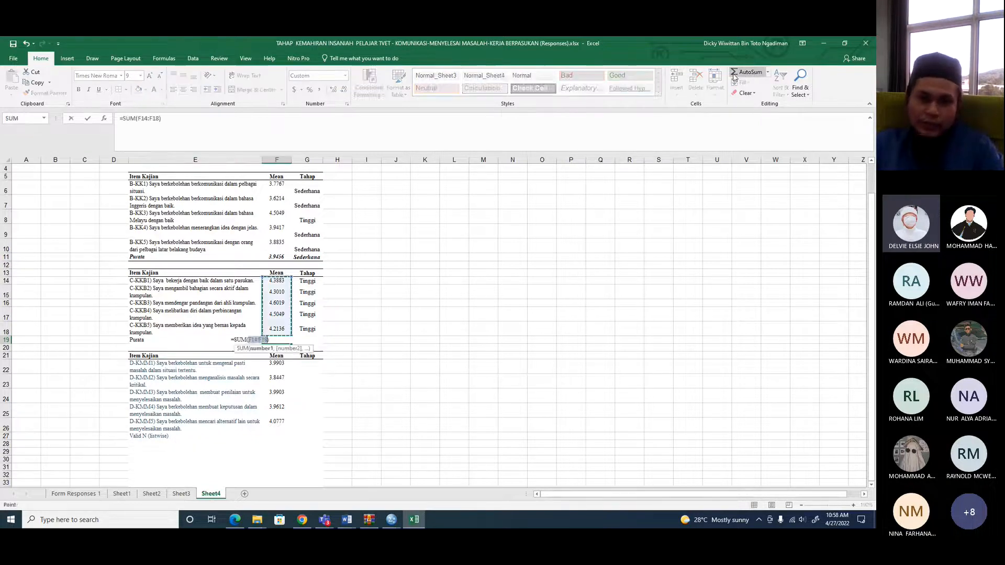
type("/5")
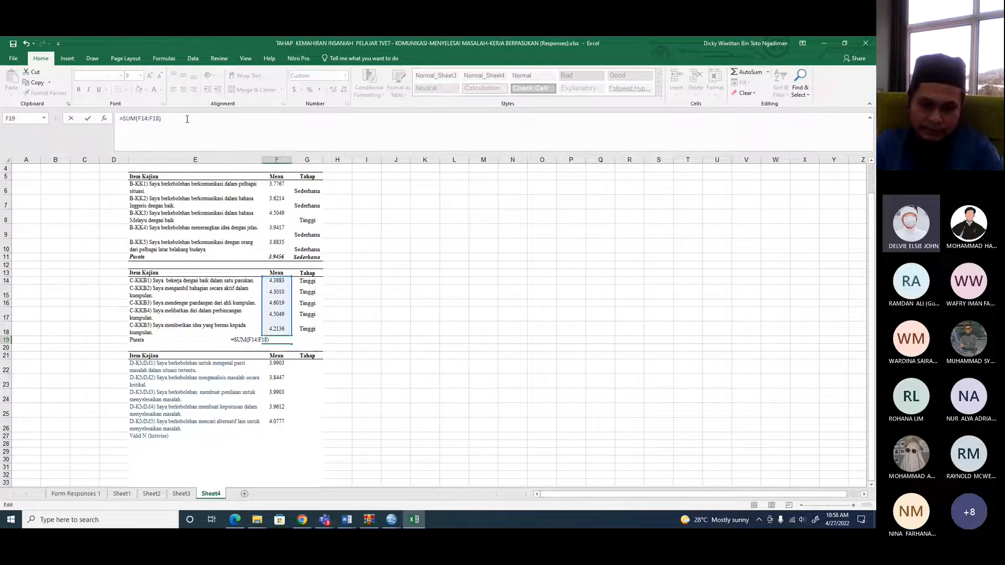
key("Return")
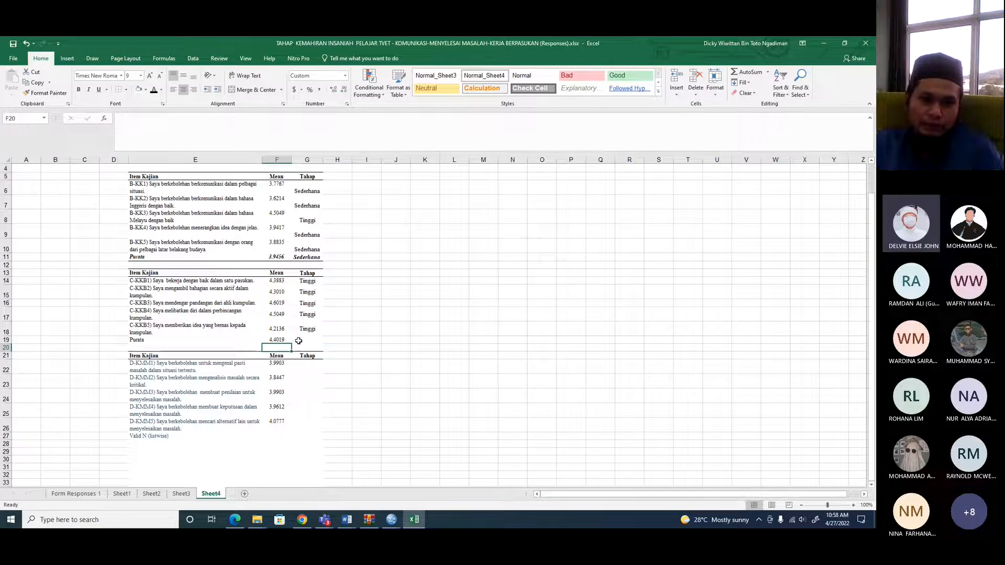
- Copy the Tinggi level from G18 down to G19 and make the Purata row 19 italic and bold
left_click(313, 329)
left_click_drag(325, 336, 323, 344)
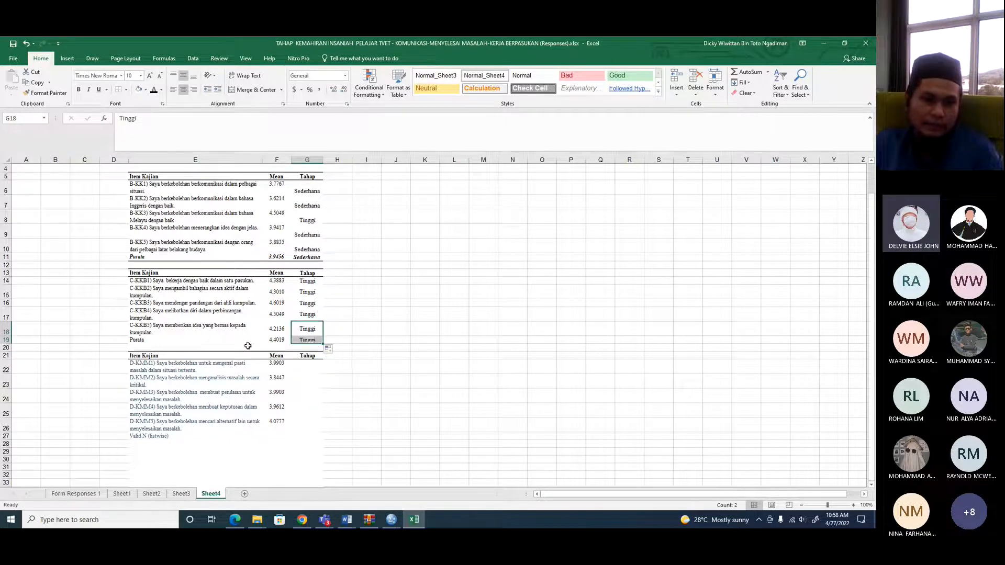
left_click(2, 341)
left_click(89, 89)
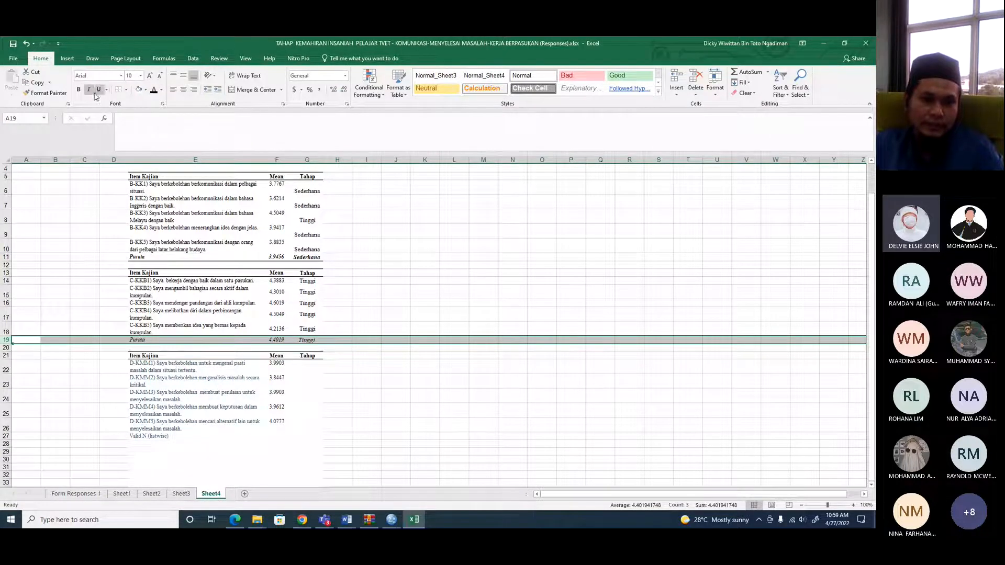
left_click(79, 90)
left_click(351, 348)
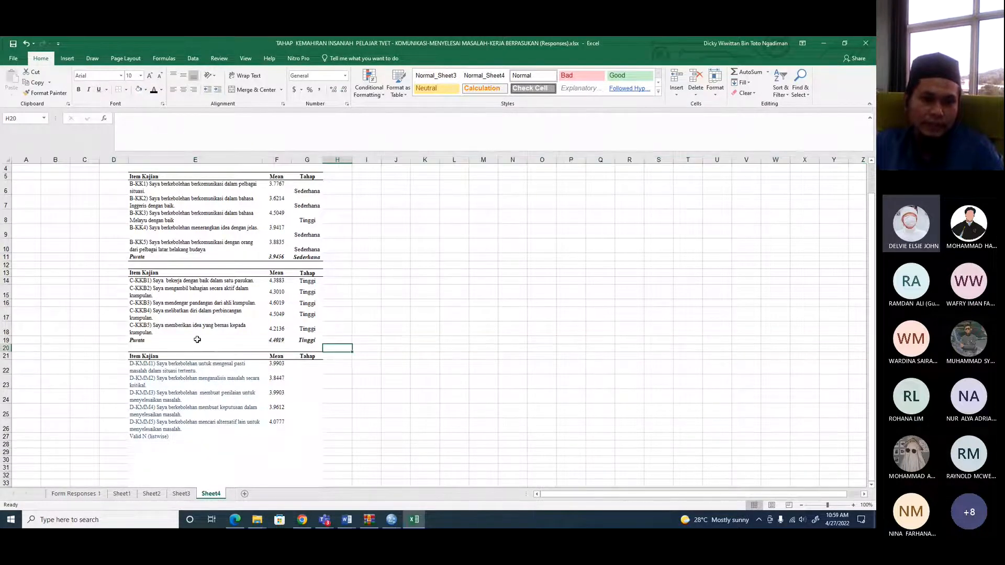
- Give the C-KKB table a bottom border beneath its Purata row, across columns E to G
left_click_drag(145, 333, 312, 329)
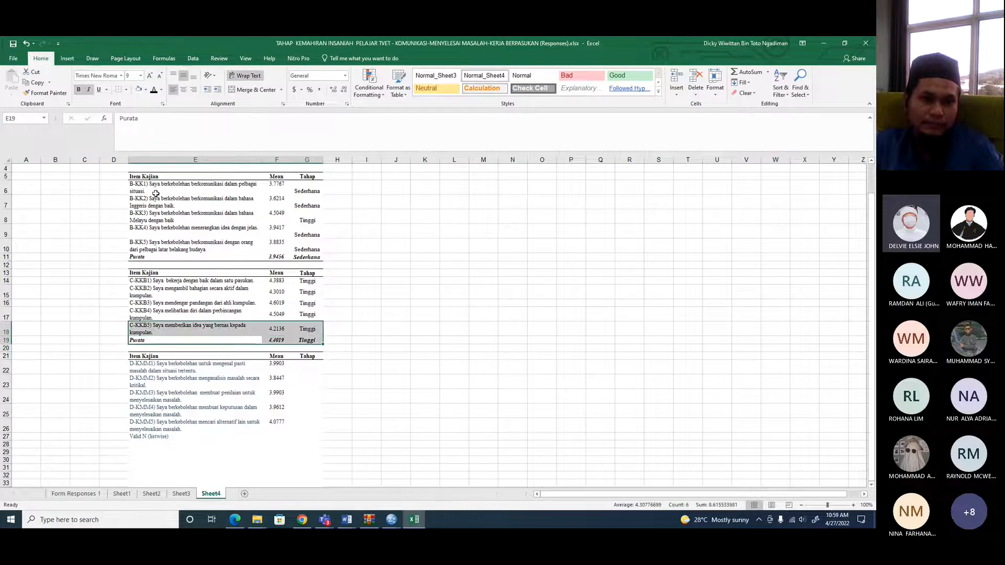
left_click(128, 89)
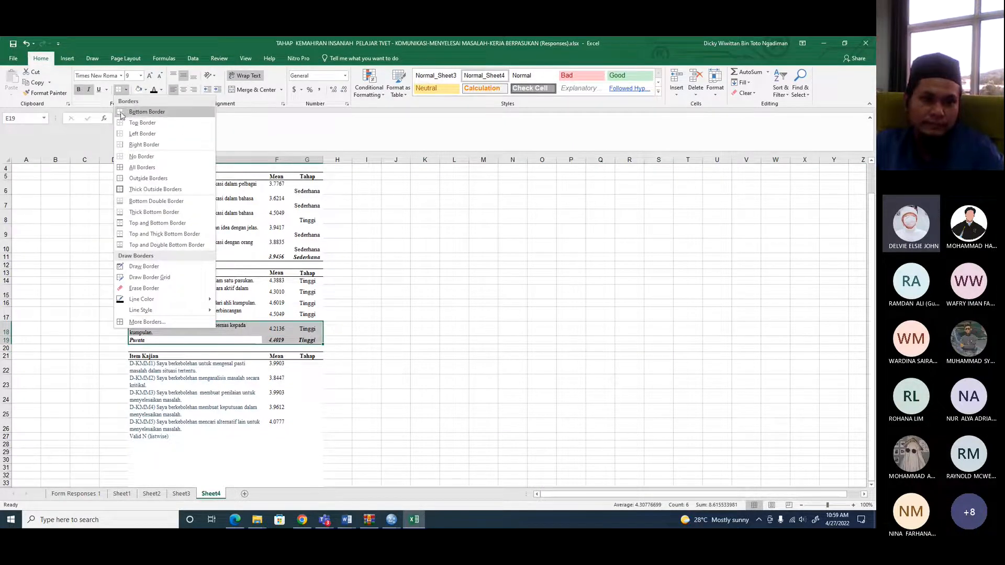
left_click(121, 112)
- Copy the C-KKB table E13:G19 into the Word document below the section c) heading and centre it on the page
left_click_drag(230, 270, 314, 340)
right_click(245, 294)
left_click(279, 309)
key("alt+Tab")
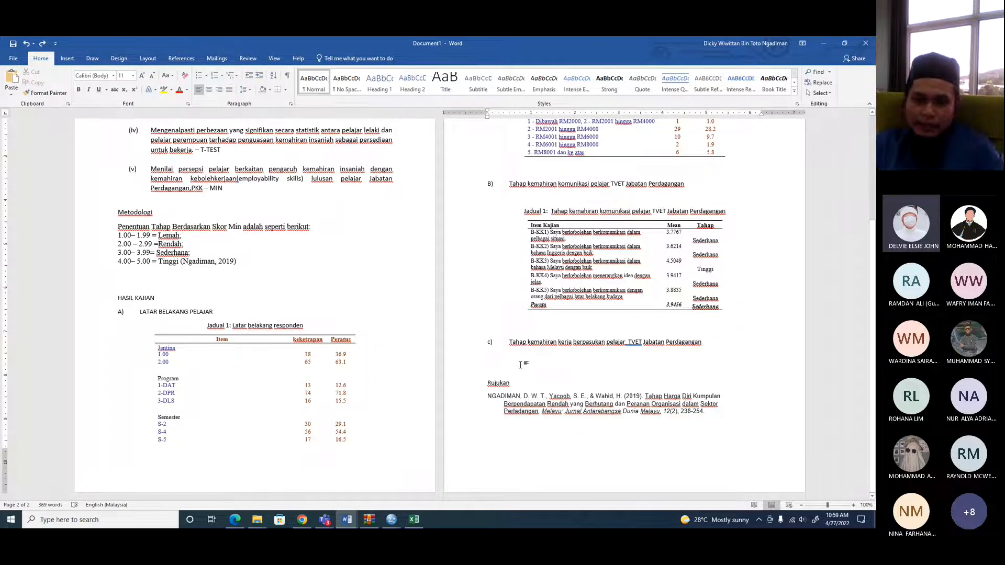
key("ctrl+v")
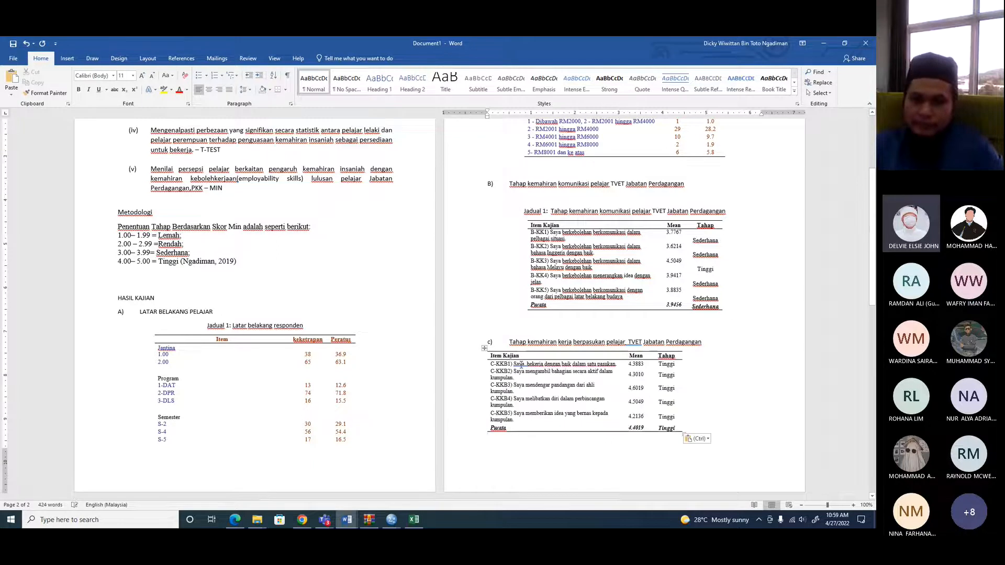
left_click(483, 350)
key("ctrl+e")
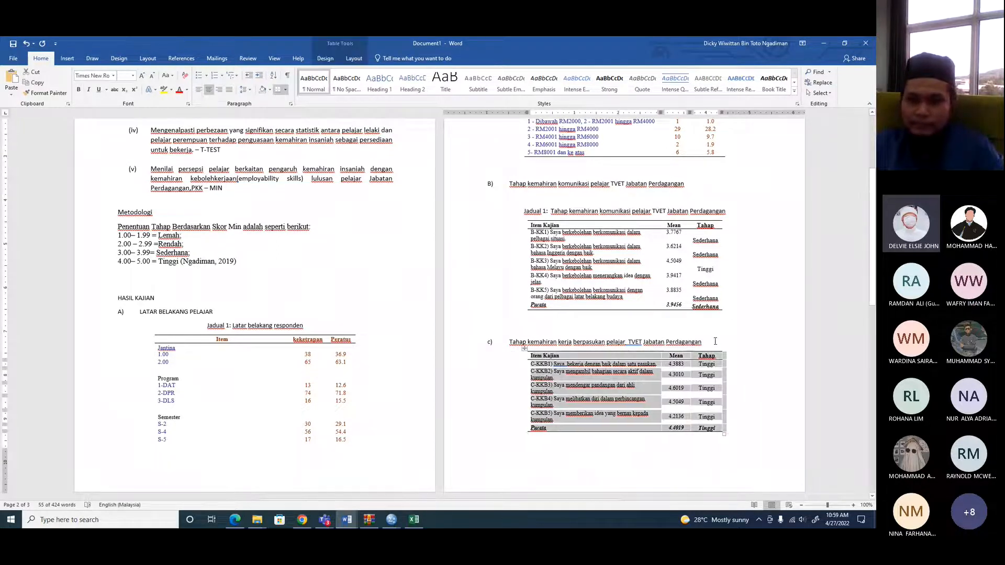
- Place a copy of the section B) table caption between the section c) heading and its table, without a blank line above the table
left_click(715, 341)
key("Return")
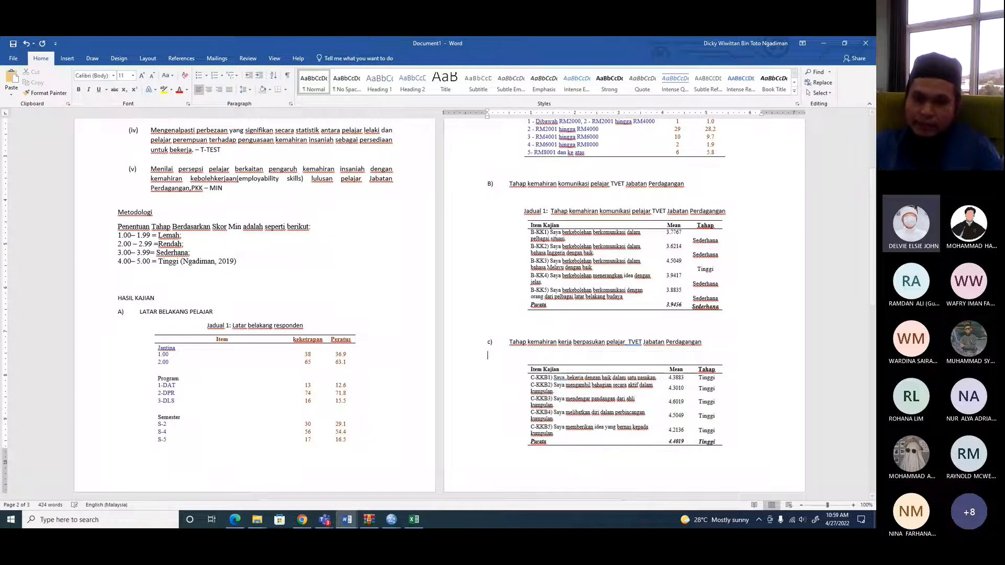
left_click(460, 215)
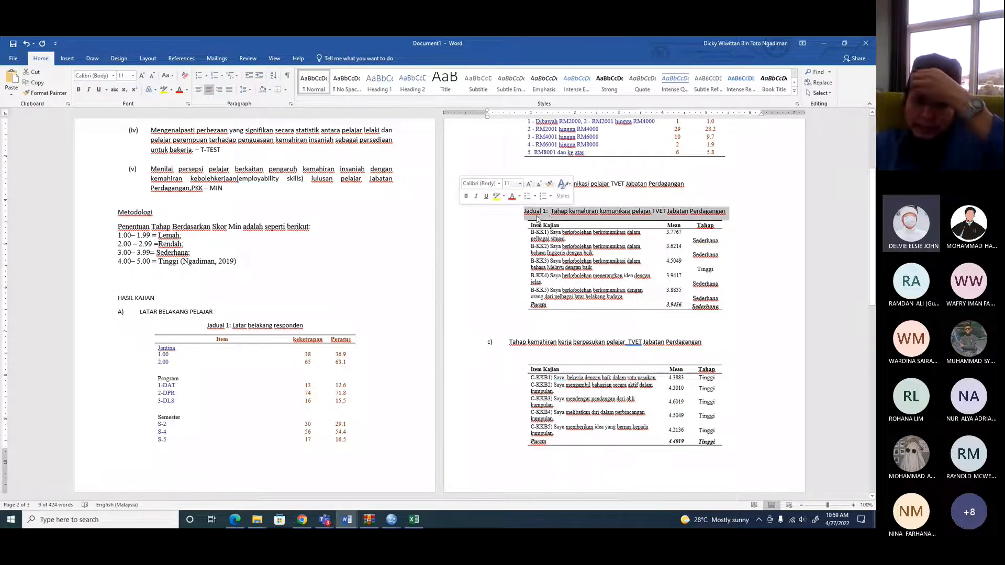
right_click(550, 218)
key("Escape")
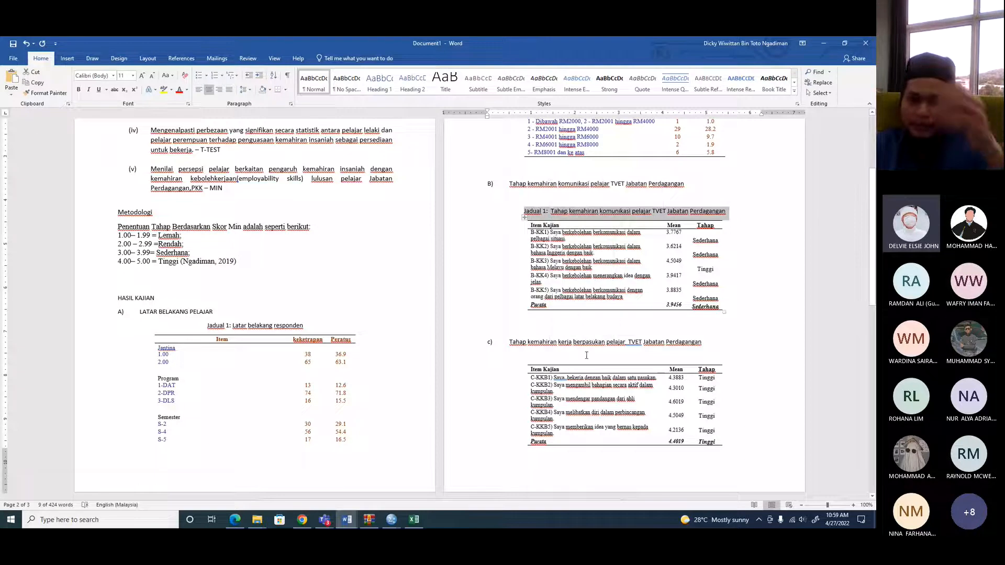
left_click(586, 357)
key("ctrl+v")
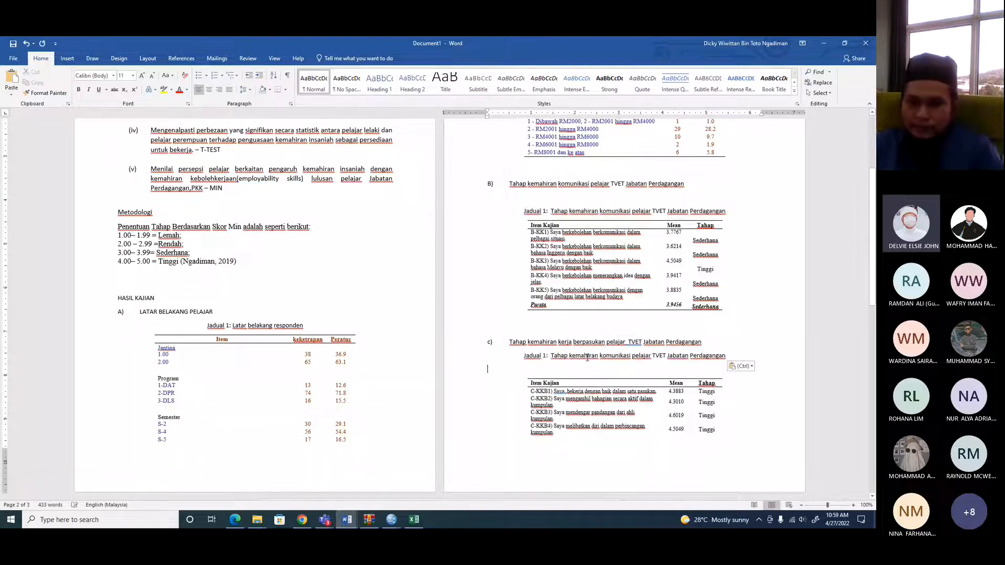
key("Delete")
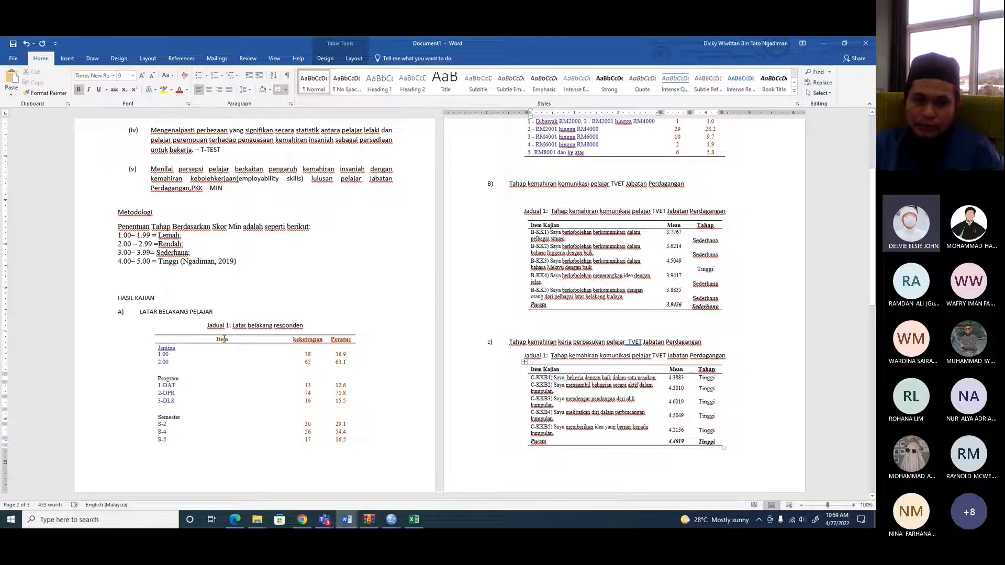
- Renumber the section B) table caption as Jadual 2 and the section c) table caption as Jadual 3
left_click(545, 212)
key("BackSpace")
type("2")
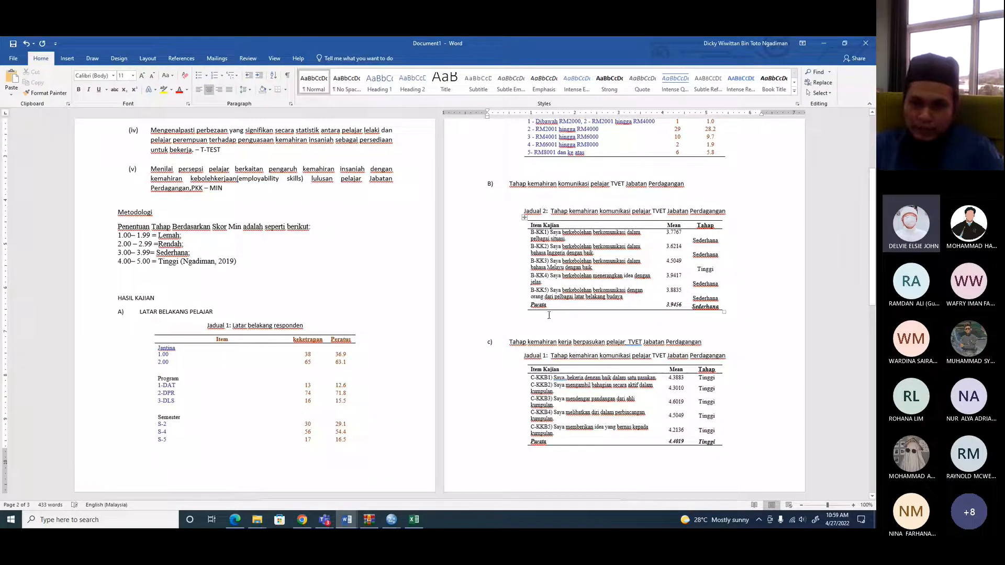
left_click(544, 356)
key("BackSpace")
type("3")
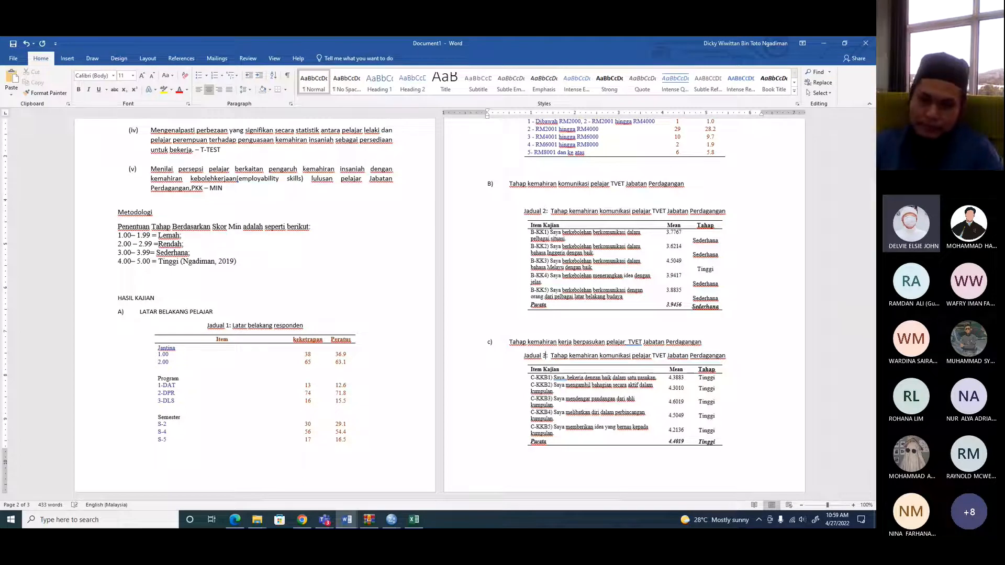
- Copy "tahap kemahiran menyelesaikan masalah pelajar TVET Jabatan Perdagangan" from objective (iii) to the blank space above Rujukan on page 3
scroll(648, 350, "down", 1)
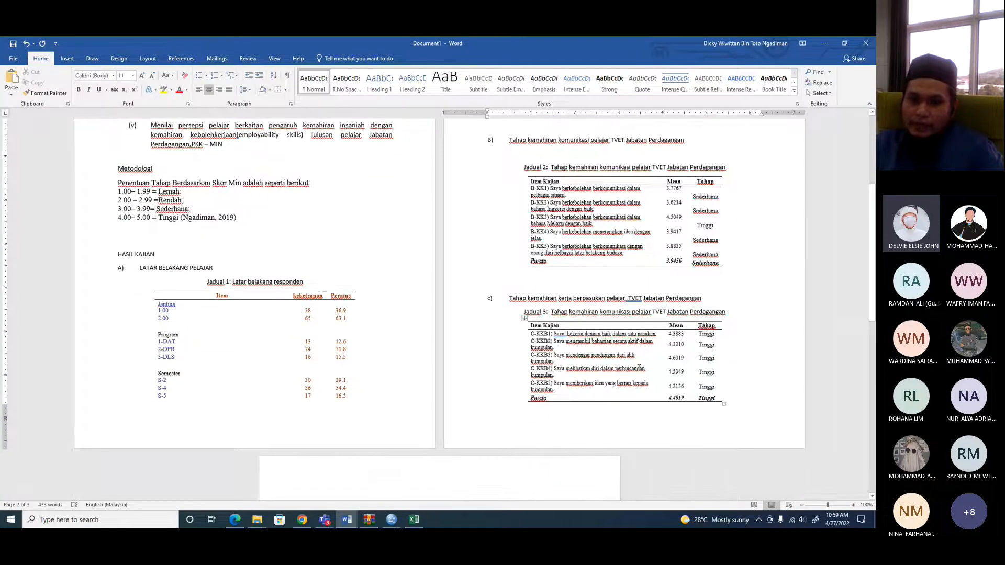
scroll(638, 368, "down", 2)
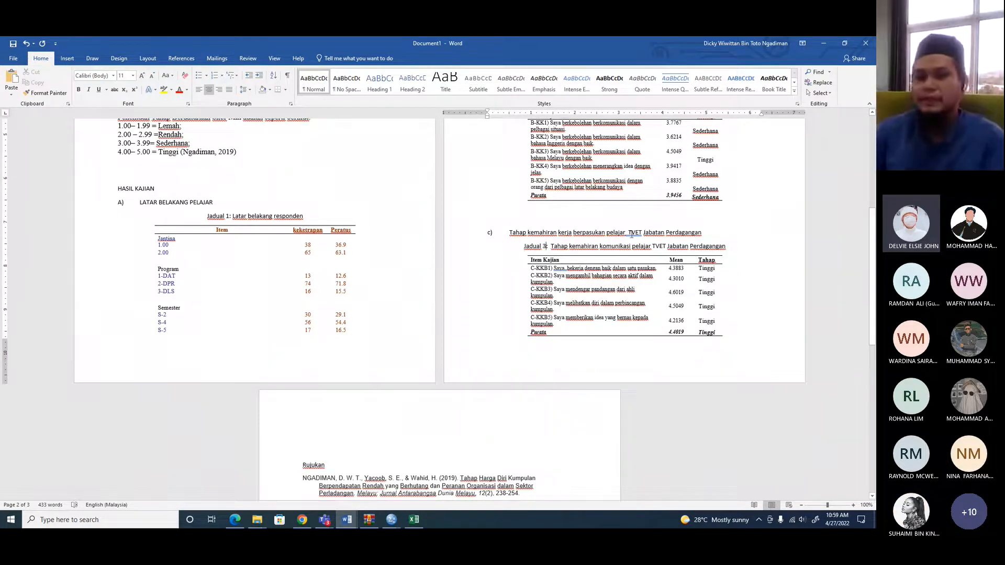
left_click(311, 429)
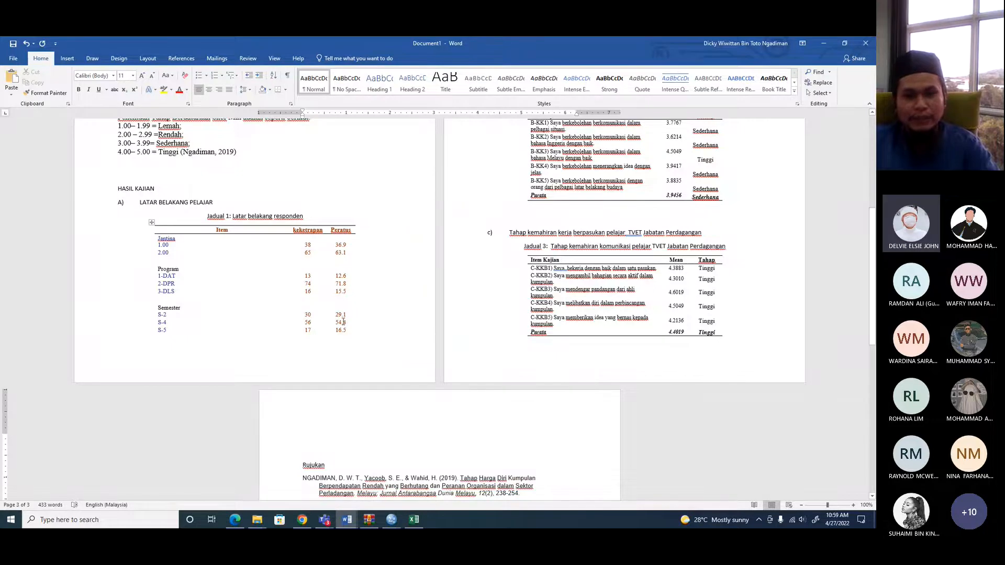
scroll(344, 321, "up", 8)
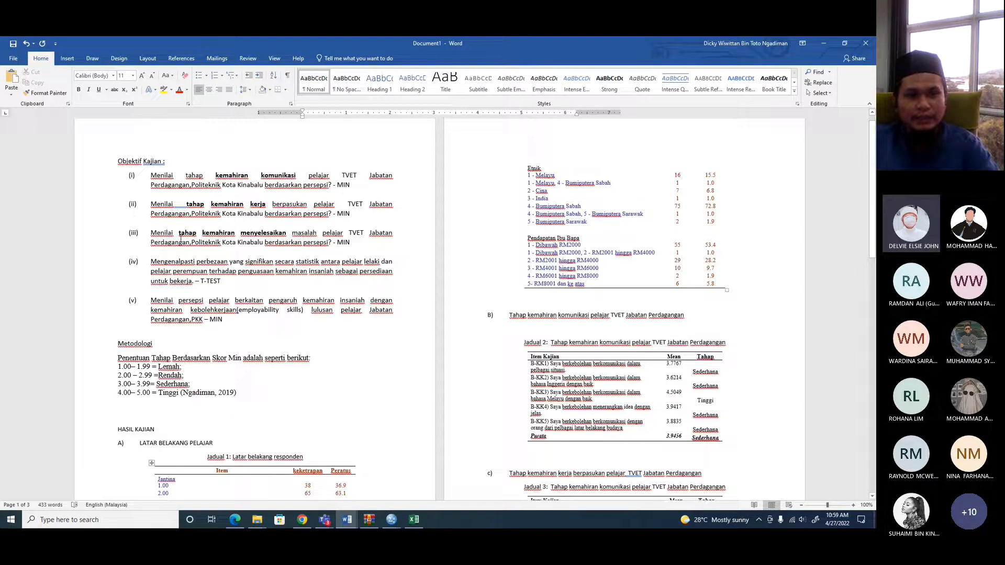
mouse_move(180, 233)
left_mouse_down()
mouse_move(209, 234)
mouse_move(193, 249)
mouse_move(187, 242)
left_mouse_up()
left_click(185, 240)
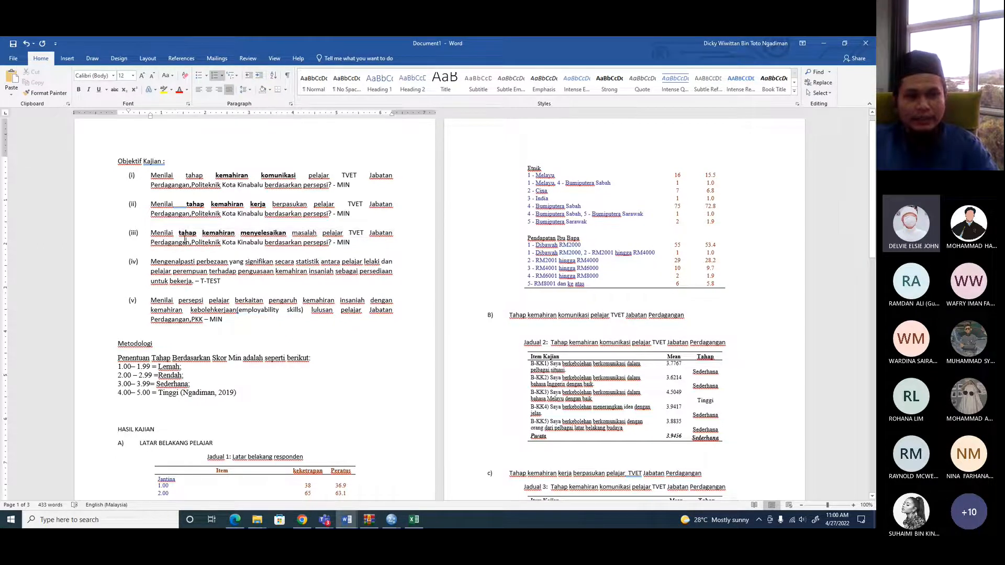
left_click_drag(179, 232, 189, 244)
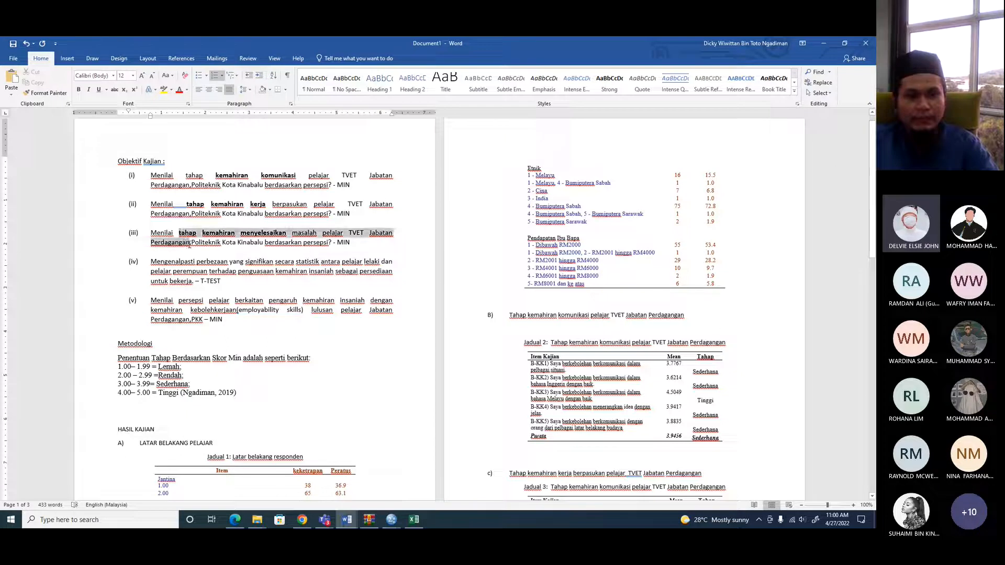
right_click(183, 241)
left_click(201, 260)
scroll(346, 366, "down", 11)
left_click(313, 321)
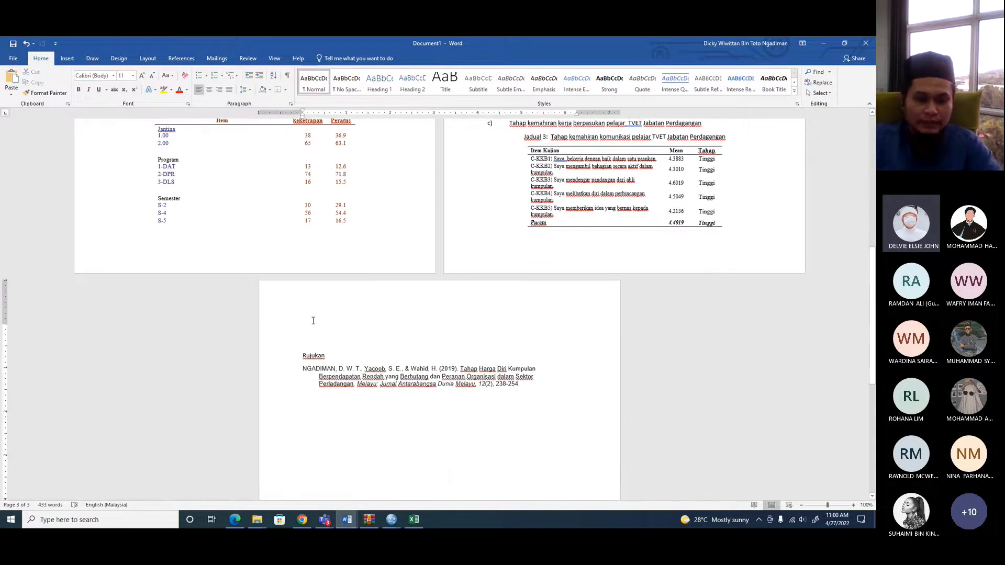
key("ctrl+v")
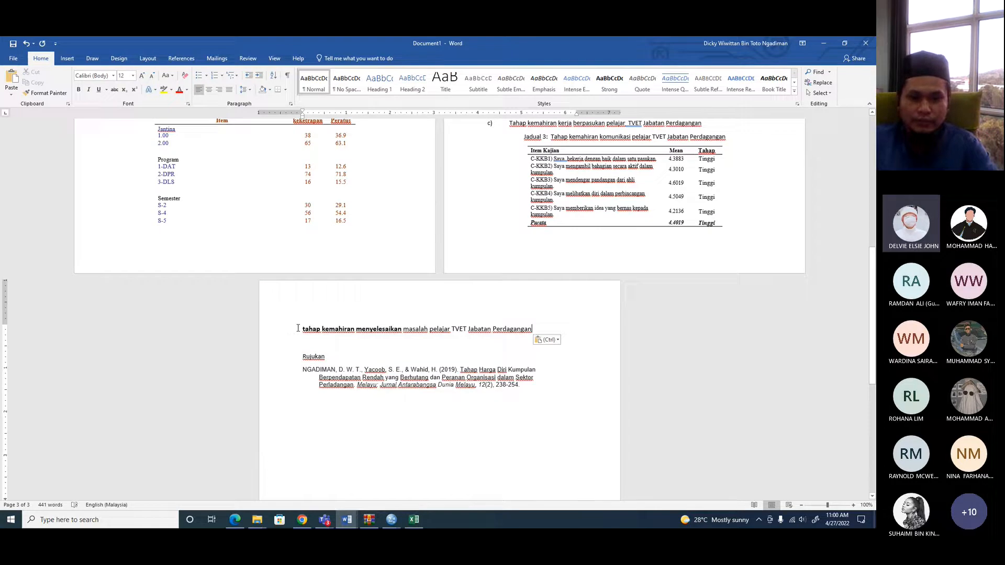
- Prefix the pasted problem-solving heading with "d)" and capitalise its first word as "Tahap"
left_click(303, 329)
type("d)")
key("Delete")
type("T")
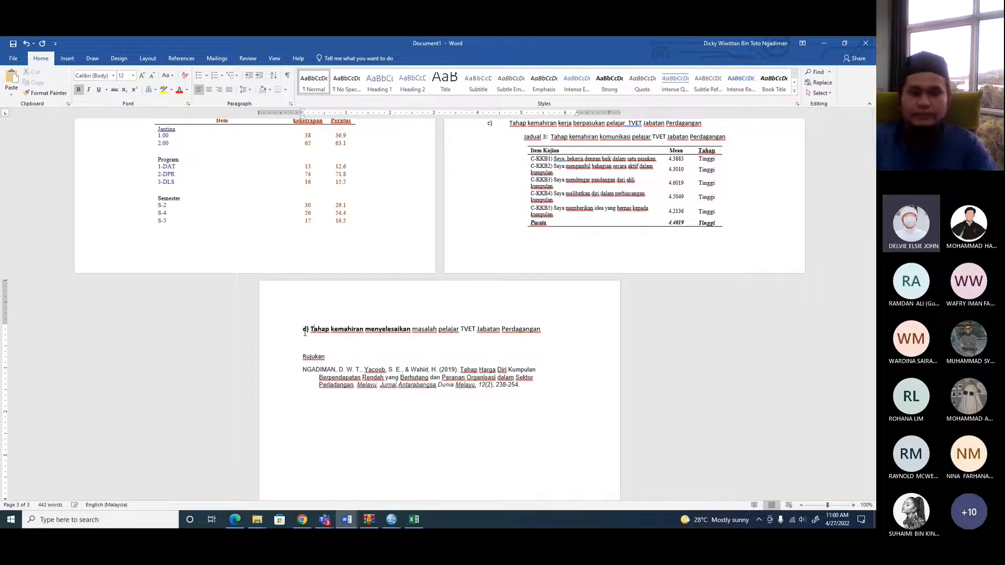
- In the Excel workbook, relabel the D-KMM table's last row "Purata" and calculate its mean with =SUM(F22:F26)/5
key("alt+Tab")
scroll(97, 313, "down", 3)
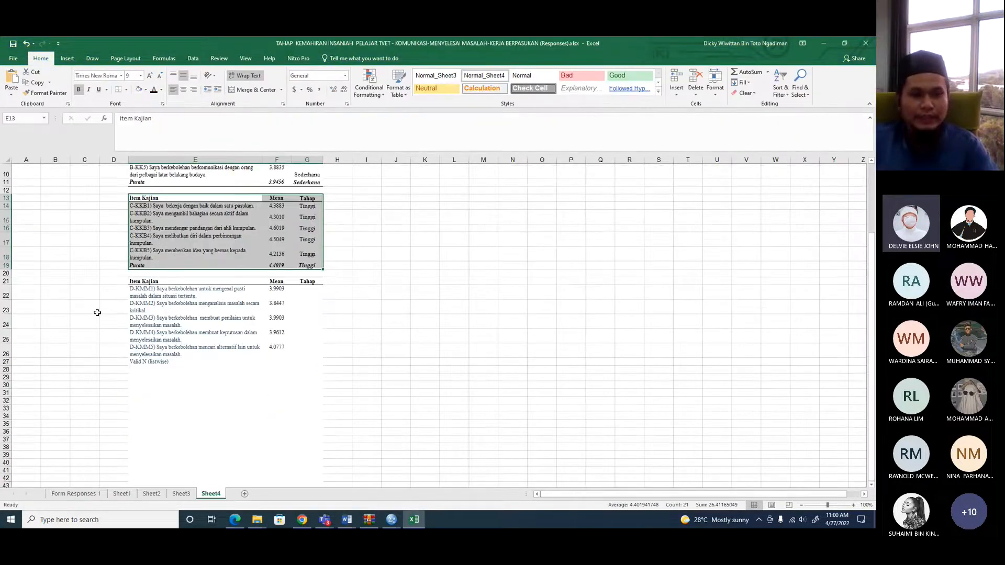
left_click(136, 363)
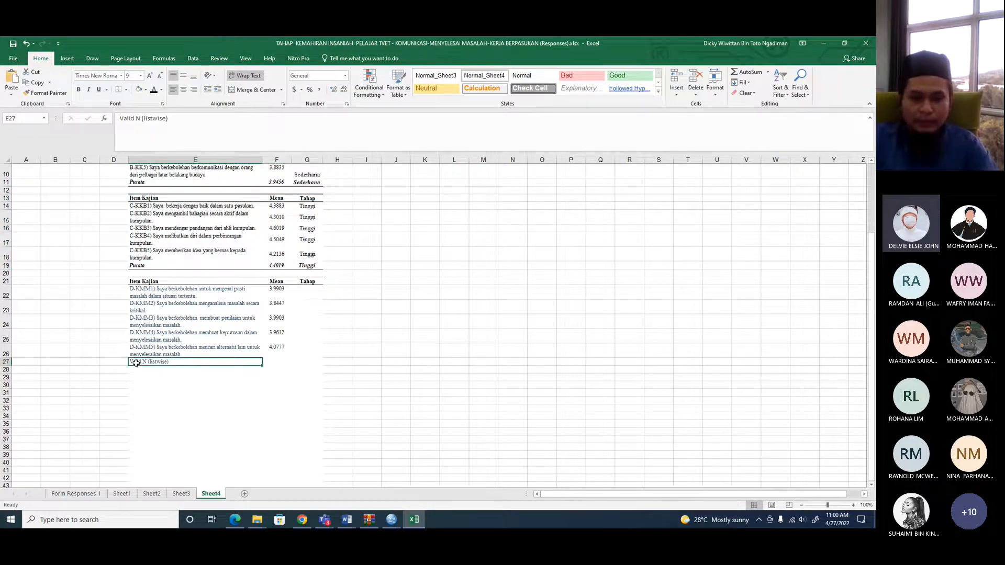
type("Purata")
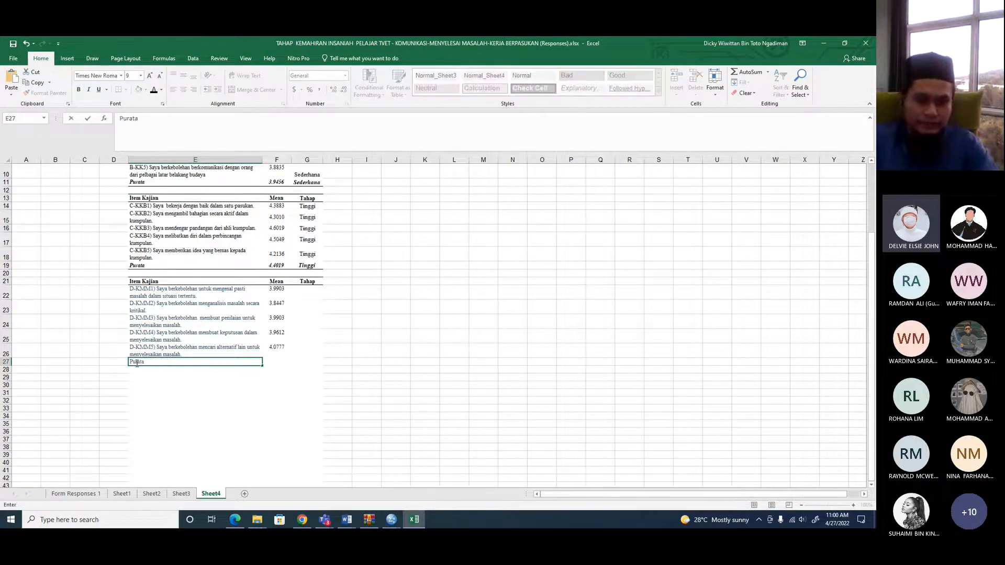
key("Tab")
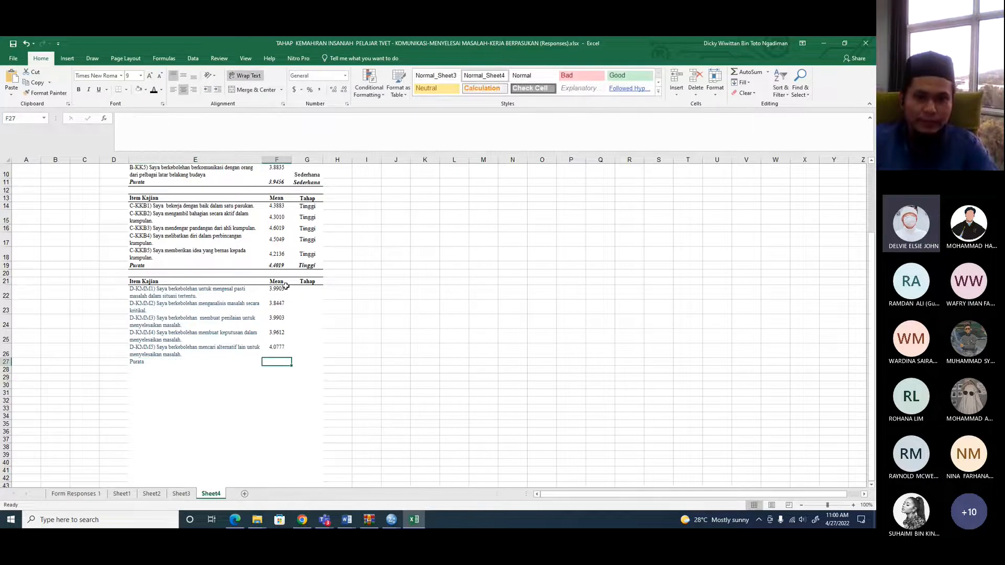
left_click(747, 72)
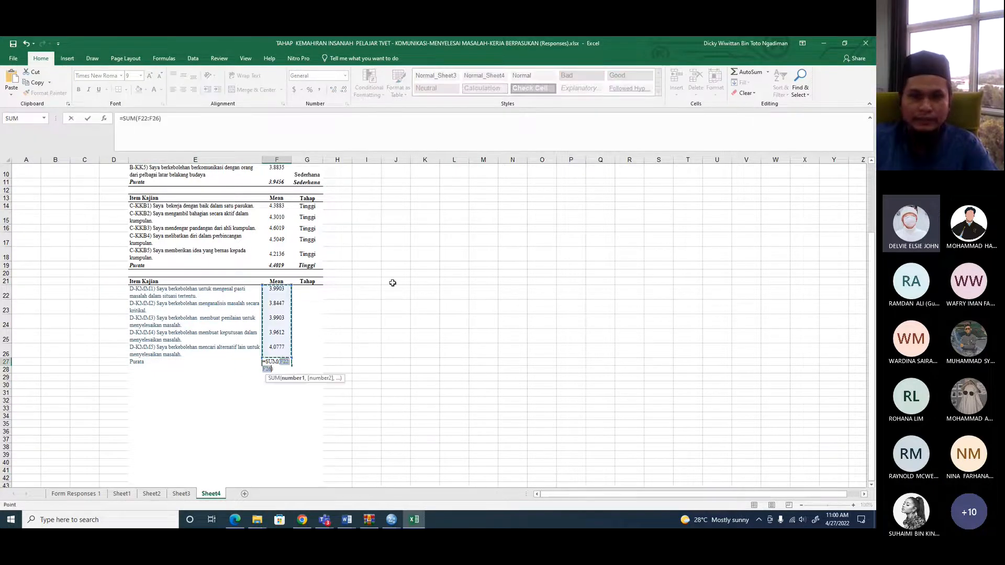
type("/")
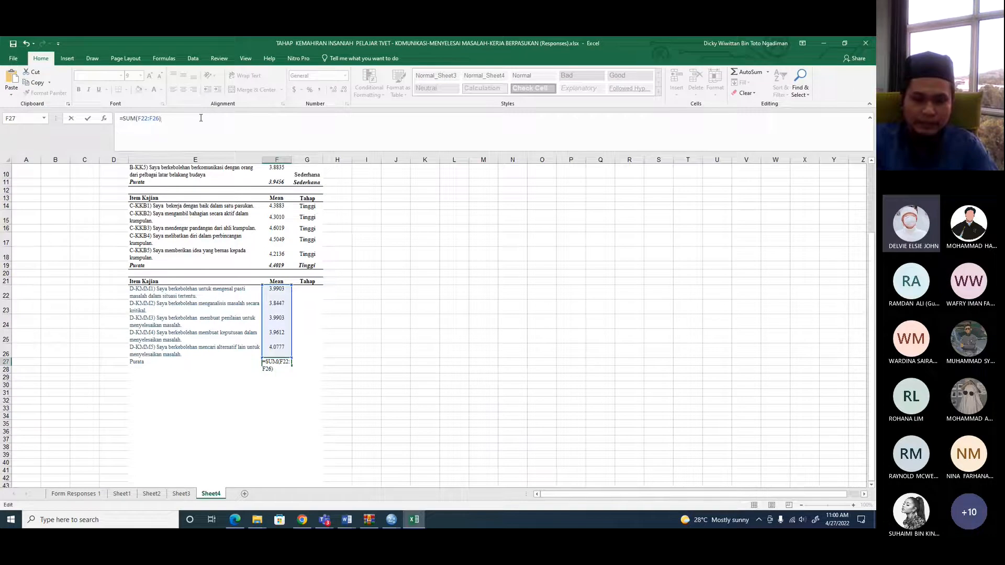
type("5")
key("Return")
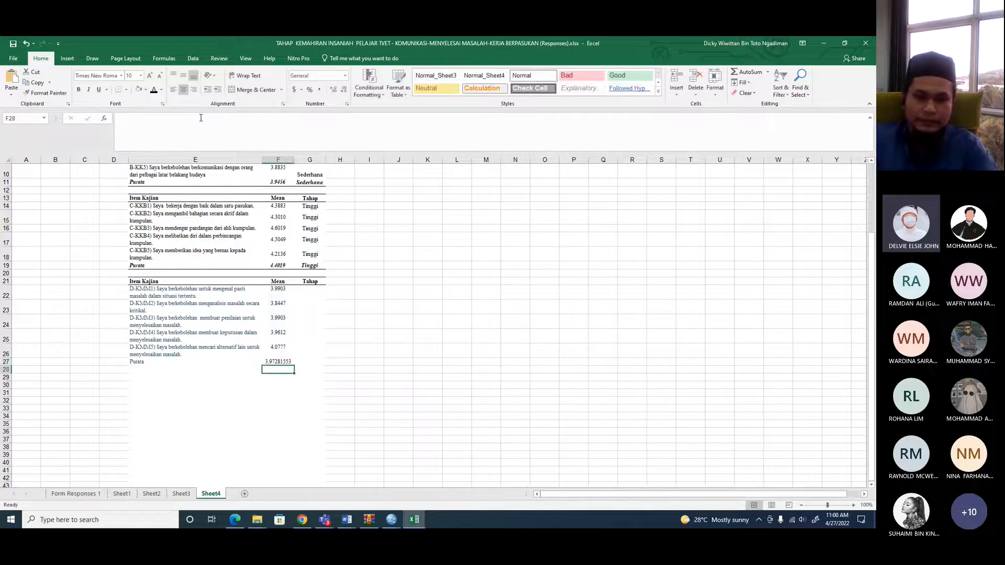
- Format the Purata mean of the D-KMM table as a number with four decimal places
left_click(277, 361)
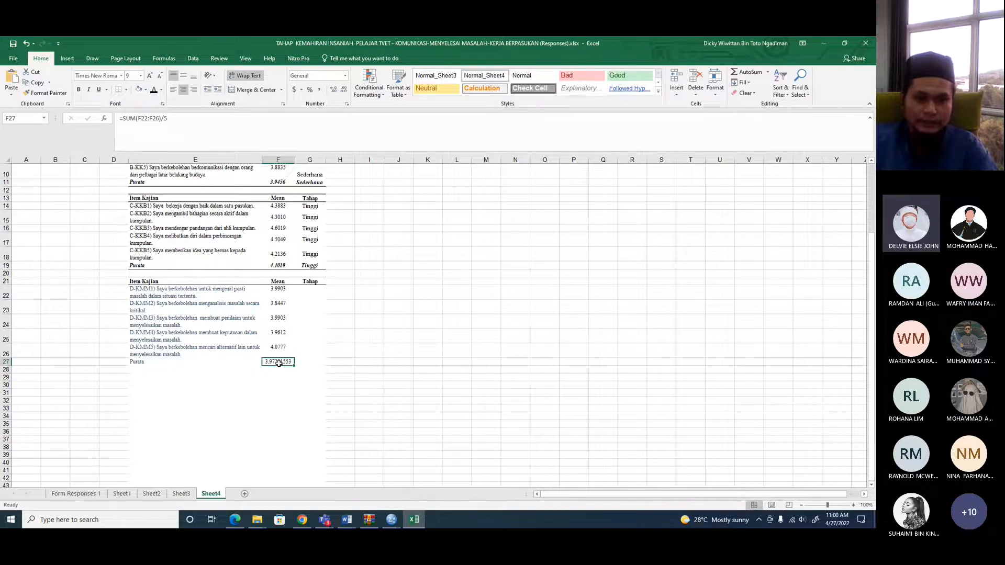
right_click(280, 364)
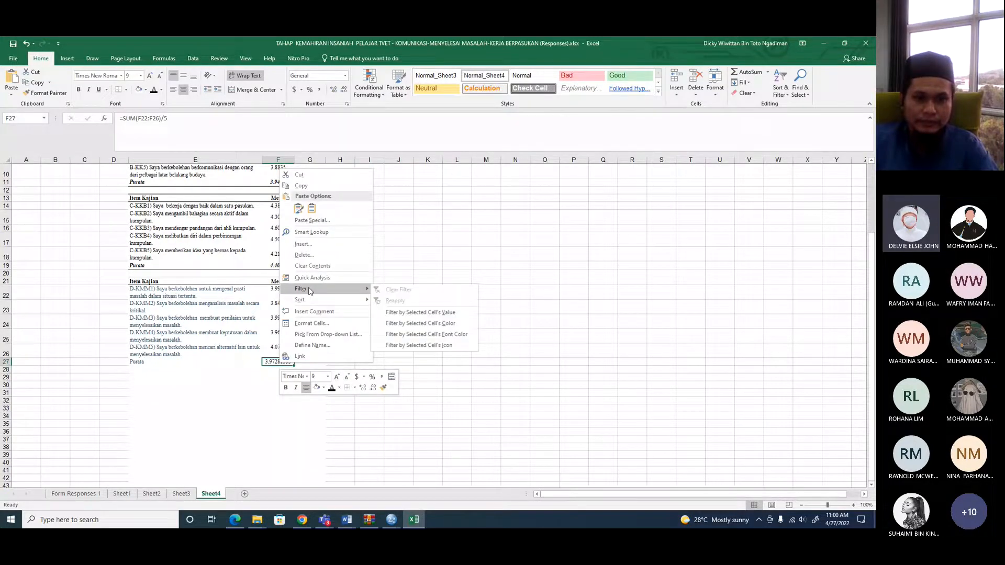
left_click(314, 324)
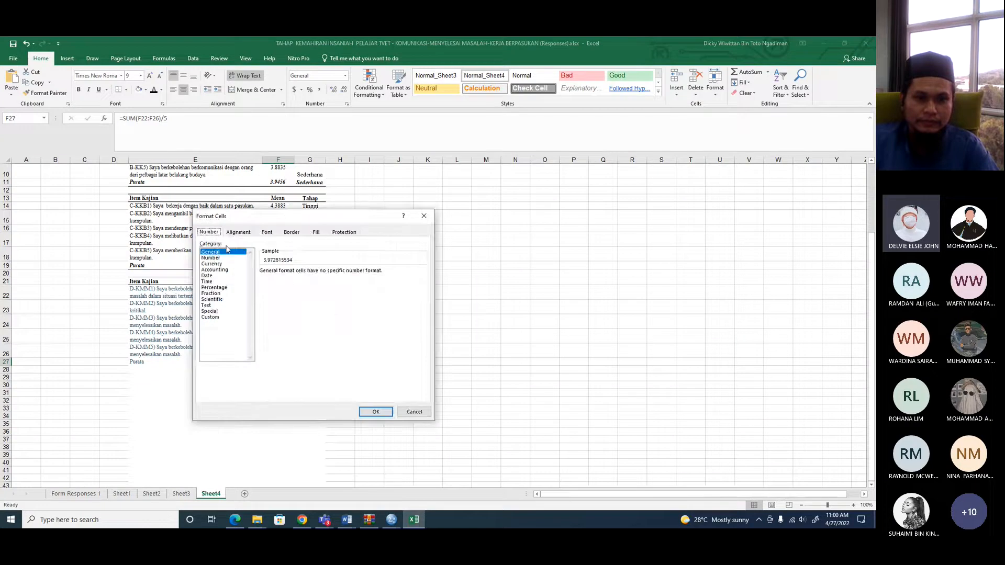
left_click(212, 257)
left_click(321, 270)
left_click(321, 269)
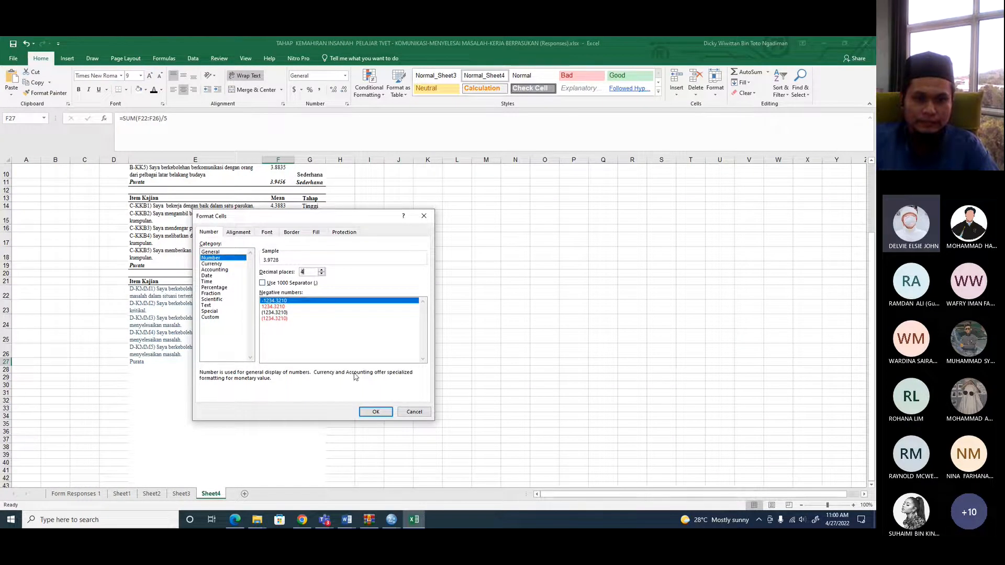
left_click(375, 412)
left_click(397, 407)
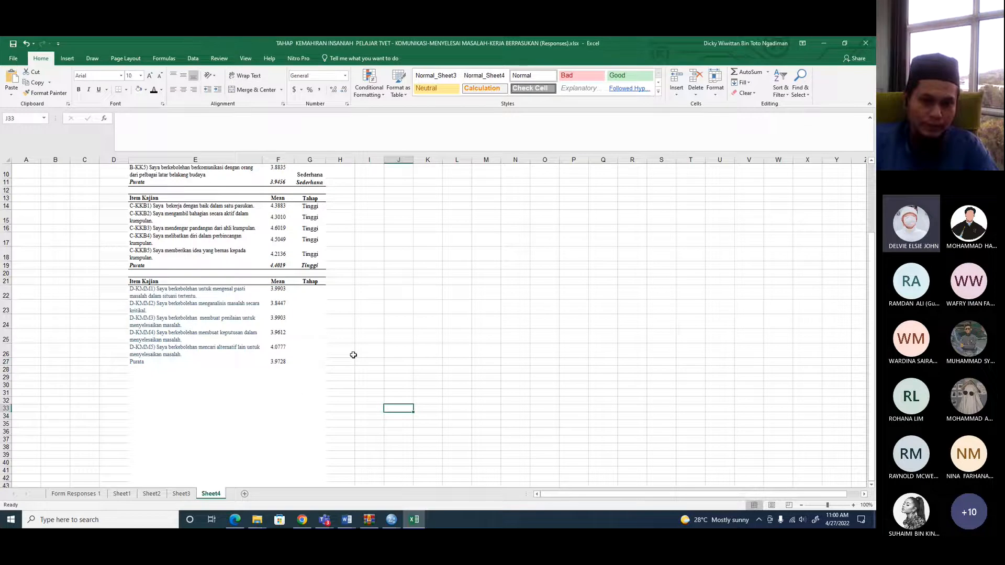
- Enter "Sederhana" as the Tahap for D-KMM1 and fill it down through D-KMM4
left_click(311, 295)
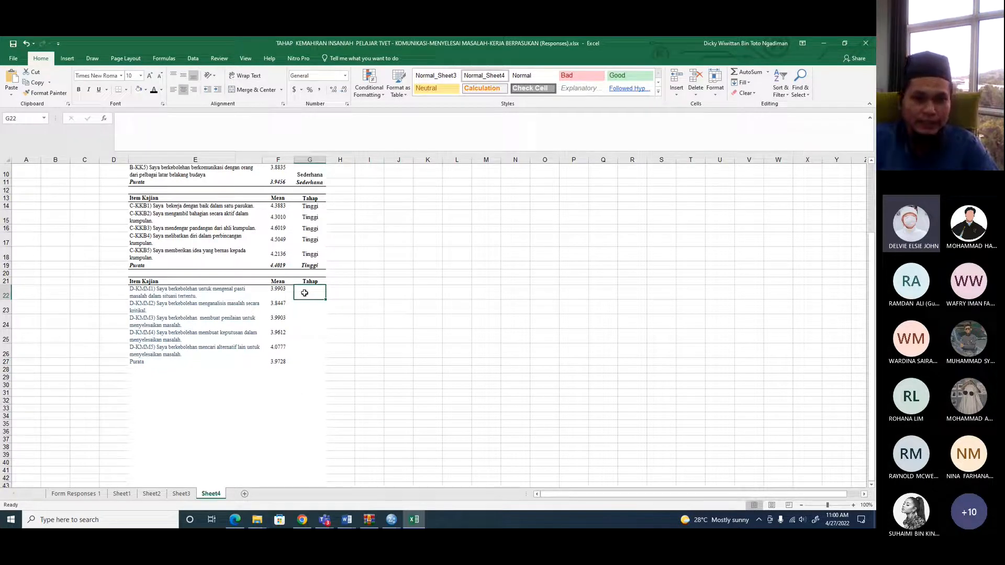
type("Se")
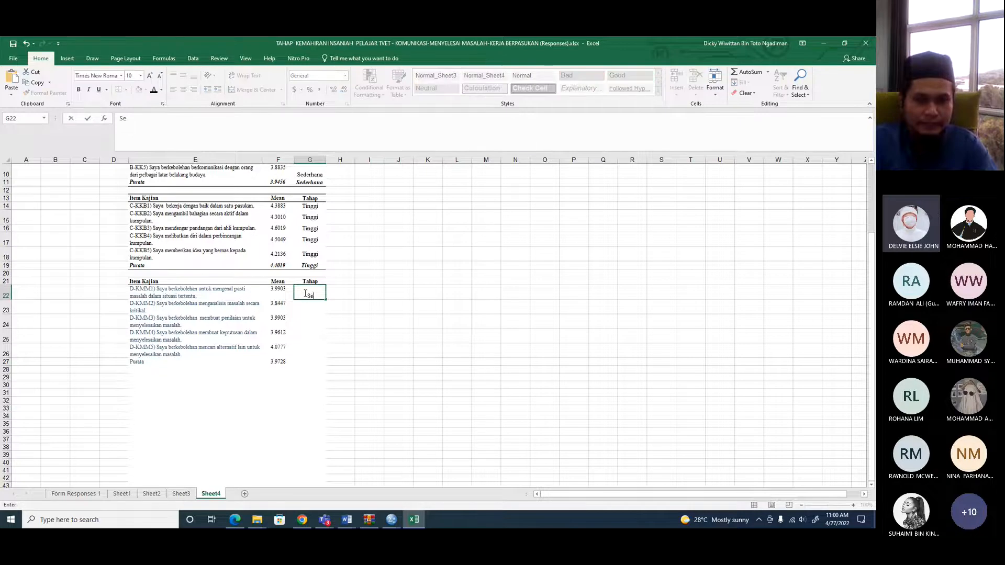
type("derhana")
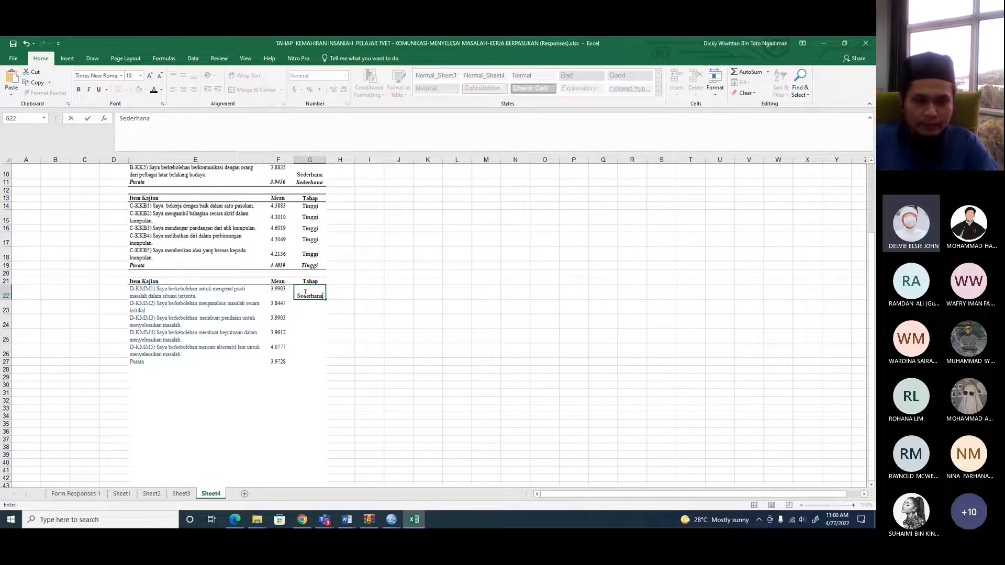
key("Return")
left_click(316, 294)
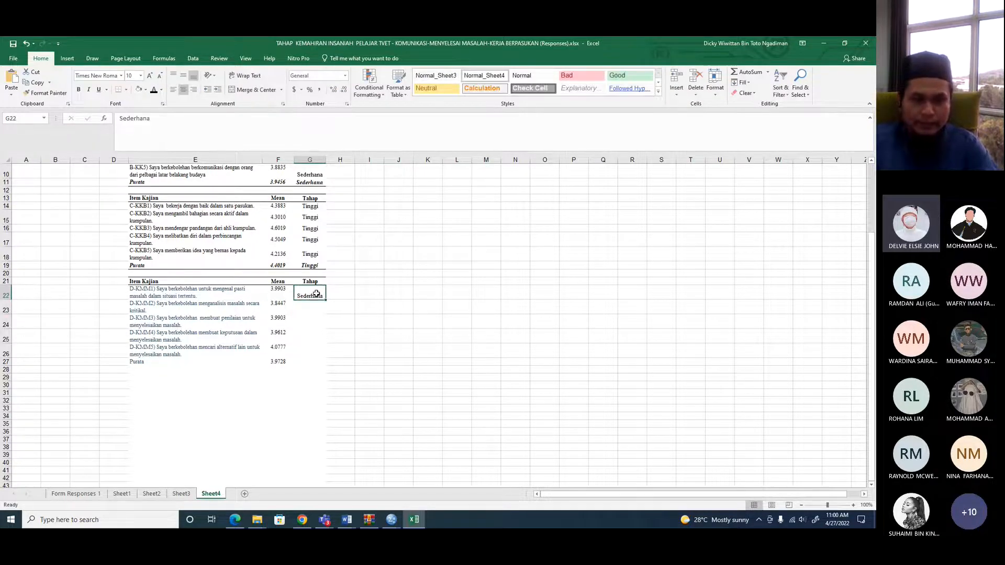
left_click_drag(325, 299, 317, 340)
- Enter "Tinggi" as the Tahap for D-KMM5 and "Sederhana" for the Purata row
left_click(302, 351)
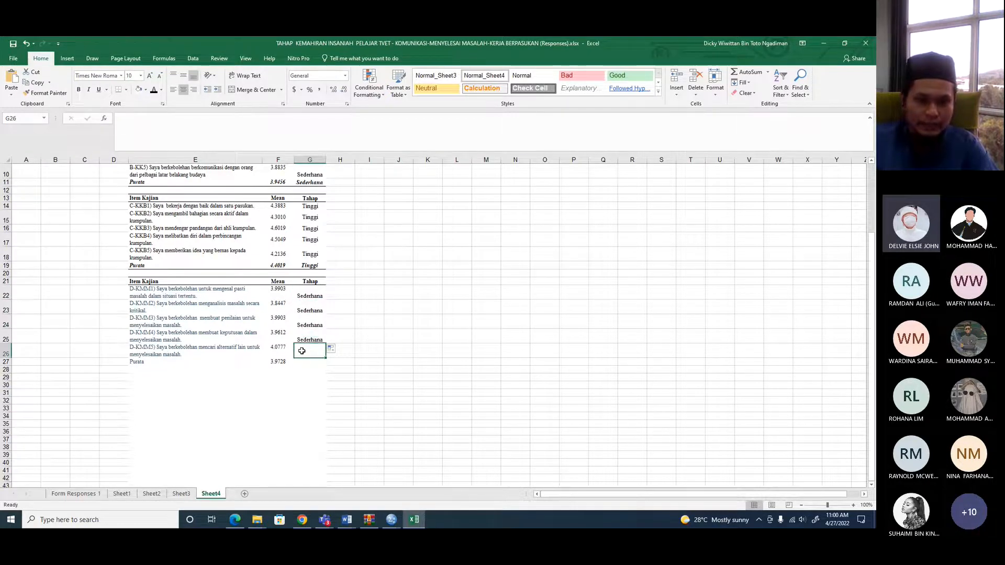
type("Ti")
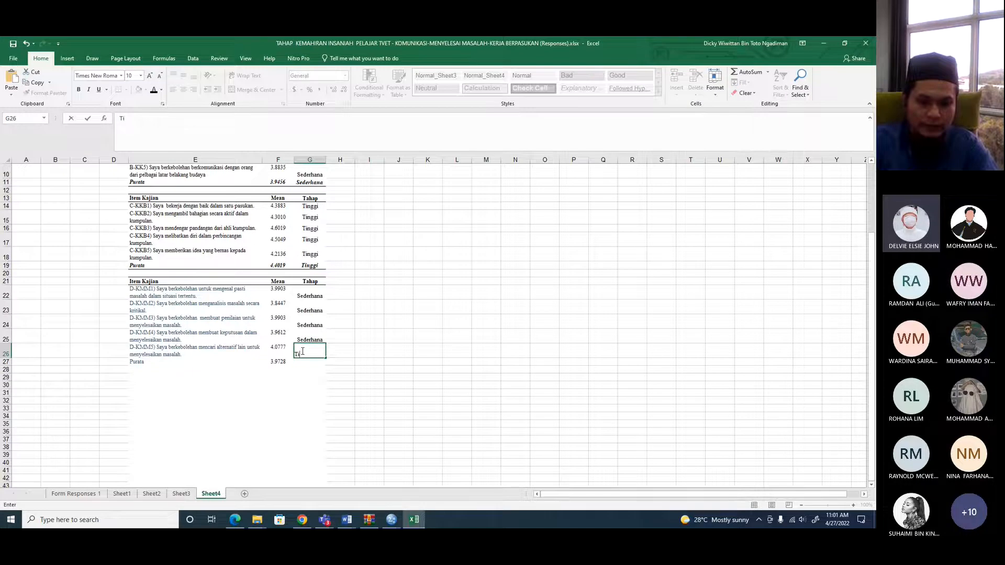
type("ngg")
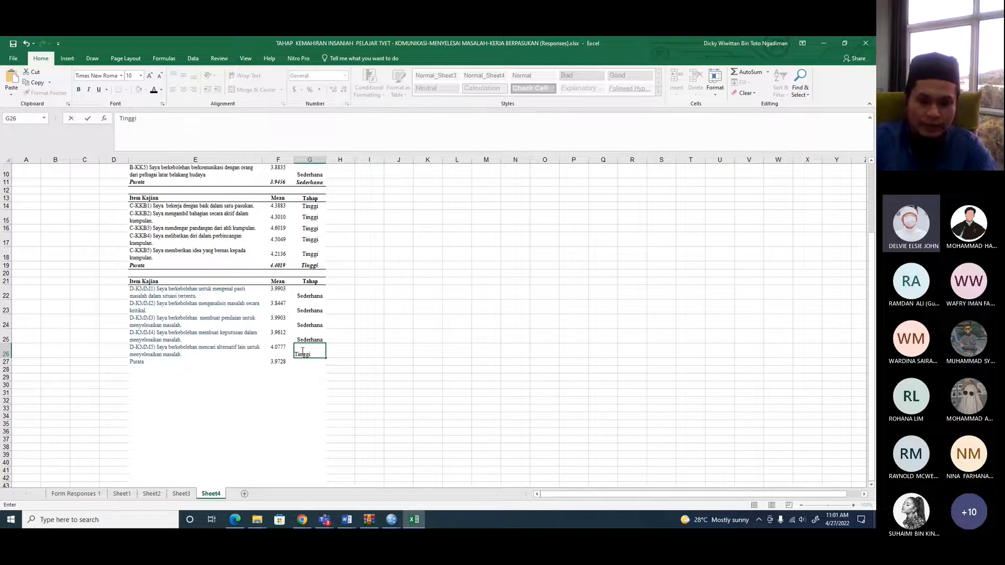
type("i")
key("Return")
type("Sederhana")
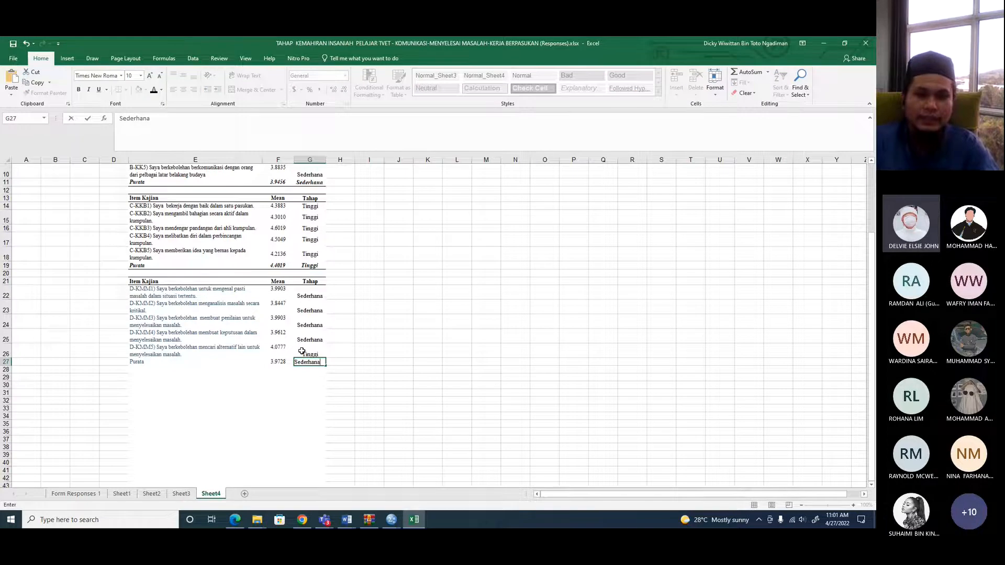
left_click(391, 345)
- Align the D-KMM table's cells vertically to the middle and colour all its text black
left_click_drag(142, 281, 312, 362)
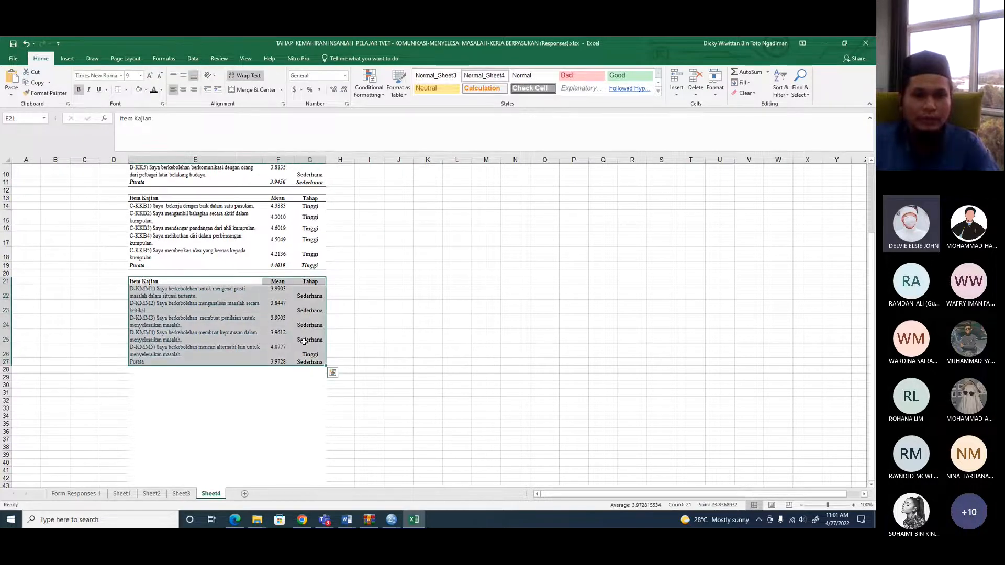
left_click(184, 78)
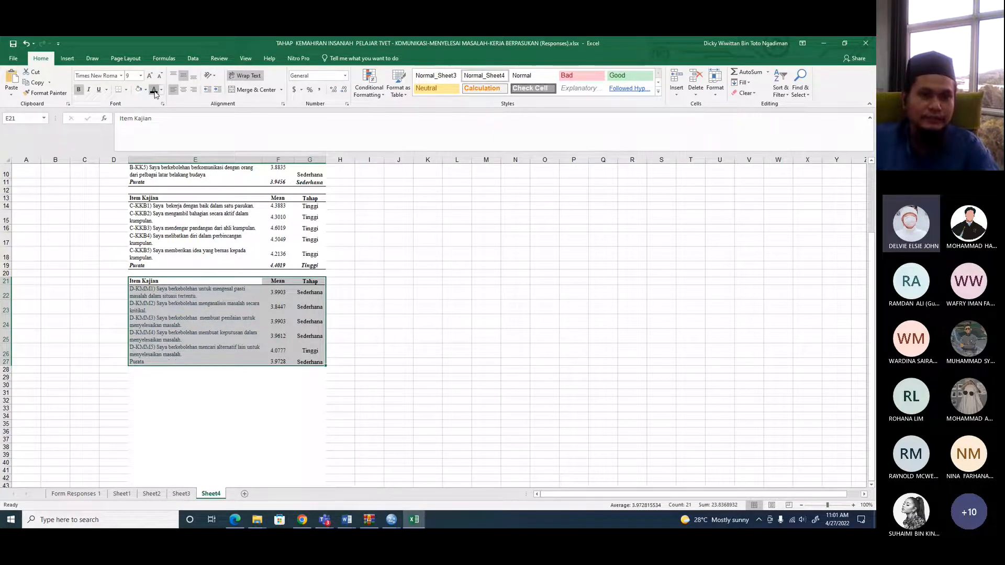
left_click(369, 389)
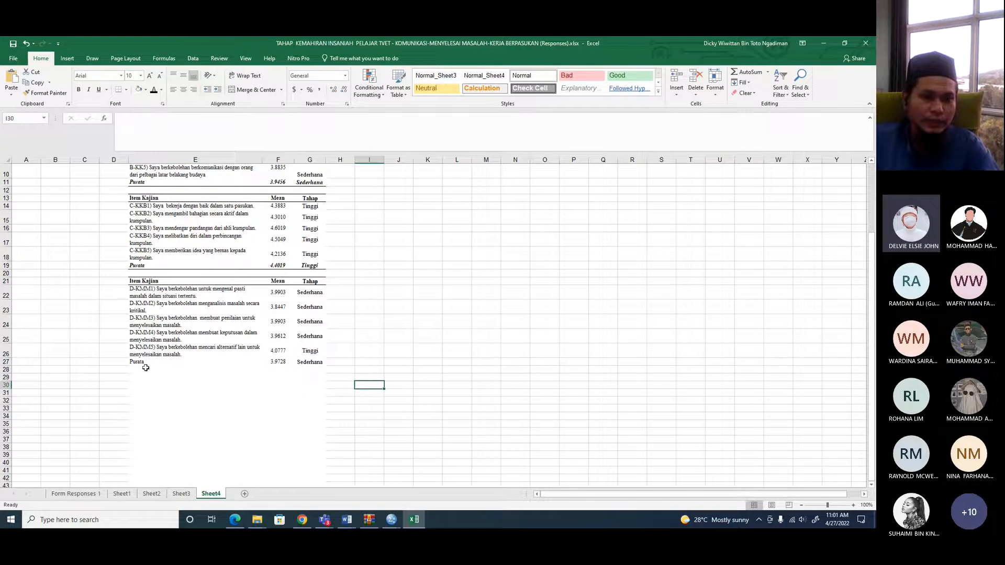
- Format the Purata row of the D-KMM table in bold italics
left_click(7, 362)
left_click(88, 89)
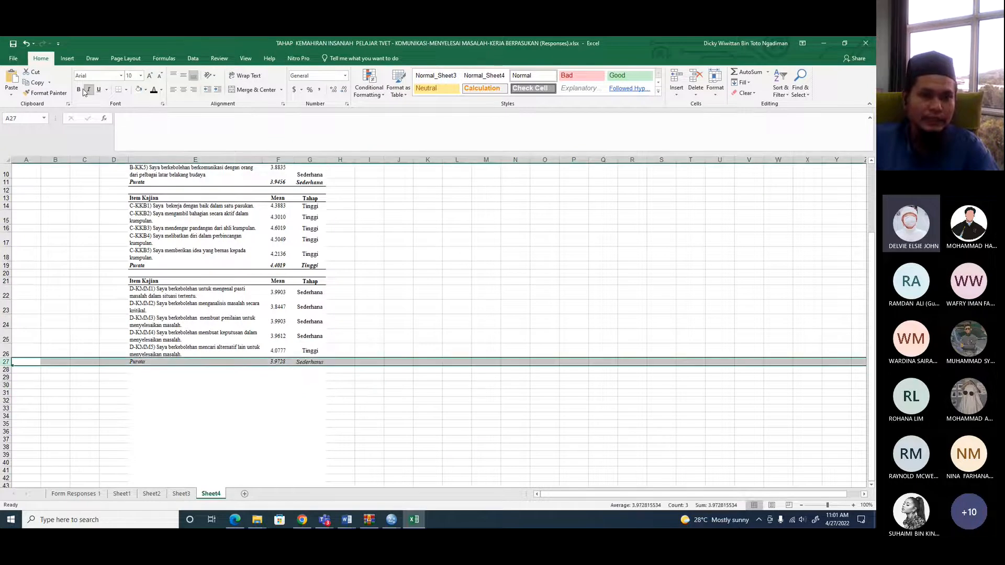
left_click(79, 90)
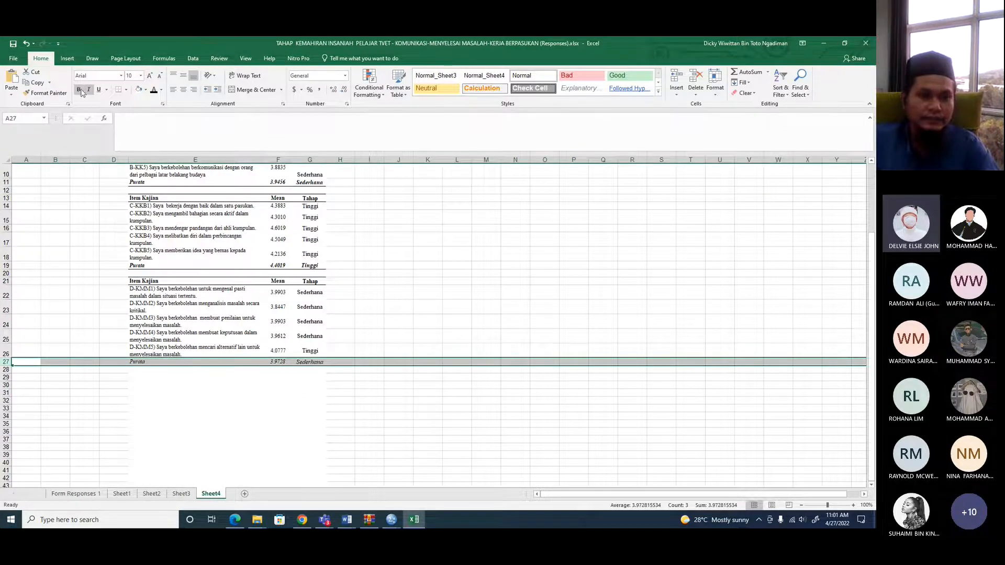
left_click_drag(156, 359, 325, 363)
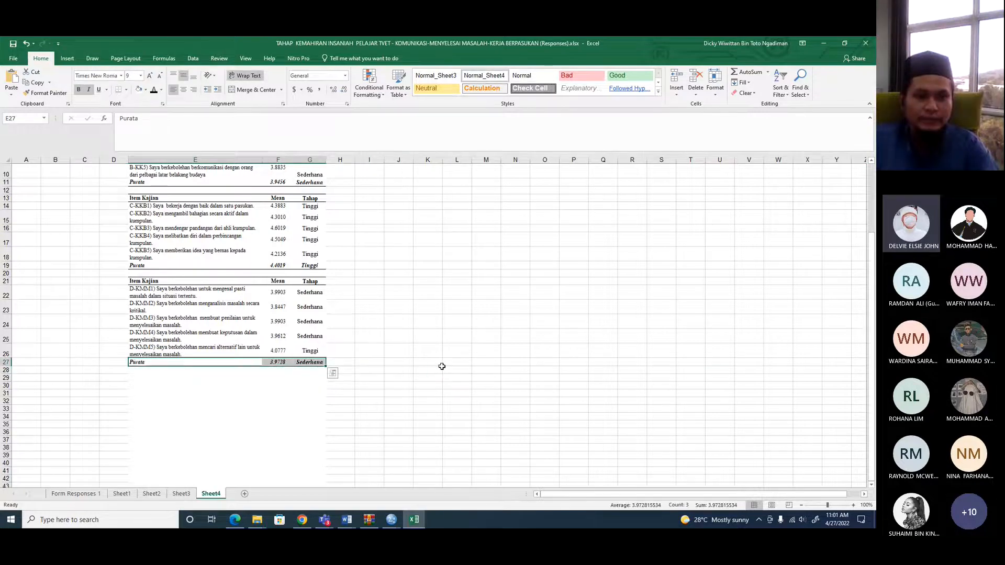
left_click(456, 370)
- Copy the complete D-KMM table into the Word document below the section d) heading and centre it on the page
left_click_drag(137, 280, 322, 363)
right_click(234, 310)
left_click(256, 119)
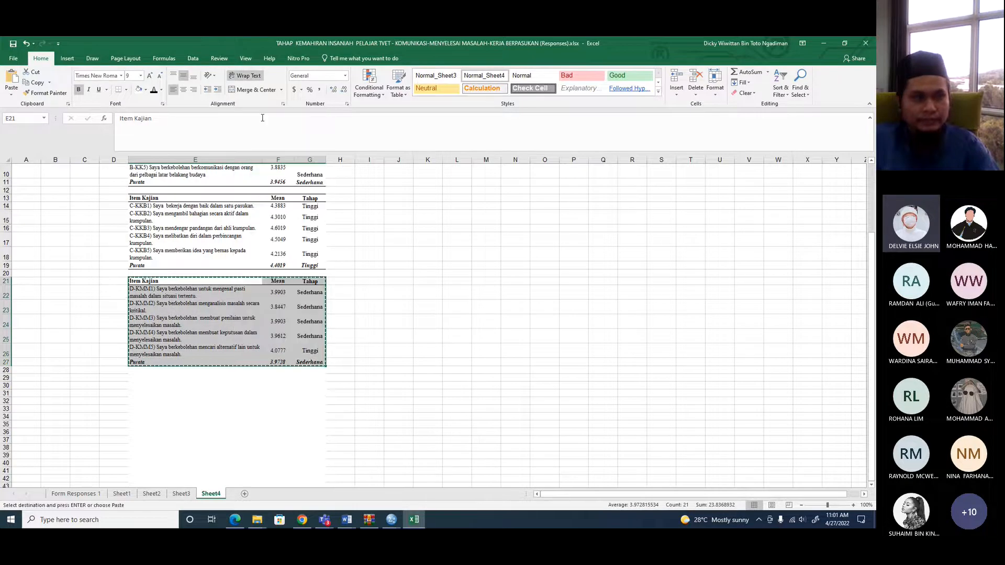
key("alt+Tab")
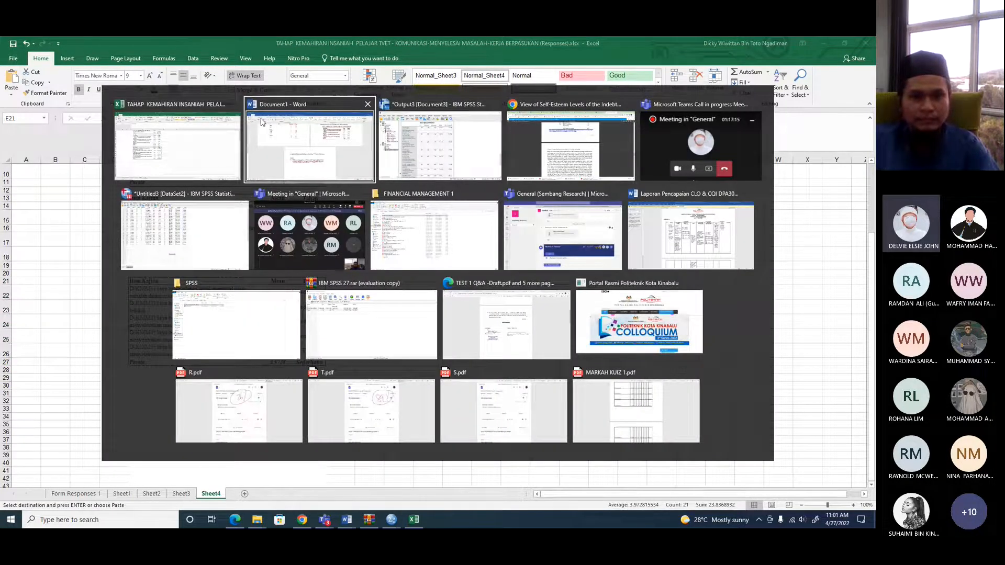
scroll(386, 401, "up", 2)
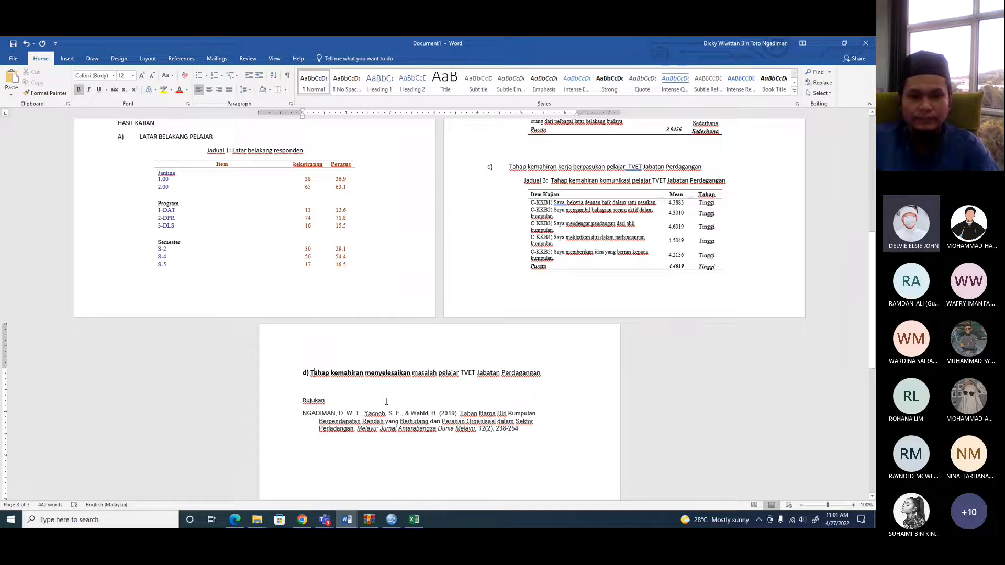
left_click(561, 375)
key("Return")
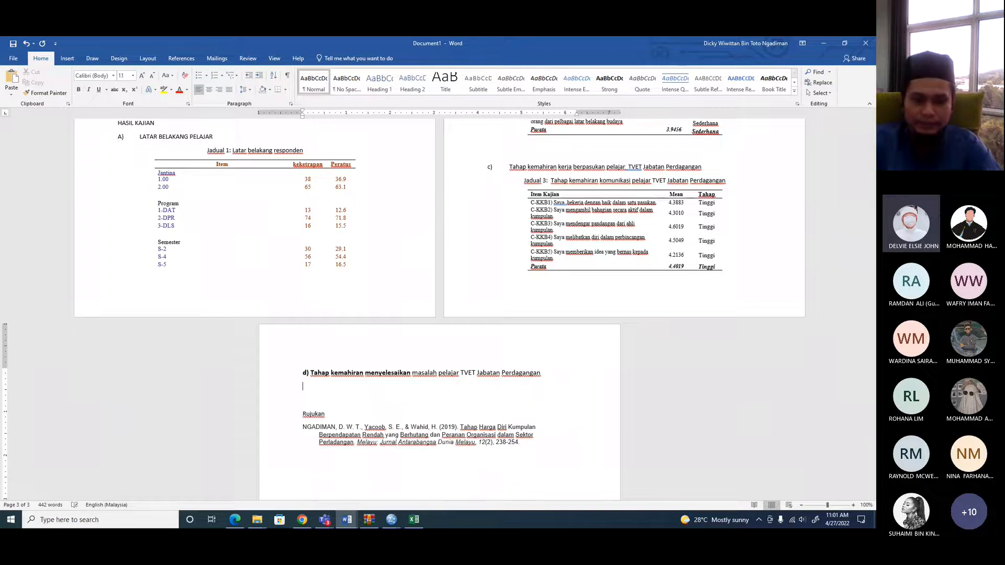
key("ctrl+v")
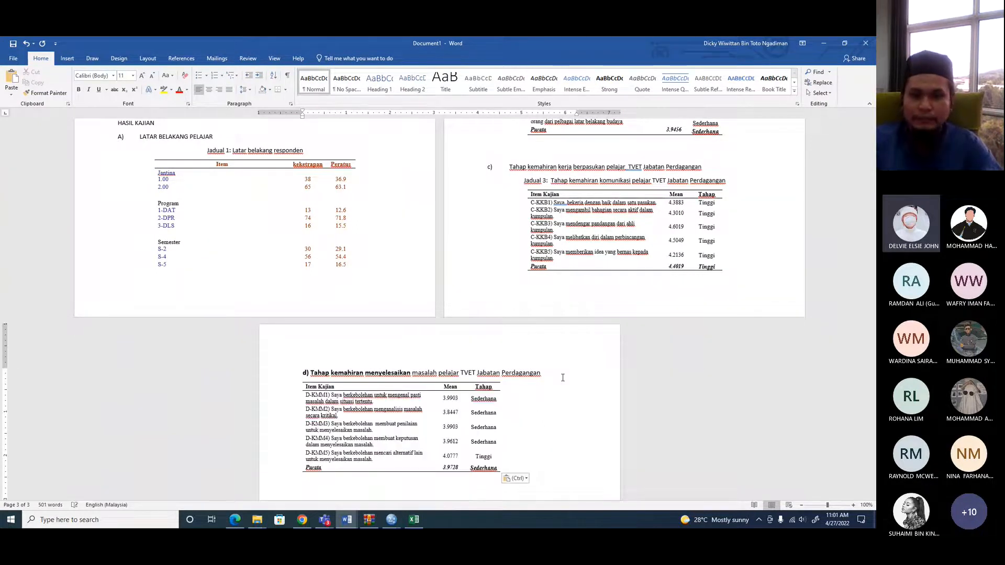
left_click(300, 378)
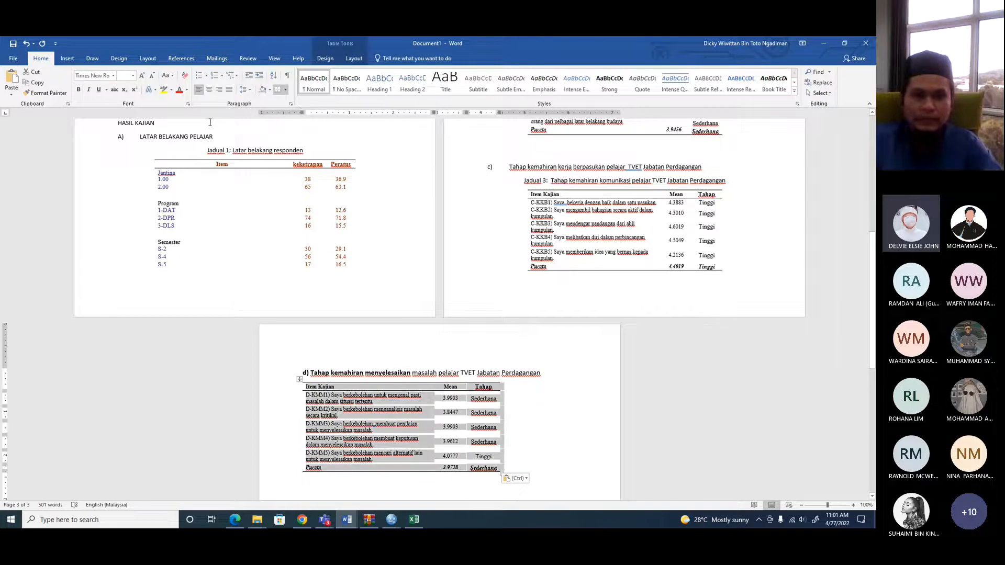
left_click(545, 373)
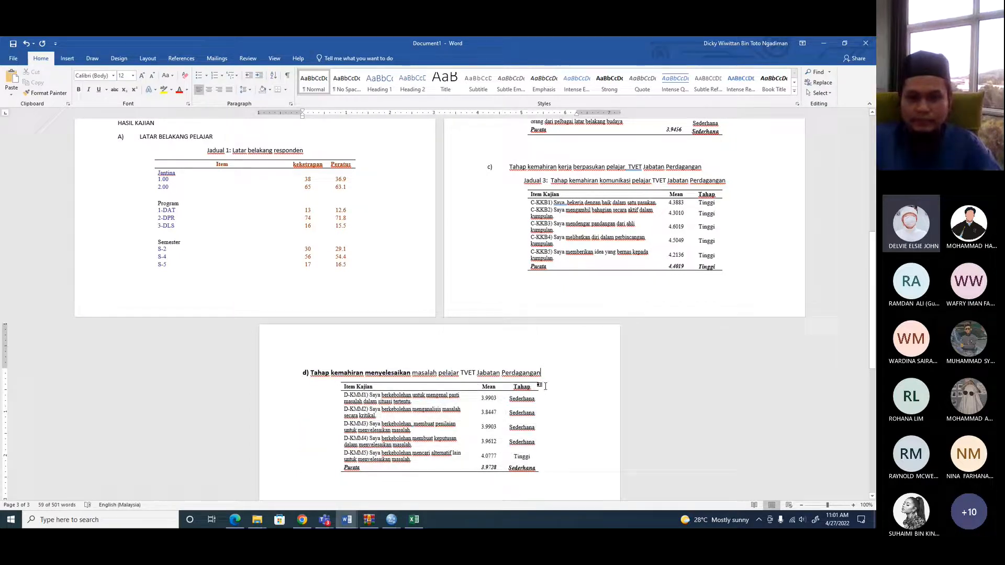
- Copy the Jadual 3 caption from section c) onto a new line between the section d) heading and its table
key("Return")
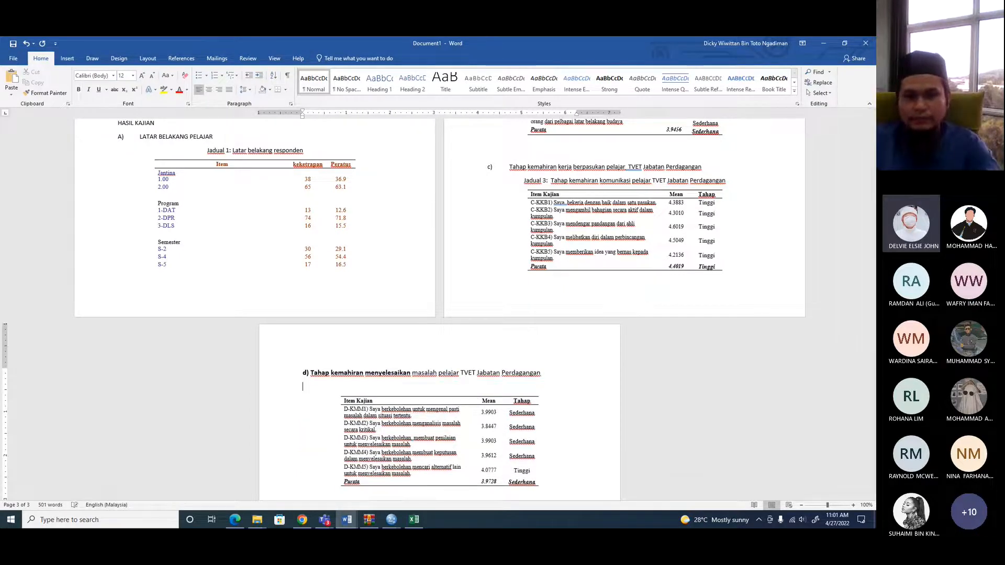
left_click_drag(460, 181, 557, 181)
right_click(567, 178)
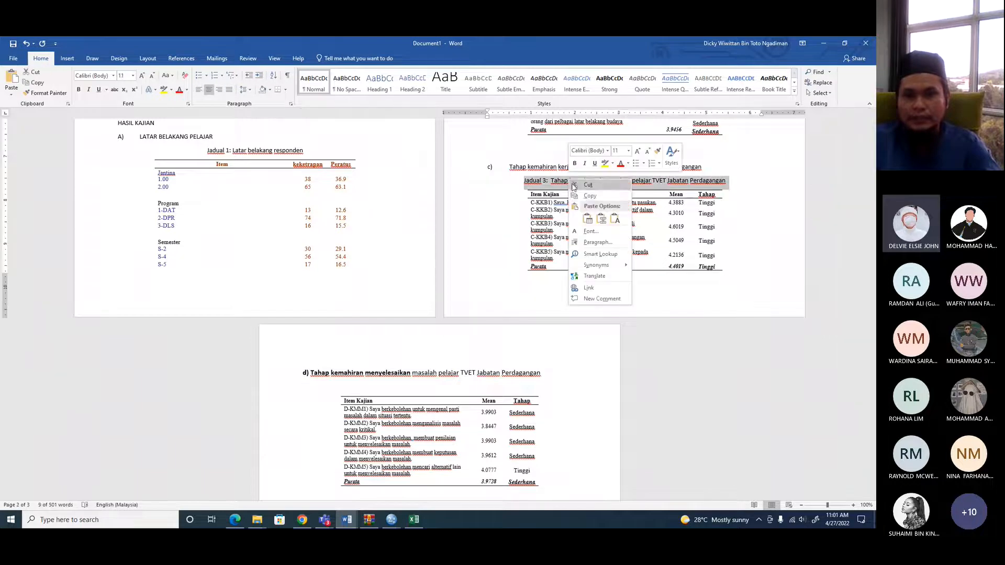
left_click(585, 195)
scroll(632, 190, "up", 2)
scroll(631, 195, "down", 5)
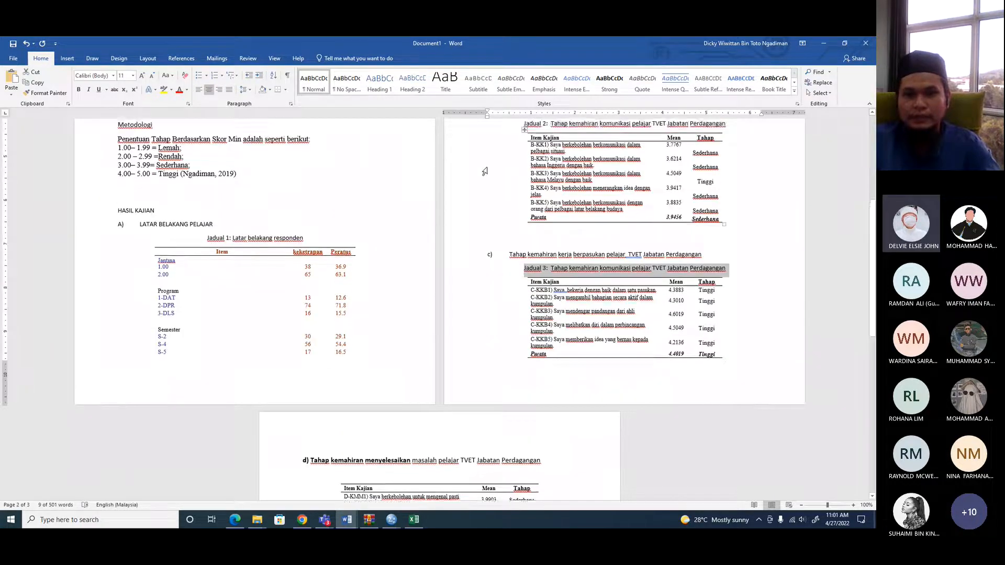
left_click(370, 301)
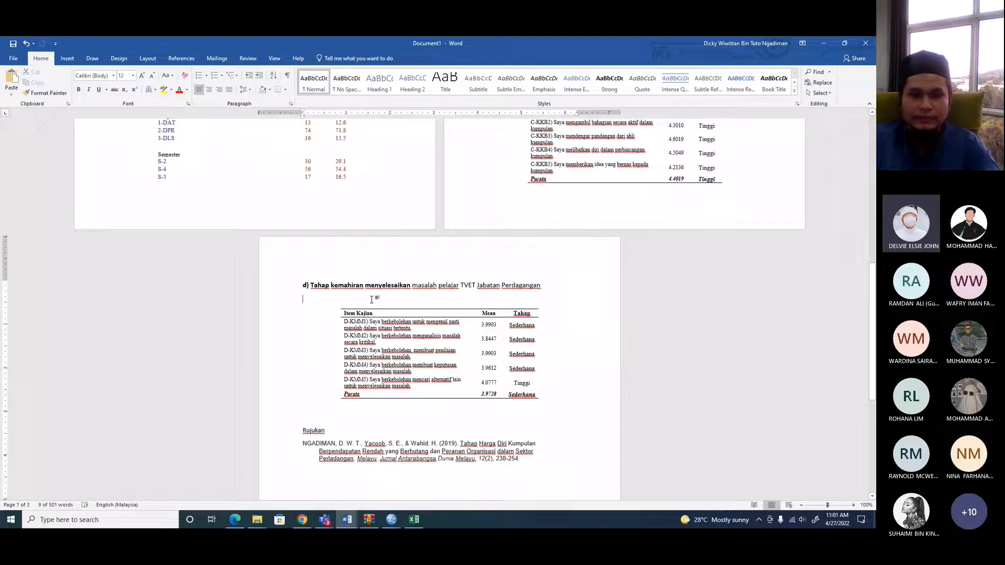
key("ctrl+v")
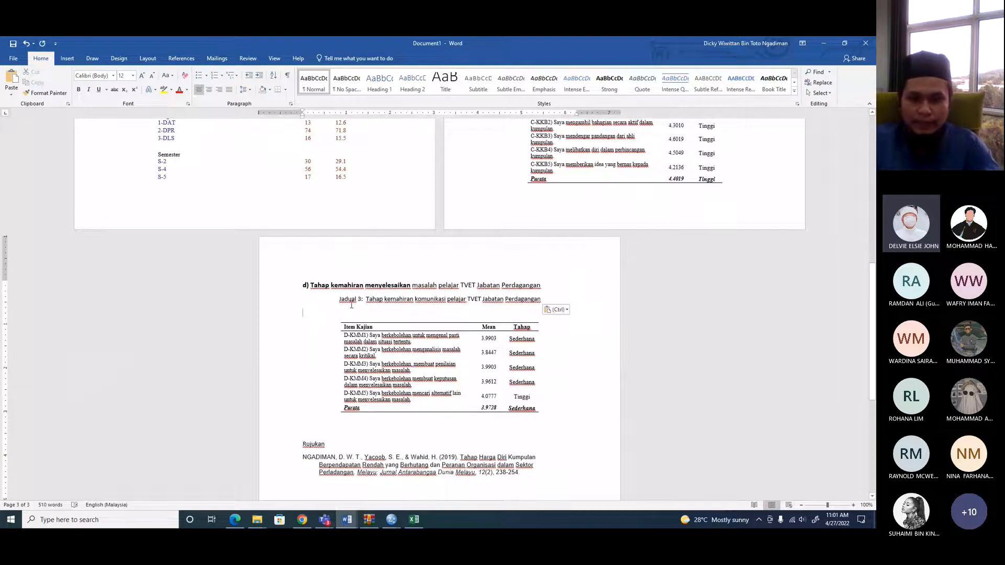
- Renumber the section d) caption as Jadual 4 and remove the blank line between it and the table
left_click(358, 298)
key("BackSpace")
type("4")
left_click_drag(359, 349, 403, 319)
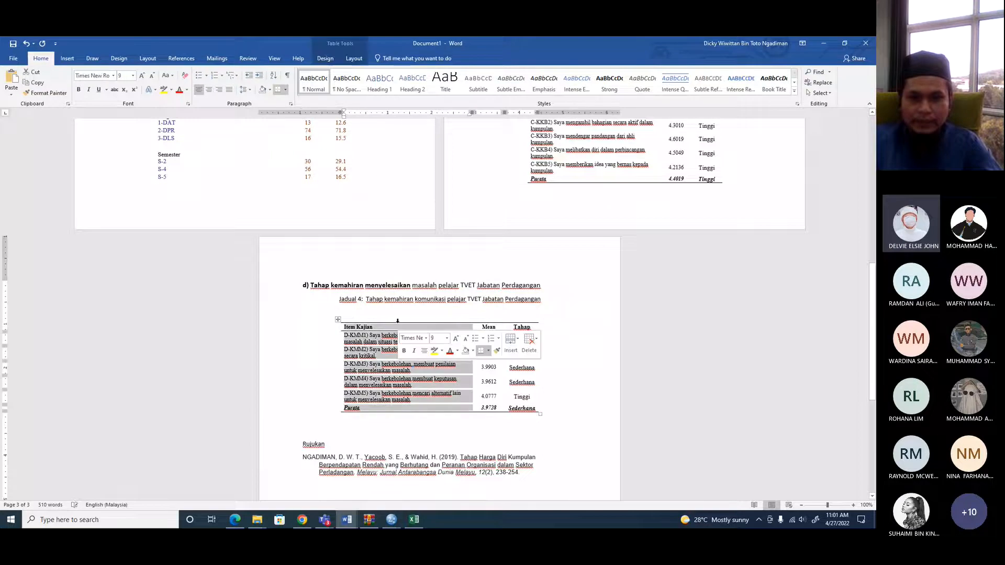
left_click(403, 319)
key("Delete")
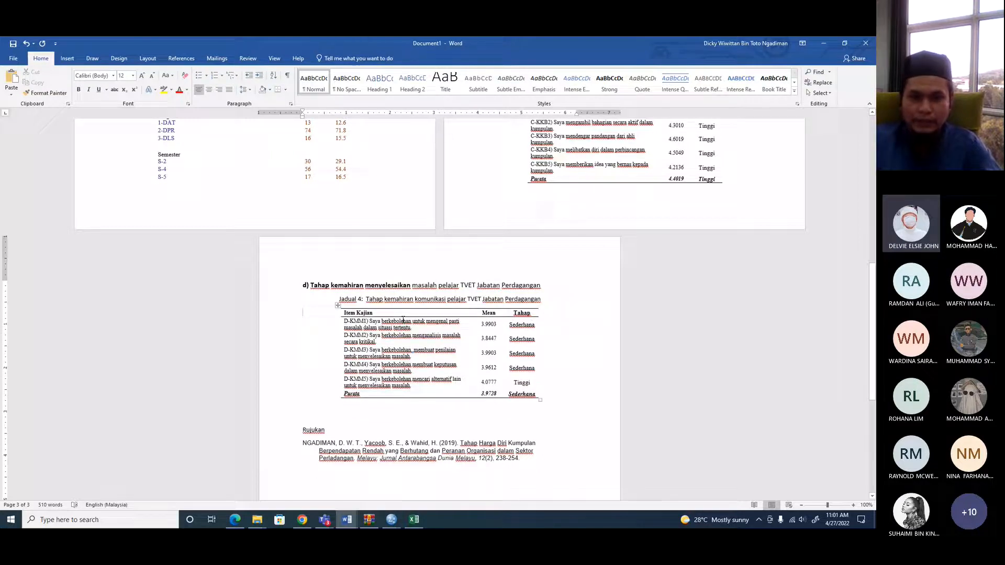
- Replace "komunikasi" in the Jadual 4 caption with "menyelesaikan masalah"
left_click(384, 299)
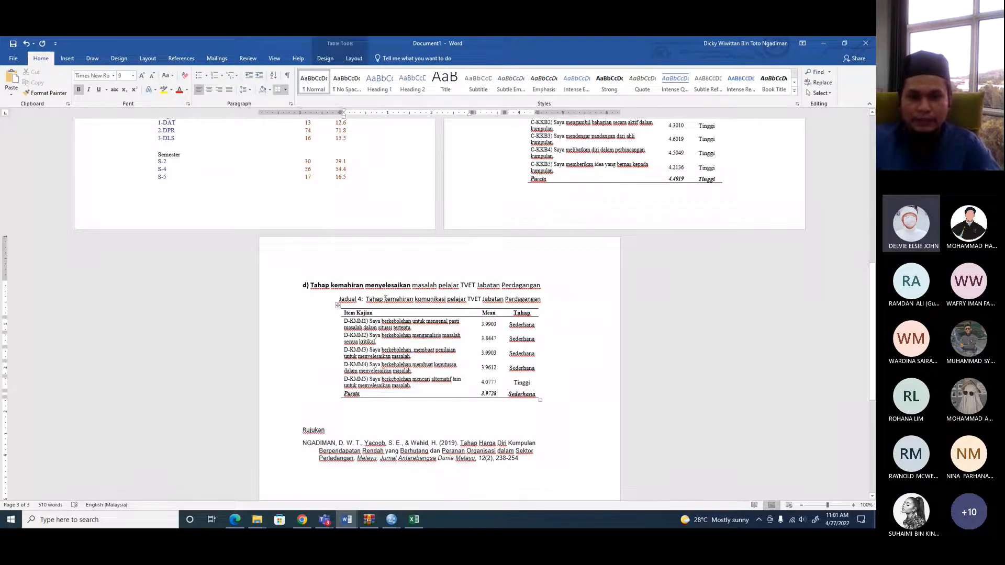
left_click(385, 299)
left_click_drag(415, 299, 445, 302)
type("menye")
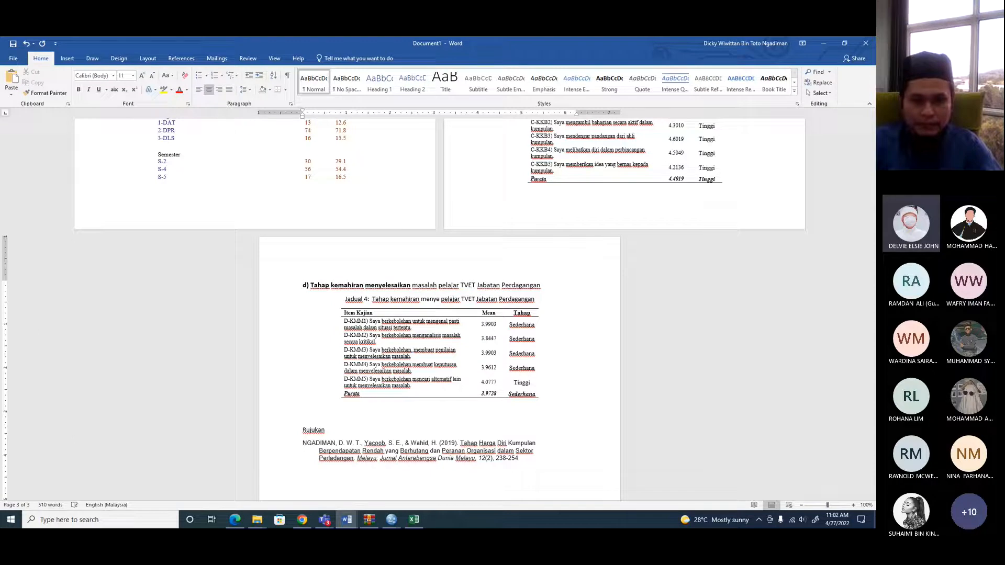
type("lesaikan")
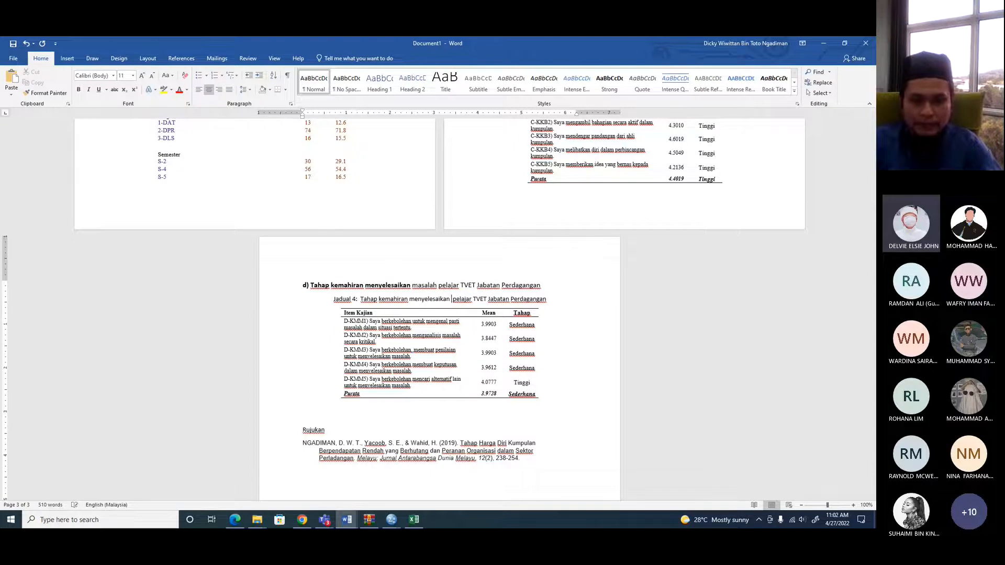
type(" malasah")
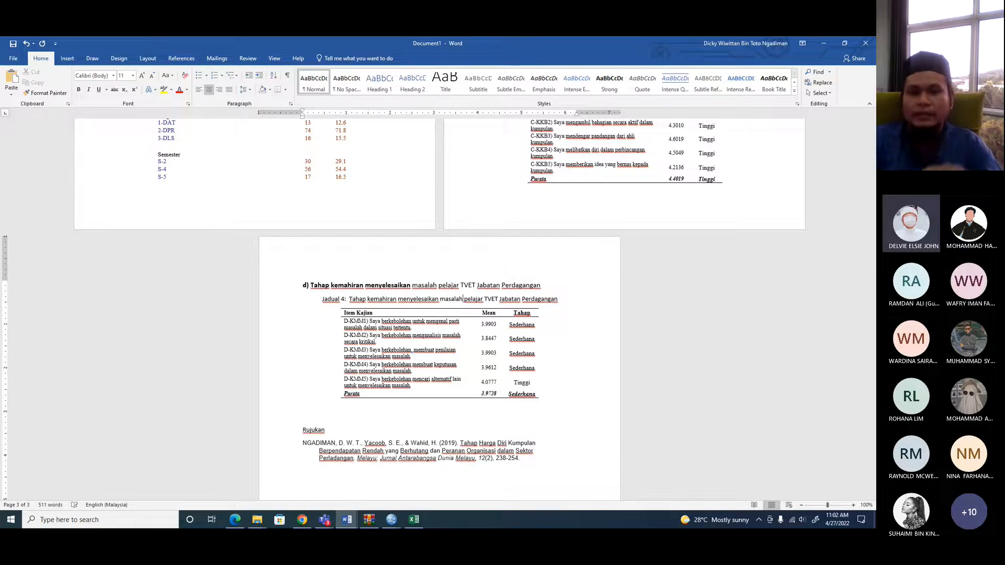
- Switch to the SPSS data editor and open the Descriptives analysis for the survey dataset
scroll(523, 319, "up", 3)
scroll(523, 320, "up", 4)
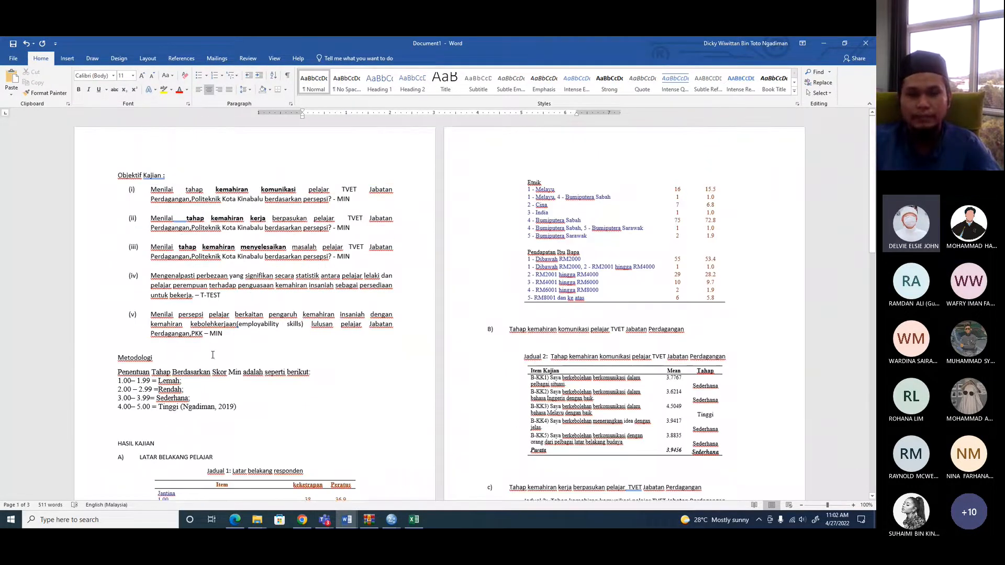
key("alt+Tab")
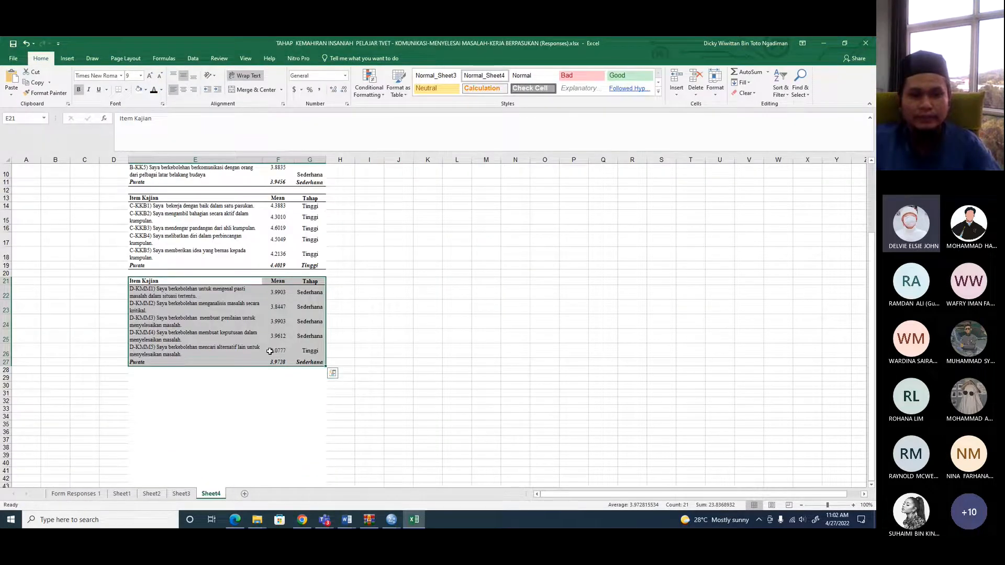
left_click(391, 519)
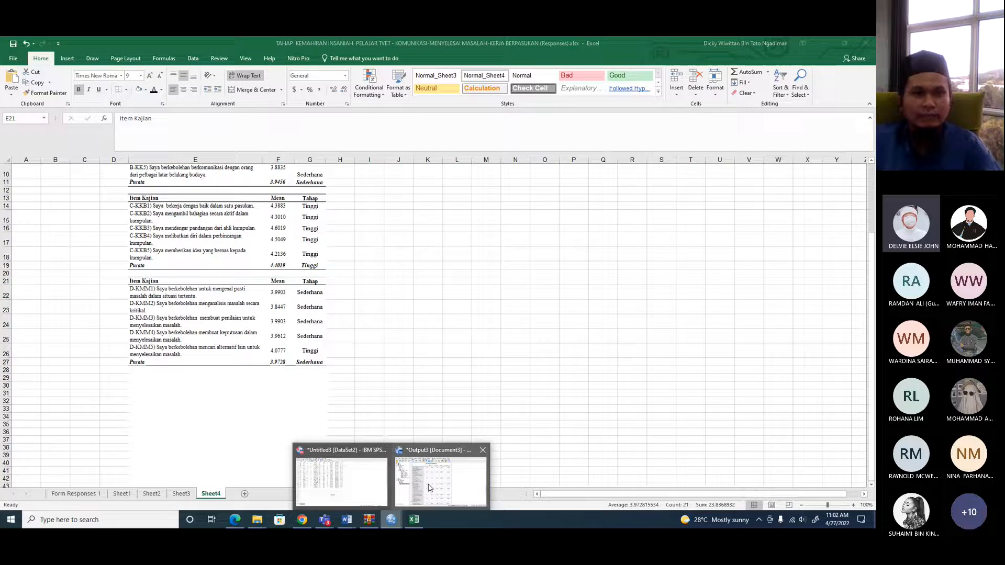
left_click(341, 479)
left_click(131, 53)
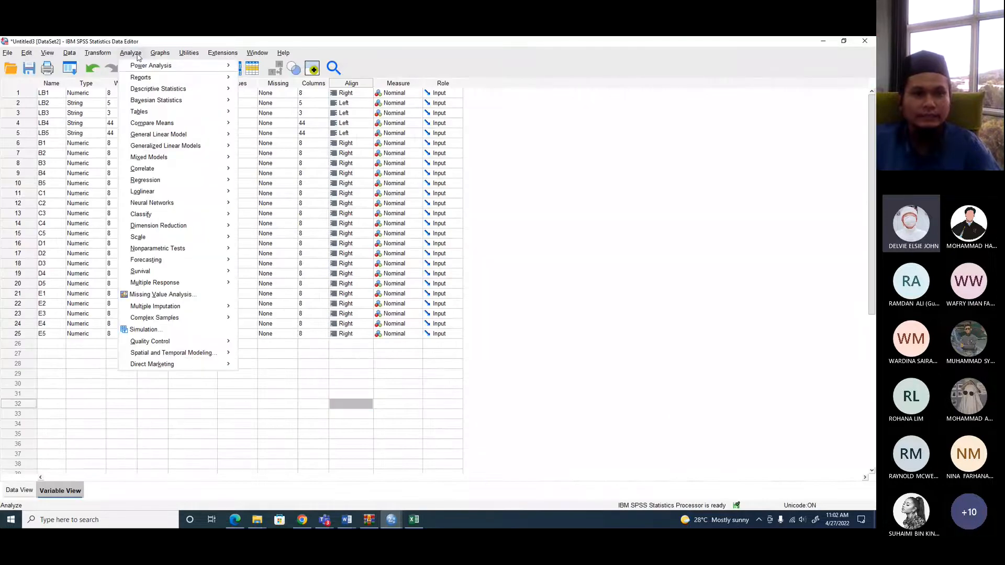
mouse_move(149, 90)
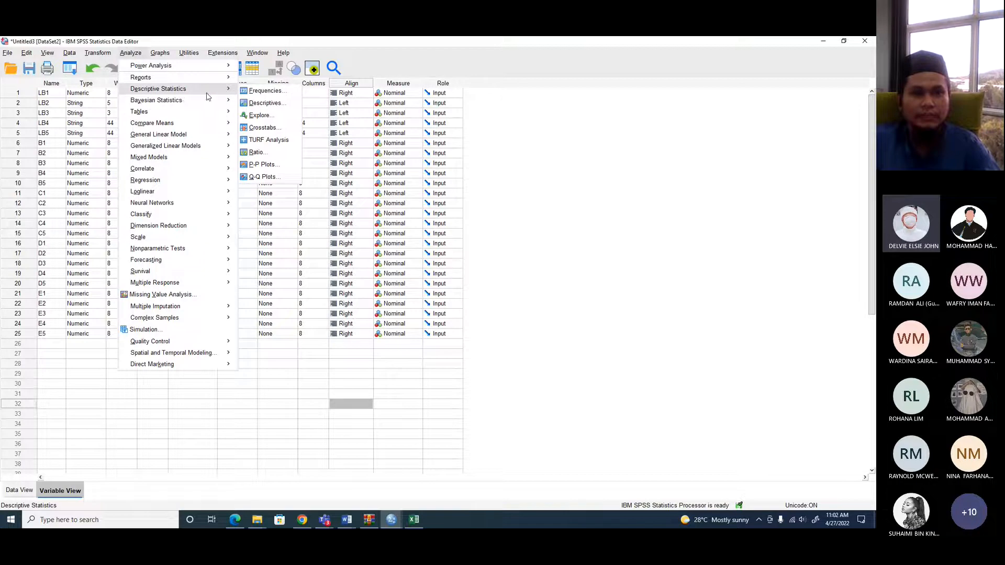
left_click(266, 103)
- Run Descriptives on the five problem-solving variables D-KMM1 to D-KMM5
left_click(453, 238)
key("ctrl+a")
left_click(415, 268)
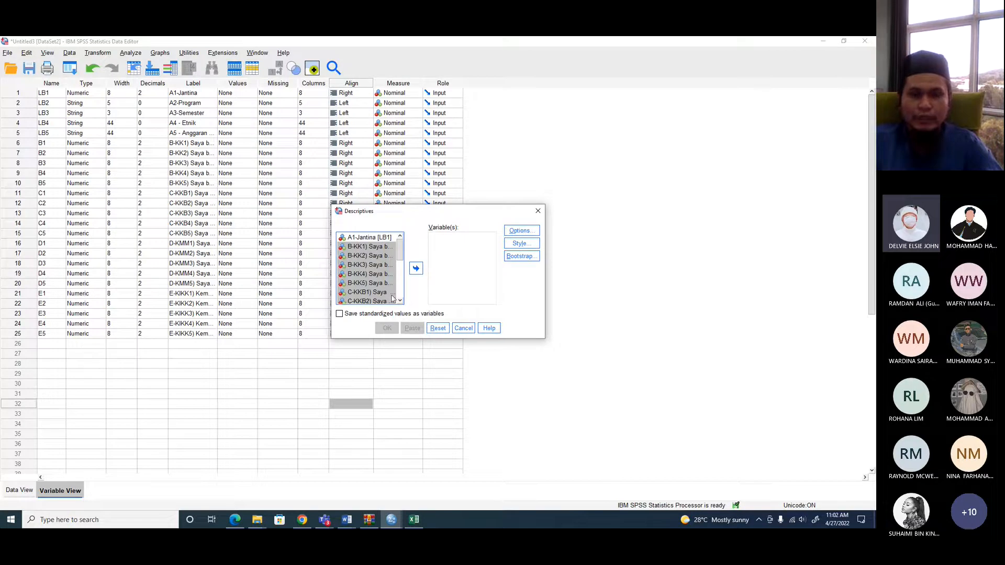
left_click(368, 246)
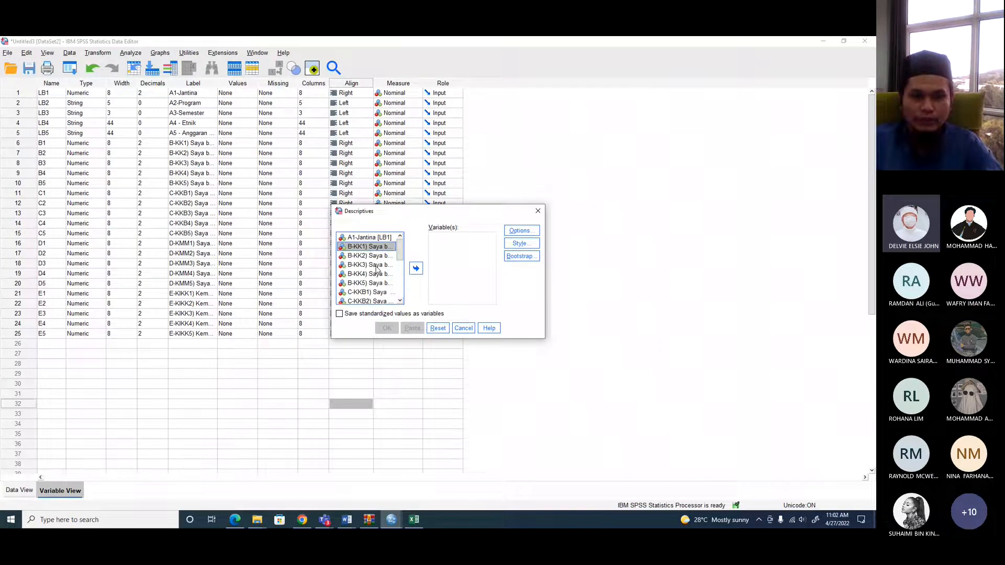
scroll(378, 269, "down", 2)
scroll(378, 272, "down", 1)
left_click(361, 257)
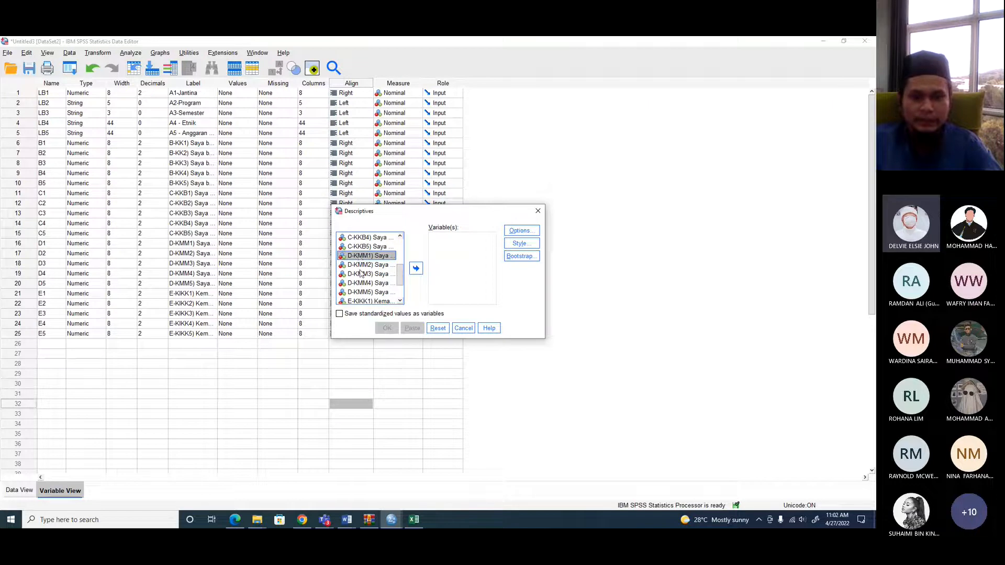
left_click_drag(361, 269, 381, 289)
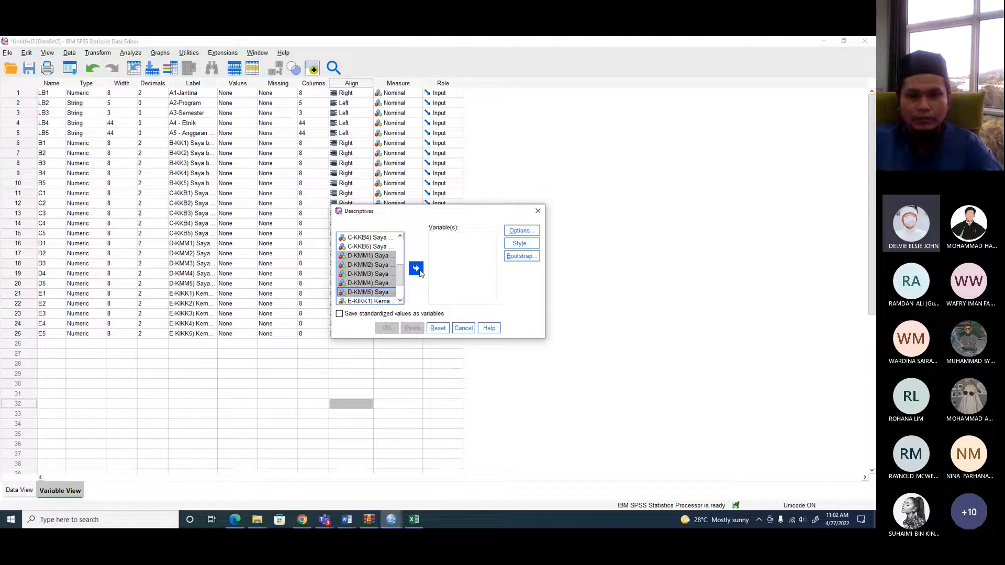
left_click(416, 270)
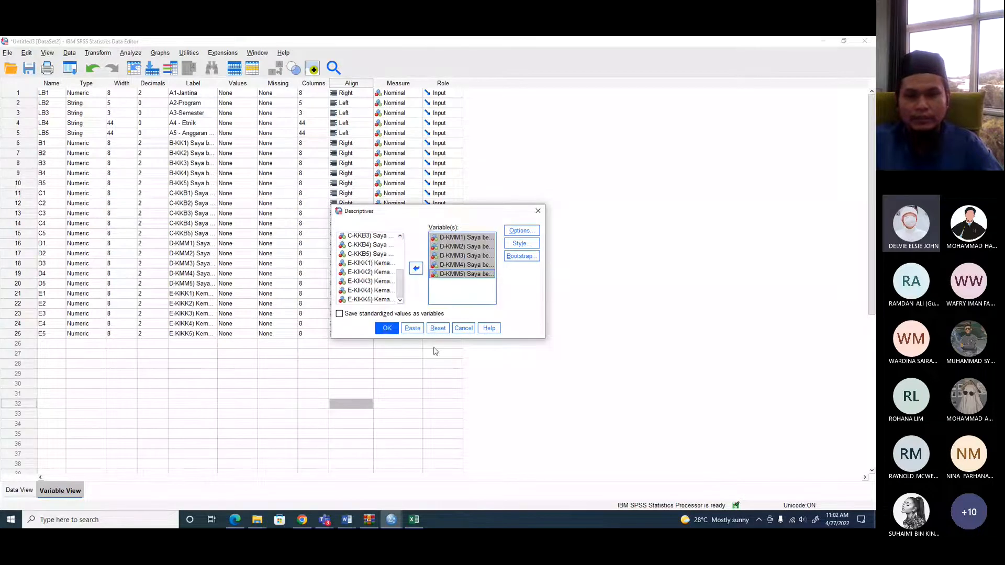
left_click(387, 328)
- Copy the new D-KMM Descriptive Statistics table from the SPSS output into a new Excel worksheet at cell H7
left_click(497, 270)
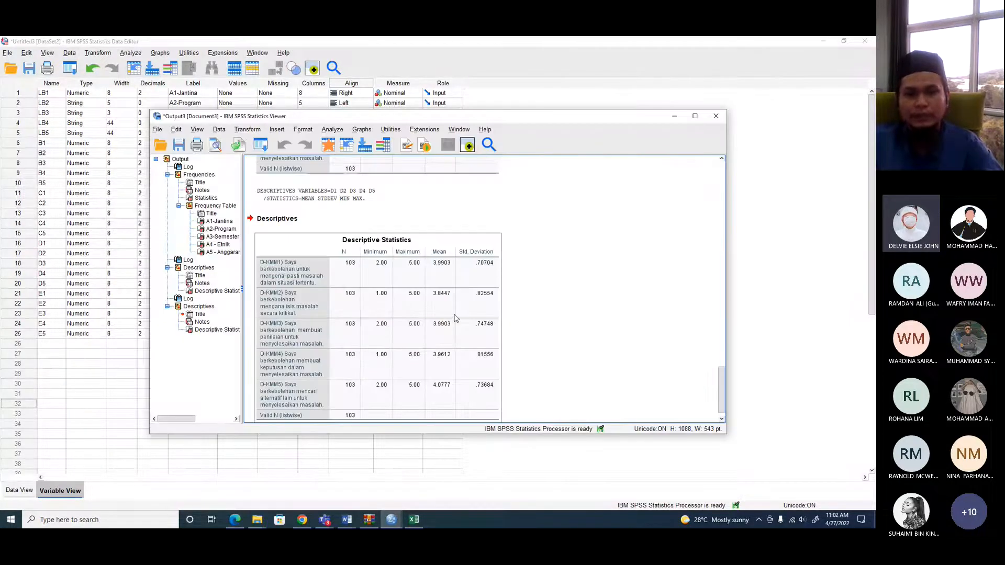
scroll(439, 314, "down", 1)
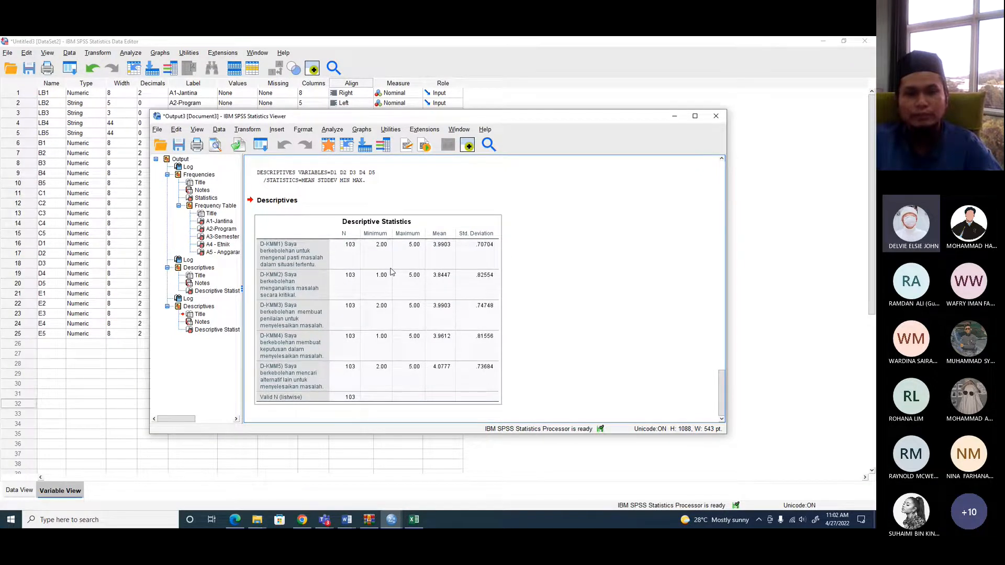
left_click(427, 497)
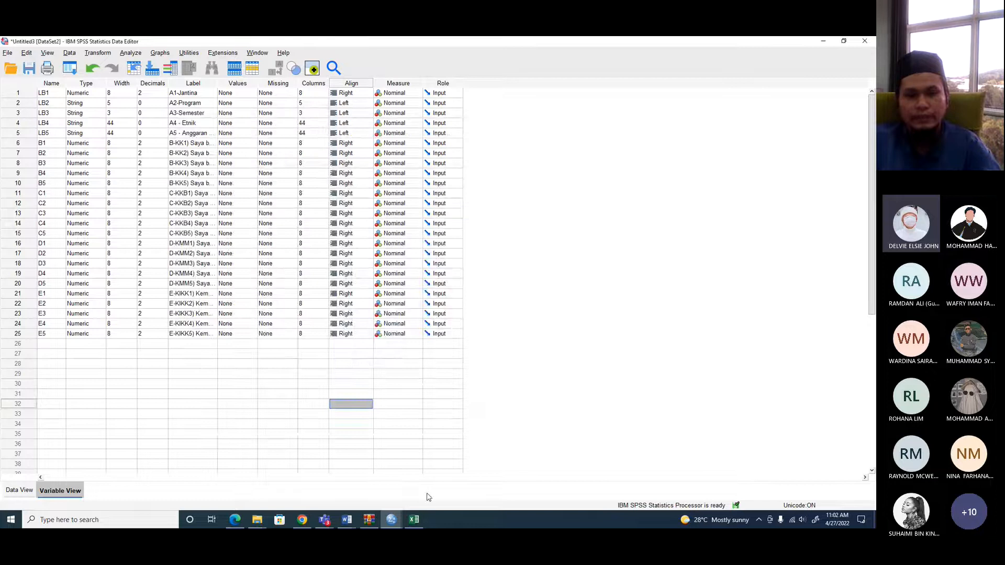
left_click(414, 519)
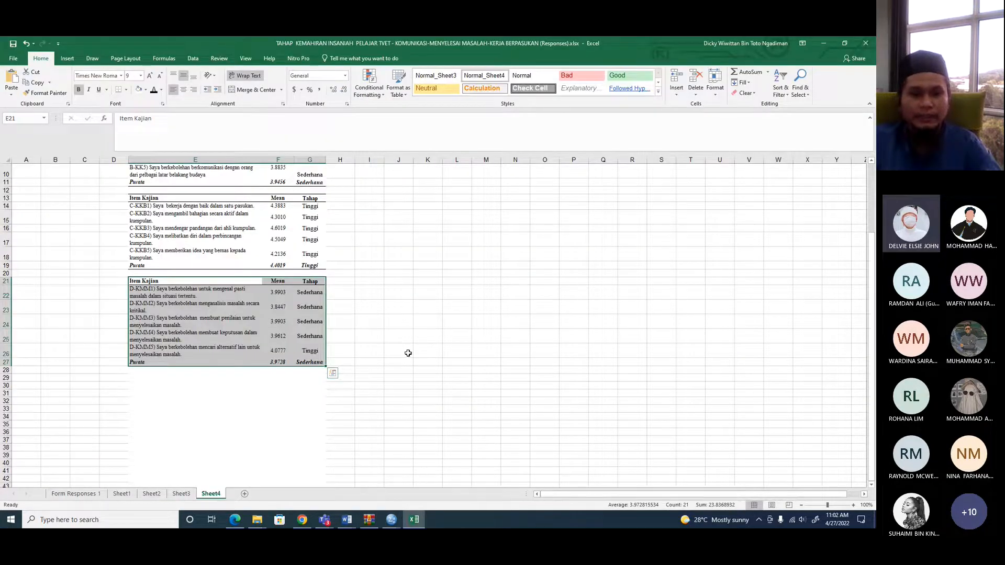
scroll(408, 354, "down", 2)
left_click(244, 493)
left_click(233, 213)
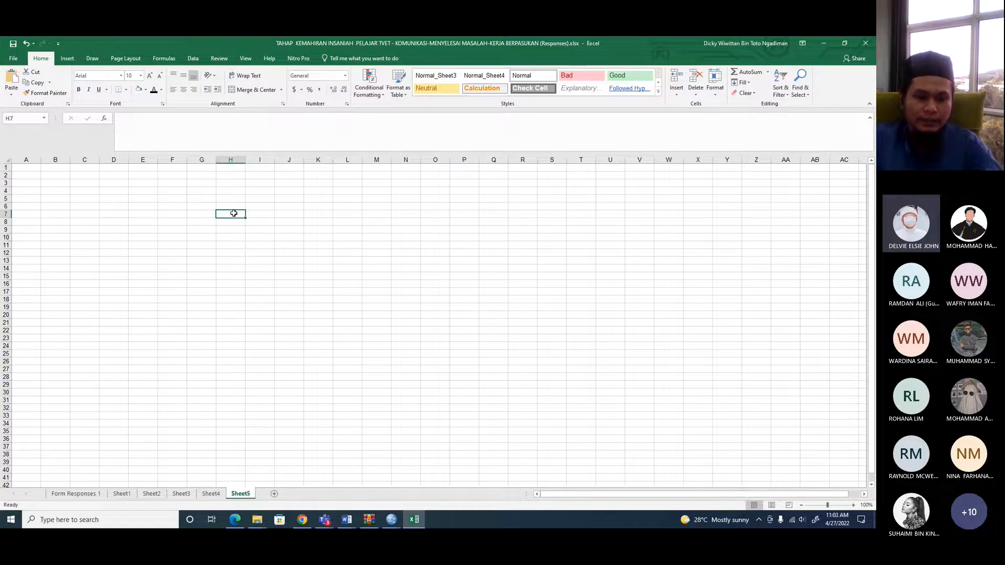
key("ctrl+v")
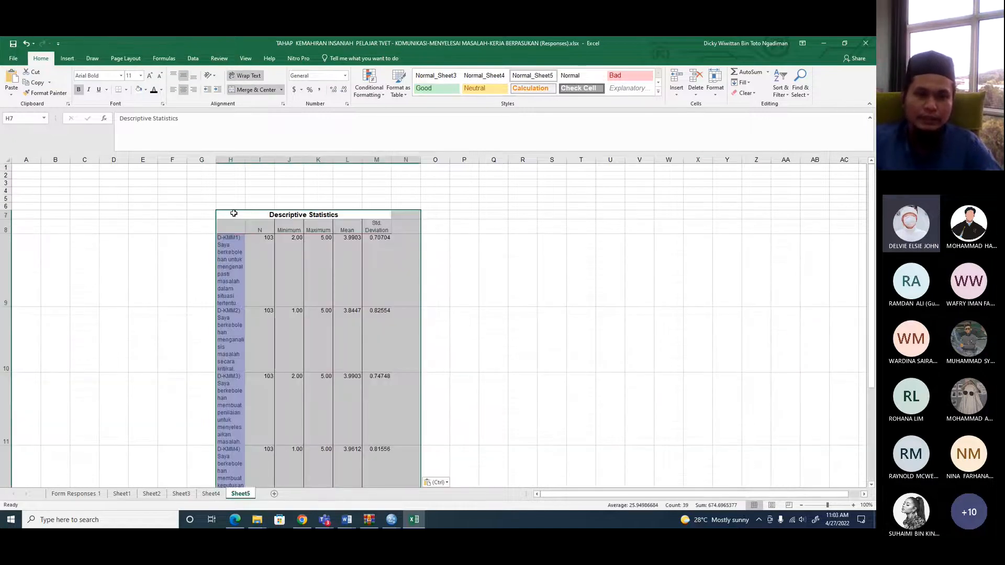
- Widen column H to fit the item text and autofit the row heights of the pasted table
left_click_drag(245, 159, 365, 177)
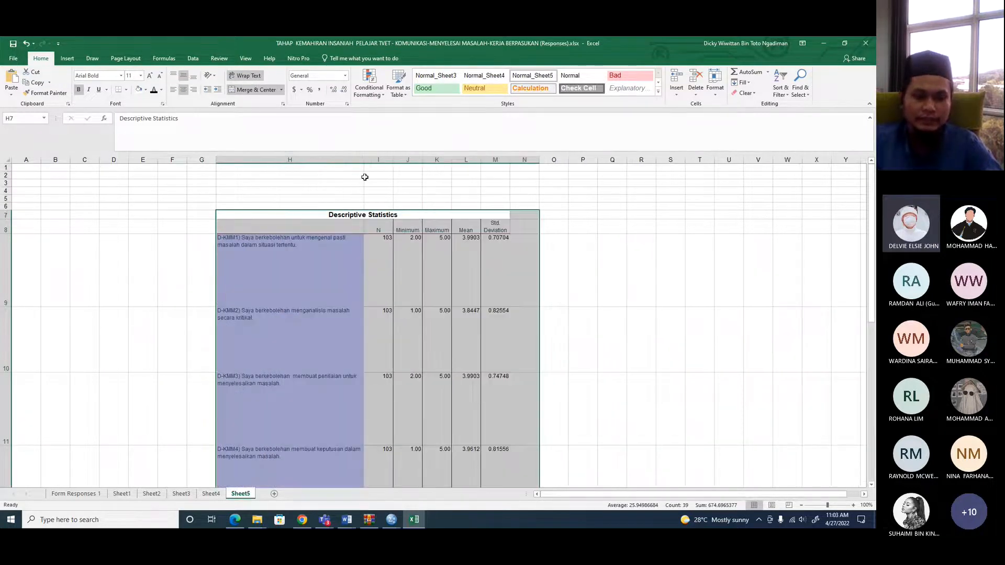
key("ctrl+a")
double_click(4, 306)
left_click(589, 328)
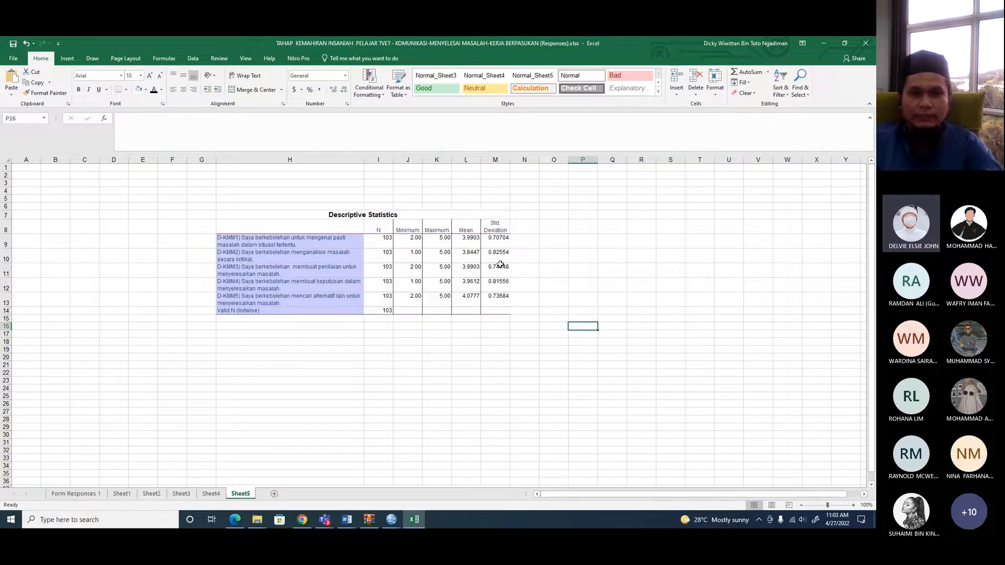
- Delete the N, Minimum and Maximum columns from the pasted statistics table
left_click_drag(378, 160, 436, 161)
right_click(408, 271)
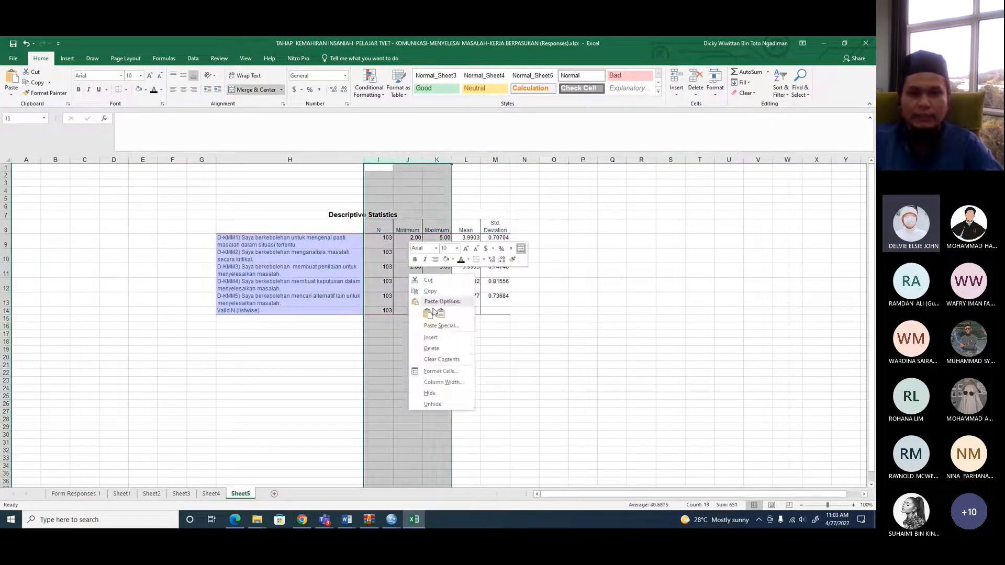
left_click(432, 348)
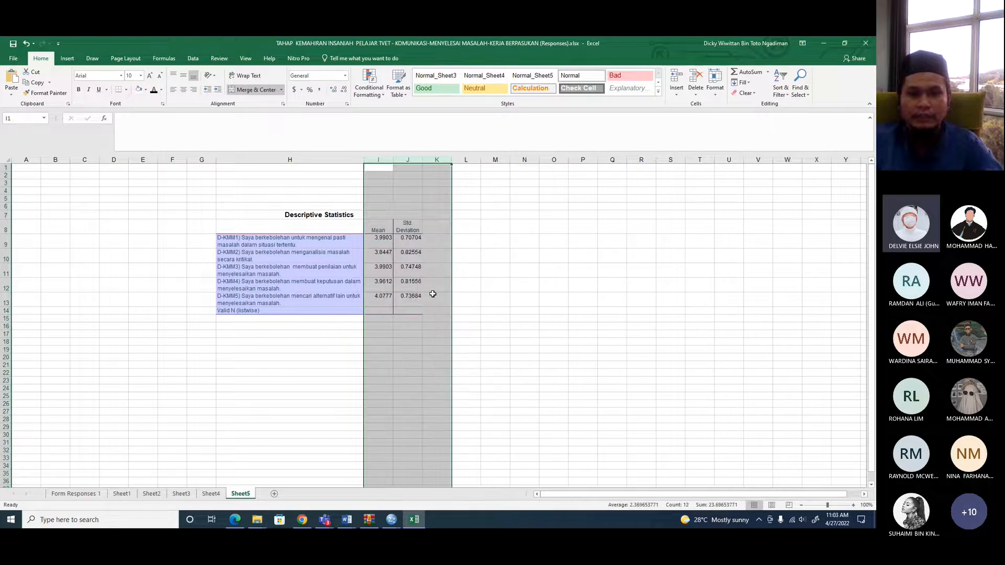
- Replace the Std. Deviation header in cell J8 with "Tahap"
left_click(407, 161)
right_click(408, 161)
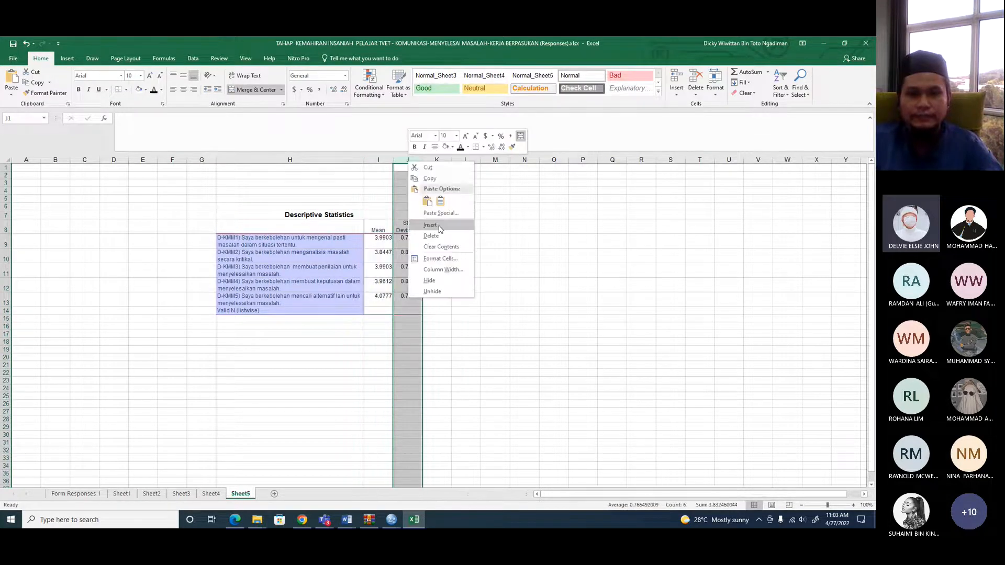
left_click(529, 249)
left_click(412, 228)
type("Tahap")
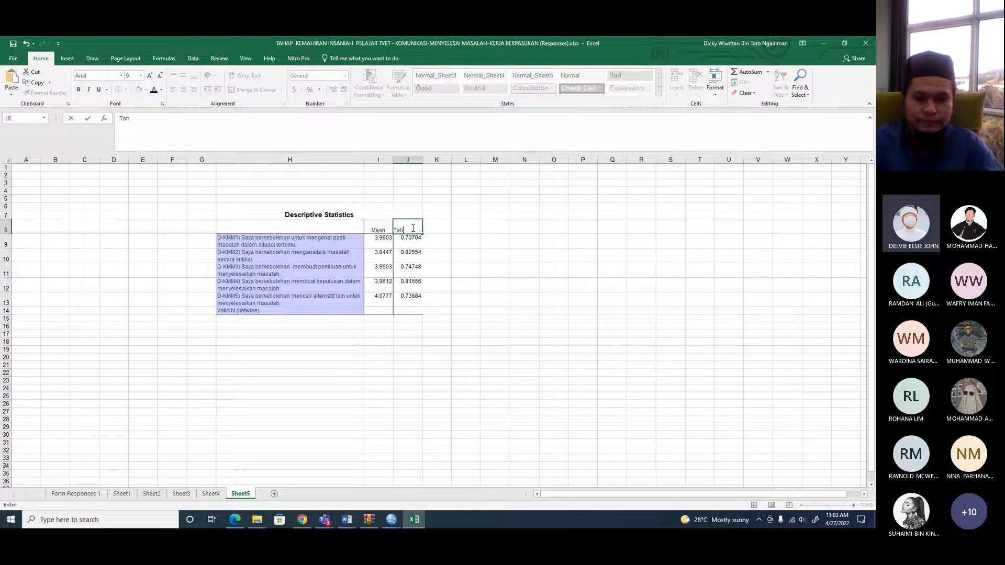
key("Return")
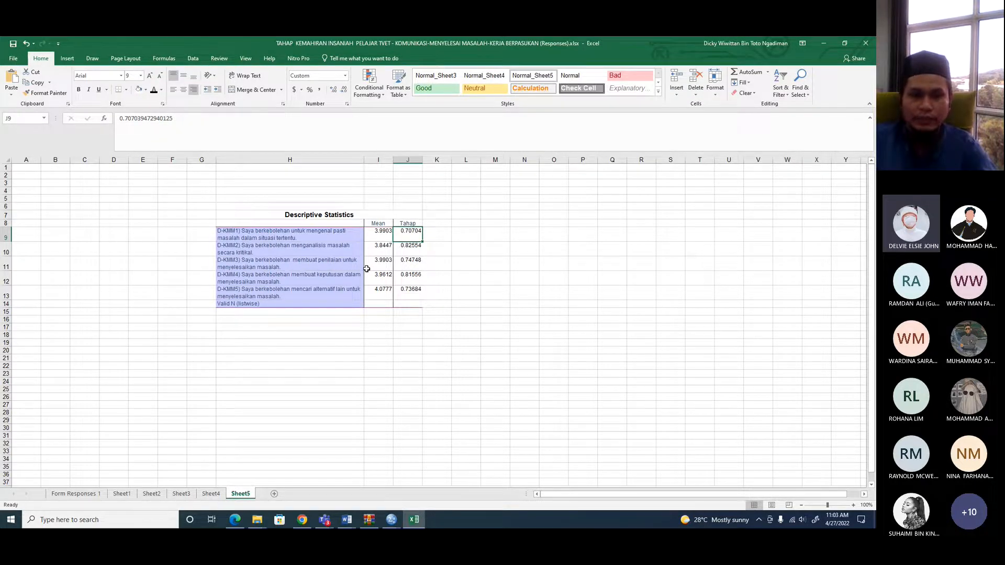
- Switch to the Word document to consult the study objectives and the mean score level ranges under Metodologi
key("alt+Tab")
key("alt+Tab")
key("alt+Tab")
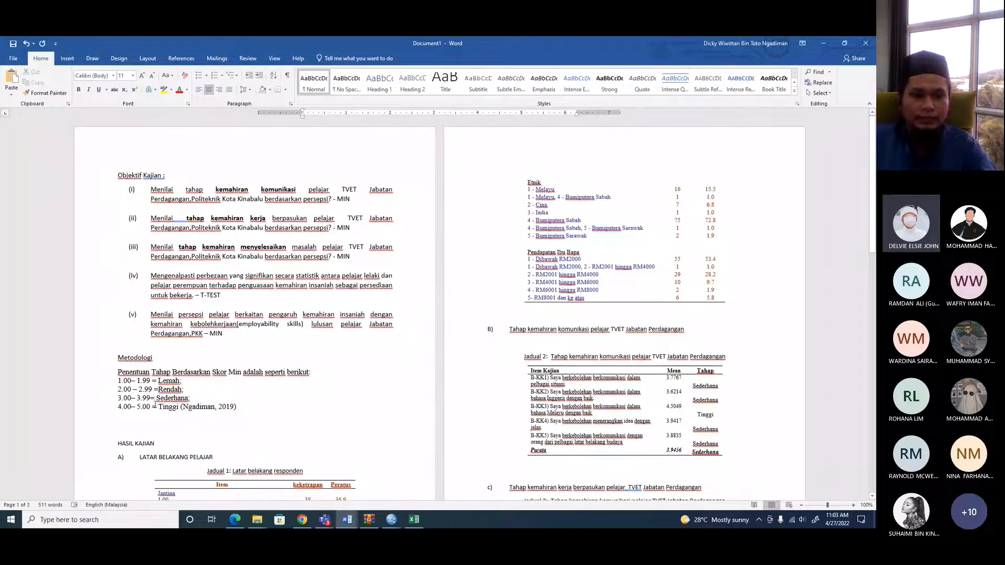
- In the Excel results table, set the Tahap level to "Sederhana" for items D-KMM1 to D-KMM4 and "Tinggi" for D-KMM5
key("alt+Tab")
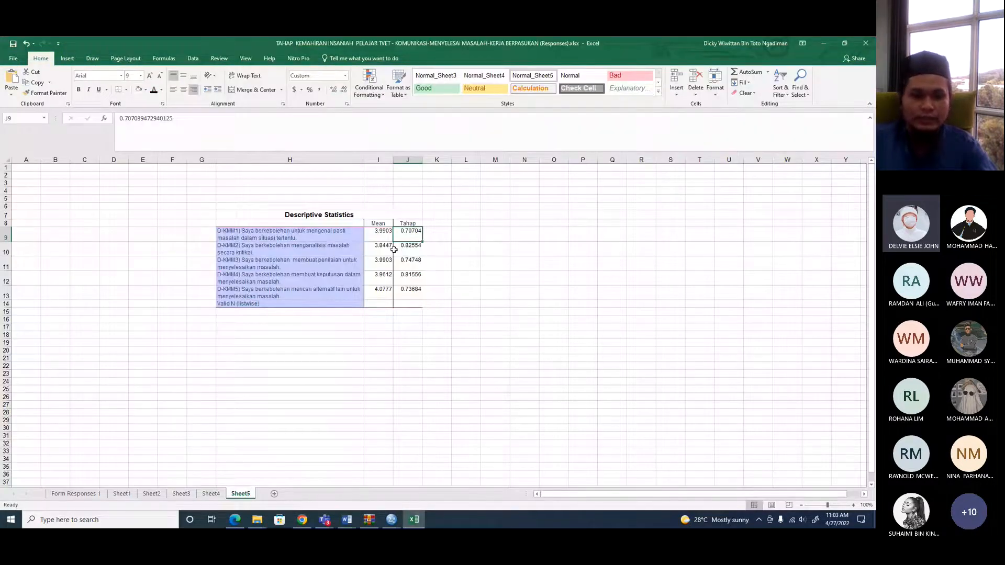
type("Sederhana")
left_click(465, 264)
left_click(415, 232)
left_click_drag(422, 241, 414, 289)
left_click(411, 295)
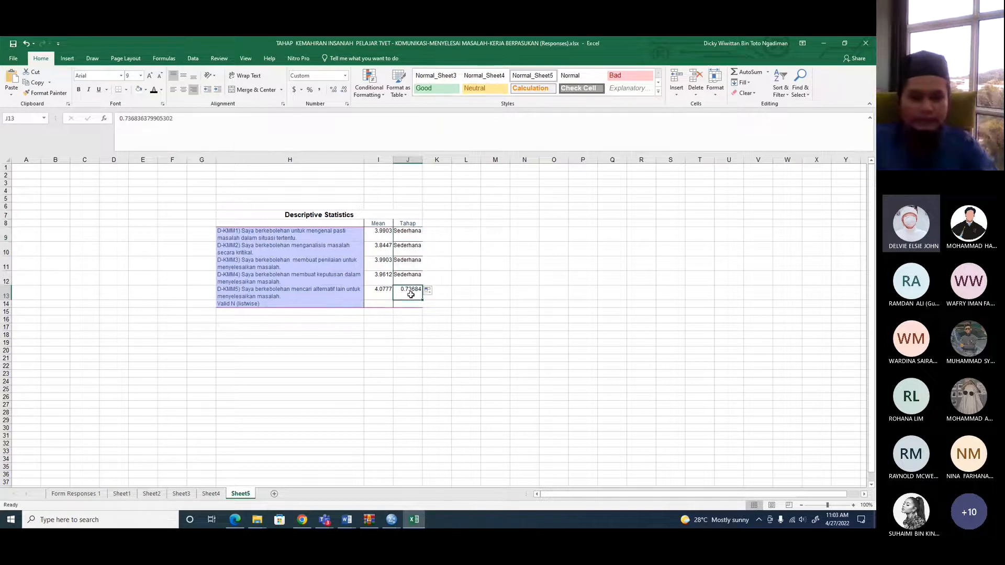
type("Tinggi")
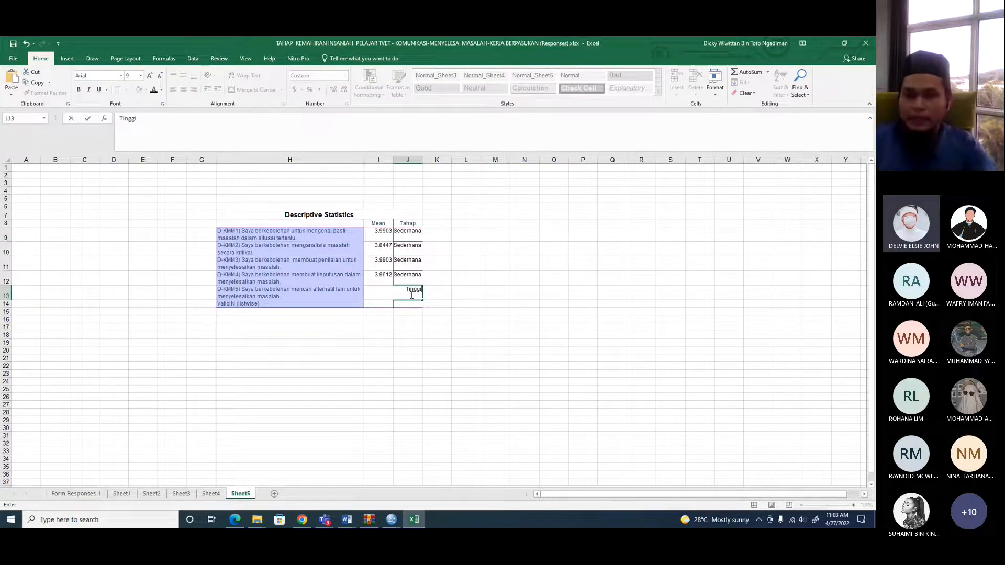
left_click(500, 281)
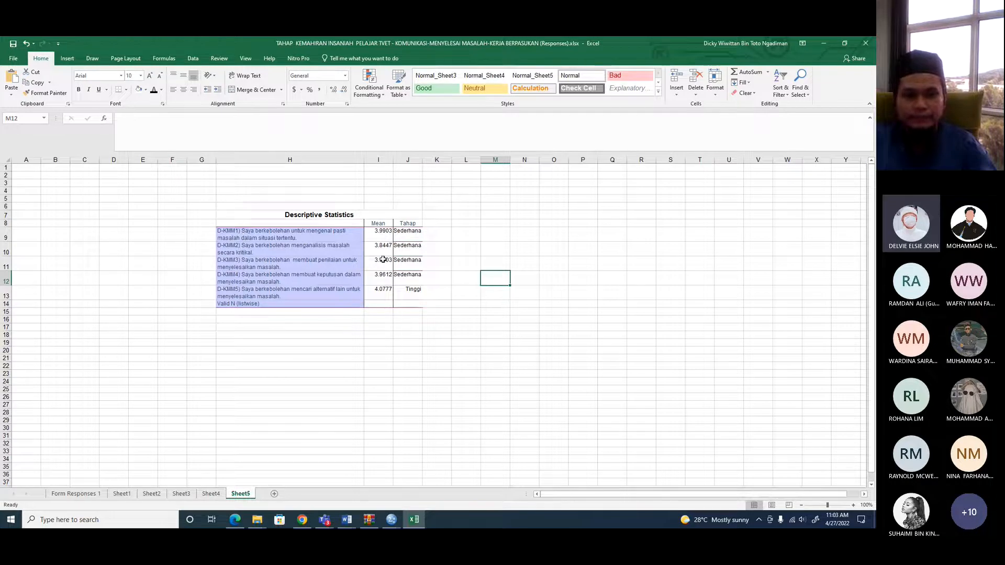
- Switch to the Word document and review the results tables Jadual 1 to 4 against the study objectives
key("alt+Tab")
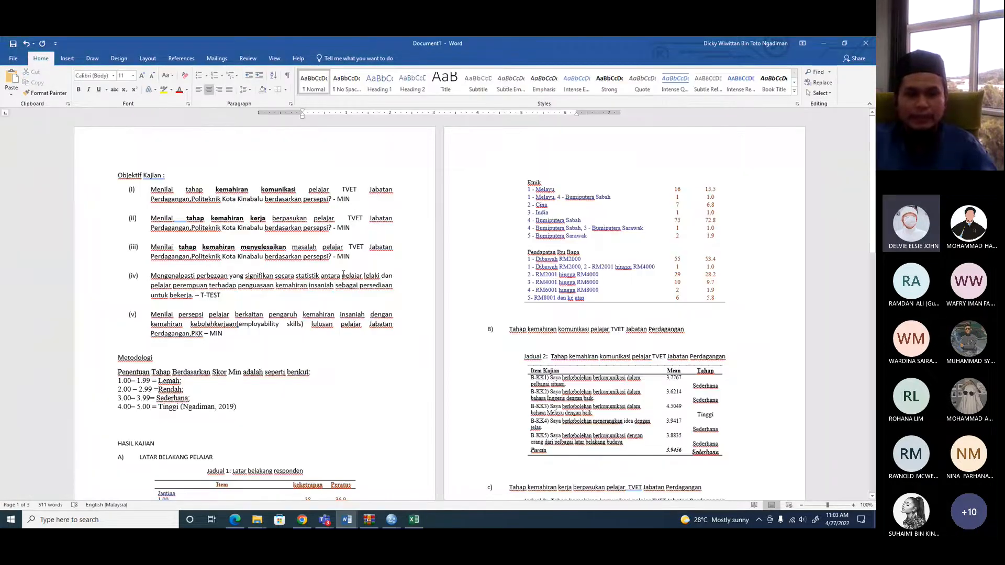
scroll(508, 309, "down", 1)
scroll(509, 308, "up", 1)
scroll(510, 307, "down", 10)
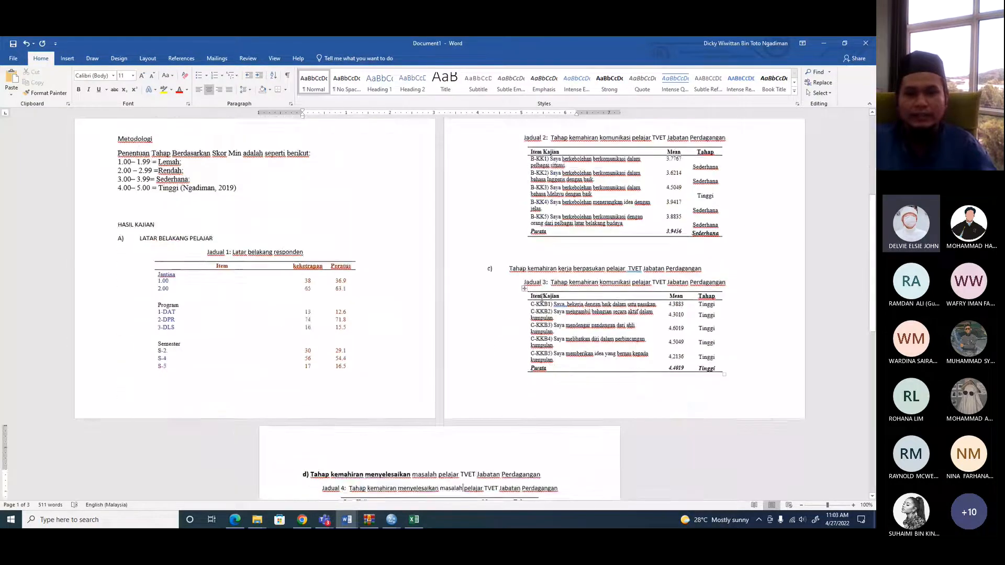
scroll(544, 297, "down", 4)
scroll(543, 297, "up", 5)
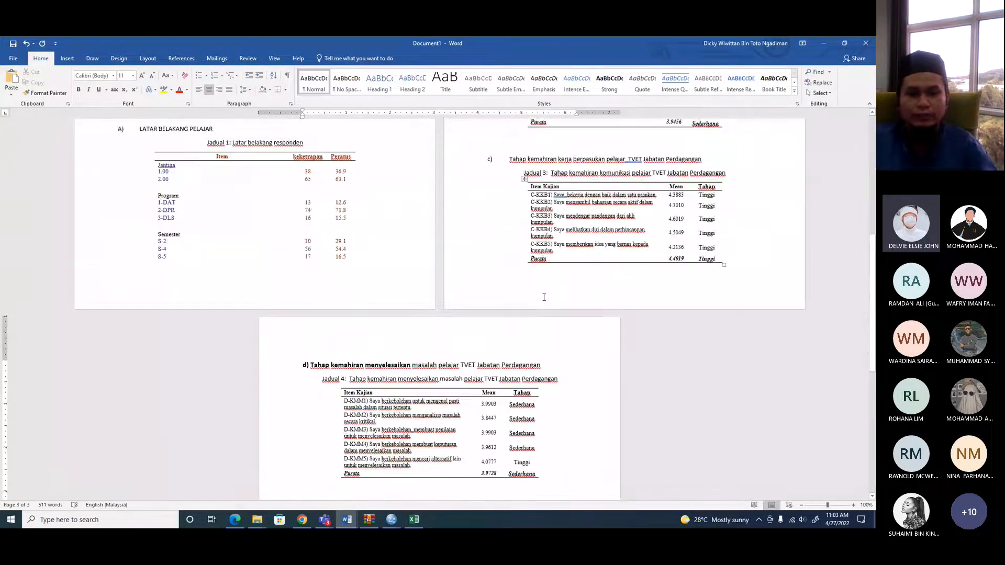
scroll(543, 297, "up", 9)
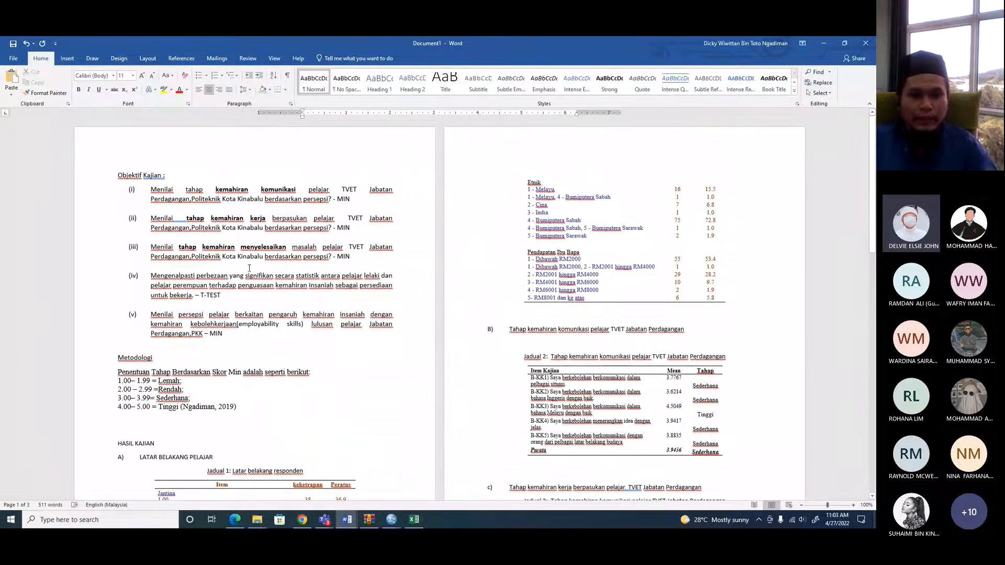
scroll(464, 483, "down", 2)
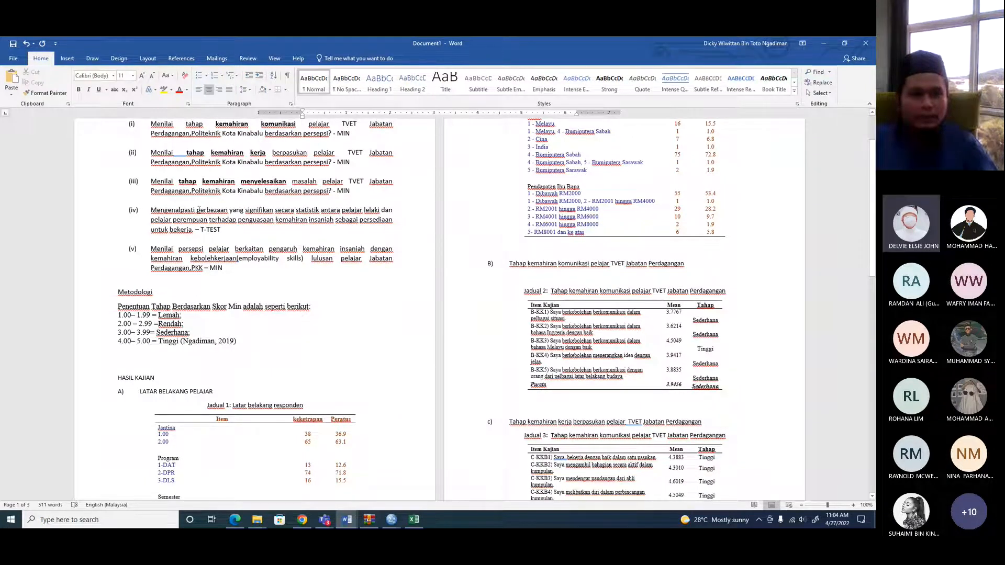
- Add an "e)" heading below the Jadual 4 table, with objective (iv)'s wording from "perbezaan" to "bekerja" copied in as plain text
left_click_drag(197, 209, 196, 232)
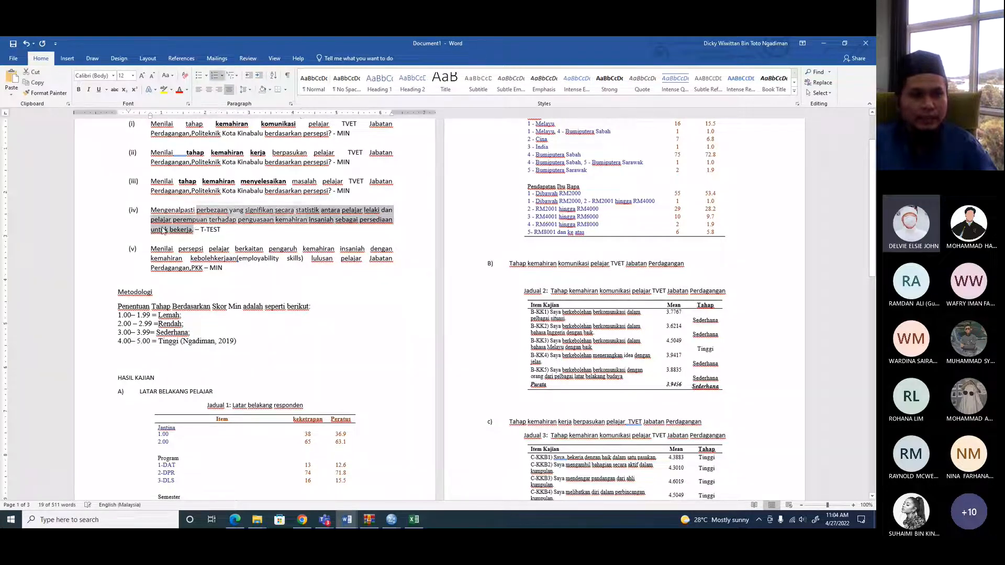
right_click(163, 228)
left_click(184, 245)
scroll(474, 421, "down", 10)
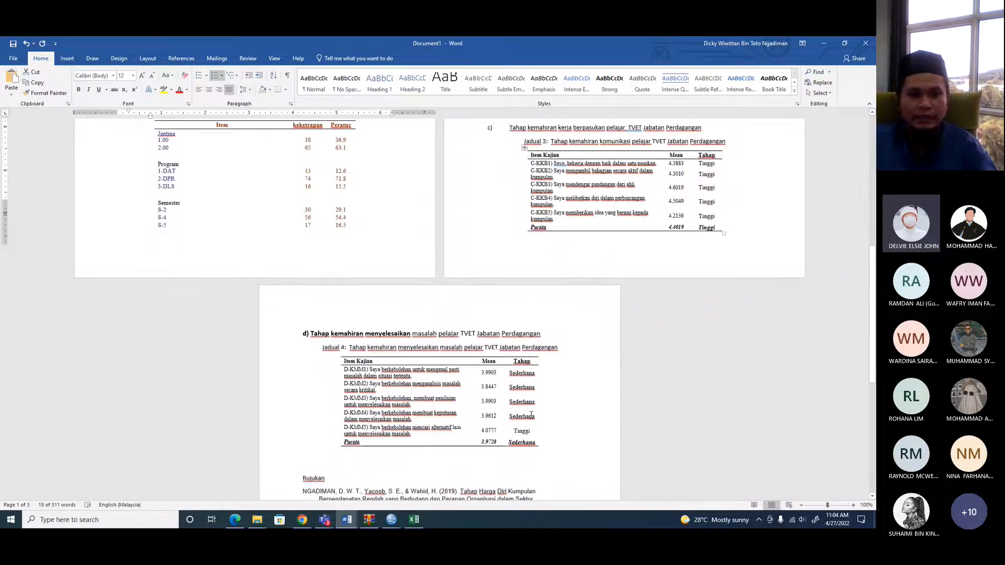
scroll(475, 421, "down", 2)
left_click(303, 297)
type("e)")
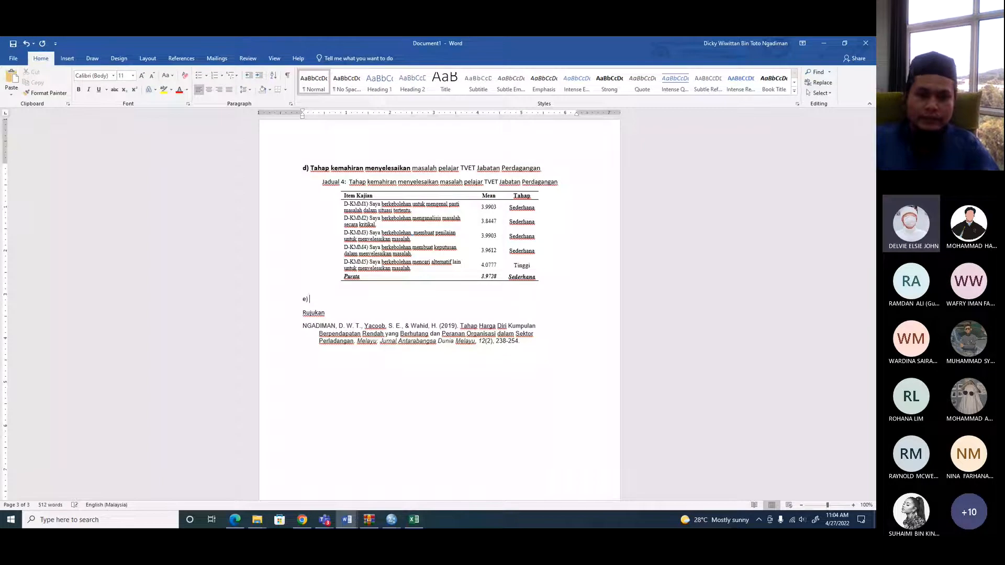
right_click(316, 298)
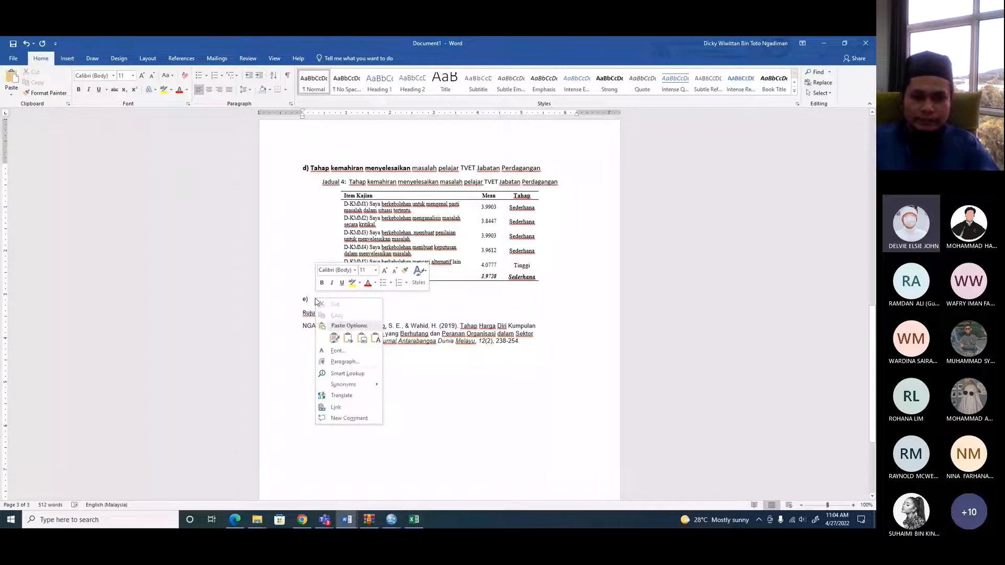
left_click(374, 339)
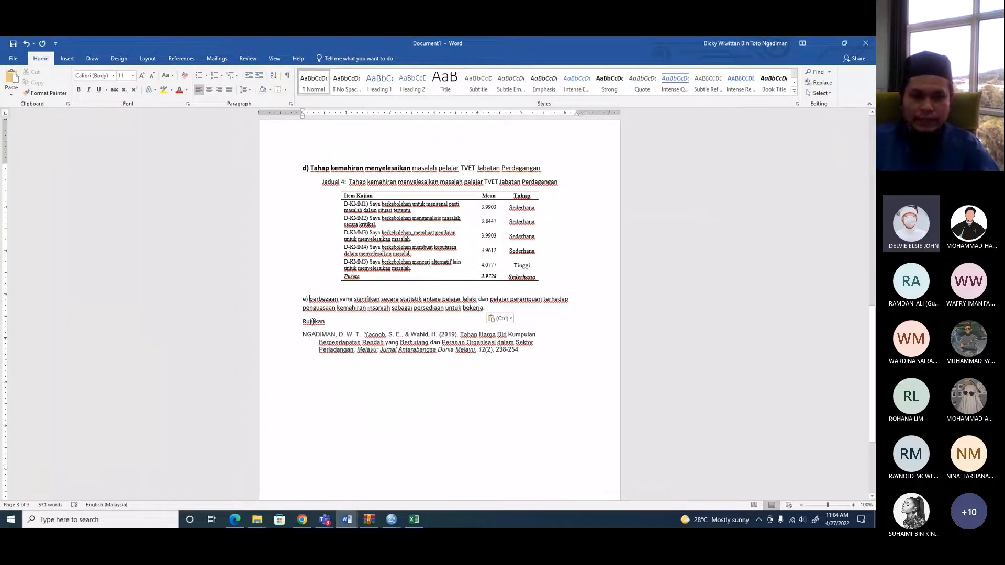
- Capitalize the first word of heading e) to "Perbezaan" and add an empty line below the heading
key("Delete")
type("P")
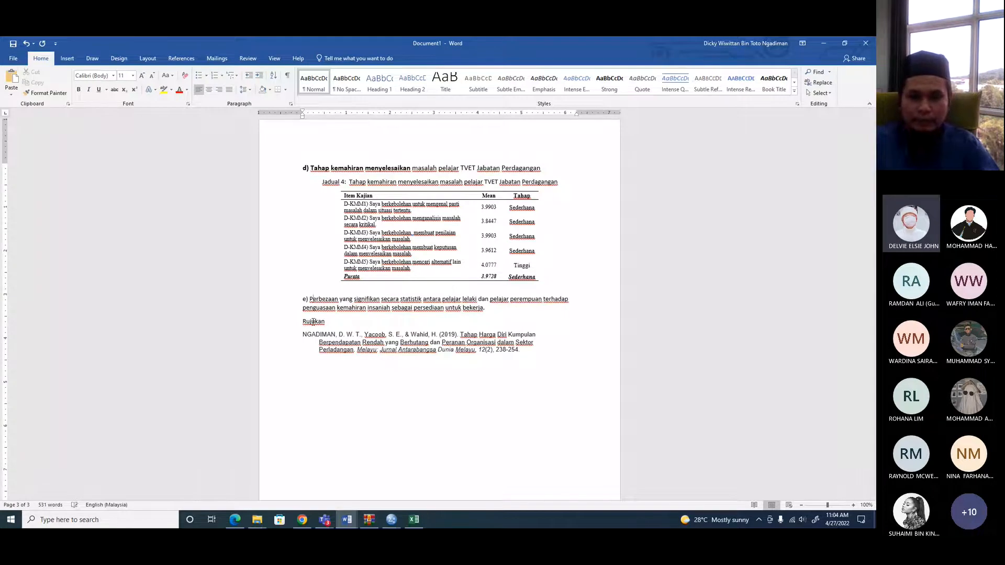
key("Return")
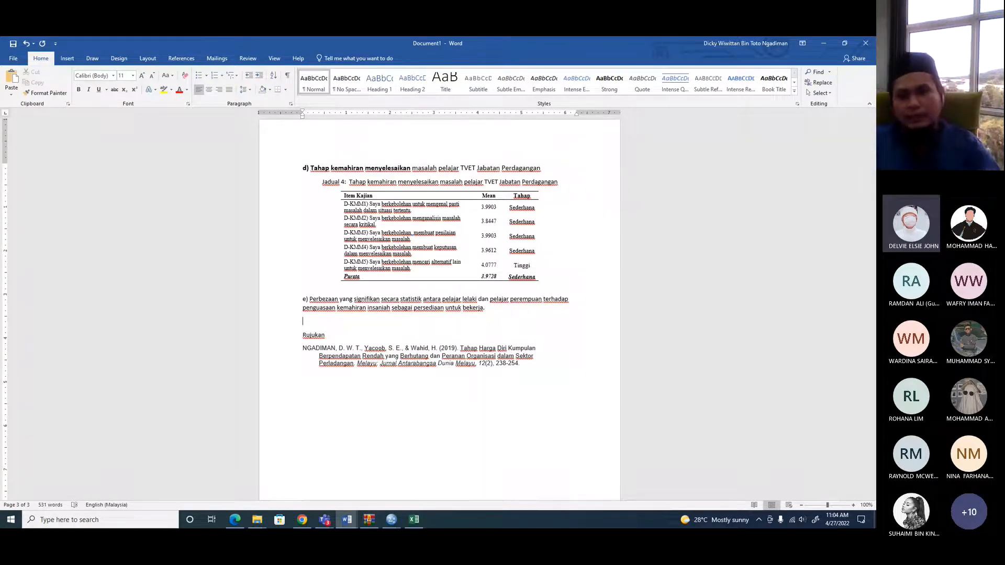
- Copy the Jadual 4 caption and paste it below heading e), separated by blank lines
left_click(281, 184)
right_click(386, 181)
key("Escape")
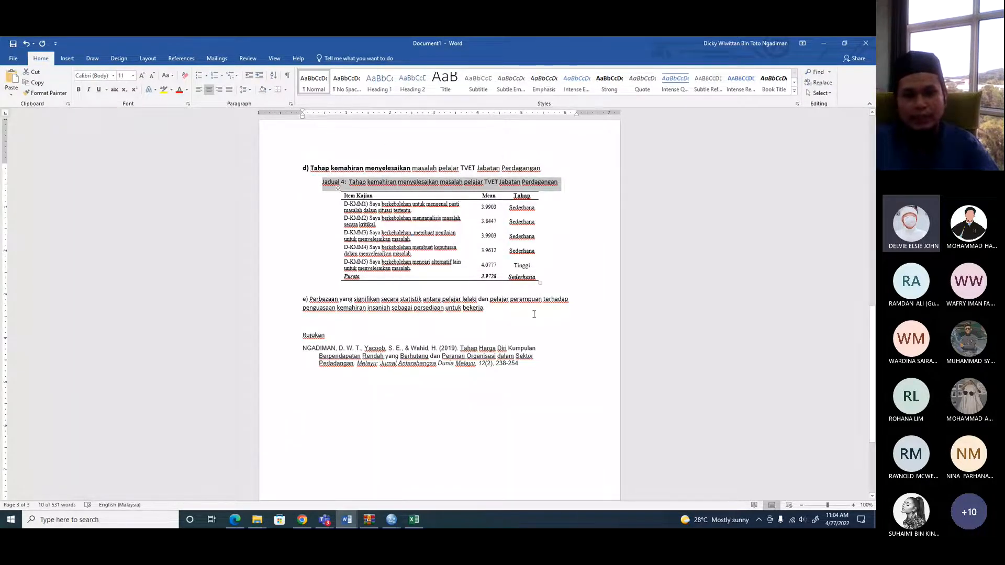
left_click(533, 314)
key("Return")
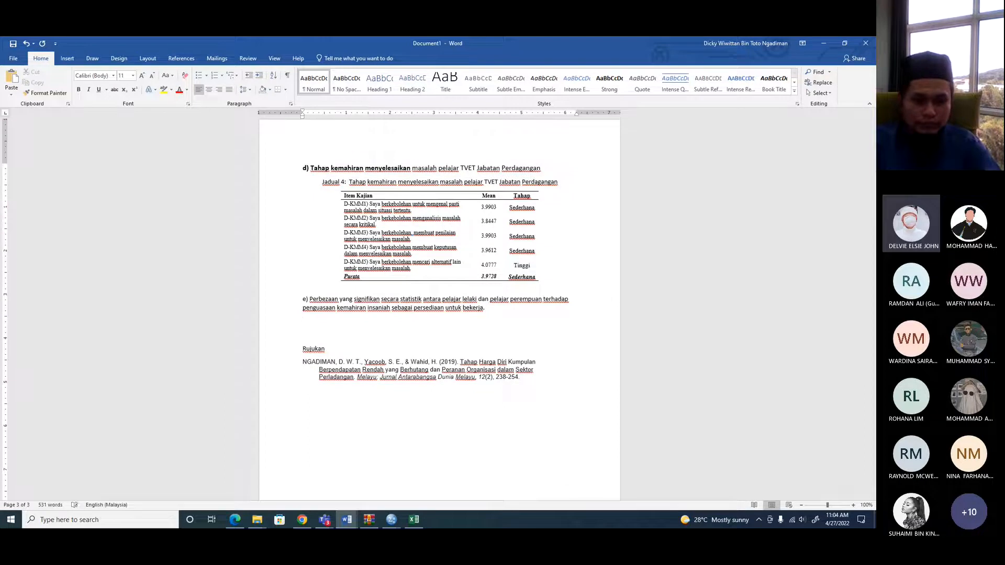
key("Return")
key("ctrl+v")
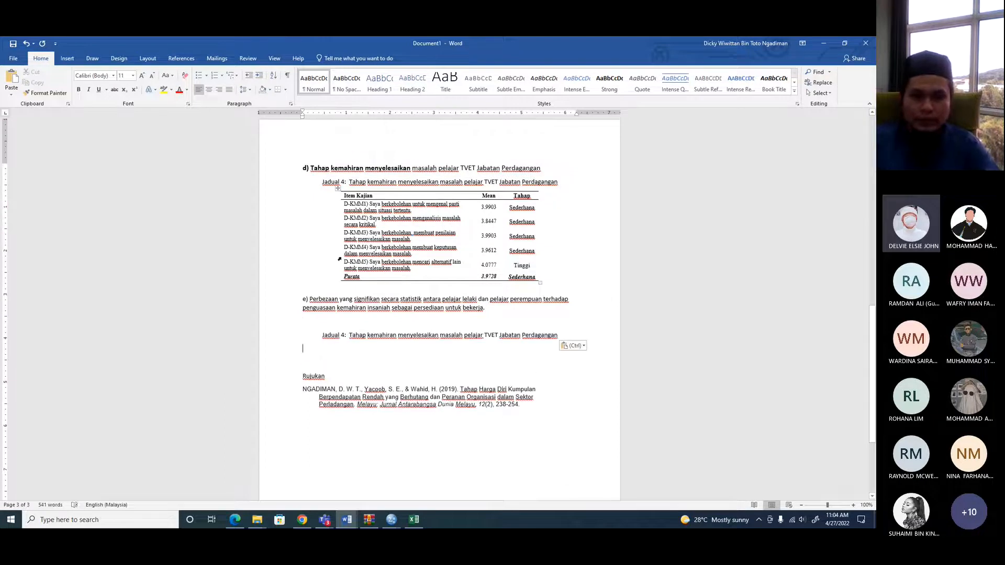
- Renumber the copied caption under heading e) to "Jadual 5" and remove the blank line above it
scroll(395, 371, "up", 9)
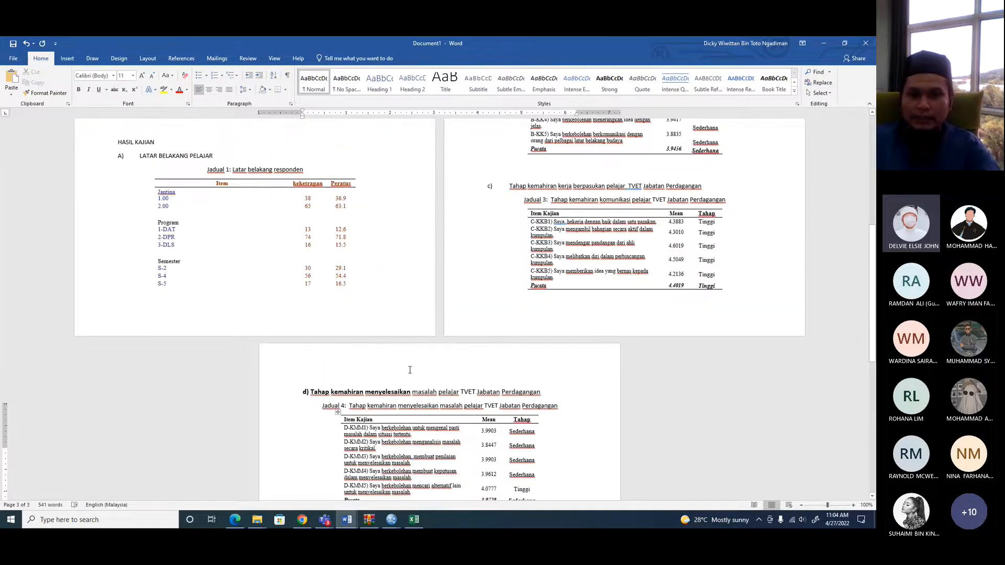
scroll(398, 416, "down", 4)
scroll(398, 417, "down", 4)
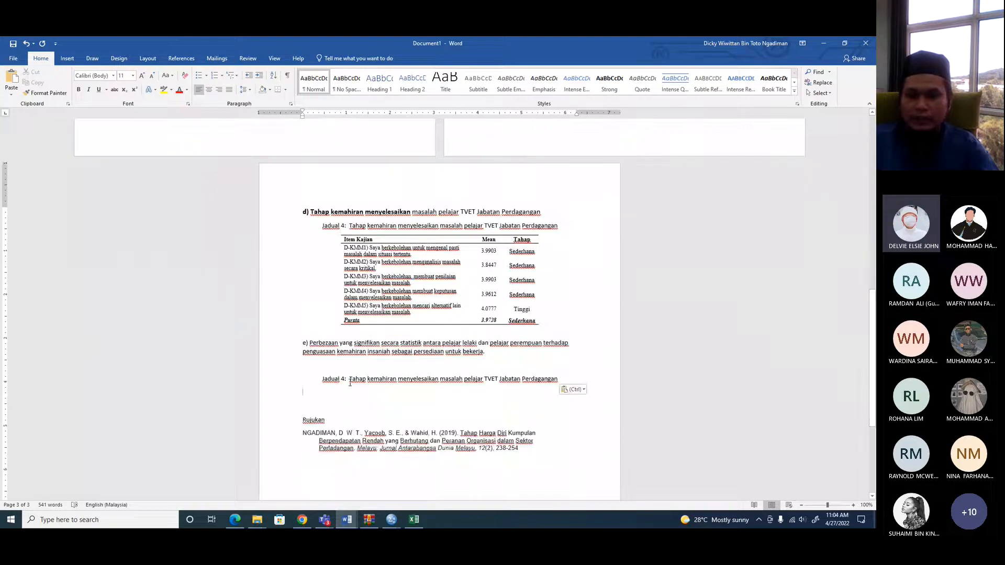
left_click(851, 506)
left_click(852, 506)
left_click(323, 377)
key("BackSpace")
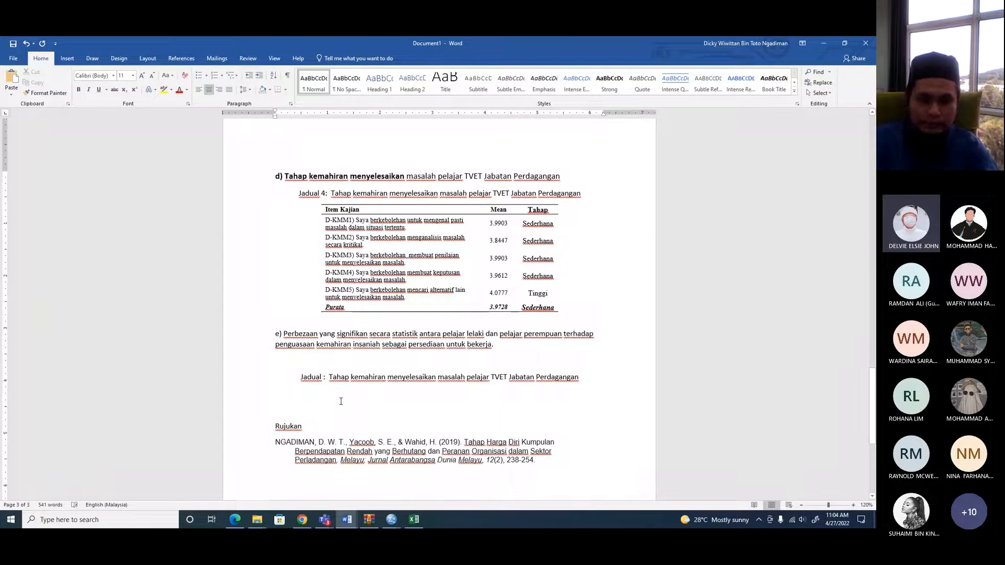
type("5")
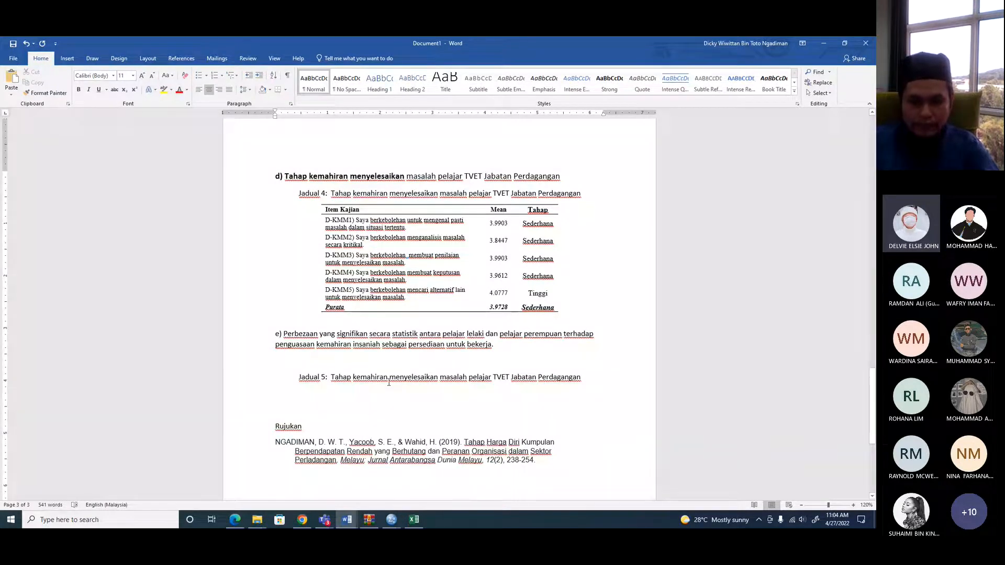
left_click(371, 364)
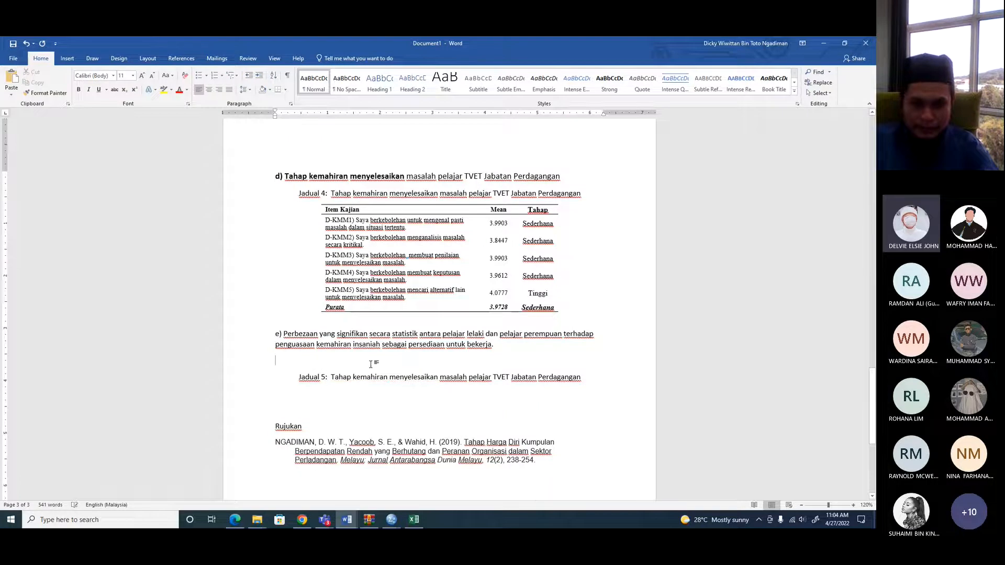
key("Delete")
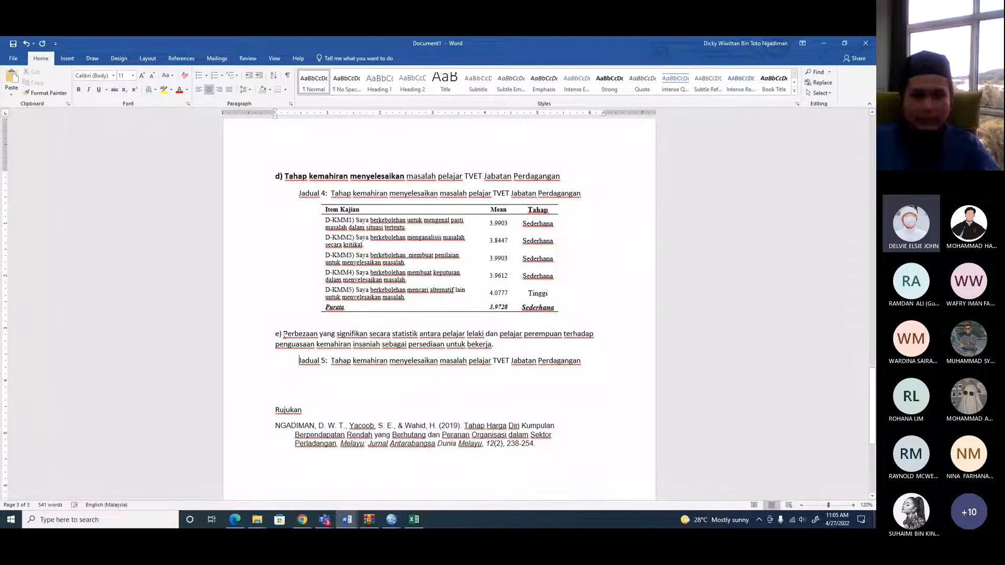
double_click(287, 334)
right_click(320, 339)
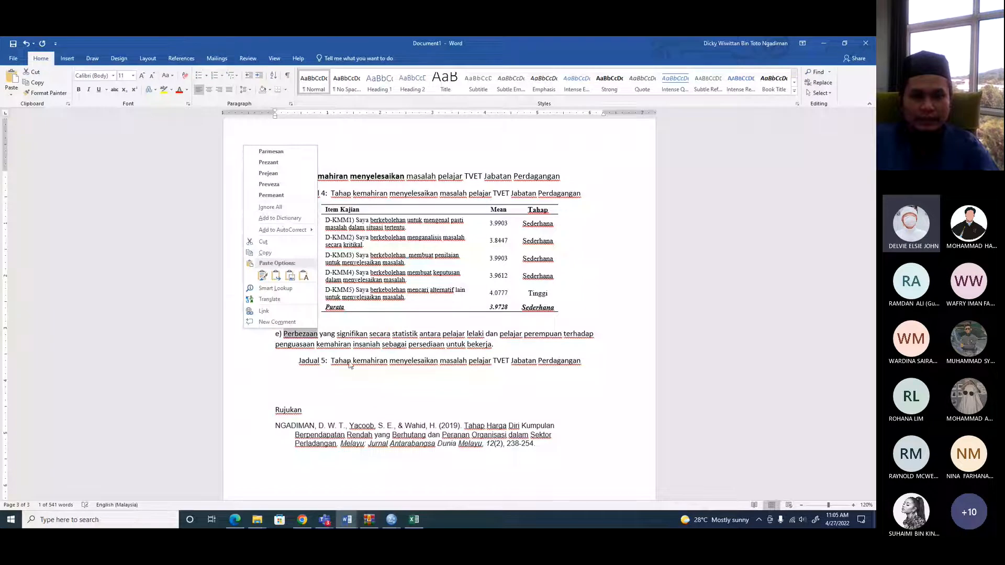
key("Escape")
- Replace the title text of the Jadual 5 caption with "Perbezaan"
left_click_drag(332, 361, 582, 361)
type("Perbeza")
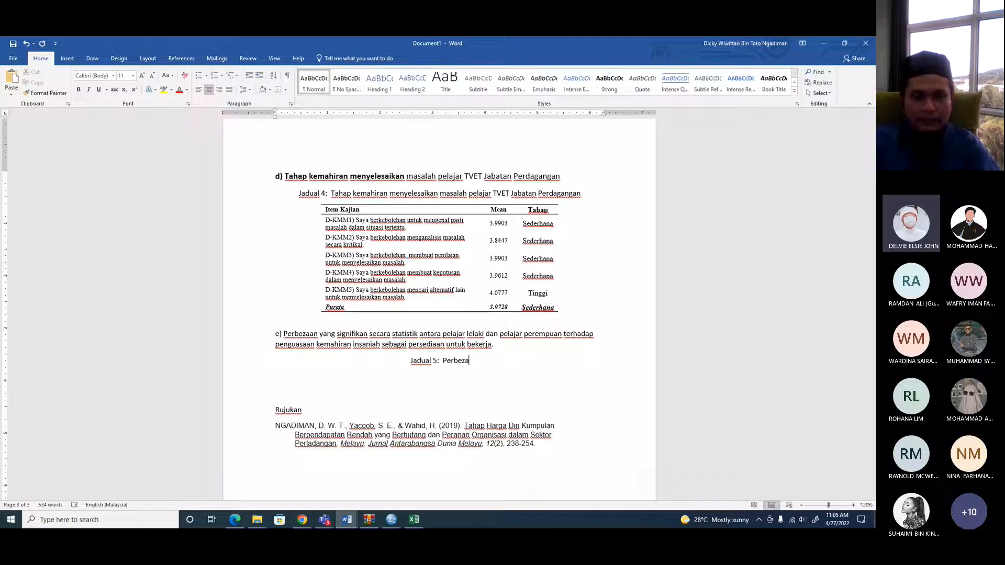
type("an")
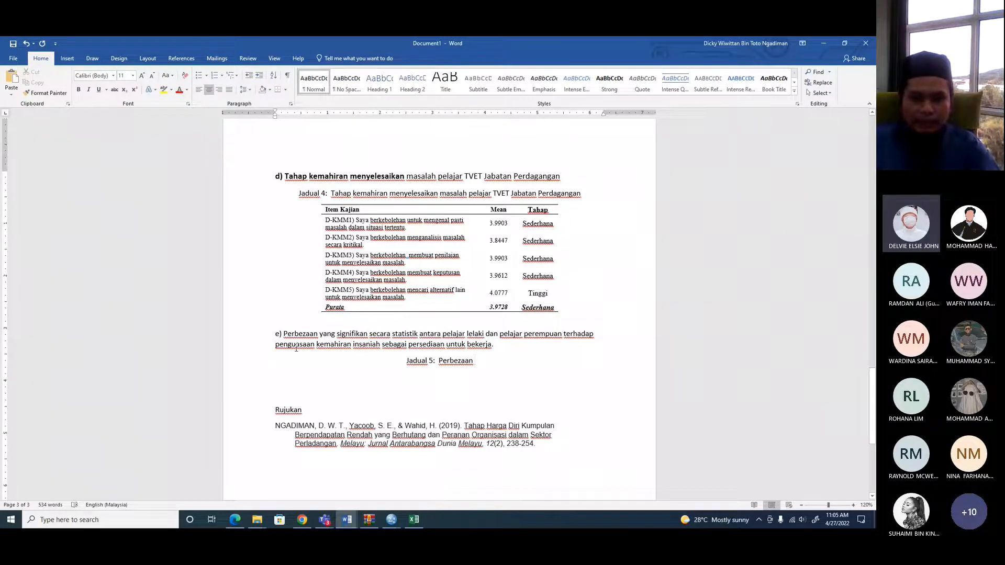
- Copy "penguasaan kemahiran insaniah" from heading e) and append it to the Jadual 5 caption
left_click_drag(276, 344, 380, 346)
key("ctrl+c")
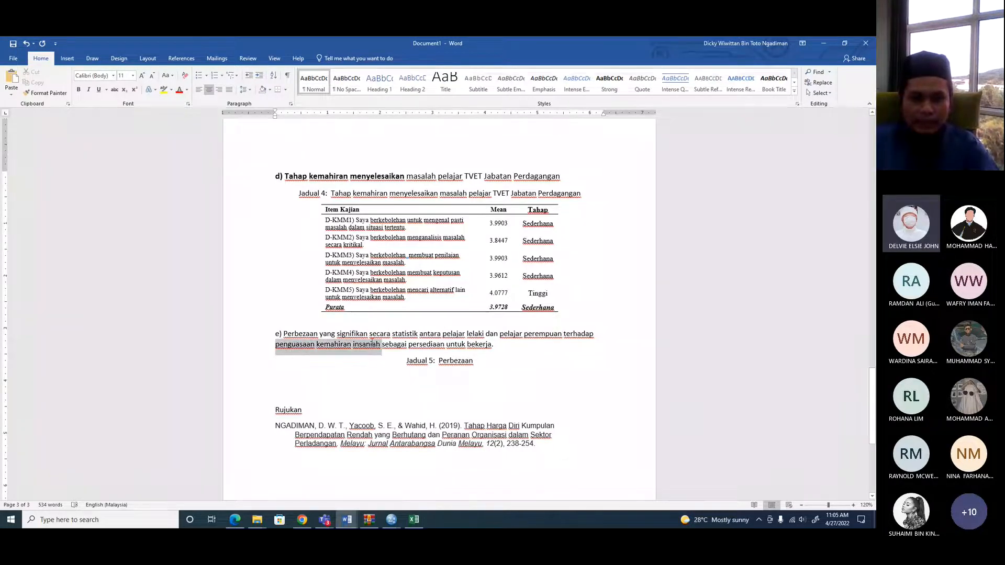
right_click(306, 341)
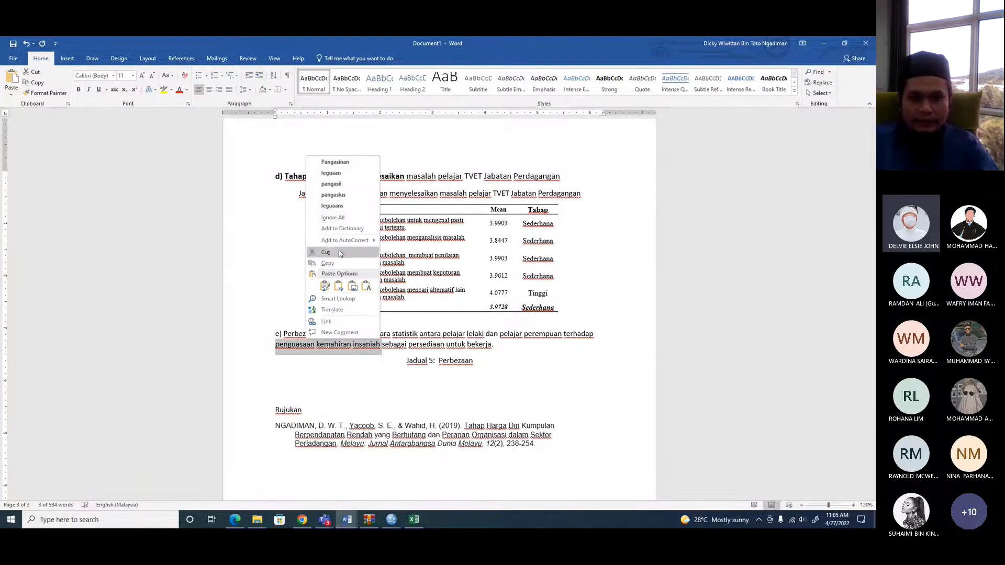
left_click(327, 263)
left_click(488, 363)
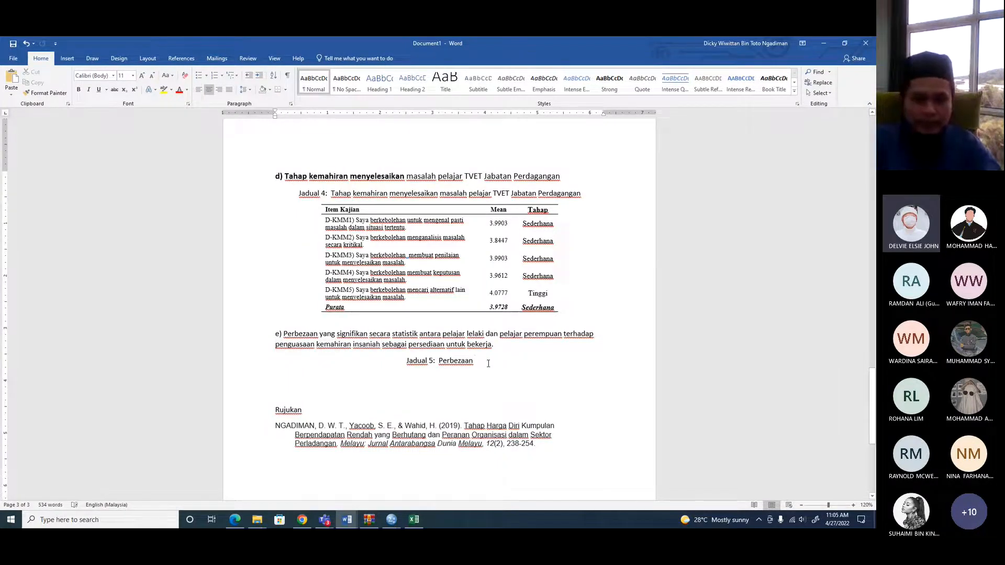
key("ctrl+v")
- Complete the Jadual 5 caption with "pengikut Jantina" and start a new line below it
type("pengikut ")
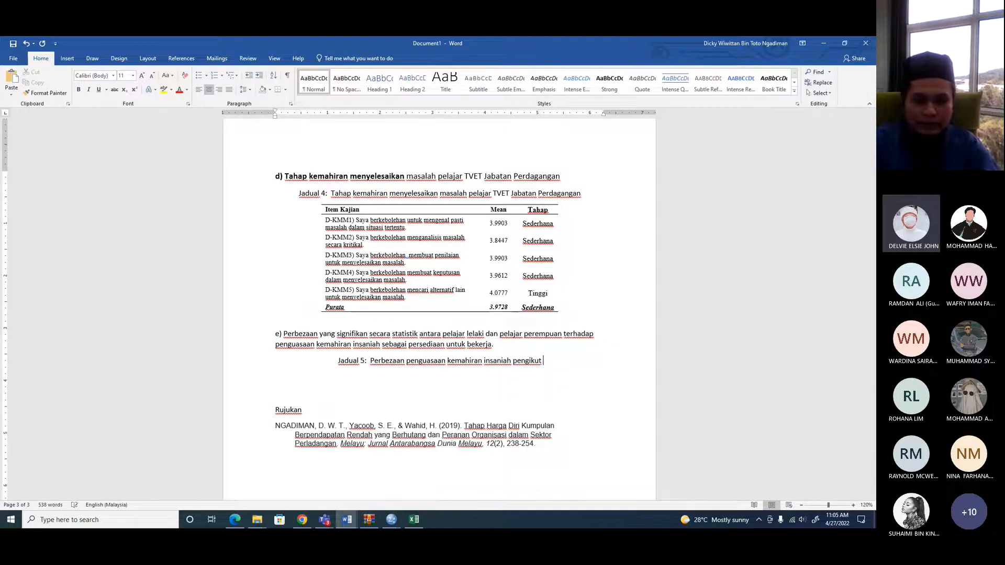
type("Ja")
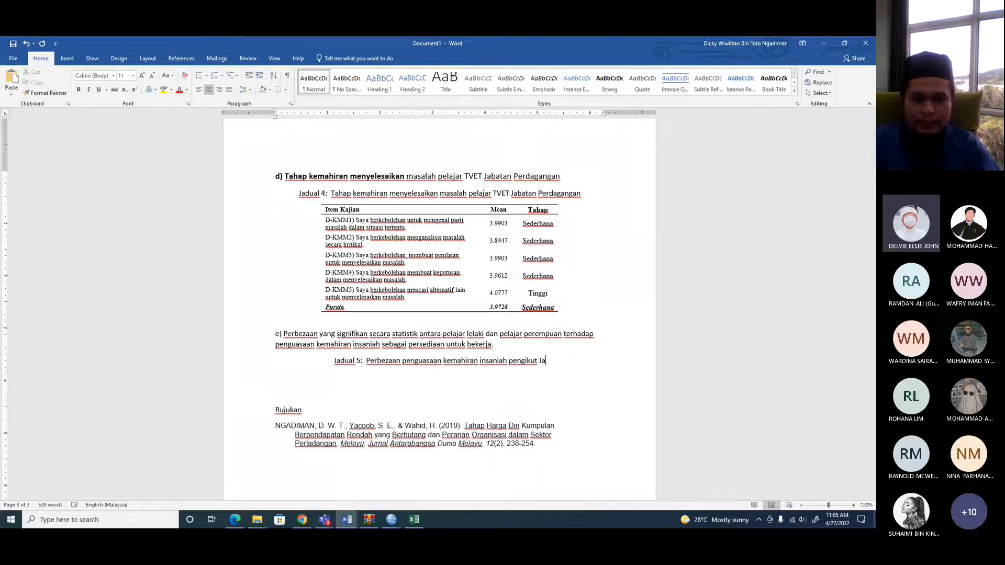
type("ntina")
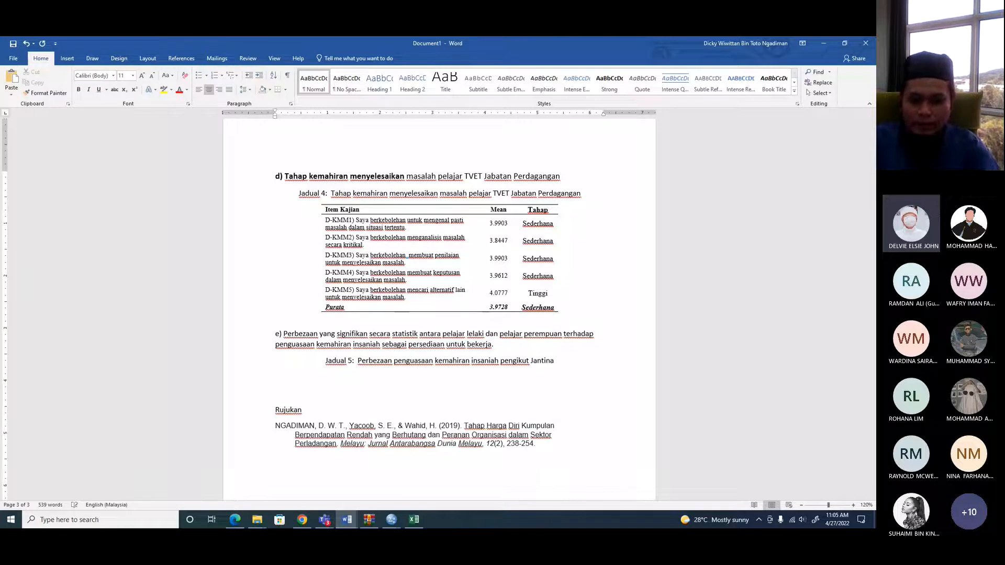
key("Return")
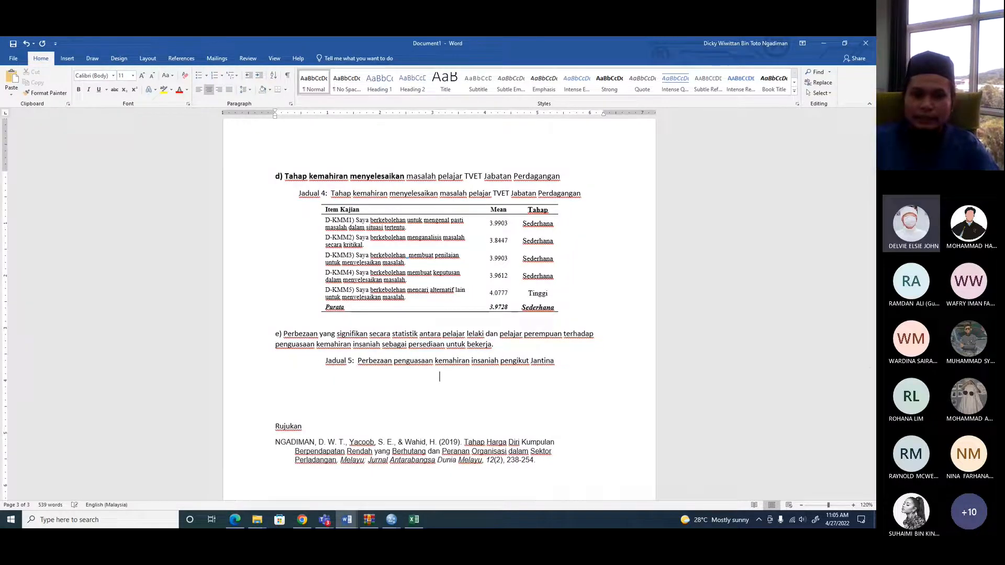
- Check the variable list in the SPSS Data Editor against the skill headings and tables in the Word document
mouse_move(387, 523)
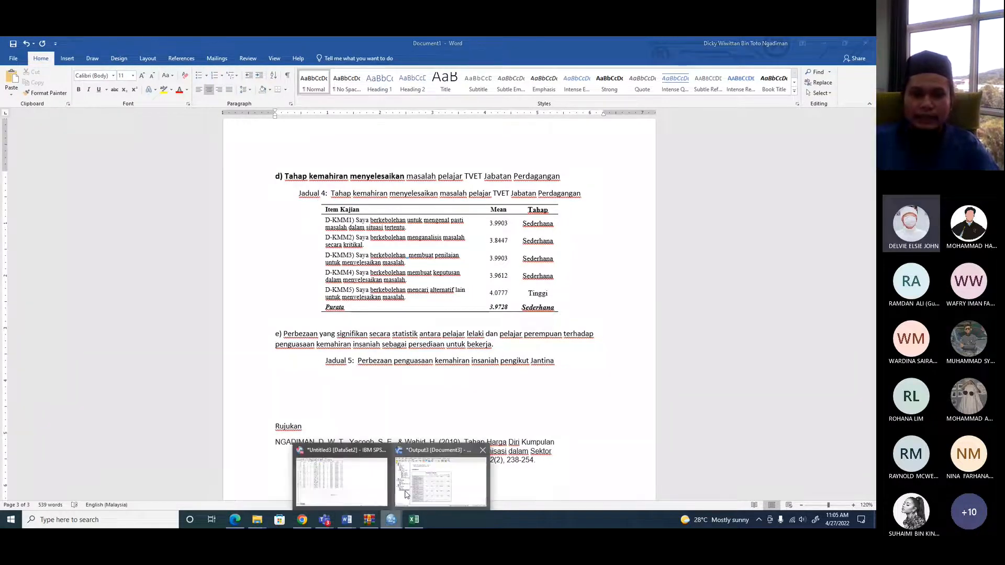
left_click(364, 486)
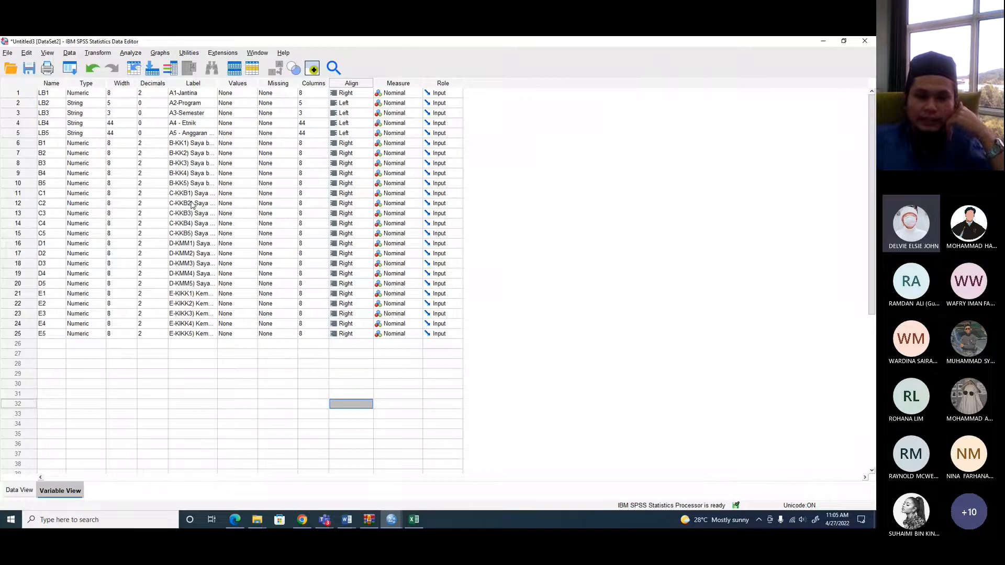
key("alt+Tab")
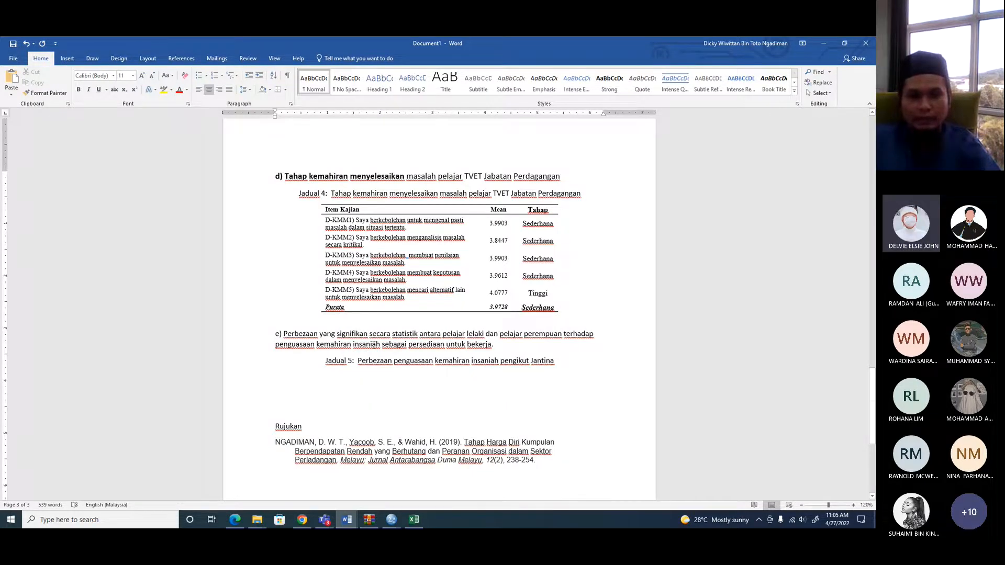
scroll(374, 344, "up", 15)
scroll(373, 344, "up", 14)
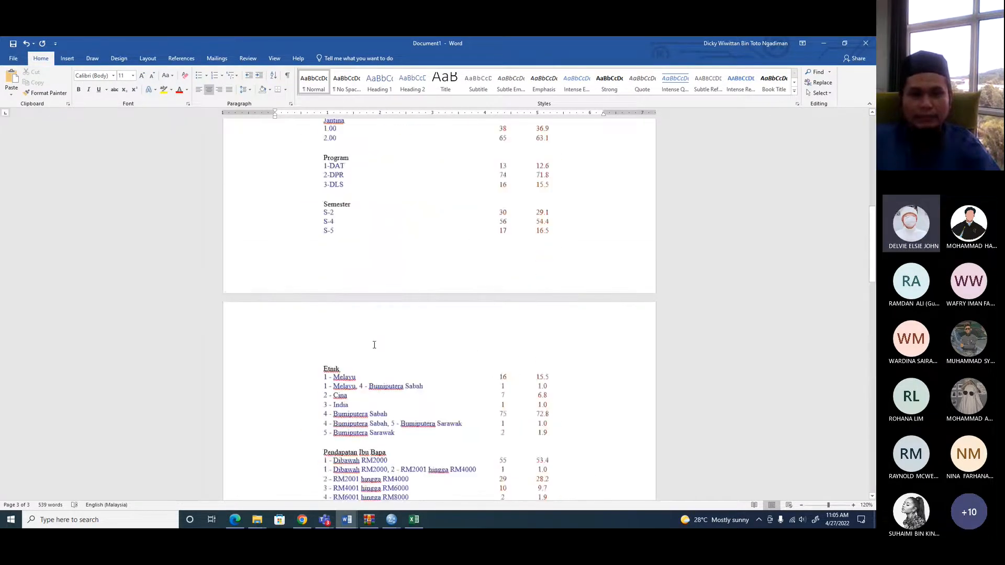
scroll(373, 344, "down", 14)
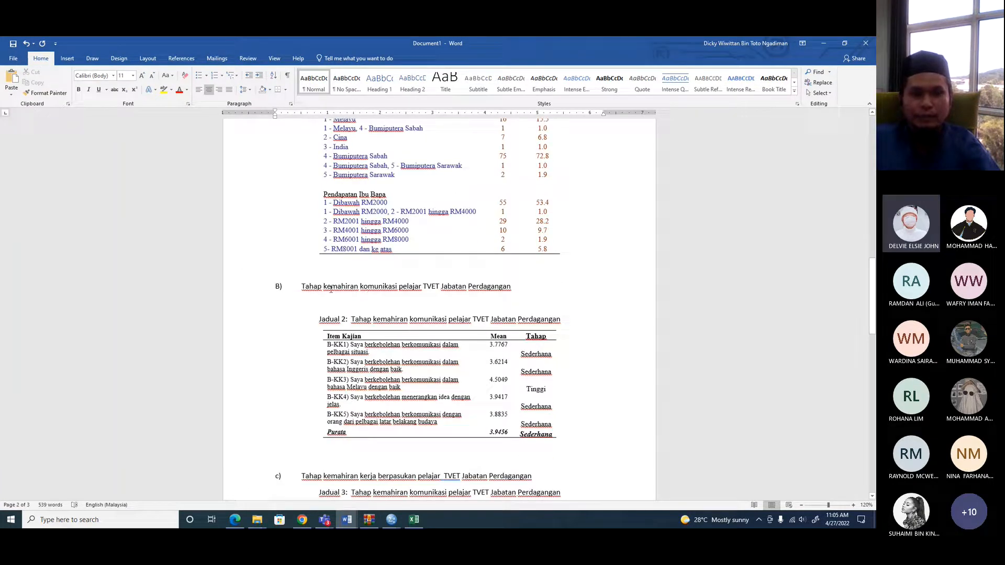
left_click_drag(328, 286, 396, 287)
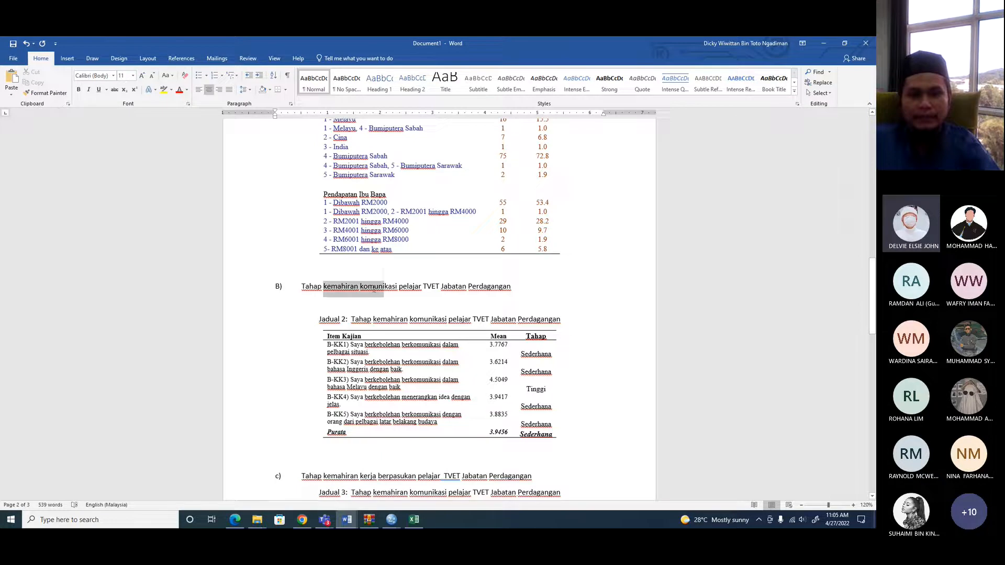
scroll(336, 330, "down", 3)
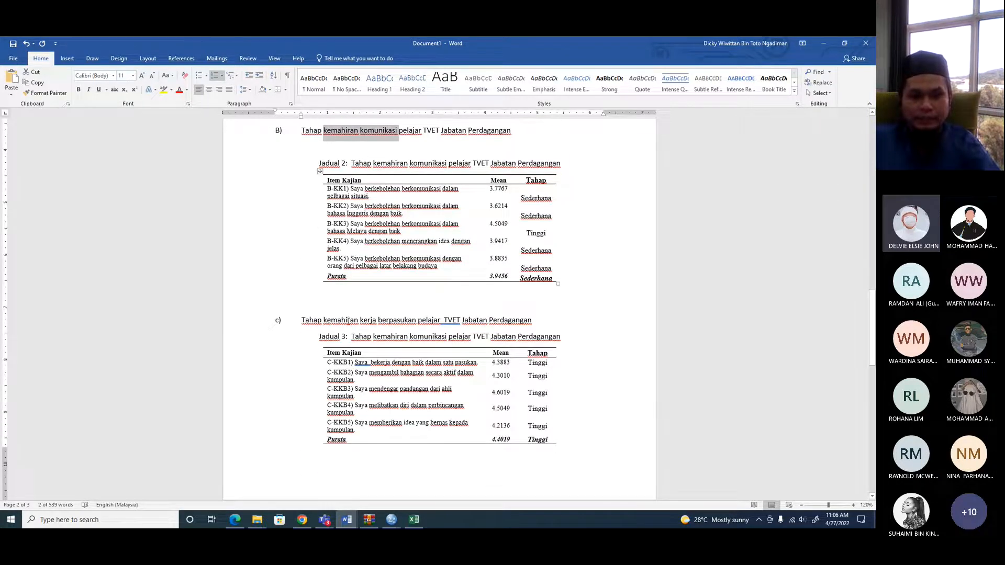
- Copy "kerja berpasukan" from heading c) and use it to replace "komunikasi" in the Jadual 3 caption
left_click_drag(361, 319, 417, 319)
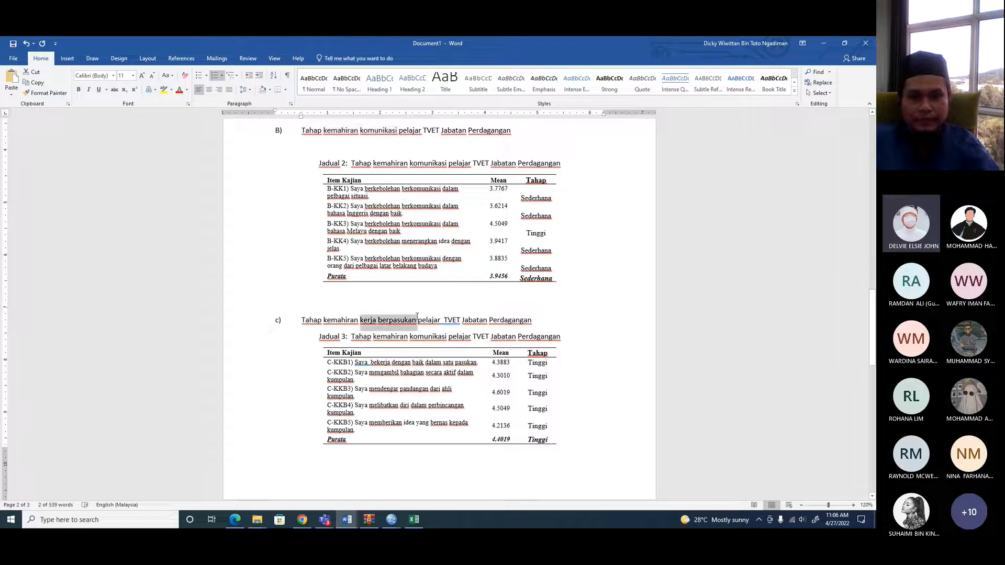
right_click(369, 320)
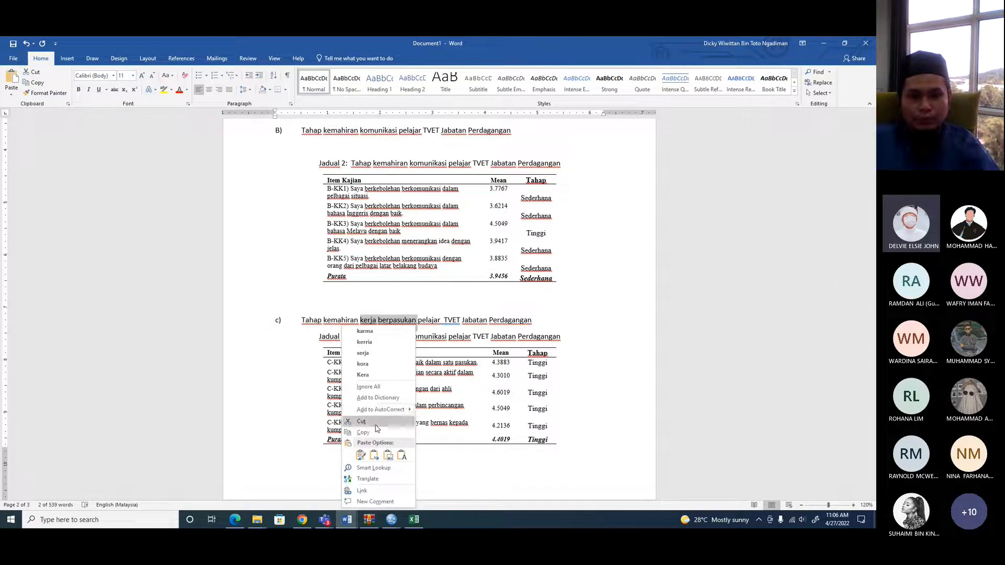
left_click(374, 434)
left_click_drag(410, 338, 446, 337)
left_click(412, 337)
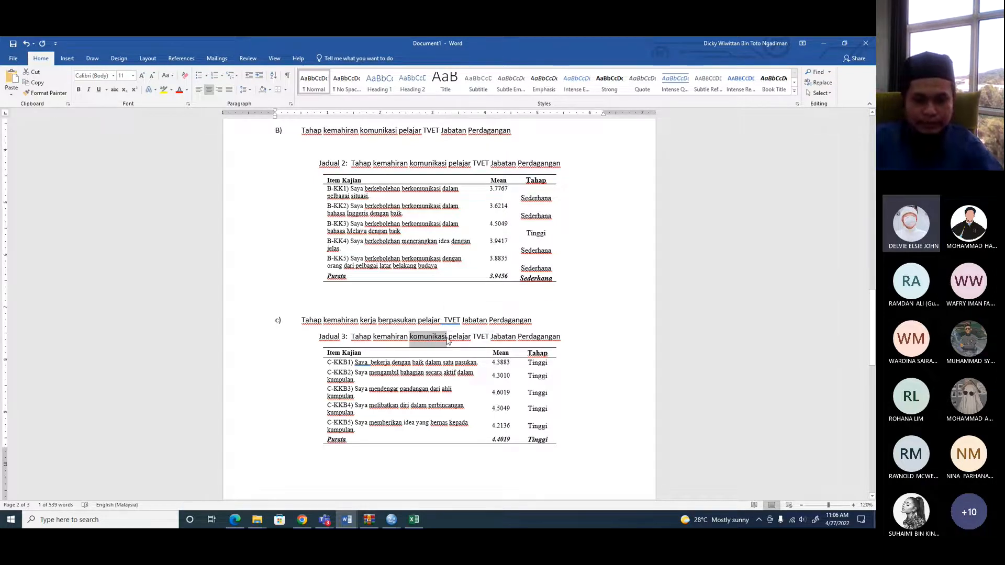
key("ctrl+v")
- Place the cursor on the empty line below the Jadual 5 caption under heading e)
scroll(446, 340, "down", 5)
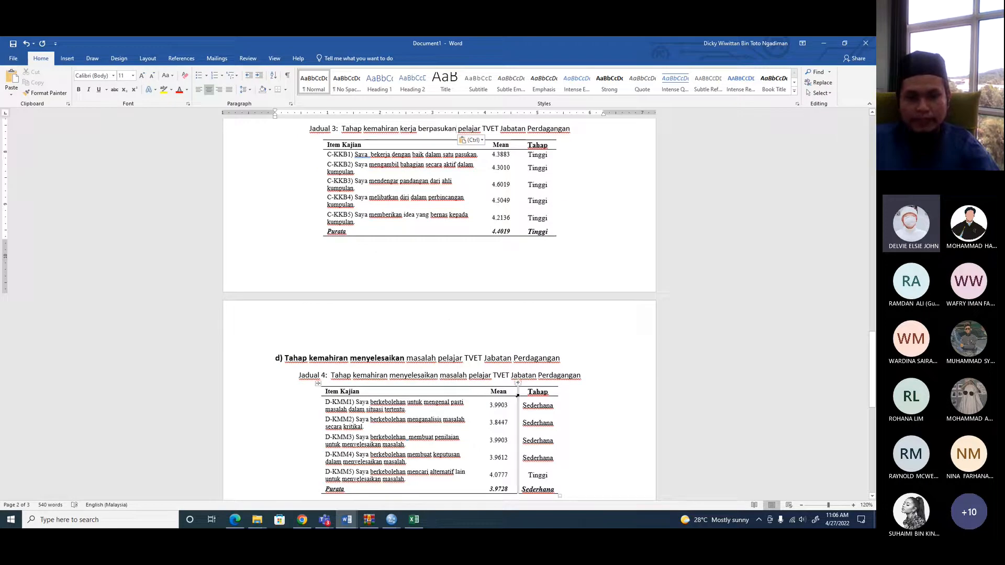
scroll(553, 343, "down", 3)
scroll(531, 262, "down", 2)
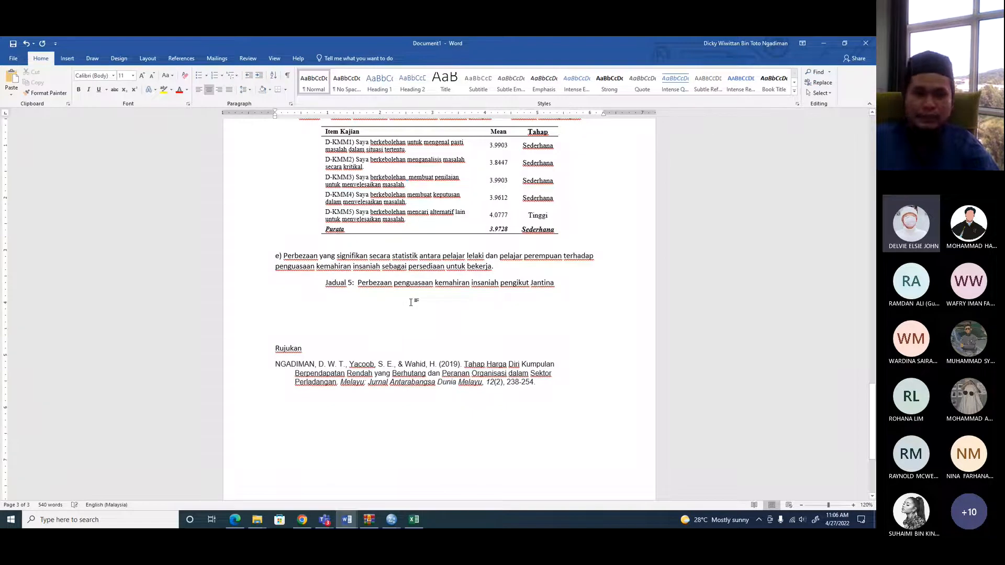
left_click(436, 294)
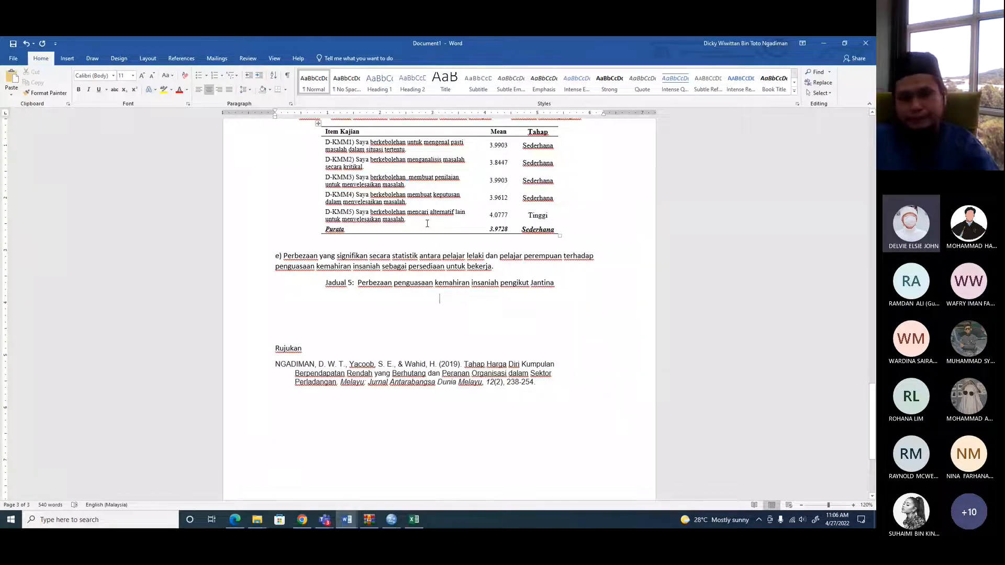
- Switch to the SPSS Data Editor and start an Independent-Samples T Test
key("alt+Tab")
key("alt+Tab")
key("alt+Tab")
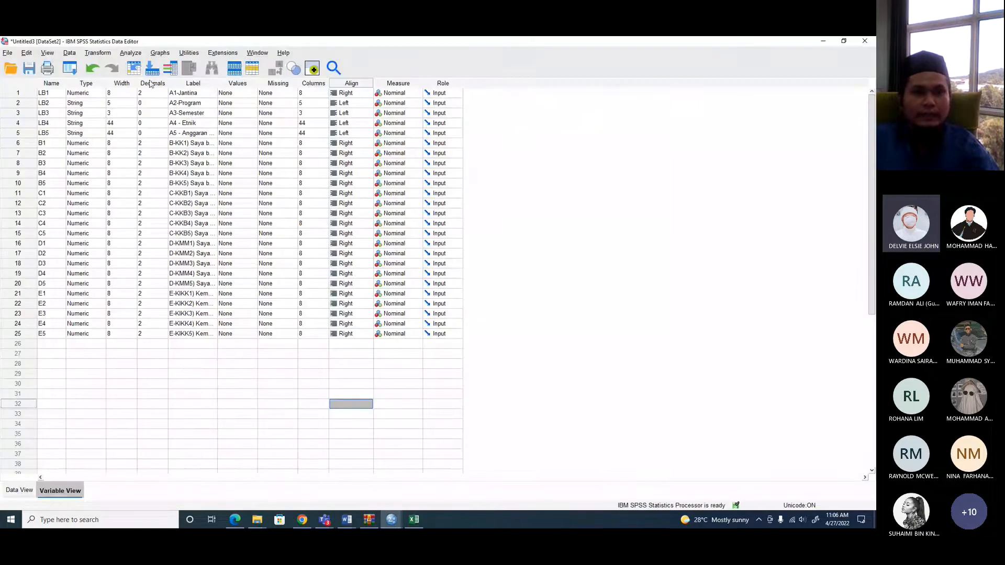
left_click(131, 53)
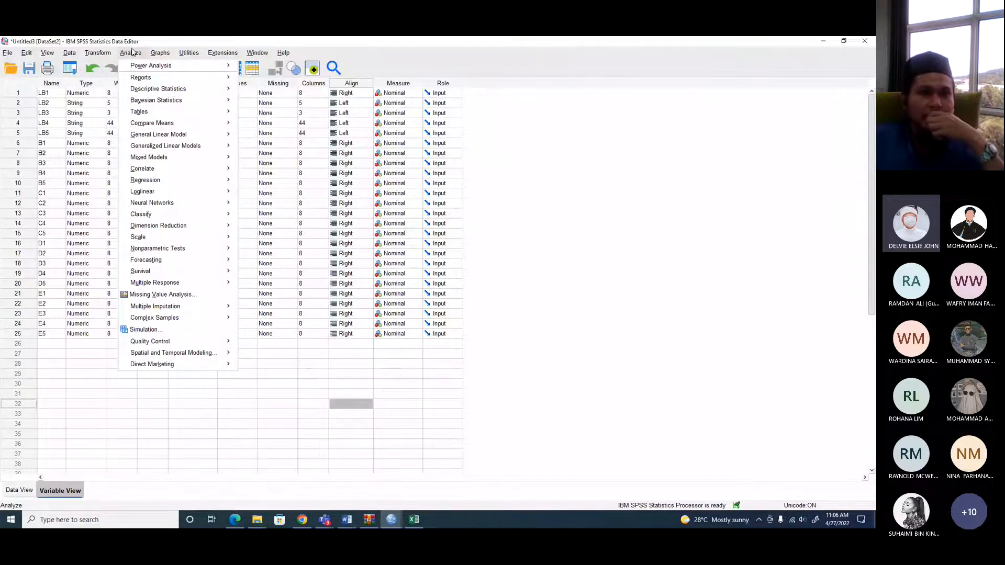
mouse_move(142, 92)
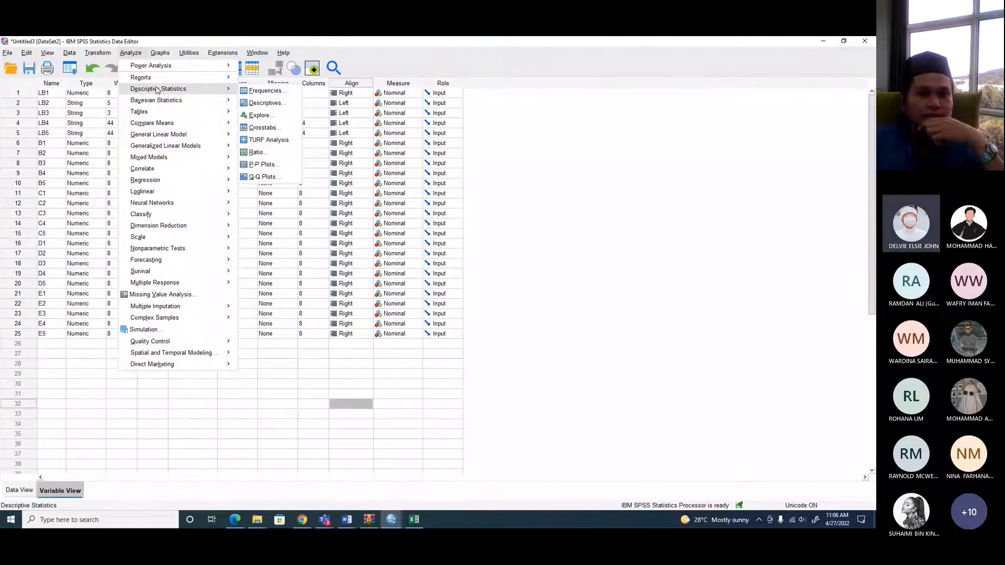
mouse_move(150, 126)
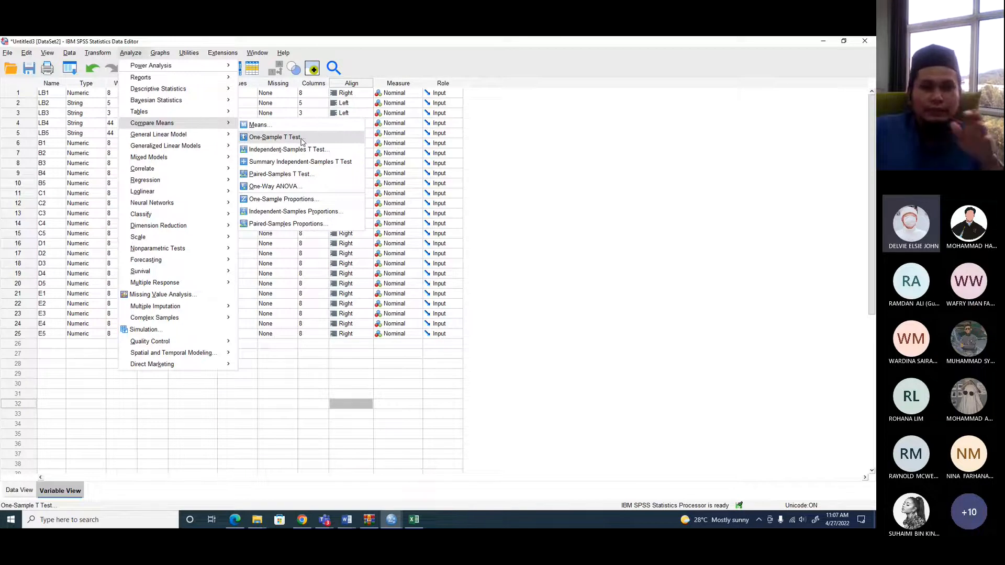
left_click(288, 151)
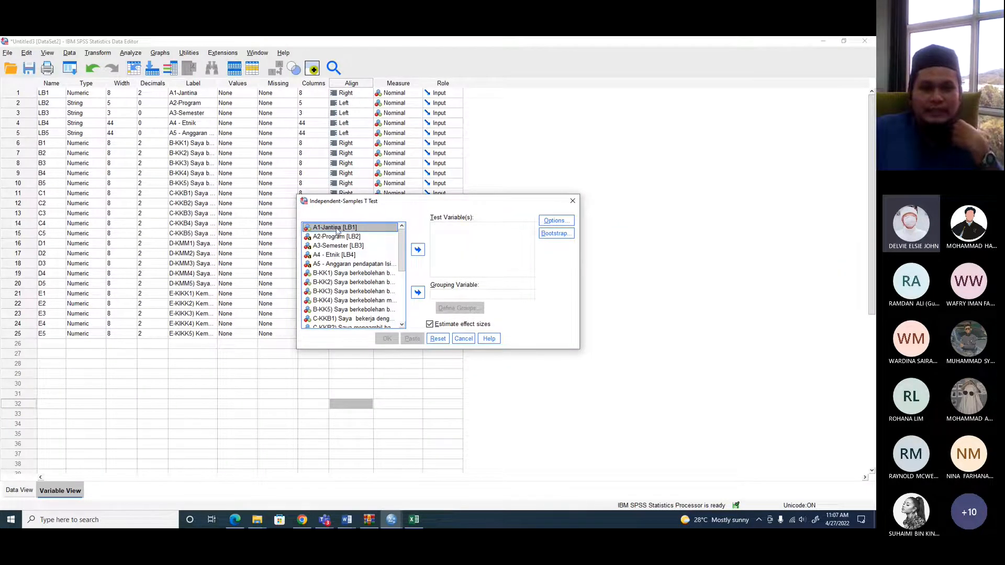
- Set A1-Jantina [LB1] as the grouping variable with group values 1 and 2
left_click(335, 228)
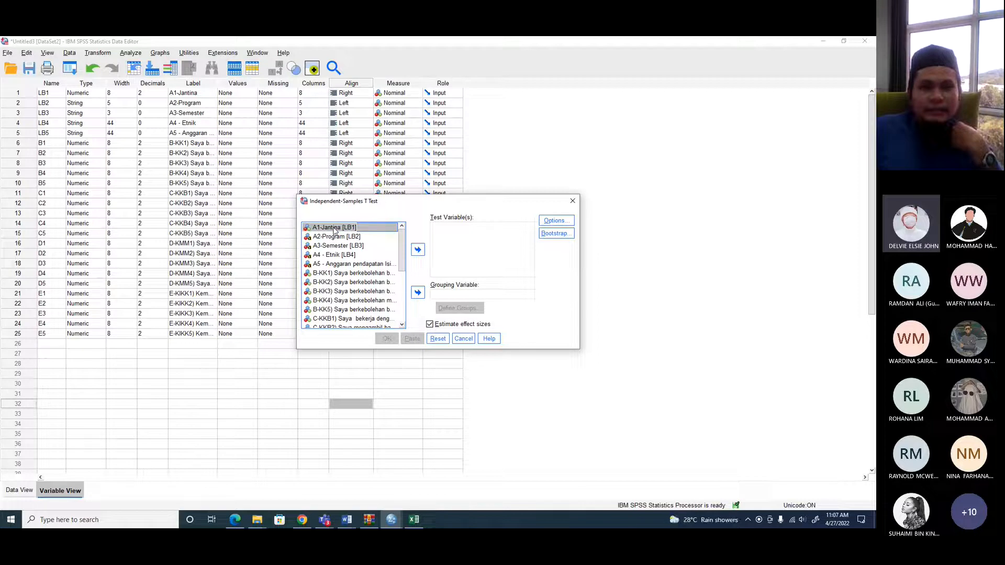
left_click(417, 293)
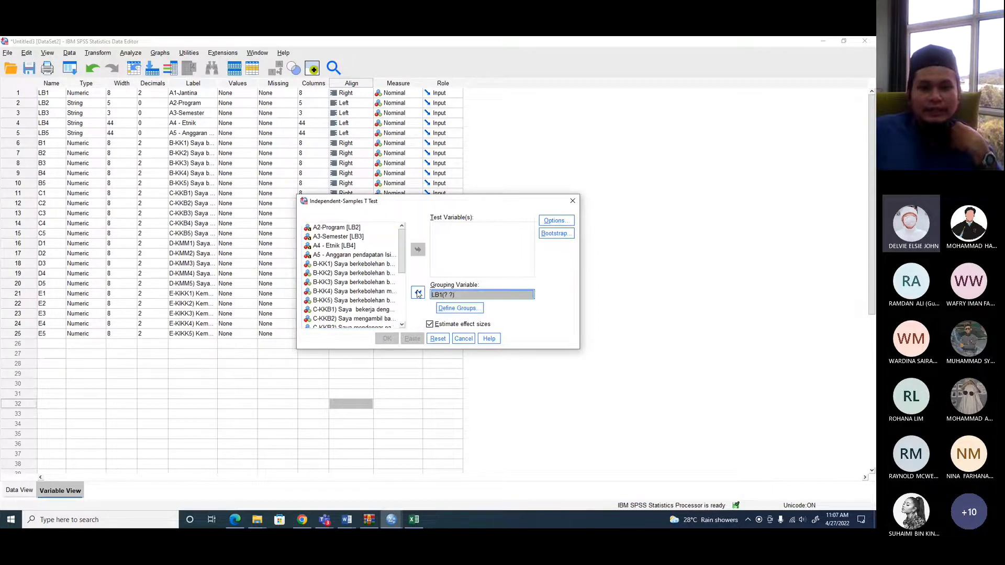
left_click(457, 308)
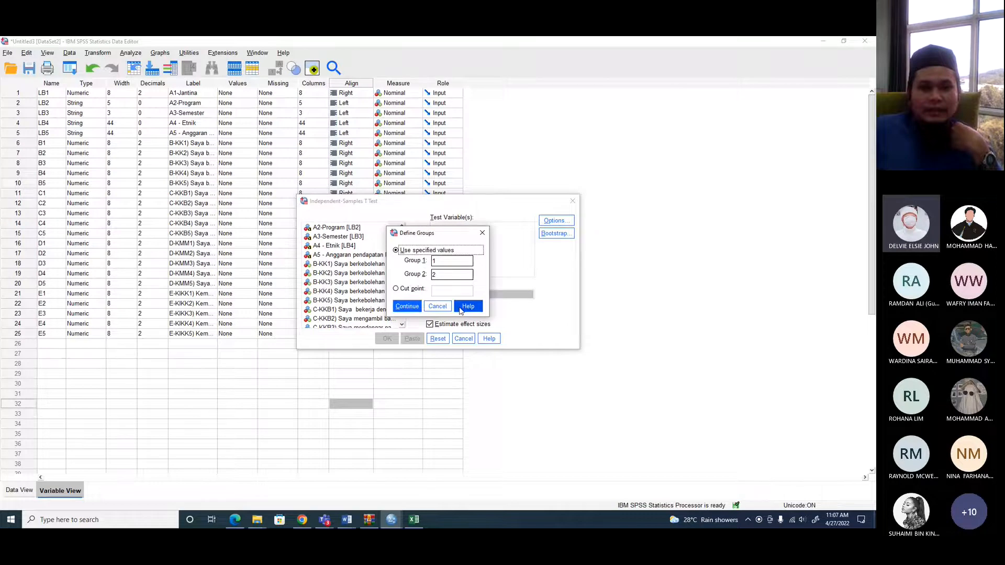
left_click(407, 307)
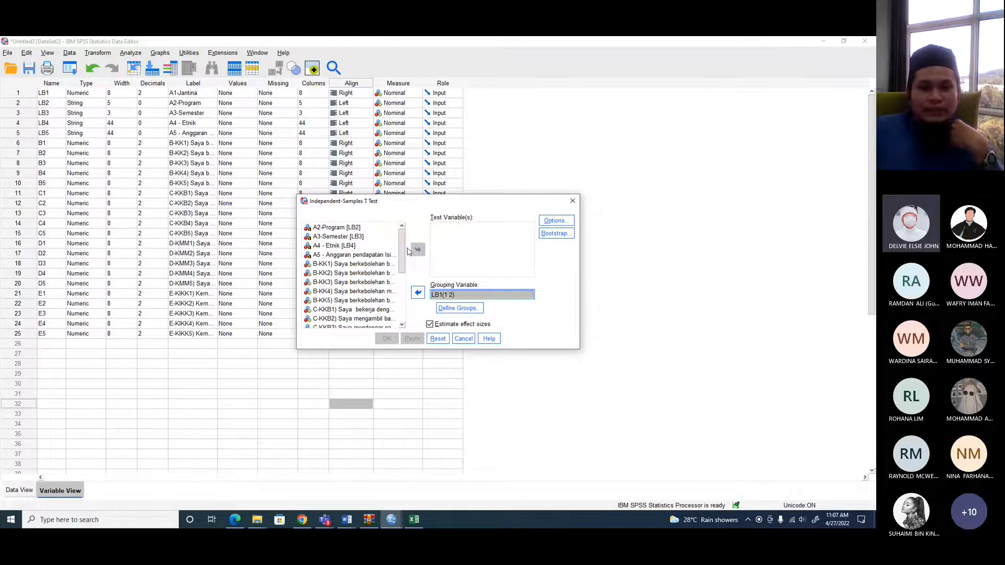
mouse_move(402, 250)
left_mouse_down()
mouse_move(404, 279)
mouse_move(411, 235)
mouse_move(399, 302)
mouse_move(397, 273)
mouse_move(405, 240)
mouse_move(402, 305)
mouse_move(396, 246)
left_mouse_up()
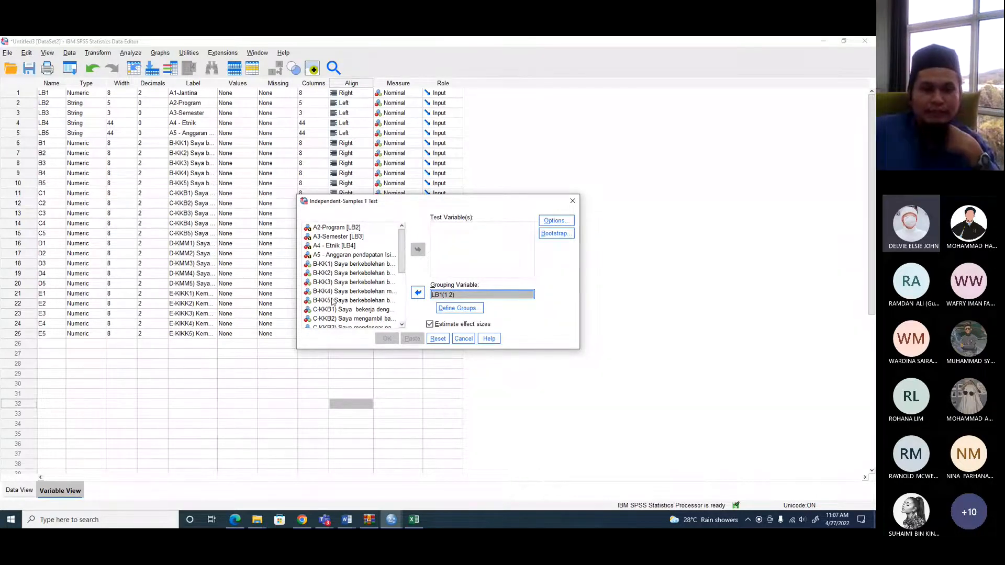
- Switch to the Excel responses workbook and insert an empty column before the C-KKB1 column on Sheet1
left_click(414, 526)
left_click(83, 494)
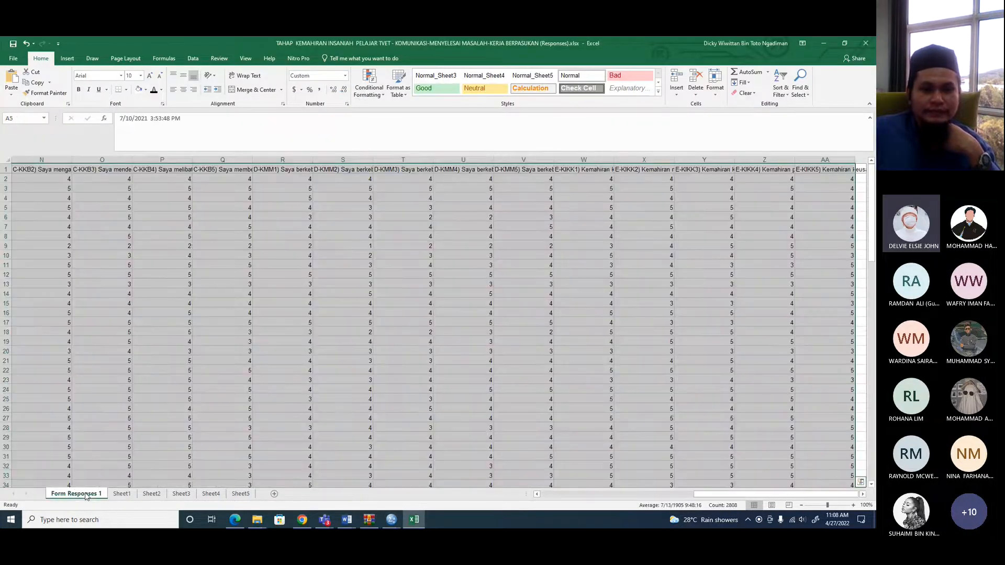
left_click(122, 494)
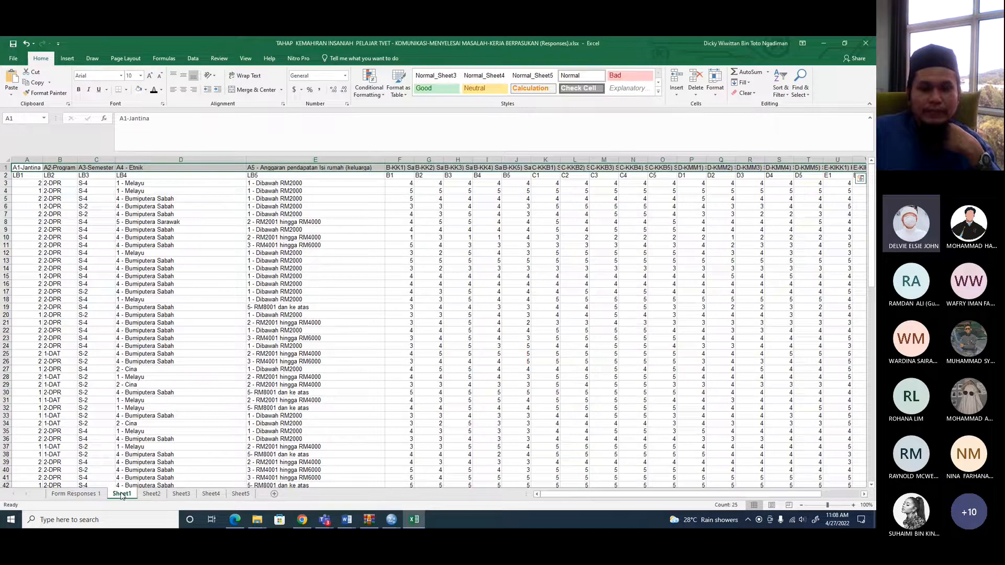
left_click_drag(578, 495, 616, 497)
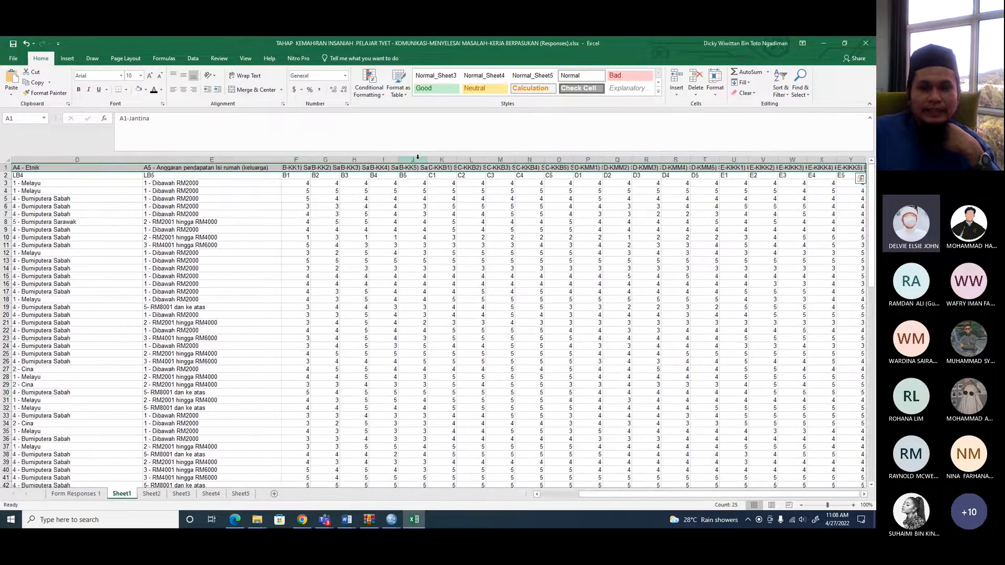
left_click(442, 161)
right_click(436, 187)
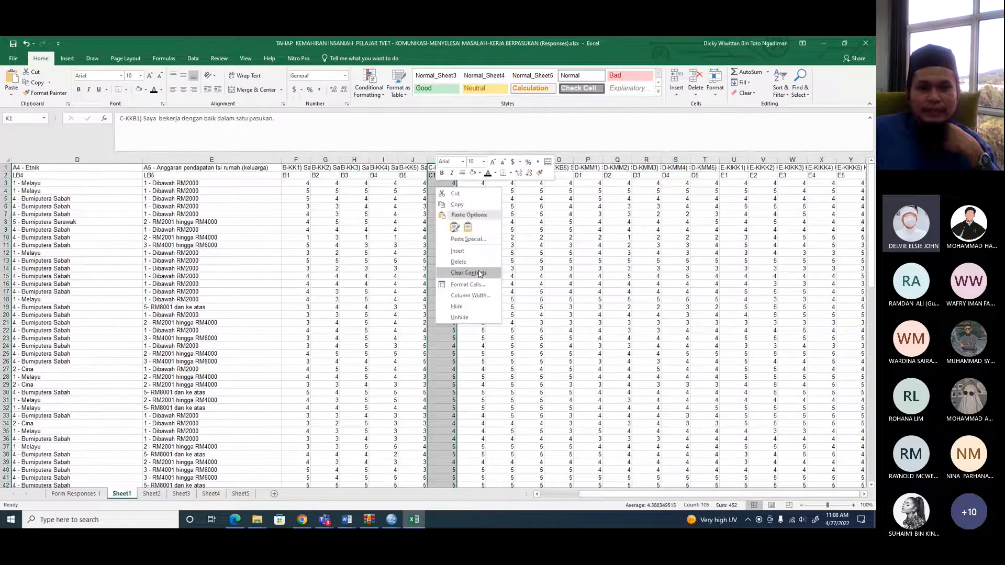
left_click(457, 251)
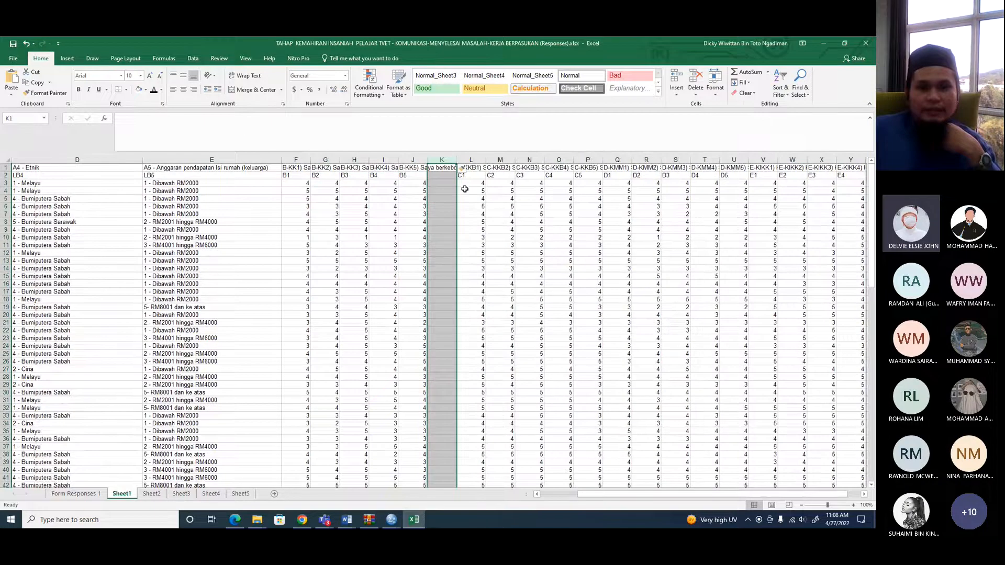
- Label the inserted column "MINB" in cell K2
left_click(438, 174)
type("m")
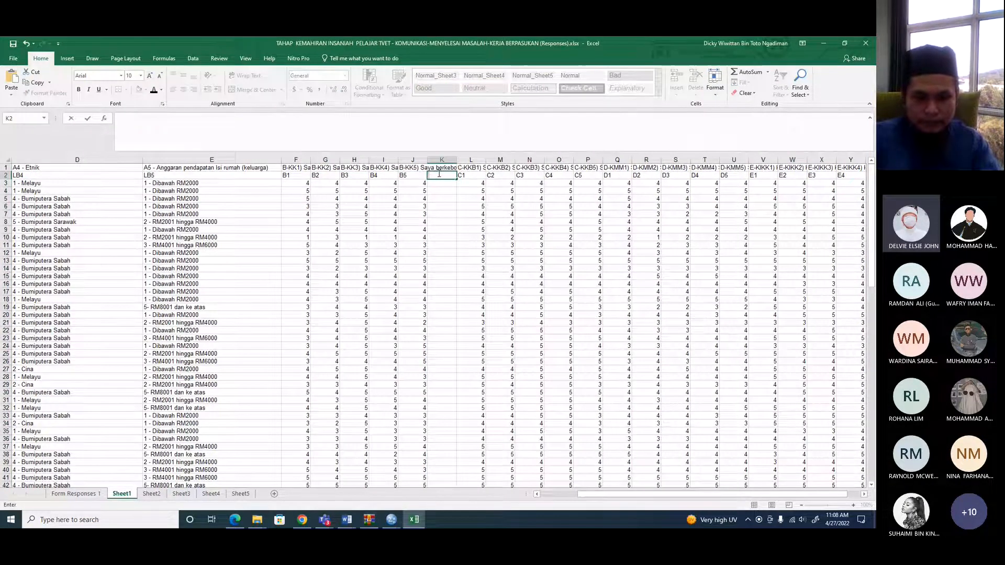
type("MIN")
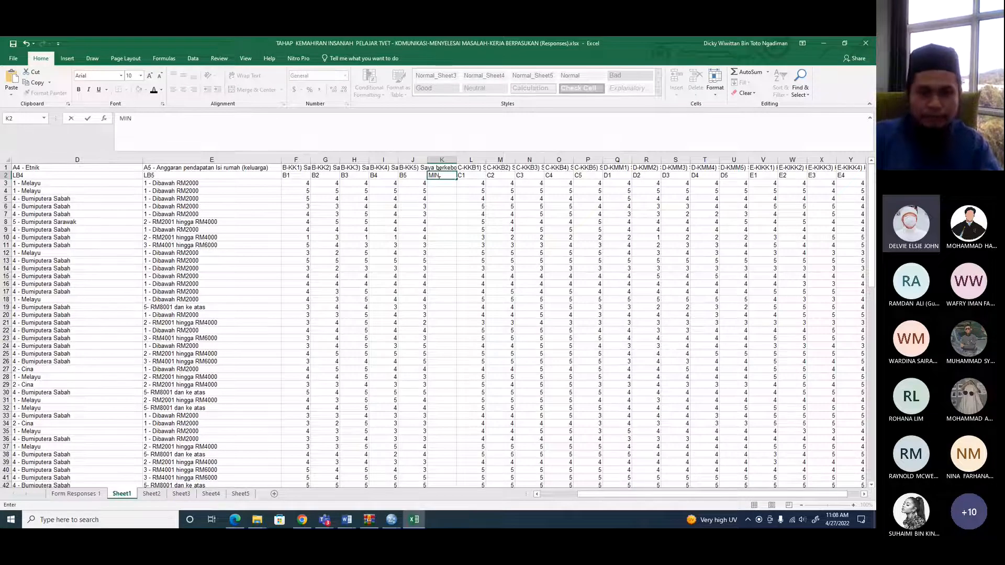
type("B")
key("Return")
key("Return")
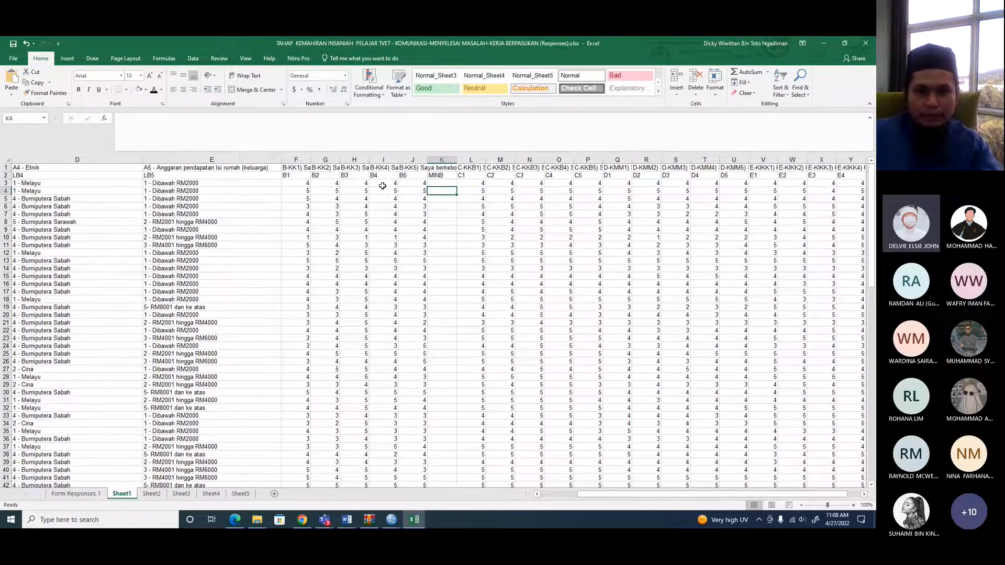
- Calculate the first respondent's mean for B1 to B5 in cell K3 with the formula =SUM(F3:J3)/5
key("Up")
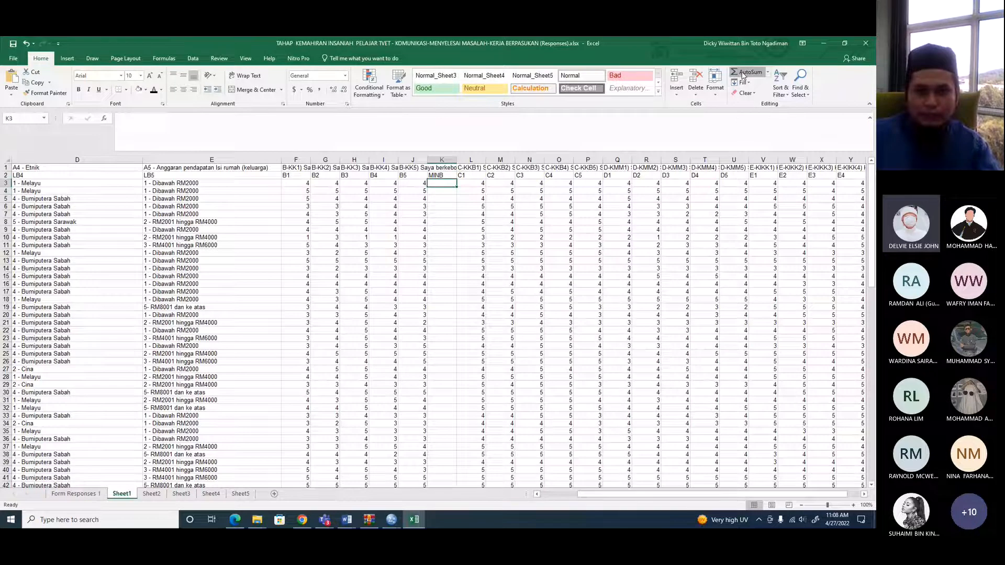
left_click(743, 72)
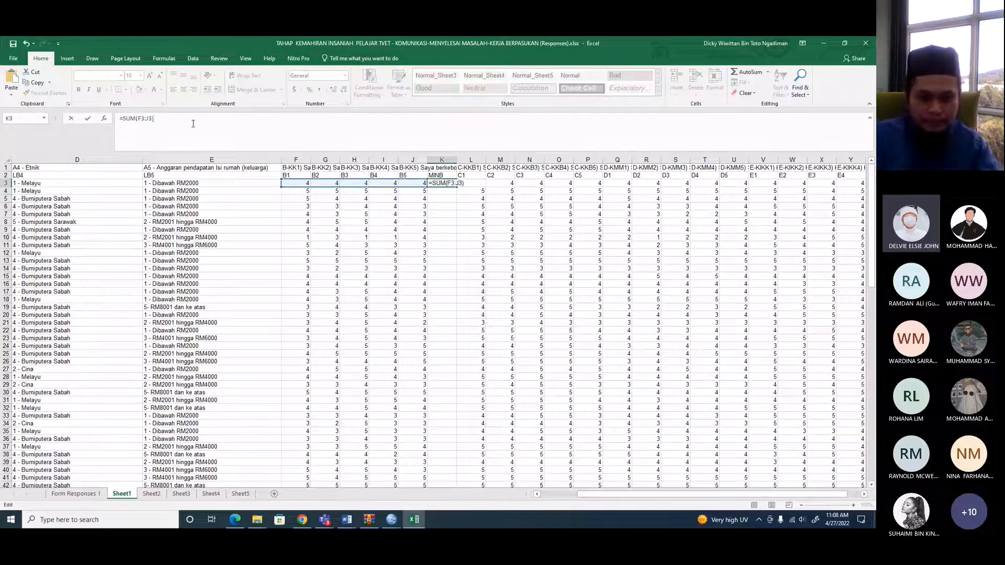
key("ctrl+Return")
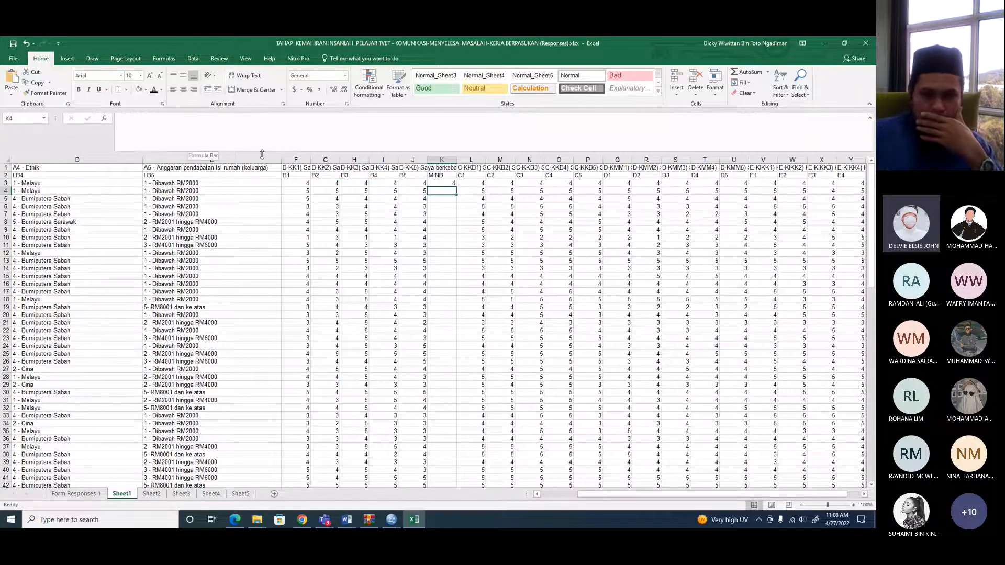
left_click_drag(457, 188, 457, 188)
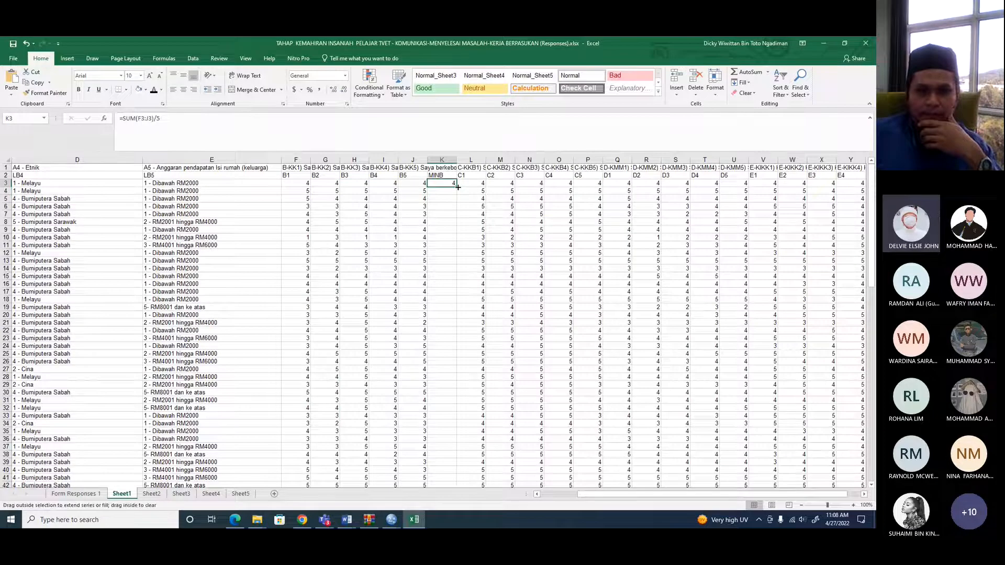
- Fill the B1 to B5 mean formula from K3 down the MINB column and make column K bold
double_click(457, 187)
left_click(442, 159)
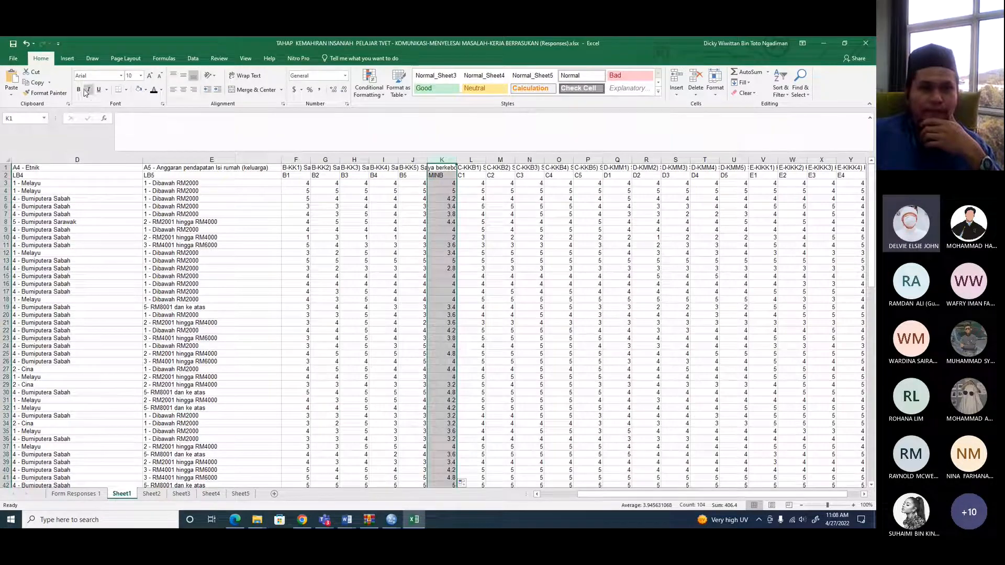
left_click(79, 89)
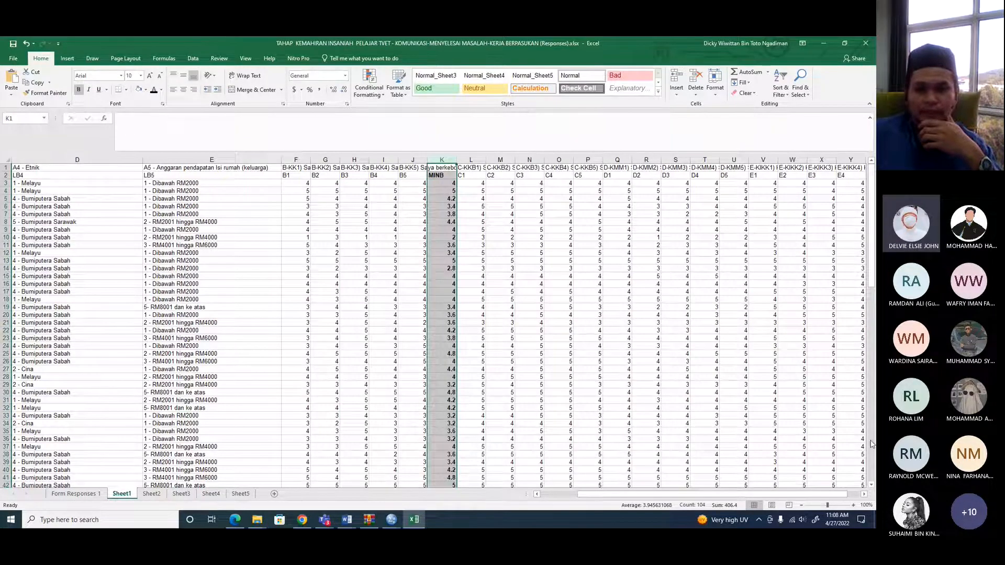
- Insert an empty column before the D-KMM1 column on Sheet1
left_click_drag(680, 498, 715, 494)
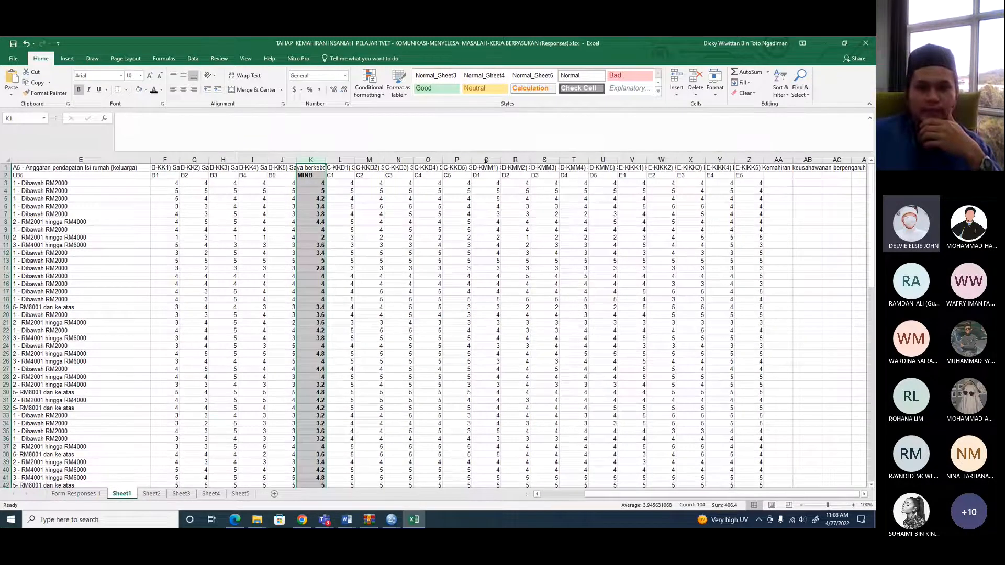
left_click(369, 160)
left_click(486, 160)
right_click(486, 162)
left_click(508, 226)
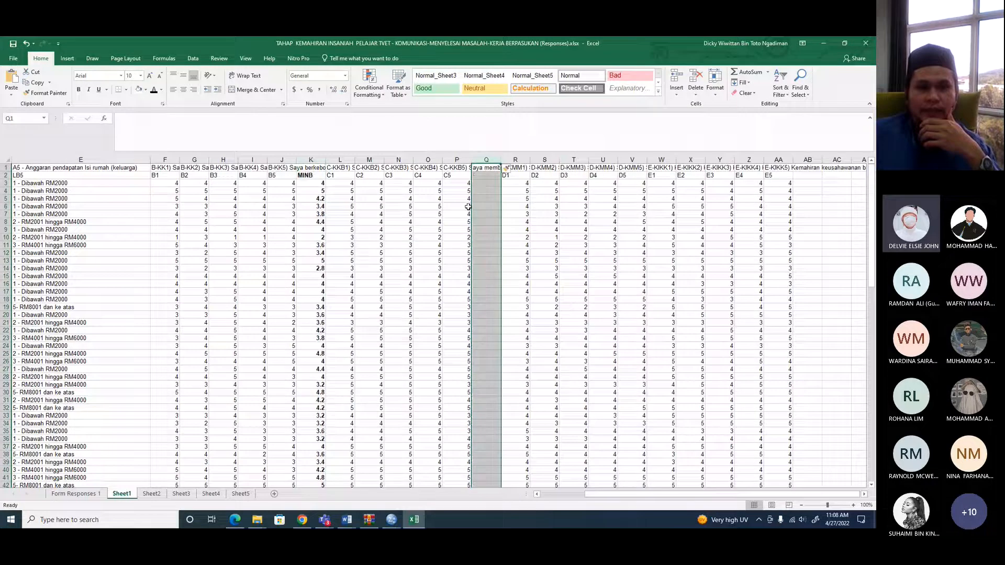
left_click(314, 159)
key("ctrl+c")
left_click(491, 160)
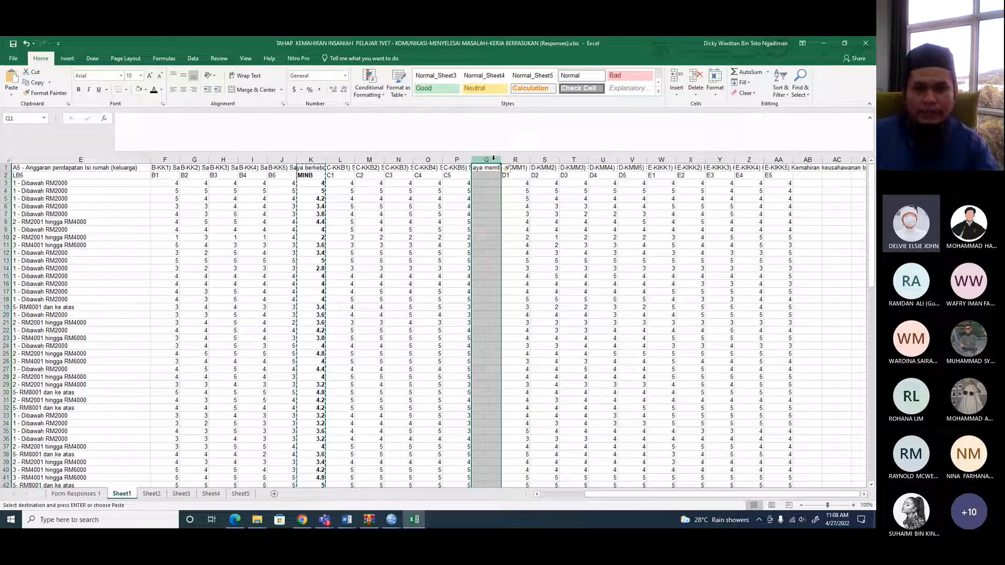
- Calculate the C1 to C5 mean in cell Q3 with =SUM(L3:P3)/5 and fill the formula down for all respondents
left_click(486, 183)
left_click(752, 74)
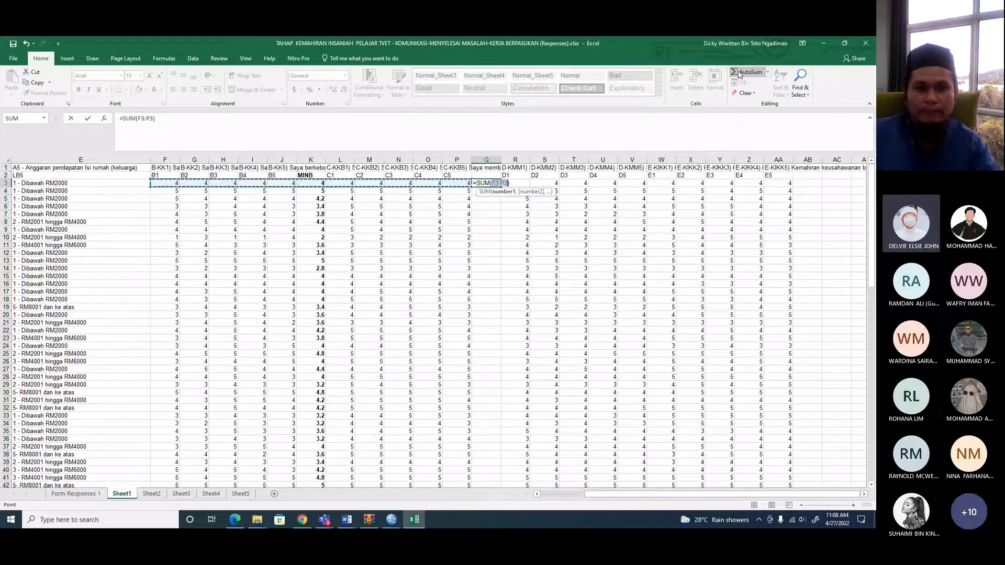
left_click_drag(340, 183, 467, 184)
left_click(162, 115)
key("Return")
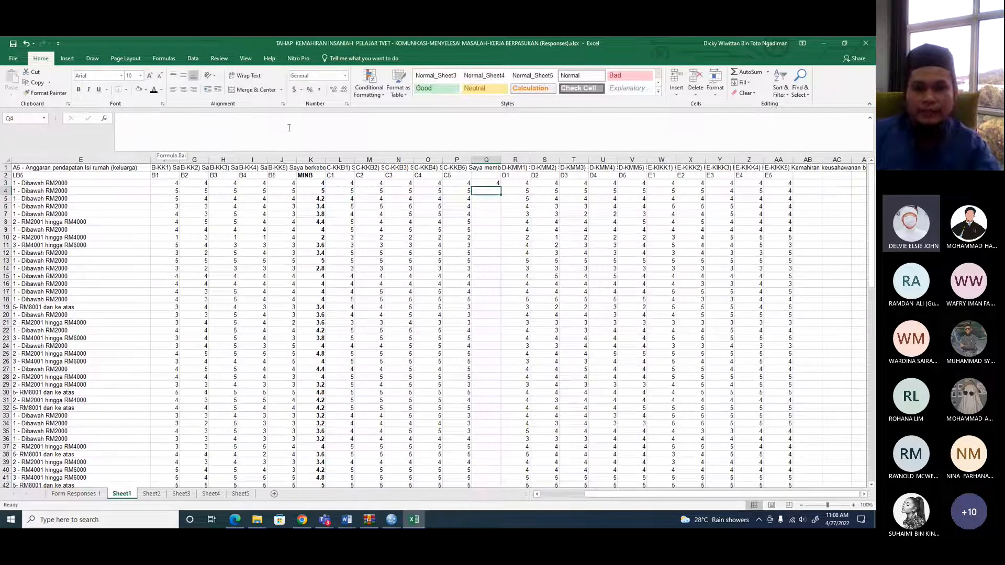
left_click(486, 183)
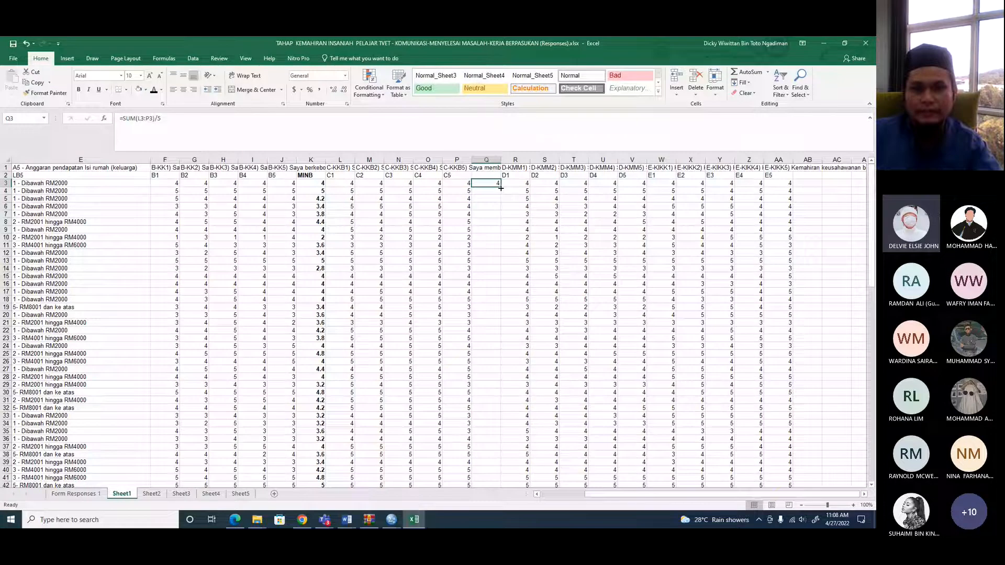
double_click(500, 187)
- Label the C mean column "MINC" in cell Q2 and make column Q bold
left_click(495, 174)
type("MI")
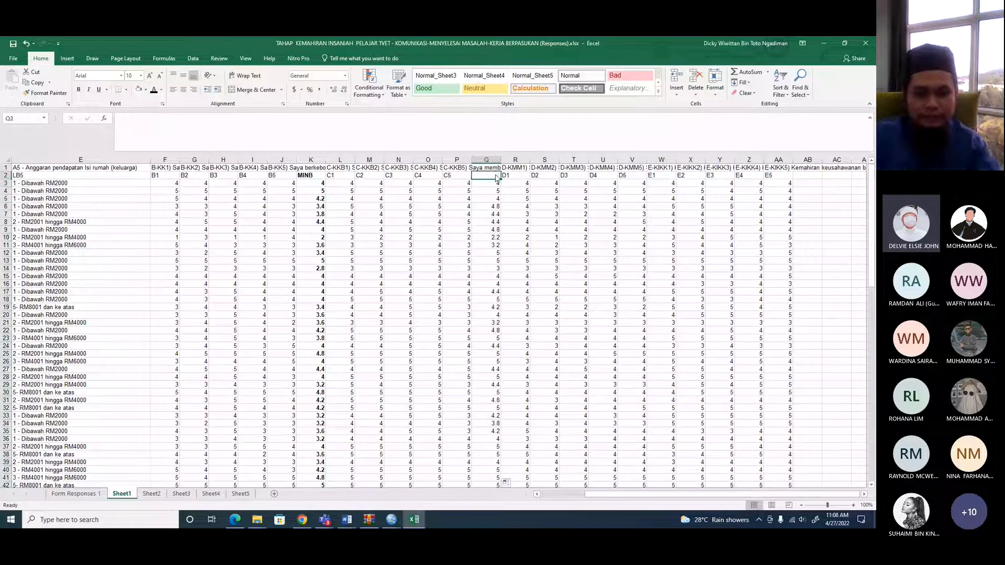
type("NC")
left_click(518, 229)
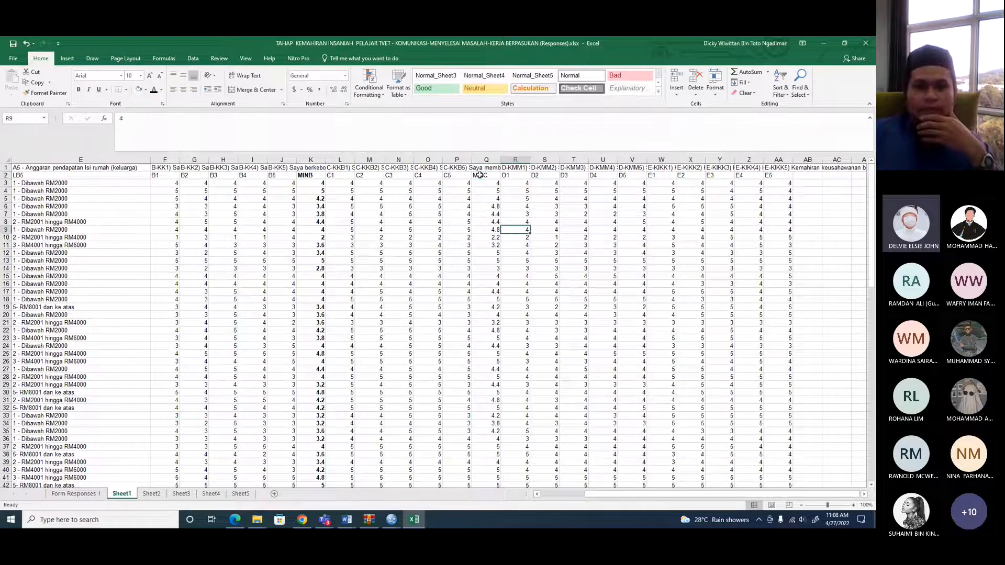
left_click(486, 160)
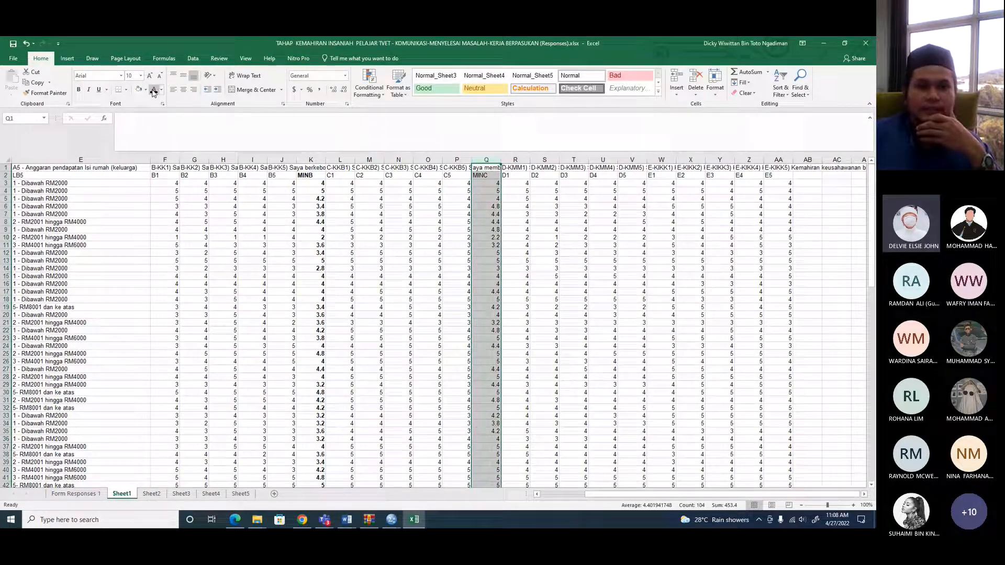
left_click(79, 90)
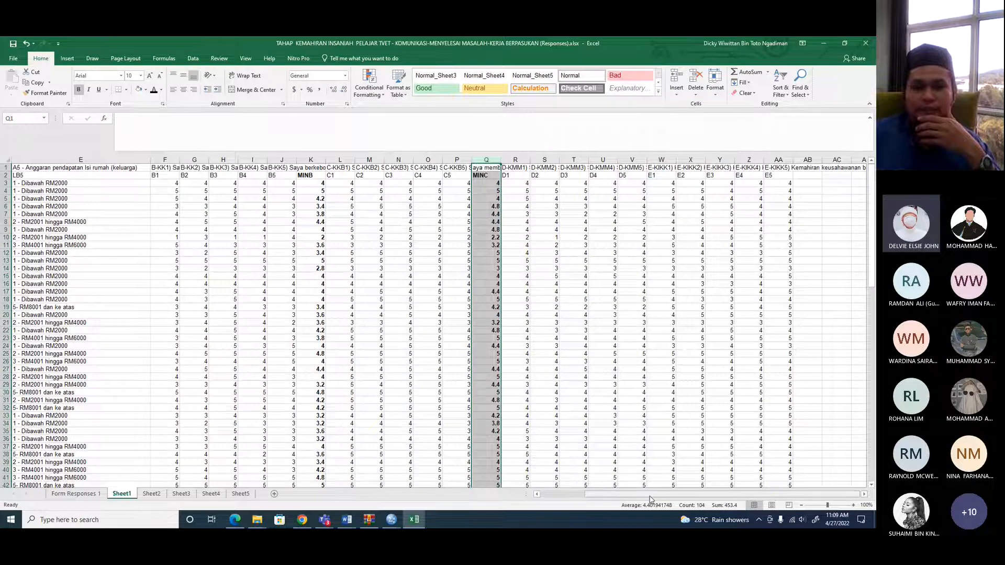
- Insert an empty column before the E-KIKK1 column and label it "MIND" in cell W2
right_click(661, 160)
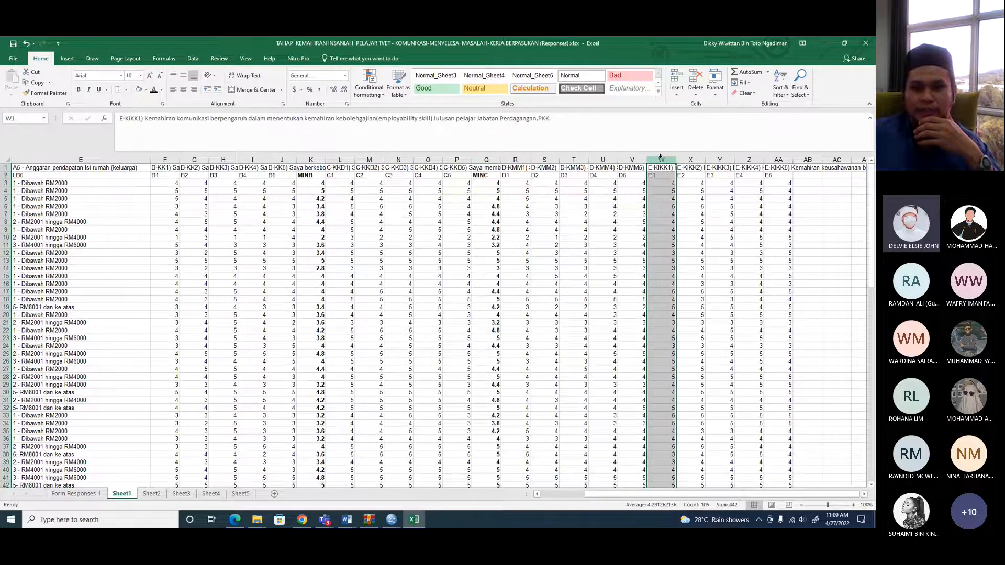
left_click(692, 221)
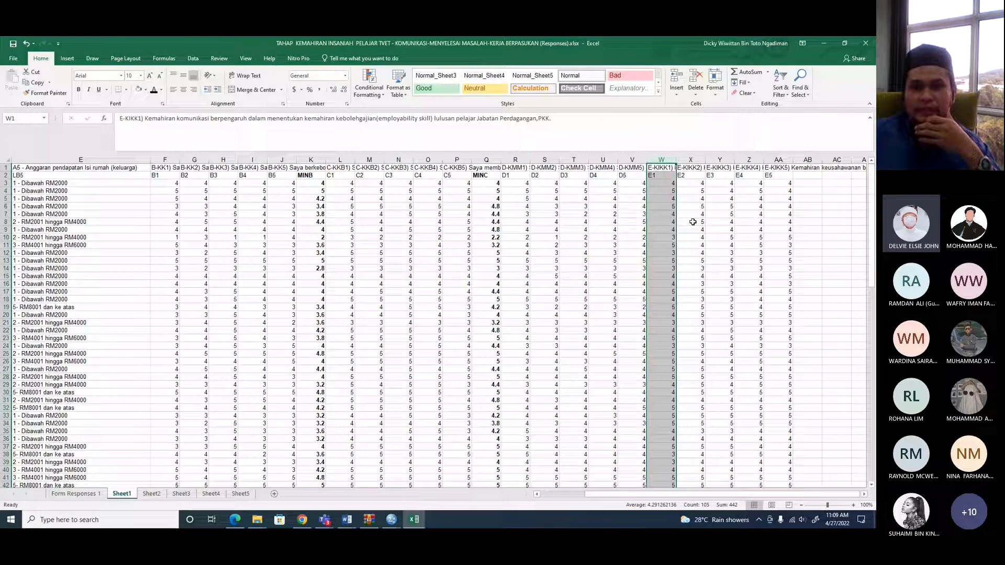
left_click(661, 177)
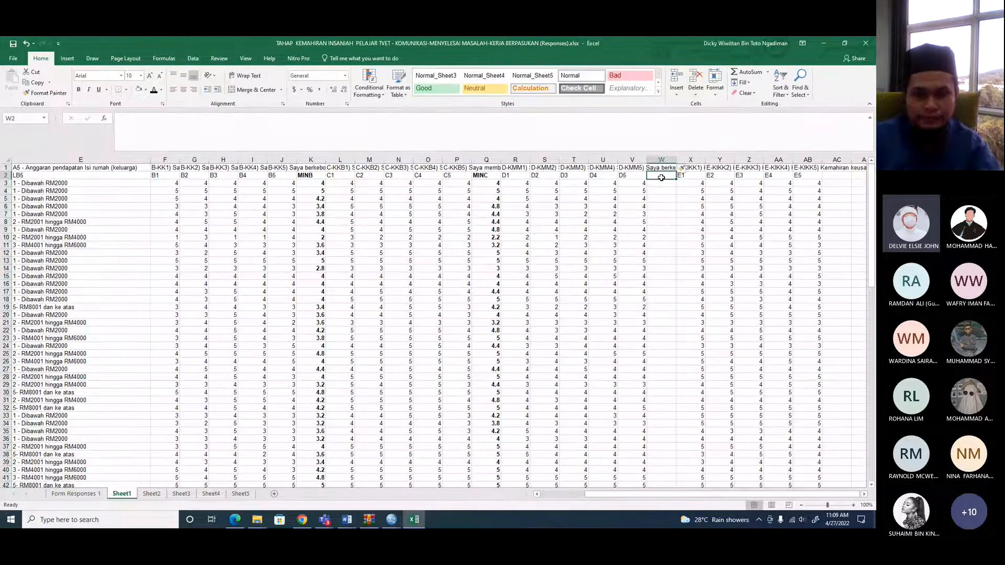
type("MI")
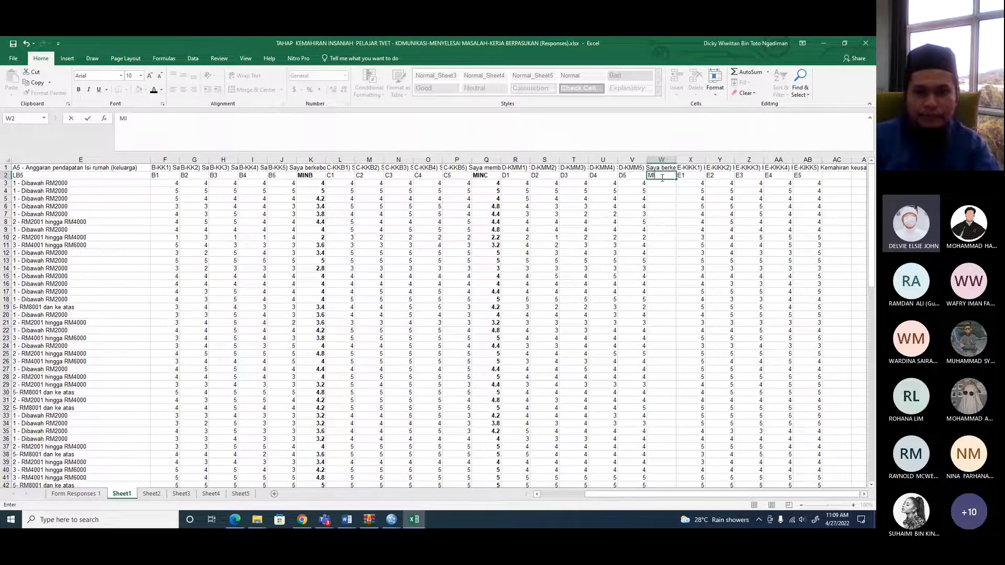
type("ND")
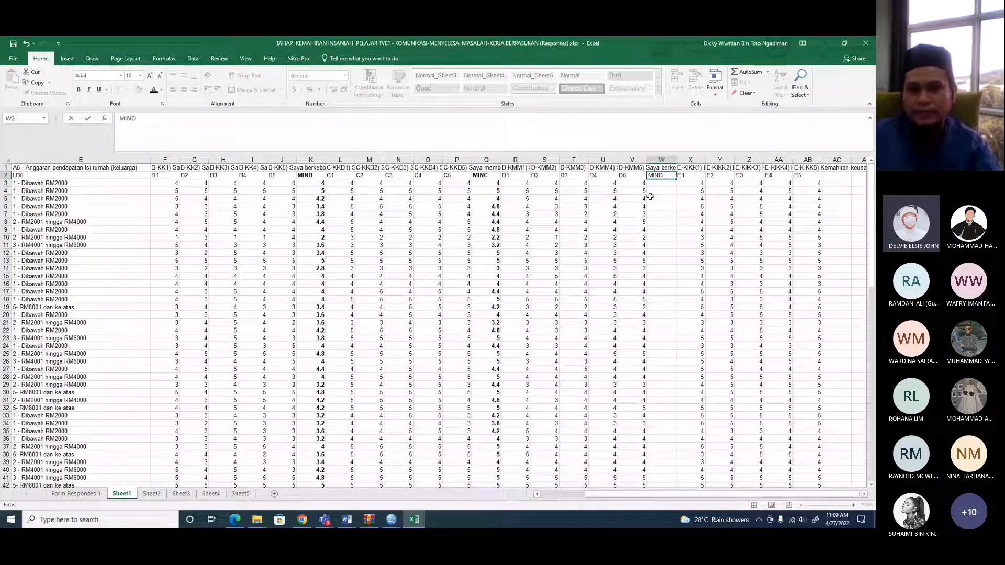
key("Return")
- Calculate the first respondent's mean for D1 to D5 in cell W3 with the formula =SUM(R3:V3)/5
key("alt+equal")
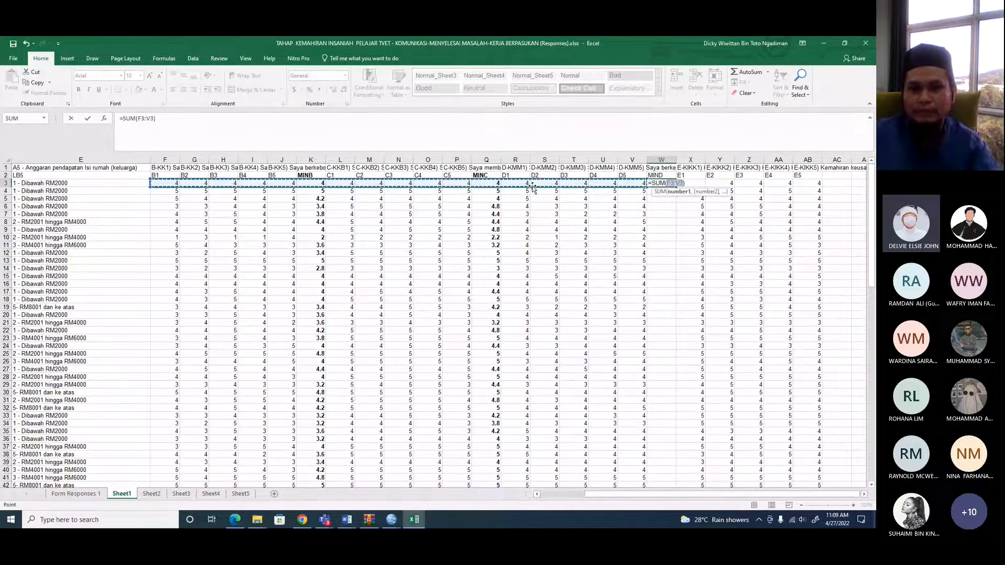
left_click_drag(523, 183, 632, 183)
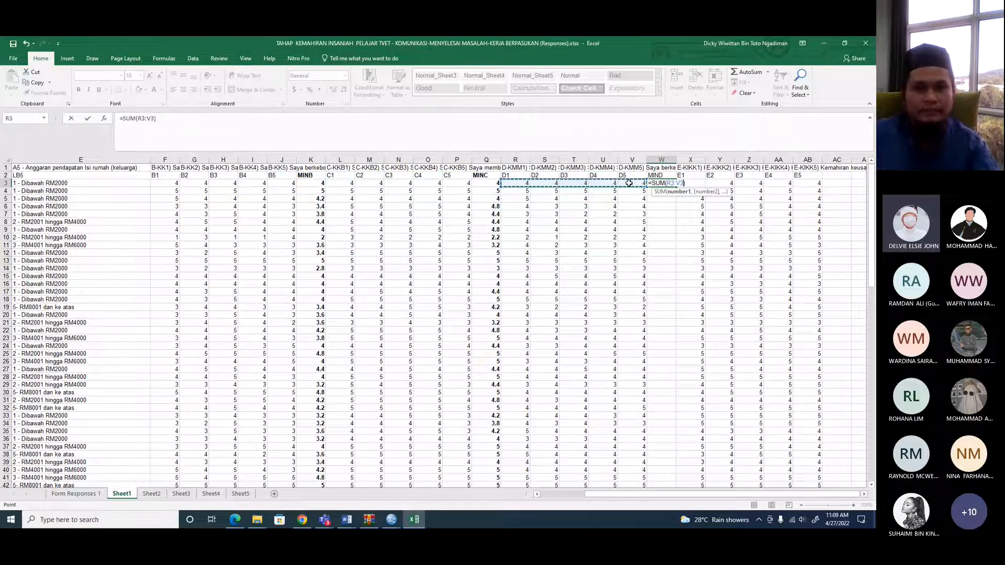
left_click(173, 121)
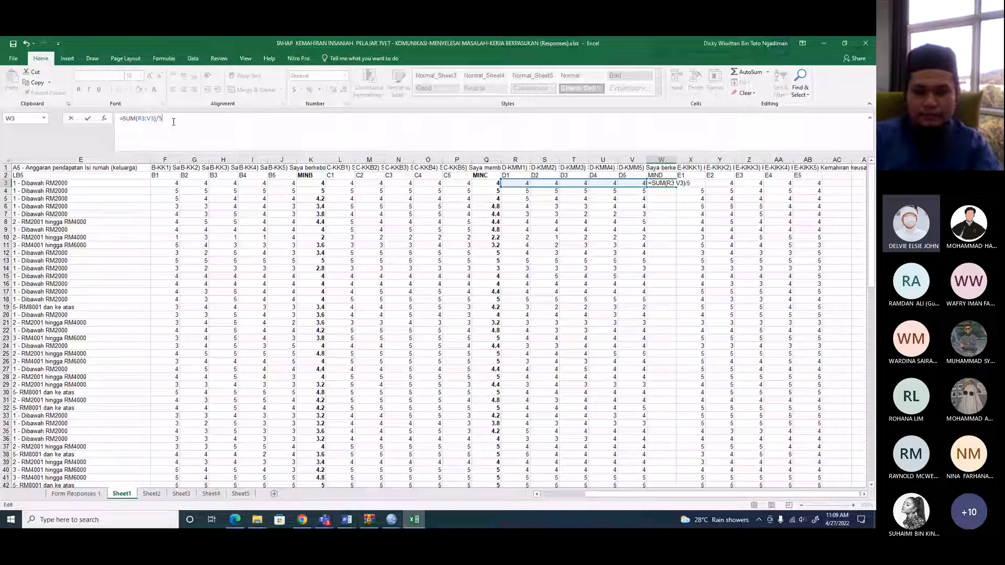
key("Return")
- Fill the D1 to D5 mean formula from W3 down the MIND column and make column W bold
left_click(670, 183)
double_click(676, 186)
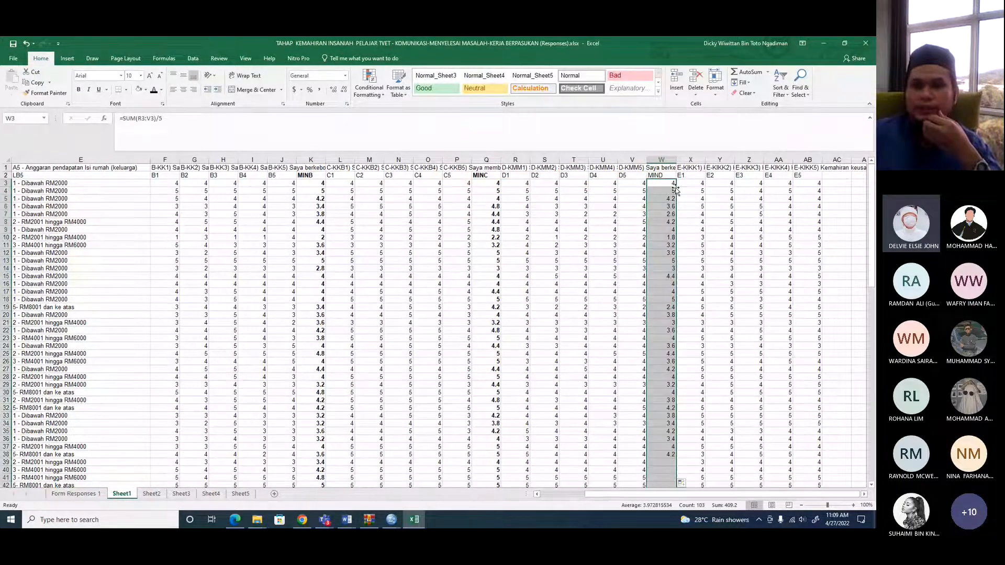
left_click(662, 160)
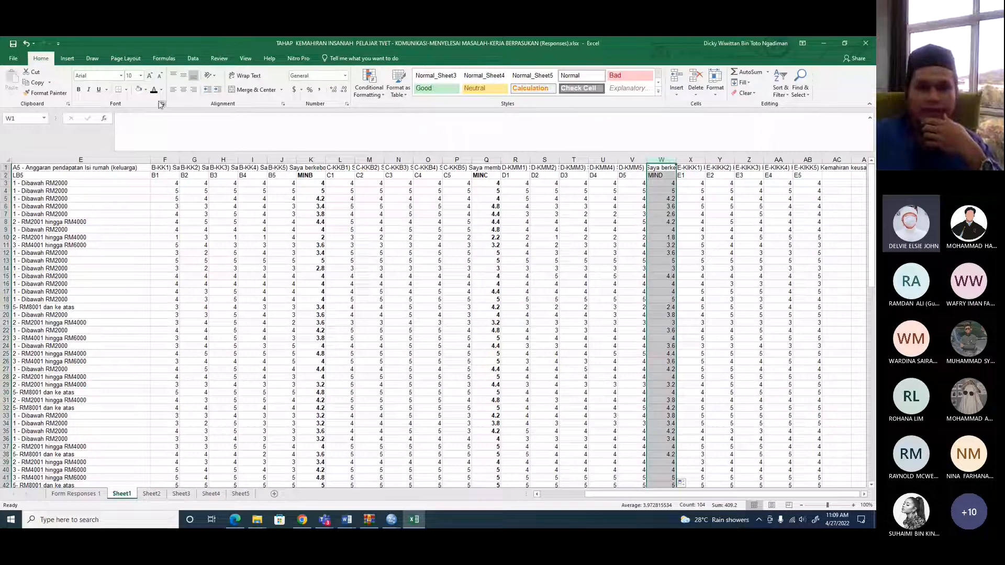
left_click(79, 90)
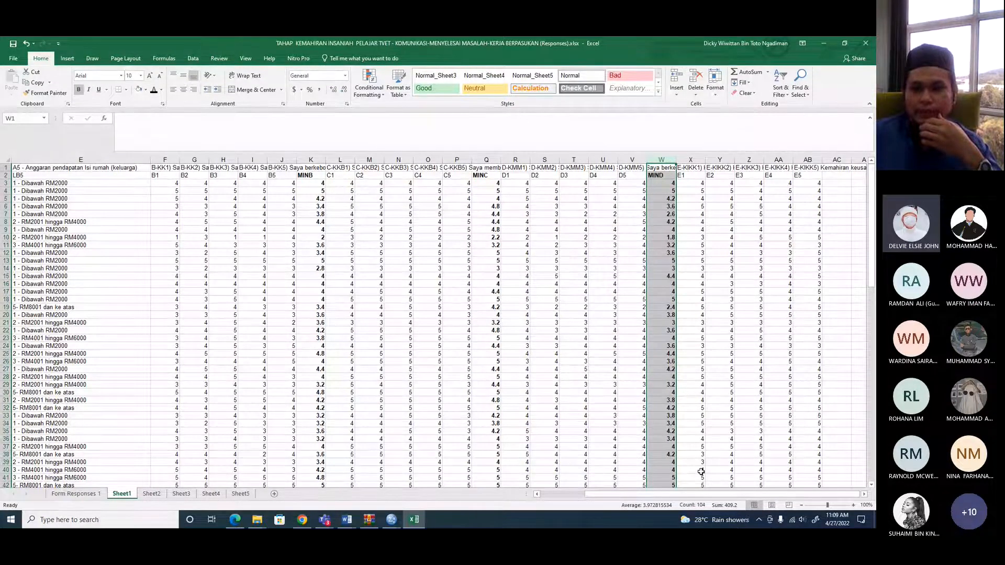
- Label the column after E5 "MINE" in cell AC2
scroll(680, 262, "right", 2)
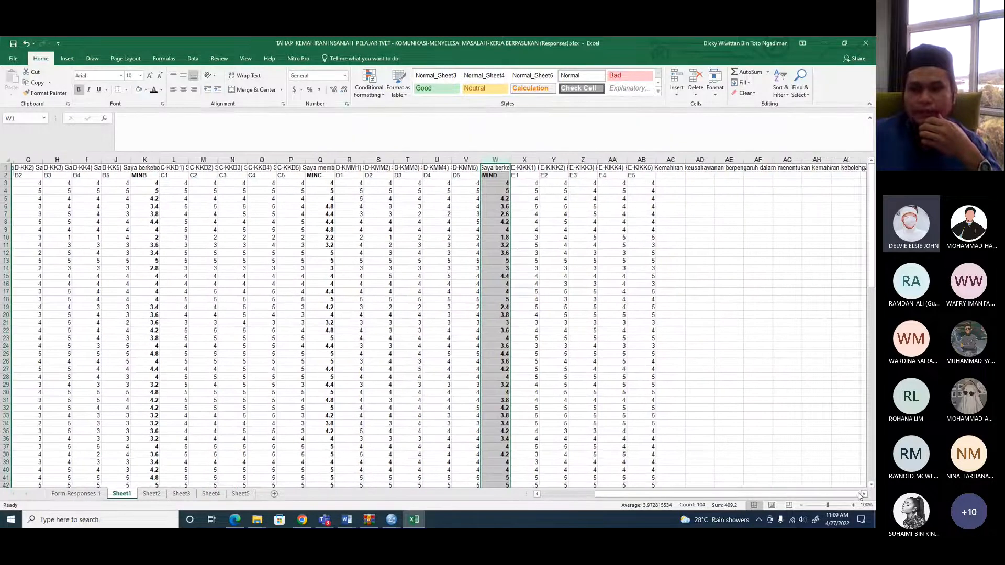
left_click(668, 175)
type("MINE")
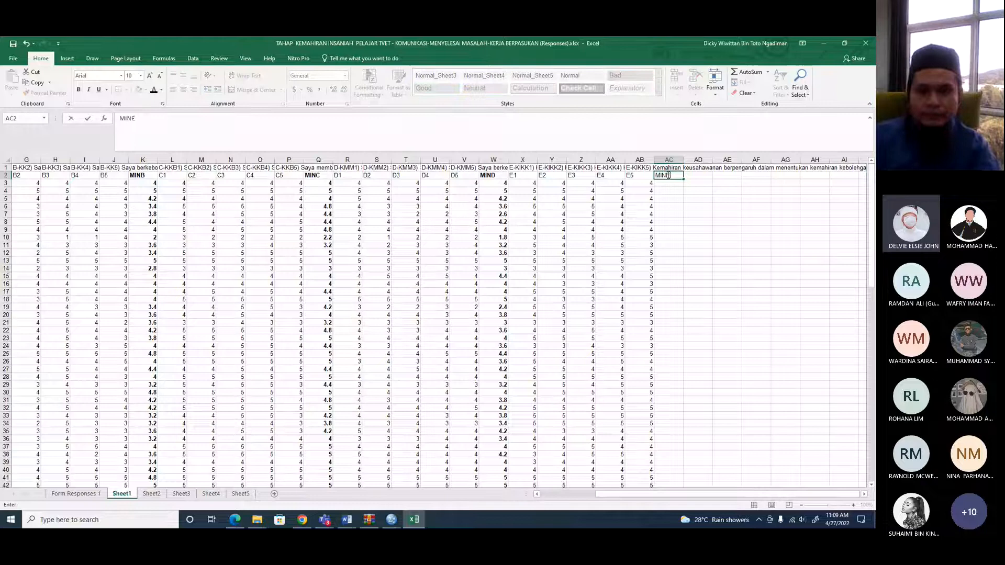
left_click(671, 198)
left_click(669, 176)
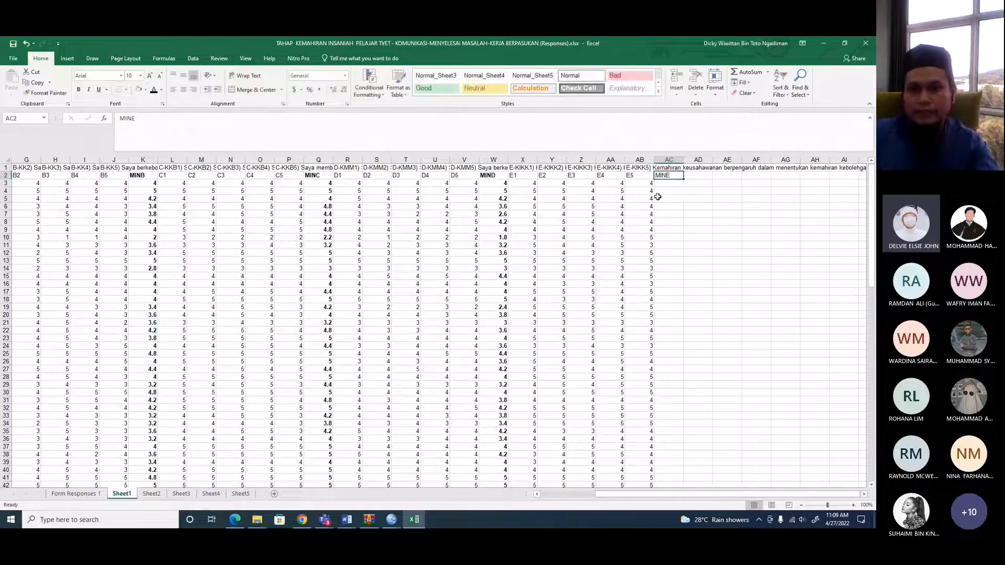
left_click(669, 182)
left_click(669, 177)
- Calculate the first respondent's mean for E1 to E5 in cell AC3 with the formula =SUM(X3:AB3)/5
left_click(668, 183)
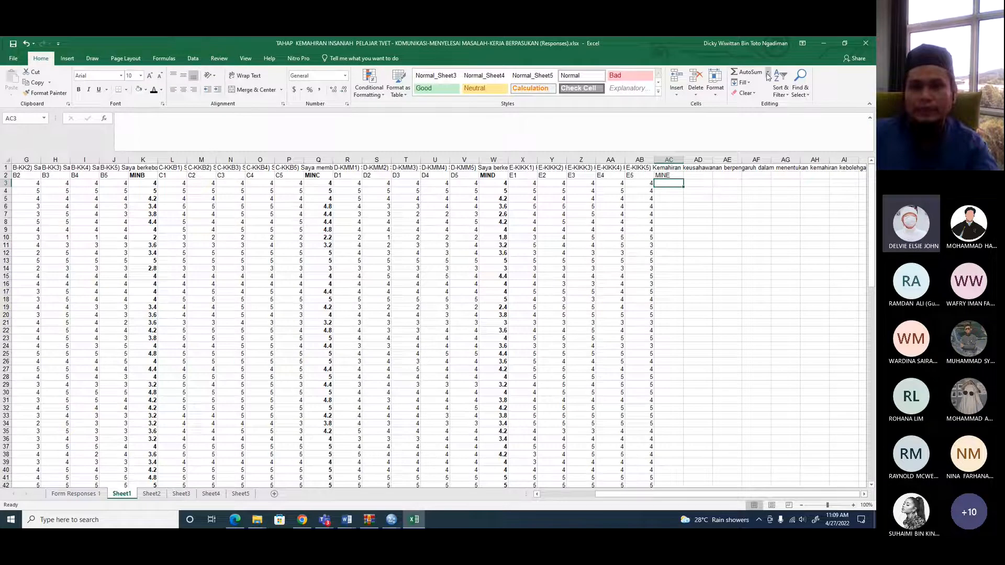
left_click(746, 72)
left_click_drag(534, 184, 639, 184)
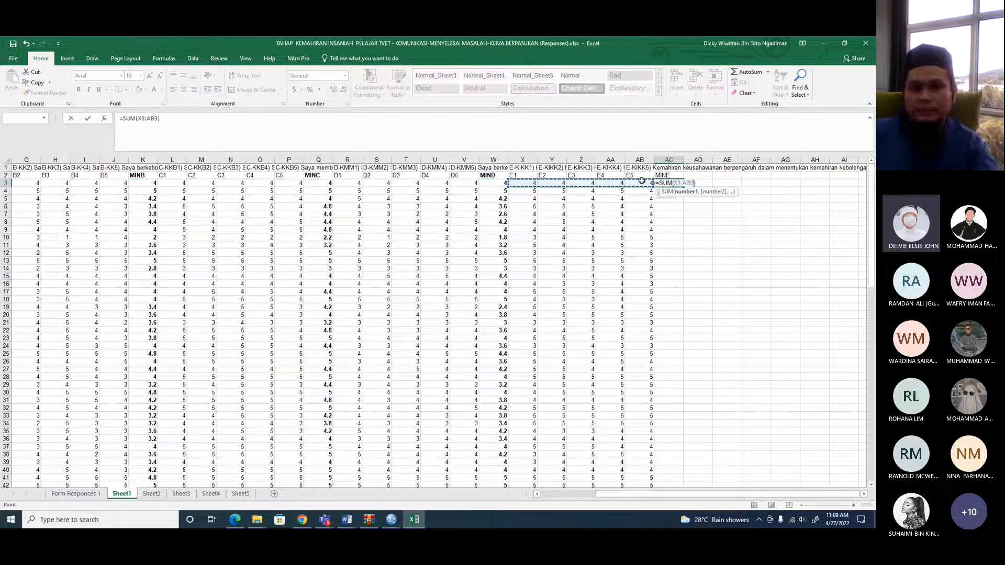
left_click(186, 120)
type("/5")
key("Return")
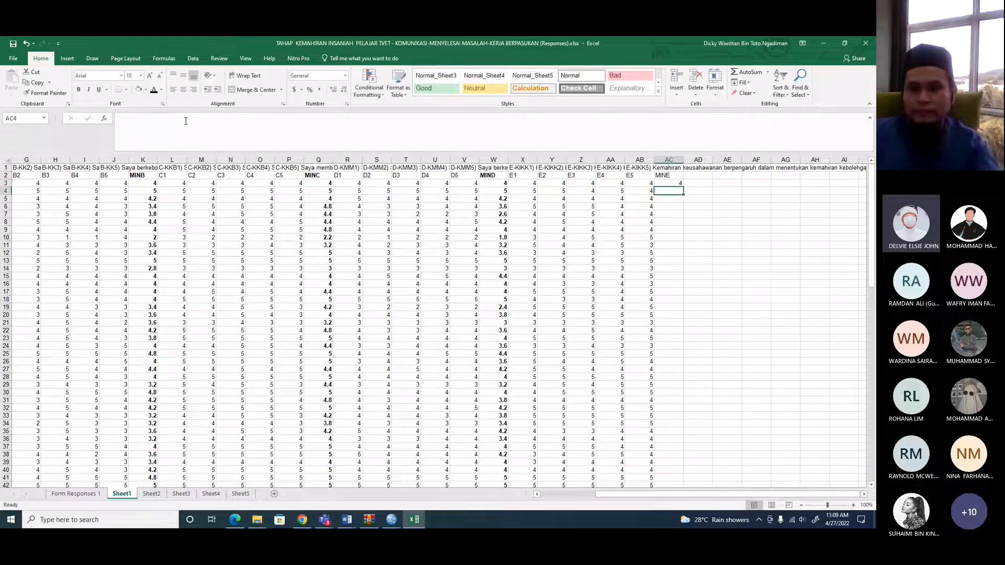
- Fill the E1 to E5 mean formula from AC3 down the MINE column and make column AC bold
left_click(673, 183)
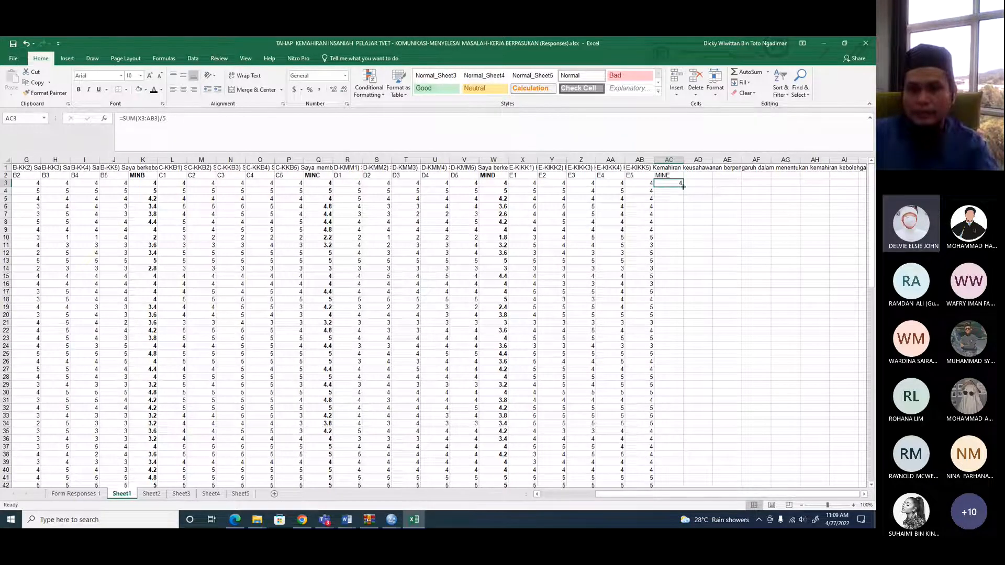
double_click(682, 186)
left_click(669, 160)
left_click(79, 89)
left_click(803, 335)
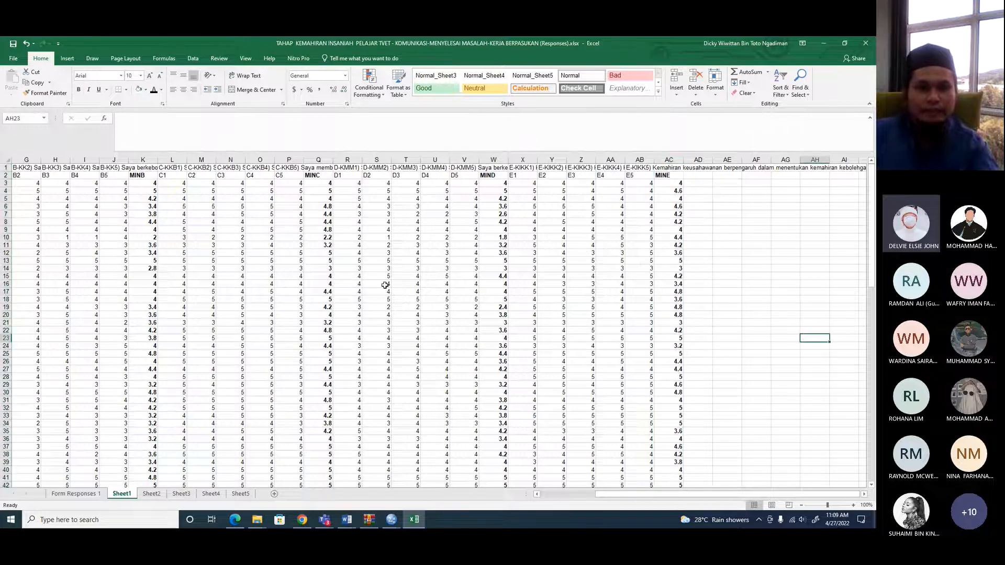
left_click(145, 159)
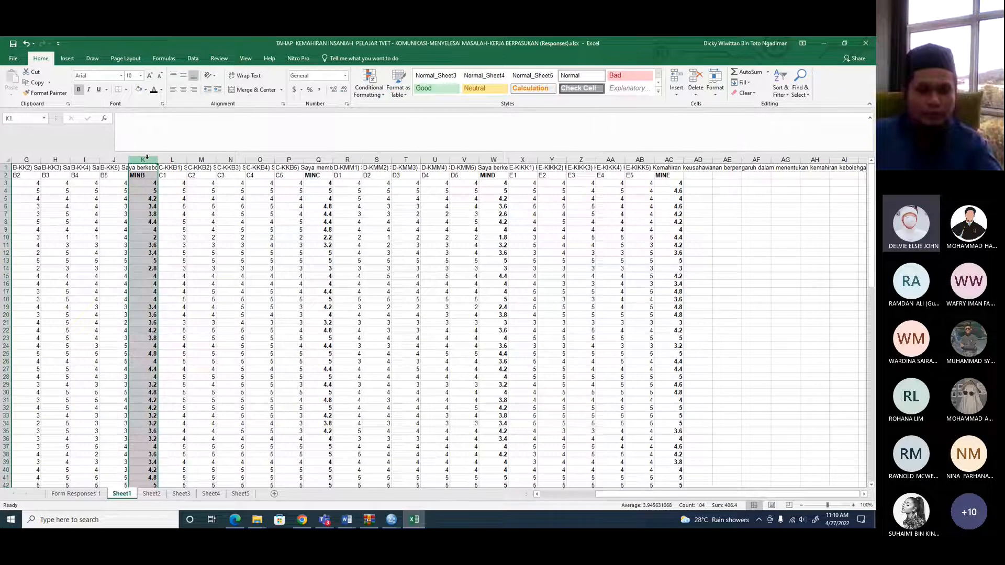
left_click(324, 159, "ctrl")
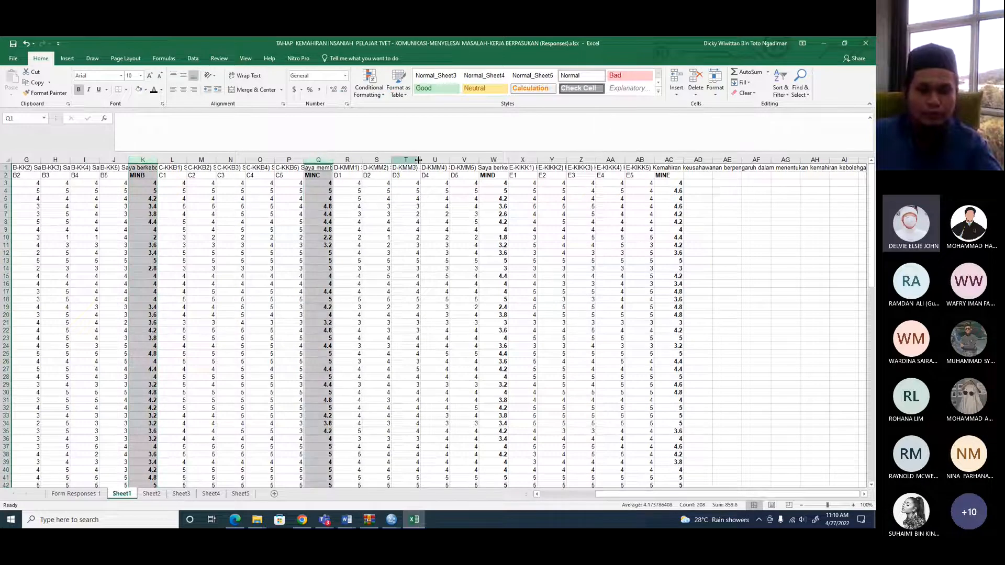
left_click(493, 159, "ctrl")
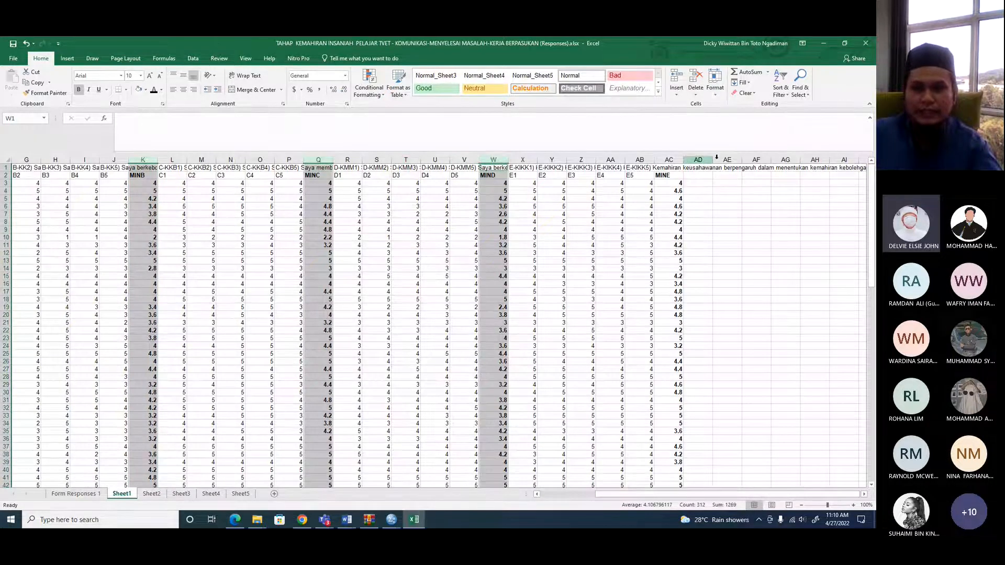
left_click(669, 159, "ctrl")
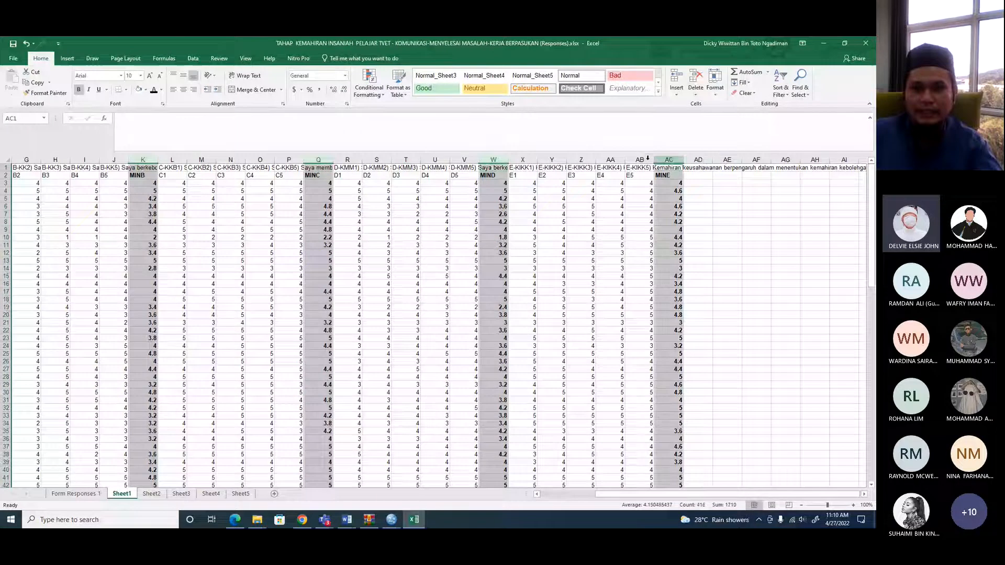
left_click(138, 159)
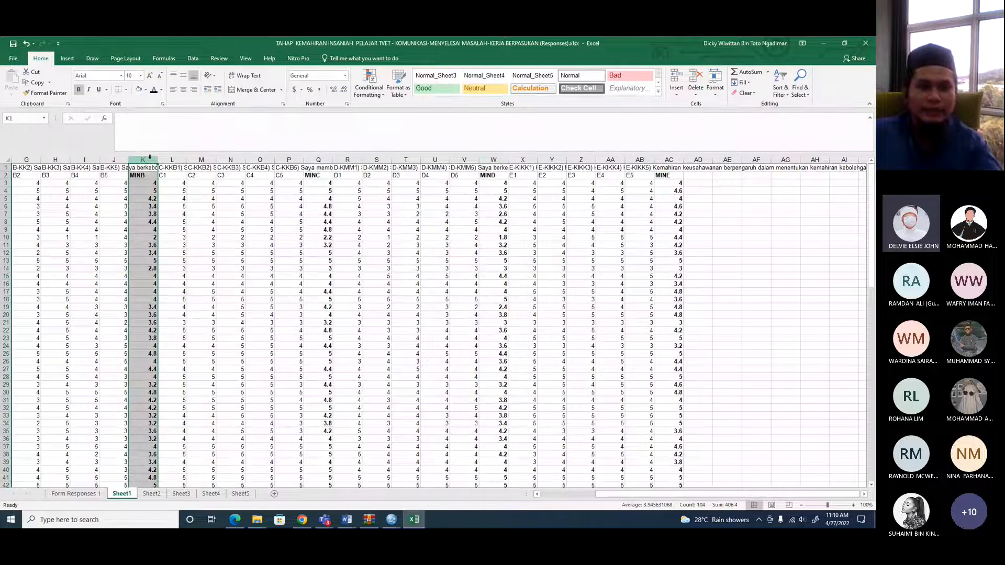
left_click(147, 184)
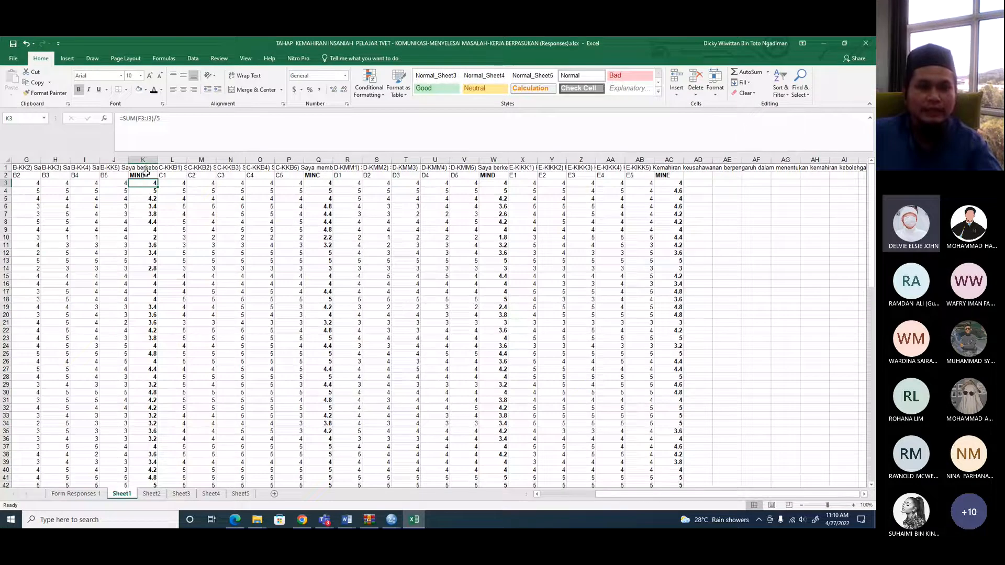
- Copy the MINB, MINC, MIND and MINE columns from Sheet1 into a new sheet, starting at cell E1
left_click(143, 159)
left_click(318, 160, "ctrl")
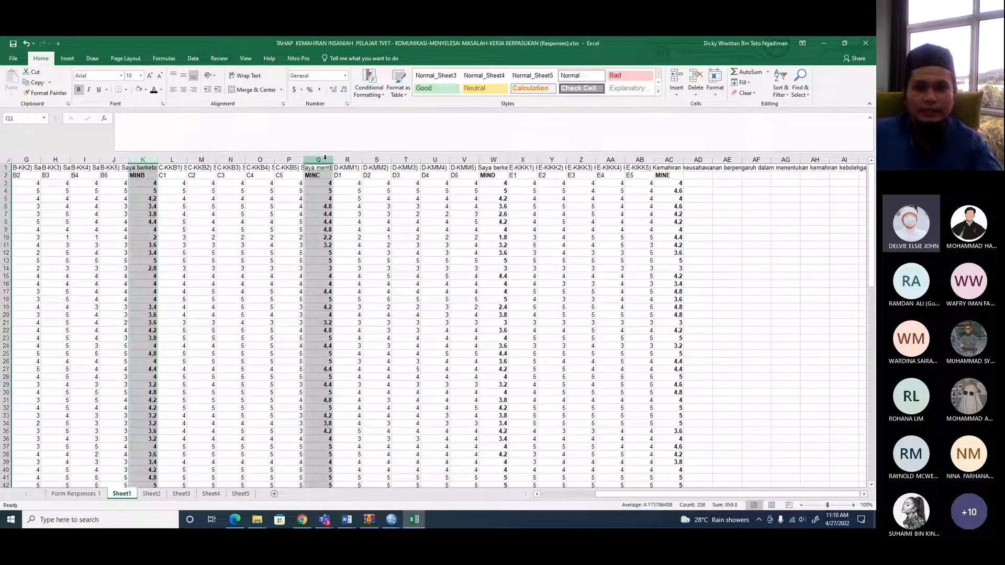
left_click(505, 158, "ctrl")
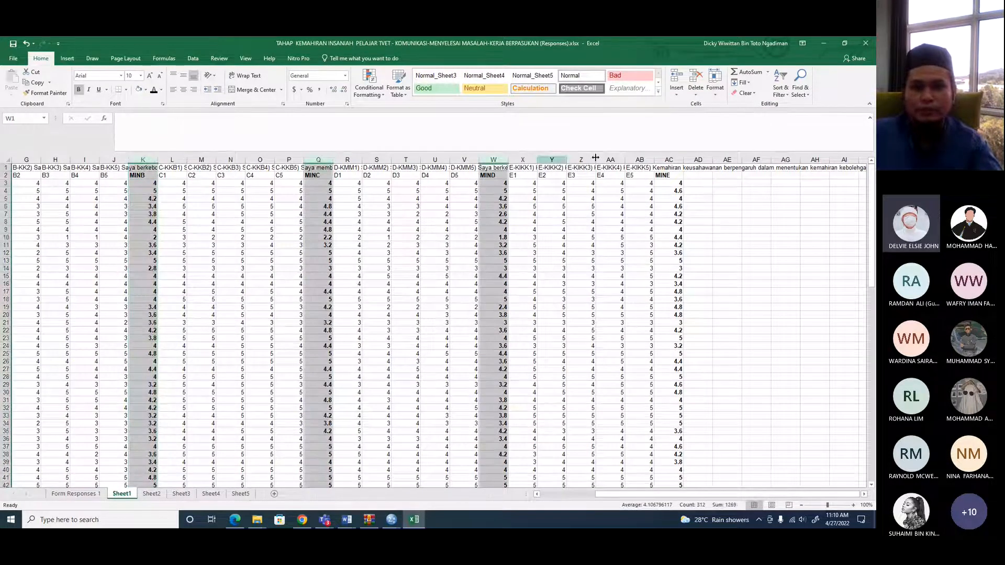
left_click(670, 159, "ctrl")
right_click(492, 189)
left_click(511, 209)
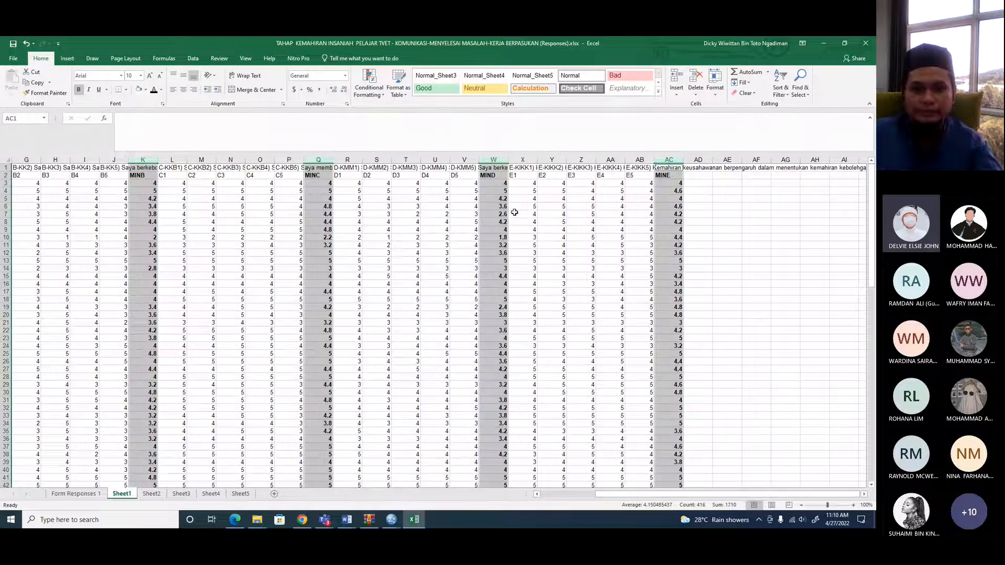
left_click(241, 493)
left_click(273, 494)
left_click(145, 184)
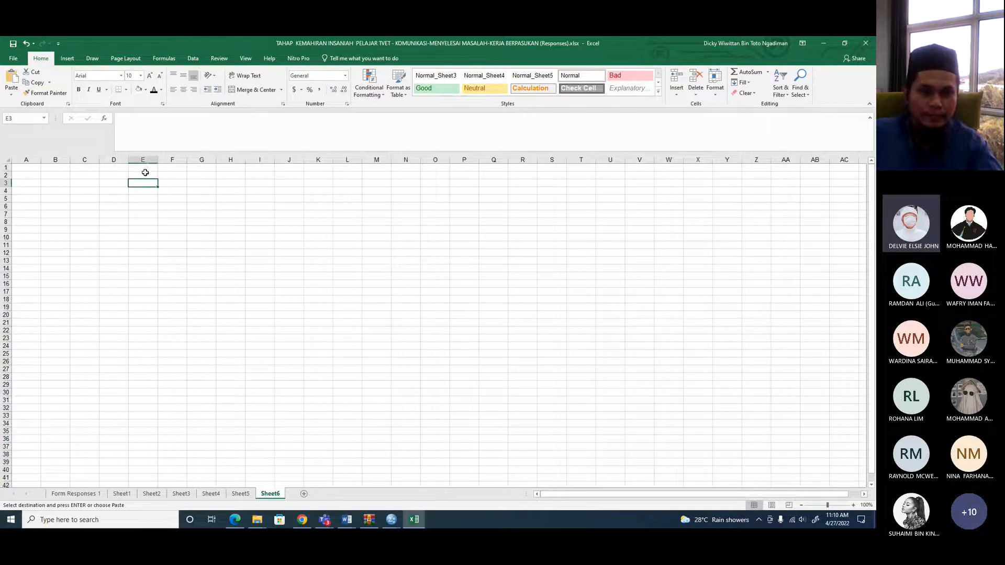
left_click(147, 167)
key("ctrl+v")
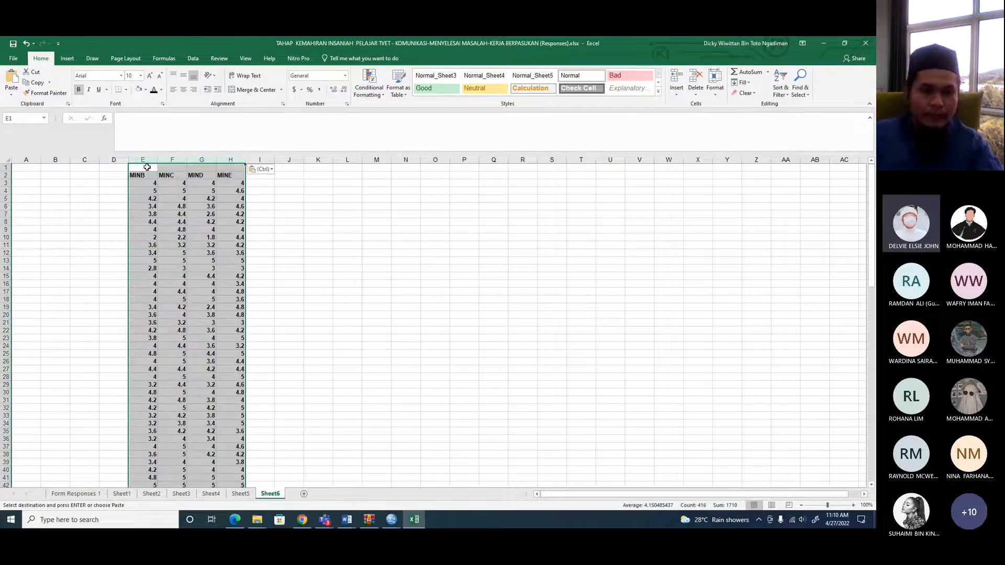
- Copy the MINB to MINE scores without their headings and paste them into the SPSS data after variable E5
left_click(179, 187)
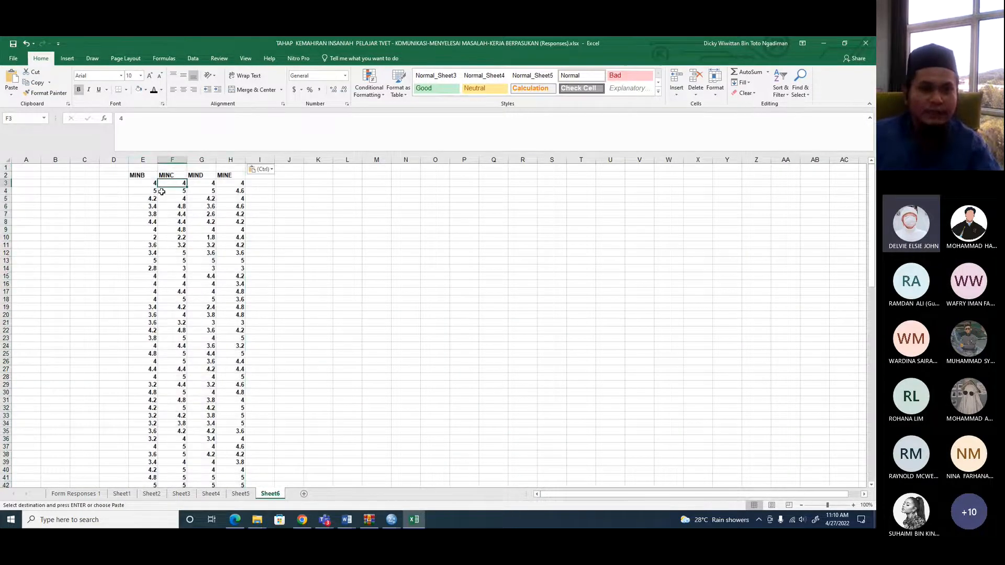
left_click_drag(149, 183, 219, 468)
right_click(220, 471)
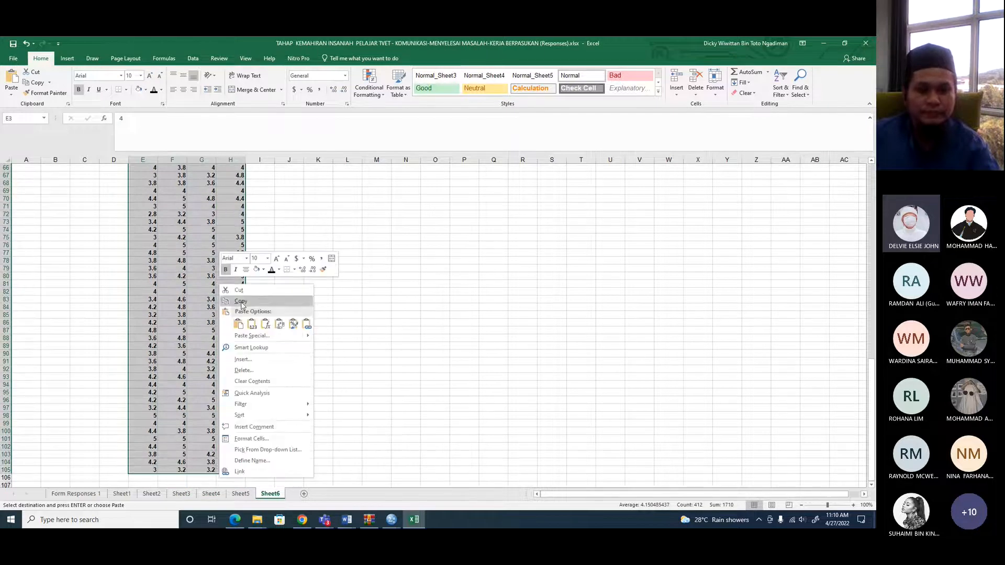
left_click(241, 302)
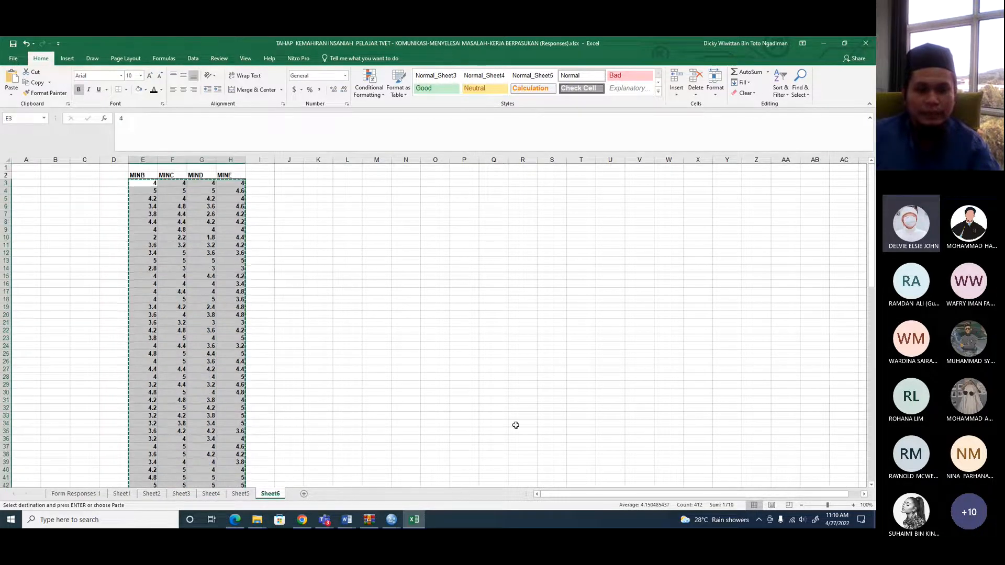
left_click(389, 520)
left_click(340, 479)
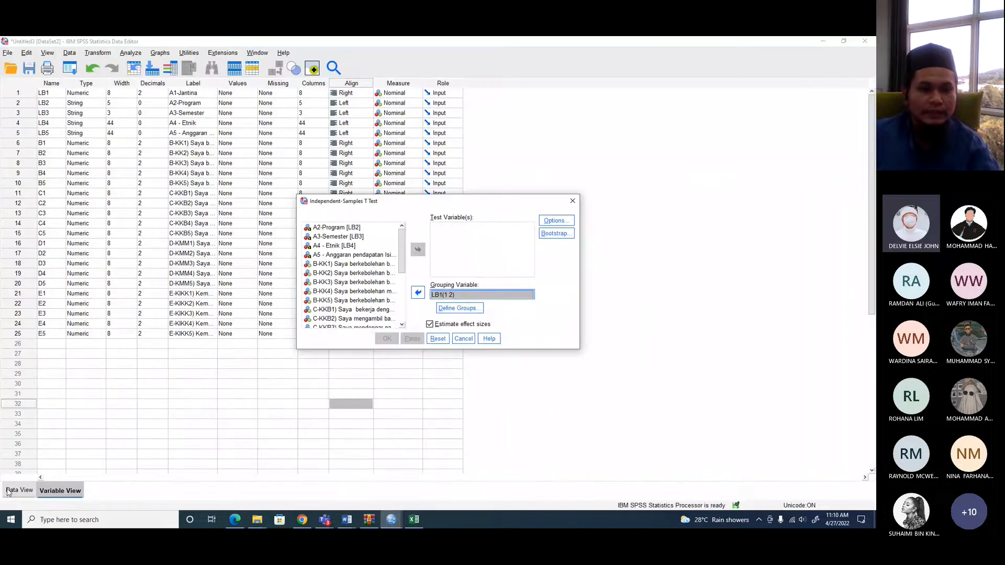
left_click_drag(48, 476, 633, 490)
left_click(737, 122)
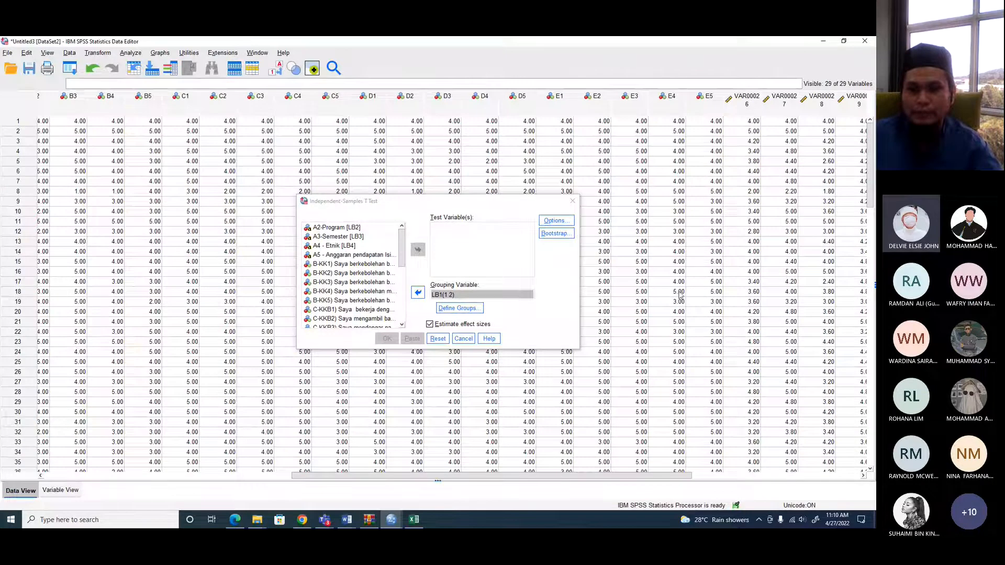
left_click_drag(649, 476, 732, 475)
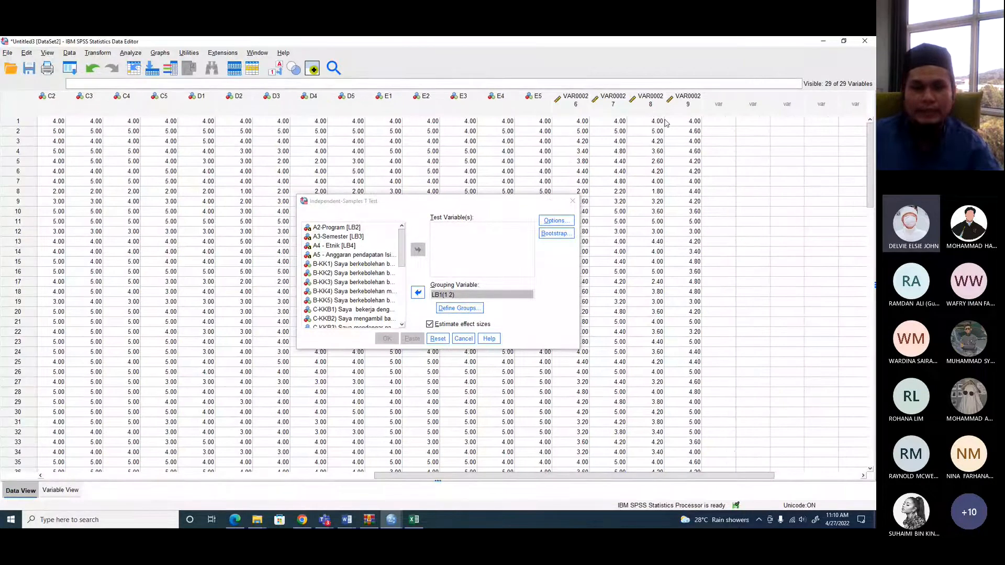
- Back in Excel, copy the headings MINB to MINE and paste them transposed as a vertical list starting at cell M5
key("alt+Tab")
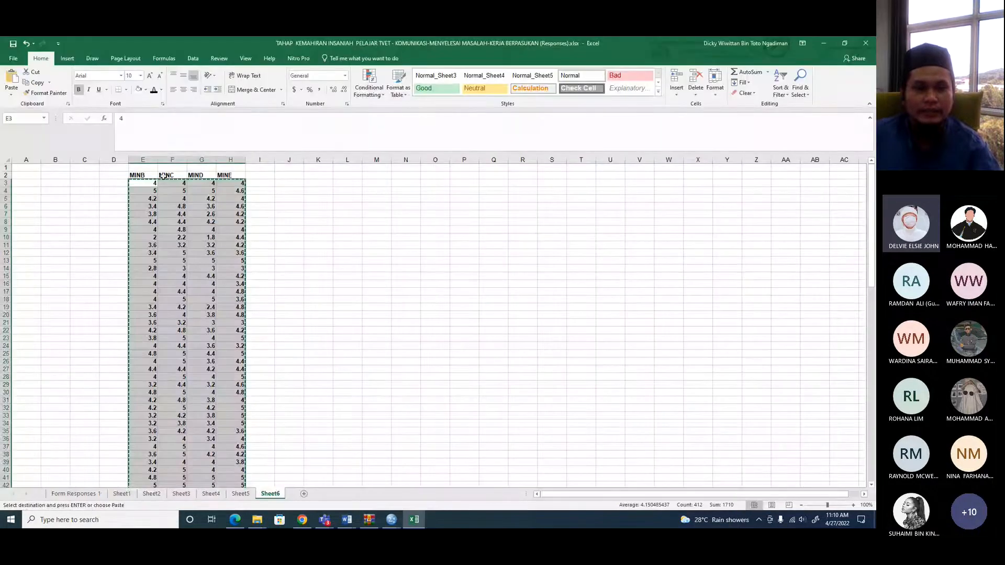
left_click_drag(135, 176, 230, 177)
right_click(232, 176)
left_click(314, 193)
right_click(376, 200)
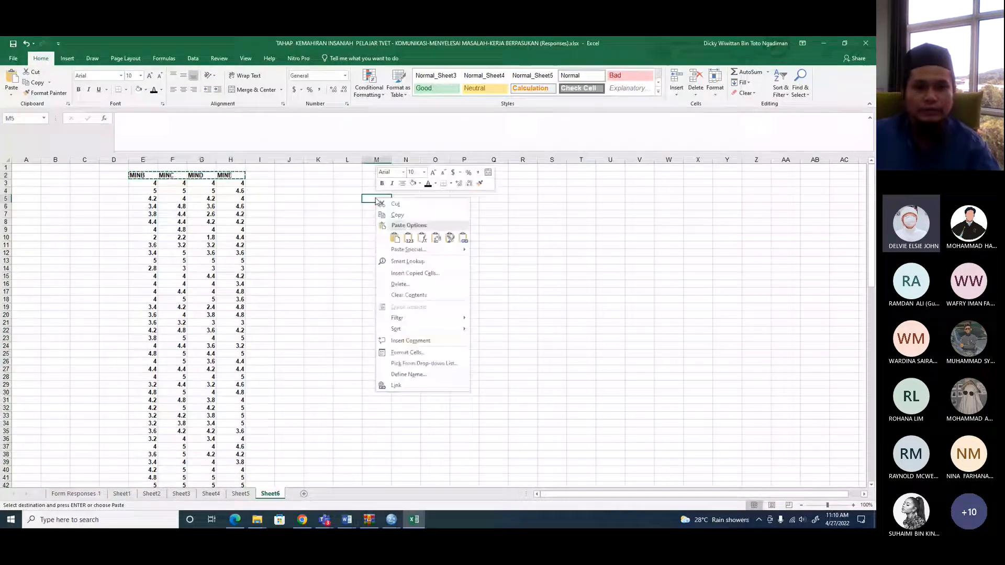
left_click(435, 238)
- Copy the vertical heading list and paste it into SPSS to name the four new variables MINB, MINC, MIND and MINE
right_click(381, 218)
left_click(400, 236)
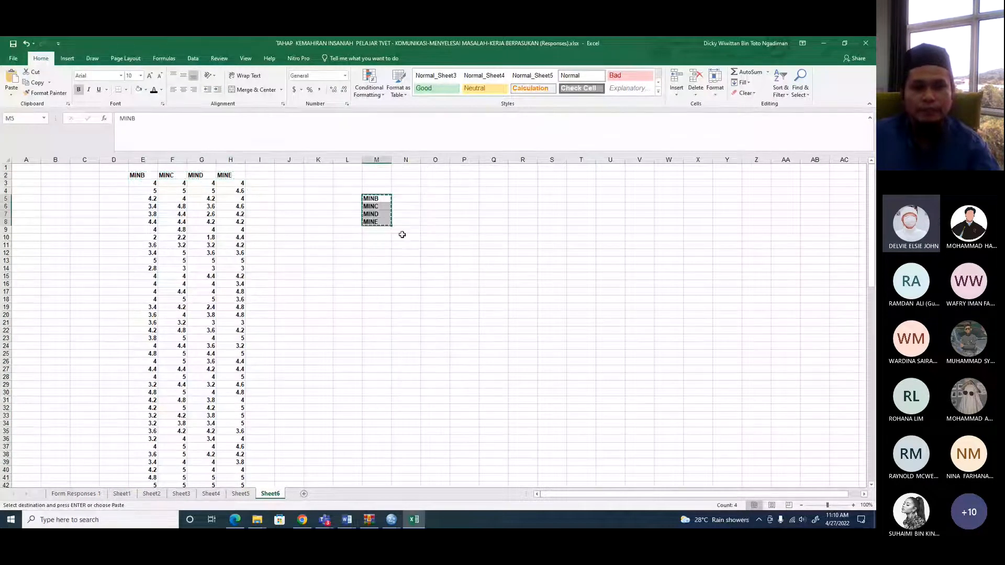
key("alt+Tab")
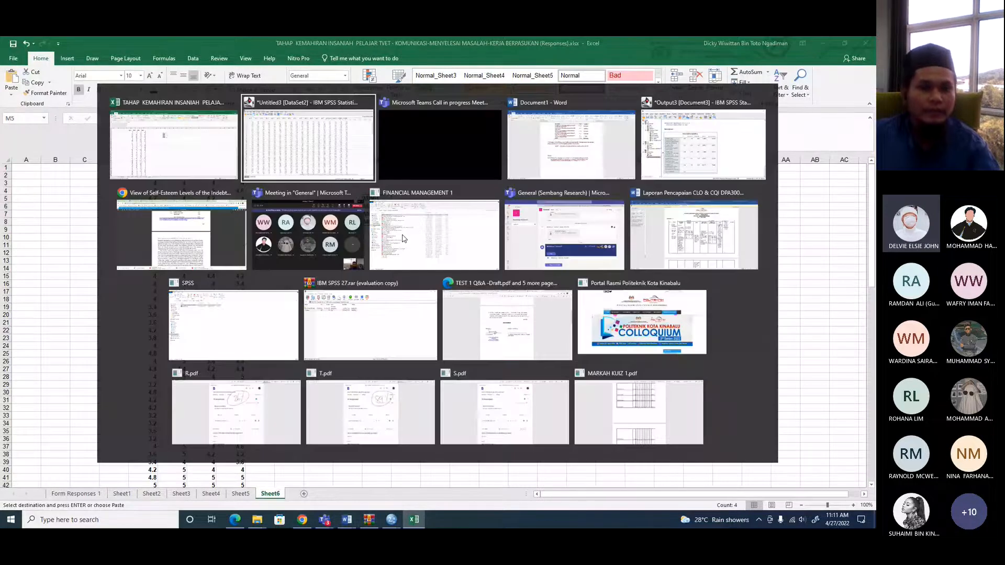
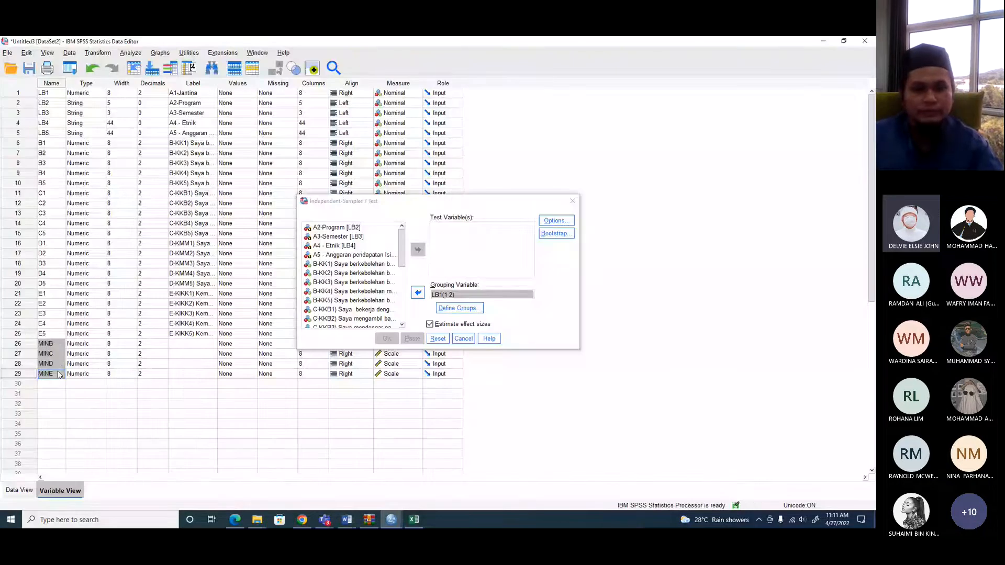
left_click(313, 433)
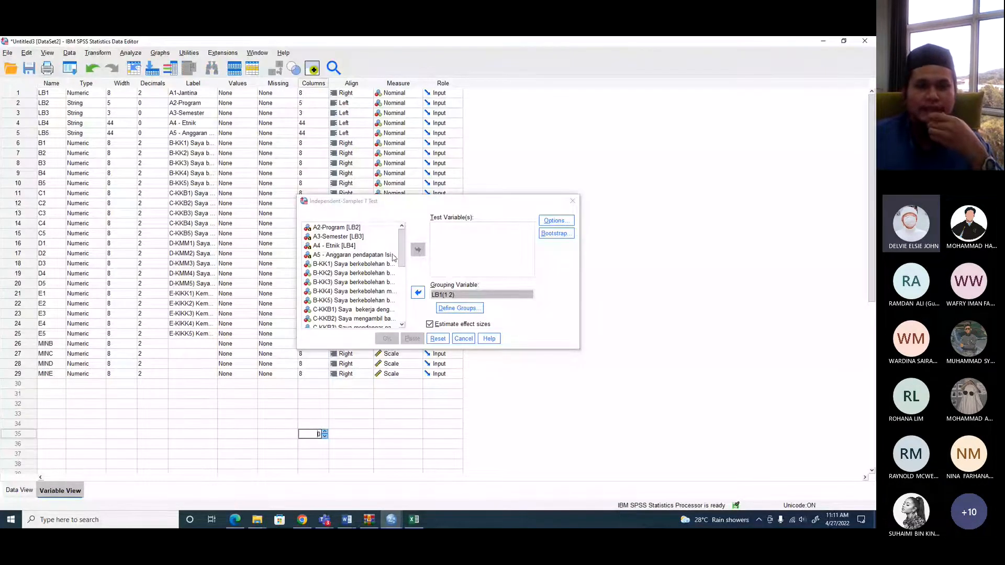
- Run the independent-samples t-test with MINB, MINC, MIND and MINE as test variables grouped by LB1(1 2), and enlarge the output for review
left_click_drag(403, 246, 402, 302)
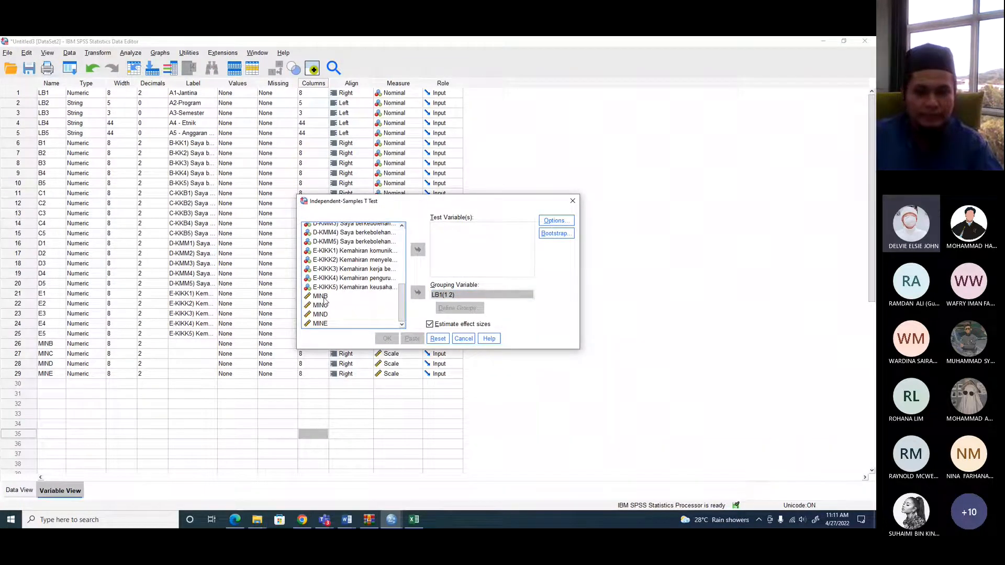
left_click_drag(323, 297, 321, 324)
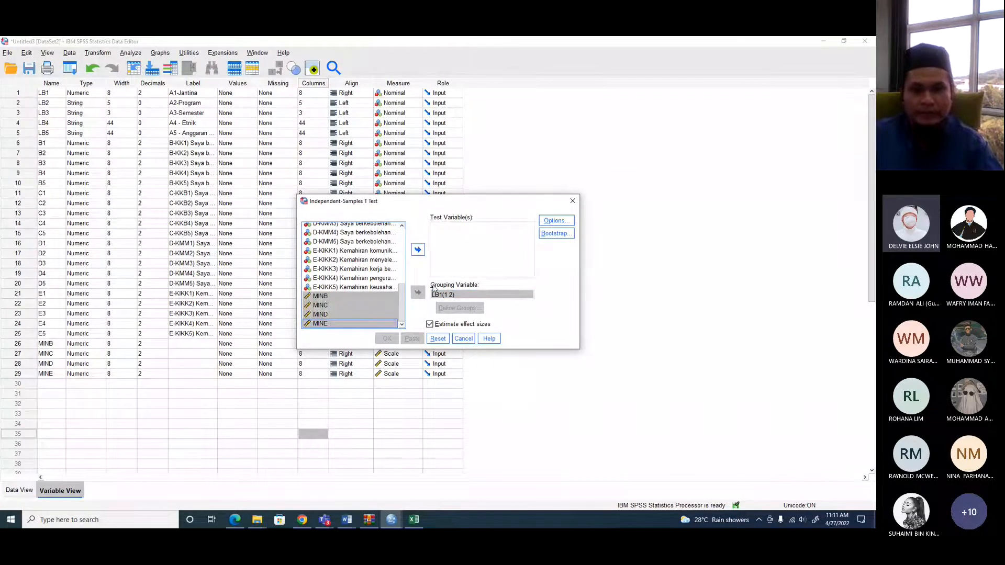
left_click(418, 249)
left_click(387, 338)
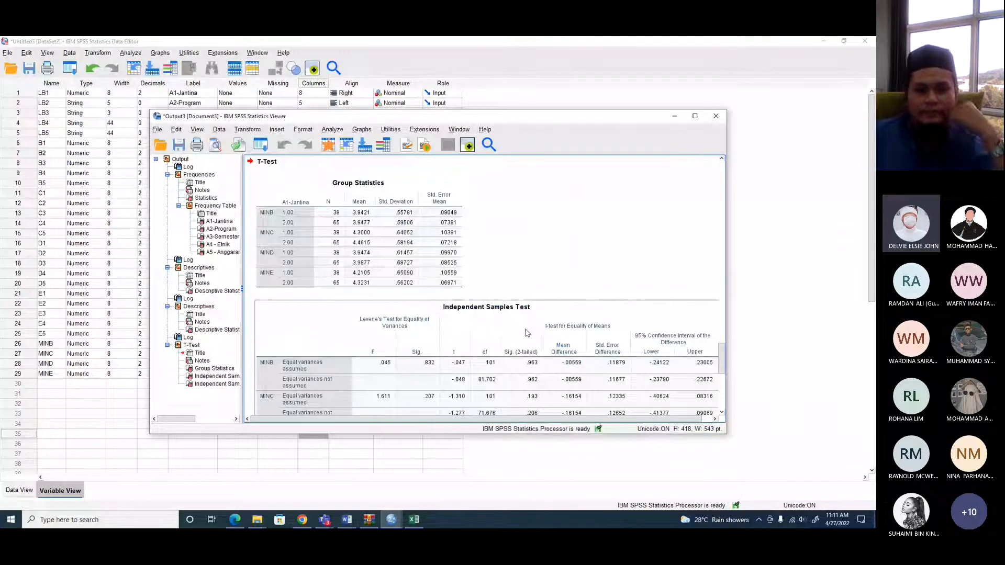
scroll(527, 333, "down", 5)
scroll(526, 333, "up", 10)
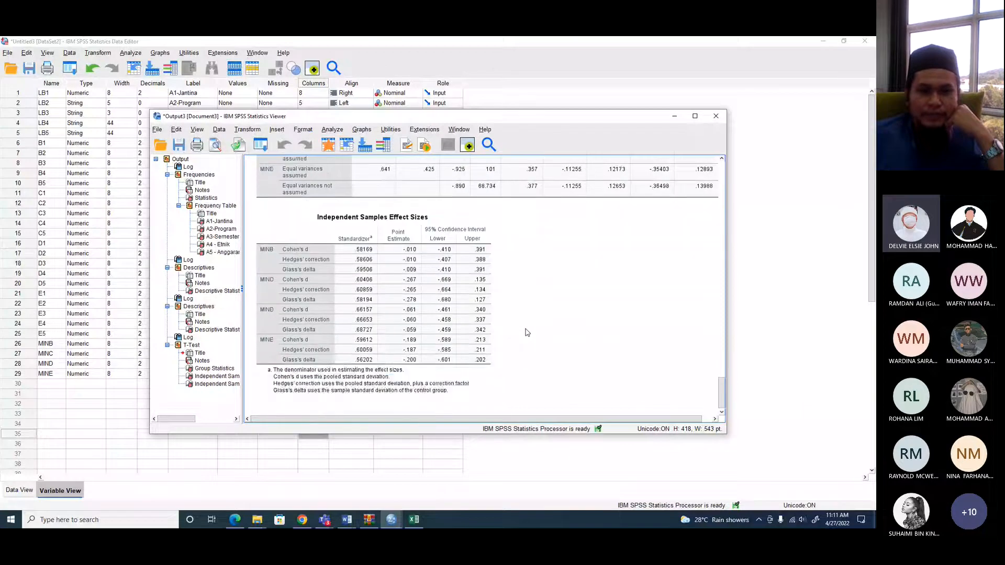
left_click(695, 117)
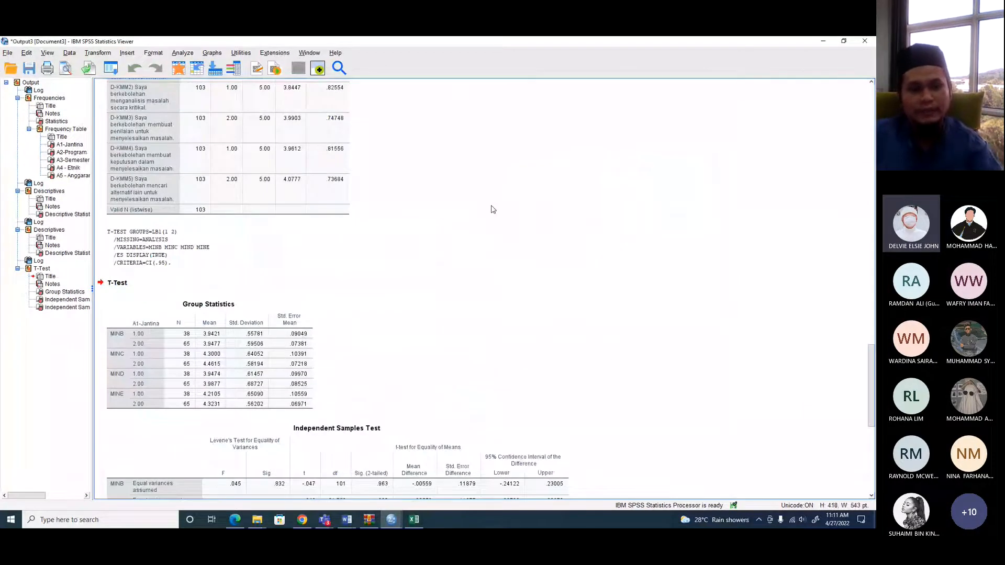
- Reopen the Independent-Samples T Test in the Data Editor and remove the MINB to MINE test variables and the LB1 grouping variable
key("alt+Tab")
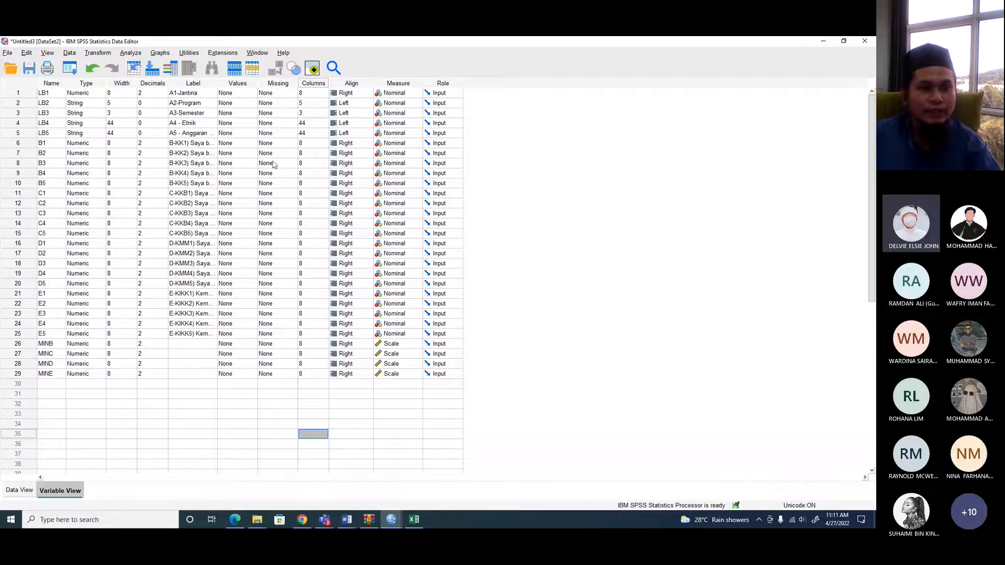
left_click(137, 57)
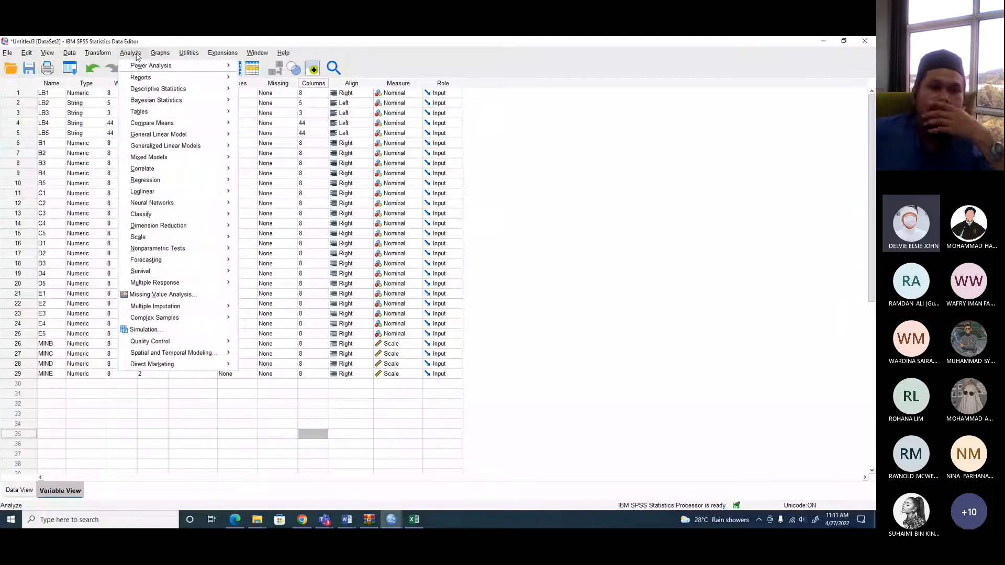
mouse_move(183, 90)
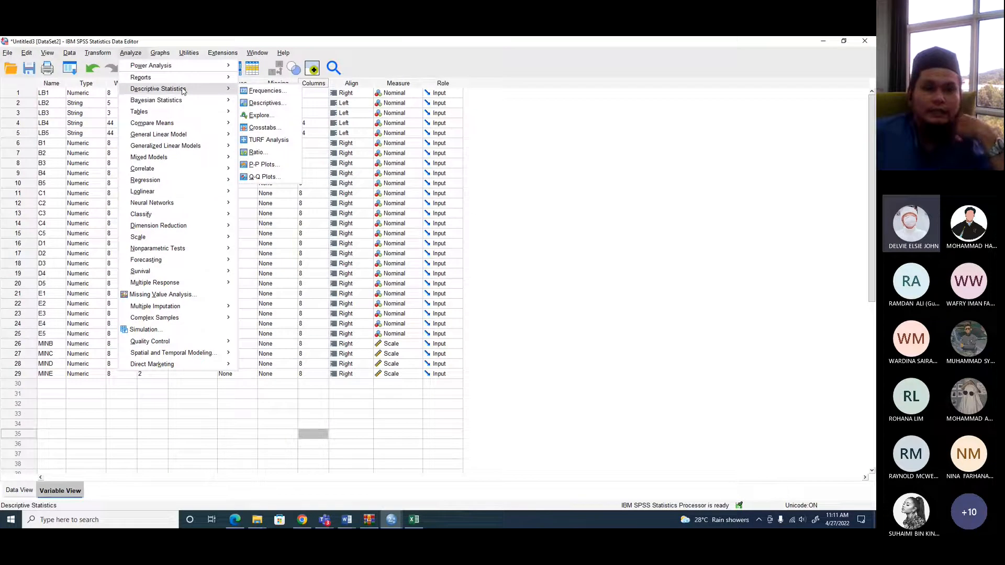
mouse_move(165, 124)
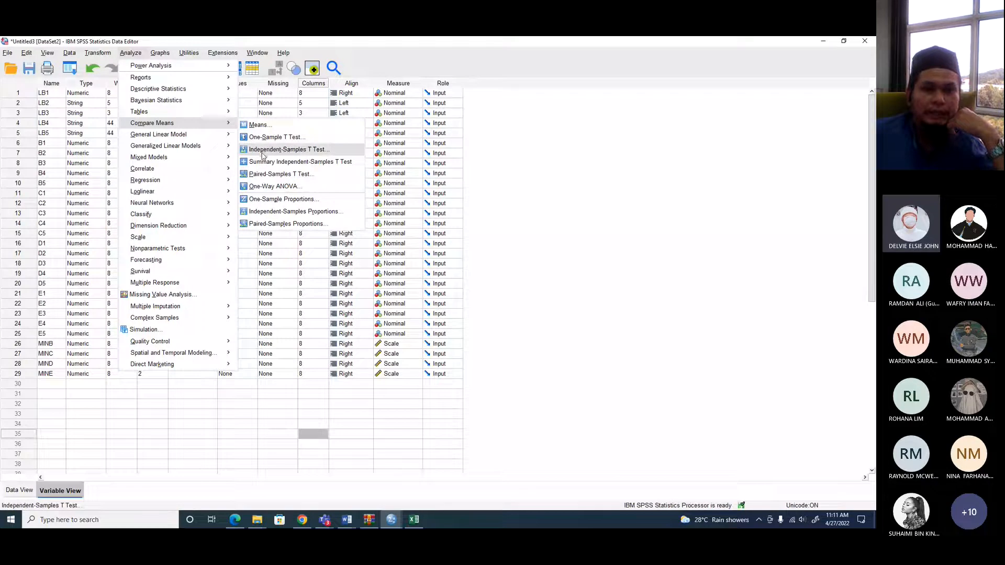
left_click(278, 151)
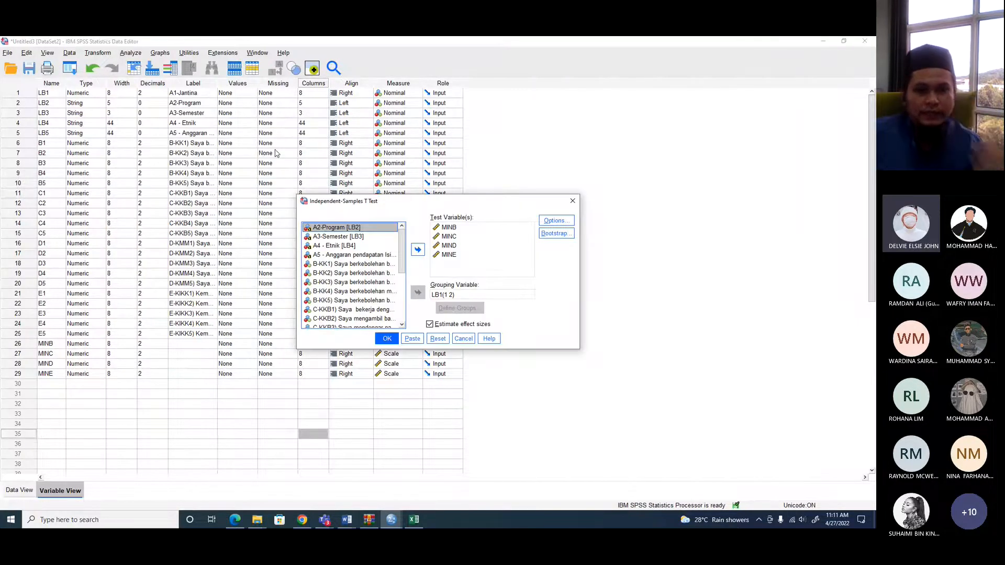
left_click(448, 227)
left_click(448, 255, "shift")
left_click(418, 250)
left_click(442, 294)
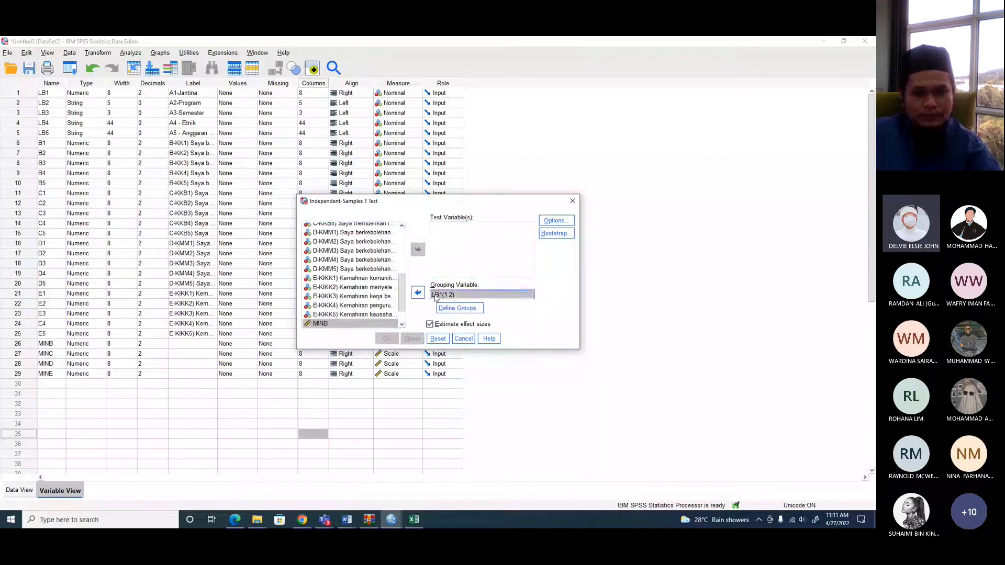
left_click(417, 292)
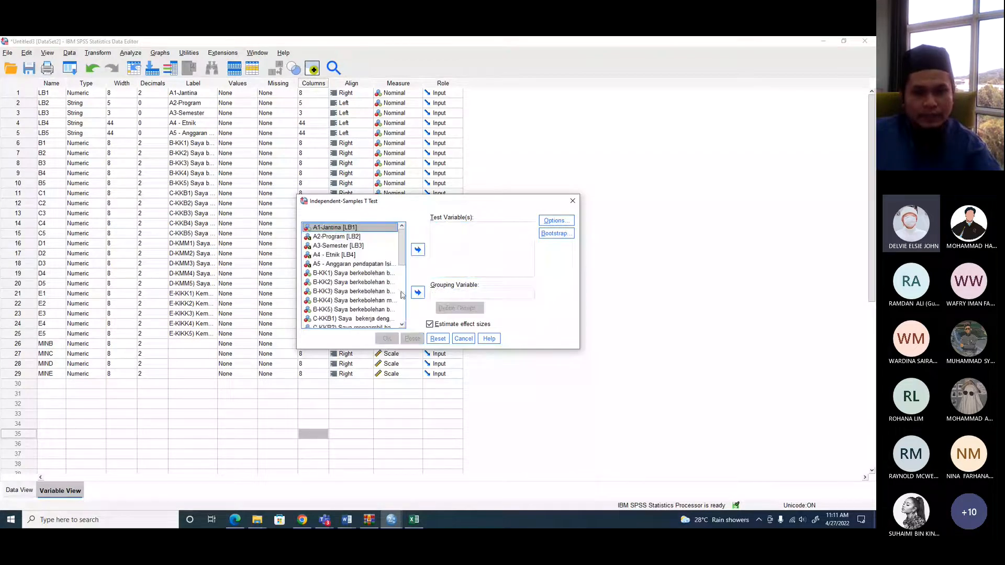
- Switch to the Word document and bold the word Jantina in the Jadual 5 caption
left_click(333, 229)
key("alt+Tab")
key("alt+Tab")
key("alt+Tab")
key("alt+Tab")
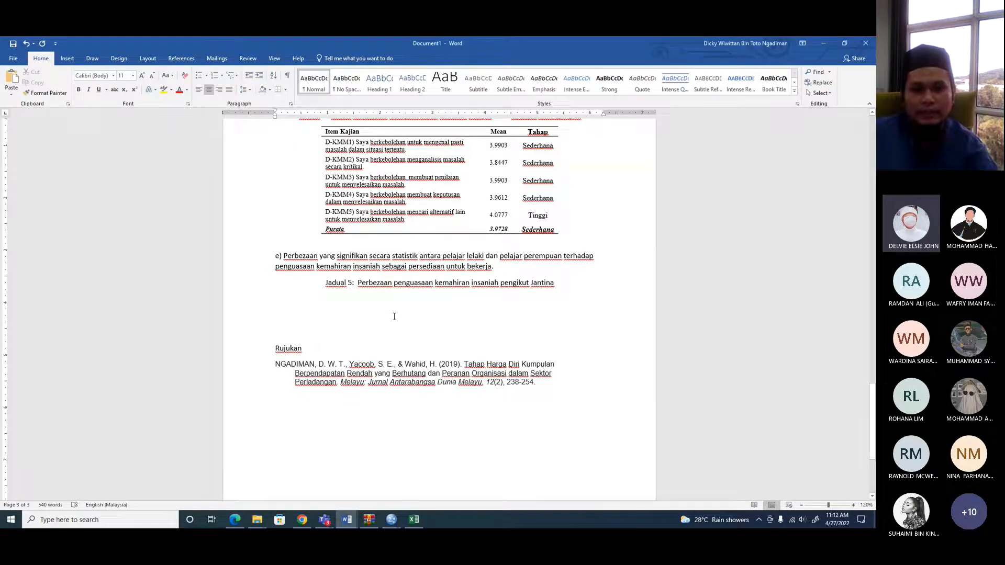
left_click_drag(530, 282, 554, 284)
left_click(78, 90)
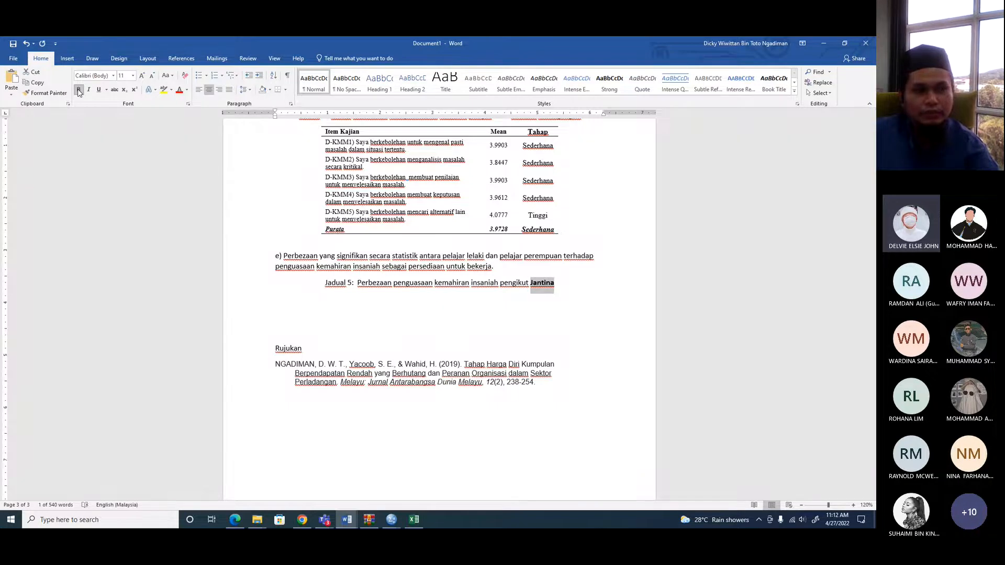
- Back in SPSS, assign LB1 as the t-test grouping variable and add only MINB as the test variable
key("alt+Tab")
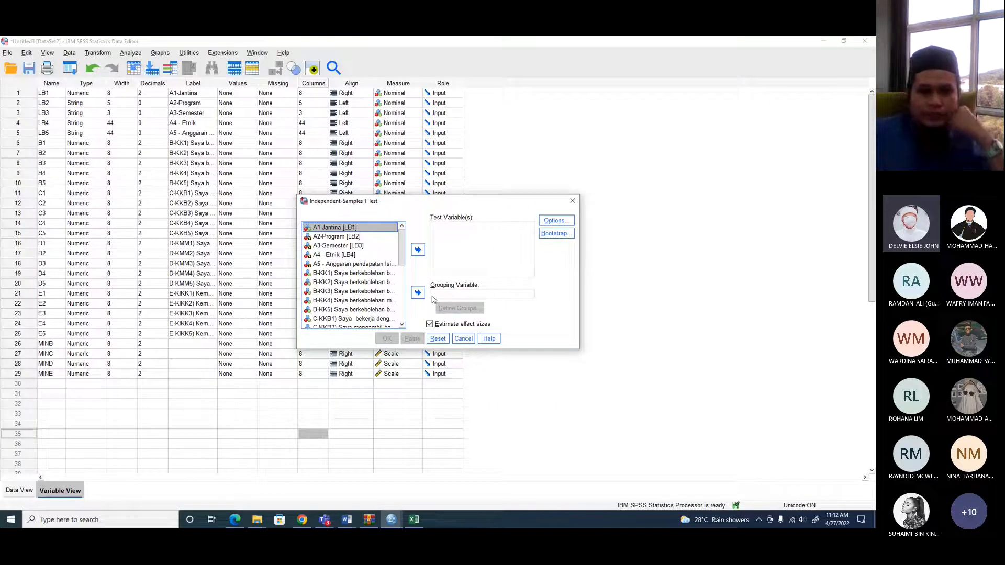
left_click(417, 292)
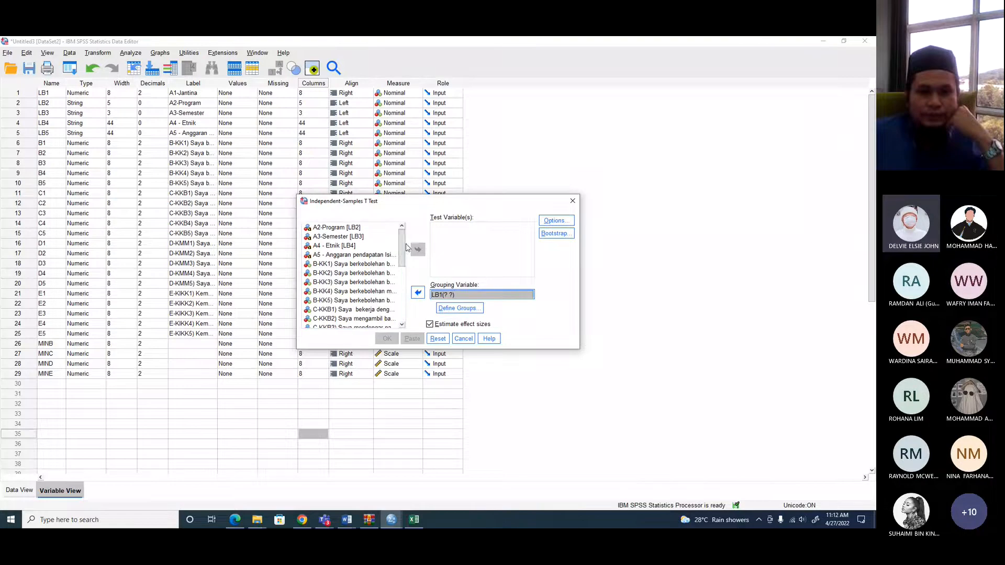
scroll(346, 293, "down", 6)
left_click(320, 296)
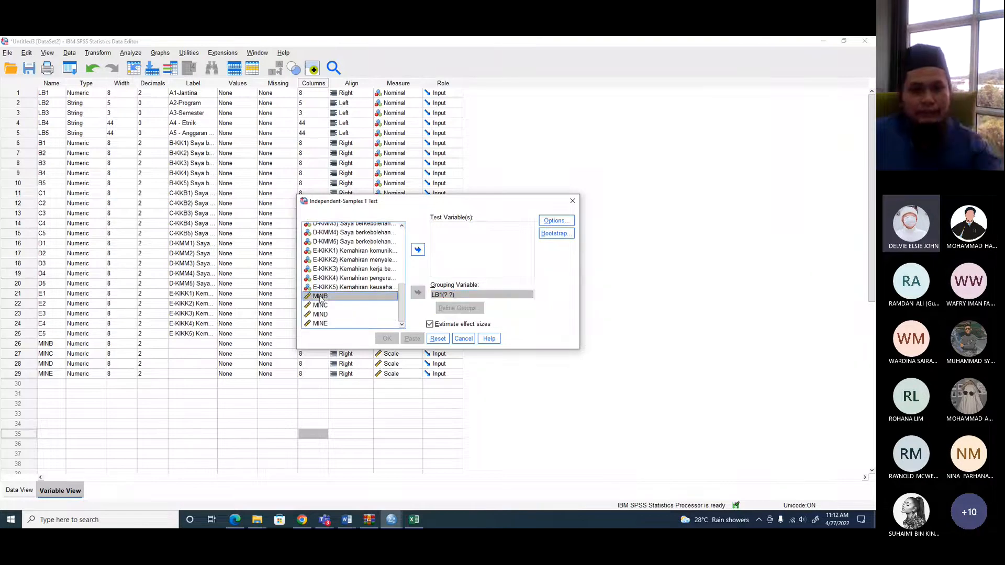
left_click(320, 314, "shift")
left_click(320, 324, "shift")
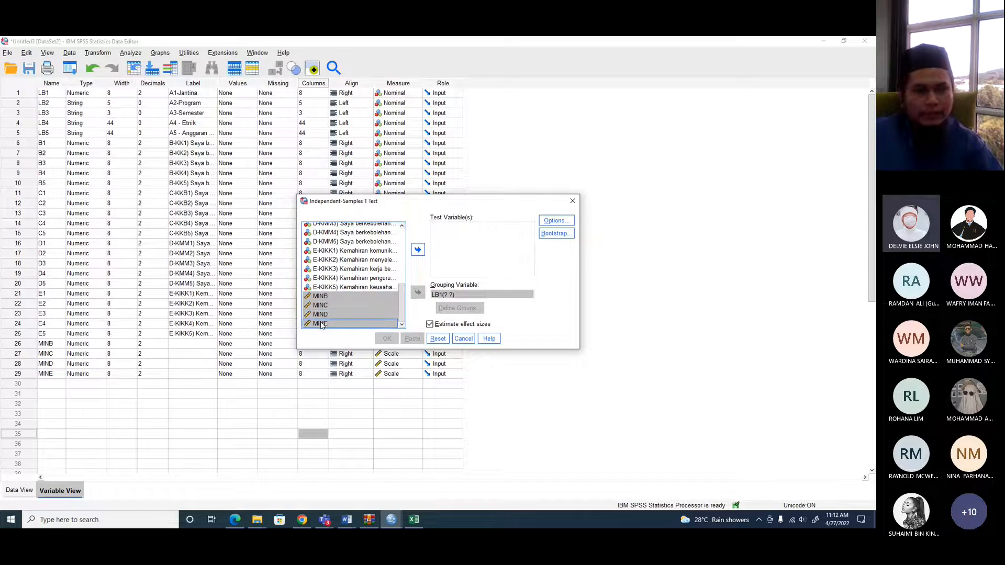
left_click(321, 296)
left_click(417, 250)
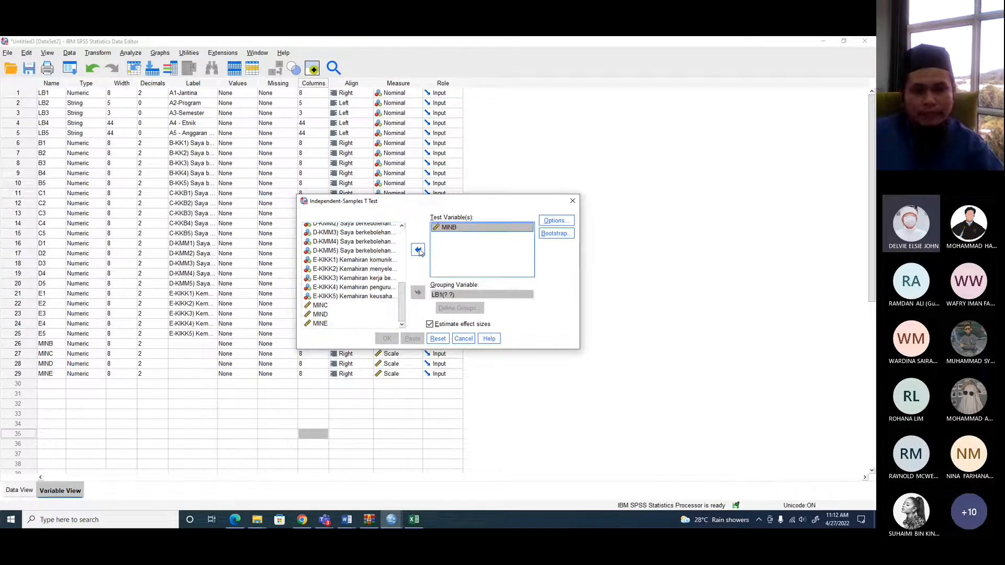
- Define the LB1 groups as 1 and 2 and run the independent-samples t-test
left_click(456, 296)
left_click(455, 308)
left_click(407, 306)
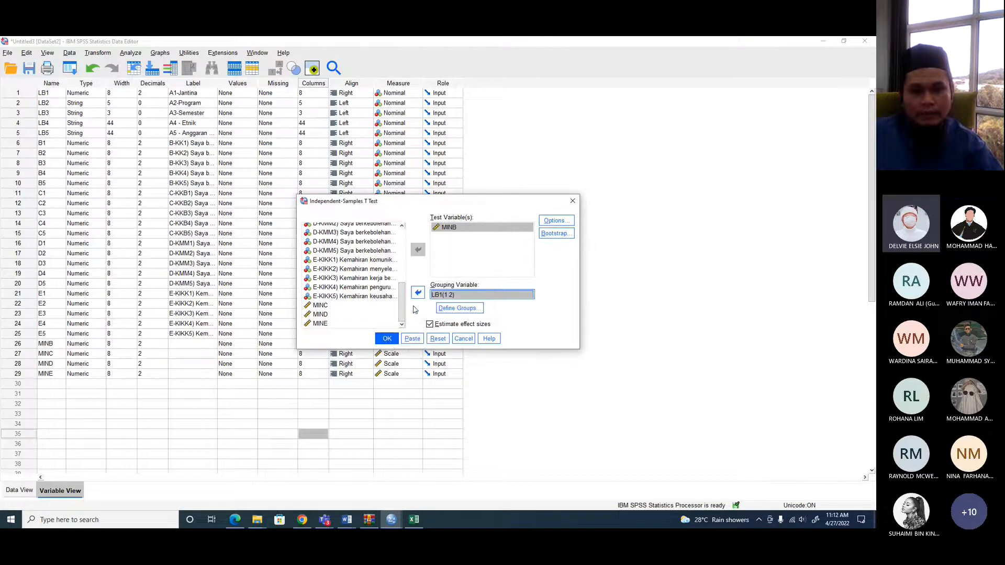
left_click(387, 339)
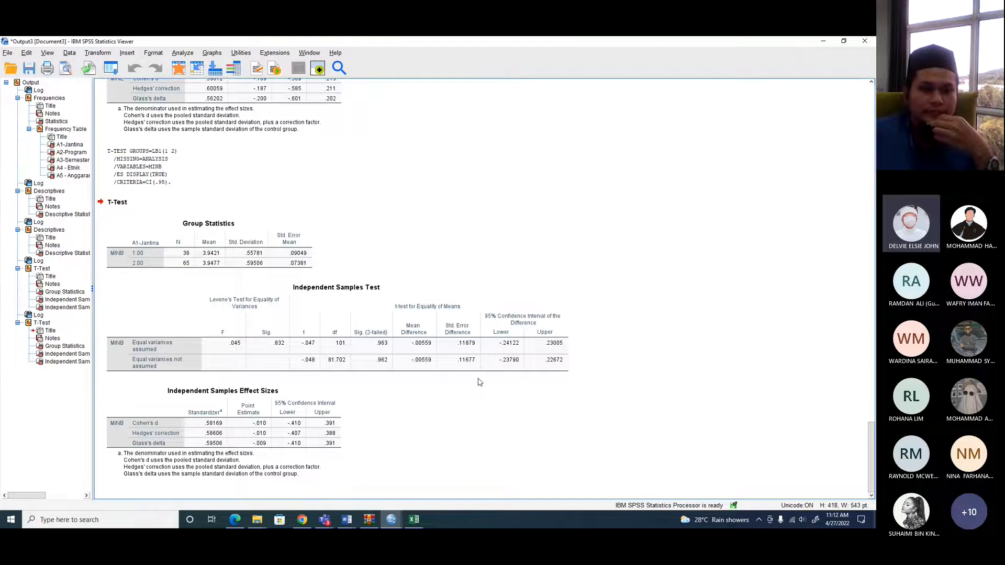
- Select the MINB Group Statistics and Independent Samples Test tables in the output together and copy them
left_click(237, 335)
left_click(148, 263)
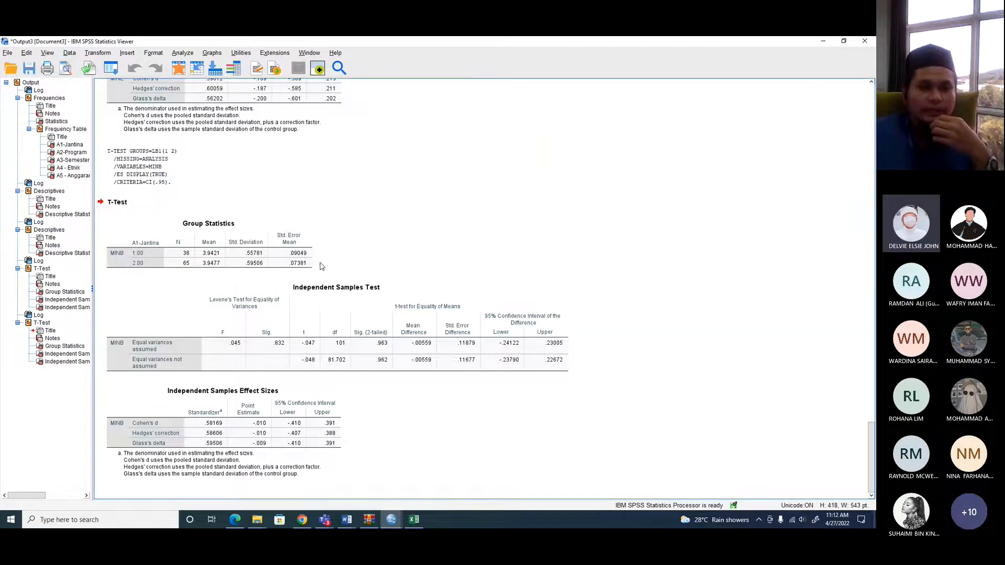
left_click(242, 256)
key("Down")
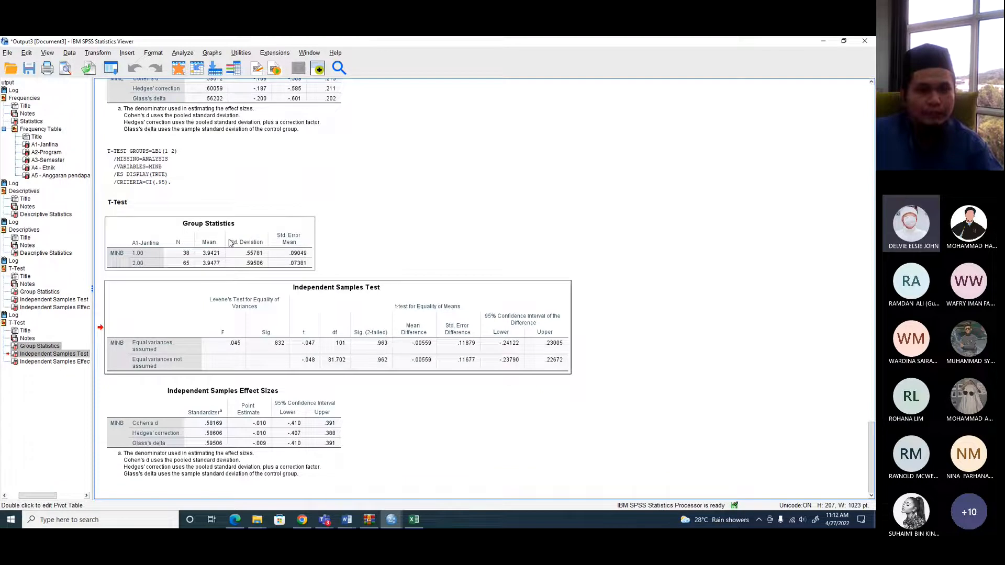
right_click(229, 243)
left_click(238, 260)
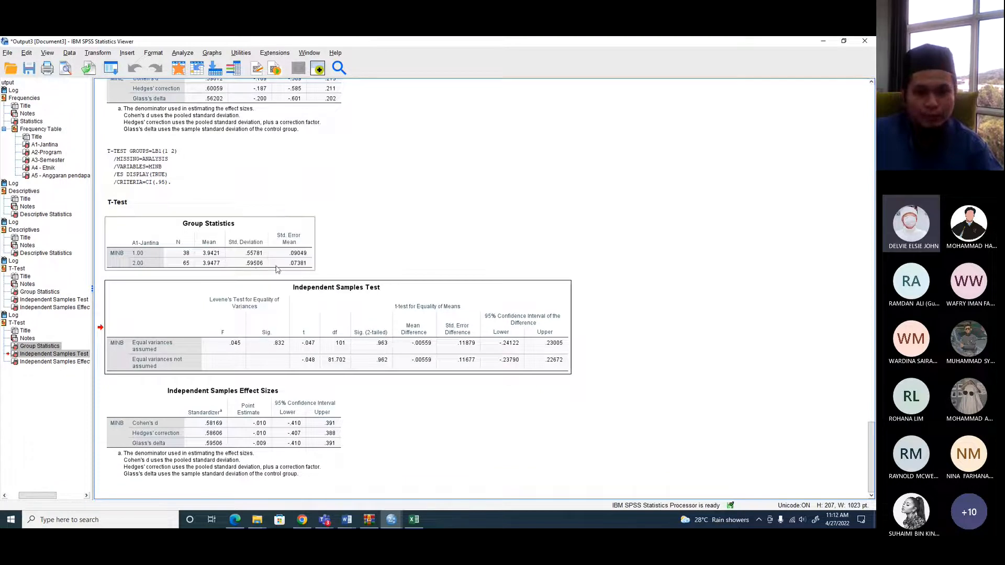
- Switch to Excel, add a new worksheet and paste the copied SPSS tables at cell G6
left_click(415, 519)
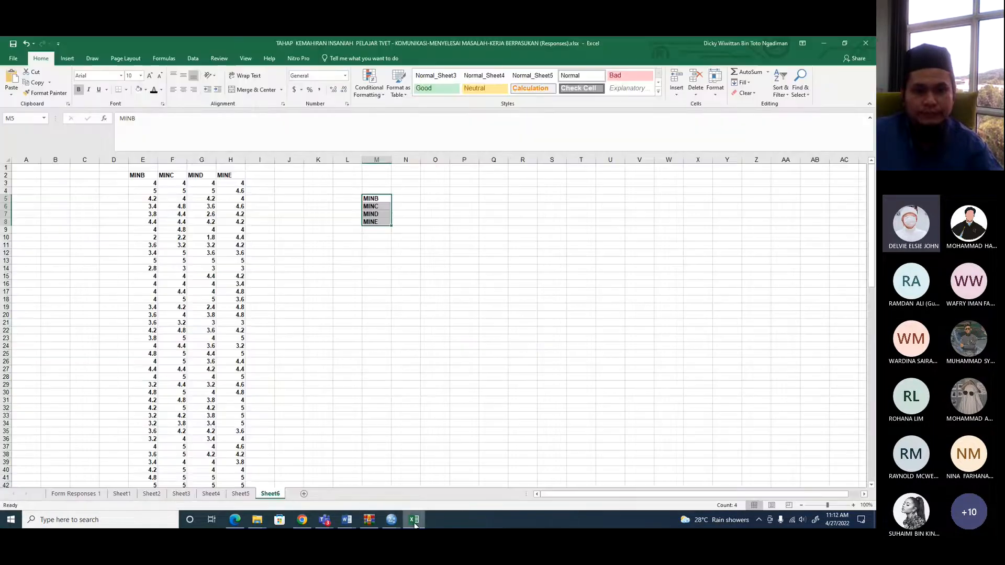
left_click(304, 494)
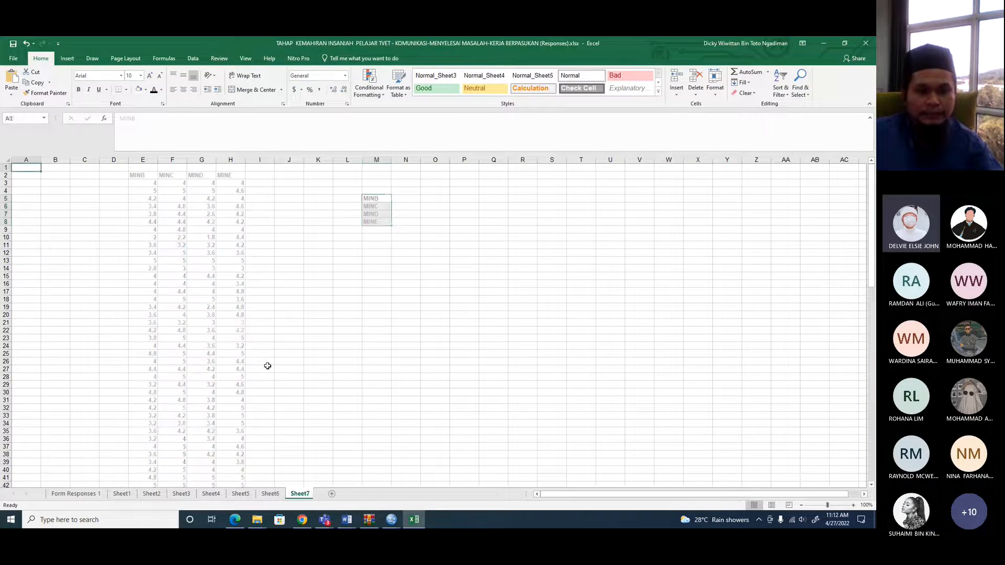
left_click(196, 207)
key("ctrl+v")
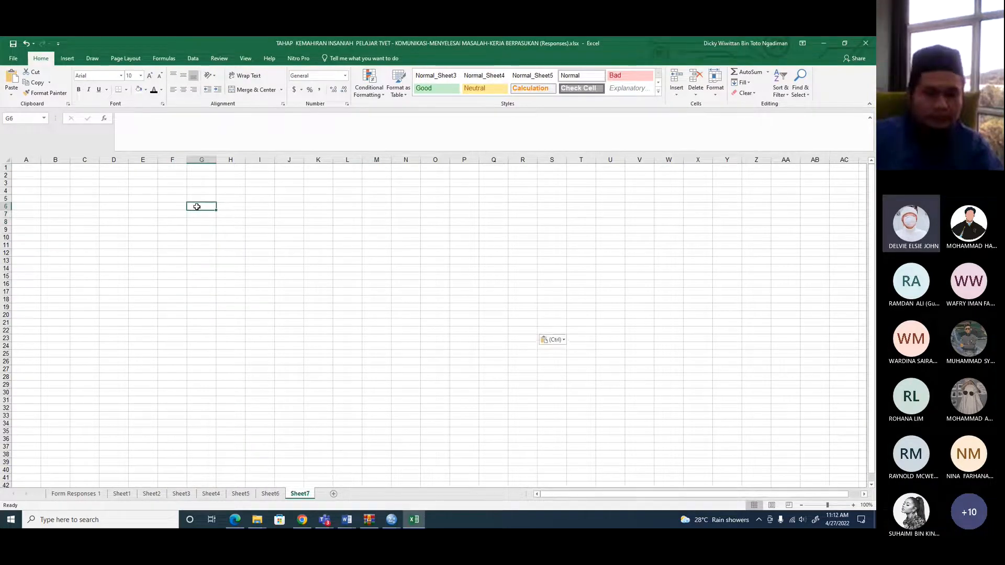
left_click(344, 378)
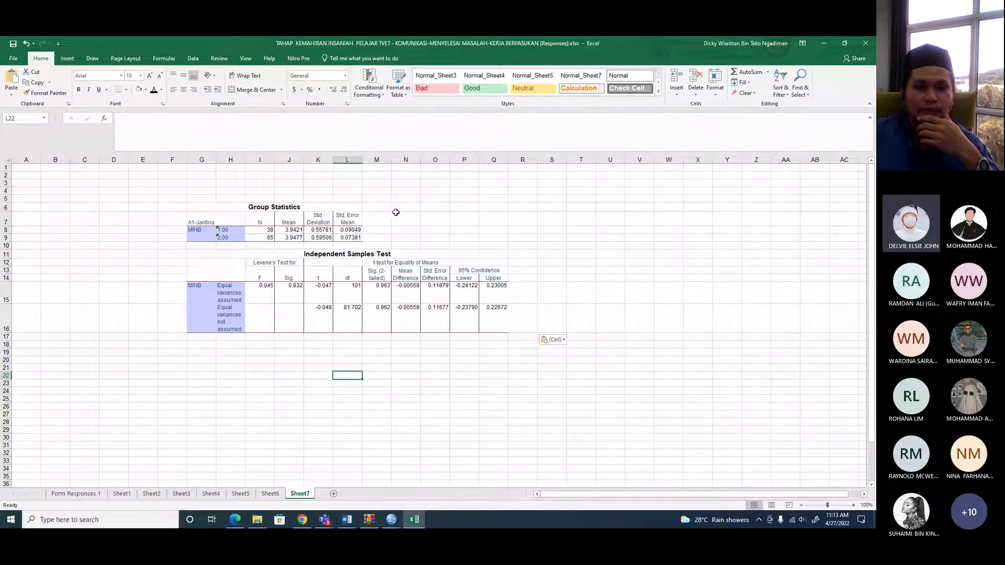
- Delete columns N to Q, covering the mean difference, standard error difference and 95% confidence values
left_click(377, 277)
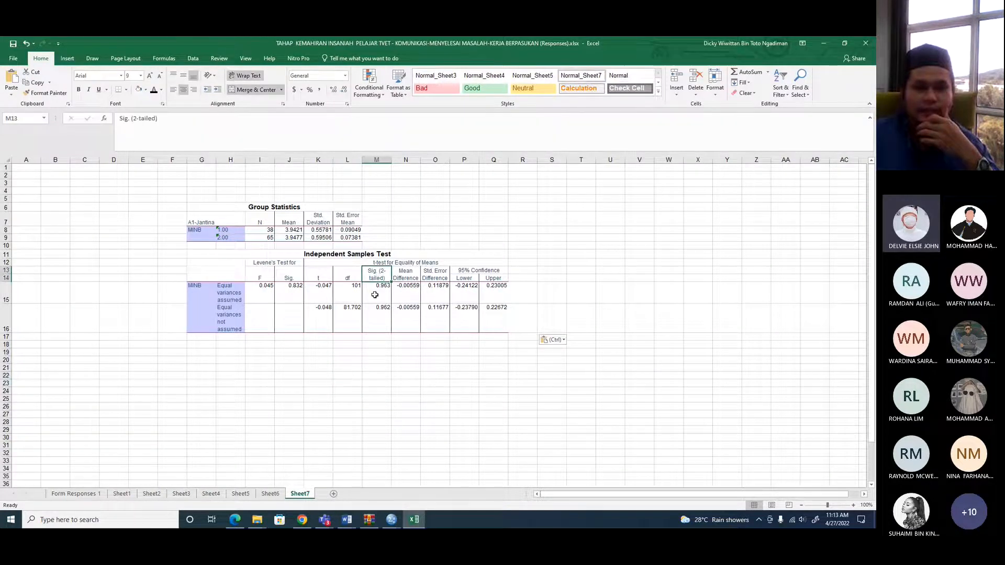
left_click(382, 314, "shift")
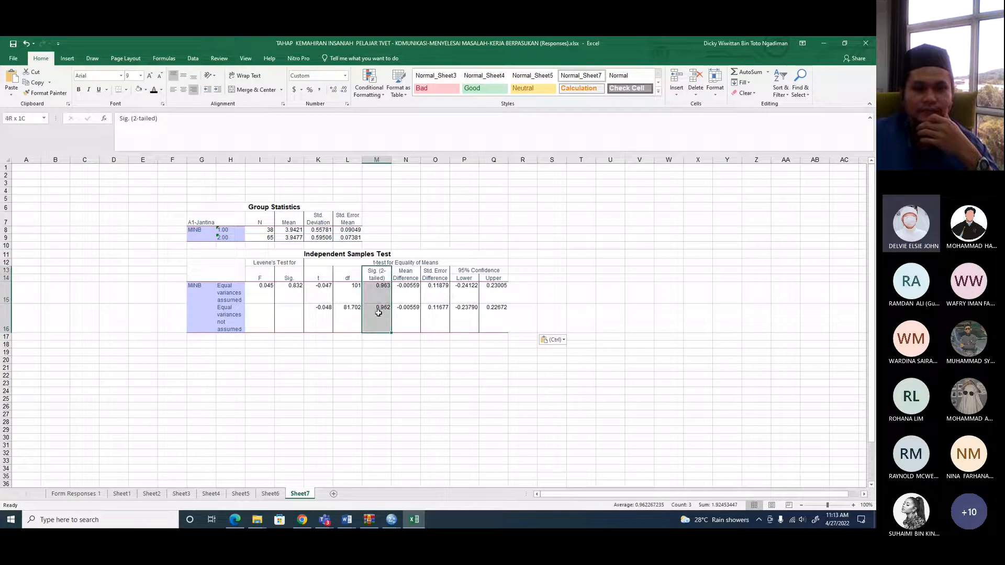
left_click_drag(371, 274, 374, 313)
left_click(454, 351)
mouse_move(405, 160)
left_mouse_down()
mouse_move(466, 175)
mouse_move(496, 195)
mouse_move(504, 286)
left_mouse_up()
right_click(504, 286)
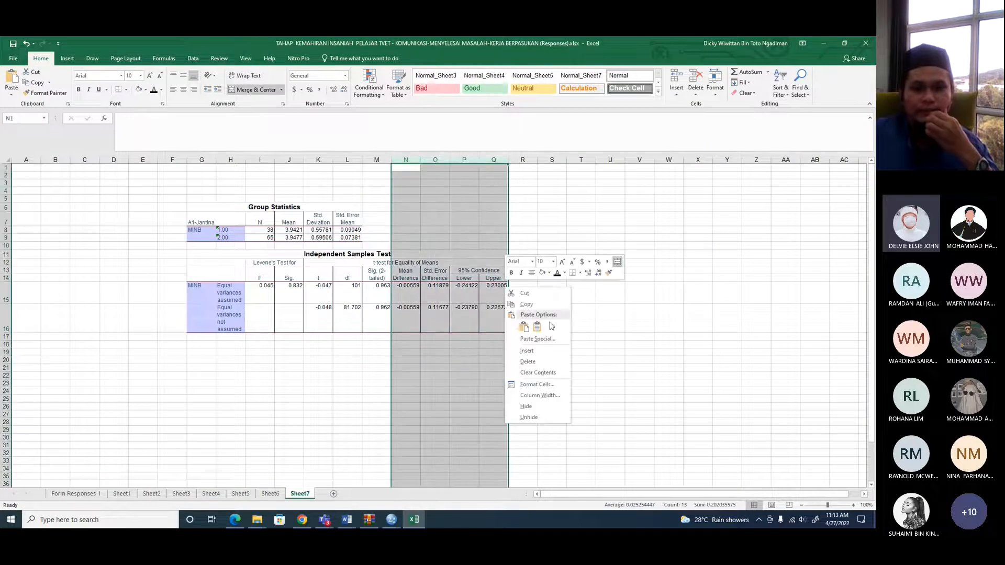
left_click(539, 358)
left_click(536, 358)
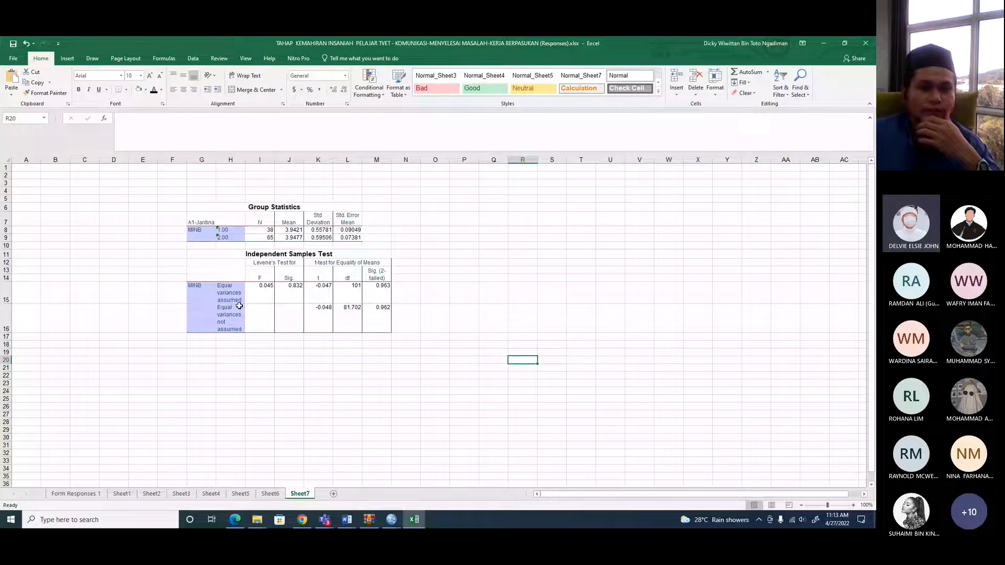
- Delete row 16 with the "Equal variances not assumed" results from the Independent Samples Test table
left_click(229, 293)
left_click(235, 313)
left_click(231, 296)
left_click(230, 316)
left_click(233, 294)
left_click(231, 317)
left_click(222, 296)
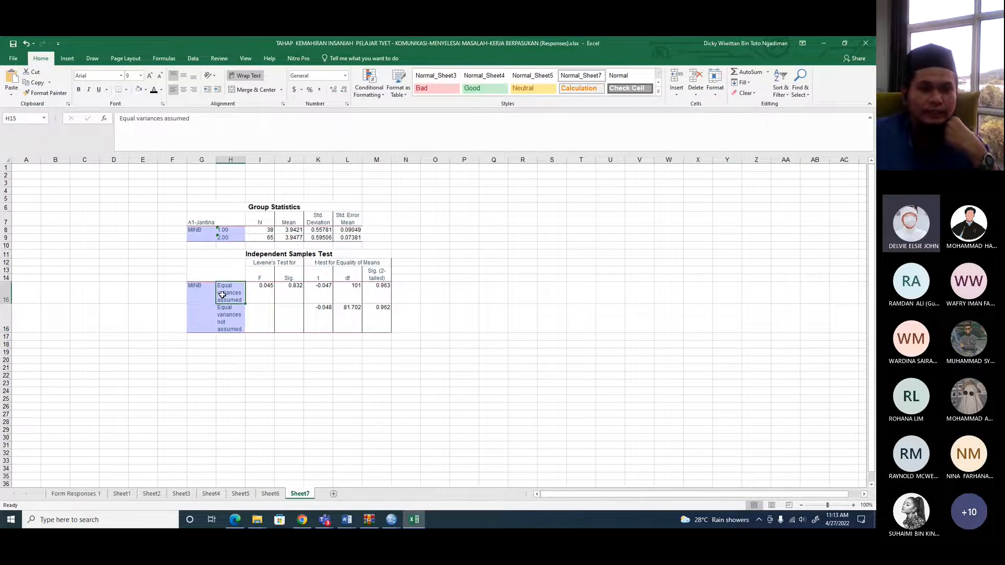
left_click(6, 318)
right_click(236, 326)
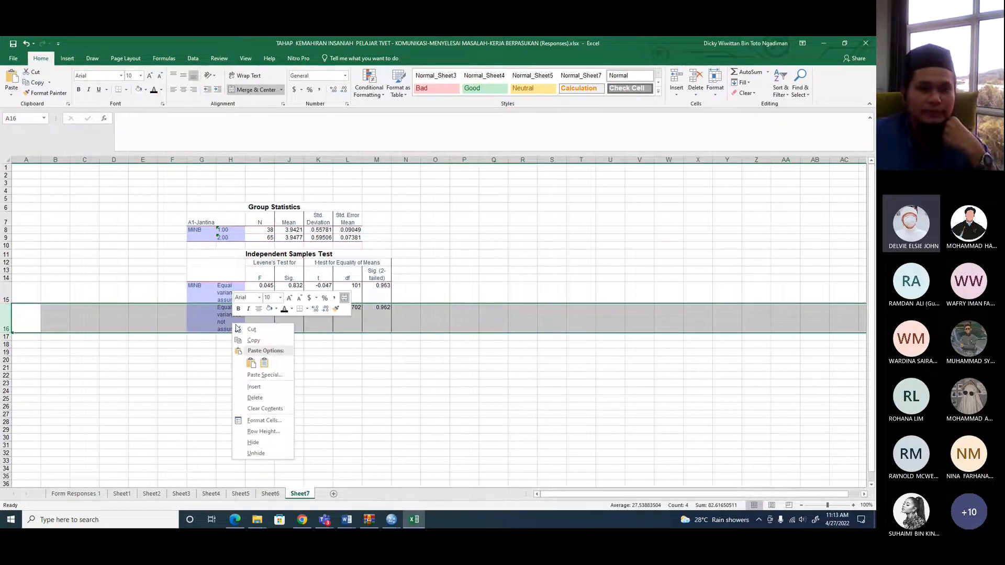
left_click(255, 398)
left_click(376, 397)
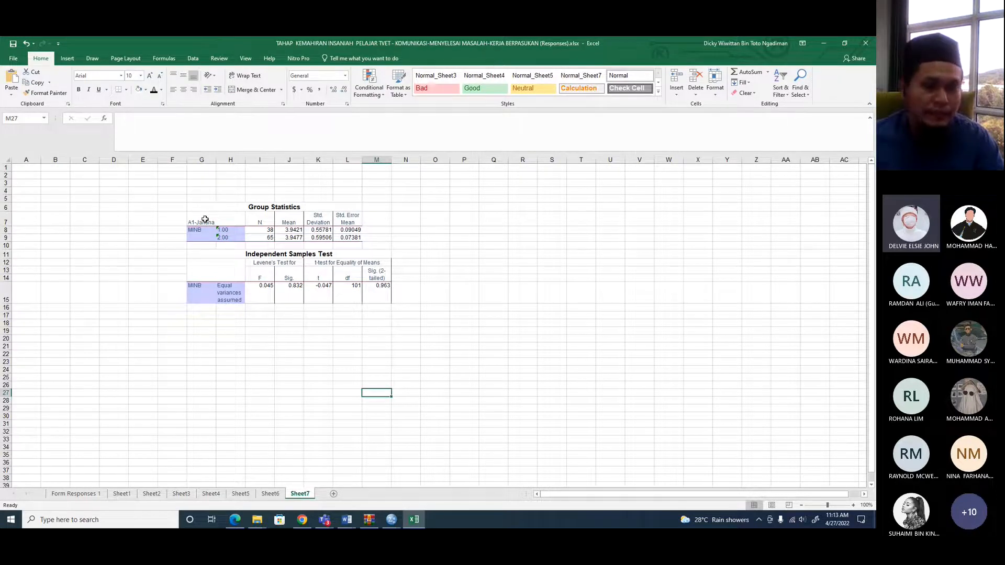
- Clear the "Independent Samples Test" and "Group Statistics" title cells above the two tables
left_click_drag(205, 220, 359, 268)
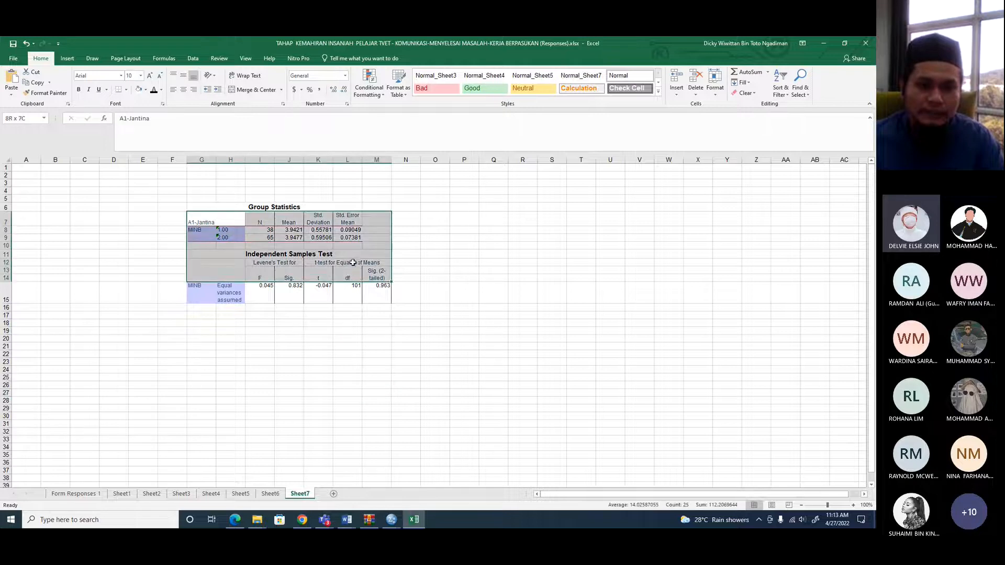
left_click(448, 361)
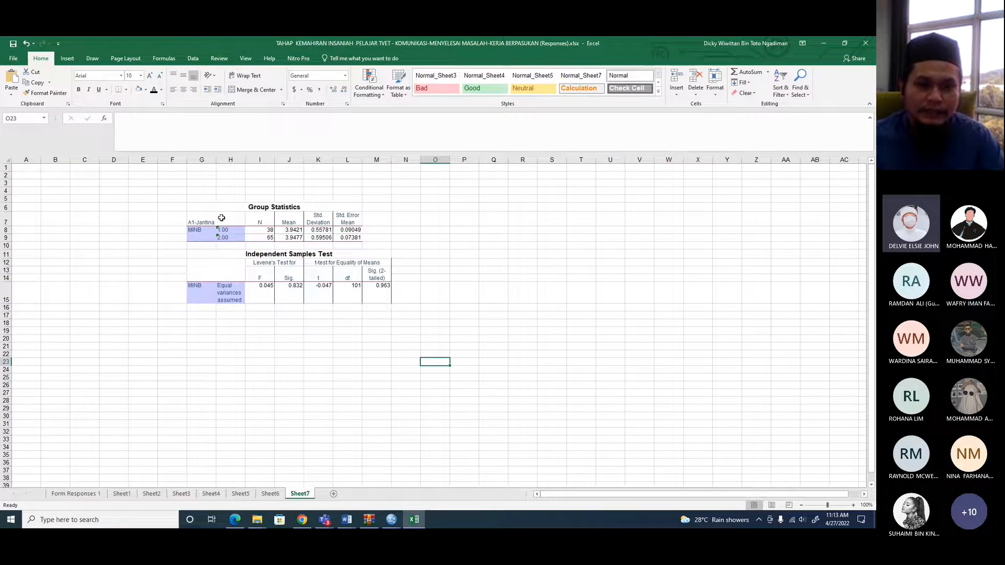
left_click(273, 250)
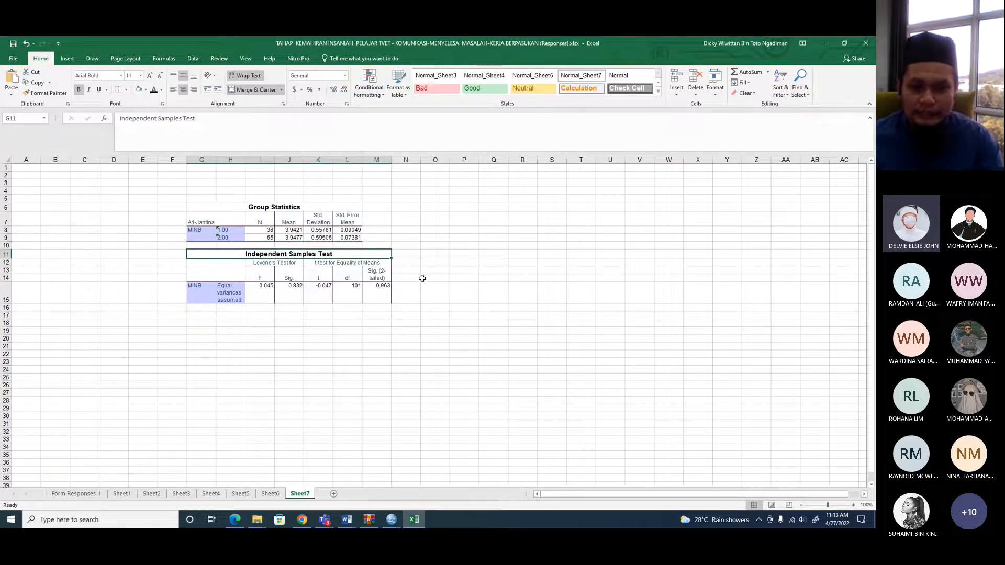
key("Delete")
left_click(277, 207)
key("Delete")
left_click(491, 322)
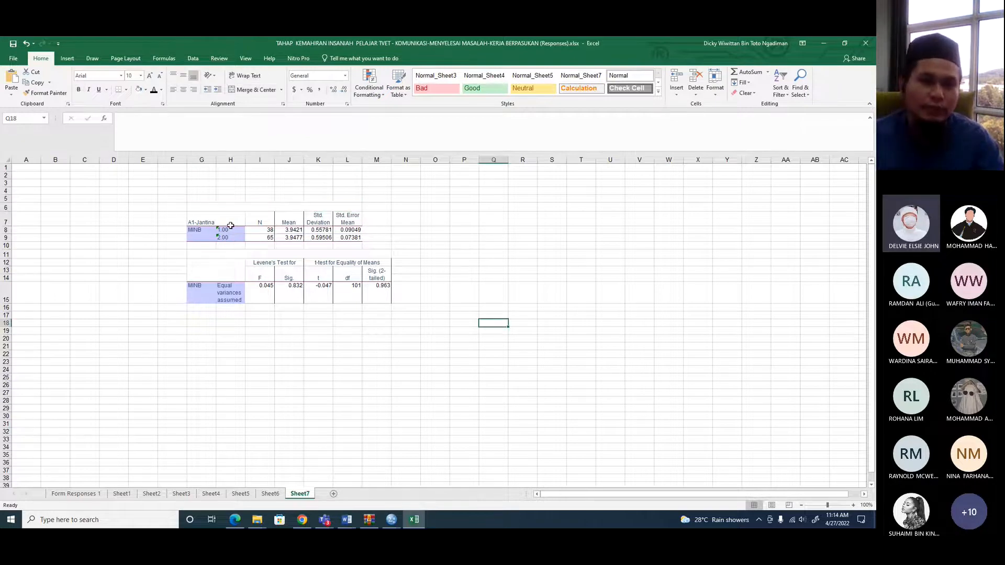
- Adjust the cell borders of the results range G7:M15 and copy the range
left_click(199, 215)
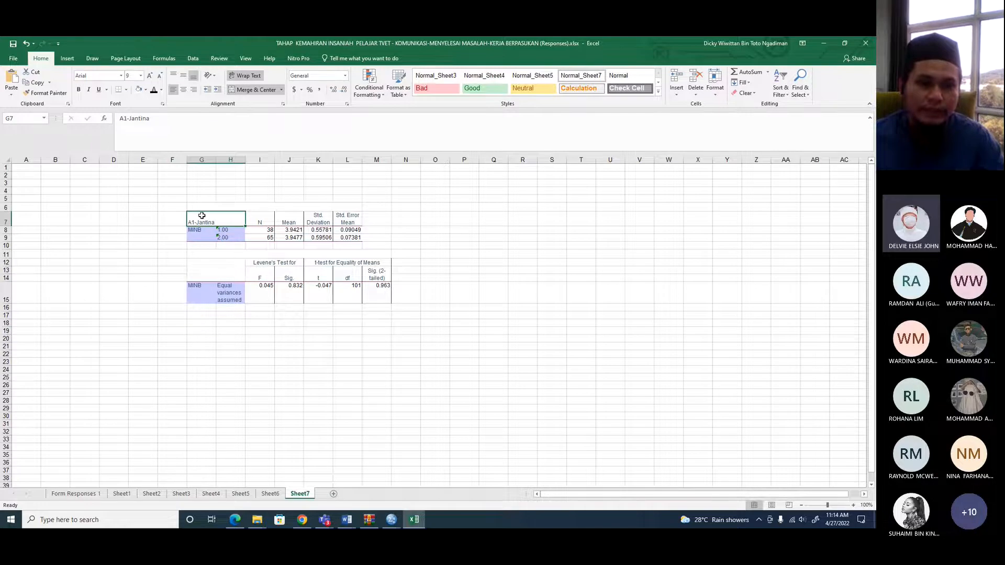
left_click_drag(206, 219, 383, 294)
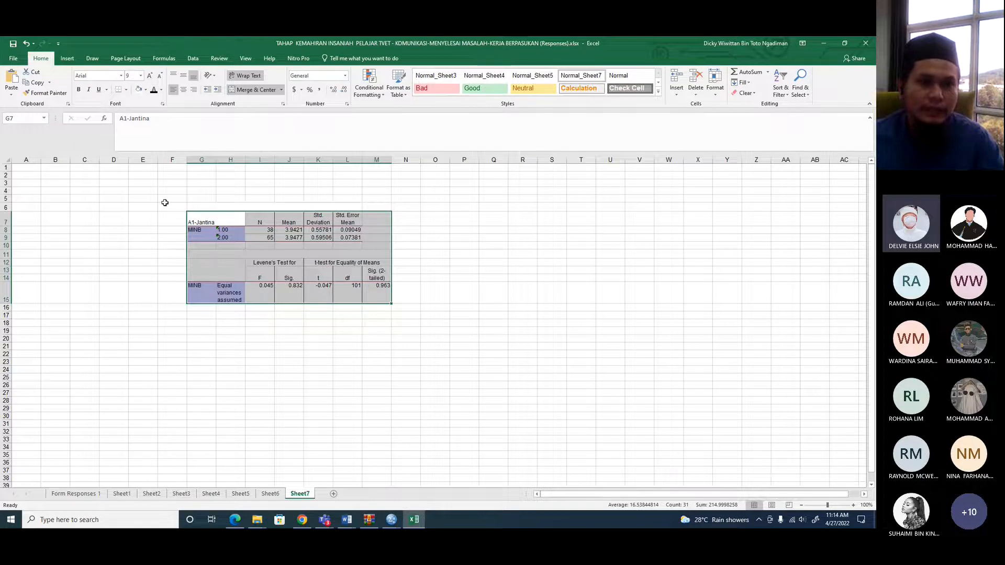
left_click(260, 338)
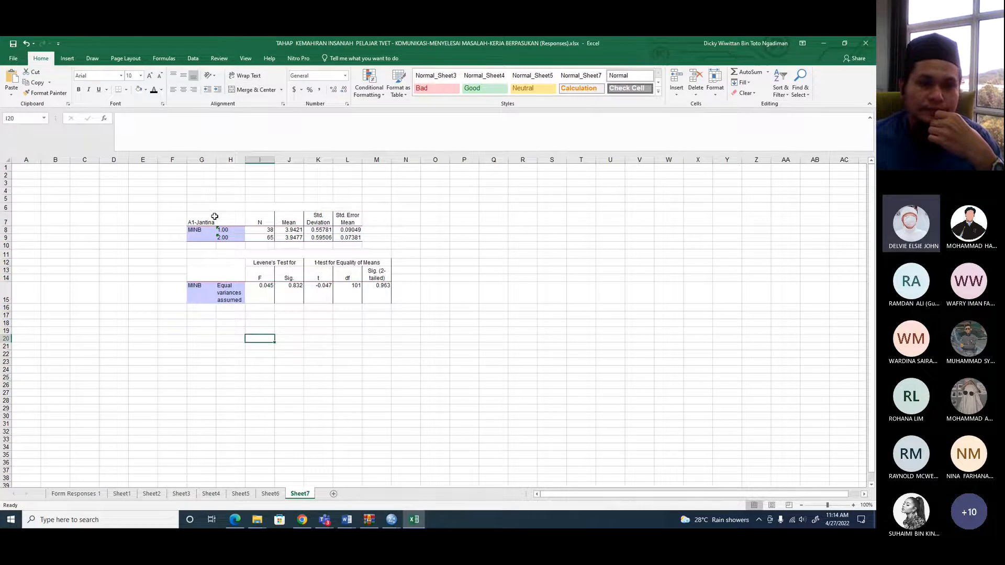
left_click_drag(205, 218, 380, 289)
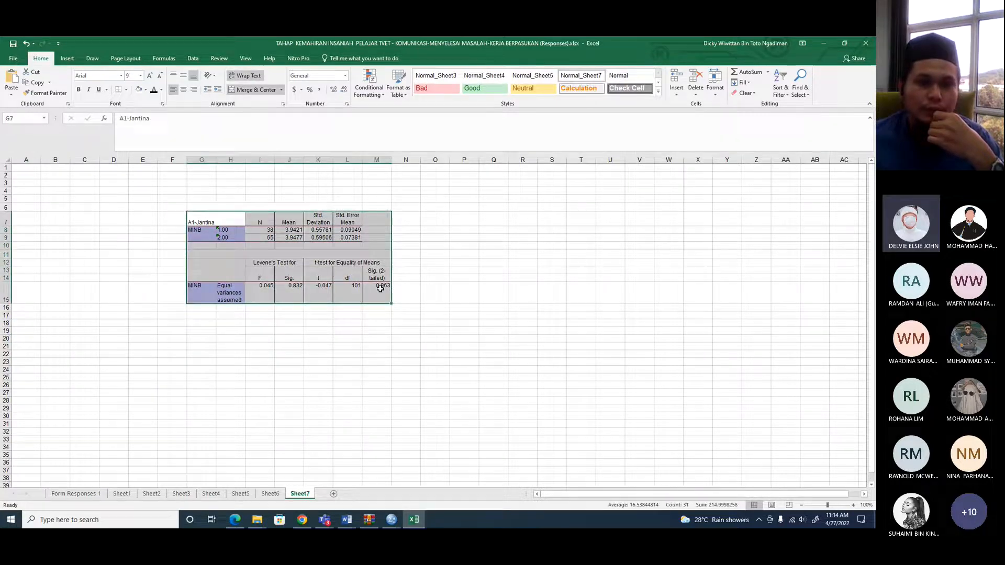
left_click(126, 89)
left_click(125, 179)
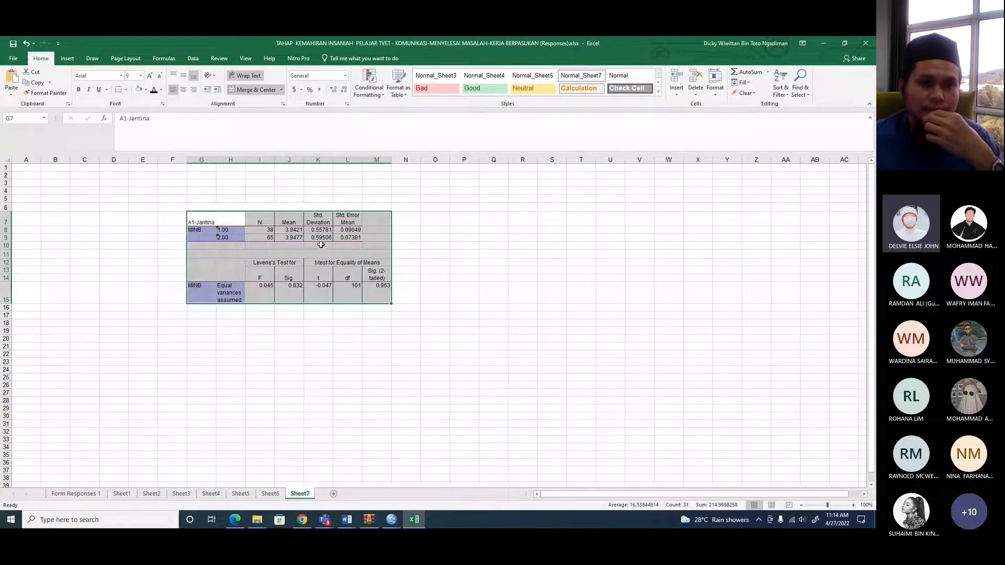
right_click(320, 242)
left_click(340, 259)
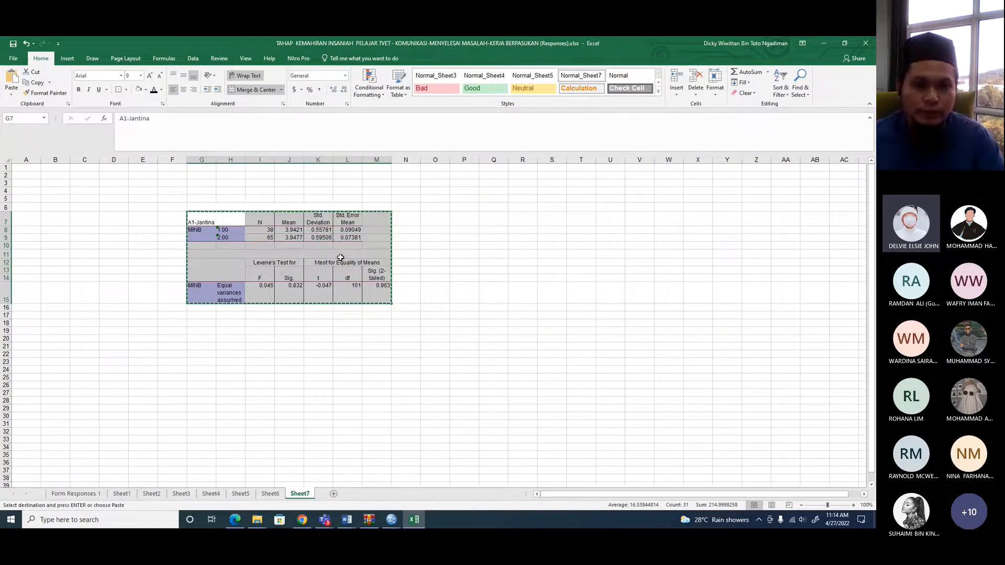
- Switch to Word, start a new line below the Jadual 5 caption, and try pasting the copied t-test results table there
key("alt+Tab")
key("alt+Tab")
key("alt+Tab")
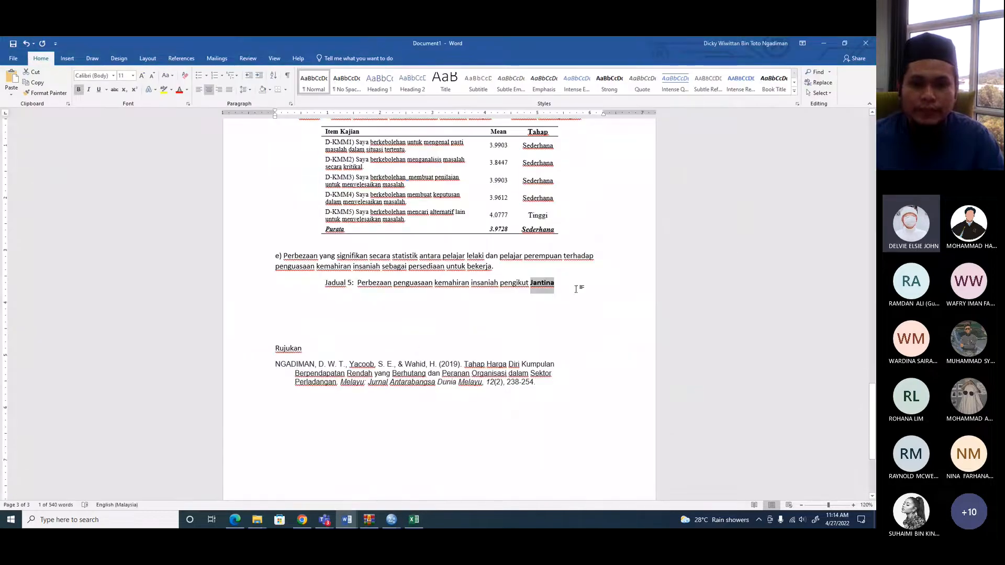
left_click(575, 288)
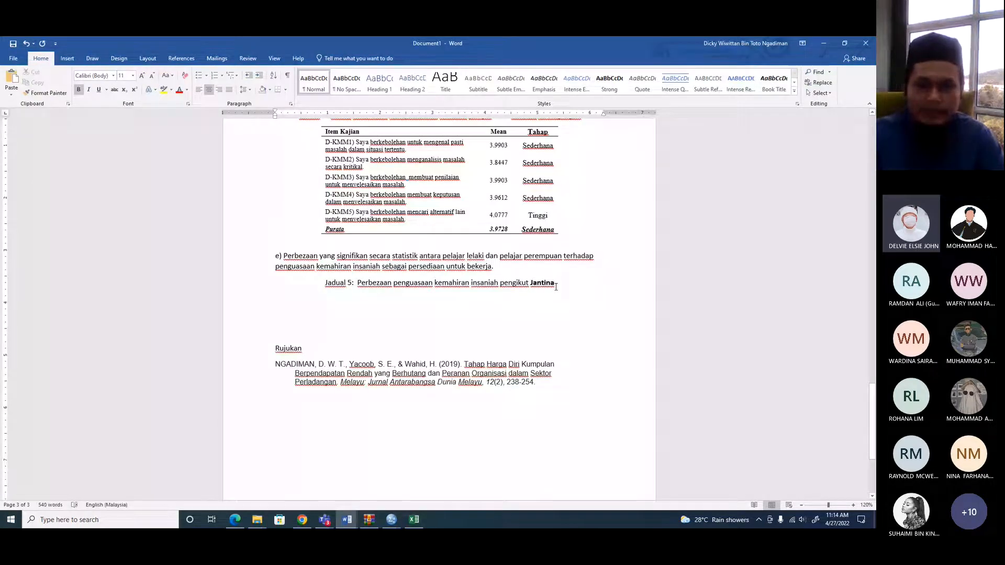
key("Return")
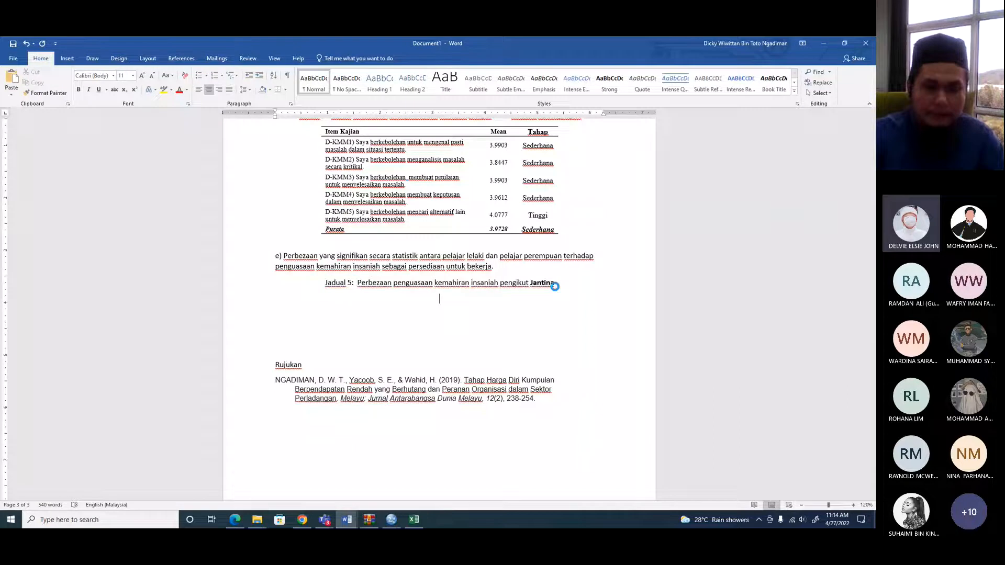
key("ctrl+v")
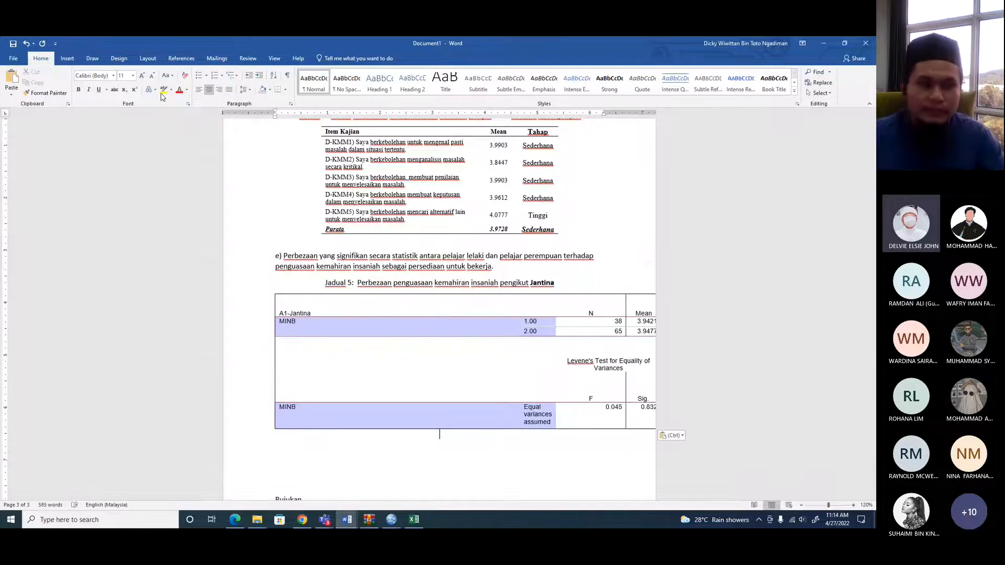
left_click(26, 43)
- Recopy the t-test results table from Excel's Sheet7 into Word below the Jadual 5 caption and narrow its columns to fit the page
key("alt+Tab")
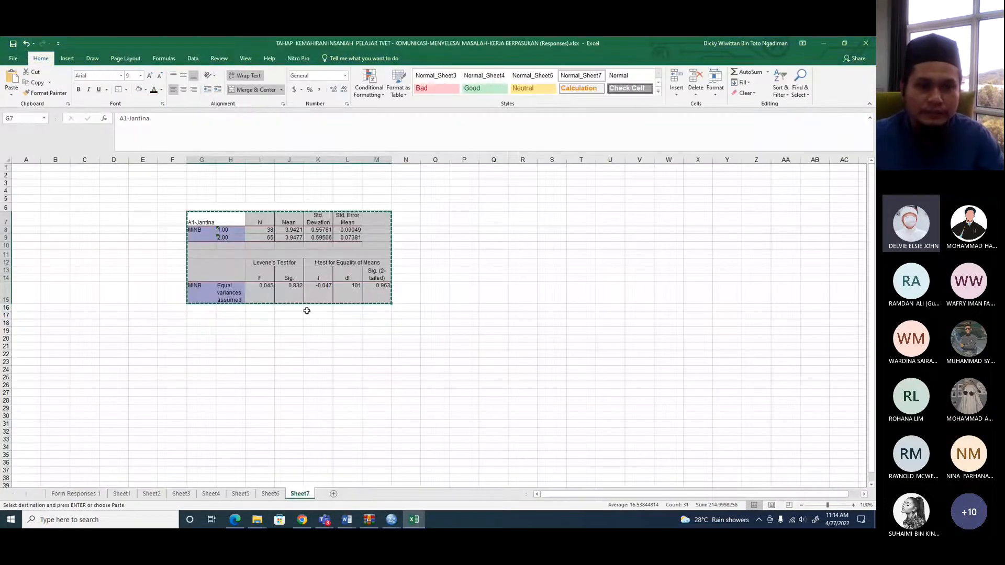
right_click(321, 246)
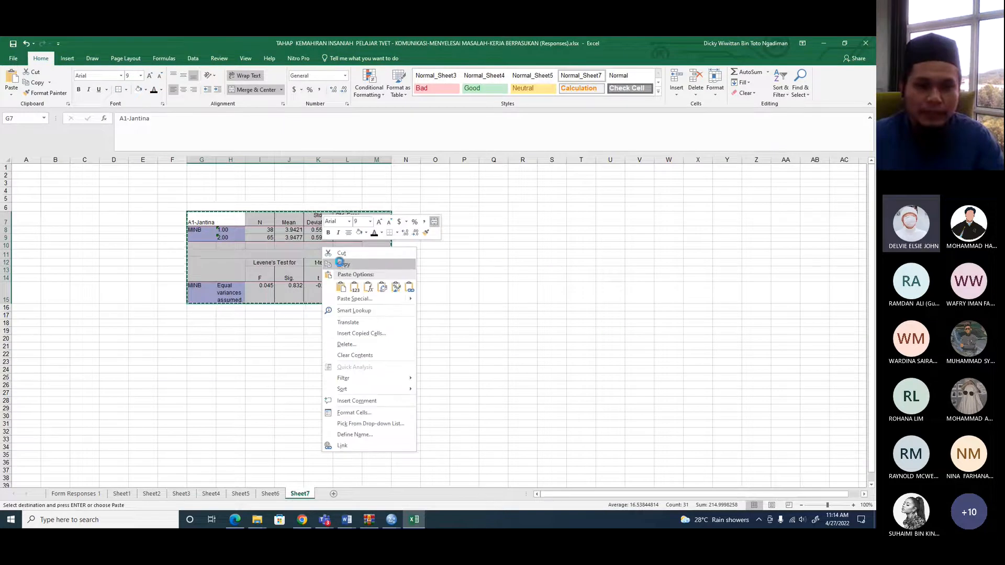
left_click(340, 262)
key("alt+Tab")
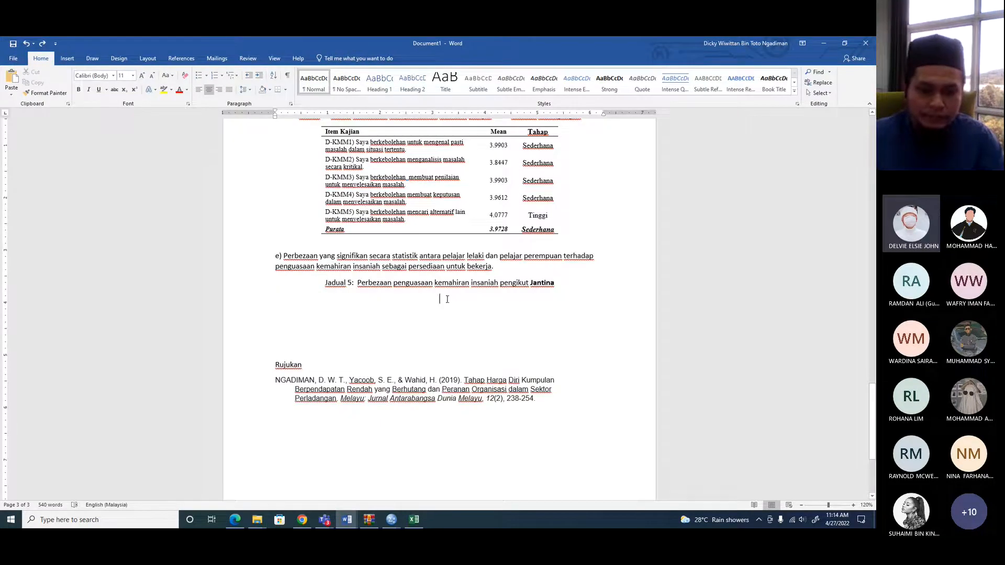
key("ctrl+v")
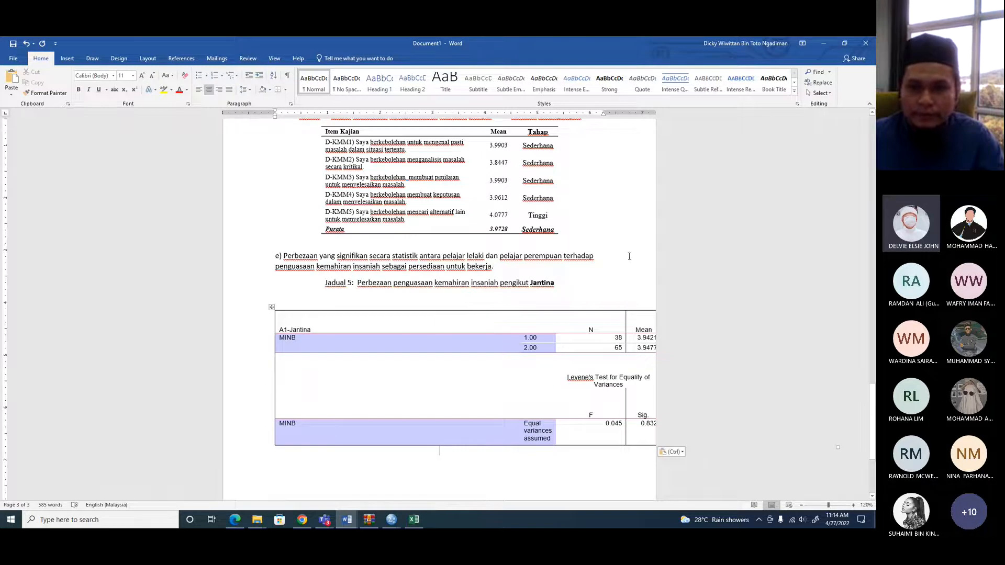
left_click(628, 337)
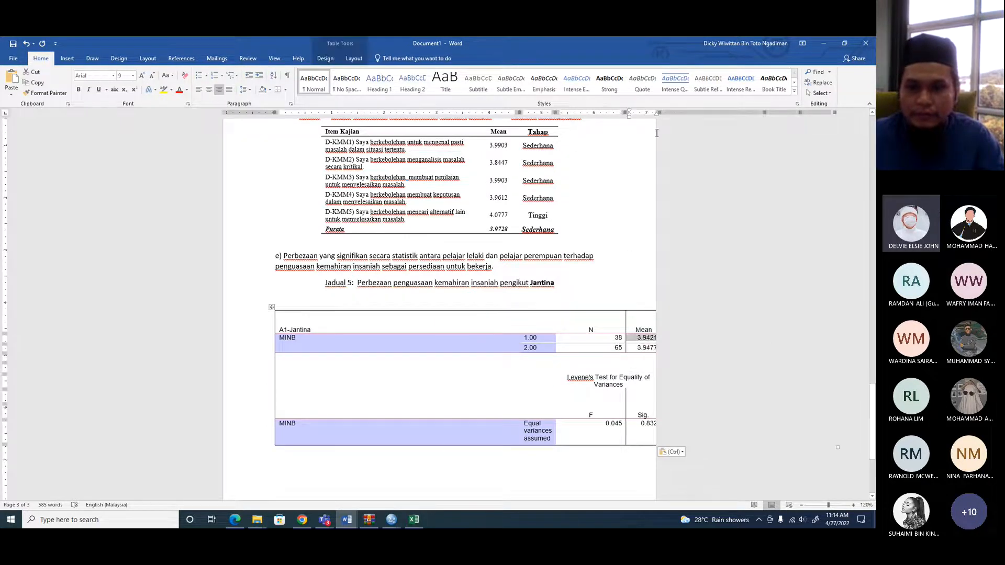
left_click_drag(626, 113, 304, 159)
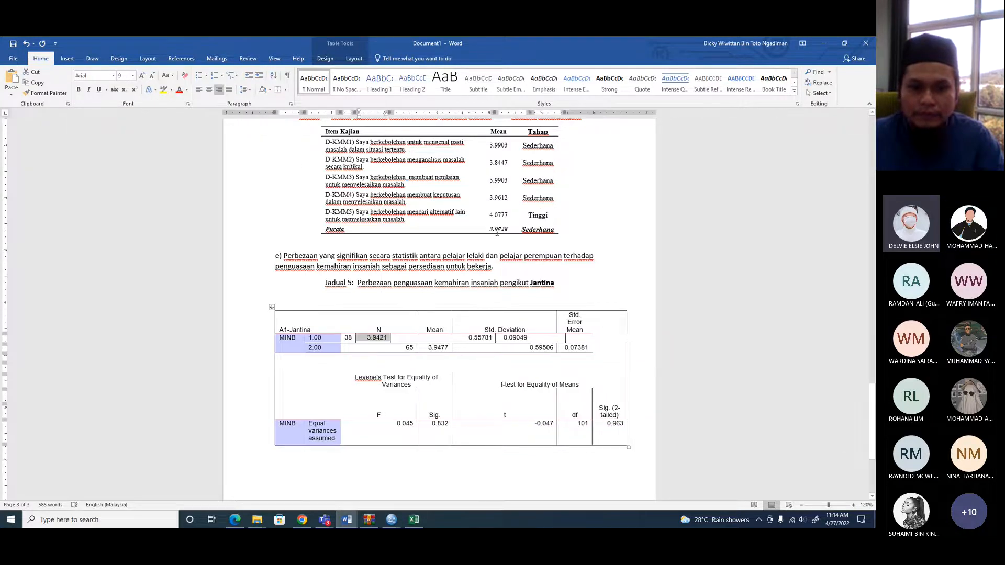
- Switch to Excel and examine the group statistics and the Levene's and t-test results on Sheet7
left_click(413, 520)
left_click(406, 338)
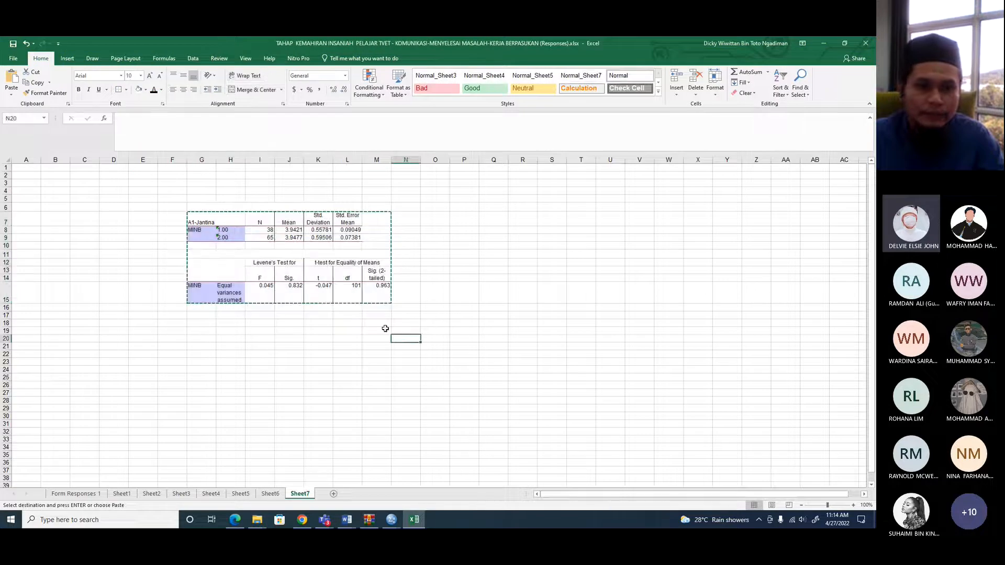
left_click_drag(200, 222, 356, 238)
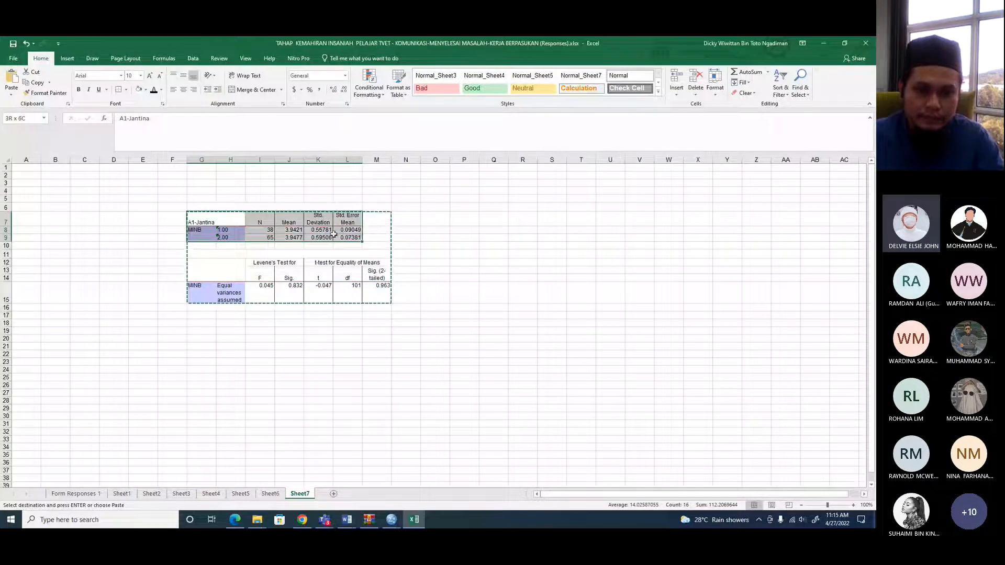
left_click(459, 246)
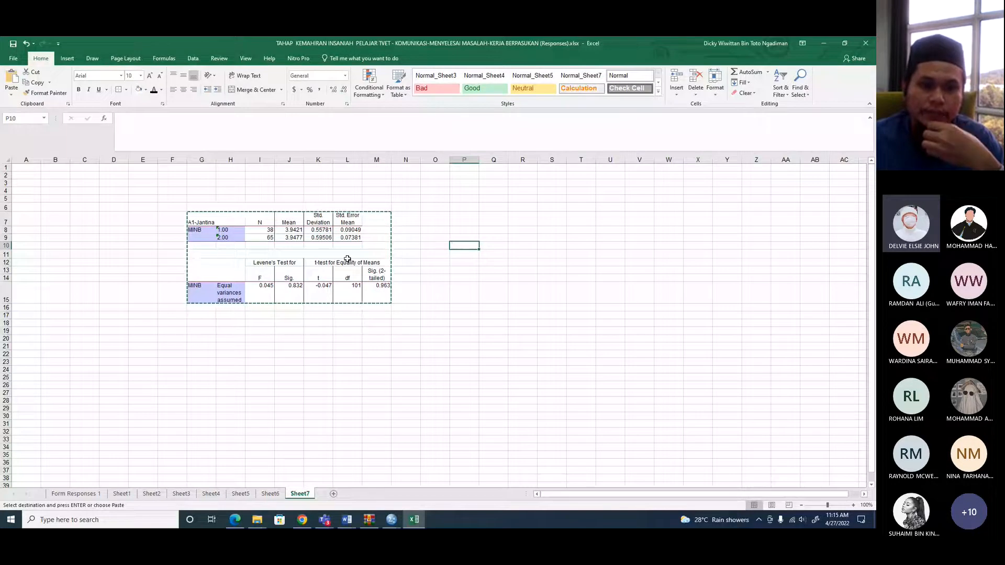
left_click(269, 274)
double_click(323, 330)
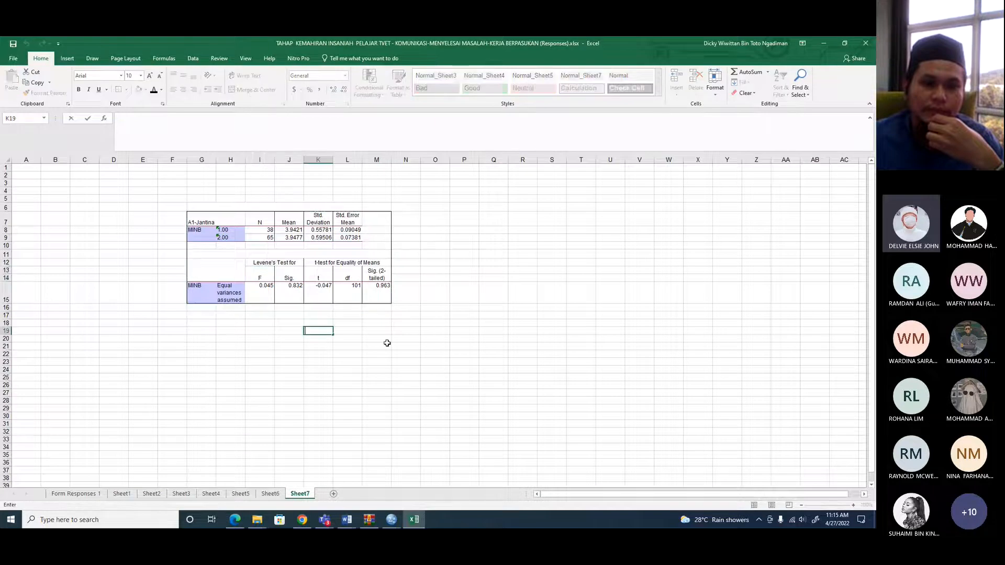
left_click(386, 344)
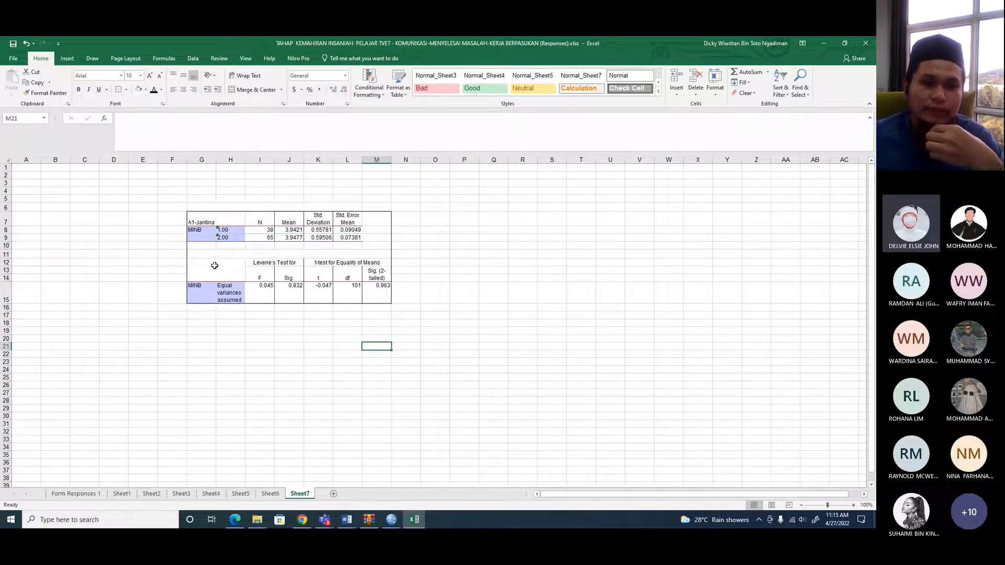
left_click_drag(214, 265, 370, 278)
left_click(344, 337)
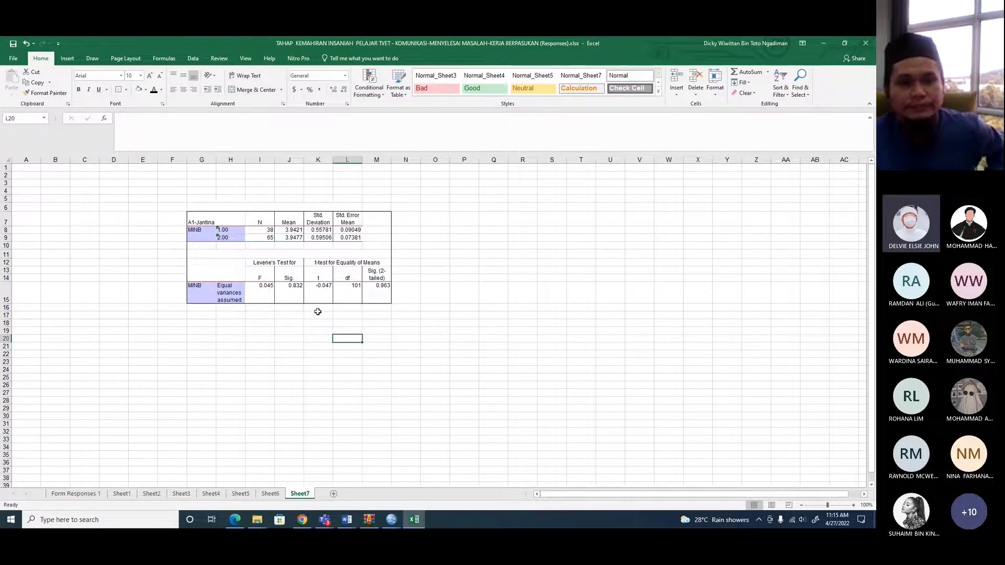
- Make the Sig. (2-tailed) value in cell M15 bold
left_click(383, 294)
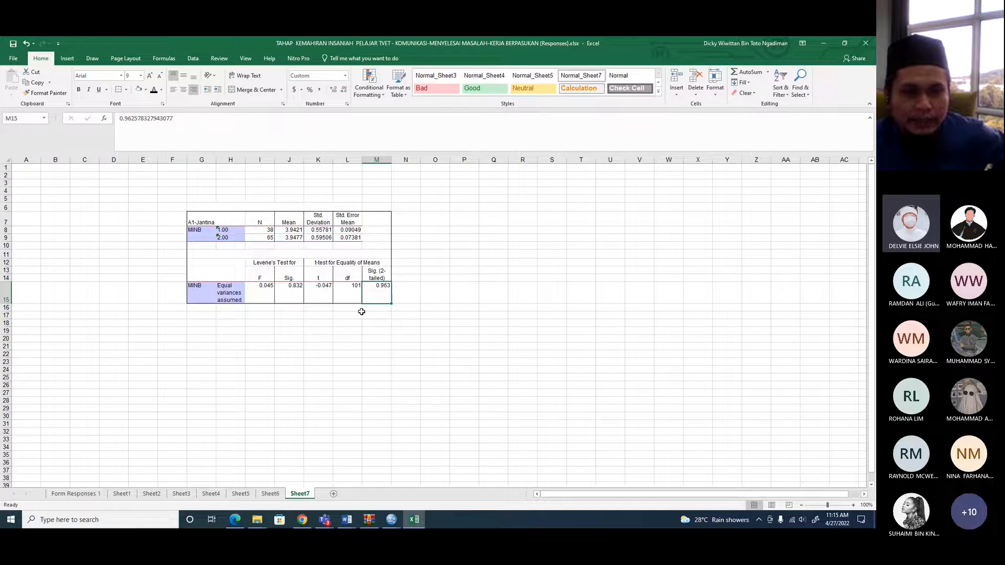
left_click(79, 90)
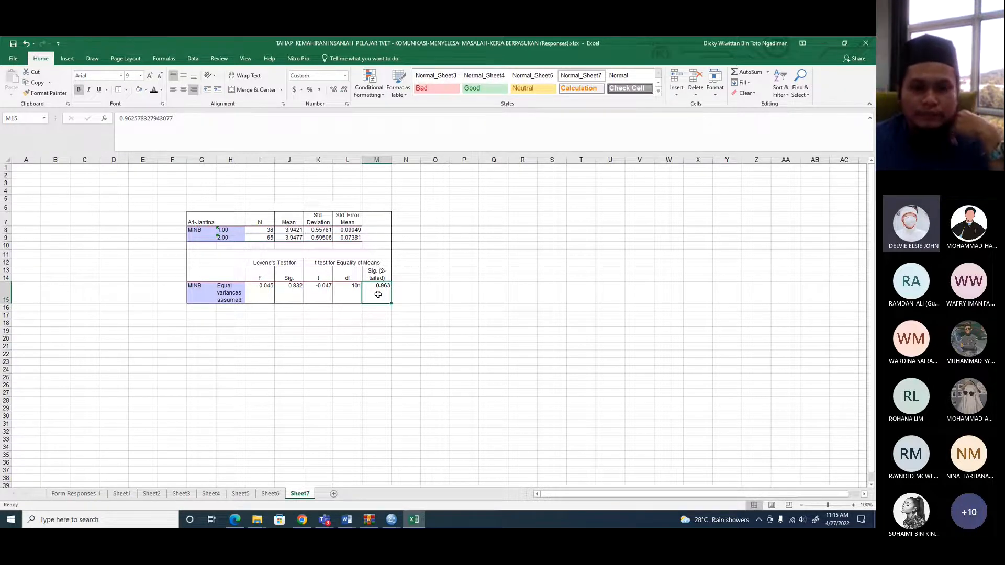
left_click(395, 324)
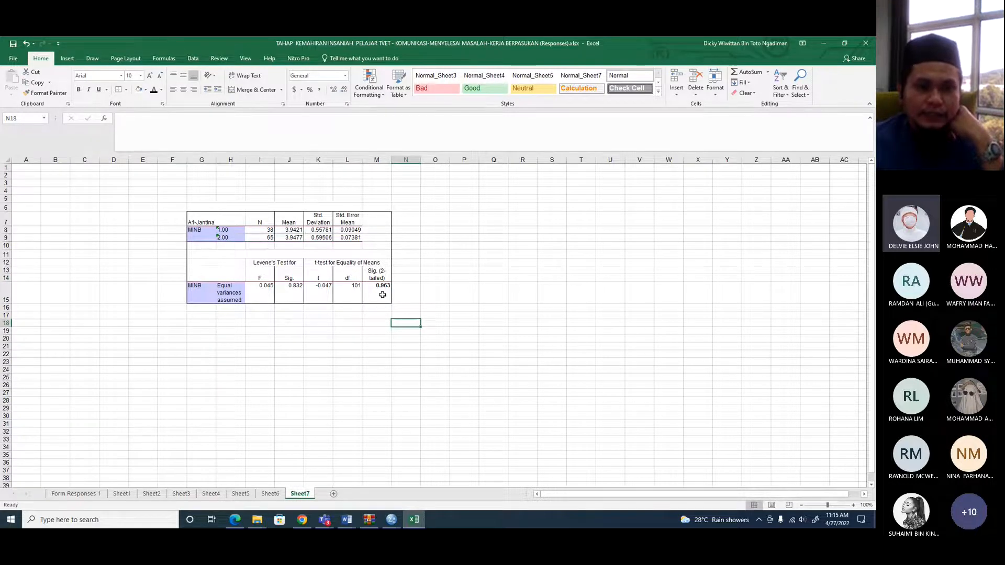
left_click(383, 291)
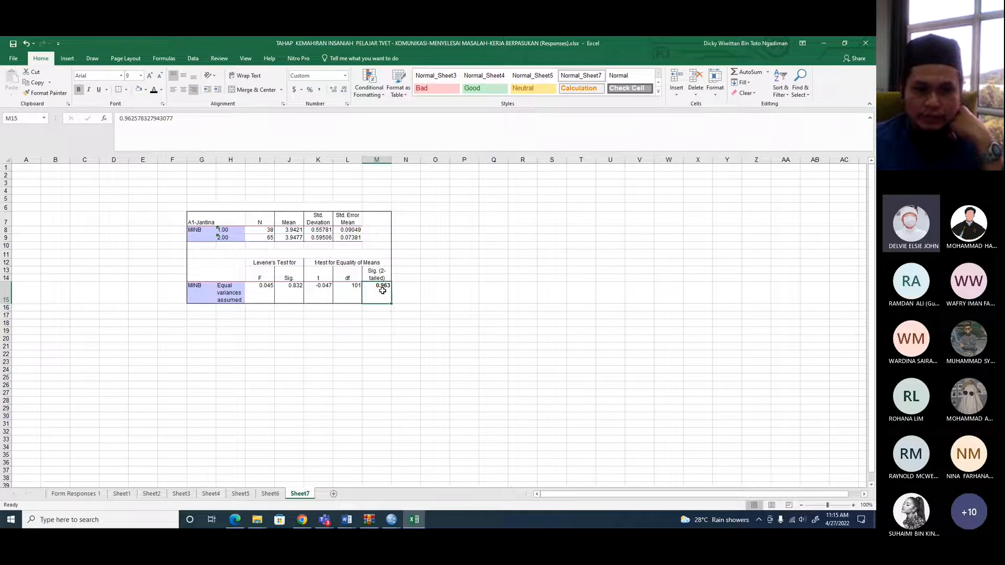
- Unmerge the header cells of the Levene's and t-test table in rows 12 to 14
left_click_drag(203, 266, 306, 294)
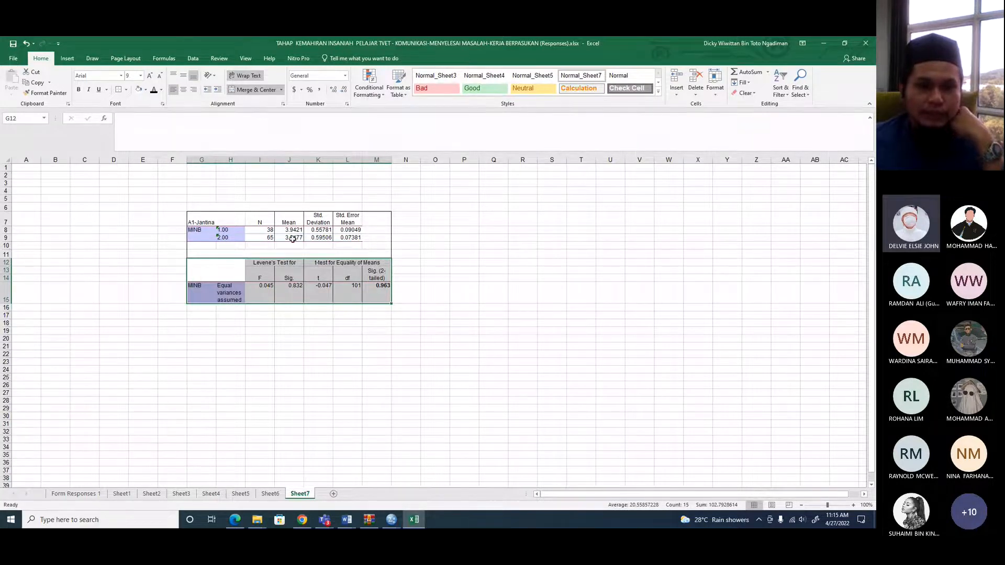
left_click(394, 254)
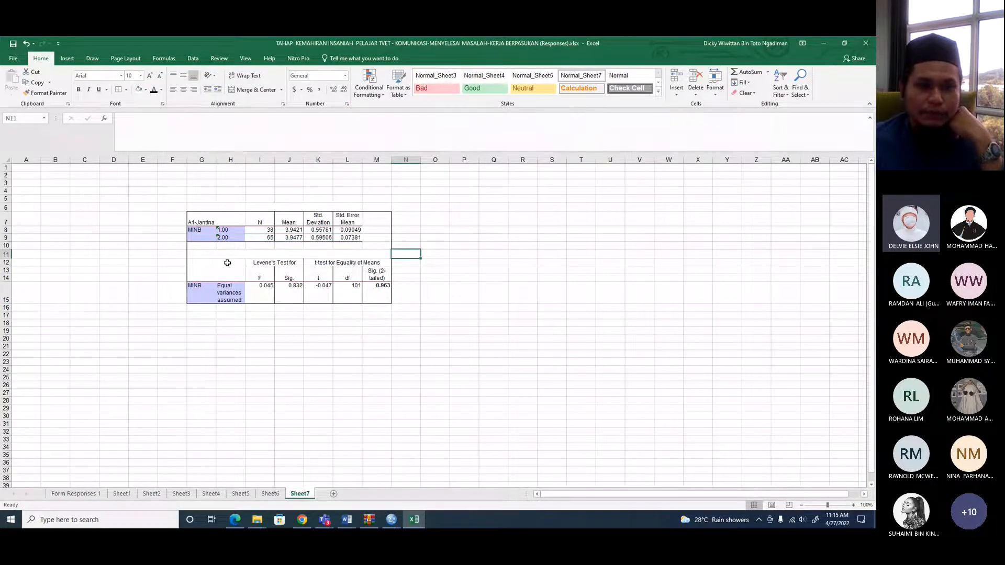
left_click(219, 264)
left_click_drag(219, 264, 345, 265)
left_click(256, 90)
left_click(358, 394)
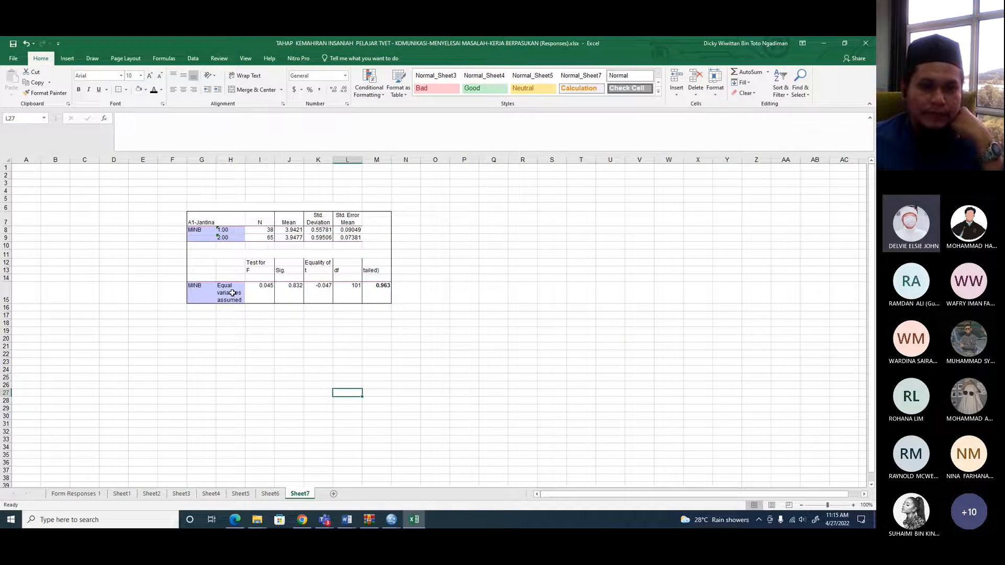
- Copy the "Equal variances assumed" results in H15:M15 into row 8 beside the group statistics, starting at cell M8
left_click_drag(225, 288, 380, 299)
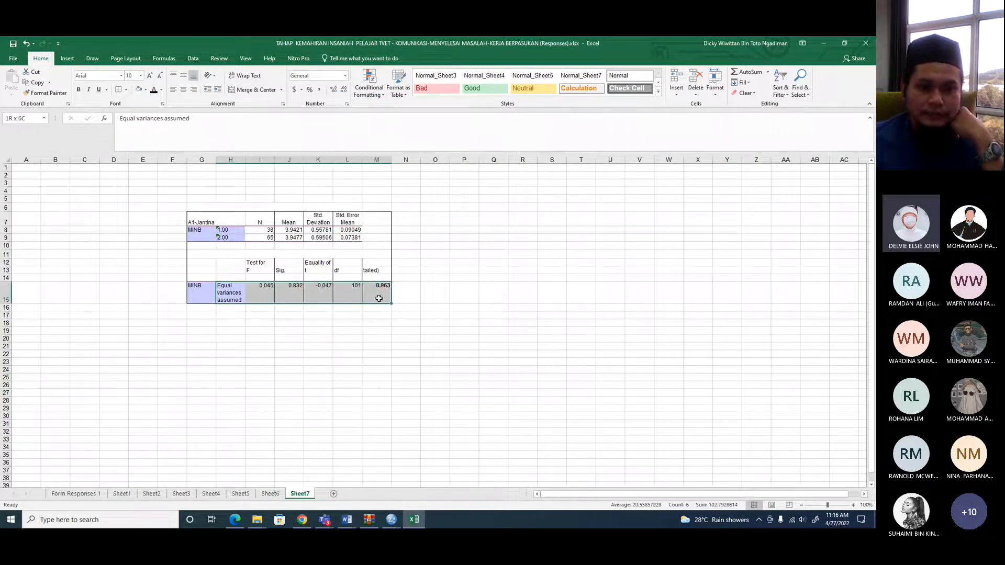
right_click(381, 299)
left_click(402, 316)
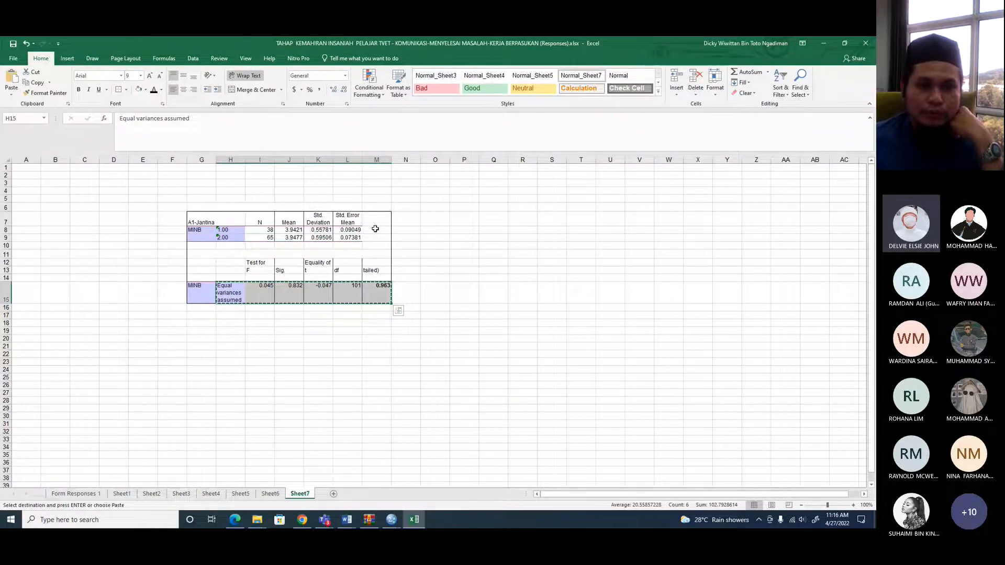
left_click(376, 228)
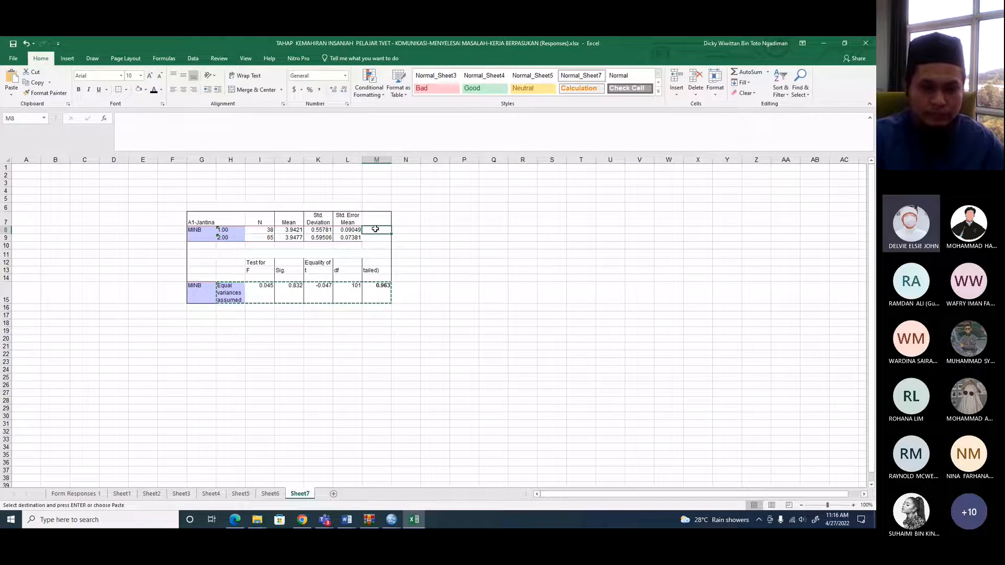
key("ctrl+v")
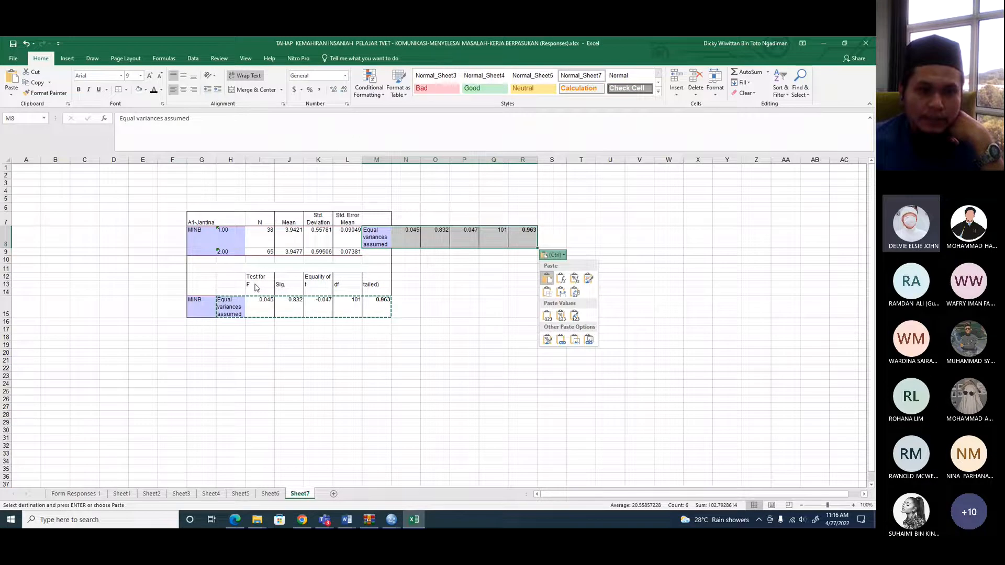
key("Escape")
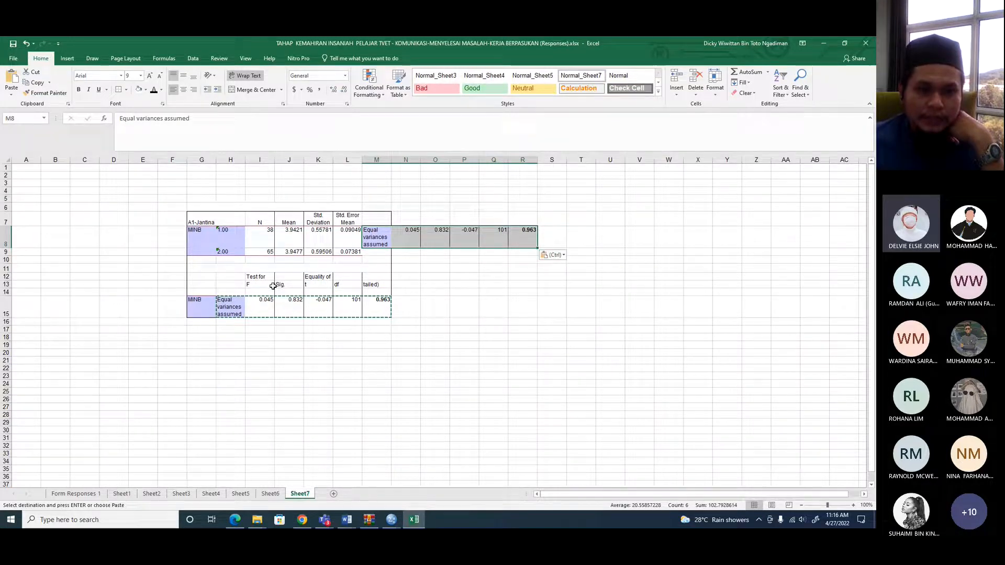
- Copy the F, Sig., t, df and Sig. (2-tailed) headers from I13:M13 to row 7, starting at cell N7
left_click_drag(260, 284, 367, 284)
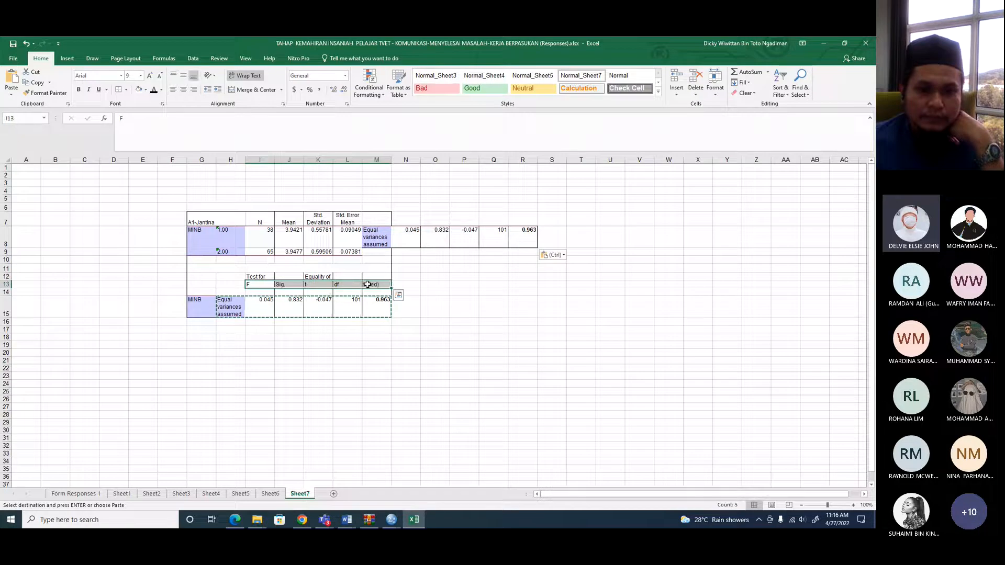
right_click(367, 284)
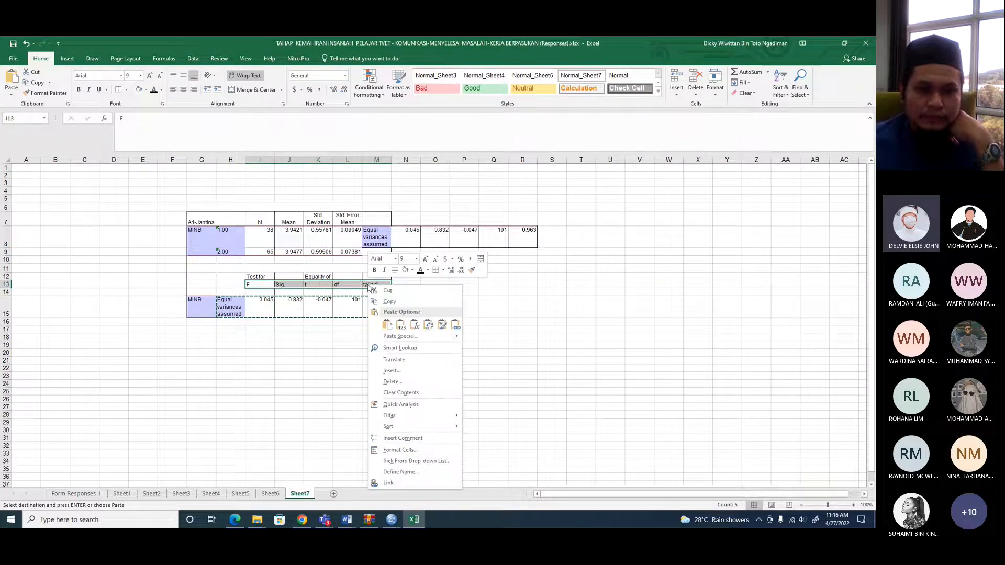
left_click(382, 302)
left_click(402, 214)
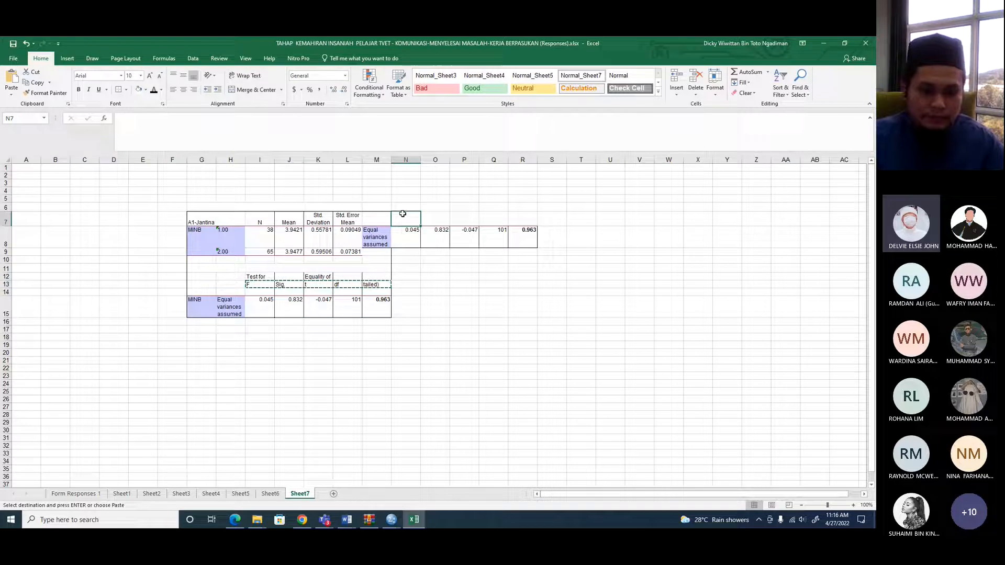
key("ctrl+v")
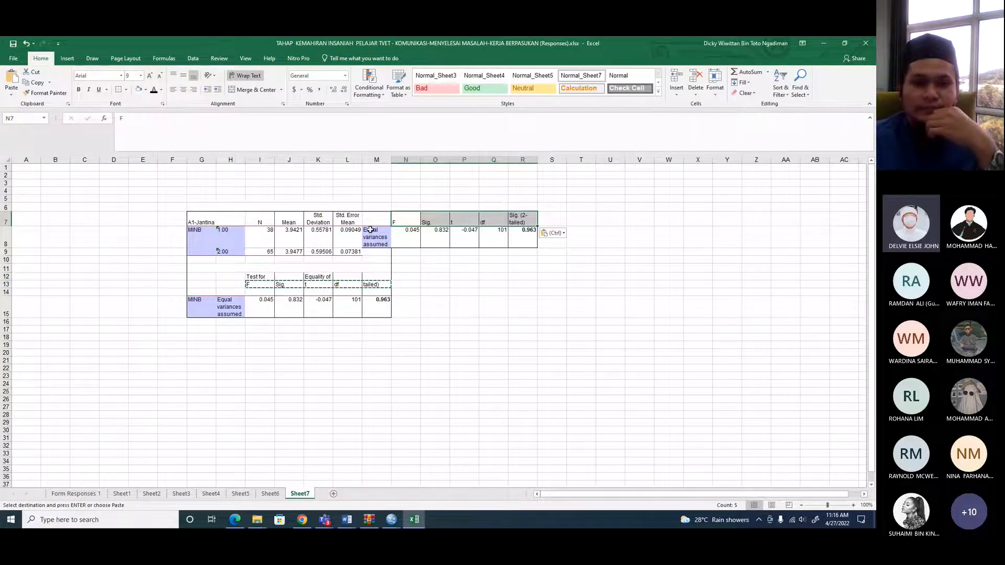
left_click(380, 160)
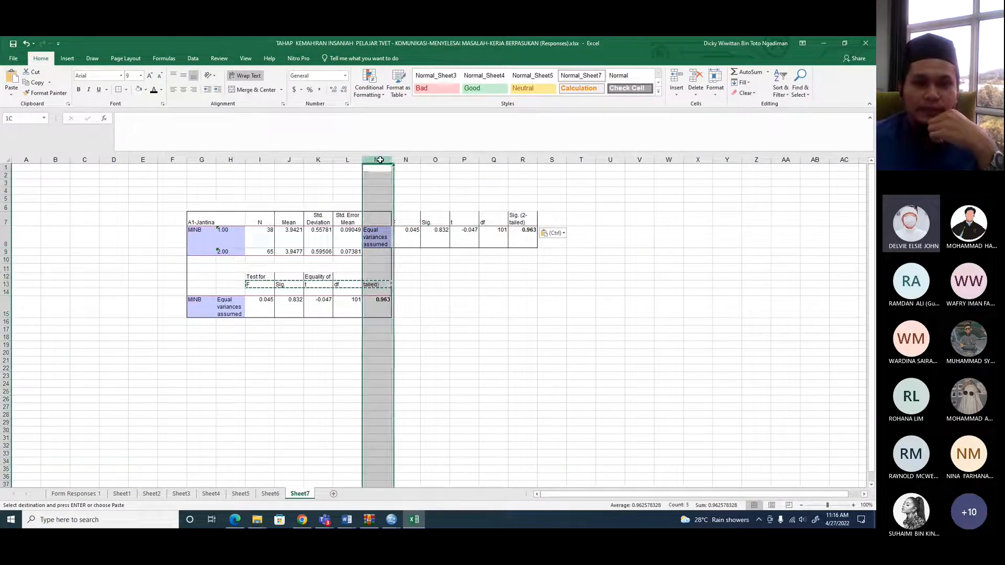
right_click(376, 268)
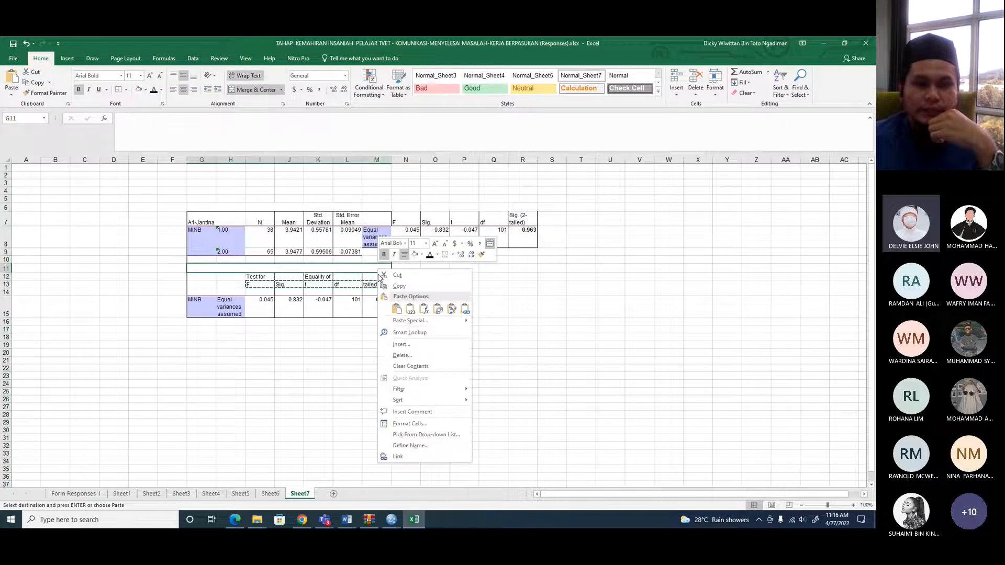
left_click(602, 358)
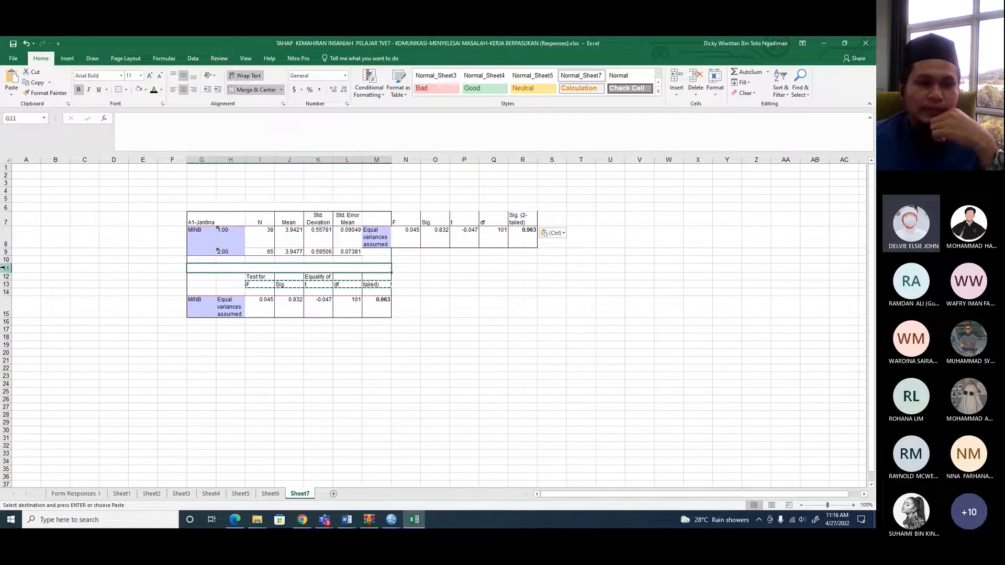
- Delete rows 11 to 15, which hold the original Levene's and t-test table
left_click_drag(6, 269, 2, 312)
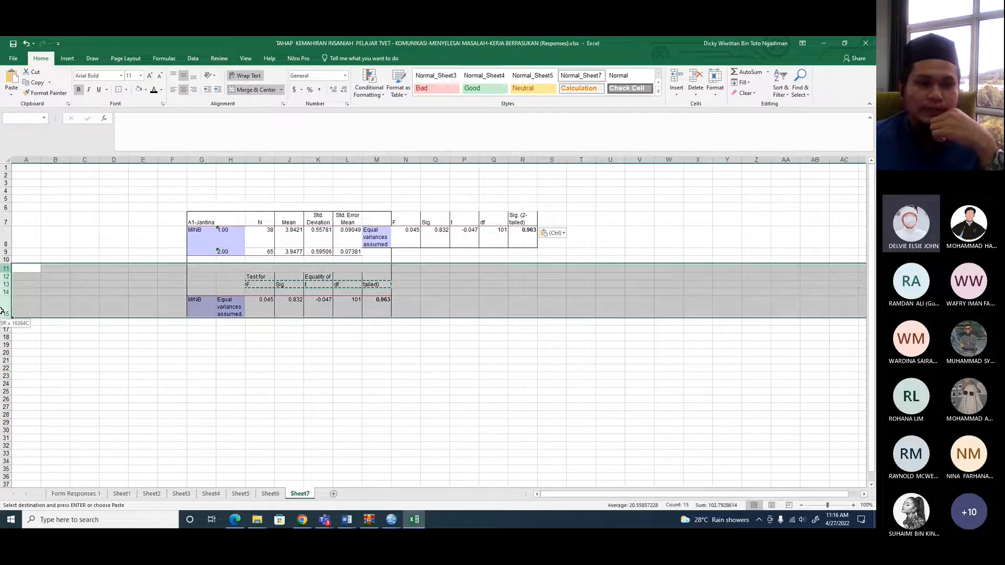
right_click(275, 294)
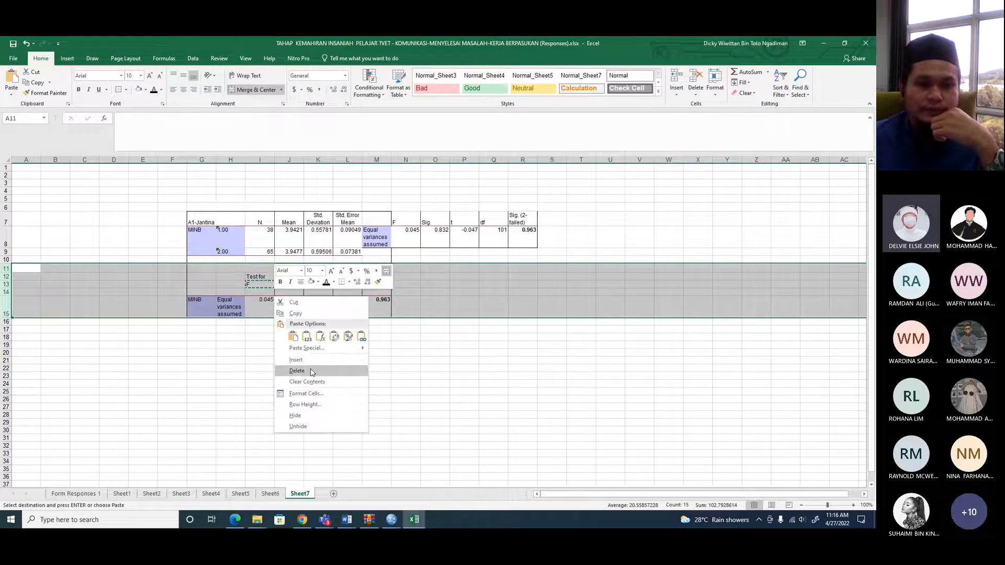
left_click(310, 371)
- Delete column M, which holds the "Equal variances assumed" label
left_click(371, 222)
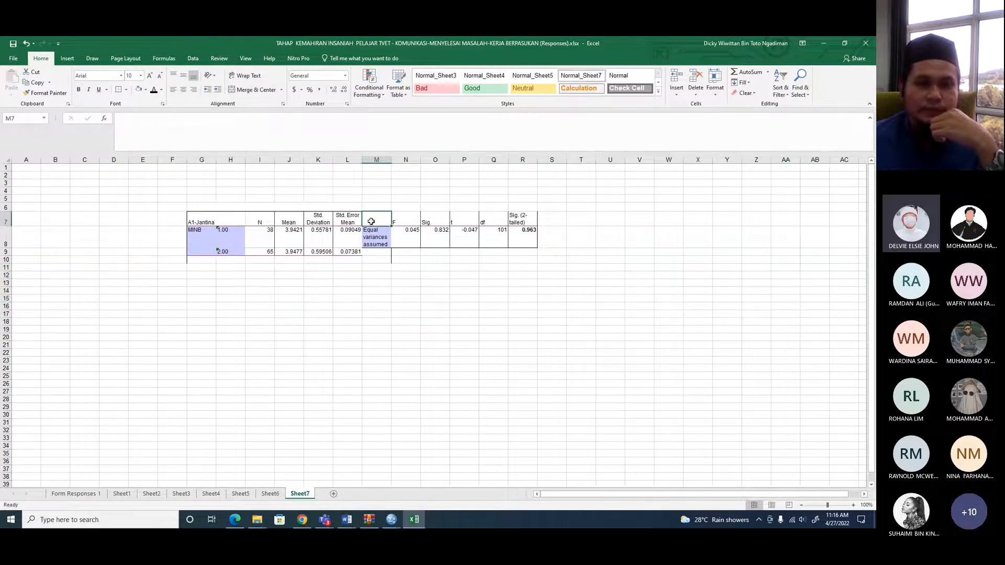
left_click(375, 159)
right_click(377, 159)
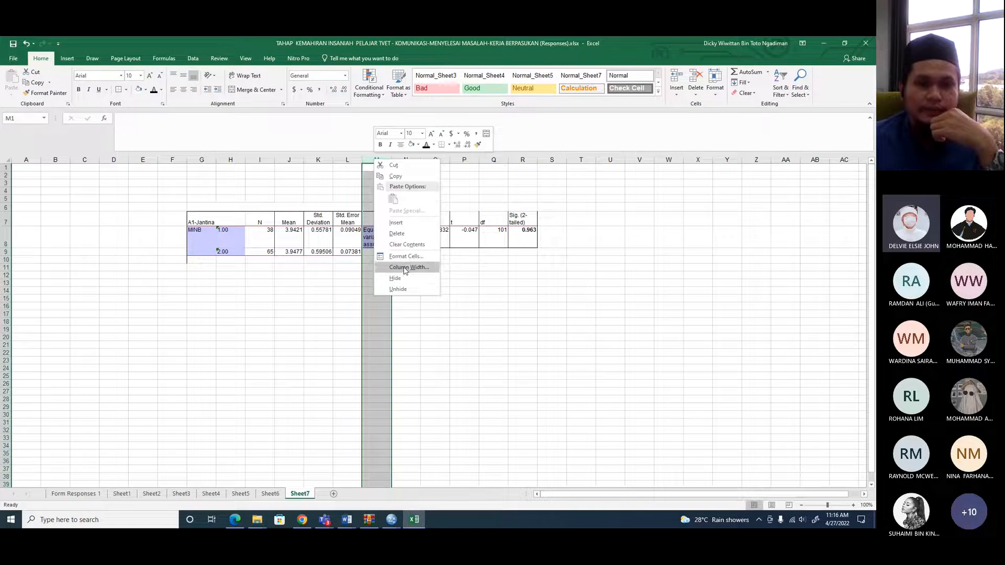
left_click(395, 235)
left_click(402, 300)
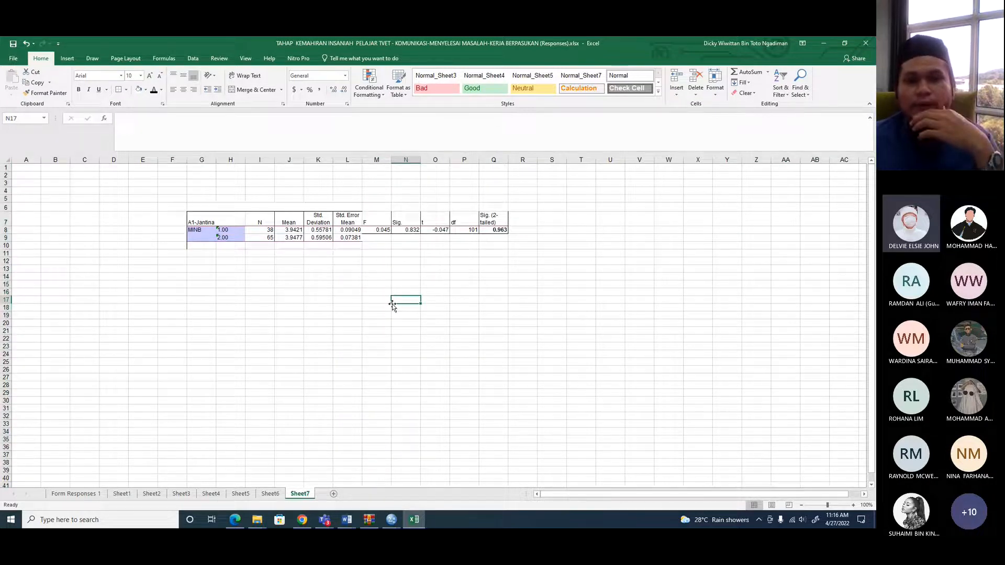
- Rename the F header in M7 to "Nilai-F" and the t header in O7 to "Nilai t"
left_click(375, 222)
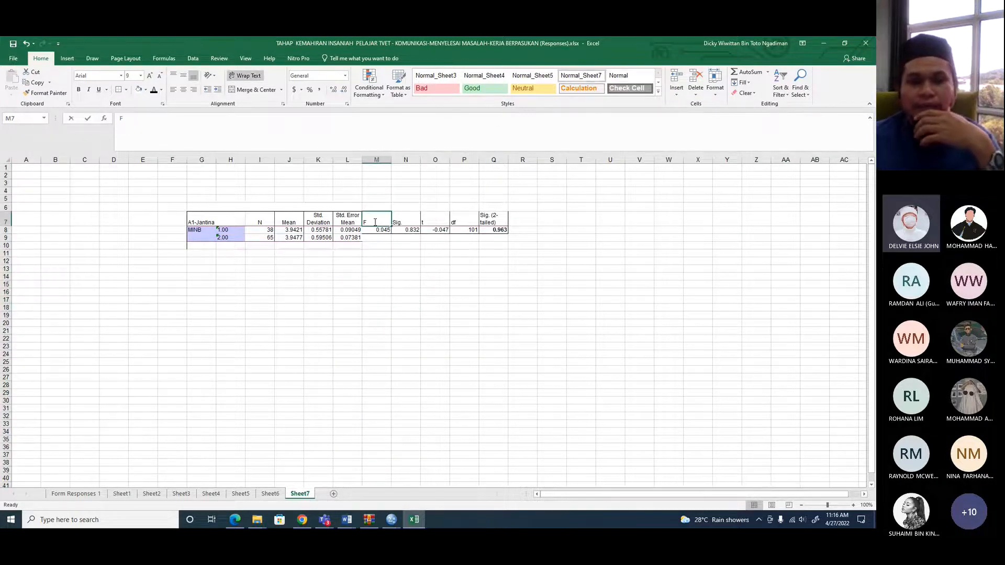
double_click(375, 222)
type("-V")
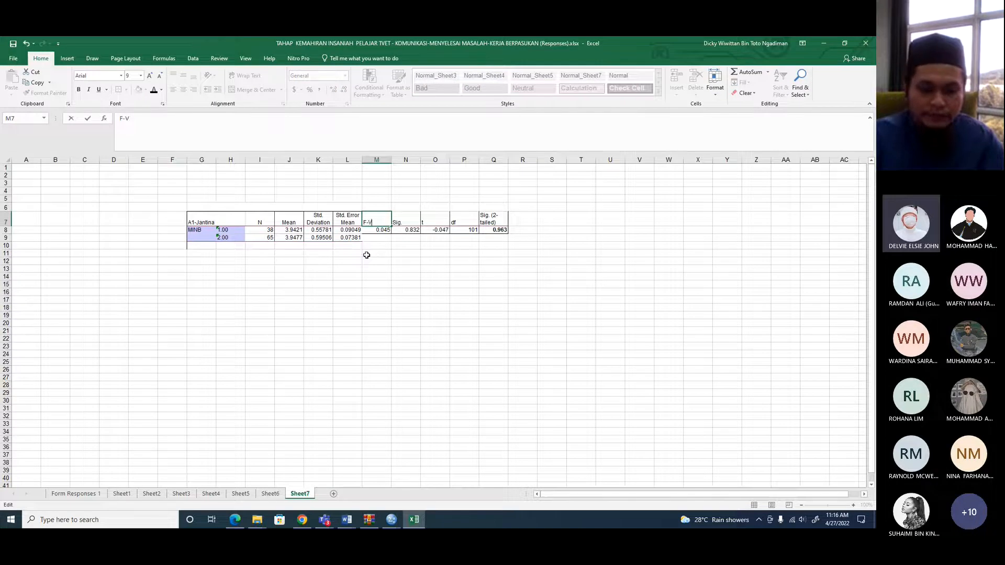
key("BackSpace")
key("BackSpace")
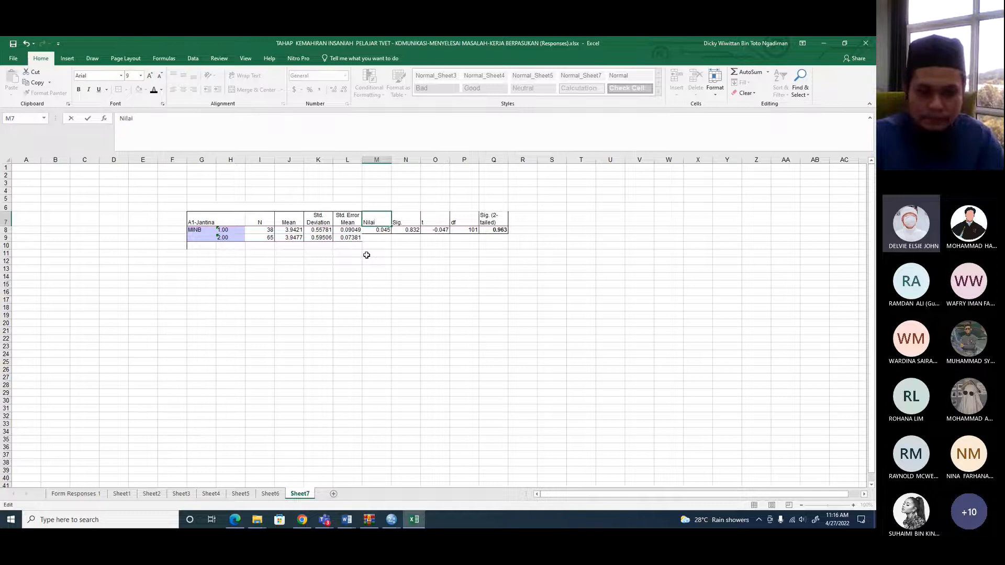
left_click(432, 219)
type("Nilai t")
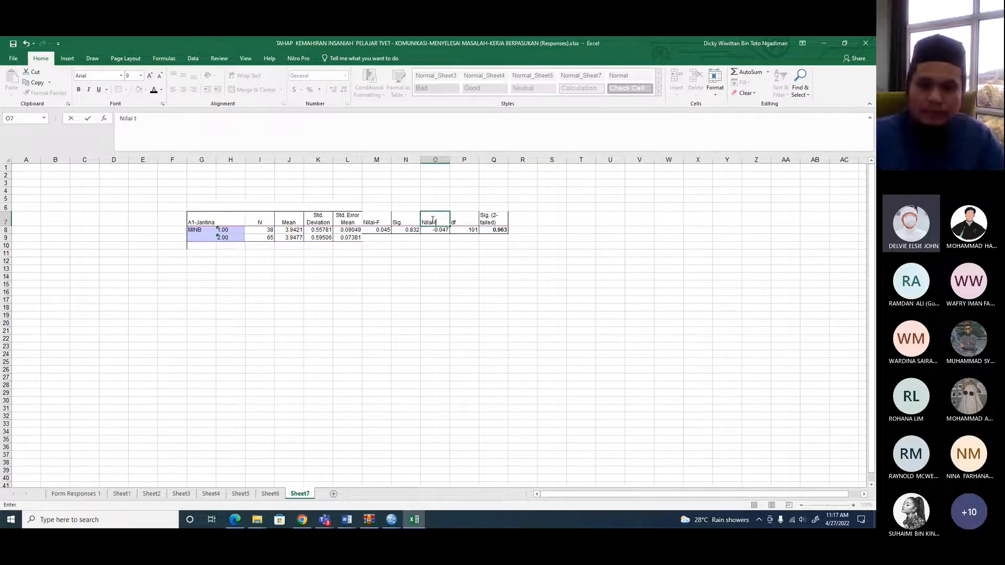
left_click(484, 293)
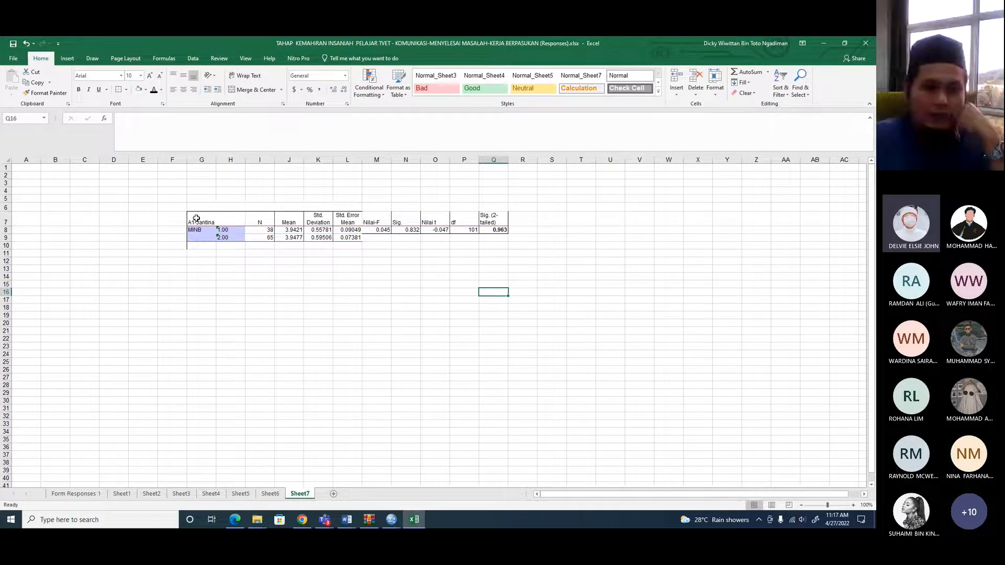
- Widen column H slightly and replace the gender codes 1.00 and 2.00 in H8:H9 with "Lelaki" and "Perempuan"
mouse_move(245, 159)
left_mouse_down()
mouse_move(230, 159)
mouse_move(251, 159)
left_mouse_up()
left_click(240, 231)
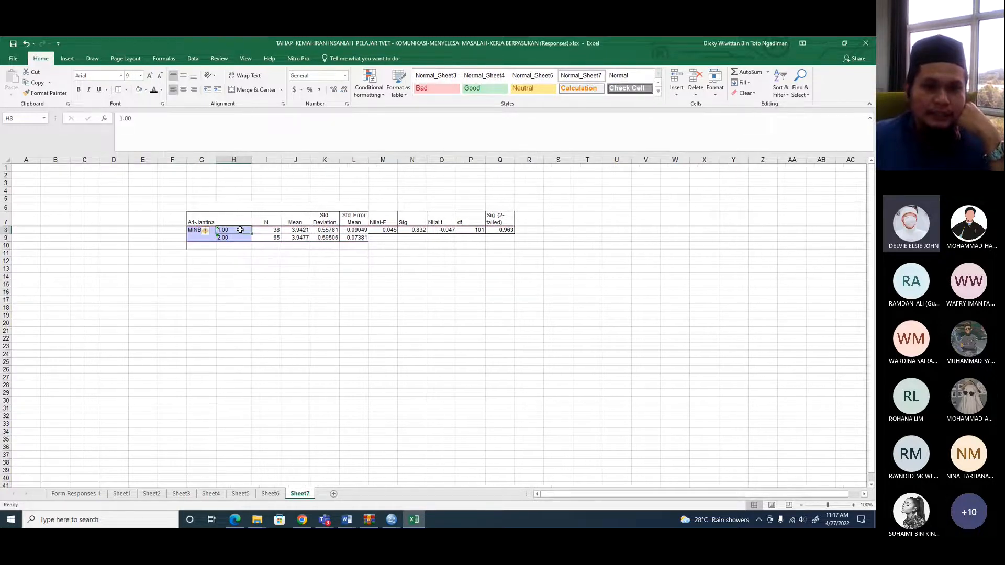
type("Lelaki")
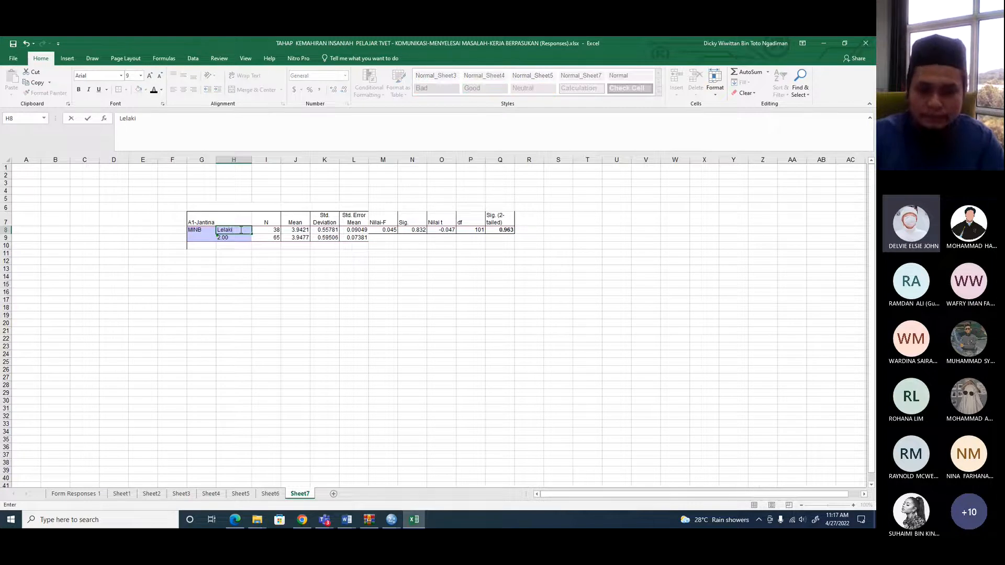
key("Return")
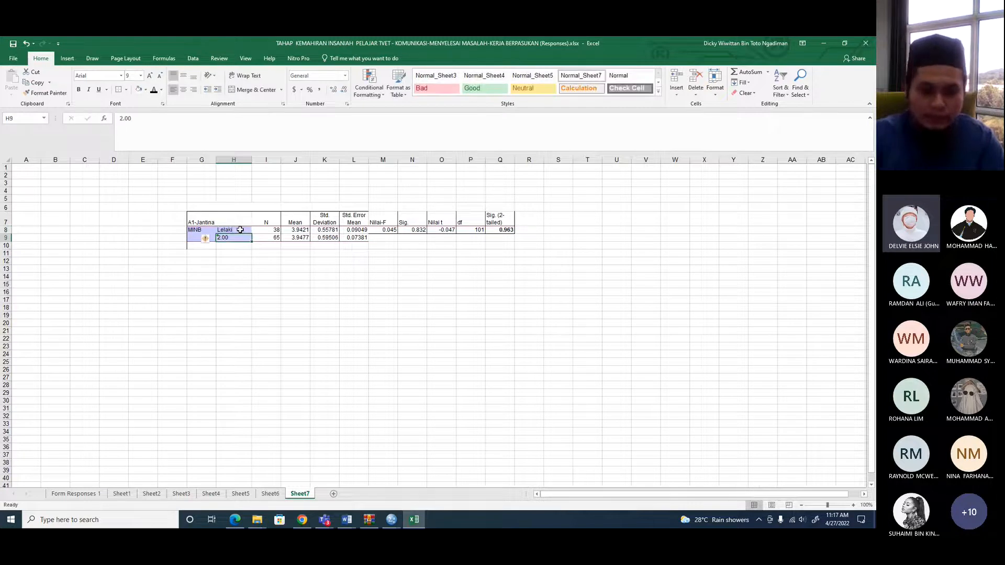
type("Perempuan")
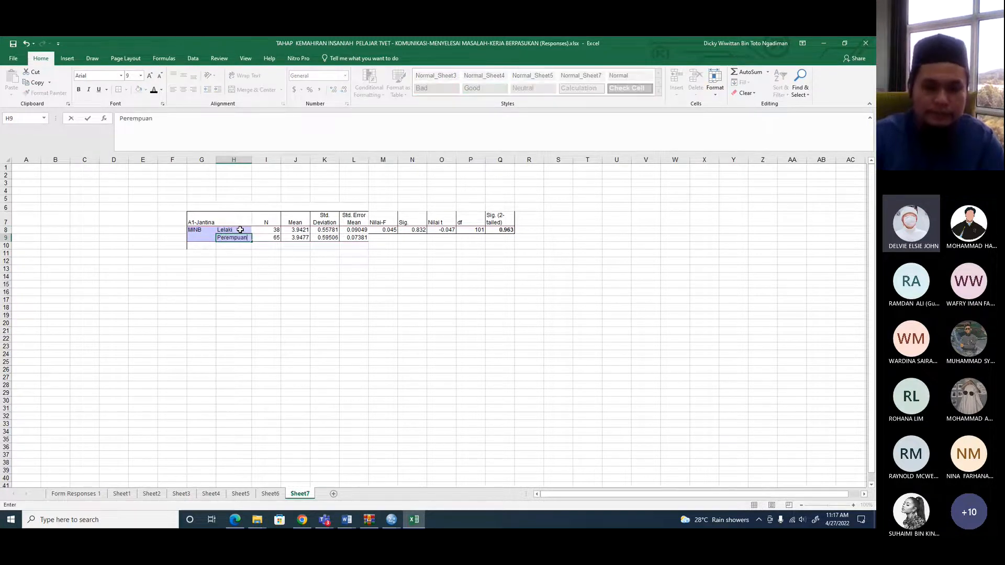
left_click(382, 300)
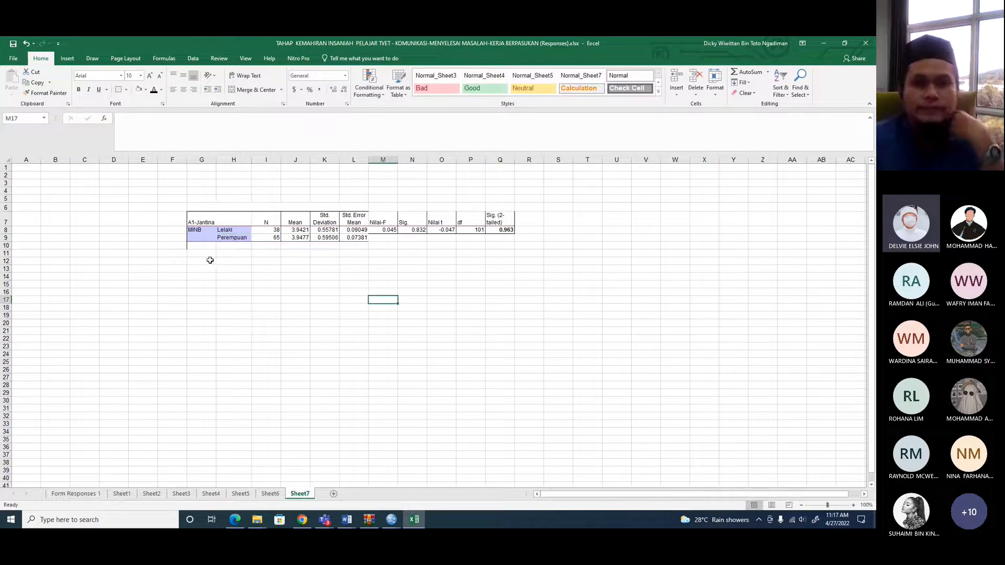
- Remove all borders and the fill colour from the table in G7:Q9
left_click_drag(206, 222, 499, 236)
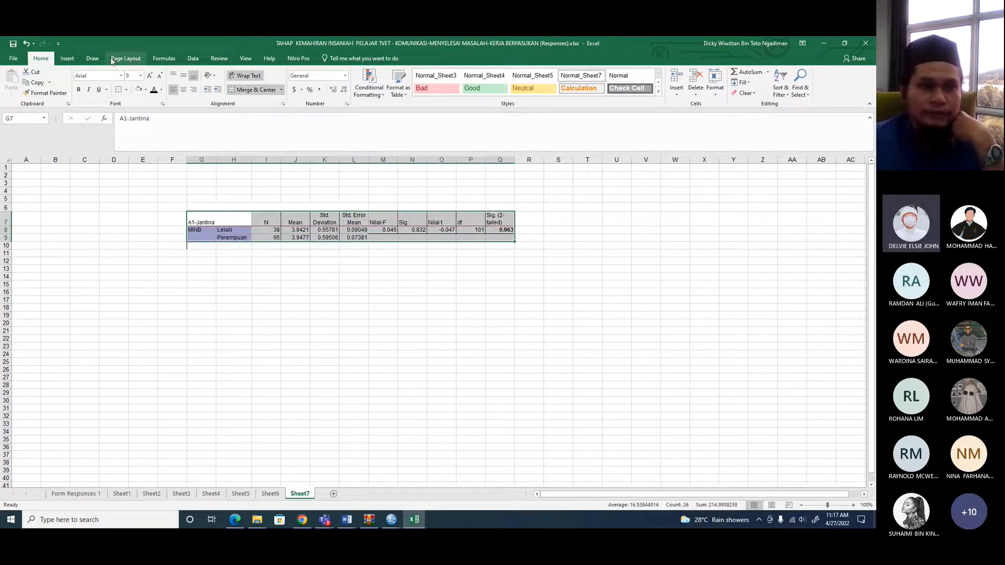
left_click(126, 89)
left_click(137, 159)
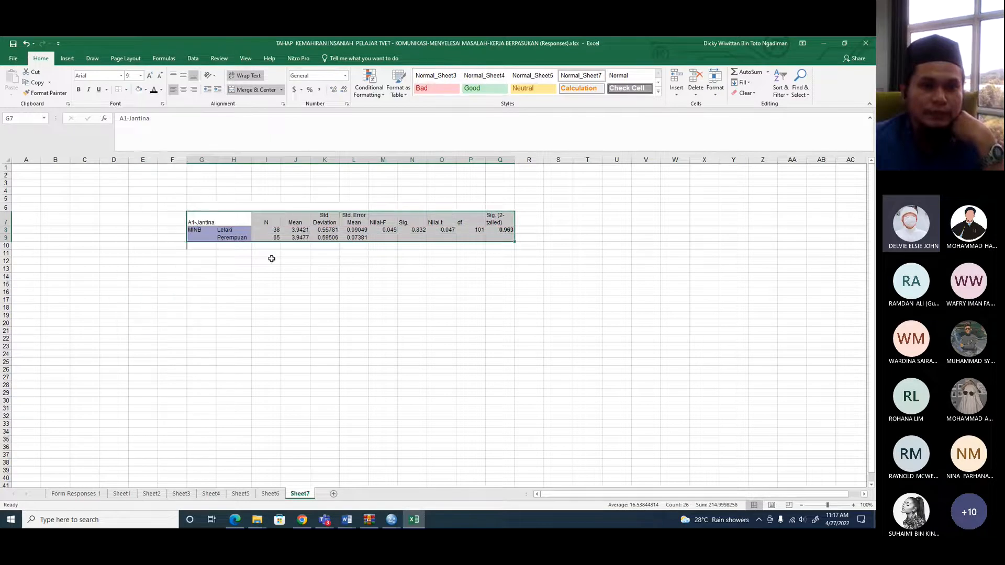
left_click(139, 90)
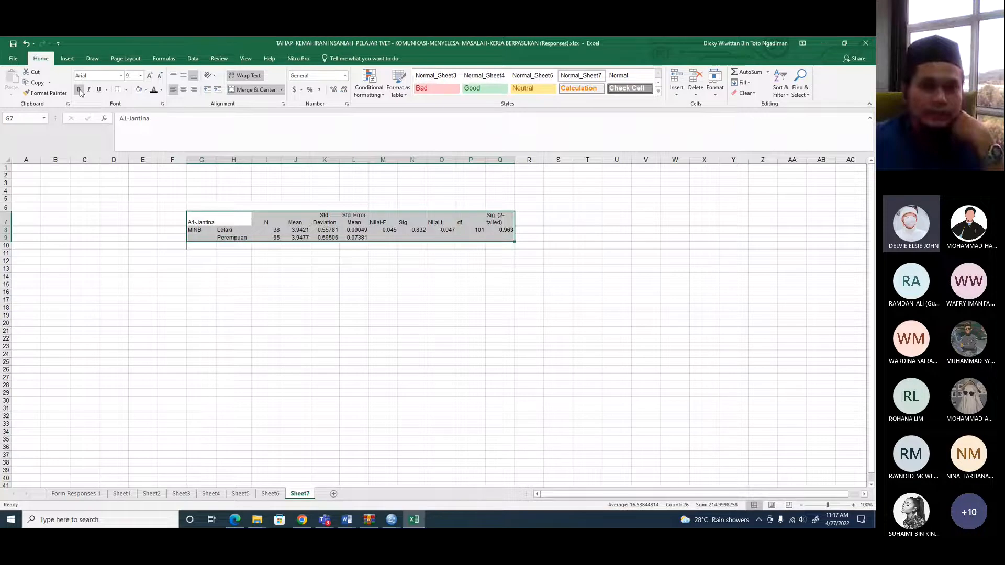
- Apply a top and bottom border to the table in G7:Q9
left_click_drag(212, 218, 500, 232)
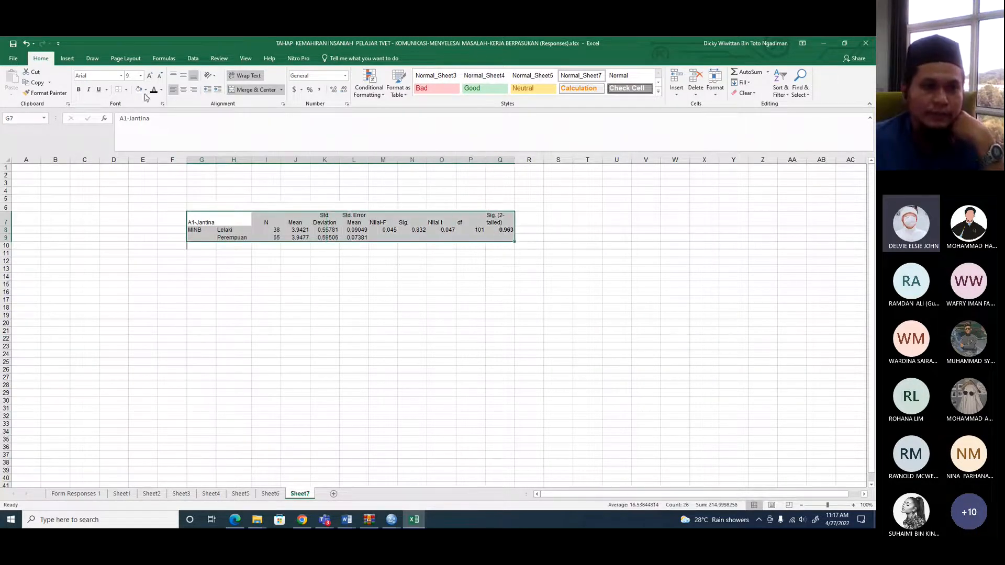
left_click(126, 90)
left_click(126, 90)
left_click(126, 90)
left_click(157, 223)
left_click(324, 314)
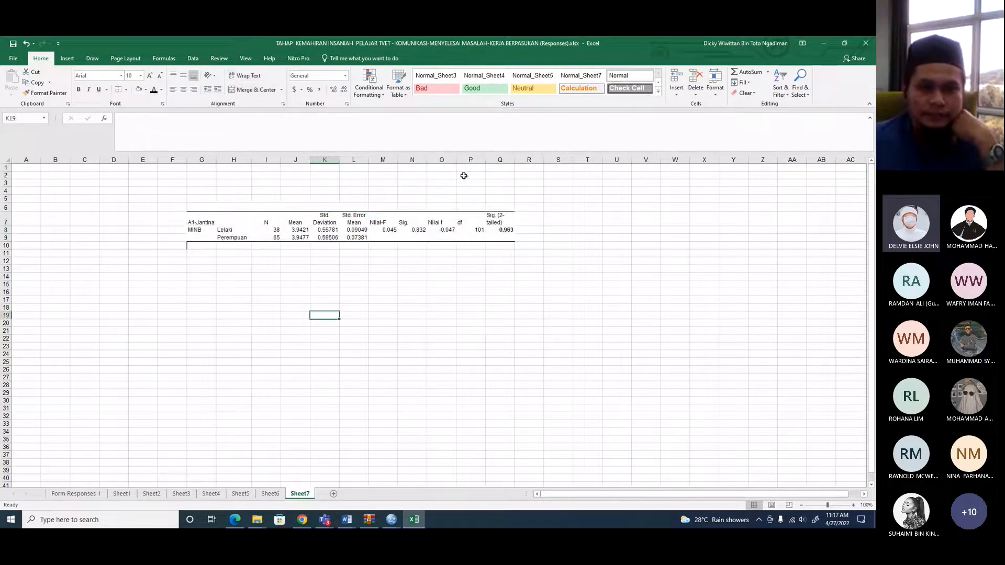
- Centre the contents of columns I to Q horizontally
left_click_drag(267, 161, 506, 183)
left_click(516, 198)
left_click(183, 91)
left_click(558, 331)
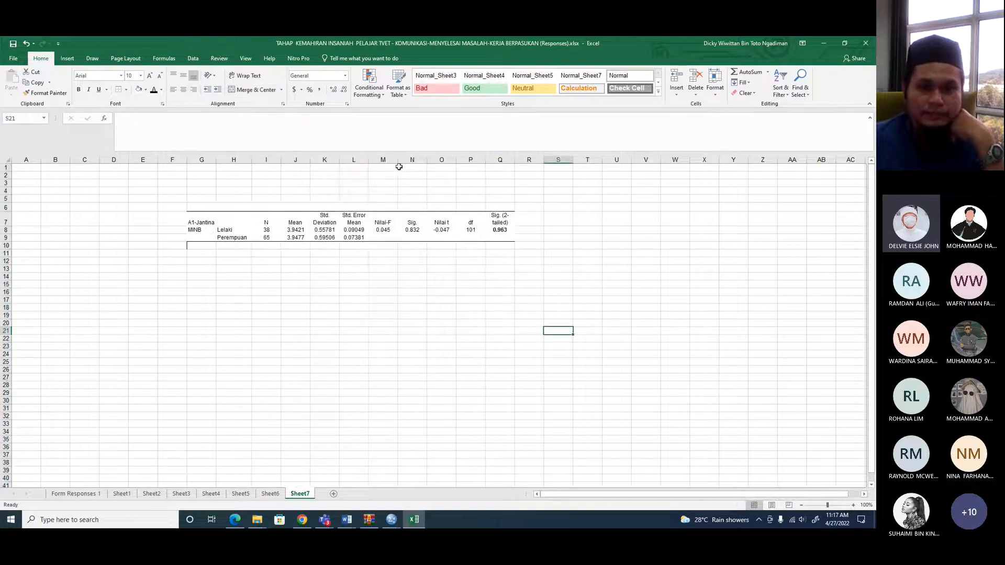
- Narrow columns I, J and M to Q so they fit closely around their contents
left_click_drag(397, 160, 459, 159)
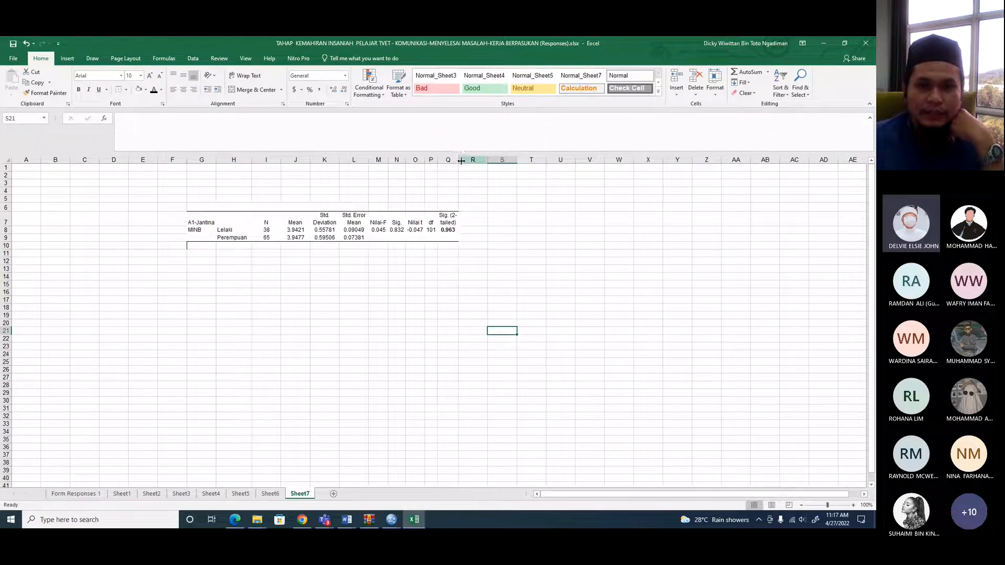
left_click(266, 160)
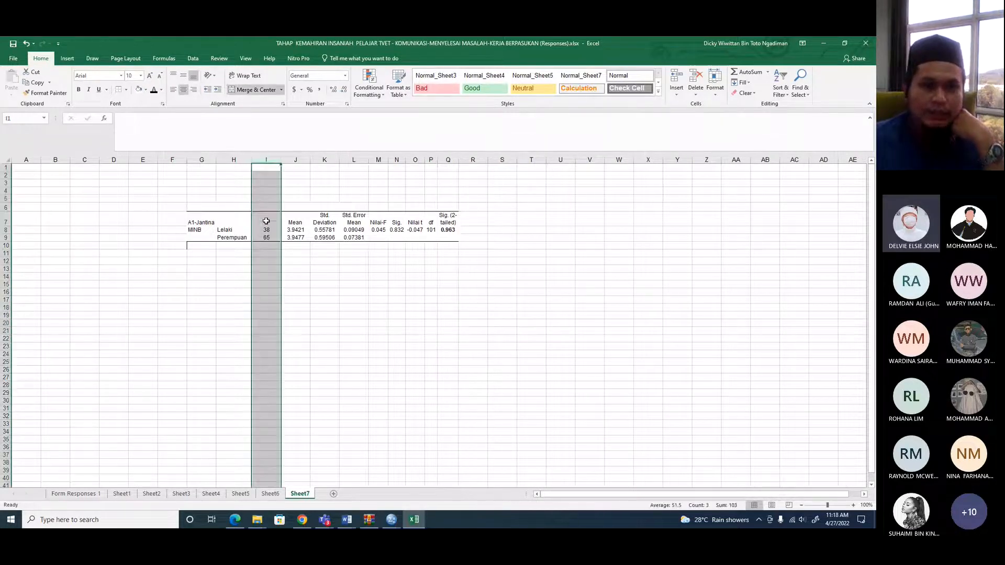
left_click(274, 275)
double_click(281, 159)
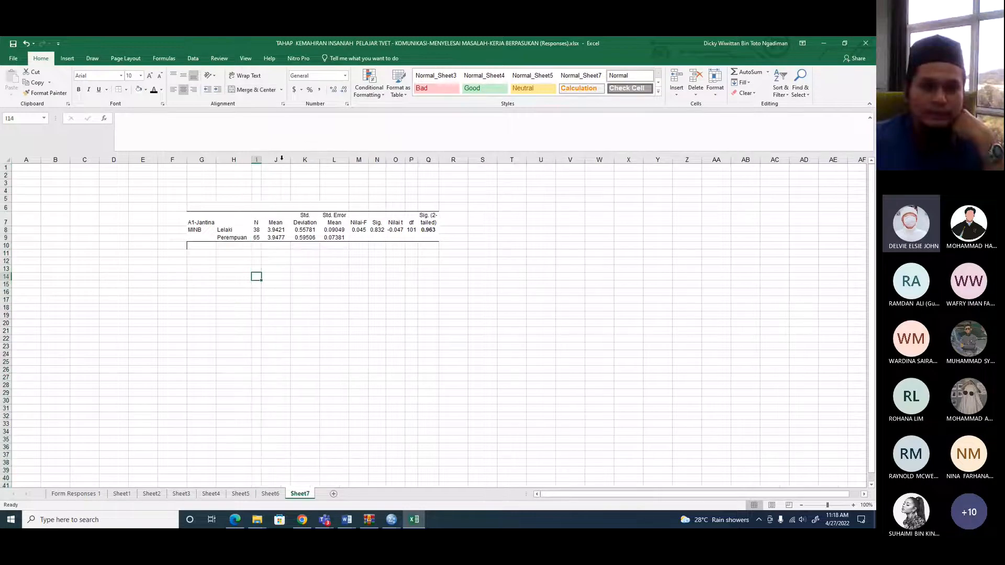
double_click(290, 159)
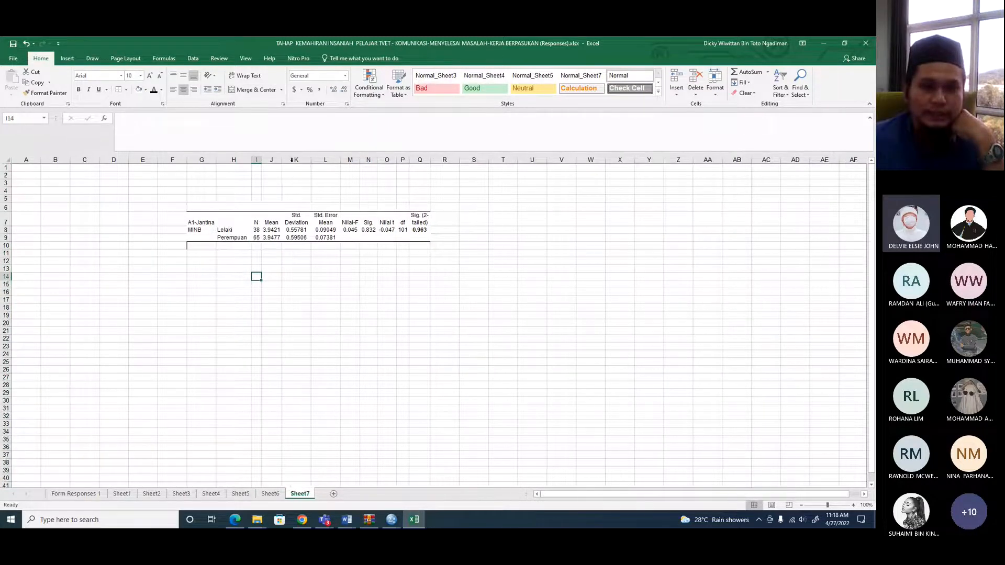
left_click(316, 357)
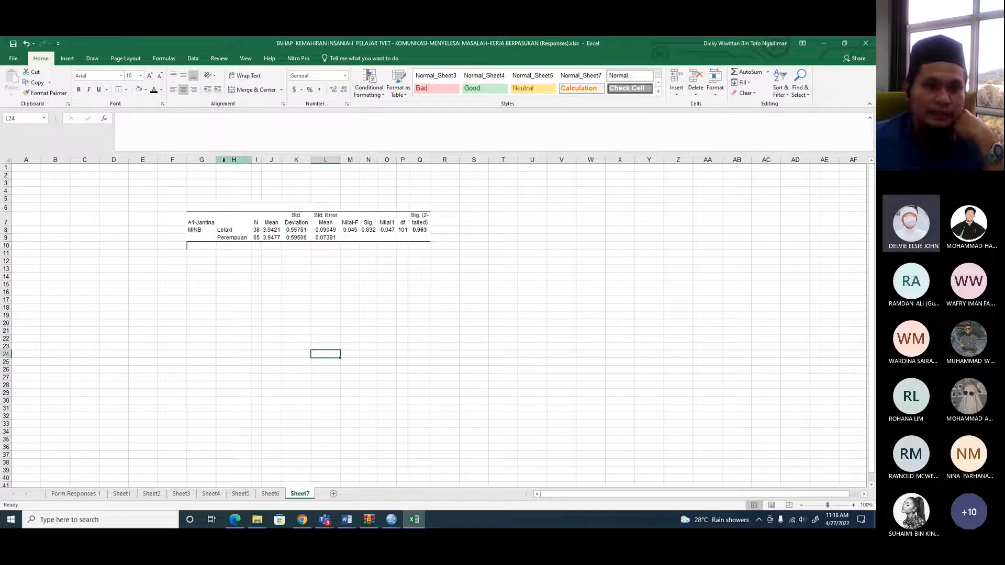
- Narrow column G, then delete it together with its A1-Jantina and MINB labels
left_click_drag(218, 160, 204, 160)
left_click(195, 160)
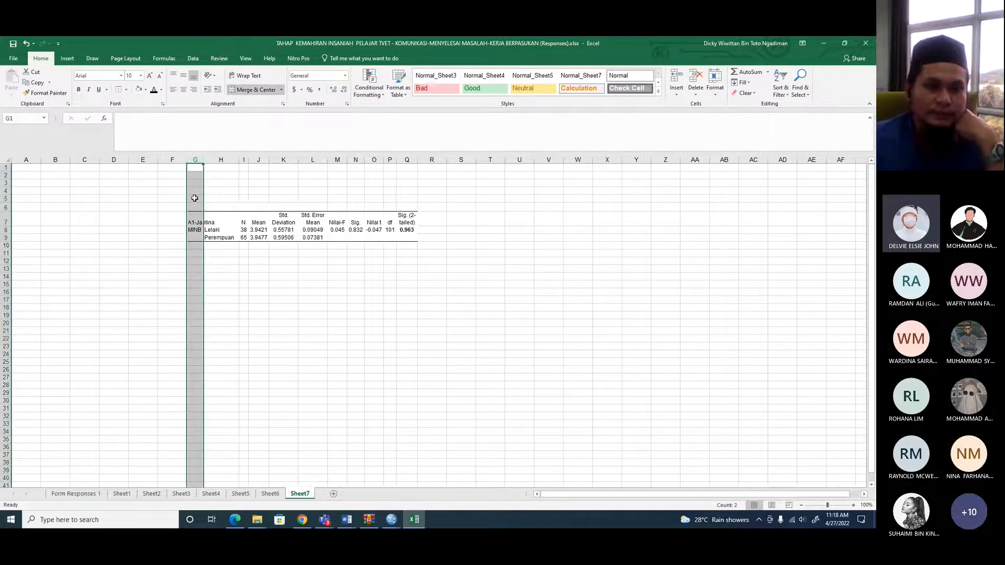
right_click(194, 198)
left_click(212, 272)
left_click(363, 310)
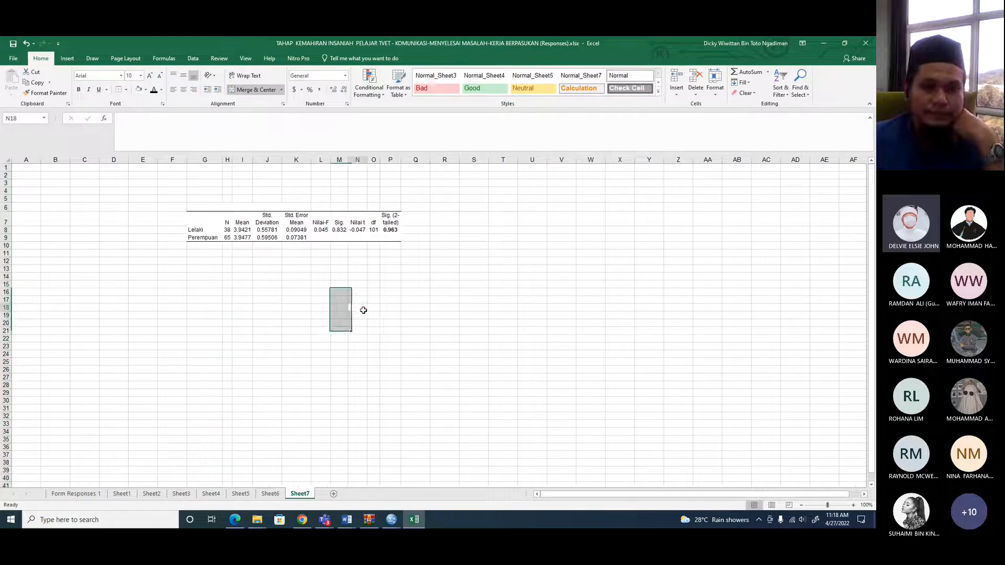
- Add a bottom border beneath the table's header row in G7:P7
left_click(200, 218)
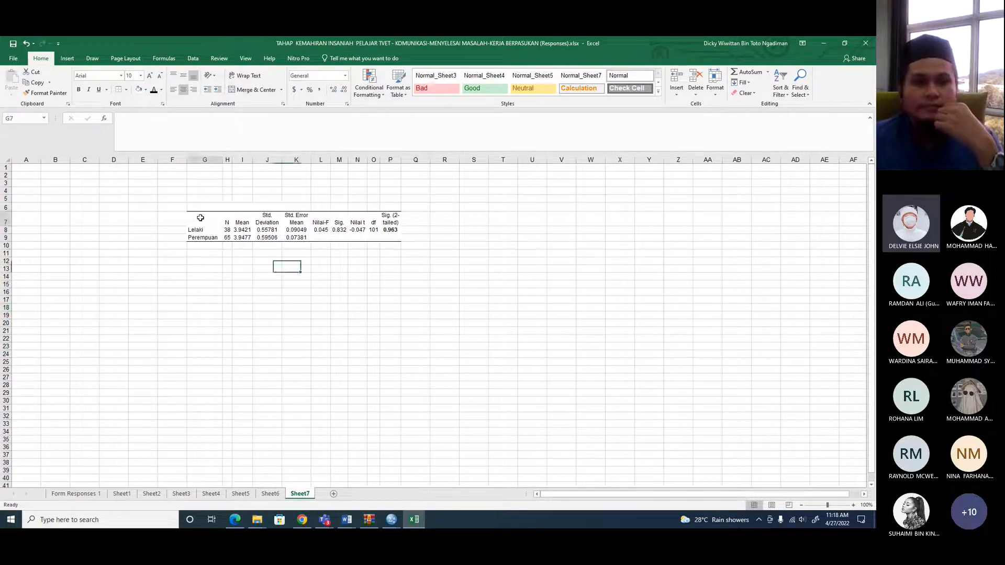
left_click_drag(201, 217, 389, 218)
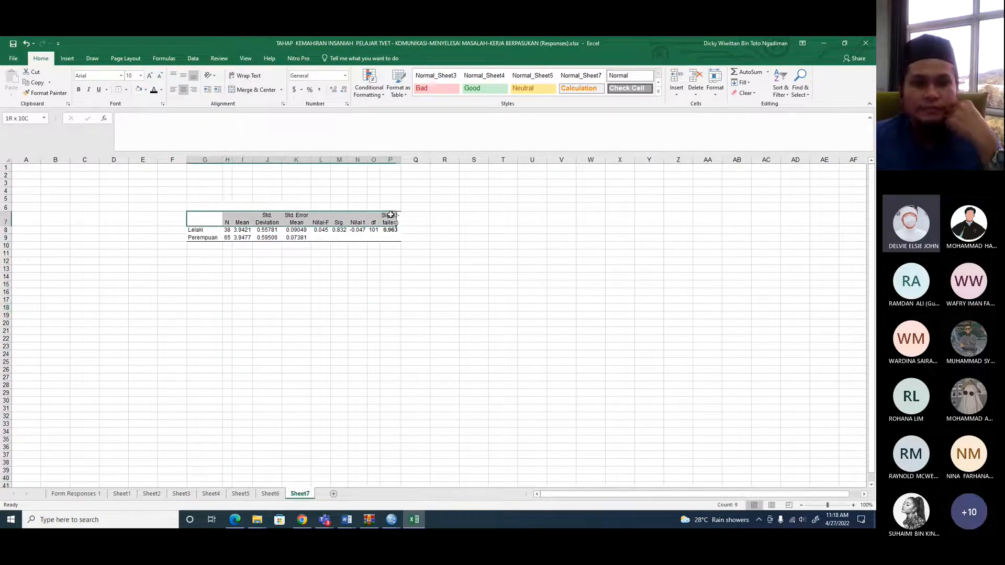
left_click(125, 90)
left_click(122, 113)
left_click(267, 354)
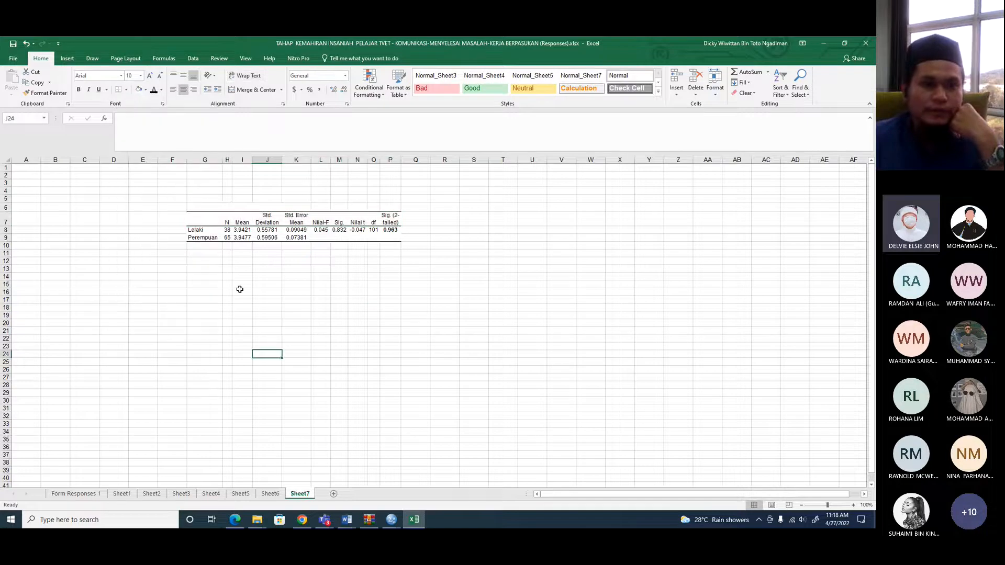
- Copy the finished t-test table in G7:P9
left_click_drag(200, 218, 239, 223)
left_click_drag(238, 223, 393, 240)
right_click(393, 240)
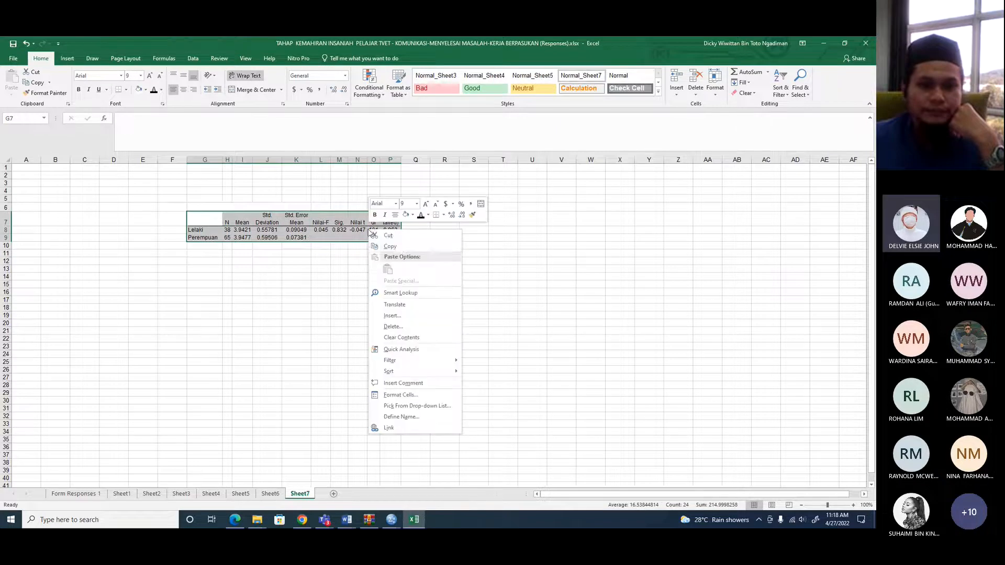
left_click(398, 247)
- Switch to Document1 in Word and insert an empty line below the Jadual 5 caption
left_click(349, 524)
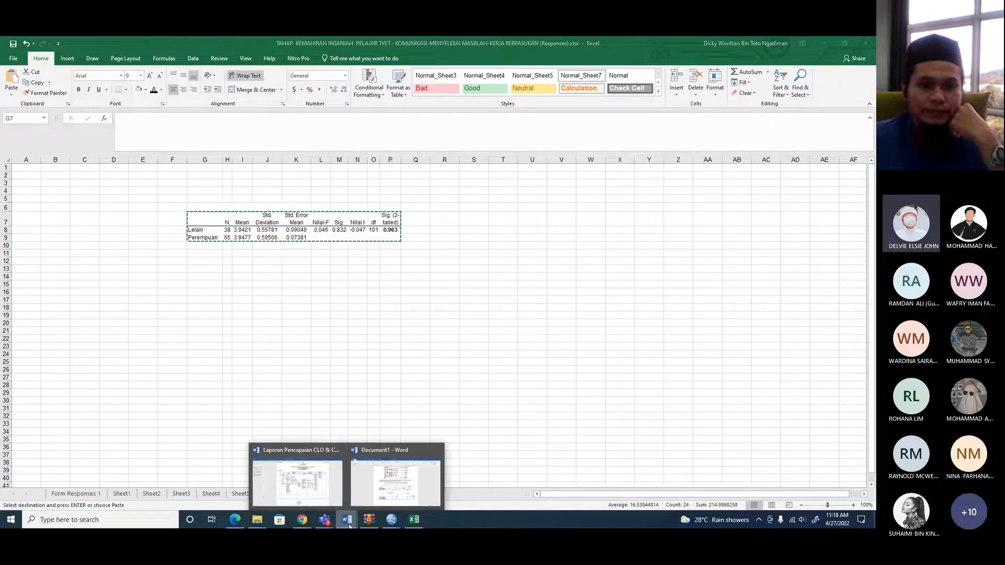
left_click(395, 482)
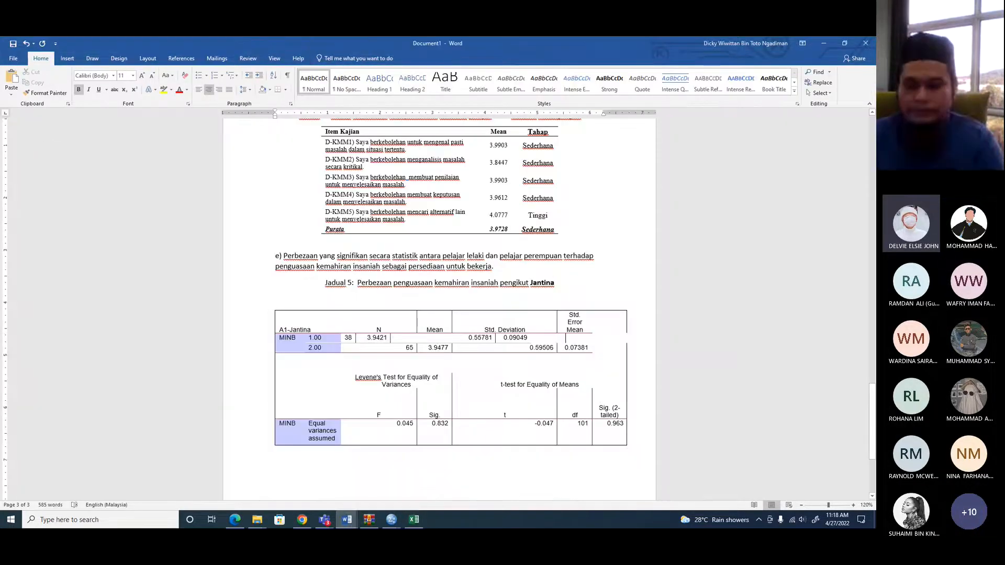
left_click(563, 282)
key("Return")
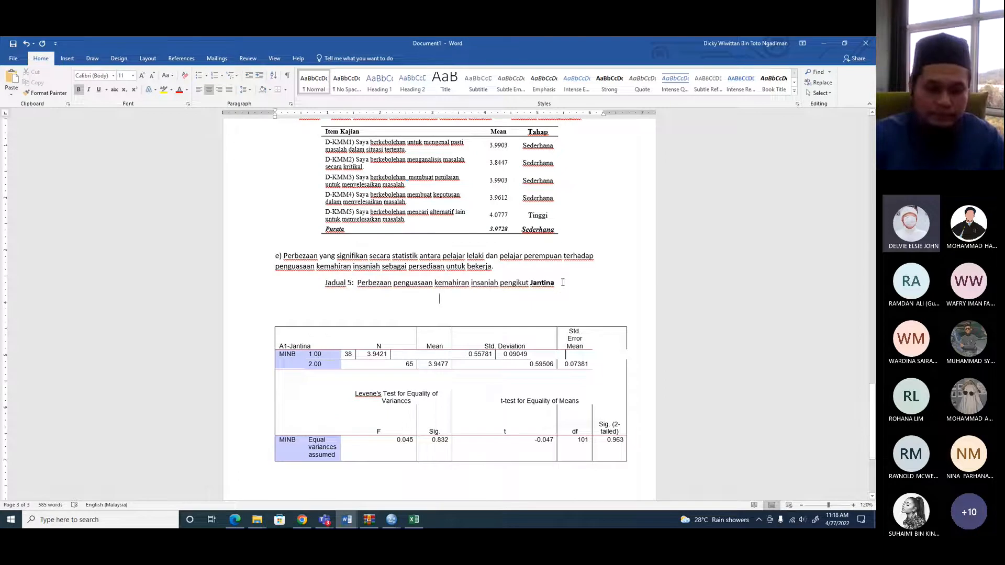
- Paste the copied t-test table below the Jadual 5 caption and delete the old raw SPSS table beneath it
key("ctrl+v")
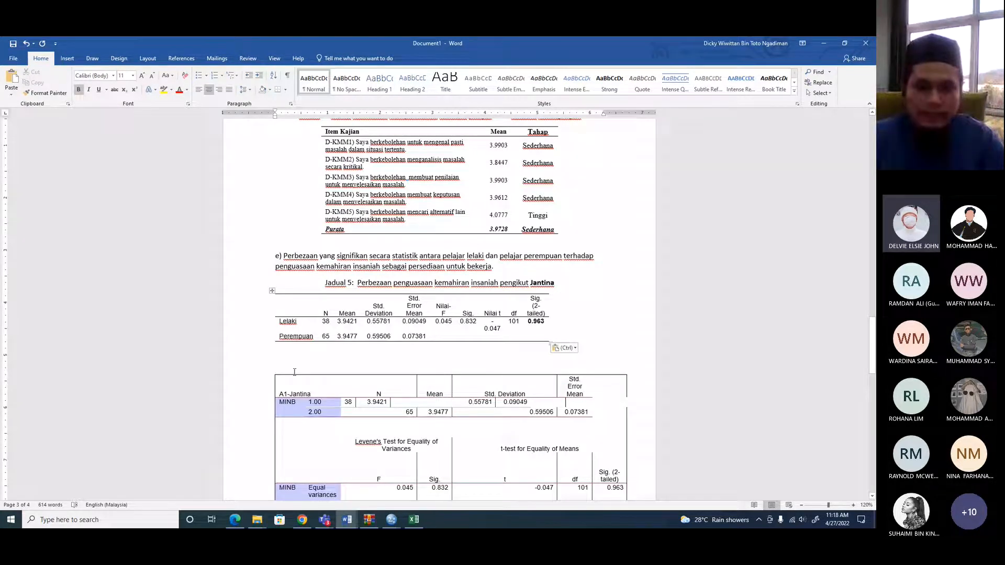
left_click(271, 371)
right_click(271, 371)
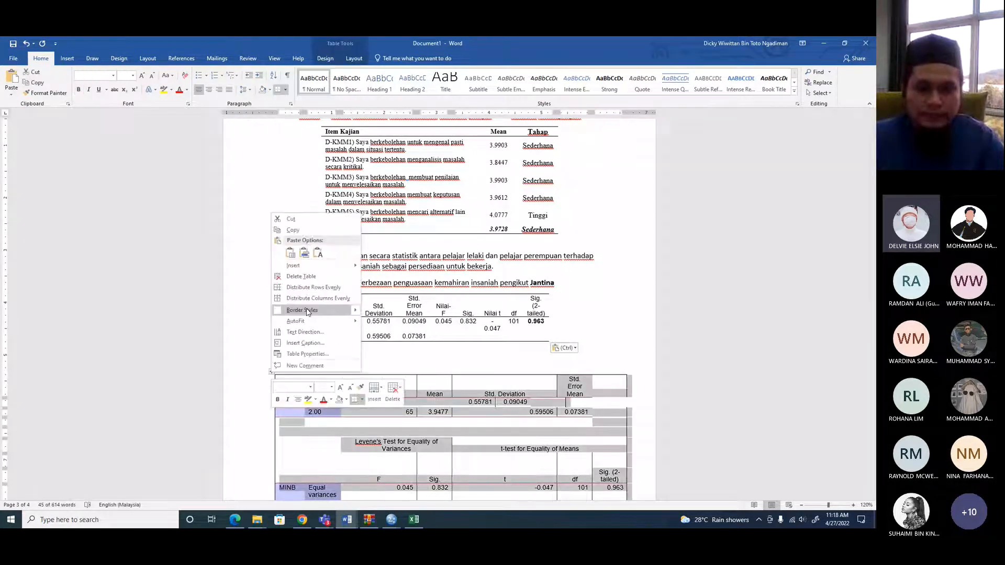
left_click(301, 276)
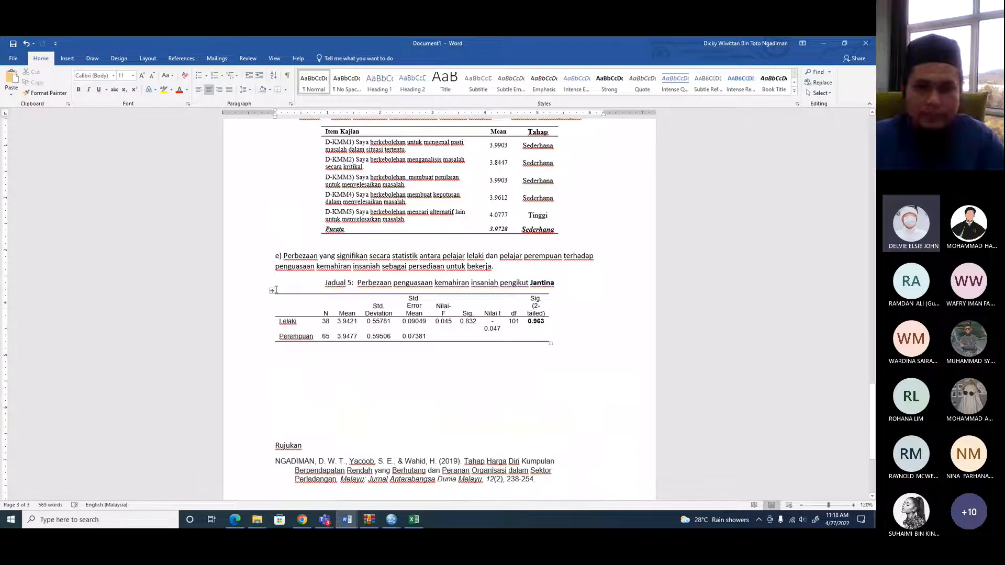
- Shift the pasted table to centre it under its caption and widen the Nilai t column so -0.047 fits on one line
left_click_drag(270, 291, 297, 291)
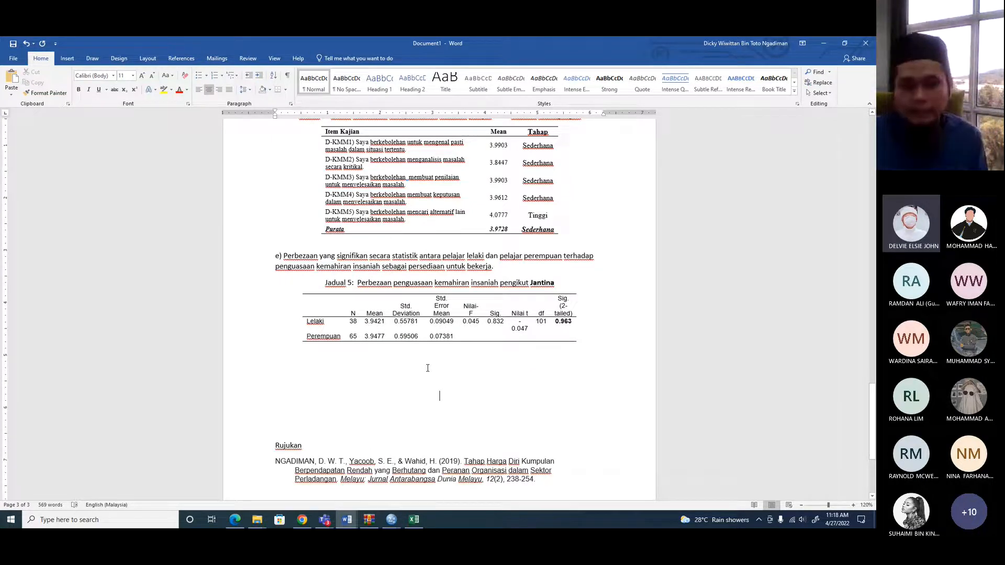
left_click(540, 322)
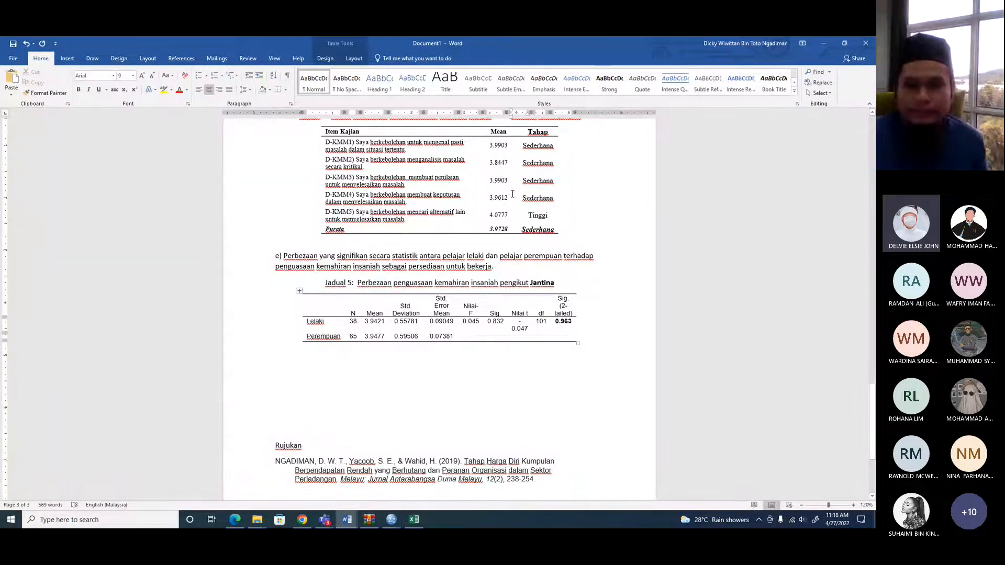
left_click_drag(528, 112, 540, 112)
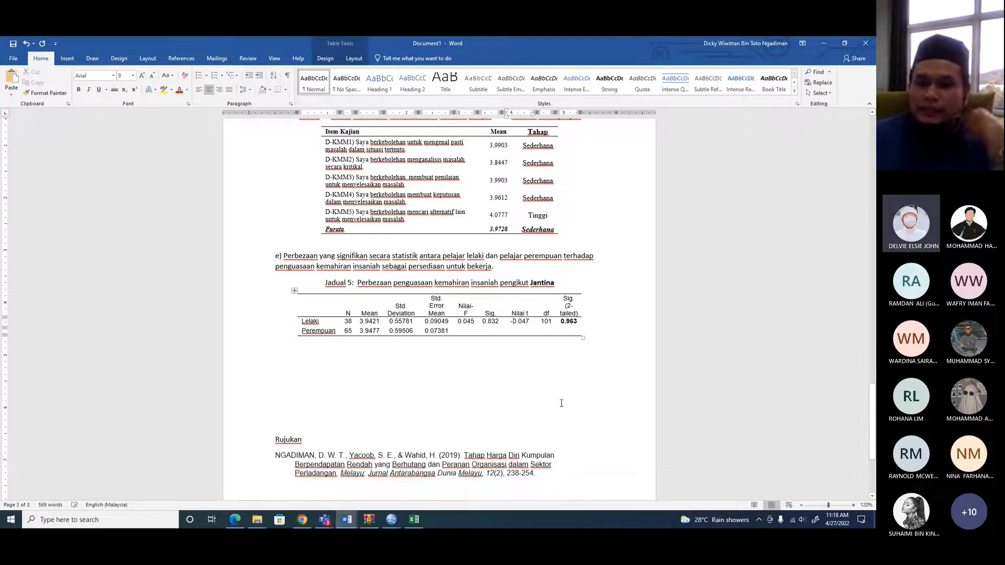
left_click(374, 406)
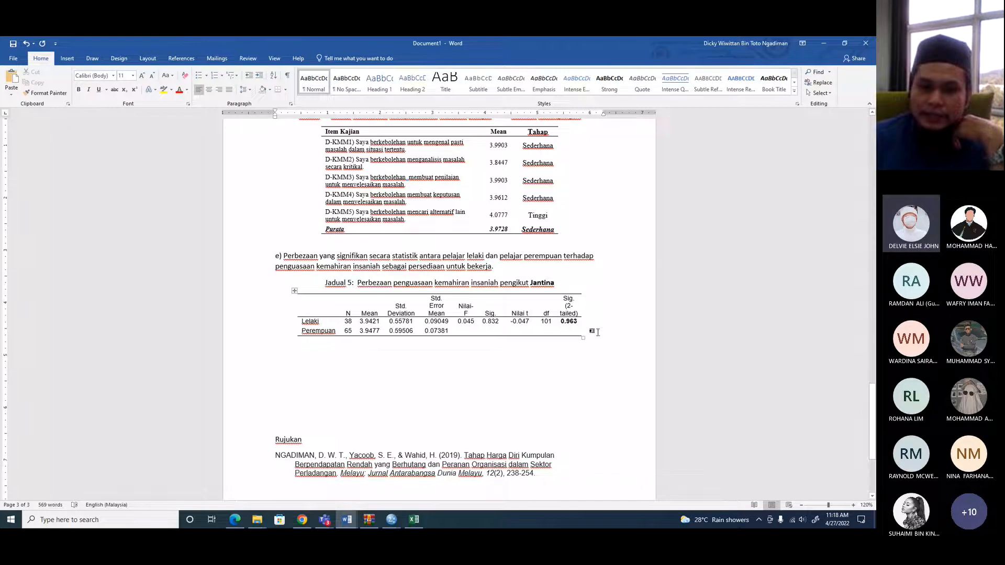
- Mark the 0.963 significance value with a superscript asterisk and add the left-aligned note "*Nilai tidak signifikan" beneath the table
left_click(589, 321)
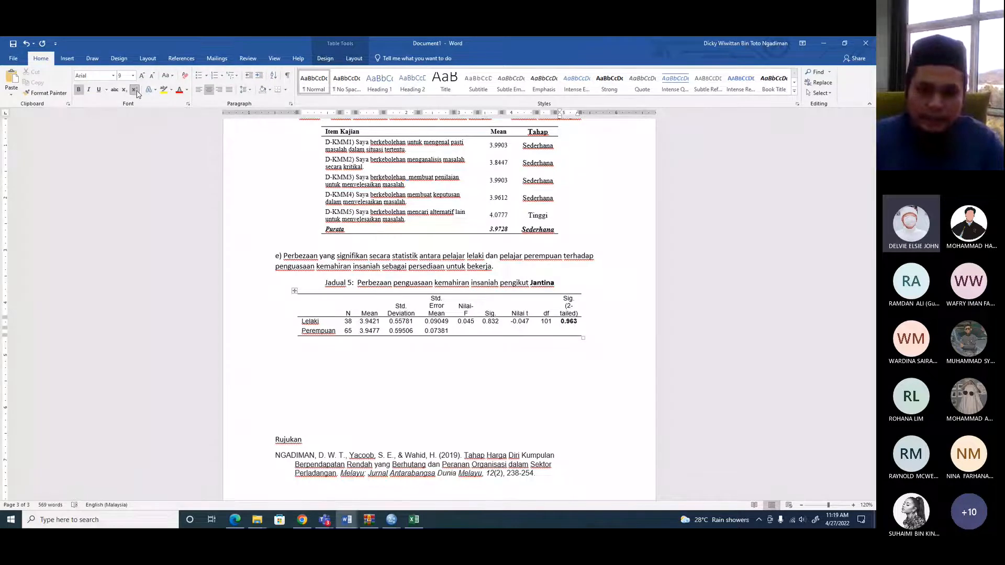
left_click(297, 345)
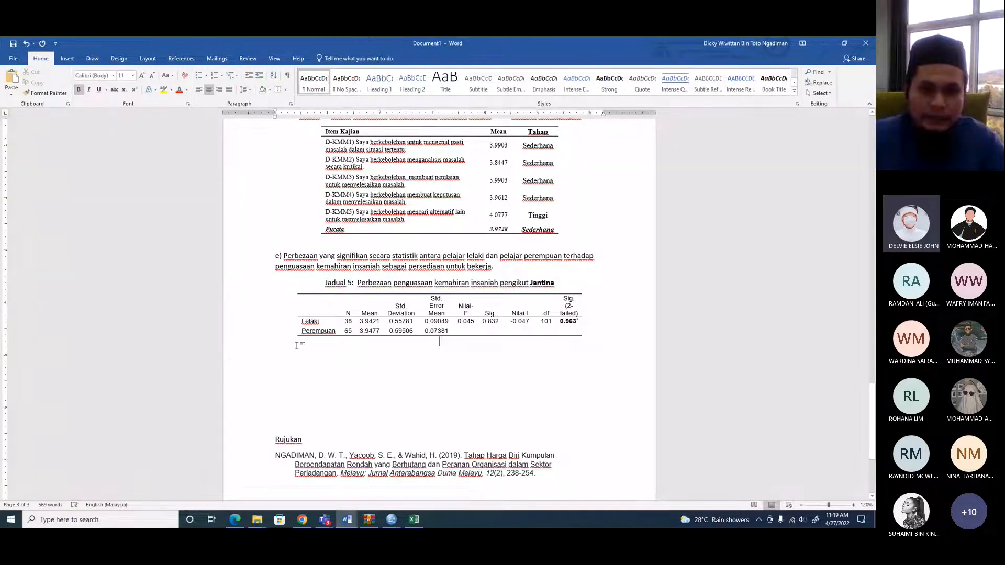
left_click(198, 91)
type("*")
key("Tab")
type("Nilai tidak")
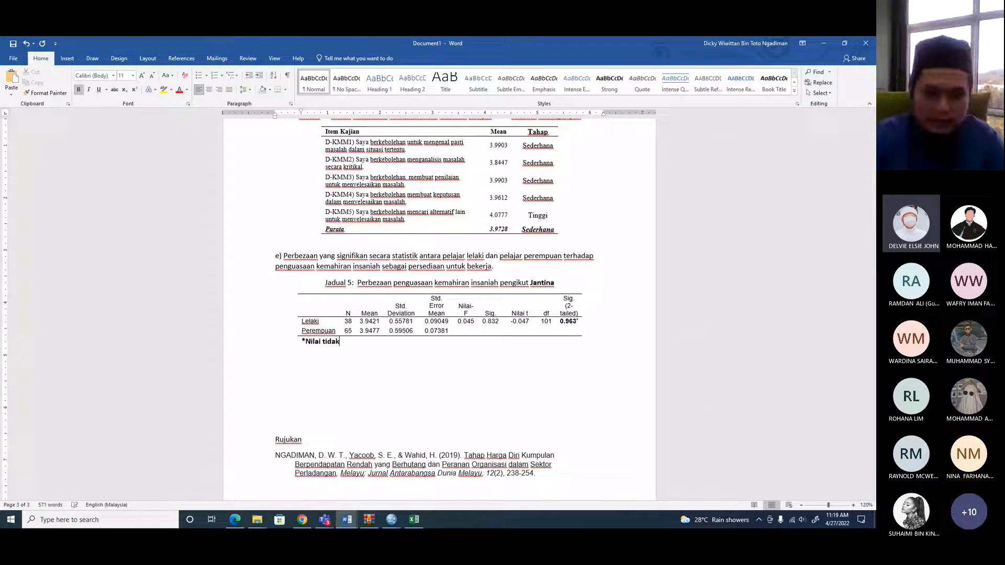
type(" signifikan")
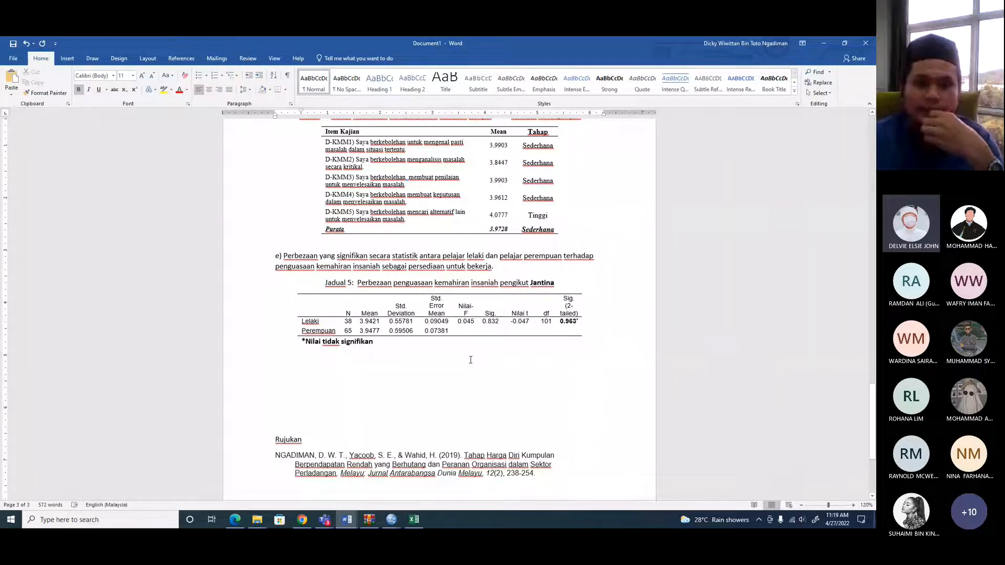
- Replace "insaniah" in the Jadual 5 caption with the word "komunikasi" copied from the Jadual 2 caption
scroll(471, 360, "up", 20)
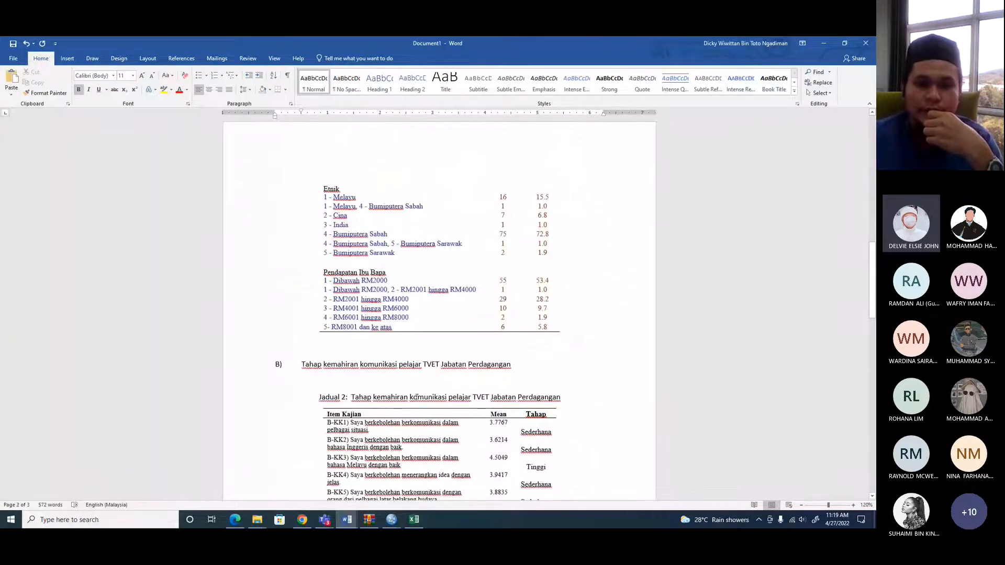
double_click(411, 397)
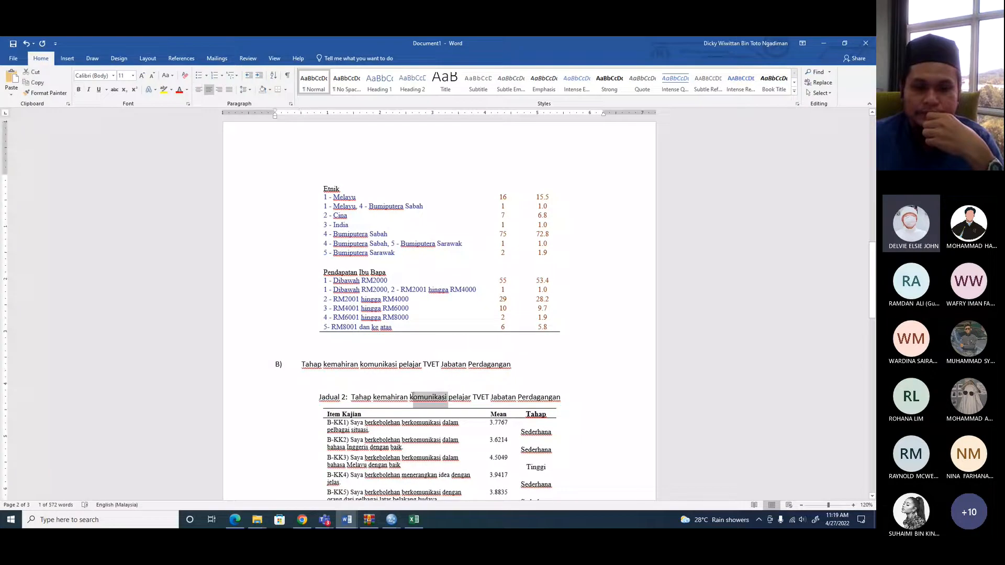
right_click(444, 397)
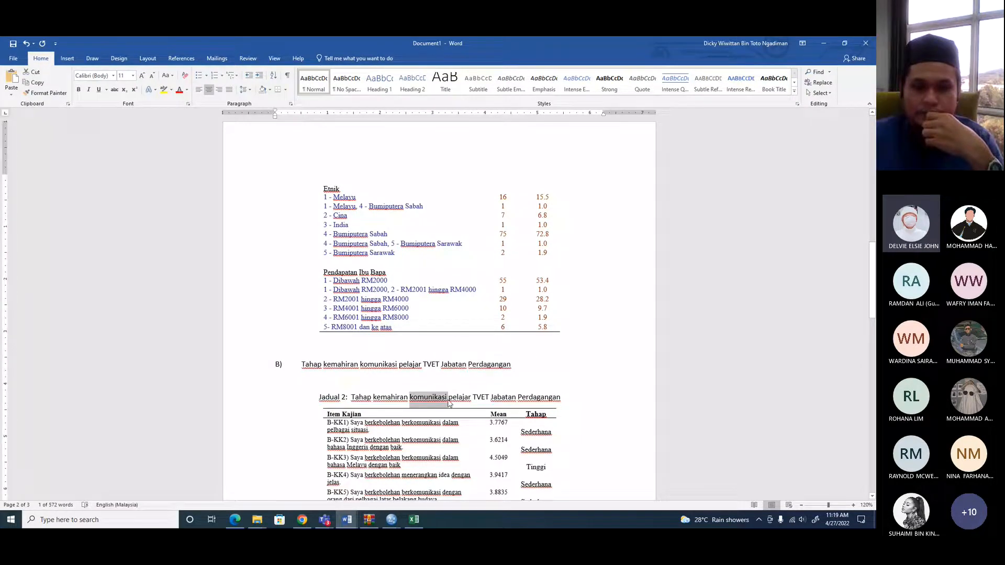
left_click(374, 316)
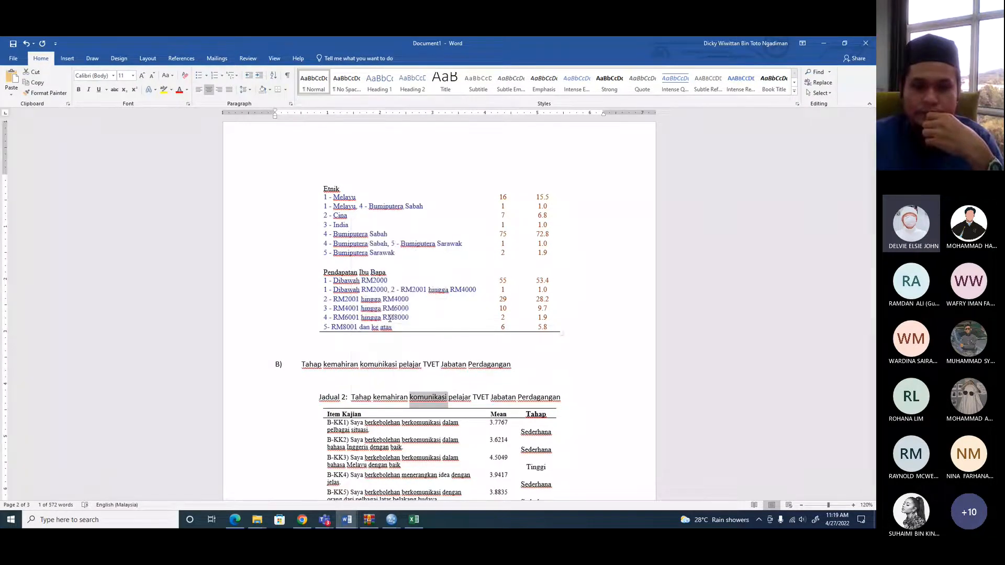
scroll(394, 361, "down", 15)
scroll(394, 361, "down", 6)
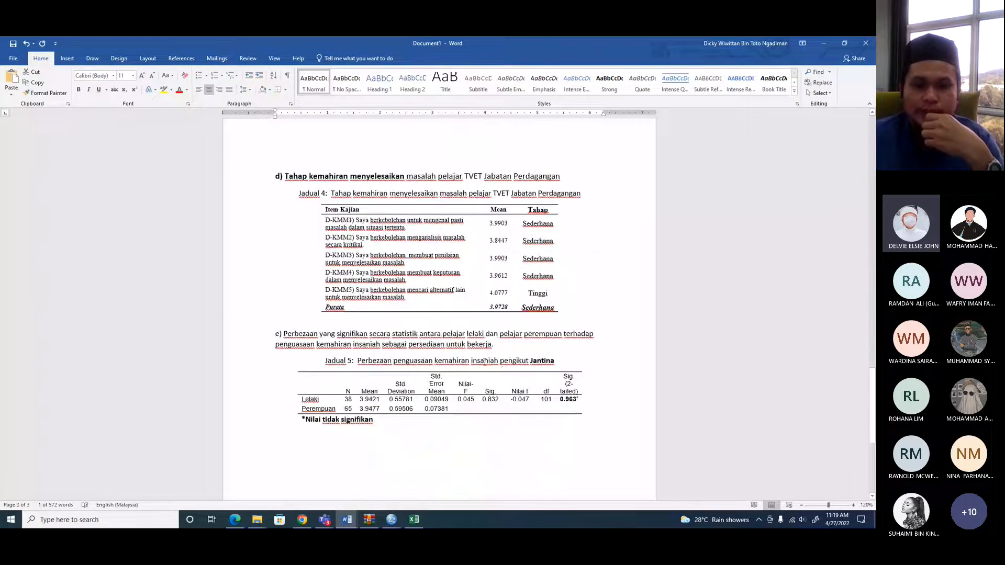
left_click_drag(472, 360, 498, 363)
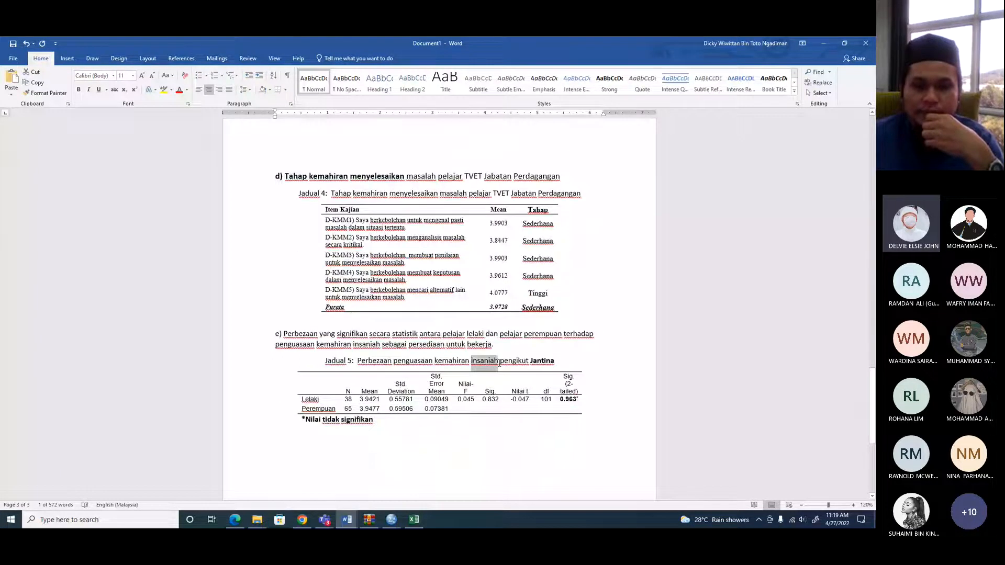
key("ctrl+v")
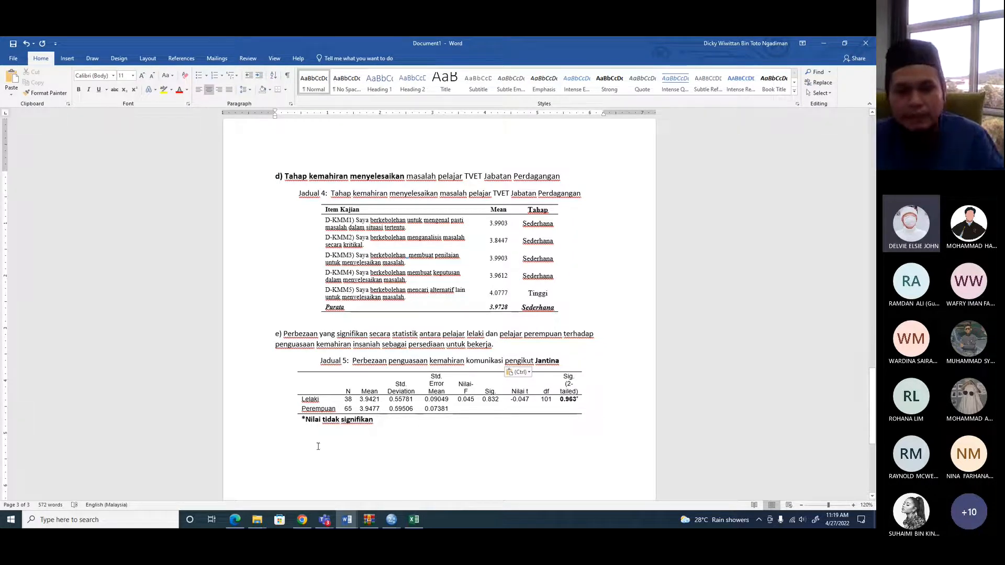
- Start a justified paragraph below the table note with the word "Berdasarkan"
left_click(446, 459)
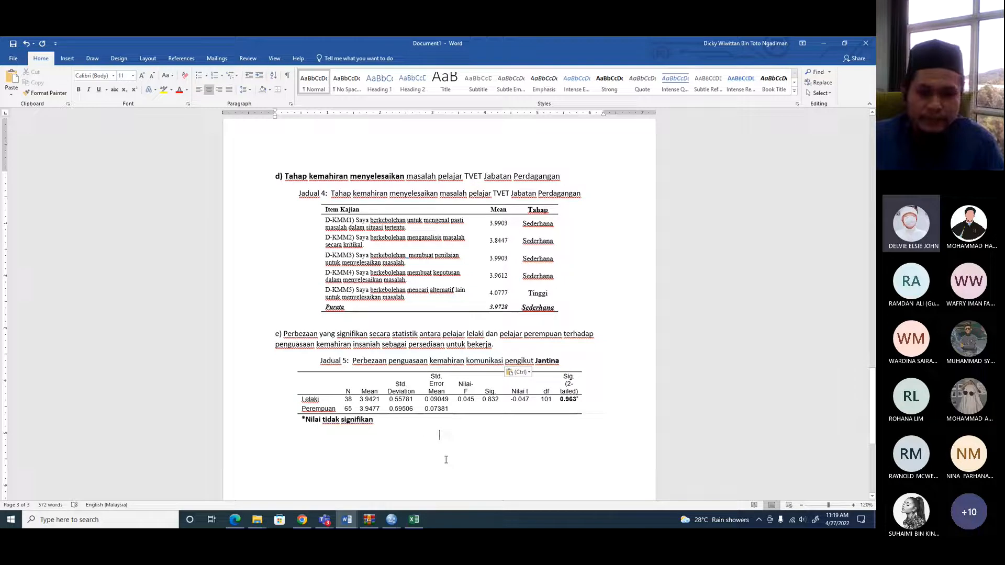
left_click(229, 90)
scroll(271, 193, "down", 3)
scroll(271, 193, "down", 1)
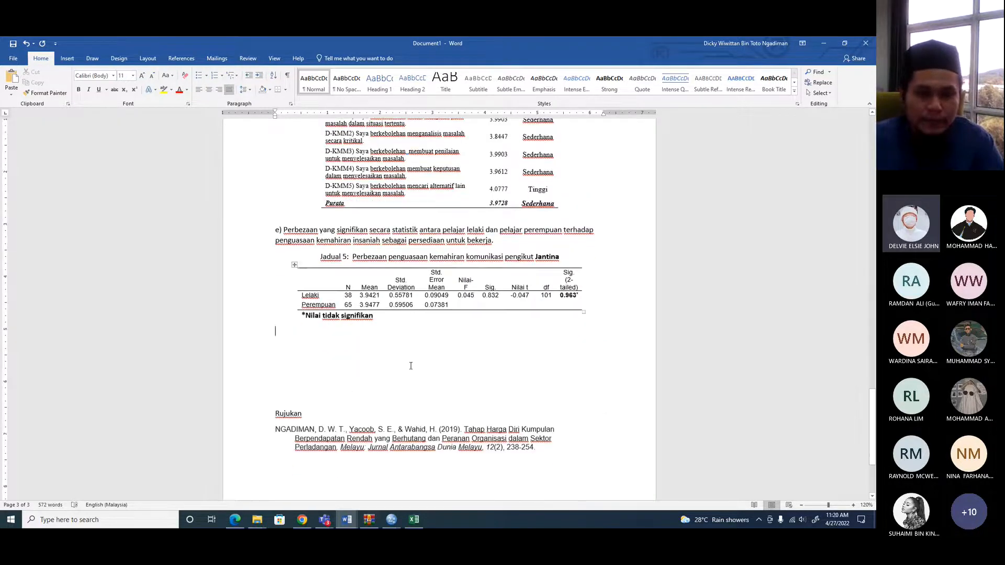
type("Ber")
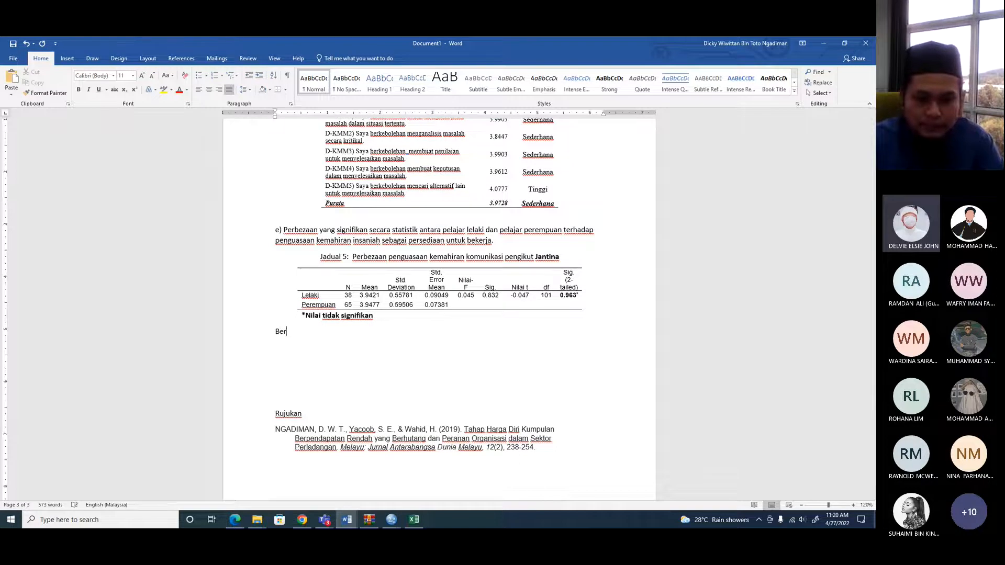
type("dasarkan")
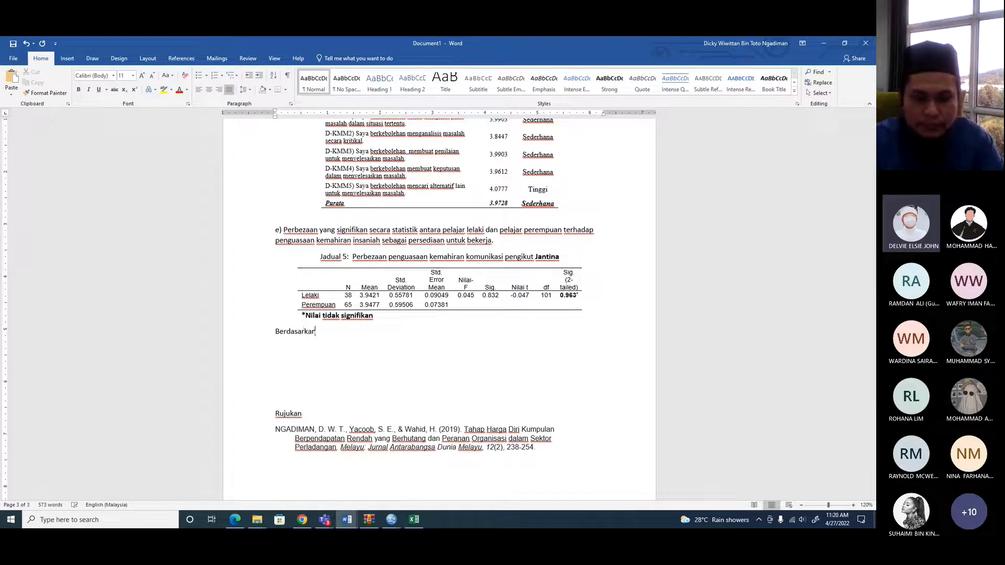
type(" Jadu")
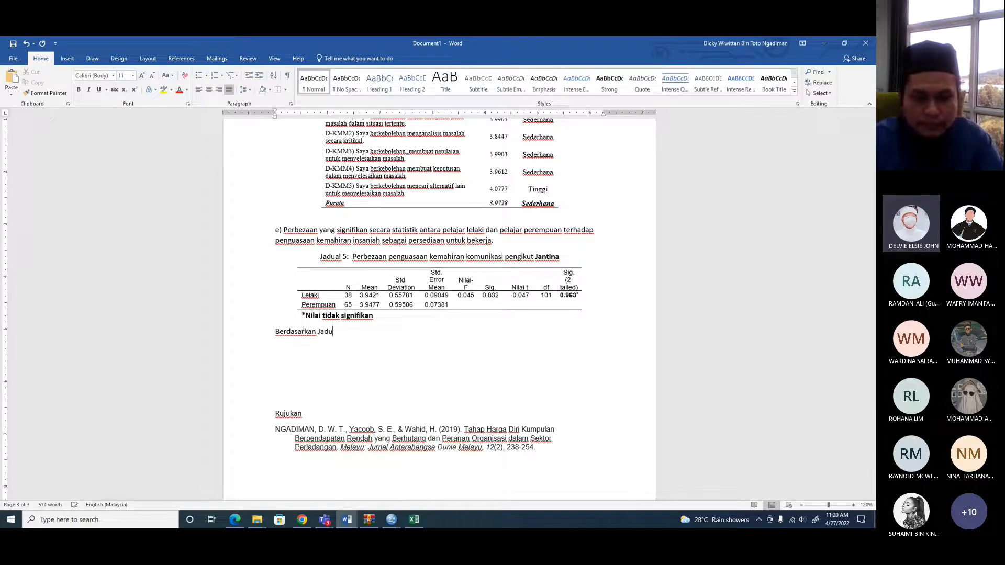
type("al5")
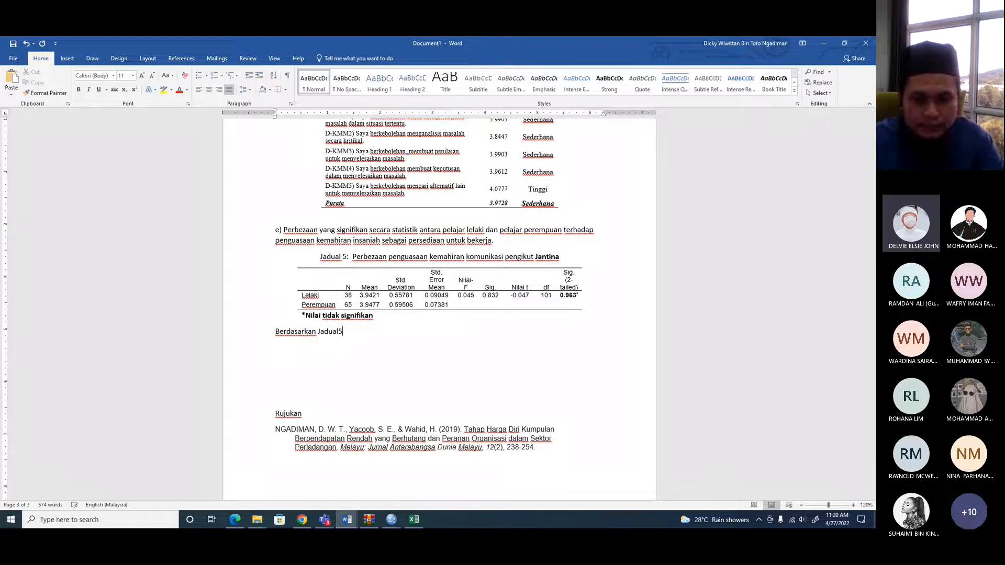
key("BackSpace")
key("BackSpace")
key("BackSpace")
key("BackSpace")
key("BackSpace")
key("BackSpace")
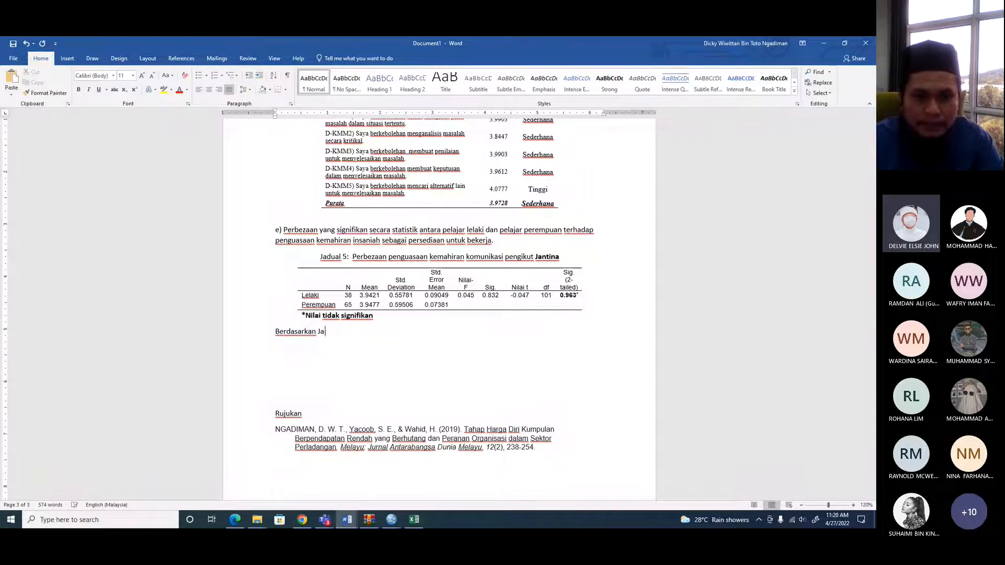
key("BackSpace")
type("niali")
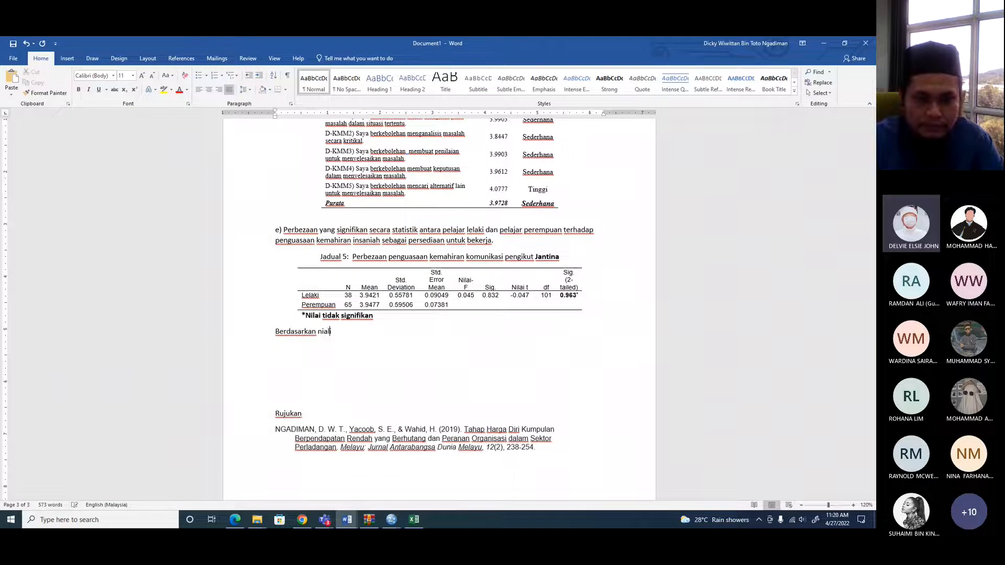
key("BackSpace")
key("BackSpace")
key("BackSpace")
key("BackSpace")
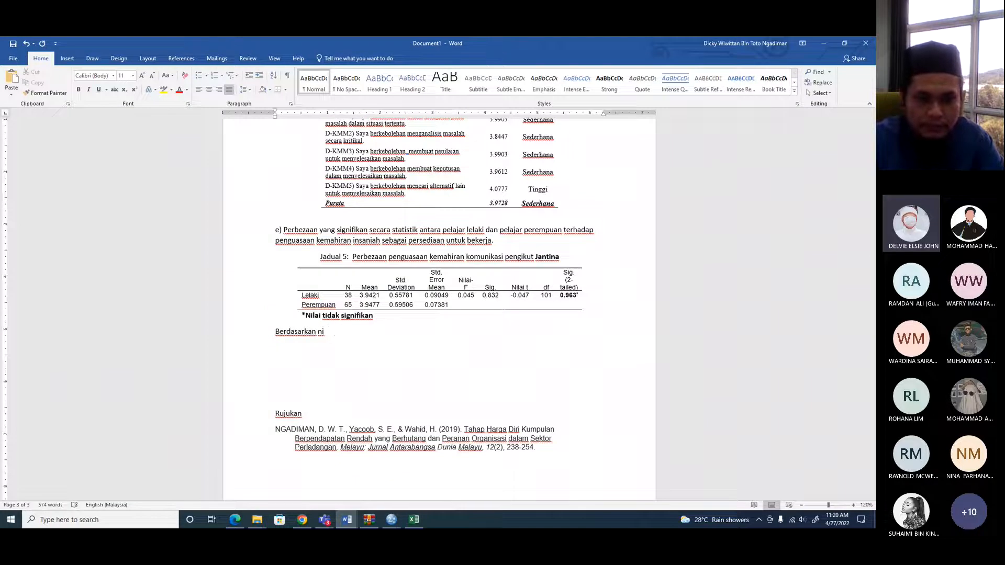
type("l")
key("BackSpace")
key("BackSpace")
- Continue the paragraph after "Berdasarkan" with "Jadual 5, tidak terdapat perbezaan antara pelajar lelaki dan perempuan"
type("Jadu")
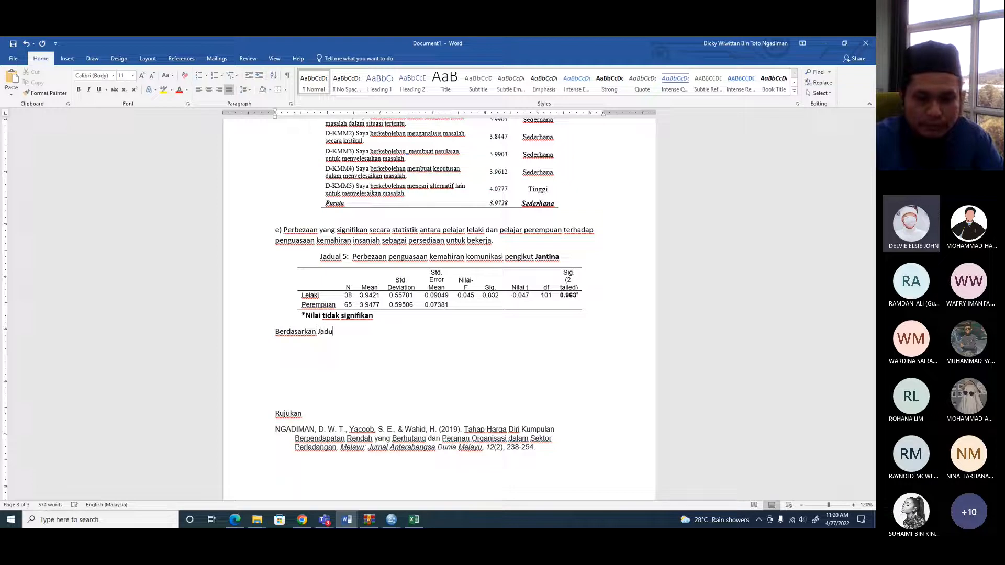
type("al 5")
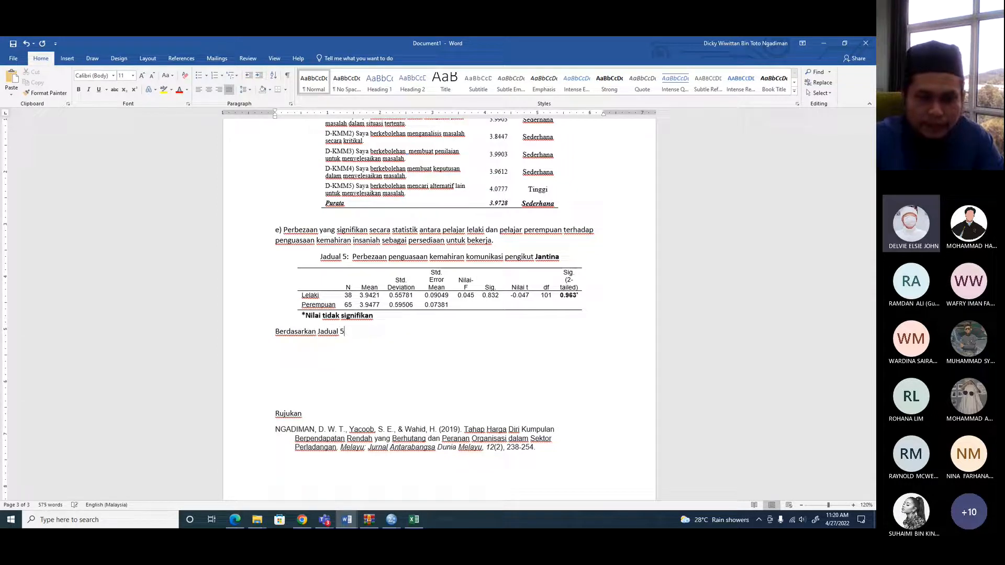
type(", tidak terdapat")
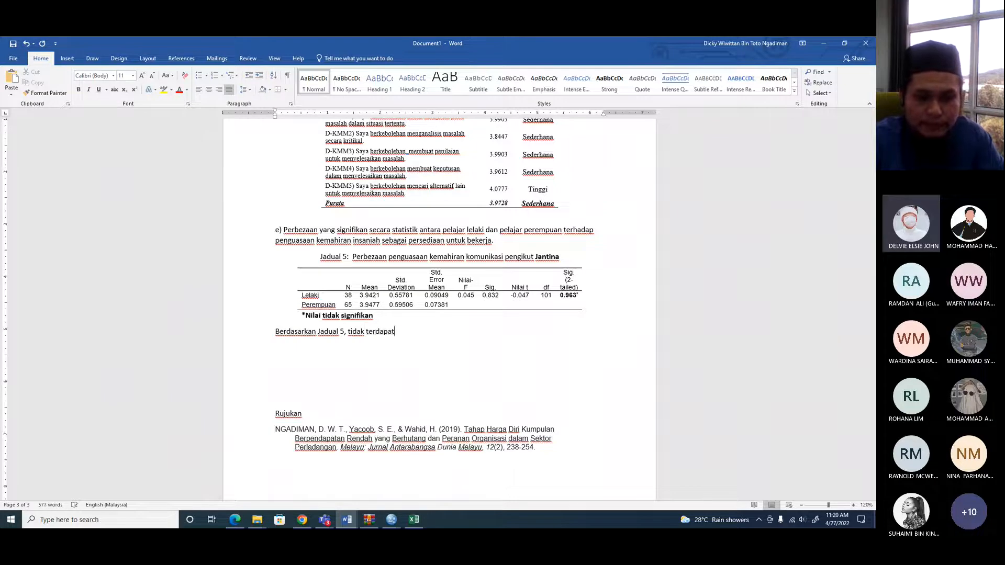
type(" perbeza")
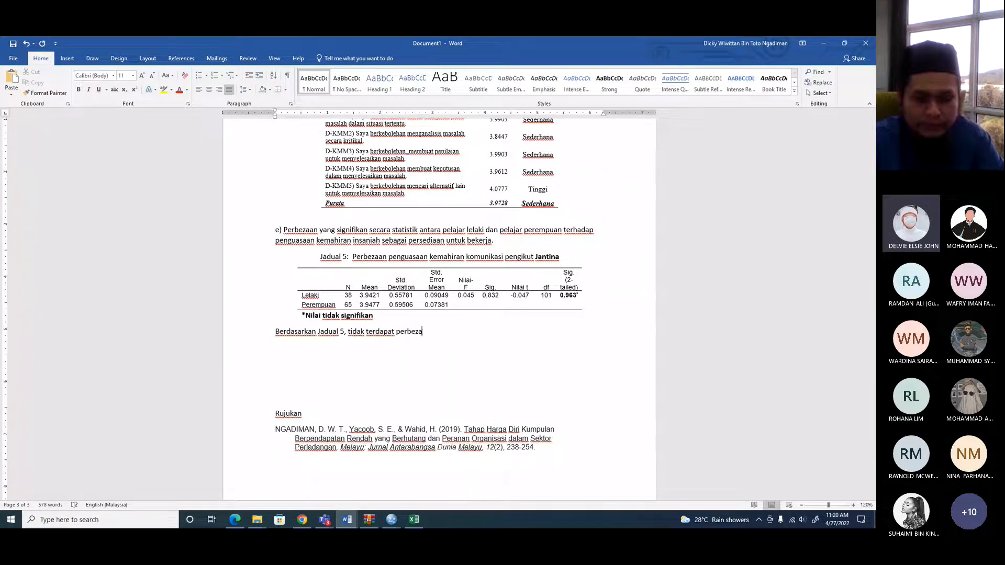
type("an an")
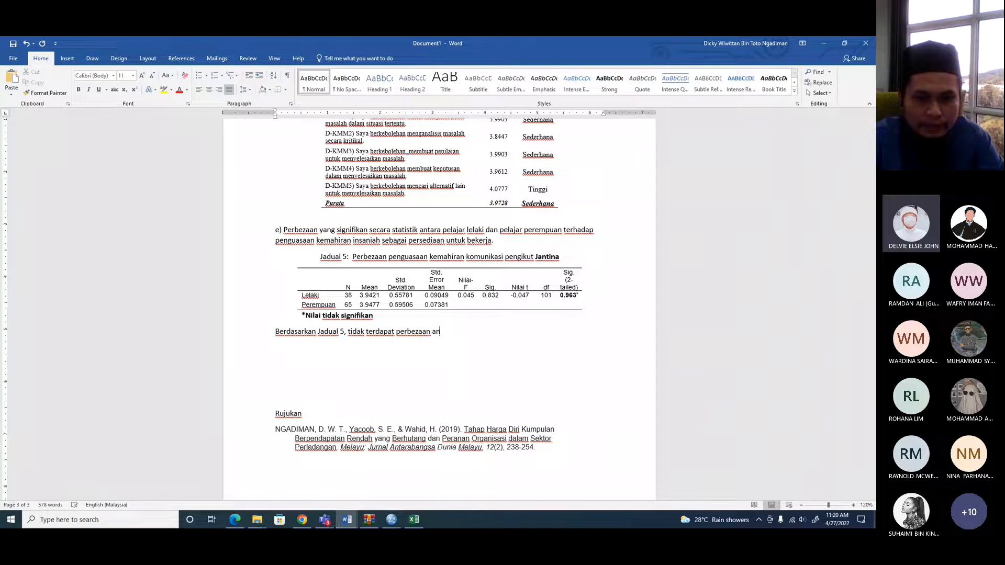
type("tara lela")
key("BackSpace")
key("BackSpace")
key("BackSpace")
key("BackSpace")
type("pelajar lelaki dan")
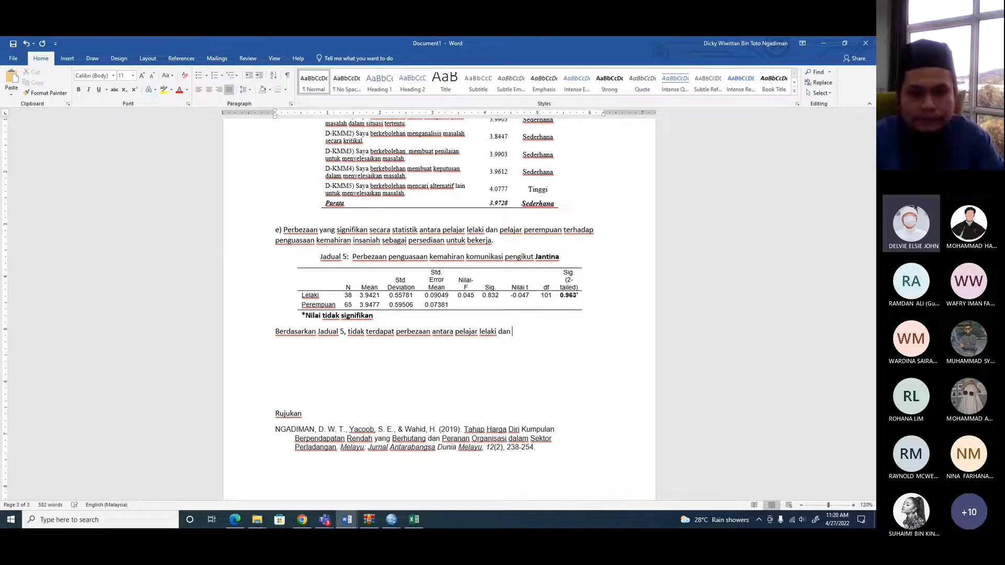
type(" perempuan")
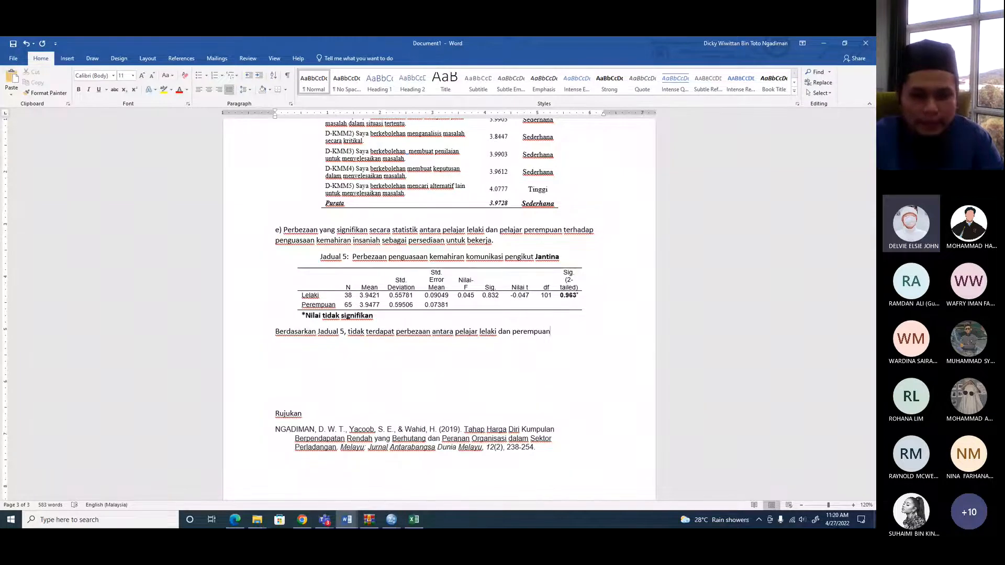
- Finish the paragraph's first sentence with "dari aspek kemahoran komunikasi."
type(" dari ")
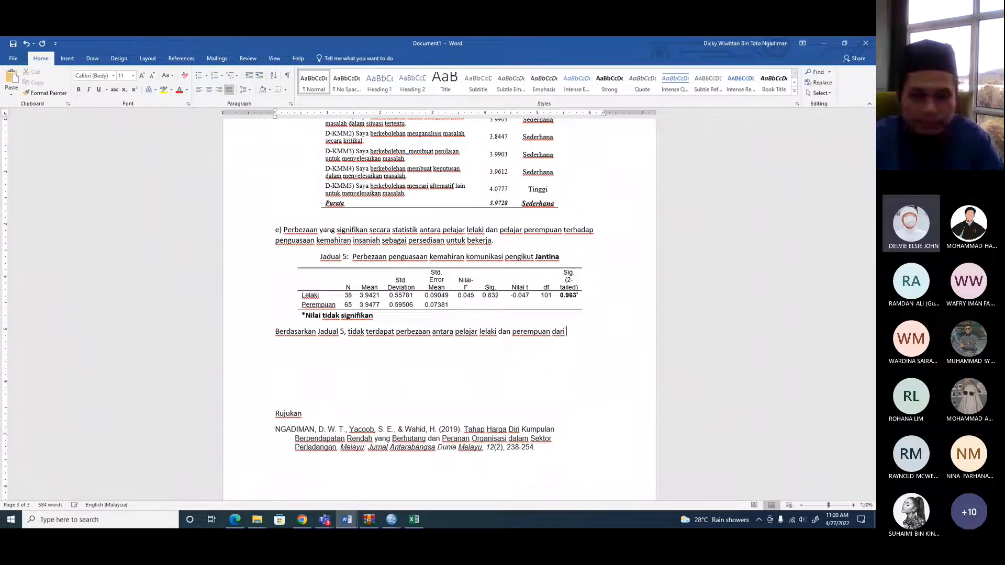
type("aspek ")
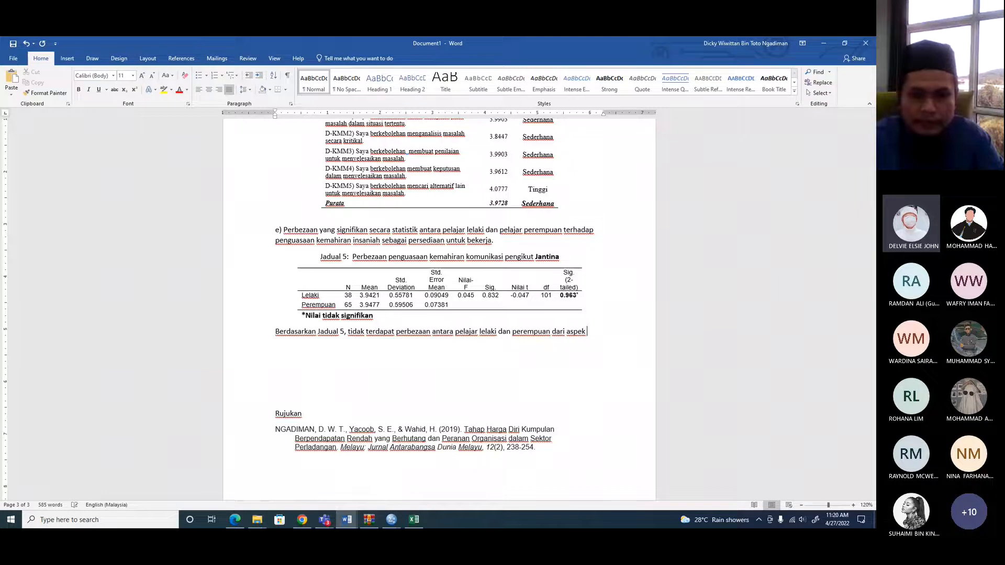
type("kemah")
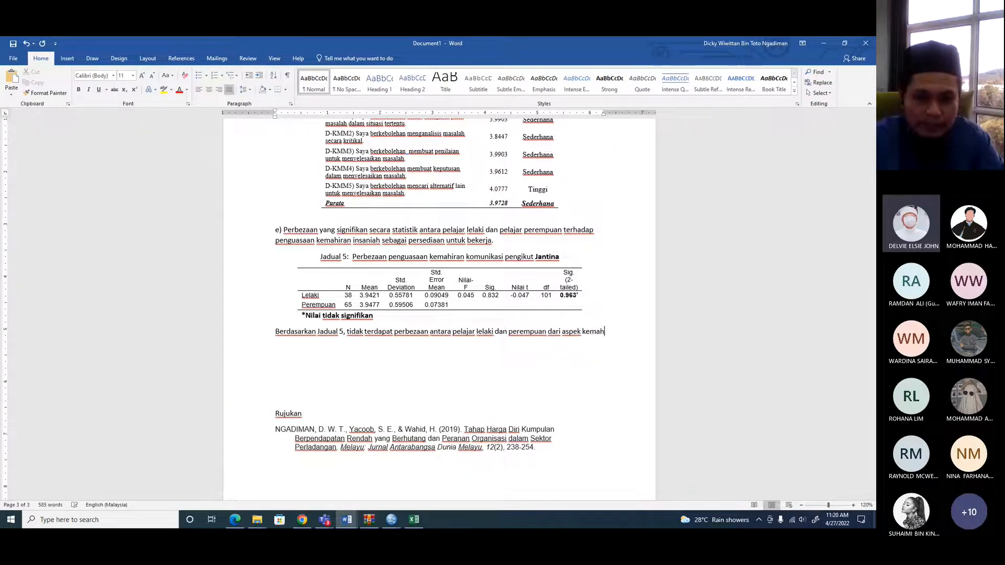
type("oran komunikas")
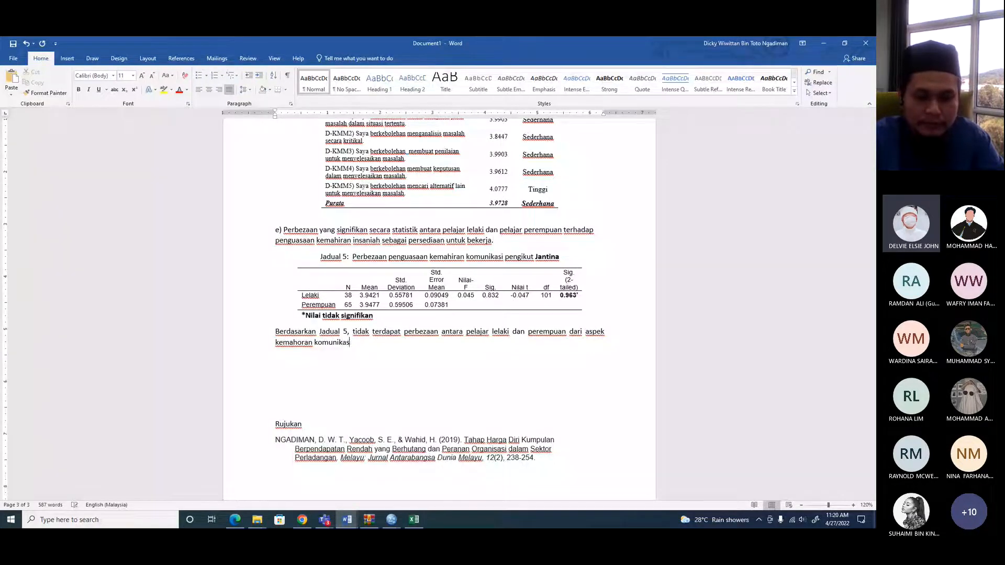
type("i. I")
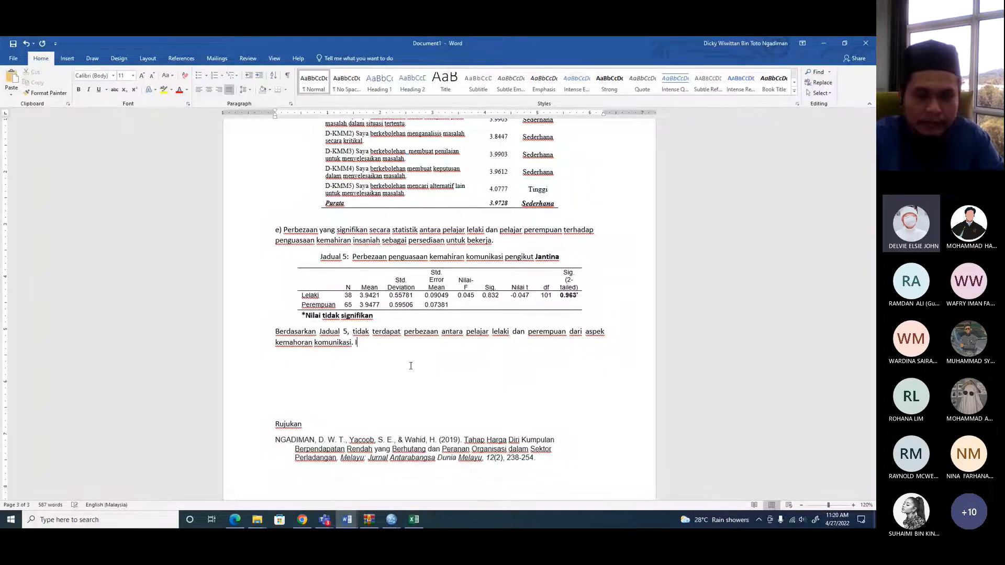
- Add a second sentence to the paragraph: "Ini menunjukkan sama ada lelaki atau perempuan adalah sama dalam penguasaan komunikasi."
type("ni menun")
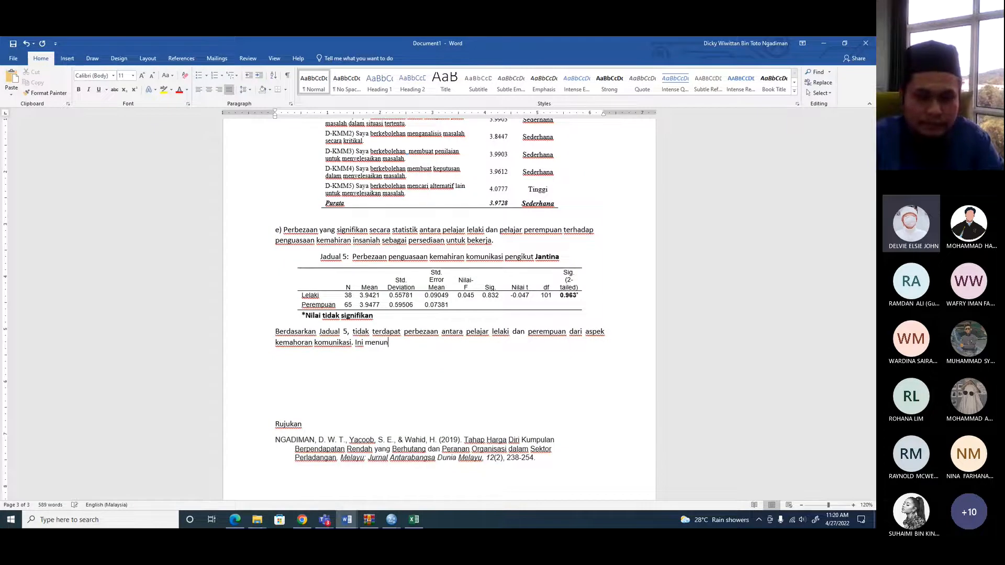
type("jukkan sama-")
key("BackSpace")
type("ada lel")
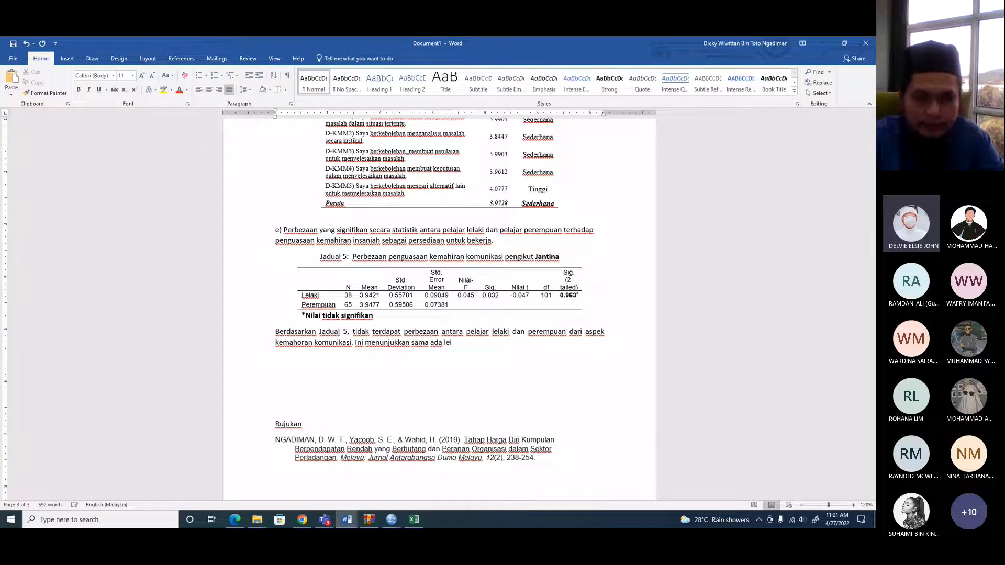
type("aki atau")
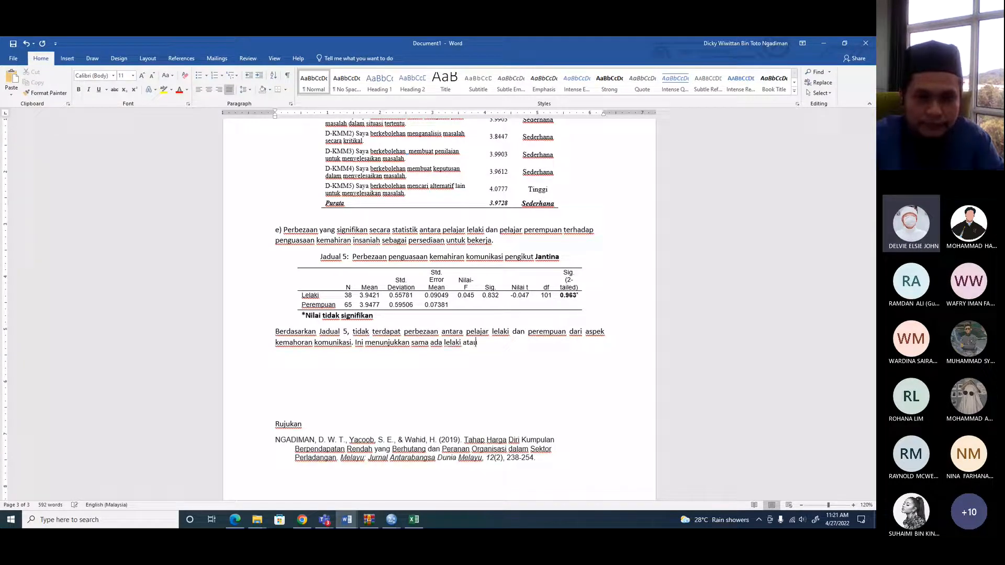
type(" peremp")
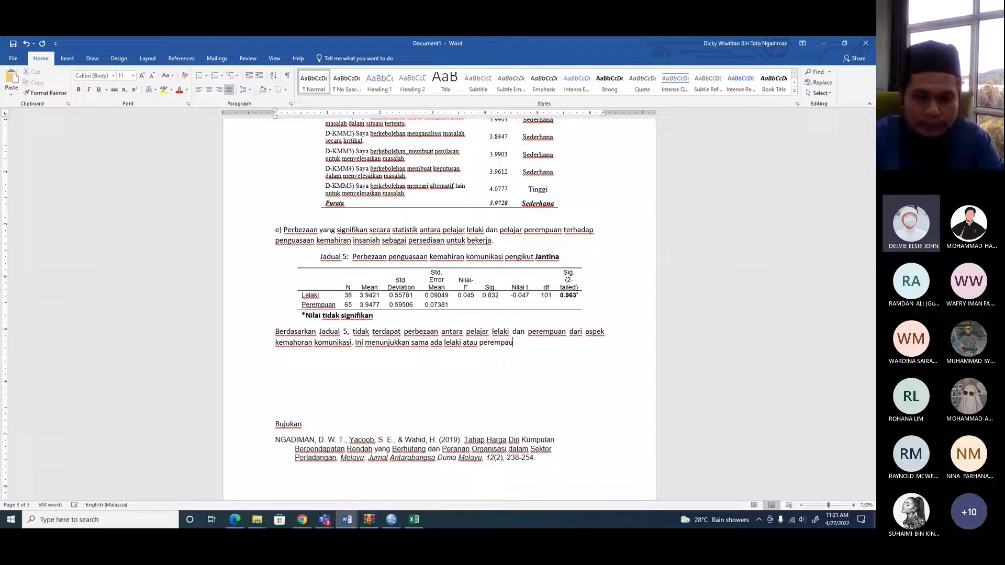
type("uan adalah")
type(" sam")
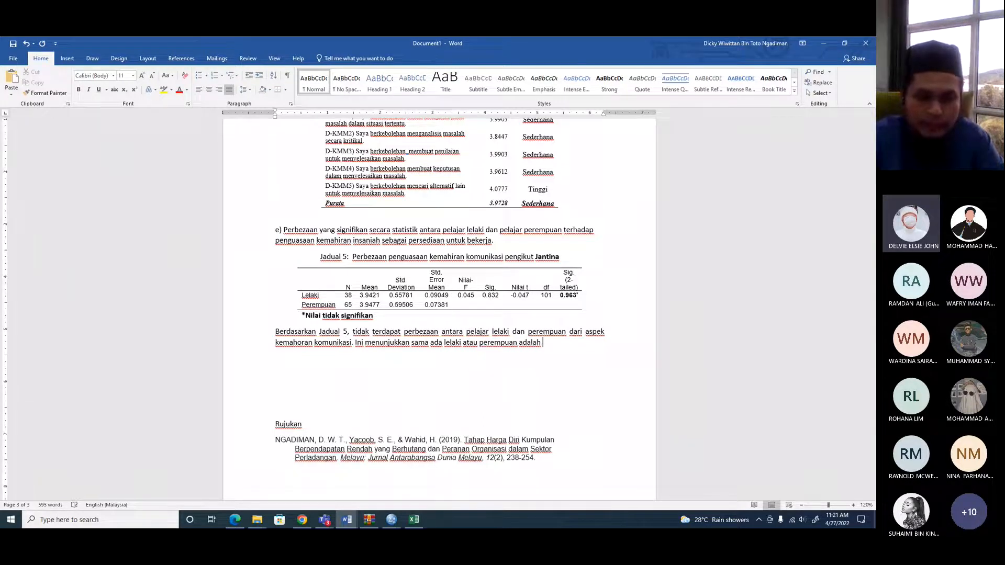
type("a dalam ")
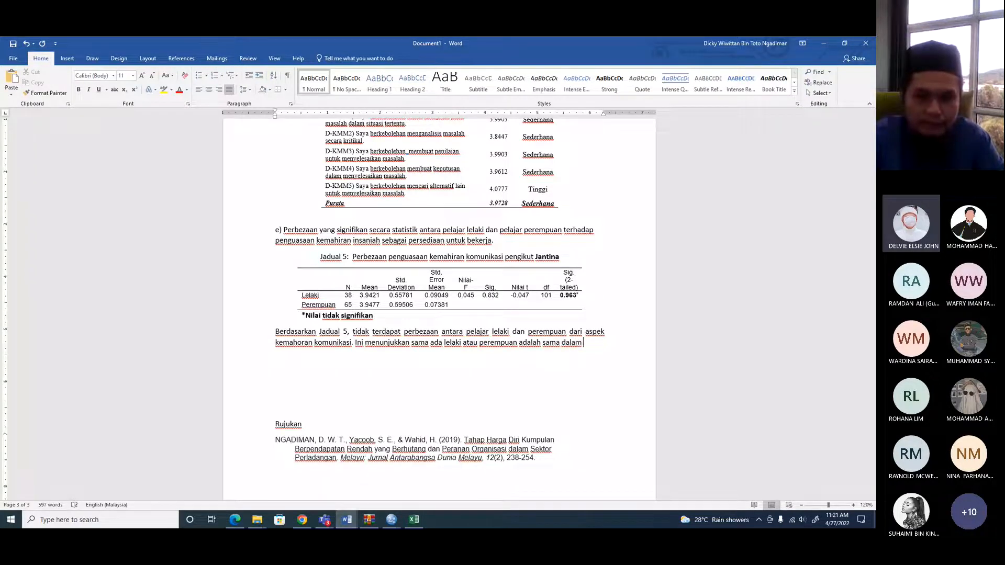
type("pen")
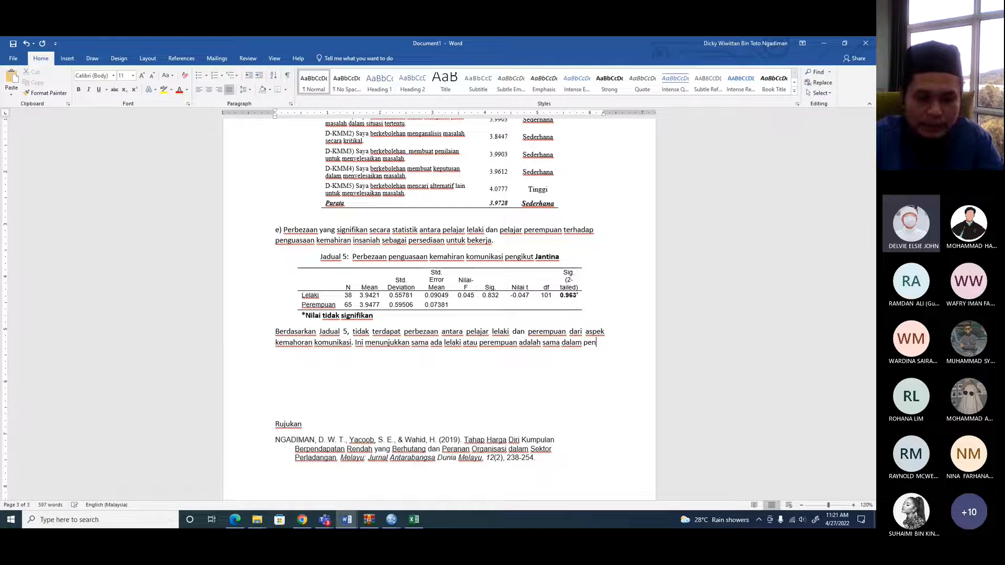
type("guasaan komu")
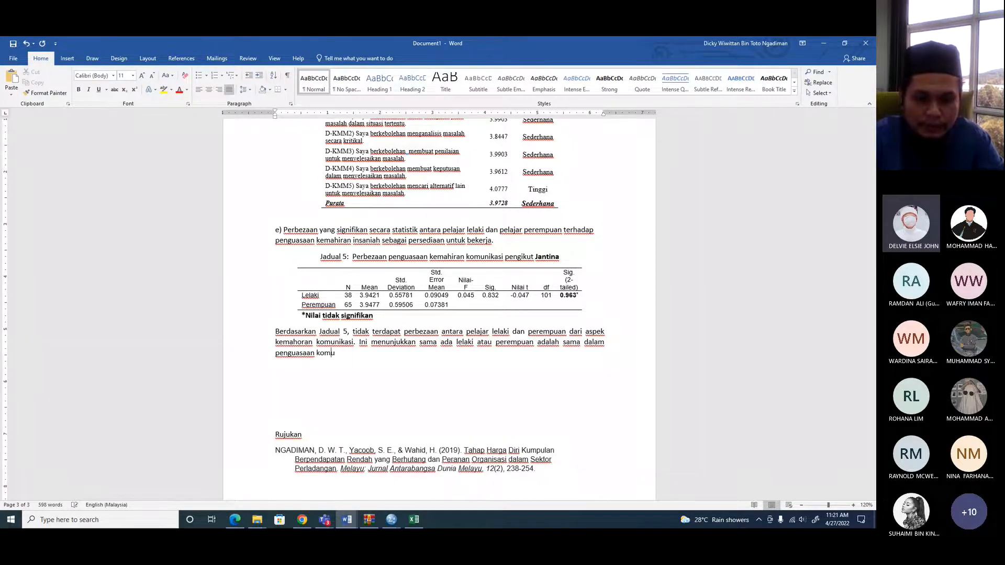
type("nikasi.")
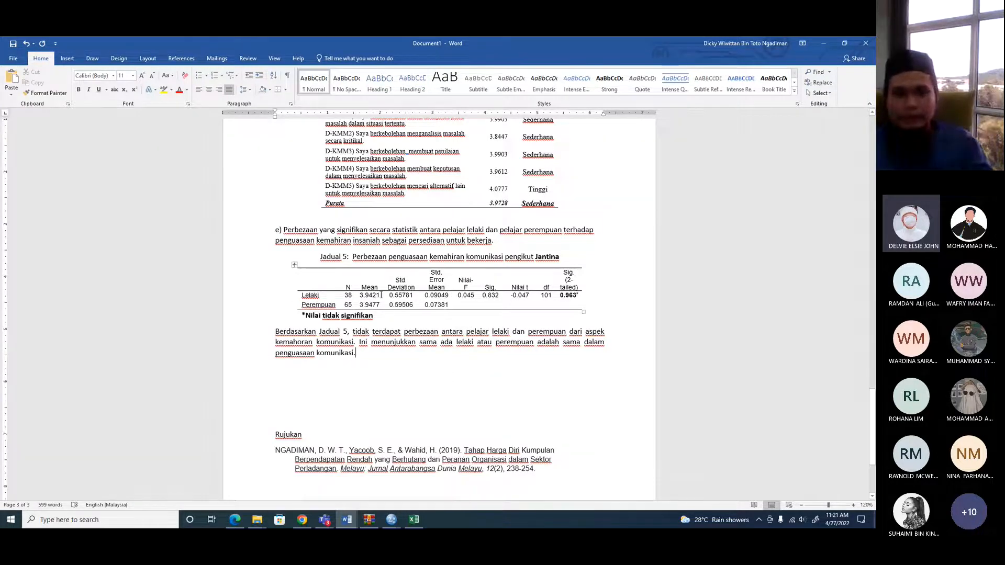
- Copy the Jadual 5 caption and paste it below the finished interpretation paragraph, separated by blank space
scroll(441, 362, "up", 3)
scroll(381, 294, "down", 3)
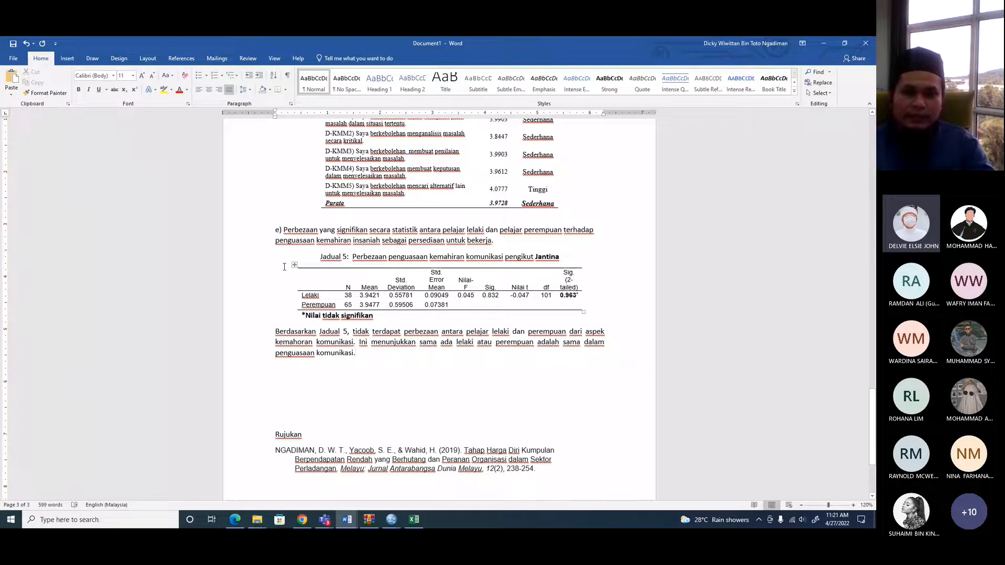
scroll(448, 274, "up", 6)
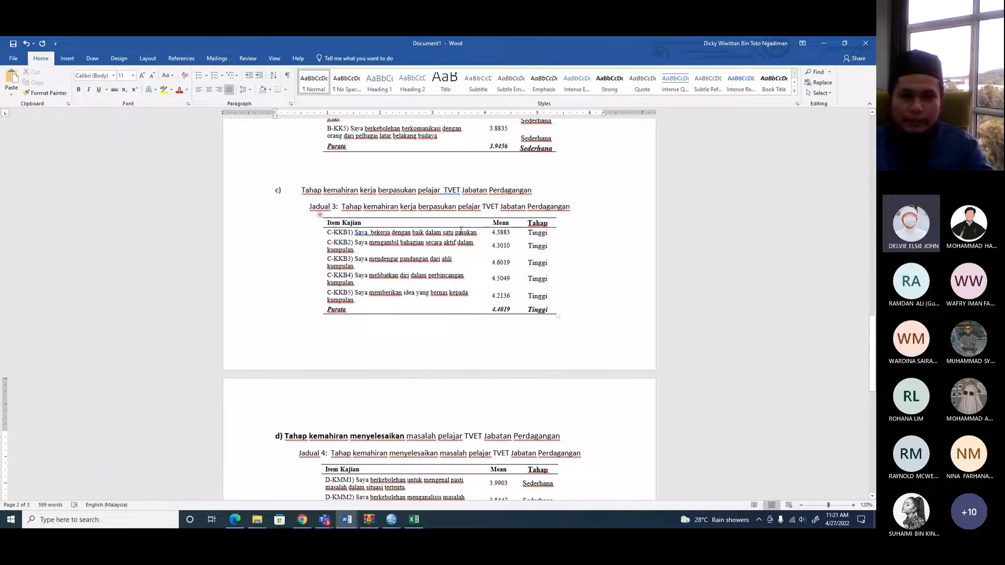
scroll(460, 230, "up", 4)
scroll(455, 303, "down", 3)
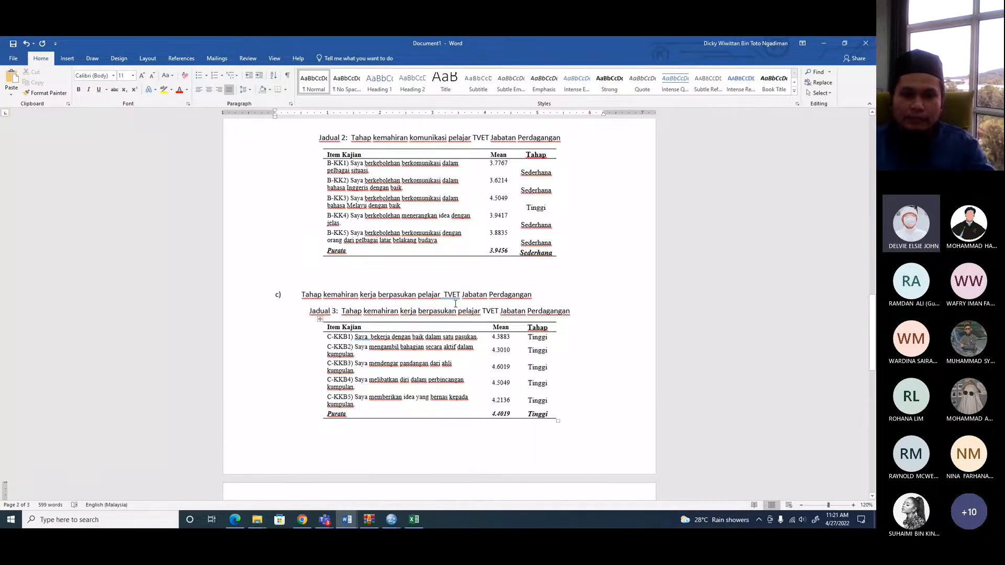
scroll(455, 303, "down", 5)
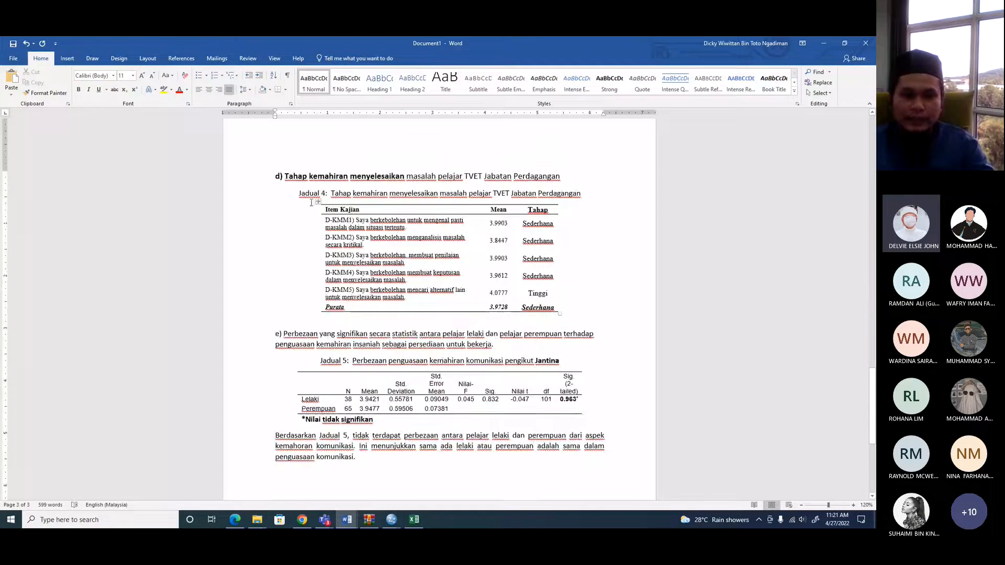
left_click(271, 368)
key("ctrl+c")
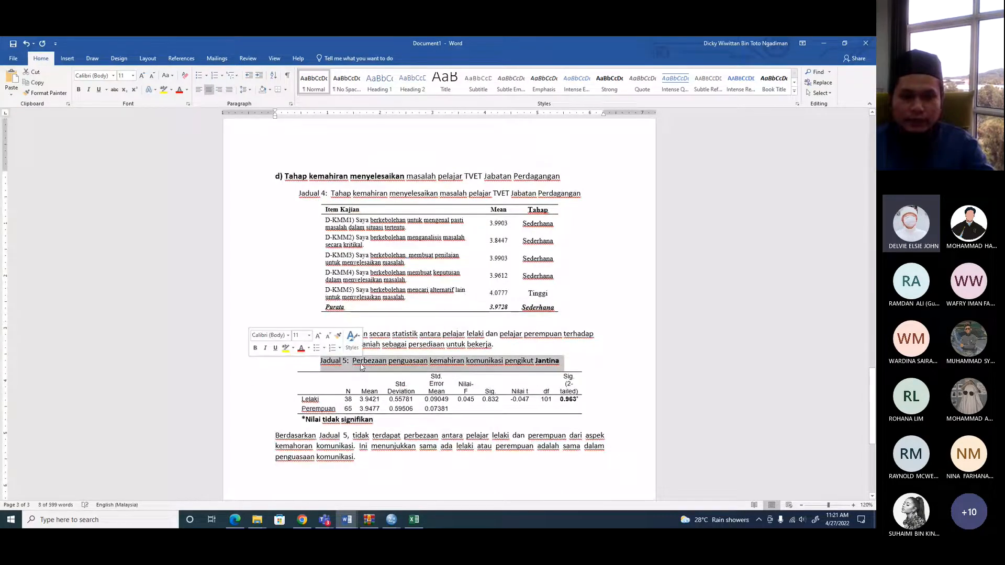
right_click(394, 367)
key("Escape")
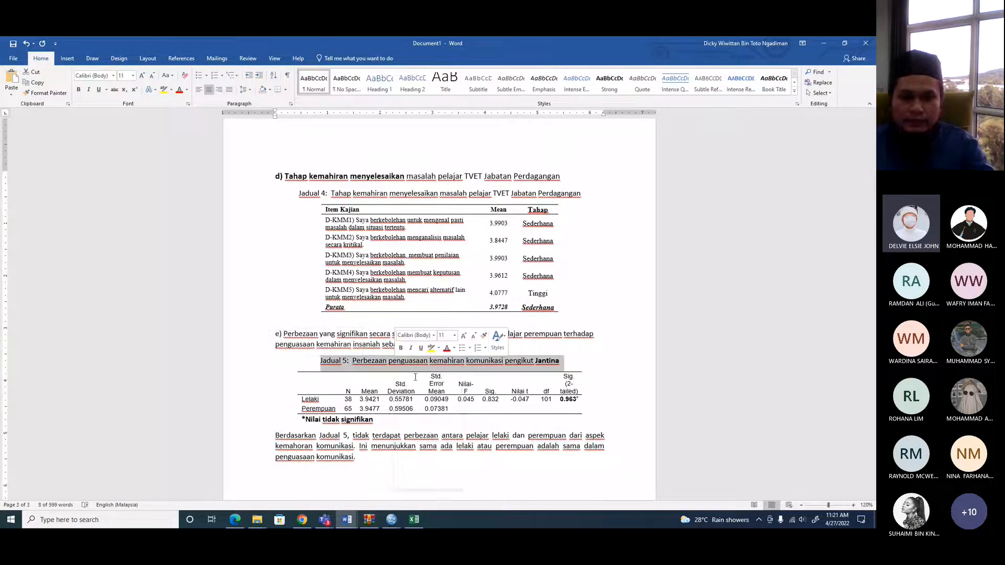
scroll(374, 299, "down", 5)
left_click(374, 299)
key("Return")
key("Return")
key("Return")
key("ctrl+v")
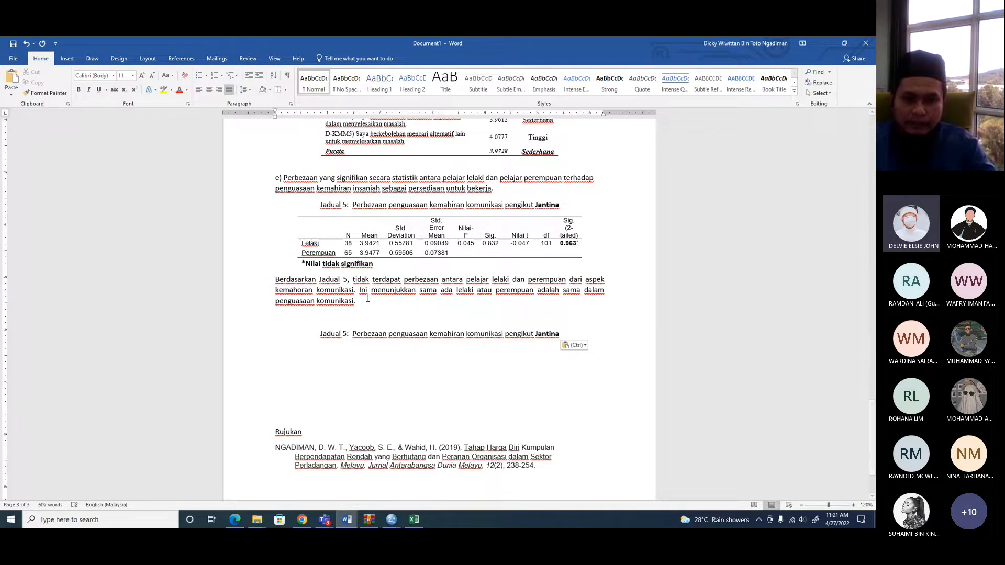
- Renumber the pasted caption as Jadual 6
left_click(346, 334)
key("BackSpace")
type("6")
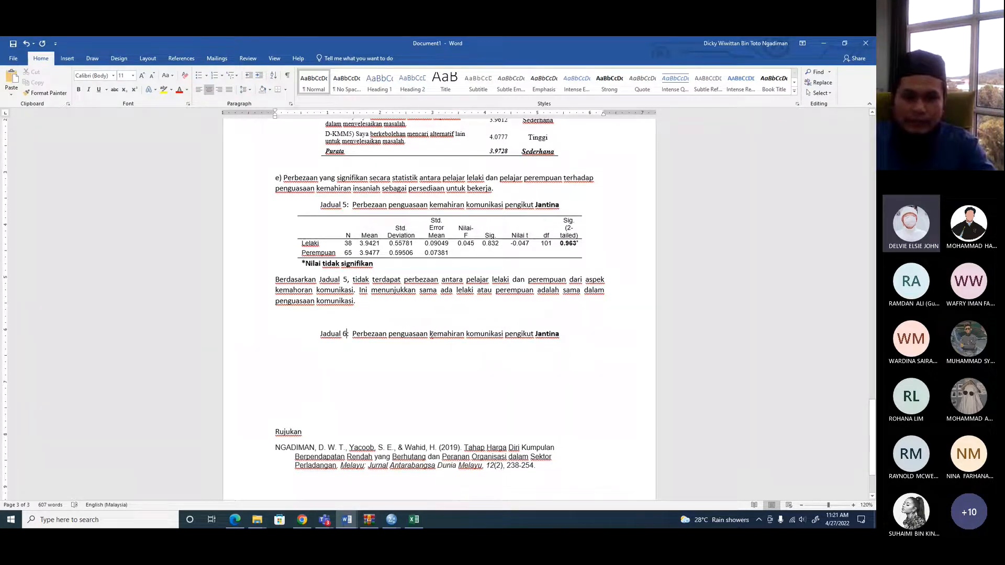
- Replace "penguasaan kemahiran komunikasi" in the Jadual 6 caption with "kemahiran kerja berpasukan" copied from the Jadual 3 caption, pasted as text only
scroll(426, 334, "up", 8)
scroll(426, 335, "up", 6)
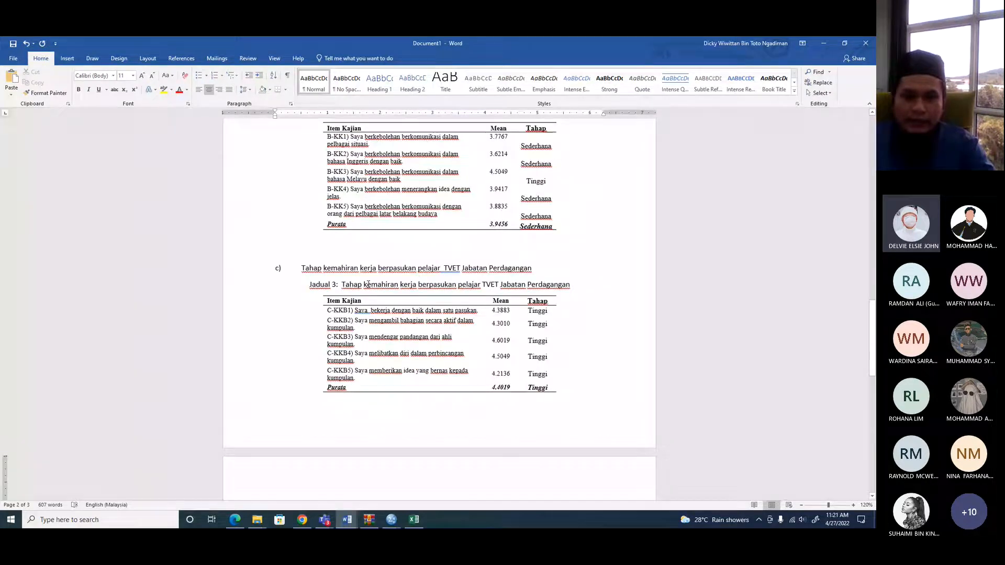
left_click_drag(363, 284, 457, 285)
key("ctrl+c")
key("shift+F10")
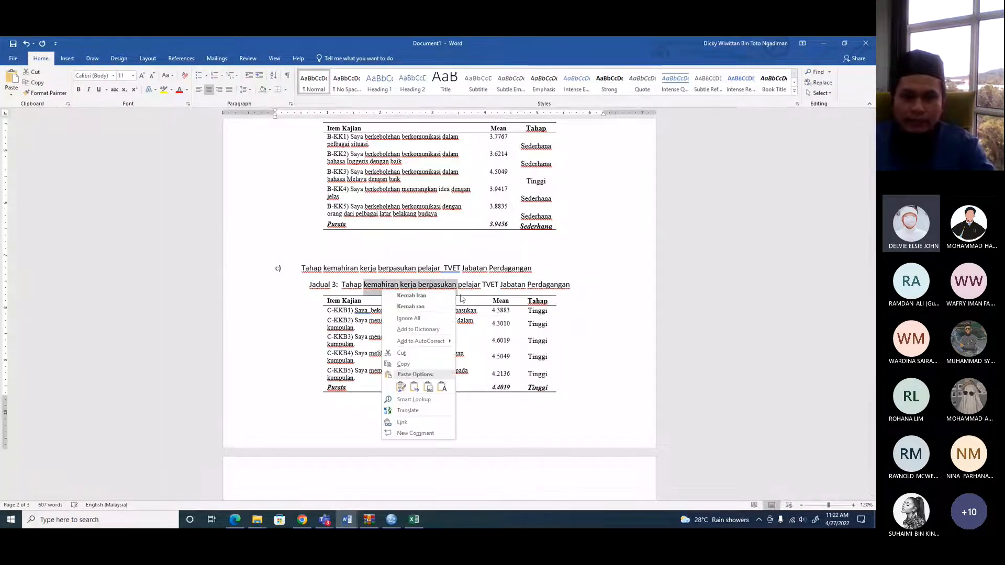
scroll(412, 374, "down", 4)
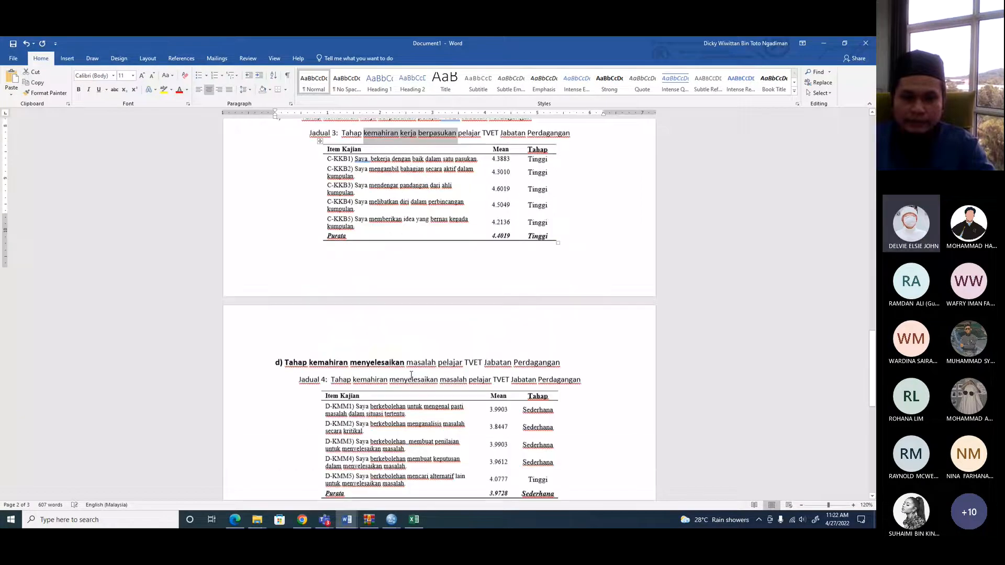
scroll(412, 375, "down", 4)
scroll(411, 375, "down", 5)
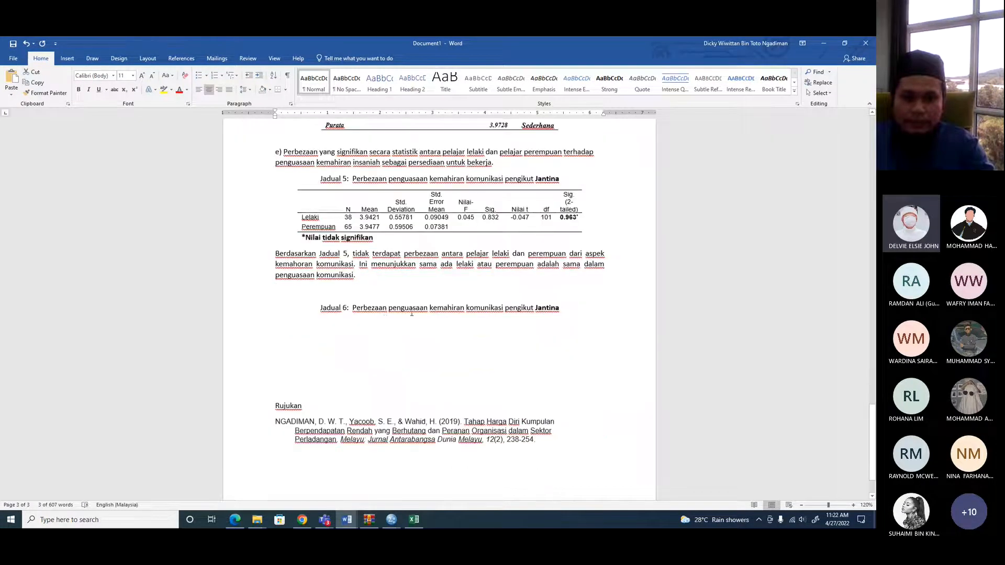
left_click_drag(388, 308, 504, 310)
right_click(503, 312)
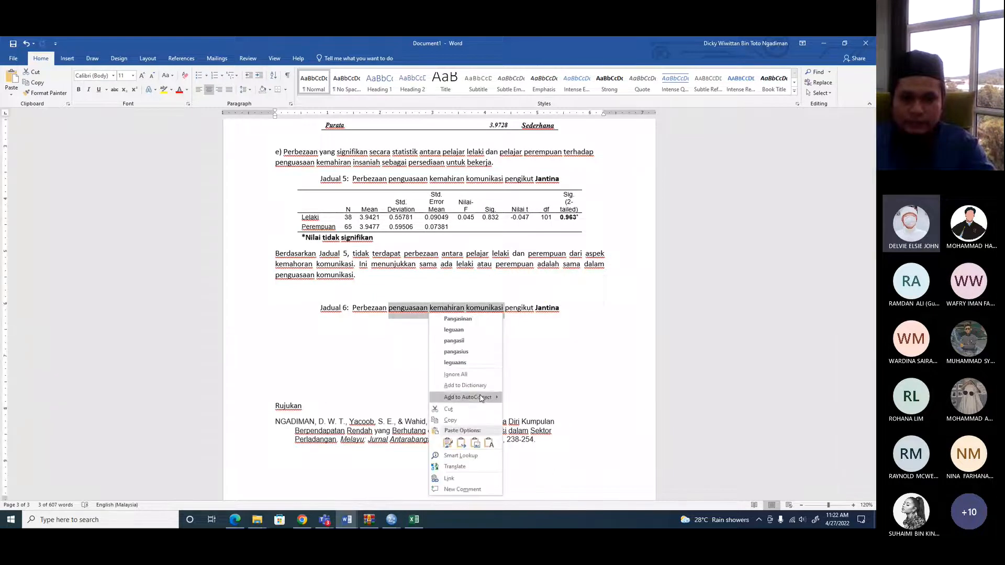
left_click(489, 443)
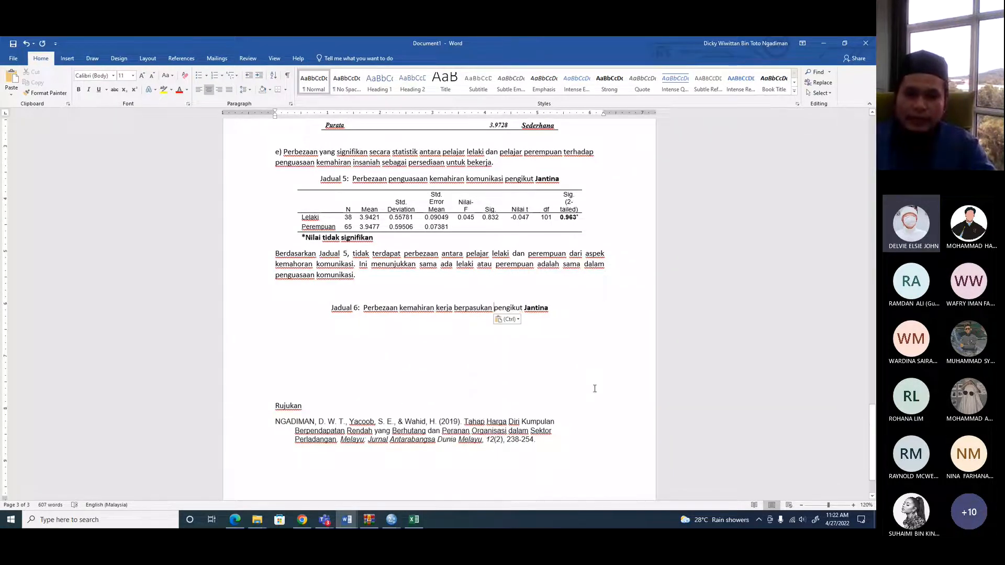
- Switch to the SPSS output viewer and open the Independent-Samples T Test setup
left_click(392, 525)
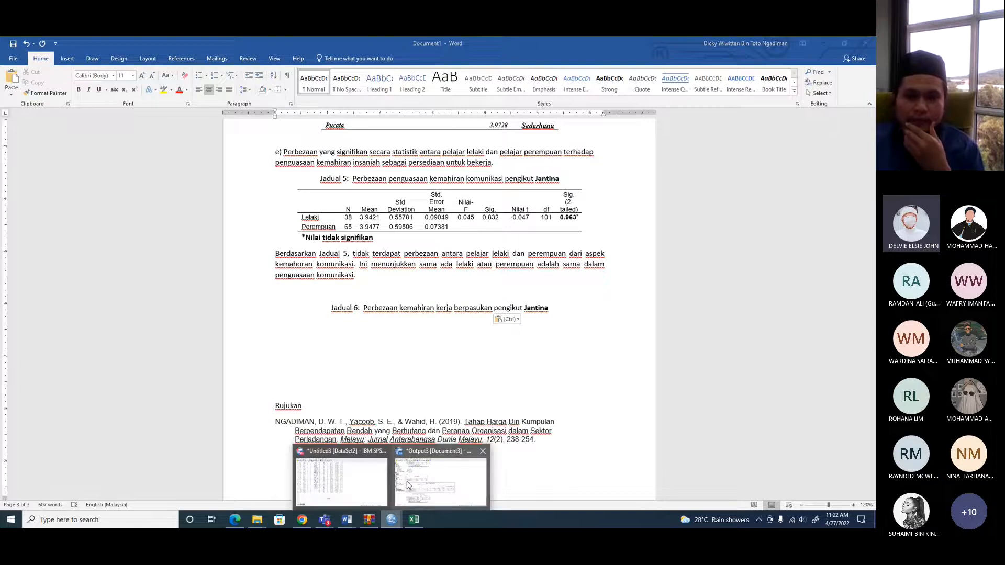
left_click(441, 474)
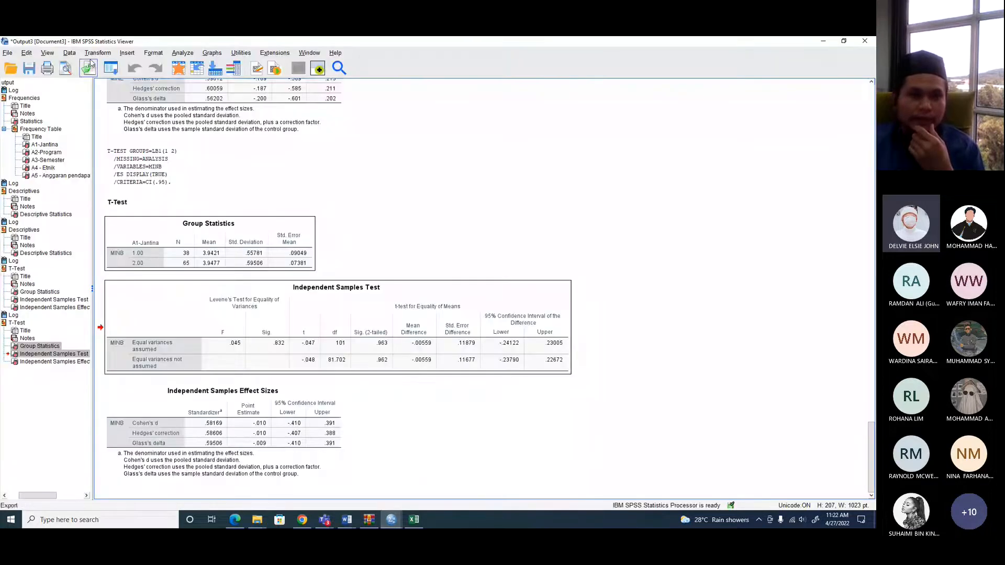
left_click(182, 54)
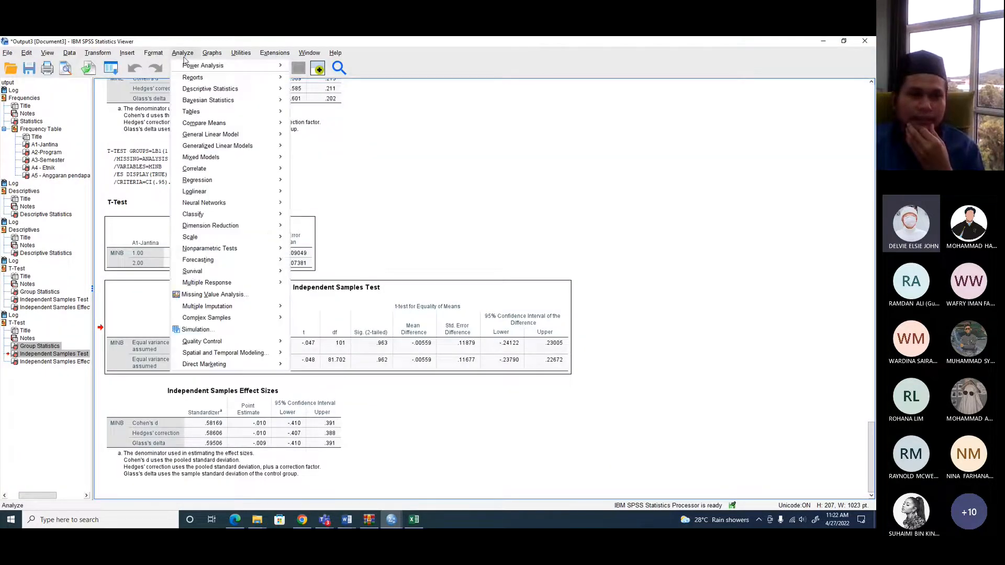
mouse_move(201, 124)
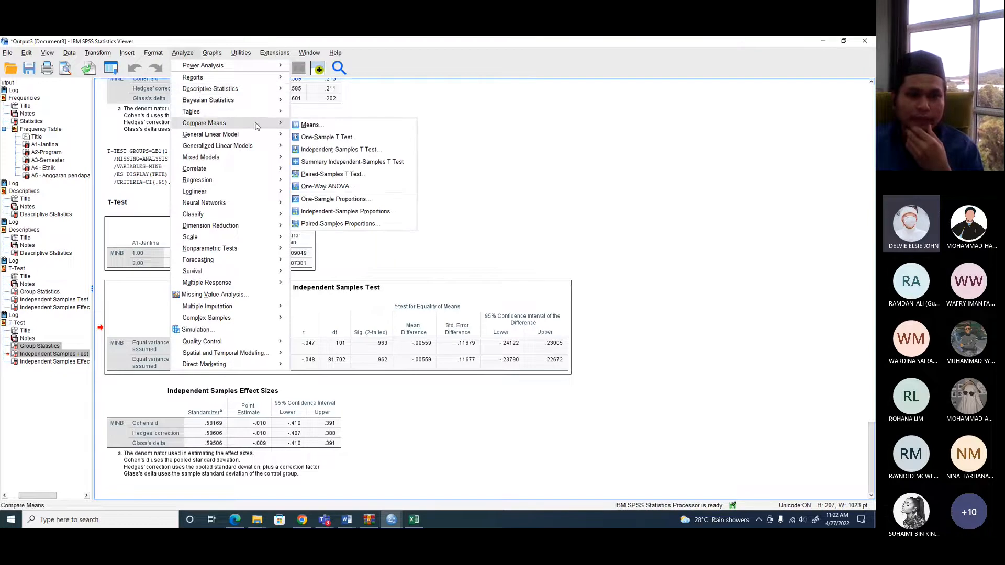
left_click(330, 151)
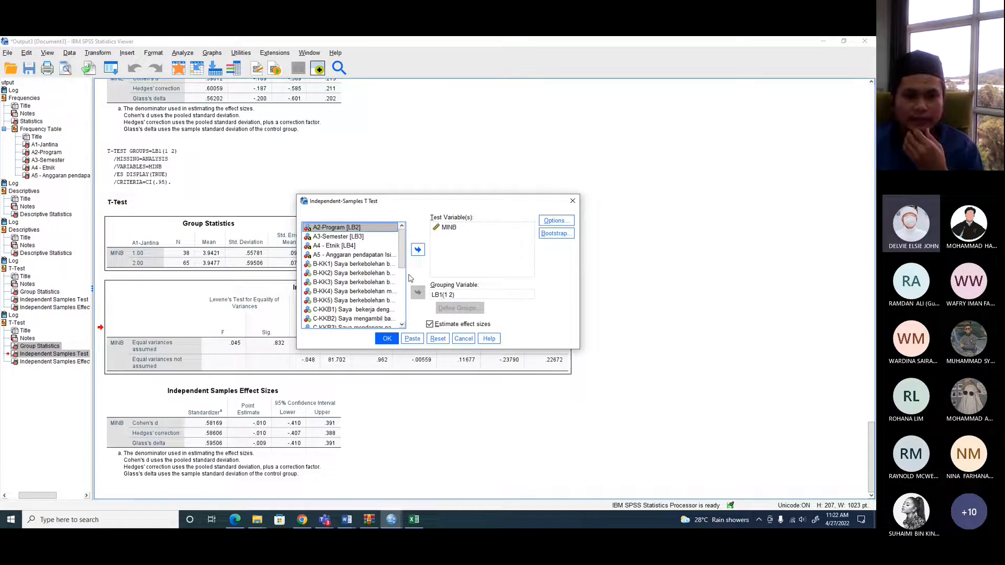
- Replace the test variable MINB with MINC, grouped by LB1(1 2), and run the t-test
scroll(401, 256, "down", 8)
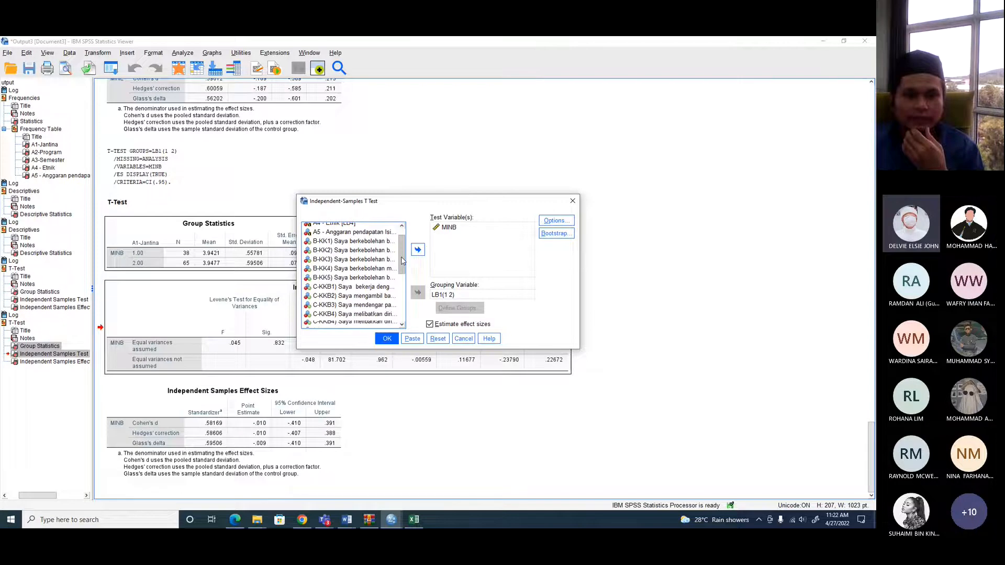
left_click(324, 305)
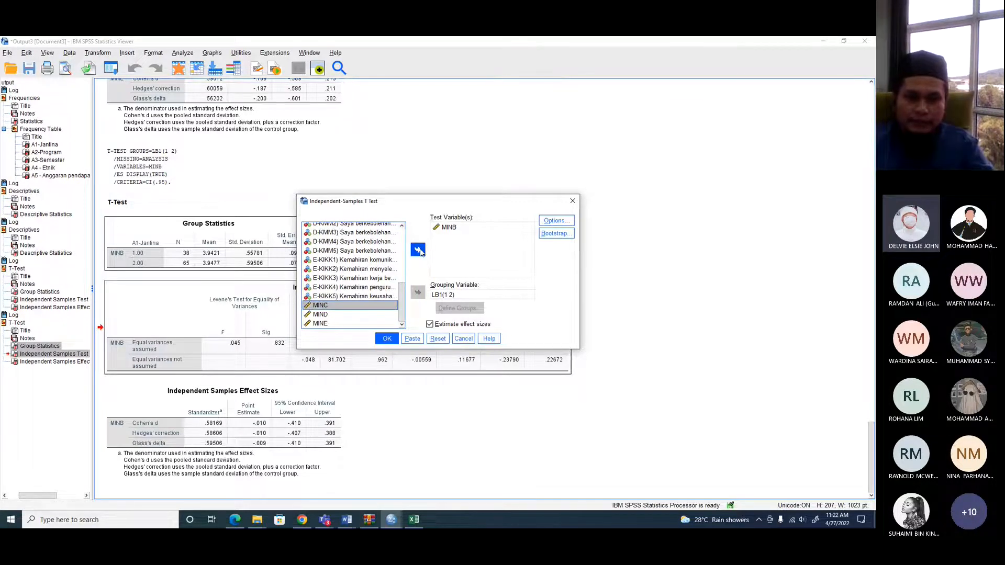
left_click(449, 227)
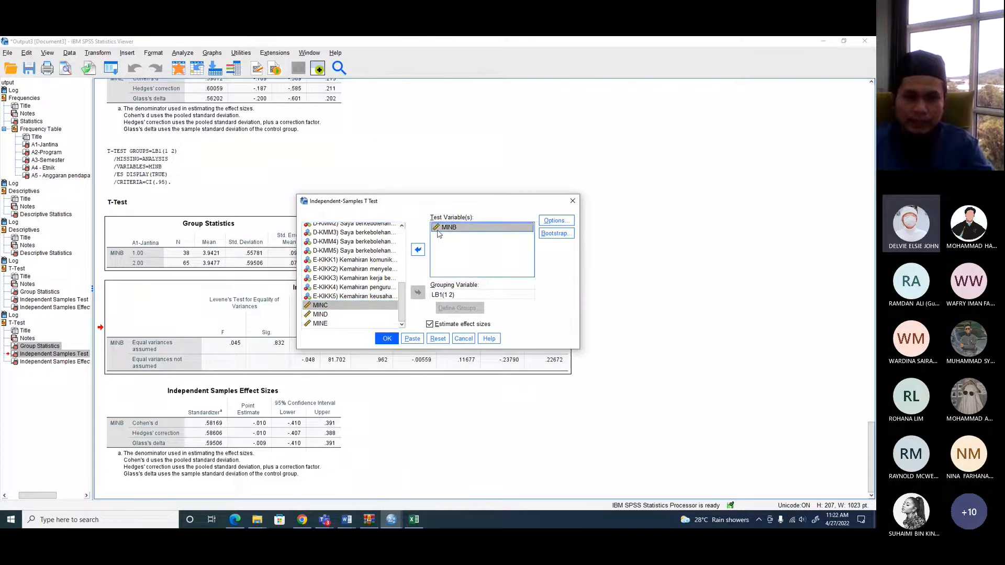
left_click(418, 250)
left_click(324, 315)
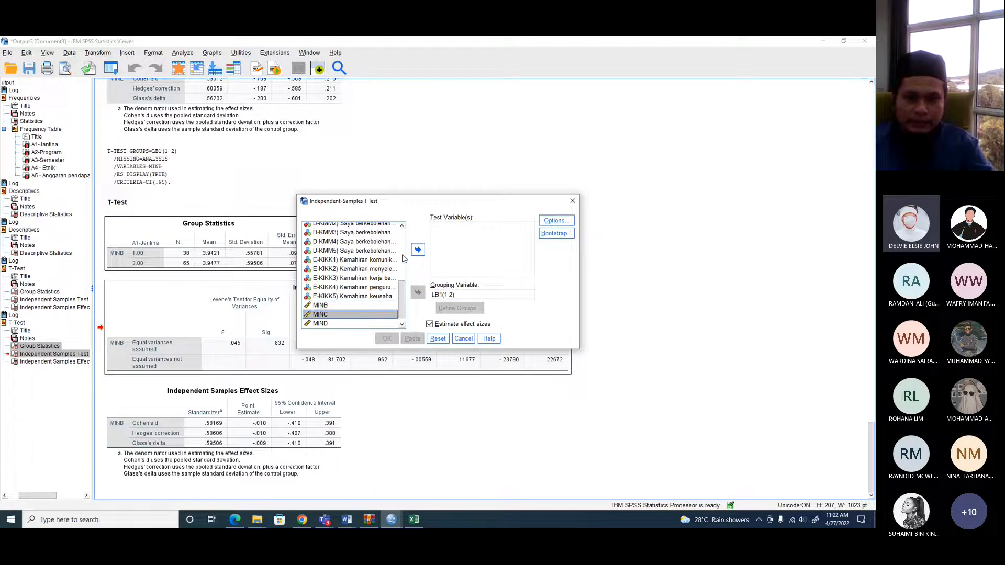
left_click(418, 250)
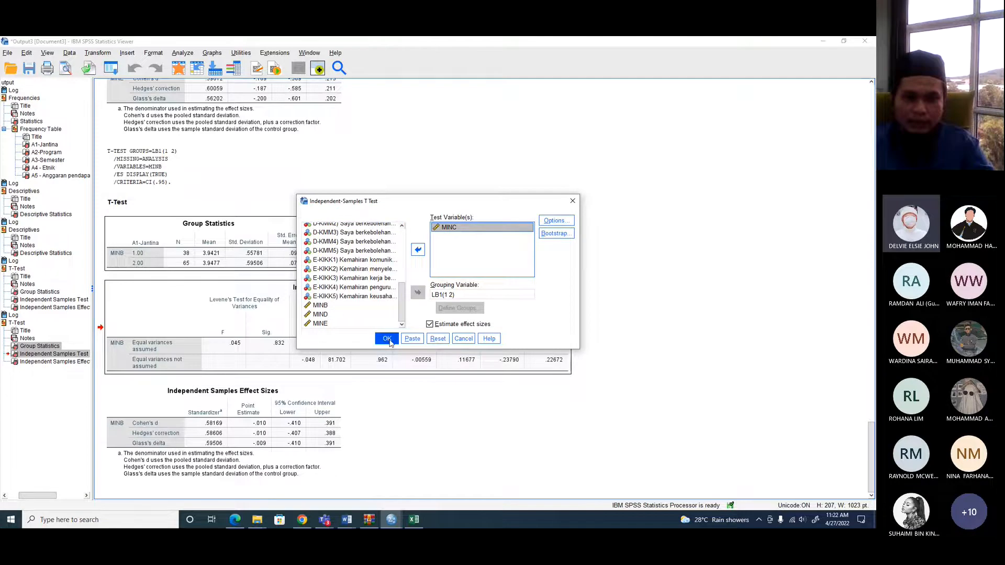
left_click(386, 339)
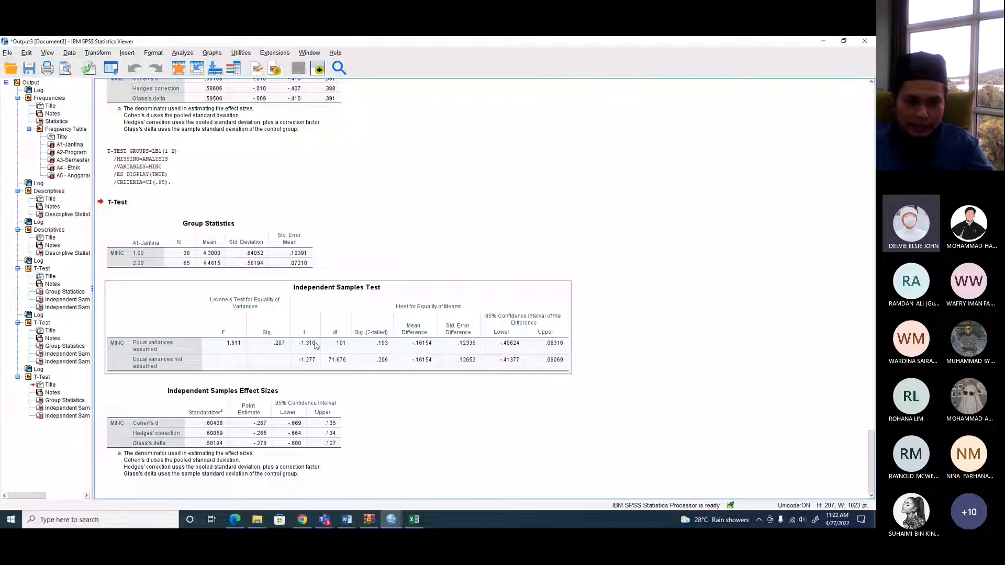
- Copy the Group Statistics and Independent Samples Test tables of the MINC t-test together
left_click(203, 265)
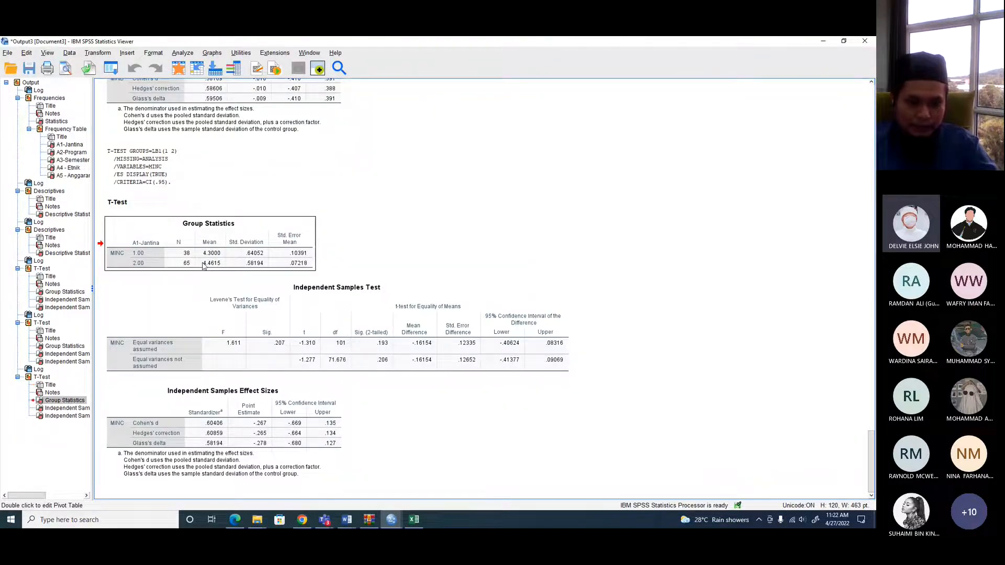
left_click(225, 335)
right_click(221, 346)
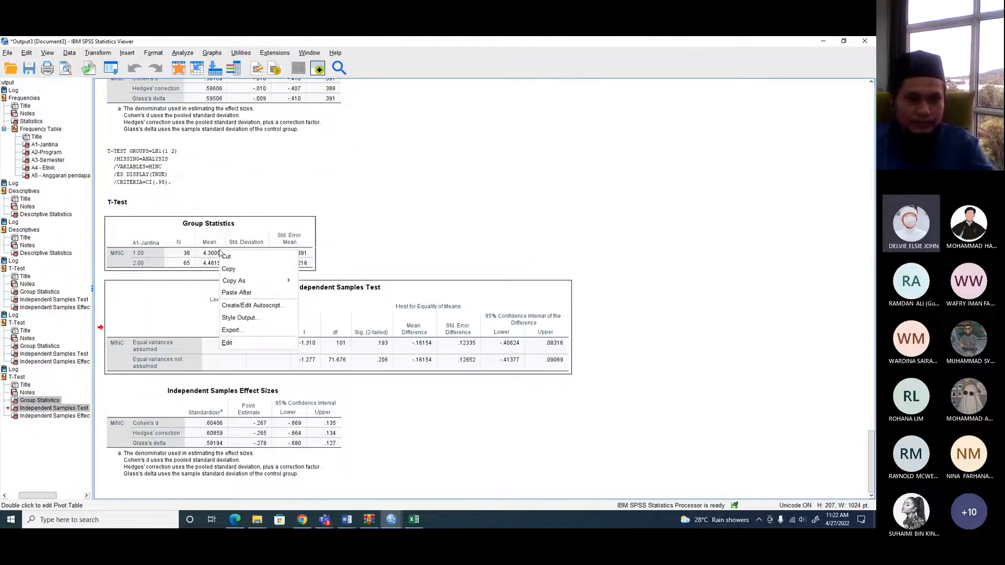
left_click(233, 269)
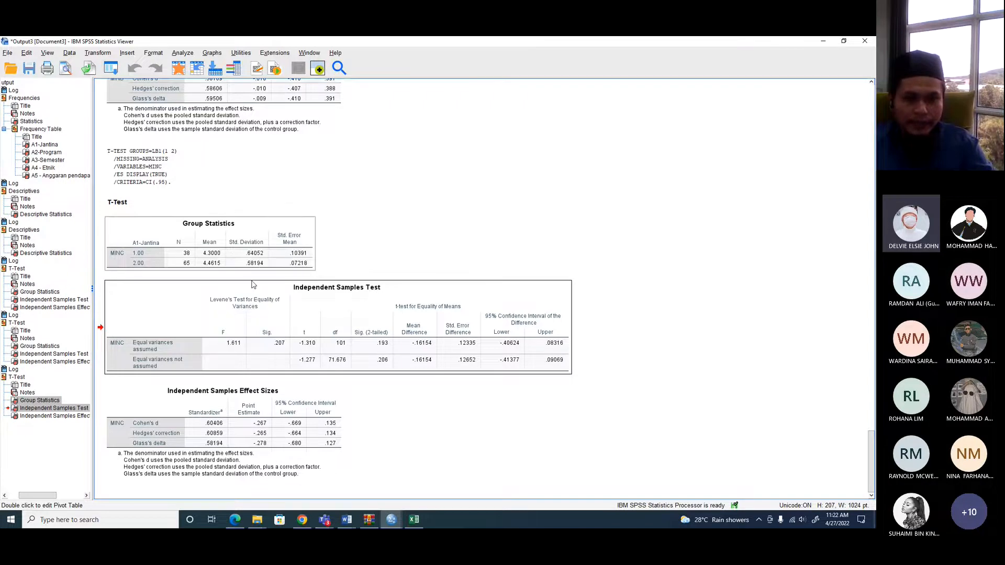
- Switch to the Excel workbook, add a new sheet after Sheet7 and paste the copied SPSS tables at cell F6
key("alt+Tab")
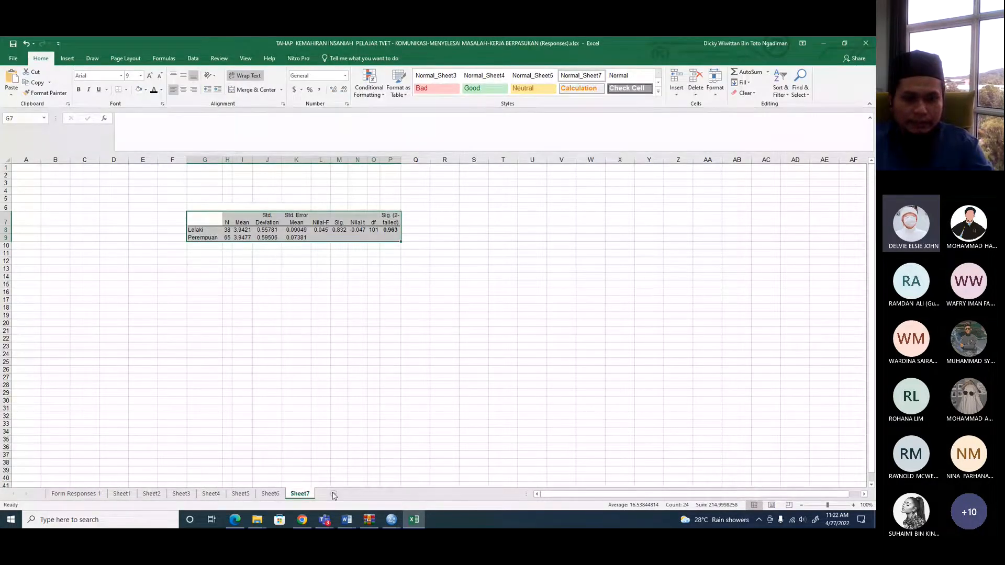
left_click(332, 494)
left_click(307, 495)
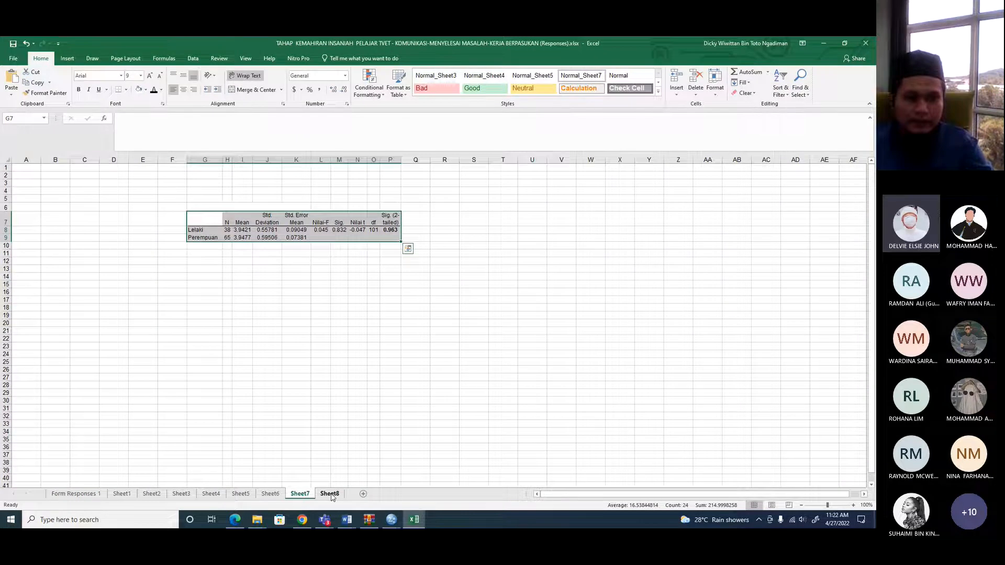
left_click(330, 493)
left_click(167, 207)
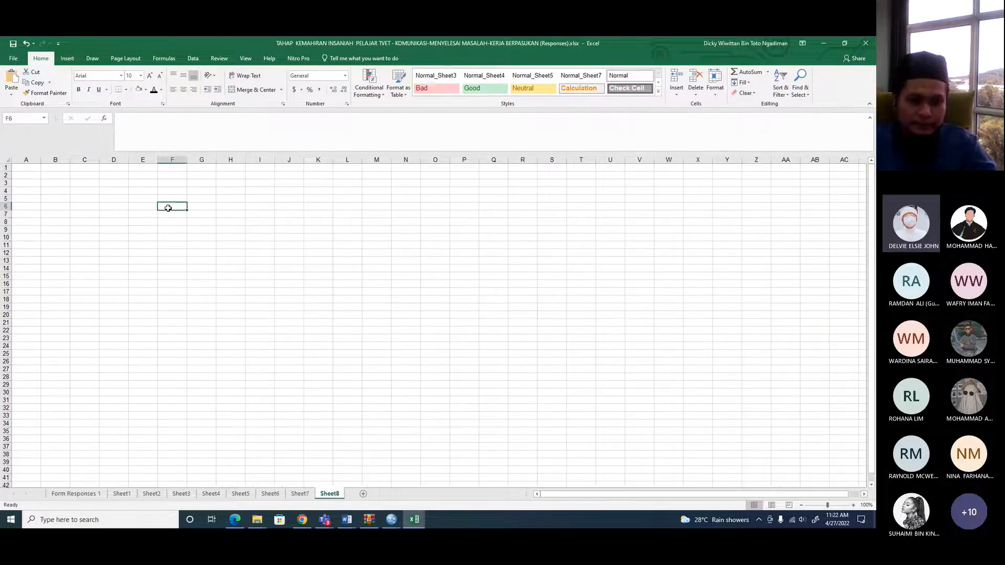
key("ctrl+v")
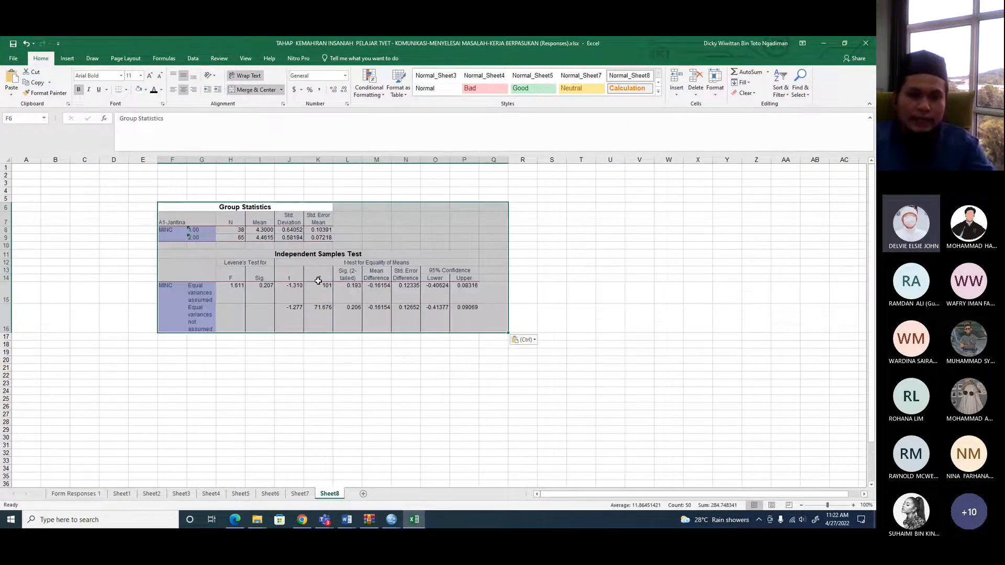
- Delete row 16, the "Equal variances not assumed" row of the Independent Samples Test table
left_click(358, 297)
left_click(6, 316)
right_click(209, 316)
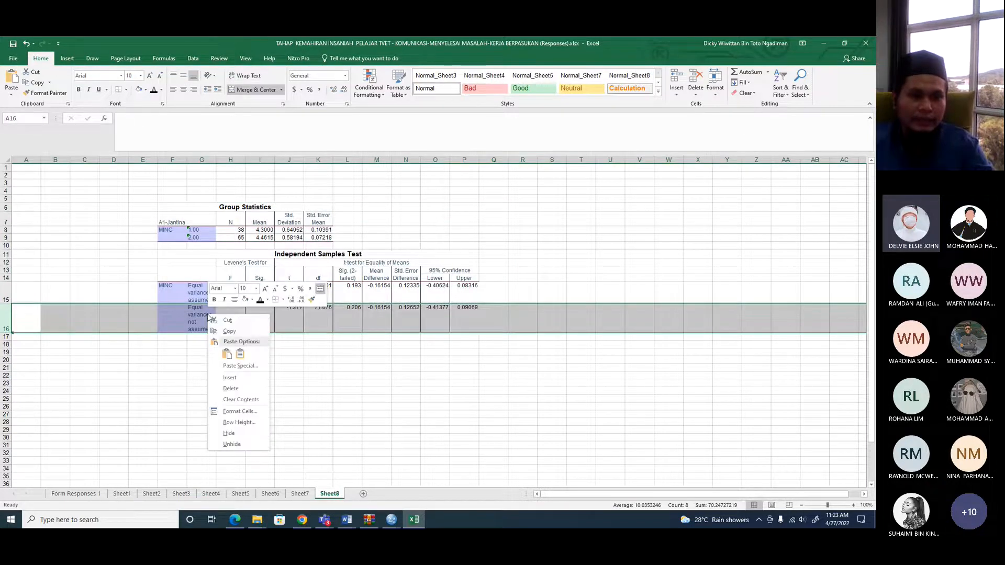
left_click(243, 388)
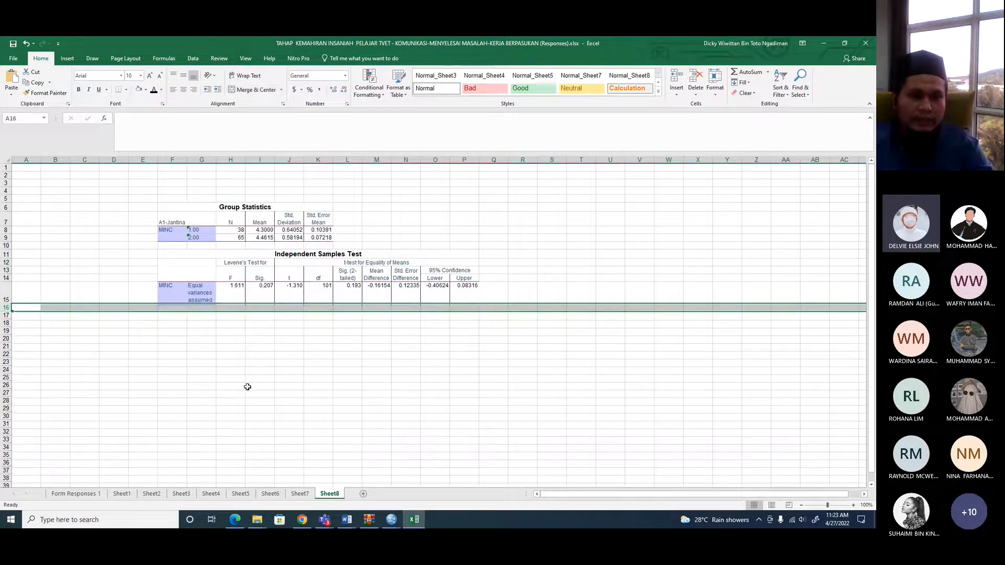
left_click(311, 400)
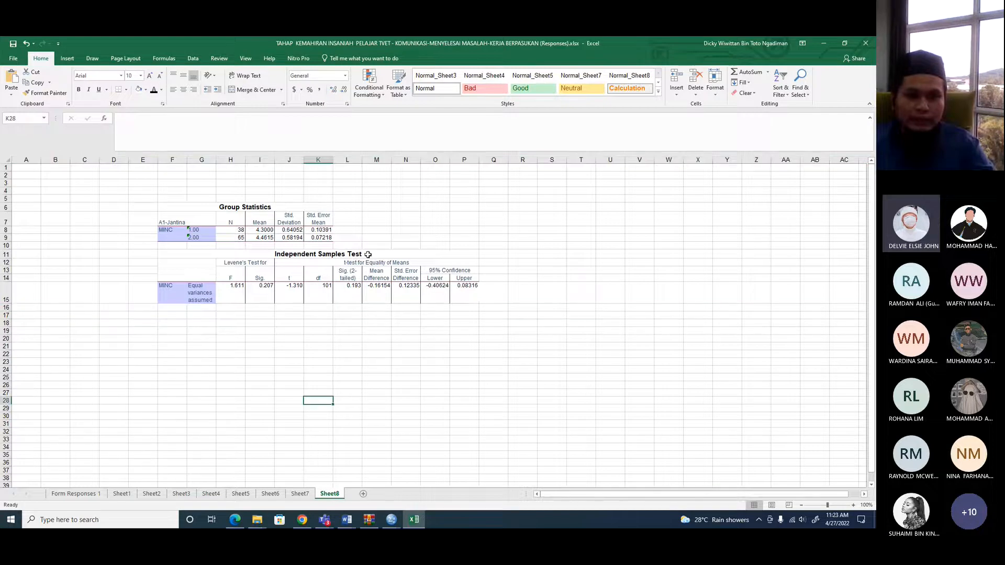
- Delete columns M to P, which hold the mean difference, standard error difference and 95% confidence values
left_click_drag(376, 159, 461, 199)
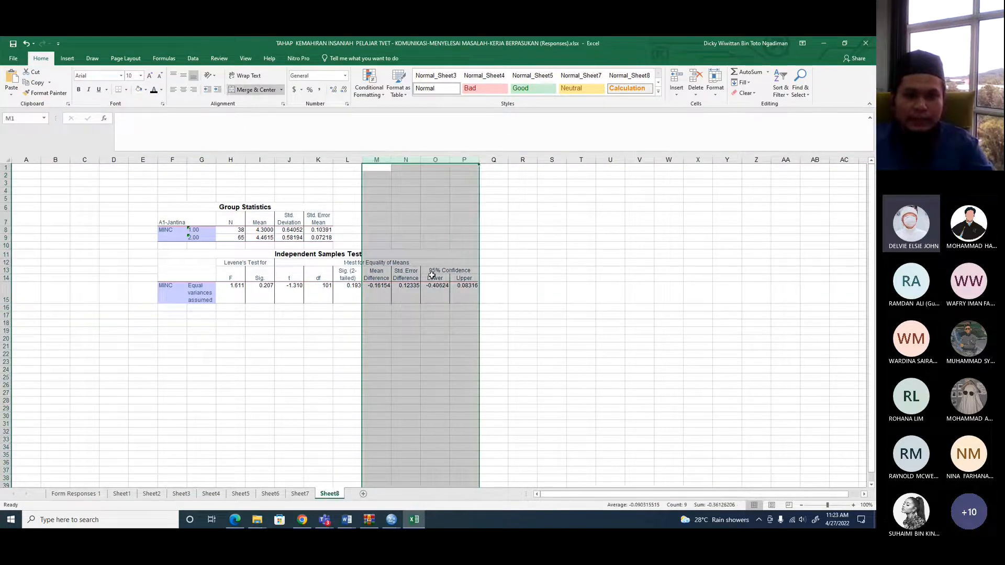
right_click(435, 276)
left_click(463, 347)
left_click(416, 401)
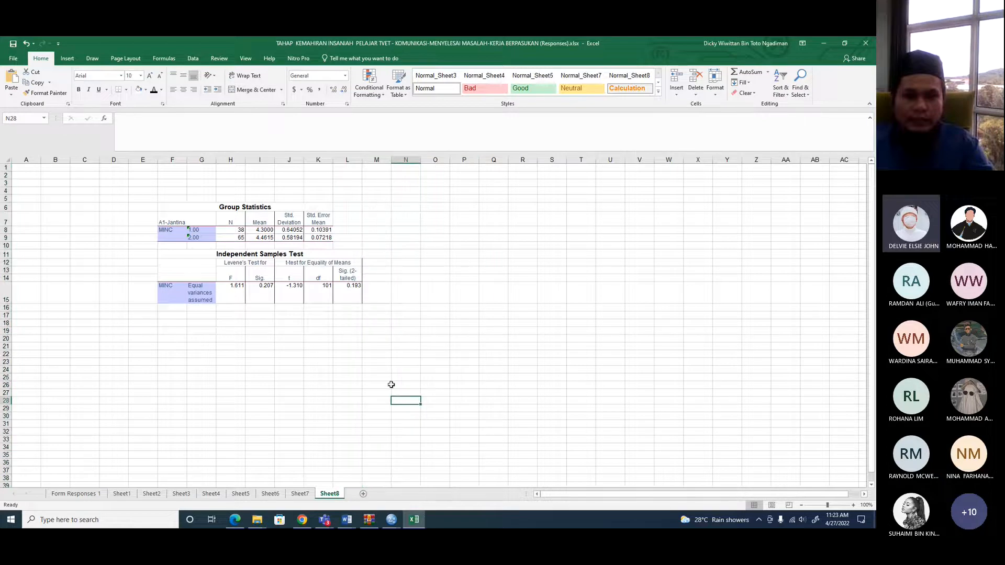
- Copy the equal-variances result values in H15:L15 and paste them beside the first Group Statistics row at L8
left_click_drag(233, 293, 344, 296)
right_click(343, 295)
left_click(365, 309)
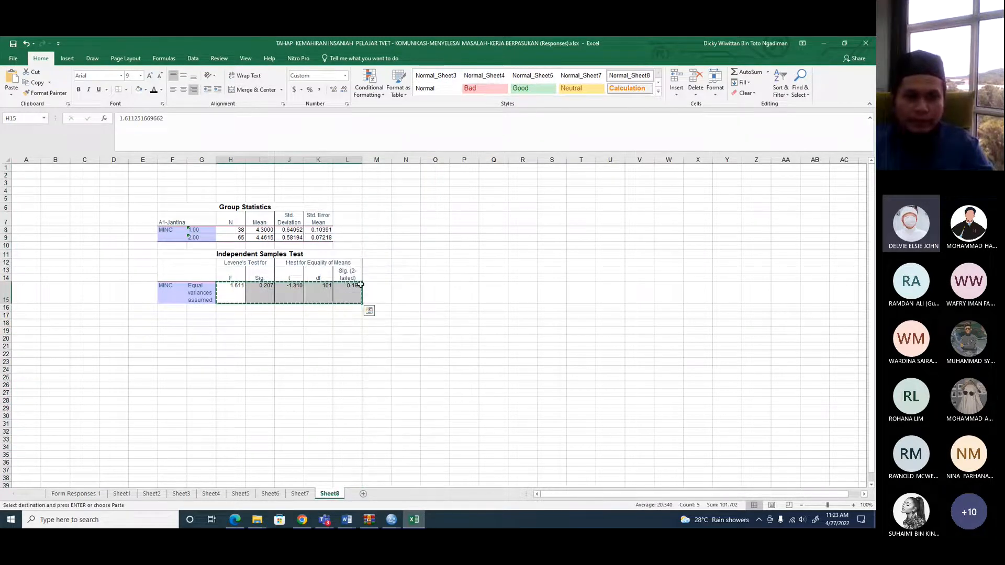
left_click(350, 234)
key("ctrl+v")
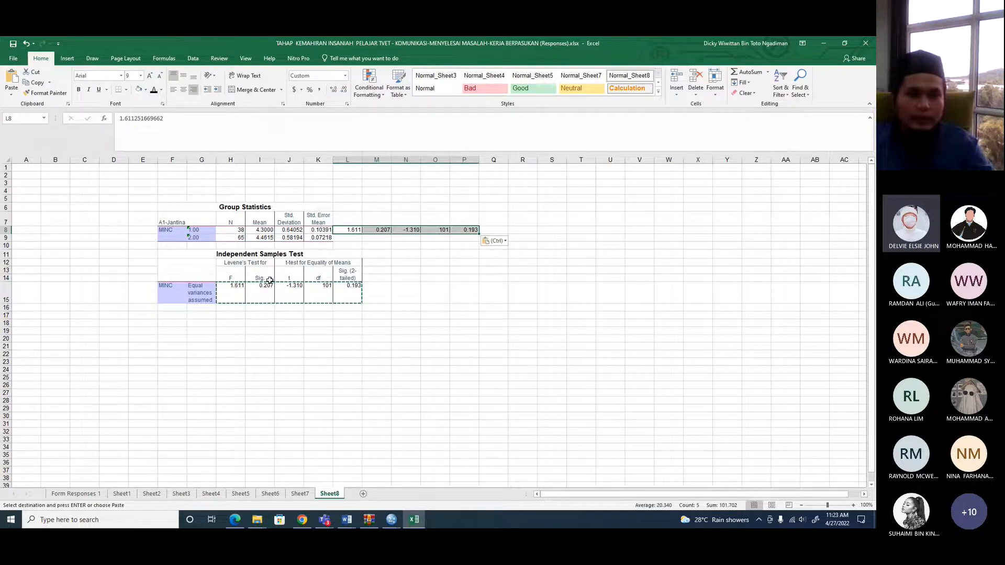
- Copy the F, Sig., t, df and Sig. (2-tailed) headers to L7 beside the Group Statistics headers and unmerge the pasted cells
left_click_drag(226, 271, 363, 282)
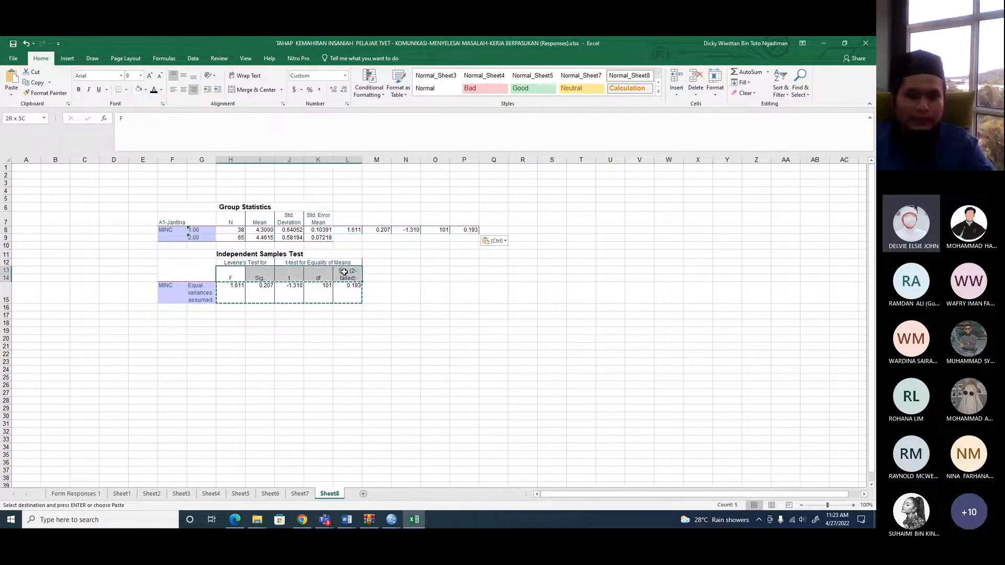
right_click(363, 283)
key("ctrl+c")
left_click(342, 218)
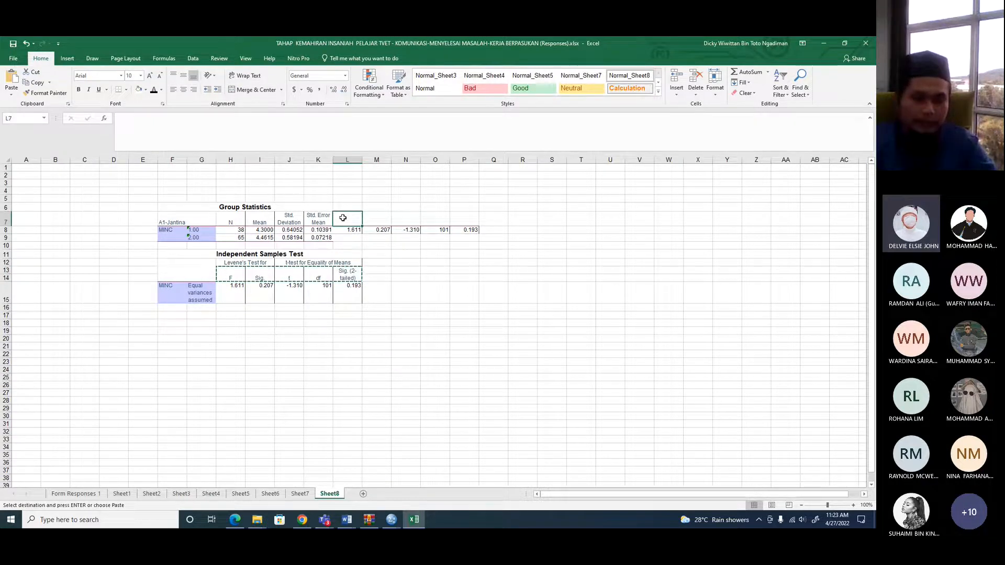
key("ctrl+v")
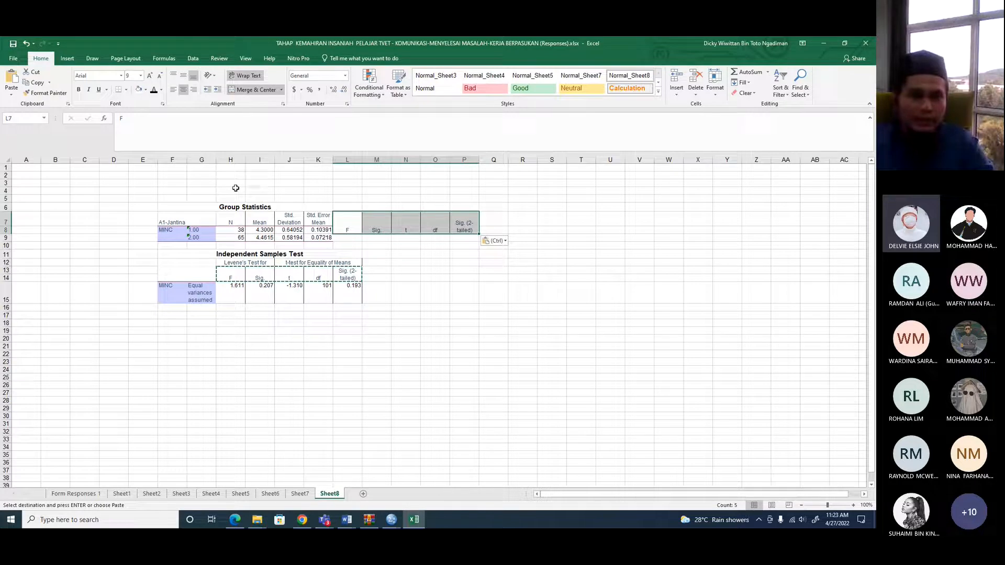
left_click(255, 91)
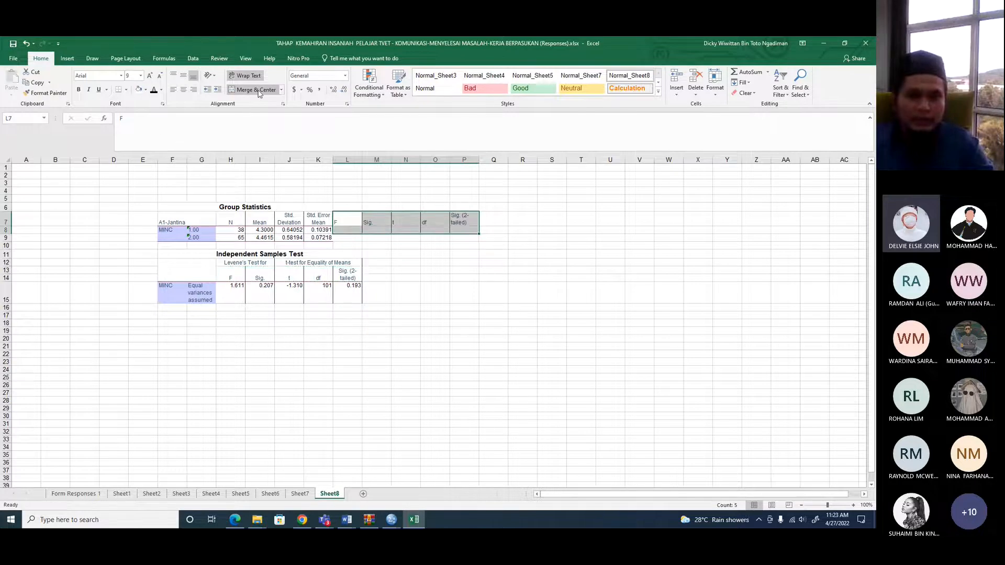
left_click(369, 244)
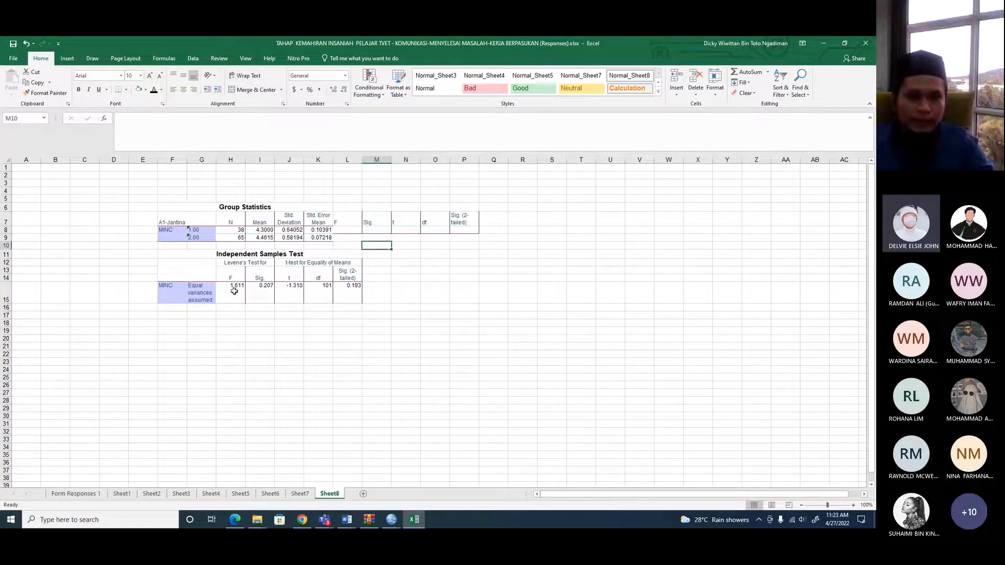
- Copy the F, Sig., t, df and Sig. (2-tailed) values from row 15 into L8:P8 under the unmerged headers
left_click_drag(234, 291, 339, 289)
right_click(340, 289)
left_click(365, 308)
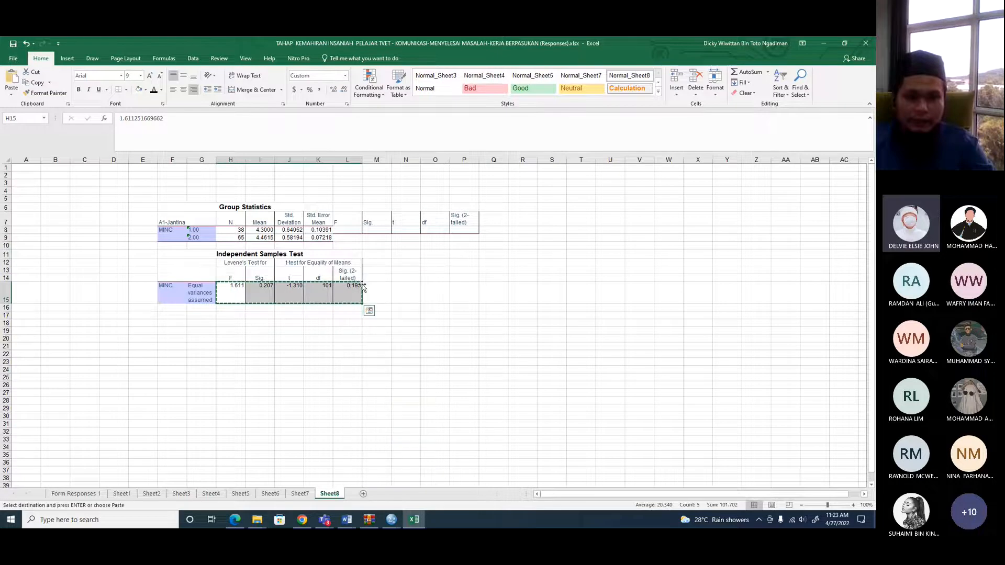
left_click(342, 229)
key("ctrl+v")
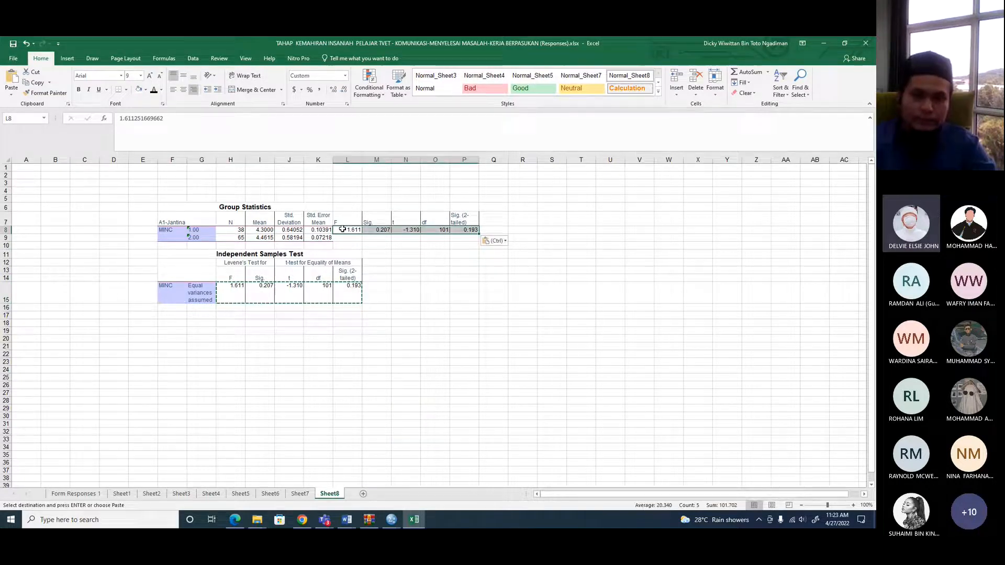
- Delete rows 11 to 15, which hold the leftover Independent Samples Test table
left_click(377, 289)
left_click_drag(6, 254, 231, 299)
right_click(258, 282)
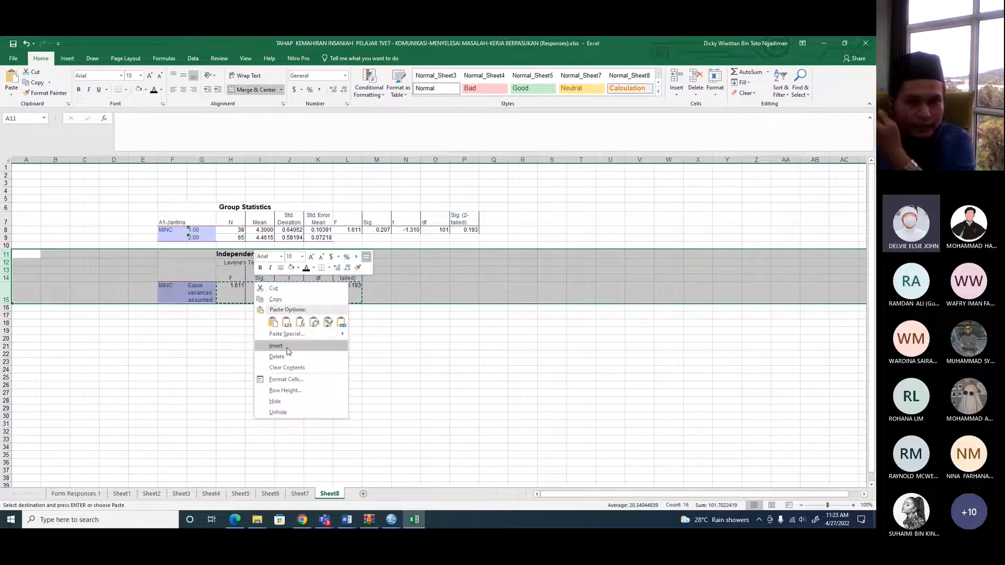
left_click(287, 354)
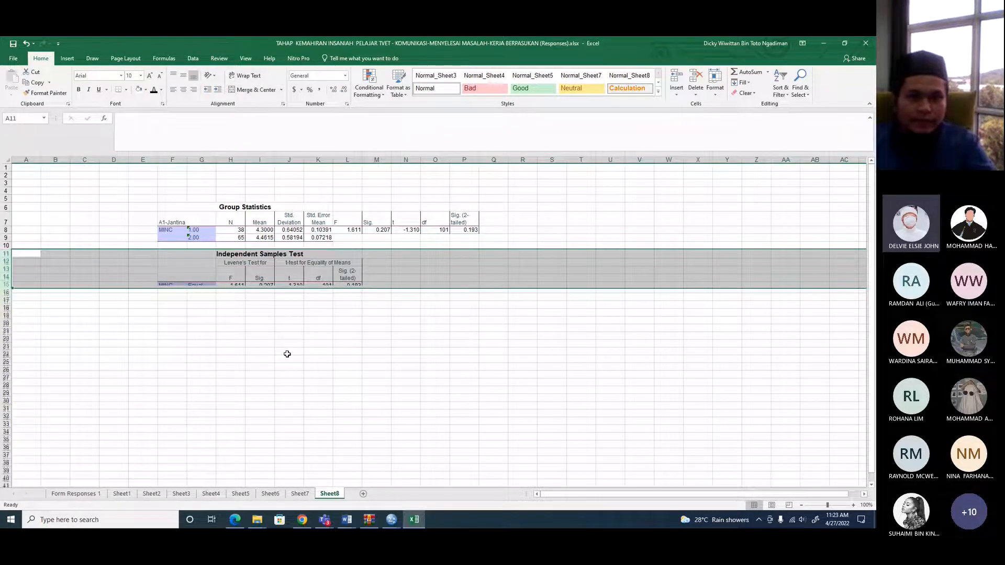
left_click(406, 338)
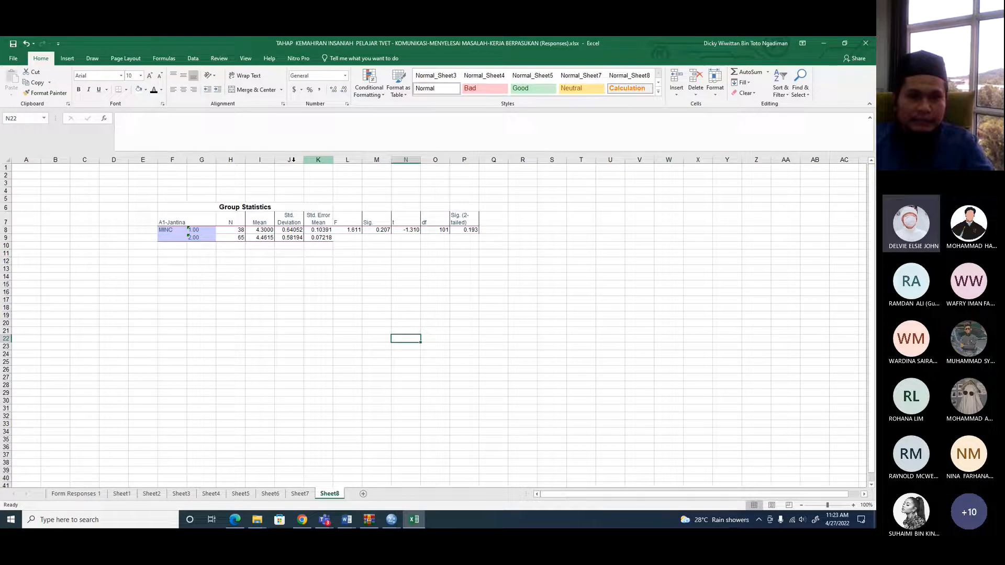
- Delete column F, which holds the MINC label, and relabel the 1.00 and 2.00 rows as Lelaki and Perempuan
left_click(176, 156)
right_click(180, 190)
left_click(206, 262)
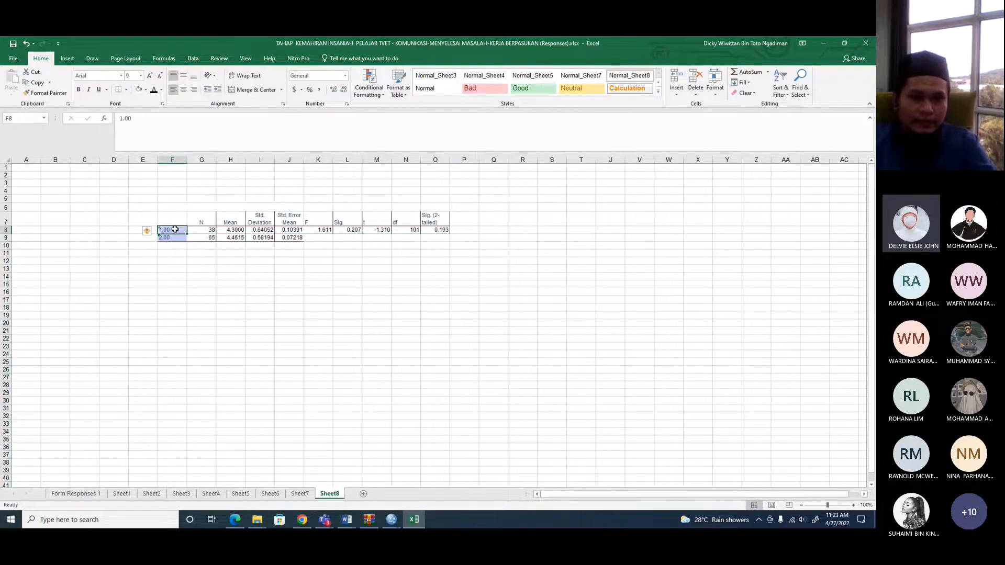
type("Lelaki")
key("Return")
type("Perempuan")
left_click(289, 291)
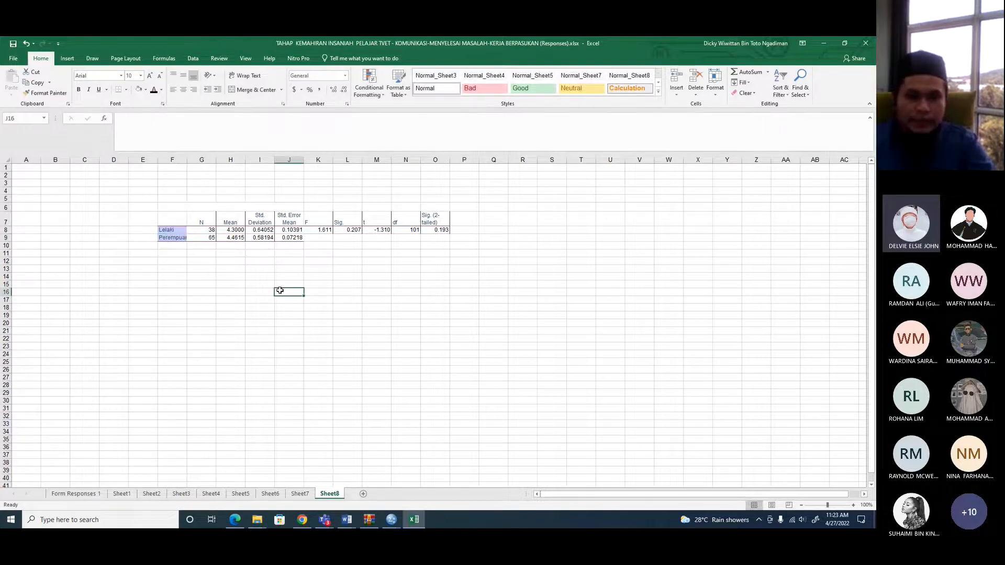
- Autofit the widths of columns F to O to their contents
left_click_drag(172, 159, 444, 180)
double_click(449, 161)
left_click(434, 260)
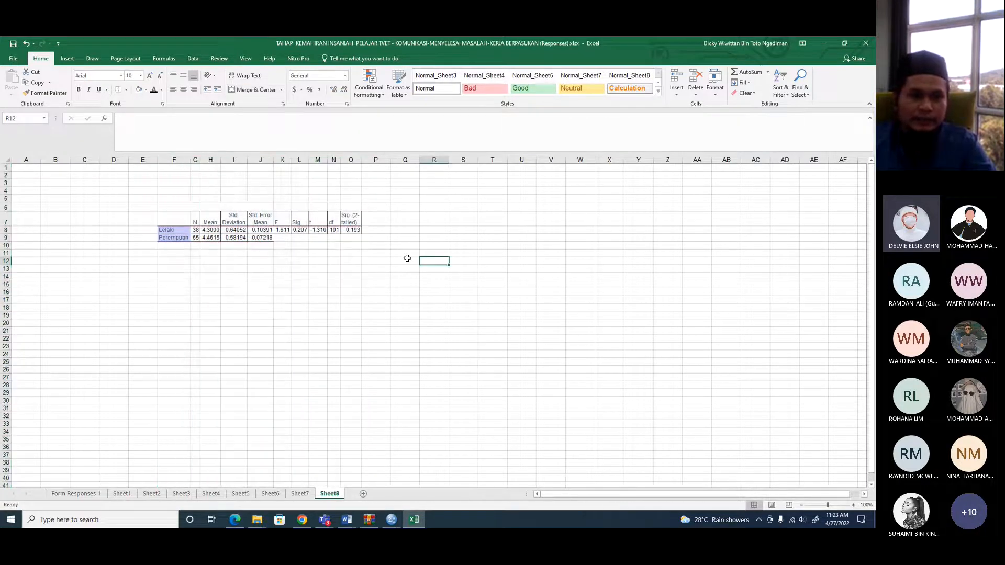
- Clear all borders from F7:O9, add top and bottom borders to the table, and underline the header row with a bottom border
left_click_drag(168, 218, 350, 238)
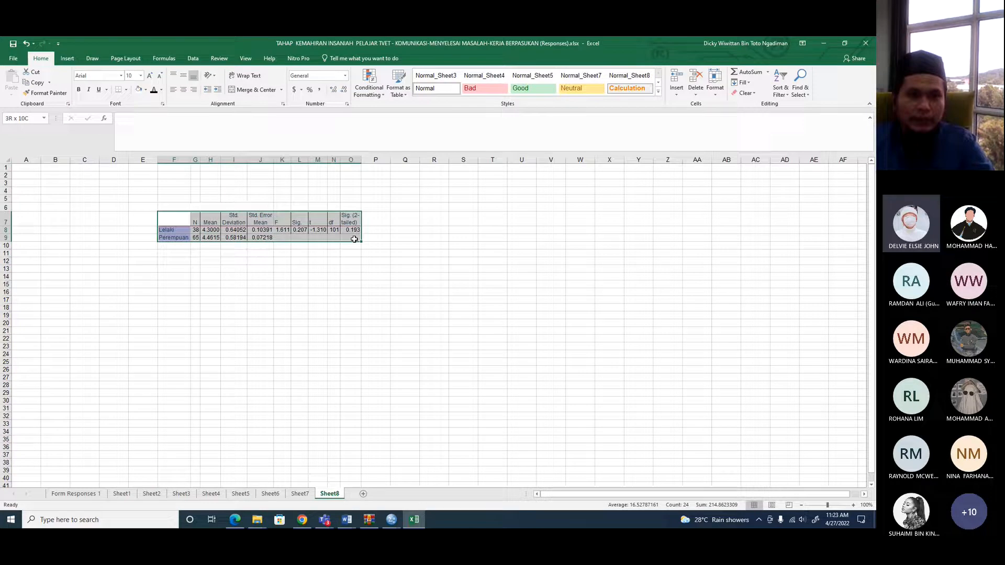
left_click(126, 89)
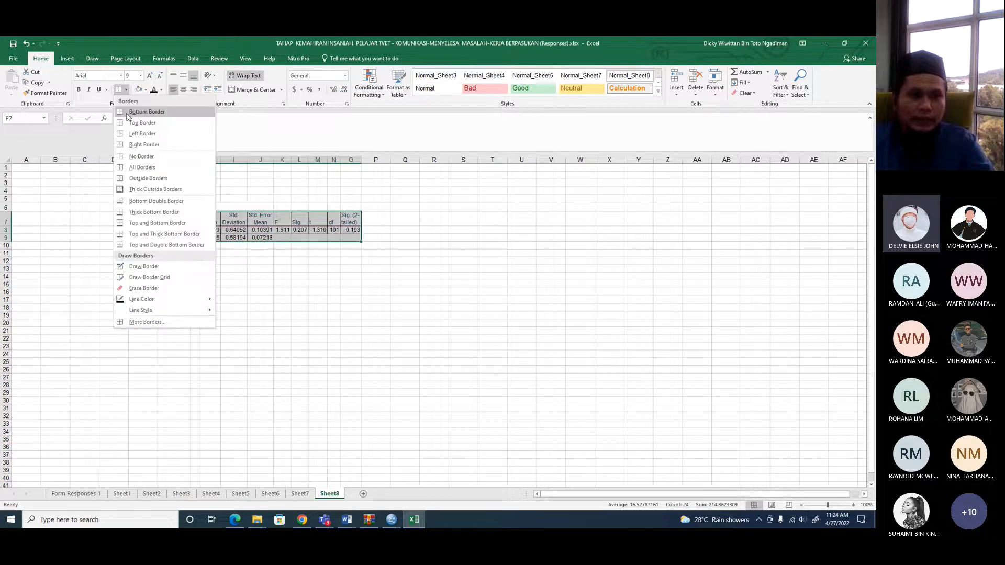
left_click(128, 157)
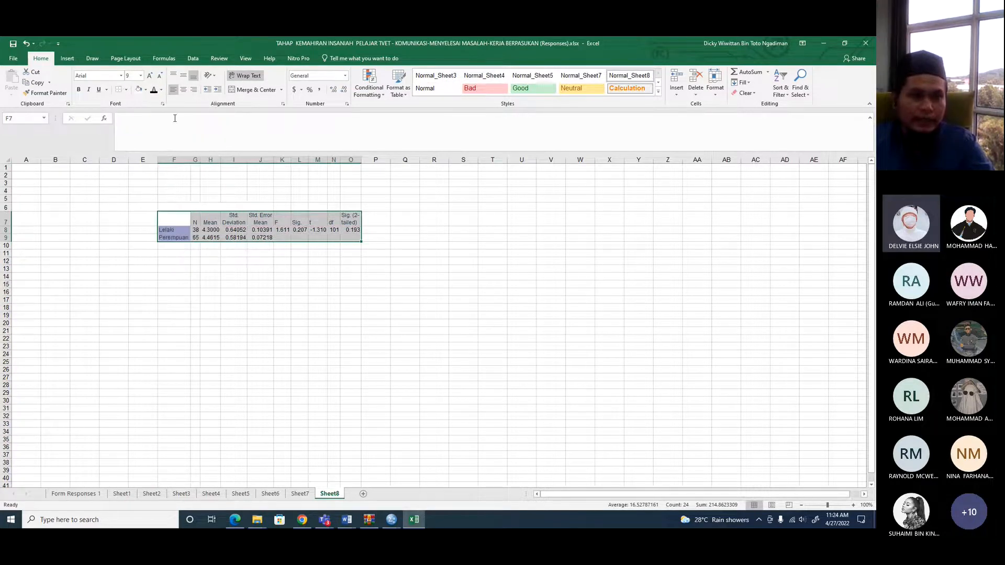
left_click(127, 94)
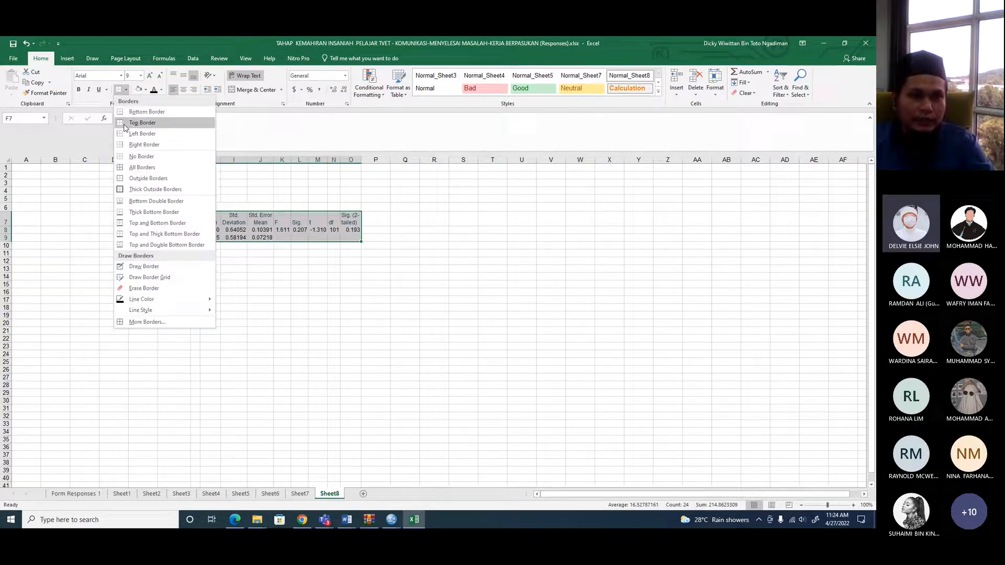
left_click(124, 124)
left_click(127, 90)
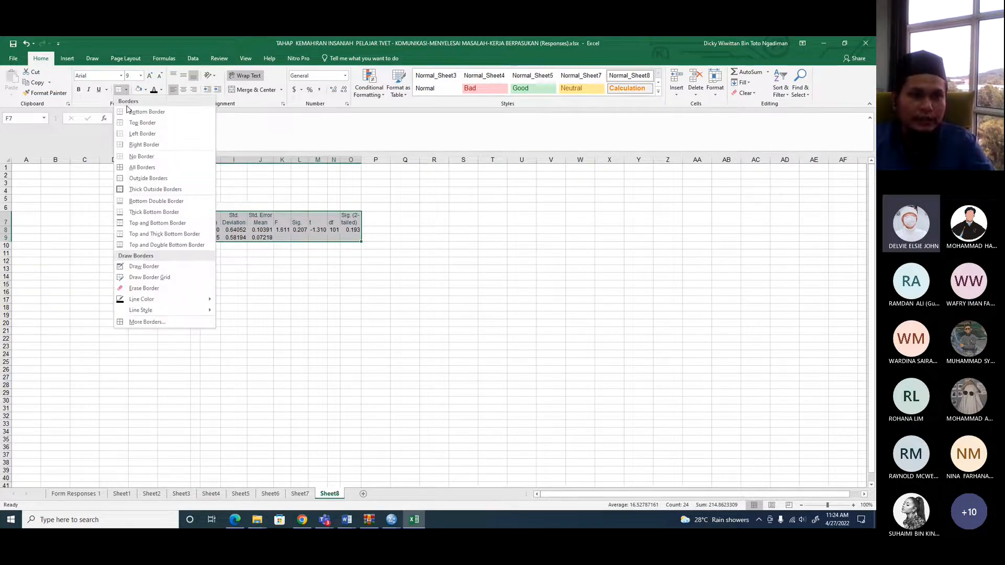
left_click(121, 112)
left_click_drag(180, 215, 350, 216)
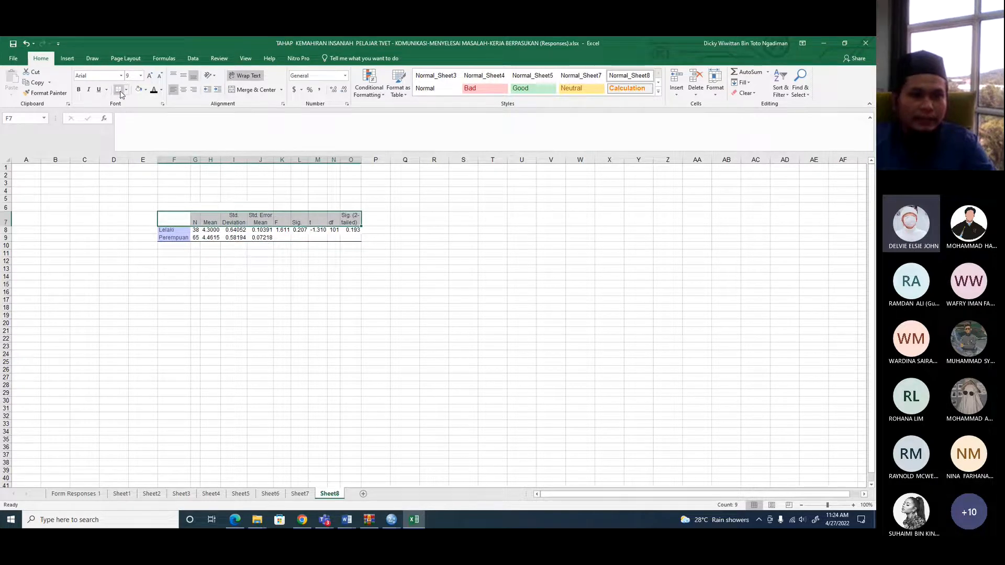
- Remove the fill from the table in F7:O9 and make its text black
left_click_drag(171, 216, 354, 238)
left_click(139, 90)
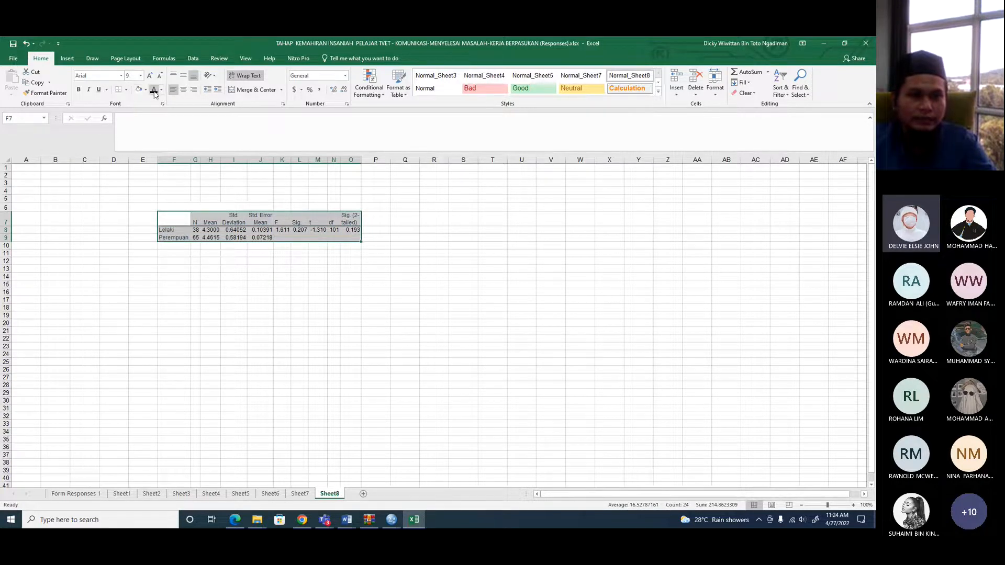
left_click(280, 325)
left_click_drag(187, 219, 315, 248)
left_click(369, 275)
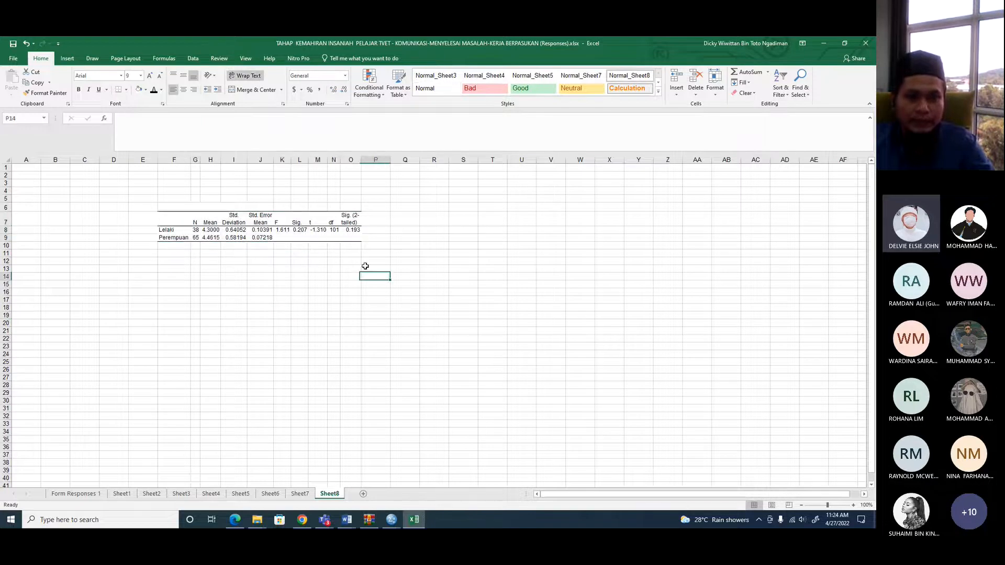
- Make the Sig. (2-tailed) value in O8 bold
left_click(351, 230)
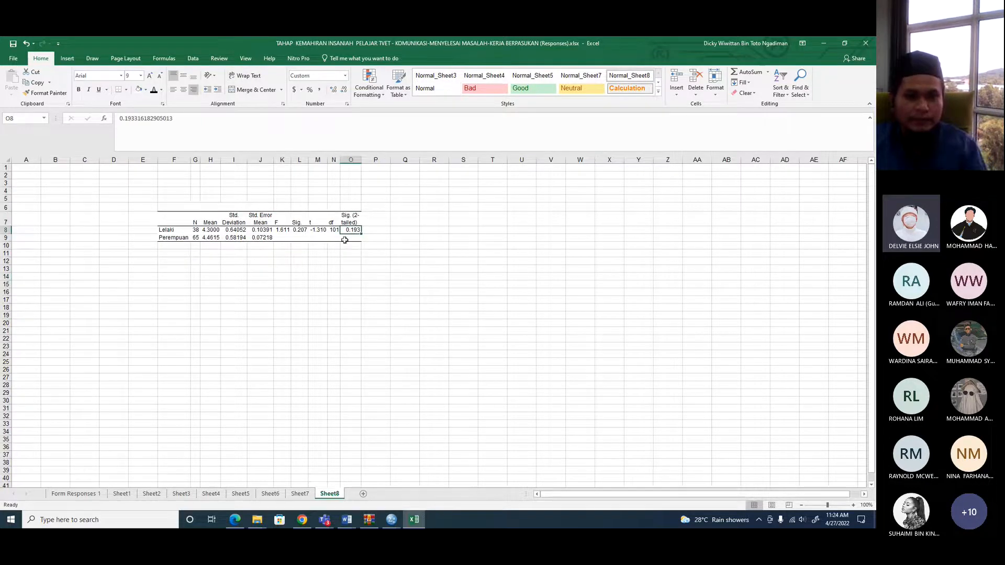
left_click(80, 90)
left_click(422, 306)
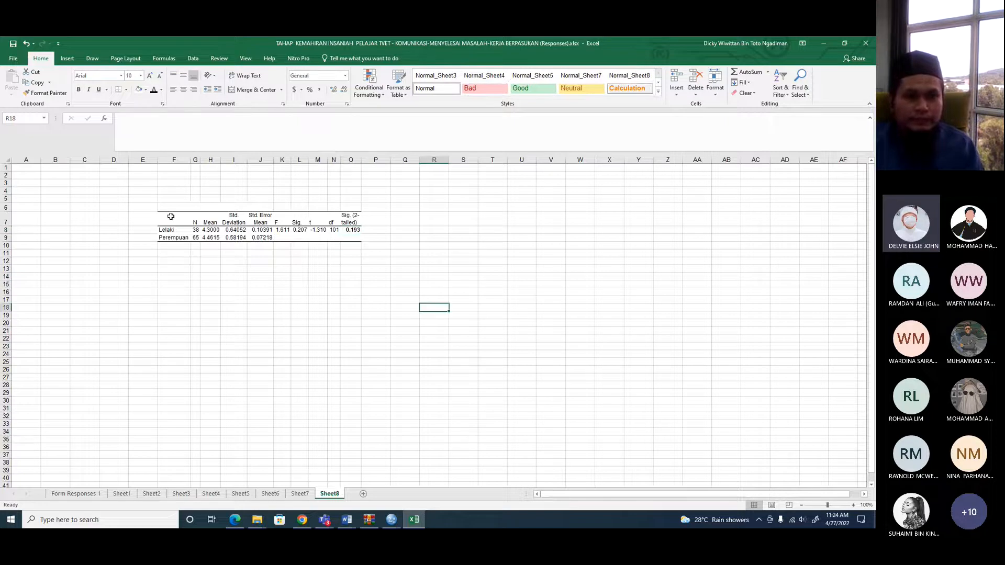
- Copy the table F7:O9 and paste it on a centred line under the Jadual 6 caption in the Word report Document1
left_click_drag(171, 217, 348, 239)
right_click(346, 231)
left_click(366, 249)
mouse_move(347, 519)
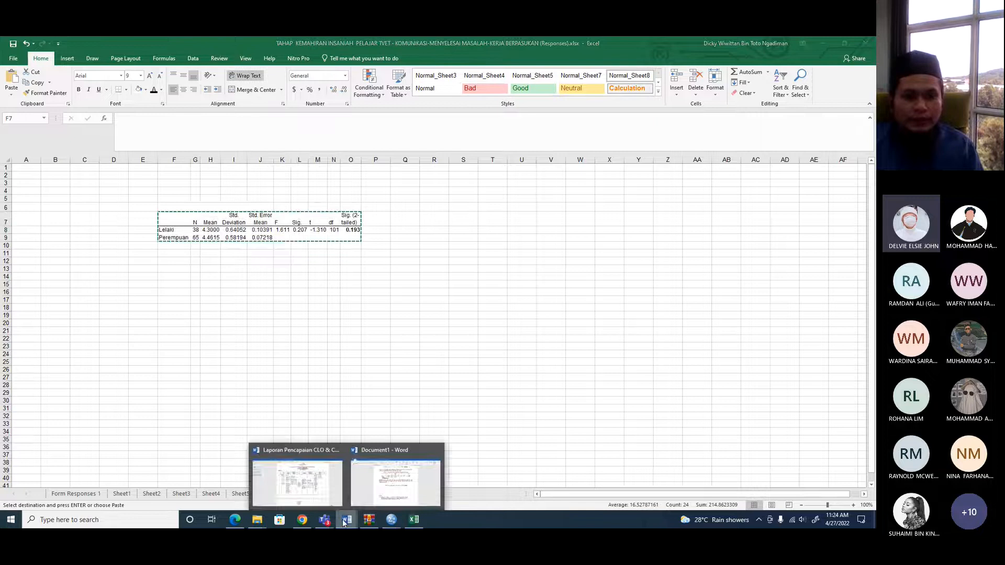
left_click(377, 489)
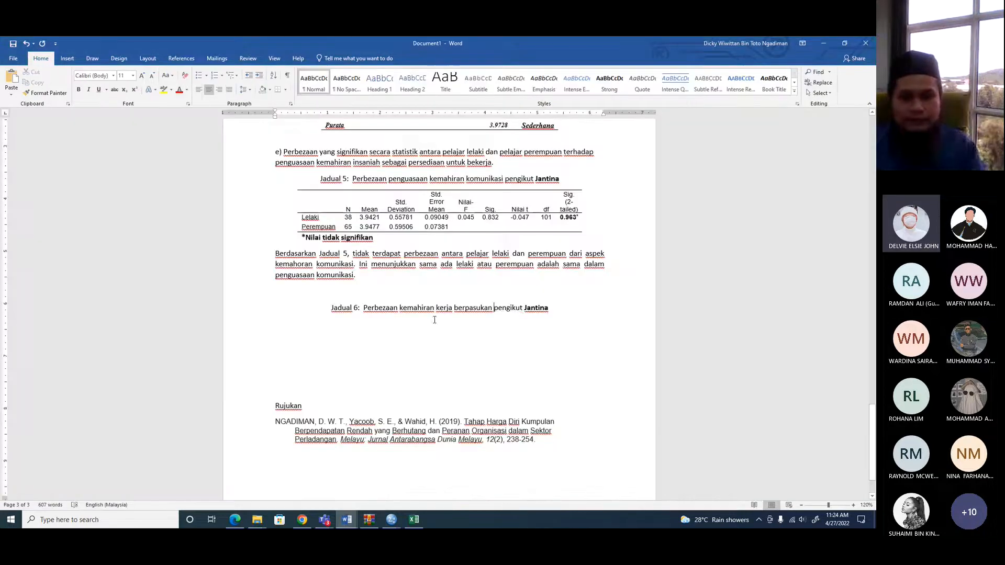
left_click(208, 90)
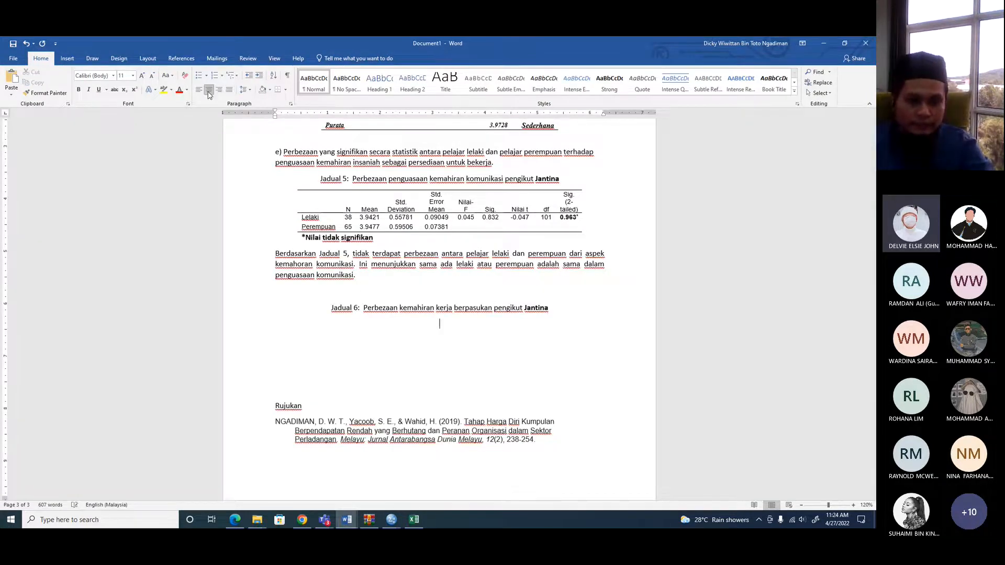
key("ctrl+v")
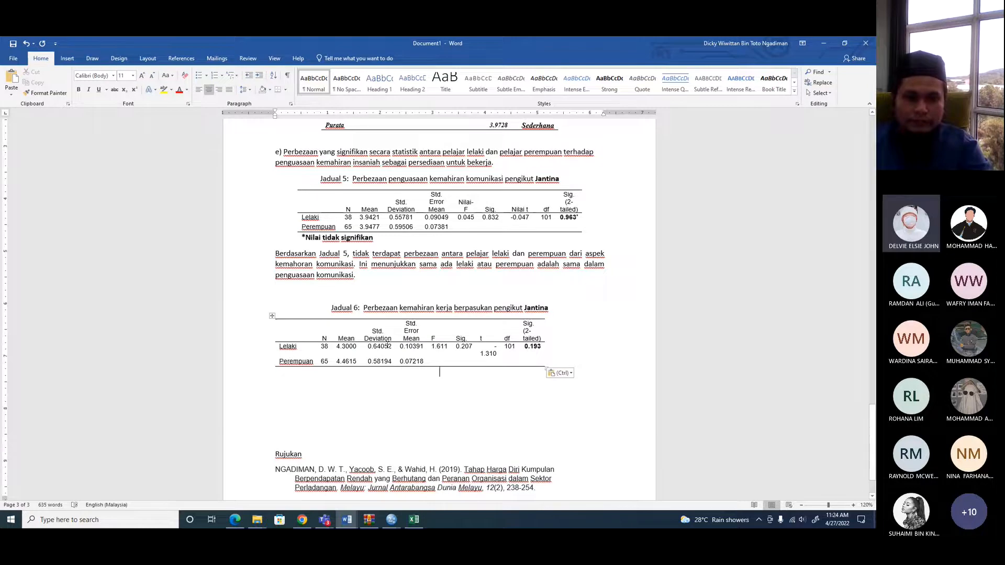
- Centre the pasted Jadual 6 table on the page
left_click(272, 315)
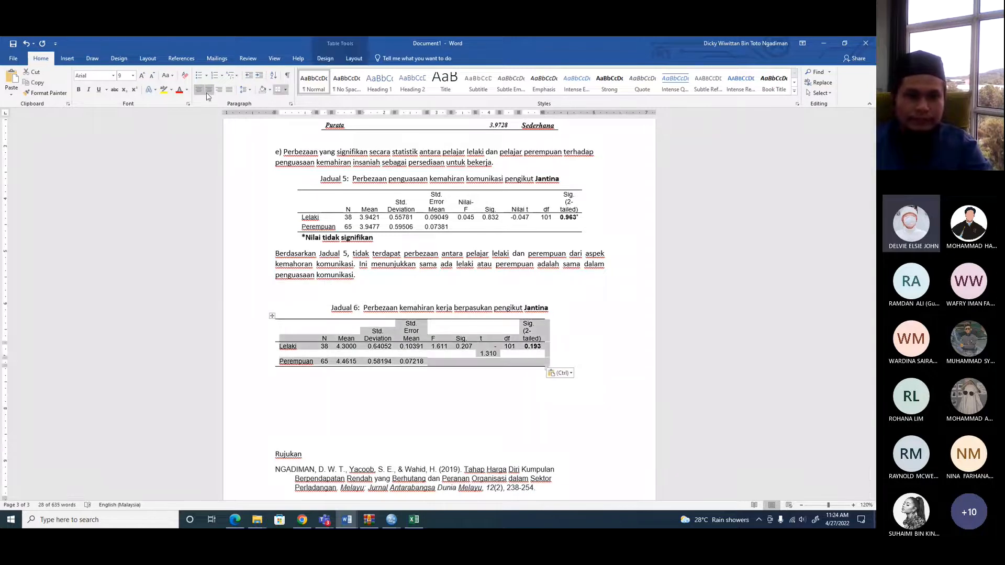
key("ctrl+e")
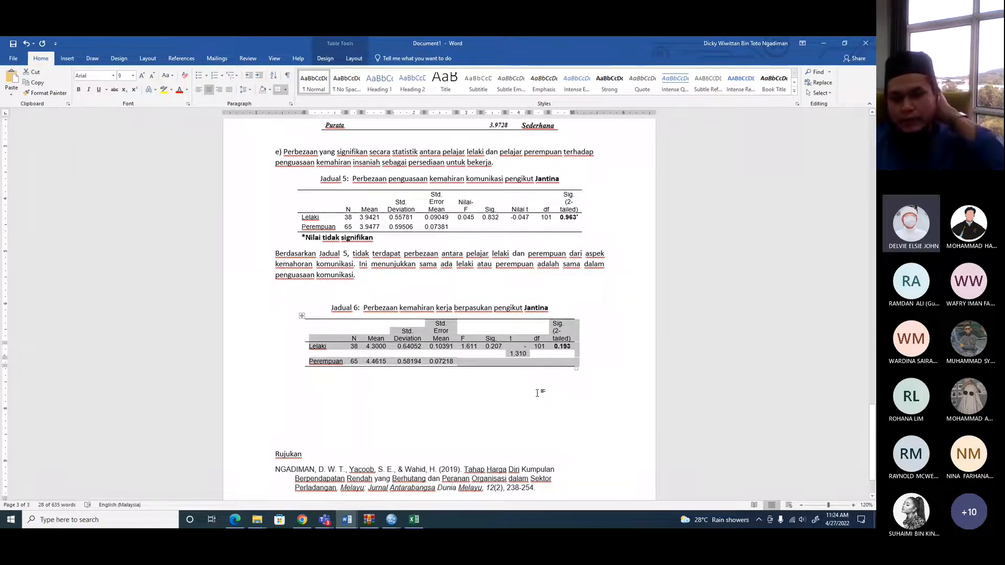
left_click(537, 393)
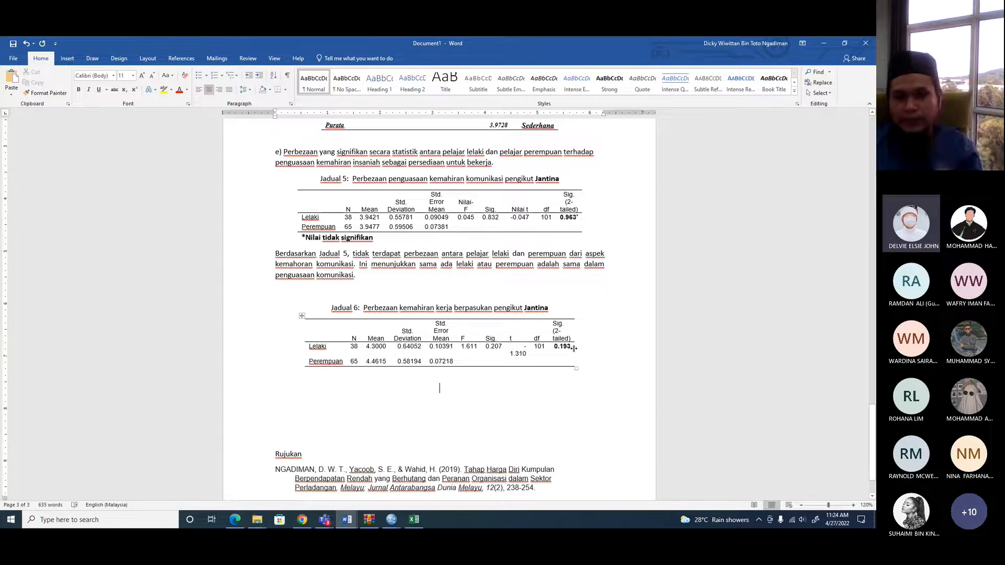
- Extend the note under the Jadual 5 table with "kerana nilai melebihi 0.05"
left_click(403, 241)
type("kerana")
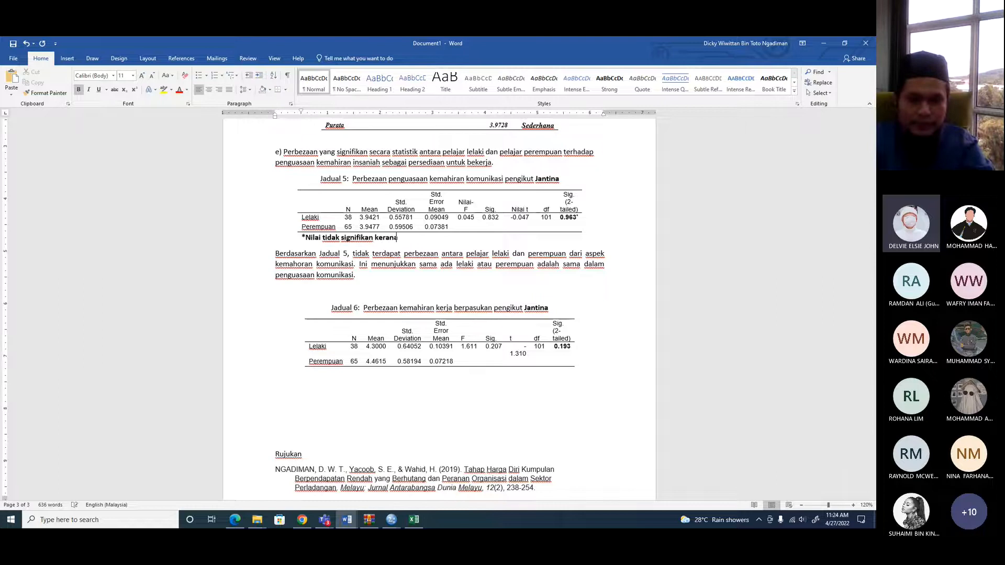
type(" nilai m")
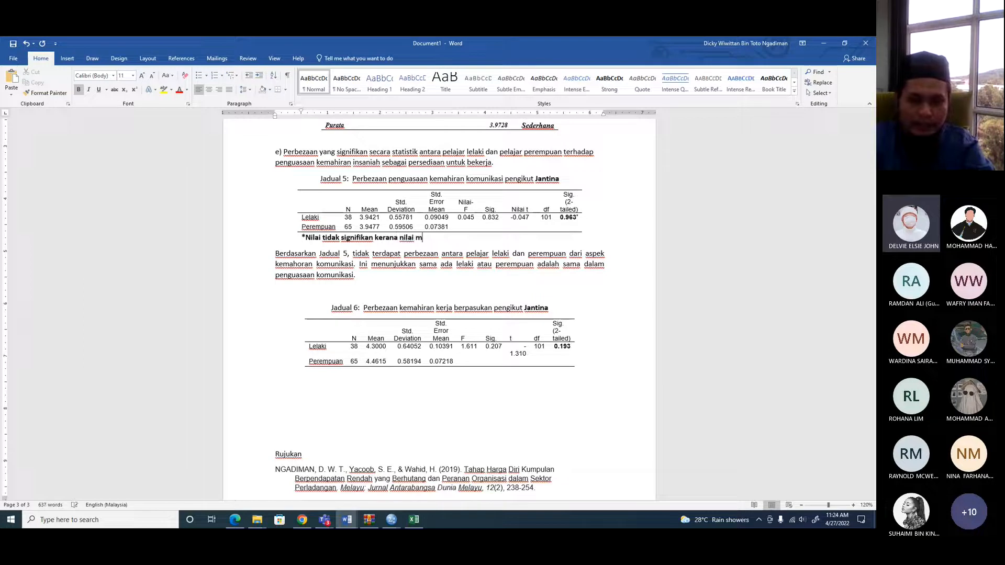
type("elebihi 0.05")
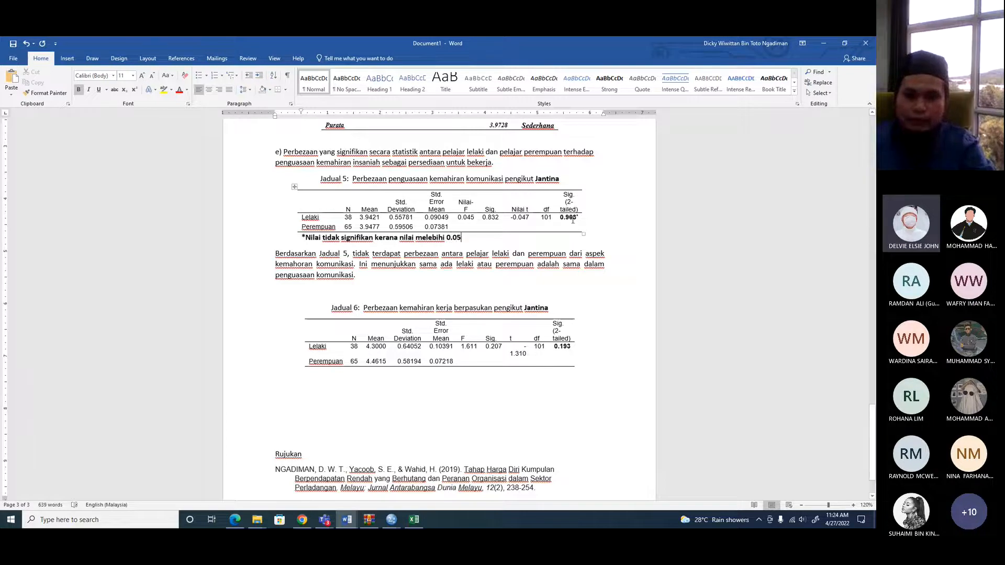
- Add an asterisk to the Sig. (2-tailed) value in Jadual 6 and copy the Jadual 5 note on non-significance beneath its table
left_click(573, 349)
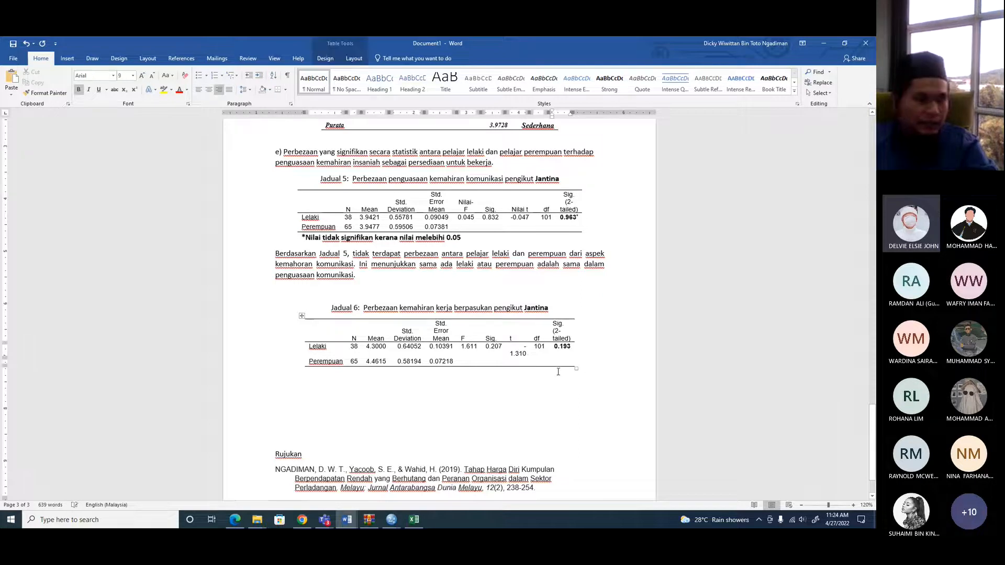
type("*")
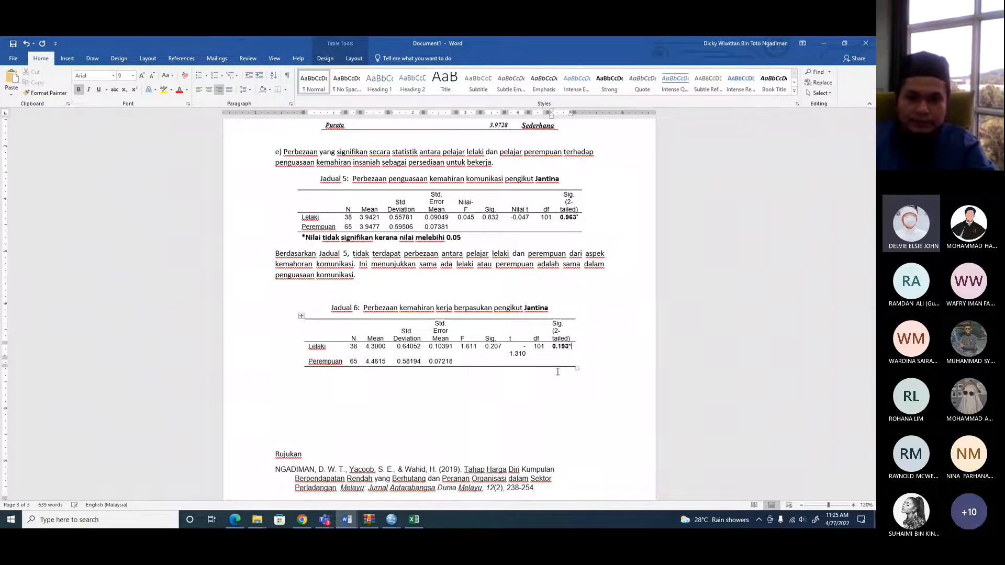
left_click(265, 244)
right_click(321, 235)
left_click(341, 252)
left_click(318, 382)
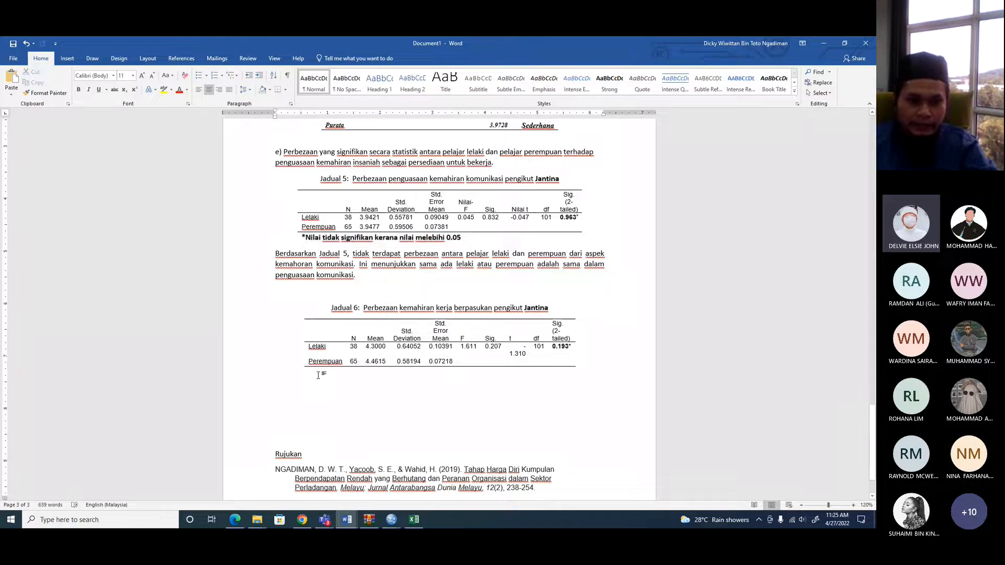
key("ctrl+v")
key("Return")
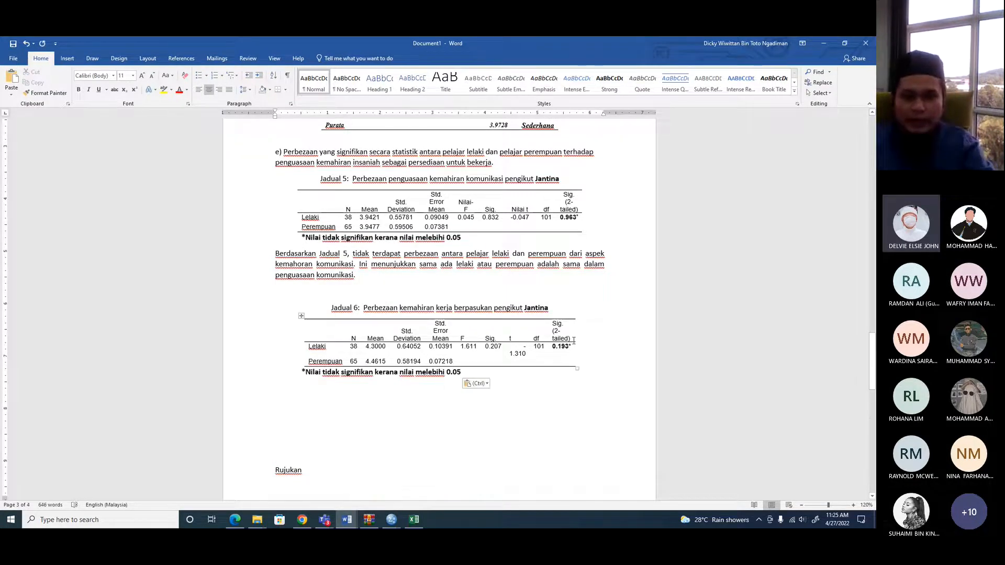
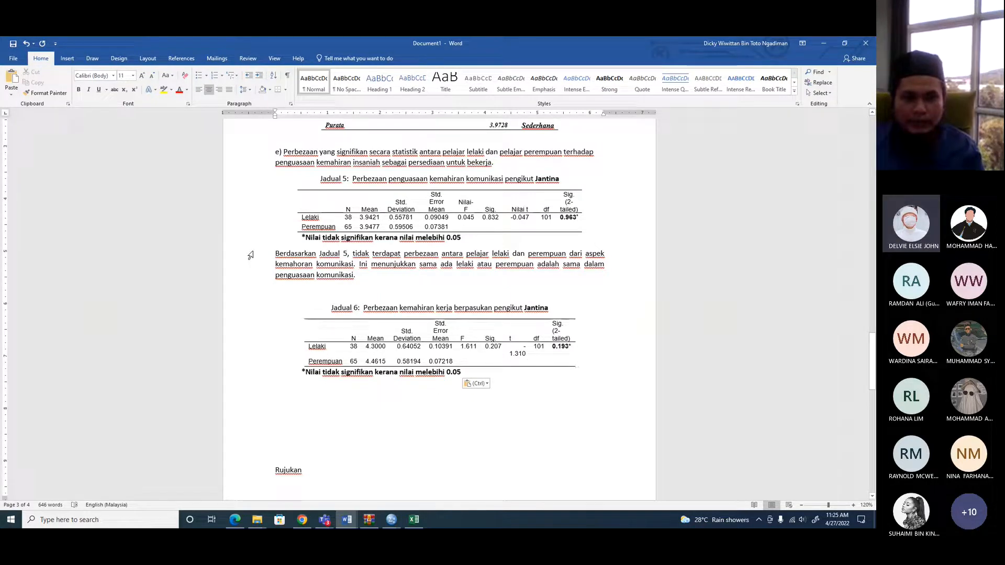
- Copy the Jadual 5 interpretation paragraph below the Jadual 6 note and change its table reference to Jadual 6
left_click_drag(251, 253, 251, 273)
key("ctrl+c")
right_click(515, 257)
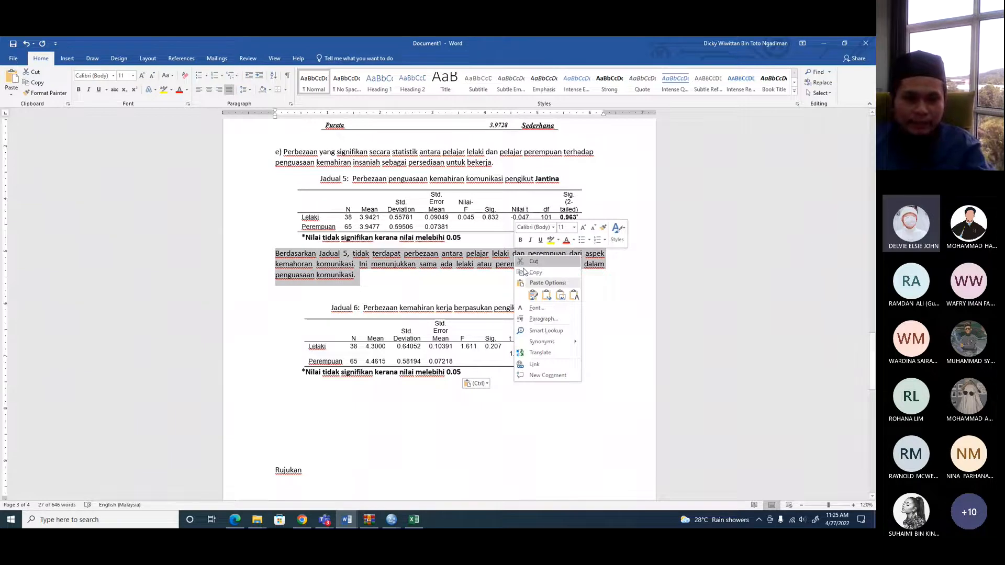
left_click(441, 389)
key("ctrl+v")
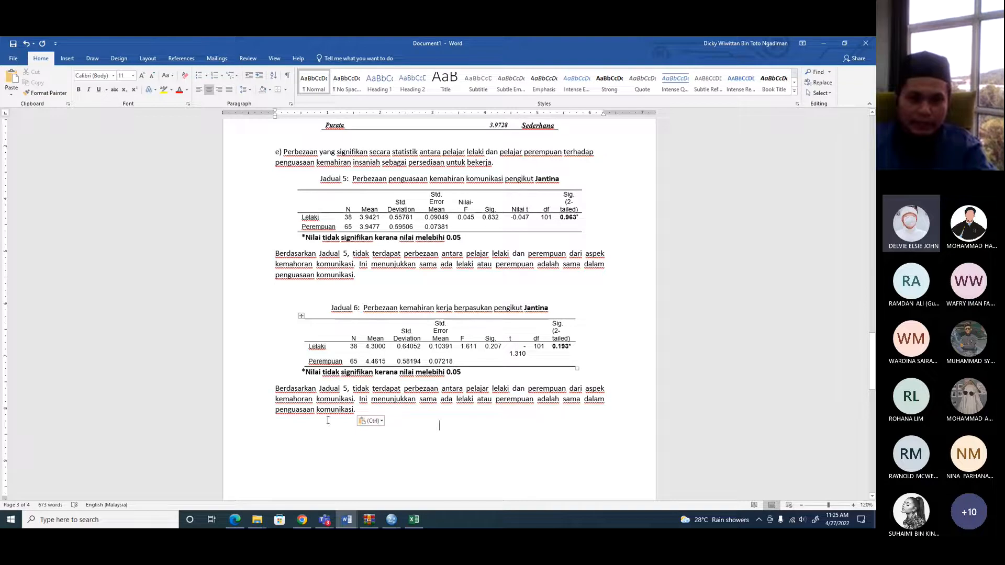
left_click(346, 388)
key("BackSpace")
type("6")
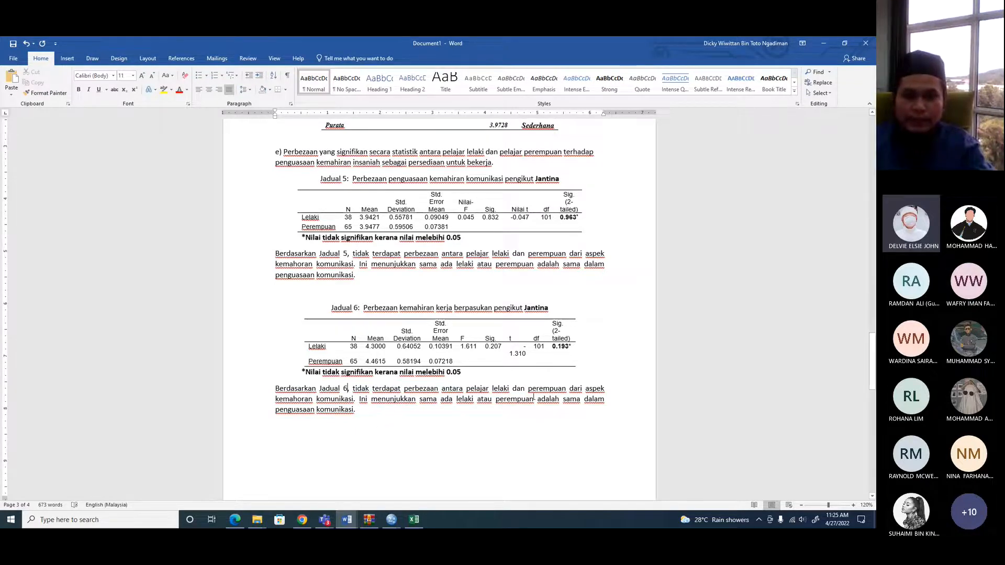
- Replace "kemahoran komunikasi" in the Jadual 6 interpretation paragraph with "kemahiran kerja berpasukan" copied from the Jadual 6 caption
double_click(416, 308)
left_click_drag(448, 307, 491, 309)
right_click(419, 312)
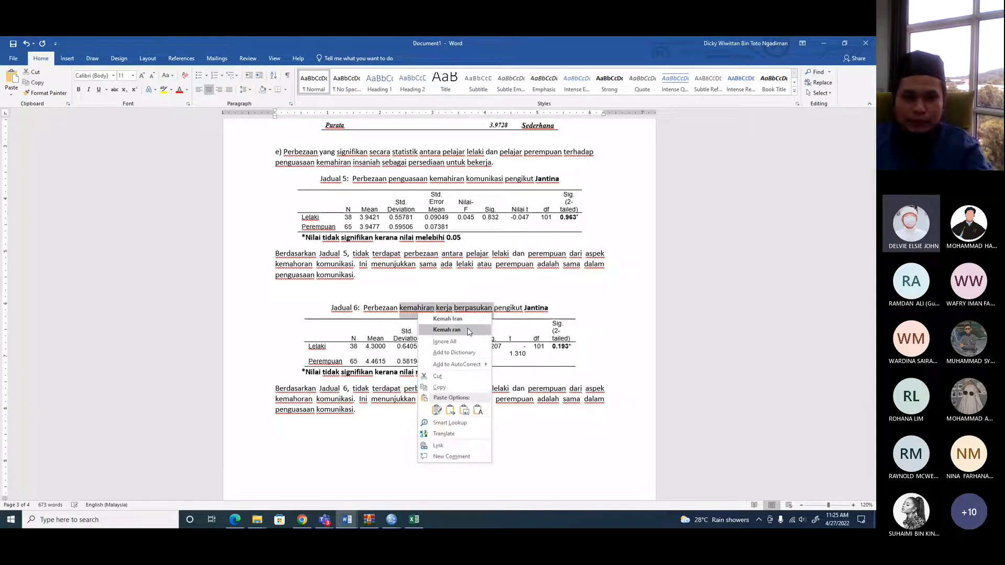
left_click(444, 387)
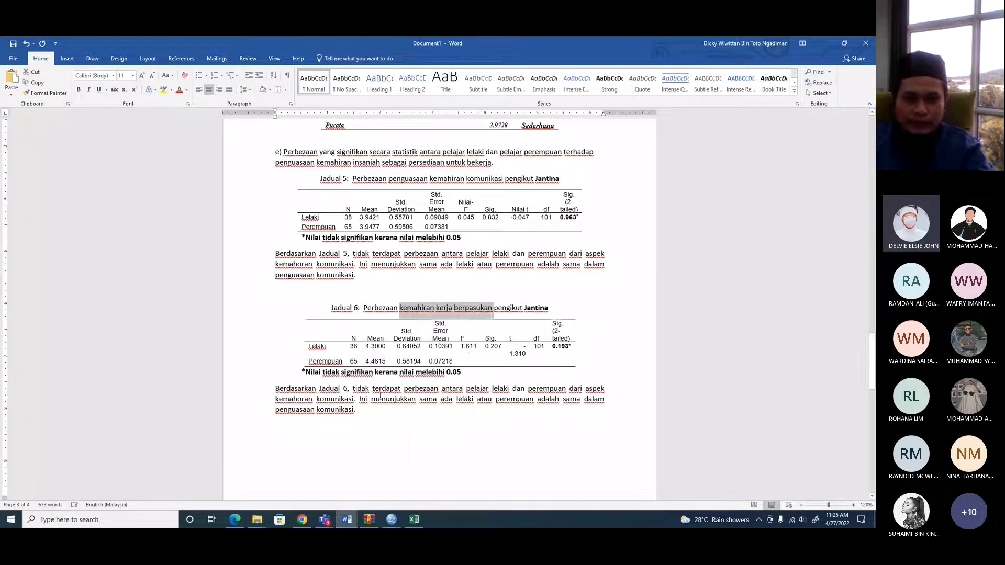
left_click_drag(278, 399, 354, 398)
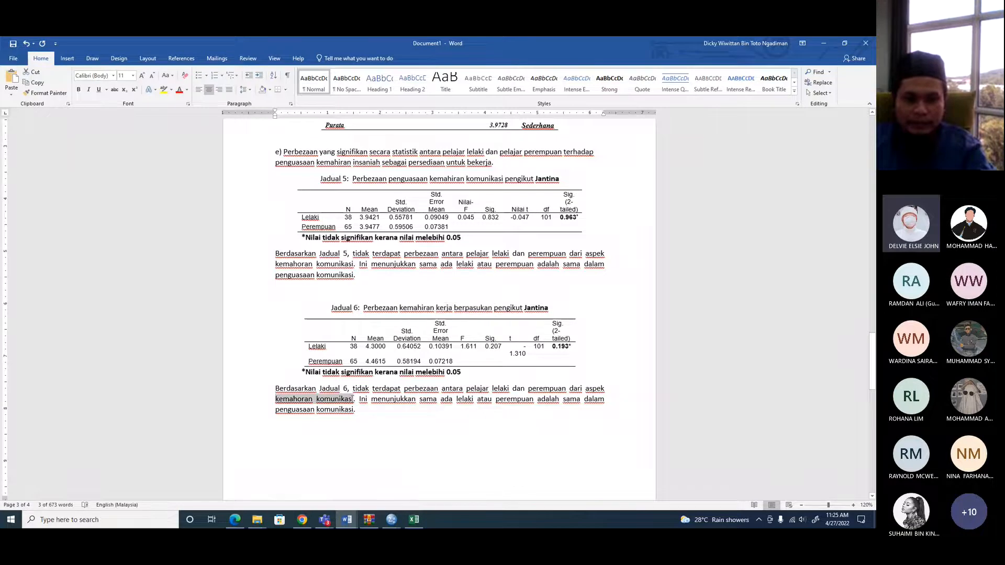
right_click(353, 398)
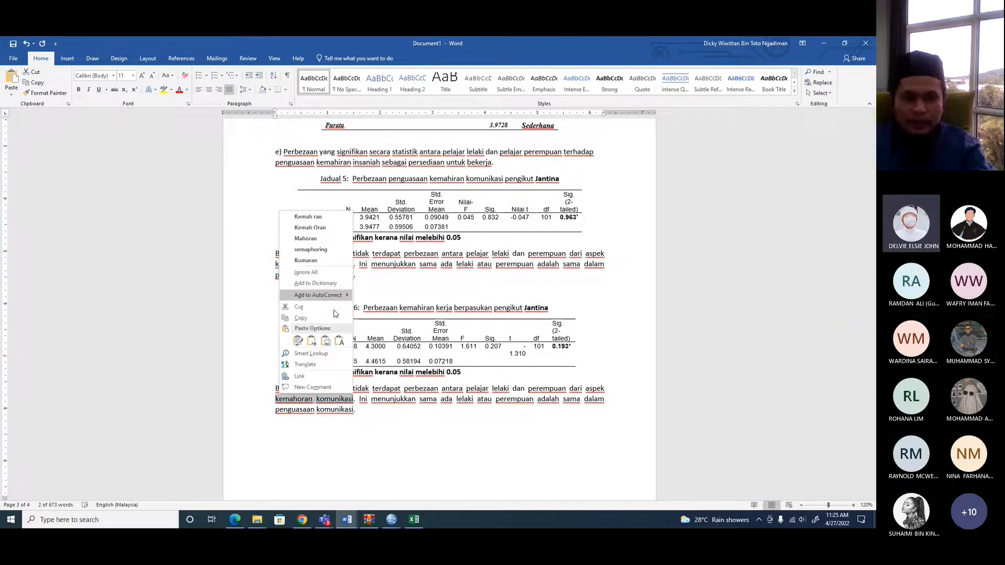
left_click(338, 341)
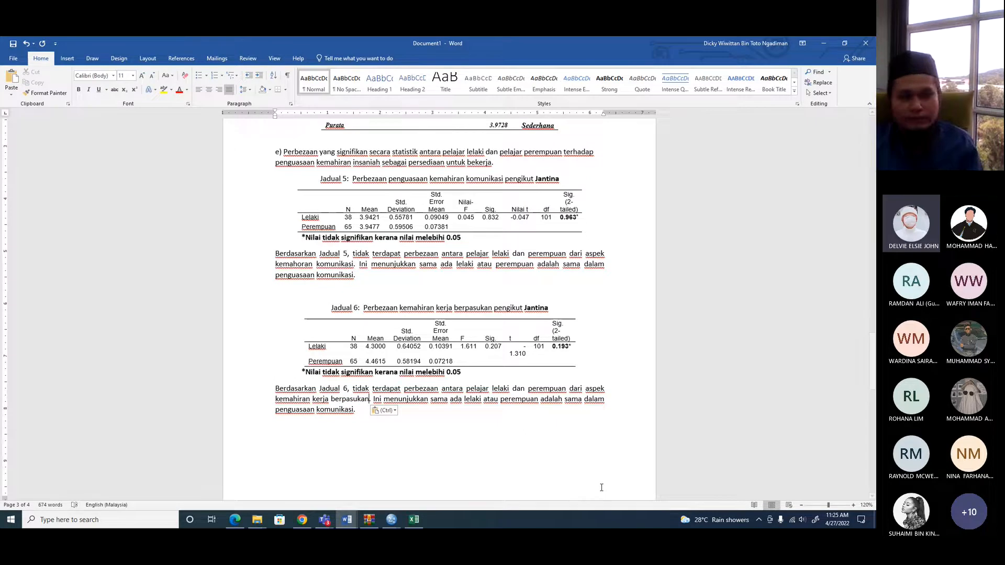
- Copy the Jadual 6 caption and paste it on a new line below the Jadual 6 interpretation paragraph
scroll(585, 487, "down", 1)
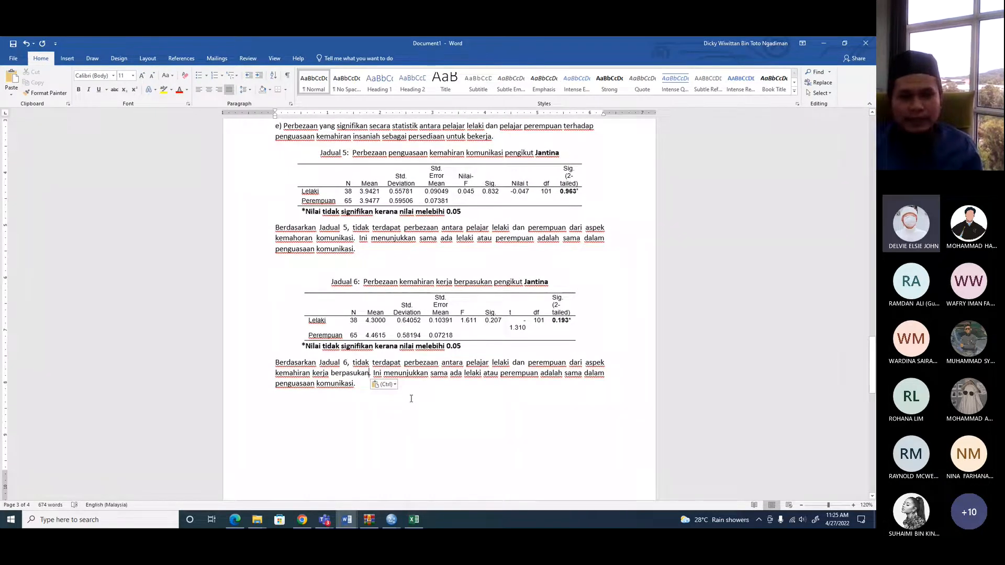
scroll(406, 387, "up", 12)
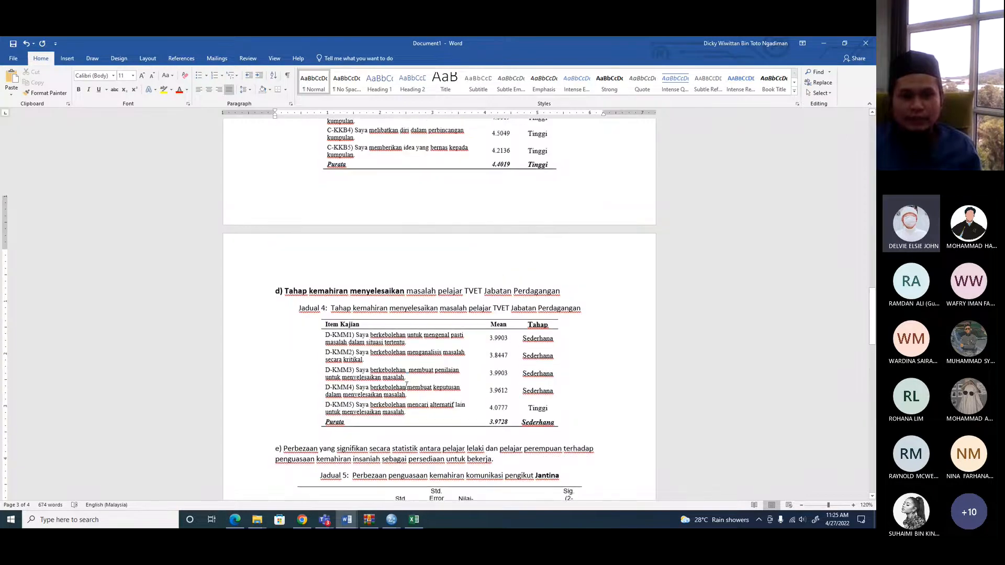
scroll(407, 385, "down", 5)
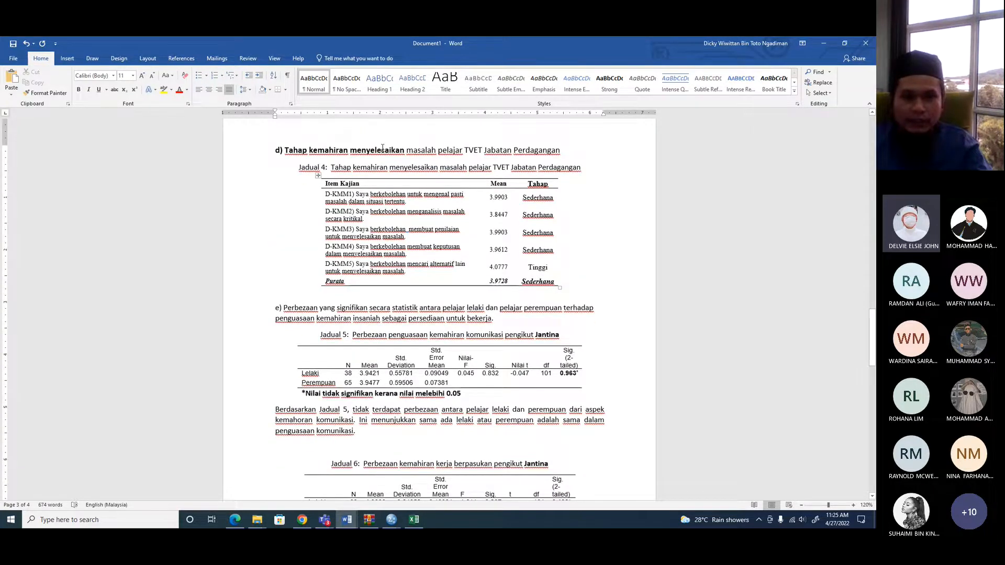
scroll(230, 366, "down", 4)
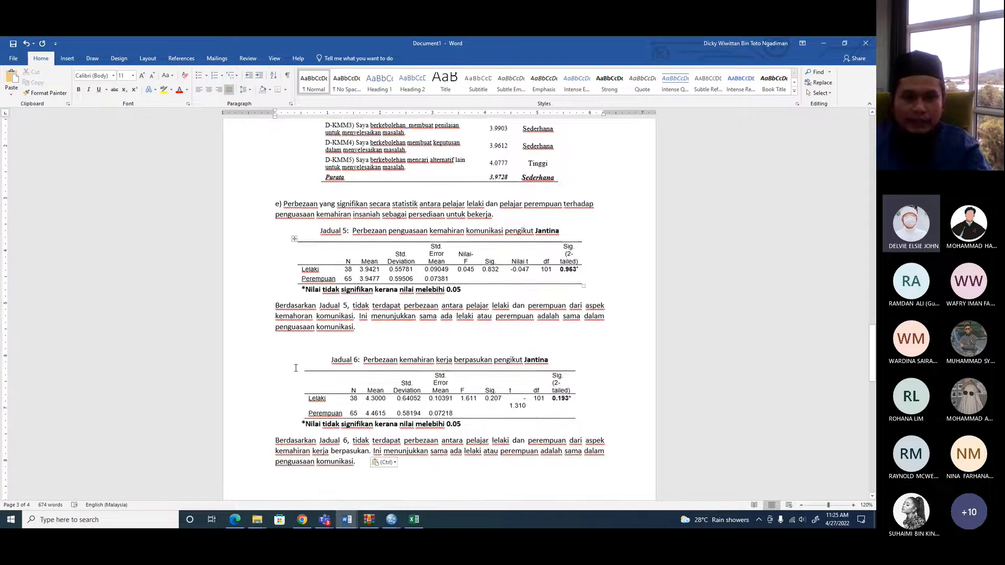
left_click(228, 367)
right_click(372, 358)
left_click(385, 374)
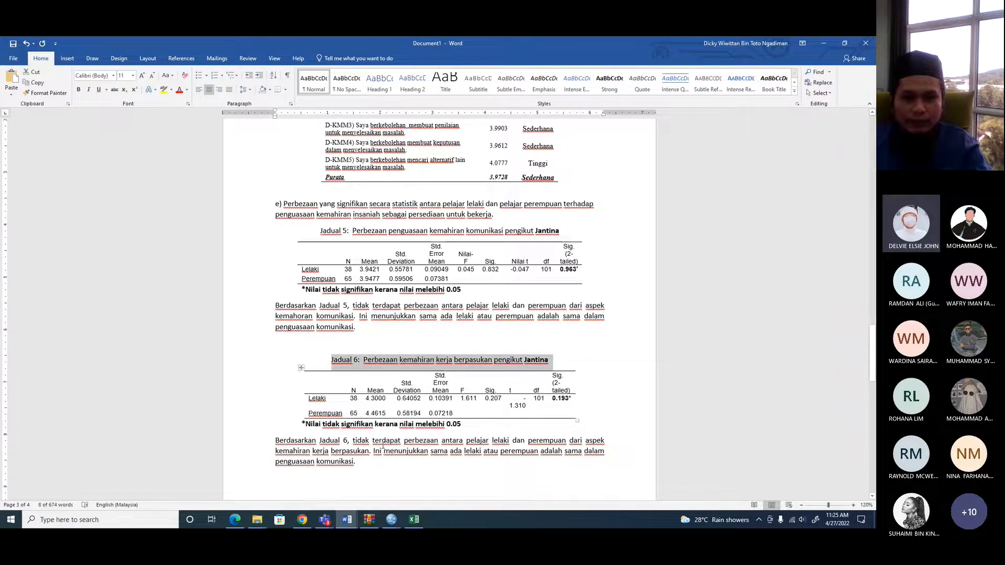
scroll(361, 419, "down", 5)
left_click(337, 355)
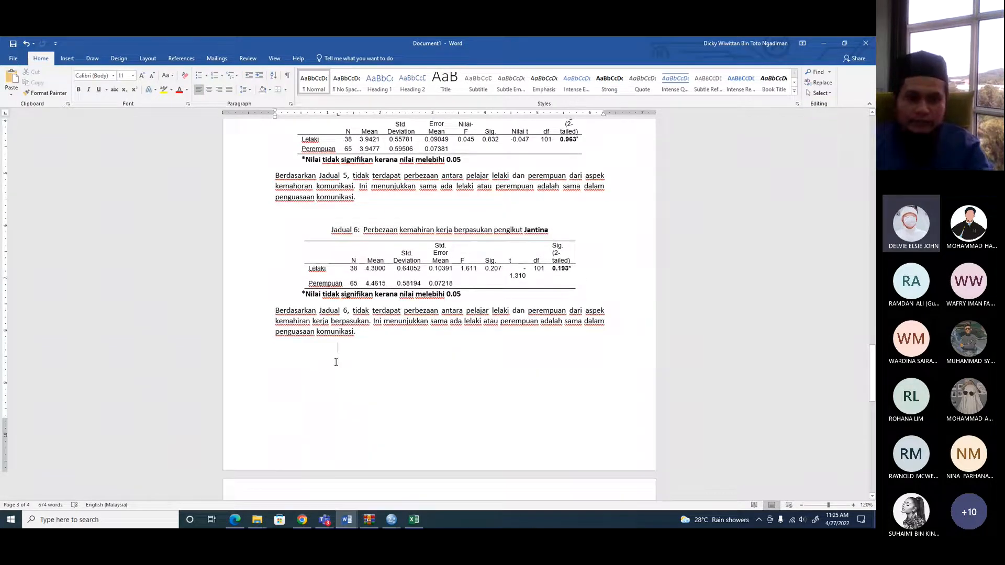
key("Return")
key("ctrl+v")
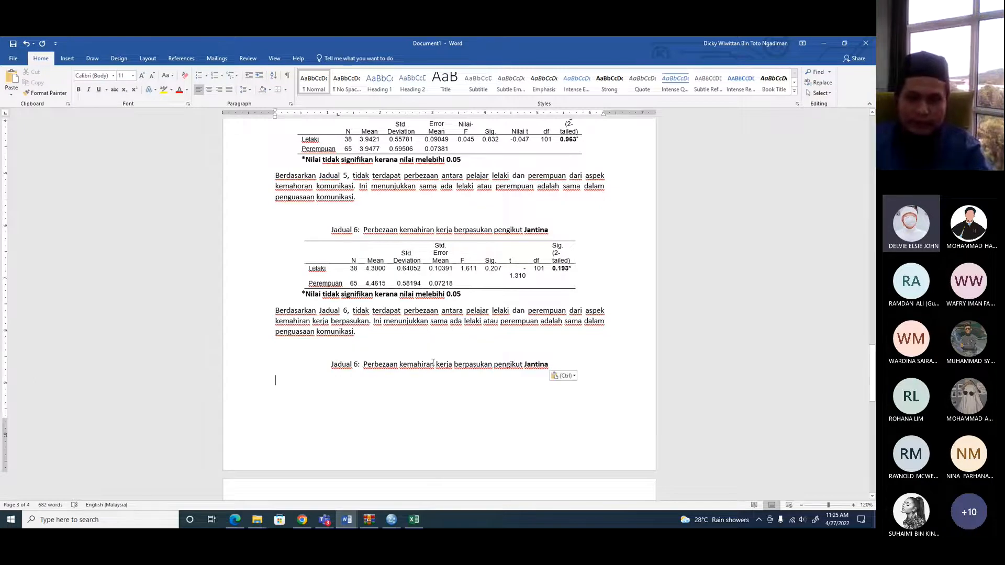
- Replace "kerja berpasukan" in the pasted caption with "menyelesaikan masalah"
left_click_drag(436, 365, 494, 364)
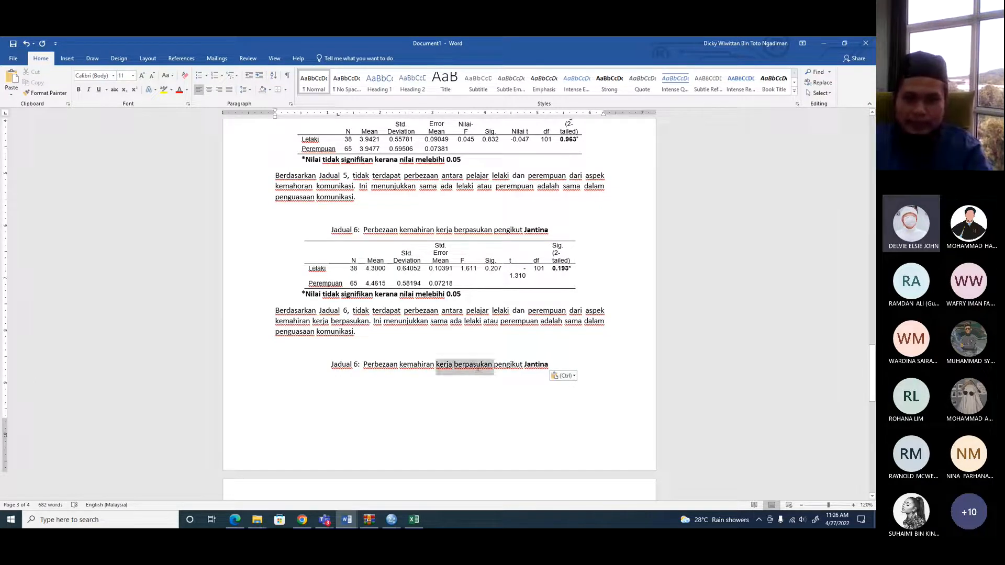
type("men")
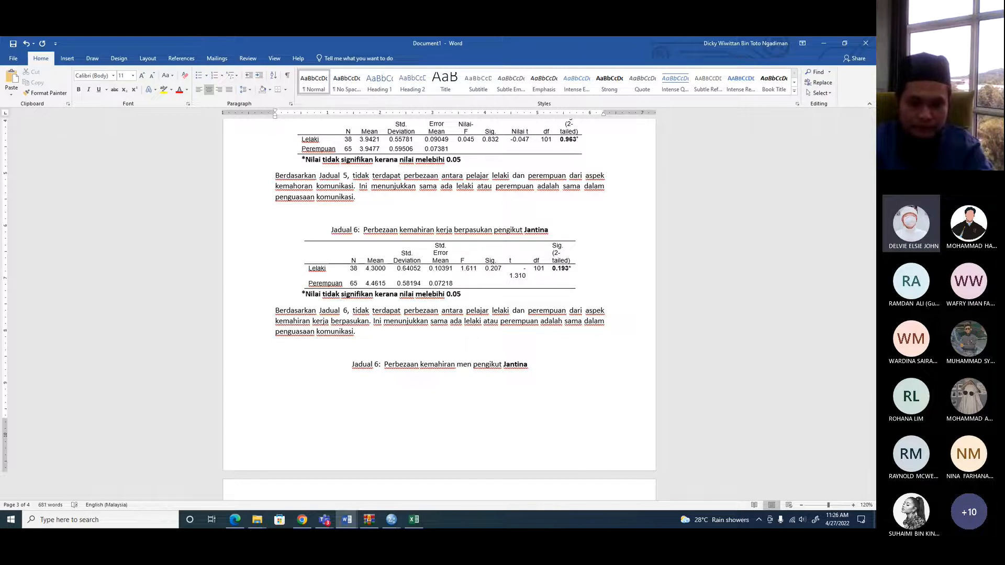
type("yeles")
type("aikan mas")
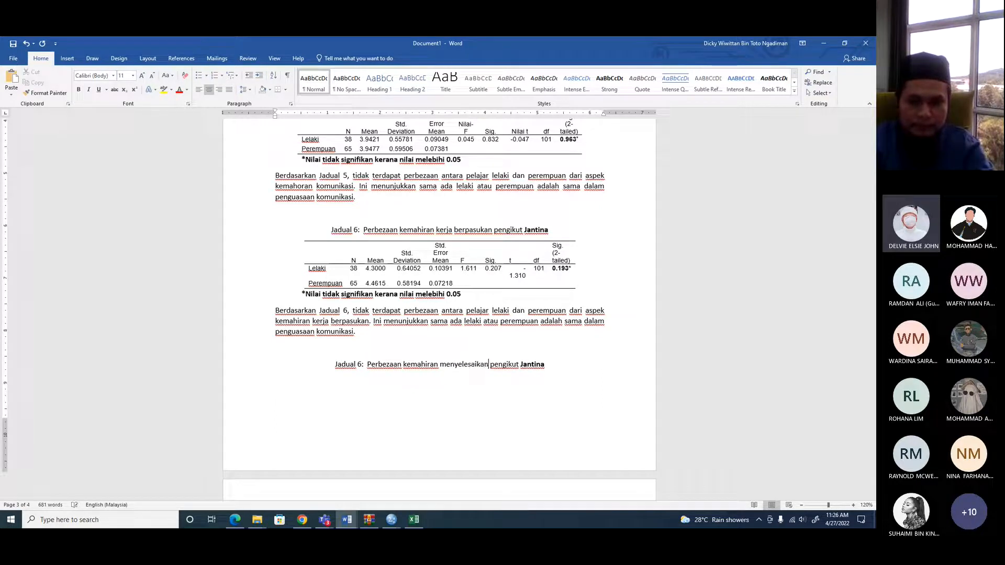
type("alah")
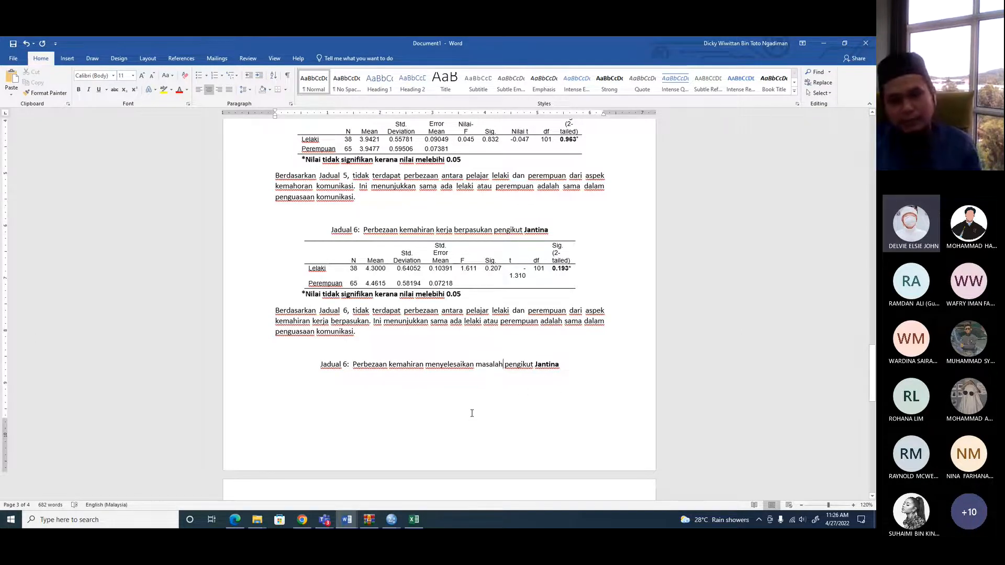
- Renumber the "menyelesaikan masalah" caption as Jadual 7
scroll(471, 413, "up", 3)
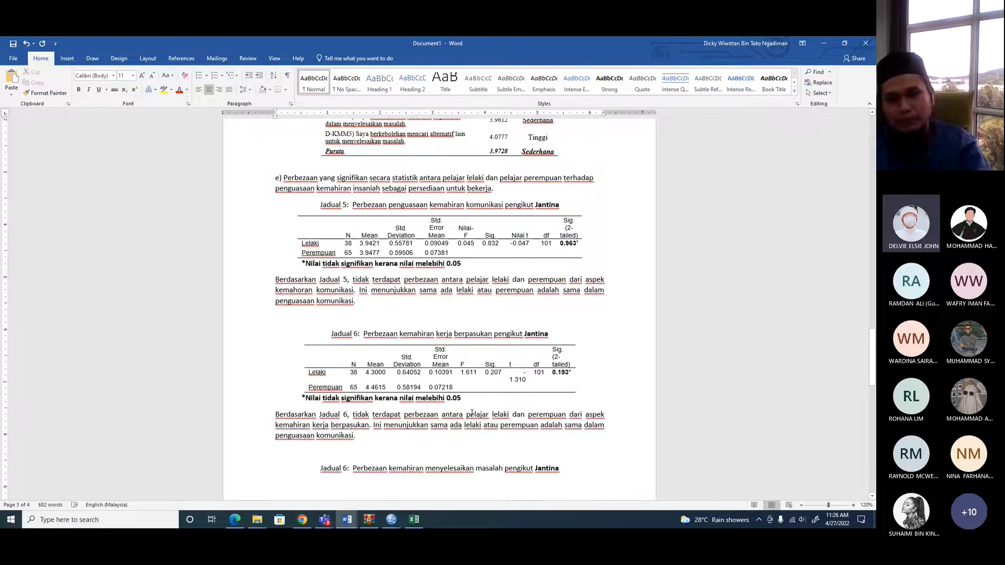
scroll(452, 408, "down", 3)
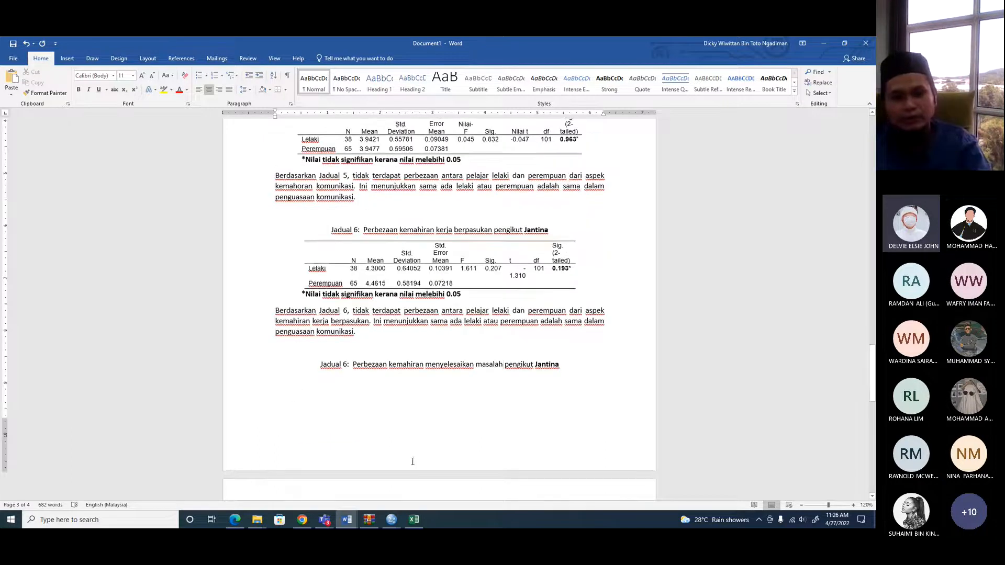
scroll(388, 310, "up", 2)
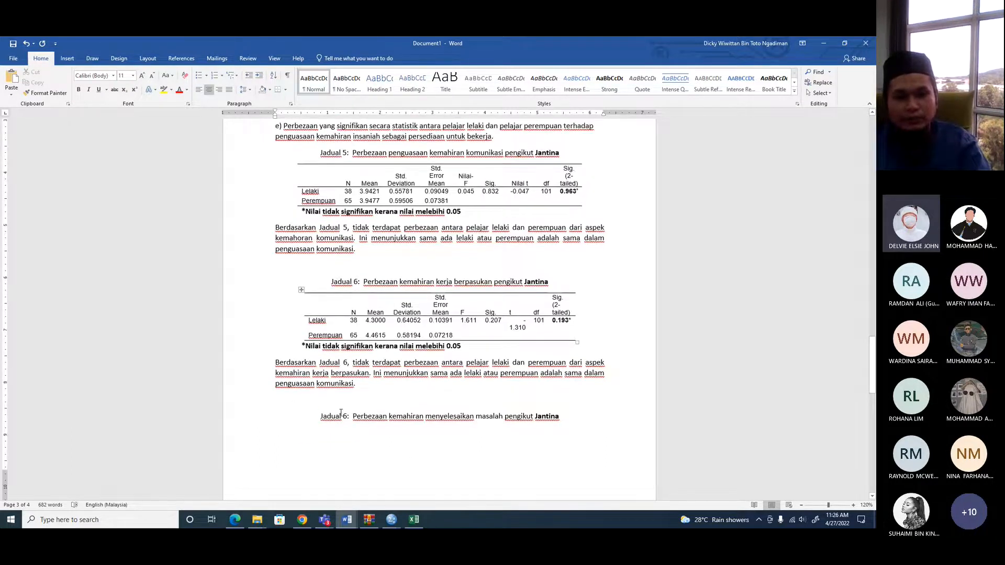
left_click(342, 418)
key("Delete")
type("7")
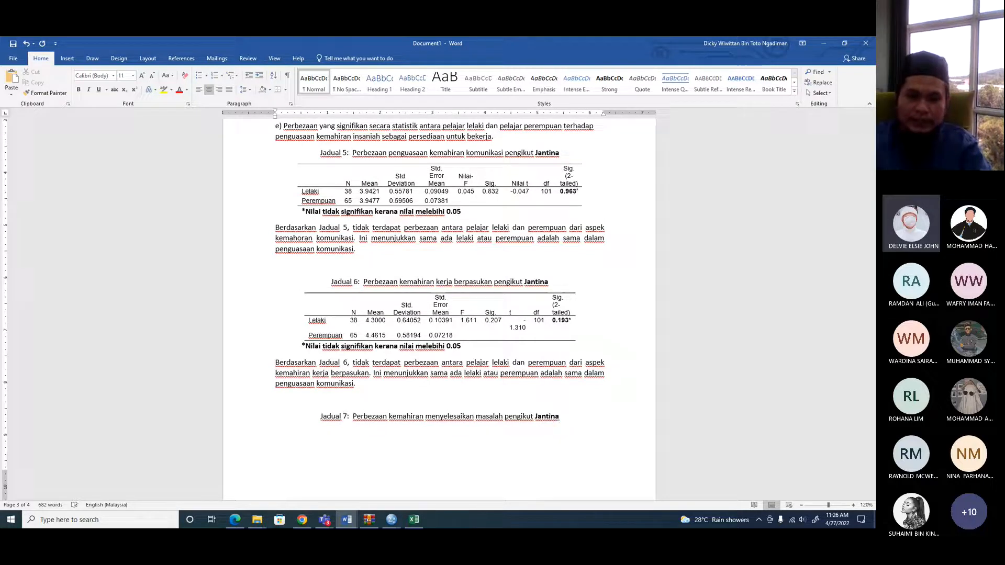
- Switch to the SPSS Data Editor, open the Independent-Samples T Test and remove MINC from the test variables
left_click(392, 519)
left_click(386, 484)
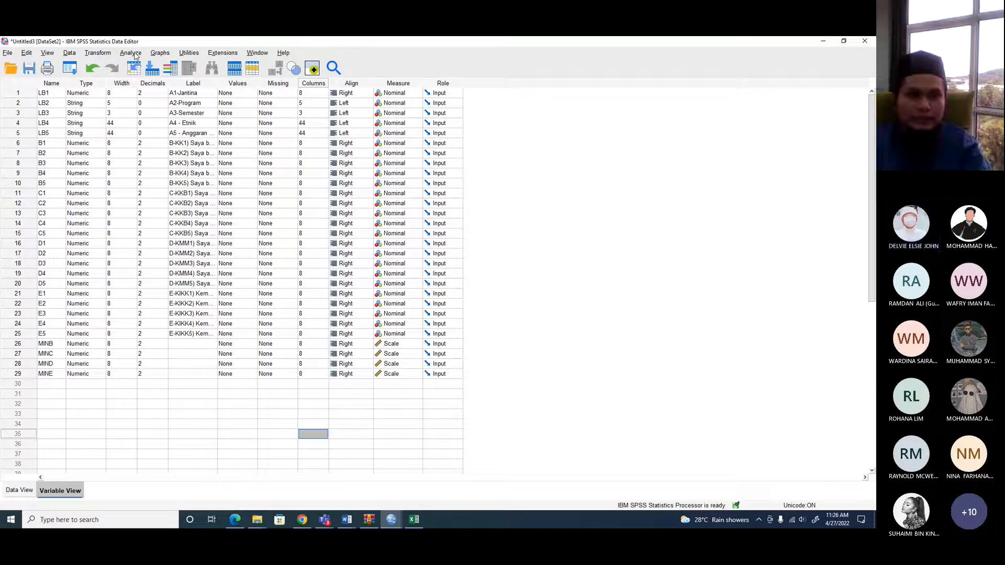
left_click(130, 53)
mouse_move(161, 123)
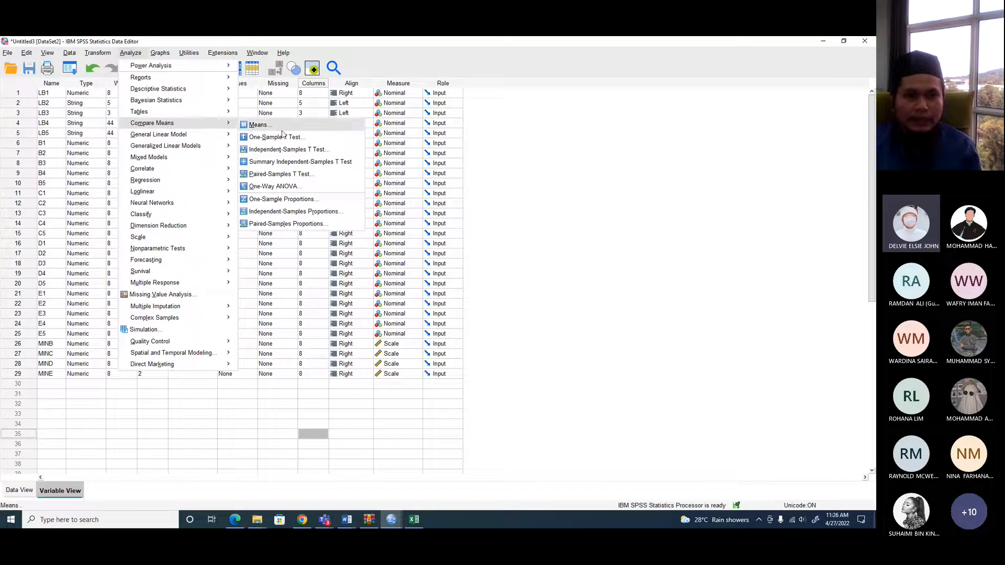
left_click(281, 151)
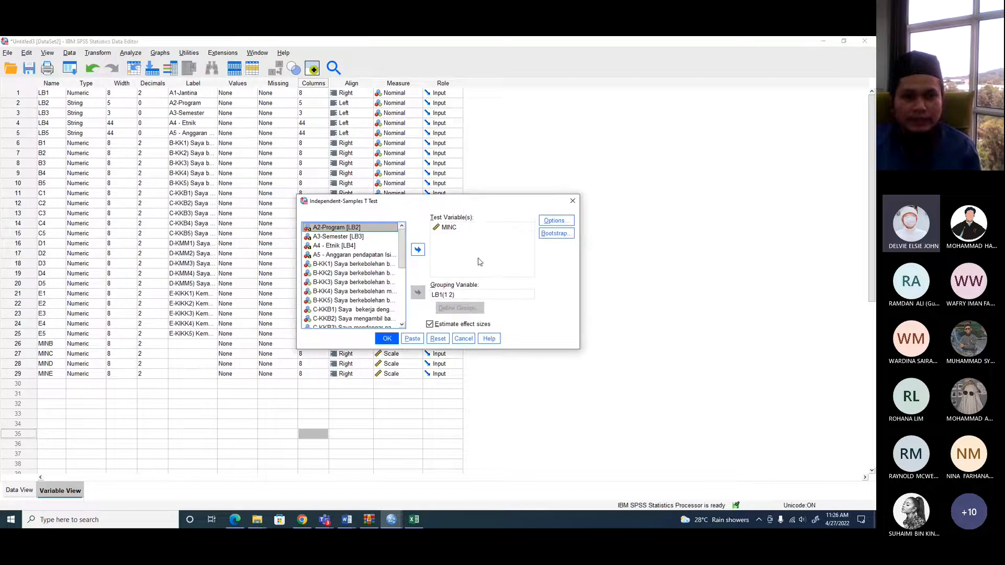
left_click(448, 227)
left_click(417, 250)
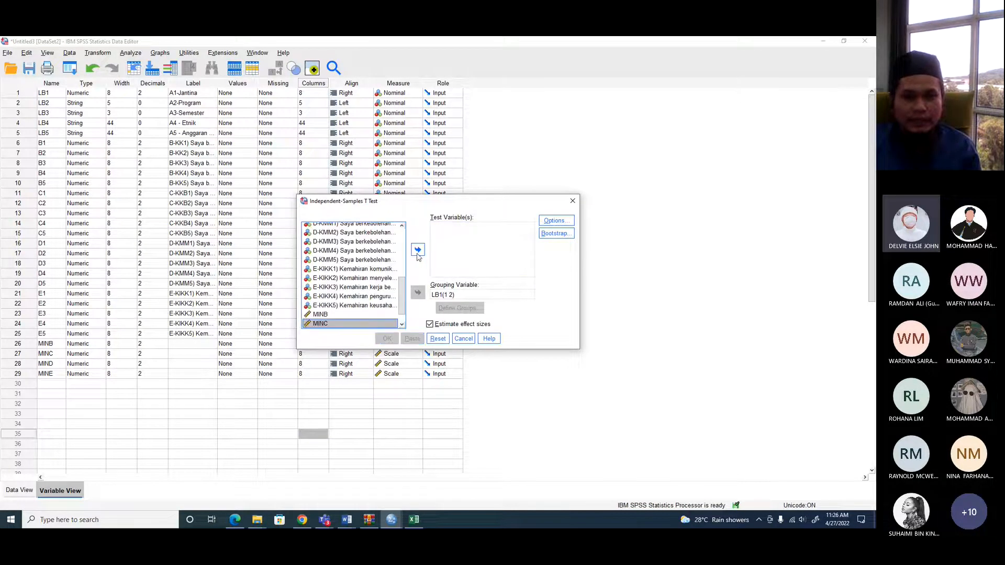
- Add MIND as the test variable and run the t-test with LB1(1 2) as the grouping variable
scroll(402, 282, "down", 1)
left_click(326, 315)
left_click(417, 251)
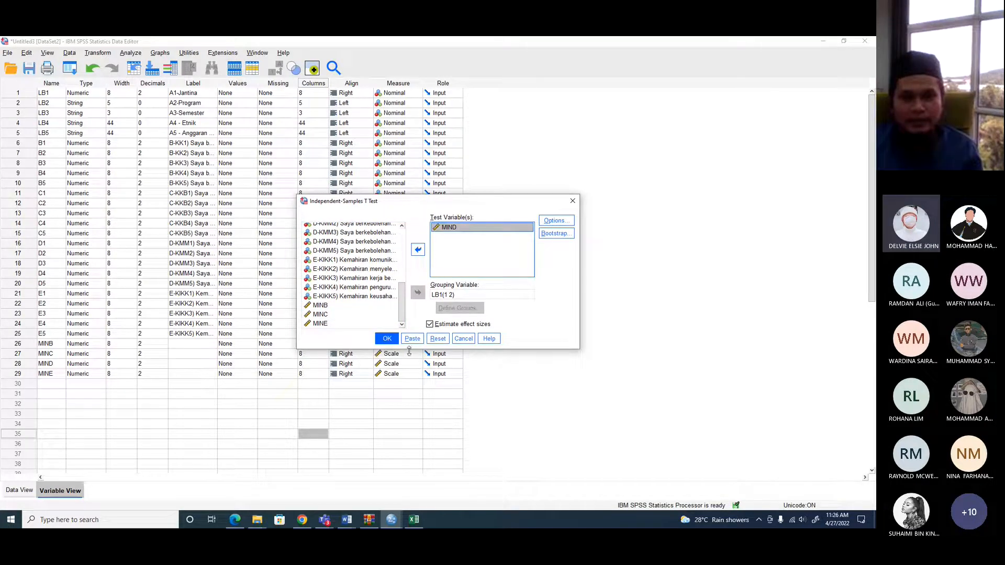
left_click(442, 295)
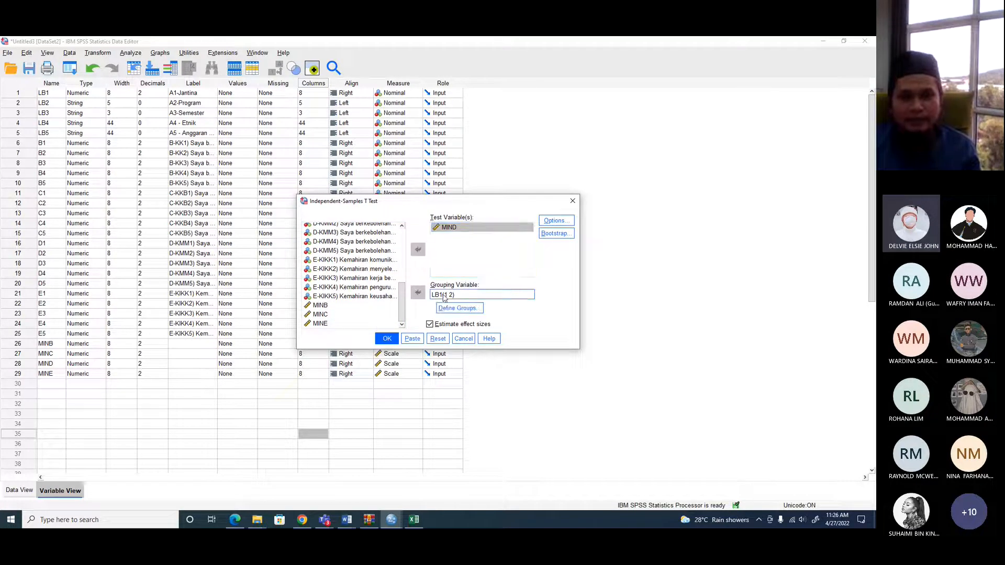
scroll(407, 278, "up", 5)
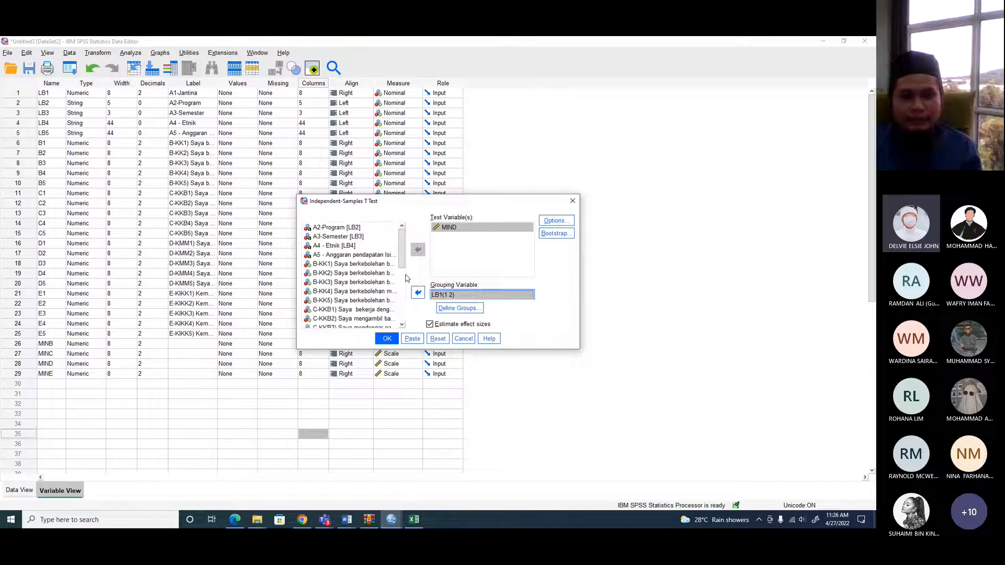
left_click(386, 339)
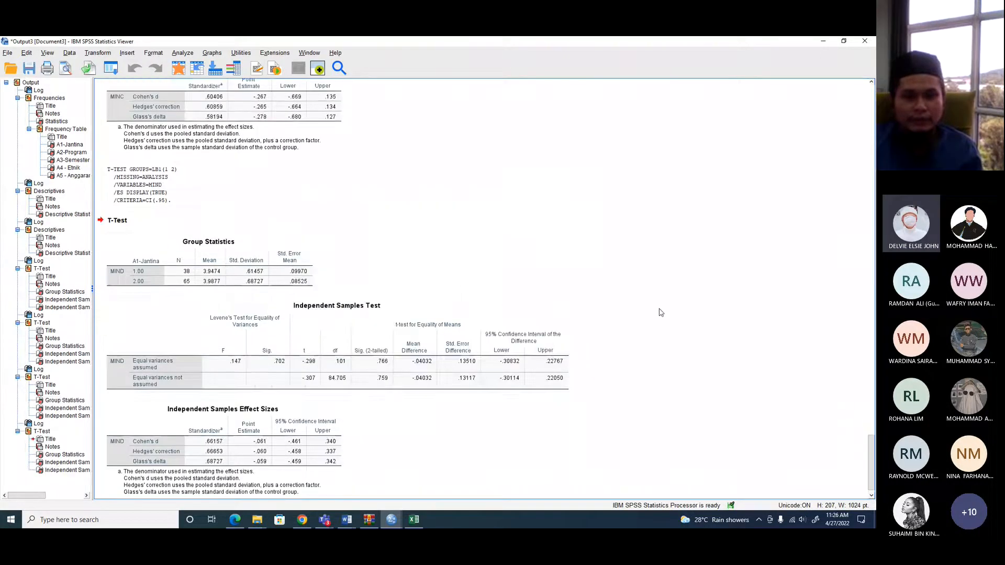
- Copy the MIND Group Statistics and Independent Samples Test tables from SPSS into a new Excel sheet, starting at cell H4
scroll(661, 312, "down", 2)
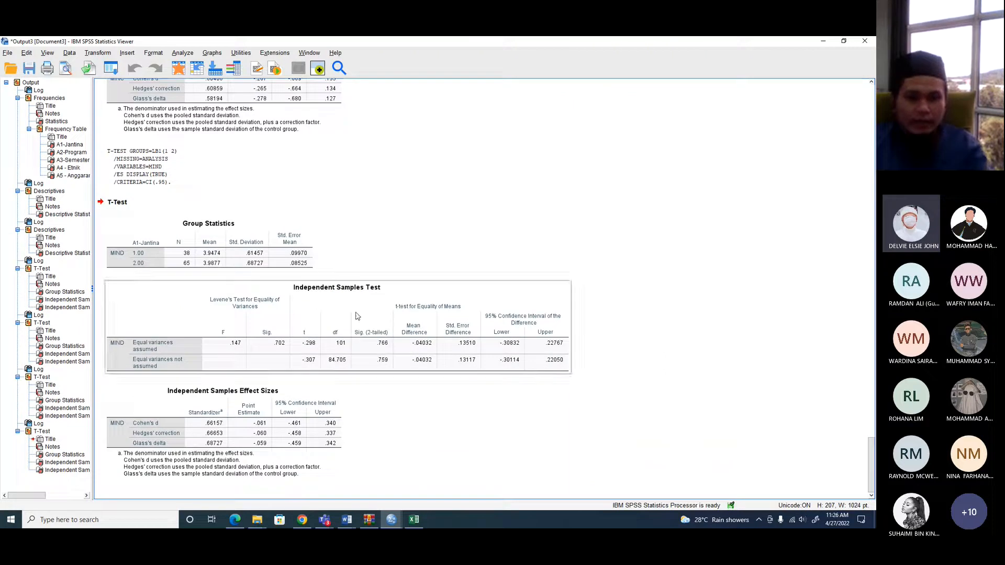
left_click(264, 256)
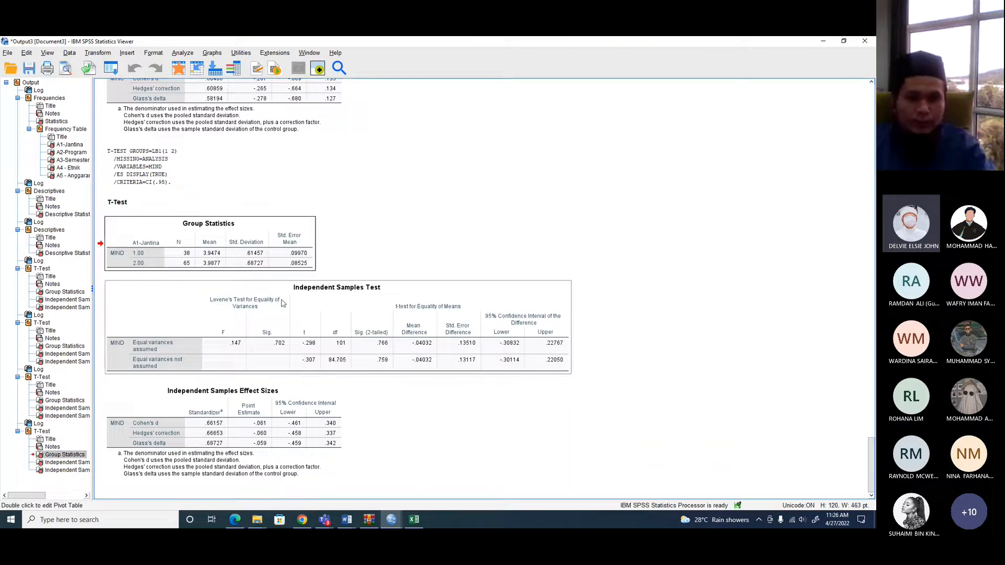
right_click(305, 254)
left_click(349, 321)
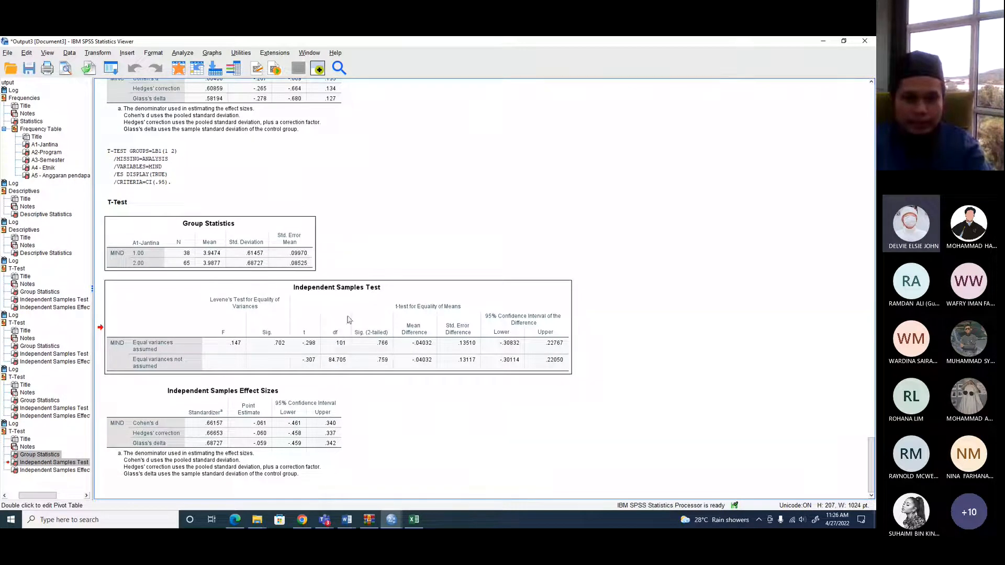
left_click(413, 519)
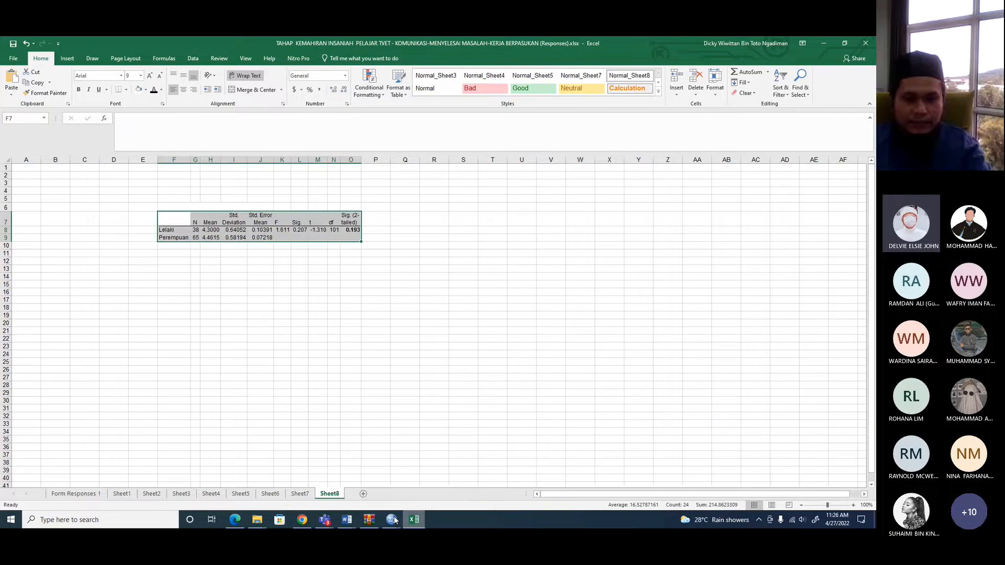
left_click(365, 494)
left_click(228, 191)
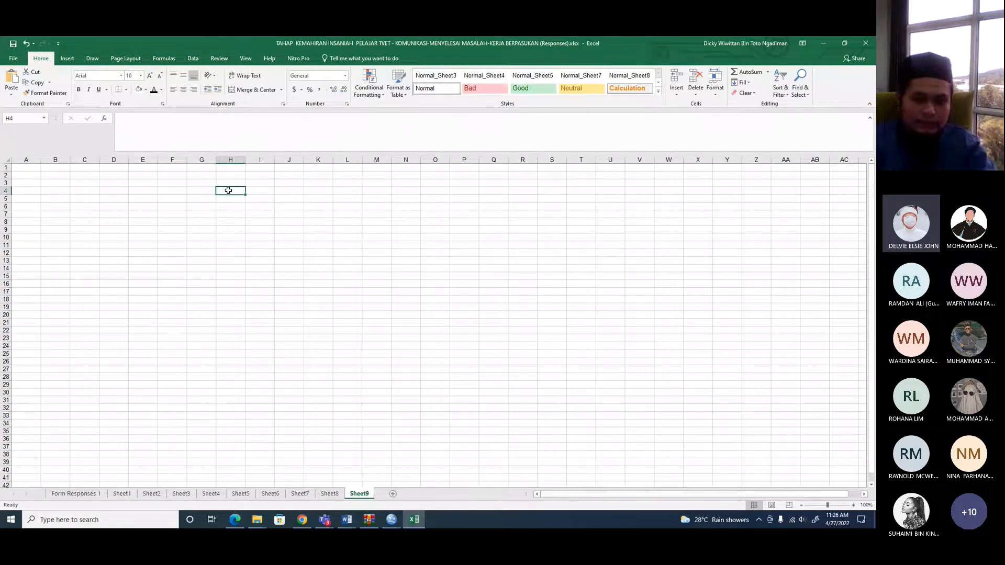
key("ctrl+v")
left_click(496, 302)
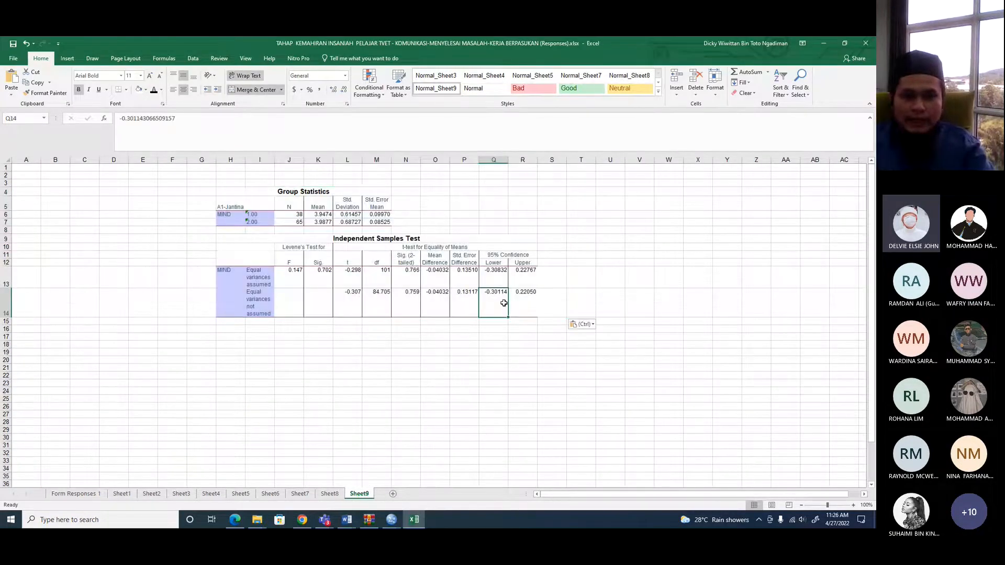
left_click(235, 162)
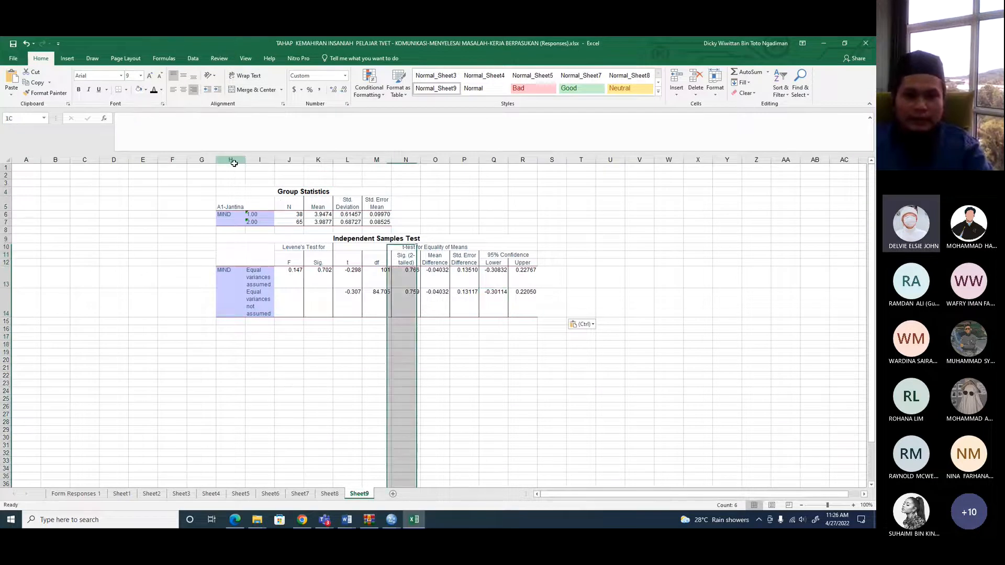
- Unmerge all merged cells in columns H to R
left_click_drag(235, 163, 522, 160)
left_click(250, 91)
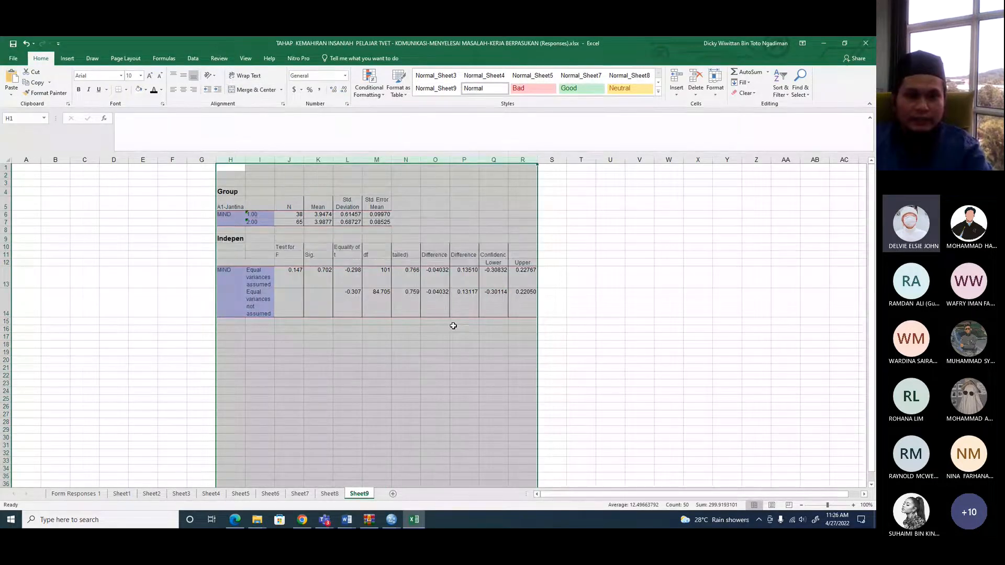
left_click(440, 352)
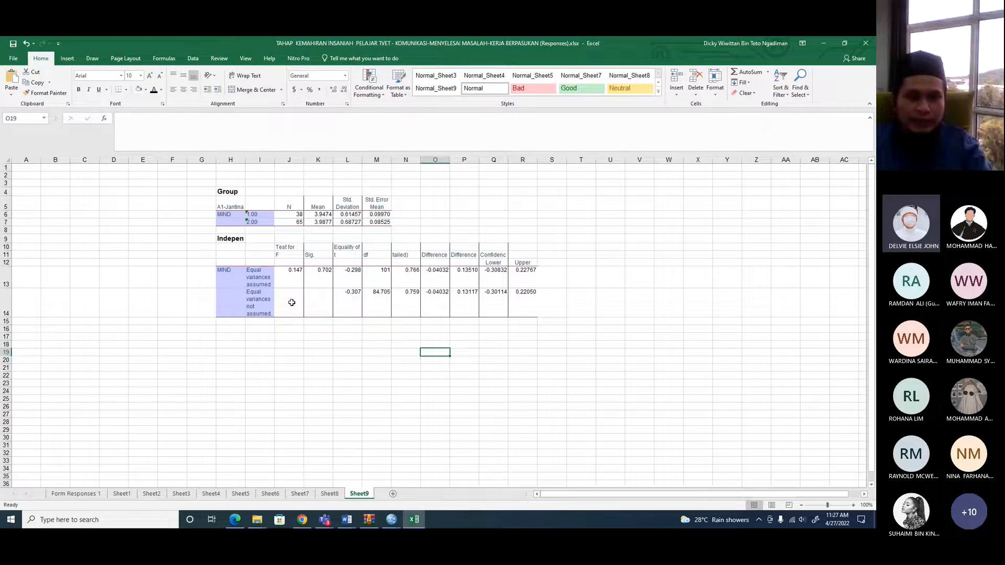
- Delete row 14, which holds the "Equal variances not assumed" results
left_click(6, 303)
right_click(254, 299)
left_click(298, 376)
left_click(373, 377)
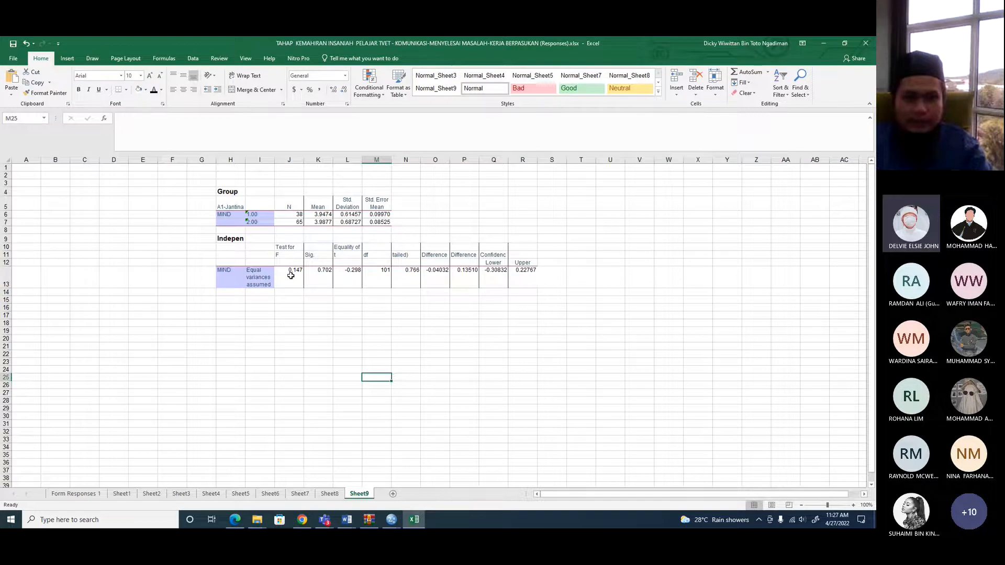
- Delete columns O to T, removing the mean difference, standard error difference and confidence interval figures
left_click_drag(290, 275, 403, 279)
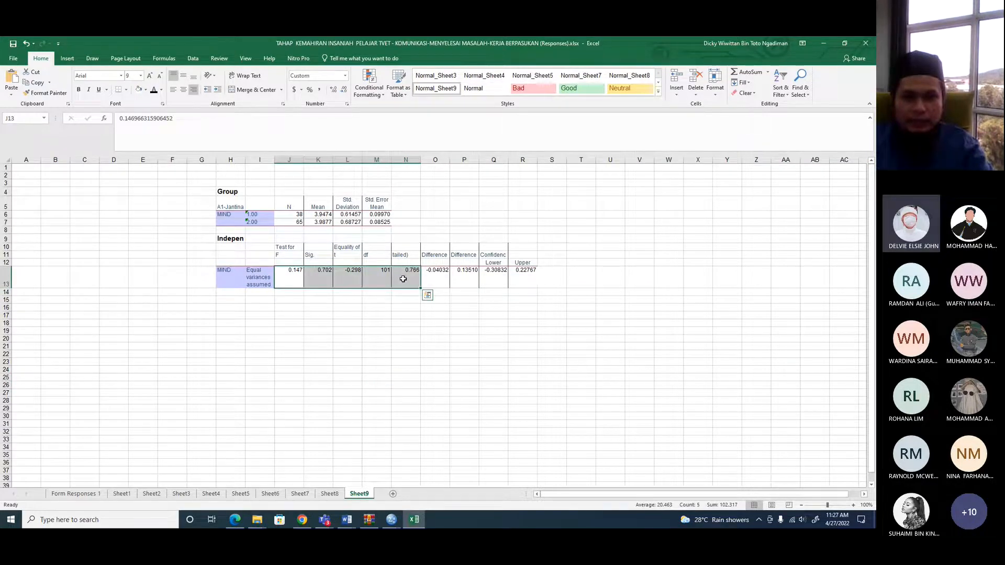
left_click_drag(434, 159, 573, 180)
right_click(509, 214)
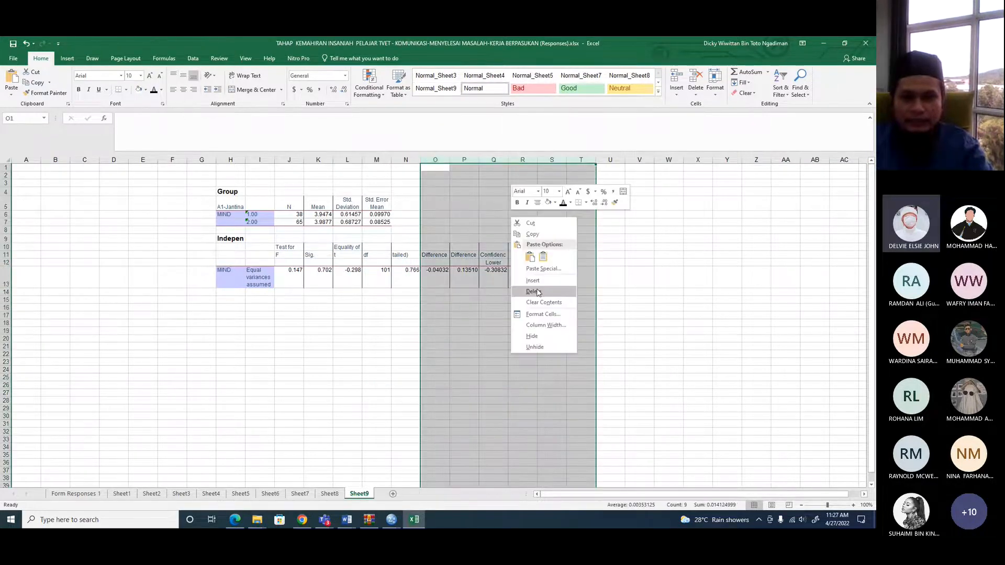
left_click(538, 292)
left_click(370, 323)
- Copy the t-test values in J13:N13 into the Group Statistics row starting at N6
left_click_drag(291, 272, 405, 273)
right_click(406, 271)
left_click(425, 289)
left_click(409, 215)
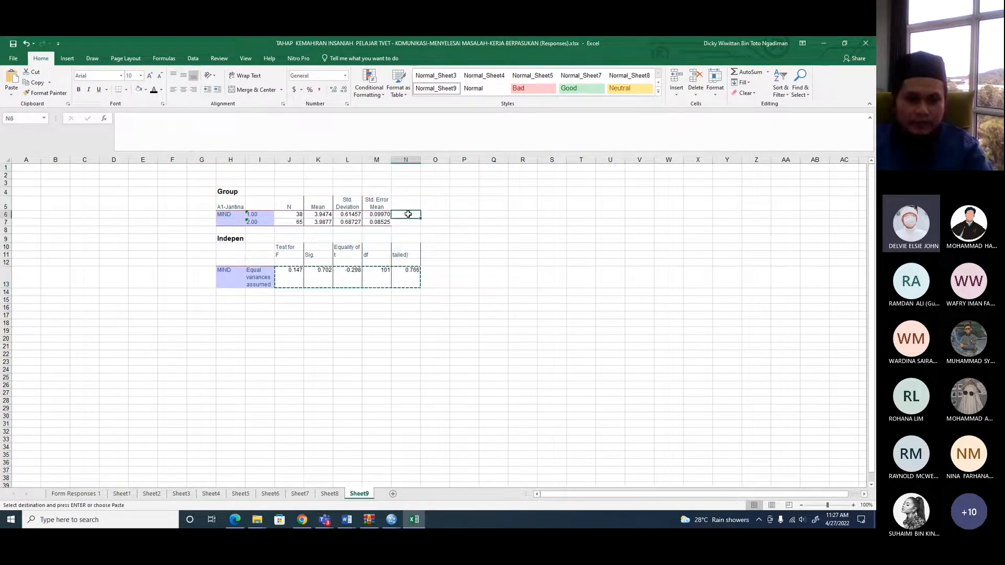
key("ctrl+v")
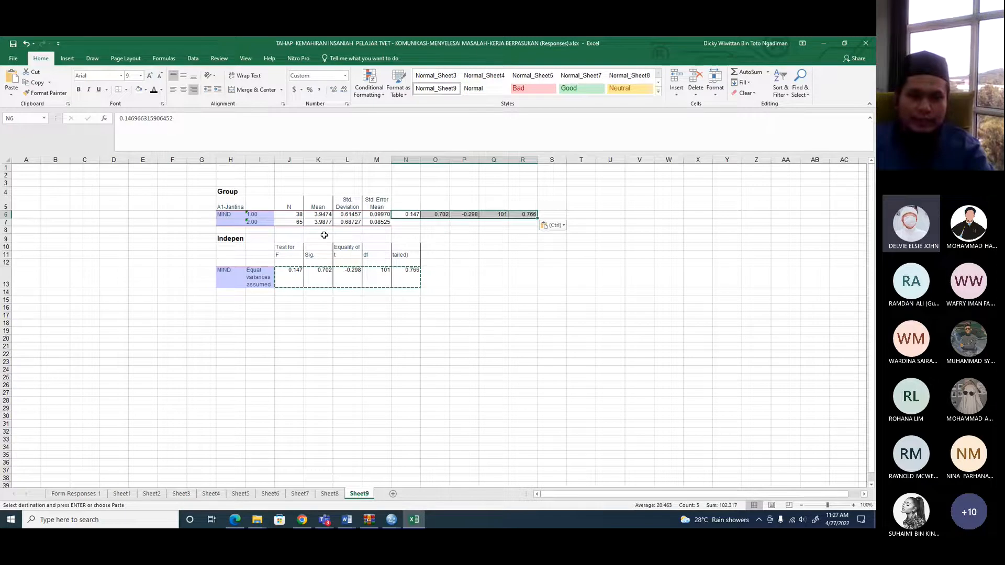
- Copy the headings F, Sig., t, df and Sig. (2-tailed) from row 11 to row 5, starting at N5
left_click_drag(278, 255, 410, 256)
right_click(411, 256)
left_click(434, 273)
left_click(408, 198)
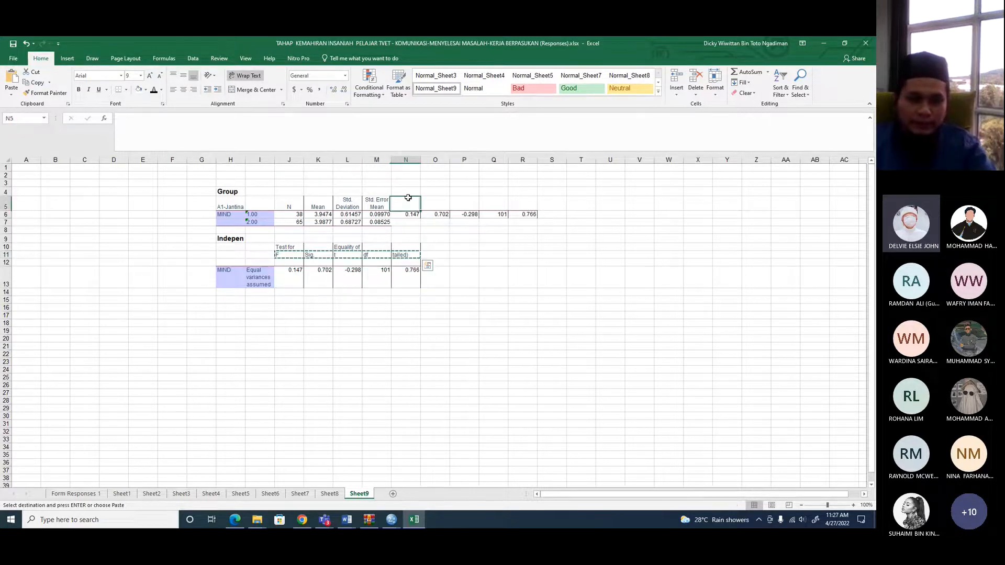
key("ctrl+v")
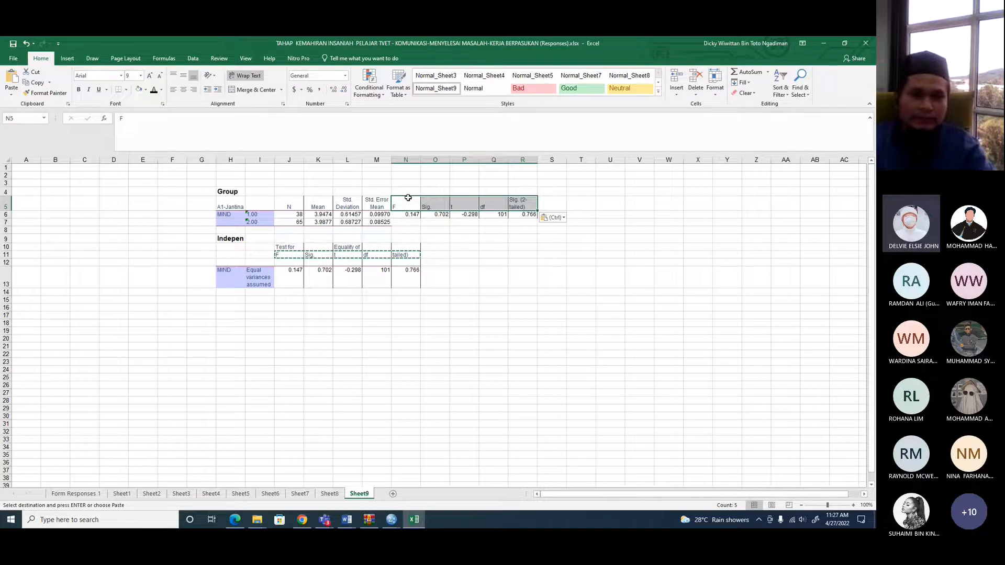
- Delete rows 9 to 14 with the Independent Samples Test table, and delete column H with the MIND label
left_click_drag(16, 239, 396, 287)
right_click(407, 275)
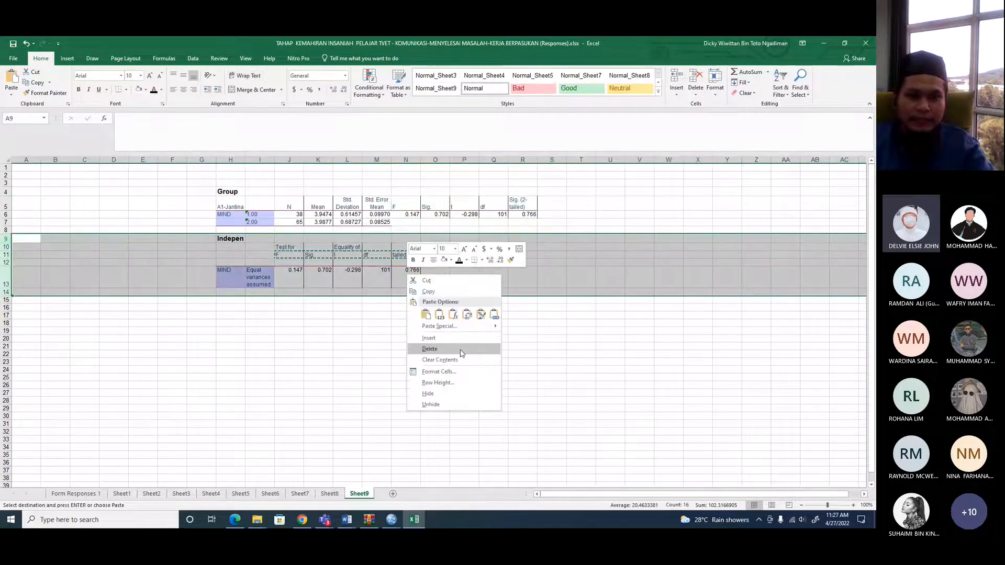
left_click(460, 350)
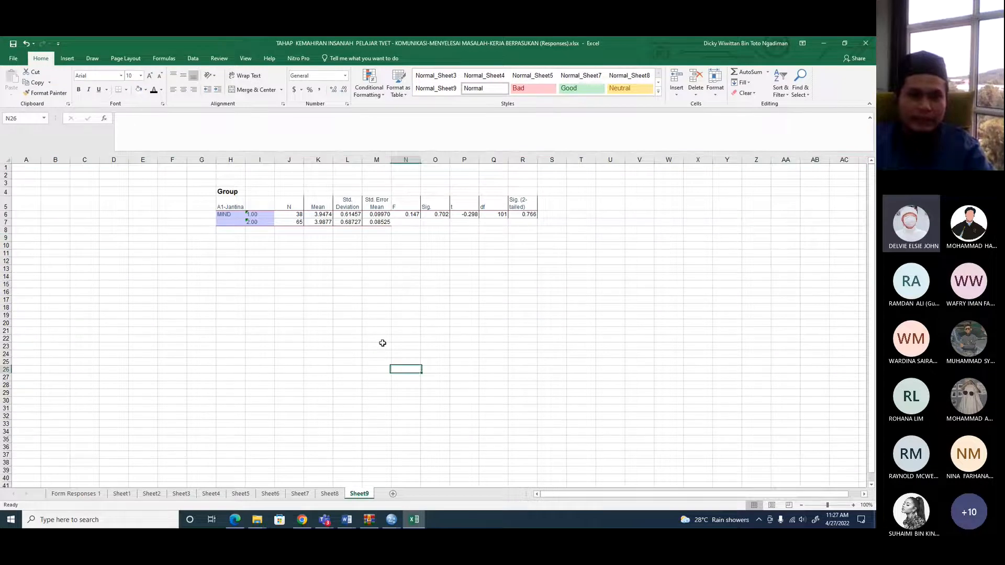
right_click(235, 160)
left_click(257, 233)
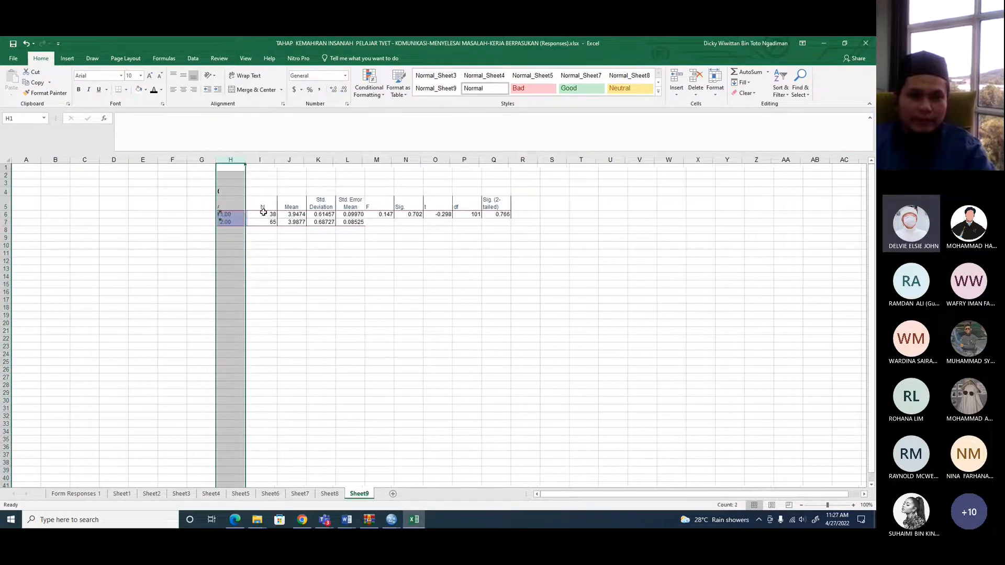
- Relabel the gender groups as "Lelaki" in H6 and "Perempuan" in H7
left_click(236, 214)
type("Le")
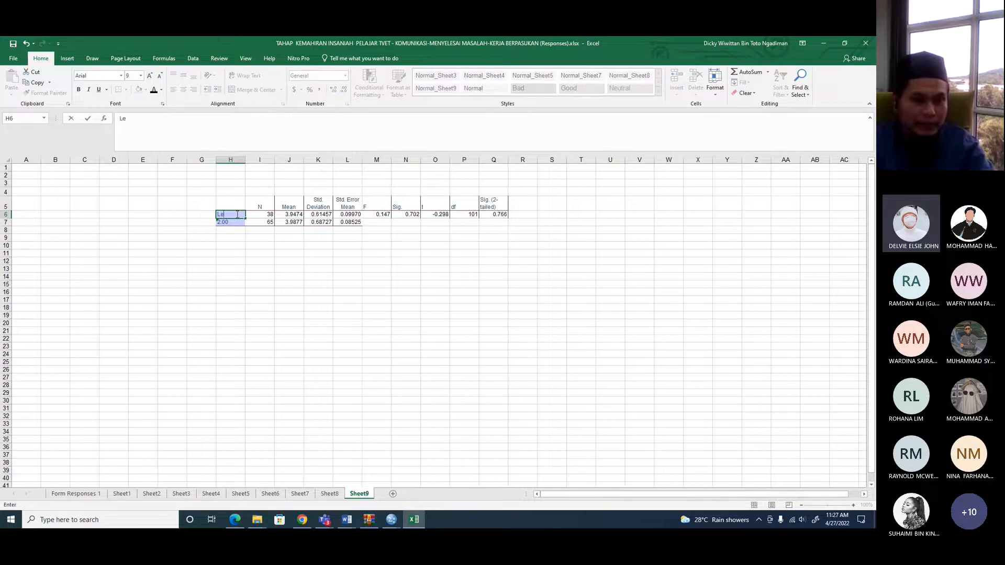
type("la")
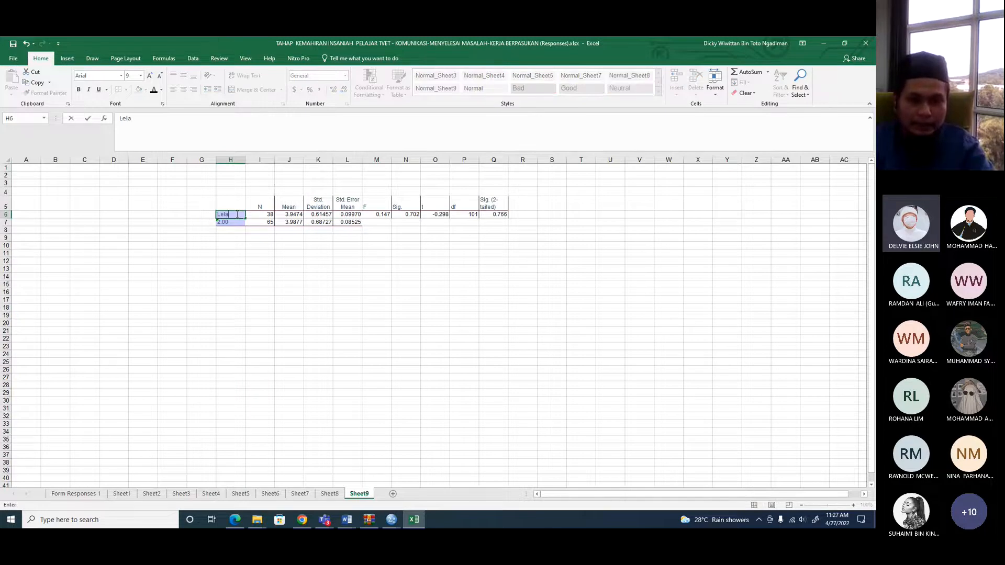
type("ki")
key("Return")
type("Pe")
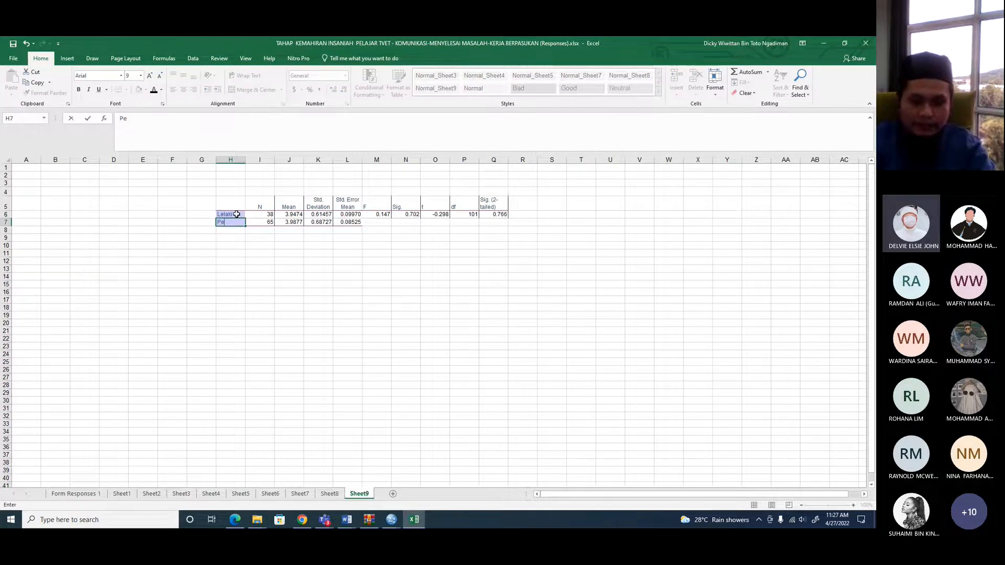
type("rempuan")
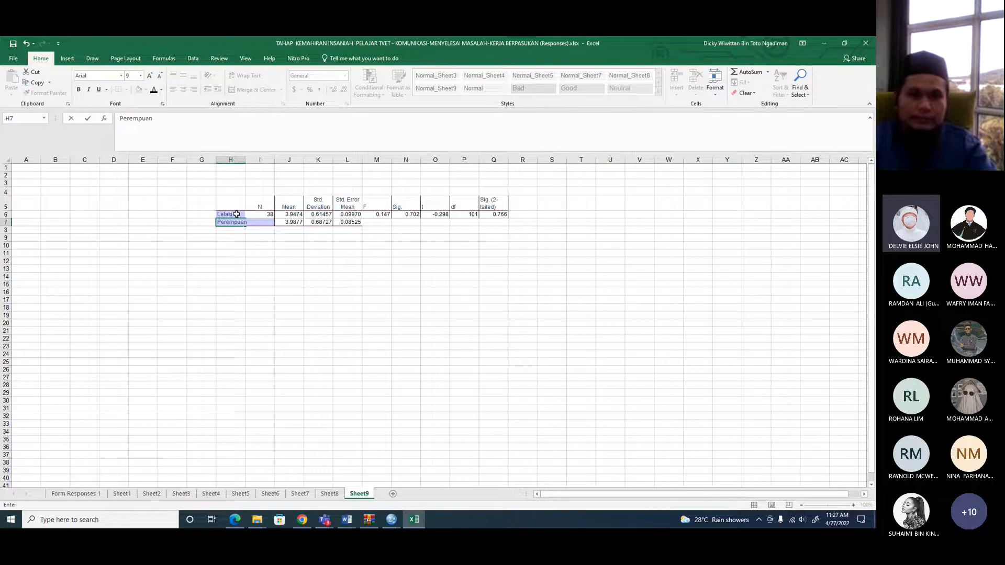
left_click(260, 238)
- AutoFit columns H to Q and replace their borders and shading with a plain white fill
left_click_drag(243, 160, 510, 161)
double_click(510, 160)
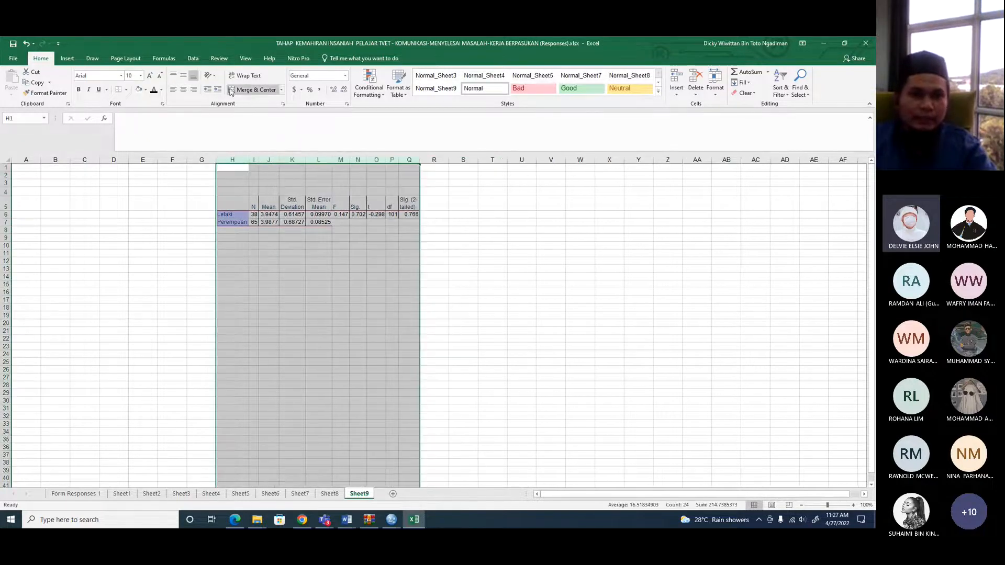
left_click(127, 90)
left_click(124, 153)
left_click(141, 94)
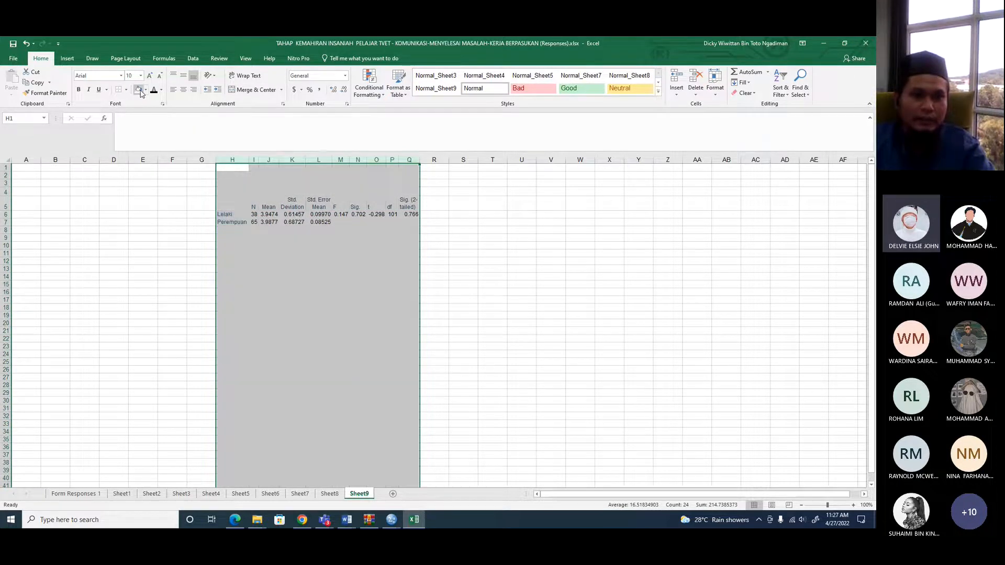
- Set the font of columns H to Q to Times New Roman
left_click(95, 76)
type("Times New Roman")
key("Return")
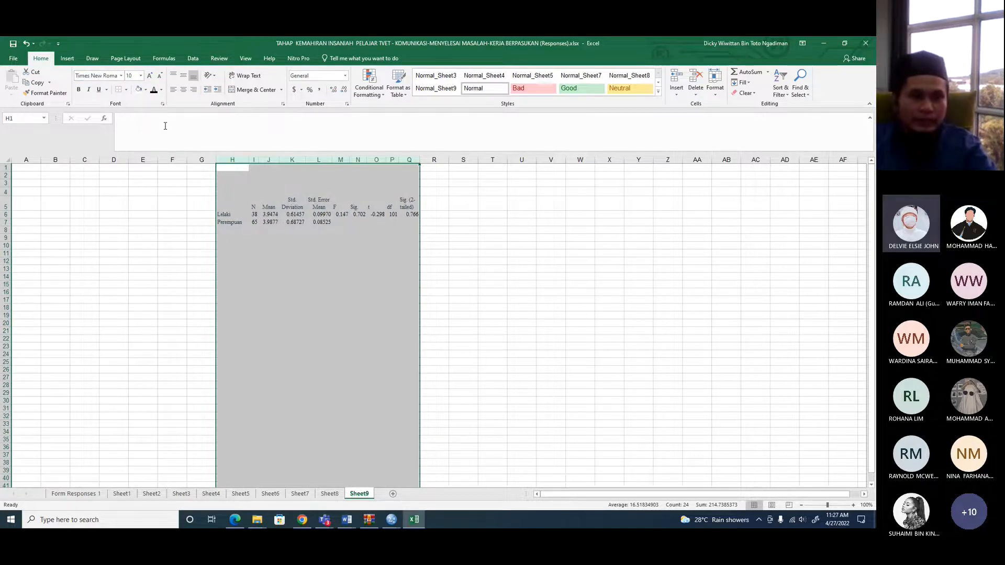
- Add top and bottom borders to table H5:Q7 and a bottom border under its heading row
left_click_drag(232, 199, 410, 221)
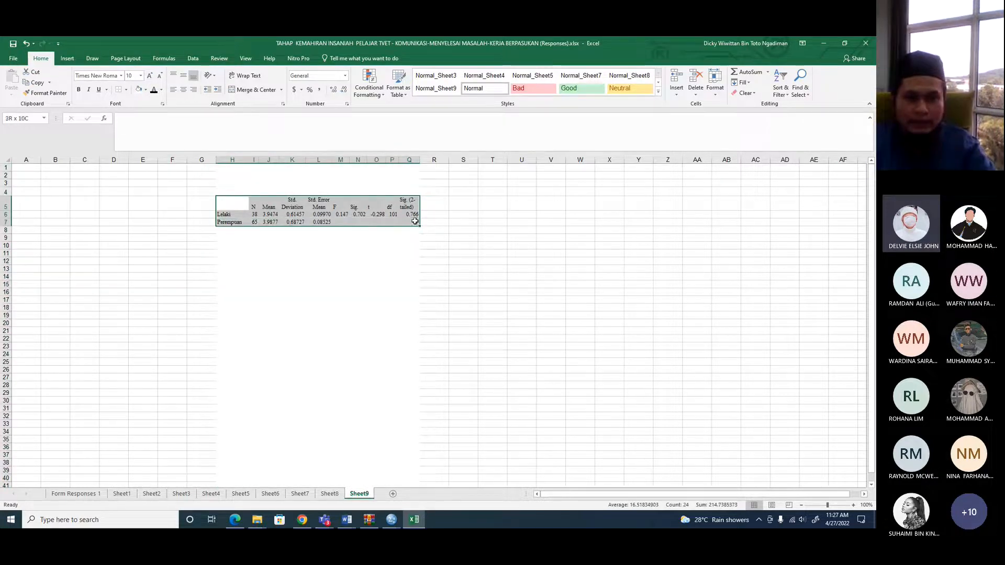
left_click(126, 89)
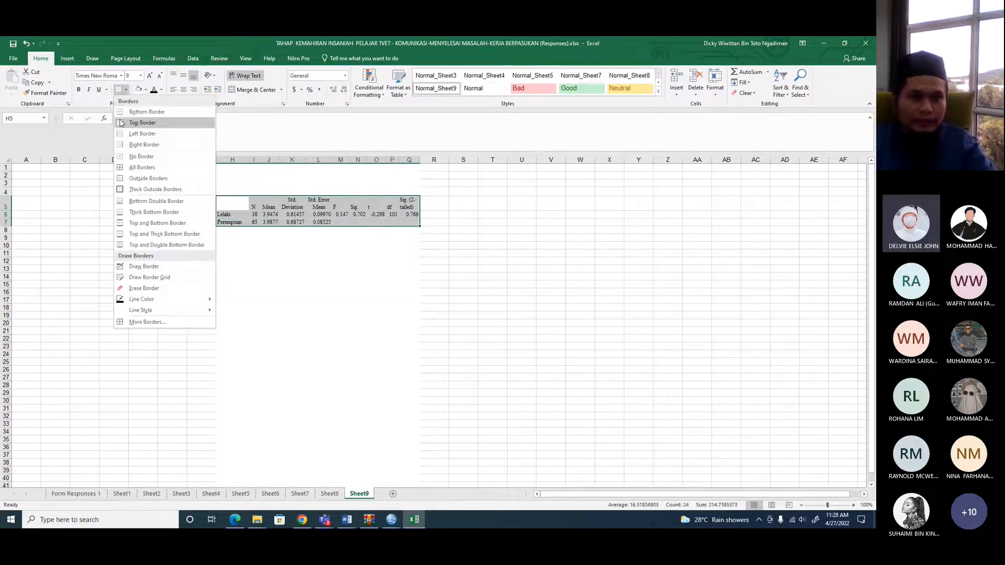
left_click(154, 126)
left_click(127, 90)
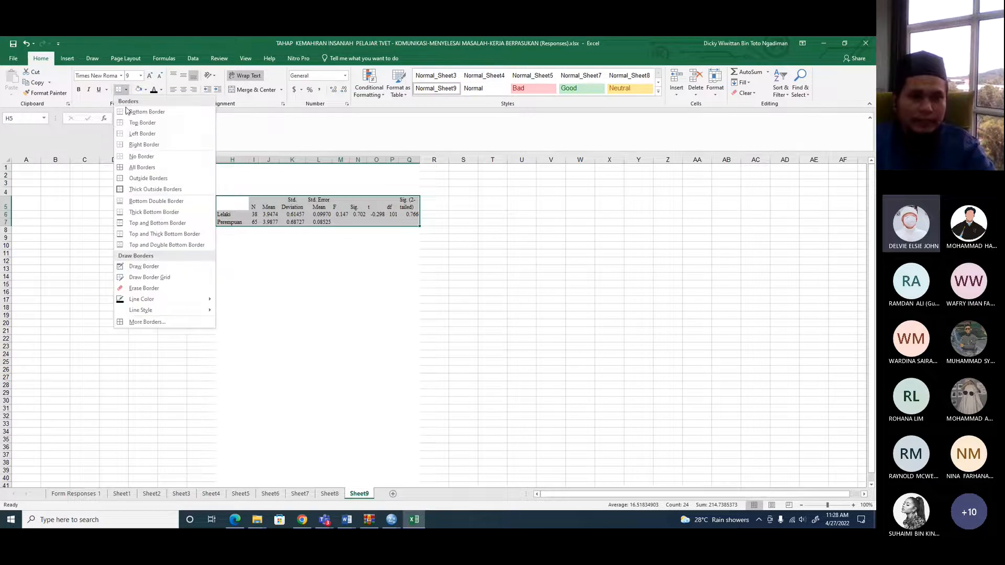
left_click(126, 111)
left_click_drag(227, 204, 413, 207)
left_click(126, 92)
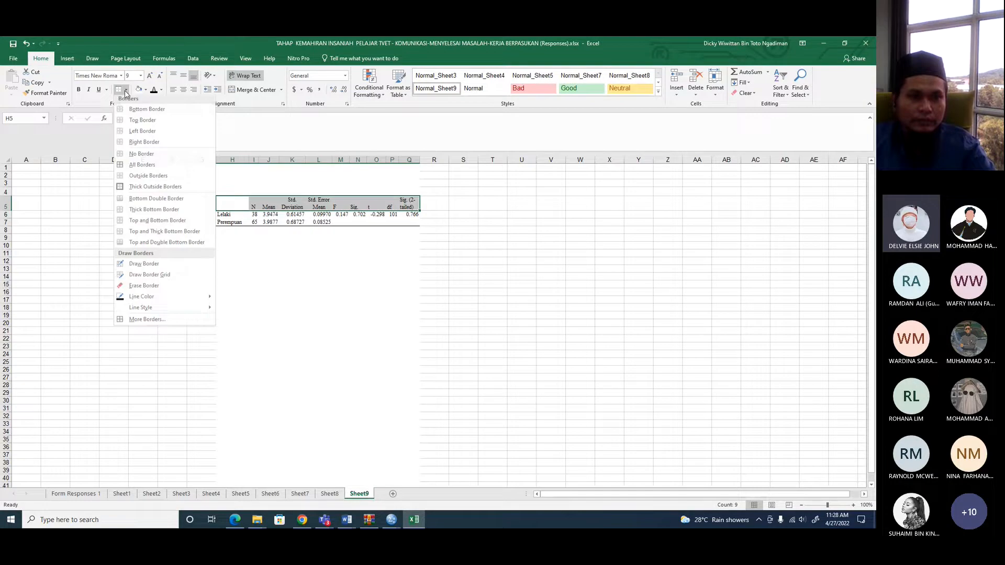
left_click(125, 111)
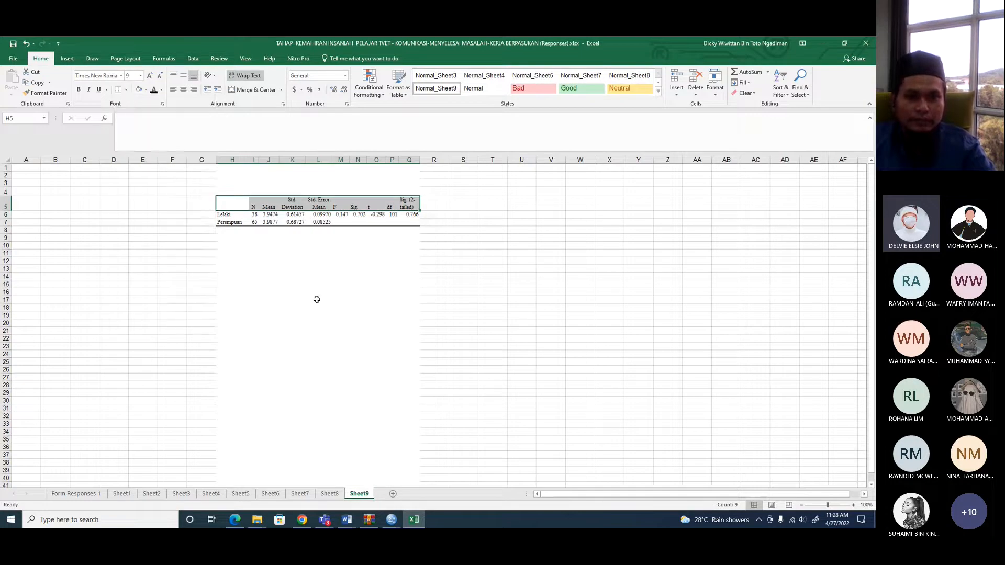
left_click(425, 260)
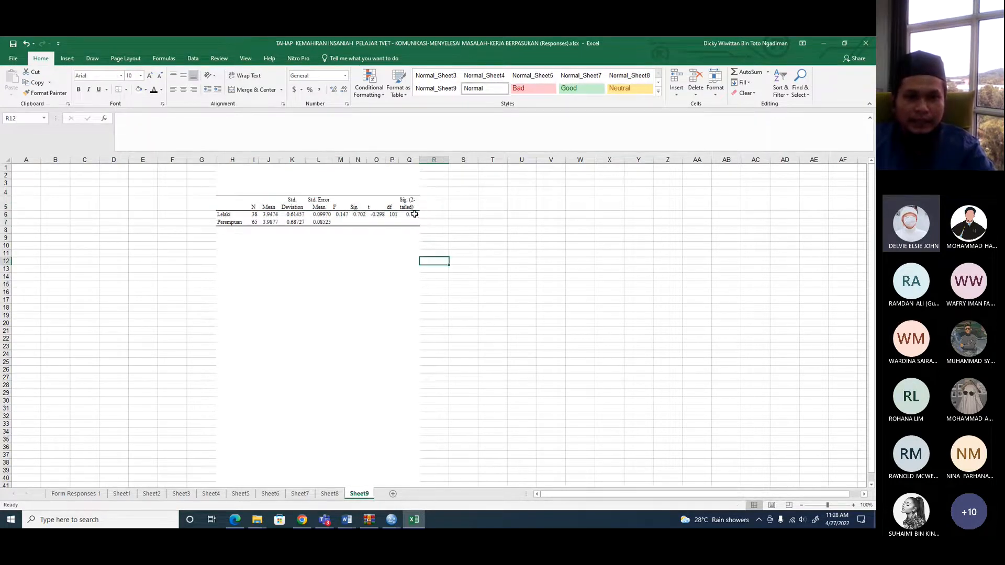
- Make the Sig. (2-tailed) value in Q6 bold and copy the table H5:Q7
left_click(414, 214)
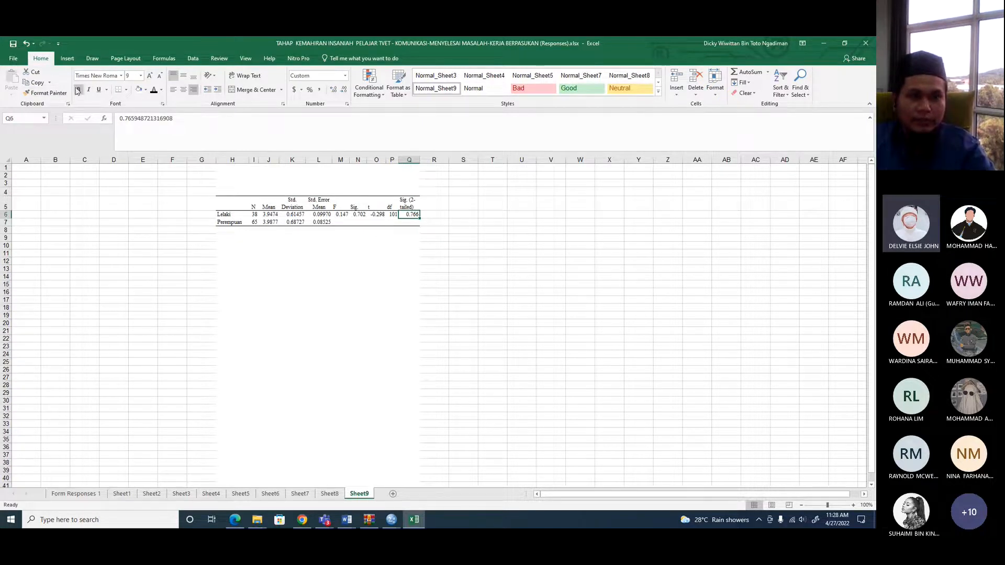
left_click_drag(236, 202, 414, 222)
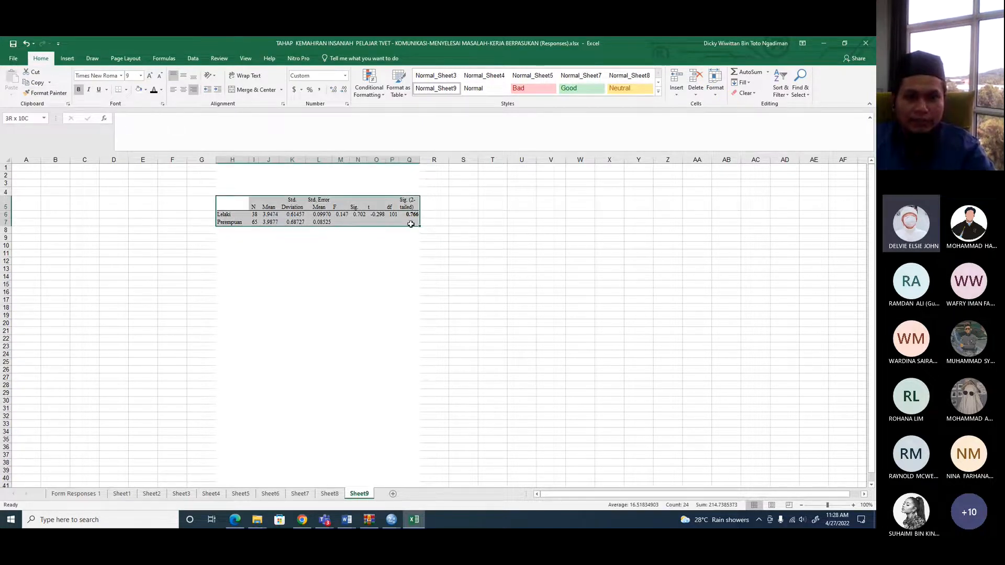
right_click(387, 212)
left_click(417, 230)
- Switch to the Word report and paste the copied table below the Jadual 7 caption
key("alt+Tab")
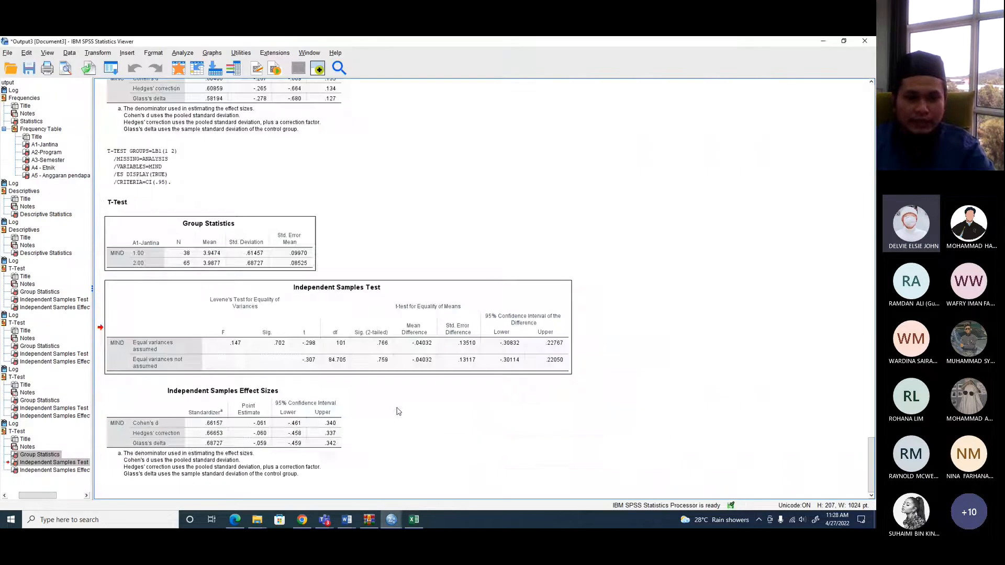
key("alt+Tab")
key("Tab")
key("alt+Tab")
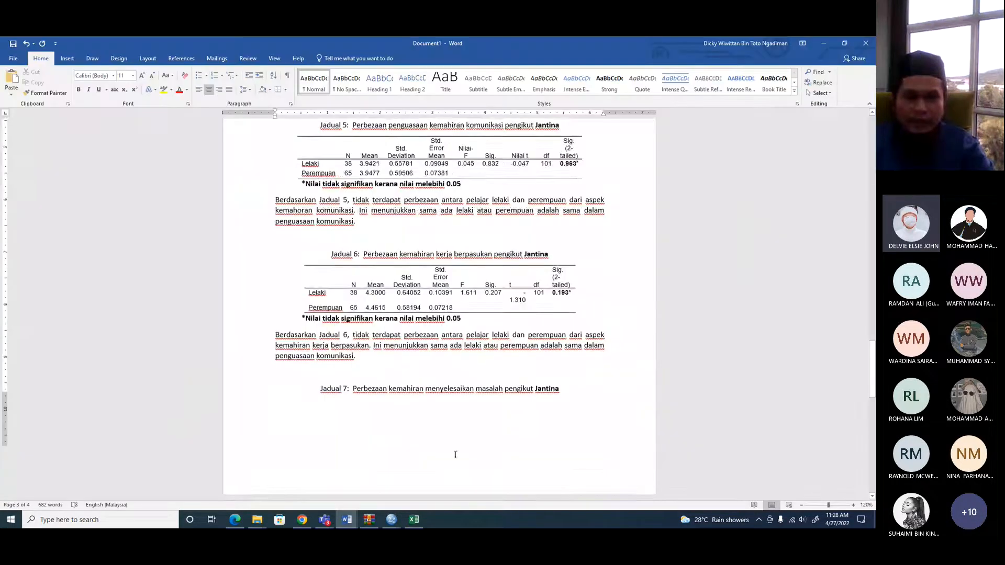
scroll(433, 332, "down", 3)
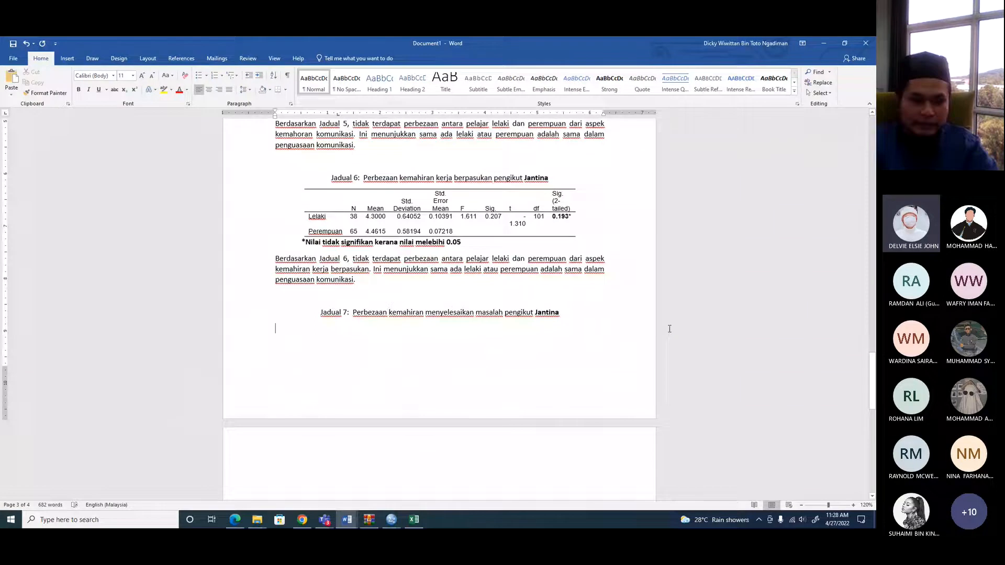
key("ctrl+v")
scroll(576, 352, "down", 3)
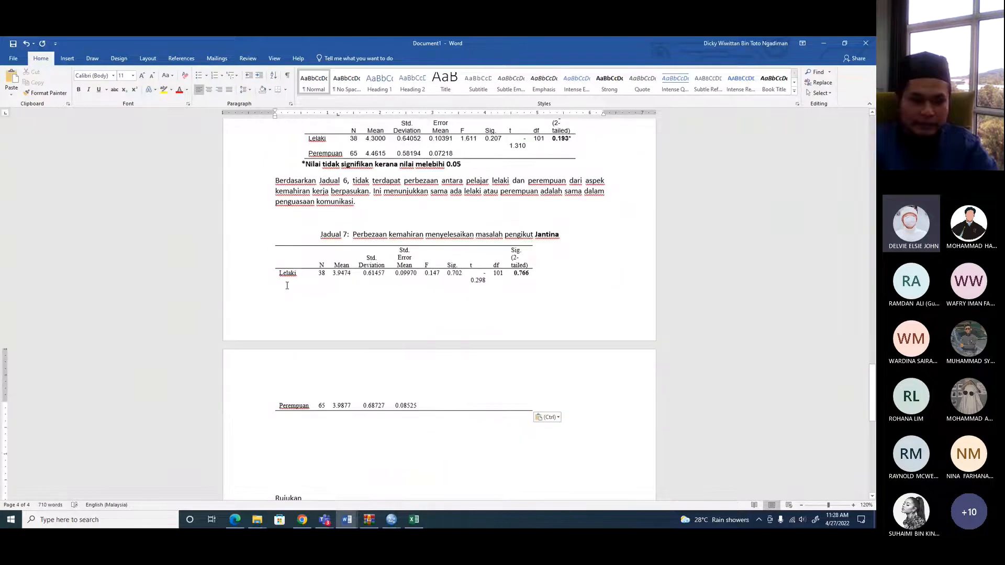
- Centre the Jadual 7 table on the page and append an asterisk to its Sig. (2-tailed) value
left_click(271, 243)
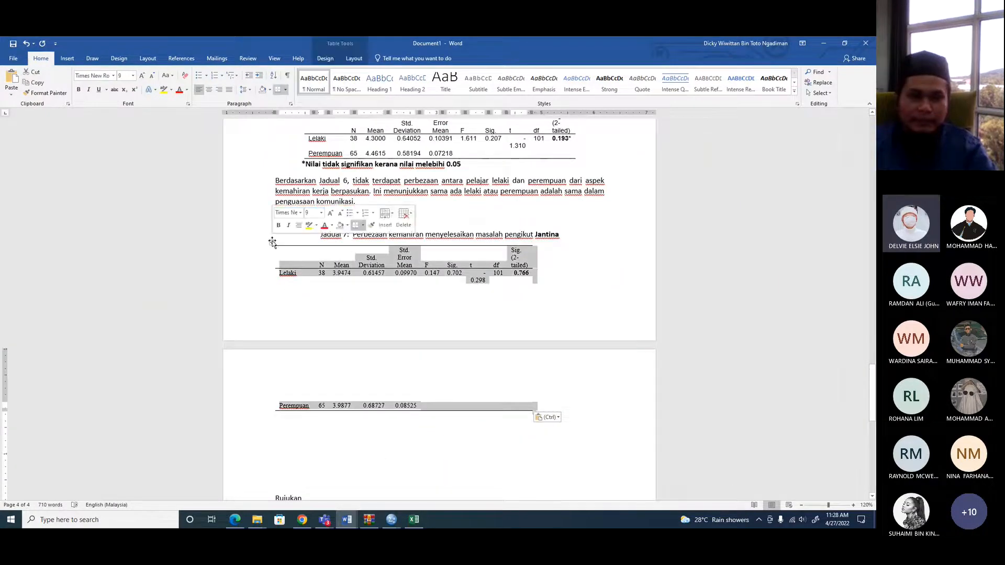
left_click(208, 90)
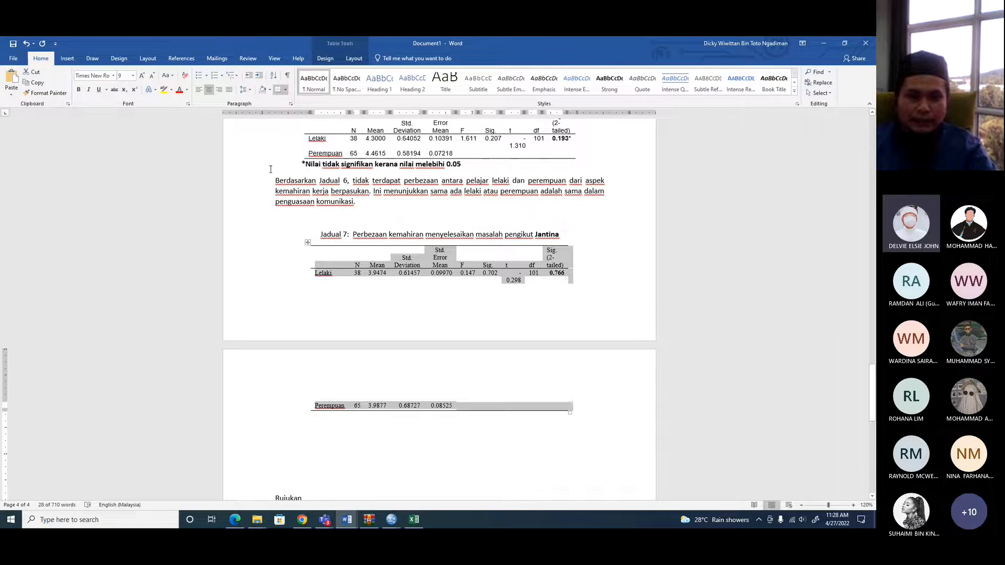
left_click(587, 270)
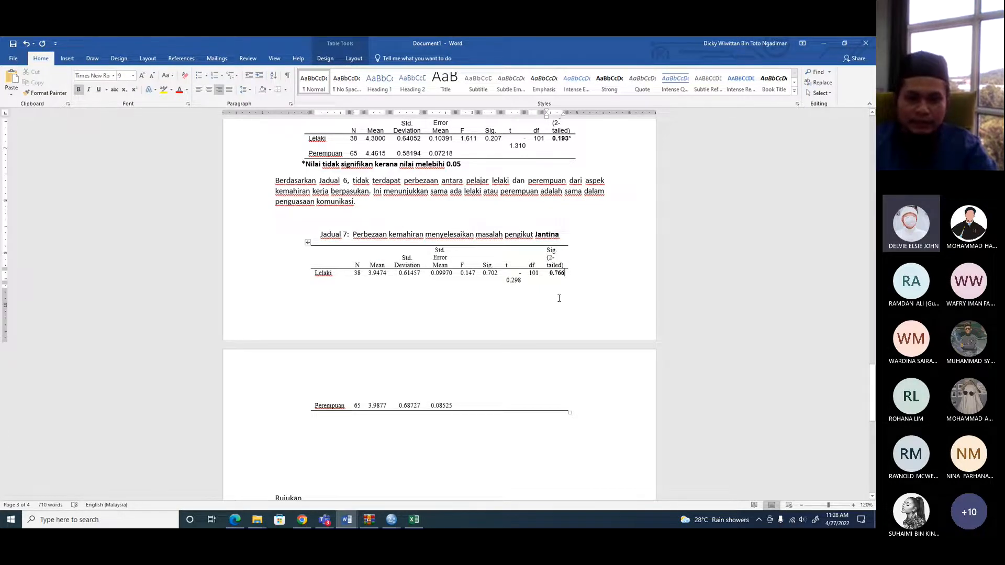
type("*")
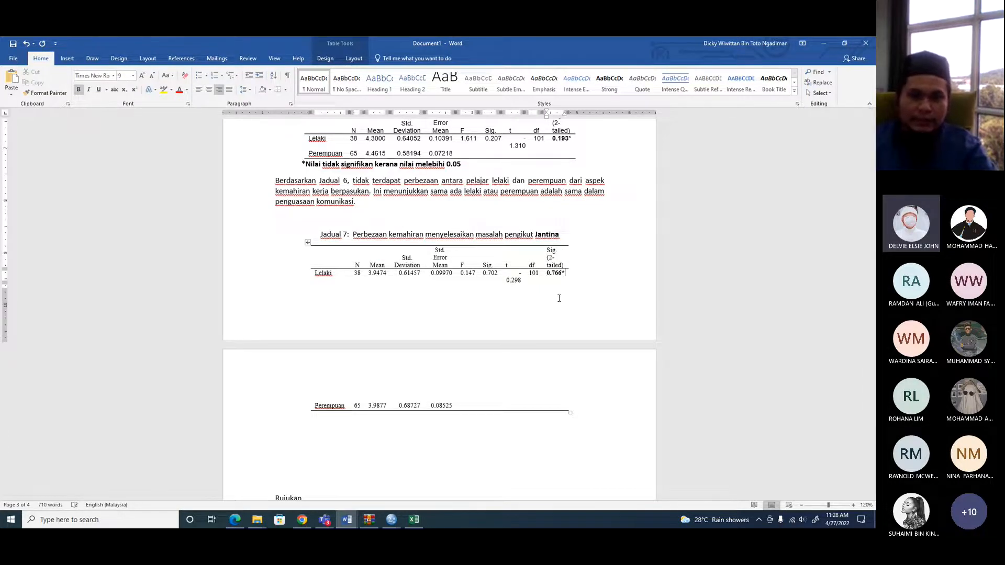
- Copy the note "*Nilai tidak signifikan kerana nilai melebihi 0.05" from under Jadual 6 to directly below the Jadual 7 table
left_click(231, 167)
right_click(324, 166)
key("Escape")
left_click(314, 418)
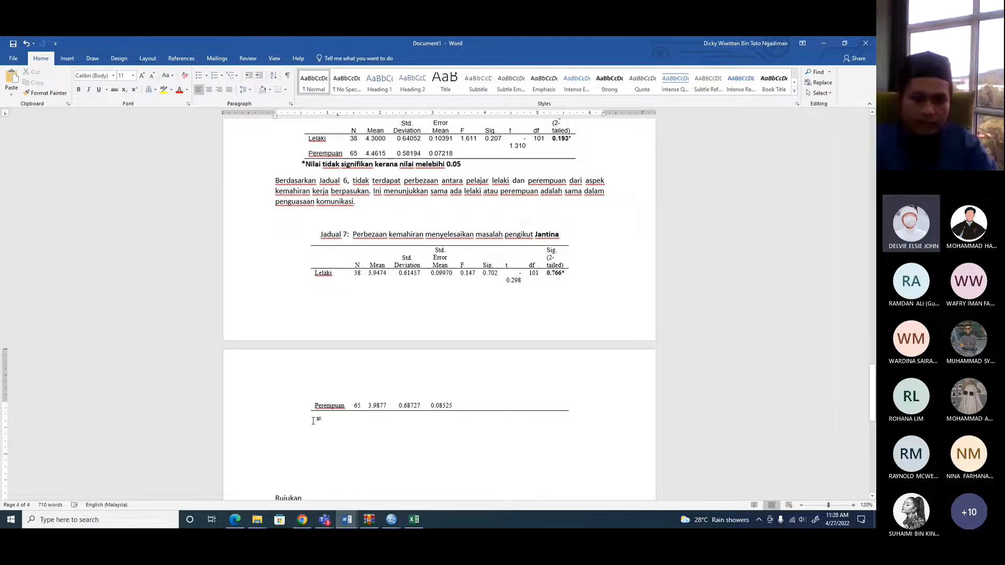
key("ctrl+v")
- Copy the "Berdasarkan Jadual 6" interpretation paragraph and paste it below the note under Jadual 7
scroll(303, 383, "down", 3)
scroll(304, 383, "up", 3)
left_click_drag(262, 183, 261, 202)
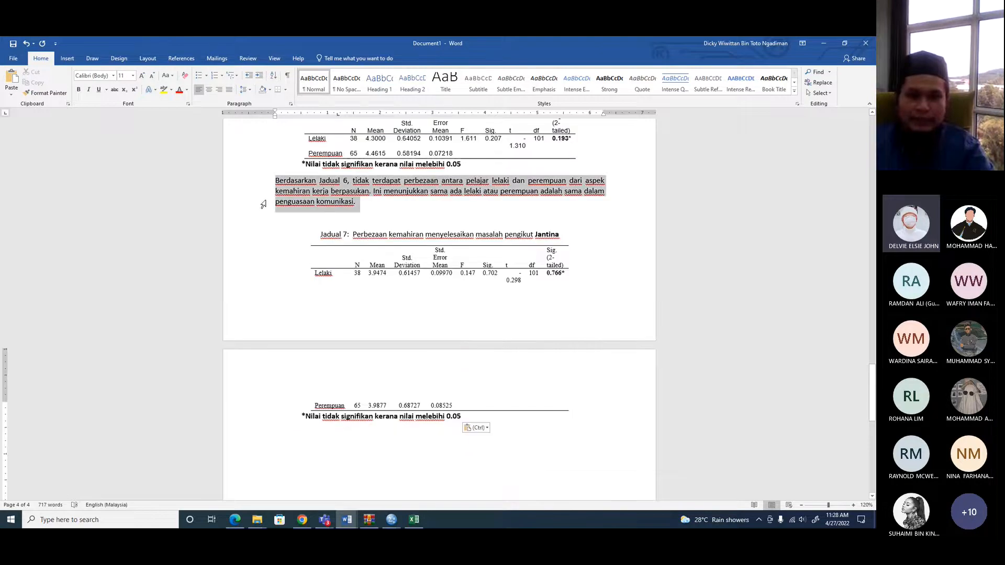
right_click(477, 180)
left_click(492, 198)
scroll(484, 332, "down", 2)
left_click(314, 354)
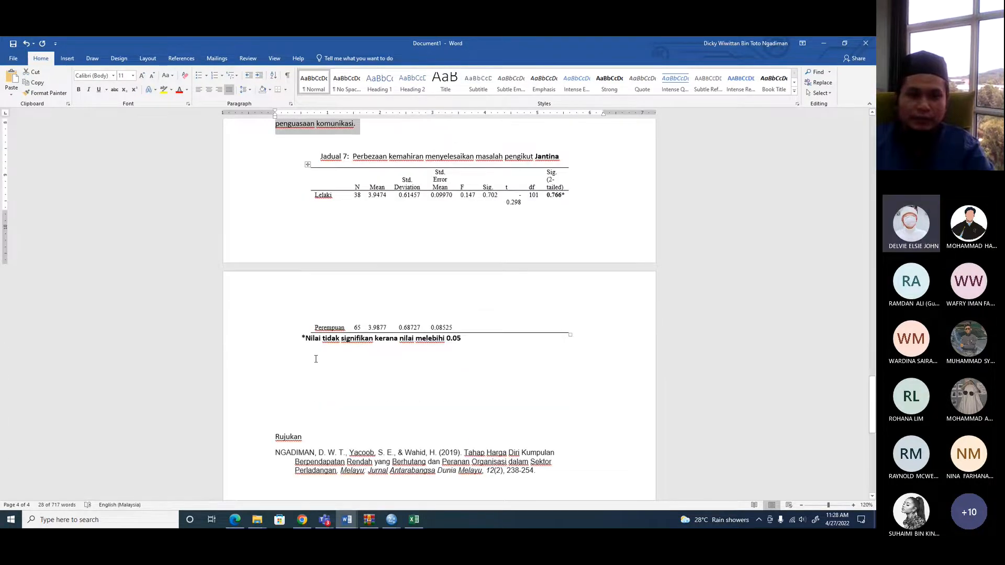
key("ctrl+v")
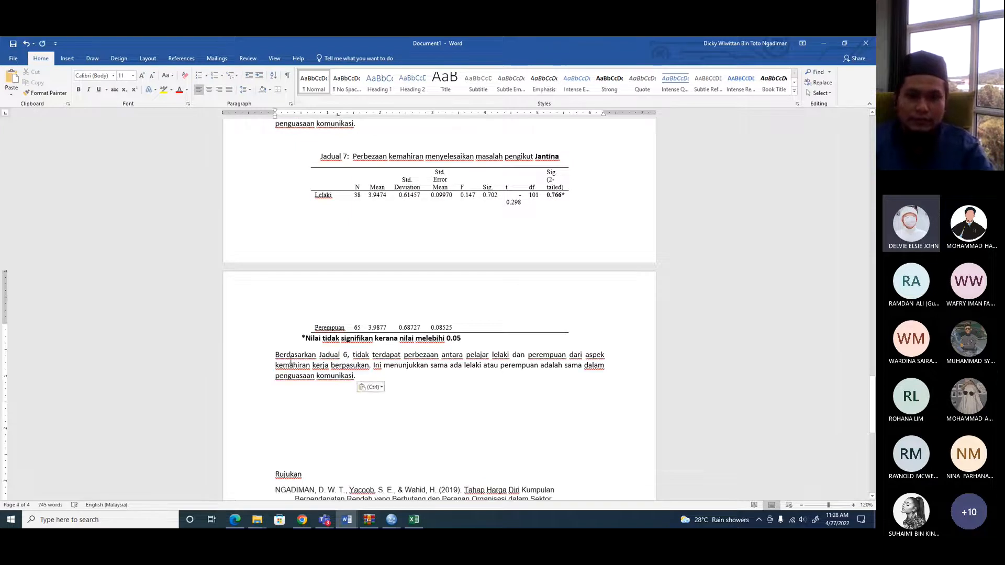
- Replace the closing word "komunikasi" in the original Jadual 6 paragraph with "kemahiran kerja berpasukan" copied from the Jadual 6 caption
scroll(285, 363, "up", 2)
scroll(299, 298, "up", 2)
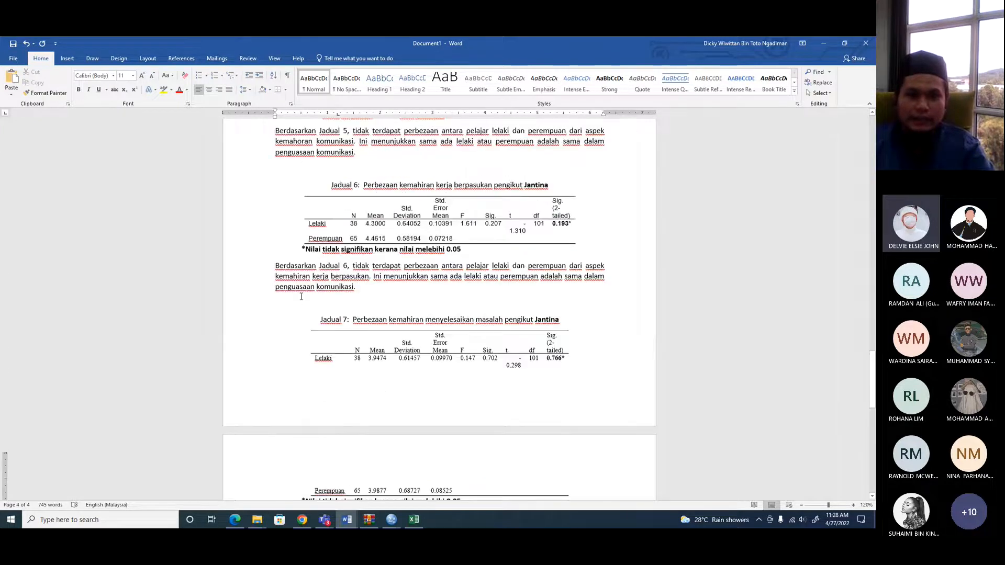
scroll(301, 296, "up", 1)
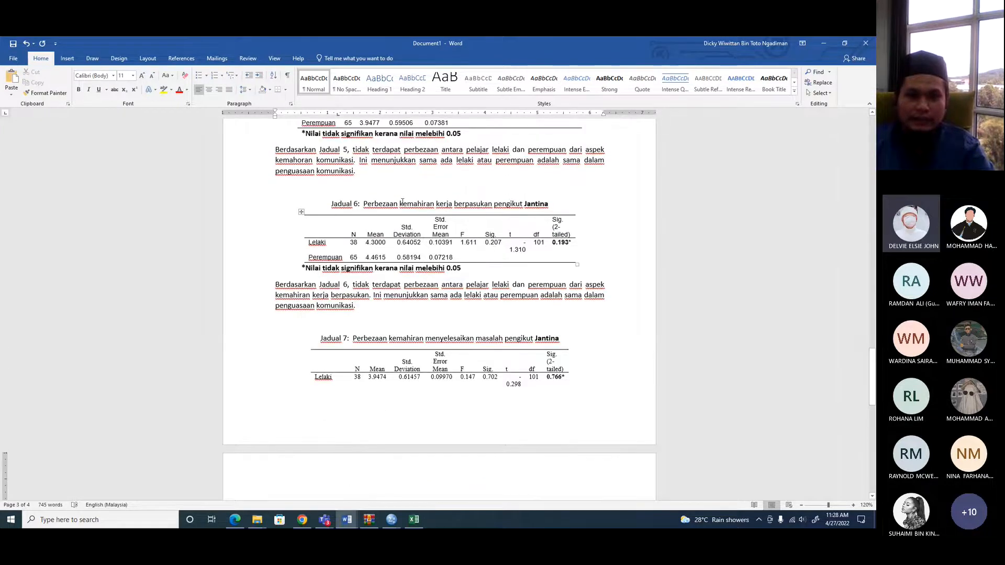
scroll(385, 284, "up", 3)
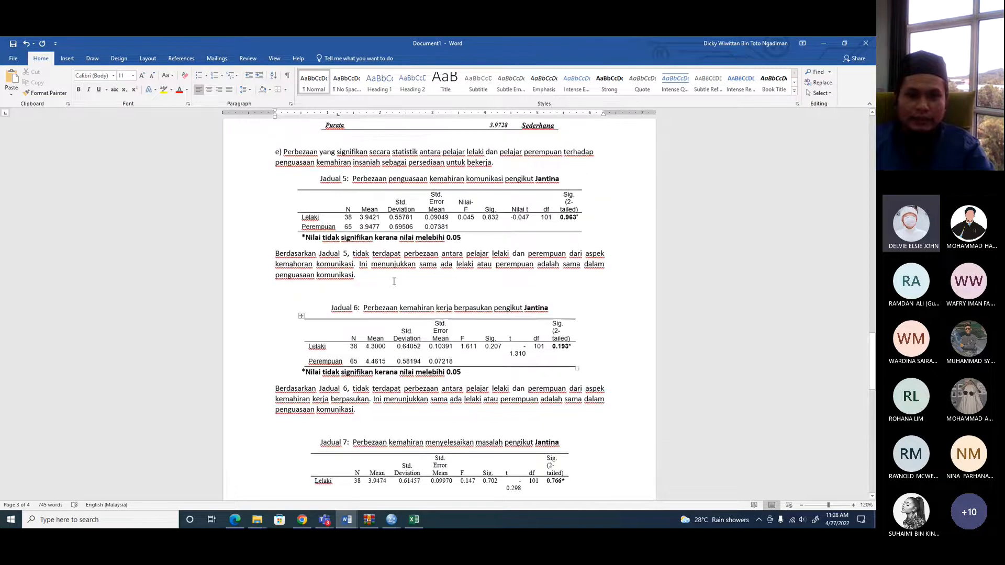
left_click(329, 289)
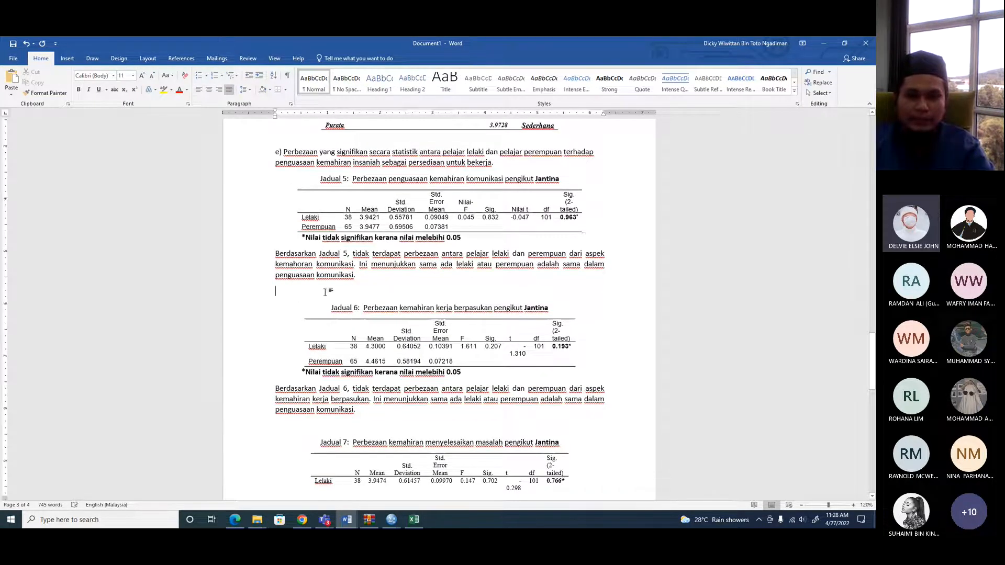
scroll(409, 280, "down", 1)
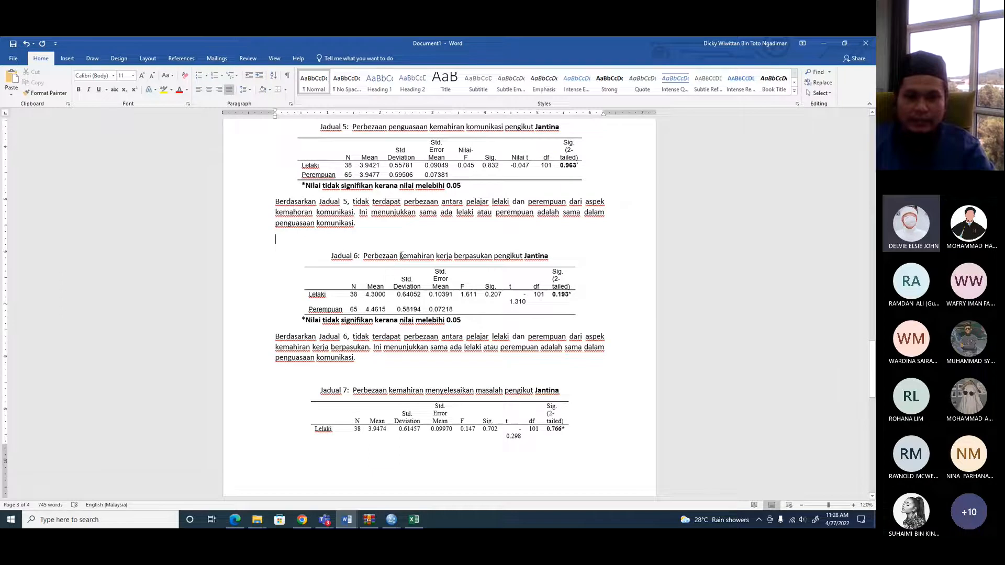
left_click_drag(405, 256, 493, 256)
key("ctrl+c")
right_click(419, 259)
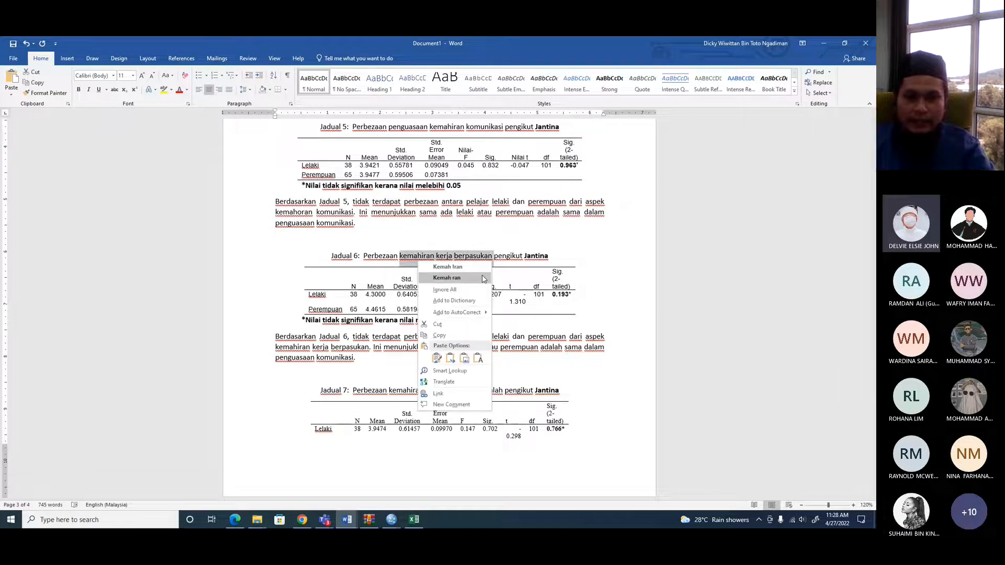
left_click(439, 335)
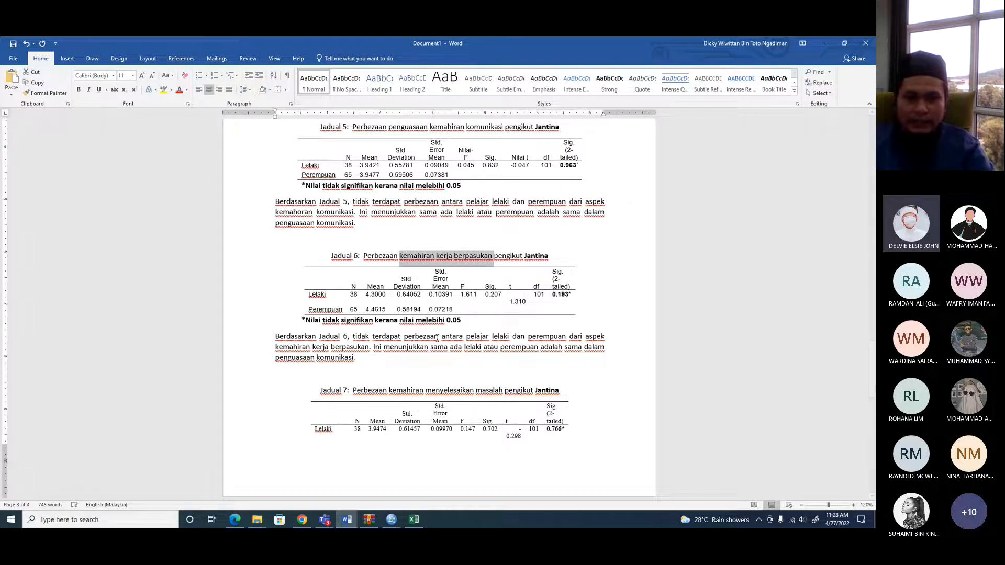
left_click_drag(315, 359, 354, 362)
key("ctrl+v")
- Change the table number in the paragraph pasted below Jadual 7 to 7
scroll(434, 386, "down", 1)
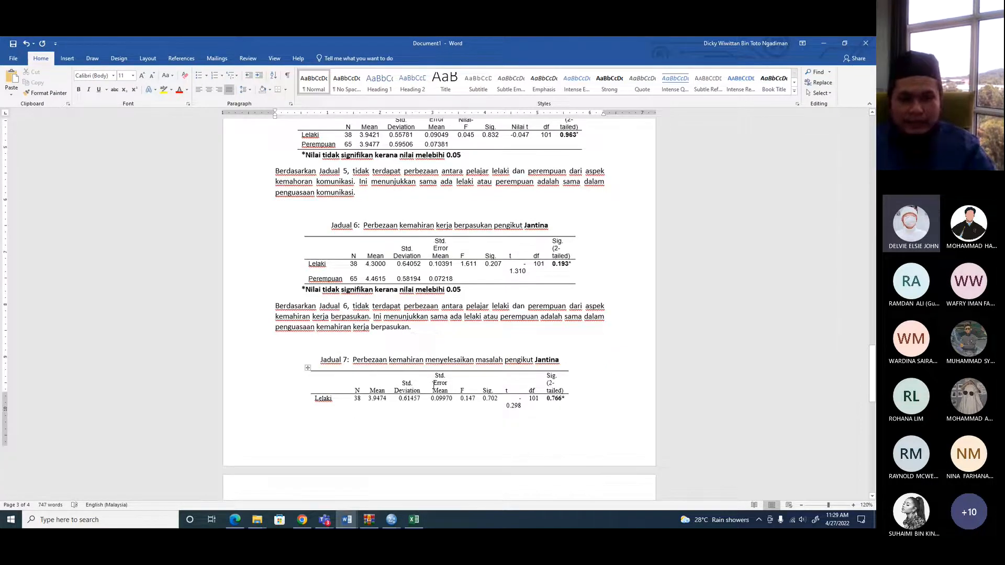
scroll(433, 386, "down", 5)
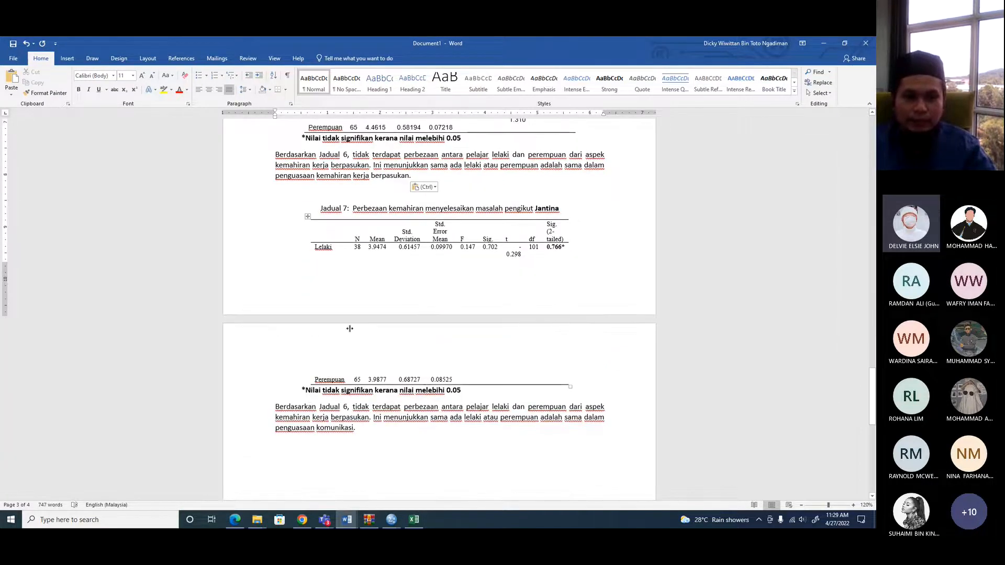
left_click(339, 406)
key("BackSpace")
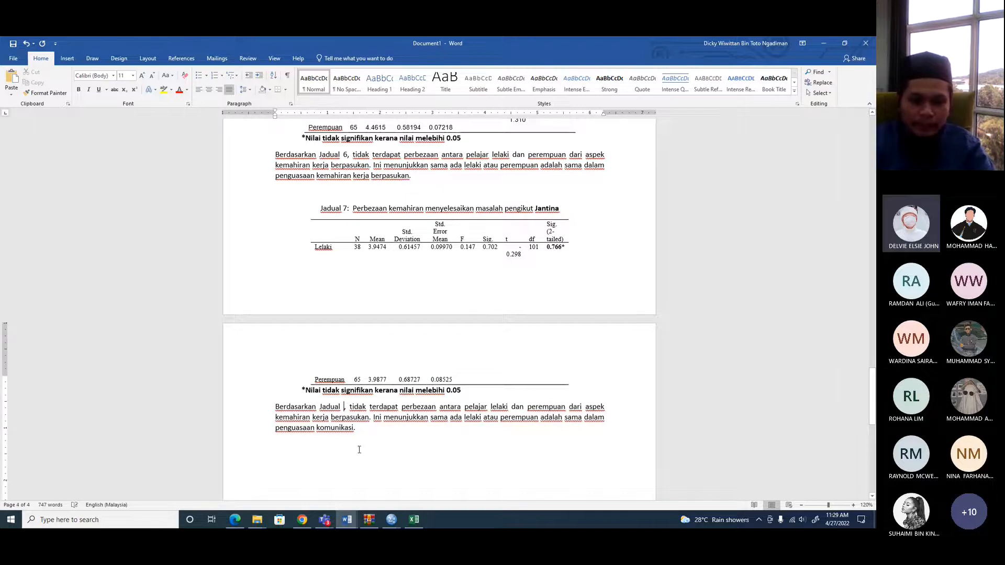
type("7")
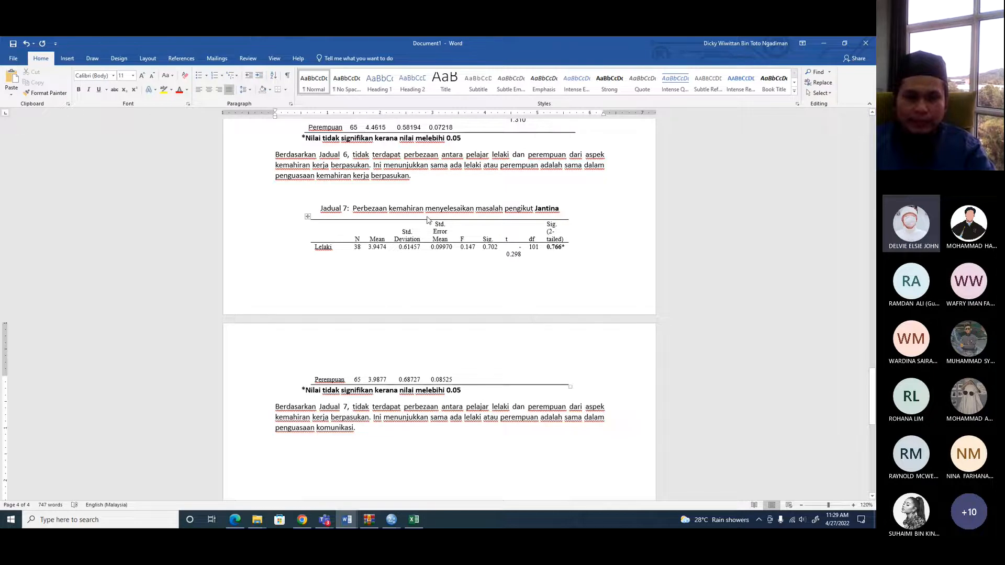
- Replace "kemahiran kerja berpasukan" in the Jadual 7 paragraph with "kemahiran menyelesaikan masalah" copied from the Jadual 7 caption
left_click_drag(390, 208, 503, 209)
key("ctrl+c")
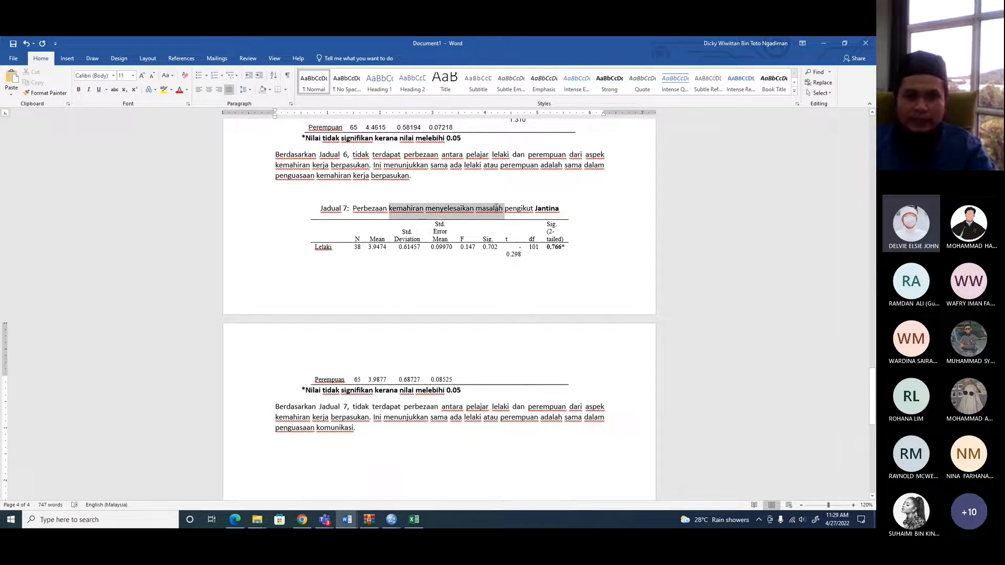
right_click(502, 212)
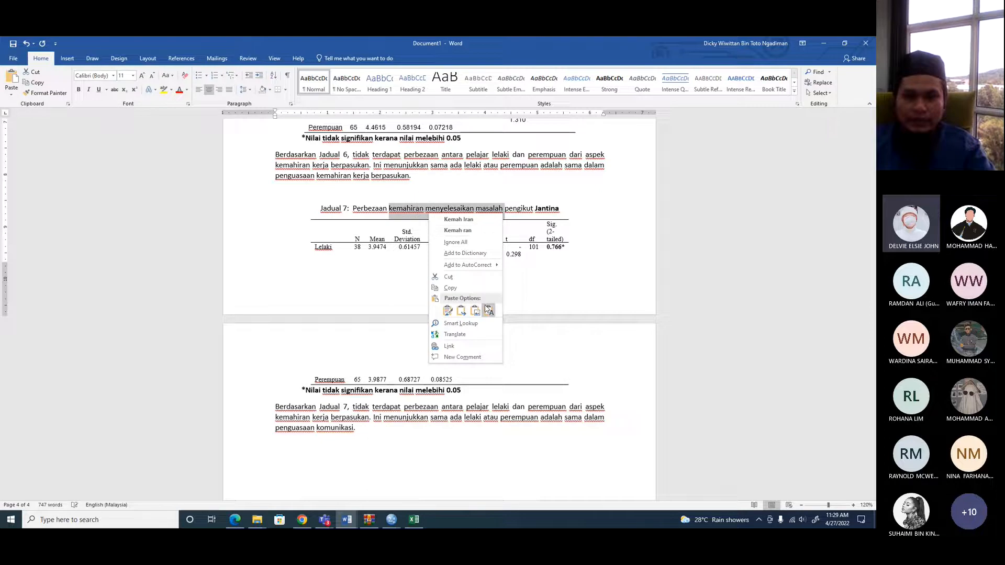
left_click(450, 288)
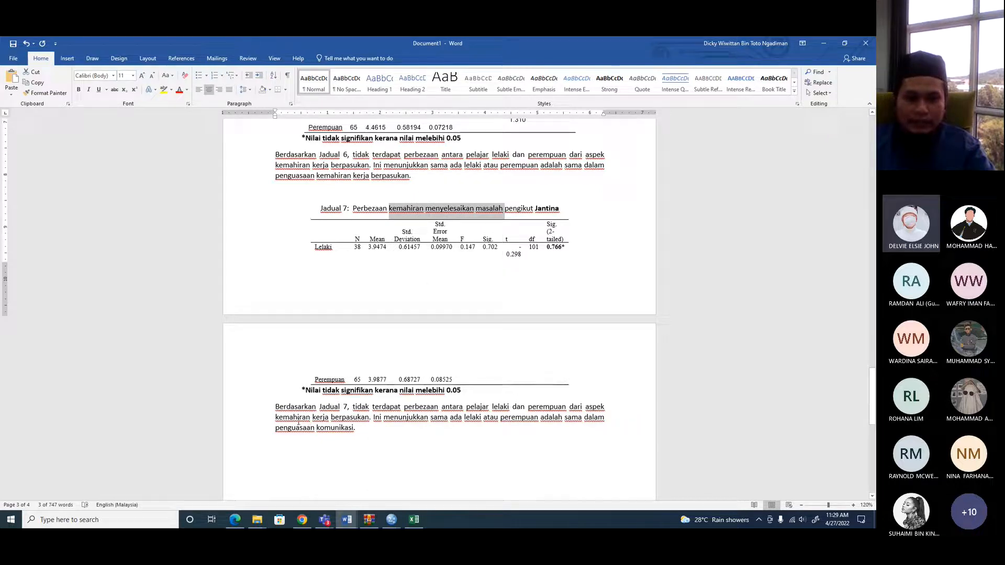
left_click_drag(298, 422, 369, 418)
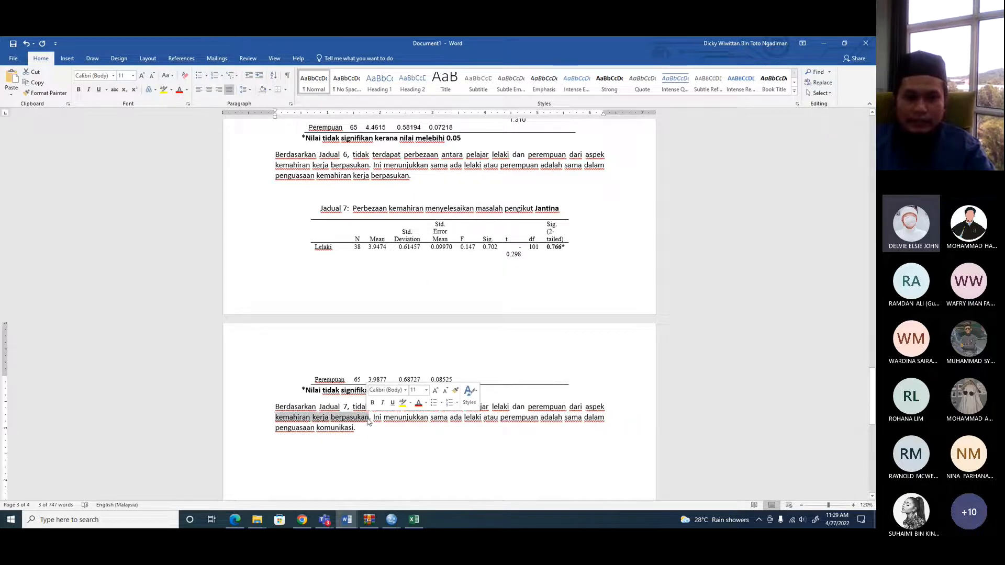
right_click(294, 416)
left_click(354, 359)
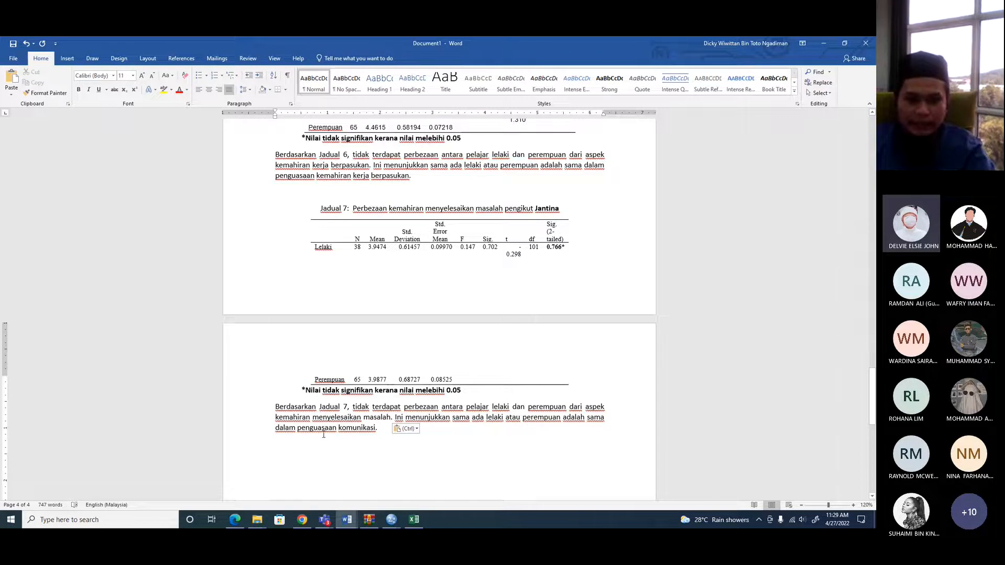
- Replace "penguasaan komunikasi" at the end of the Jadual 7 paragraph with "kemahiran menyelesaikan masalah"
left_click_drag(309, 429, 377, 429)
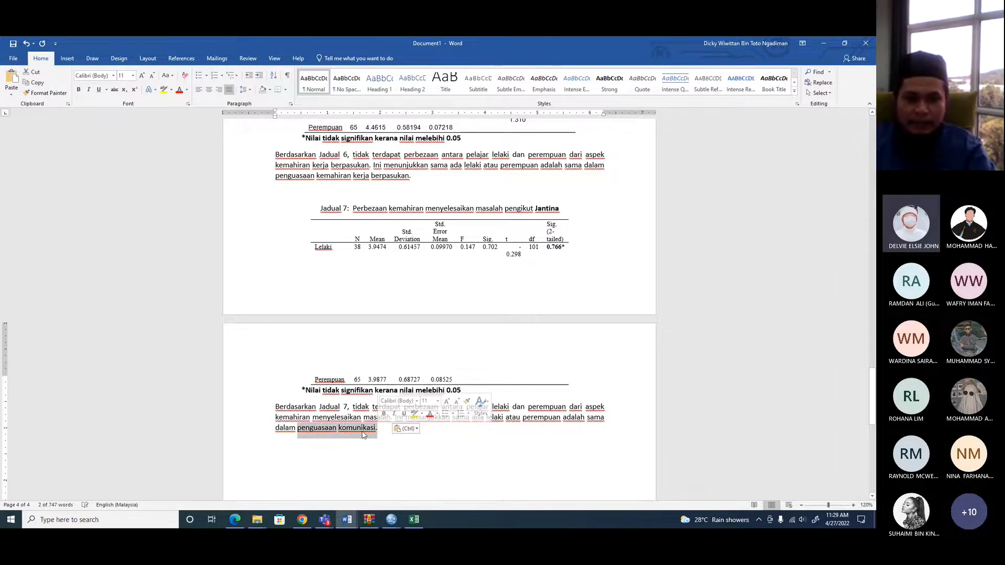
right_click(365, 431)
left_click(422, 345)
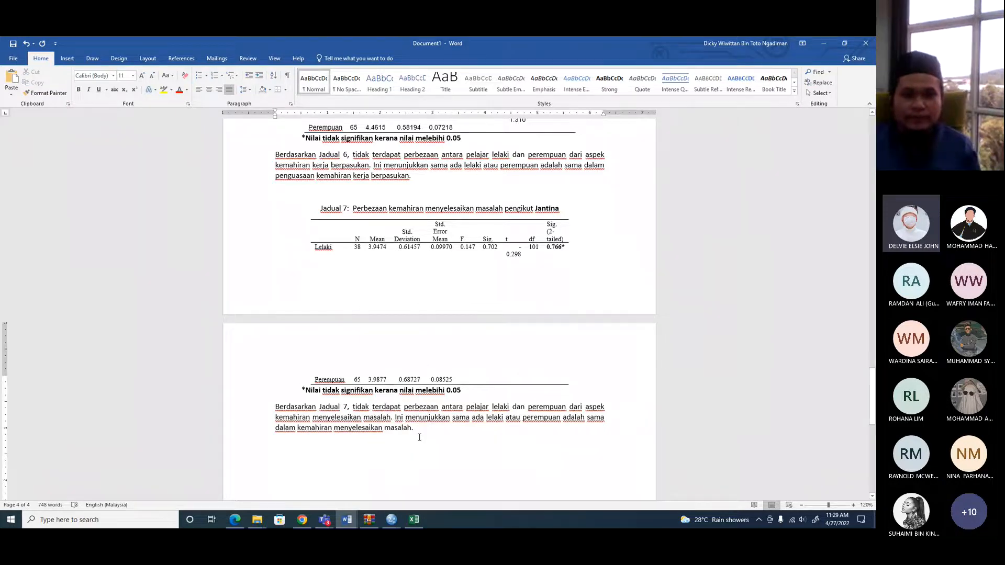
- Check the study objectives at the start of the report, then switch to the SPSS data editor and open the Descriptives analysis
scroll(419, 438, "up", 15)
scroll(418, 437, "up", 20)
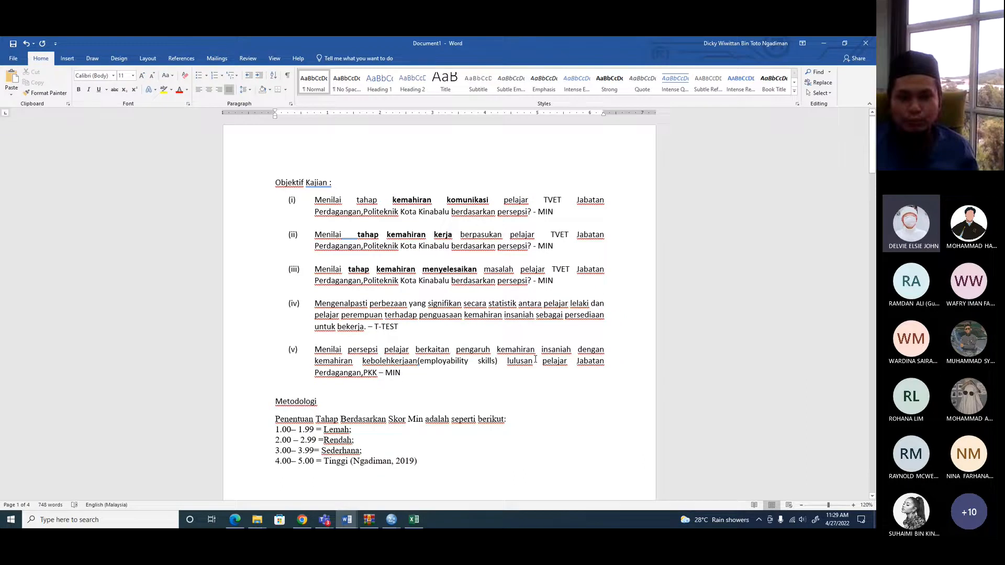
scroll(536, 359, "down", 20)
scroll(524, 370, "down", 20)
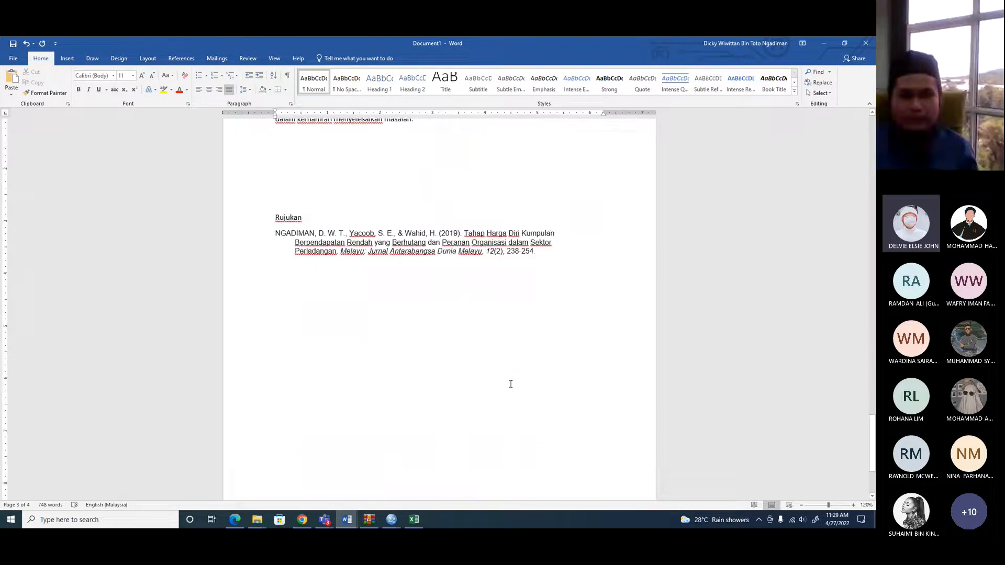
scroll(509, 384, "up", 3)
mouse_move(390, 516)
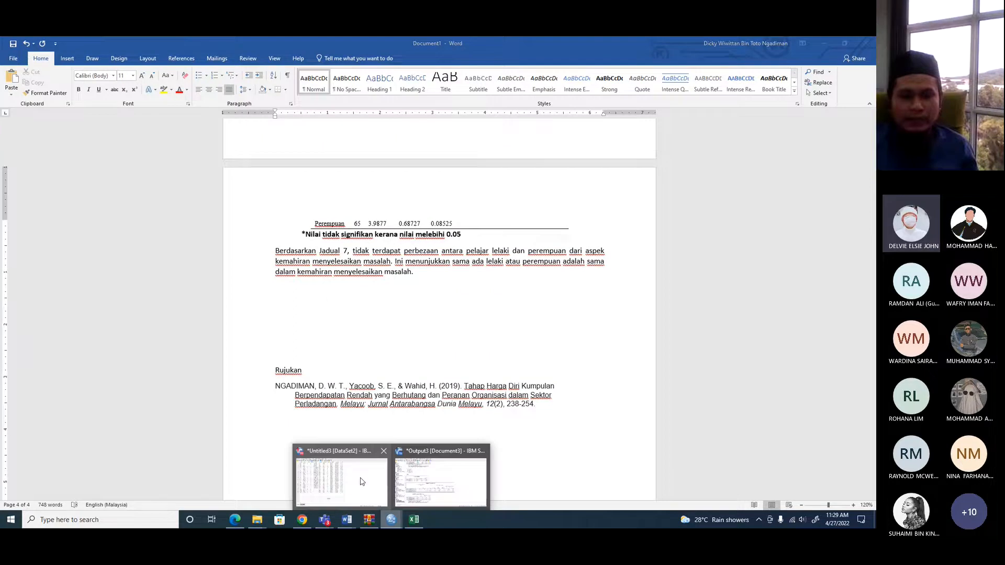
left_click(360, 482)
left_click(130, 55)
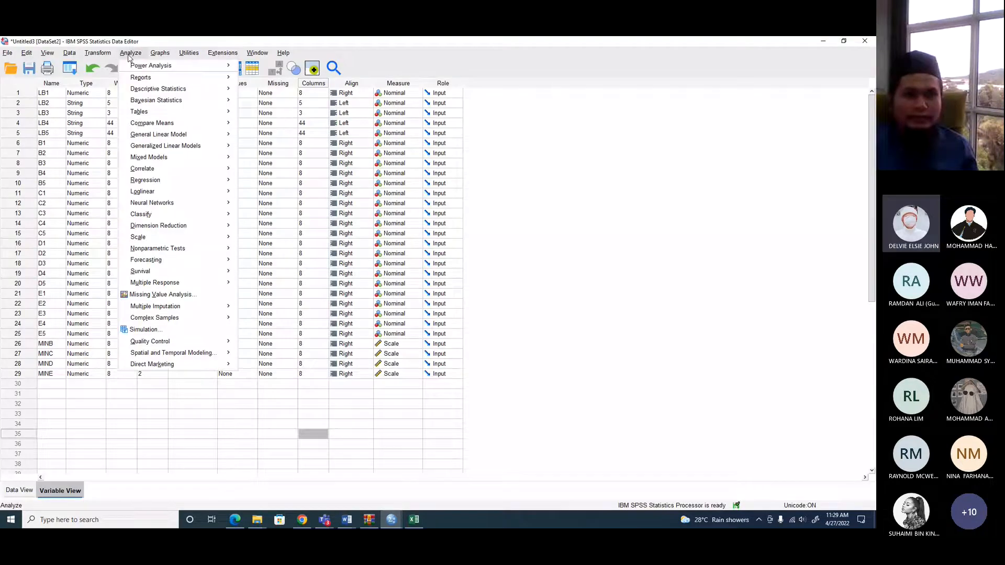
mouse_move(142, 93)
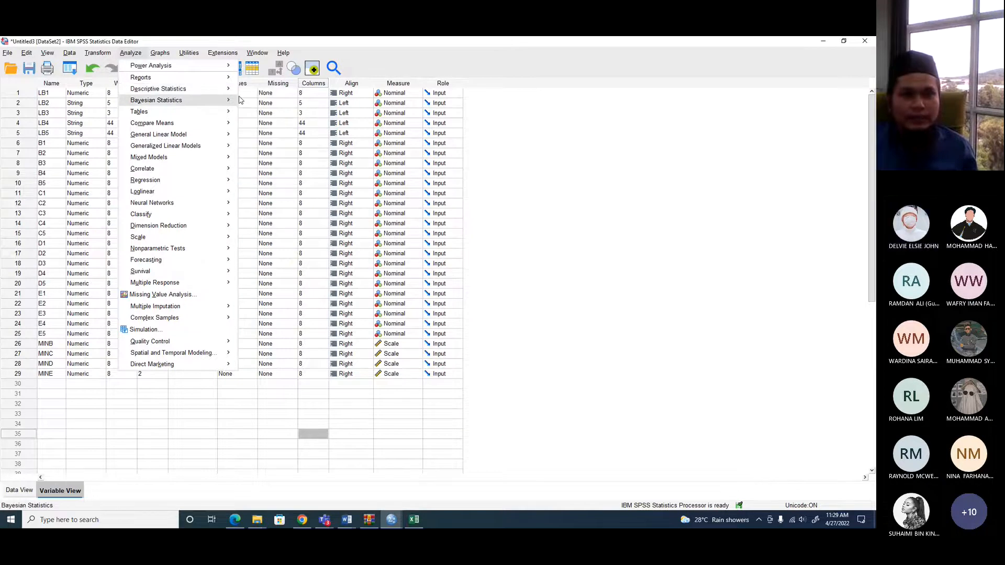
mouse_move(228, 89)
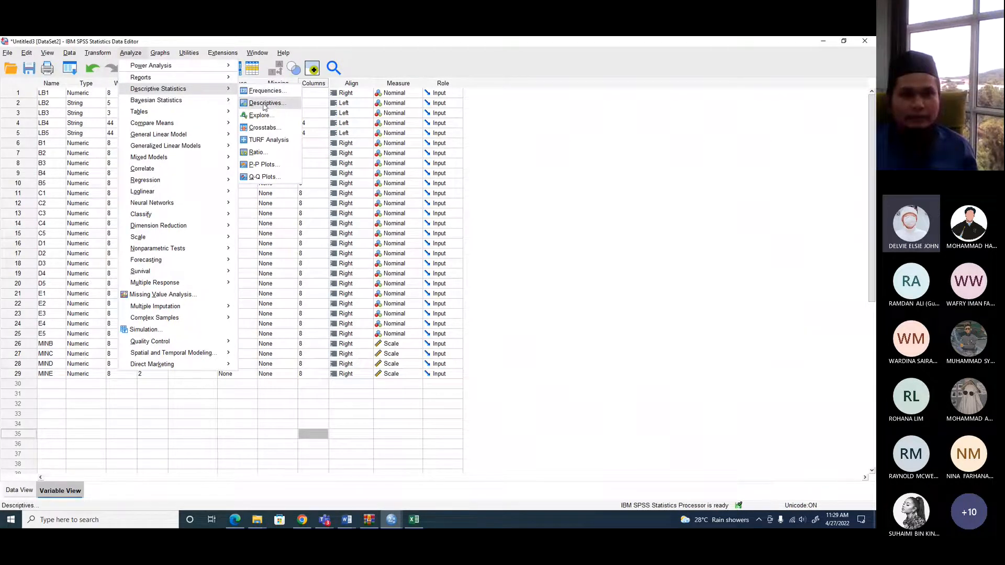
left_click(264, 104)
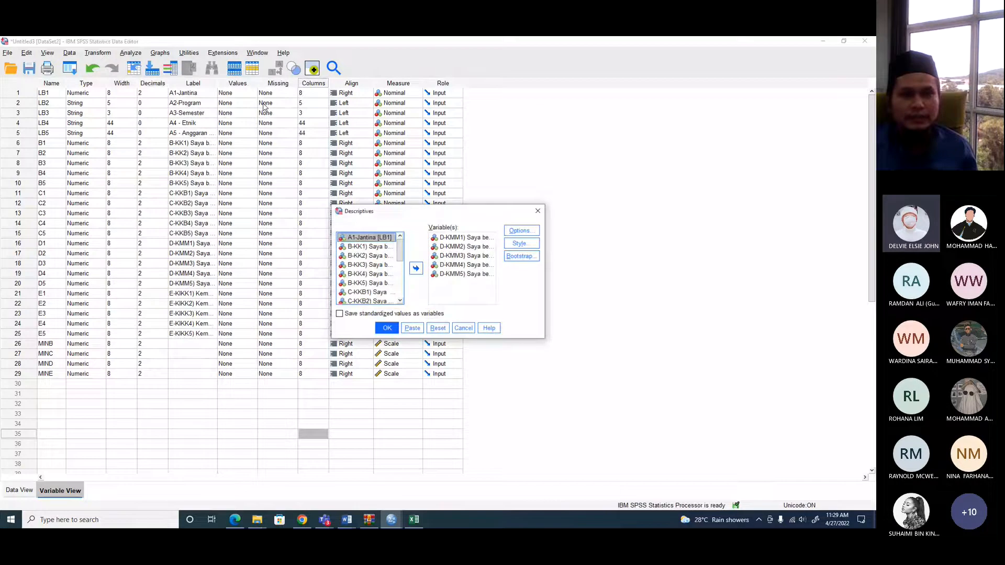
- Replace the five D-KMM items in the Descriptives variables with E-KIKK1 to E-KIKK5 and run the analysis
left_click(455, 238)
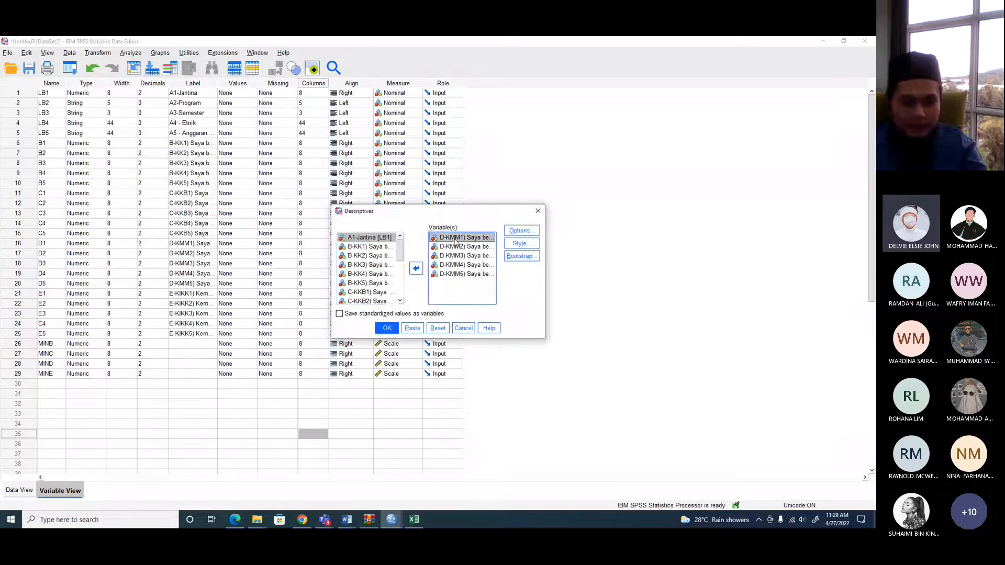
left_click(463, 274, "shift")
left_click(416, 268)
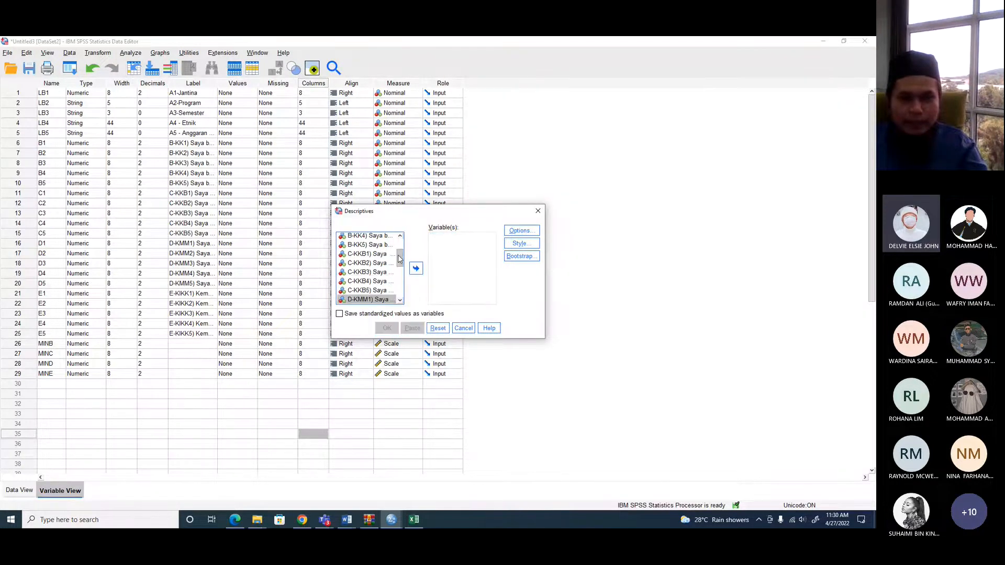
left_click_drag(400, 263, 397, 278)
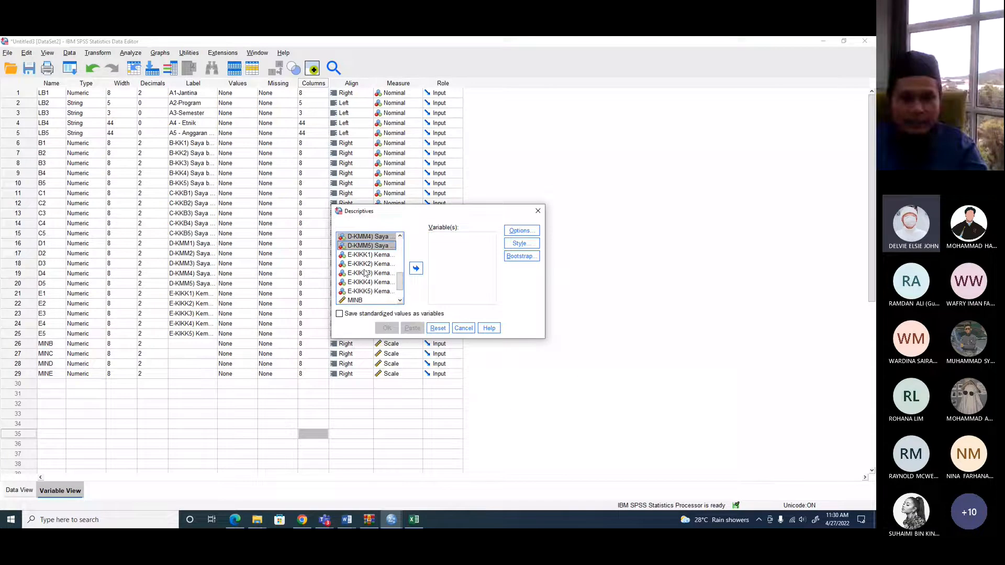
left_click(354, 255)
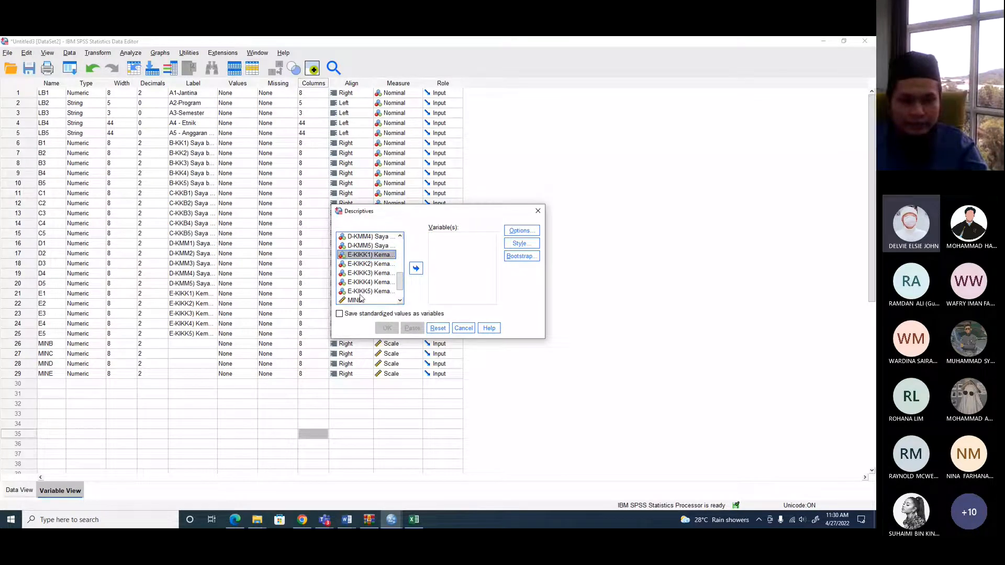
left_click(364, 292, "shift")
left_click(416, 268)
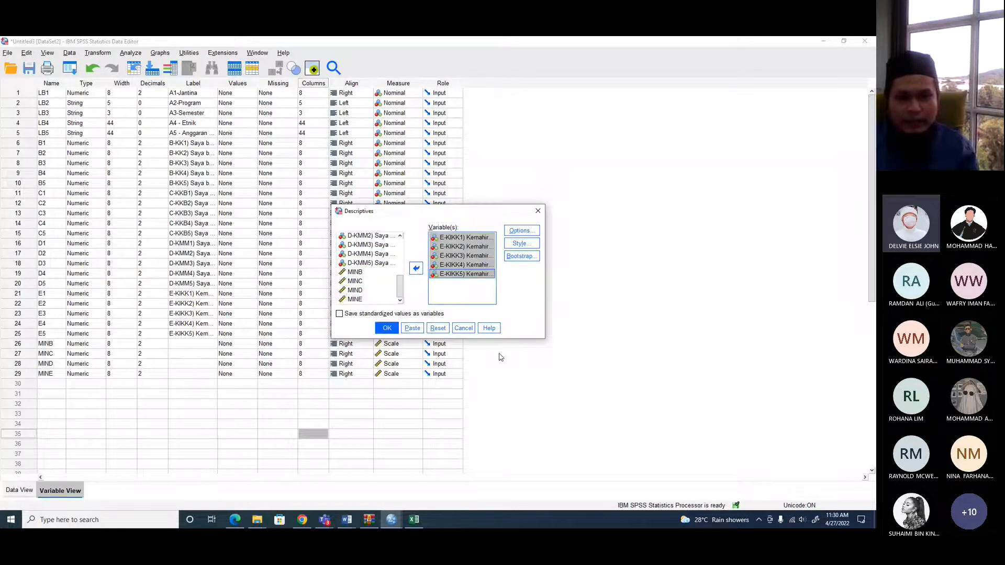
left_click(386, 328)
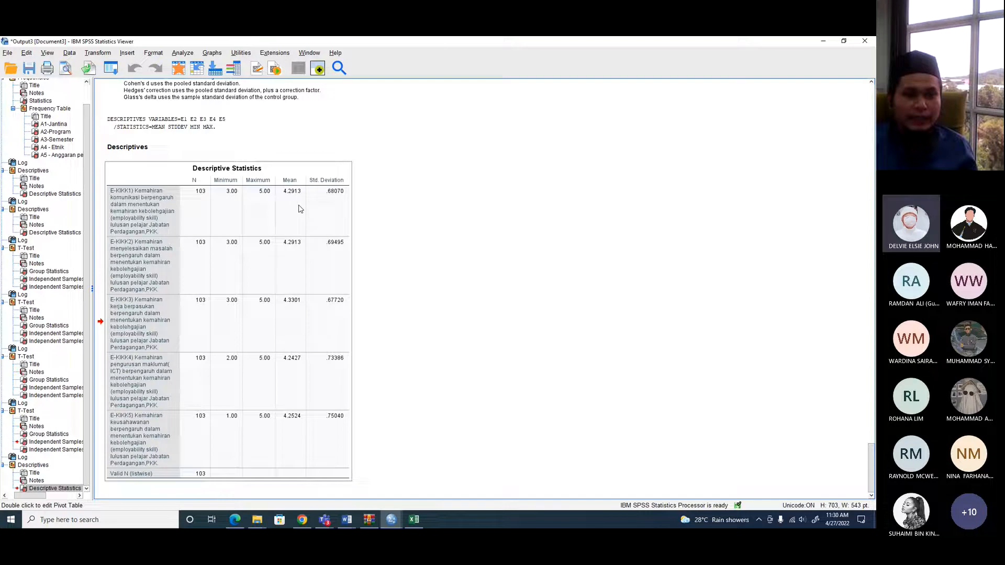
- Copy the E-KIKK Descriptive Statistics table from the SPSS output and paste it at H3 of a new sheet in the Excel responses workbook
right_click(150, 204)
left_click(175, 227)
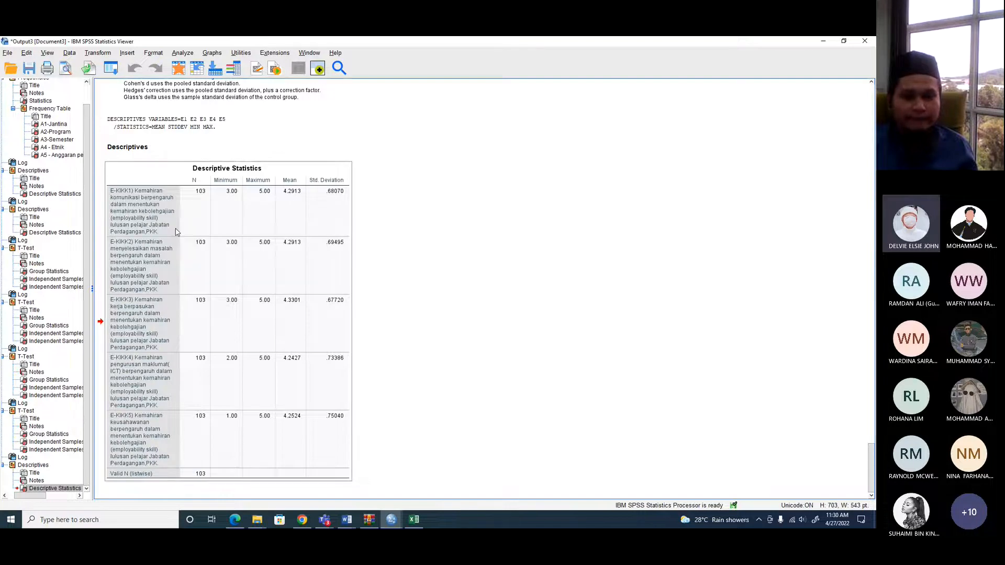
key("alt+Tab")
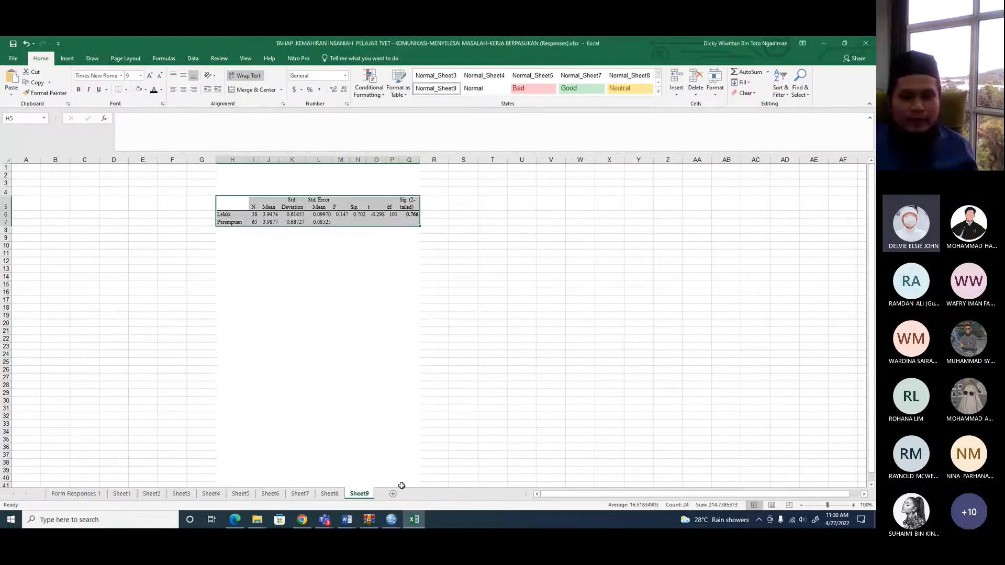
left_click(393, 493)
left_click(234, 180)
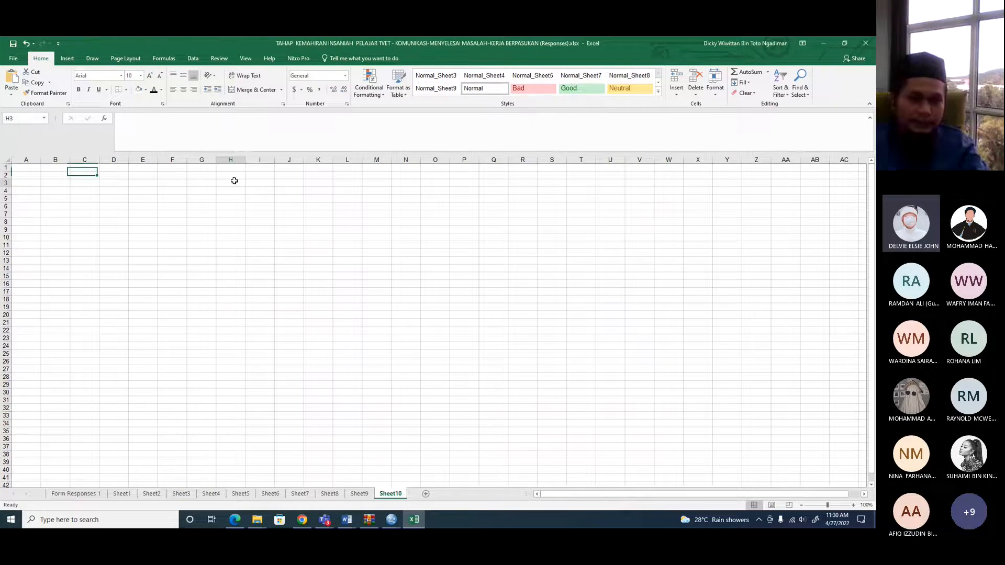
key("ctrl+v")
- Widen column H for the item text and auto-fit the row heights of the whole sheet
left_click_drag(244, 161, 365, 200)
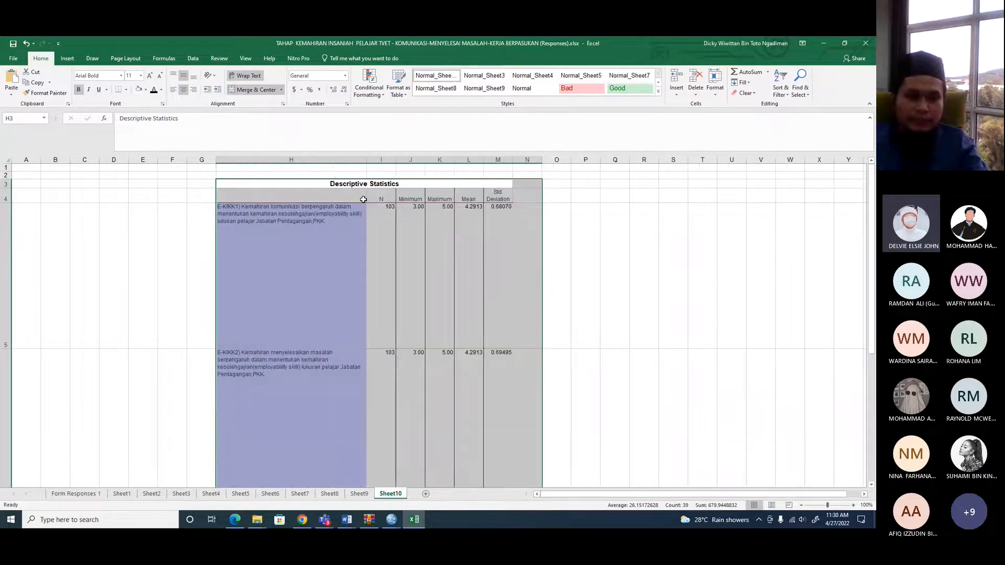
key("ctrl+a")
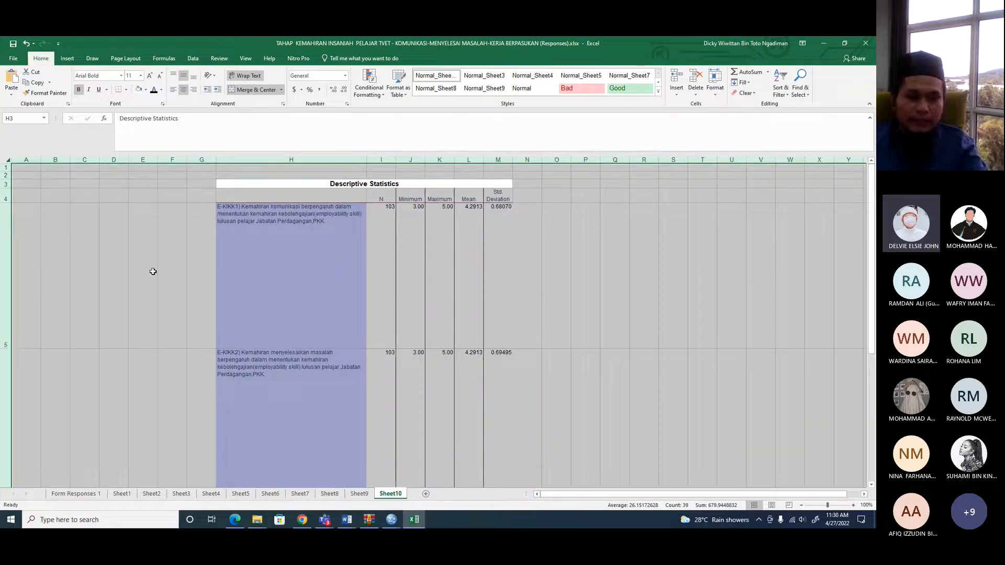
double_click(8, 348)
left_click(335, 391)
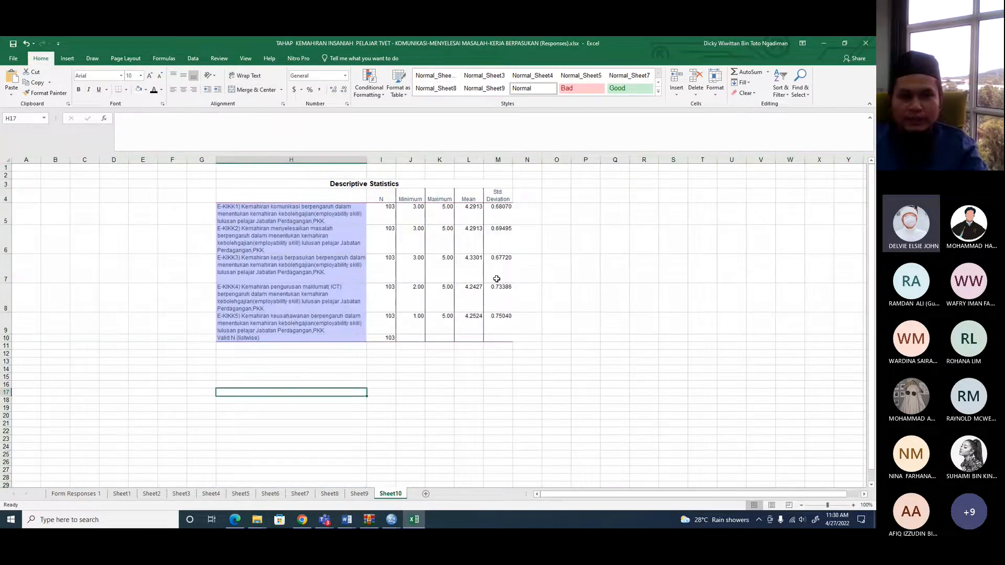
- Delete the N, Minimum and Maximum columns and change the Std. Deviation heading to "Tahap"
left_click_drag(393, 155, 439, 159)
right_click(414, 283)
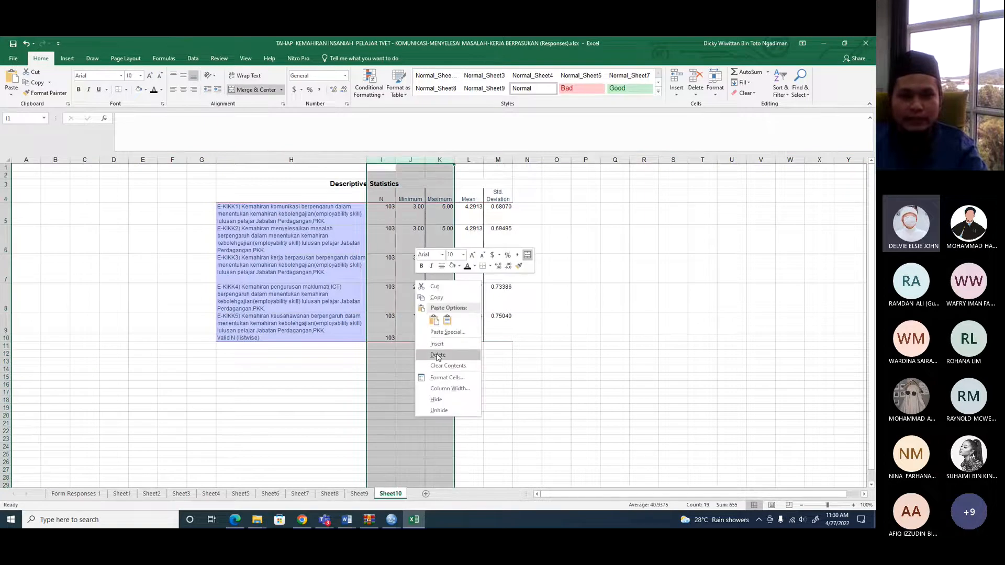
left_click(438, 356)
left_click(413, 199)
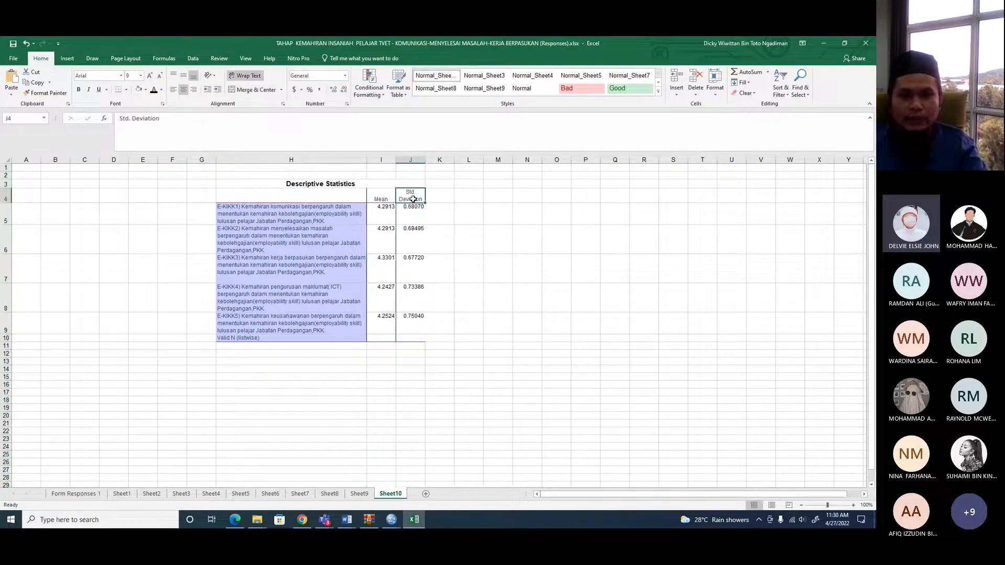
type("Tahap")
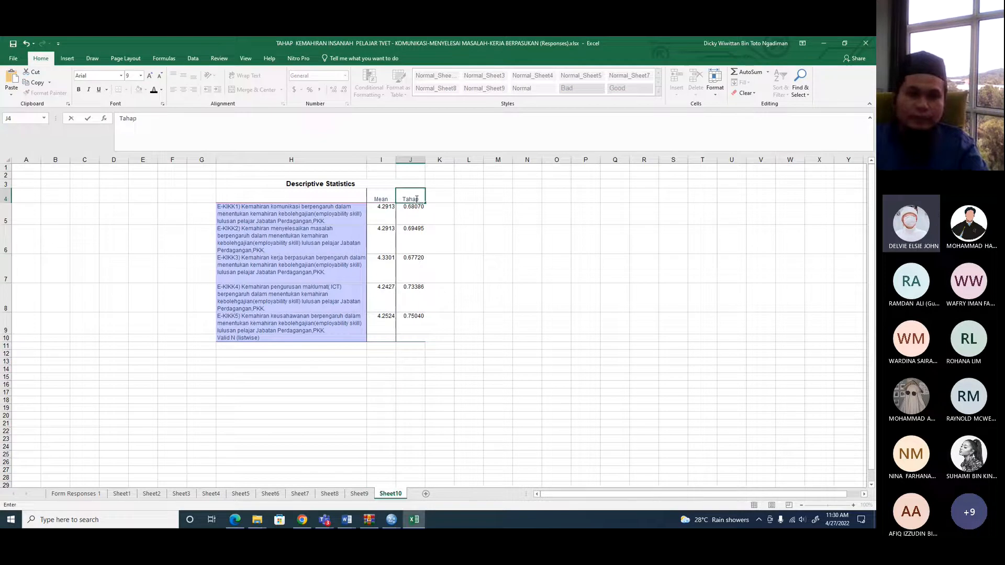
- Enter "Sederhana" as the Tahap of the E-KIKK1 item and fit the column width to it
left_click(416, 216)
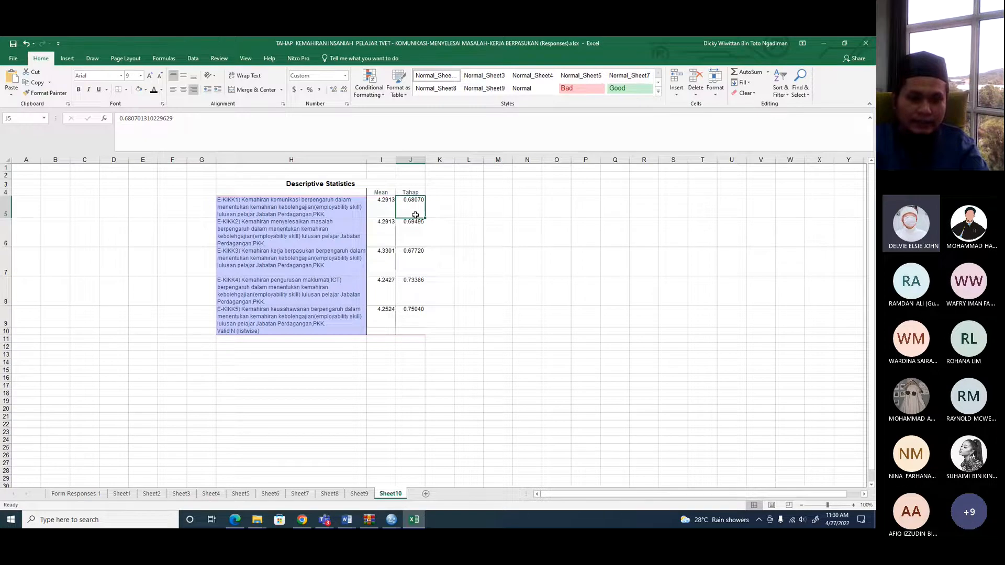
type("Sederhana")
left_click(456, 239)
left_click_drag(427, 159, 427, 158)
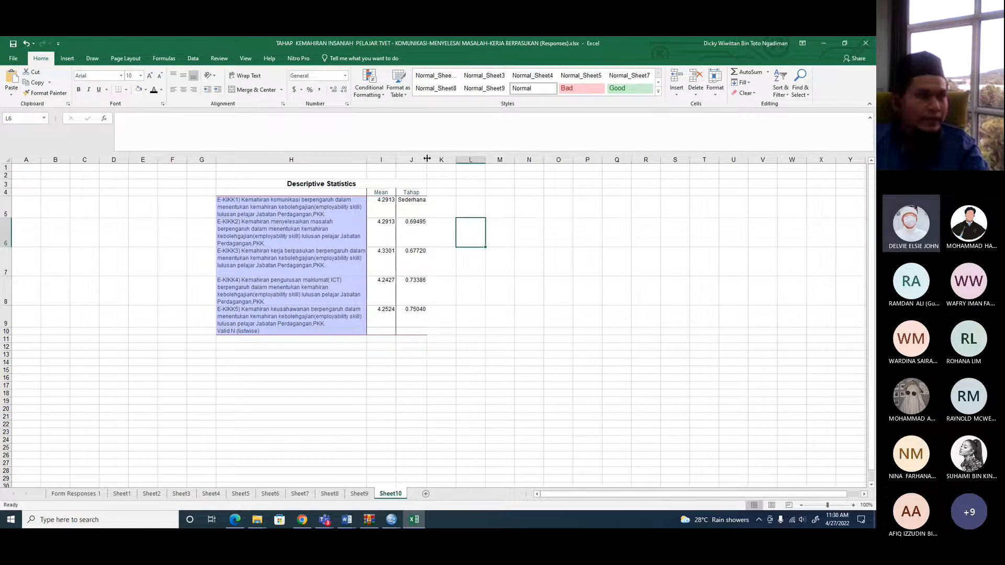
- Set the Tahap of the E-KIKK1 item to "Tinggi" and fill it down to the E-KIKK5 row
left_click(410, 209)
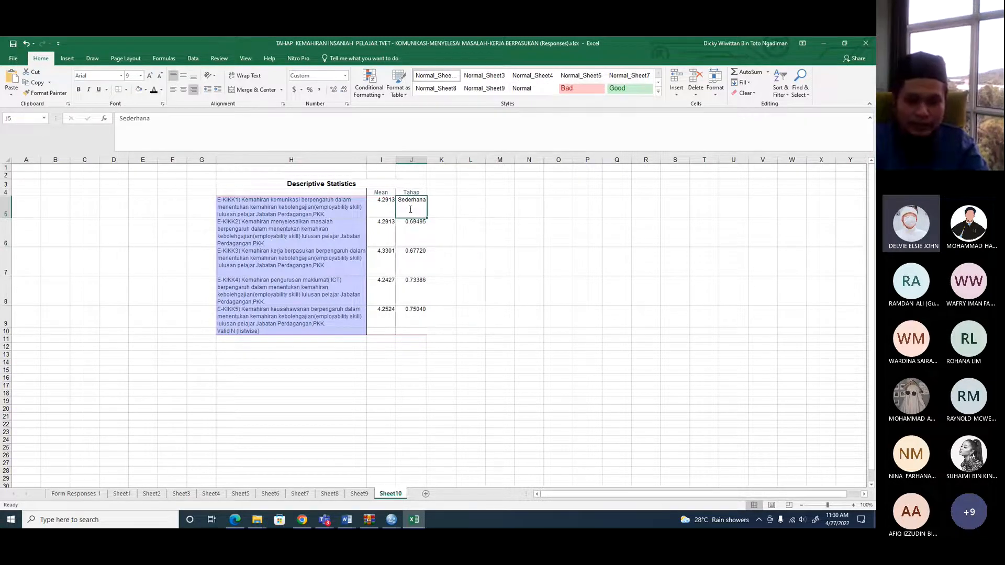
type("Tinggi")
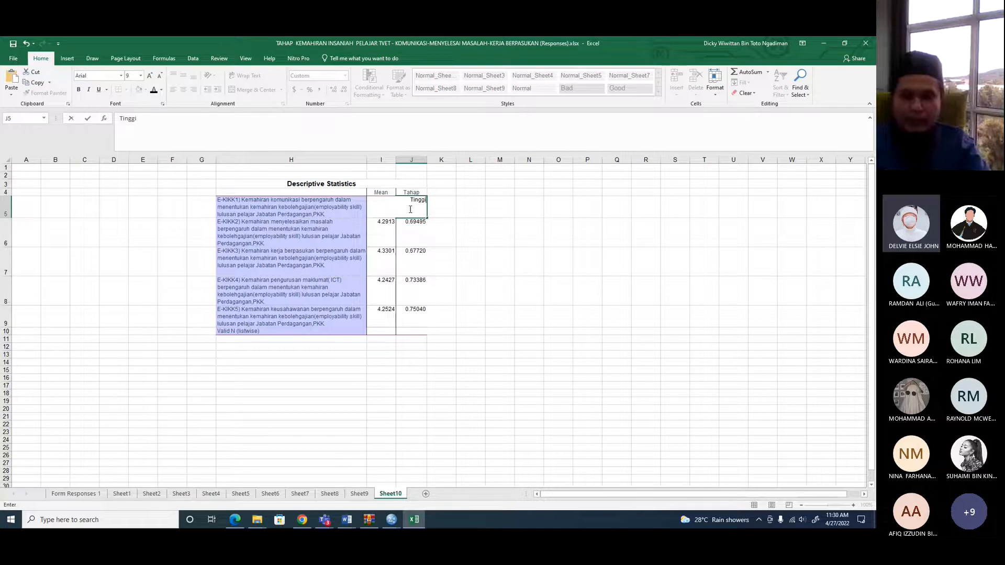
key("Return")
left_click(418, 208)
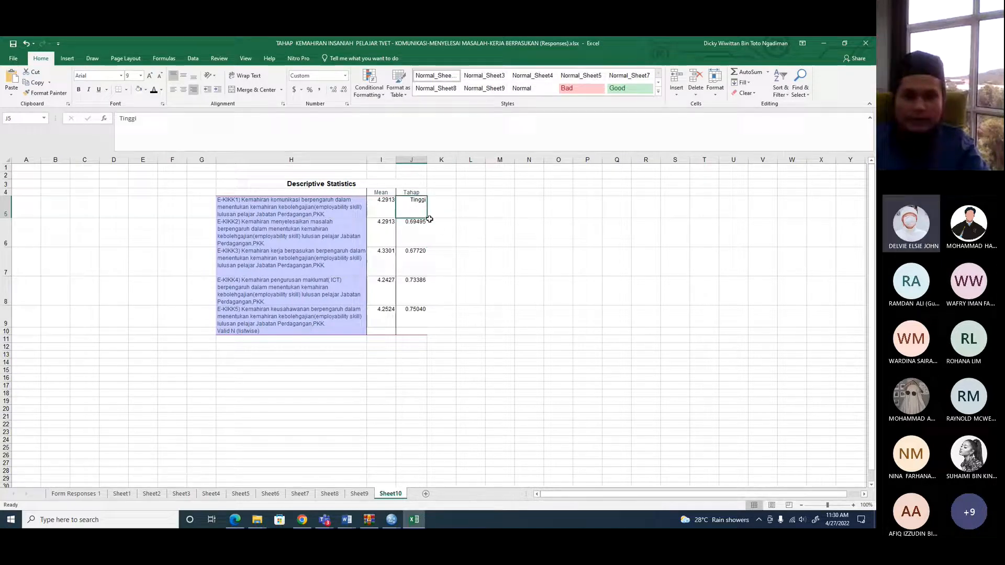
left_click_drag(427, 219, 417, 316)
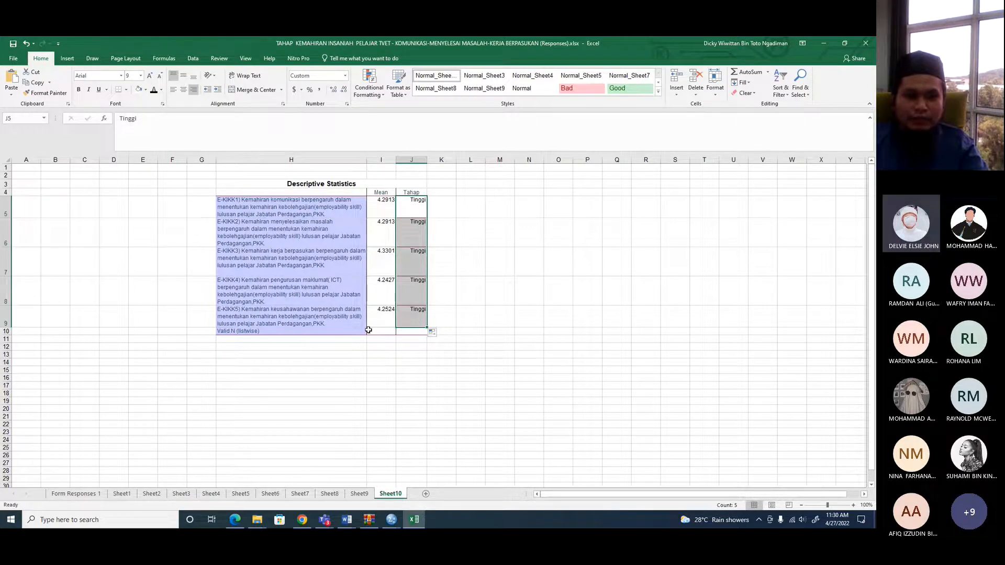
- Replace the "Valid N (listwise)" label with "Purata" and calculate the average of the five means beside it with =SUM(I5:I9)/5
right_click(6, 330)
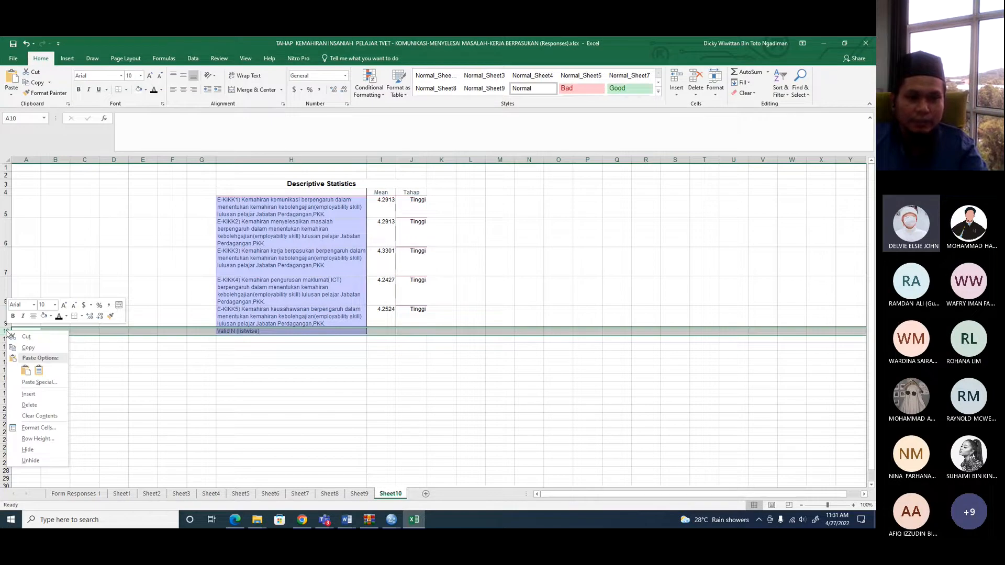
left_click(287, 331)
type("Purata")
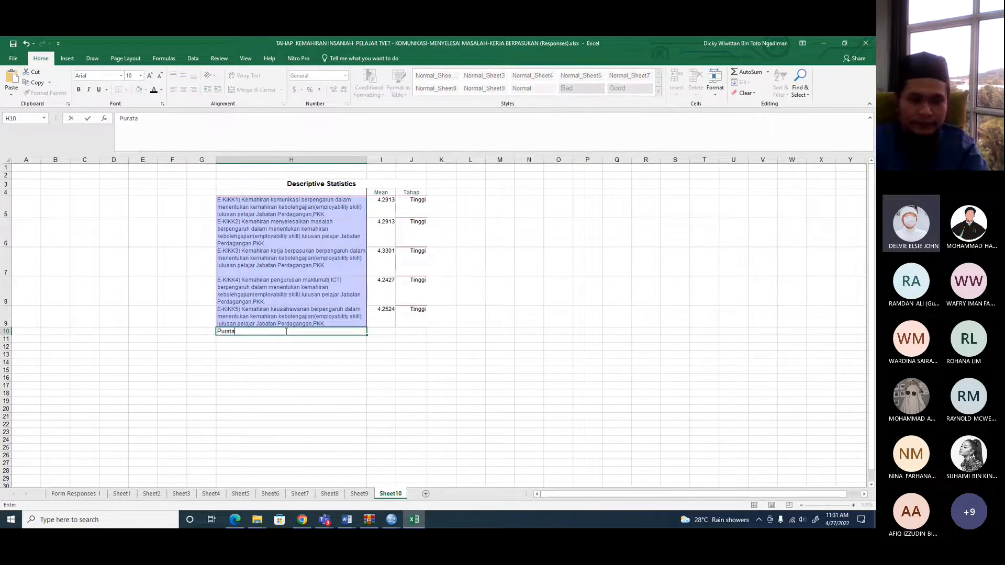
key("Tab")
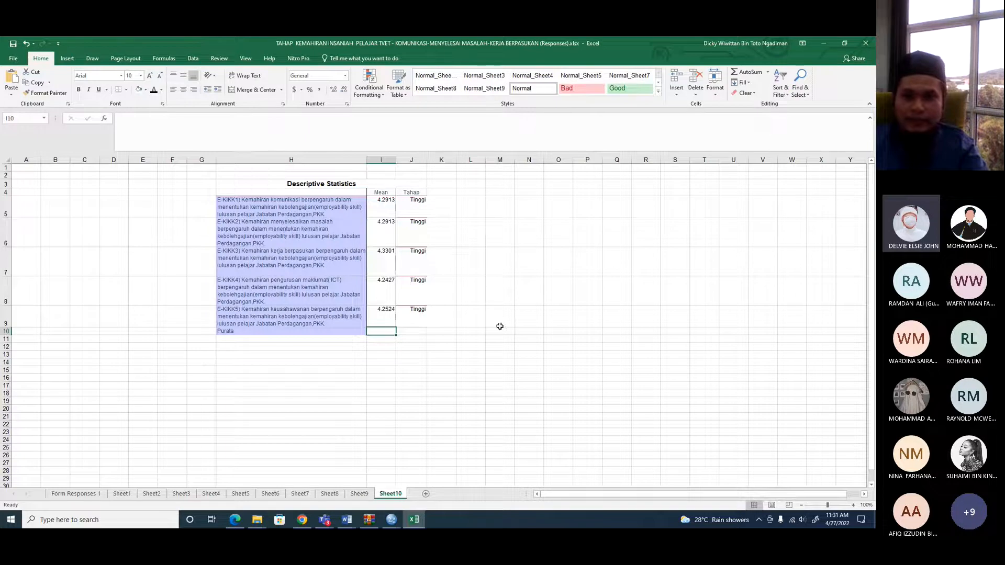
left_click(746, 72)
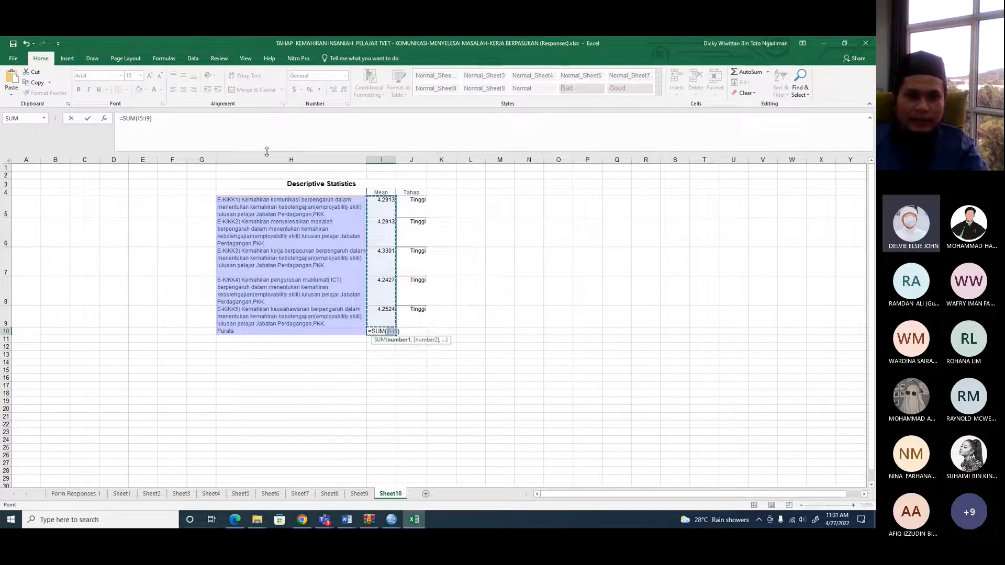
left_click(166, 116)
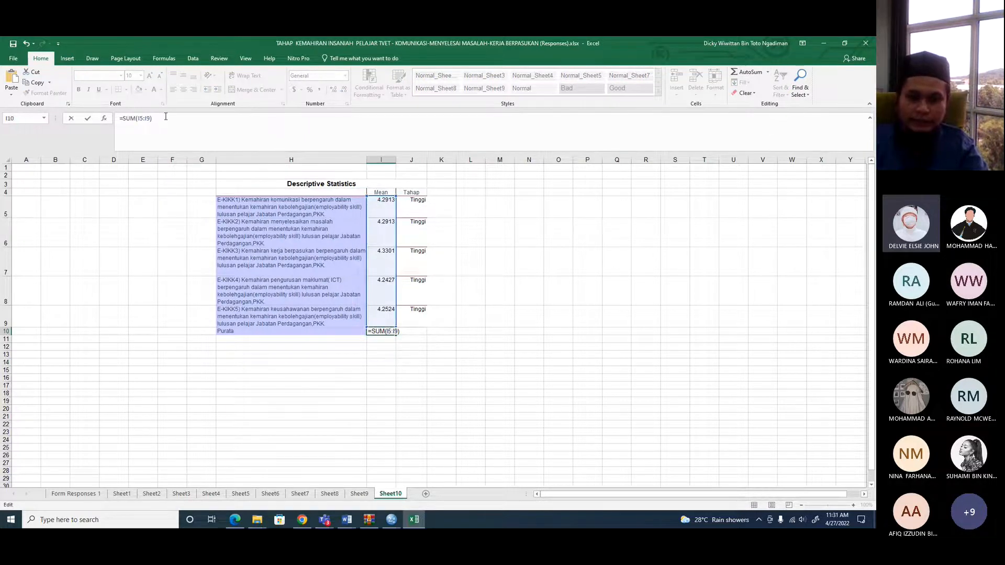
type("/5")
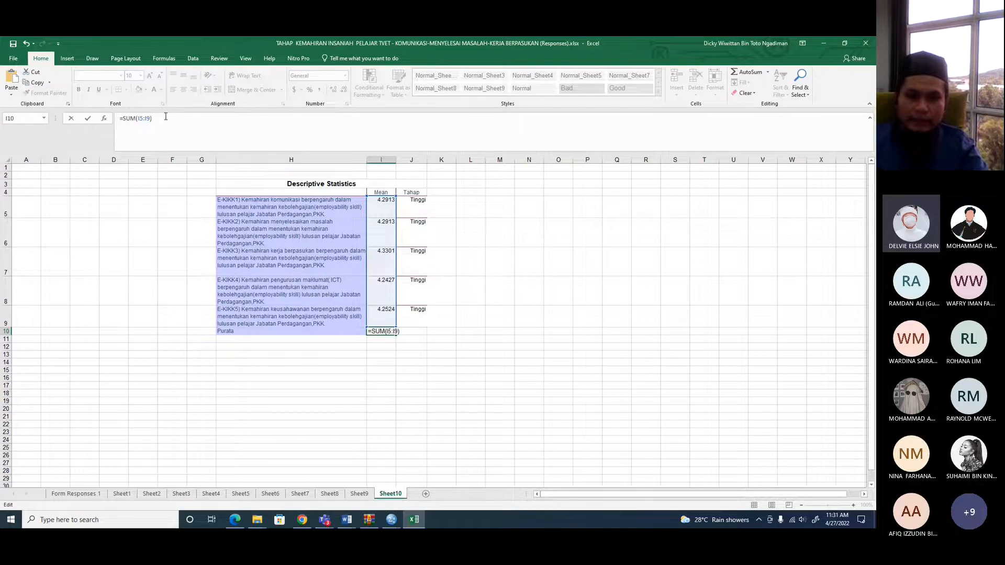
key("Return")
- Format the Purata mean as a number with four decimal places
right_click(383, 333)
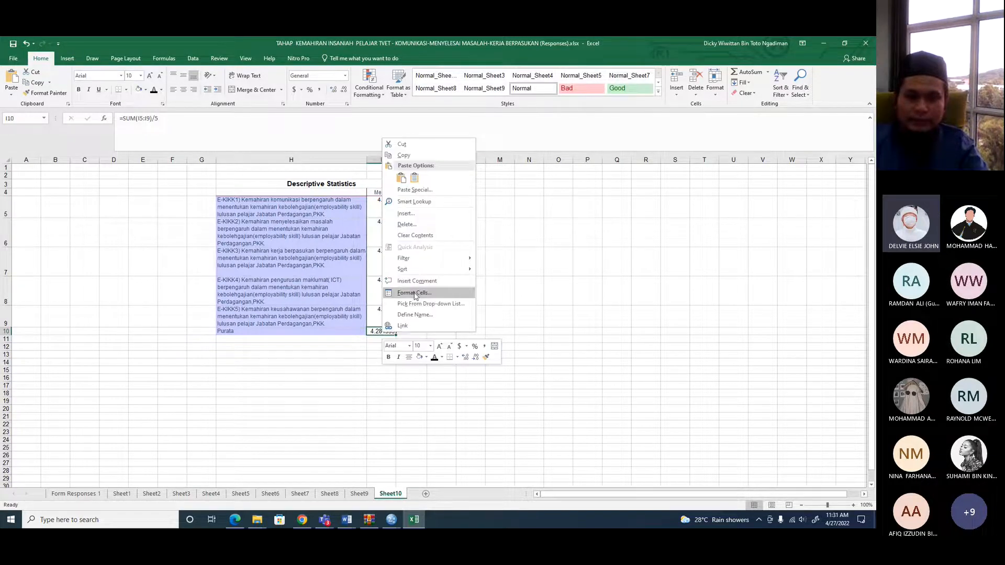
left_click(413, 293)
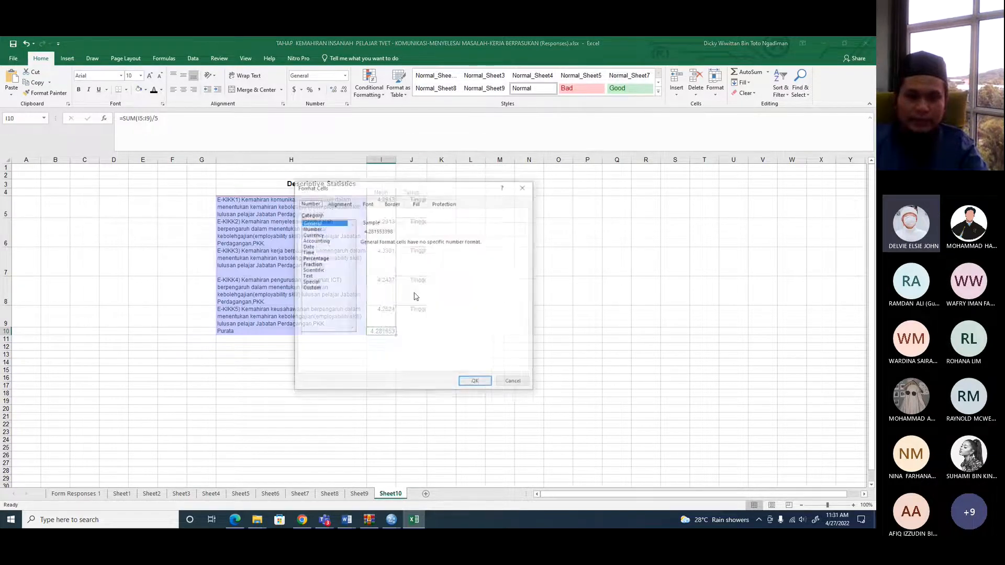
left_click(318, 229)
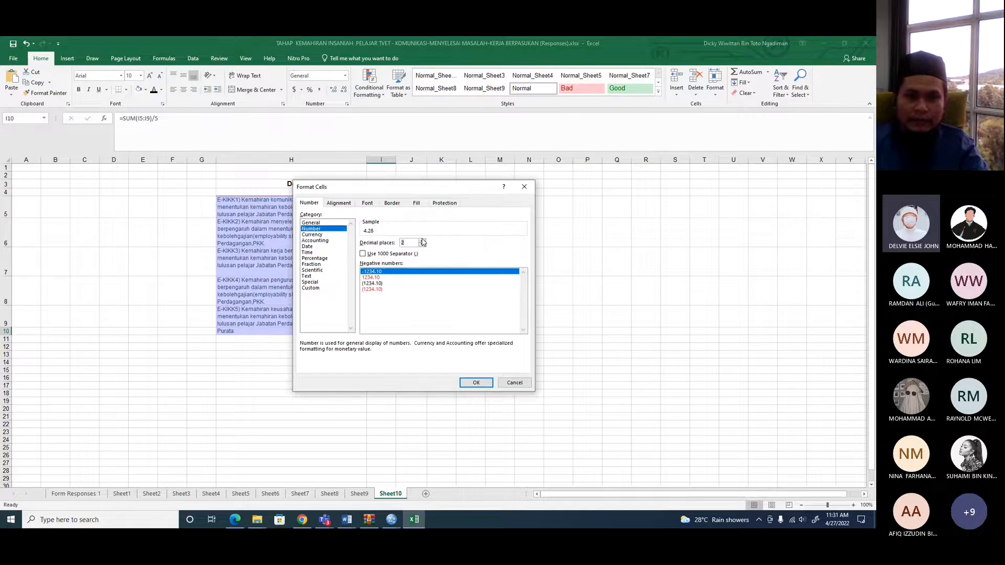
left_click(422, 240)
left_click(422, 240)
left_click(476, 382)
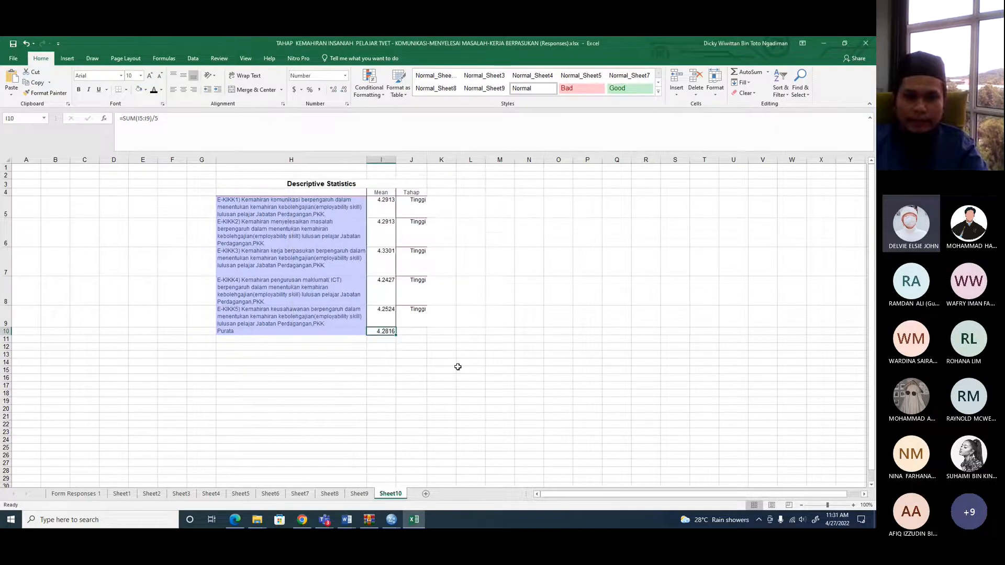
- Enter "Tinggi" as the Tahap of the Purata row and centre the whole Tahap column
left_click(414, 332)
type("Tinggi")
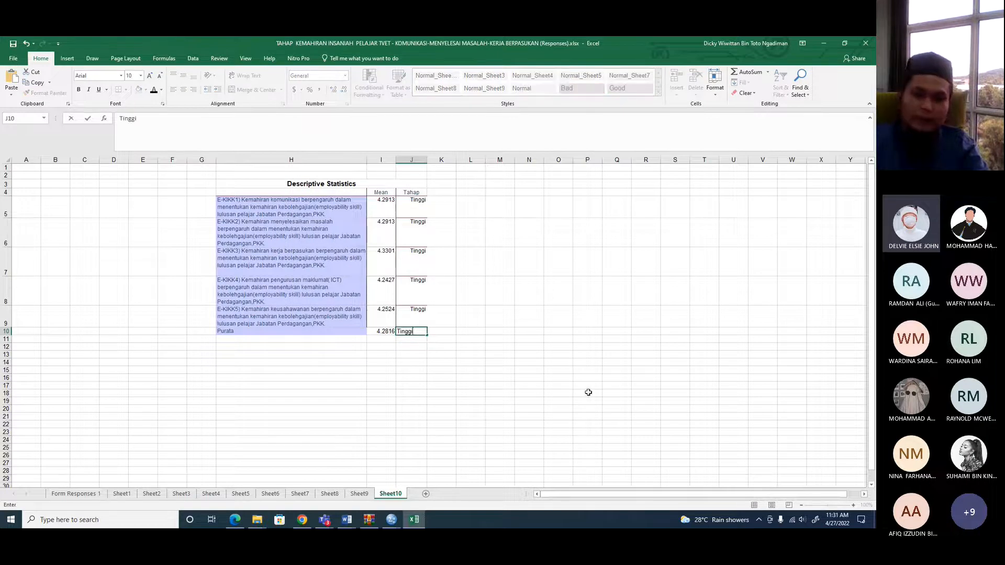
left_click(474, 393)
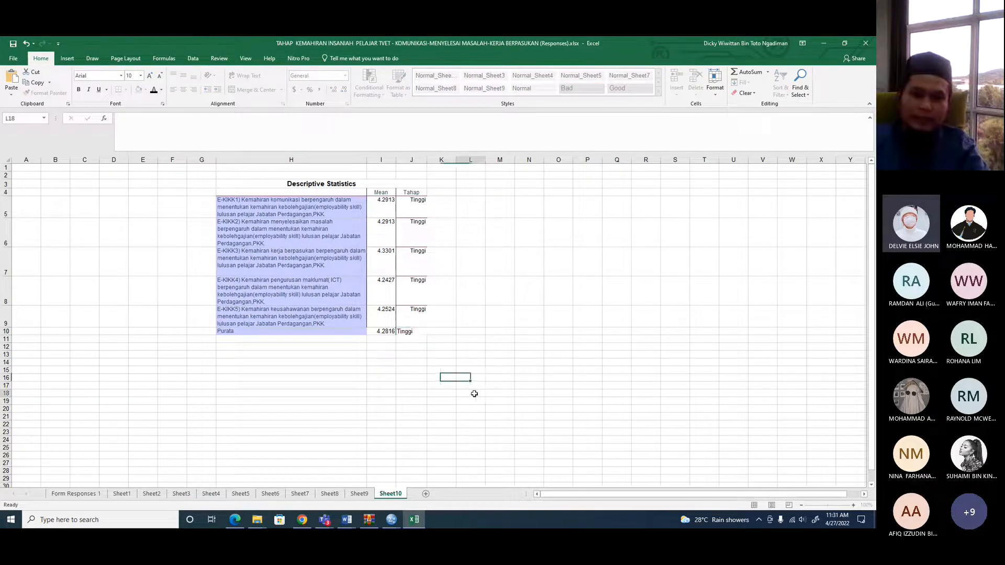
left_click(411, 159)
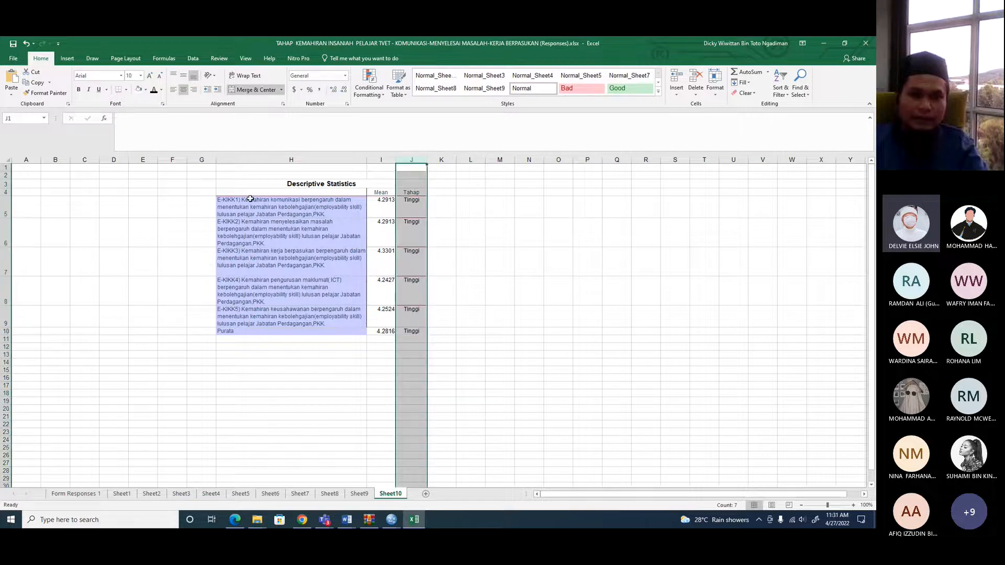
- Make the Purata row italic and bold
left_click(5, 331)
left_click(89, 89)
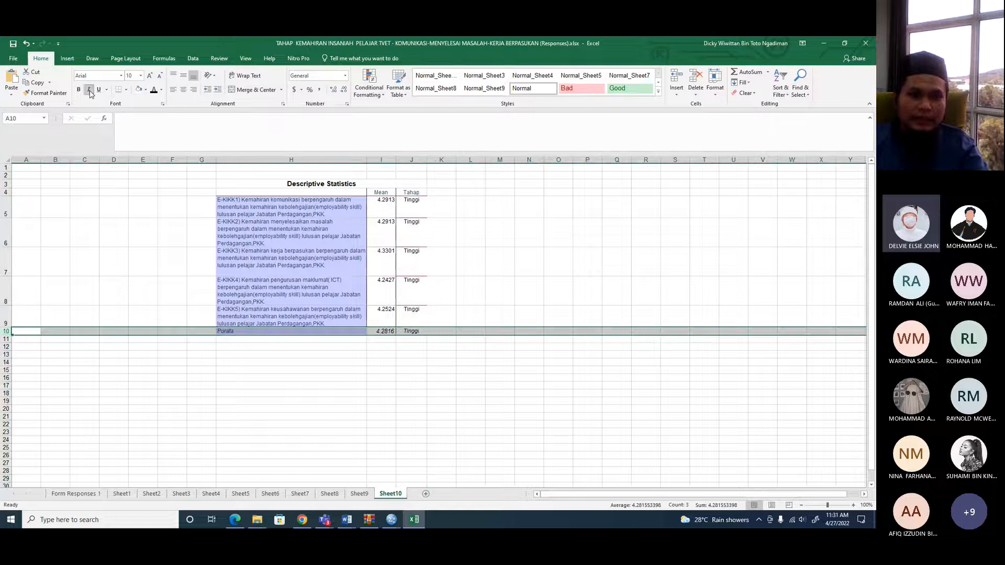
left_click(79, 89)
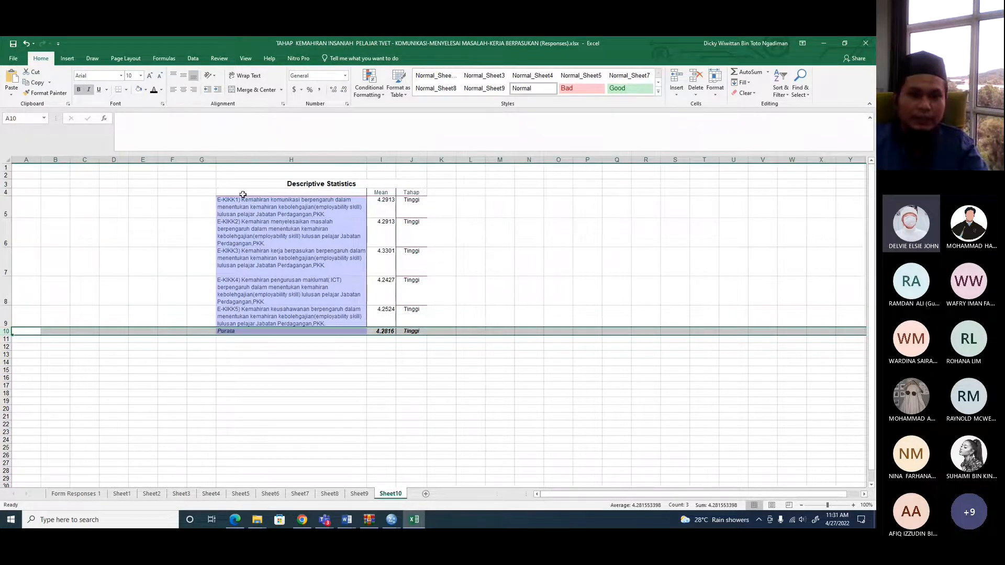
- Set the table from the heading row to the Purata row in Times New Roman and remove all its borders
left_click_drag(242, 194, 422, 331)
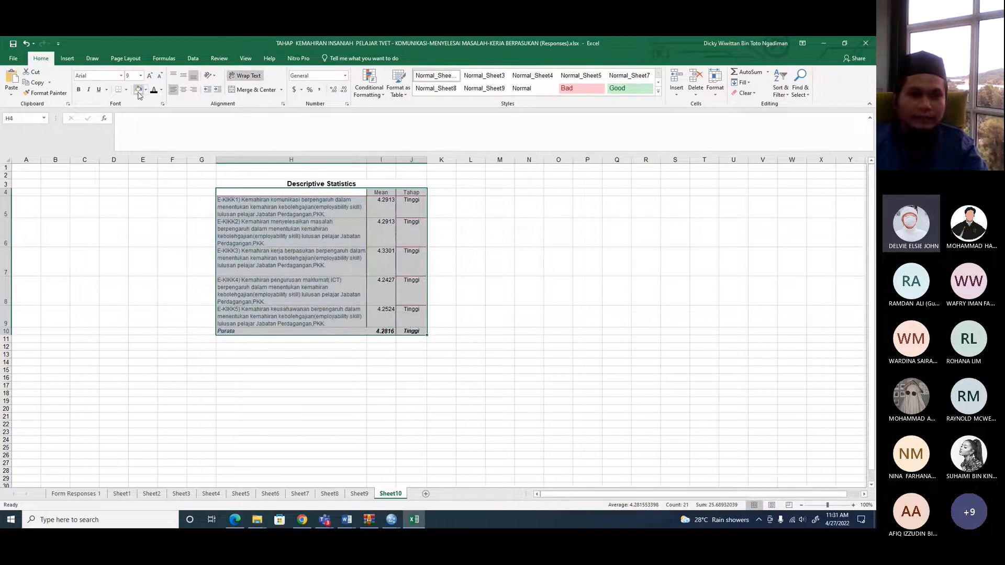
left_click(106, 77)
type("Times New Roma")
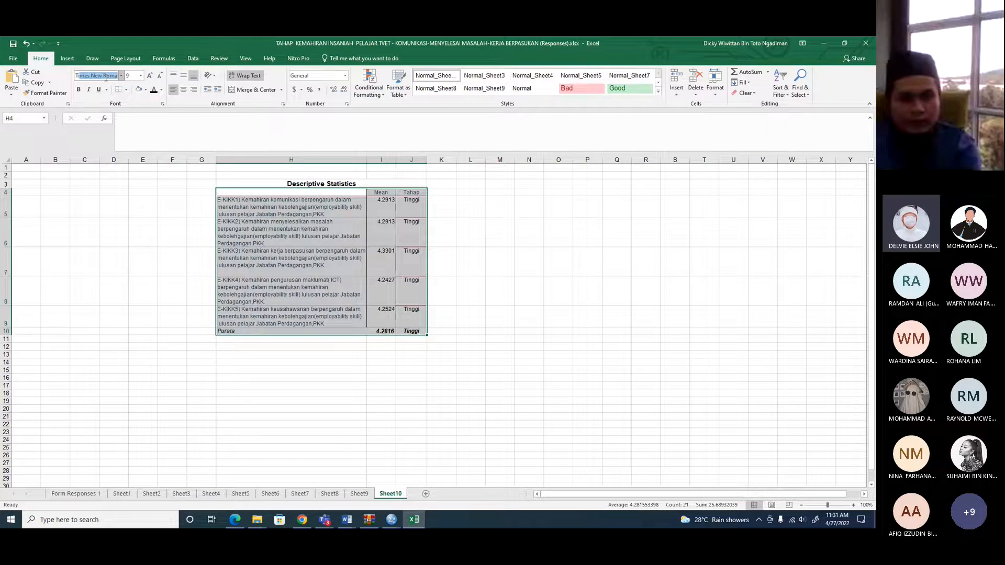
key("Return")
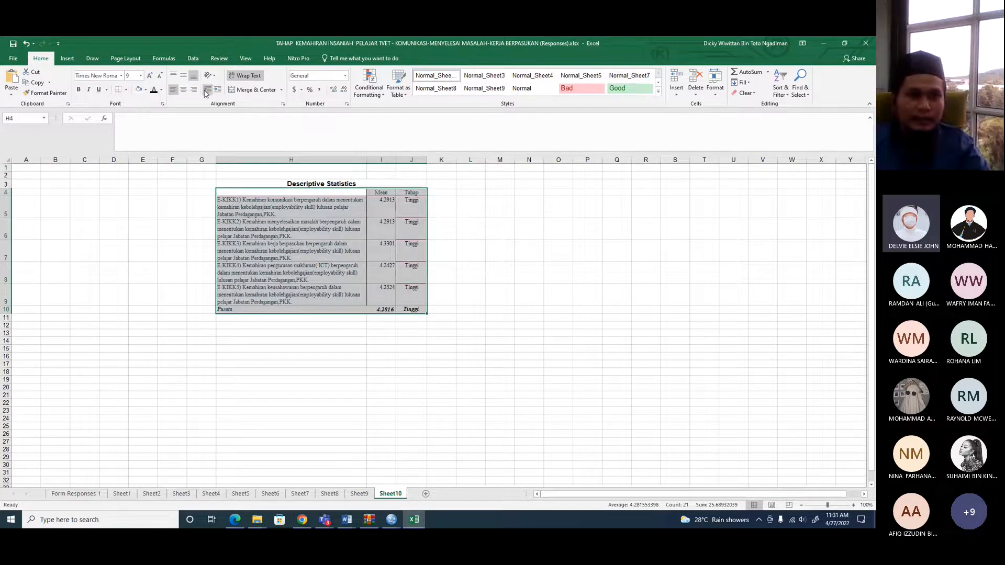
left_click(127, 92)
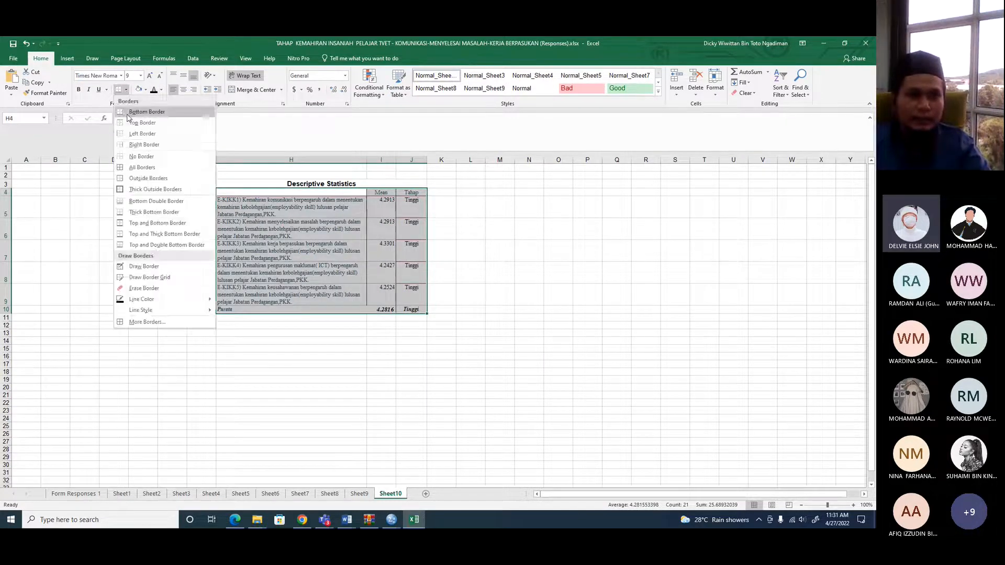
left_click(127, 156)
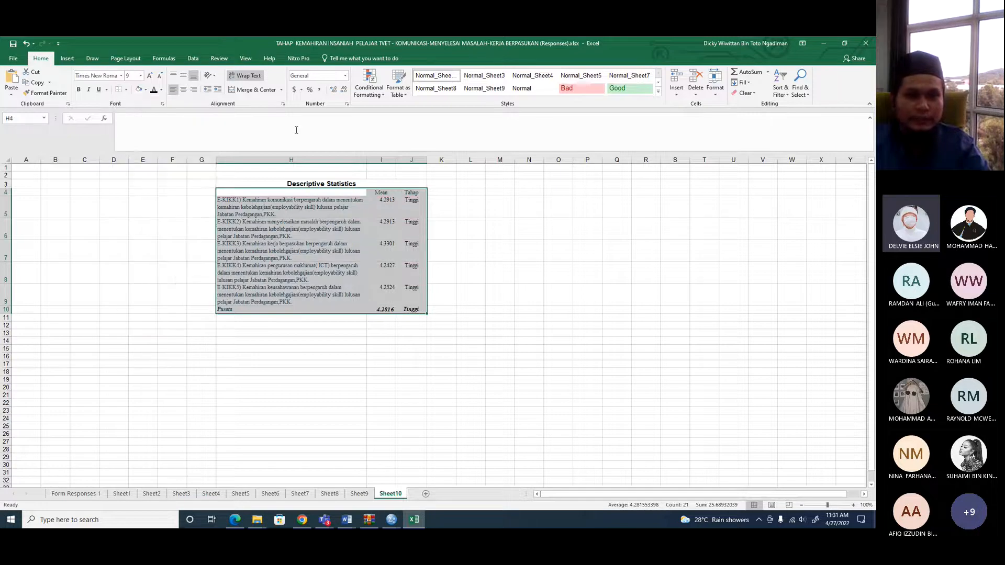
- Enter "Item kajian" as the heading of the table's first column
left_click(332, 193)
type("It")
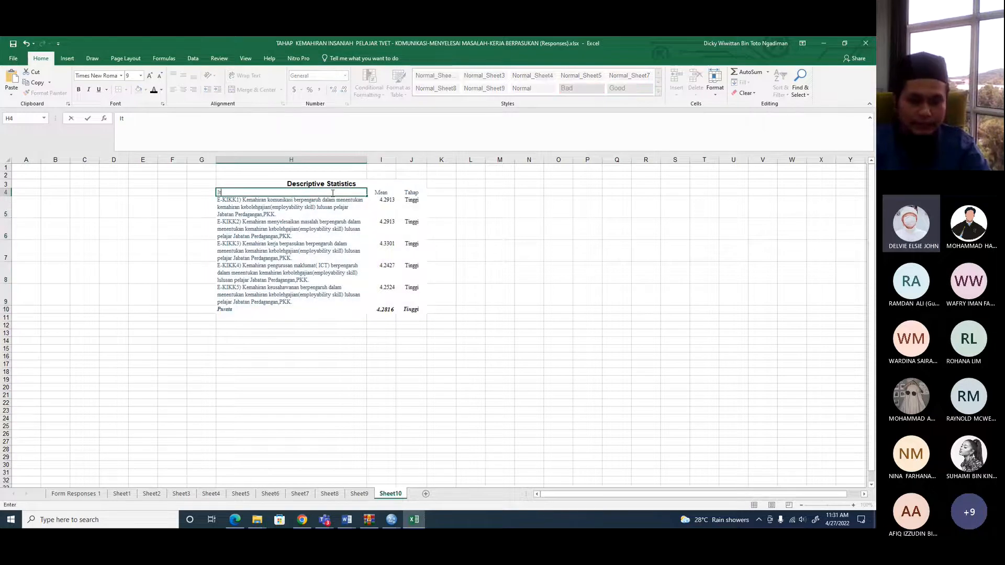
type("em kajian")
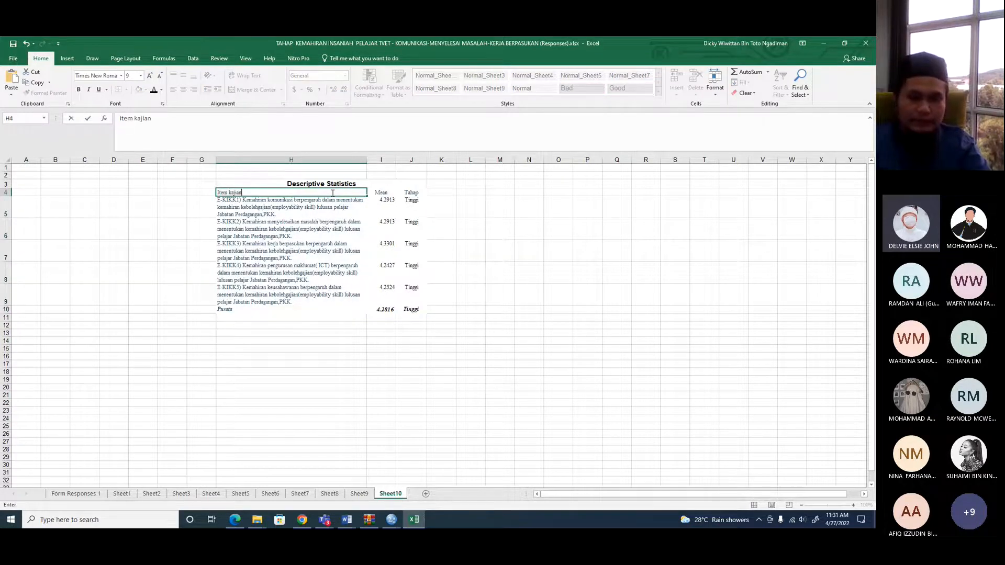
key("Return")
- Add border lines above and below the table and under its heading row, and make the heading row bold
left_click_drag(252, 192, 411, 309)
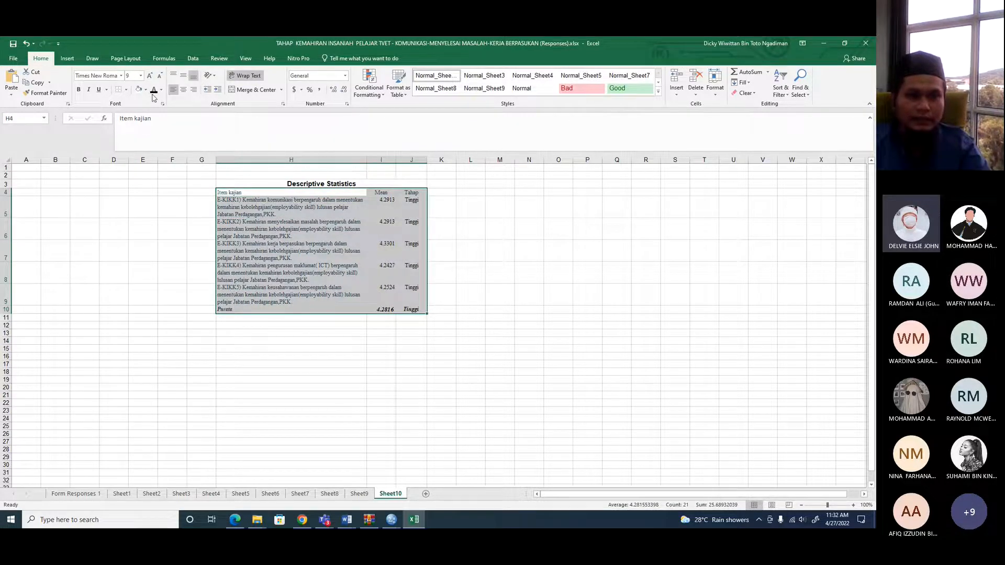
left_click(126, 90)
left_click(120, 120)
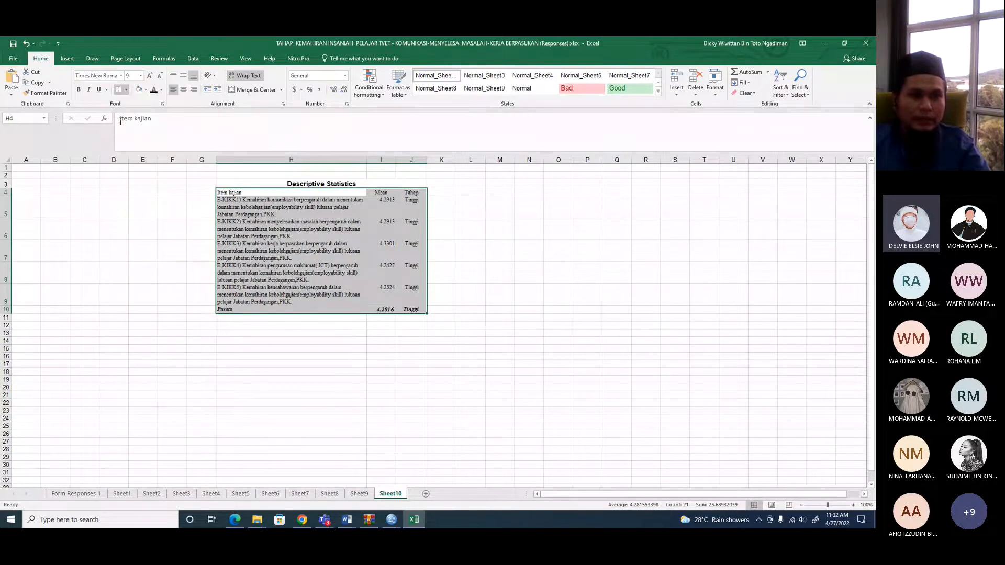
left_click(126, 90)
left_click(122, 120)
mouse_move(219, 193)
left_mouse_down()
mouse_move(382, 201)
mouse_move(413, 192)
left_mouse_up()
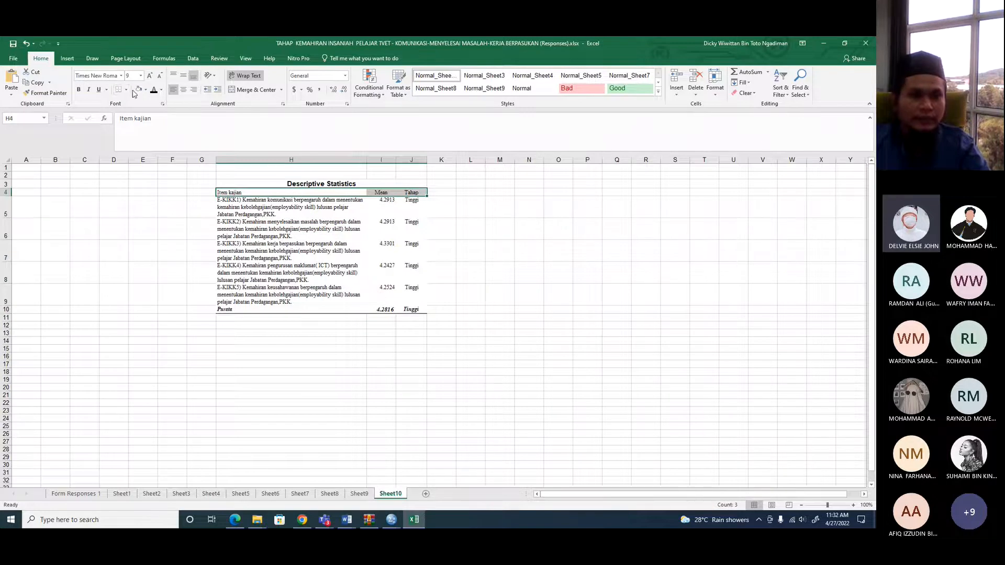
left_click(78, 90)
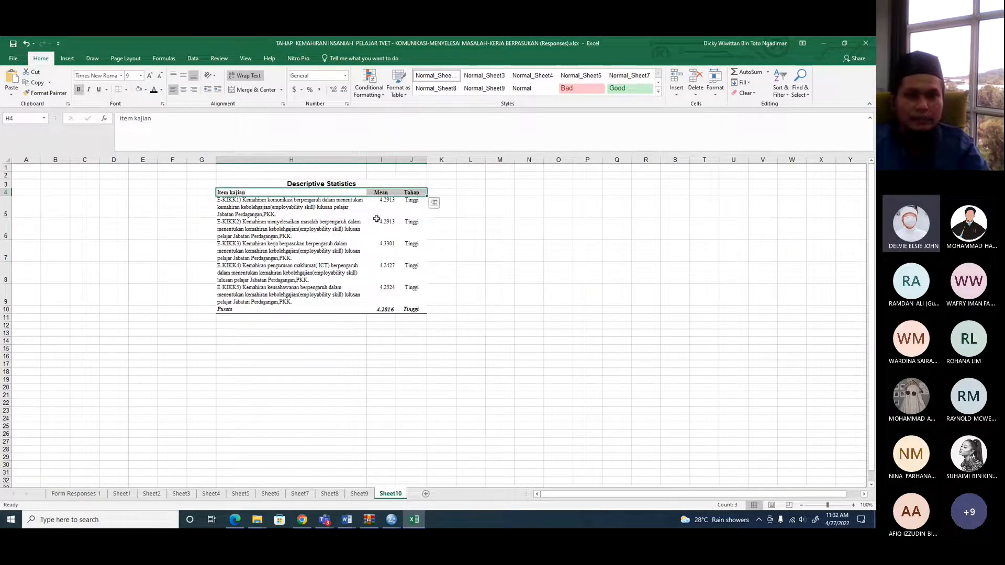
- Copy the whole table from the Item kajian heading row to the Purata row
left_click(289, 260)
left_click_drag(236, 192, 413, 310)
right_click(338, 226)
left_click(373, 242)
- Switch to the Word document, paste the table below the Jadual 7 paragraph and centre it on the page
key("alt+Tab")
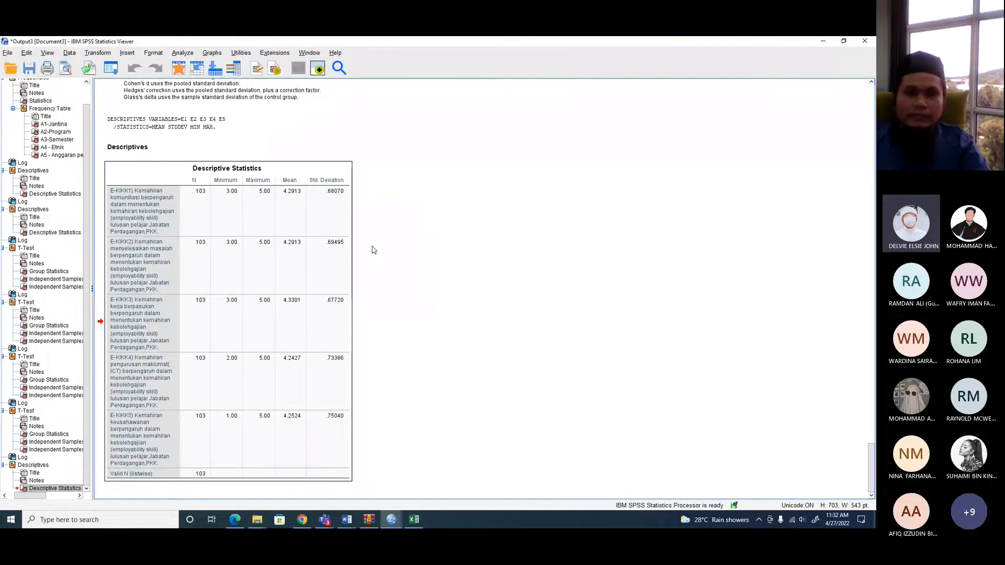
key("alt+Tab")
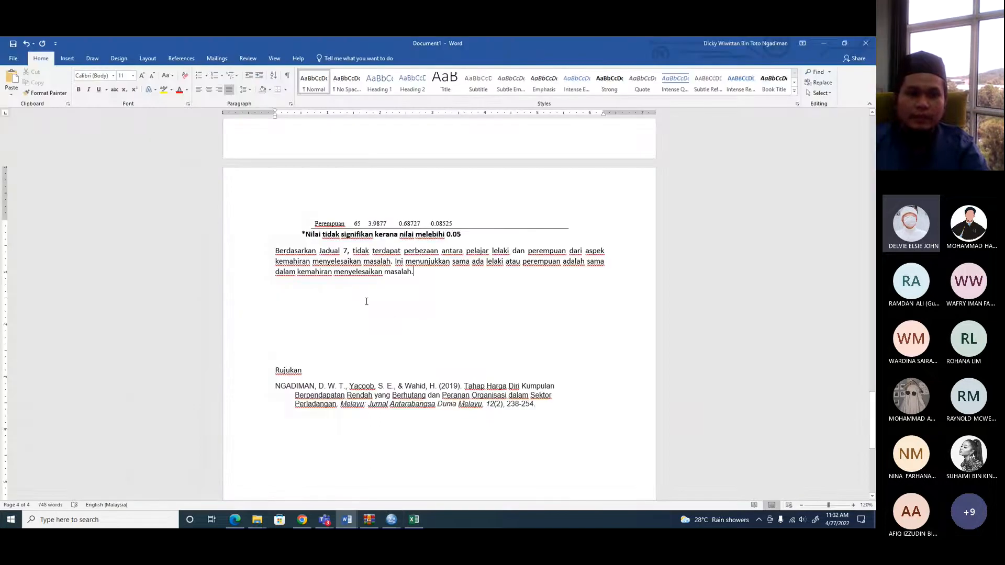
left_click(271, 294)
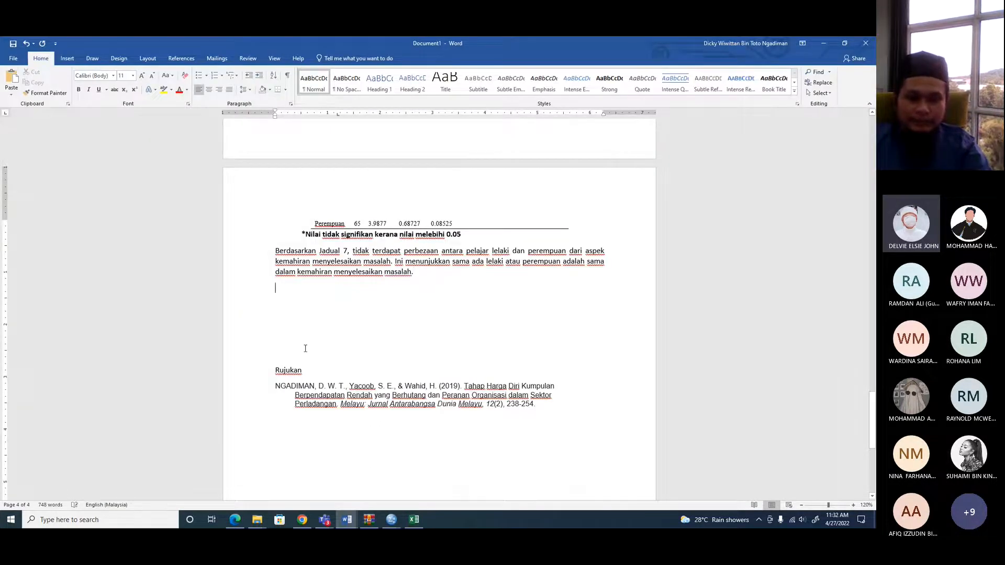
key("Return")
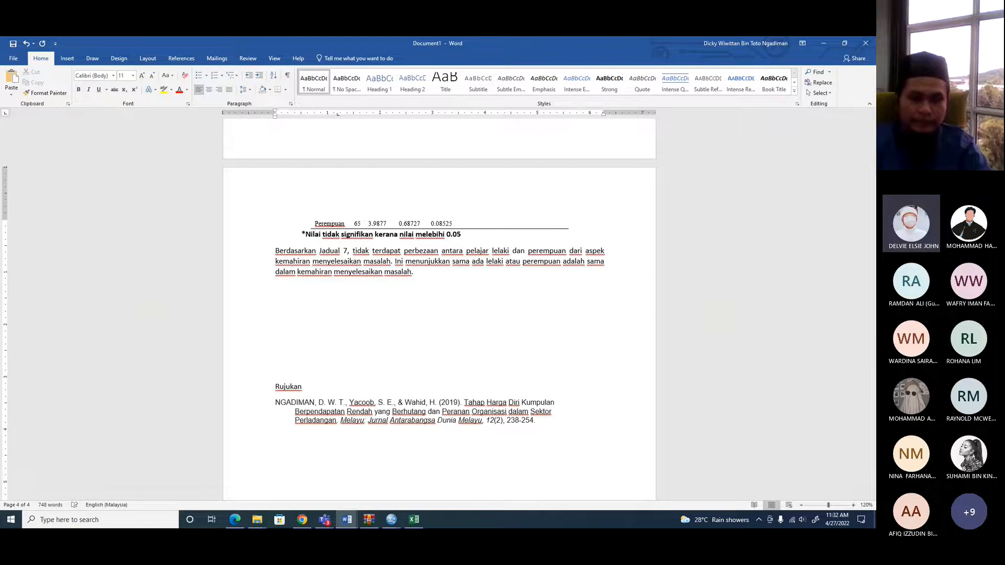
key("ctrl+v")
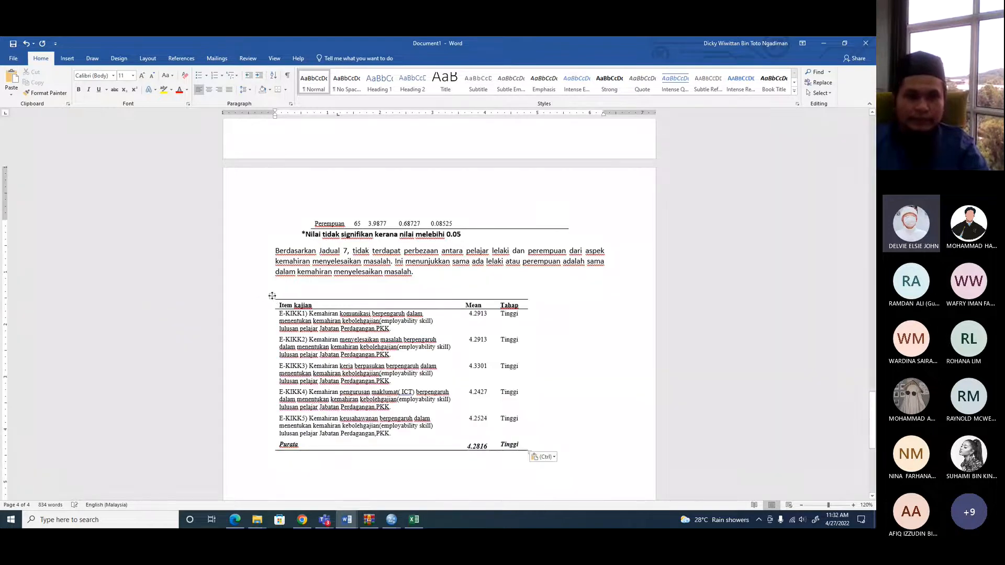
left_click(271, 296)
key("ctrl+e")
scroll(360, 325, "up", 4)
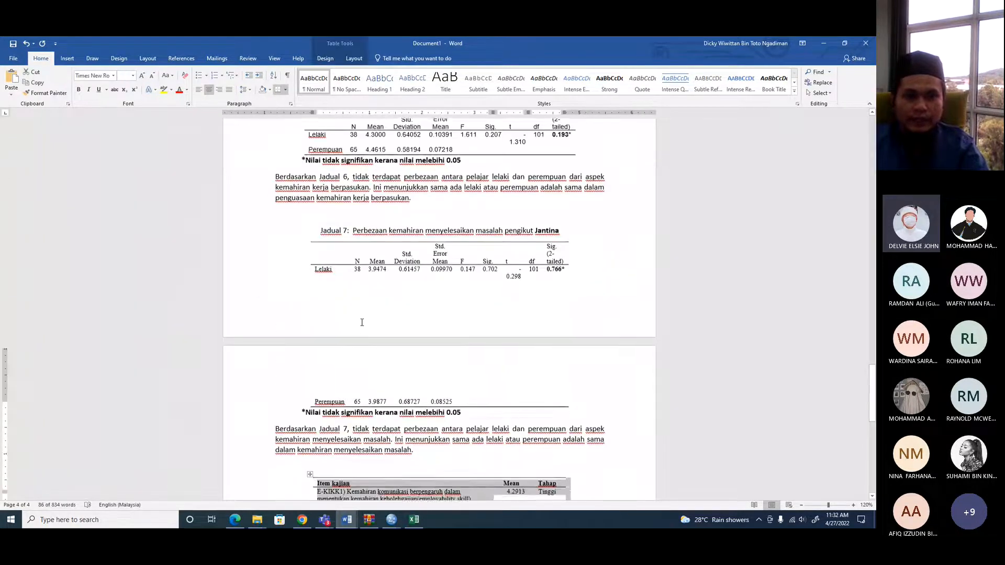
scroll(258, 240, "up", 6)
double_click(260, 236)
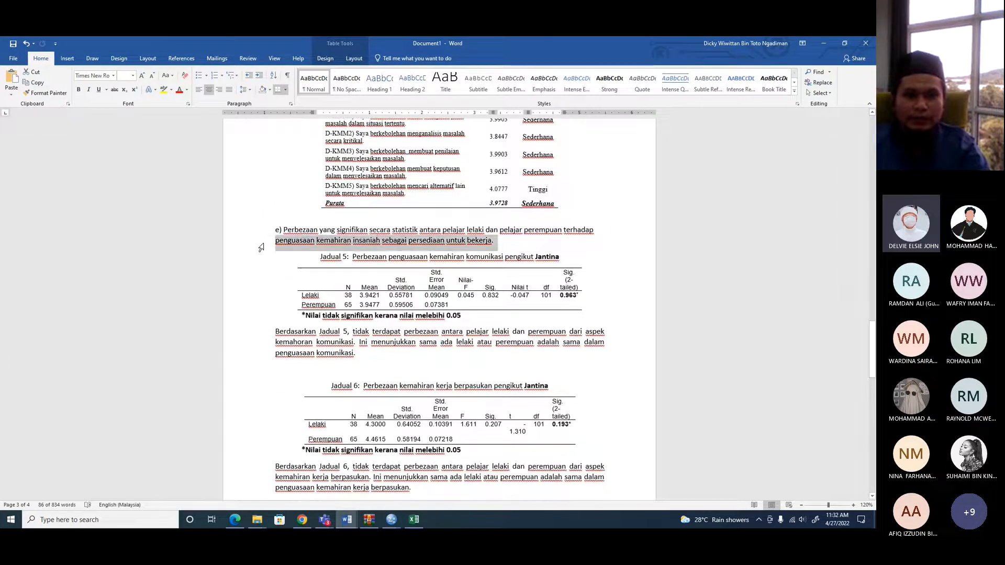
right_click(441, 239)
left_click(375, 195)
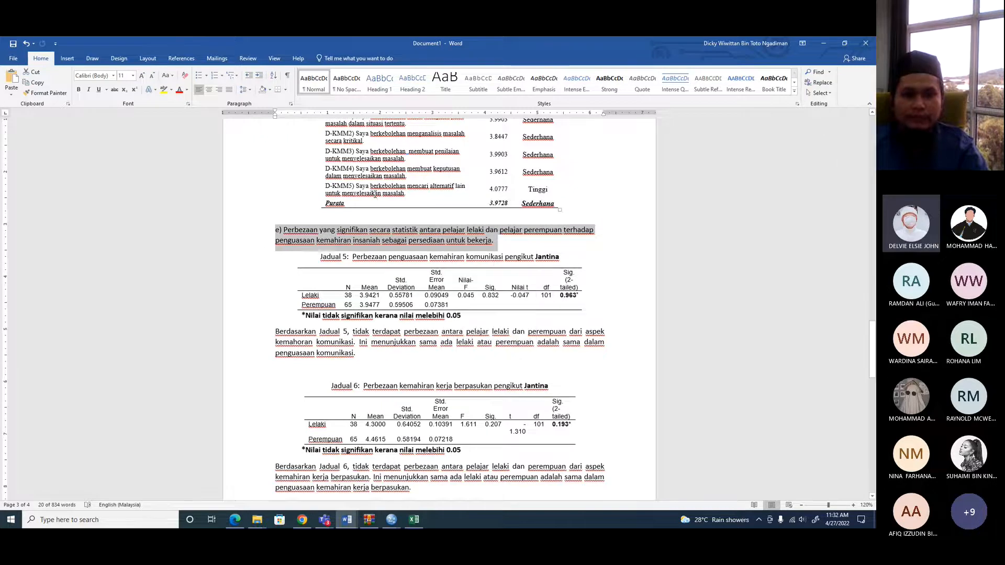
- Copy the wording of objective (v) from "persepsi pelajar" to "Jabatan Perdagangan," in the objectives list
scroll(375, 195, "up", 20)
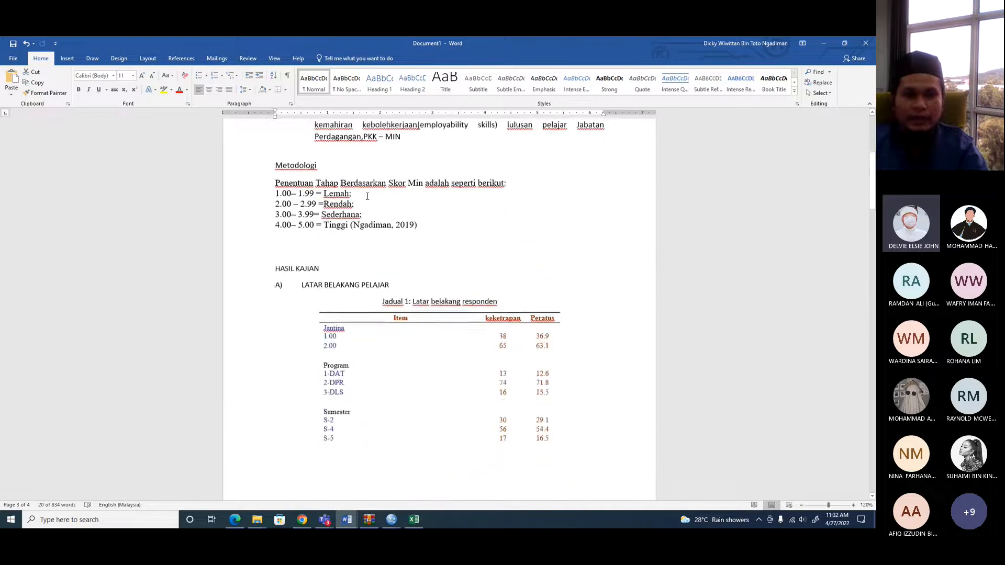
scroll(367, 196, "up", 3)
left_click_drag(349, 274, 360, 293)
right_click(356, 293)
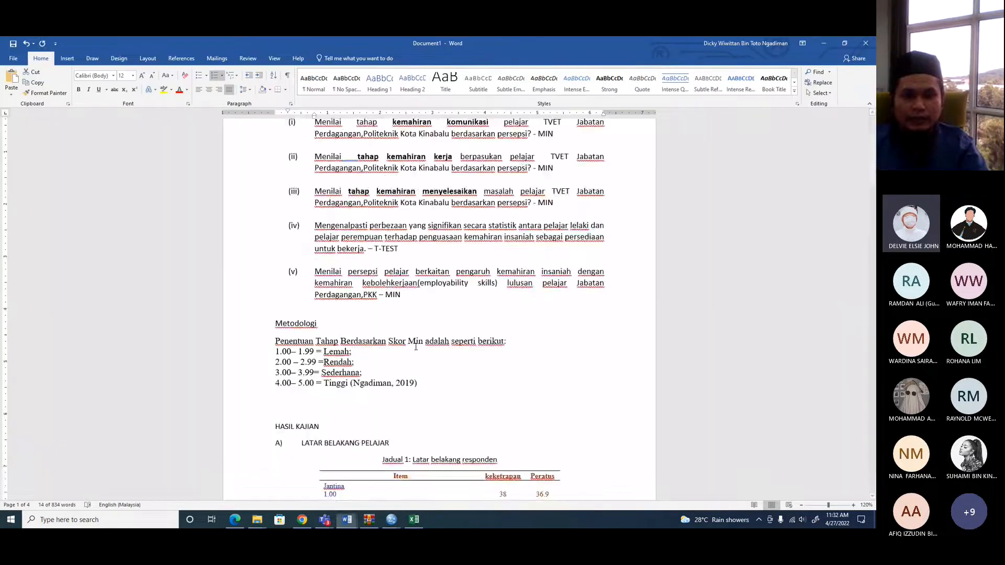
- Start a justified heading "f)" below the pasted table and add the copied objective wording to it as text only
scroll(416, 343, "down", 6)
scroll(416, 343, "down", 20)
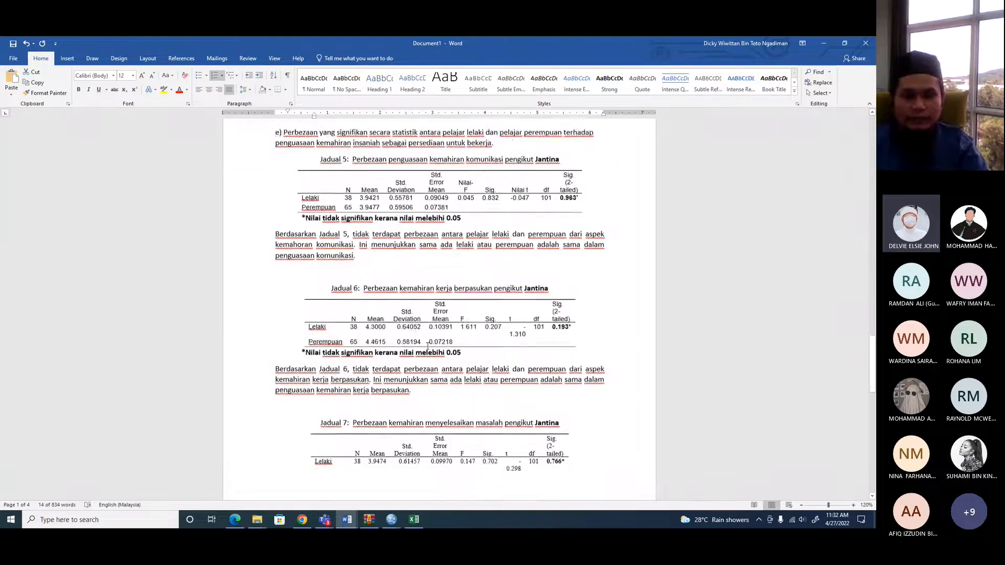
scroll(336, 231, "up", 6)
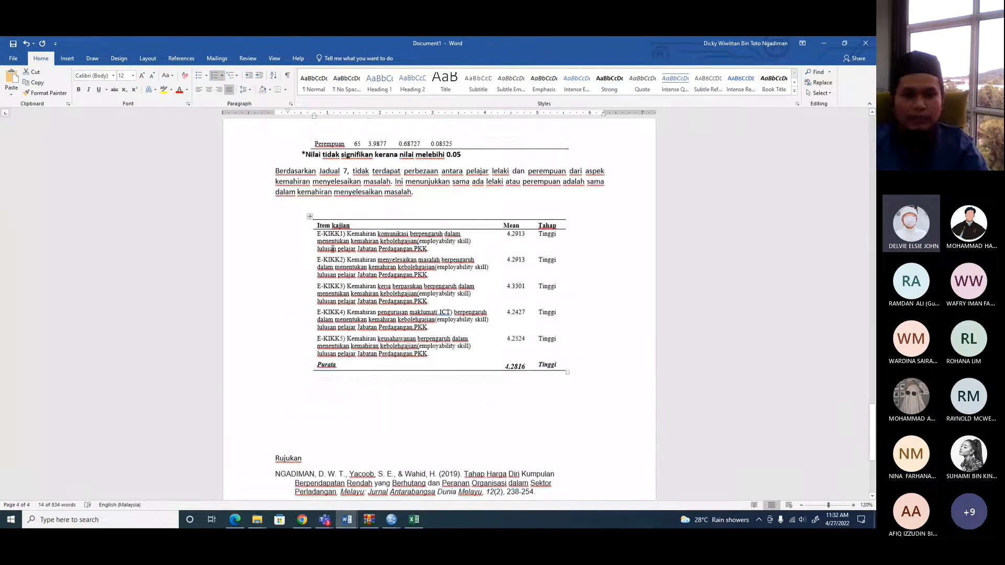
scroll(333, 257, "up", 1)
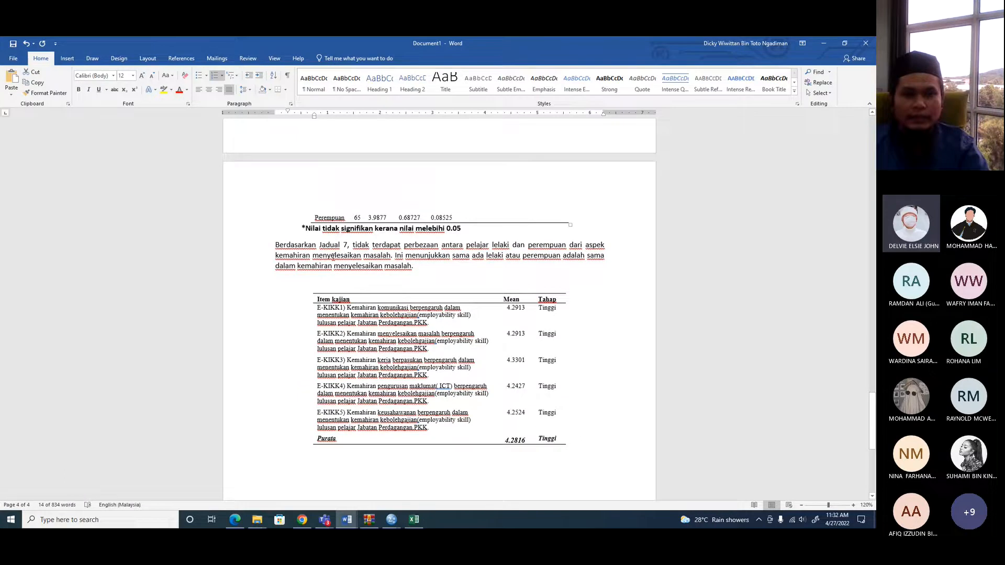
scroll(332, 256, "up", 12)
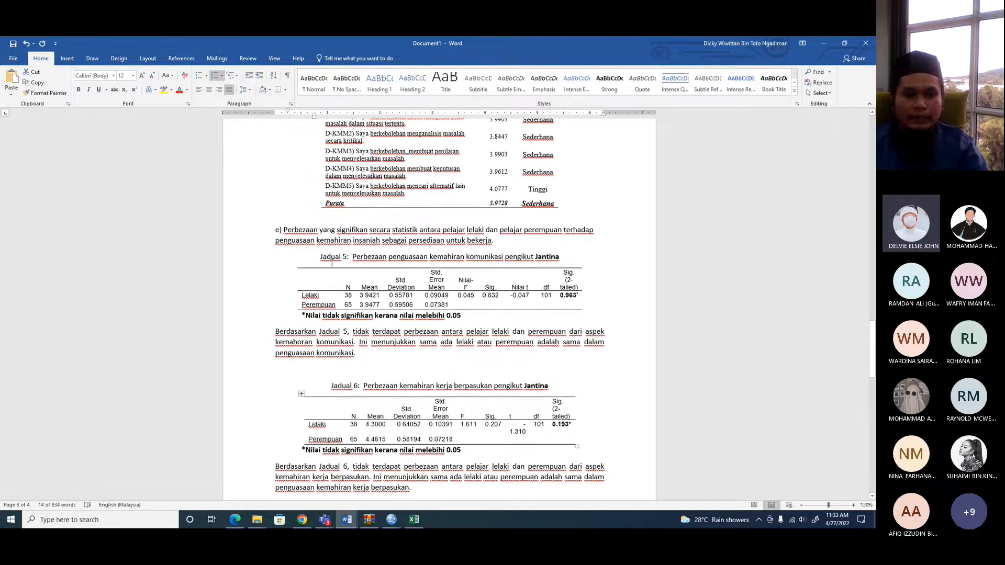
scroll(331, 263, "down", 14)
left_click(278, 298)
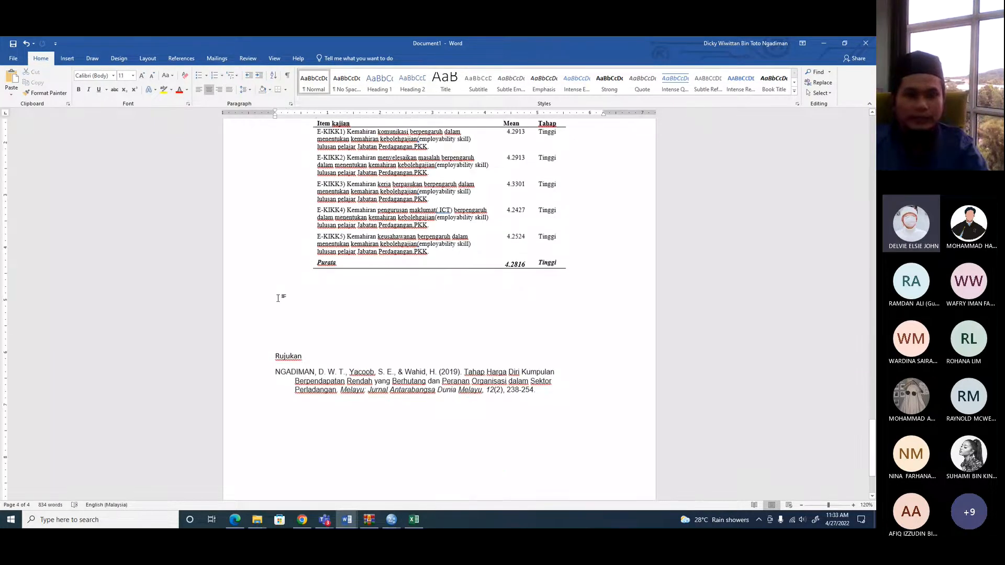
left_click(228, 92)
type("f)")
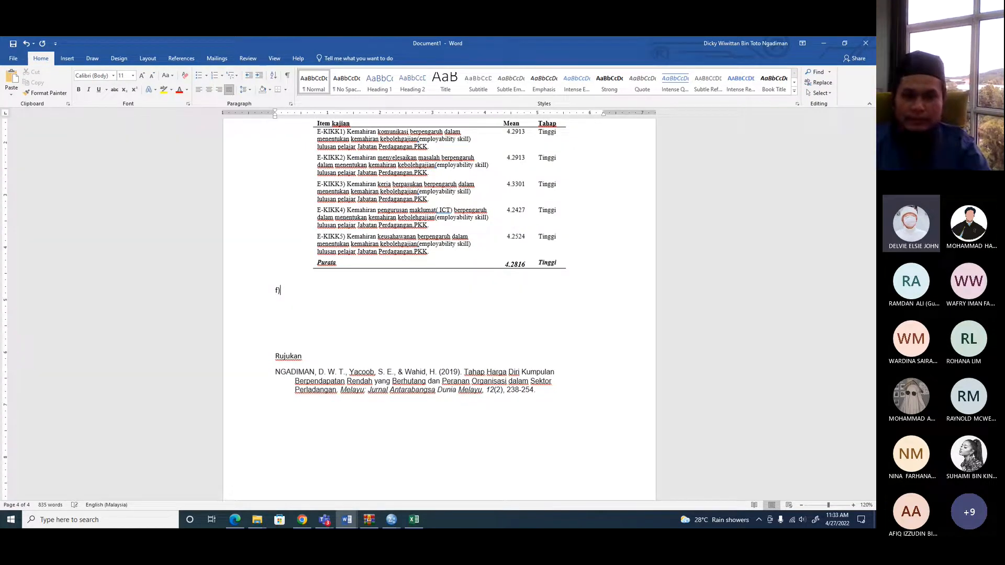
right_click(285, 292)
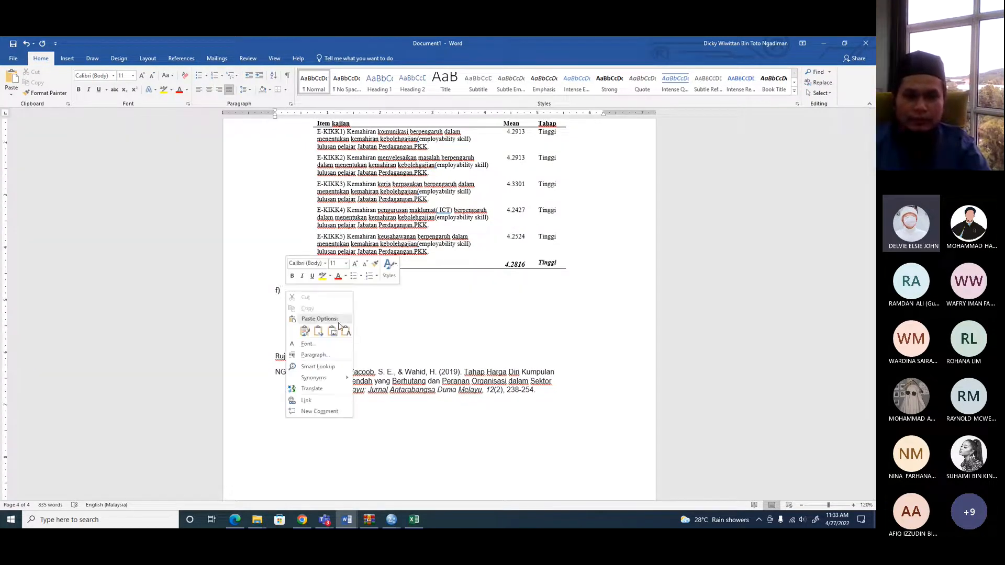
left_click(344, 329)
- Move the "f)" heading to above the Item kajian table and insert a blank line before it
scroll(344, 327, "up", 3)
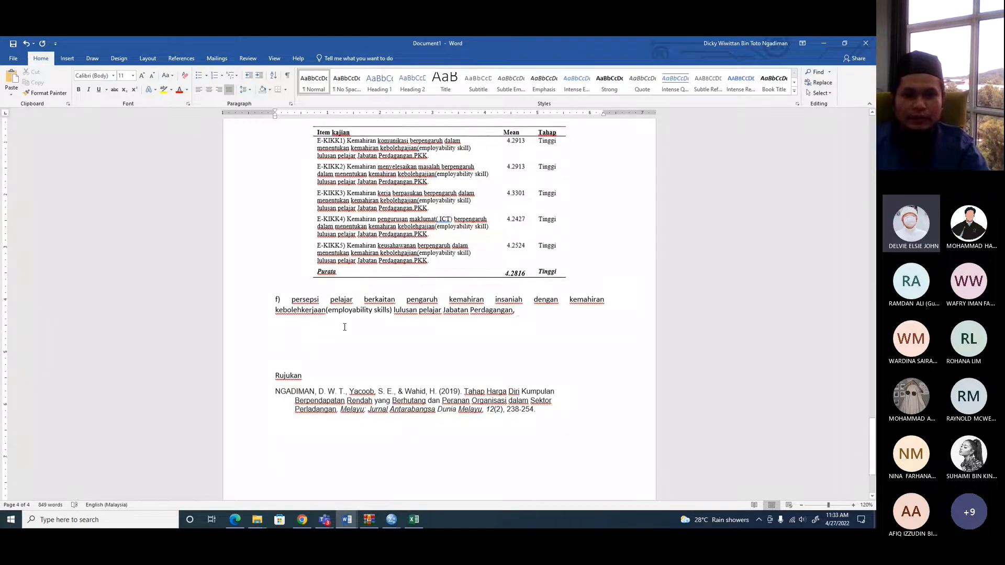
double_click(244, 416)
key("ctrl+c")
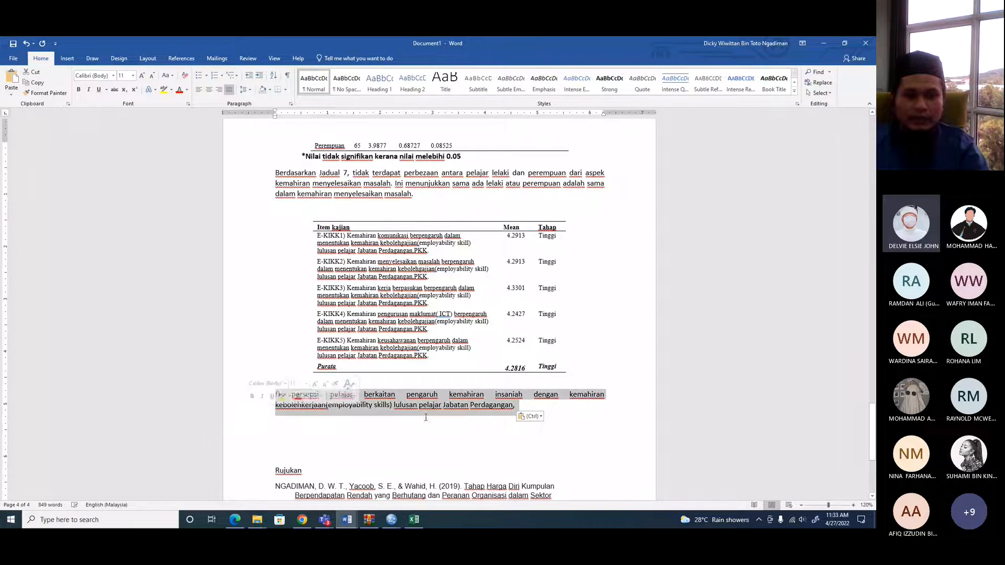
right_click(467, 408)
left_click(488, 290)
left_click(296, 209)
key("ctrl+v")
left_click(452, 197)
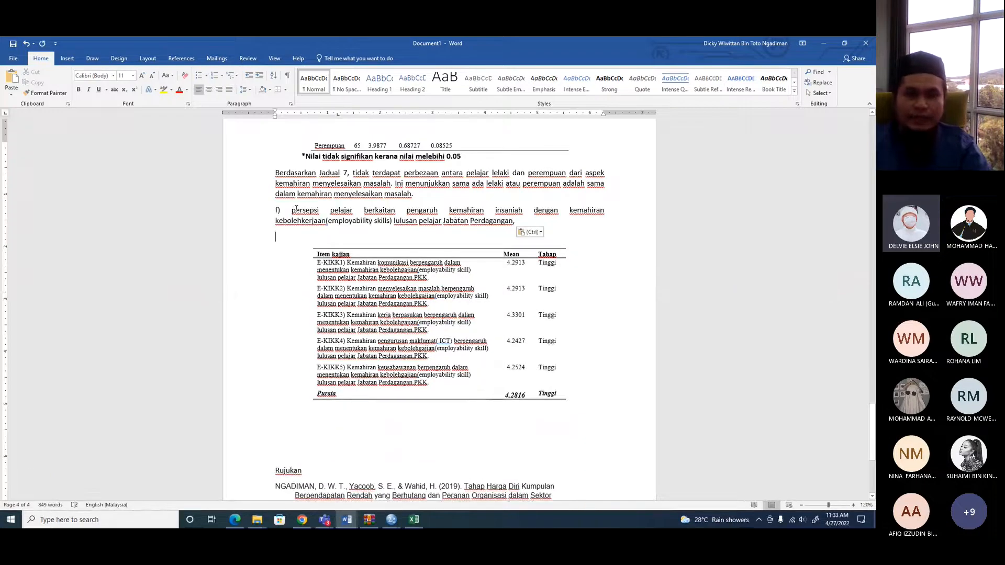
key("Return")
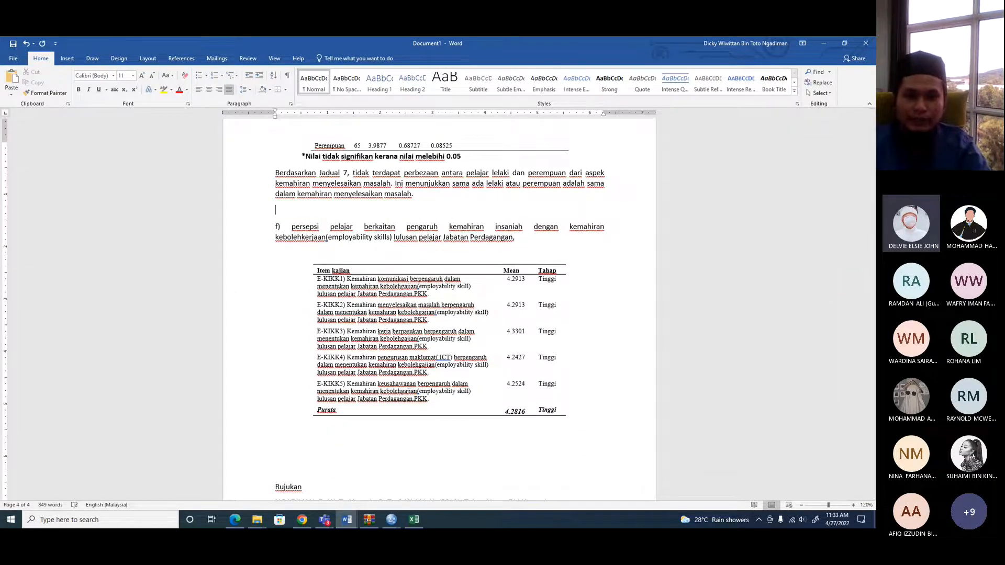
- Begin a centred caption "Jadual 8:" on the line between the "f)" heading and the table
left_click(404, 253)
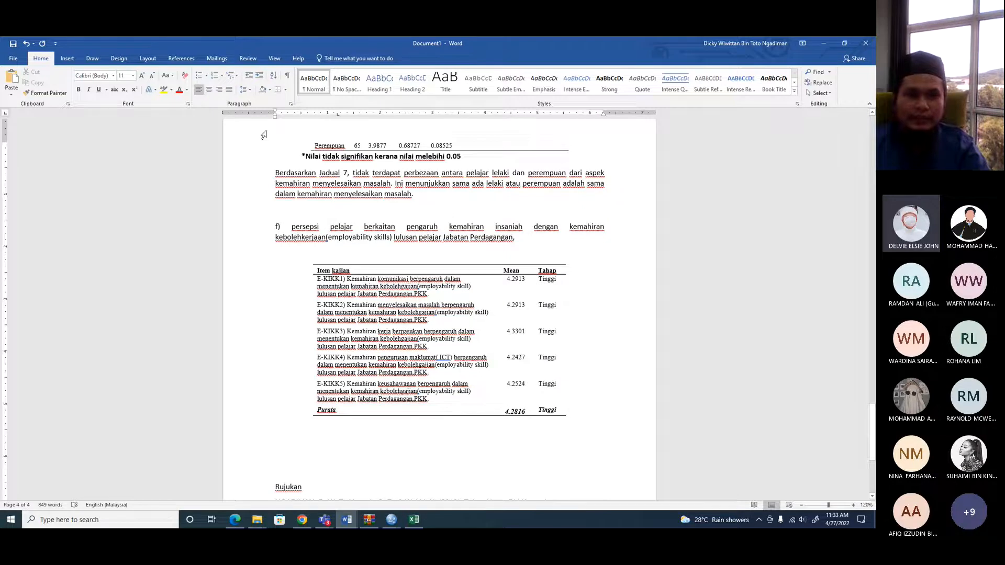
left_click(209, 89)
scroll(313, 197, "up", 5)
scroll(314, 197, "down", 4)
type("Jadual 8:")
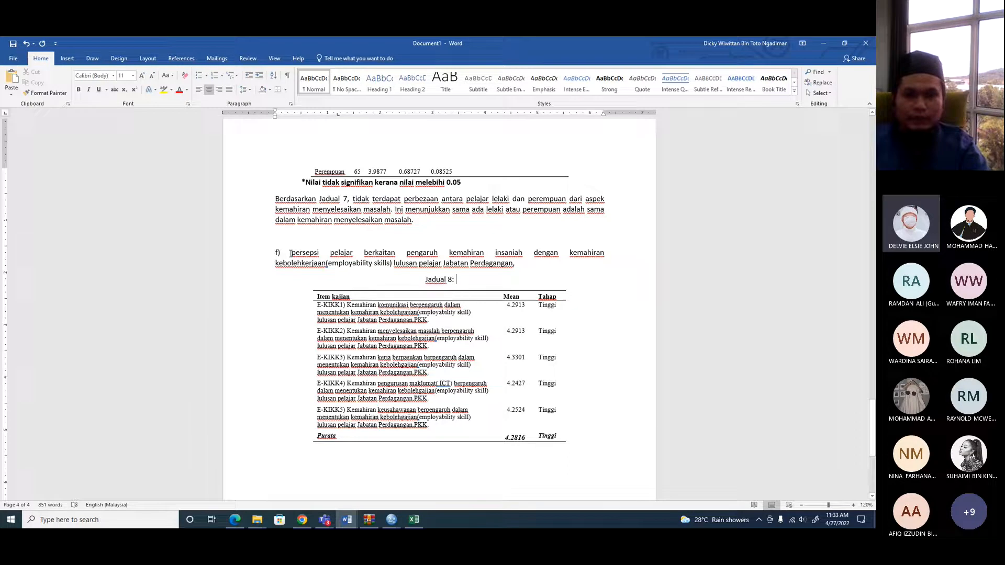
- Complete the Jadual 8 caption with "persepsi pelajar berkaitan pengaruh kemahiran insaniah dengan kemahiran kebolehkerjaan" copied from the "f)" heading
left_click_drag(295, 253, 326, 265)
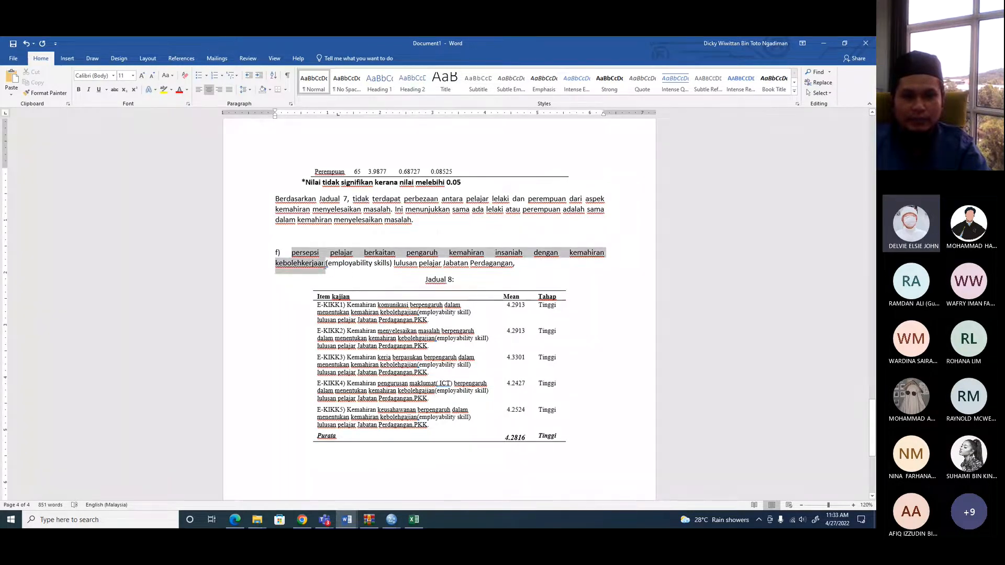
right_click(324, 268)
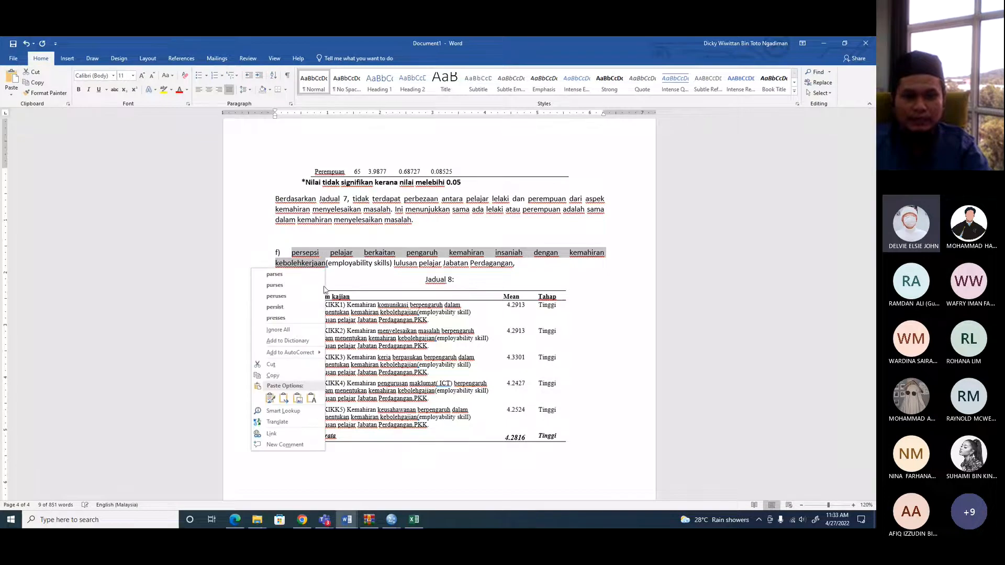
left_click(281, 374)
left_click(464, 280)
right_click(464, 281)
left_click(524, 322)
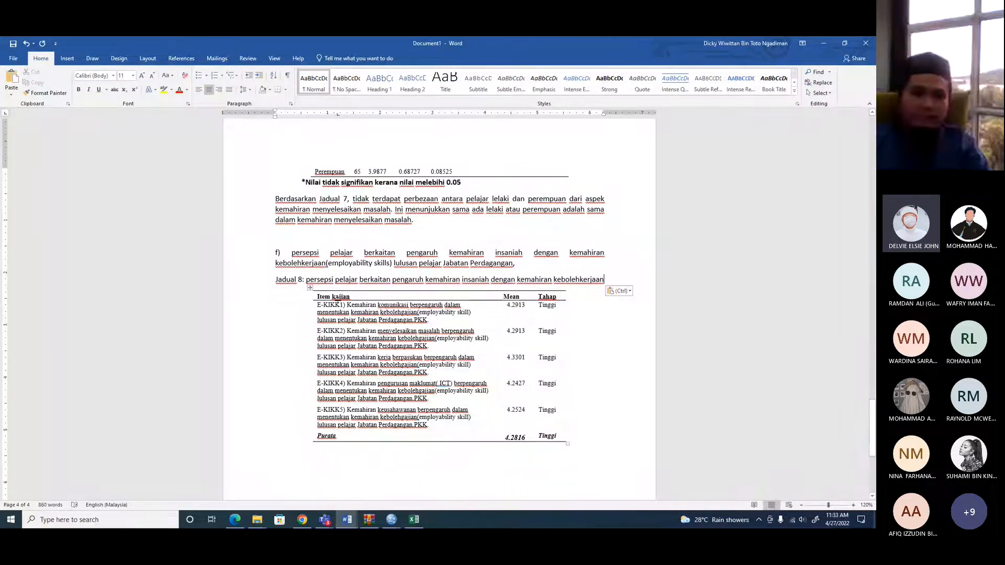
- Widen the Item kajian column of the Jadual 8 table slightly
left_click(341, 320)
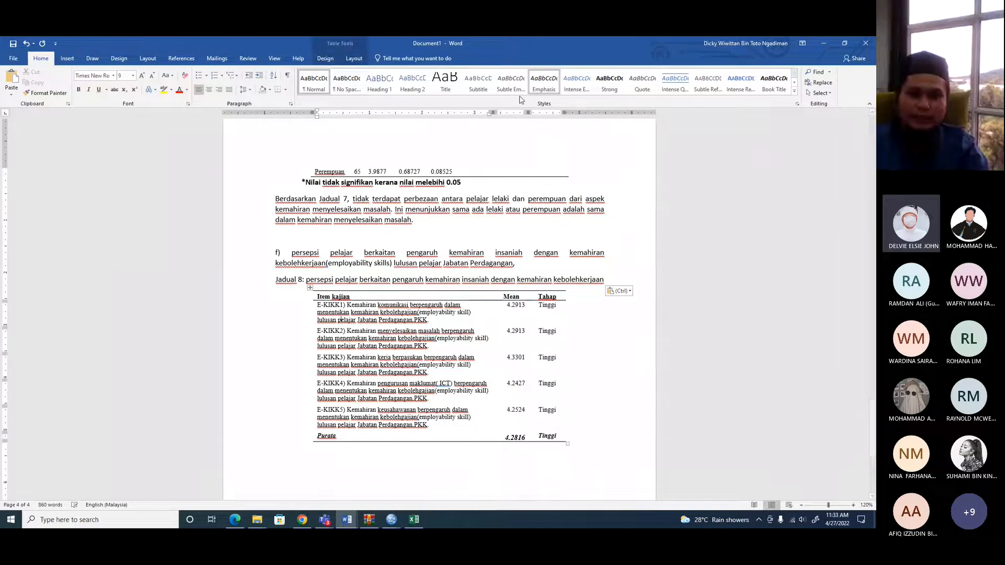
mouse_move(492, 113)
left_mouse_down()
mouse_move(532, 120)
mouse_move(510, 122)
left_mouse_up()
scroll(528, 347, "up", 6)
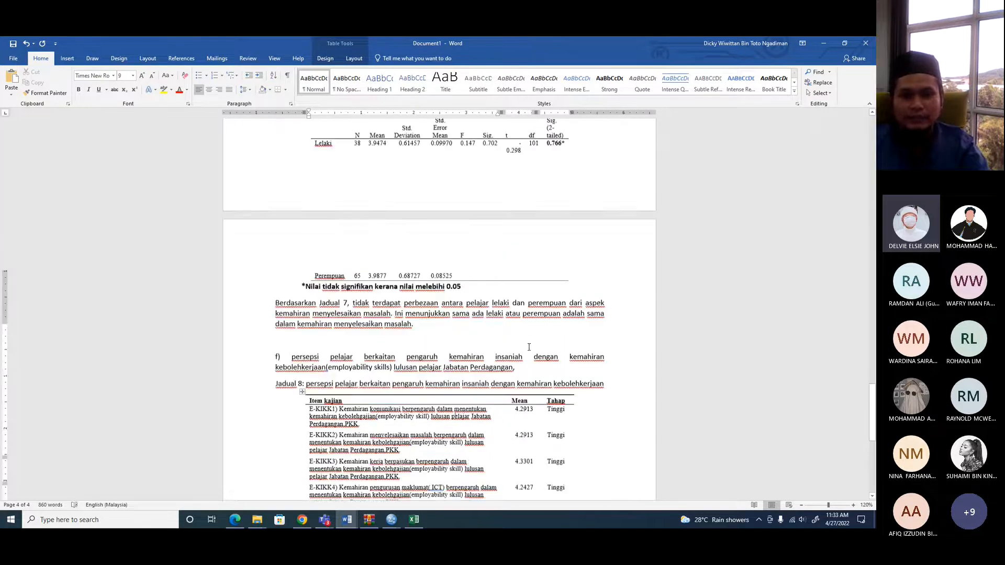
scroll(523, 351, "down", 7)
scroll(521, 355, "down", 2)
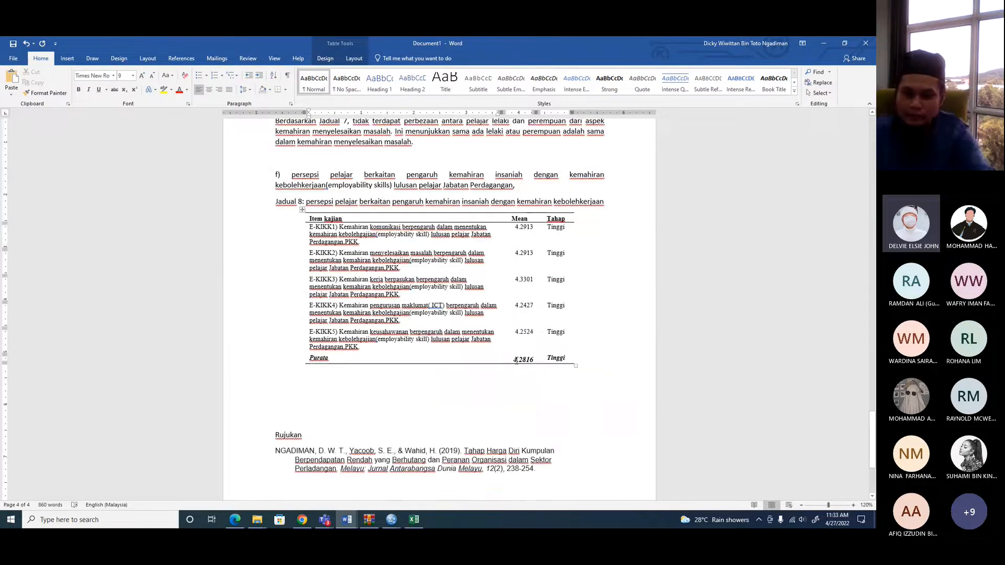
- Review the results sections and tables from Jadual 8 back up to Jadual 1 for missing introductory text
scroll(518, 359, "up", 15)
scroll(516, 362, "up", 20)
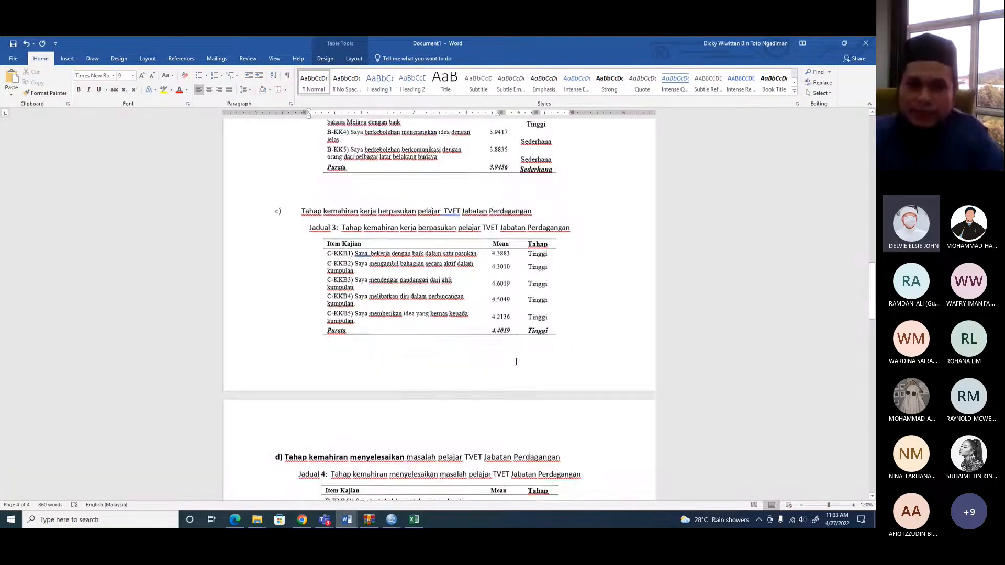
scroll(516, 361, "down", 15)
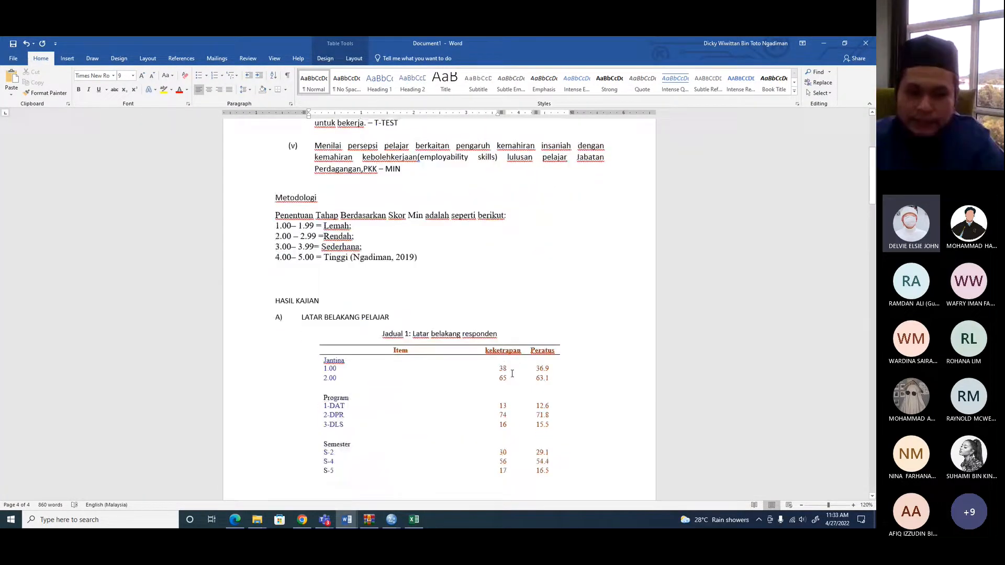
scroll(520, 375, "down", 5)
scroll(522, 375, "up", 15)
scroll(522, 375, "down", 10)
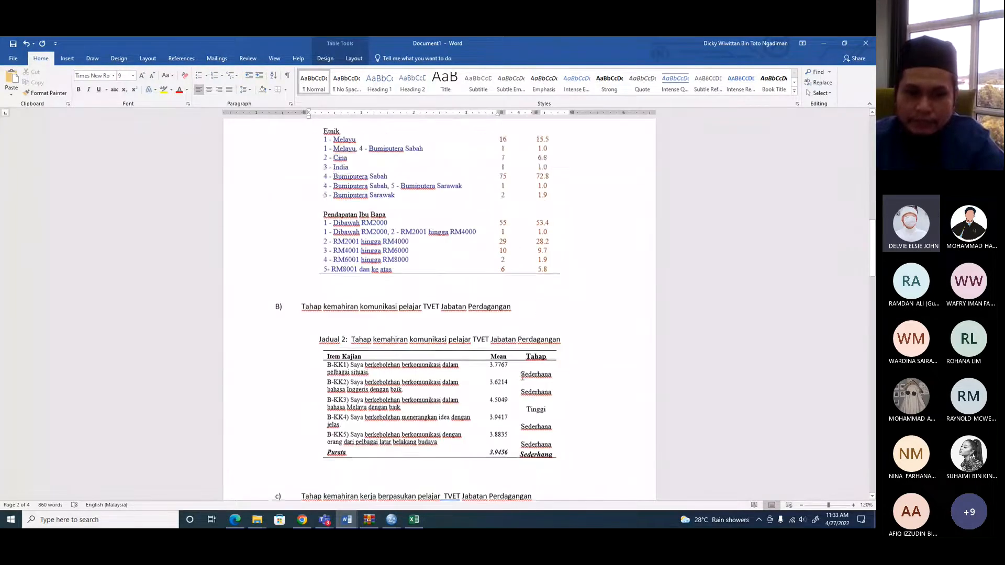
scroll(519, 377, "up", 3)
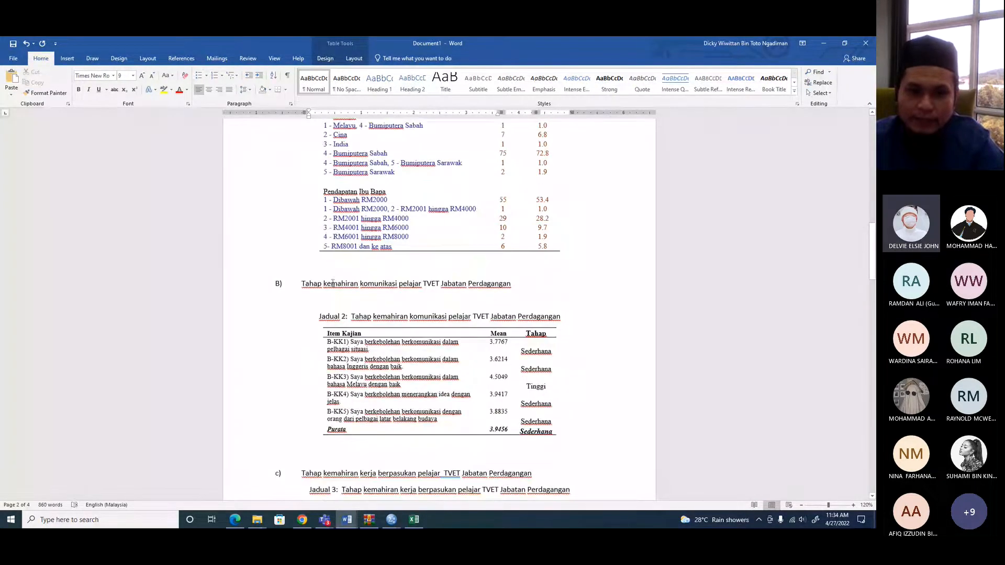
scroll(332, 283, "up", 9)
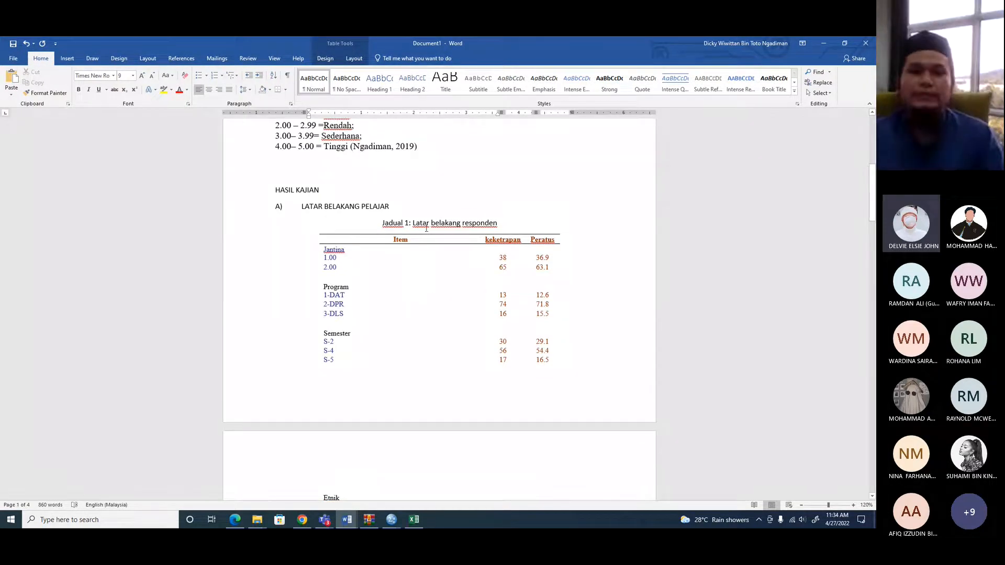
- Add the line "Jadual 1 menunjukkan latar belakang responden.........." between heading A) LATAR BELAKANG PELAJAR and the Jadual 1 caption
left_click(406, 200)
left_click(399, 205)
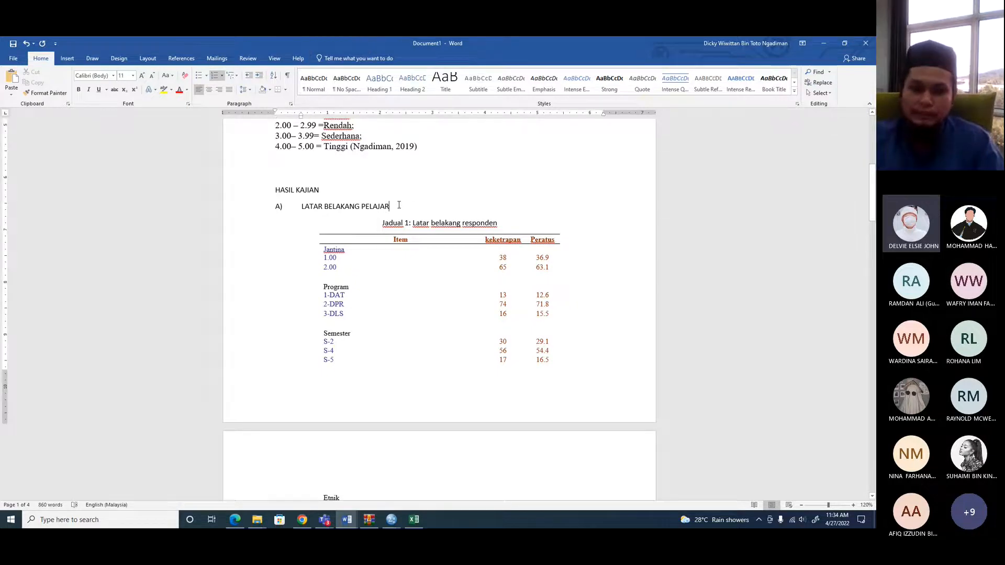
key("Return")
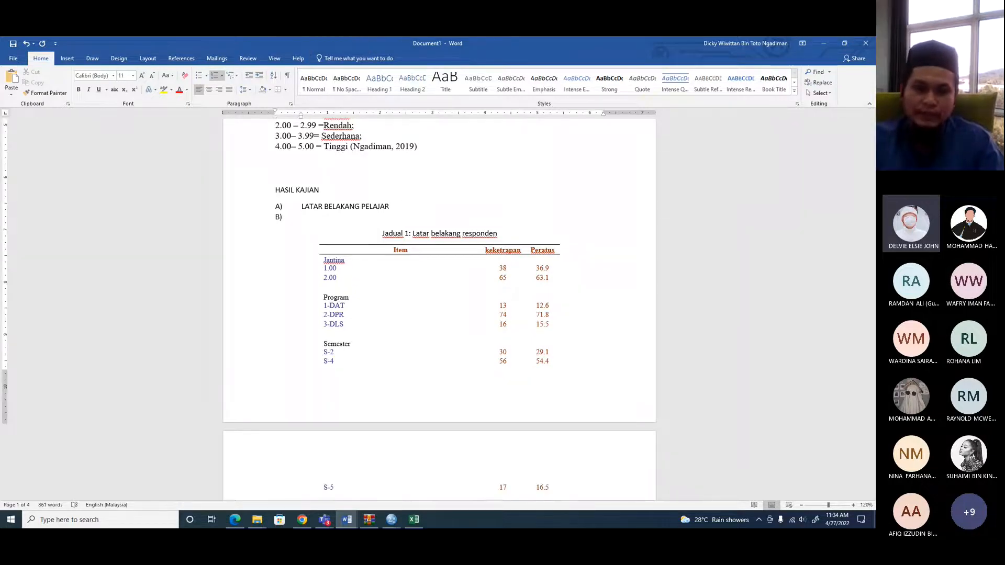
key("BackSpace")
type("Beri")
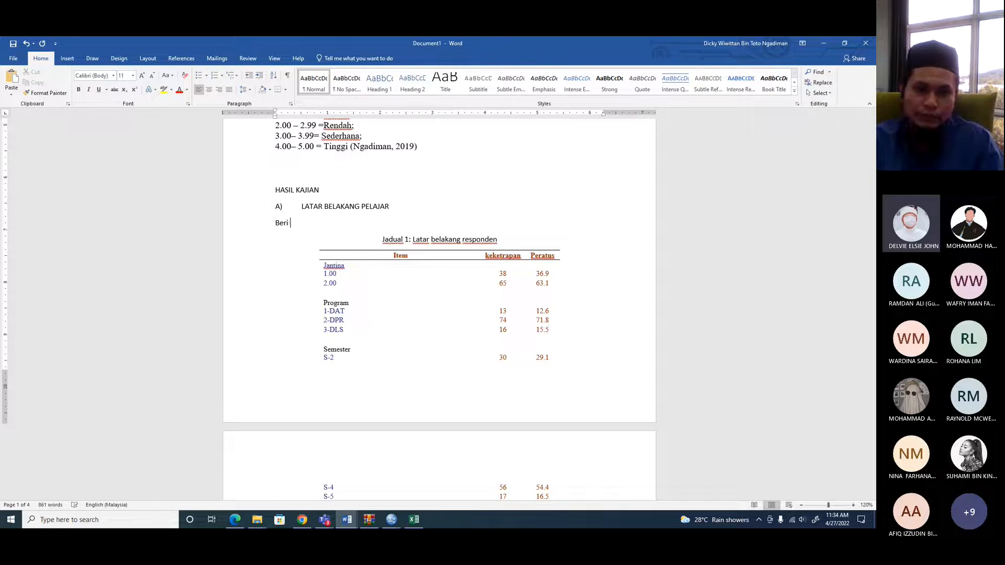
type("kut Jadual 1 menunjukkan ")
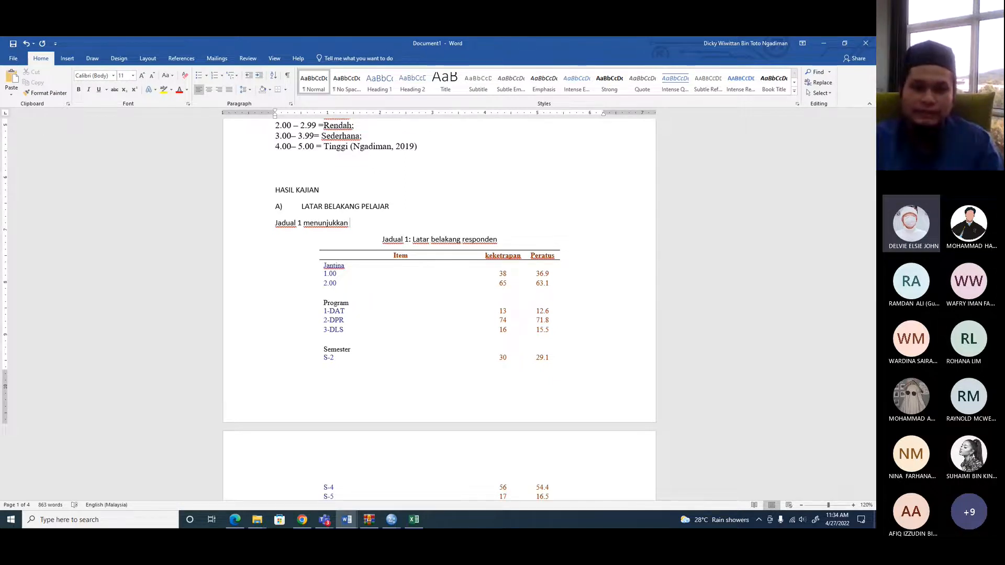
type("latar belakang")
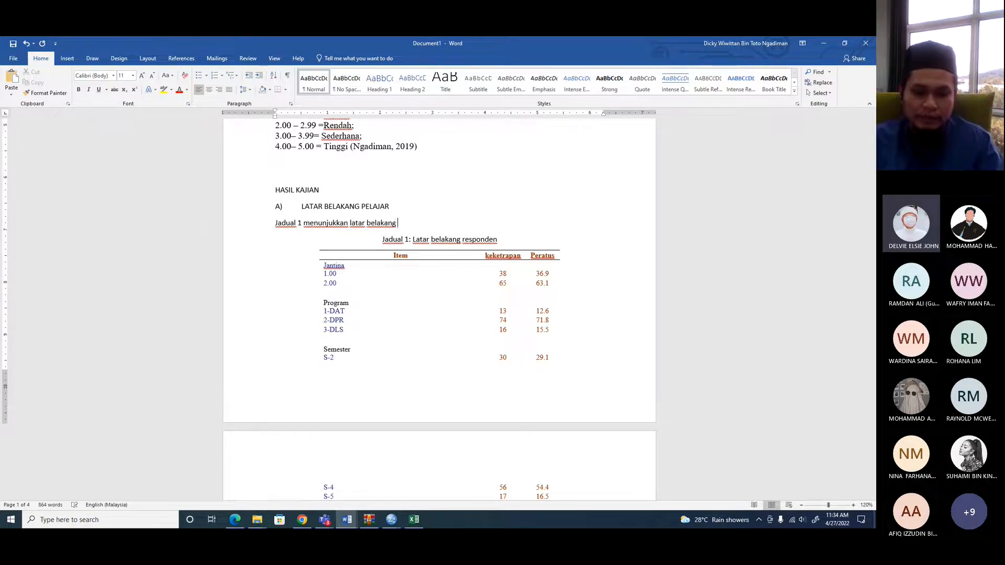
type(" responden..........")
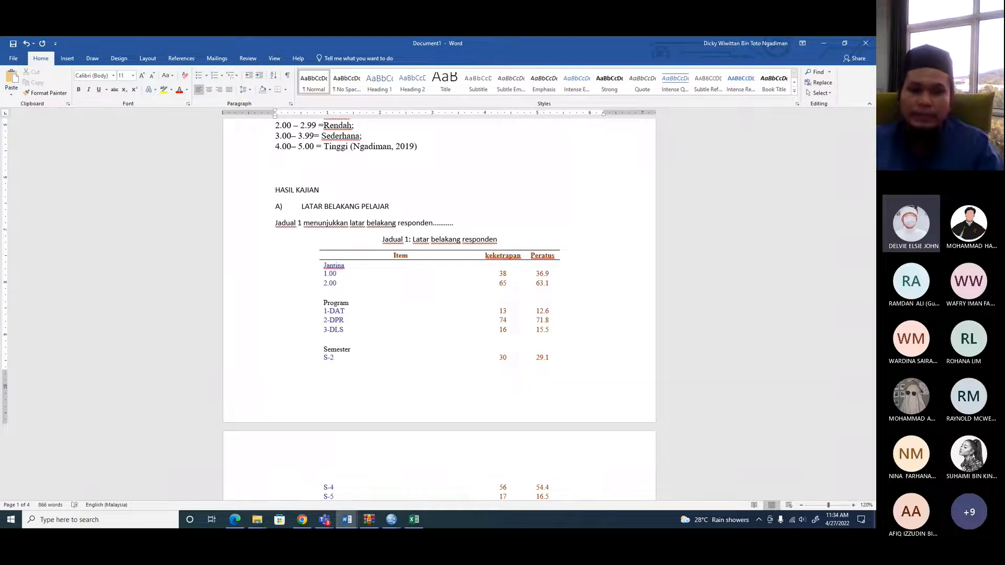
- Place the insertion point on the blank line between heading B) and the Jadual 2 caption
scroll(477, 283, "down", 8)
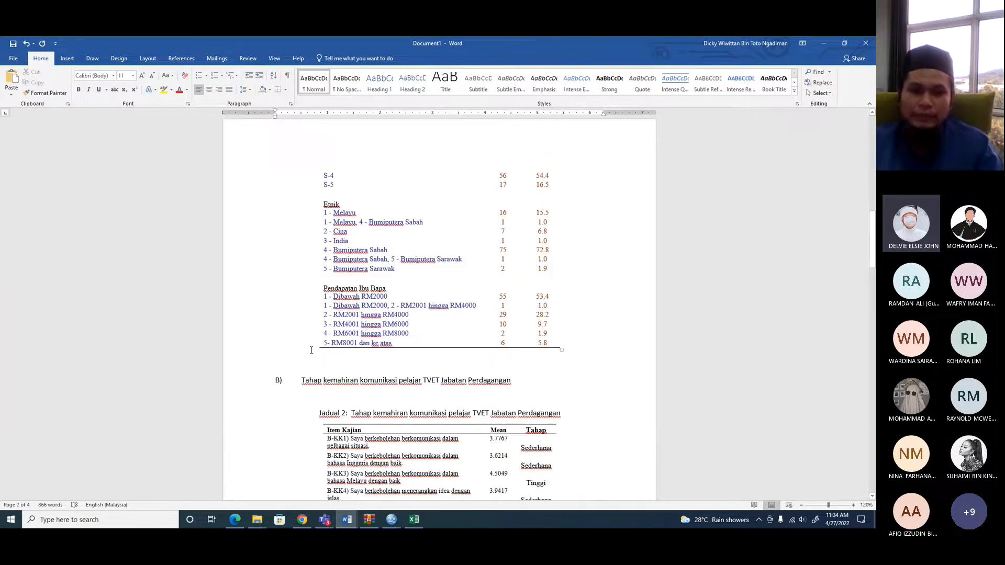
scroll(448, 283, "up", 4)
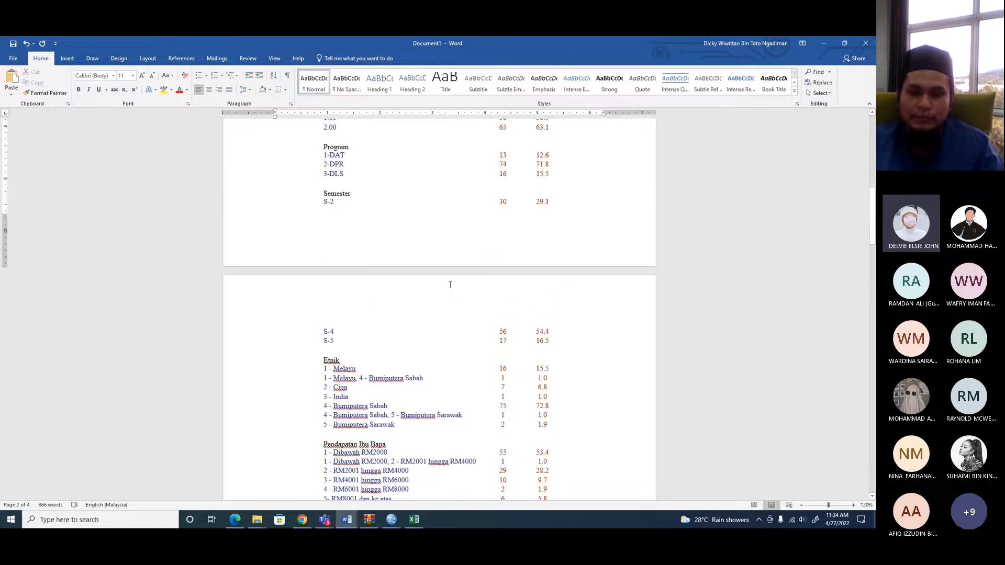
scroll(451, 284, "down", 5)
scroll(453, 284, "down", 3)
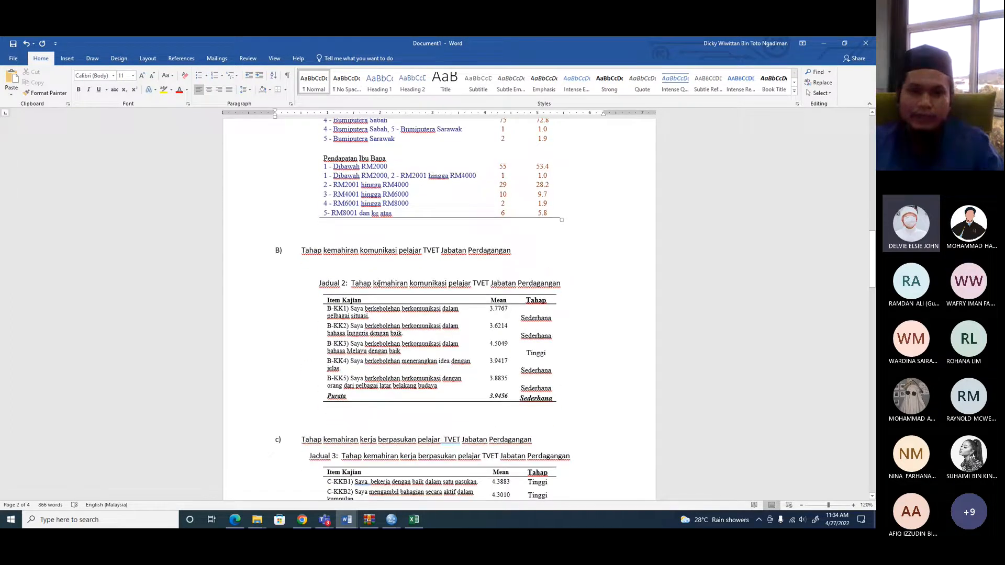
left_click(328, 269)
type("Berdasarkan")
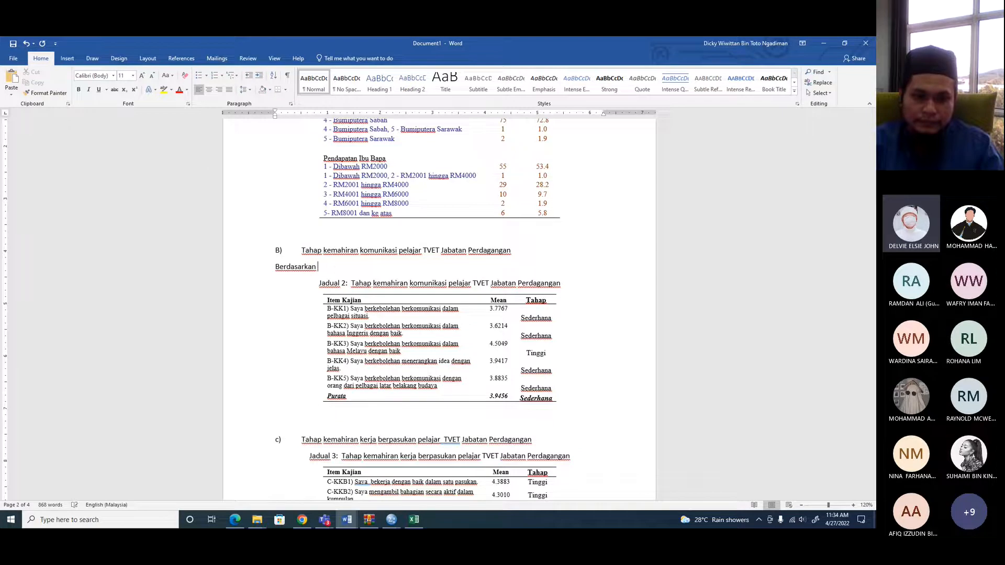
key("BackSpace")
key("BackSpace")
key("BackSpace")
key("BackSpace")
key("BackSpace")
key("BackSpace")
key("BackSpace")
key("BackSpace")
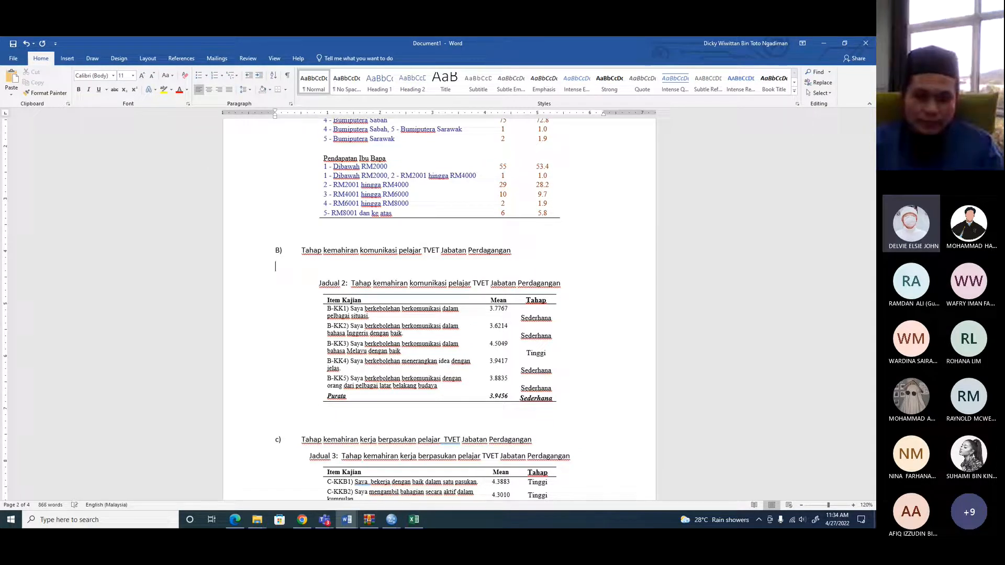
- Write "Jadual 2 menunjukkan Tahap kemahiran komunikasi pelajar TVET Jabatan Perdagangan." below heading B), copying the title from the Jadual 2 caption
type("Jadual ")
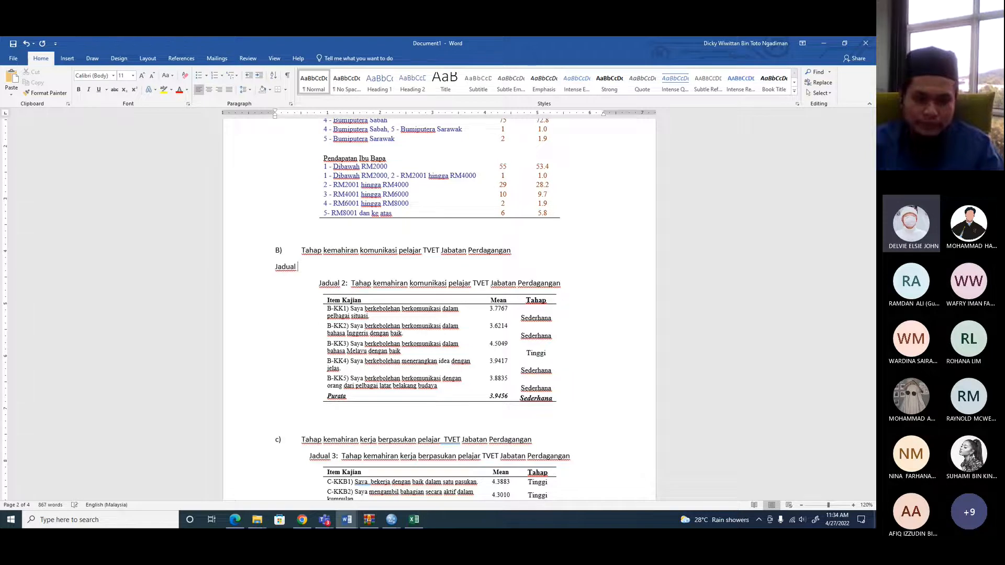
type("2 menun")
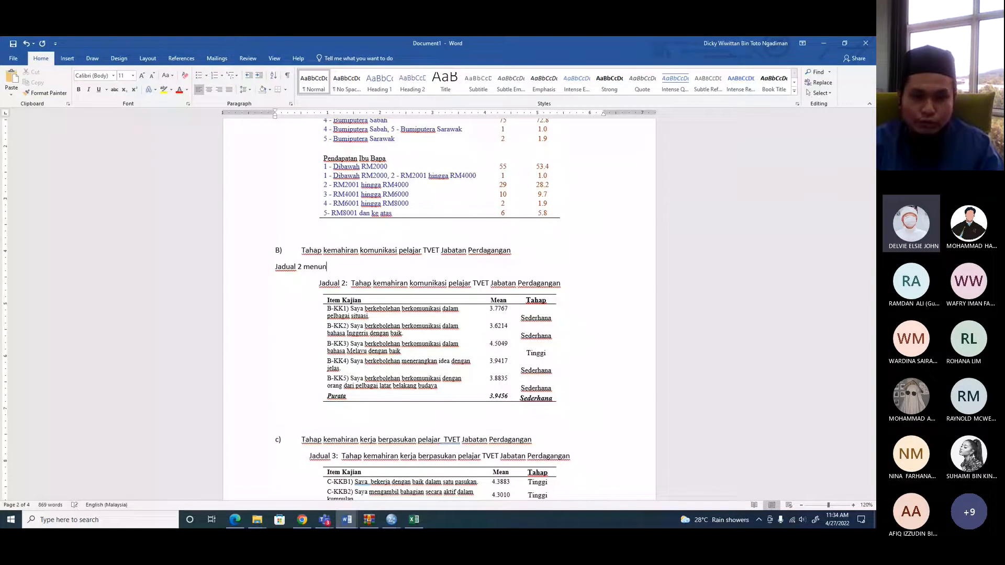
type("n")
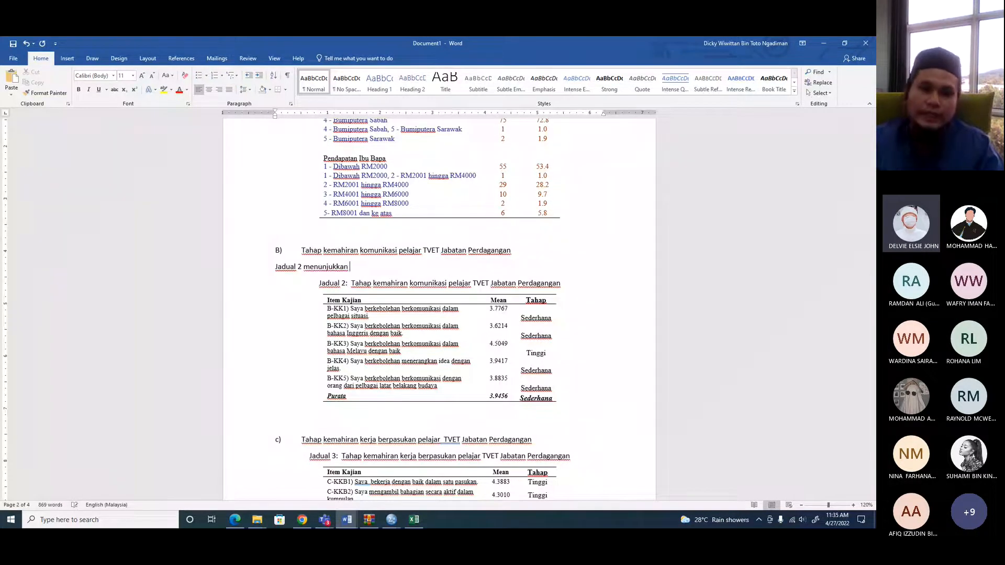
left_click_drag(351, 283, 560, 283)
right_click(532, 286)
left_click(554, 302)
left_click(378, 266)
key("ctrl+v")
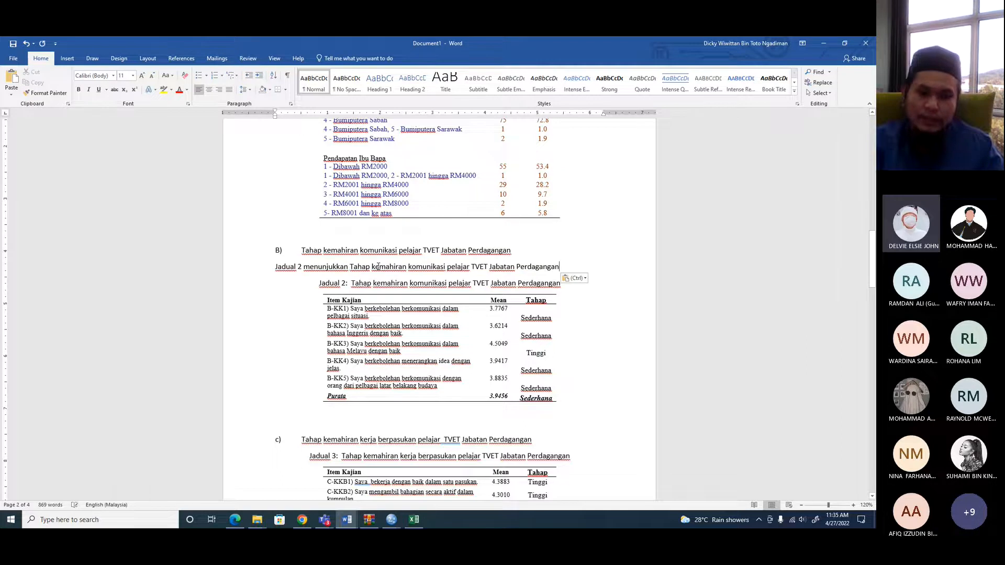
type(".")
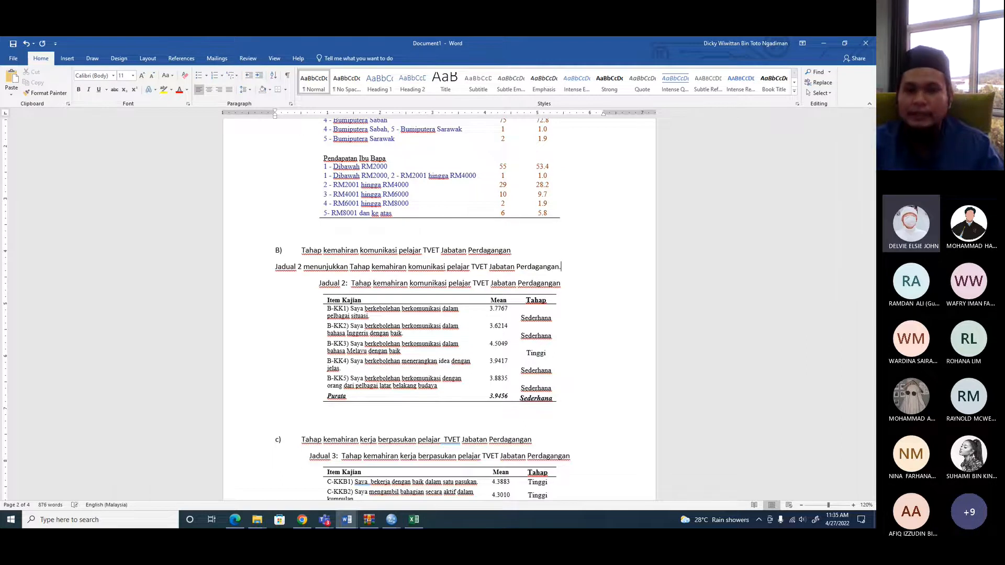
- Begin a second sentence with "Item ya" after the Jadual 2 introductory sentence under heading B)
type(" Item ya")
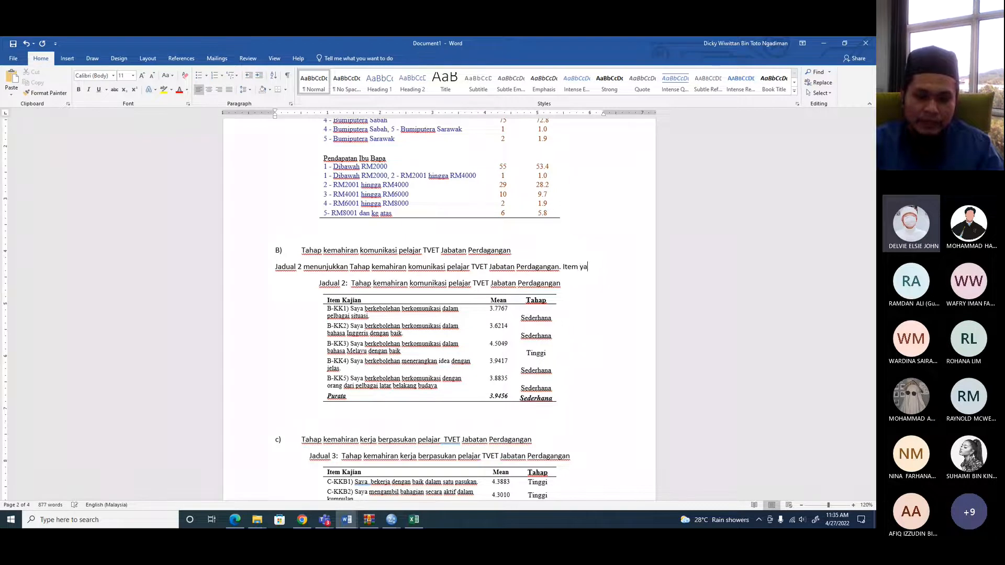
- Continue the section B description so its second sentence reads "Item yang memperoleh skor paling tinggi adalah item B-KK3"
type("ng memperol")
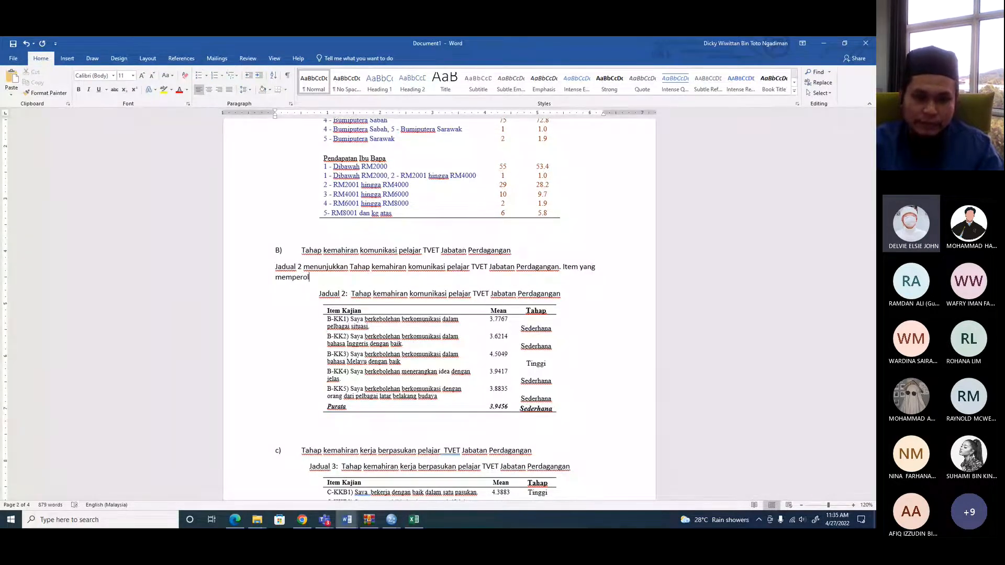
type("eh skor pa")
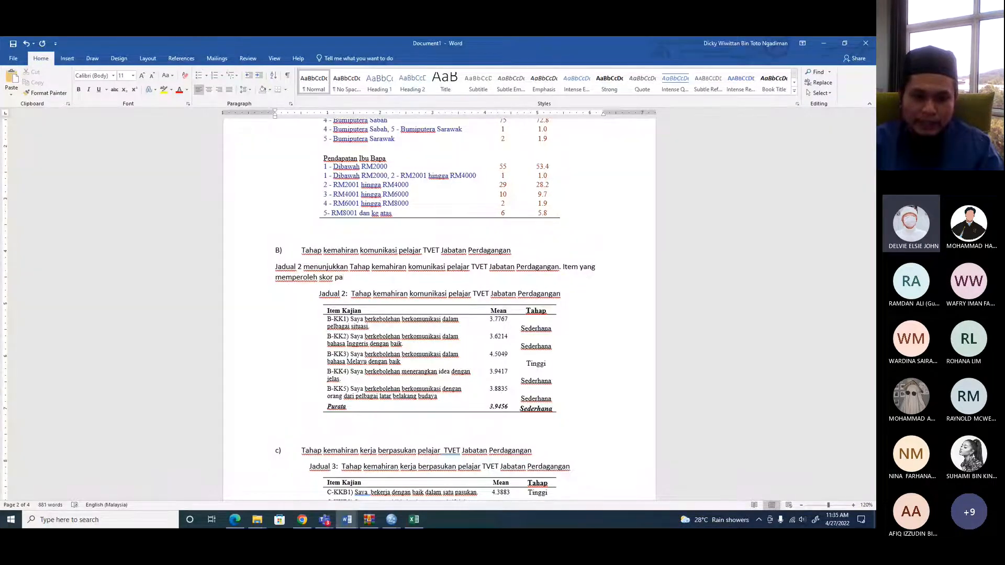
type("ling ti")
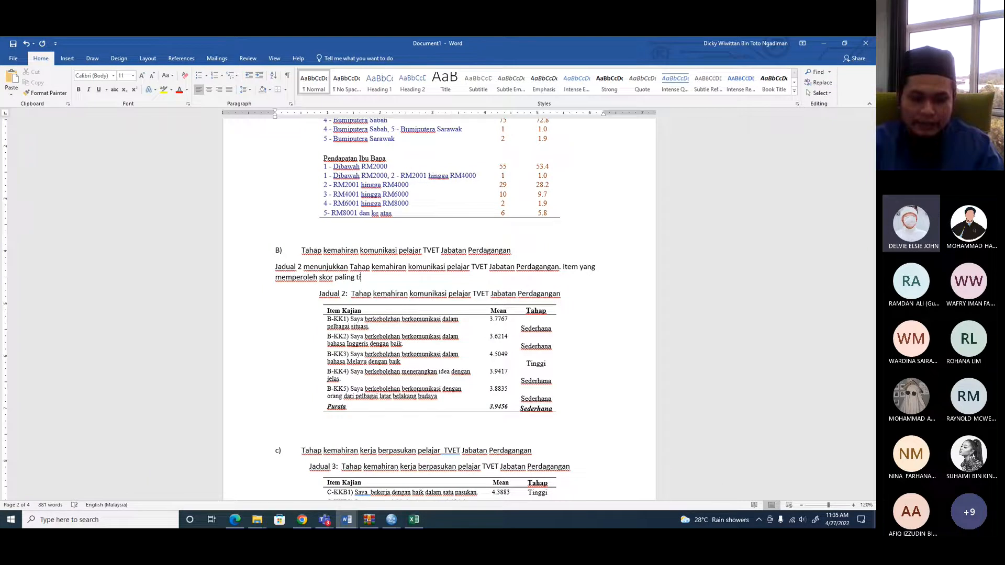
type("nggi adalah ")
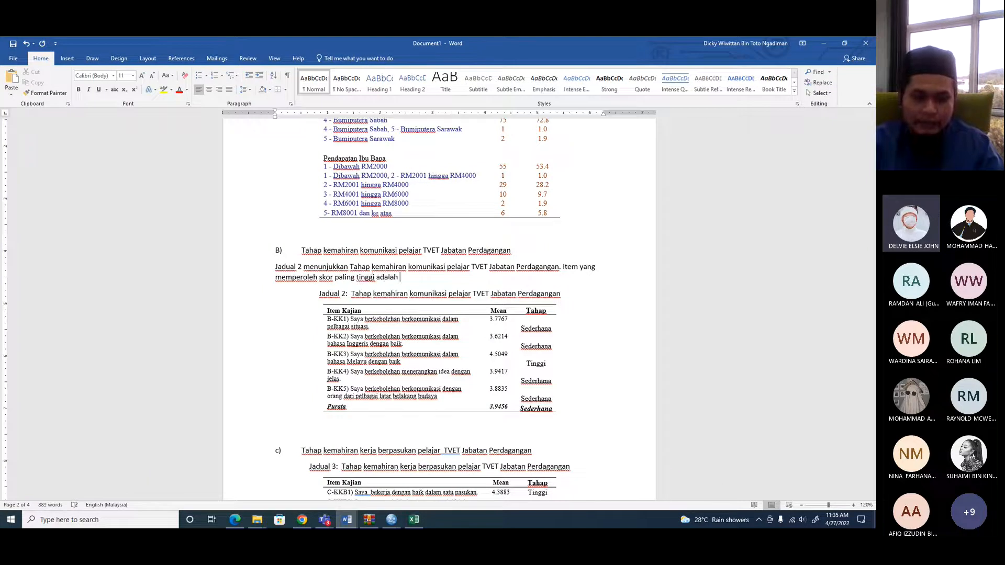
type("item")
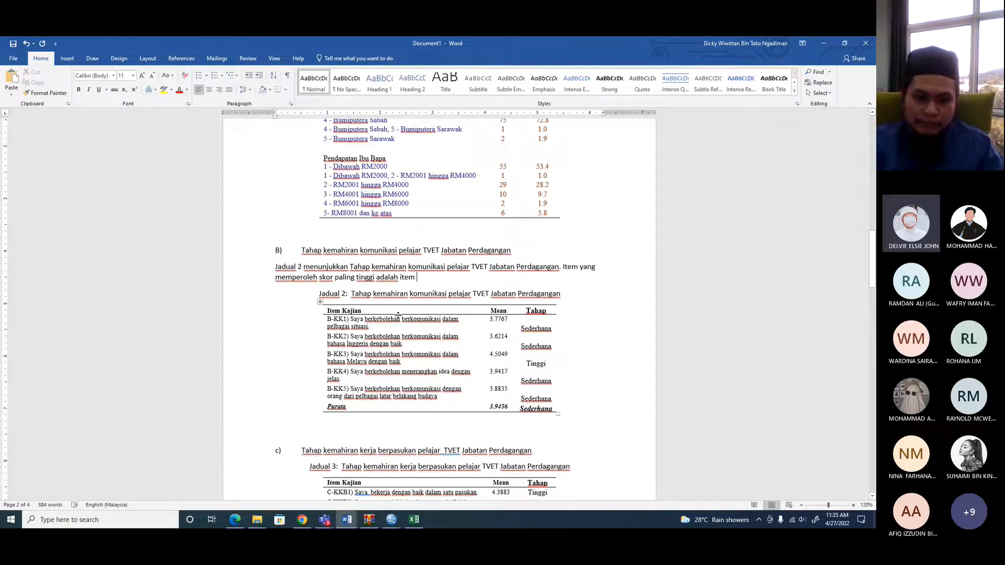
type("B")
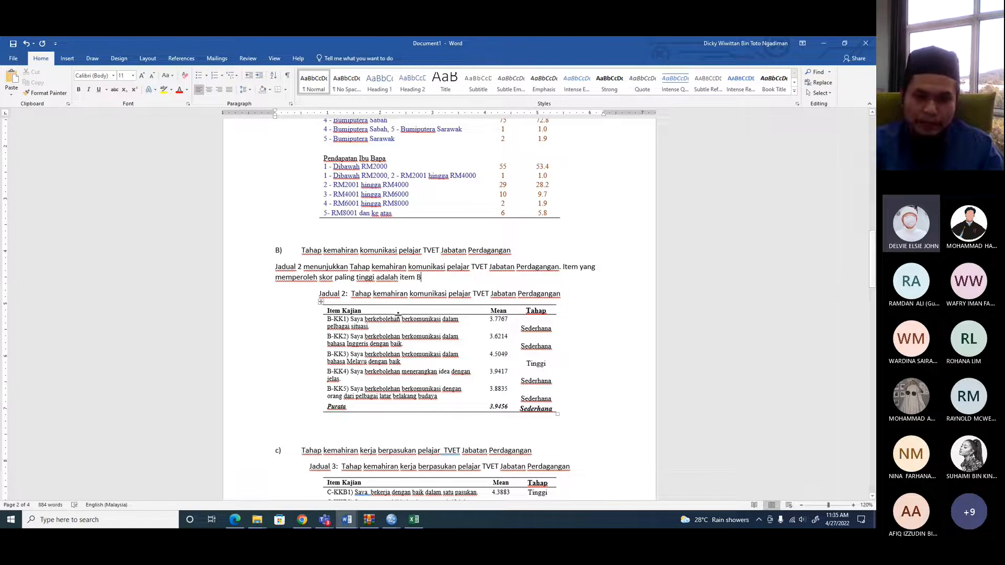
type("-KK#")
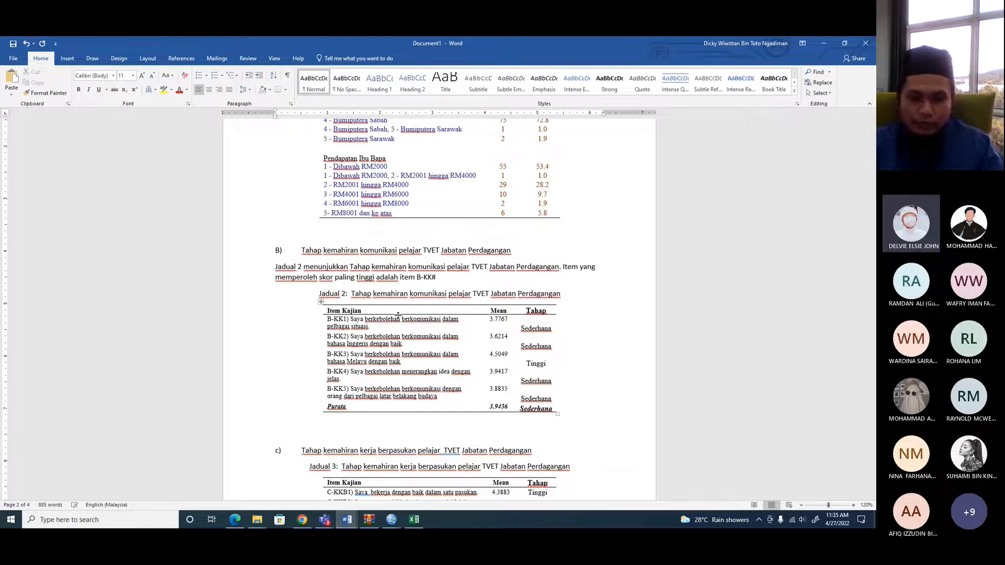
key("BackSpace")
type("3")
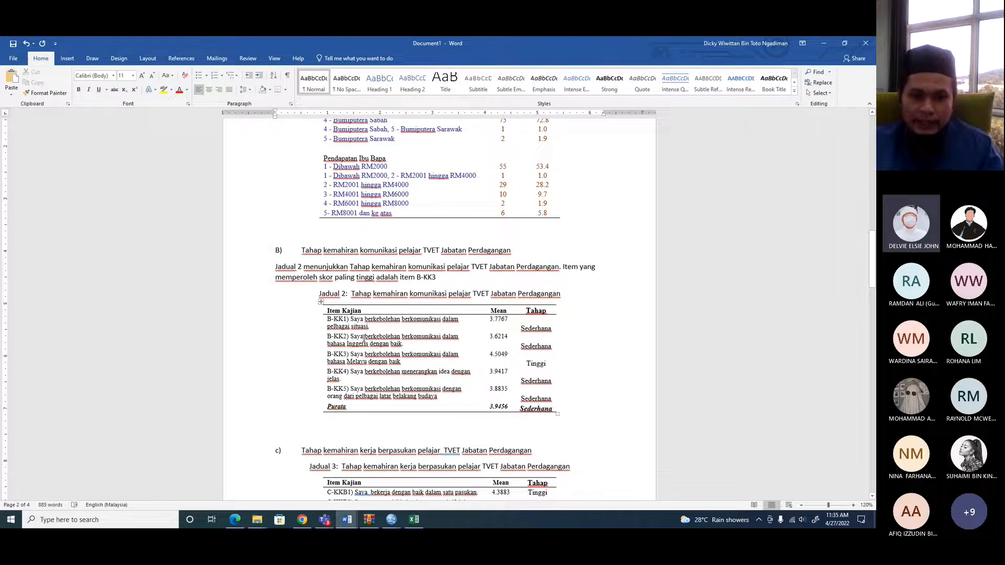
- Copy "berkebolehan berkomunikasi dalam bahasa Melayu dengan baik" from the B-KK3 row of Jadual 2 and add "iaitu" after "B-KK3" in the description
left_click_drag(365, 337, 402, 361)
right_click(390, 365)
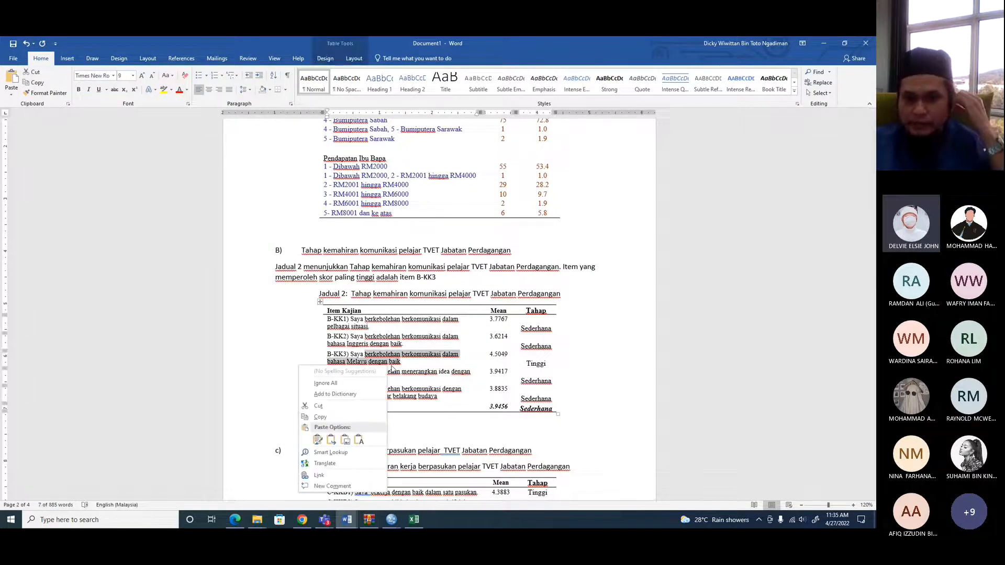
left_click(326, 417)
left_click(446, 284)
type("iaitu ")
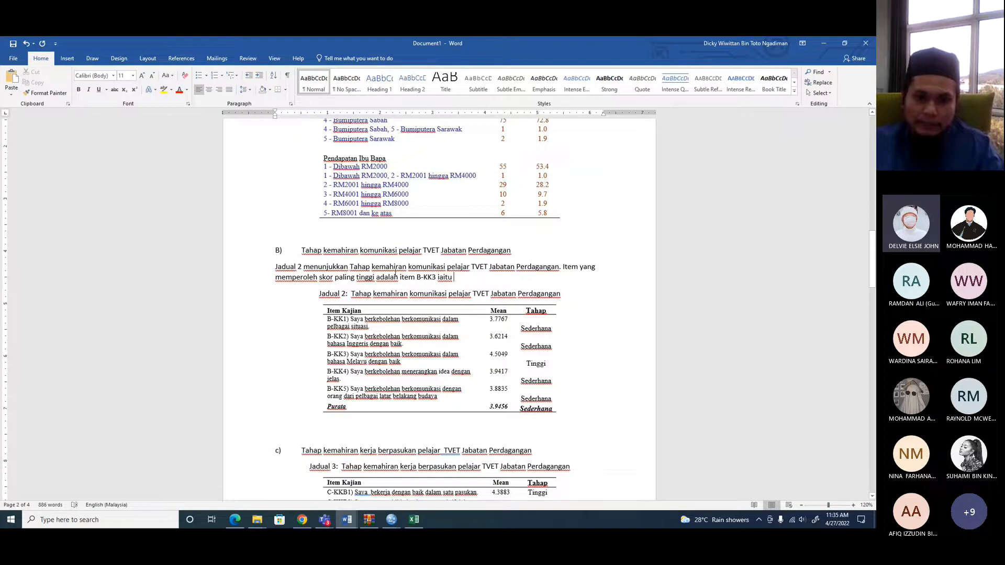
- Insert the mean score "(4.5049)" after "paling tinggi" in the section B description
type("t")
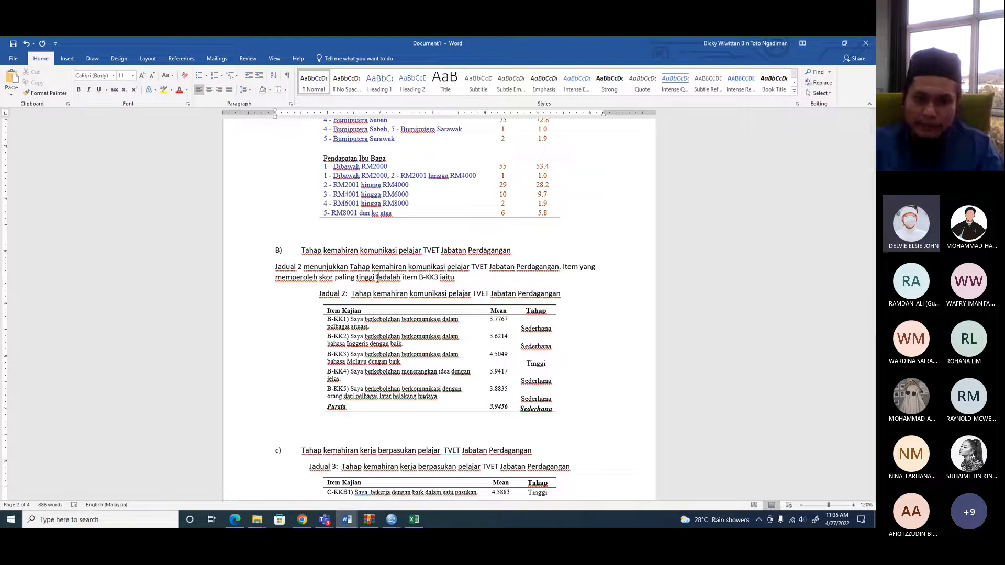
type("4.5049")
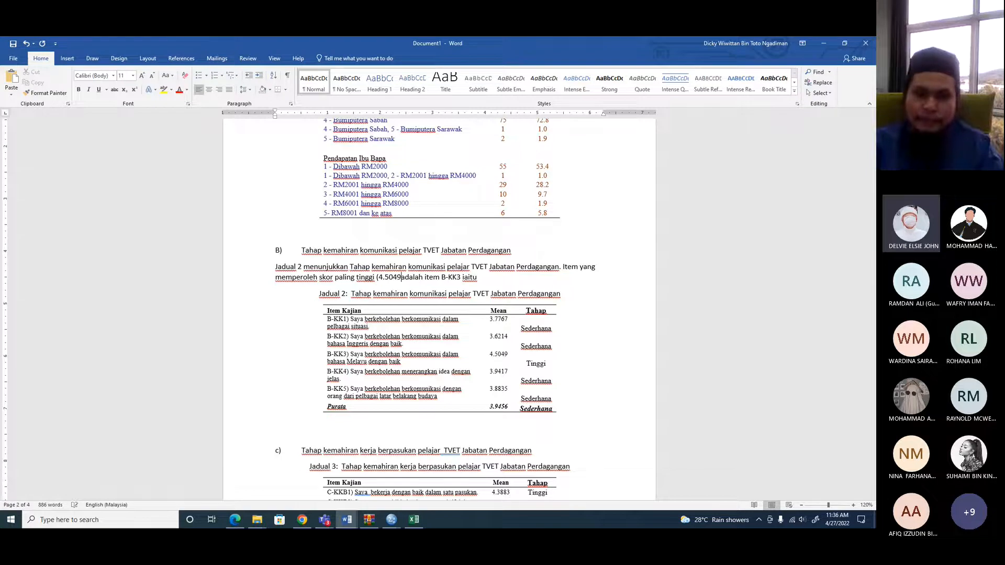
type(")")
- Paste the copied B-KK3 wording after "iaitu", insert "pelajar" before it and end the sentence with a period
left_click(495, 276)
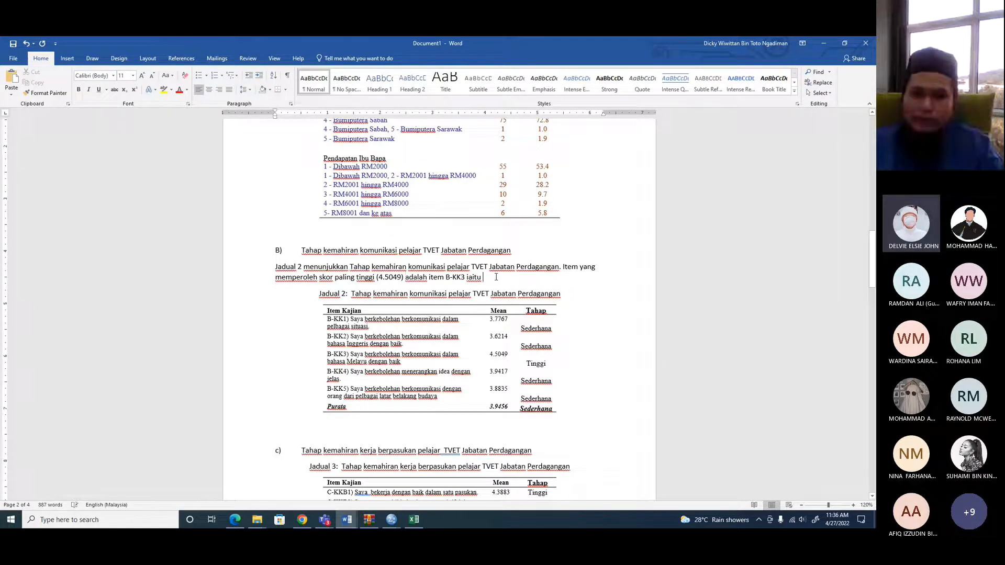
right_click(491, 277)
left_click(549, 317)
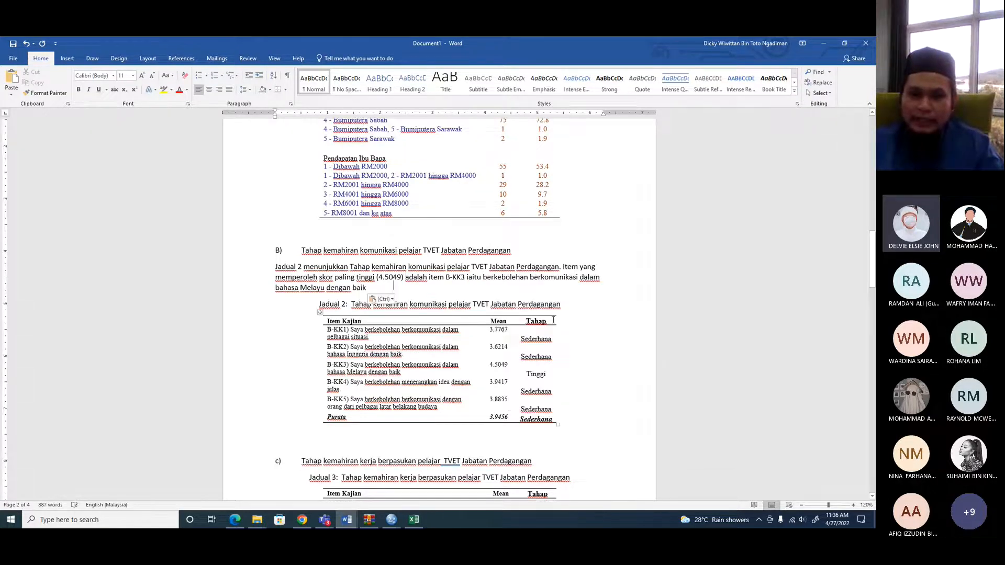
left_click(483, 279)
type("pe")
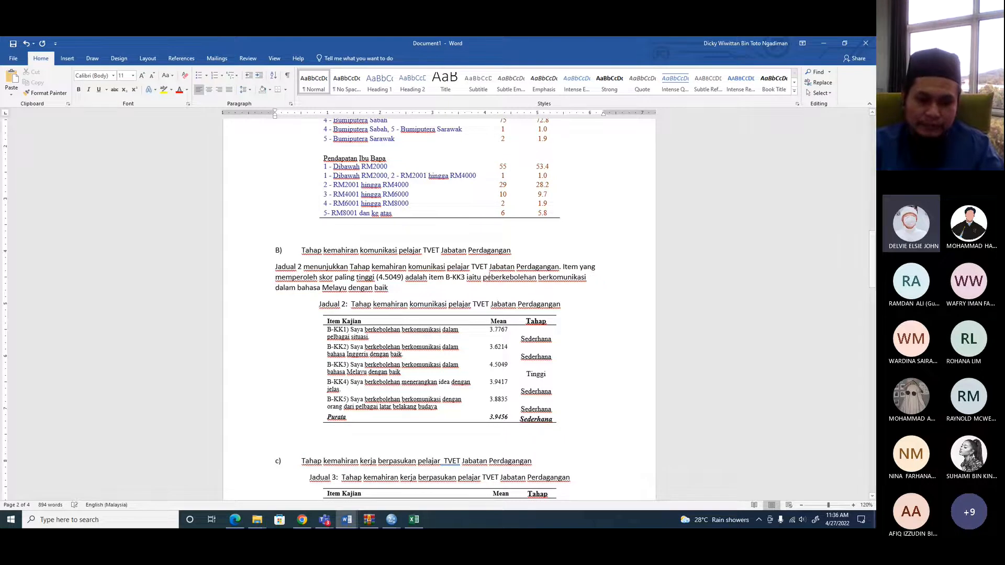
type("lajar ")
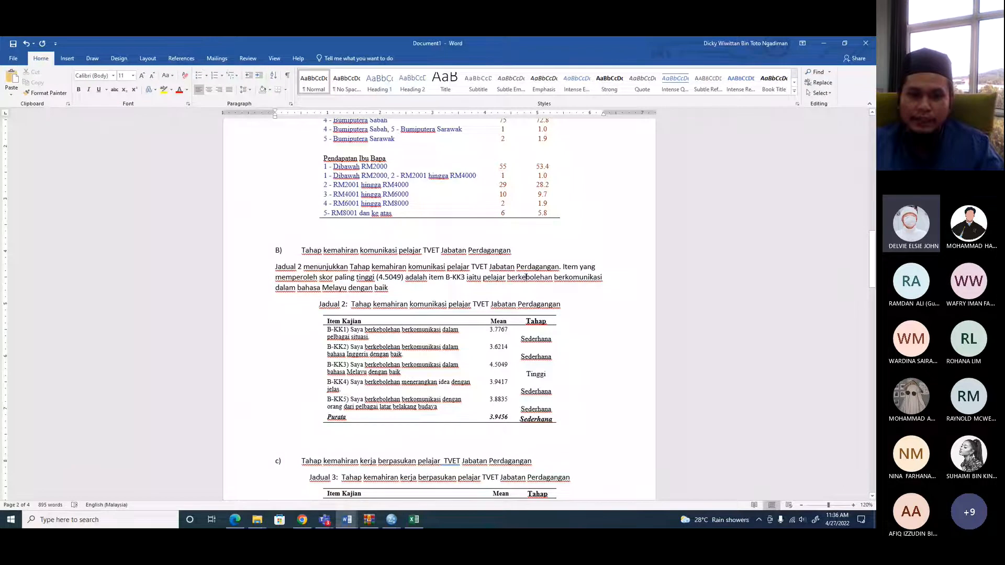
type(".")
- Review the headings and tables of sections B, C and D, from Jadual 2 to Jadual 4
scroll(390, 312, "down", 2)
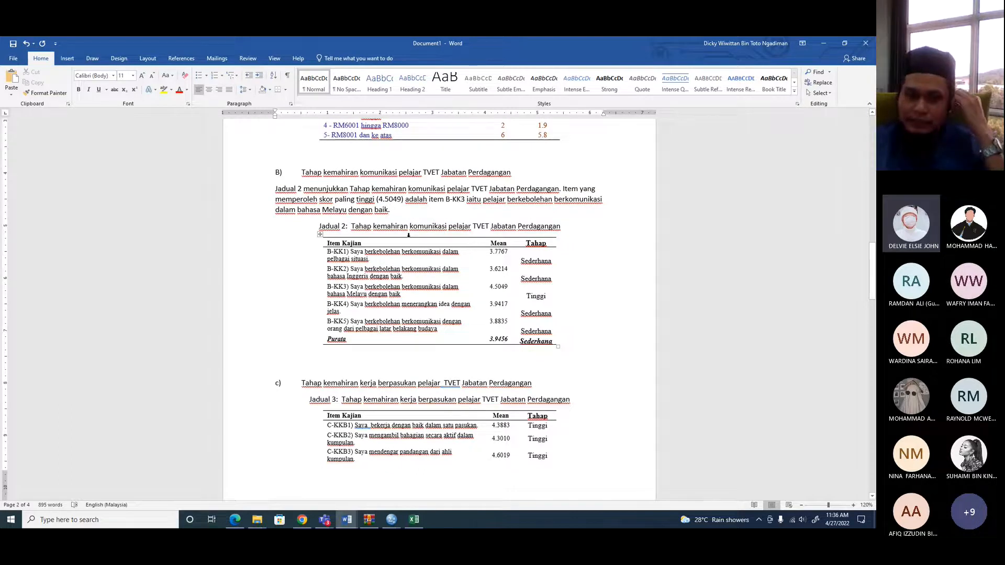
key("XF86AudioRaiseVolume")
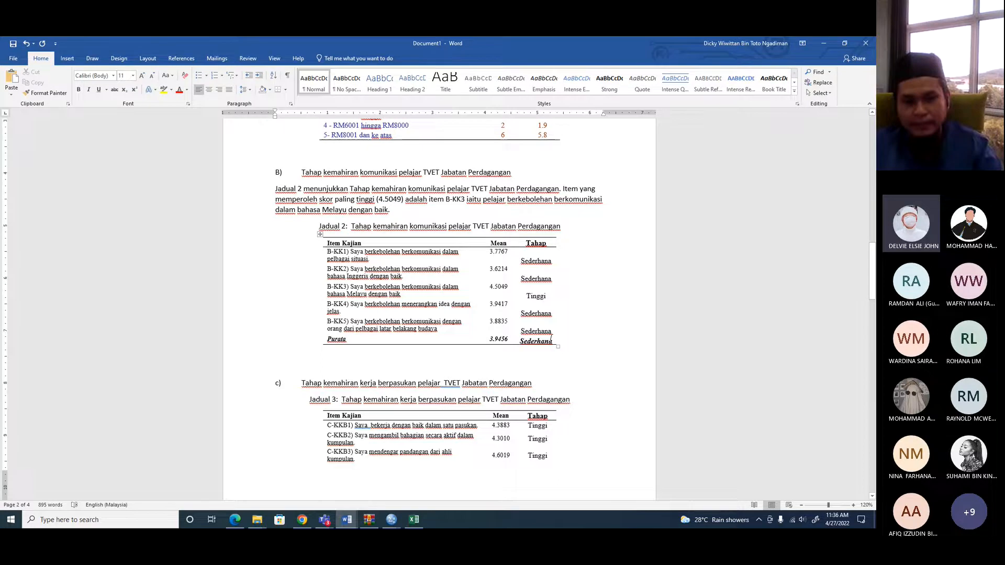
scroll(551, 338, "down", 3)
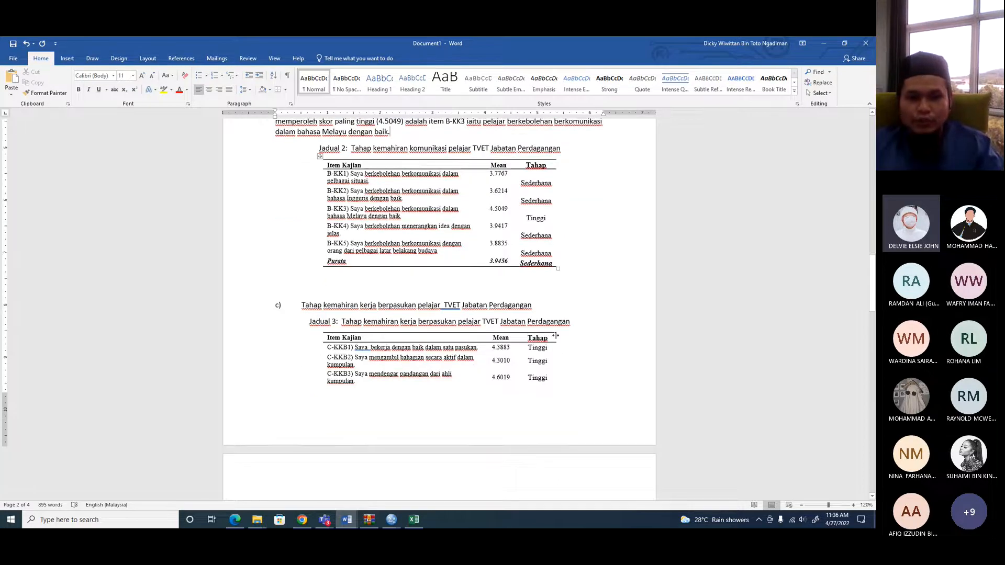
scroll(555, 336, "up", 5)
scroll(553, 337, "down", 9)
scroll(552, 338, "down", 2)
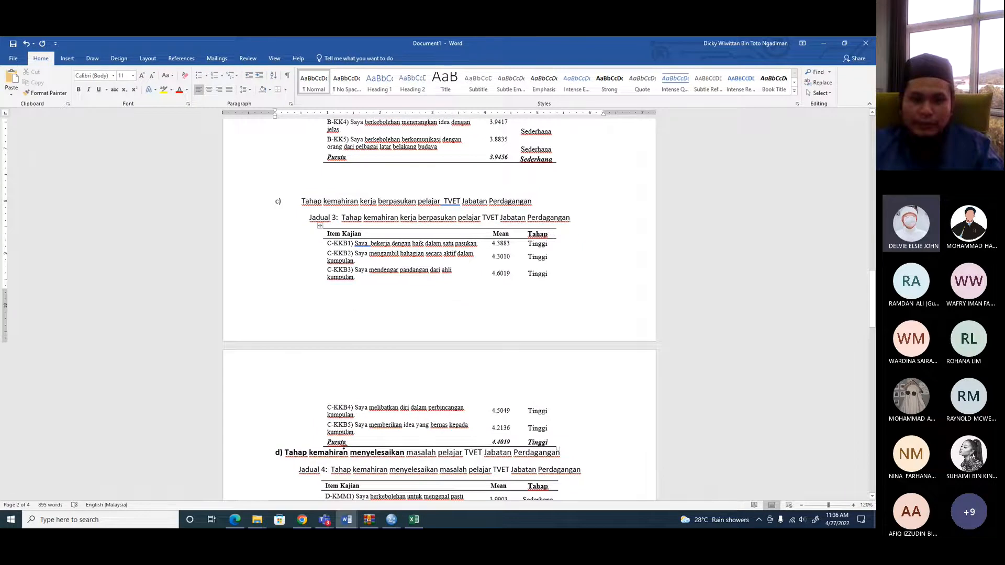
scroll(441, 356, "down", 6)
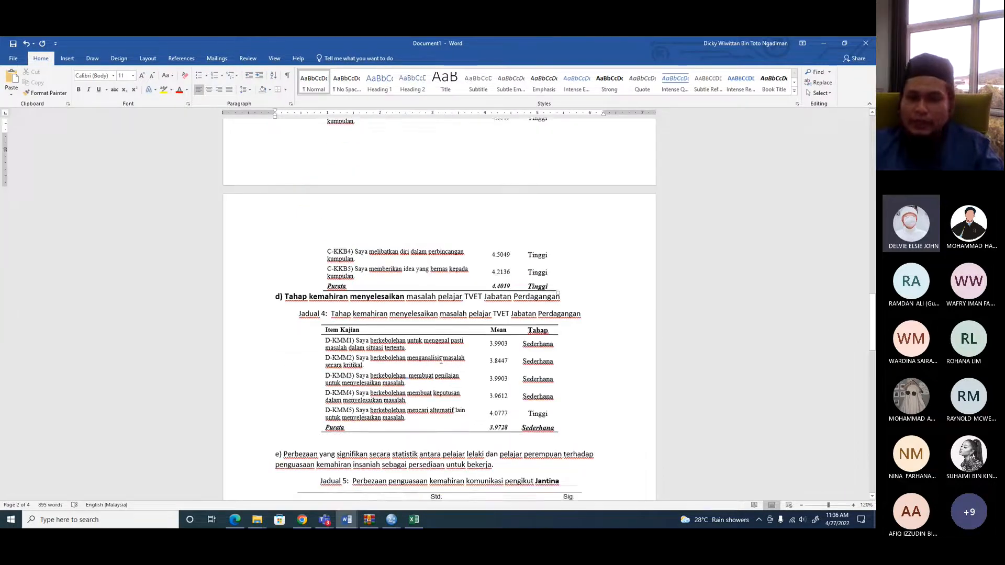
- Make the headings of sections A, B and C under HASIL KAJIAN bold
scroll(441, 360, "up", 6)
scroll(441, 361, "up", 20)
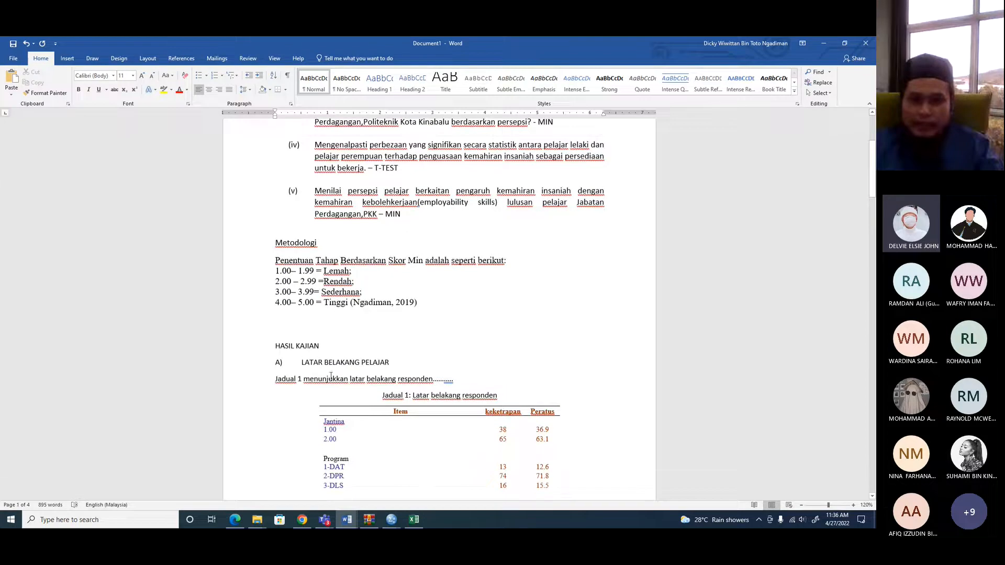
left_click(250, 370)
left_click(79, 91)
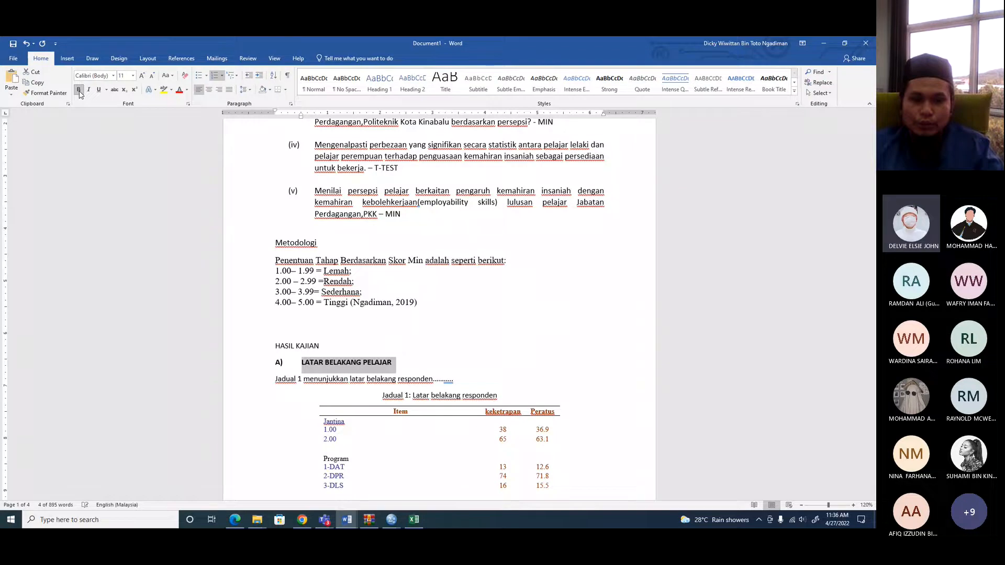
scroll(247, 297, "down", 10)
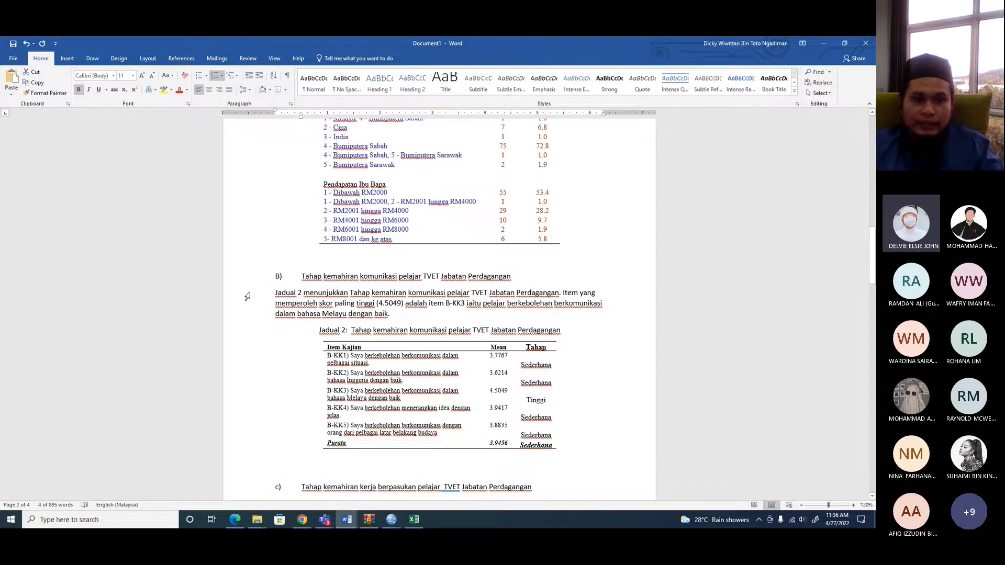
scroll(247, 297, "down", 3)
left_click(254, 332)
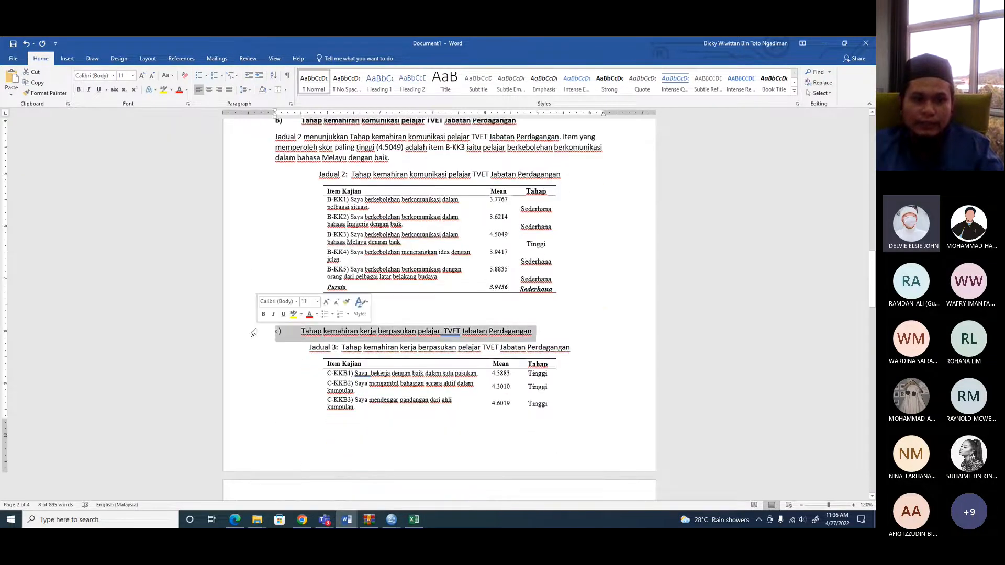
left_click(78, 89)
- Insert a blank line between the end of Jadual 3 and the section d) heading
scroll(391, 281, "down", 3)
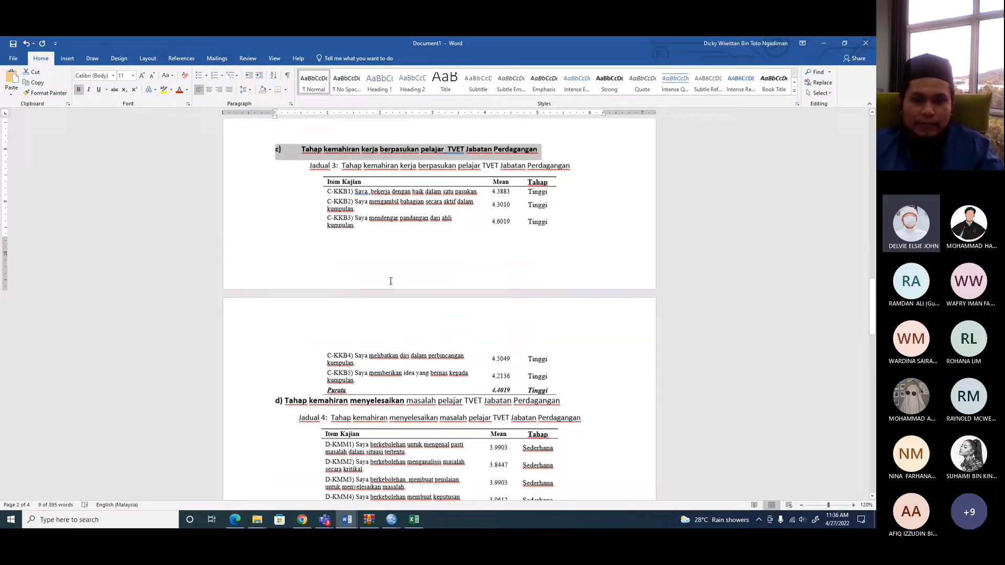
scroll(390, 280, "down", 2)
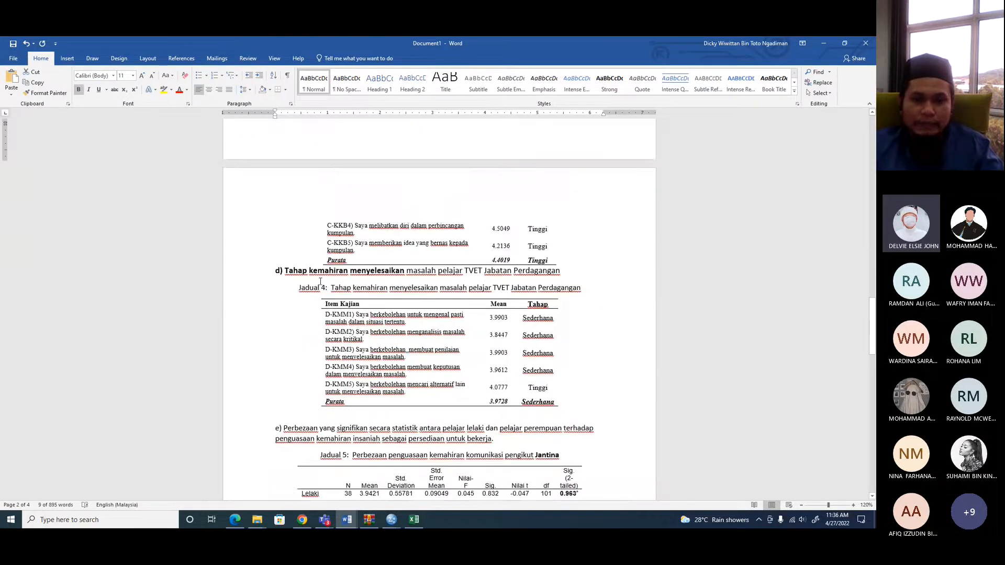
left_click(272, 271)
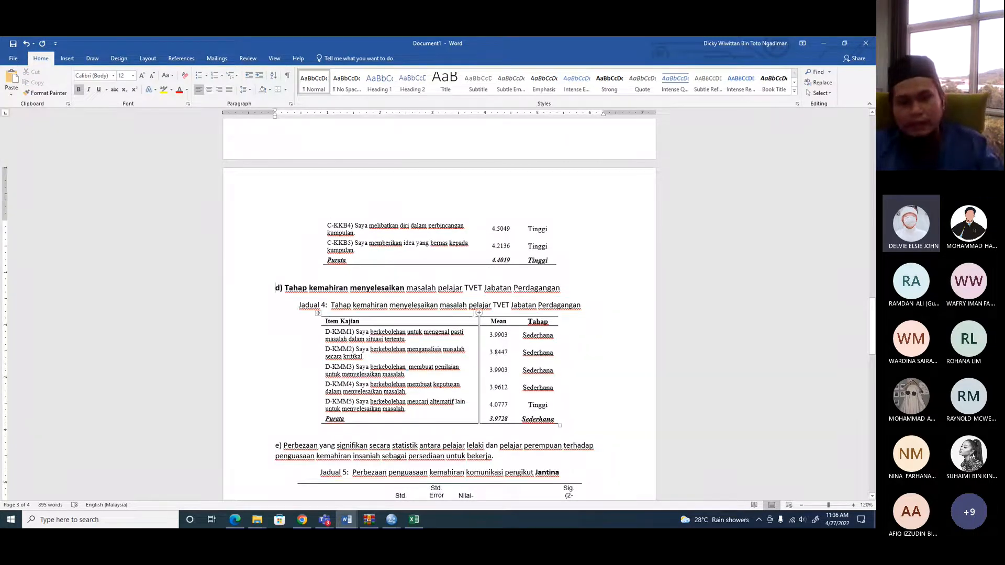
- Review the section B description and the result tables from Jadual 2 through Jadual 6
scroll(472, 313, "down", 1)
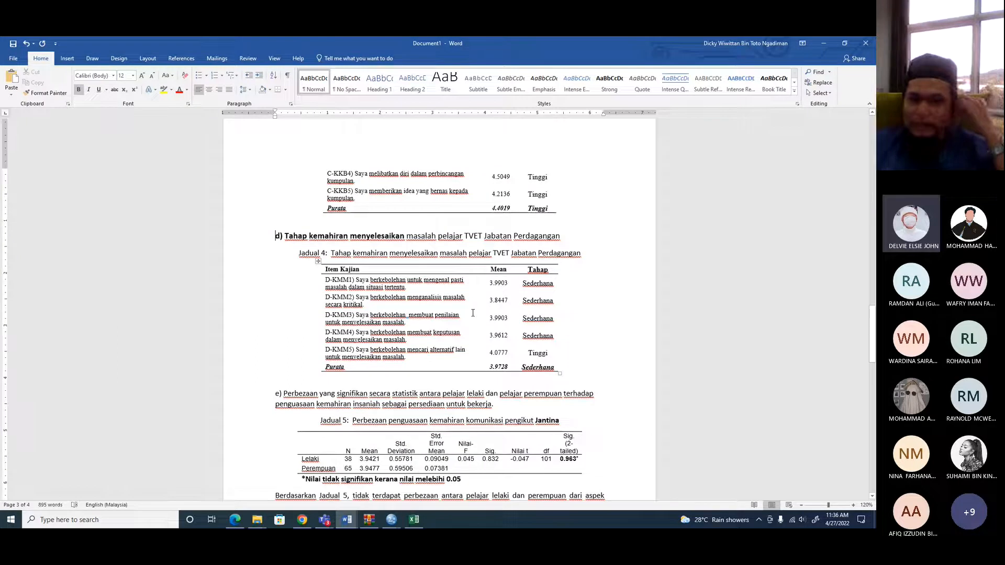
scroll(472, 313, "up", 12)
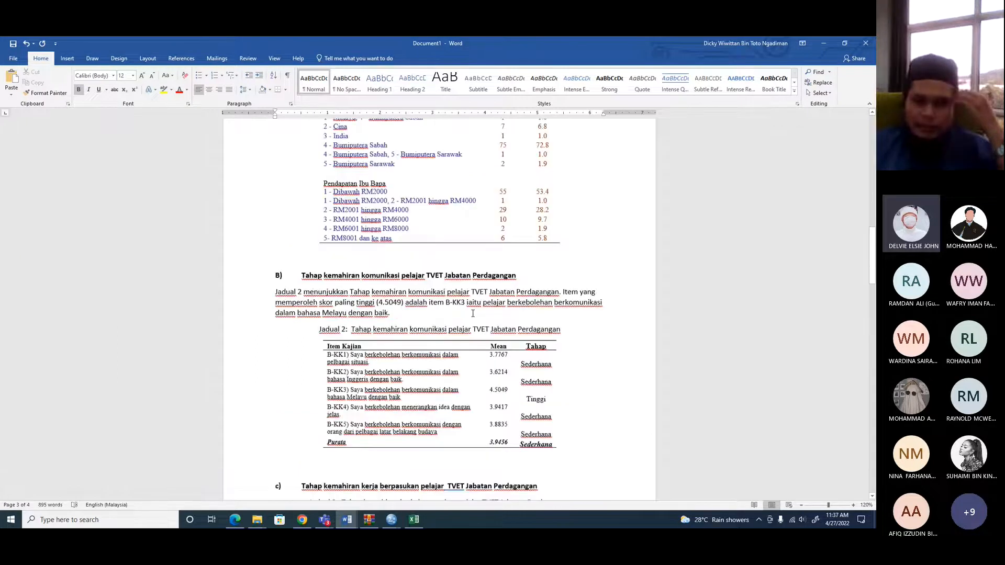
scroll(472, 312, "down", 2)
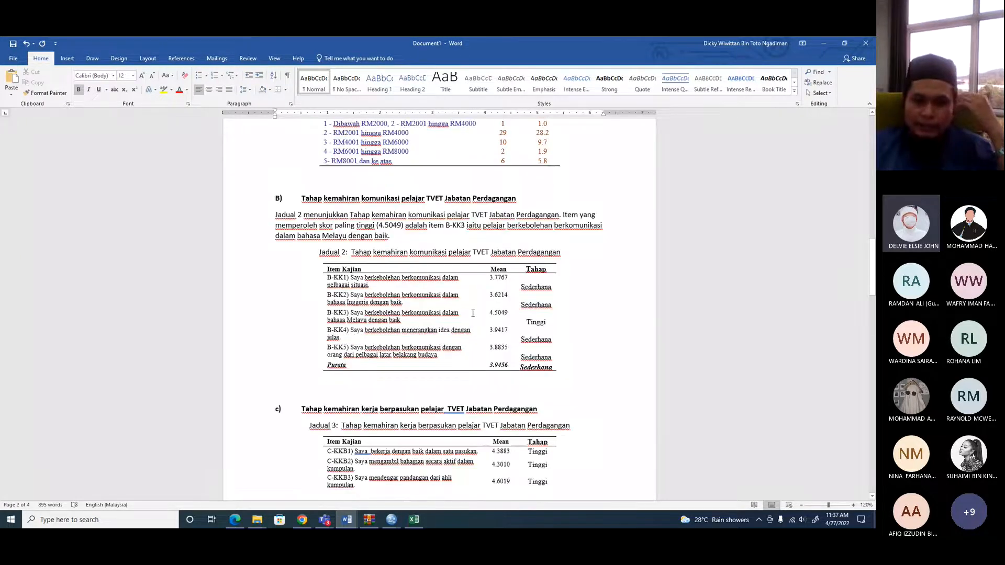
scroll(472, 313, "down", 6)
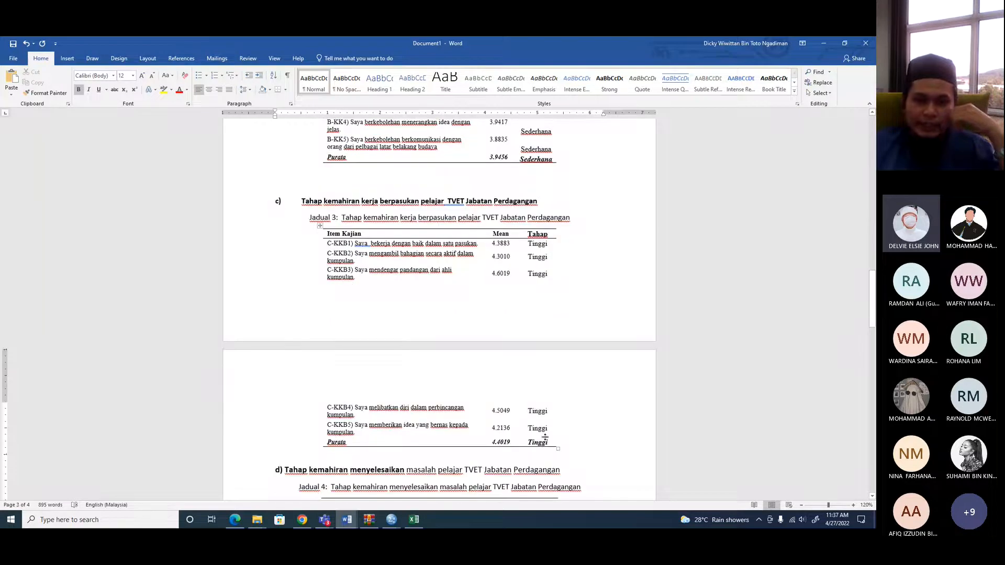
scroll(545, 438, "down", 3)
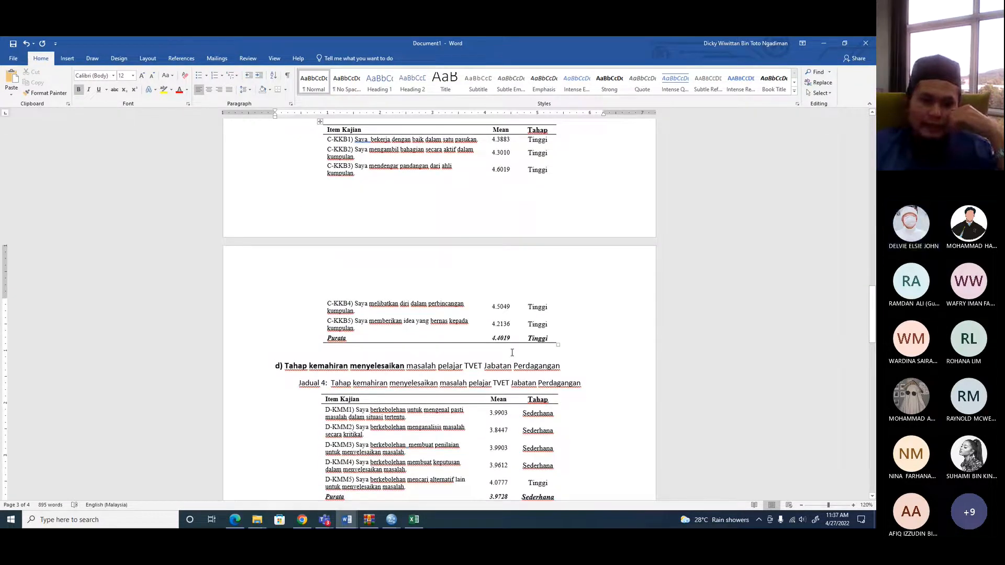
scroll(511, 352, "down", 6)
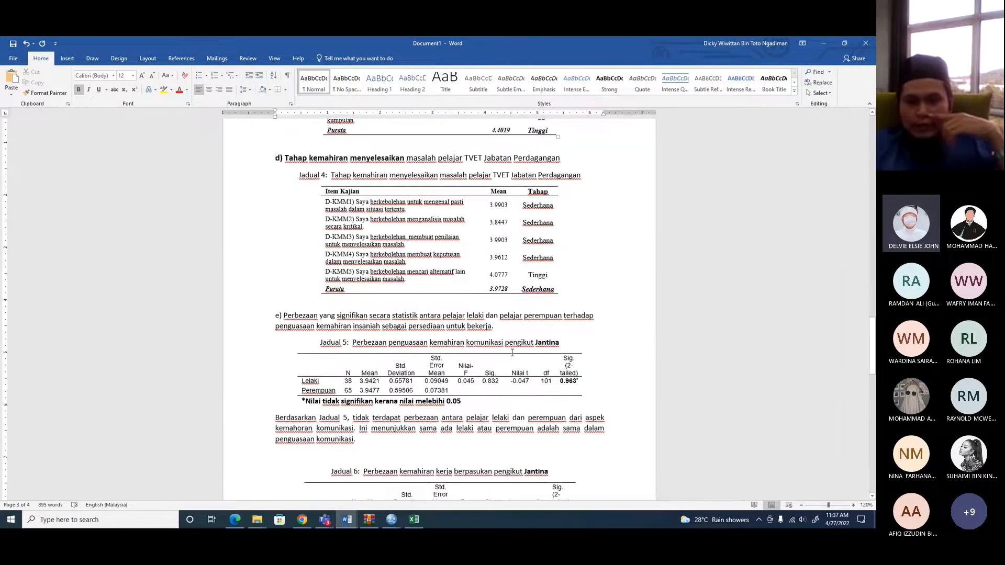
scroll(512, 353, "down", 2)
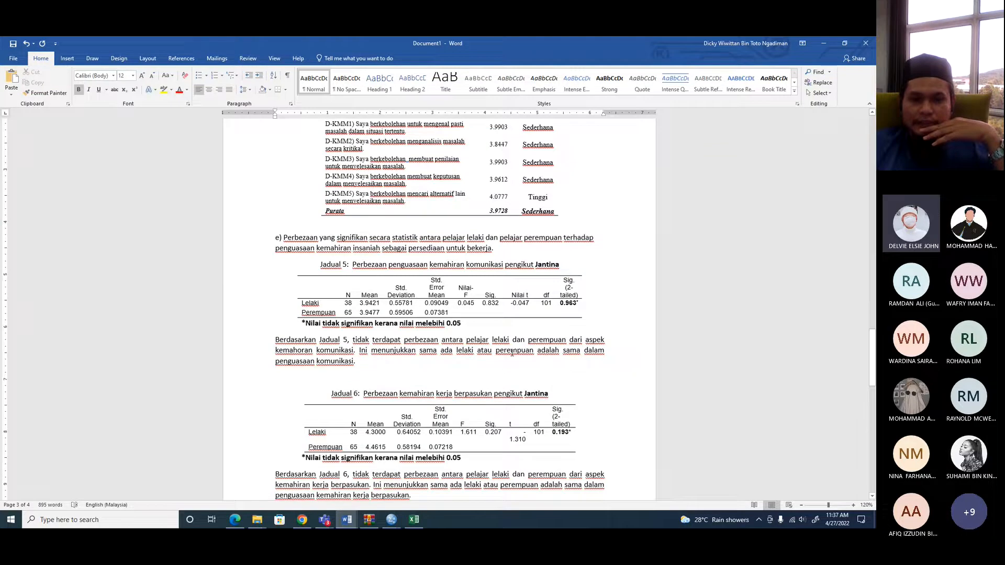
- Widen the t column of Jadual 7 so that the value -0.298 fits on one line
scroll(512, 354, "down", 3)
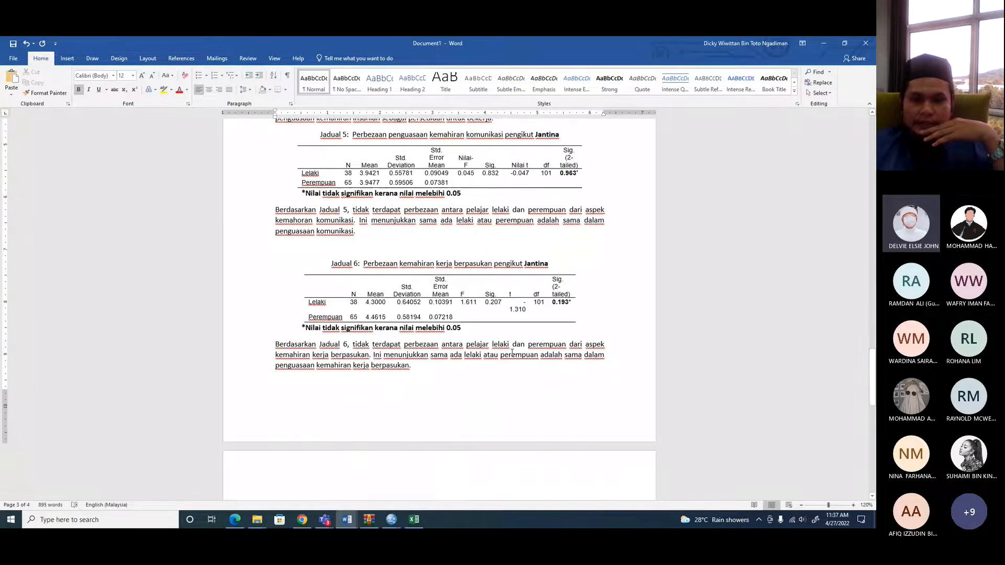
scroll(512, 353, "up", 3)
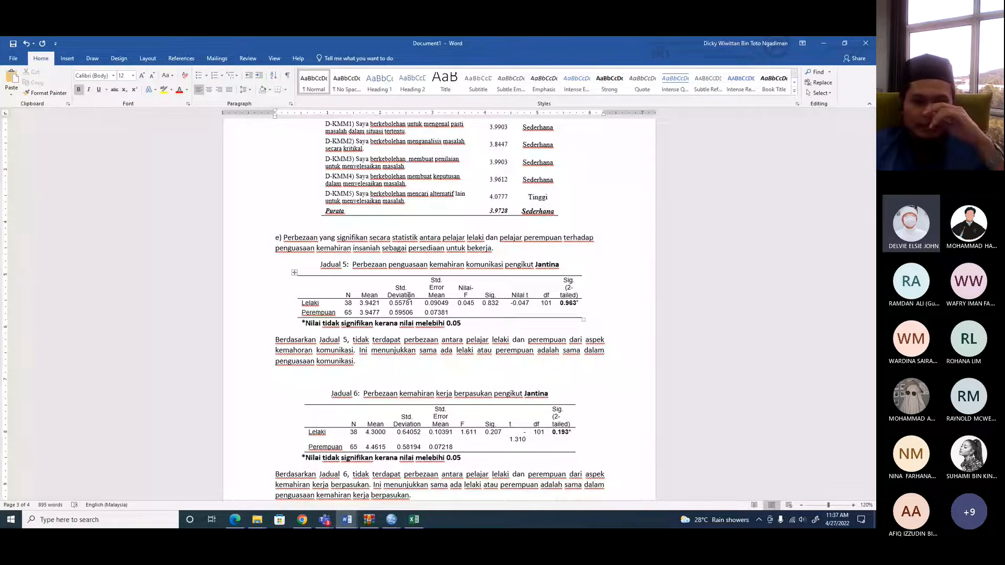
scroll(408, 295, "down", 8)
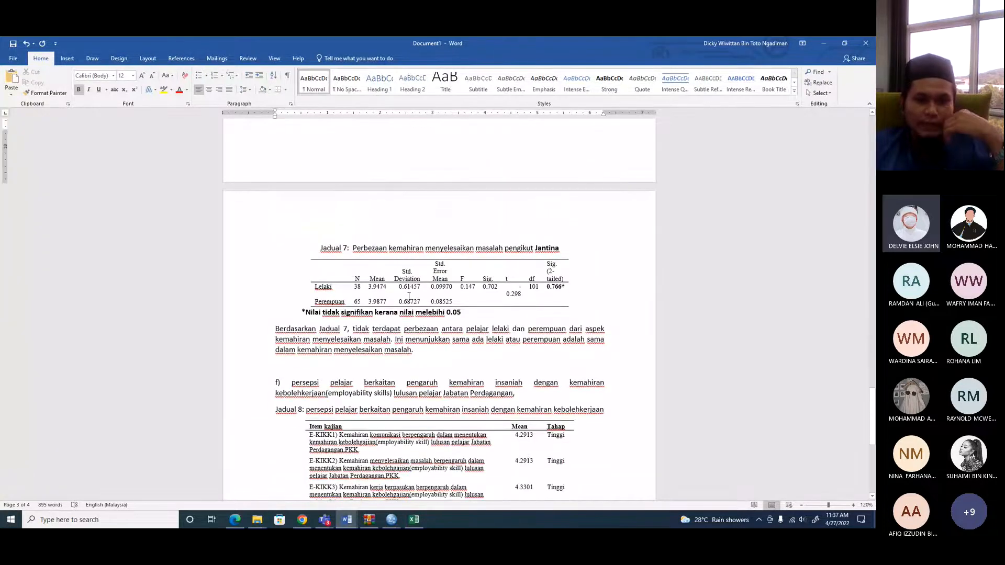
left_click(341, 297)
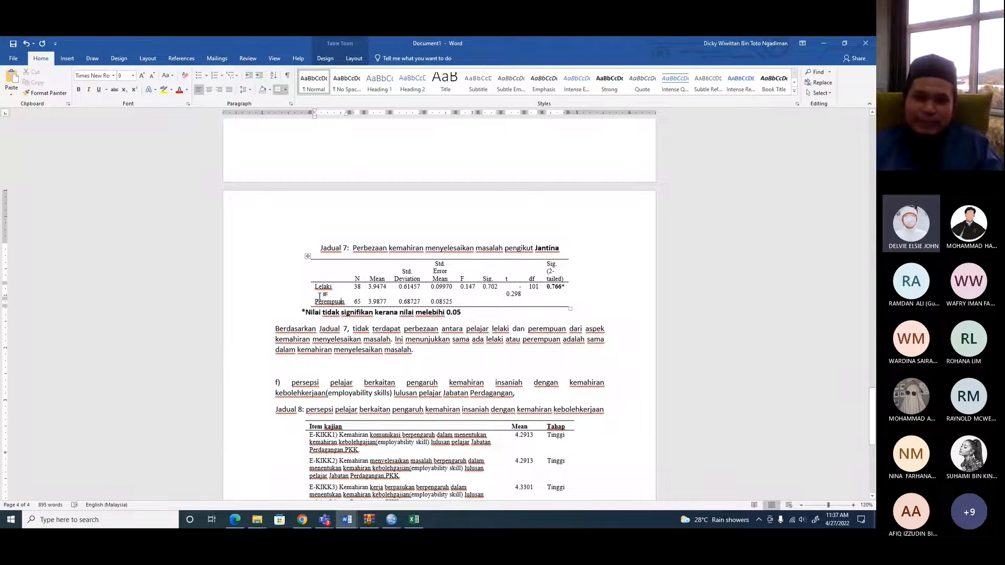
left_click(513, 294)
left_click_drag(525, 112, 534, 110)
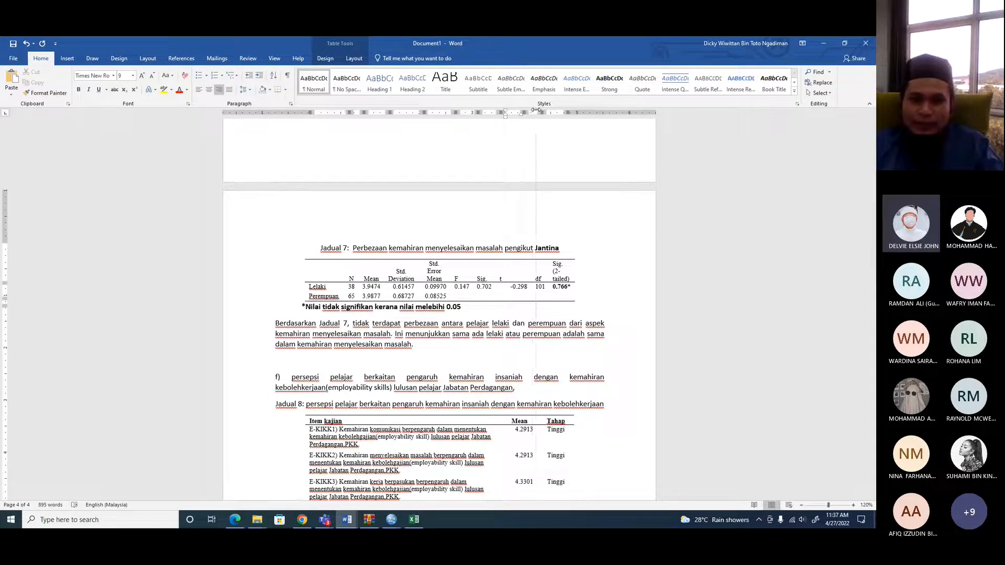
- Centre the Lelaki row values and the column headings from F to Sig. (2-tailed) in Jadual 7
left_click_drag(475, 287, 568, 287)
left_click(451, 287)
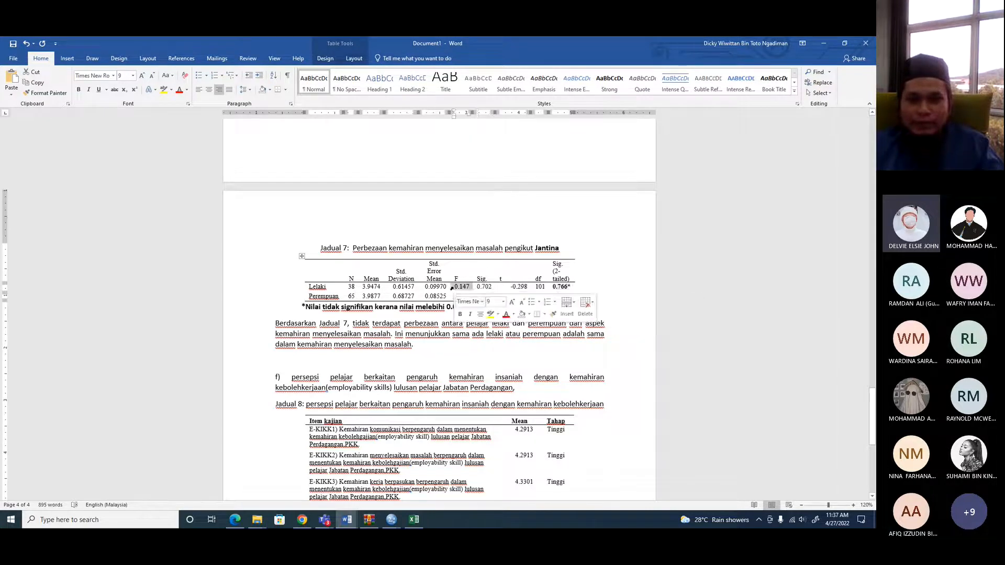
left_click_drag(451, 287, 562, 287)
key("ctrl+e")
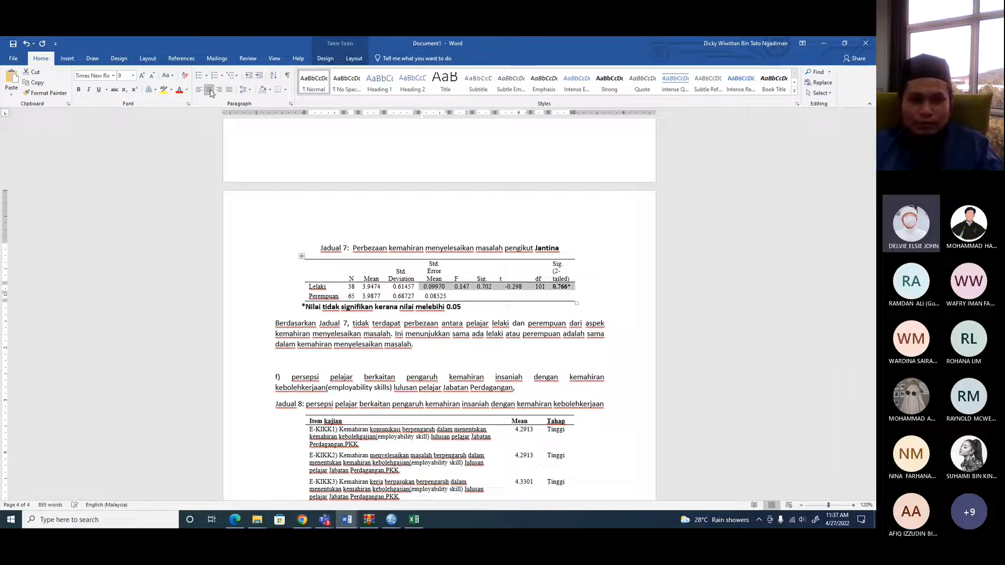
left_click_drag(456, 279, 563, 277)
key("ctrl+e")
left_click(528, 325)
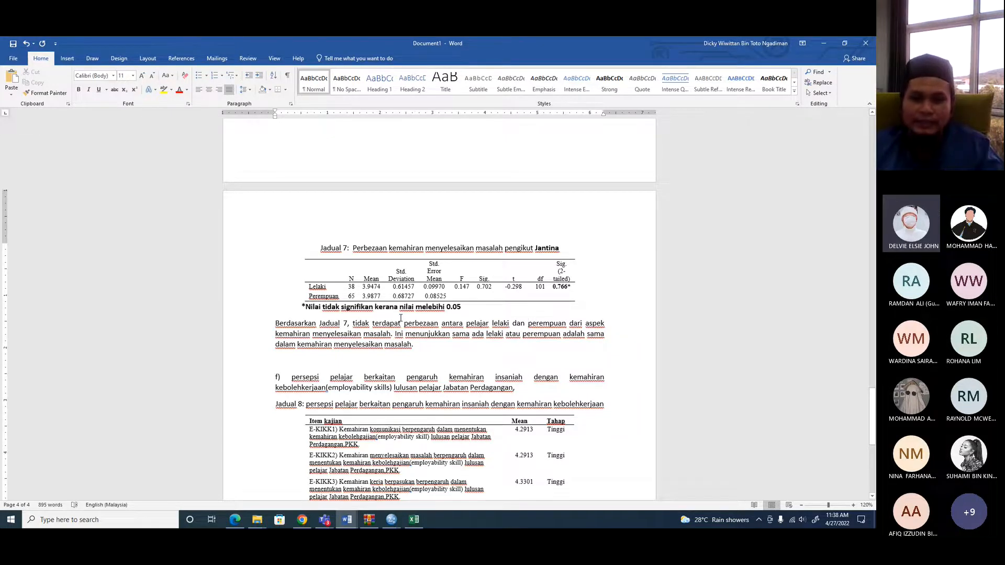
- Review the tables and descriptions from Jadual 6 through Jadual 8
scroll(400, 318, "down", 2)
scroll(401, 318, "up", 6)
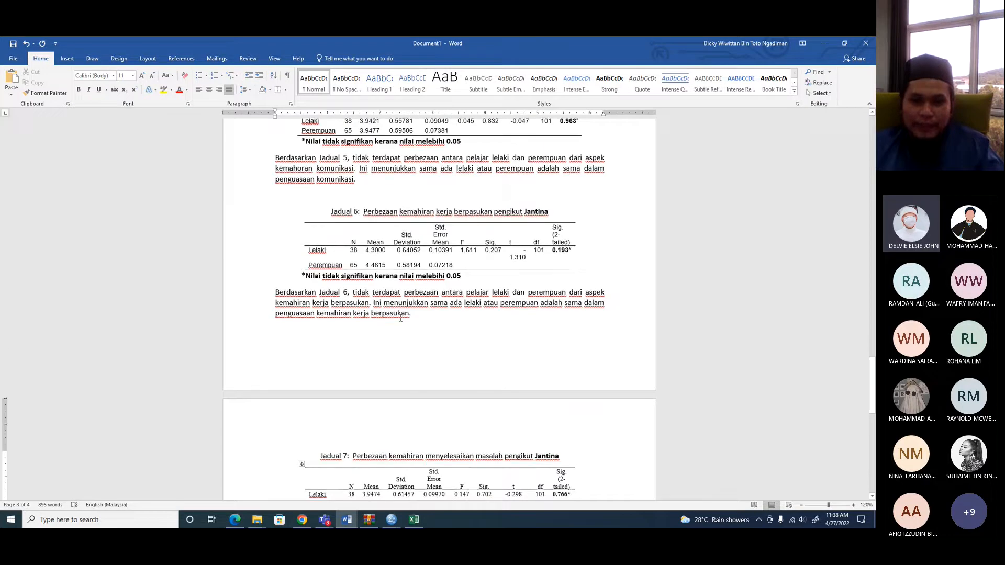
scroll(401, 317, "down", 6)
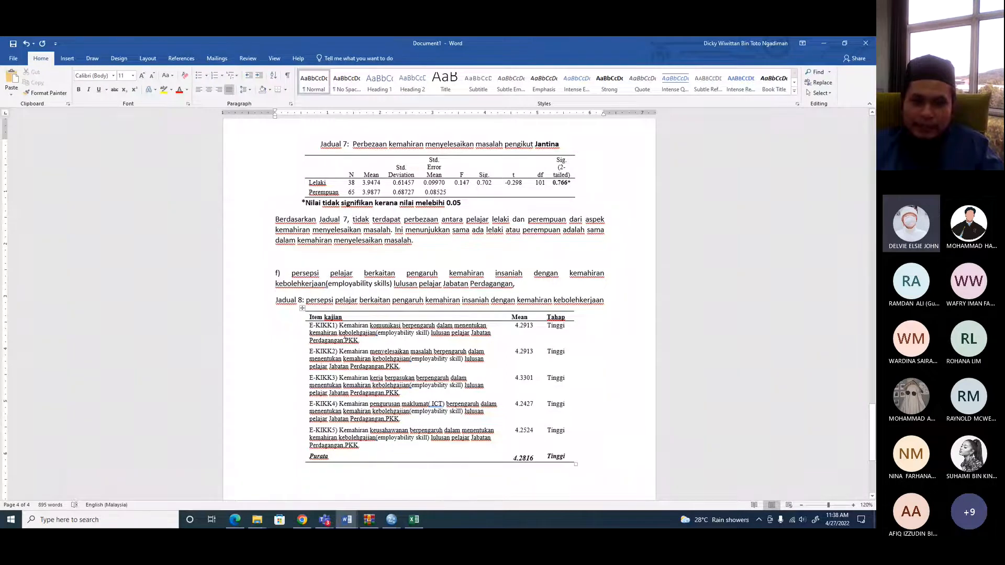
scroll(433, 367, "down", 6)
scroll(430, 369, "up", 10)
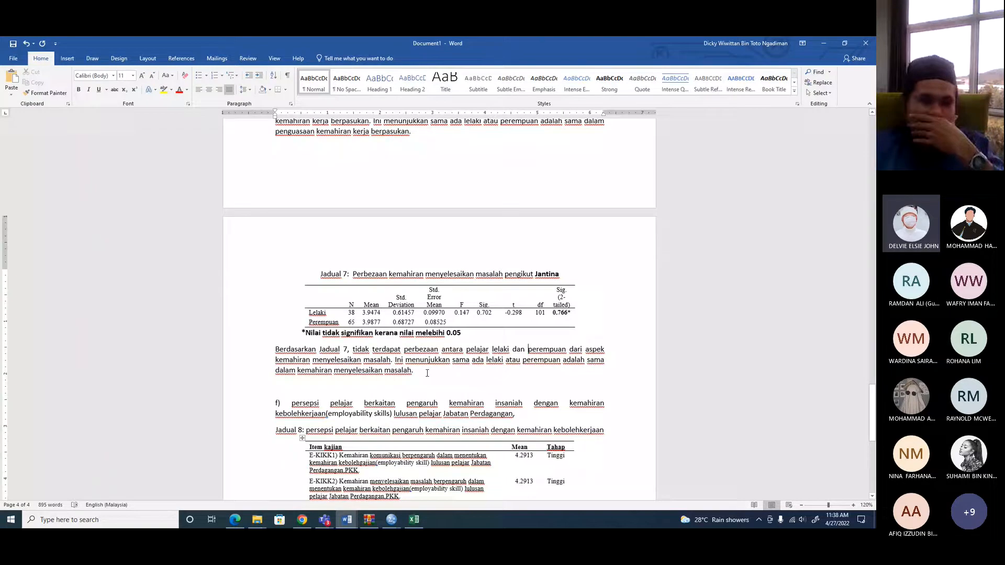
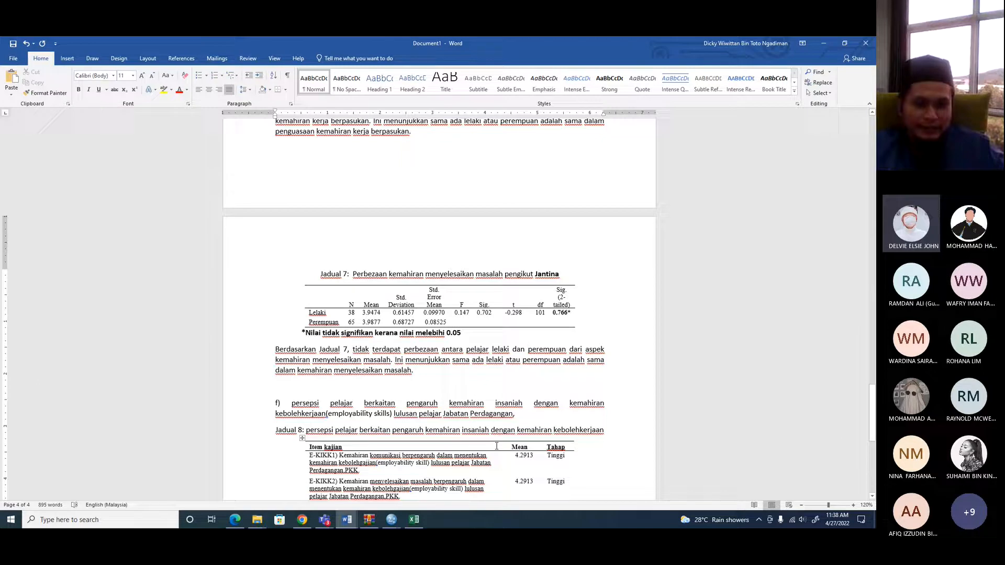
mouse_move(329, 525)
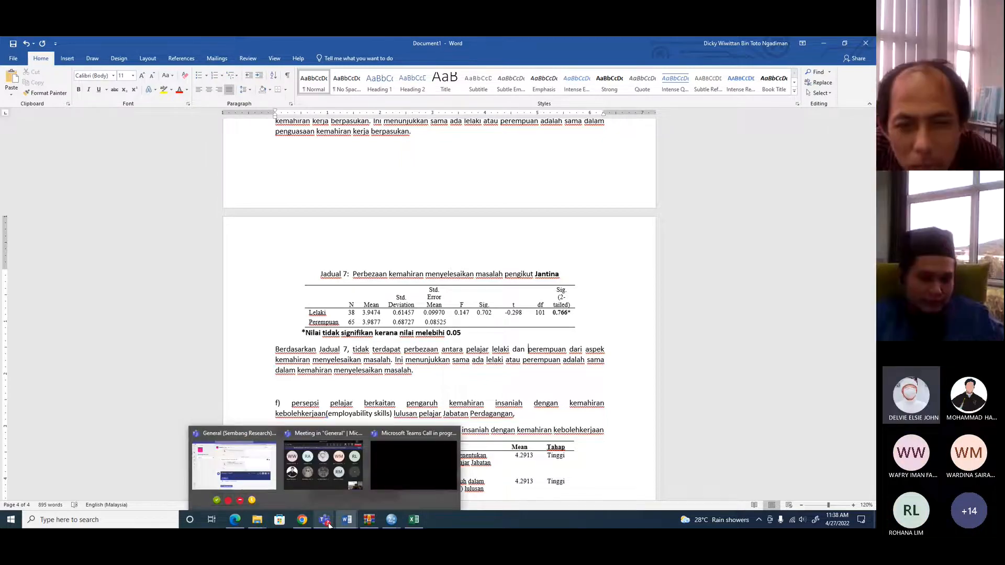
left_click(609, 470)
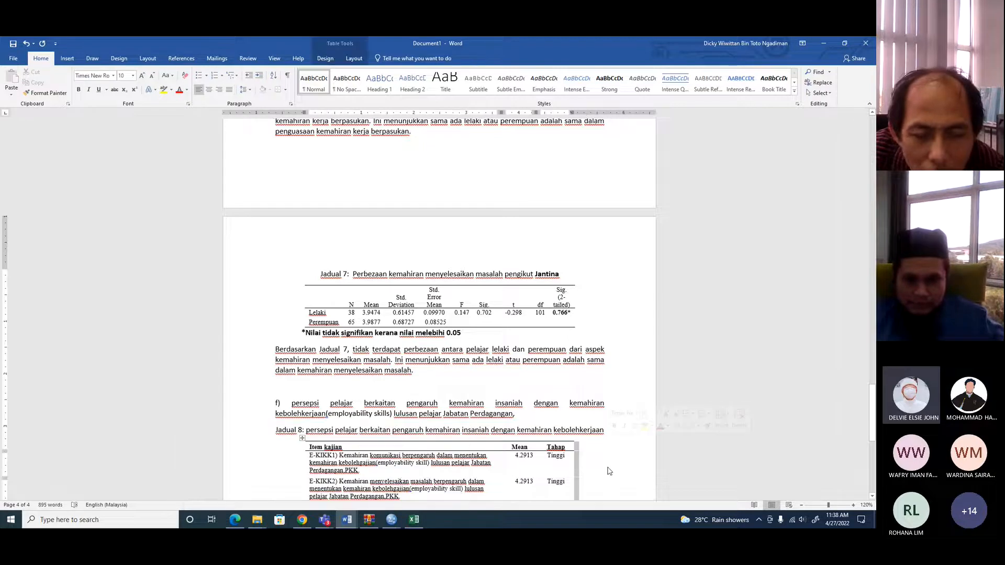
left_click(641, 471)
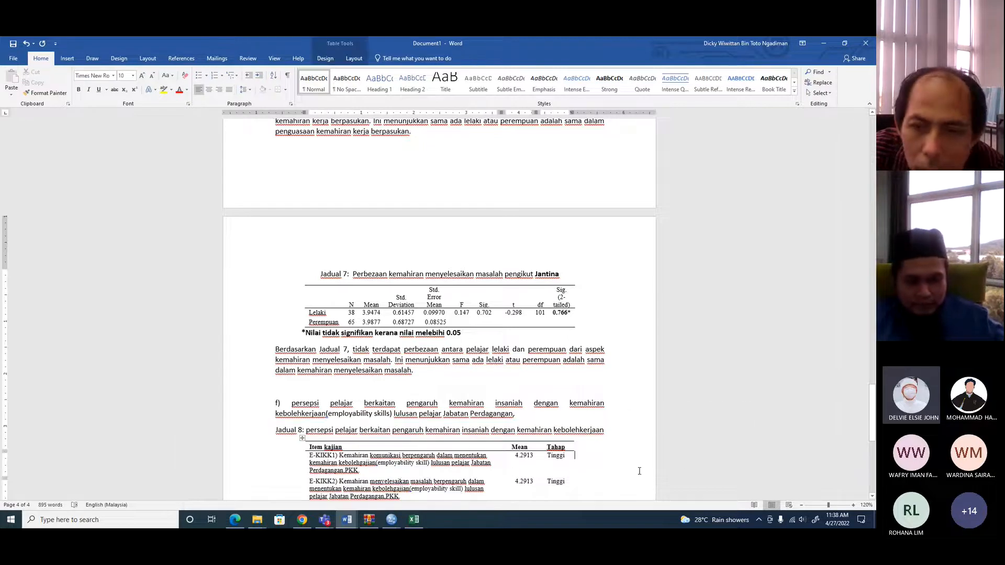
- Add objective (vi) to the Objektif Kajian list, beginning with "Menentukan pengaruh"
scroll(639, 471, "up", 6)
scroll(638, 471, "up", 4)
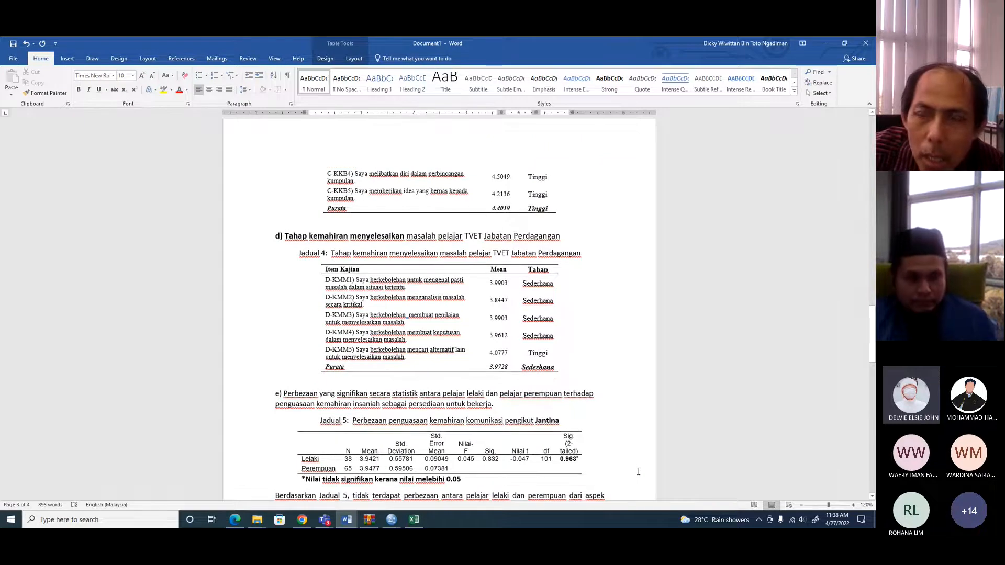
scroll(638, 471, "up", 10)
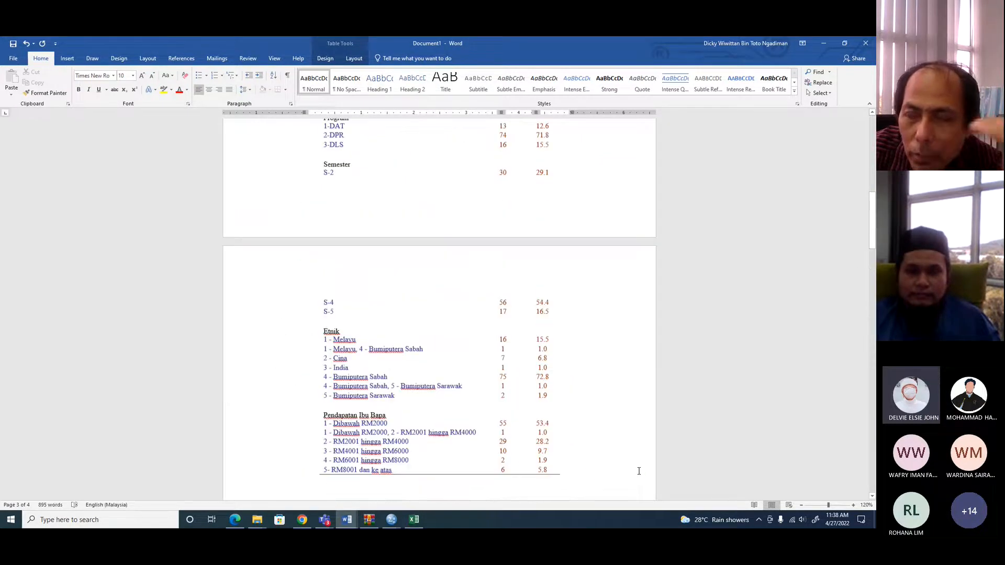
scroll(638, 470, "up", 15)
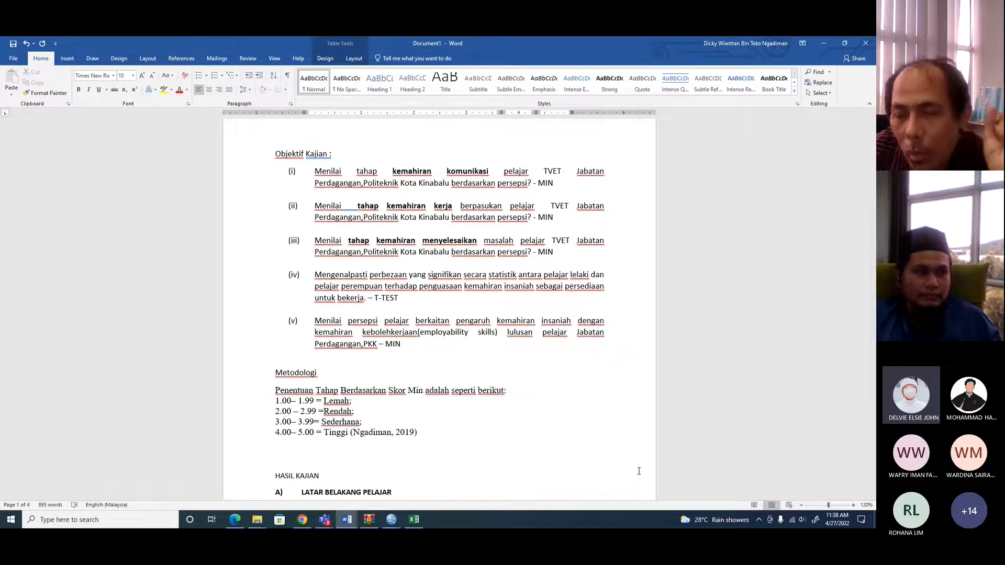
left_click(418, 347)
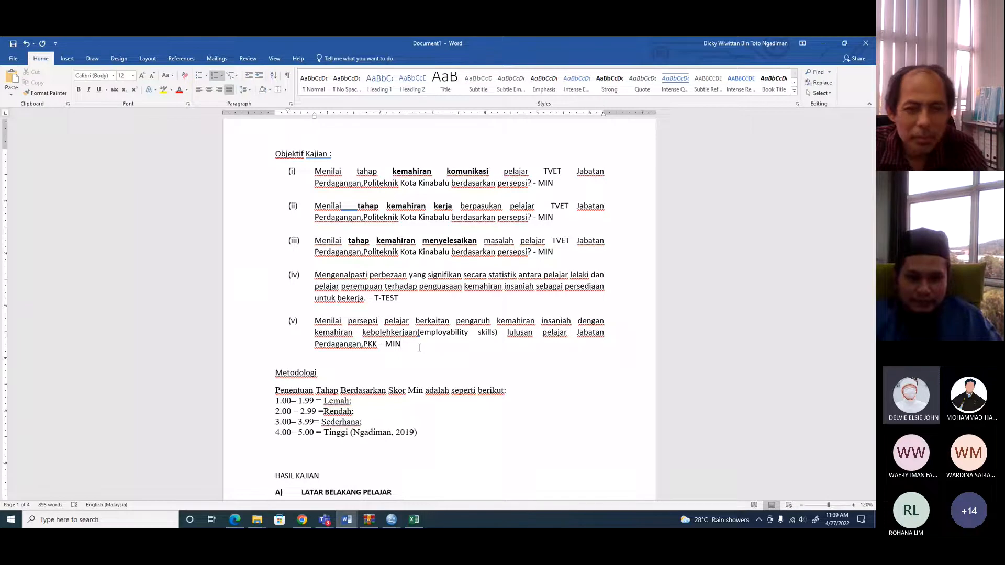
key("Return")
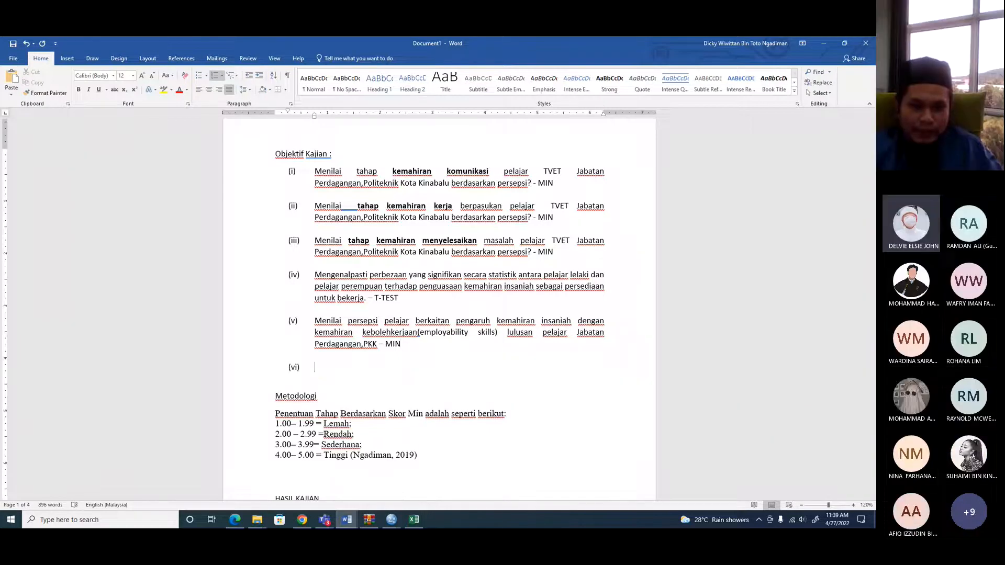
type("Menentukan peng")
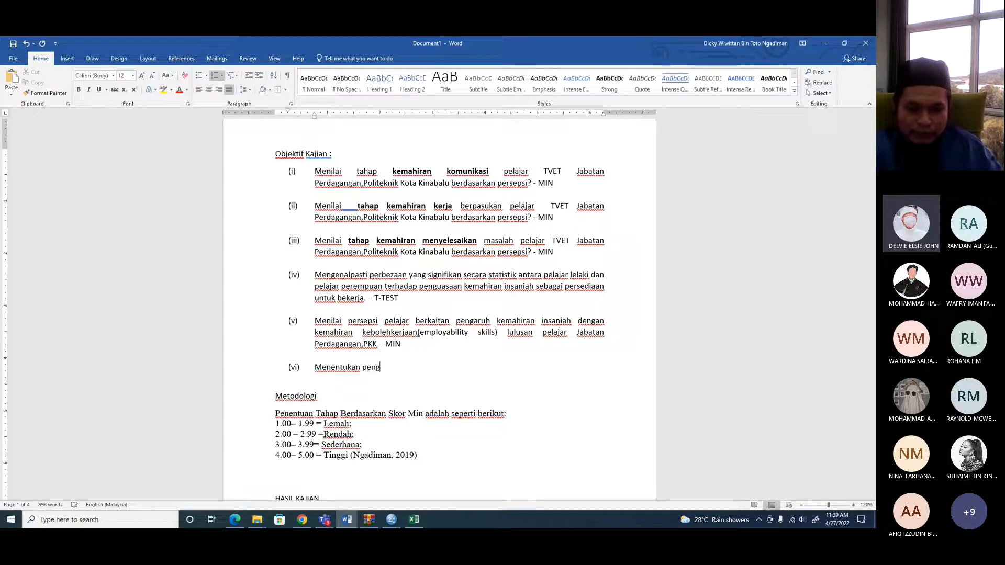
type("aruh")
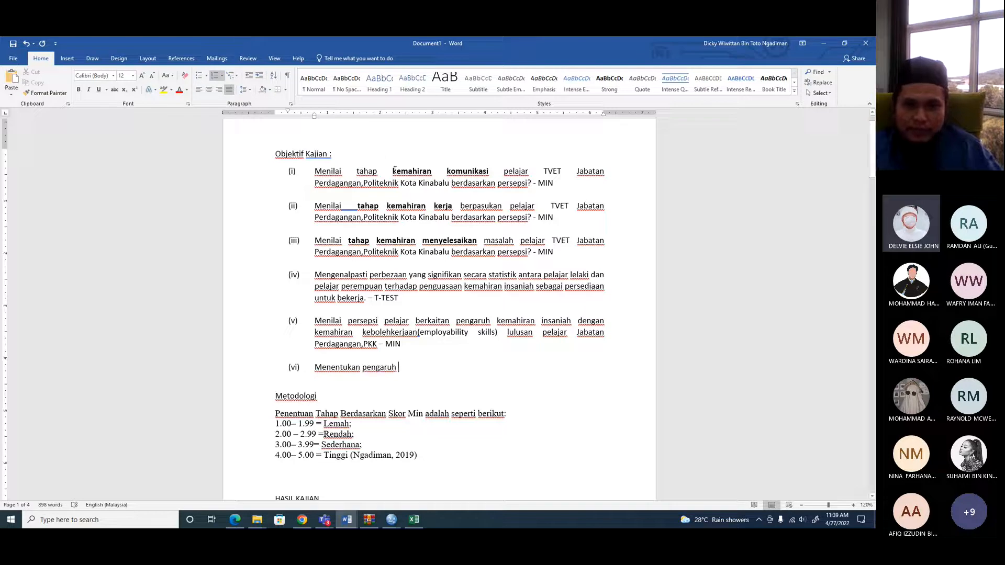
- Extend objective (vi) with "kemahiran komunikasi" copied from objective (i), followed by the word "terhadap"
left_click_drag(394, 170, 503, 172)
key("ctrl+c")
right_click(414, 175)
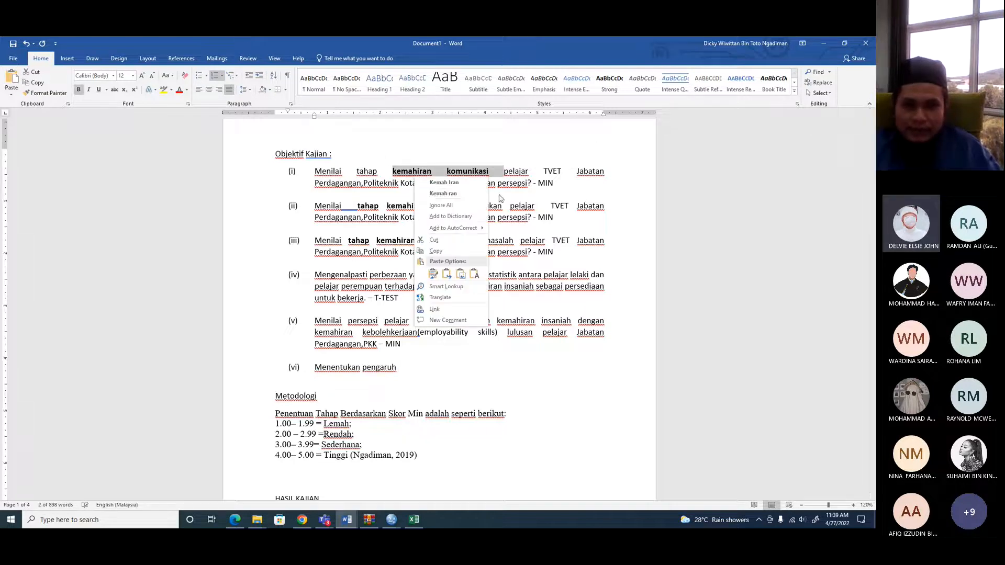
left_click(448, 253)
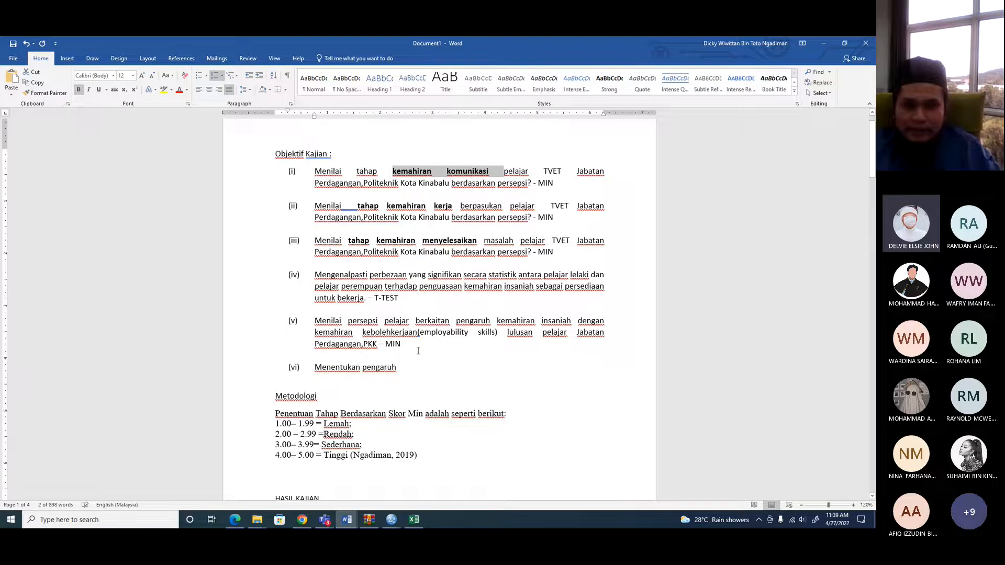
left_click(414, 369)
key("ctrl+v")
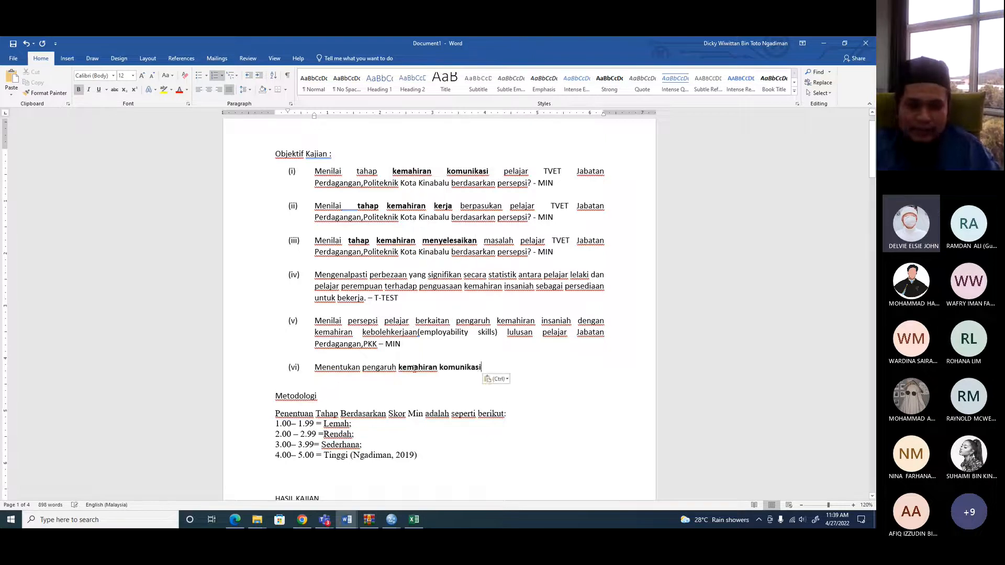
type("ter")
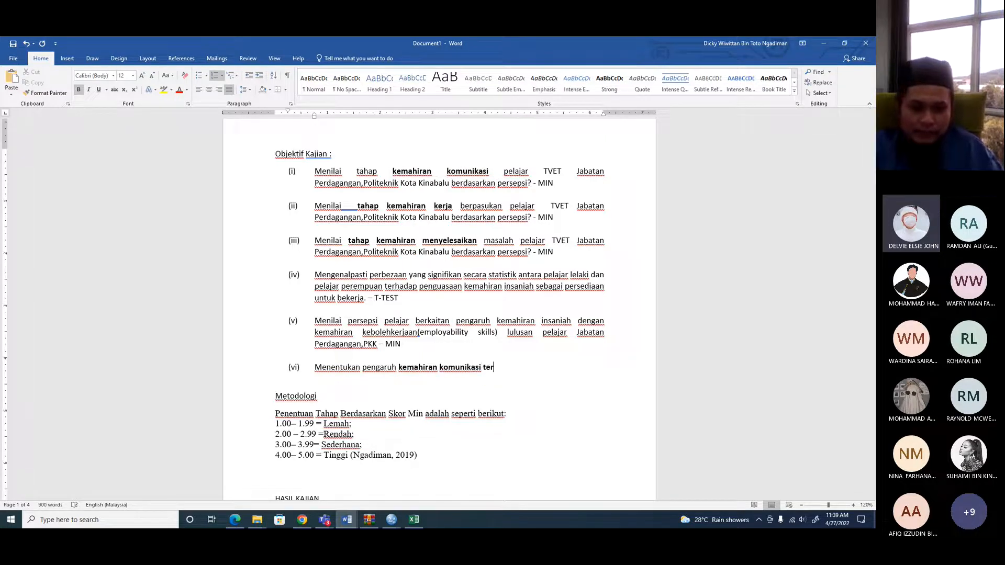
type("hadap")
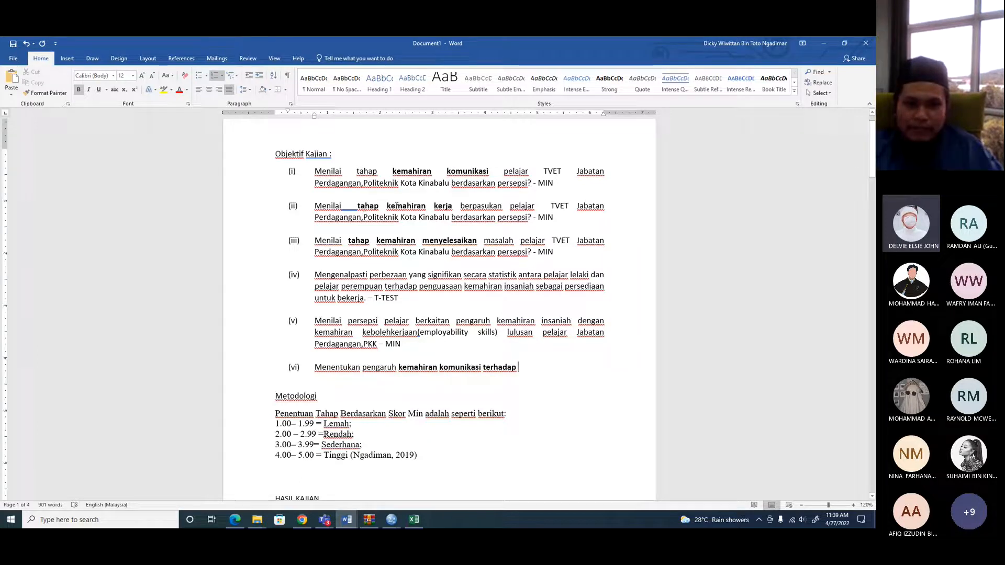
- Copy "kemahiran kerja berpasukan" from objective (ii) to the end of objective (vi) and add a comma
left_click_drag(388, 205, 503, 208)
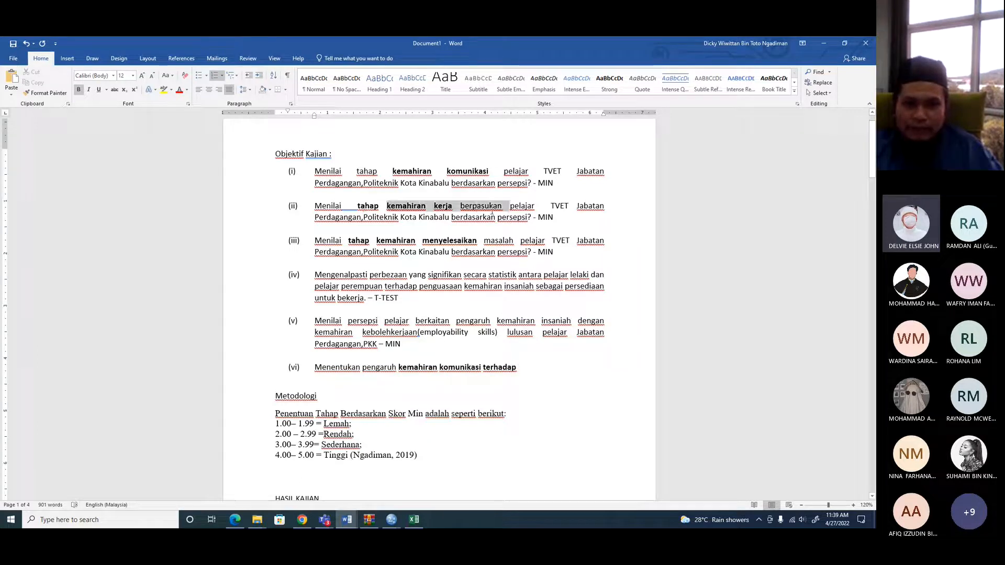
left_click(508, 227)
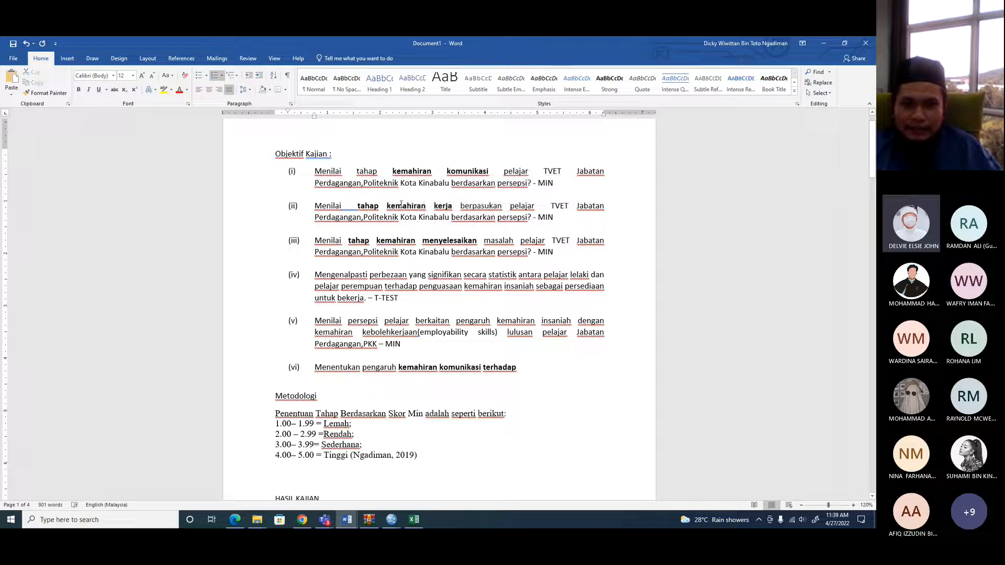
left_click_drag(400, 204, 506, 206)
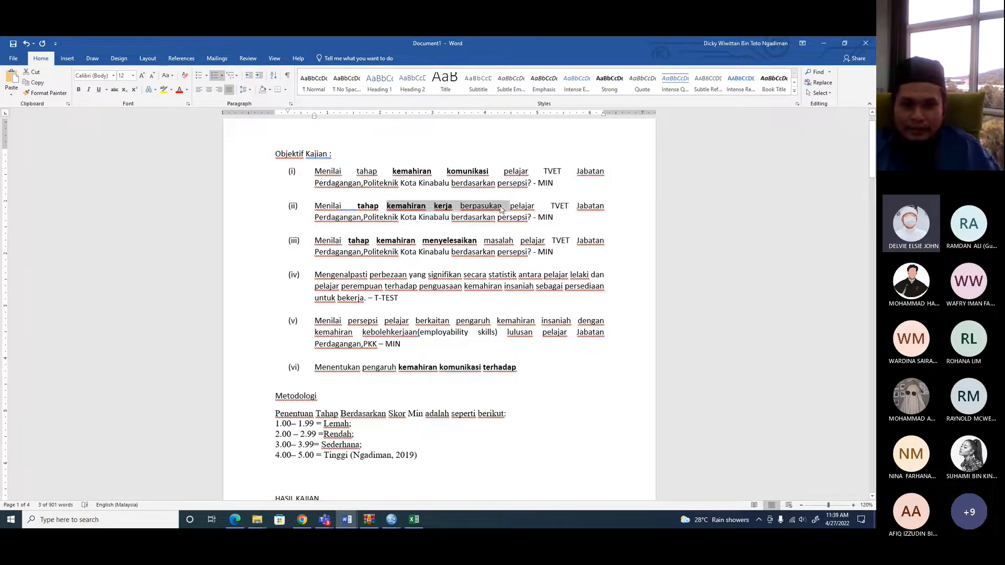
right_click(429, 211)
left_click(460, 285)
left_click(546, 369)
key("ctrl+v")
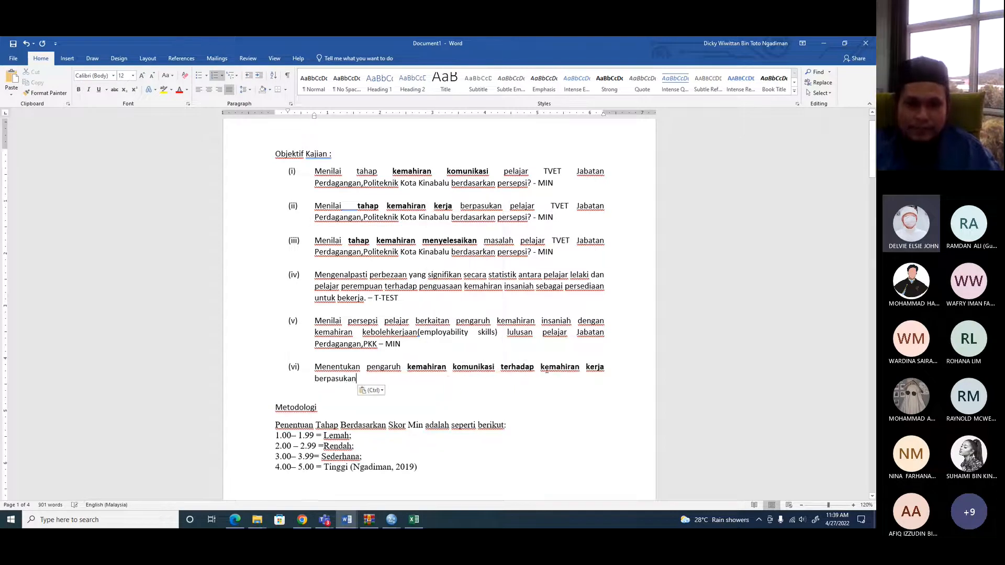
type(",")
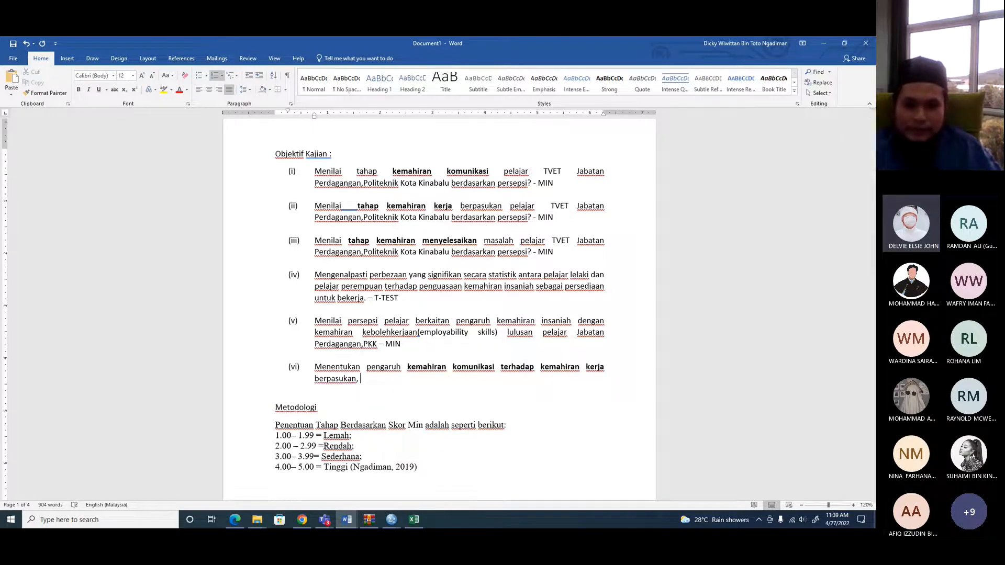
left_click_drag(407, 367, 535, 366)
right_click(534, 366)
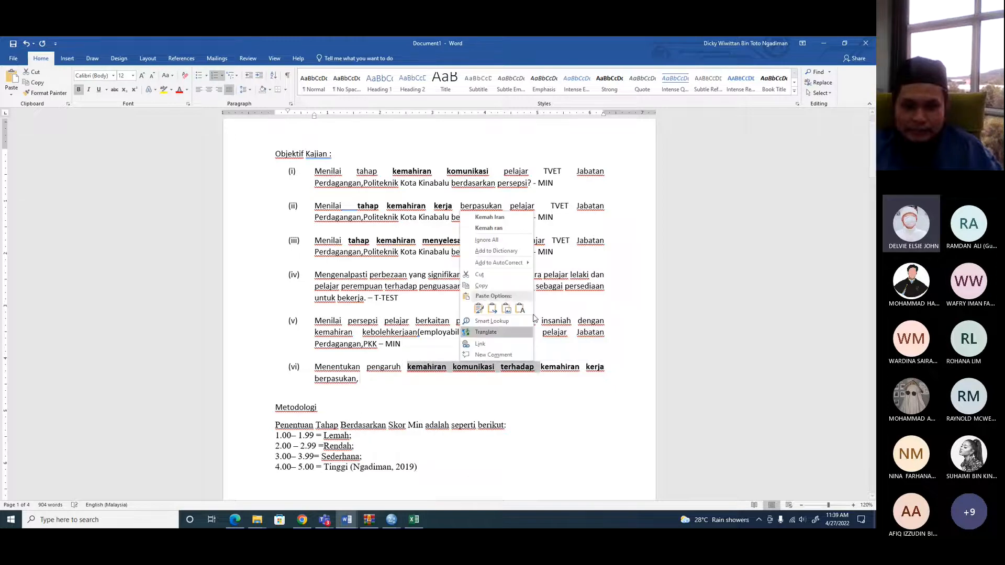
left_click(421, 401)
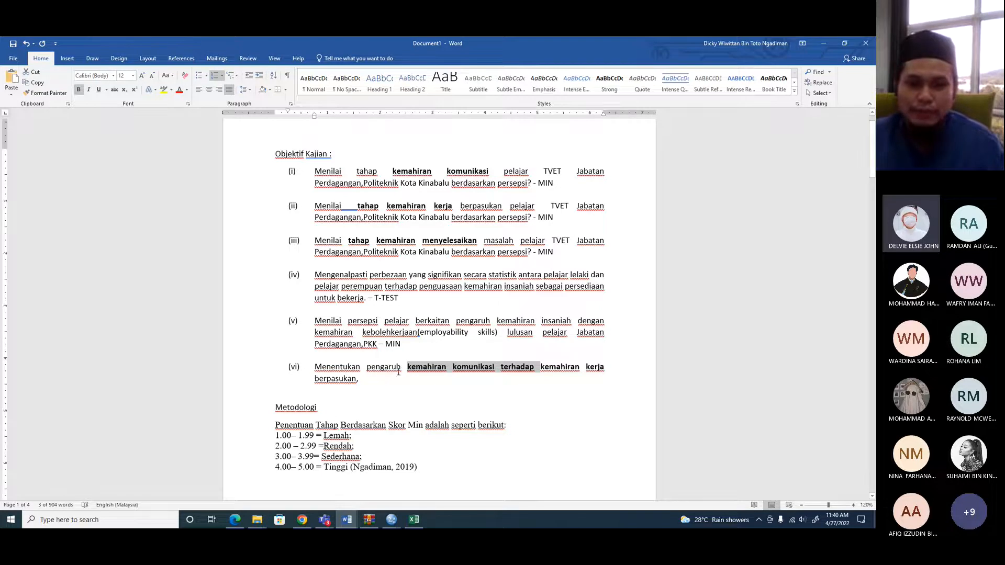
left_click(415, 370)
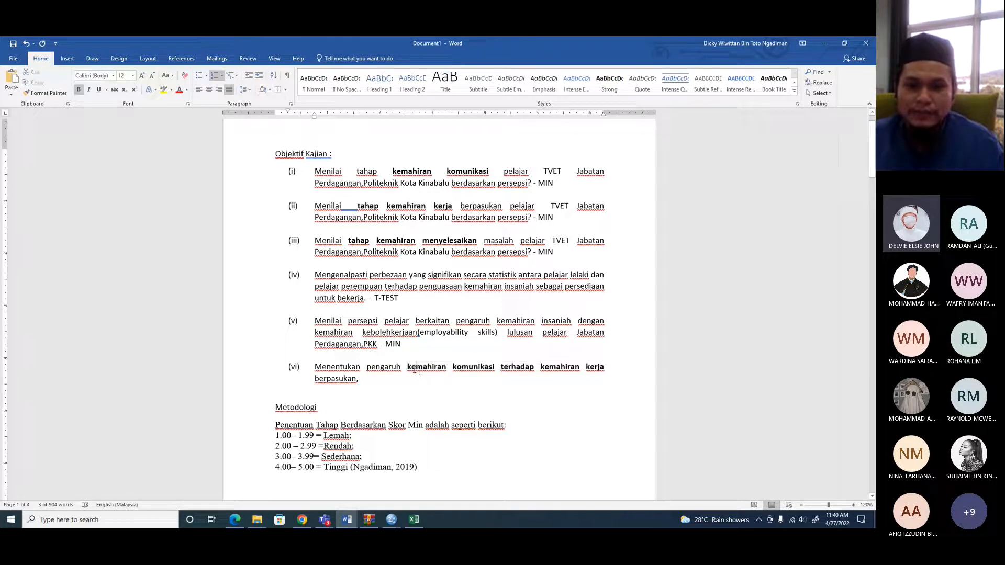
- Copy "kemahiran menyelesaikan" from objective (iii) to the end of objective (vi)
left_click(408, 368)
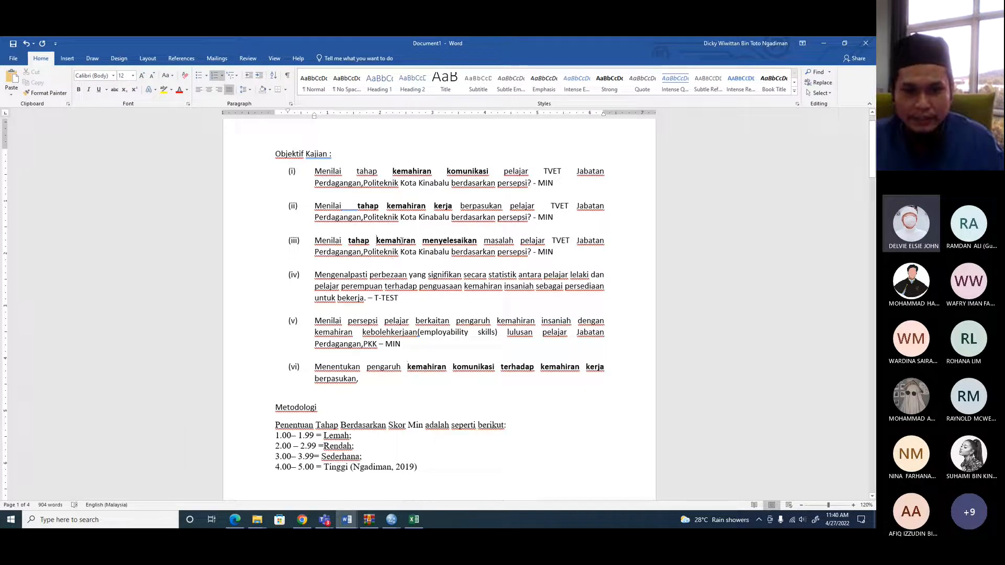
left_click_drag(376, 240, 477, 241)
right_click(403, 243)
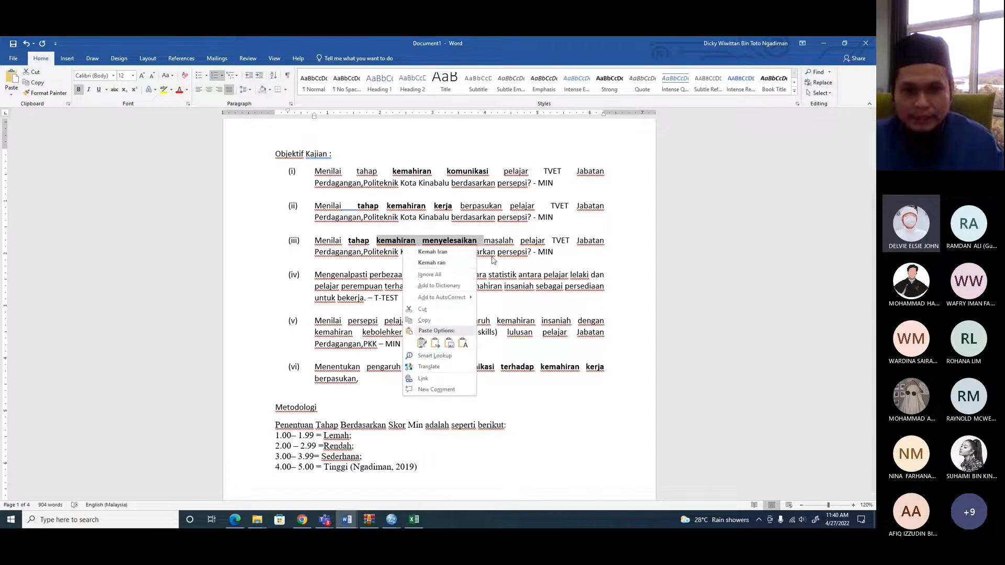
left_click(433, 321)
left_click(351, 385)
key("ctrl+v")
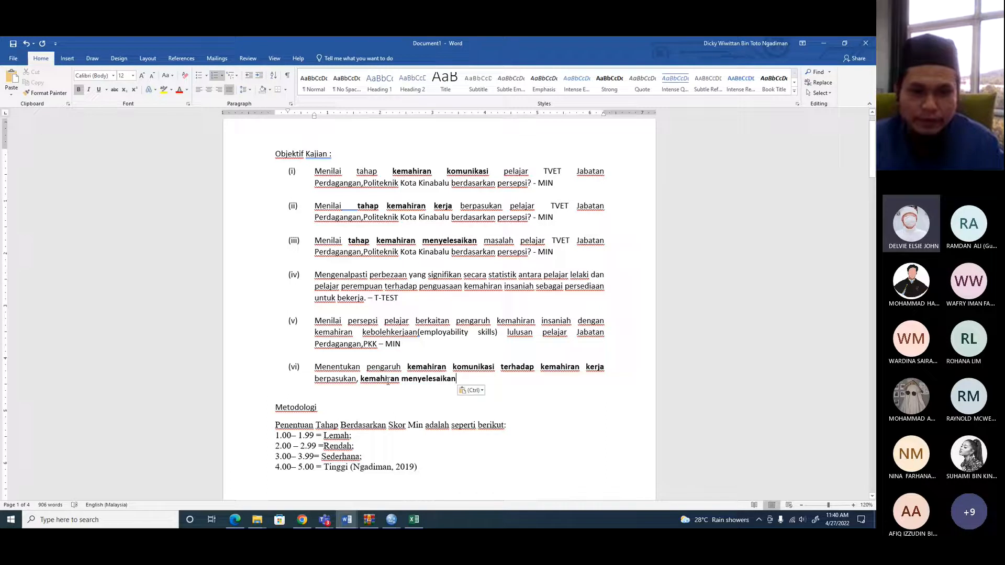
- Replace the word "pengaruh" in objective (vi) with "hubungan antara"
left_click_drag(365, 366, 398, 369)
type("hubungan")
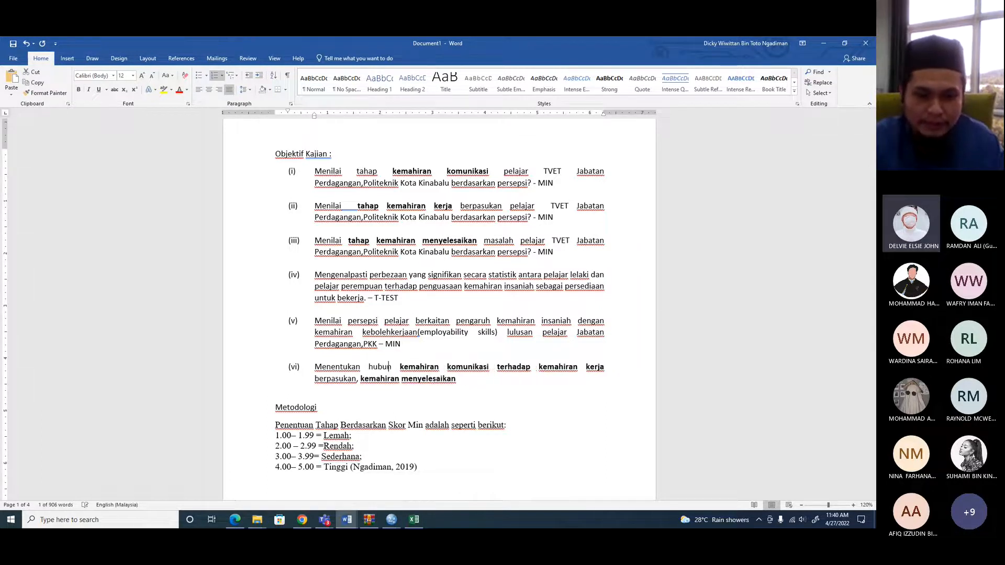
type(" ant")
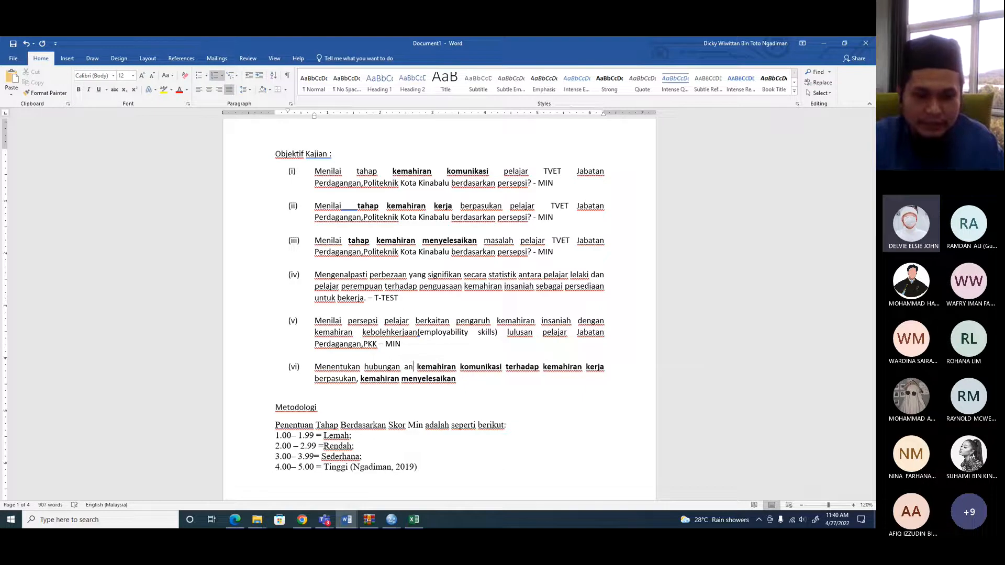
type("ar")
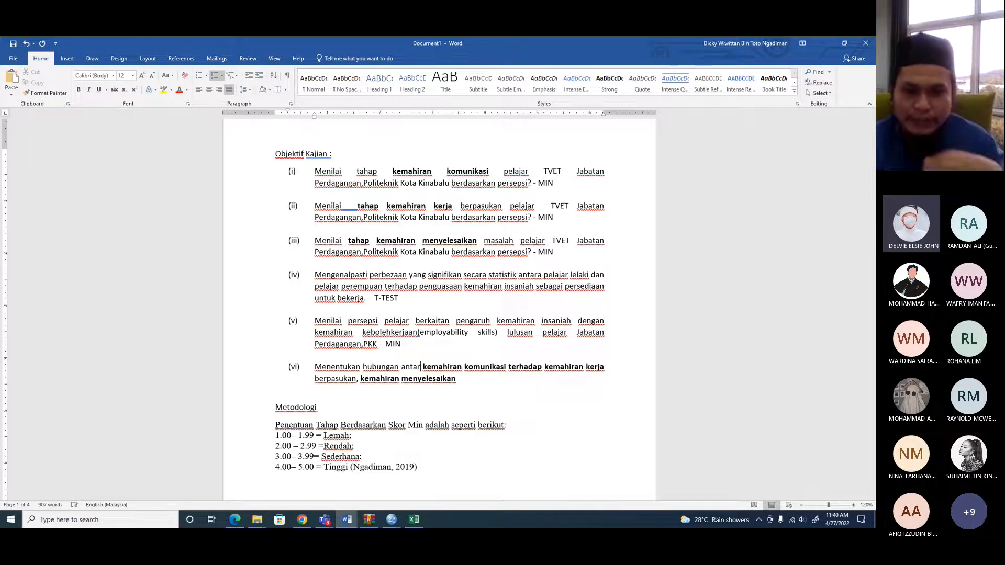
type("a")
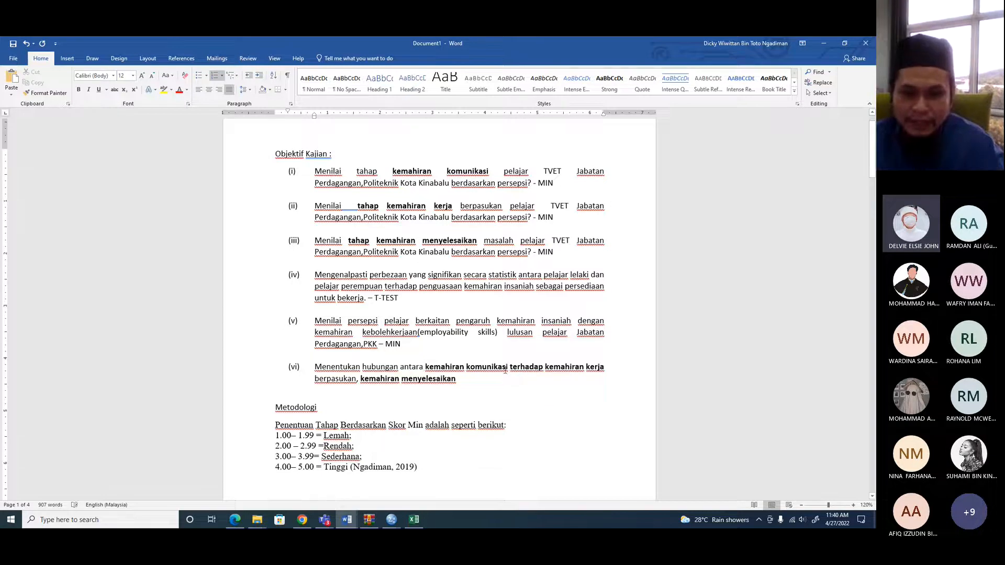
- Label the skills in objective (vi): (DV1) after "komunikasi", (DV2) after "berpasukan" and (DV) after "menyelesaikan"
left_click(510, 369)
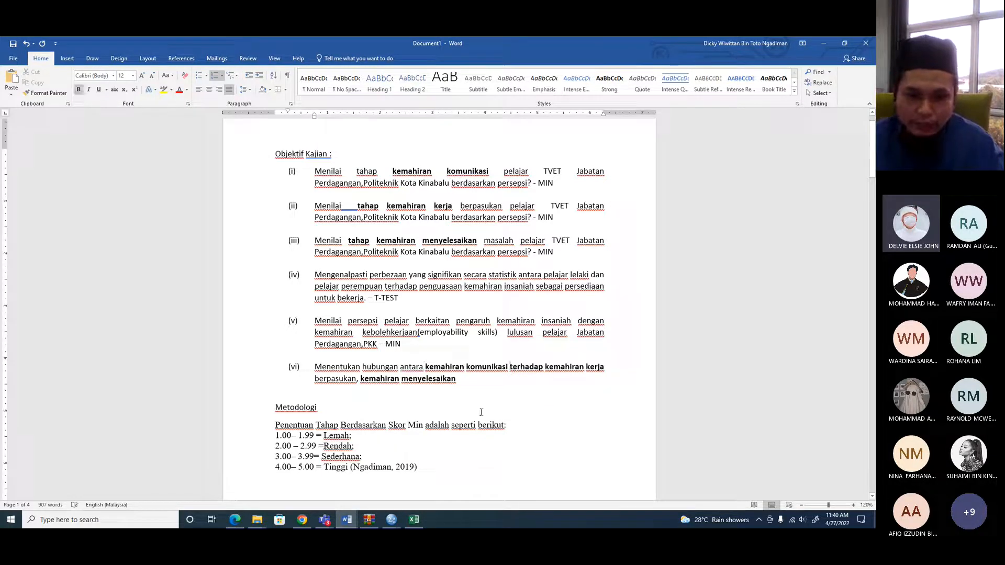
type("(")
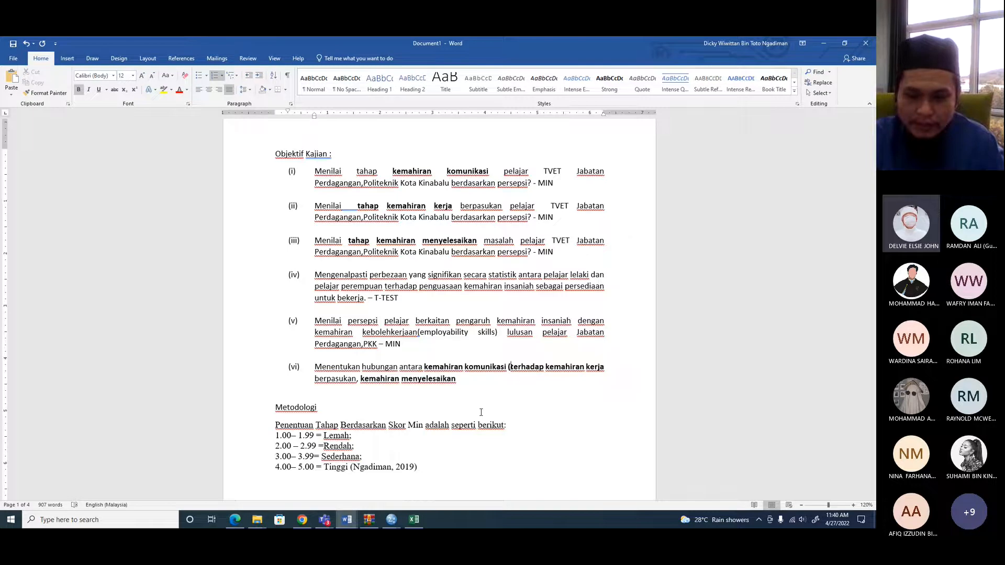
type("D")
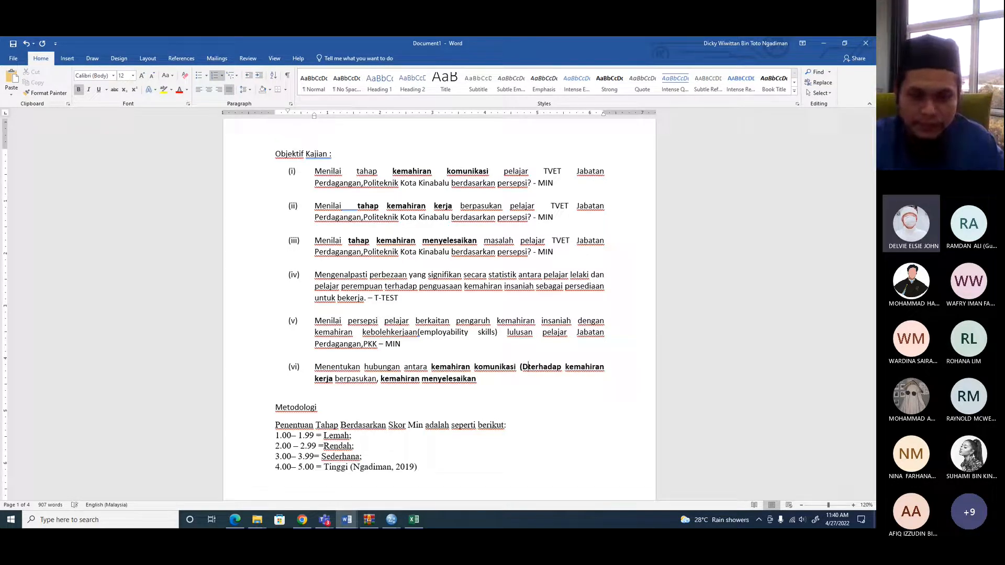
type("V1)")
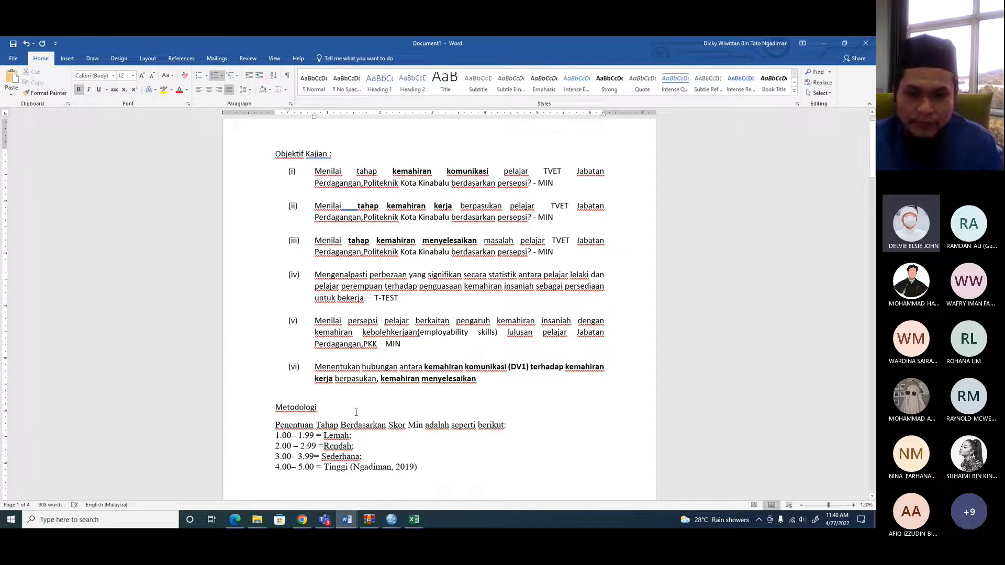
left_click(377, 377)
type("(")
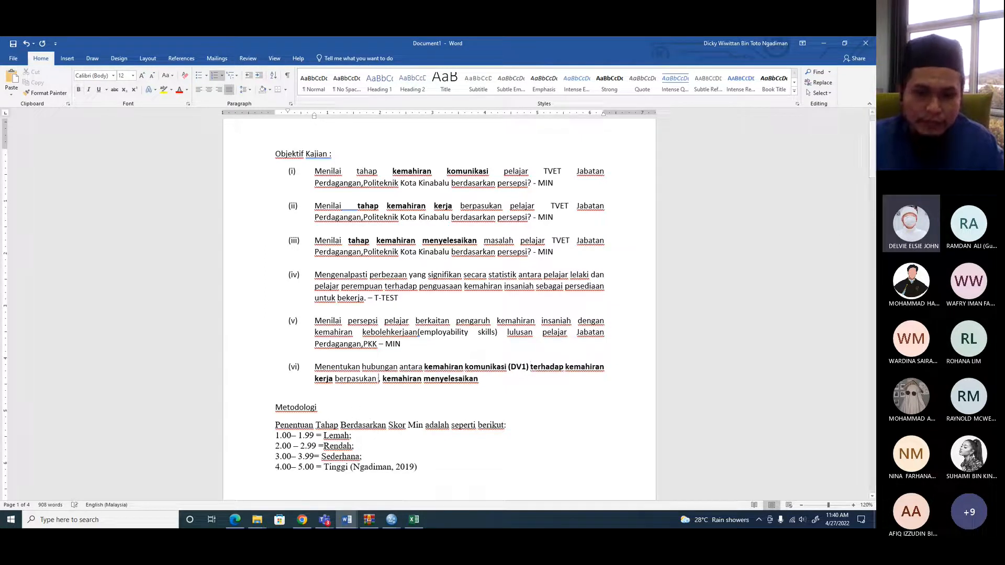
type("DV2)")
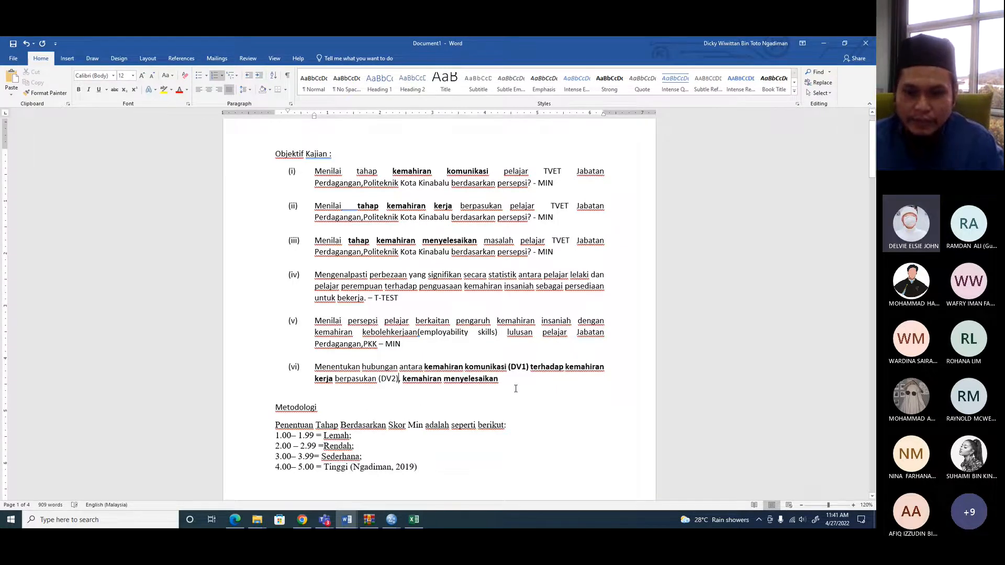
left_click(510, 380)
type("(DV)")
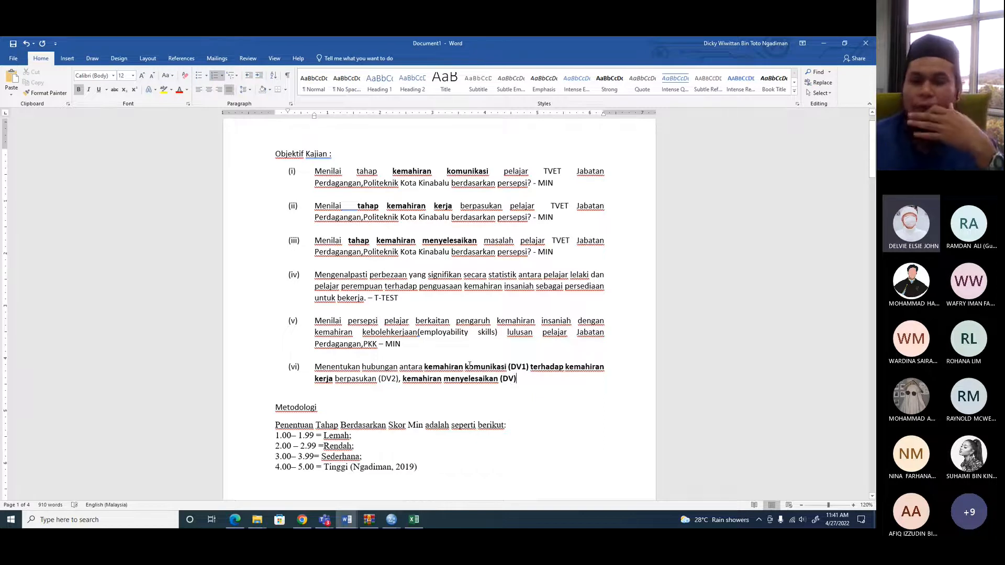
- Switch to SPSS and run a two-tailed Pearson bivariate correlation on MINB, MINC, MIND and MINE
left_click(393, 521)
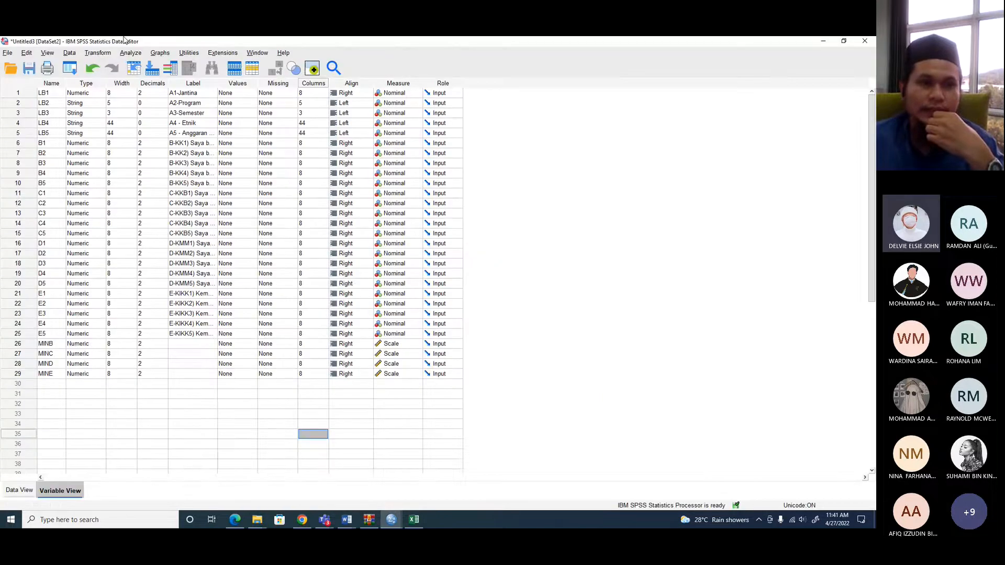
left_click(128, 54)
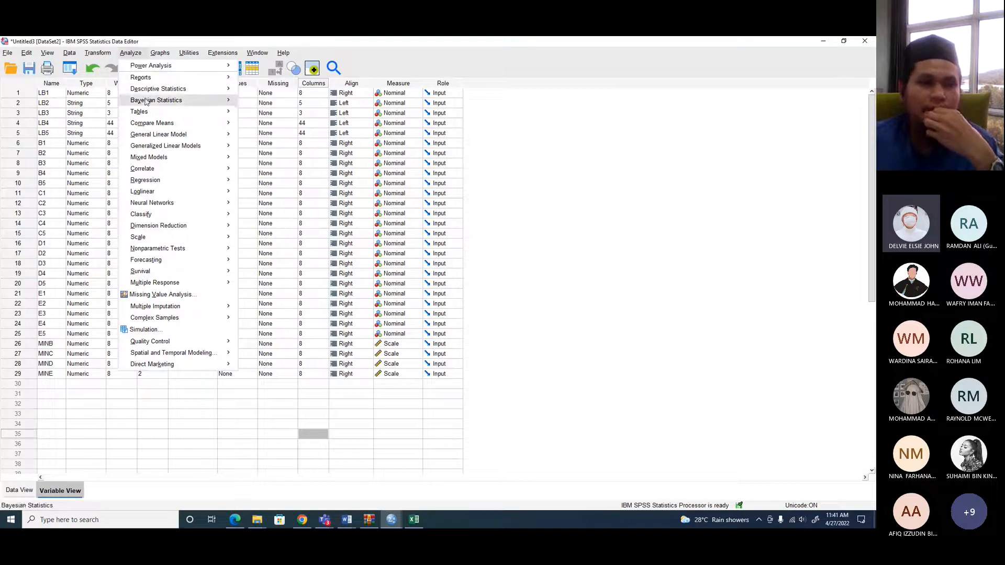
mouse_move(146, 171)
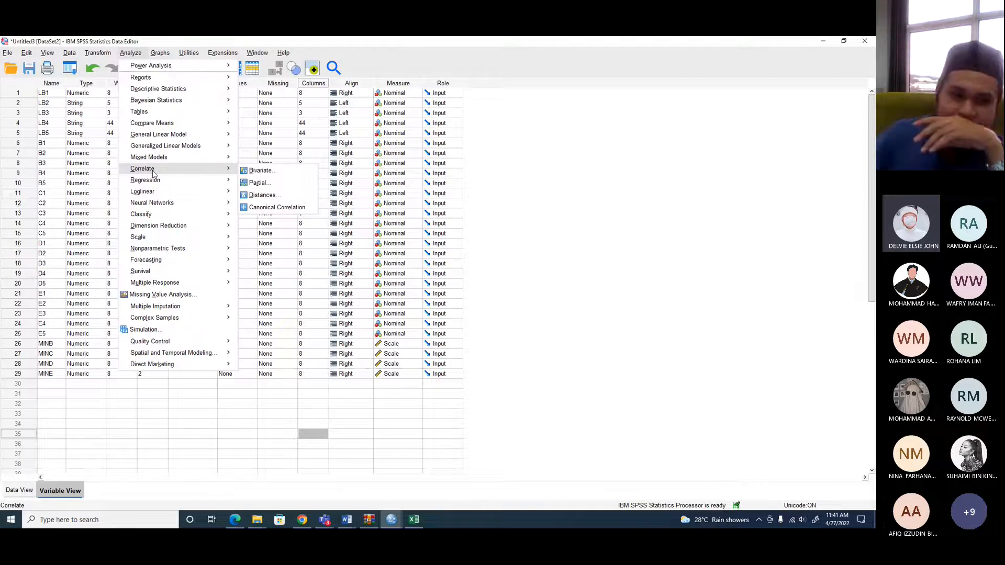
left_click(266, 171)
left_click_drag(390, 219, 388, 272)
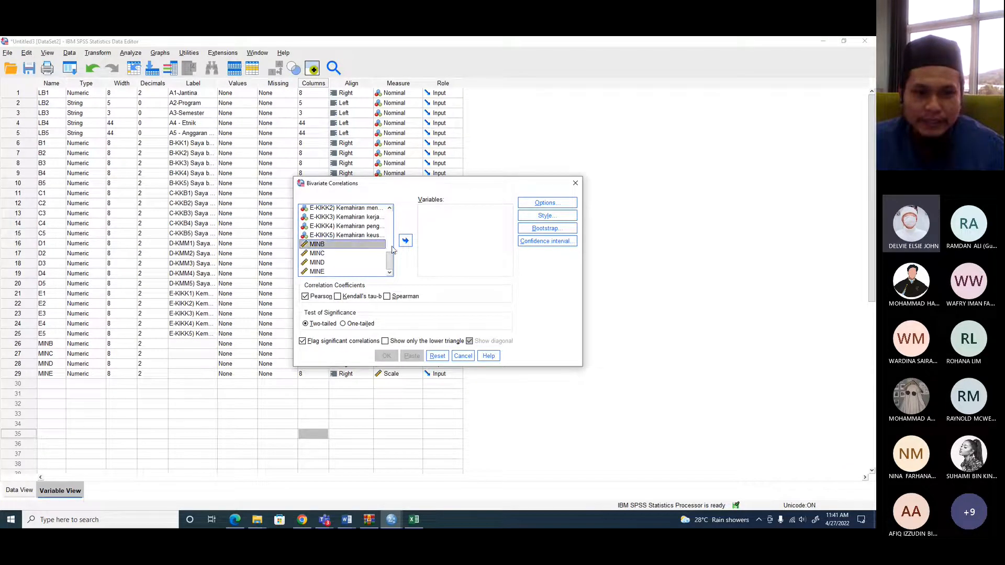
double_click(319, 244)
left_click(320, 254)
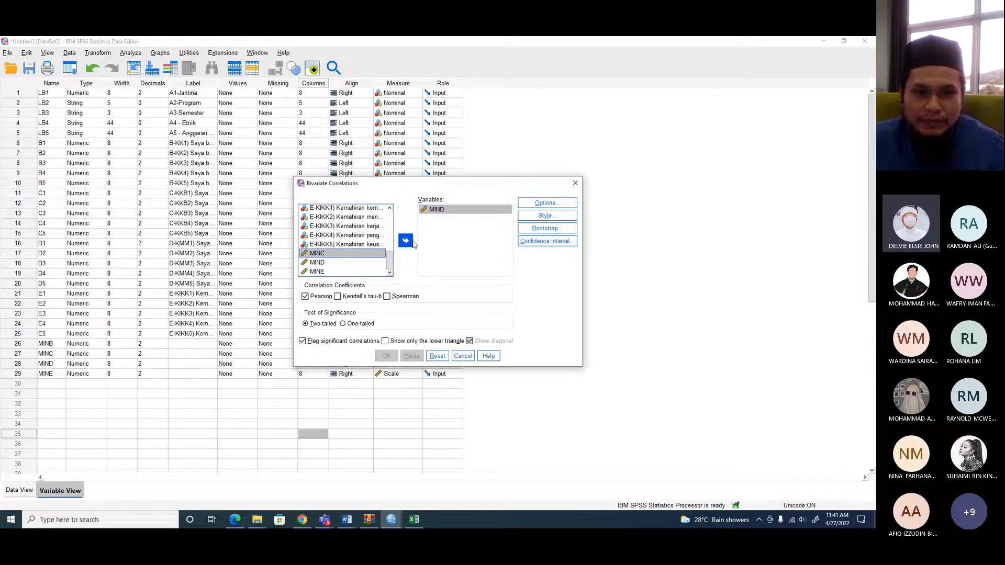
double_click(319, 255)
left_click(316, 262)
left_click(405, 241)
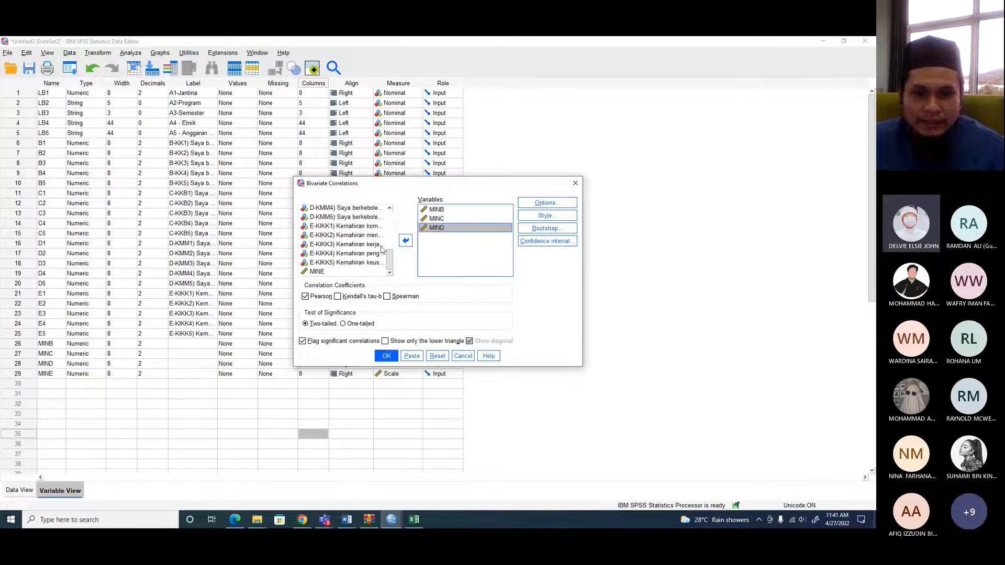
left_click(404, 243)
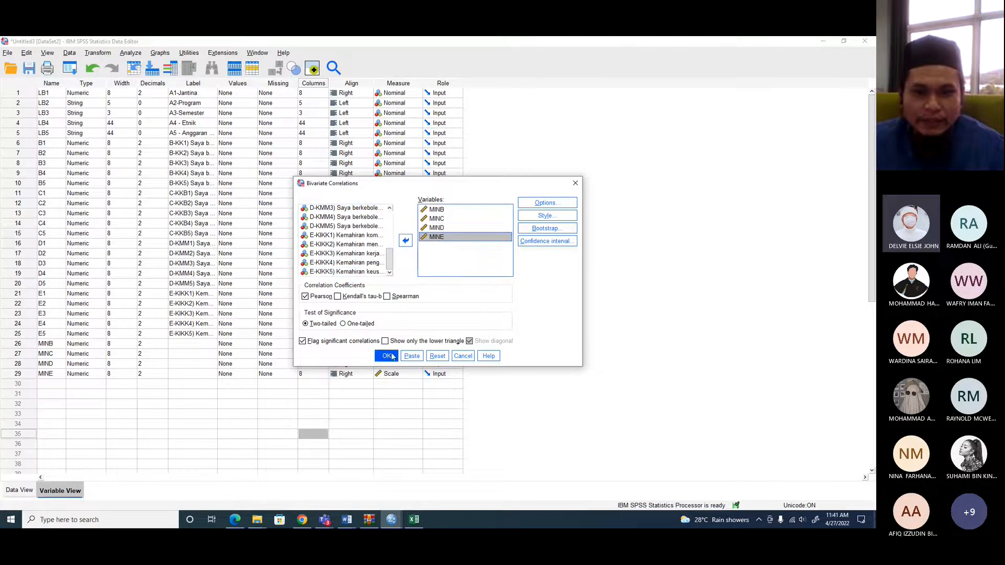
left_click(386, 356)
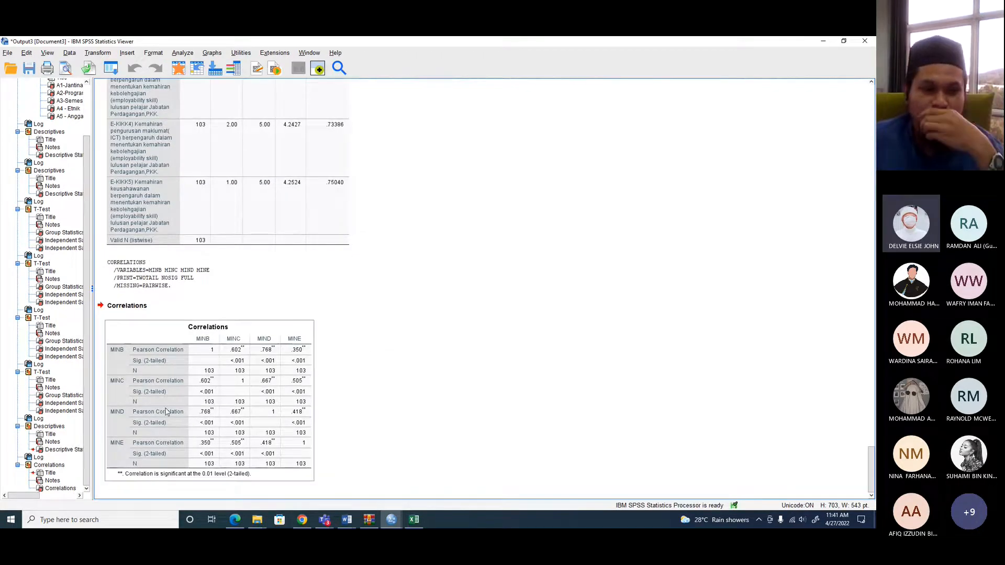
- Copy the Correlations output table and paste it at cell F5 of a new worksheet in the Excel responses workbook
left_click(138, 337)
right_click(193, 355)
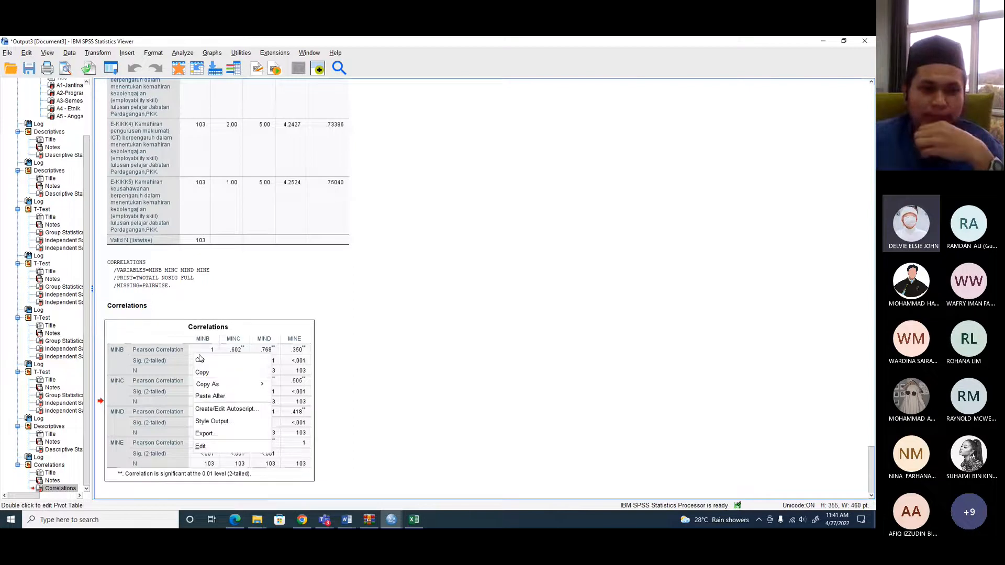
left_click(219, 374)
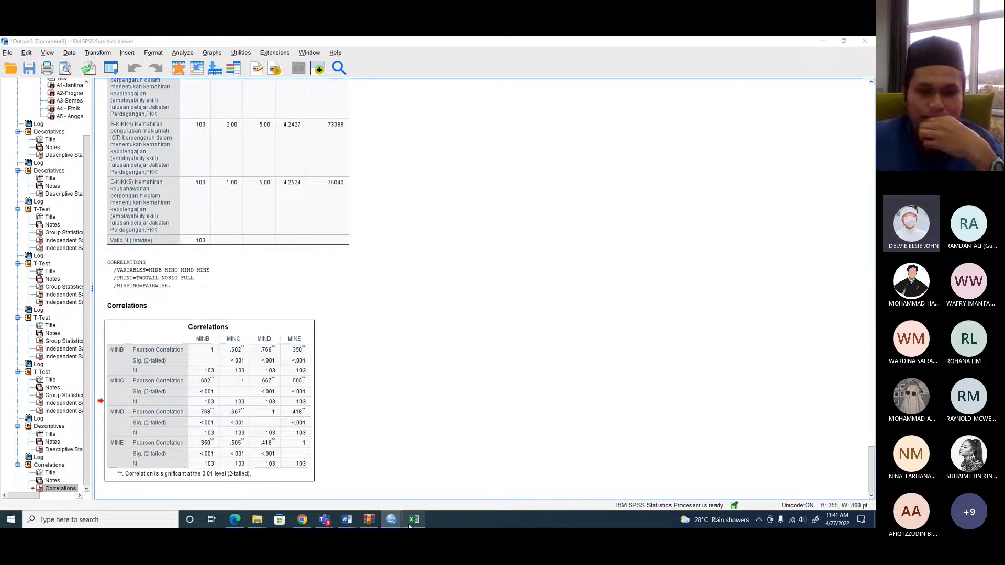
left_click(413, 520)
left_click(423, 494)
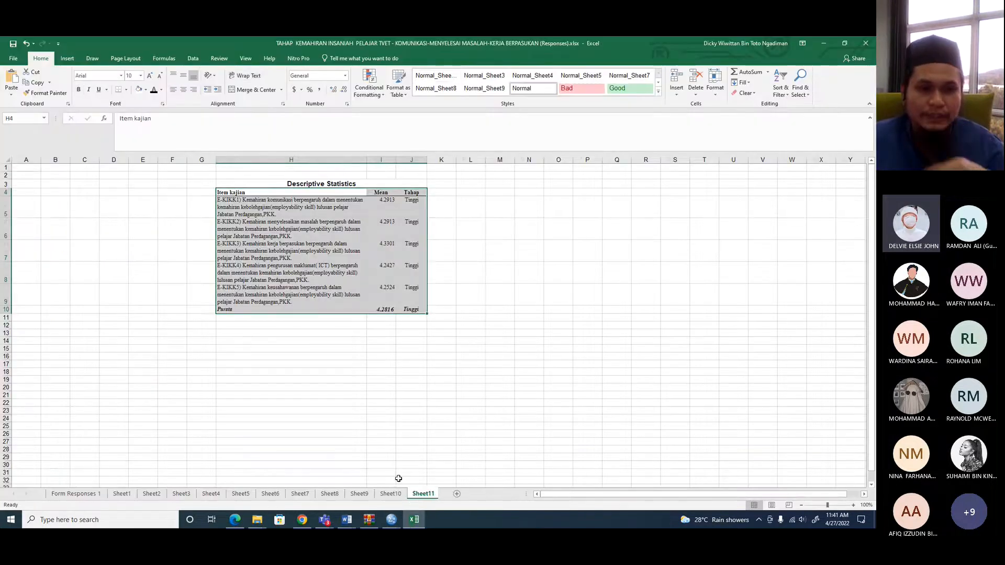
left_click(167, 197)
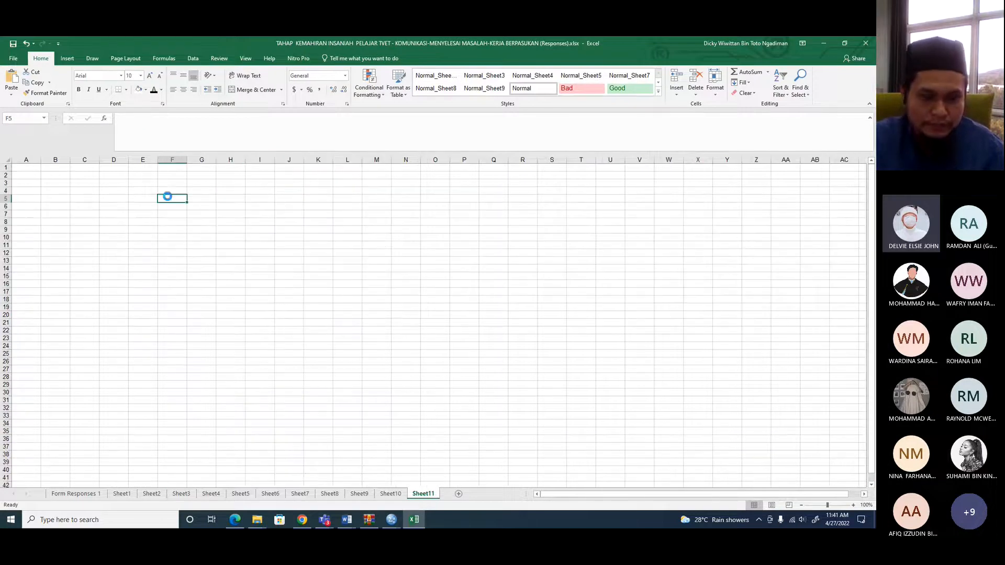
key("ctrl+v")
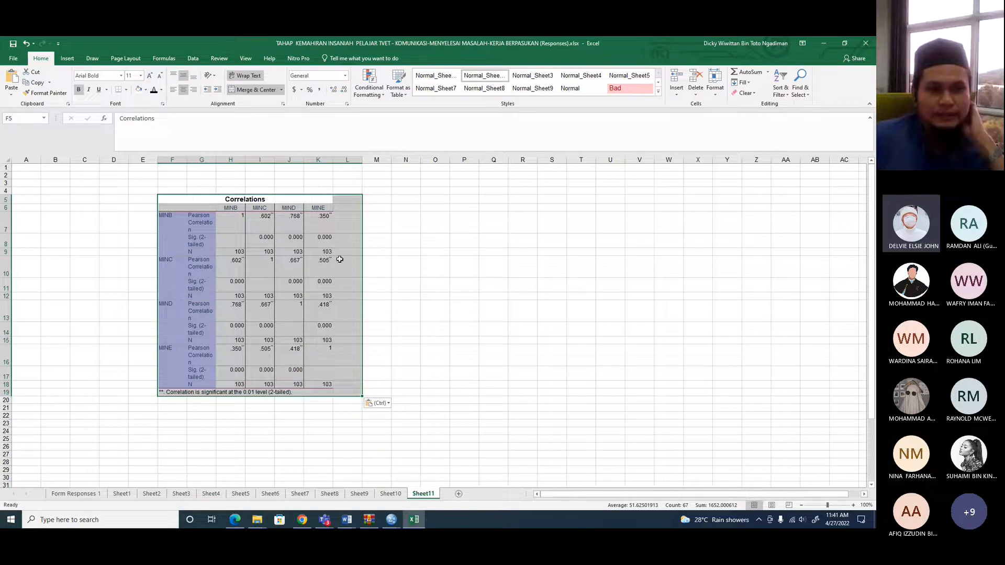
- Autofit the widths of columns F and G and the height of row 7 in the pasted correlation table
left_click_drag(166, 160, 348, 179)
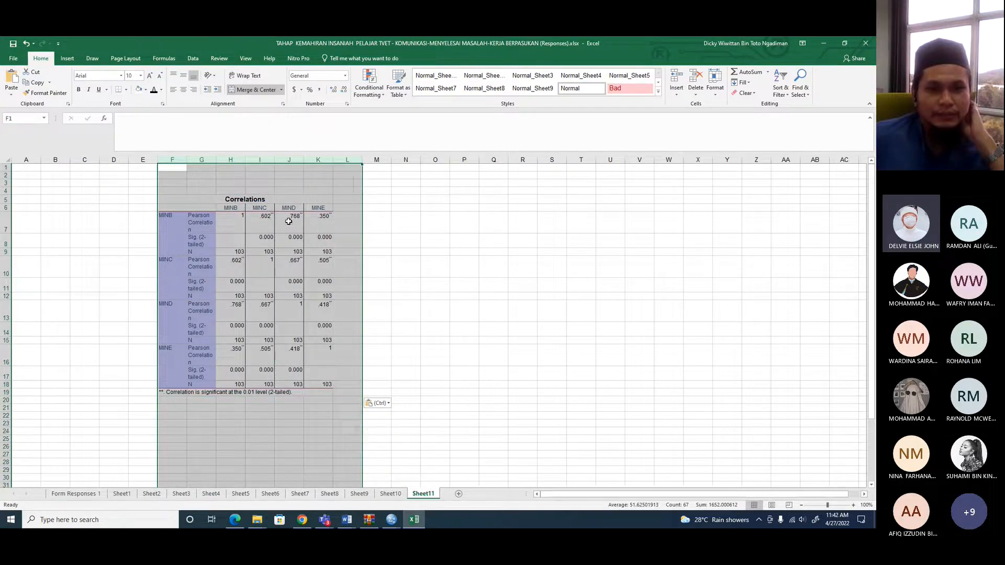
left_click(289, 221)
left_click_drag(214, 159, 287, 162)
double_click(287, 159)
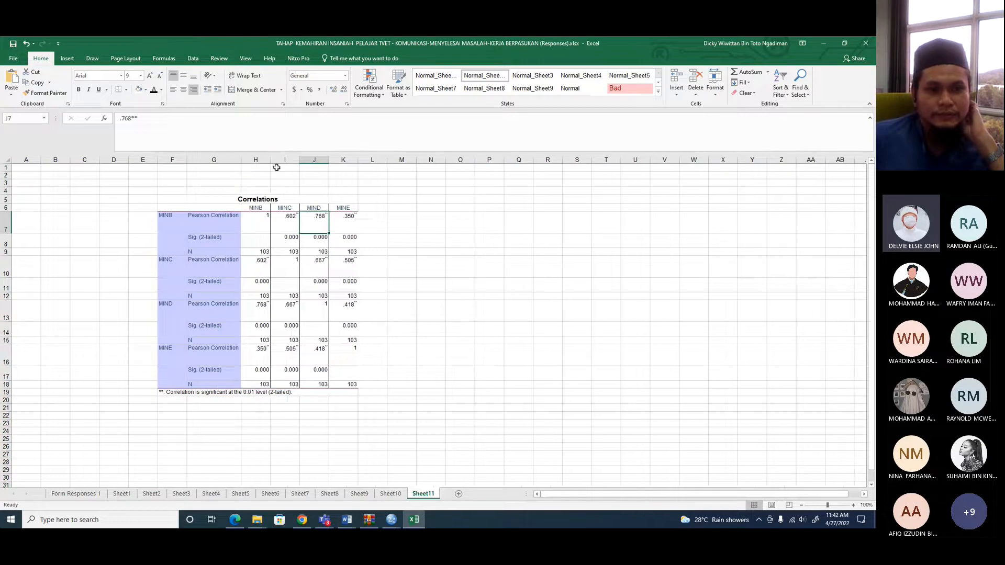
double_click(187, 159)
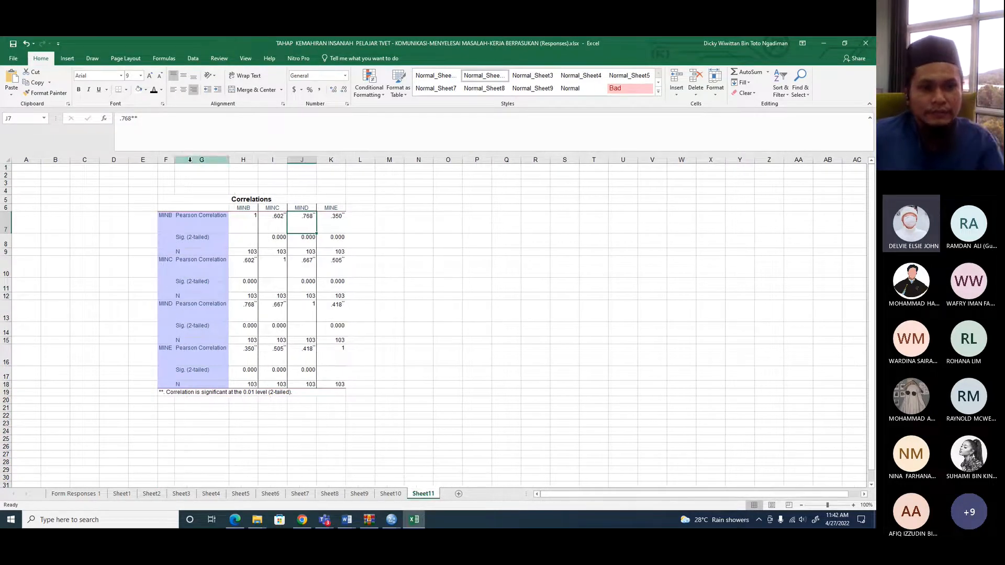
key("ctrl+a")
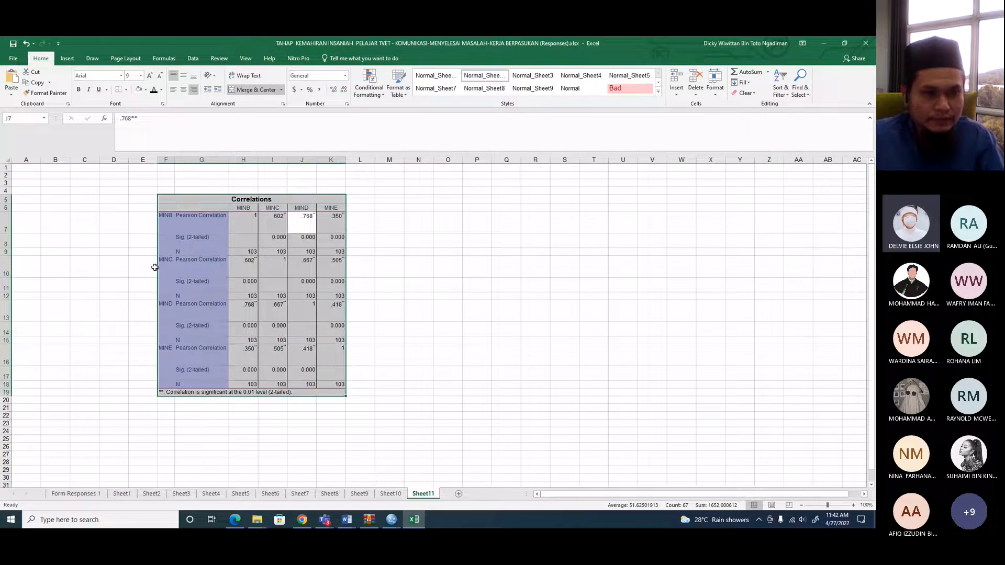
double_click(8, 232)
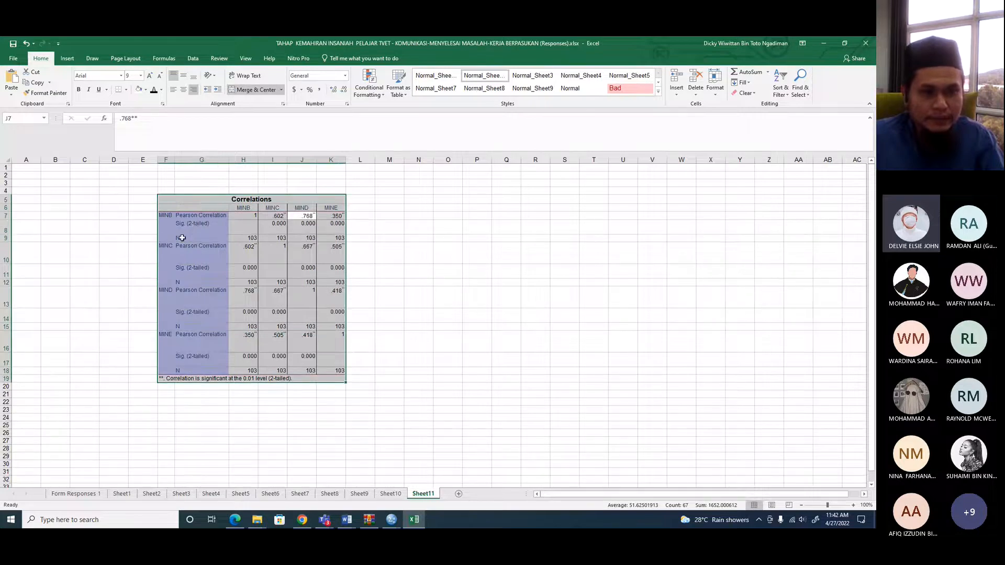
- Widen columns F through K of the correlation table and autofit the row heights across the whole sheet
left_click(389, 271)
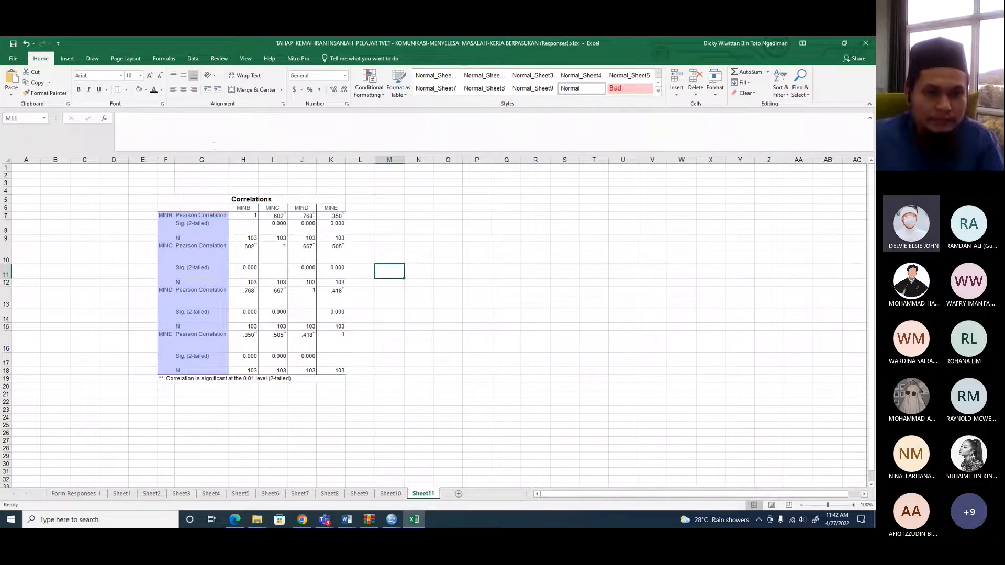
left_click_drag(175, 160, 548, 159)
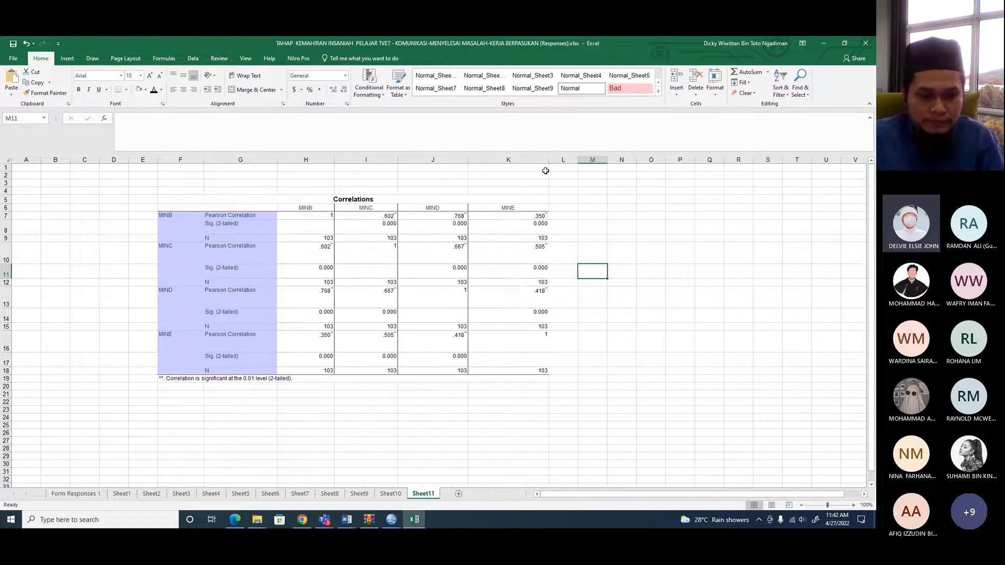
key("ctrl+a")
double_click(11, 220)
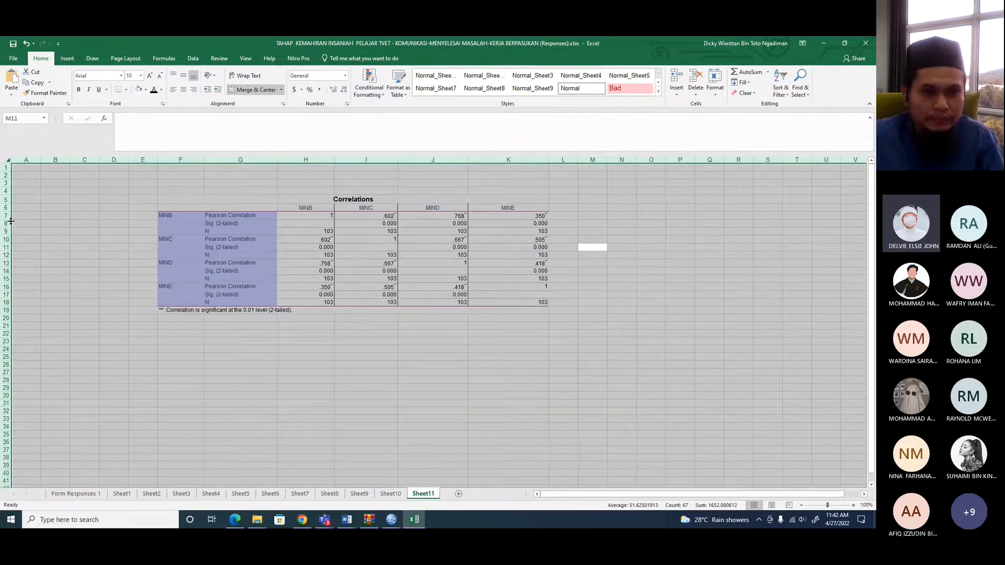
- Autofit columns H through K of the correlation table, widen them equally to a moderate width, and center their contents
left_click(432, 395)
left_click_drag(332, 163, 544, 150)
double_click(548, 161)
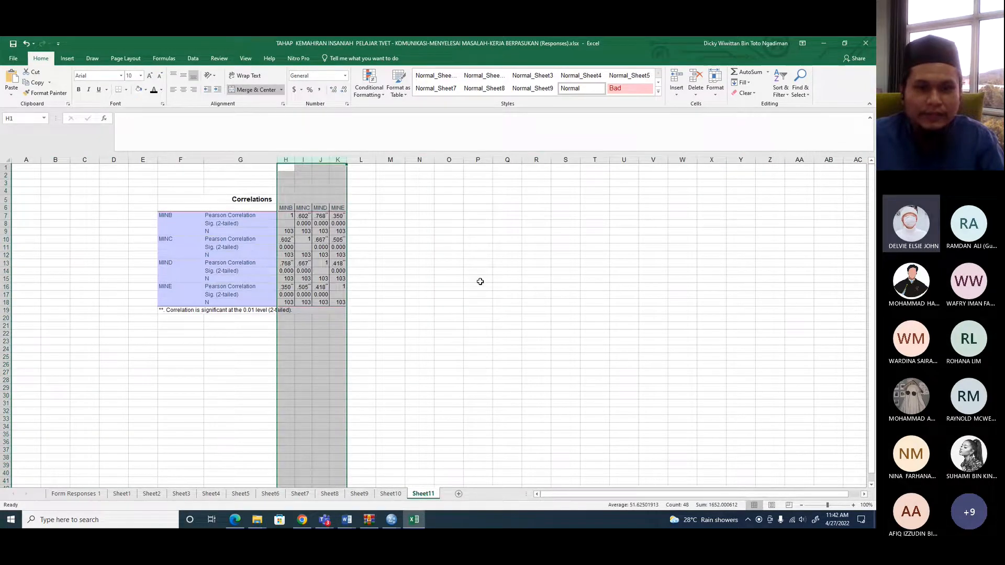
left_click_drag(314, 161, 361, 161)
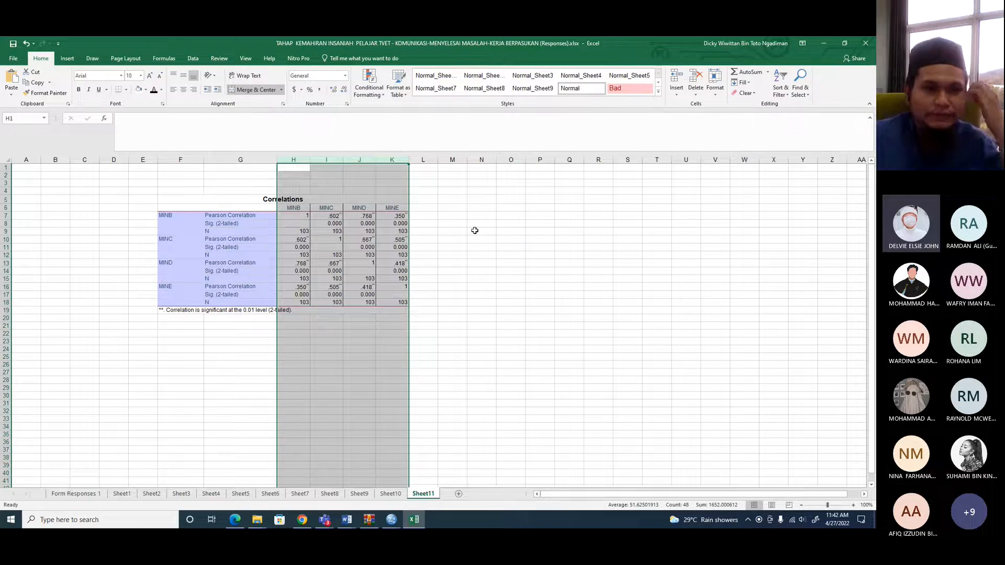
left_click(183, 90)
left_click(474, 272)
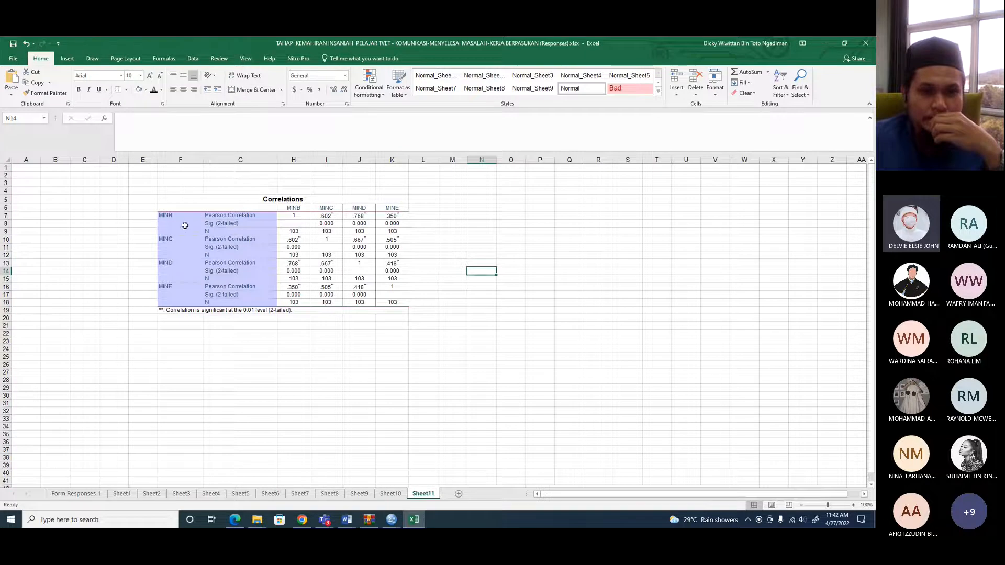
- Apply border lines to the MINB, MINC and MIND row groups of the correlation table, from column F to K
left_click_drag(168, 229, 392, 231)
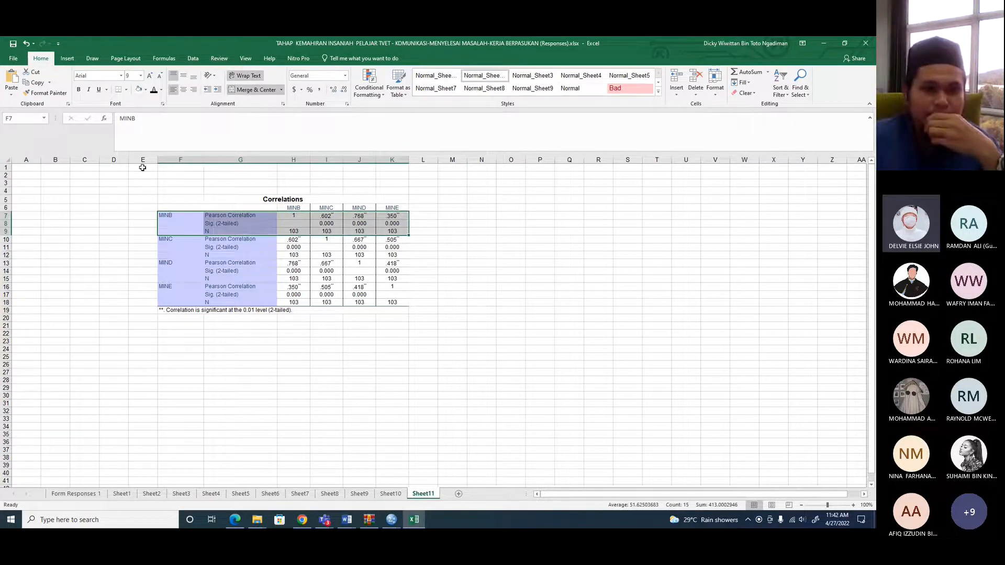
left_click_drag(163, 237, 393, 255)
left_click_drag(167, 267, 389, 278)
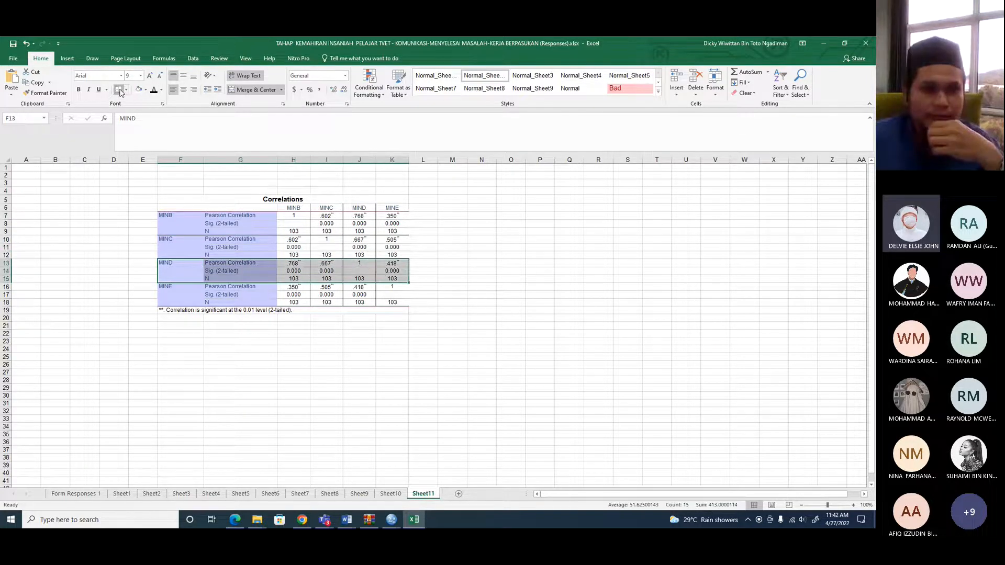
left_click(400, 368)
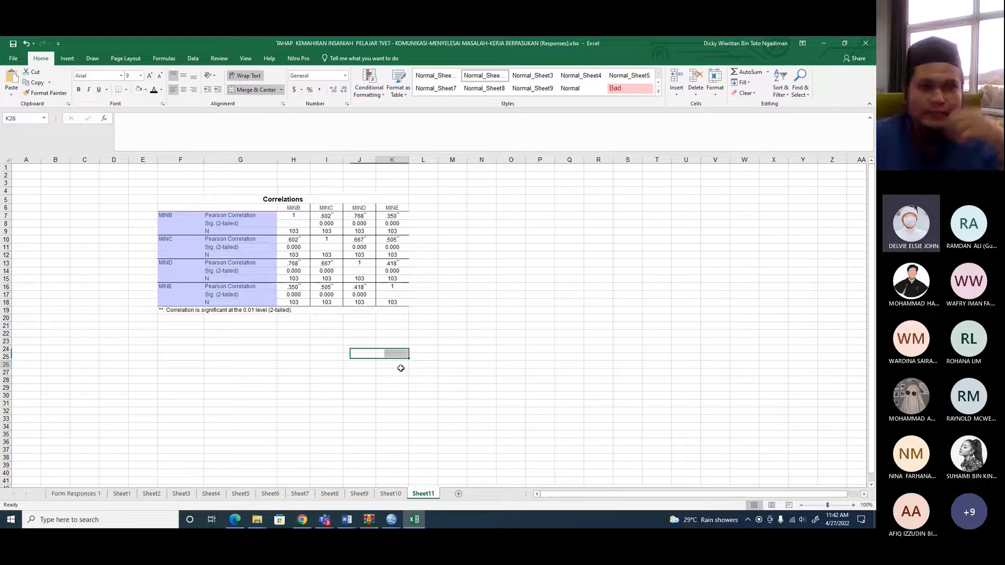
- Label cell H22 as B-C and copy the MINB–MINC significance value from H11 into I22
left_click(296, 207)
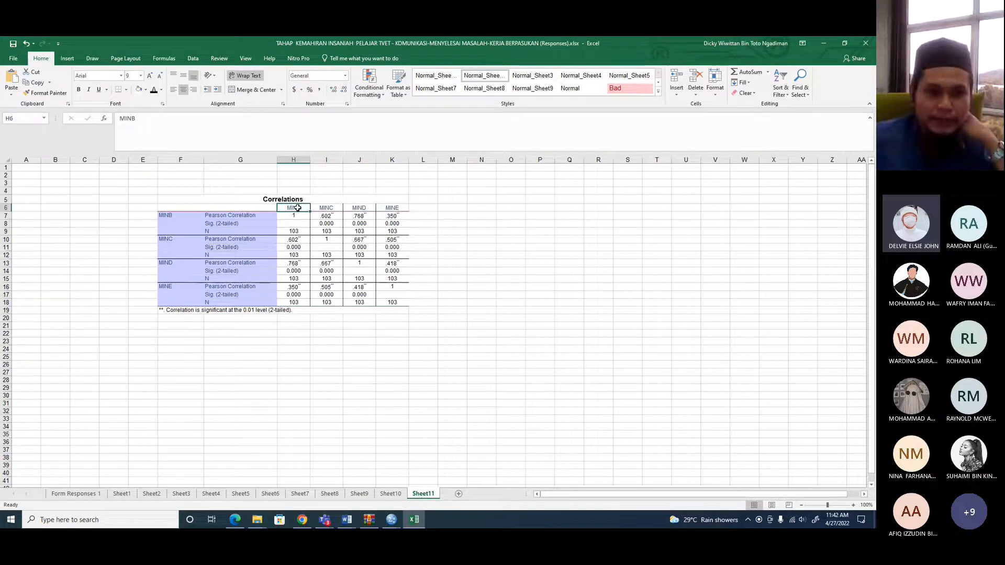
left_click(296, 248)
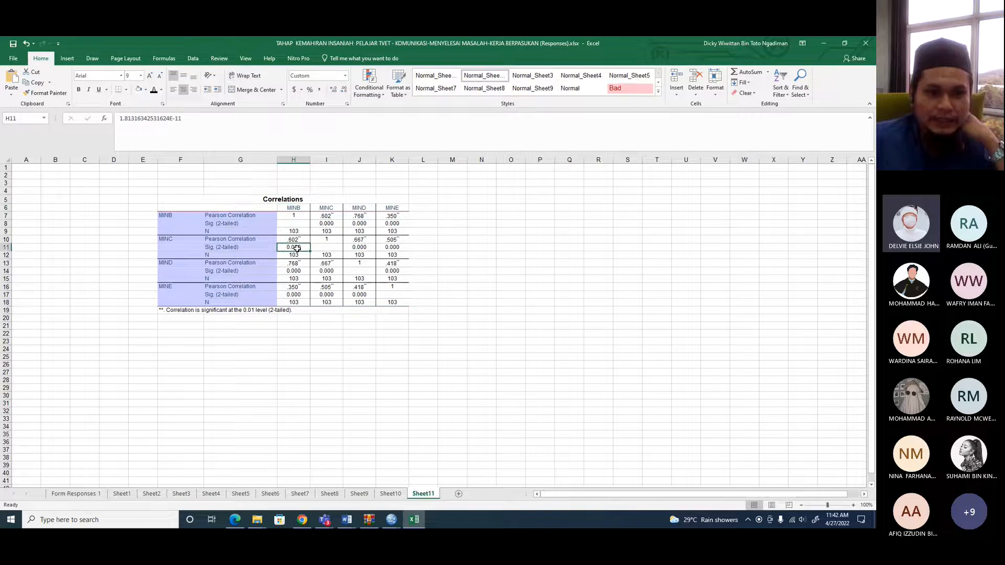
left_click(296, 208)
left_click(301, 335)
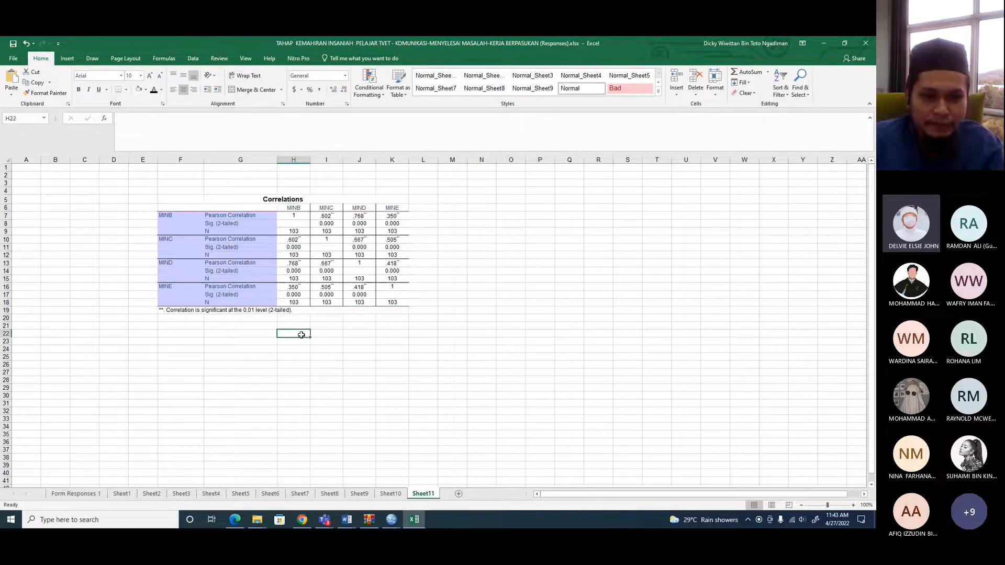
type("B-C")
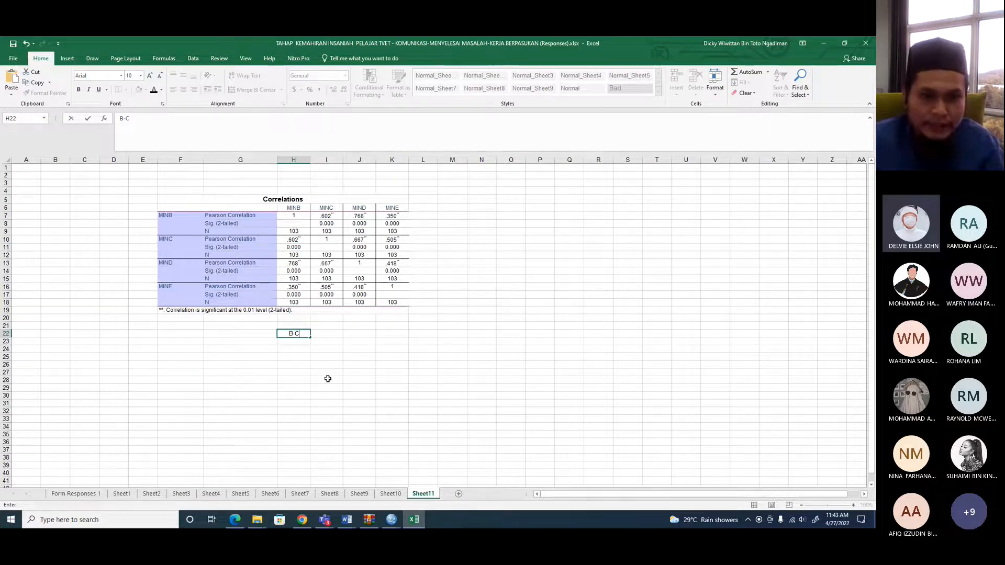
left_click(328, 378)
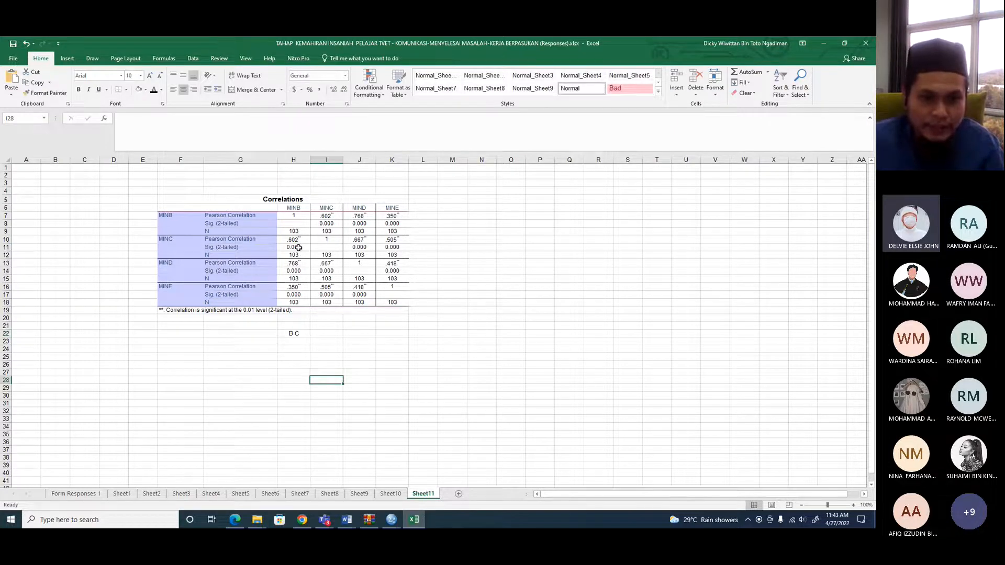
right_click(298, 248)
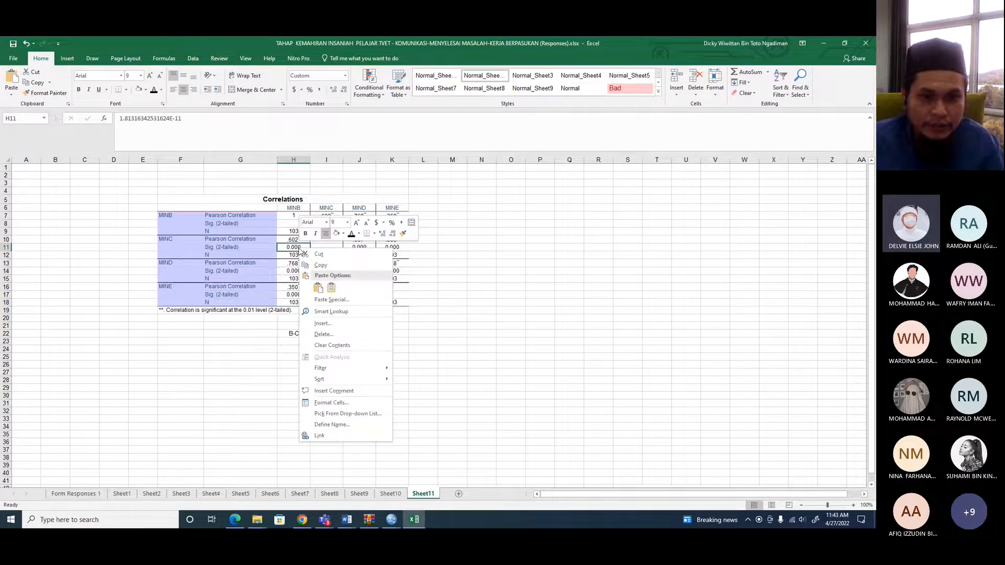
left_click(320, 265)
left_click(335, 334)
key("ctrl+v")
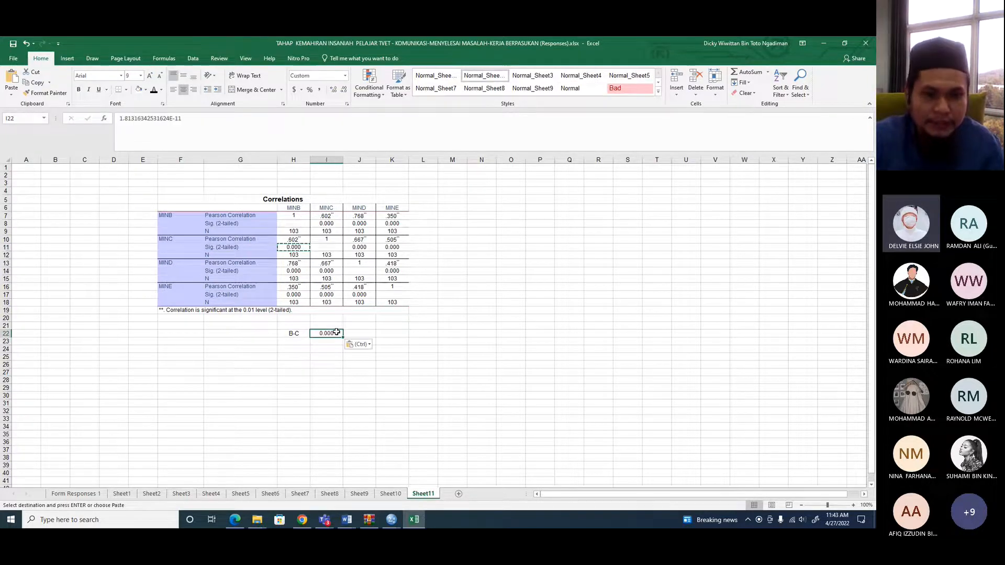
- Label cell H23 as B-D and copy the MINB–MIND significance value from H14 into I23
left_click(295, 208)
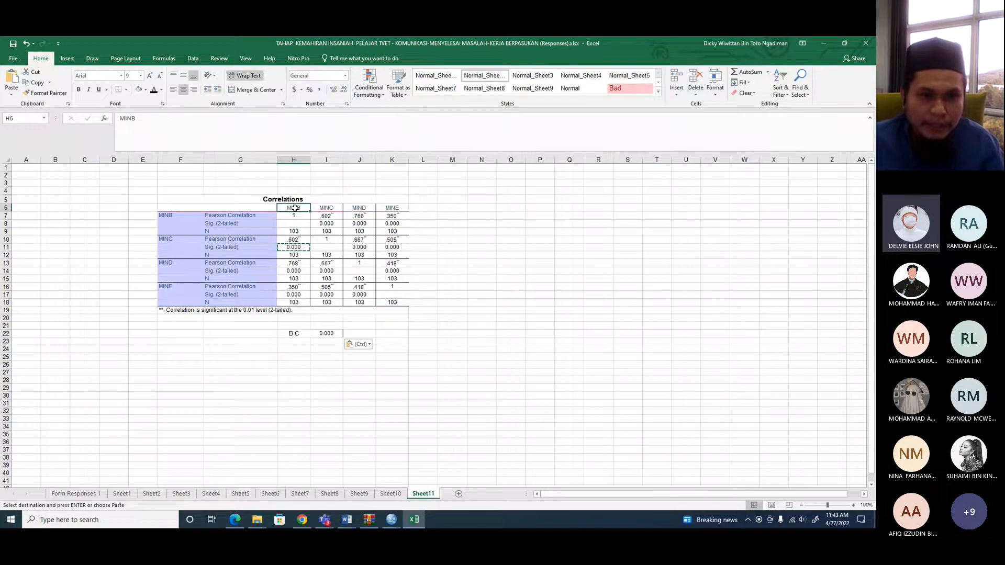
left_click(297, 271)
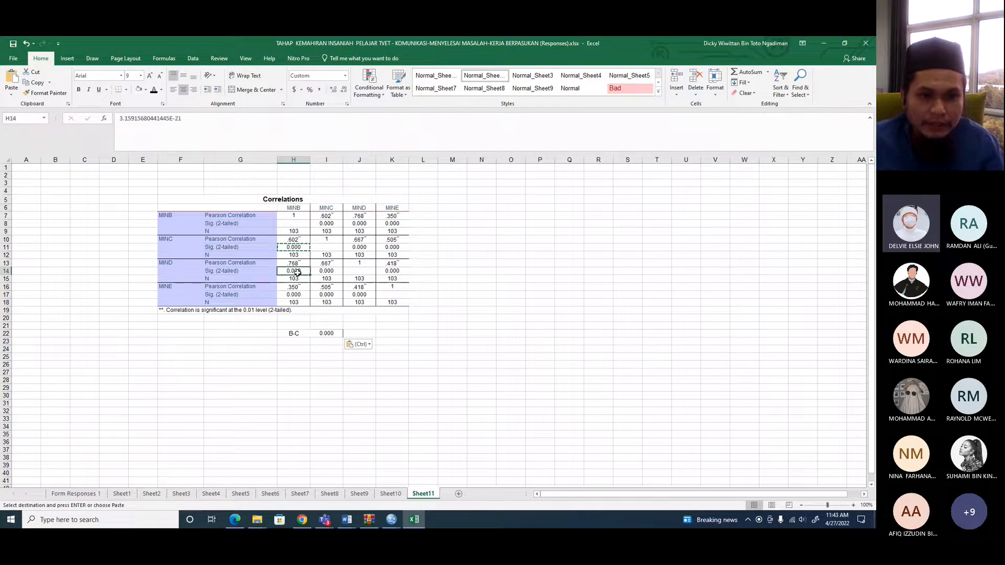
left_click(293, 341)
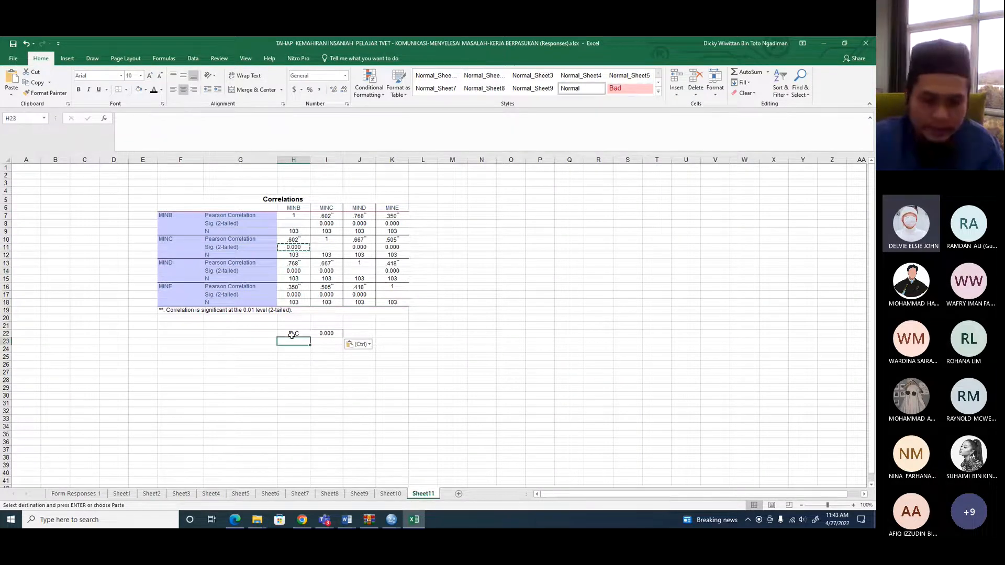
type("B-D")
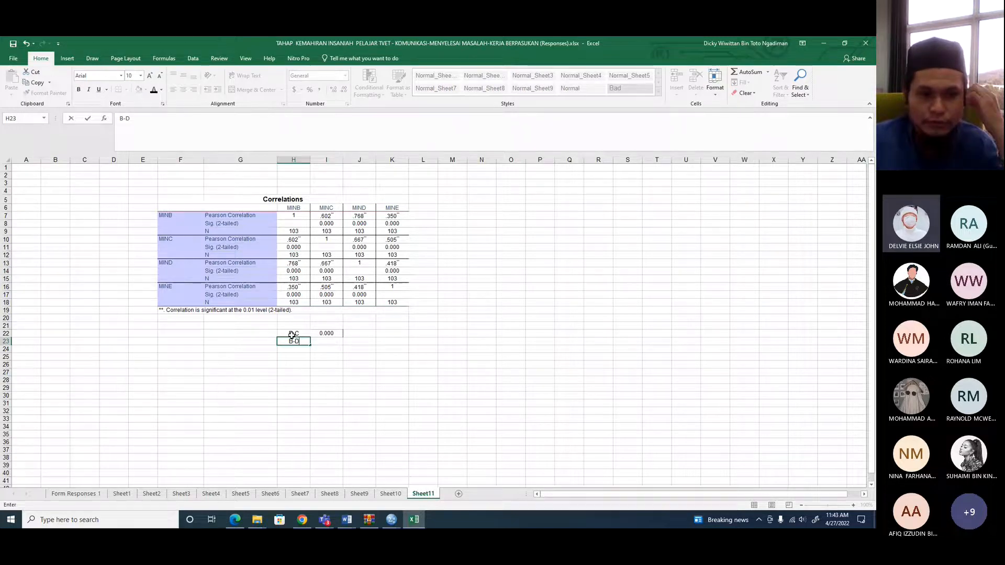
left_click(293, 271)
key("ctrl+c")
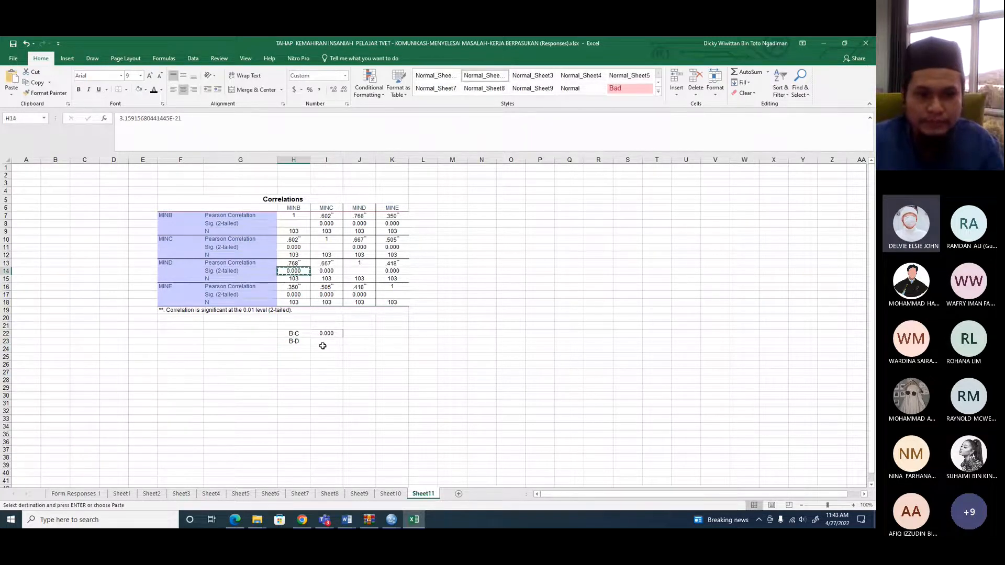
left_click(324, 343)
key("ctrl+v")
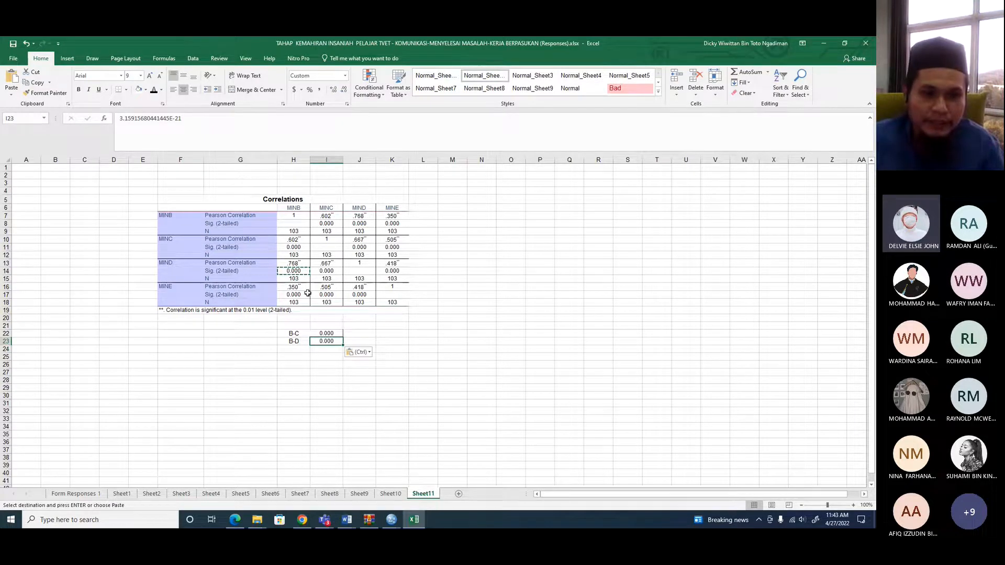
- Label cell H24 as B-E and copy the MINB–MINE significance value from H17 into I24
left_click(291, 350)
type("B")
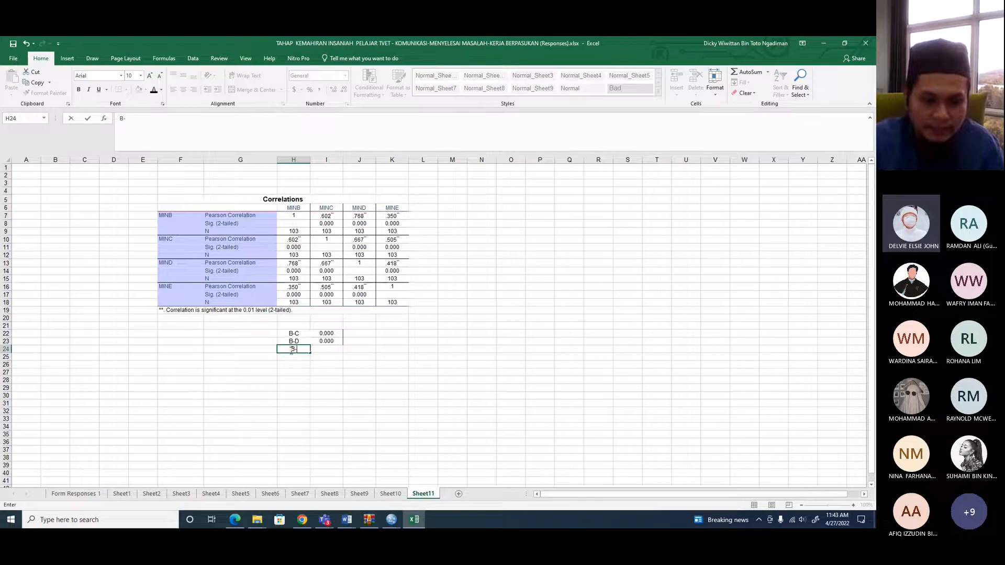
type("-E")
left_click(296, 295)
right_click(296, 294)
left_click(322, 317)
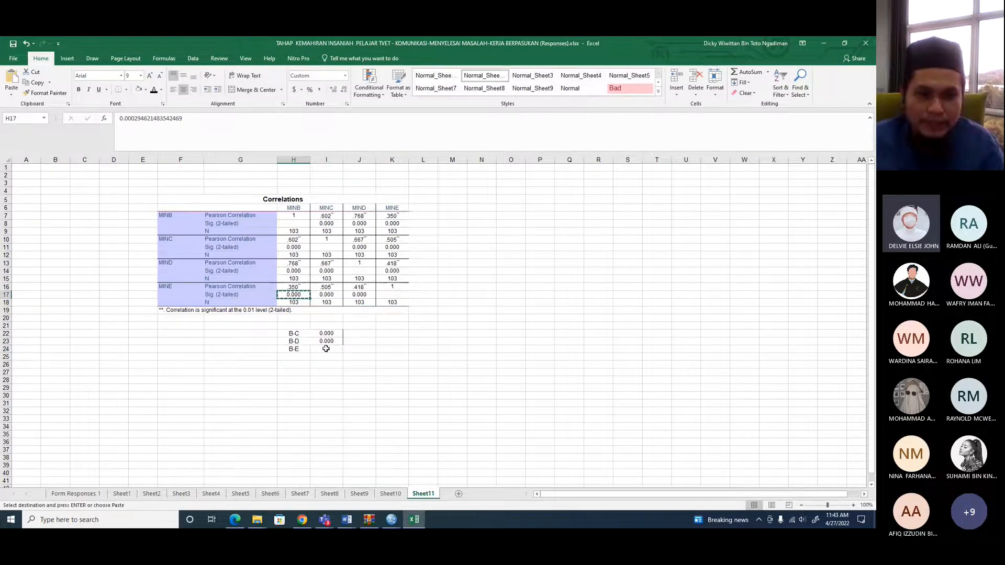
left_click(326, 349)
key("ctrl+v")
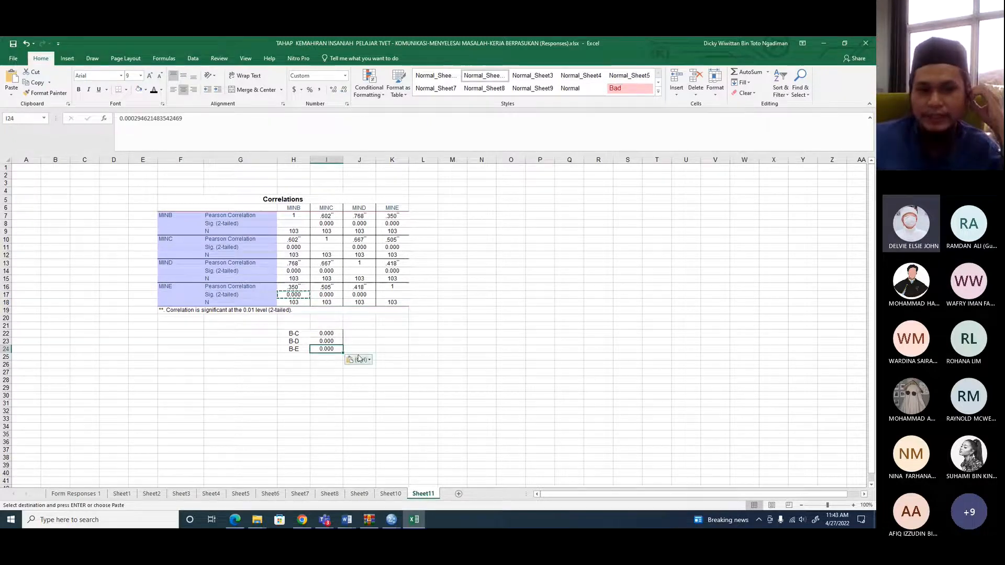
- Enter 0.05 in J22 beside the B-C significance value and replace it with SIG
left_click(359, 333)
type("0")
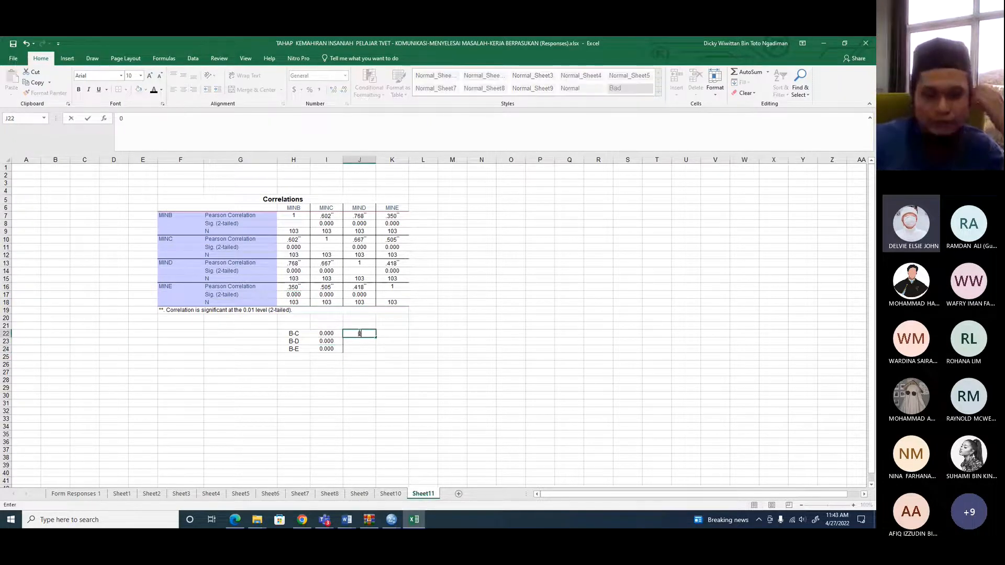
type(".05")
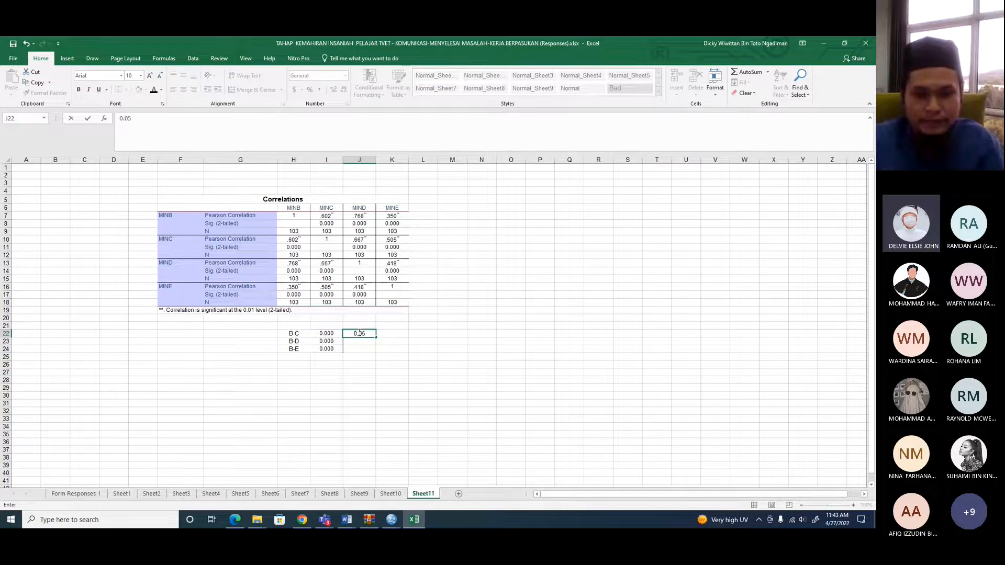
key("ctrl+Return")
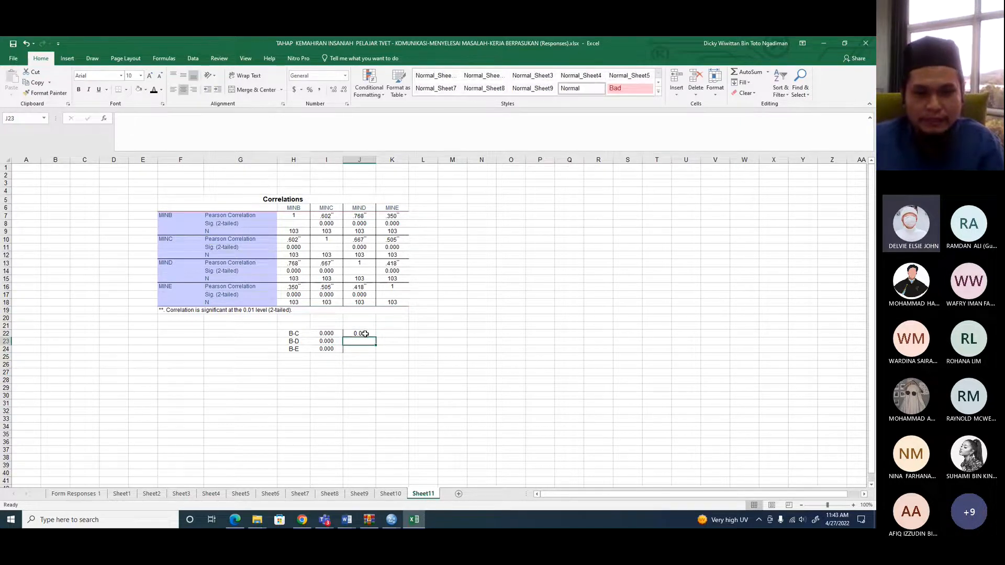
type("SIG")
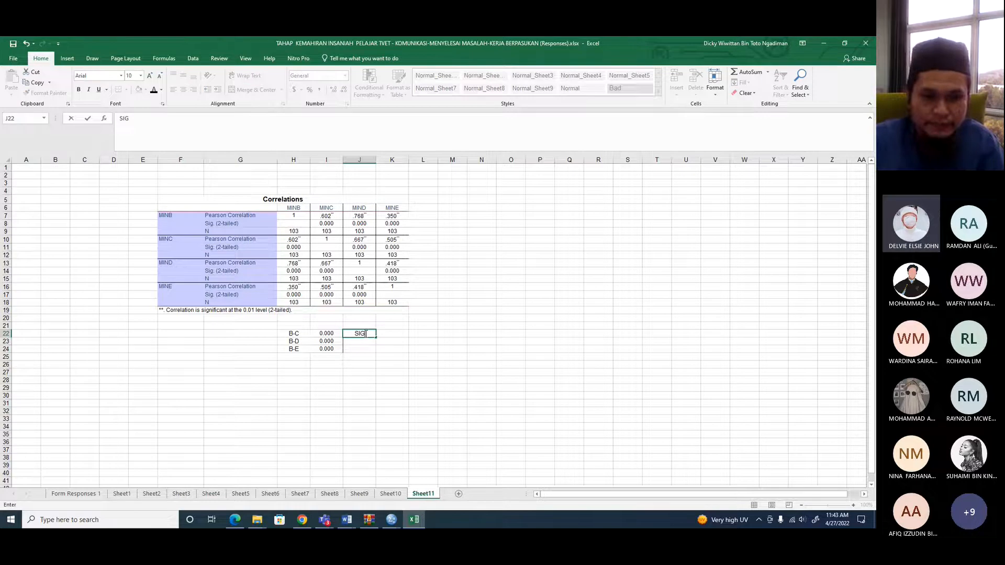
- Fill SIG from J22 down to J24 for the B-D and B-E pairs, and undo the fill
left_click_drag(376, 338, 376, 352)
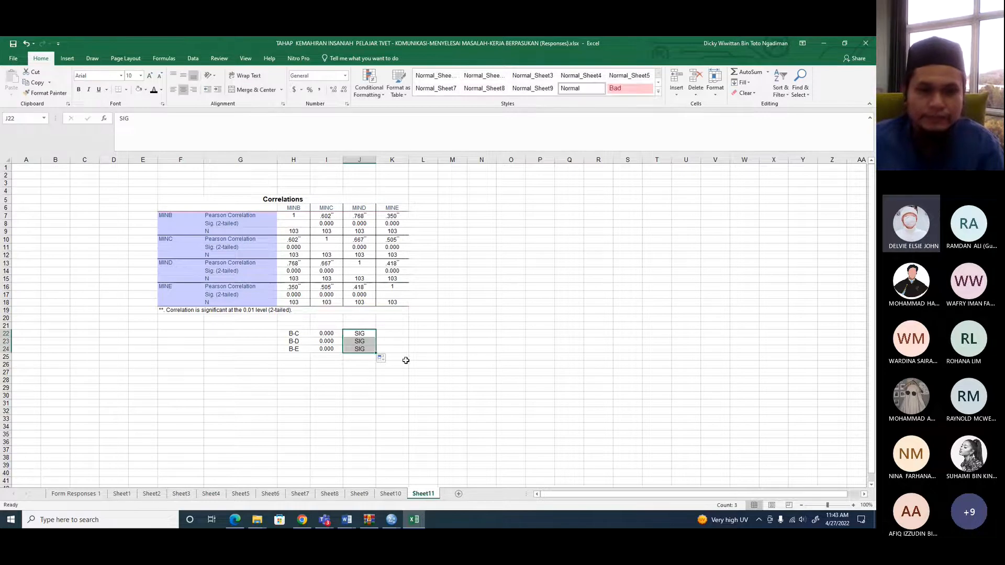
left_click(405, 359)
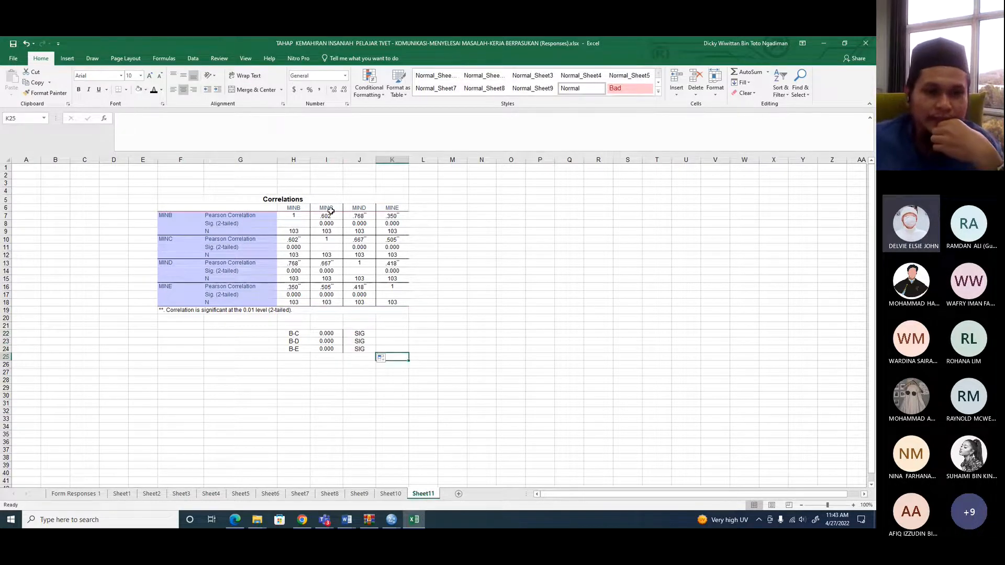
left_click(330, 210)
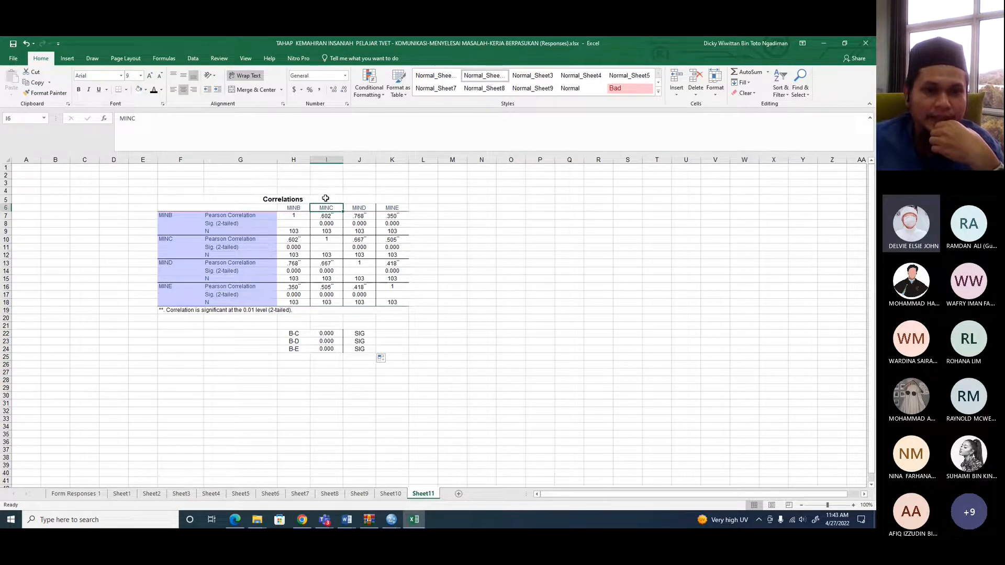
left_click(326, 198)
key("Page_Down")
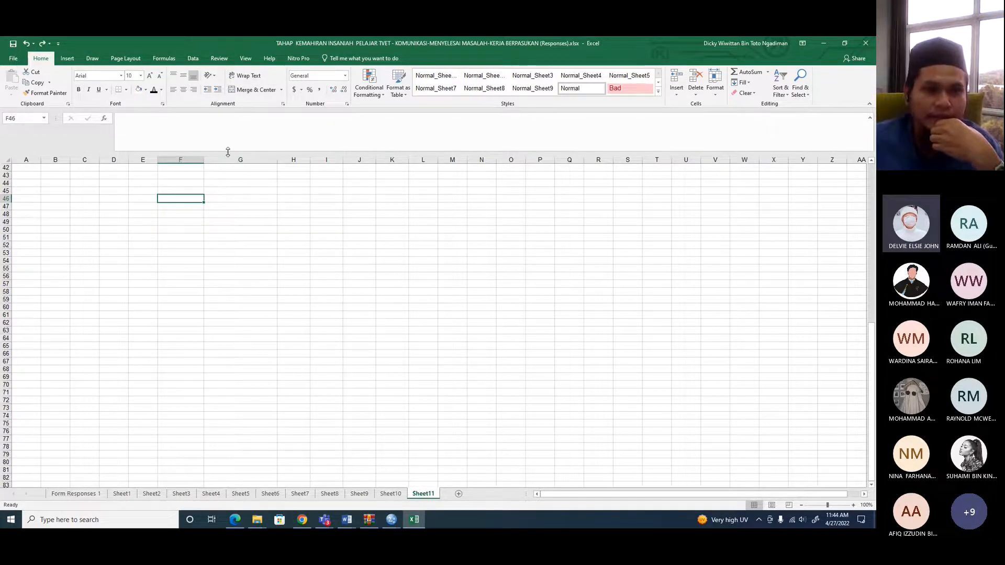
left_click(28, 46)
scroll(262, 201, "up", 4)
scroll(262, 200, "up", 3)
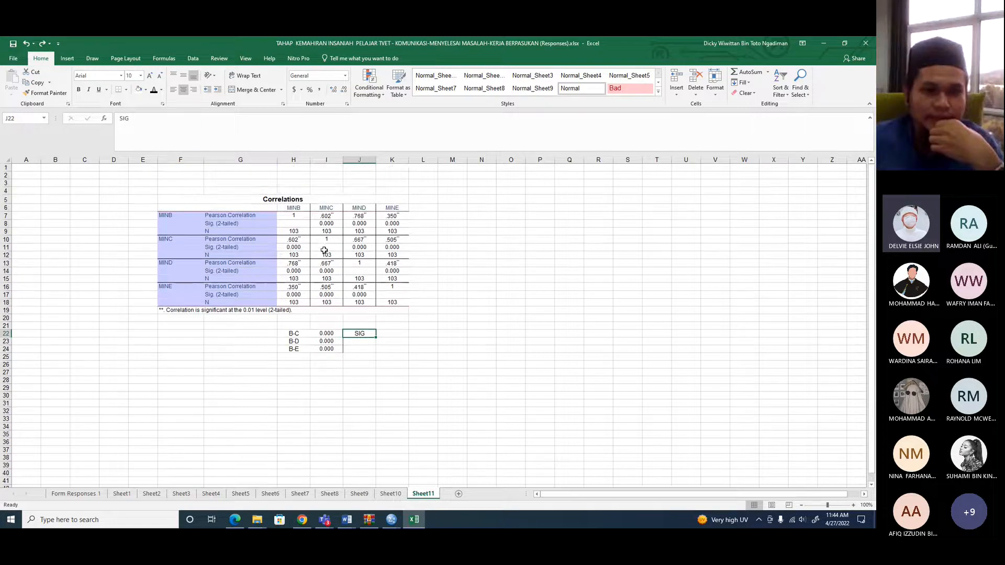
- Label cell H25 as C-B and copy the MINB–MINC significance value from I8 into I25
left_click(327, 224)
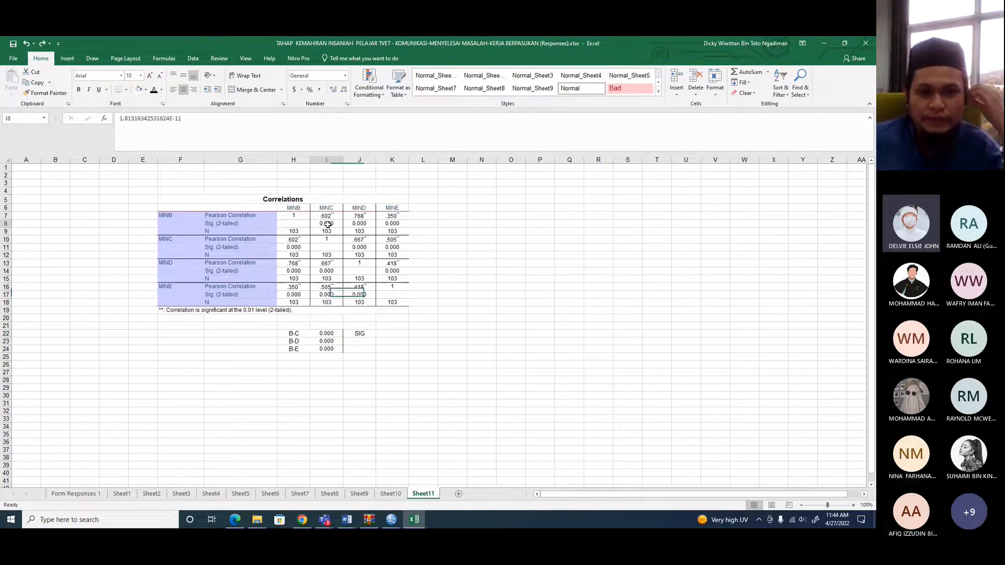
left_click(286, 356)
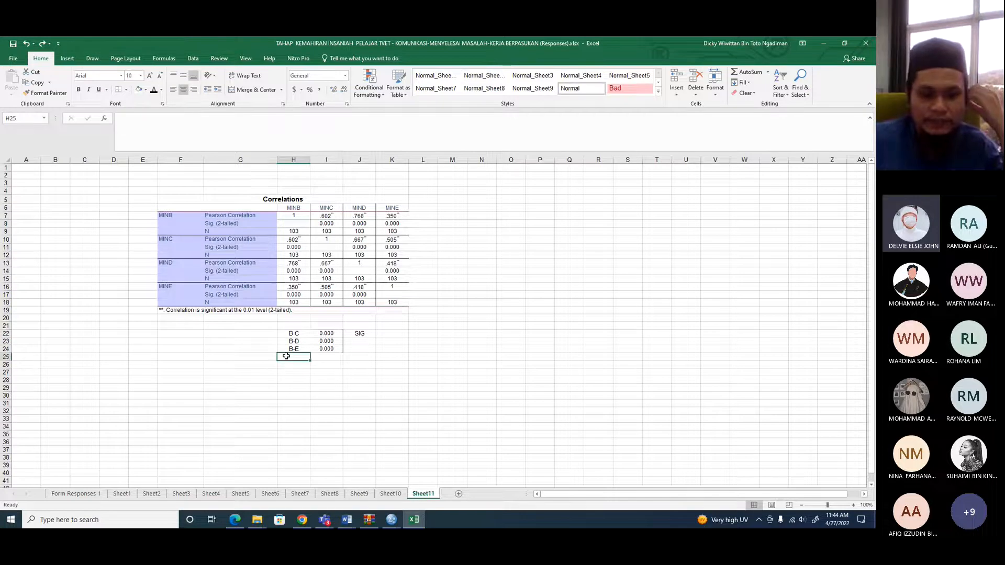
type("C-")
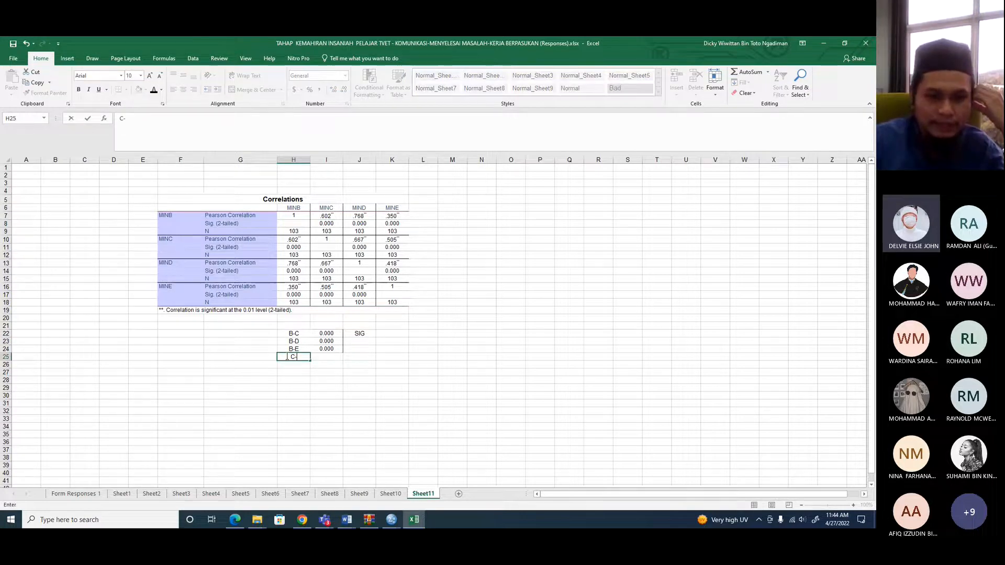
type("B")
left_click(329, 361)
left_click(326, 223)
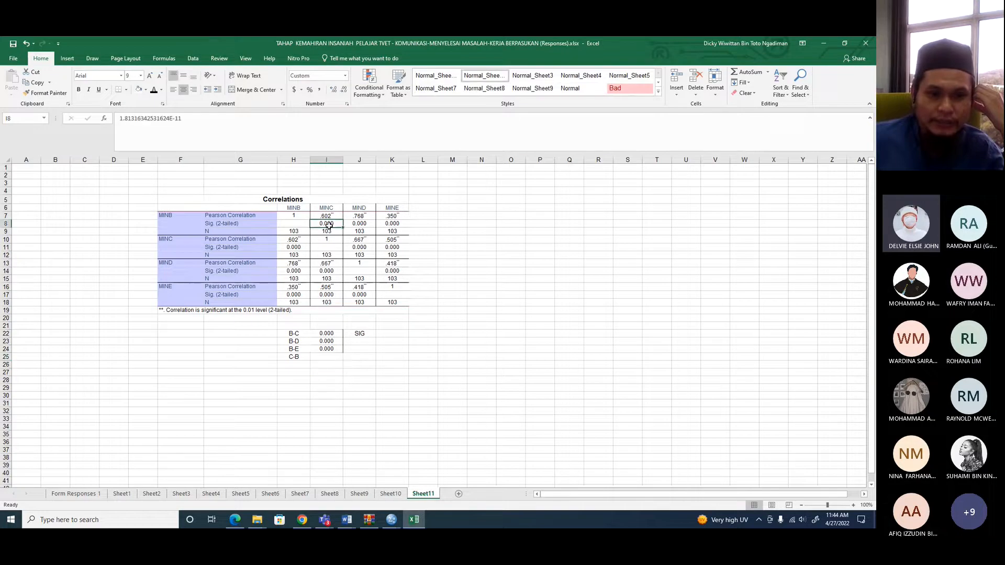
right_click(326, 223)
left_click(345, 243)
left_click(321, 358)
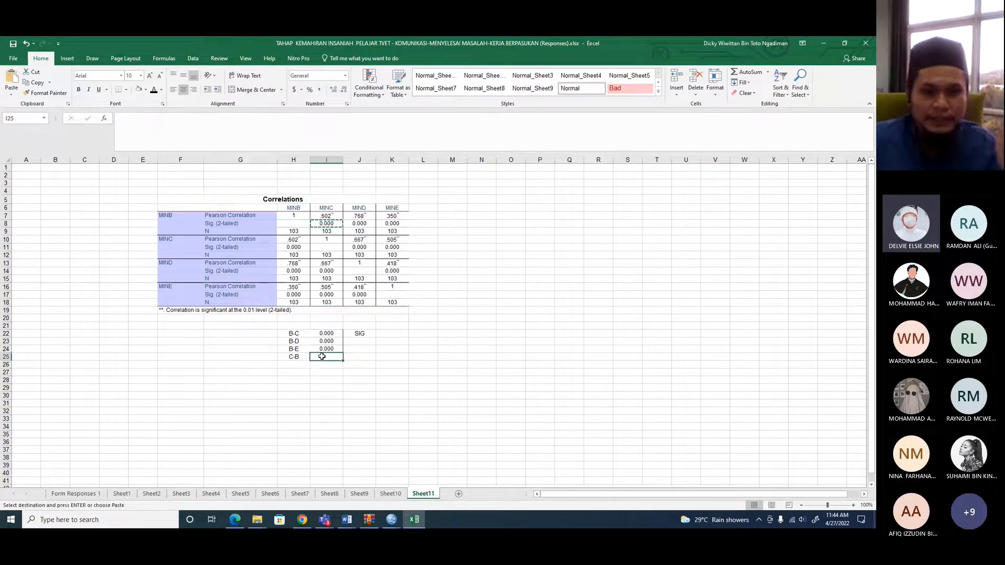
key("ctrl+v")
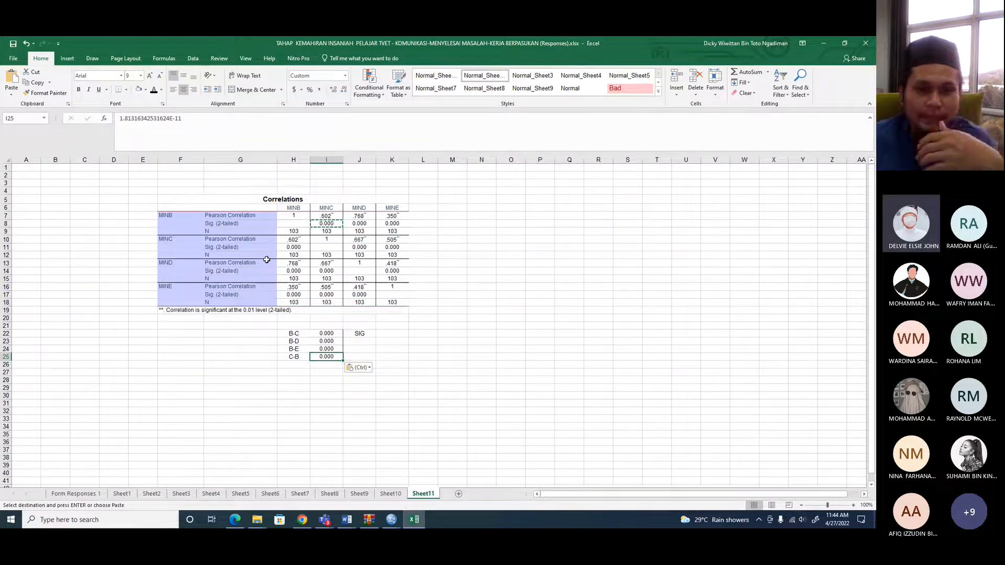
- Label cell H26 as C-D and copy the MINC–MIND significance value from I14 into I26
key("Down")
key("Left")
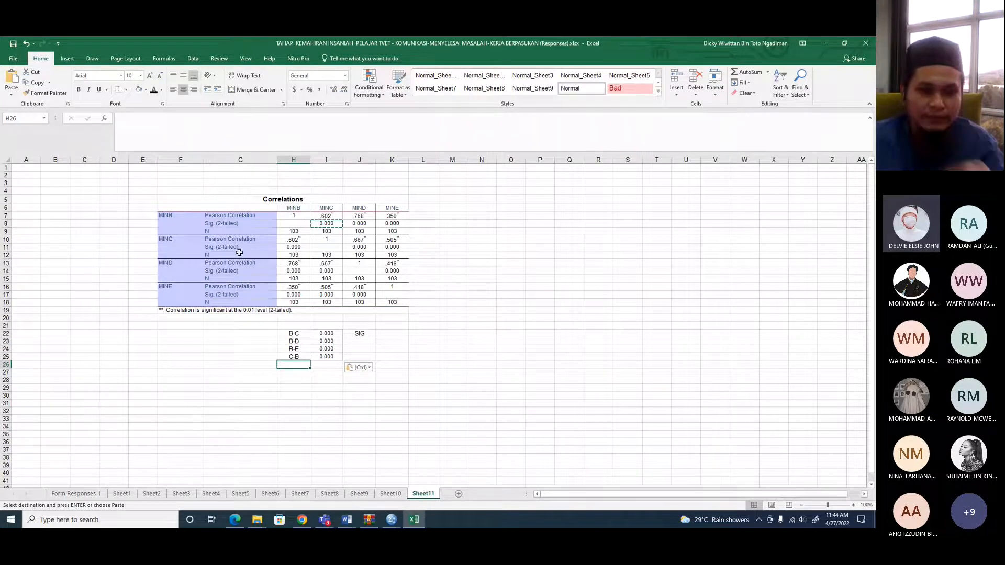
type("C-B")
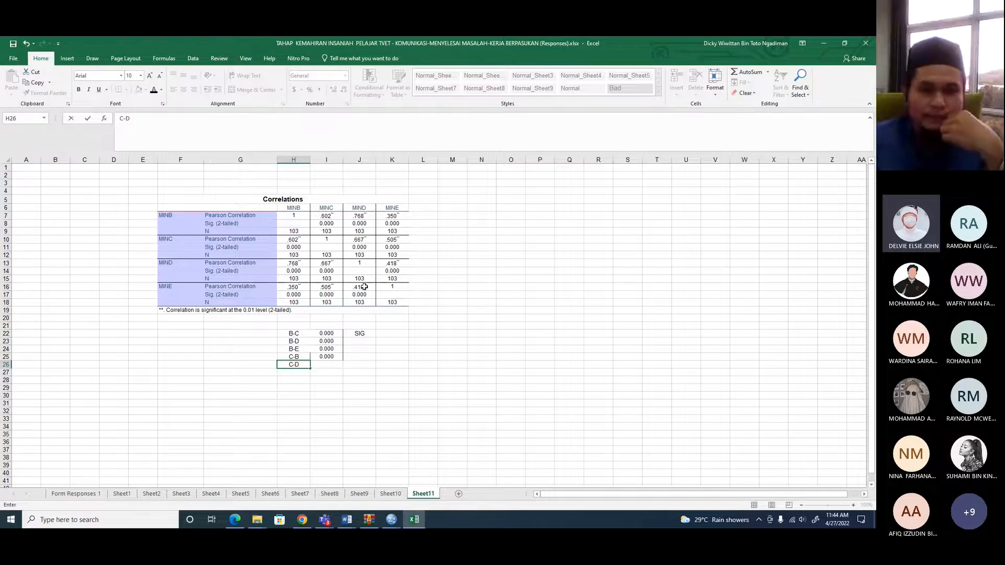
left_click_drag(191, 265, 270, 269)
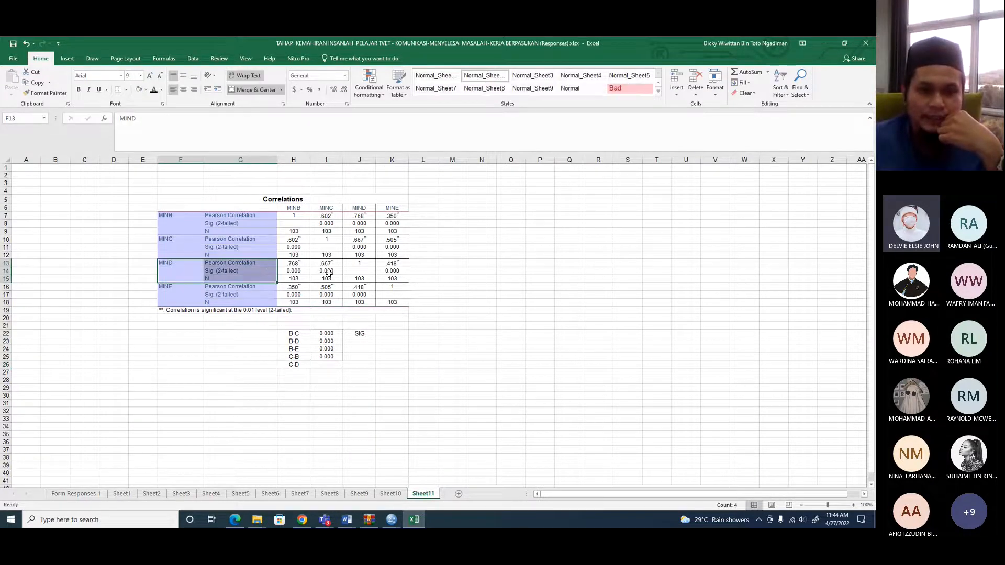
left_click(328, 272)
right_click(328, 273)
left_click(348, 291)
left_click(337, 365)
key("ctrl+v")
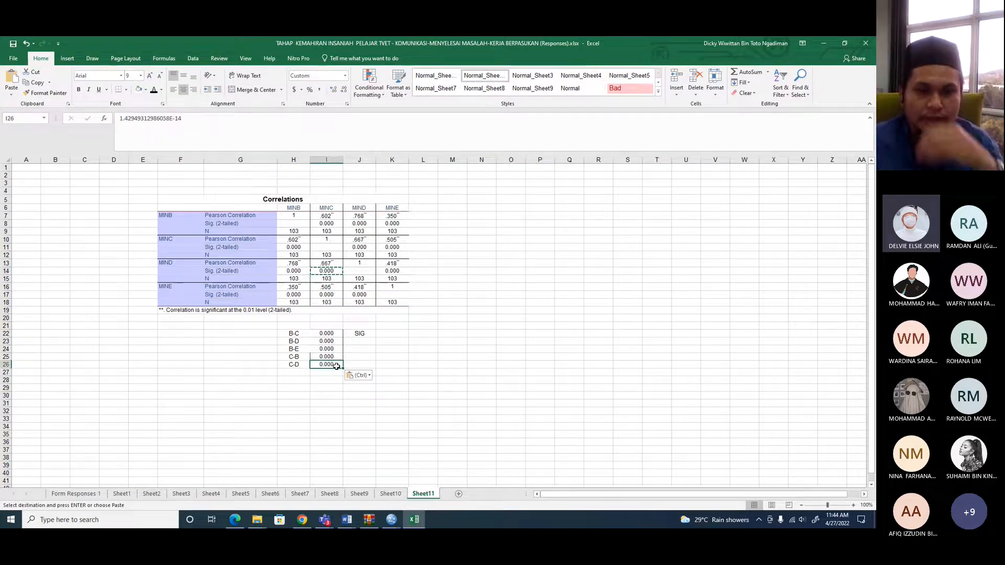
- Label cell H27 as C-E and copy the MINC–MINE significance value from I17 into I27
left_click(295, 372)
type("C-E")
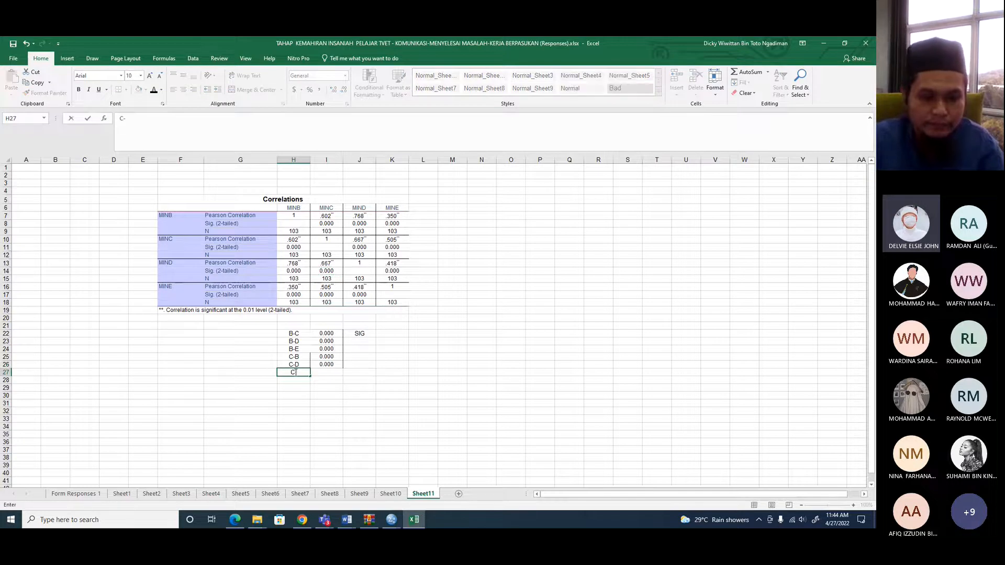
right_click(328, 296)
left_click(346, 318)
left_click(325, 371)
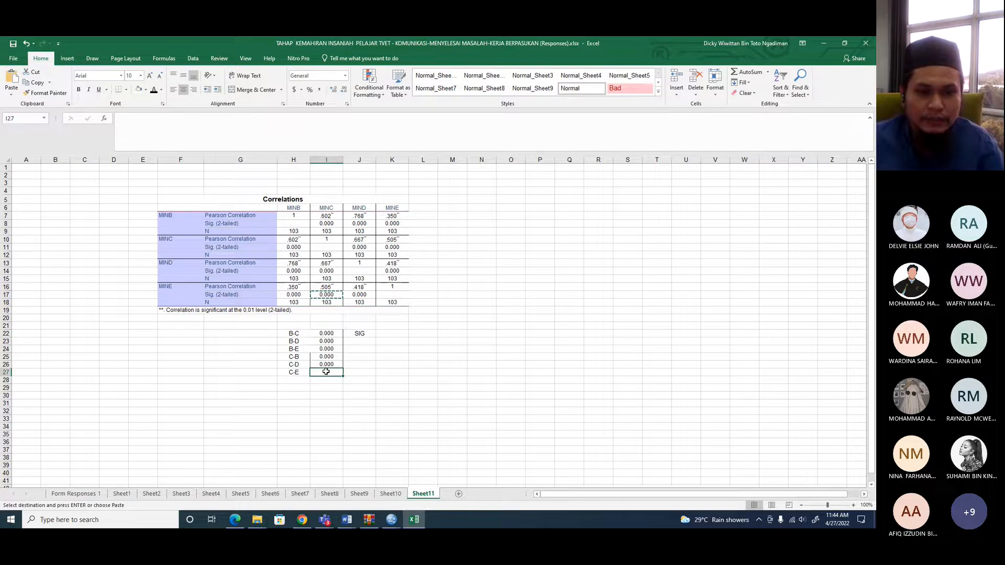
key("ctrl+v")
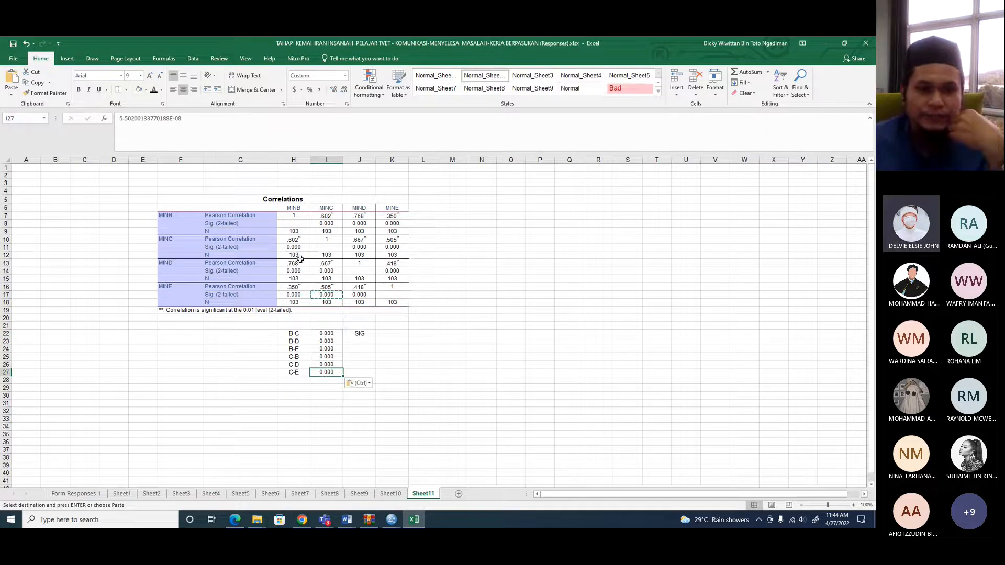
- Clear the duplicate values above the diagonal of the correlation table in I7:K9, J10:K12 and K13:K15
left_click_drag(326, 216, 392, 230)
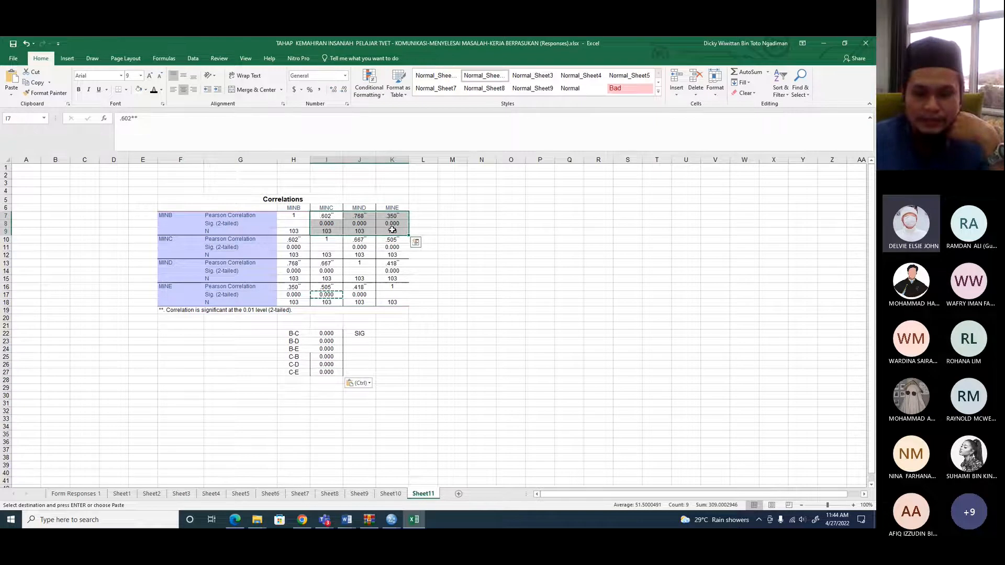
key("Delete")
left_click_drag(361, 241, 406, 279)
key("Delete")
key("Delete")
left_click(550, 333)
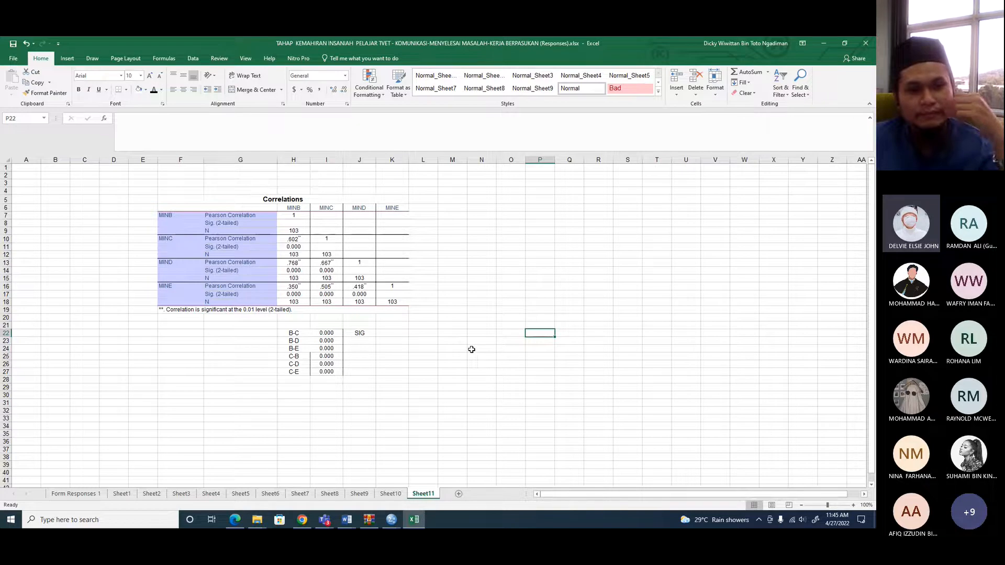
- Set the significance level in the footnote under the correlation table to 0.05
double_click(248, 310)
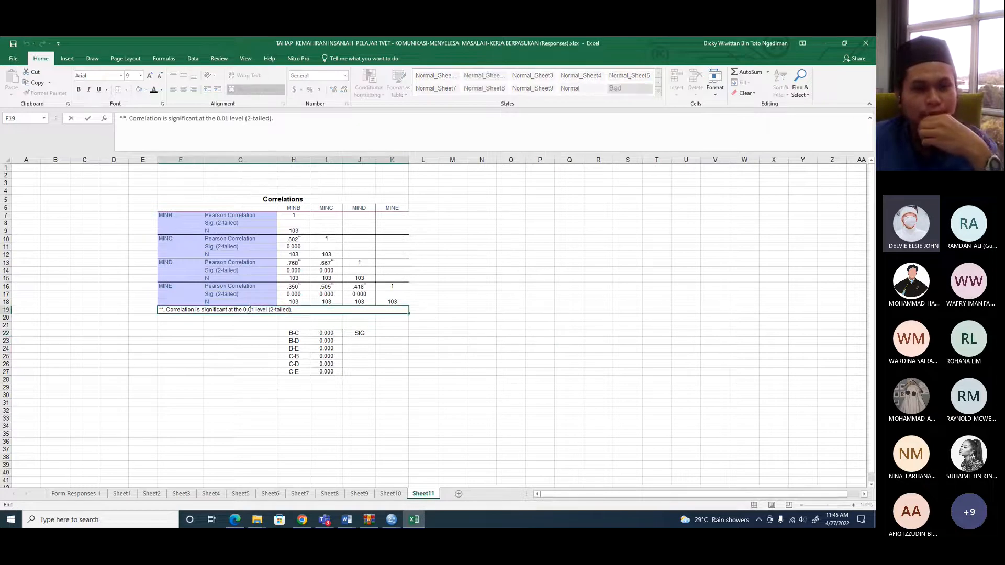
key("BackSpace")
type("5")
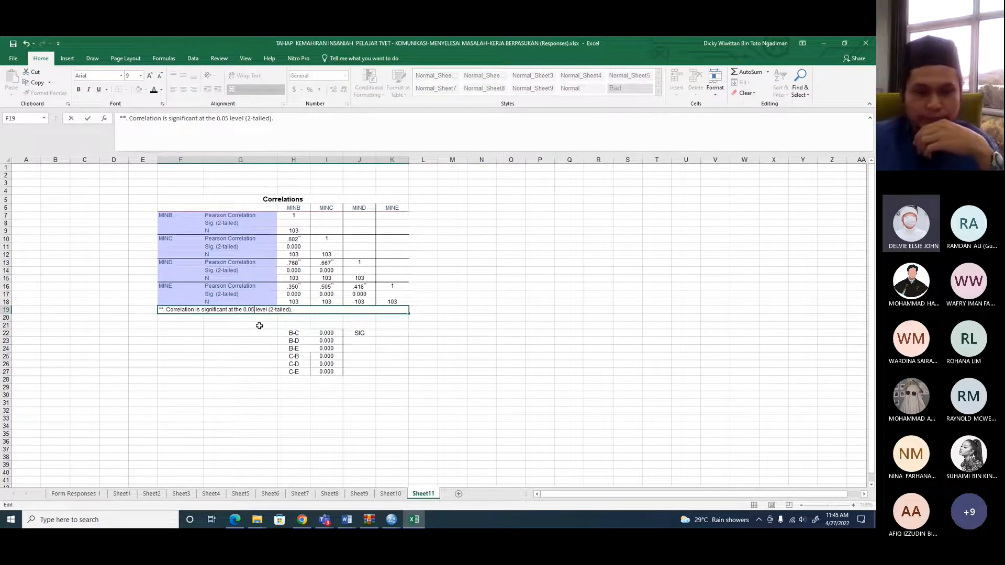
left_click(248, 366)
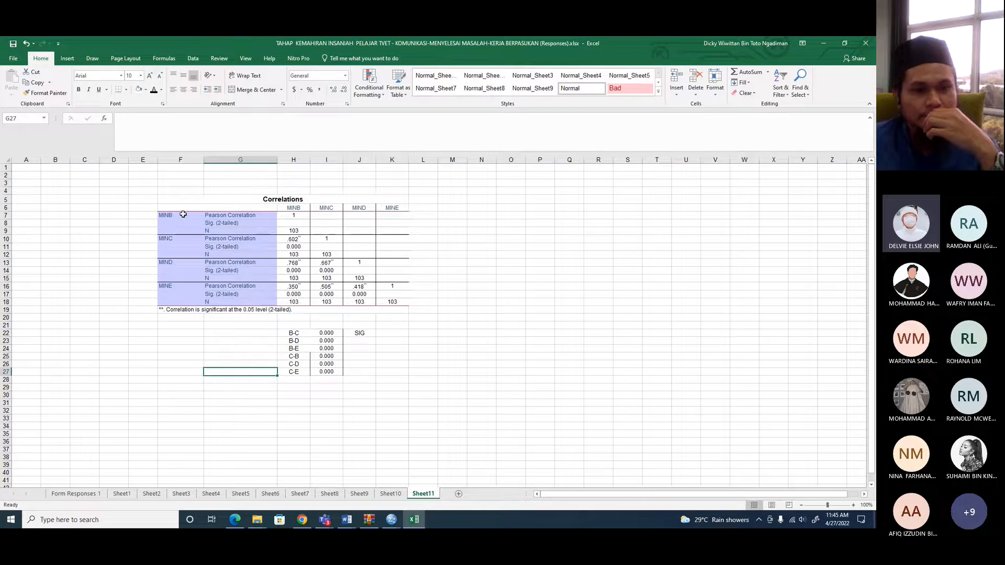
left_click_drag(176, 209, 393, 303)
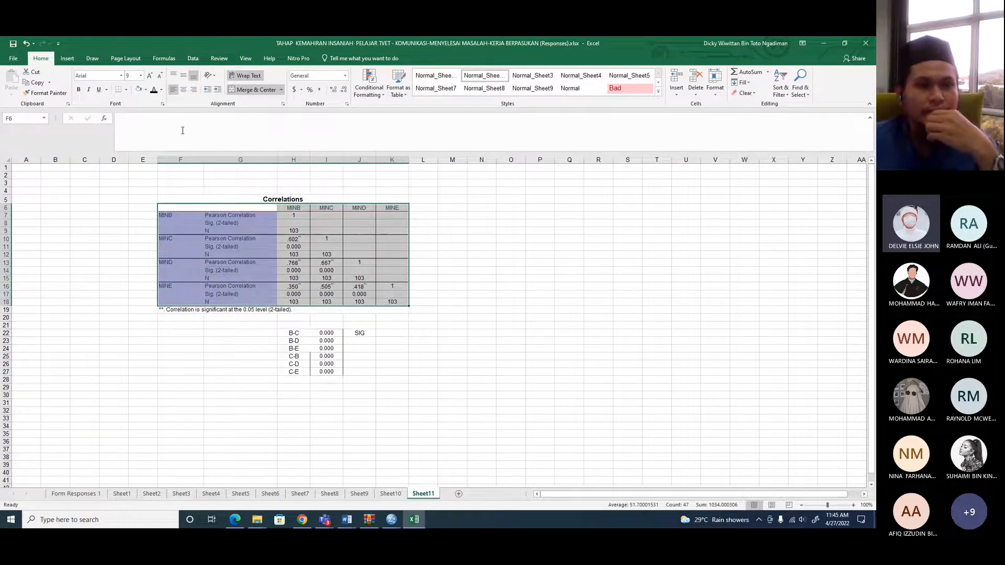
left_click(126, 89)
left_click(122, 123)
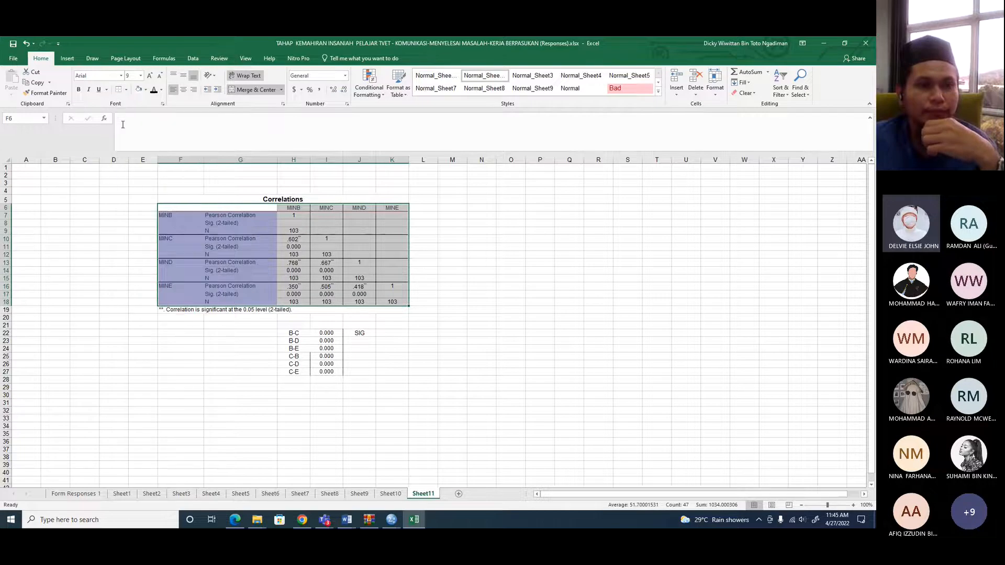
left_click(510, 317)
- Fill the significance values in H11 and I14 of the correlation table with light green
left_click(293, 246)
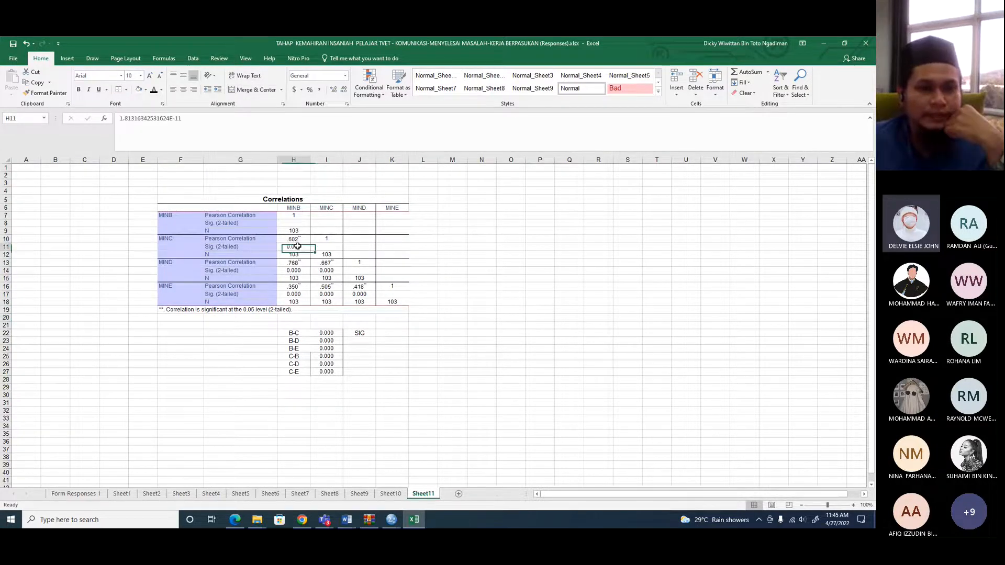
left_click(160, 91)
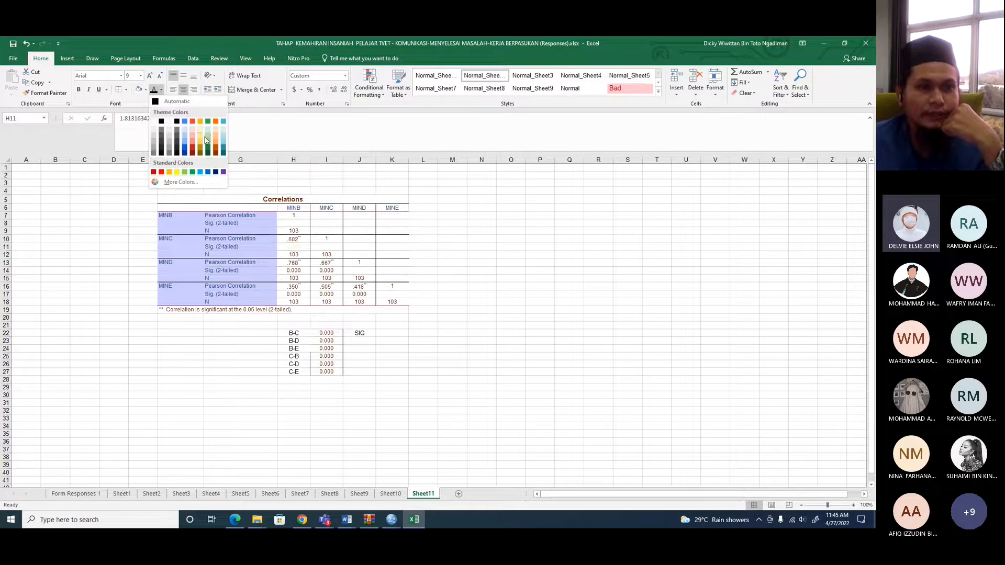
left_click(145, 90)
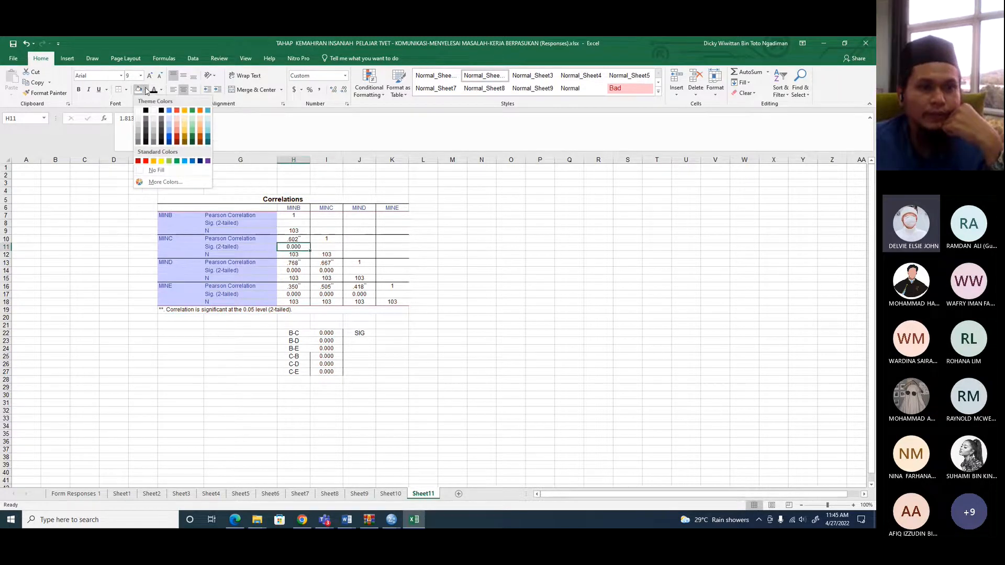
left_click(192, 127)
left_click(331, 271)
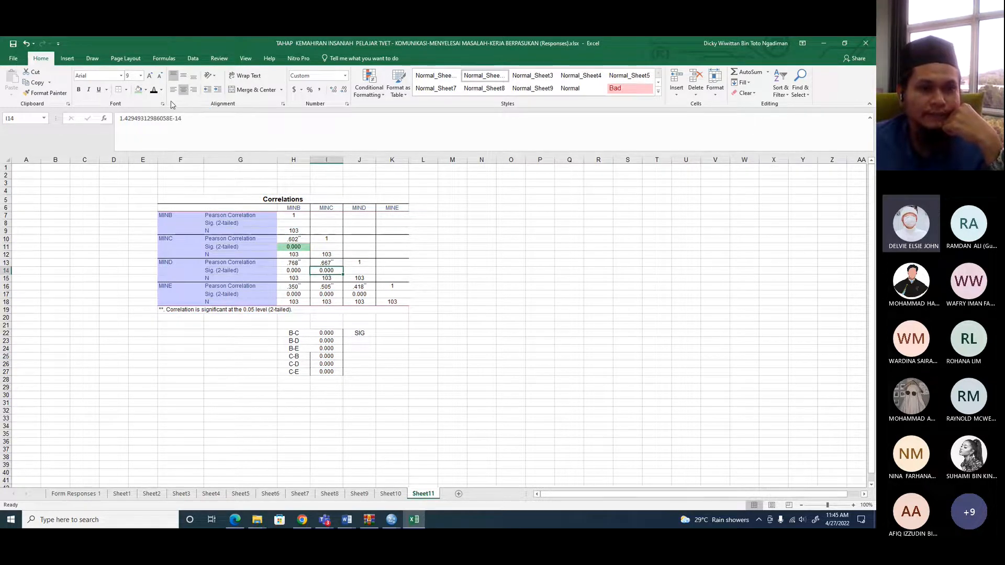
left_click(140, 90)
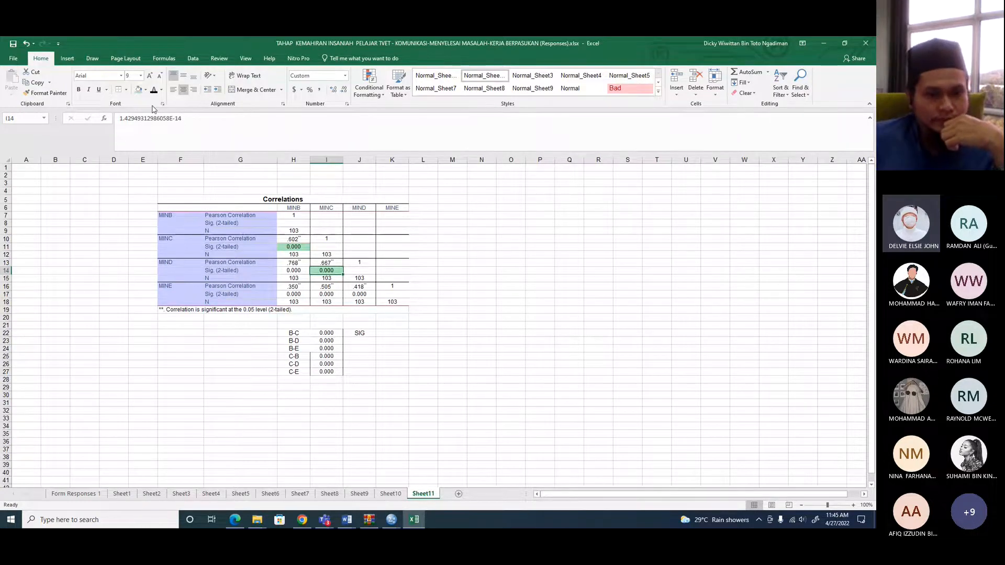
left_click(361, 292)
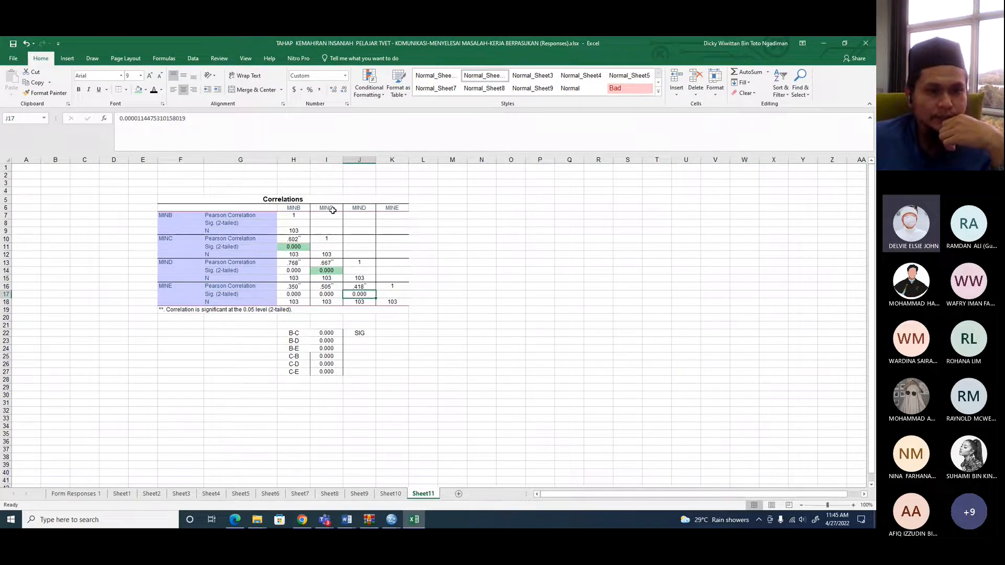
- Undo the green cell fills, the footnote edit and the clearing of the values above the table's diagonal
left_click(29, 44)
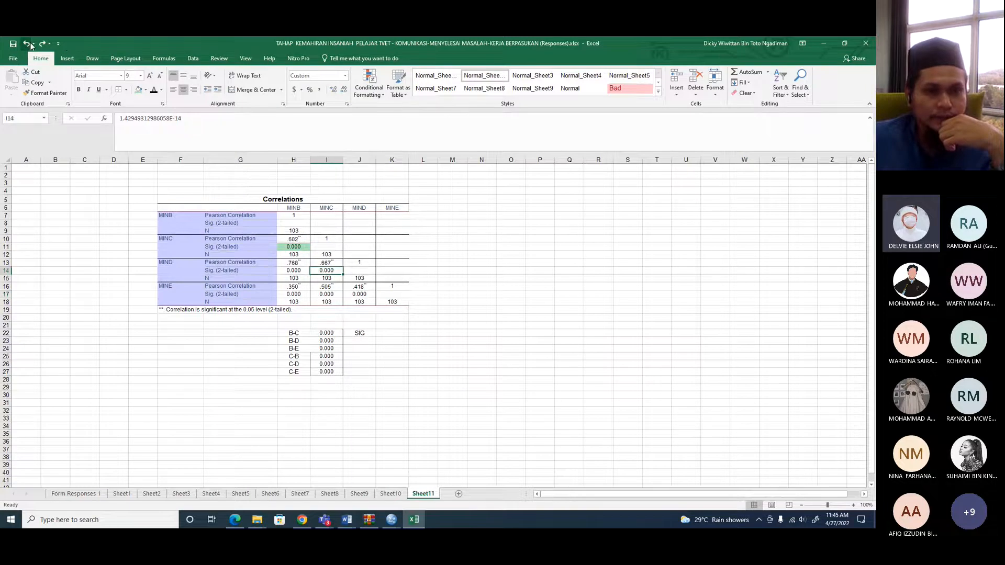
left_click(29, 45)
left_click(30, 46)
left_click(28, 44)
left_click(29, 45)
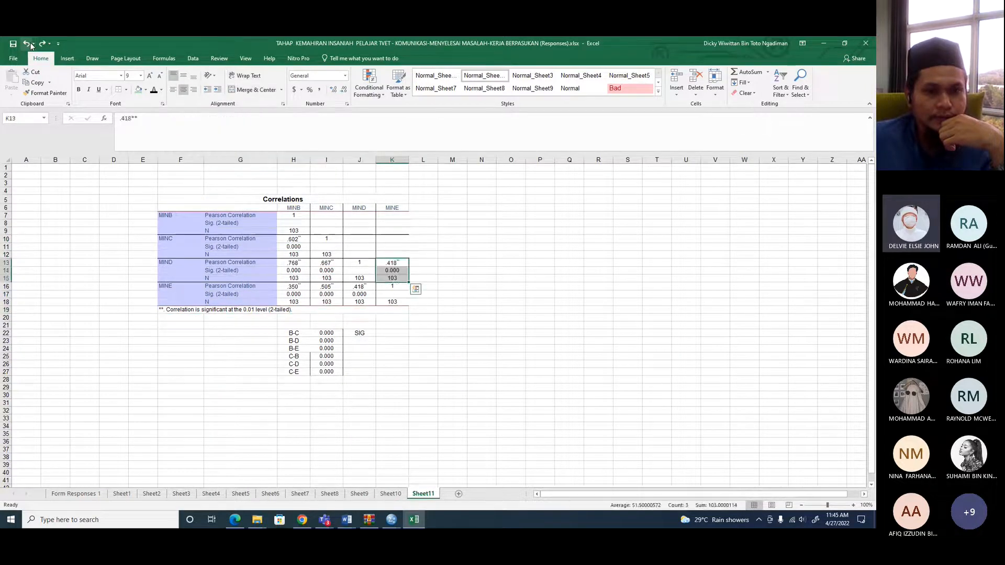
left_click(28, 45)
left_click(30, 45)
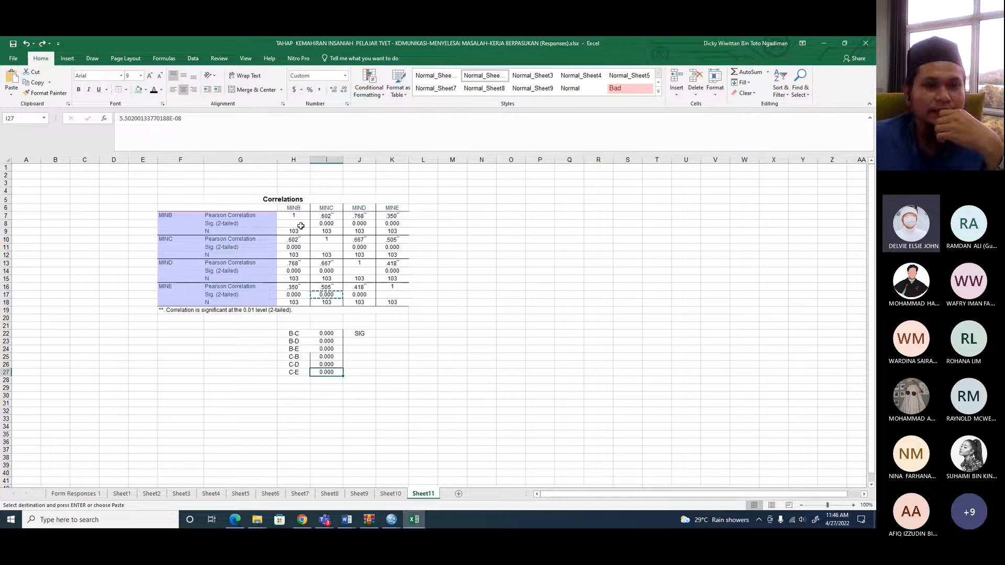
- Fill the significance values in I8:K8, H11, J11 and K11 of the correlation table with light green
left_click(481, 263)
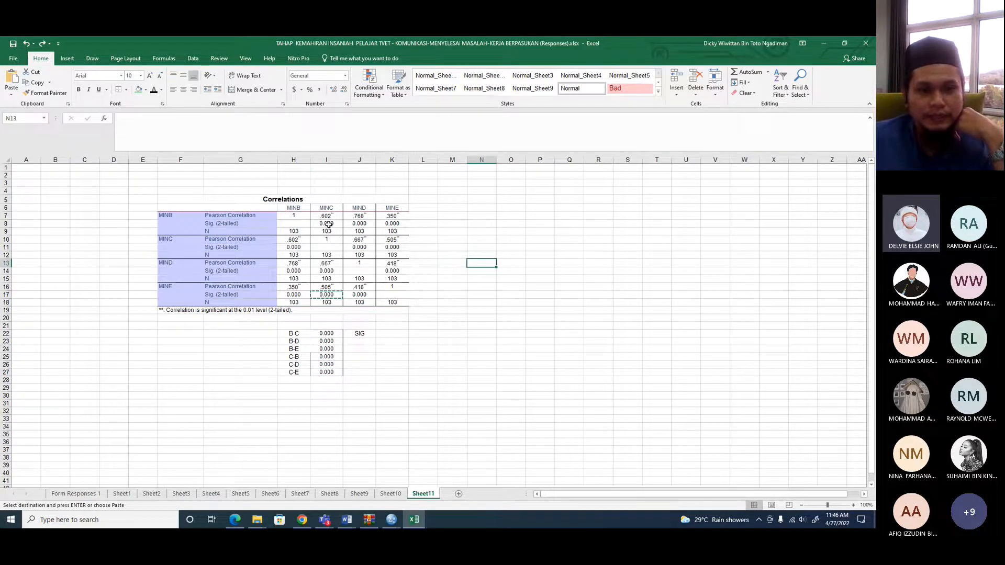
left_click_drag(328, 224, 392, 223)
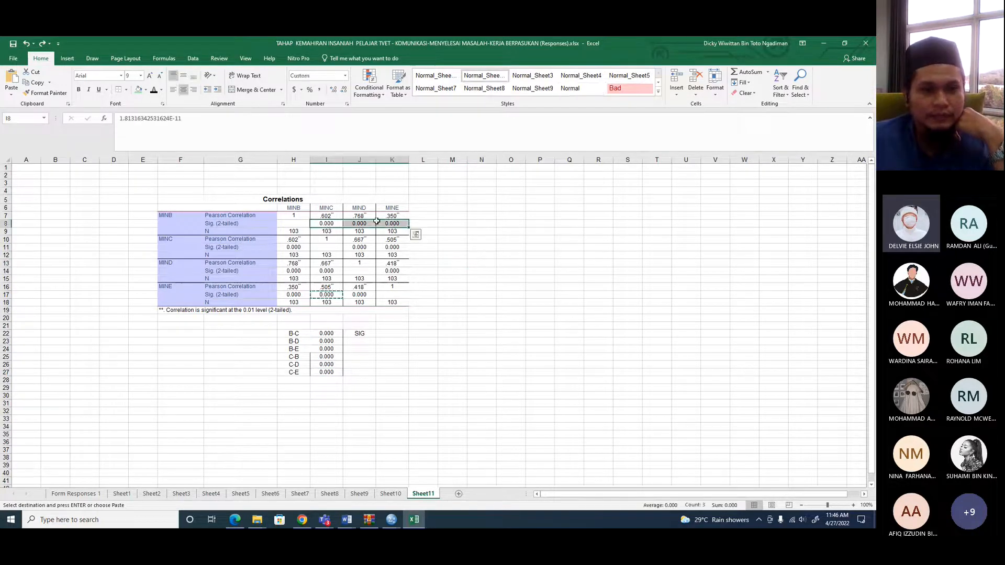
left_click(139, 90)
left_click(296, 248)
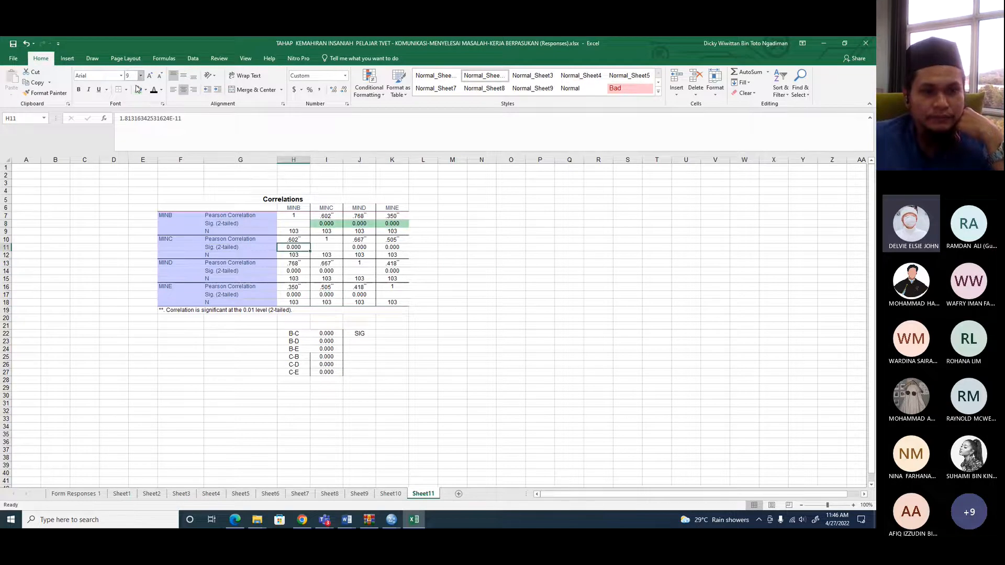
left_click(369, 248)
left_click(139, 90)
left_click(403, 249)
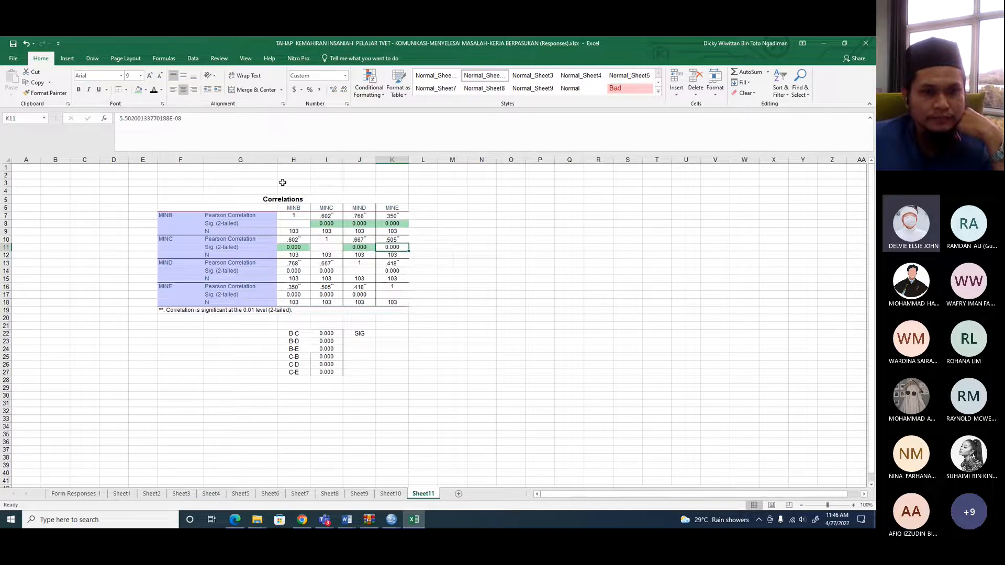
left_click(139, 90)
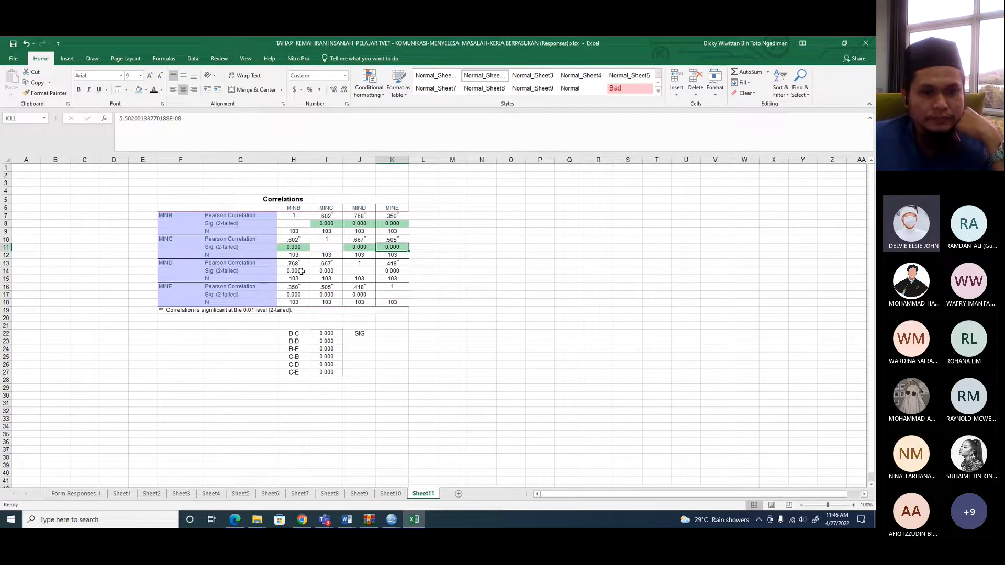
- Fill the remaining significance values in H14, I14, K14 and H17:J17 of the correlation table with light green
left_click(301, 271)
left_click(138, 90)
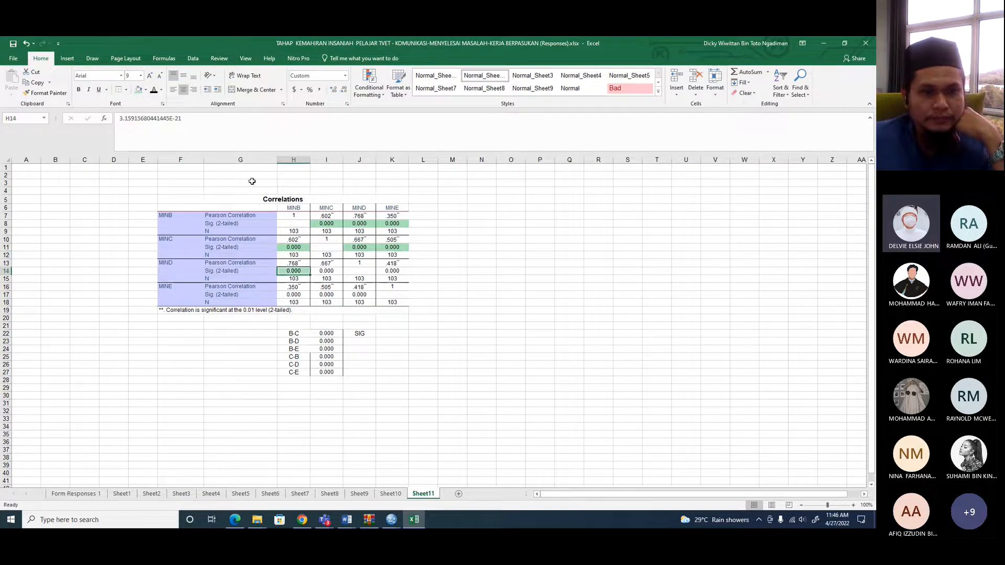
left_click(338, 269)
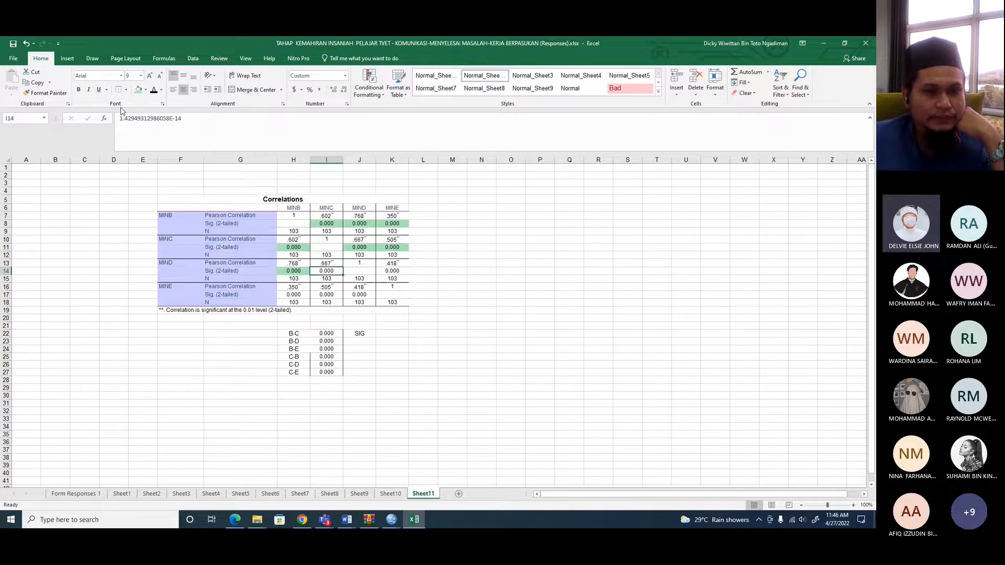
left_click(139, 90)
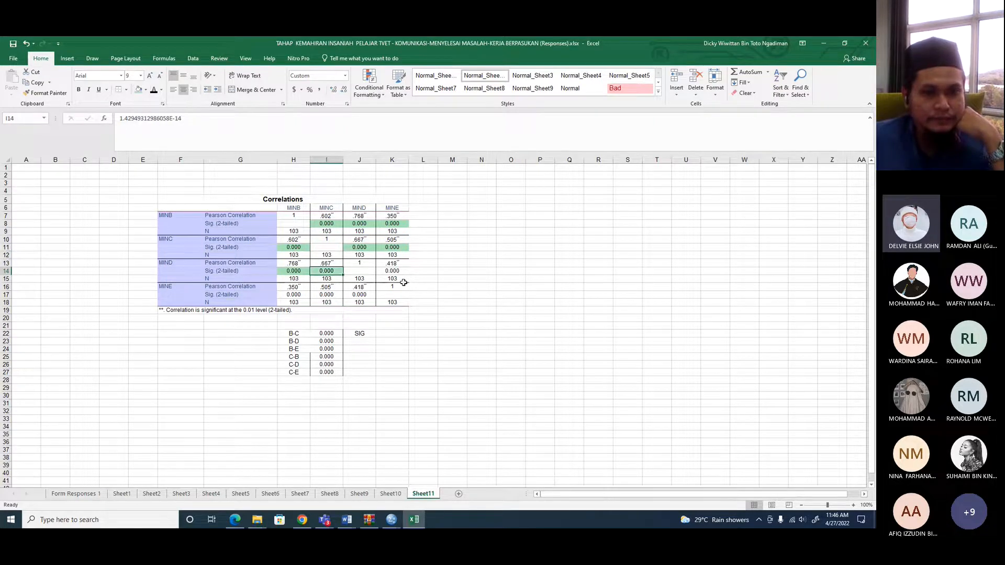
left_click(326, 246)
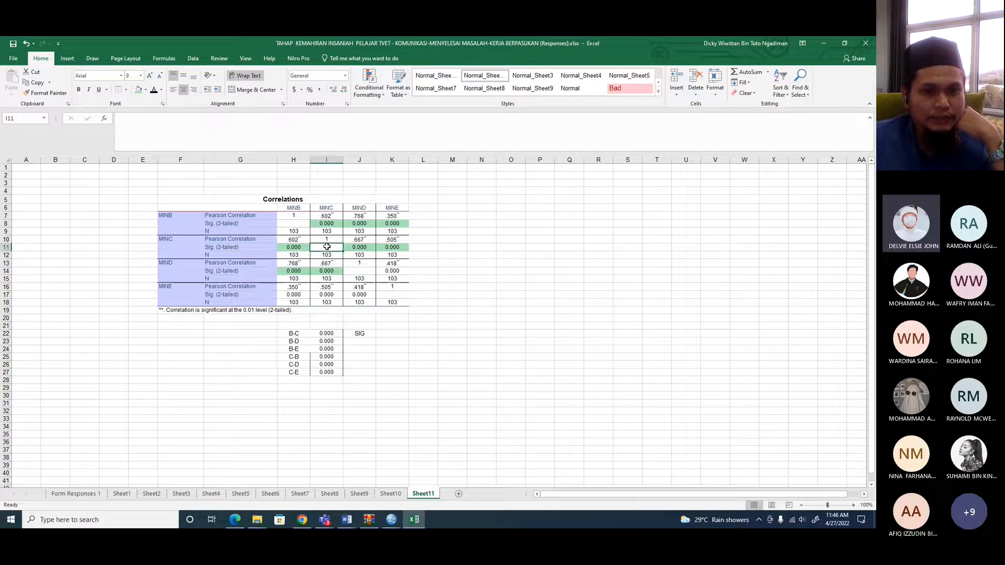
left_click(391, 271)
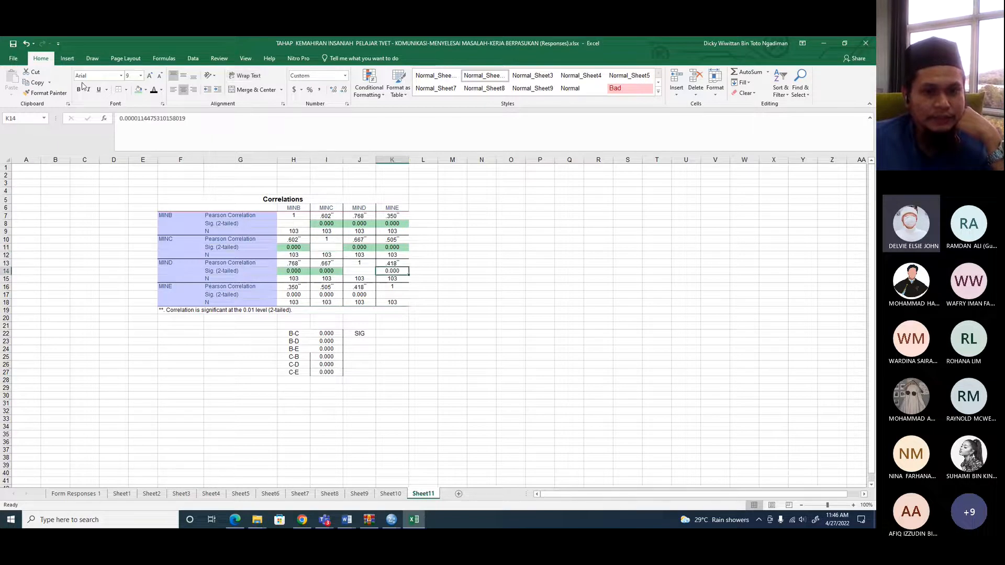
left_click(139, 90)
left_click(301, 294)
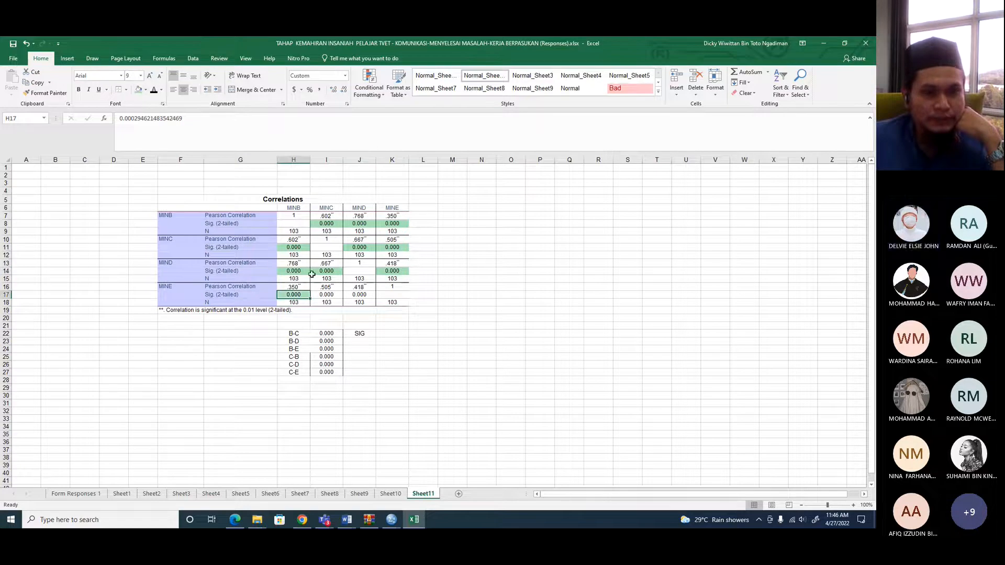
left_click_drag(327, 295, 359, 294)
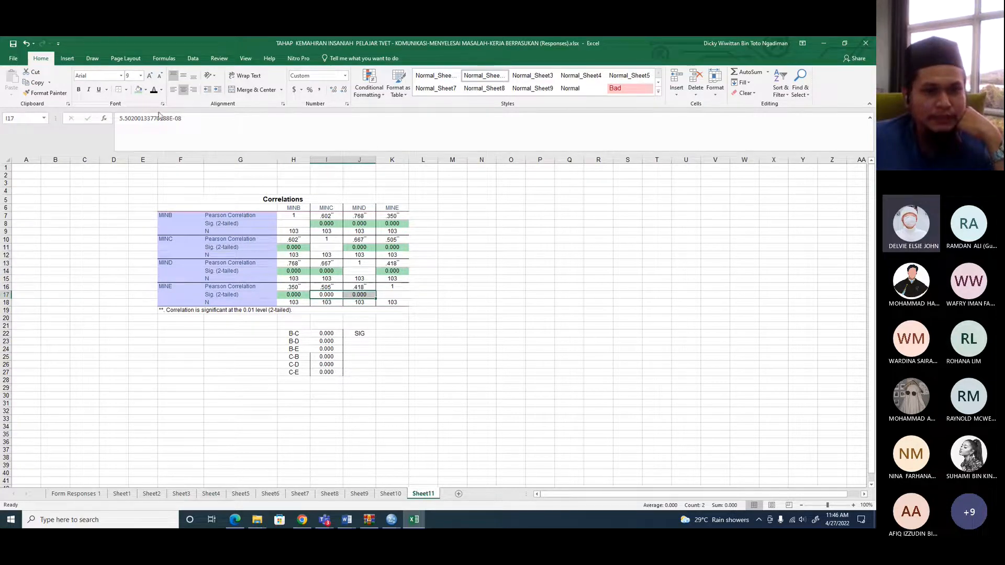
left_click(487, 359)
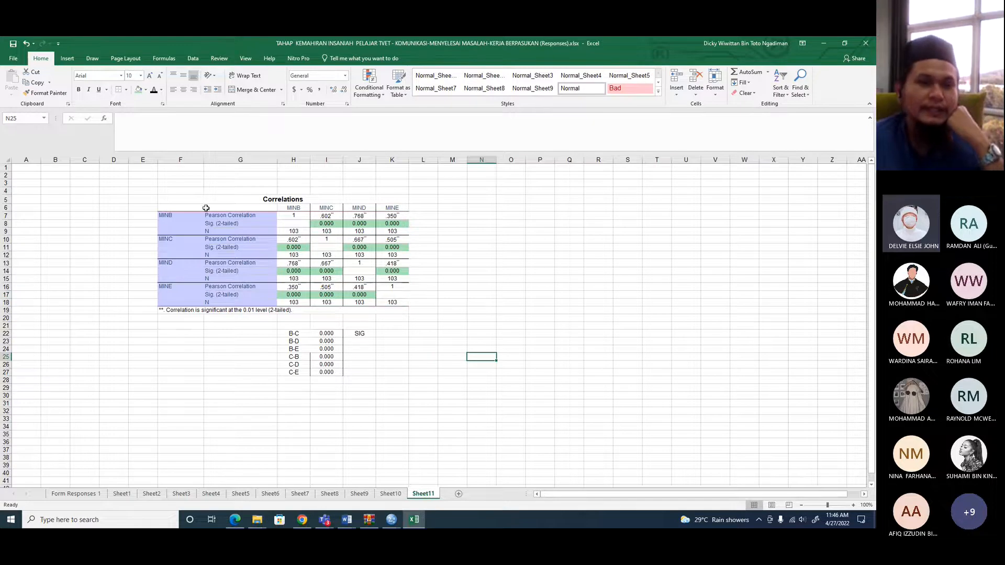
- Set the font of the correlation table F6:K18 to Times New Roman
left_click_drag(165, 207, 382, 301)
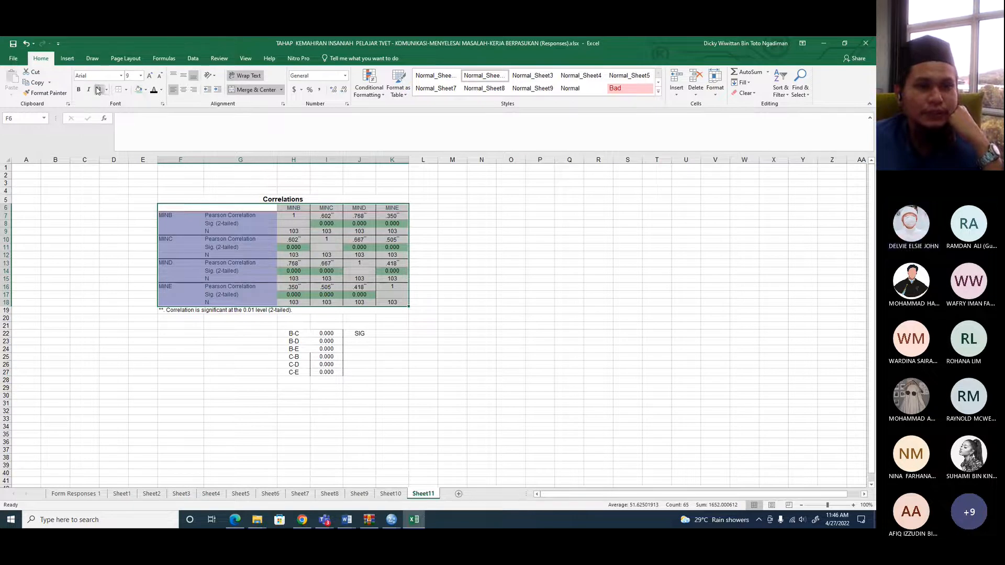
left_click(107, 76)
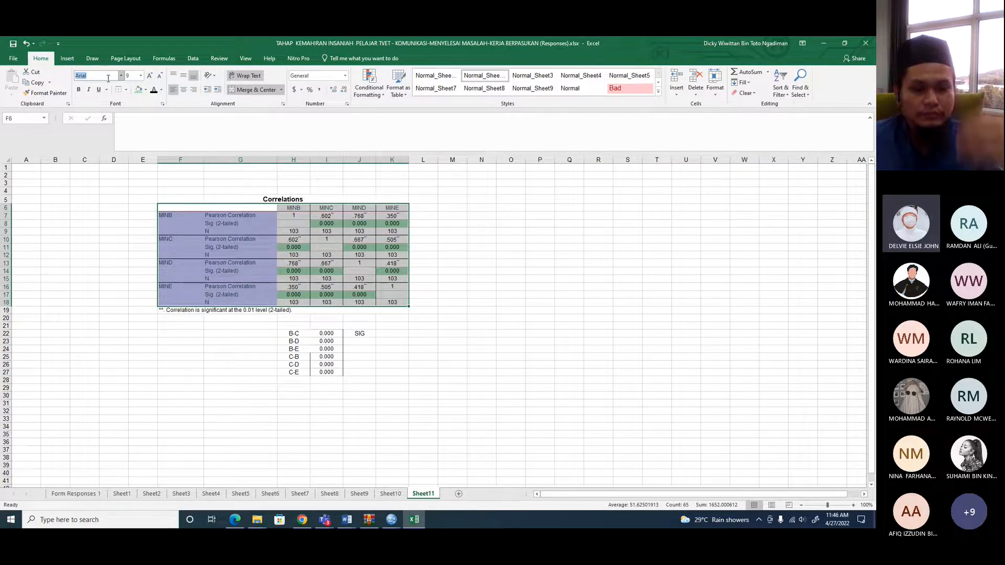
type("T")
type("i")
key("Return")
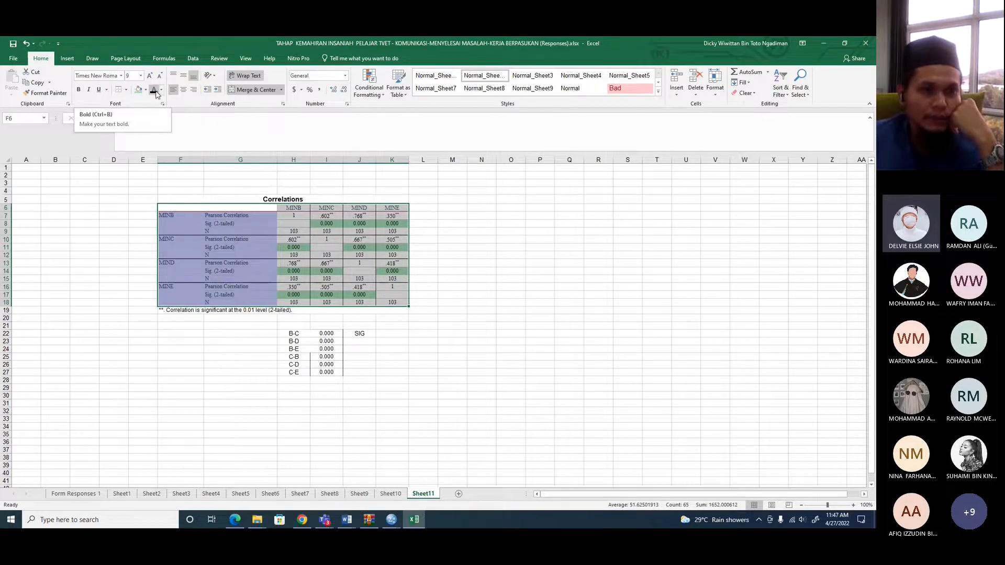
left_click(471, 254)
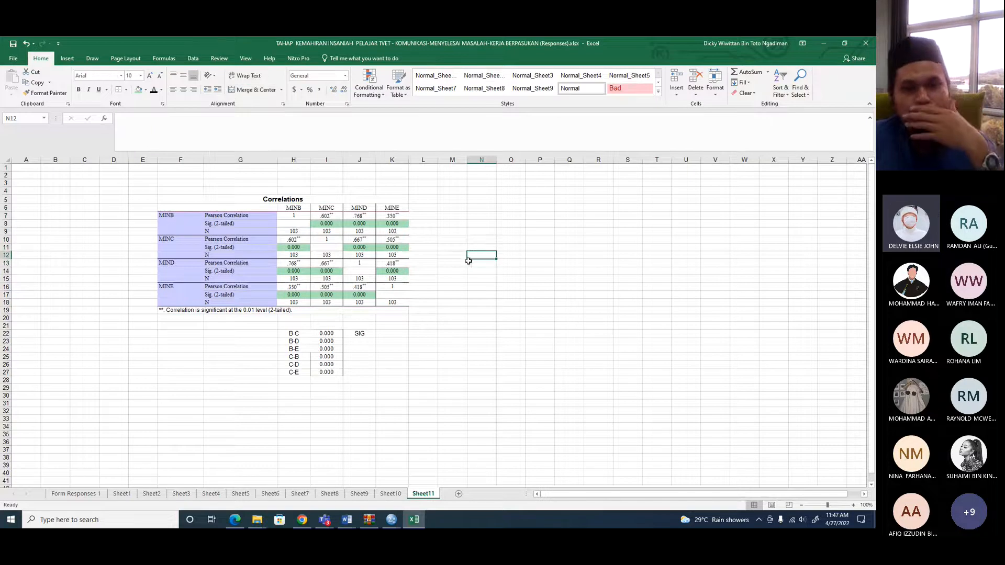
- Enter the heading "PEMBOLEH UBAH" in the empty header cell F6 of the correlation table
left_click(163, 209)
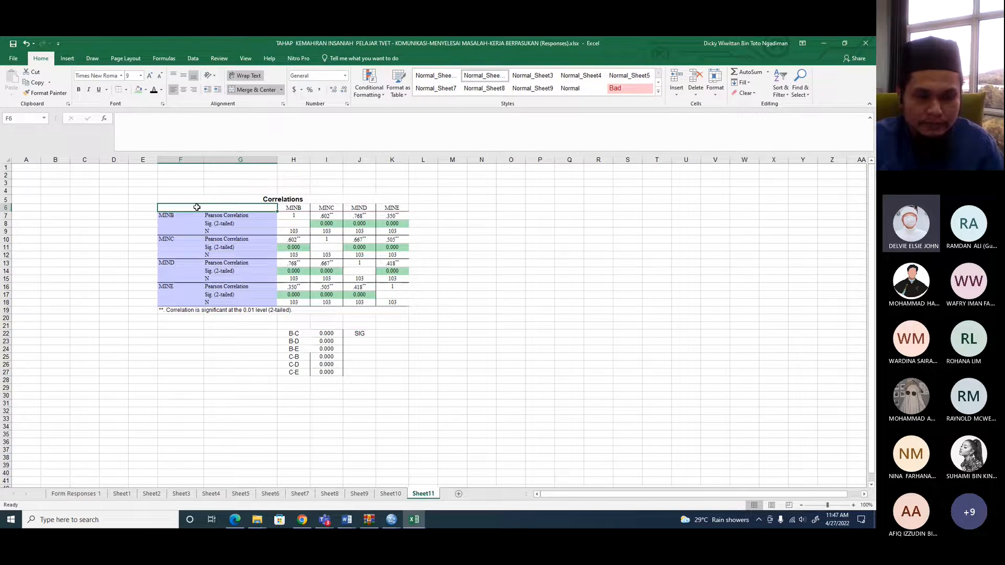
type("P")
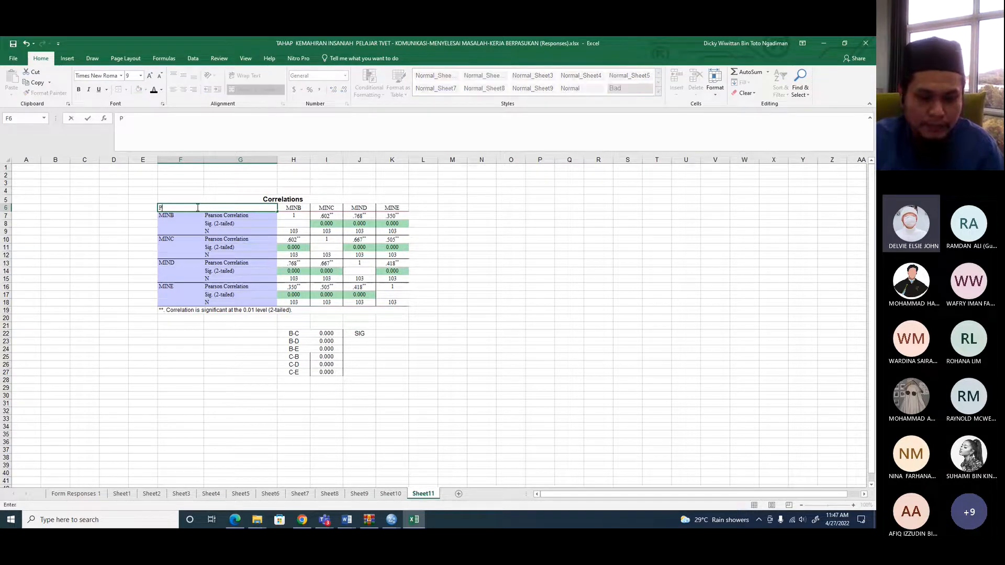
type("EMBOLEH UBAH")
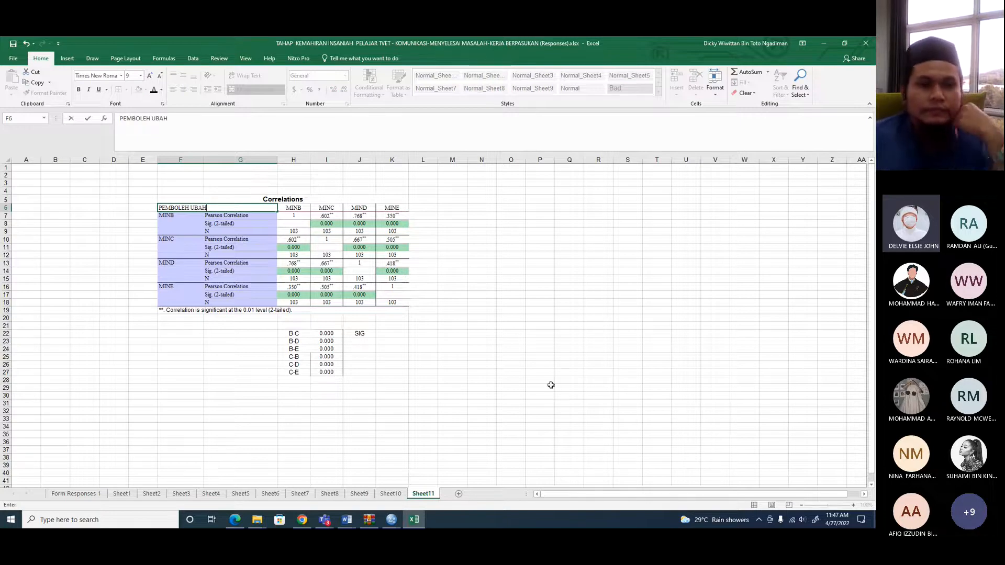
left_click(544, 386)
- Copy the correlation table F6:K18 and paste it into the Word report on the empty line below the Jadual 8 table
left_click_drag(170, 208, 396, 298)
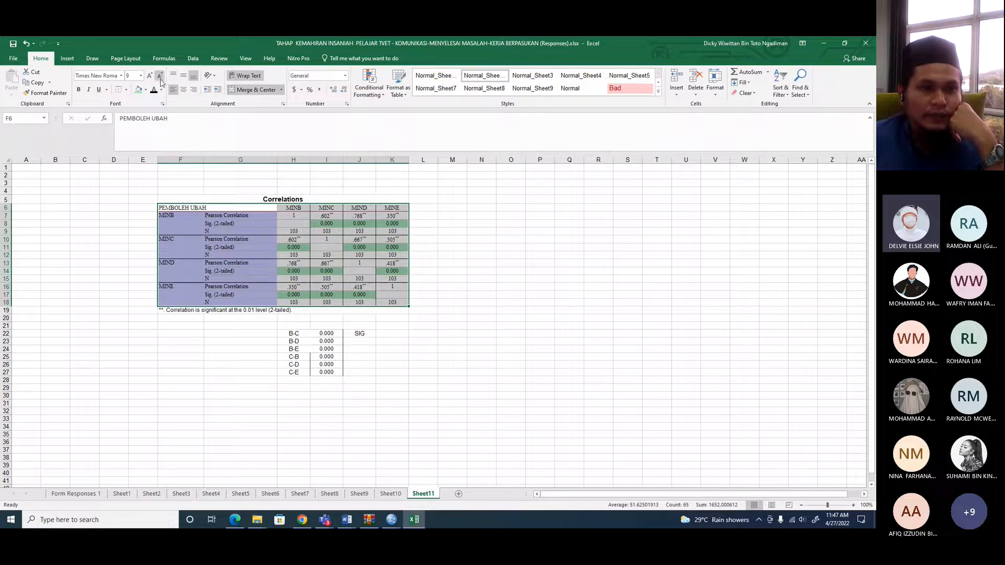
left_click_drag(181, 208, 395, 296)
right_click(330, 252)
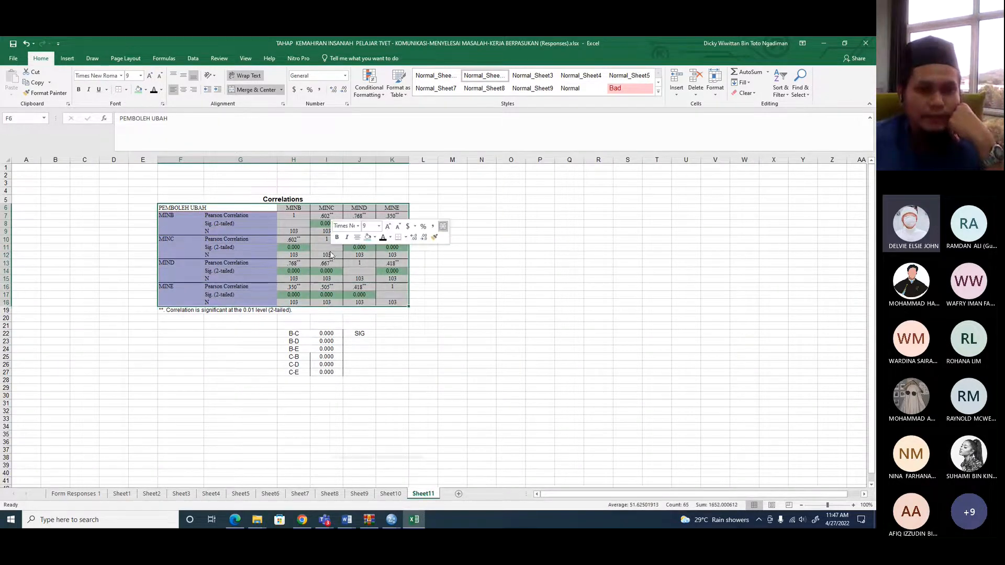
left_click(352, 271)
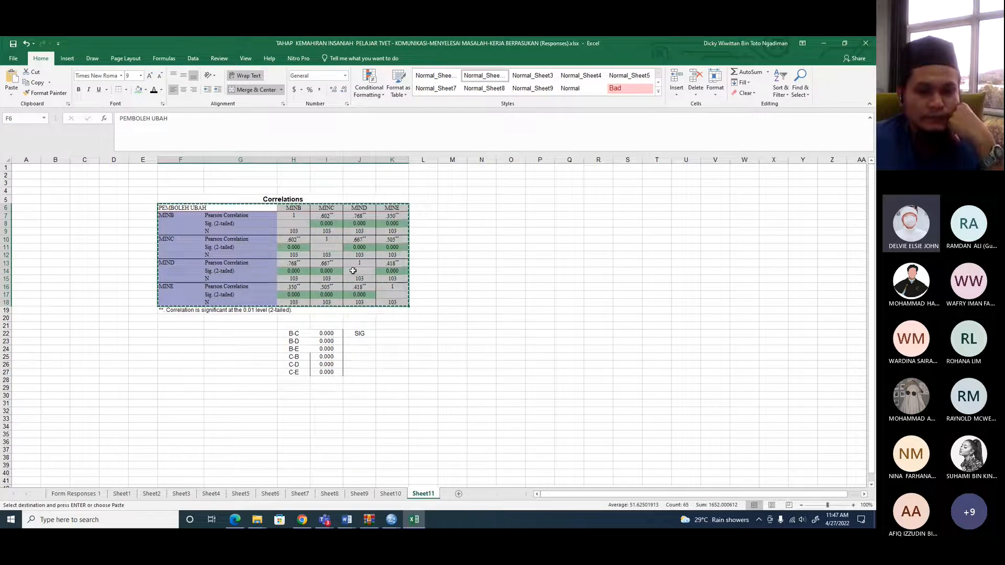
left_click(346, 519)
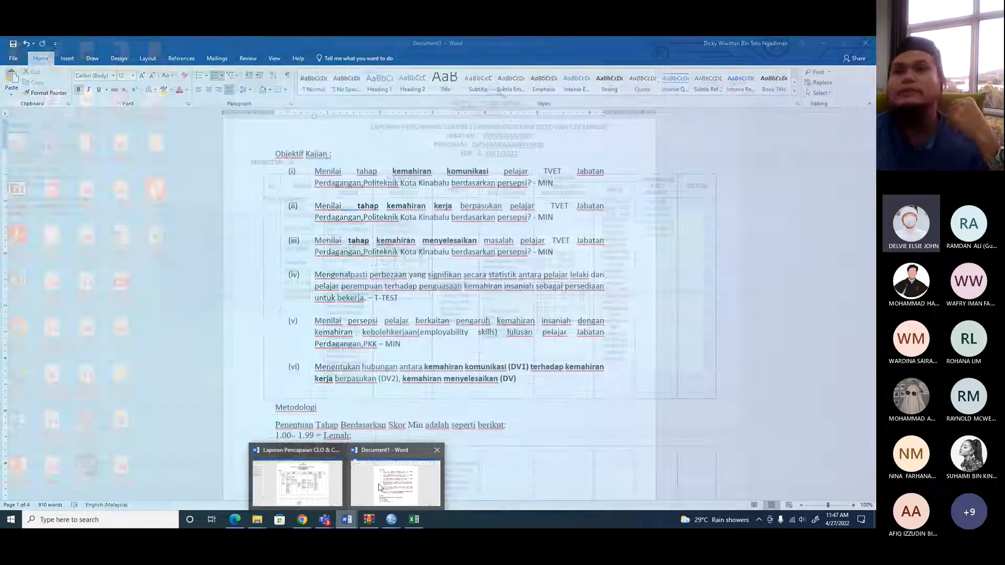
left_click(392, 482)
scroll(470, 284, "down", 4)
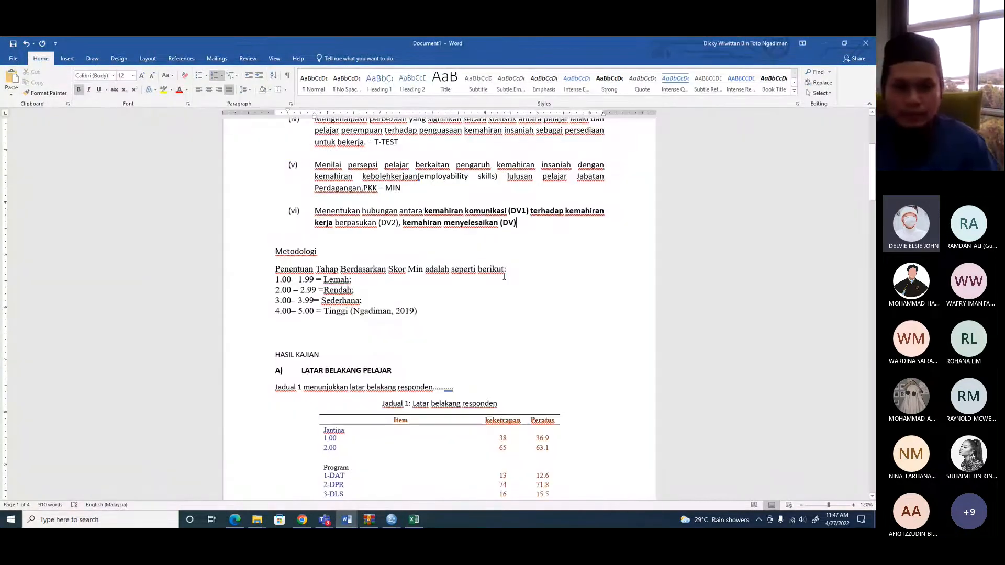
scroll(323, 233, "down", 18)
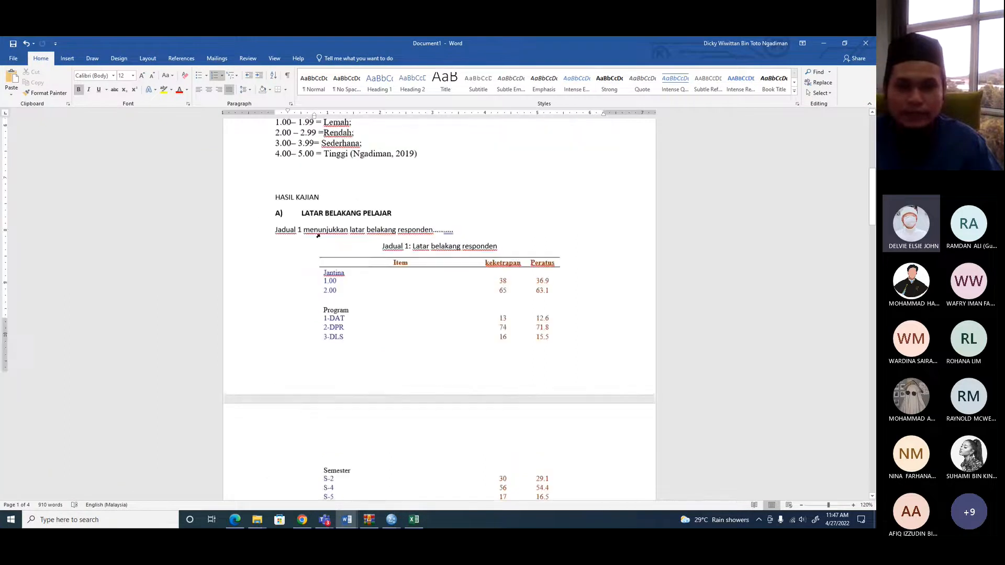
scroll(372, 284, "down", 20)
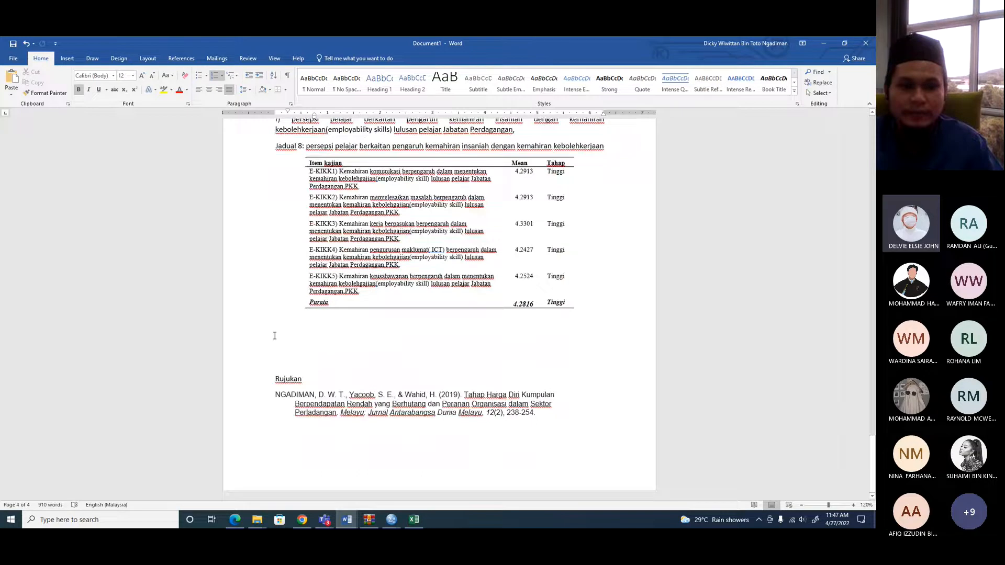
left_click(275, 335)
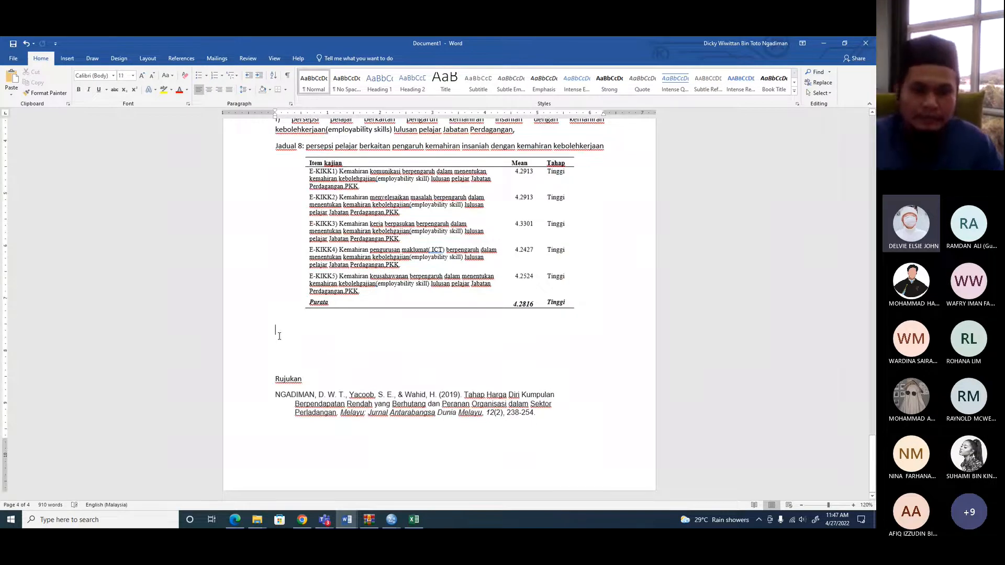
key("ctrl+v")
- Narrow the pasted correlation table's first column and centre the whole table on the page
left_click_drag(418, 283, 351, 283)
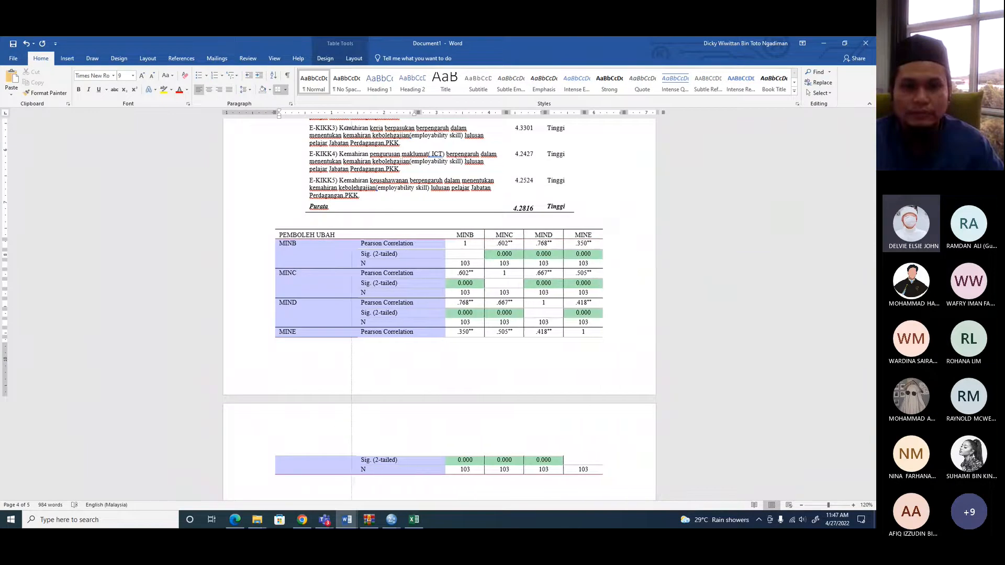
left_click_drag(349, 127, 339, 129)
left_click(547, 373)
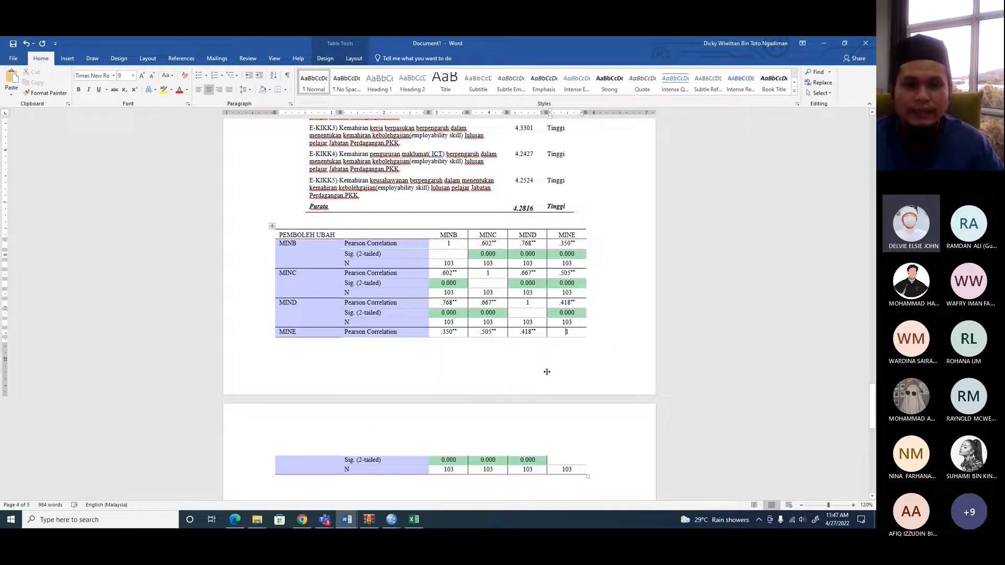
left_click(272, 225)
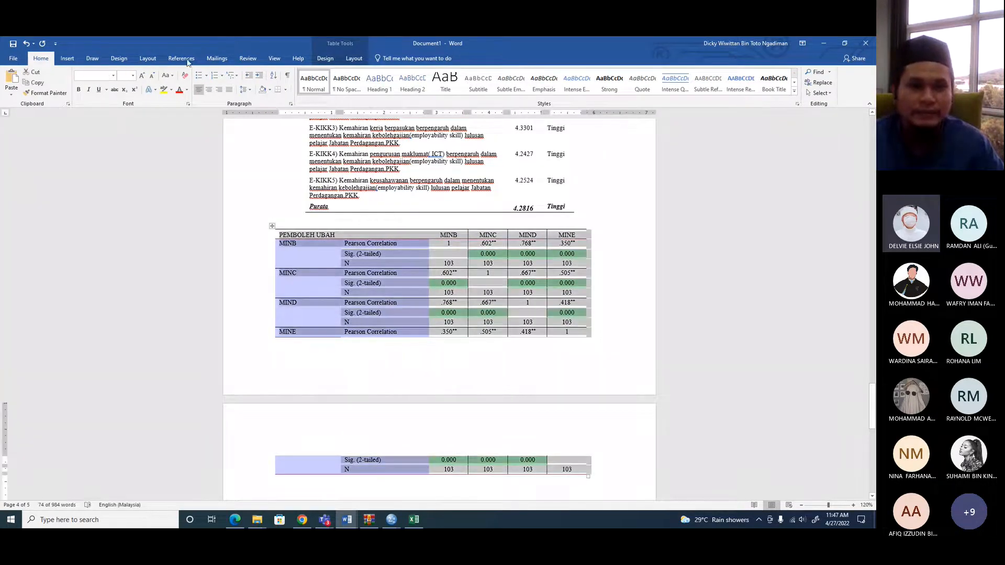
left_click(209, 90)
left_click(464, 345)
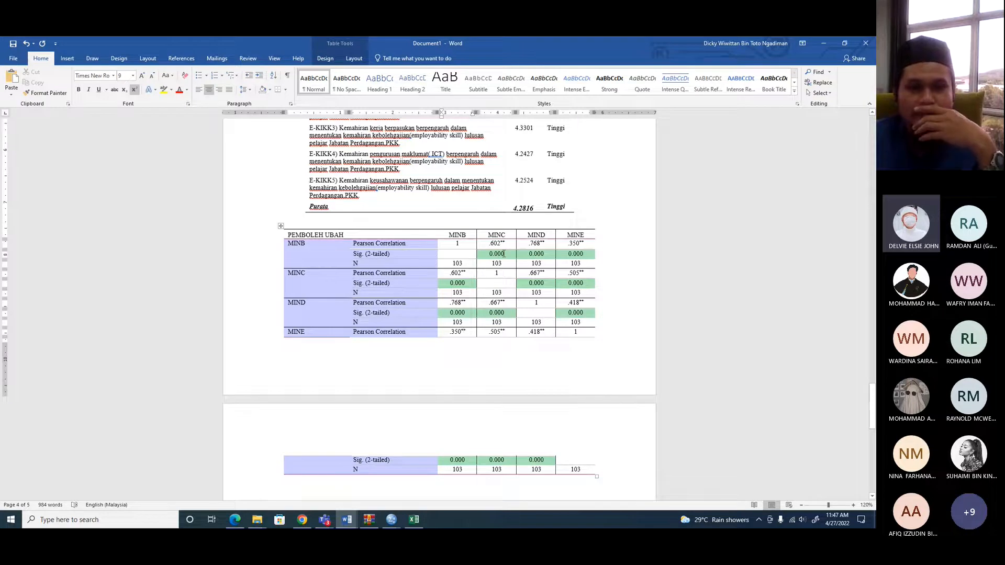
- Centre the empty line between the Jadual 8 table and the correlation table
scroll(503, 253, "down", 1)
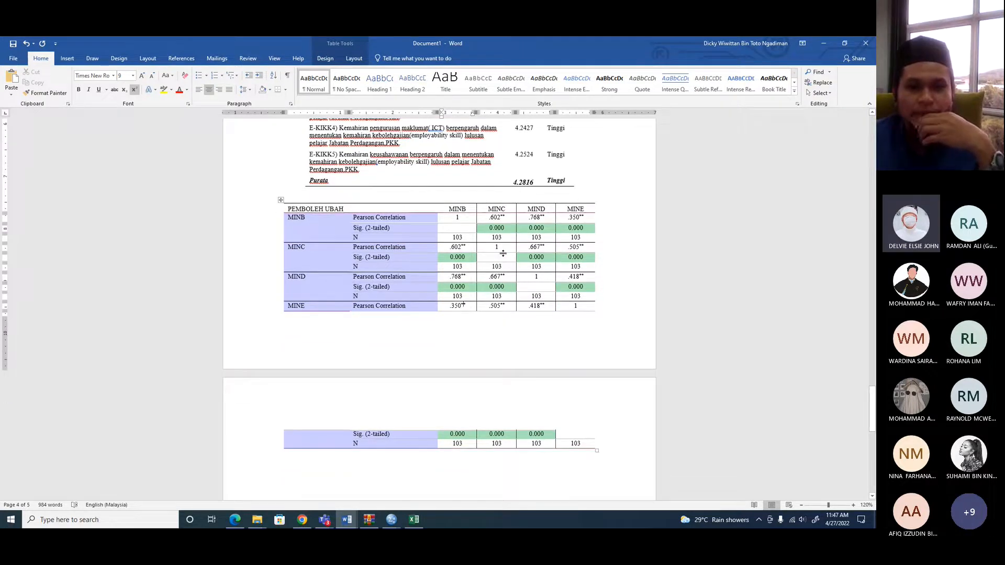
left_click(464, 199)
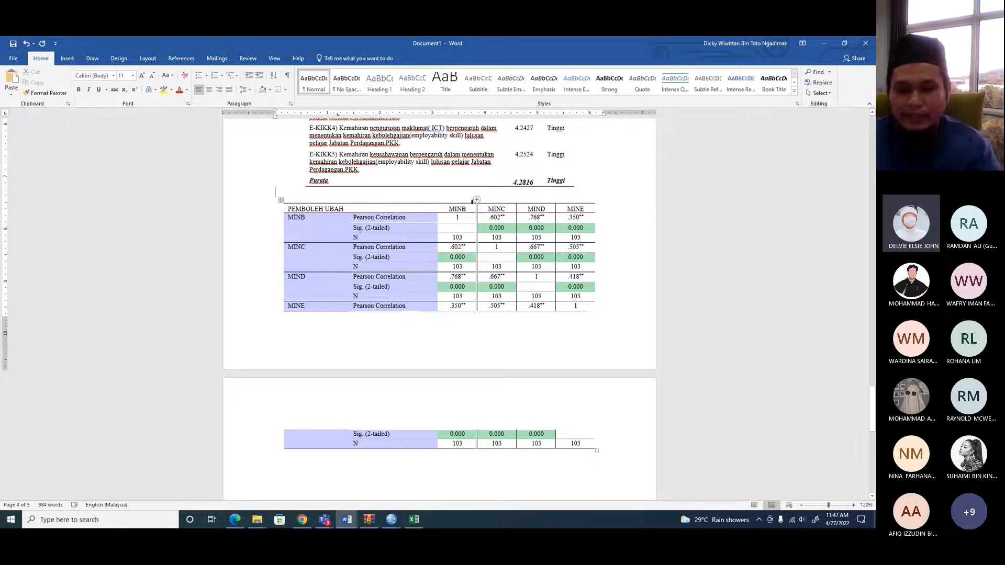
scroll(273, 194, "up", 5)
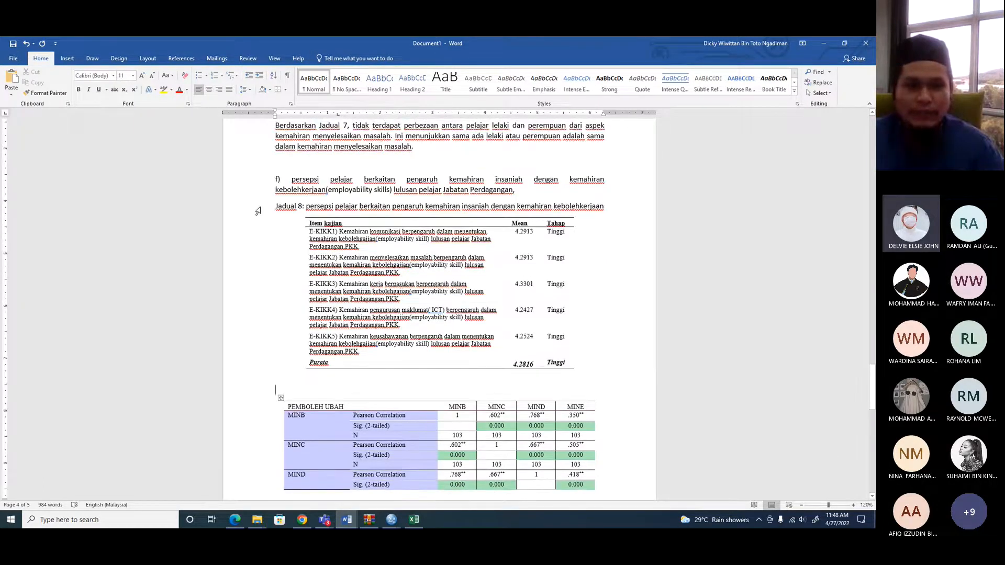
left_click(258, 210)
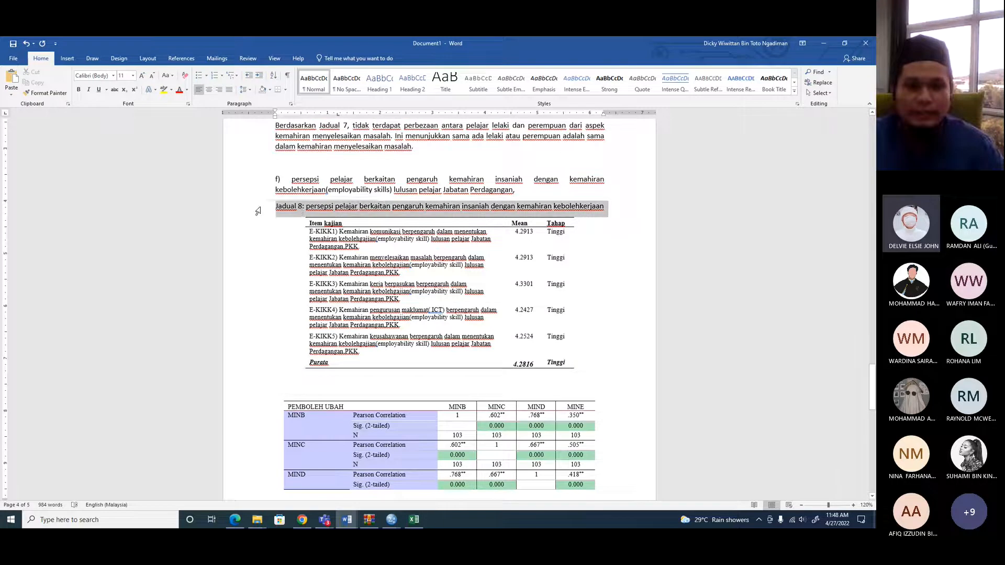
left_click(376, 394)
left_click(211, 89)
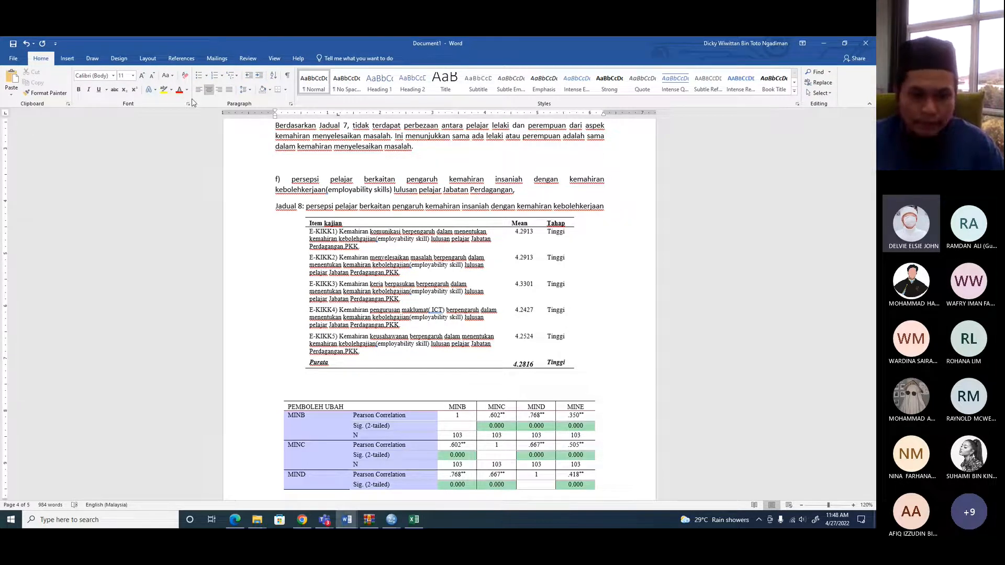
- Write the caption "Jadual 9: Hubungan Korelari Antara Pemboleh ubah" on the centred line above the correlation table
type("Jadual ")
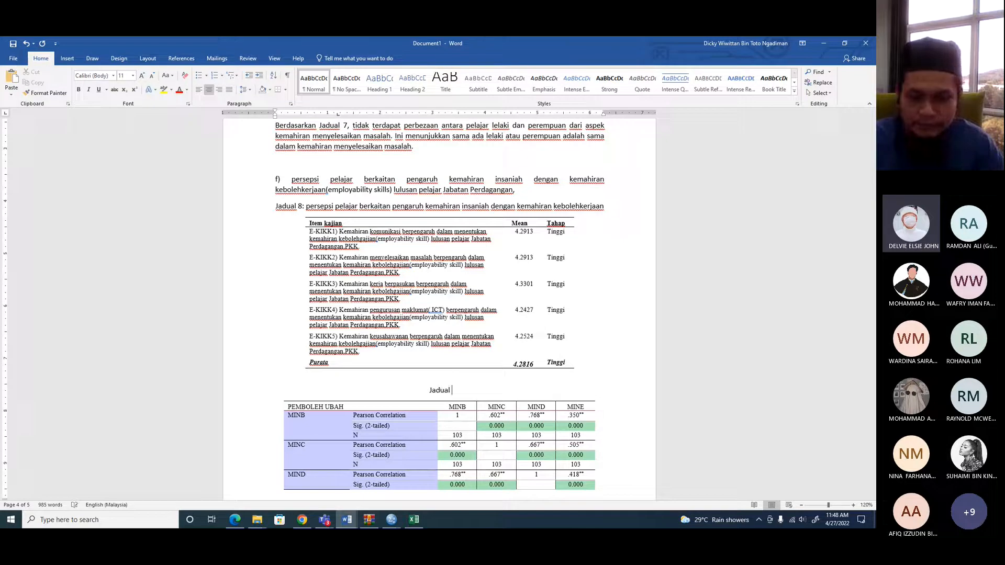
type("9: H")
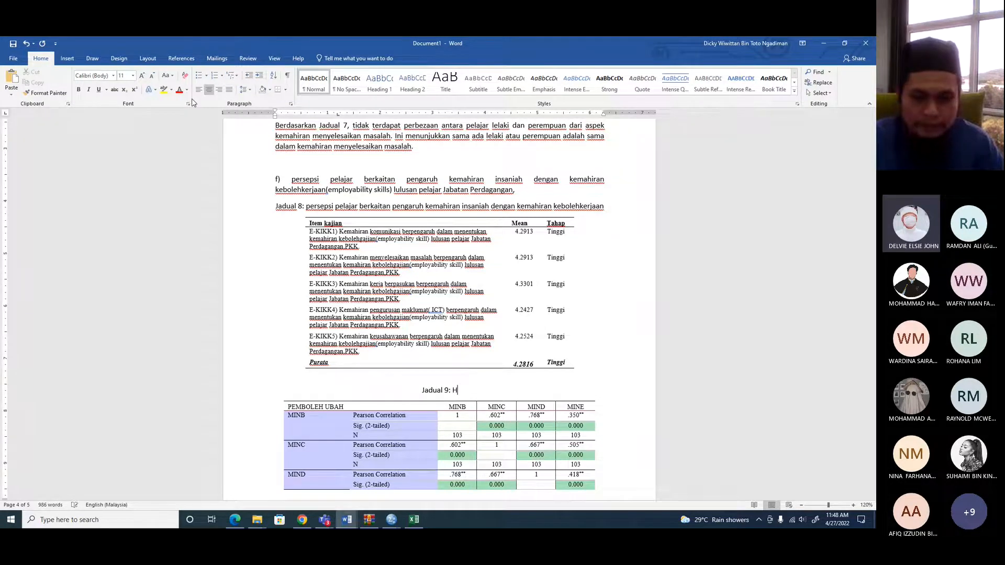
type("ubungan ")
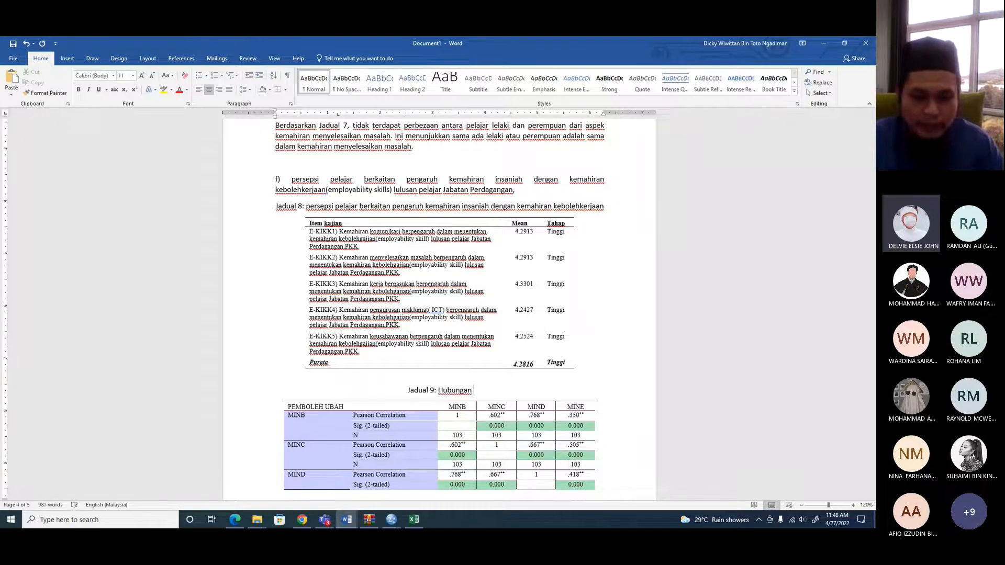
type("Korelari")
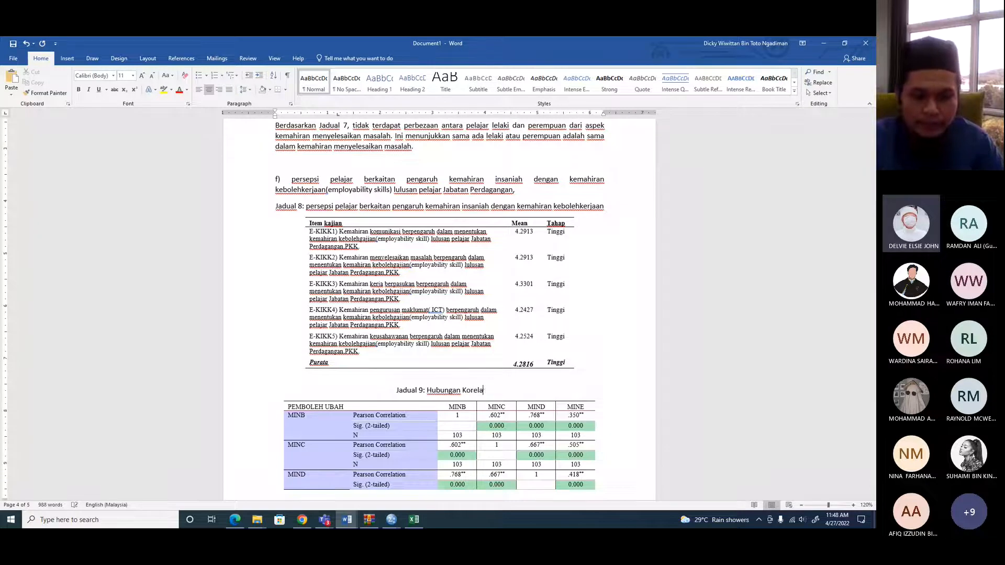
type("Anata")
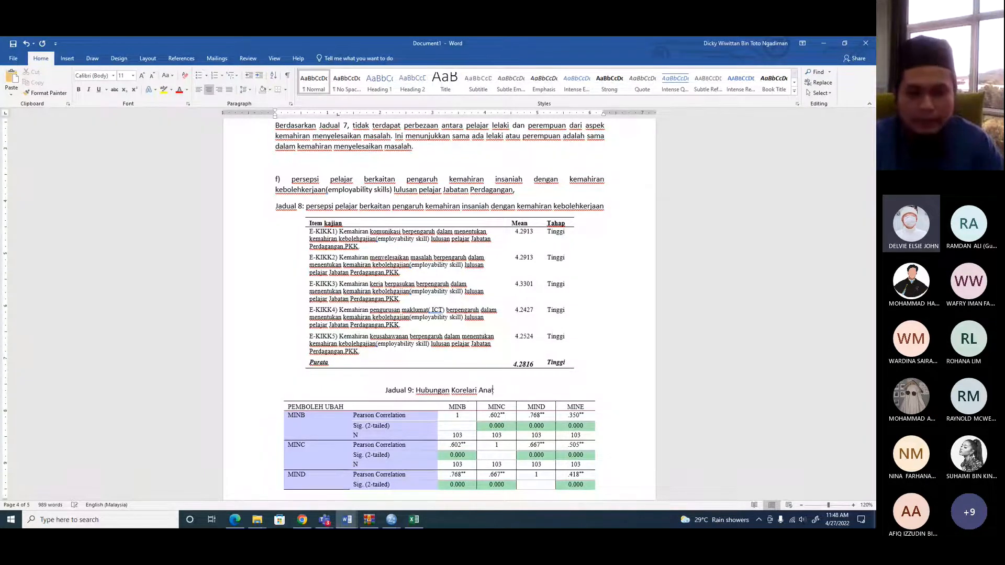
key("BackSpace")
key("BackSpace")
key("BackSpace")
type("tara Pem")
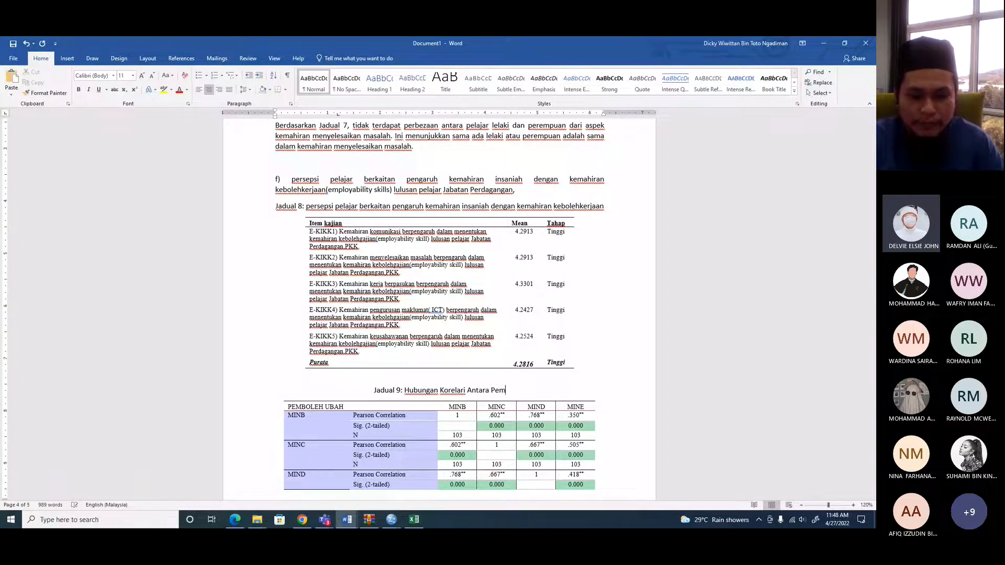
type("boleh uba")
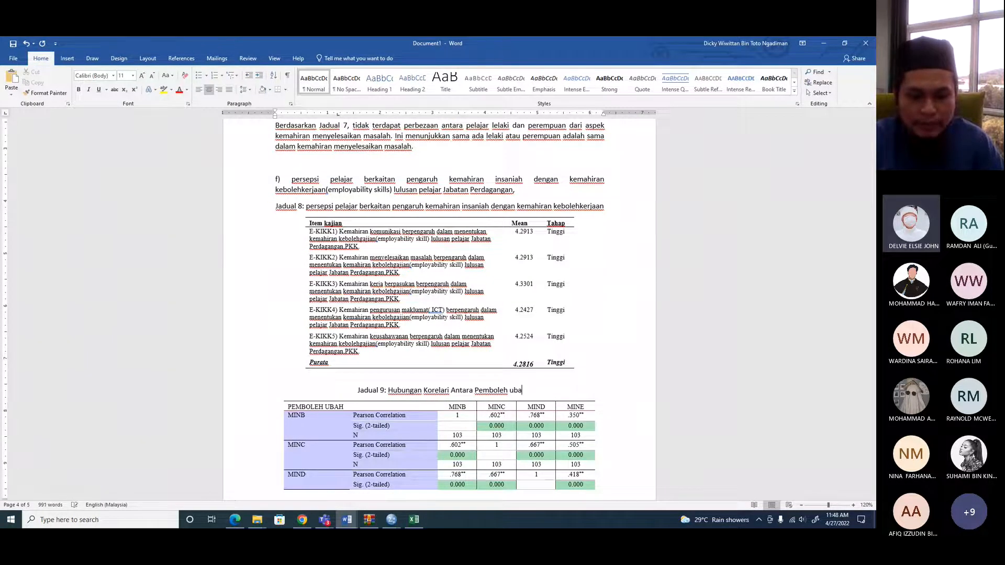
type("h")
left_click(147, 58)
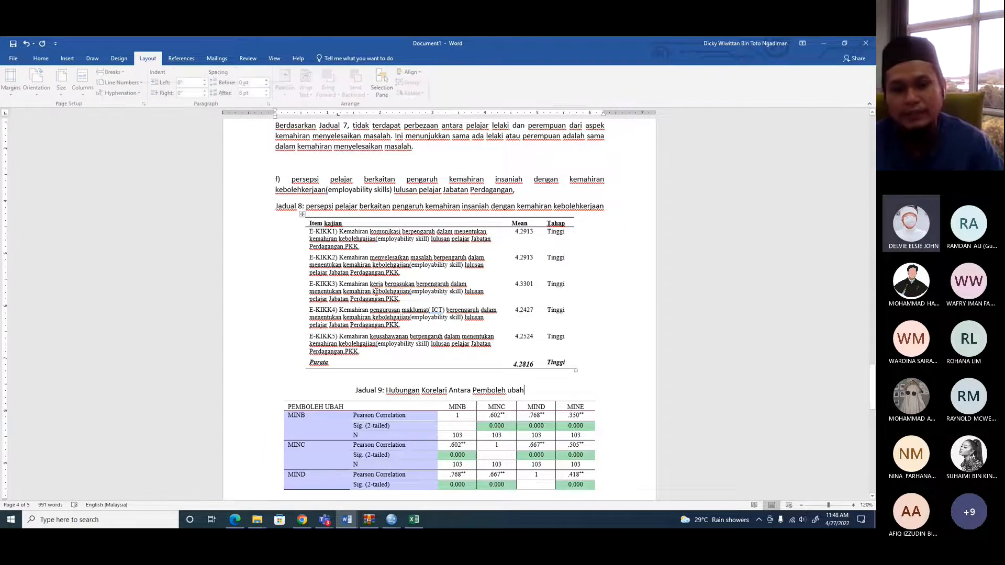
- Start the explanatory paragraph below the correlation table, above Rujukan, with "Berdasarkan kepada Jadual 9,"
scroll(601, 446, "down", 1)
scroll(600, 446, "down", 6)
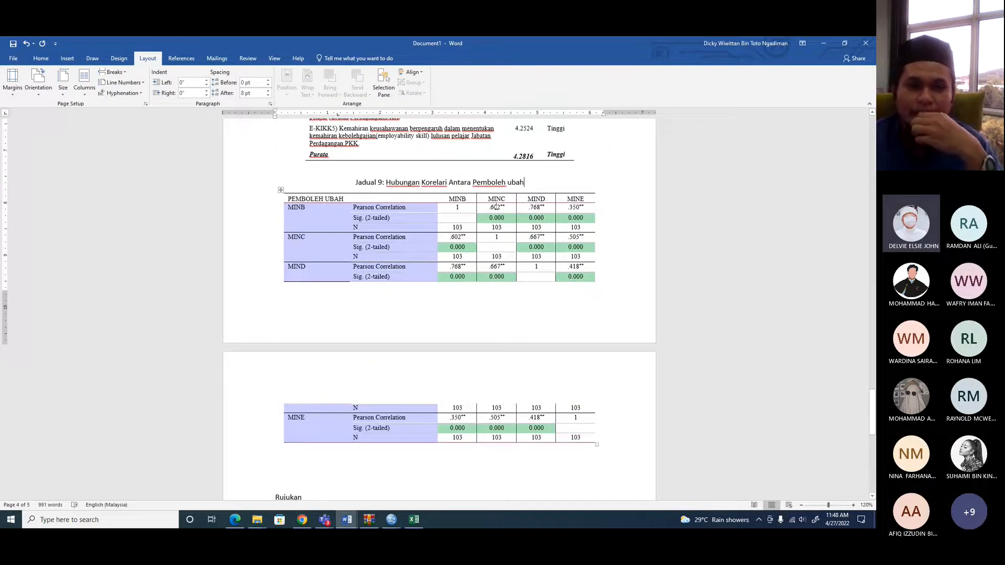
left_click(464, 199)
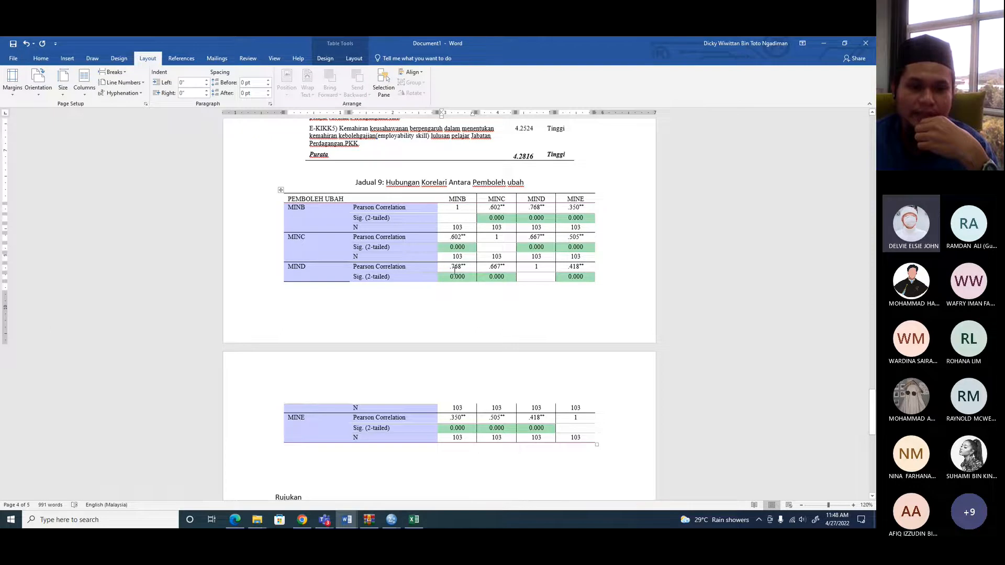
left_click(465, 438)
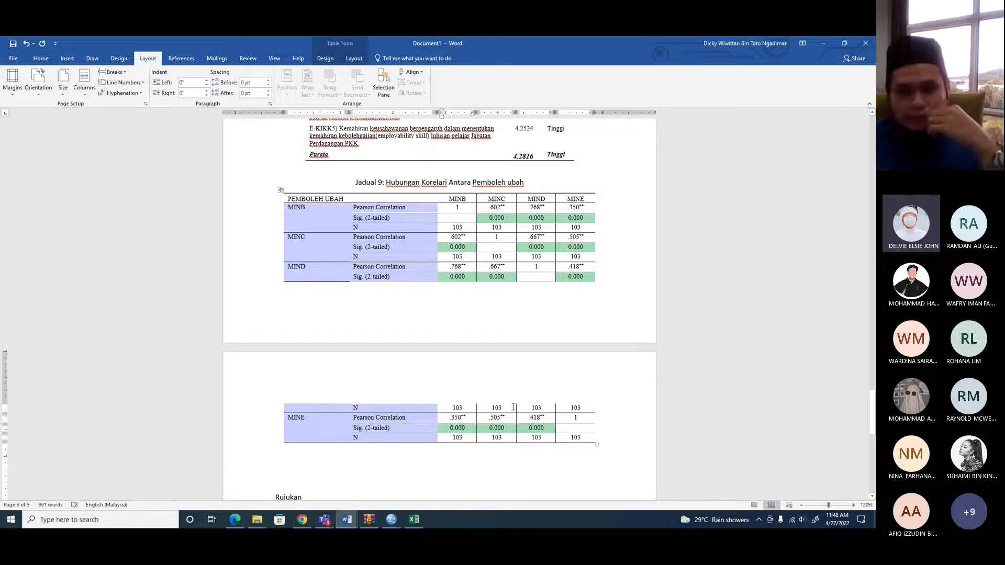
scroll(281, 359, "down", 3)
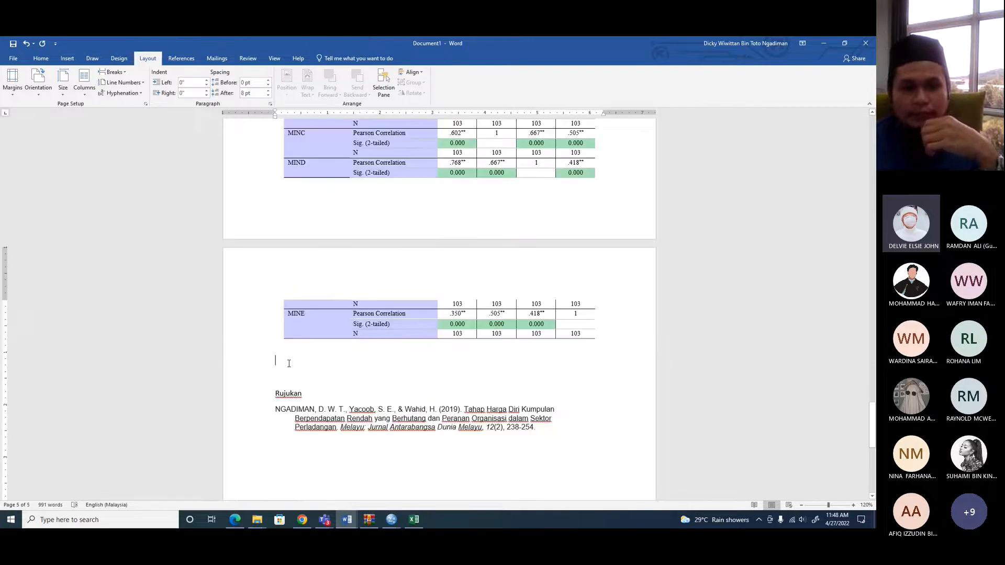
left_click(280, 360)
scroll(282, 361, "up", 2)
scroll(289, 364, "down", 1)
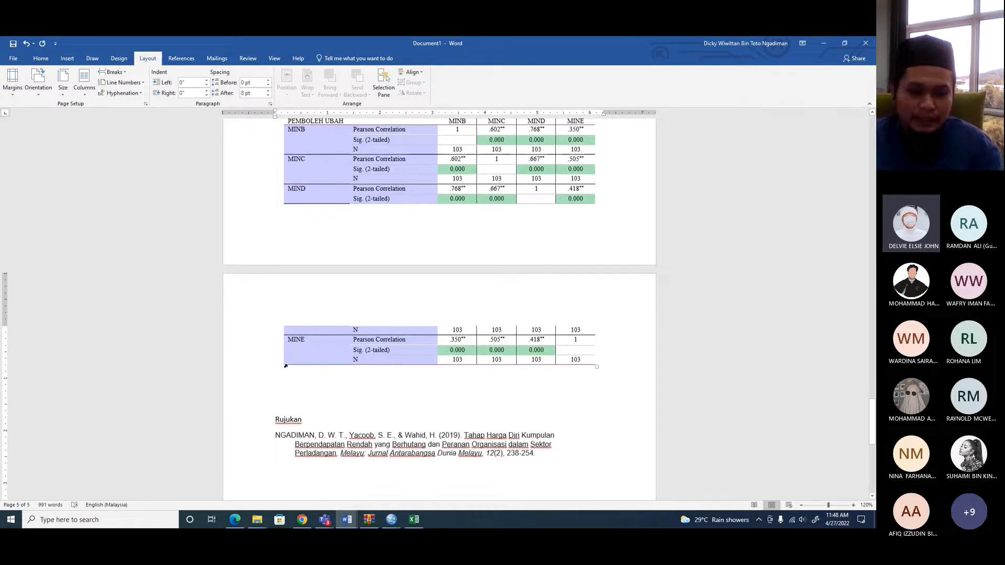
type("Berdasa")
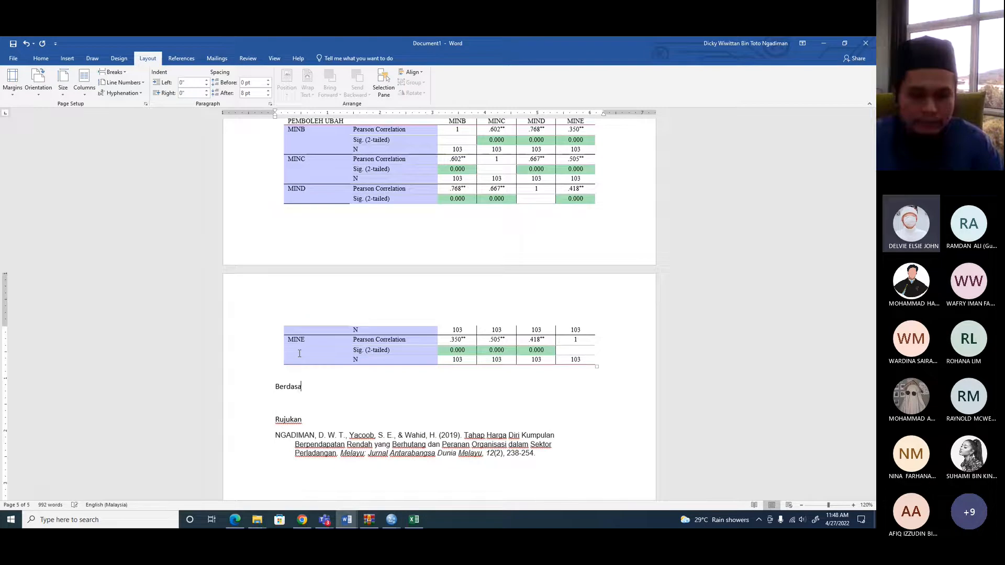
type("rkan ")
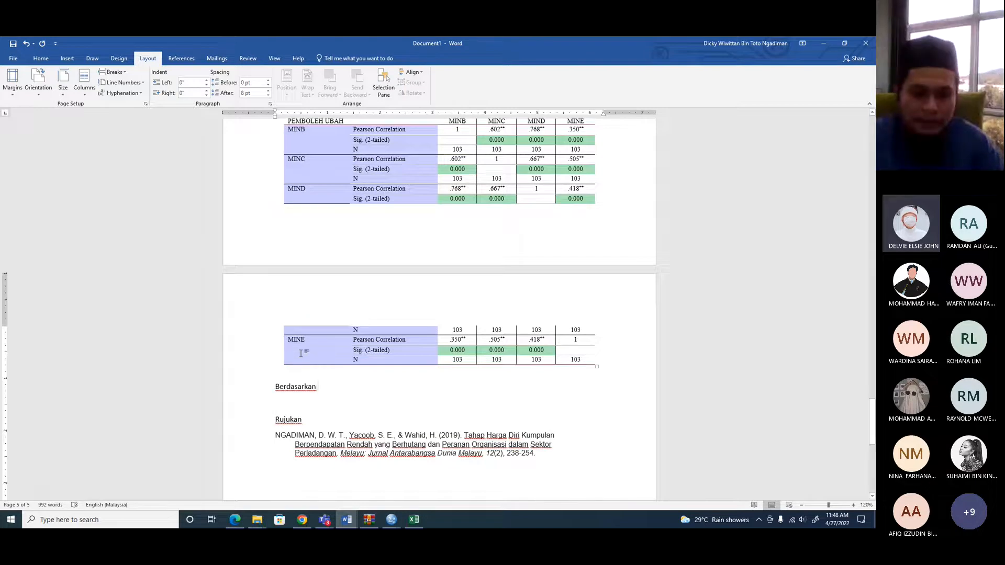
type("kepada ")
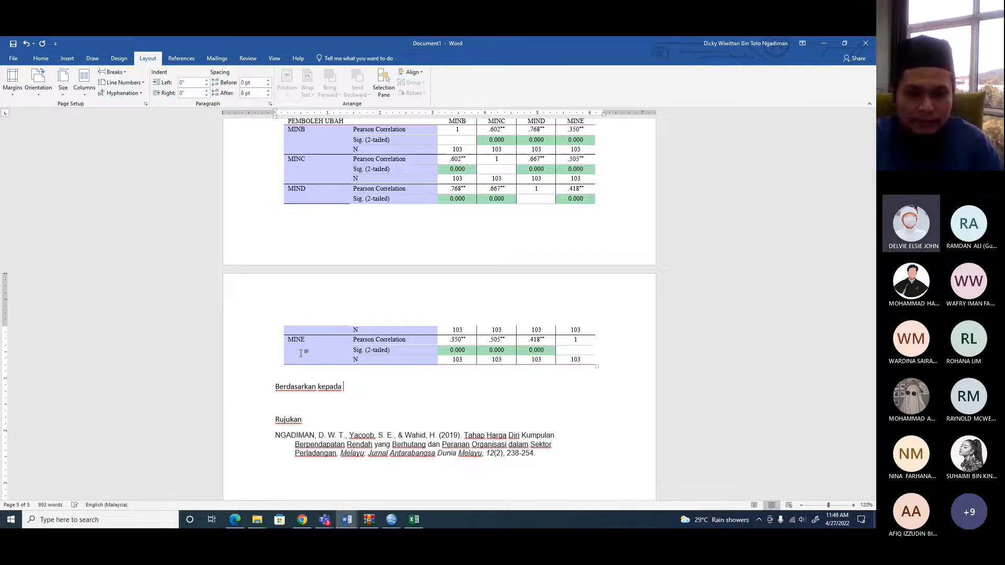
type("Jadual")
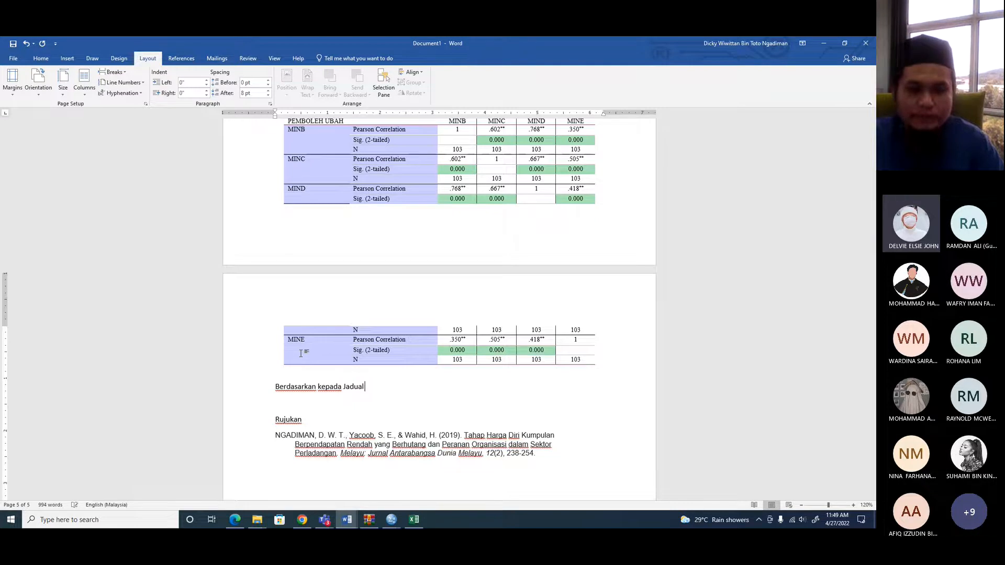
scroll(364, 324, "up", 3)
scroll(364, 326, "down", 5)
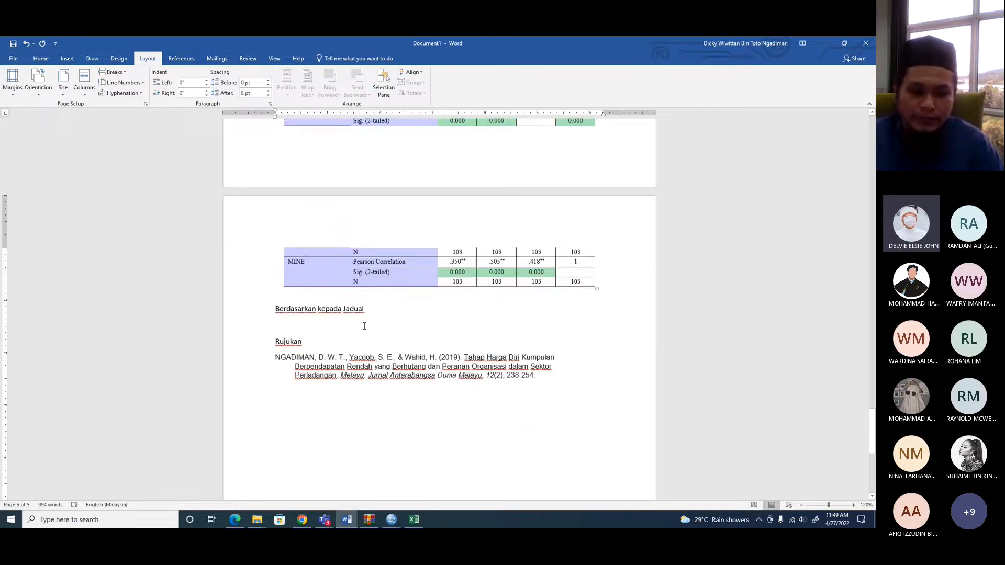
type("9,")
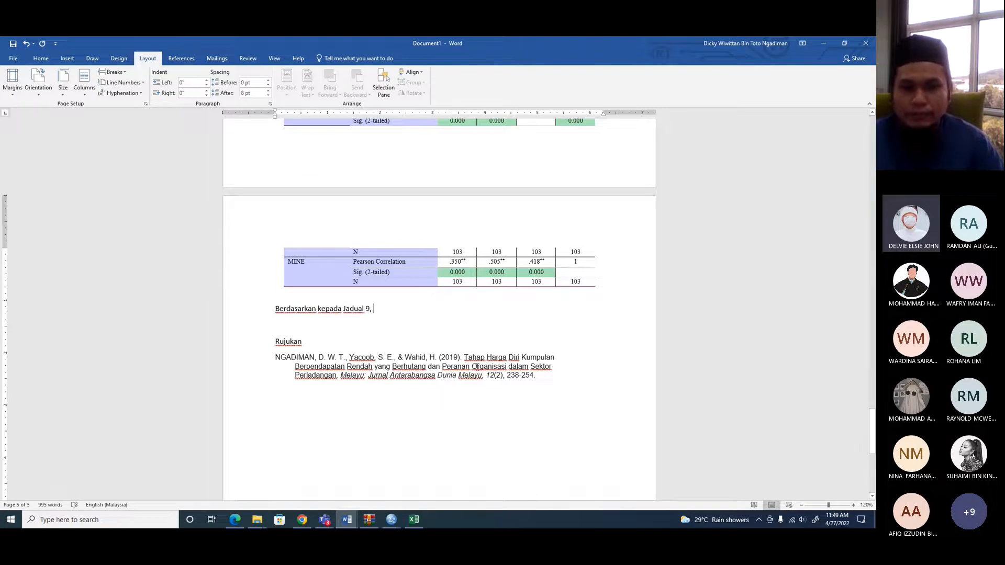
- Continue the sentence below Jadual 9 with "terdapat korelasi antara B dengan C"
scroll(501, 385, "up", 2)
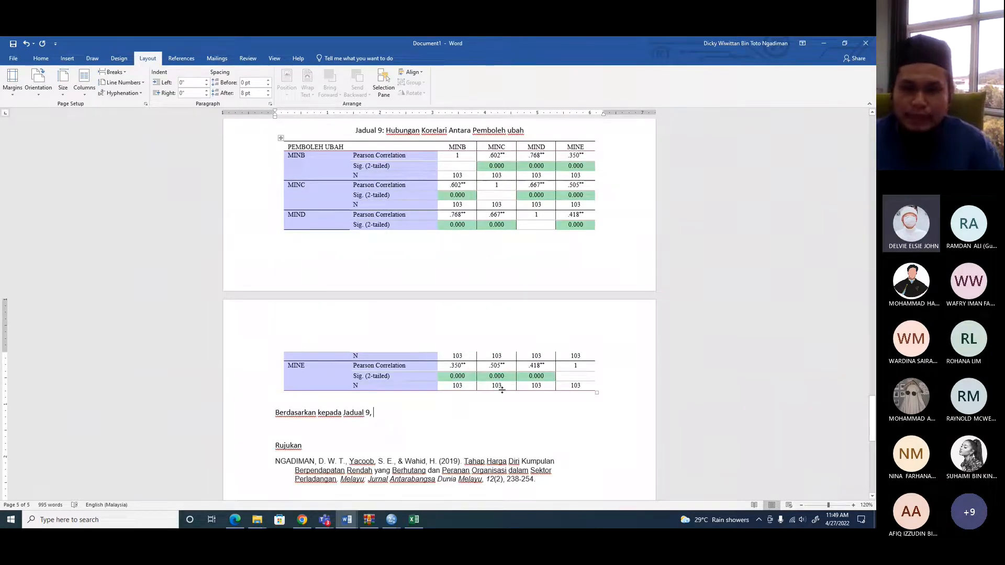
type(", ")
type("S")
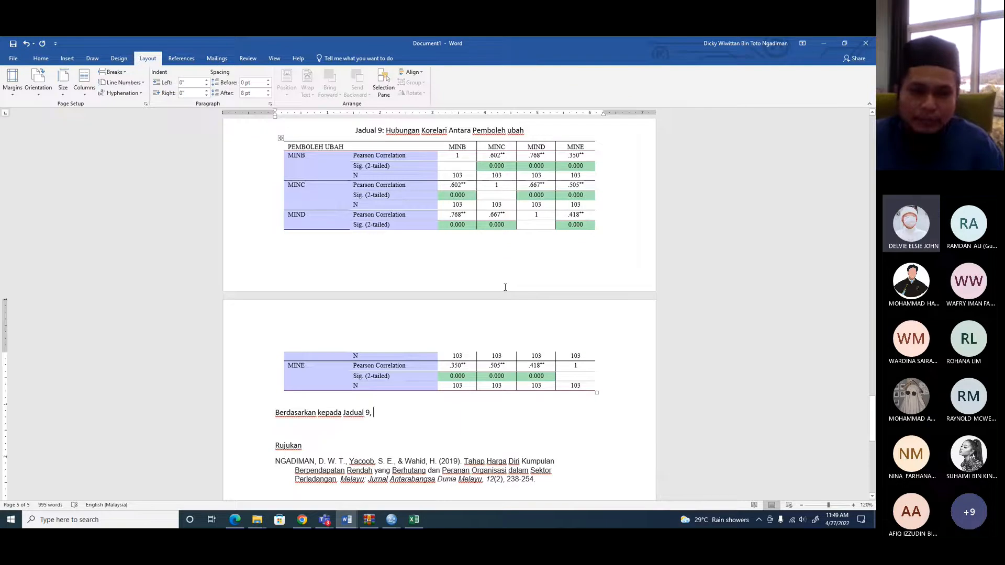
type("e")
key("BackSpace")
key("BackSpace")
key("BackSpace")
key("BackSpace")
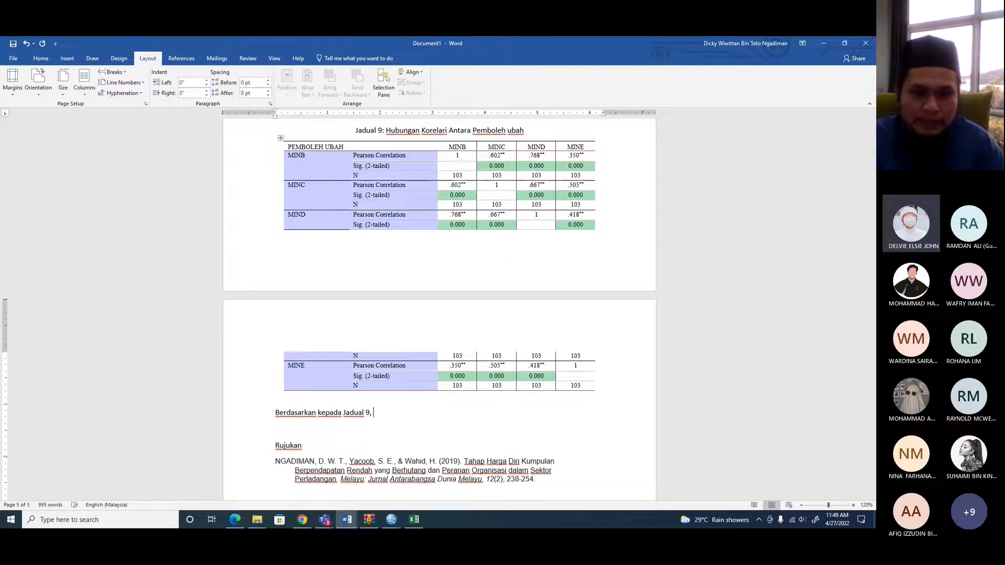
type("terdapat korelasi")
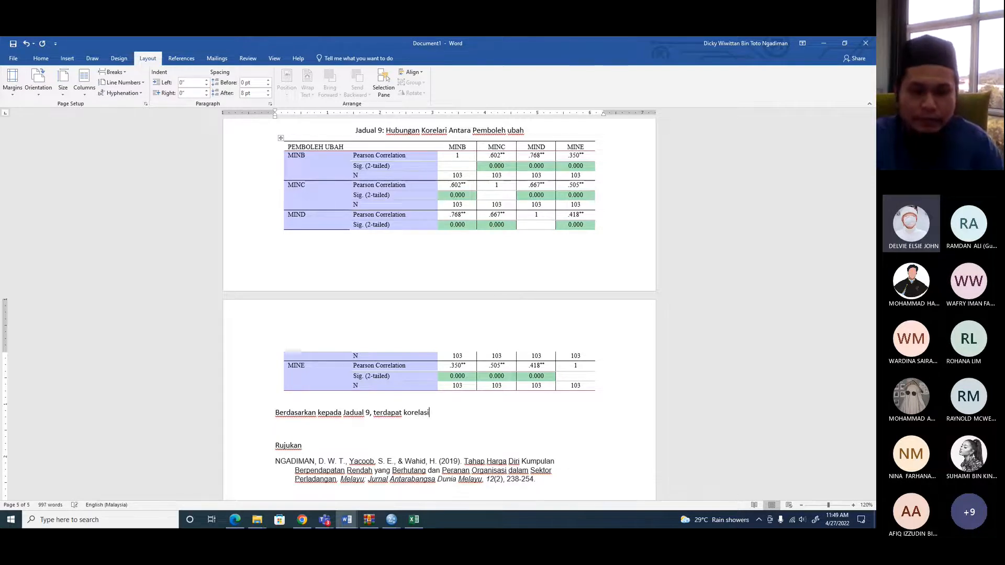
type(" antara")
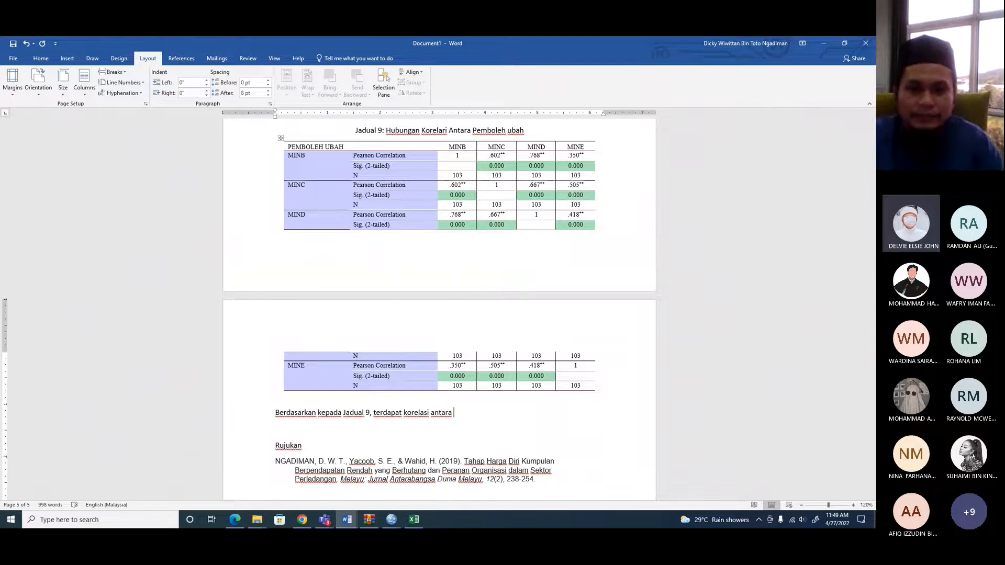
type("B-")
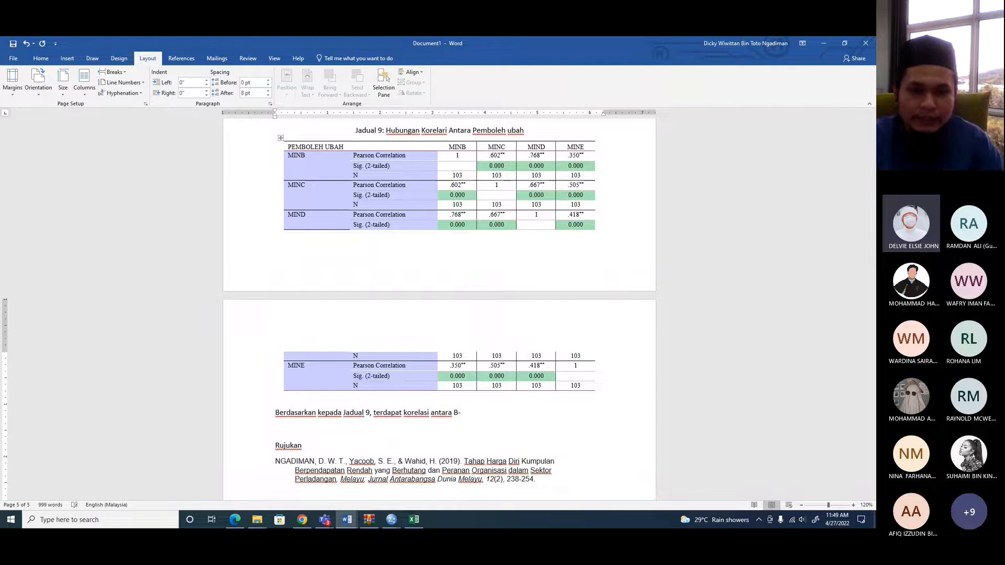
key("BackSpace")
type("dengan C")
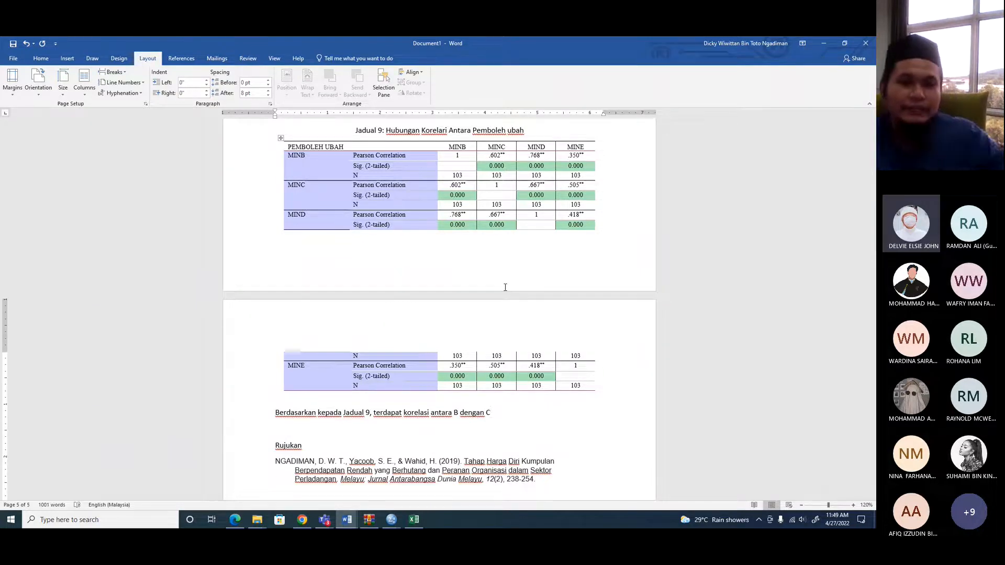
- Extend the list of correlated variables in the sentence with ", B dengan D, B dengan E"
type(", ")
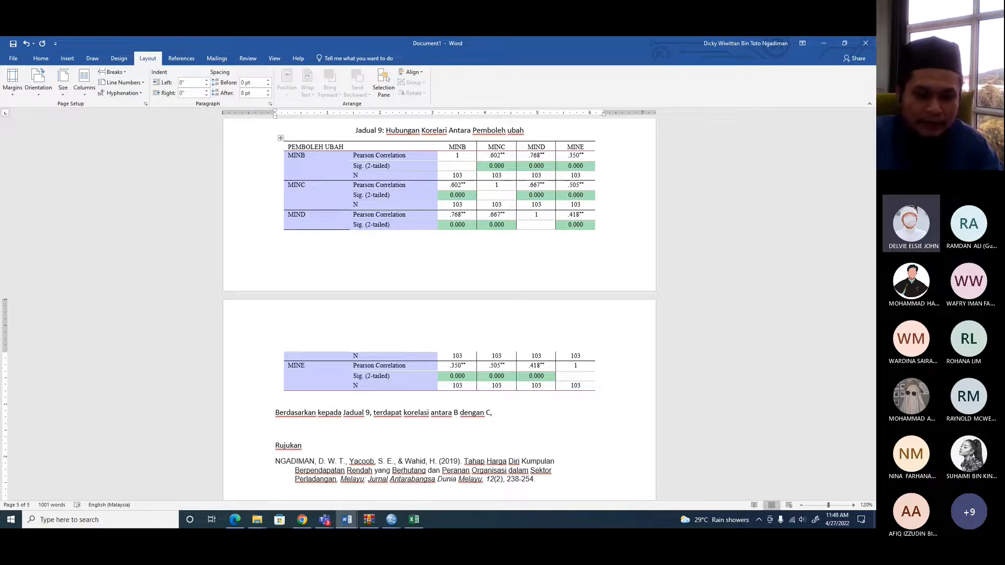
type("B dengan ")
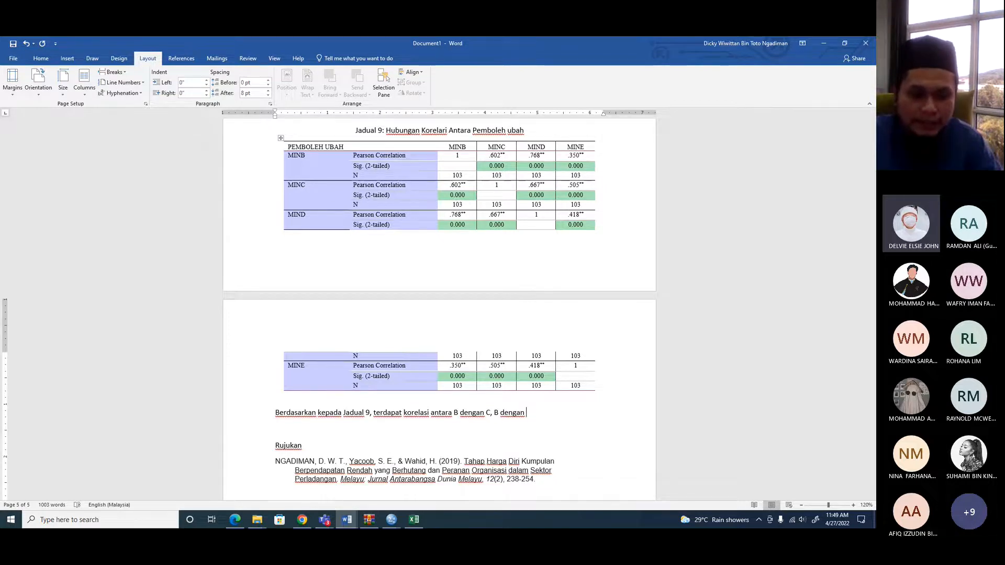
type("D, B dengan ")
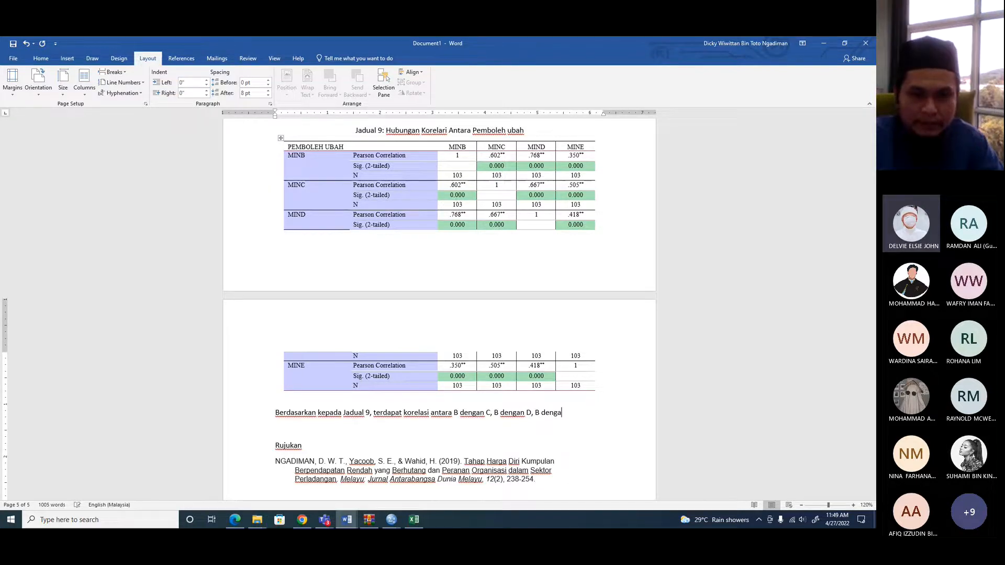
type("E")
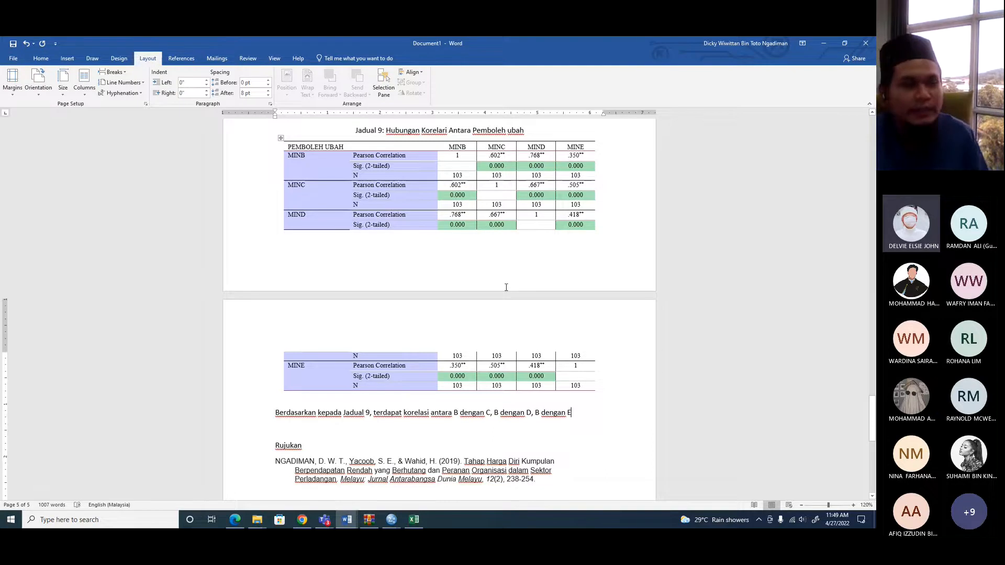
- Add the line "Semua adalah signifikan iaitu ada hubungan" below the sentence that describes Jadual 9
key("Return")
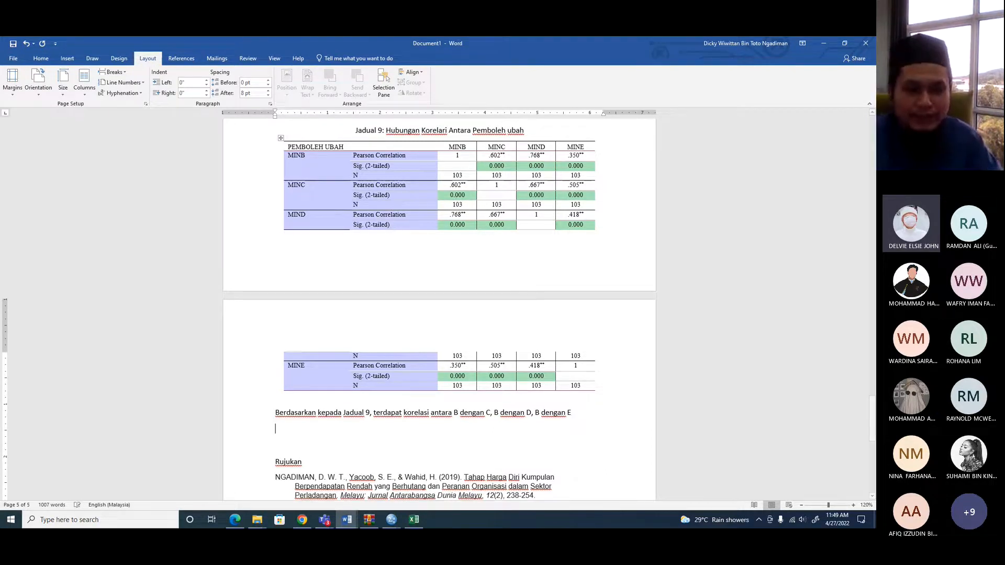
type("Sem")
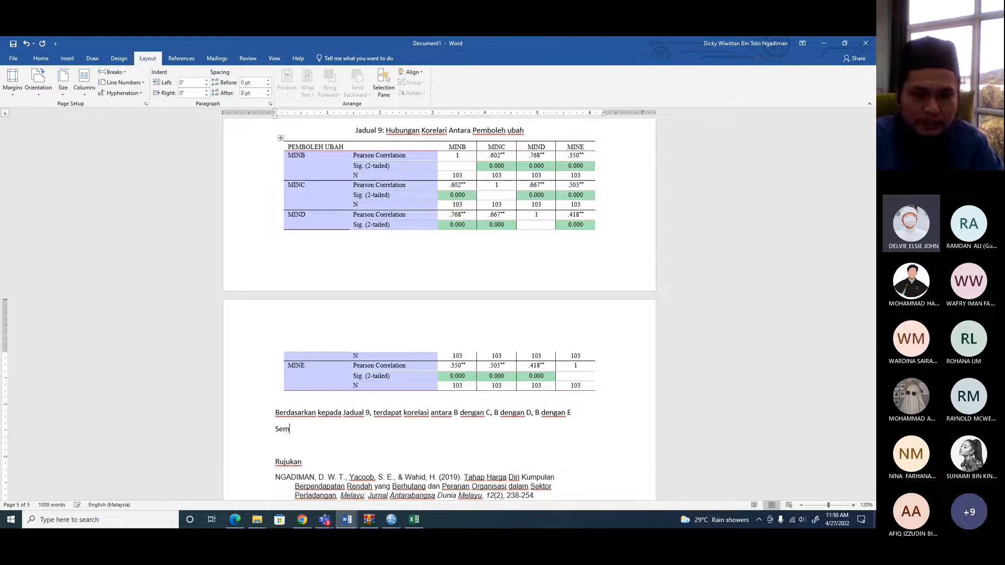
type("ua adalah")
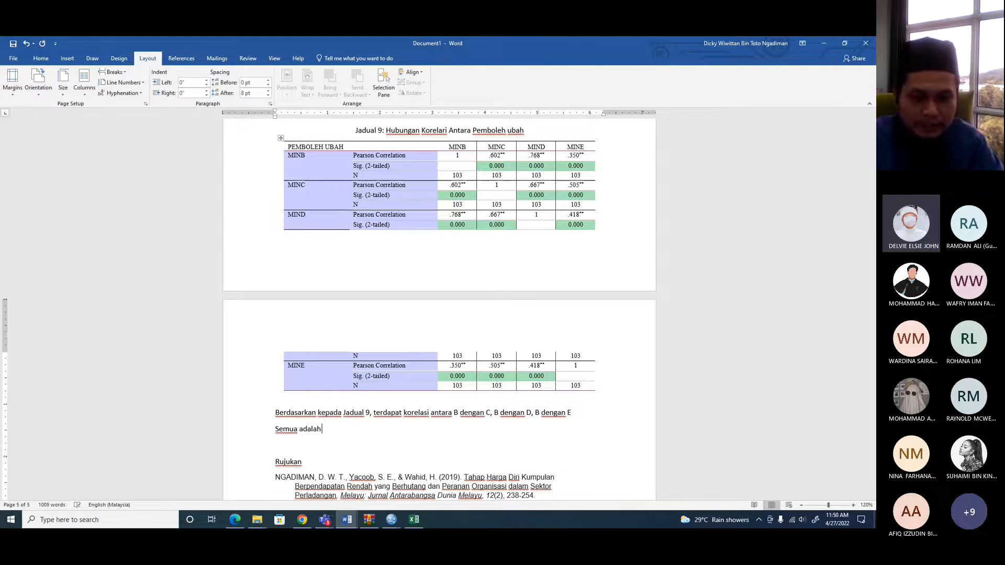
type(" signifikan")
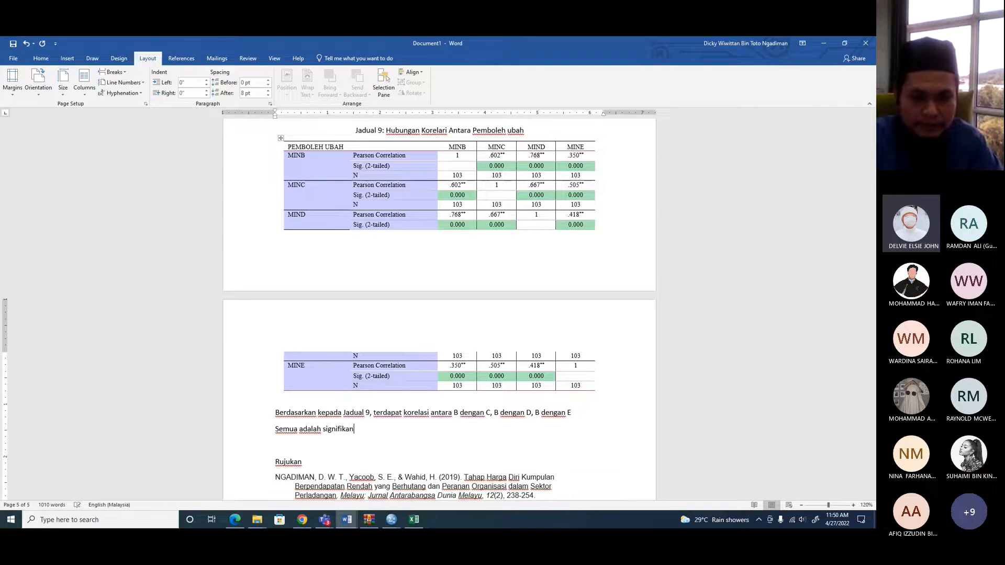
type(" iaitu a")
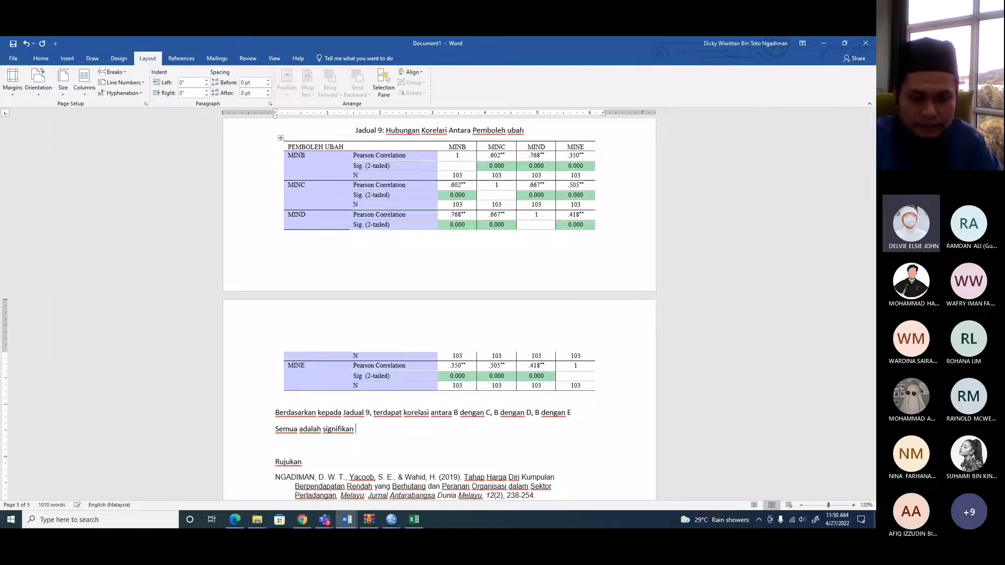
type("dalah")
key("BackSpace")
key("BackSpace")
key("BackSpace")
type("hubungan")
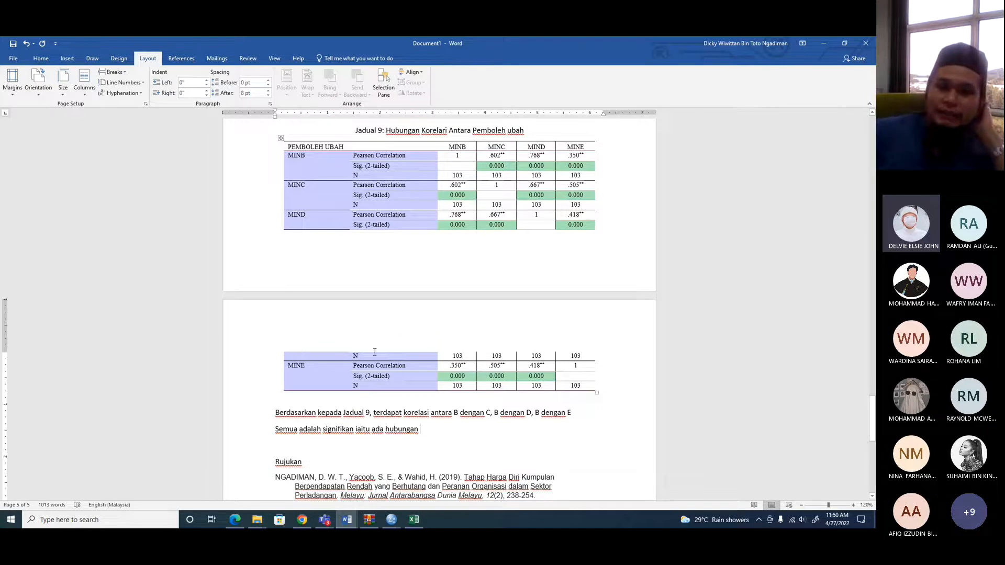
- Insert the word "korelasi" after "hubungan" in objective (vi) under Objektif Kajian
left_click_drag(566, 147, 583, 147)
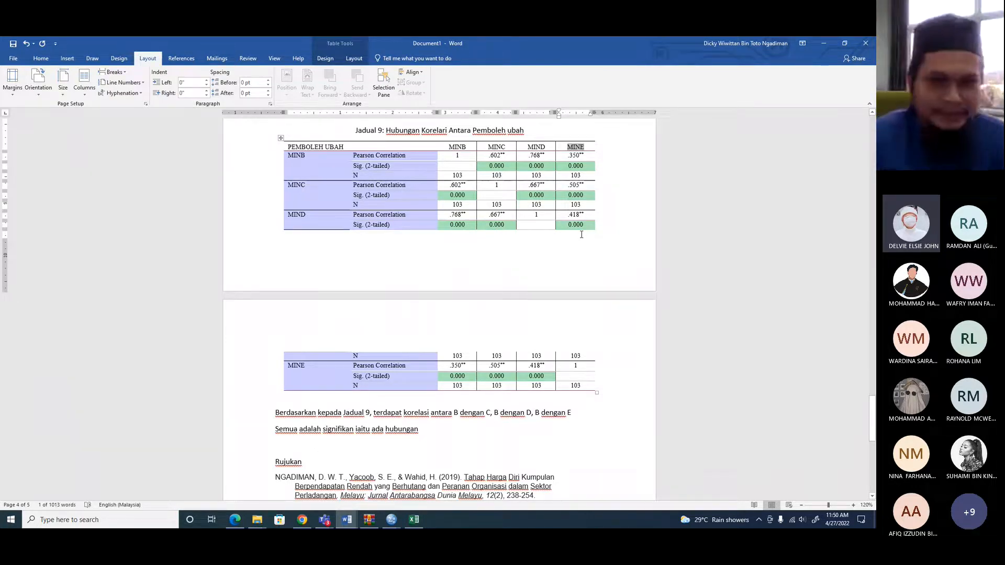
scroll(552, 166, "up", 20)
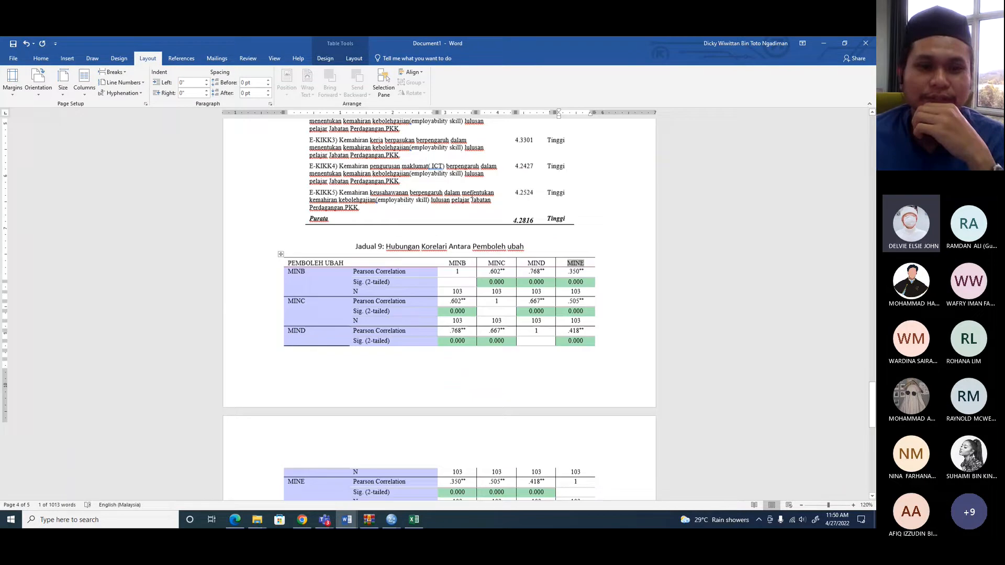
scroll(438, 206, "up", 20)
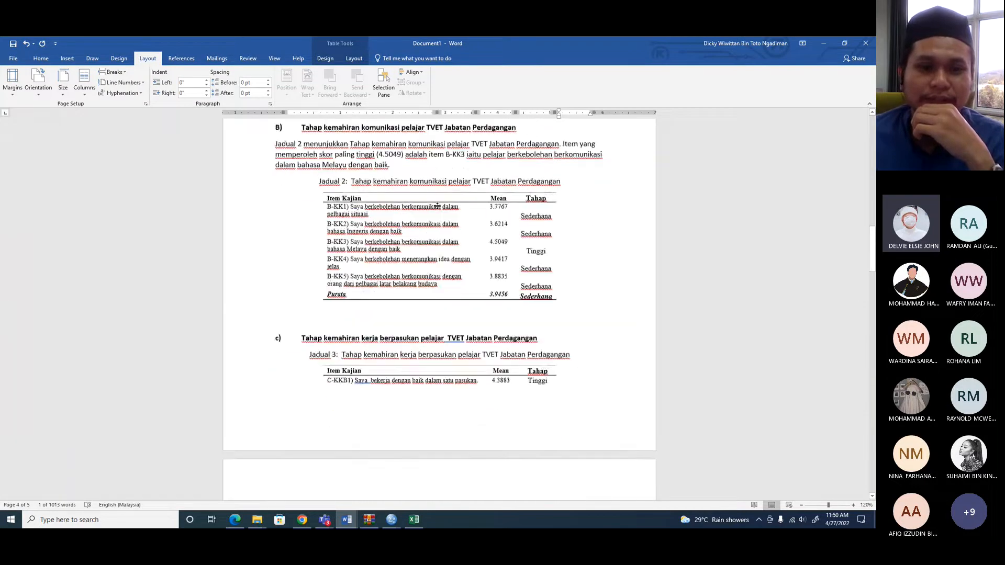
scroll(439, 203, "up", 3)
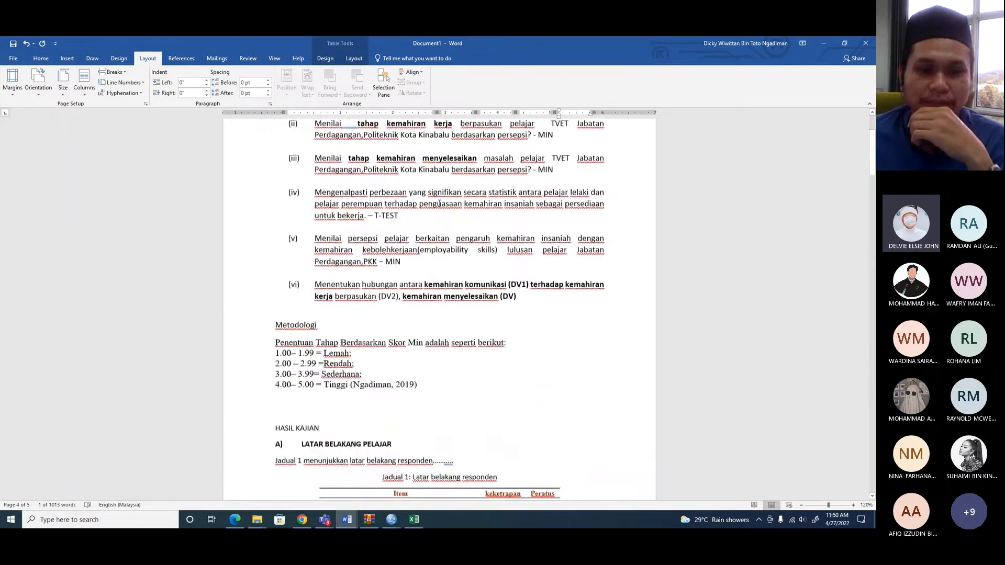
left_click_drag(314, 348, 414, 361)
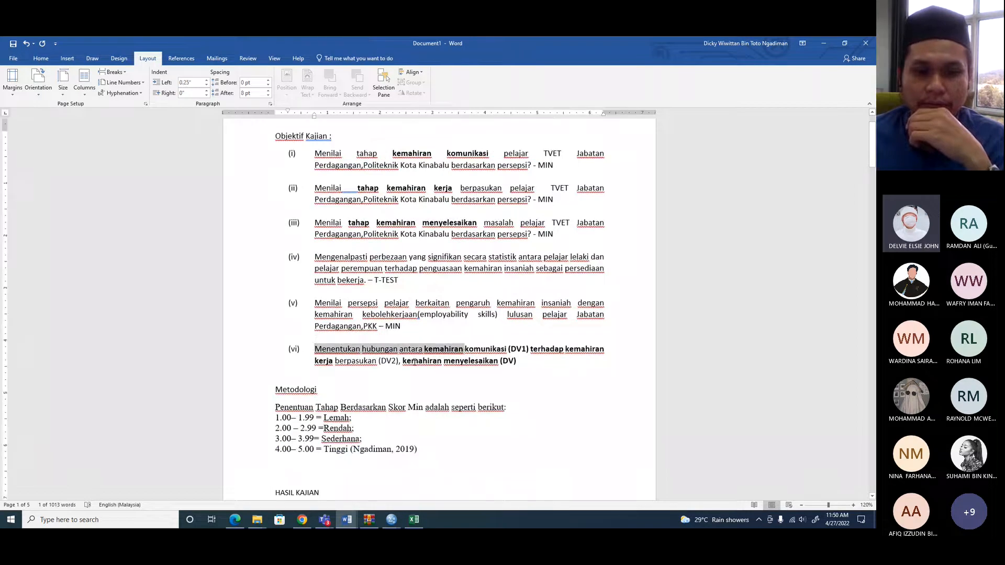
left_click(399, 350)
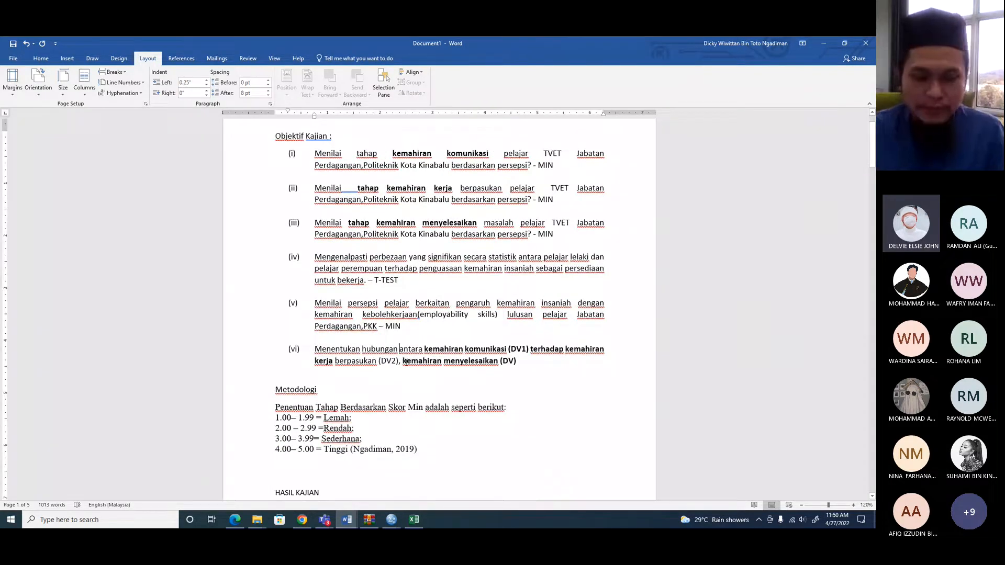
type("korelasi")
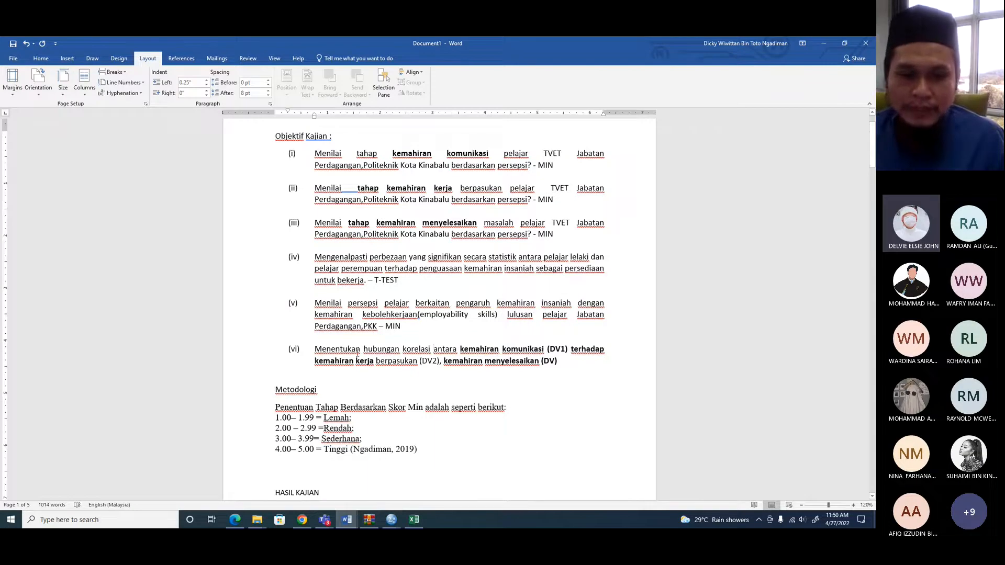
- Copy the text of objective (vi) from "hubungan korelasi antara" through "kemahiran menyelesaikan (DV)", leaving the original in place
left_click_drag(364, 350, 558, 361)
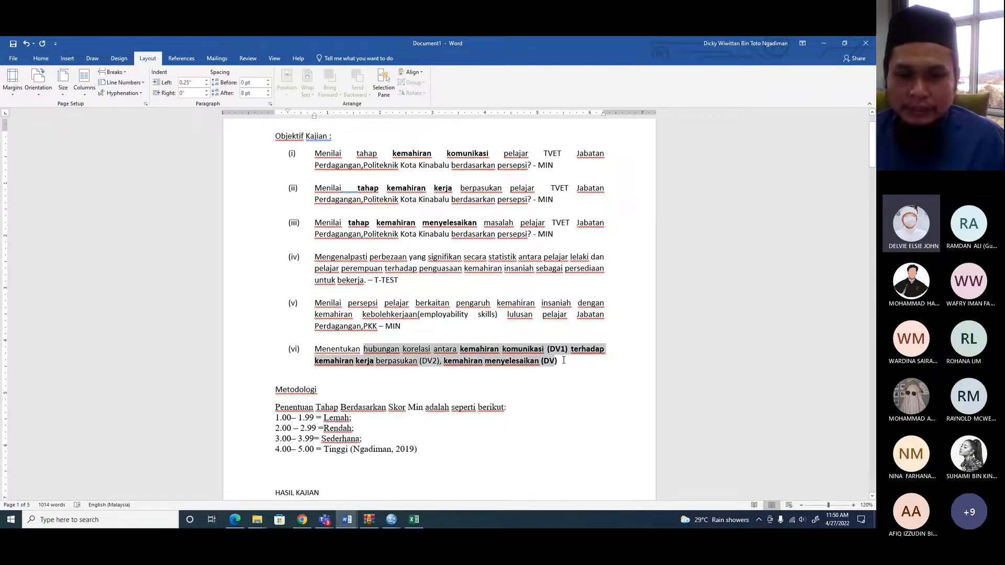
right_click(505, 354)
left_click(523, 187)
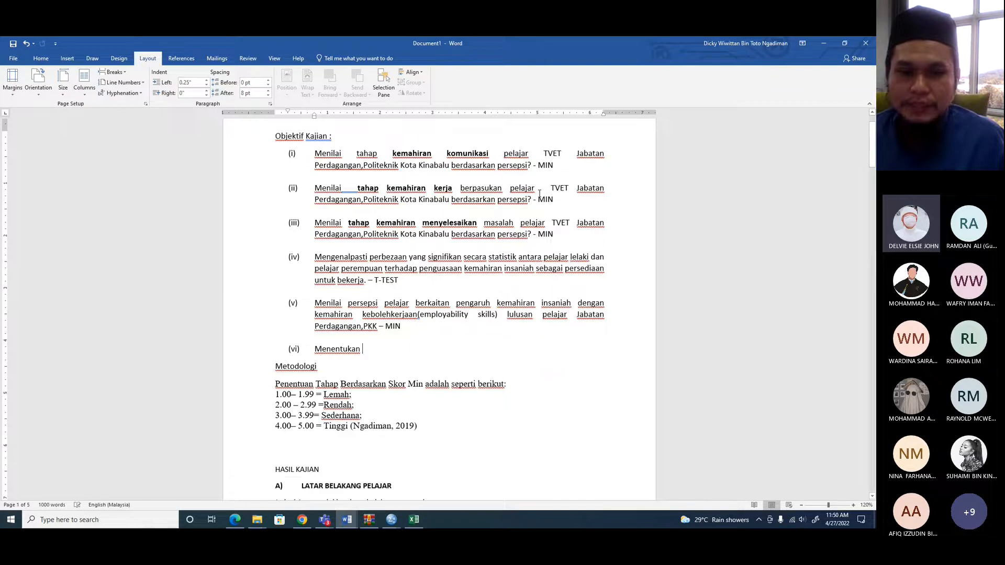
left_click(26, 43)
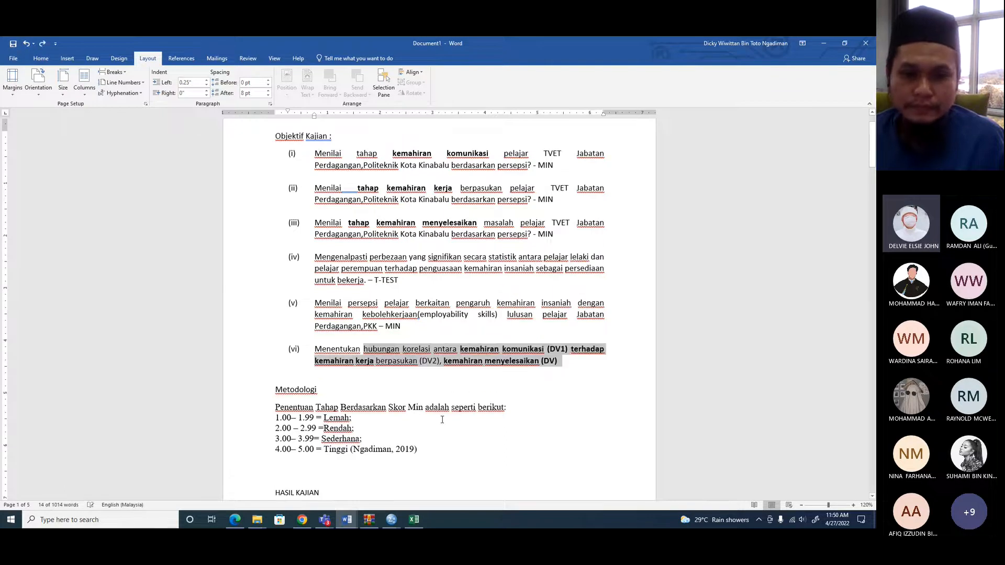
right_click(447, 360)
left_click(459, 197)
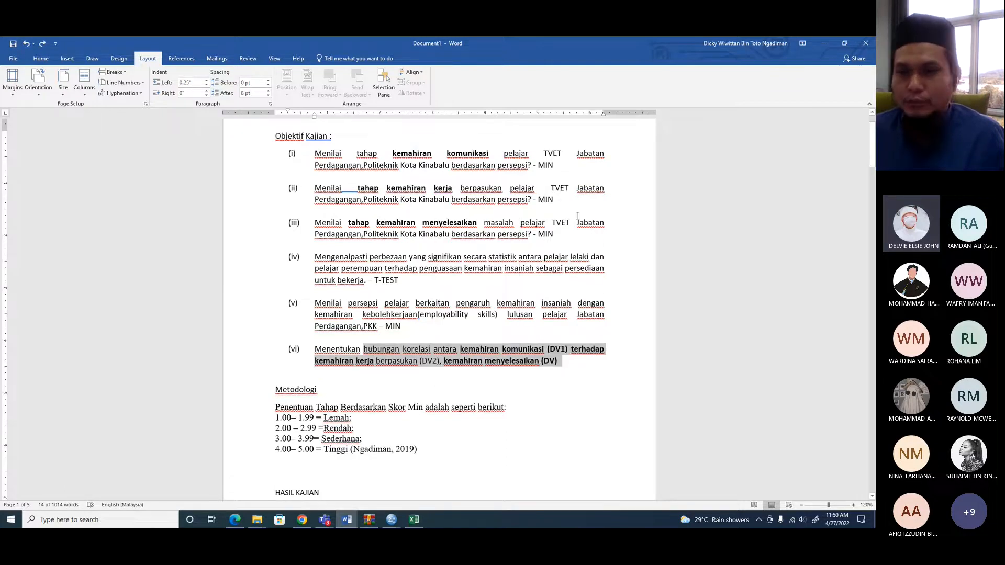
- Insert a new line between the Jadual 8 table and the Jadual 9 caption and start it with "g)"
scroll(664, 220, "down", 20)
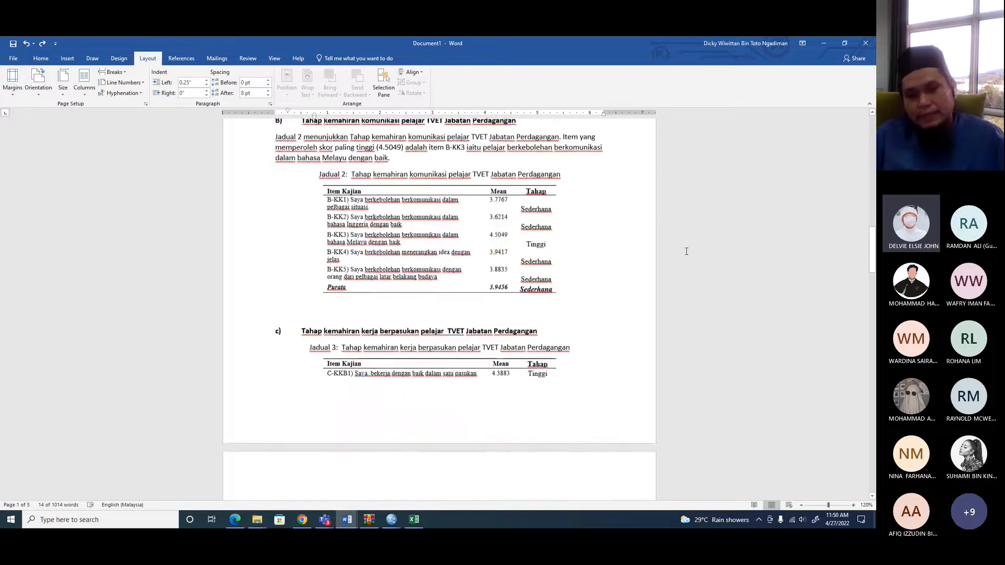
scroll(680, 254, "down", 20)
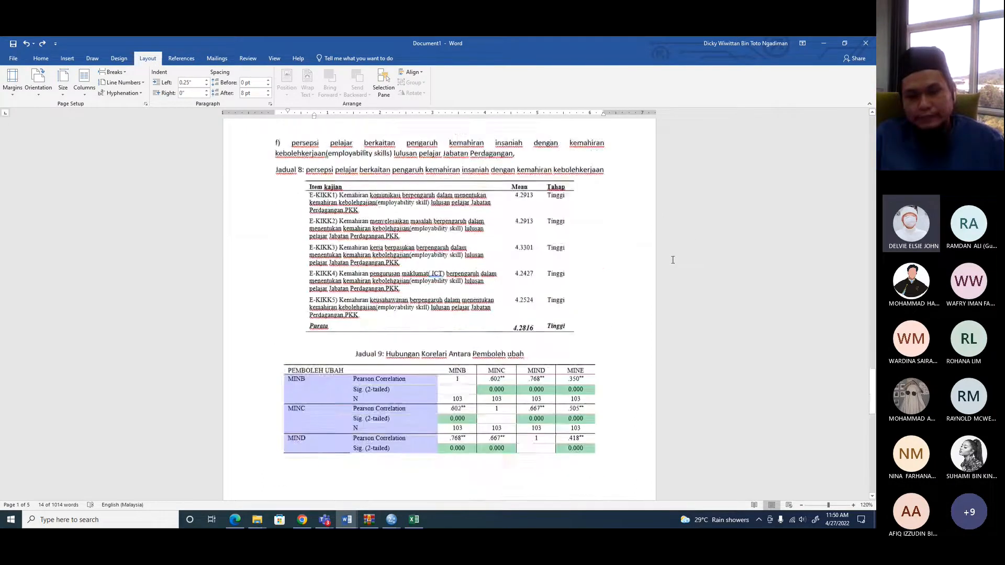
scroll(672, 260, "down", 3)
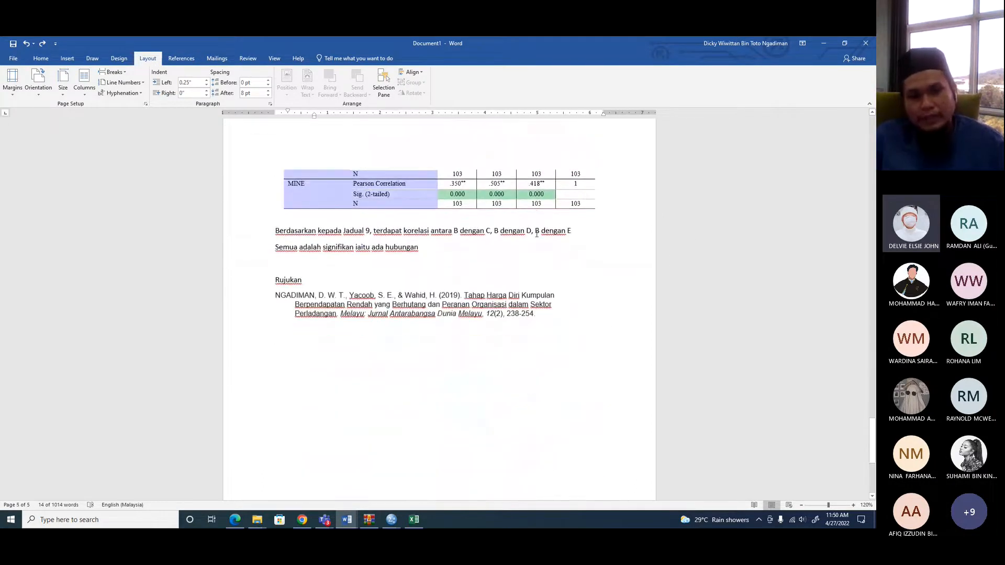
scroll(332, 240, "up", 5)
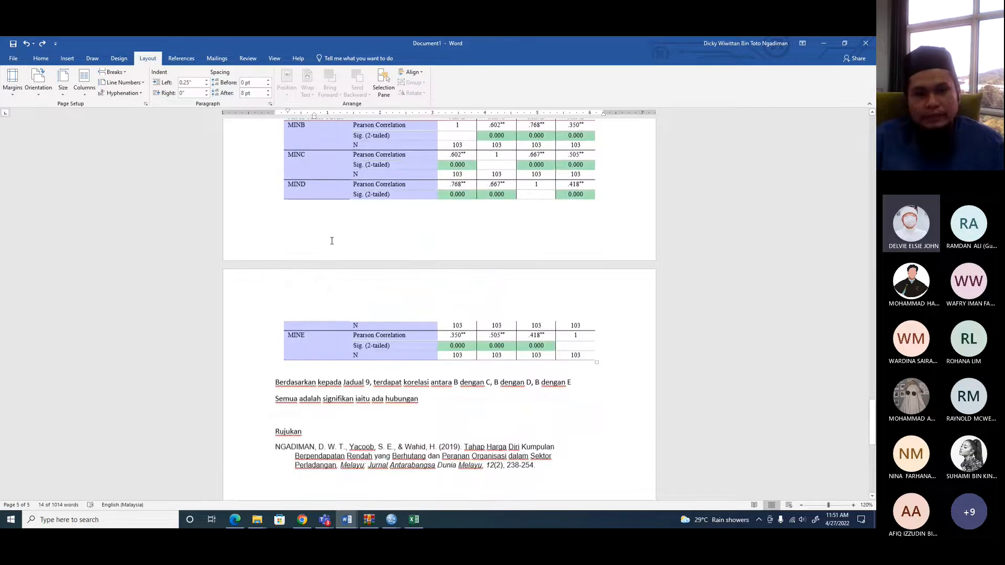
left_click(303, 229)
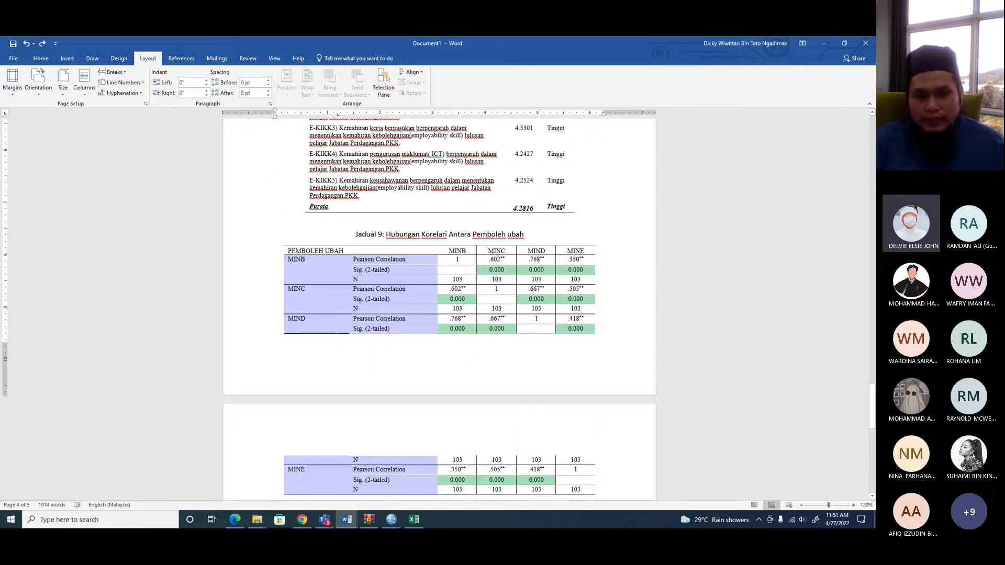
key("Return")
scroll(304, 228, "up", 5)
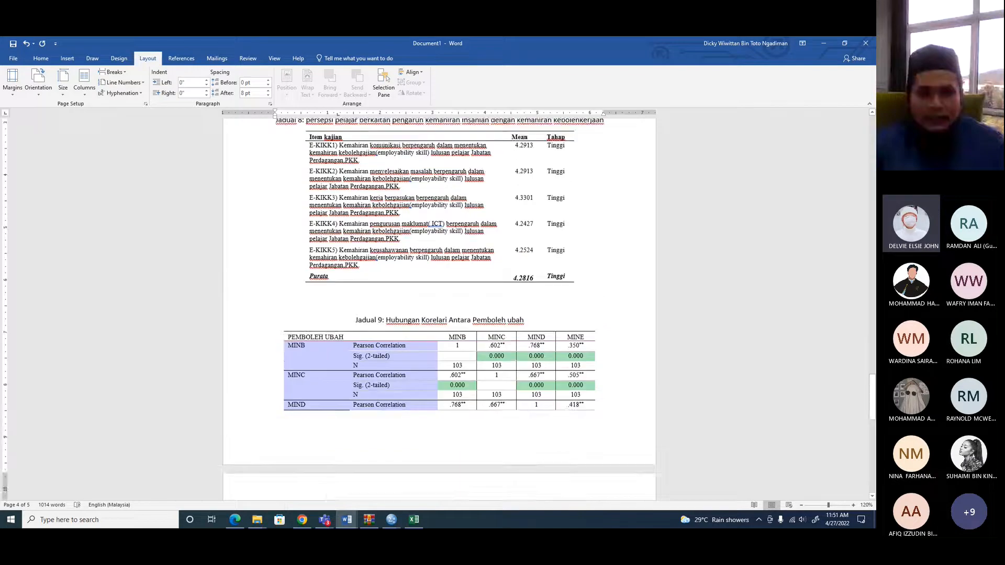
scroll(304, 228, "down", 4)
type("g")
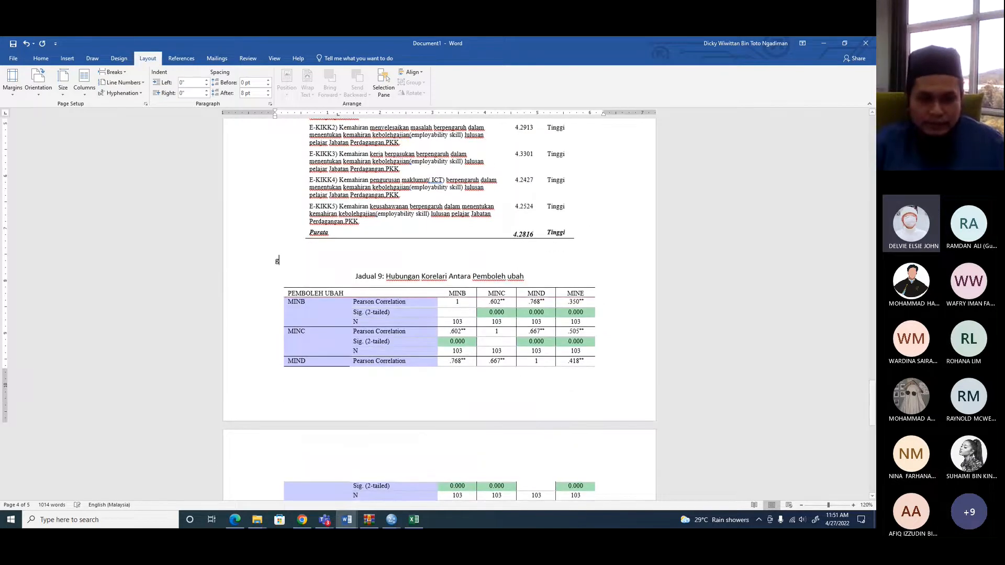
type(")")
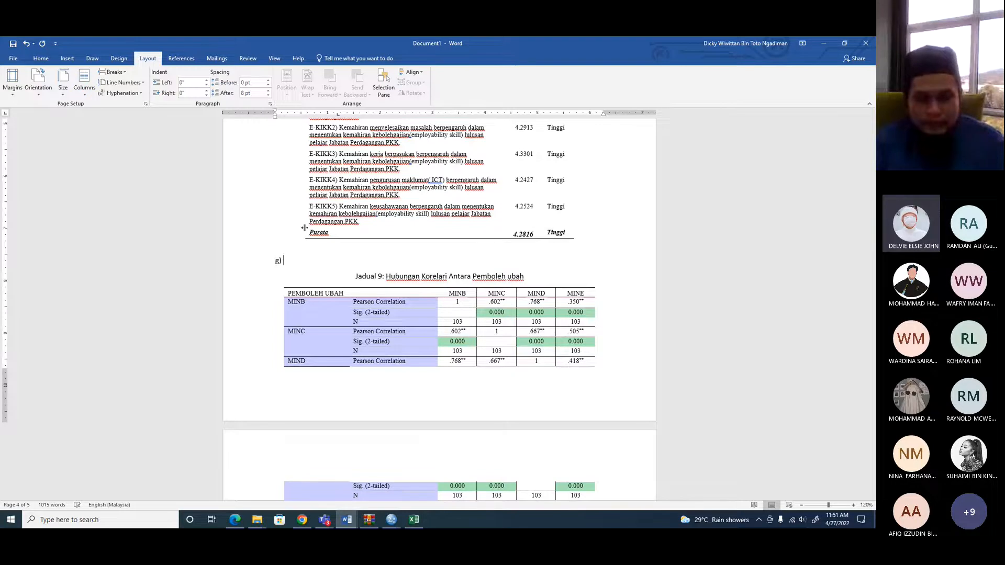
- Paste the copied objective text as the heading above Jadual 9 and delete the "g)" in front of it
key("ctrl+v")
left_click(321, 261)
key("BackSpace")
key("BackSpace")
key("BackSpace")
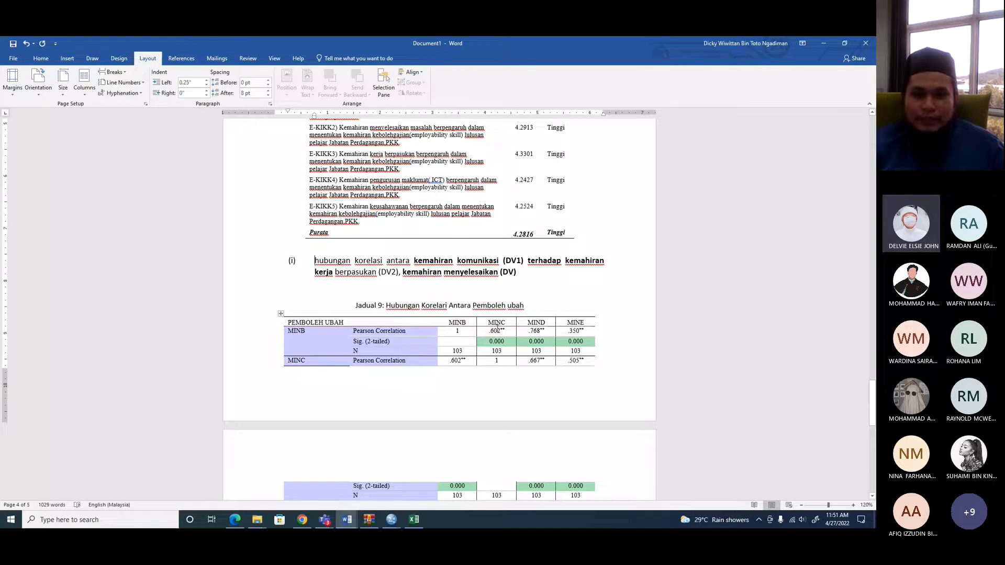
- Switch to the SPSS Statistics output viewer and open the Bivariate Correlations analysis
scroll(335, 403, "down", 3)
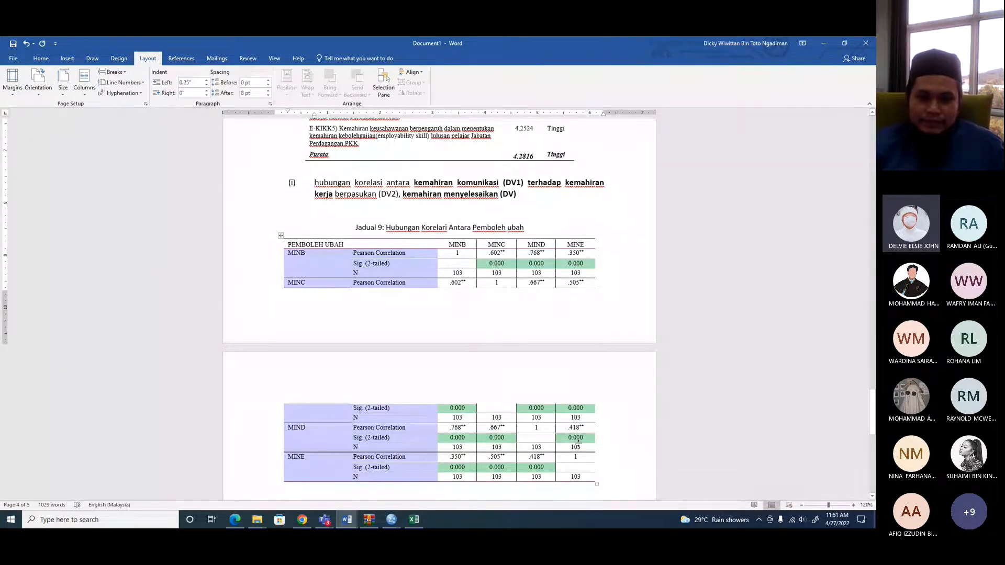
scroll(577, 444, "down", 3)
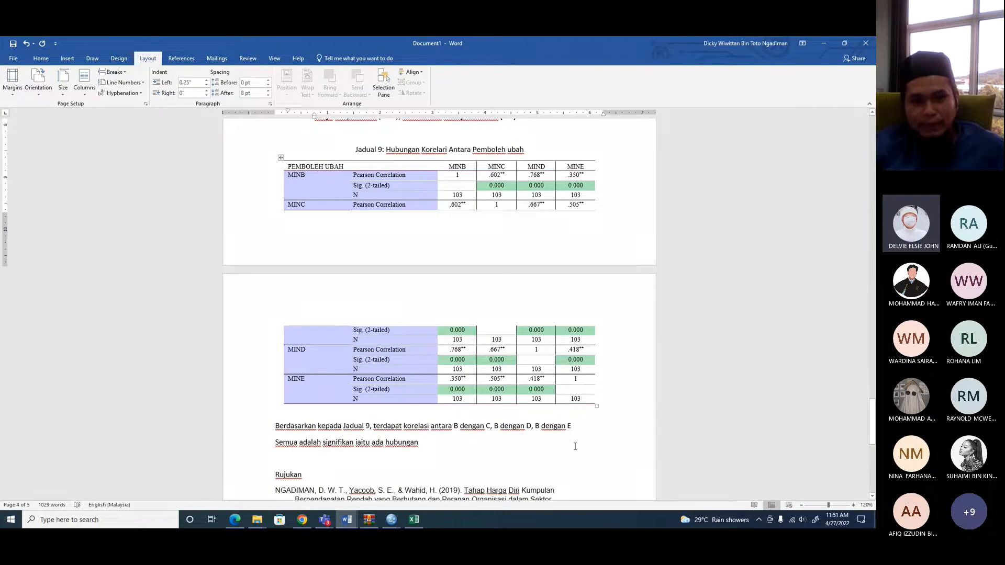
left_click(391, 519)
left_click(433, 480)
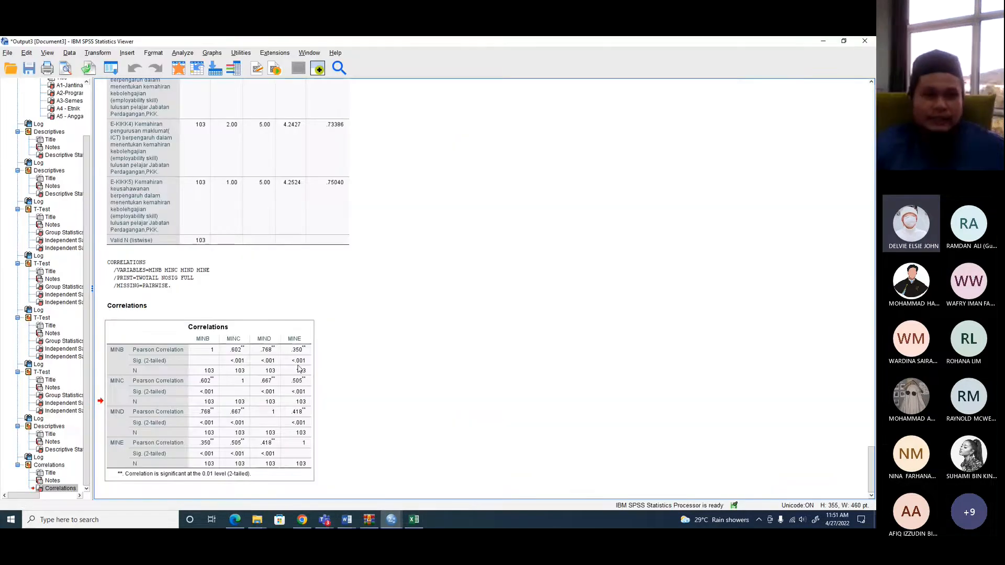
left_click(182, 53)
mouse_move(261, 169)
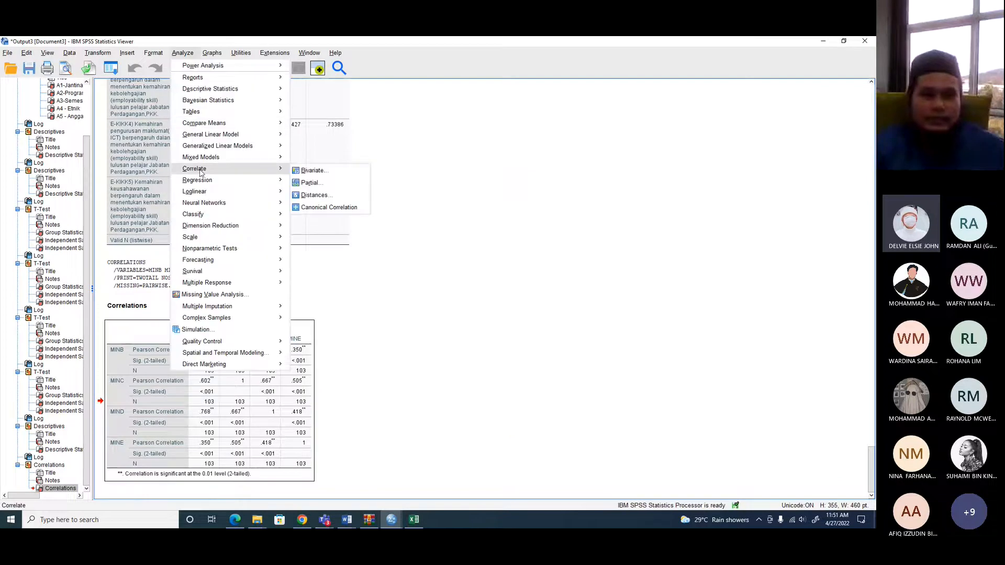
left_click(313, 171)
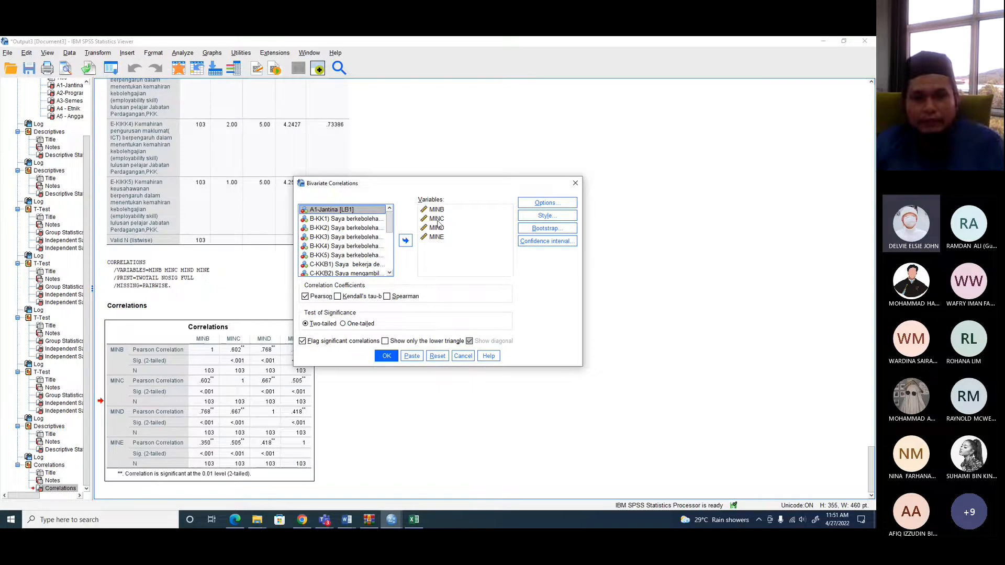
- Move MINB to the end of the variables after MINC, MIND and MINE, and run the two-tailed Pearson correlation
key("alt+Tab")
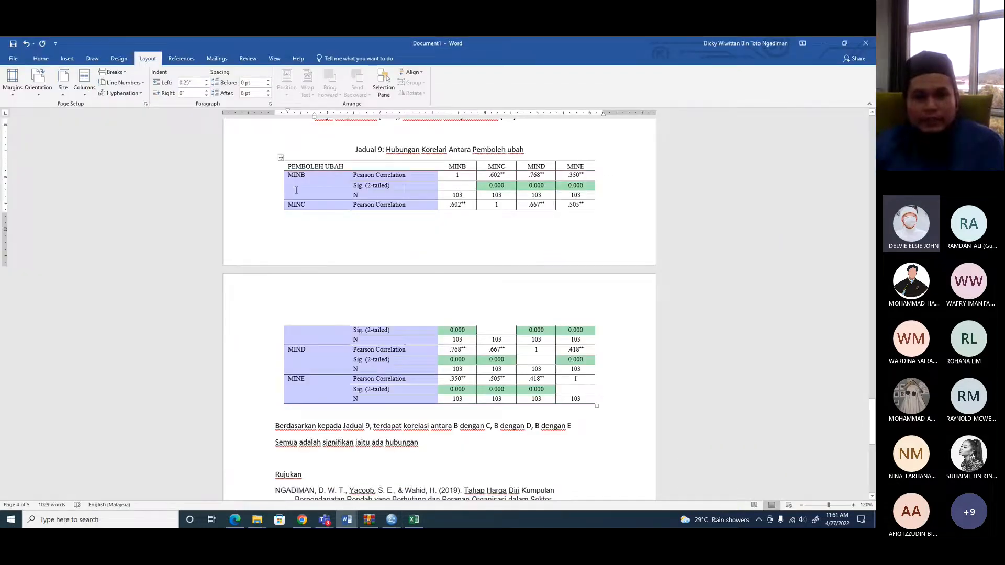
key("alt+Tab")
left_click(409, 243)
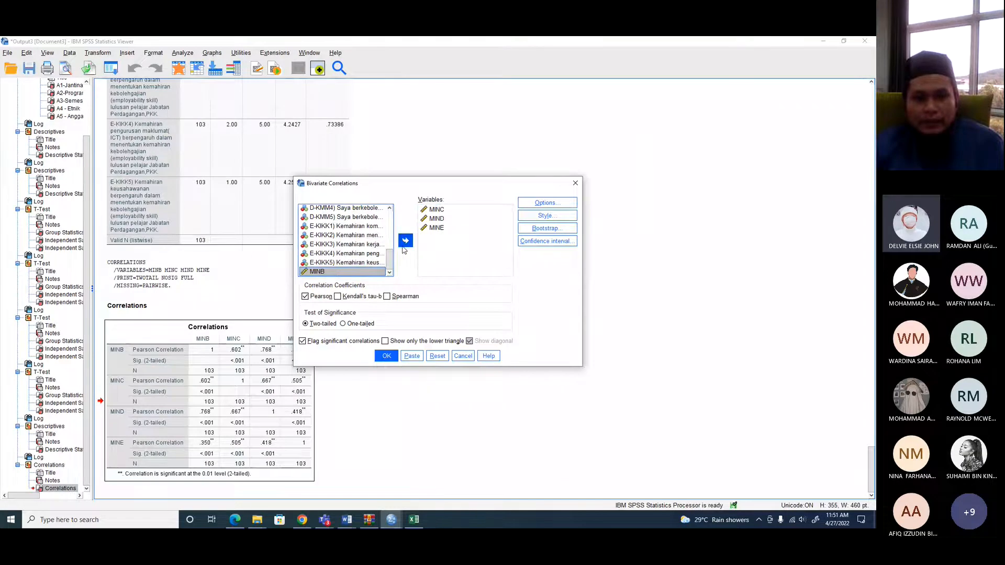
left_click(404, 247)
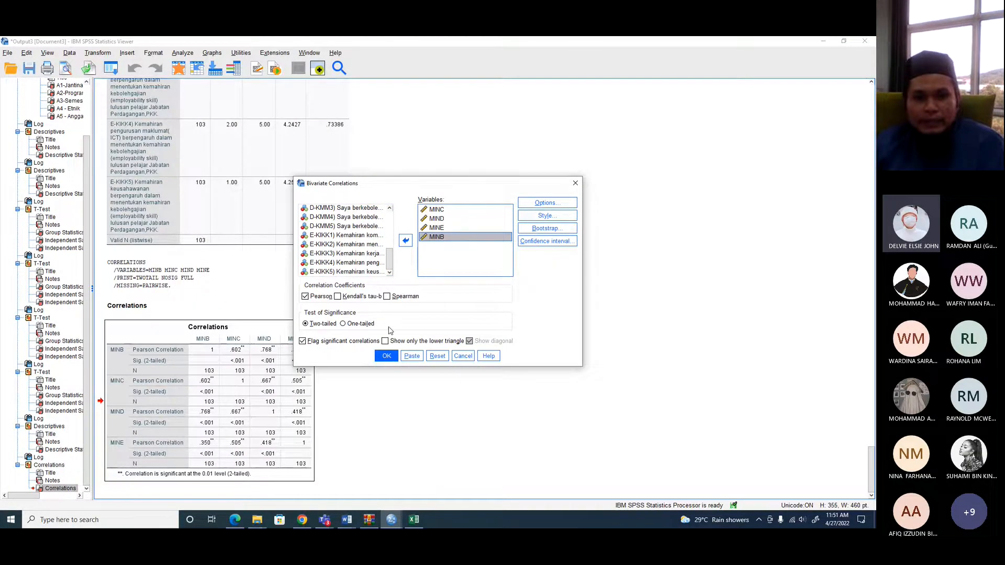
left_click(386, 357)
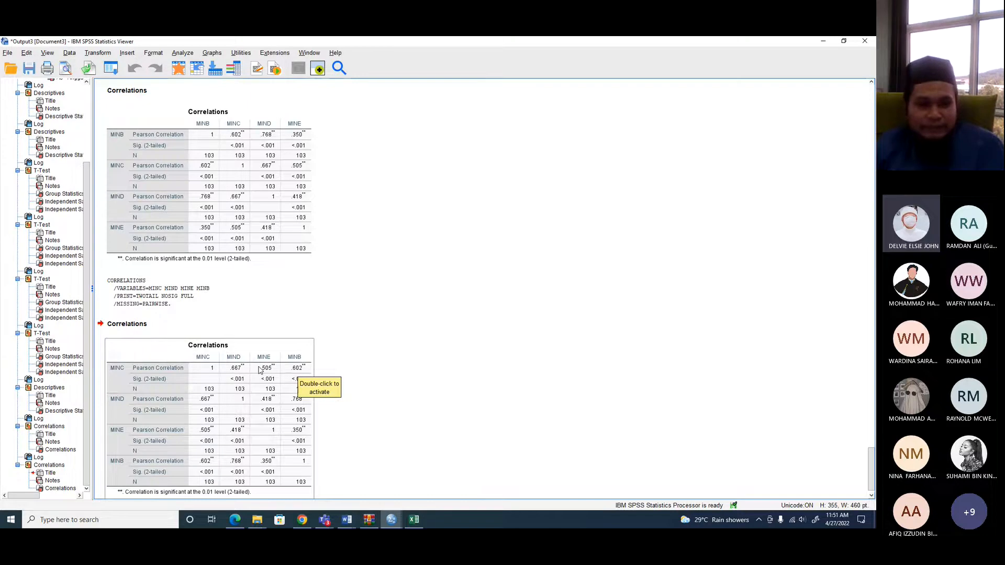
- Switch to Chrome and search the web for "hubungan korelasi kajian"
key("alt+Tab")
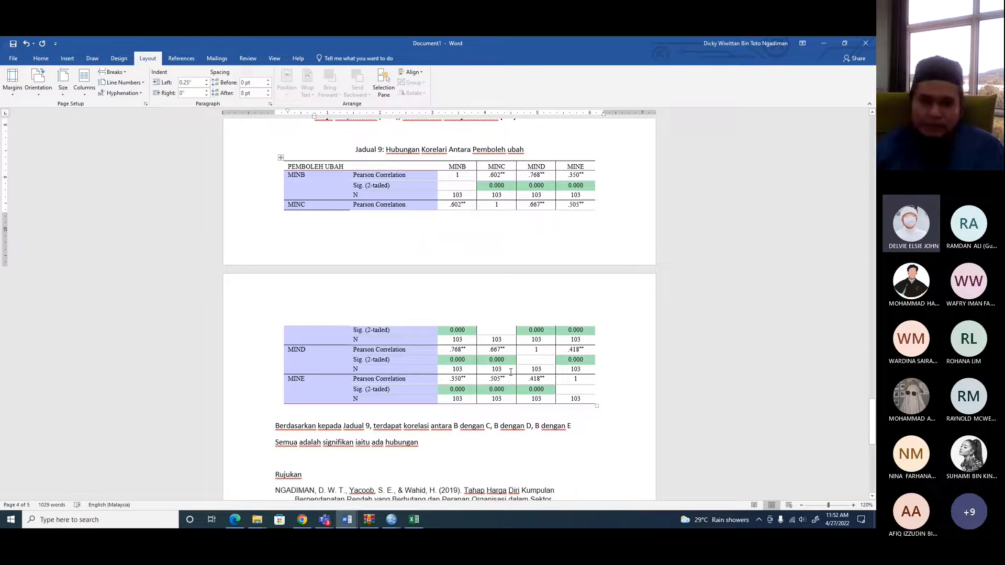
key("alt+Tab")
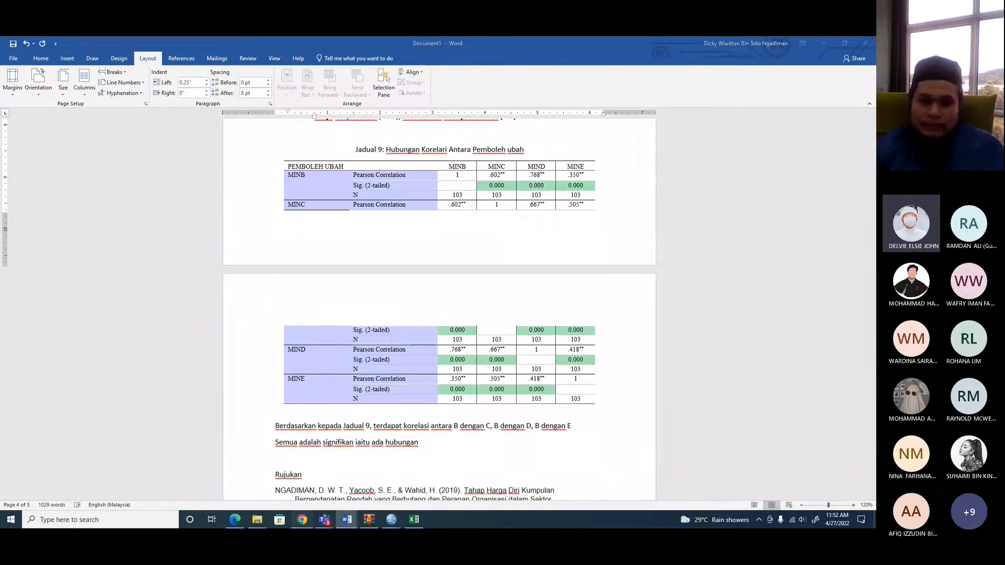
left_click(707, 59)
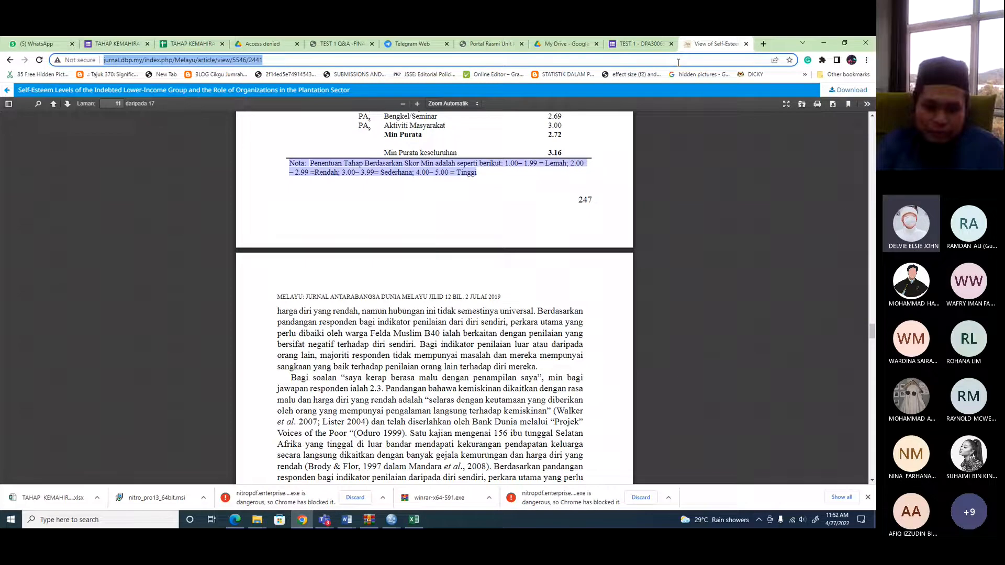
type("hubun")
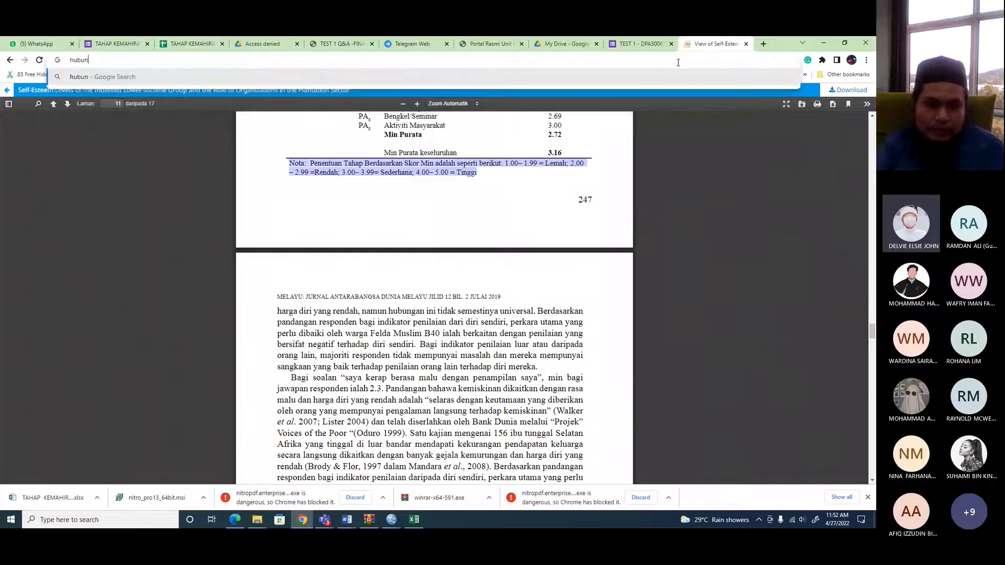
type("gan ")
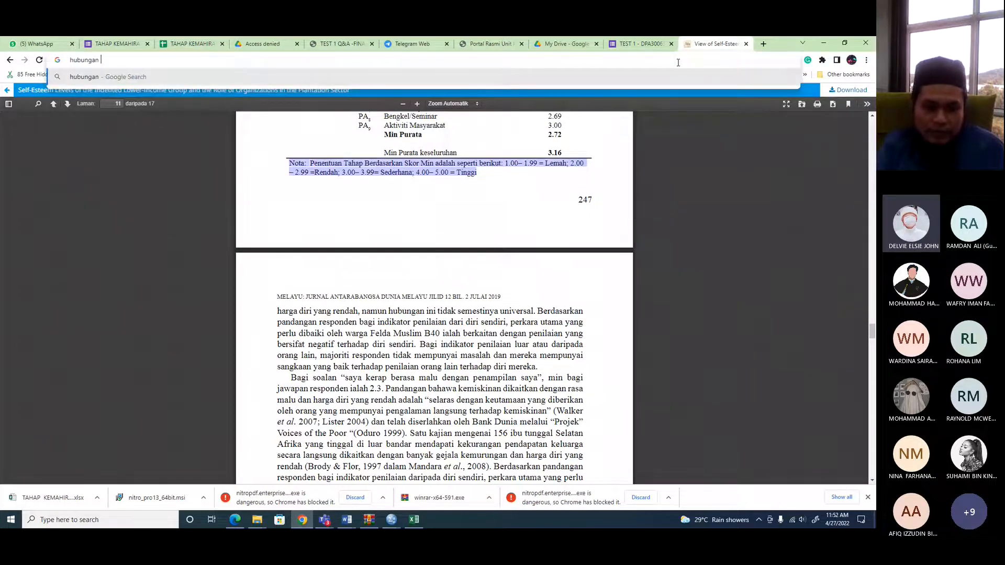
type("kore")
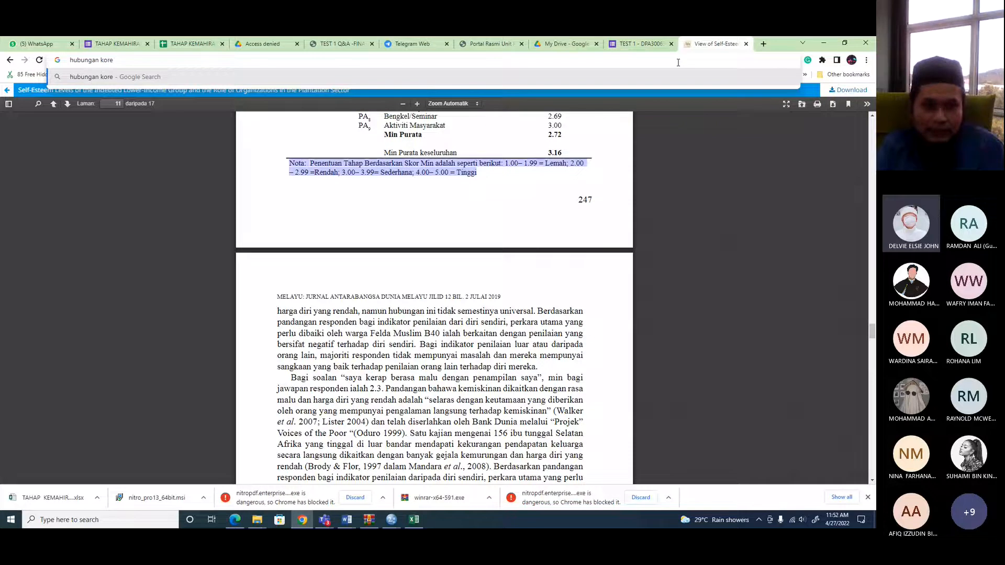
type("lasi ")
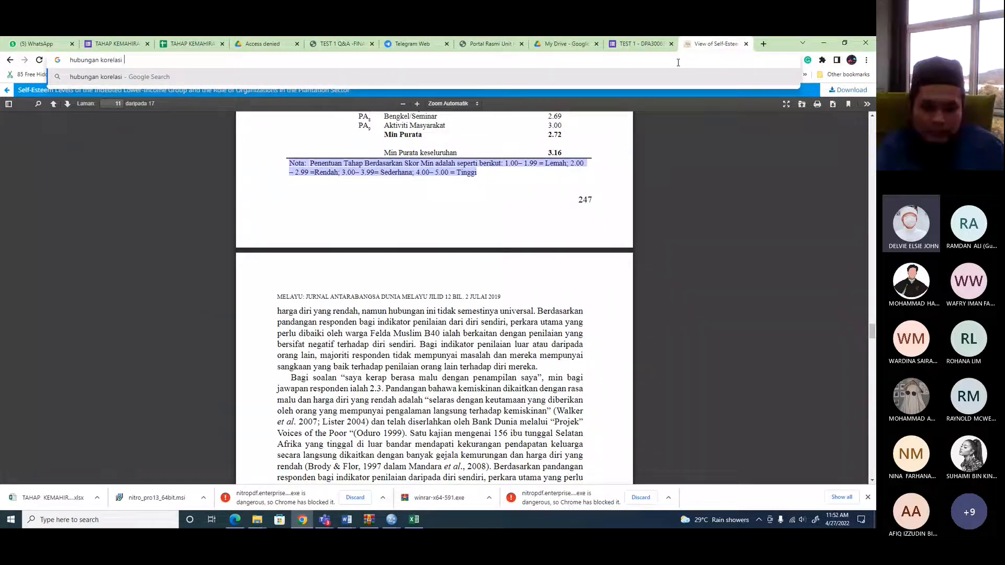
type("kaji")
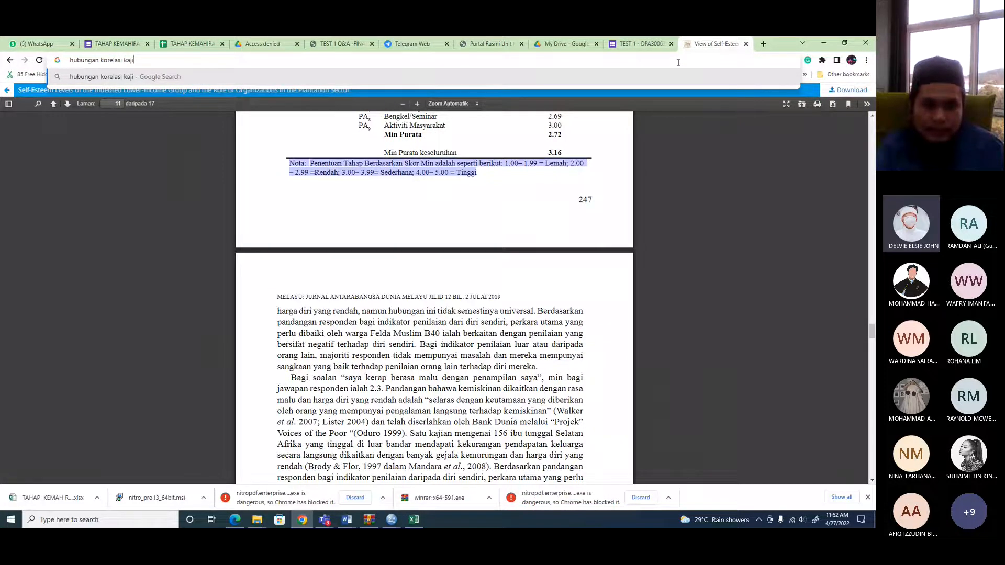
type("an")
key("Return")
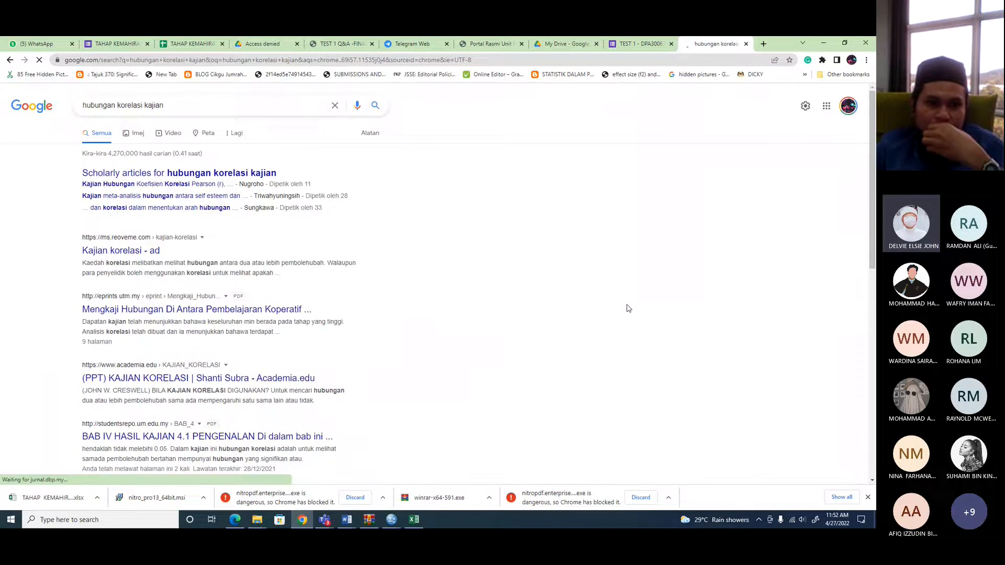
- Open the PDF result "Mengkaji Hubungan Di Antara Pembelajaran Koperatif" and examine its Jadual 5 correlation analysis and Jadual 6 Rowntree scale
left_click(163, 312)
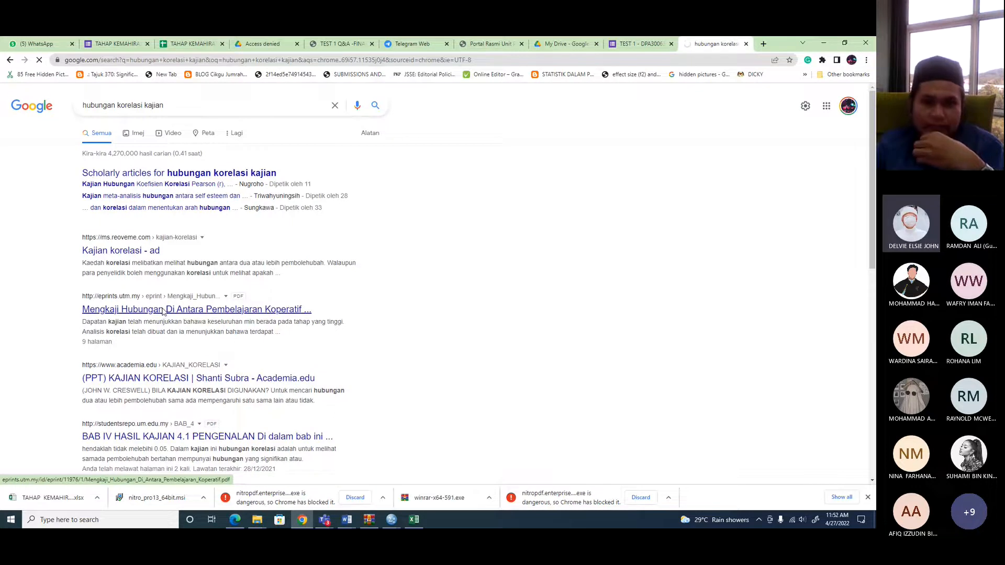
scroll(464, 292, "down", 4)
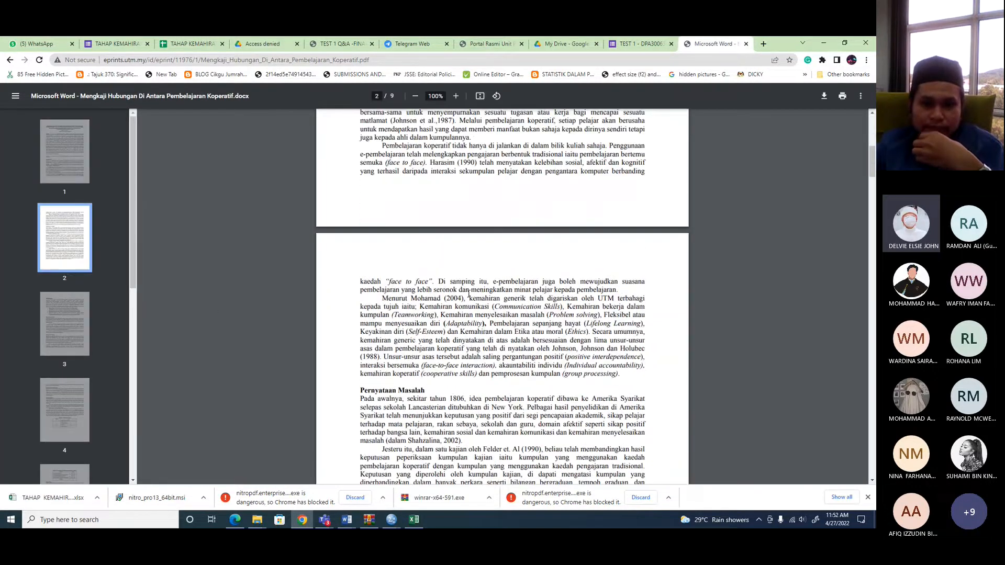
scroll(468, 296, "down", 20)
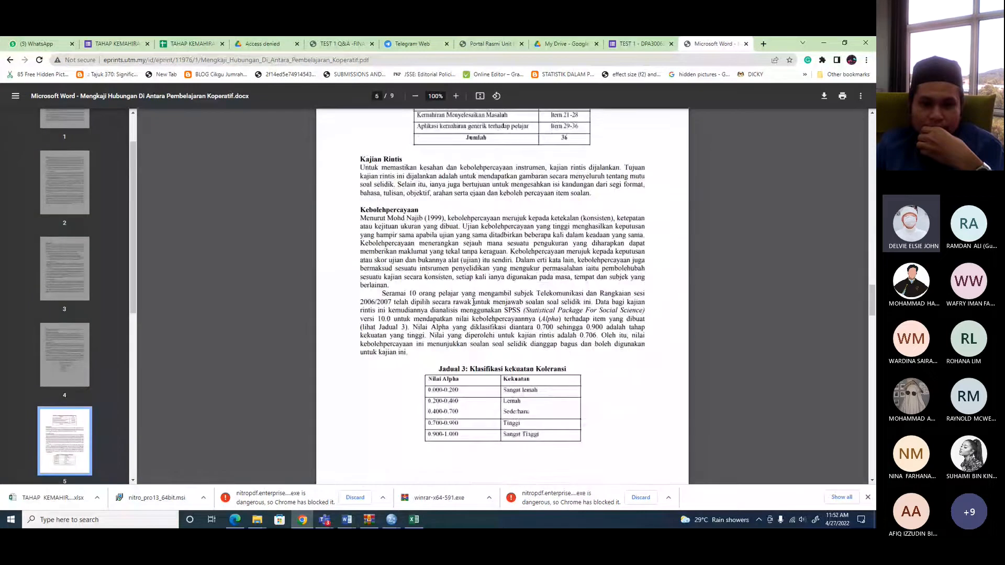
scroll(476, 304, "down", 8)
scroll(479, 304, "up", 7)
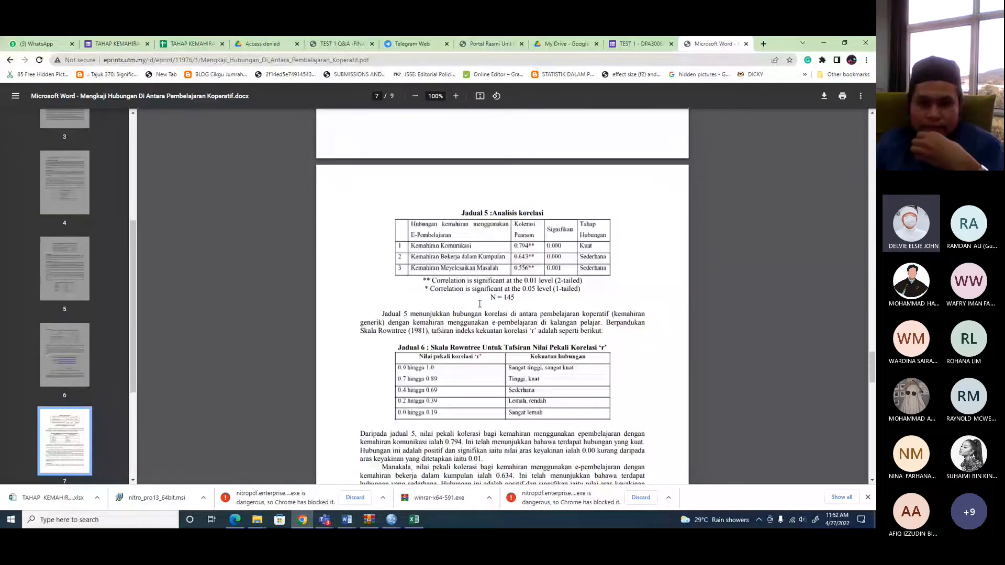
scroll(479, 303, "down", 10)
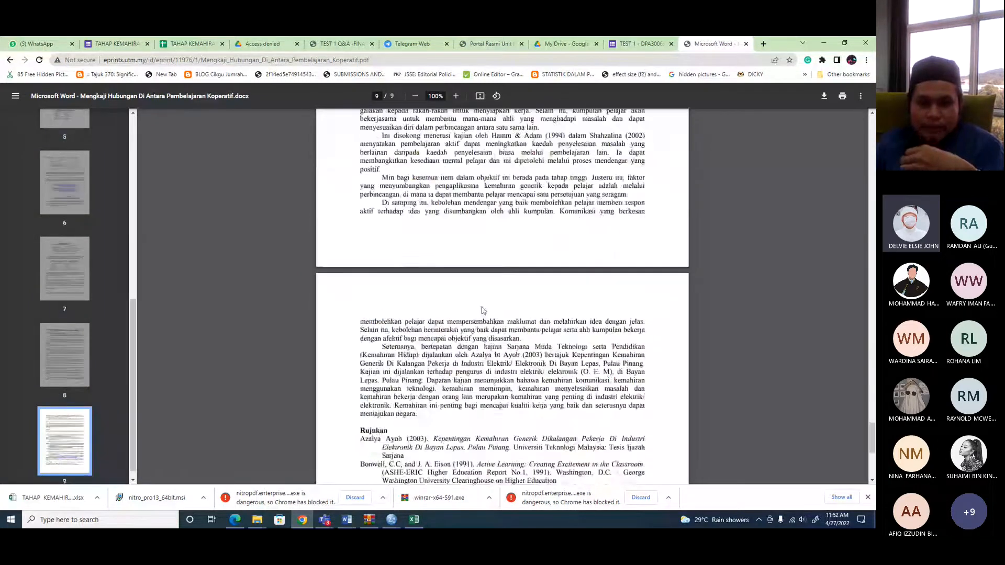
scroll(550, 226, "up", 9)
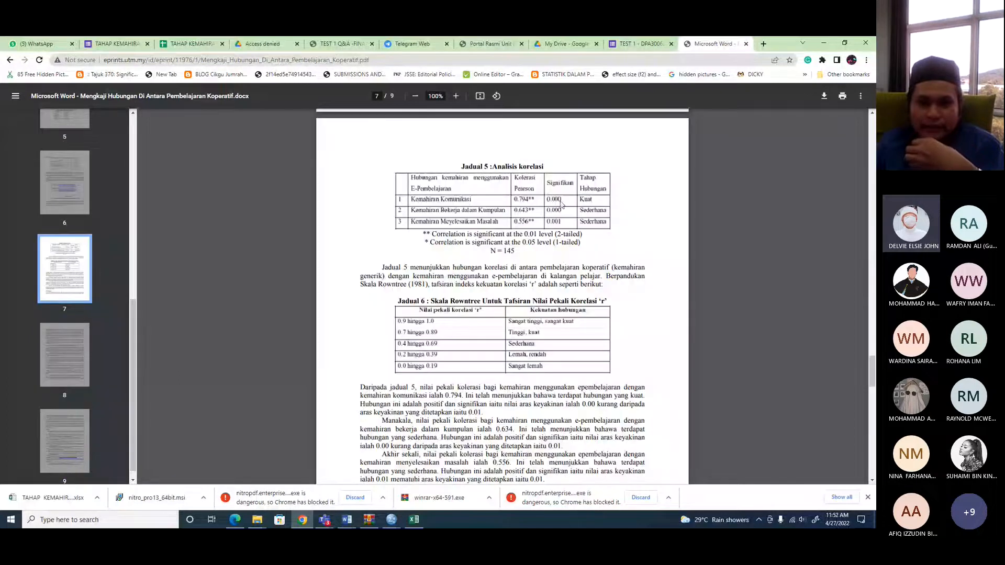
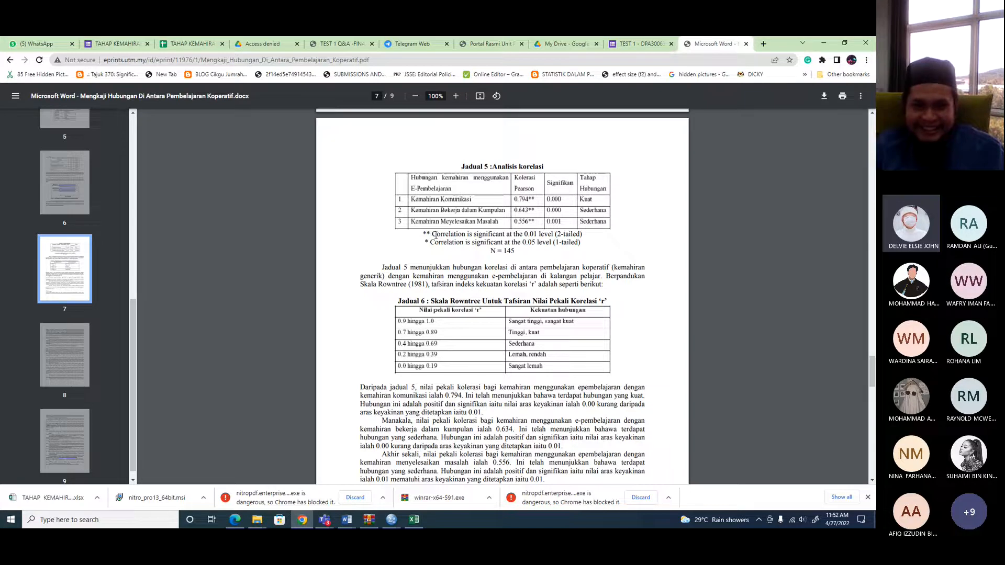
scroll(436, 235, "up", 1)
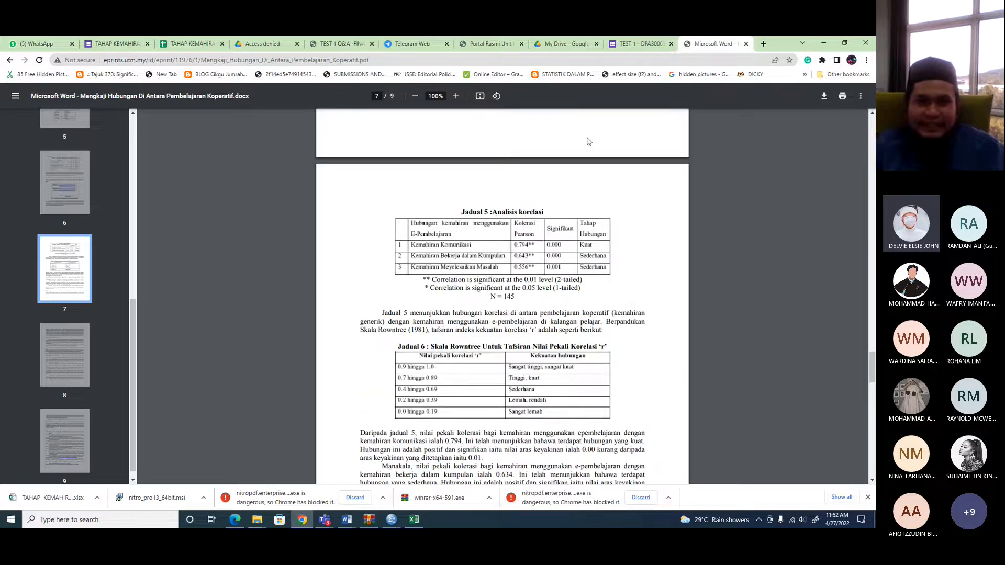
scroll(531, 144, "up", 2)
scroll(530, 144, "up", 1)
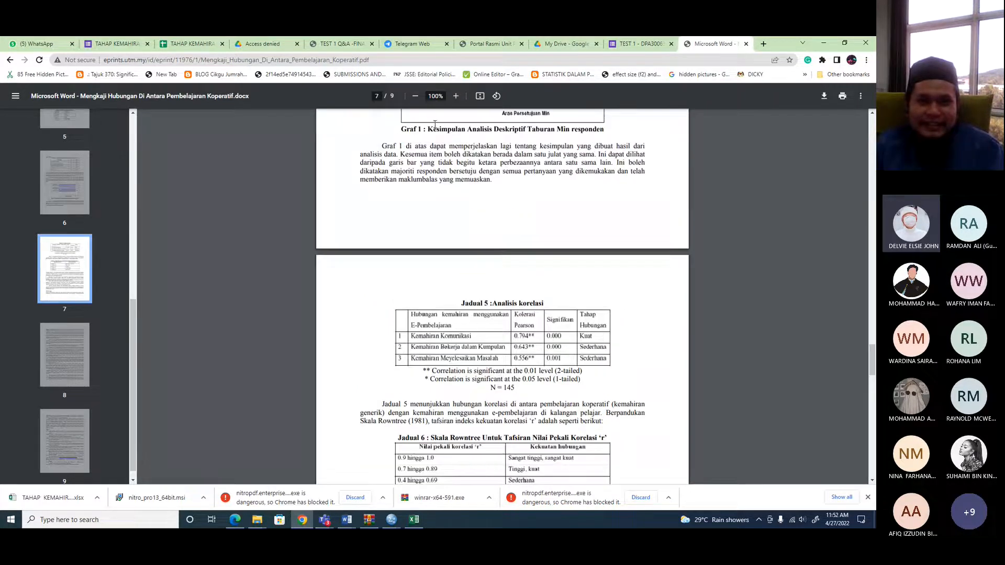
- Copy the PDF's web address and paste it as a new line below the existing reference under Rujukan in the Word report
left_click(390, 62)
key("ctrl+c")
right_click(349, 61)
left_click(375, 131)
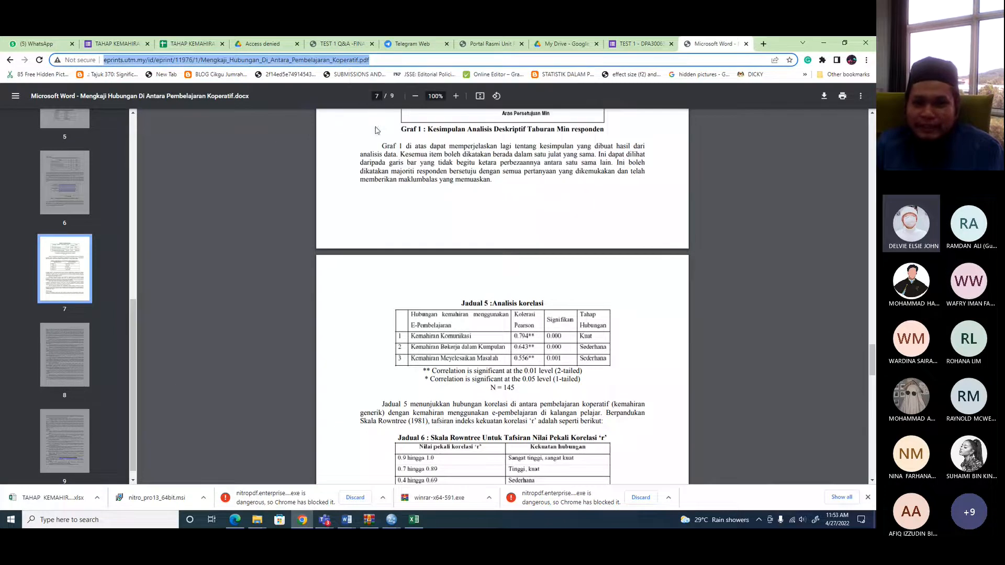
key("alt+Tab")
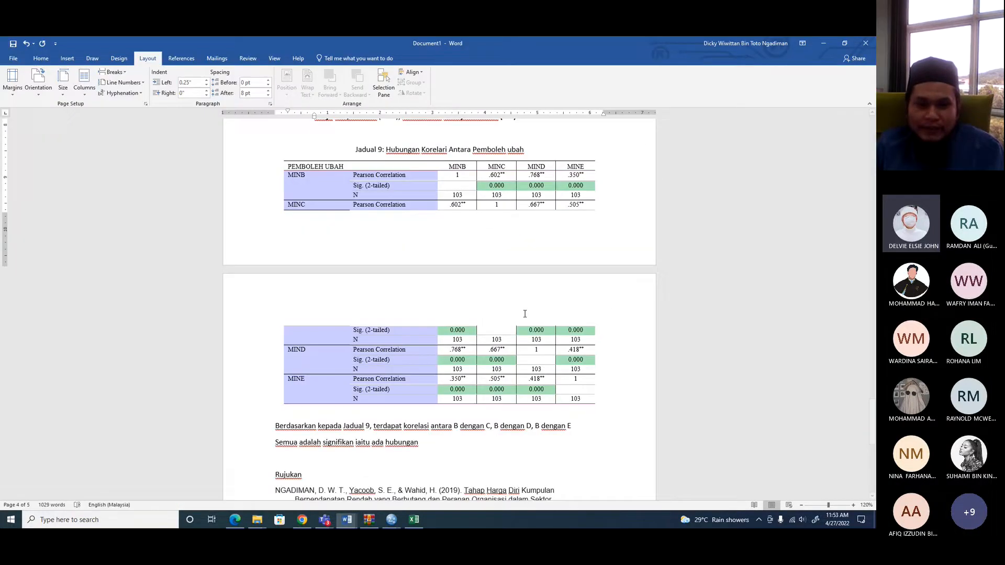
scroll(525, 313, "down", 5)
left_click(563, 306)
key("Return")
key("ctrl+v")
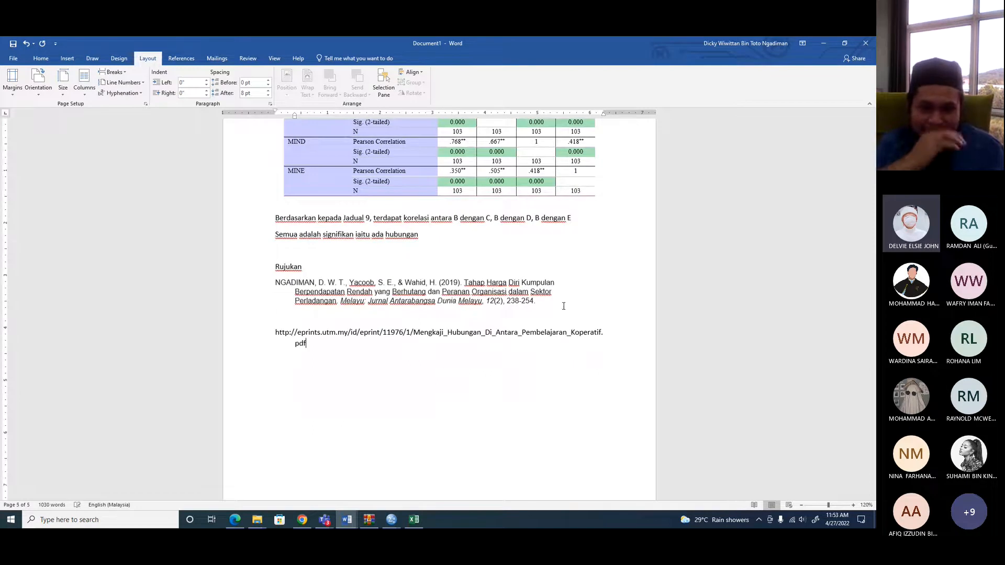
key("Return")
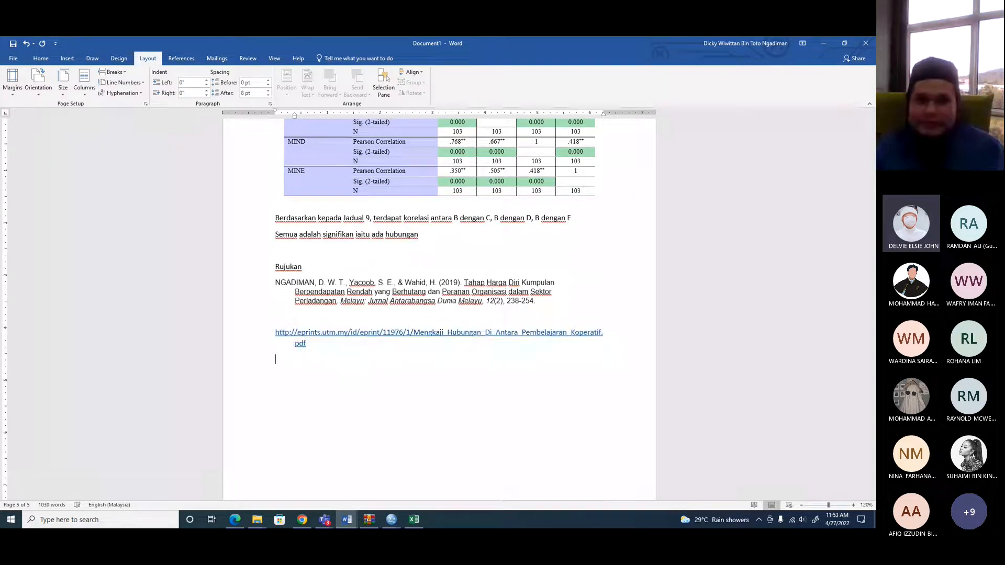
- Compare the Pearson coefficients in the report's Jadual 9 with the Rowntree correlation strength scale in the PDF
key("alt+Tab")
scroll(563, 309, "up", 3)
scroll(523, 308, "down", 4)
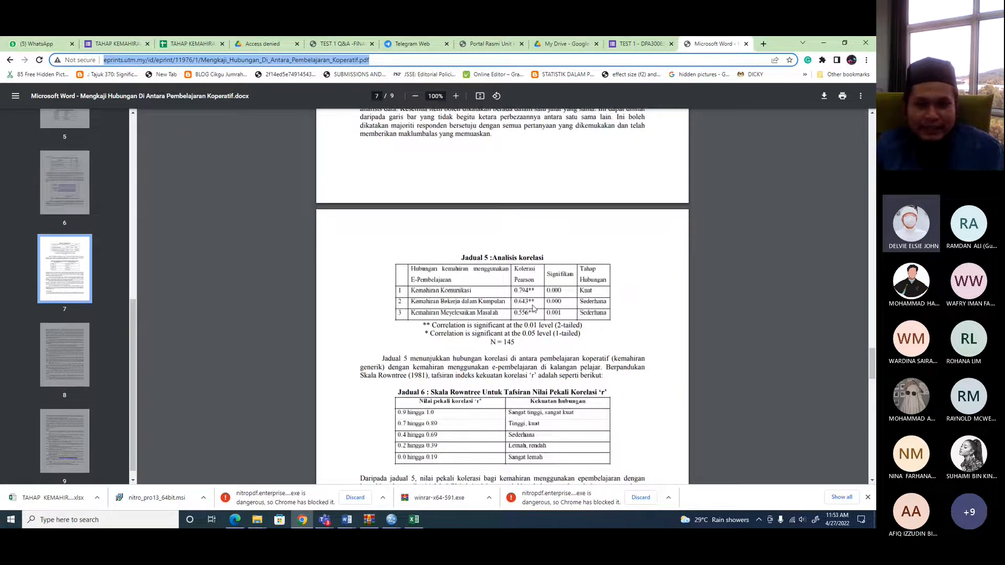
key("alt+Tab")
scroll(436, 290, "up", 1)
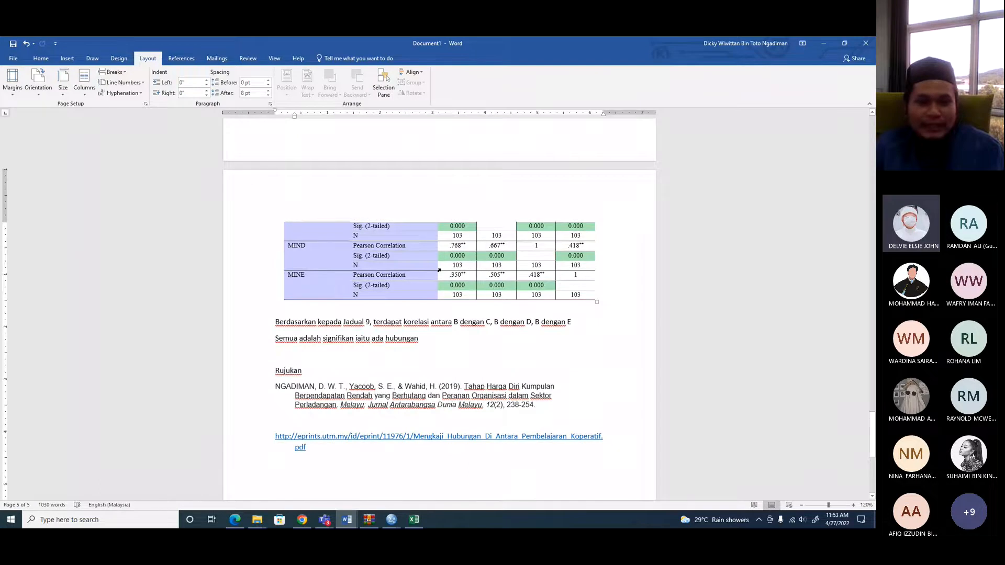
scroll(439, 270, "up", 5)
key("alt+Tab")
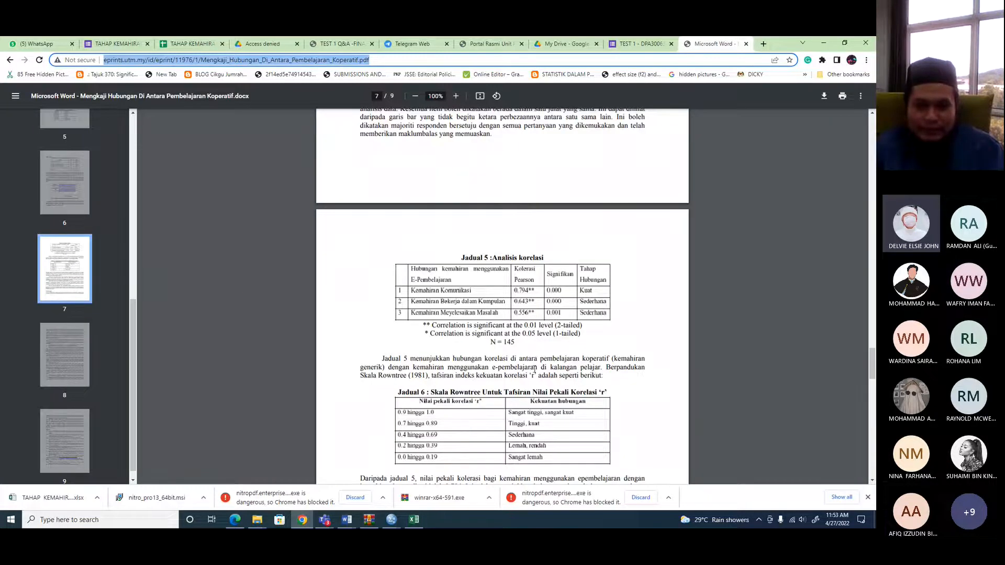
scroll(533, 371, "down", 2)
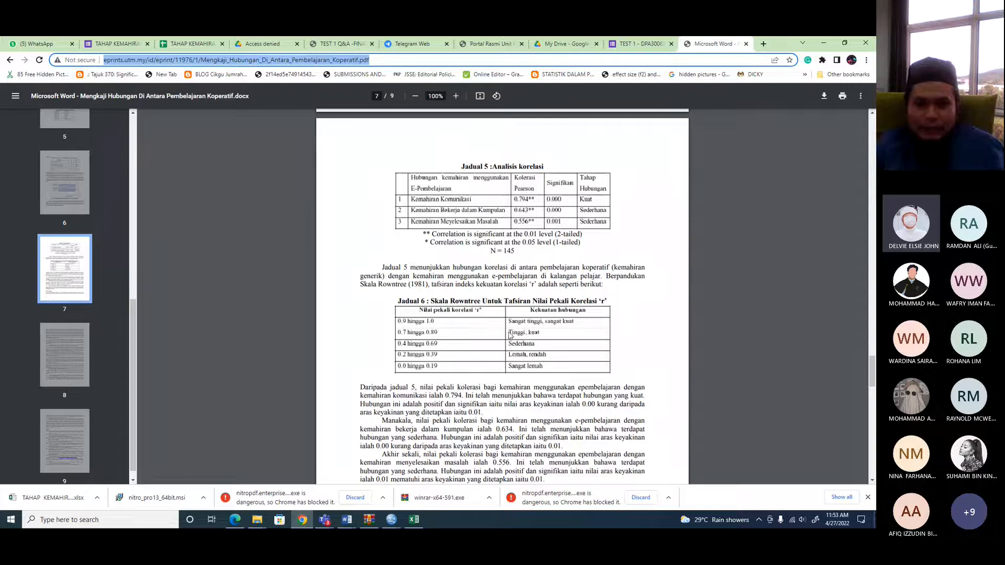
key("alt+Tab")
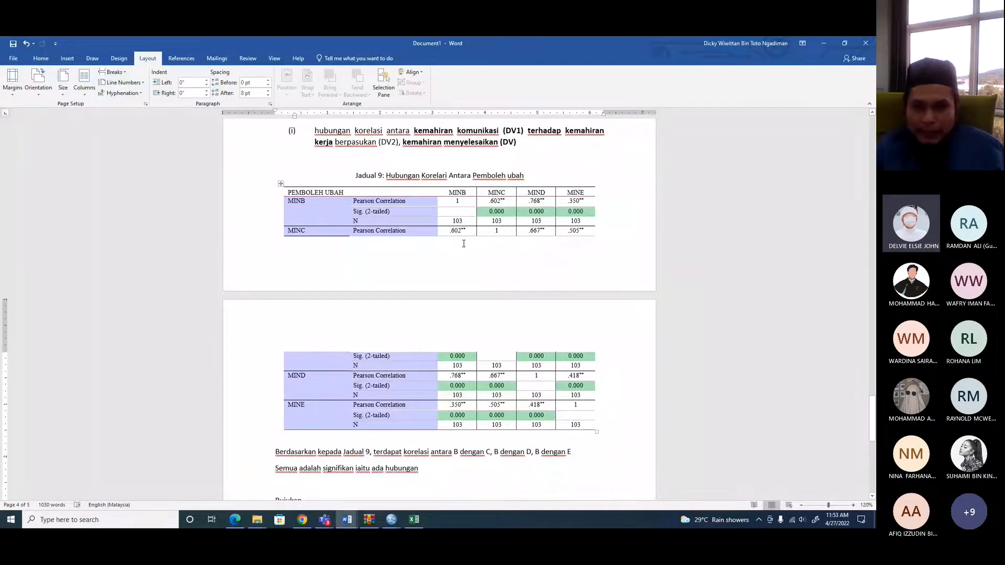
key("alt+Tab")
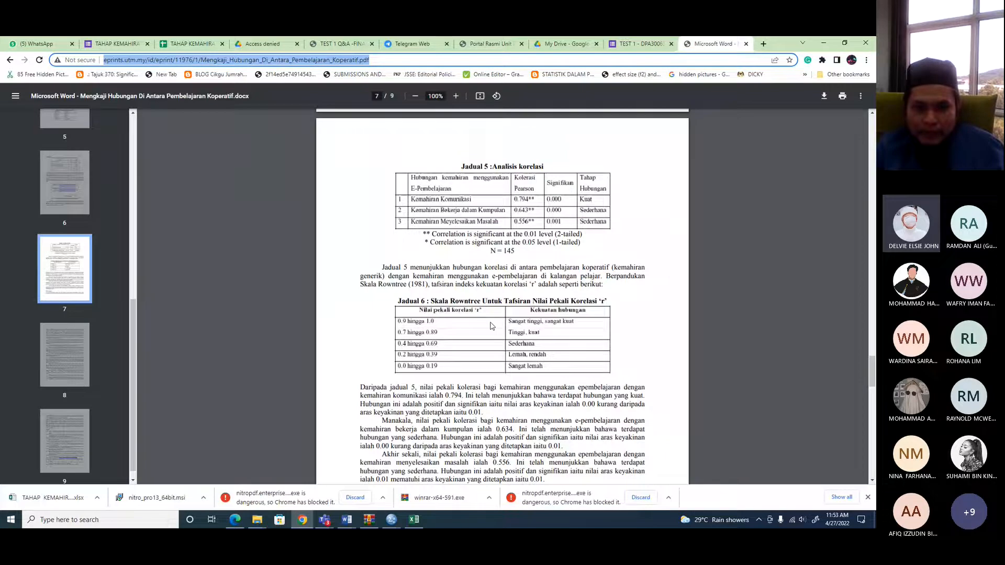
key("alt+Tab")
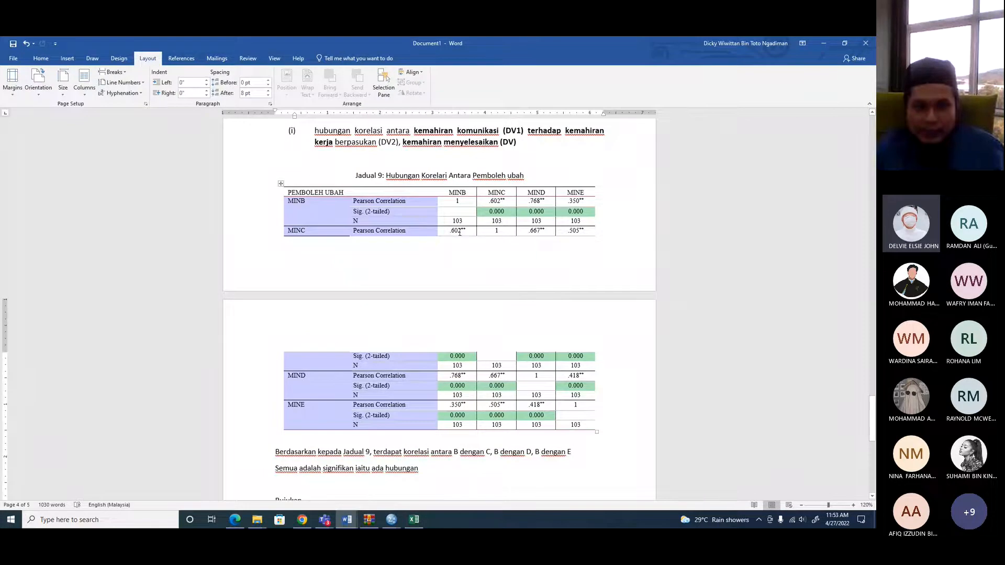
key("alt+Tab")
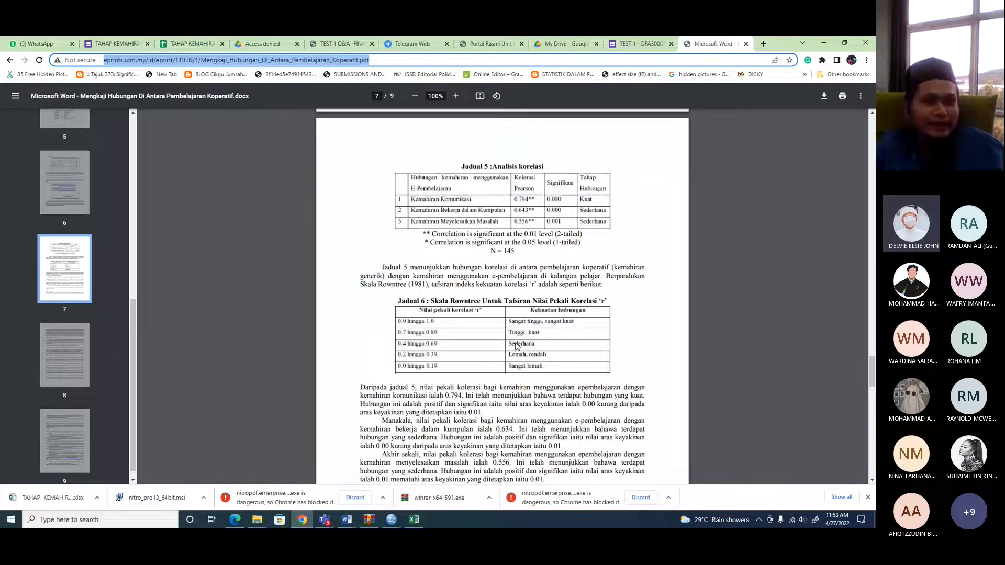
- Review Jadual 7 through Jadual 9 in the Word report and recheck the Rowntree scale in the PDF
key("alt+Tab")
scroll(514, 342, "up", 10)
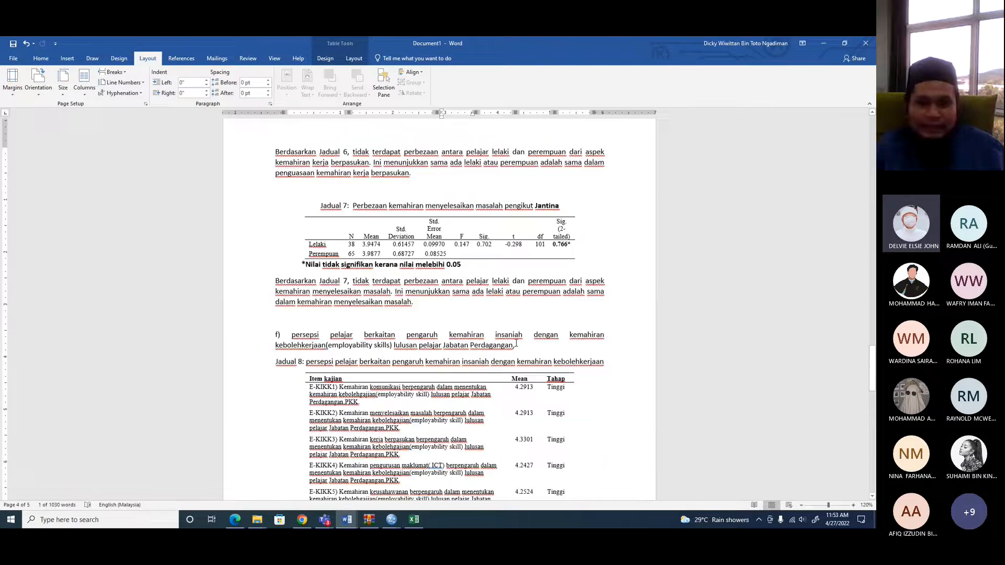
scroll(572, 409, "down", 1)
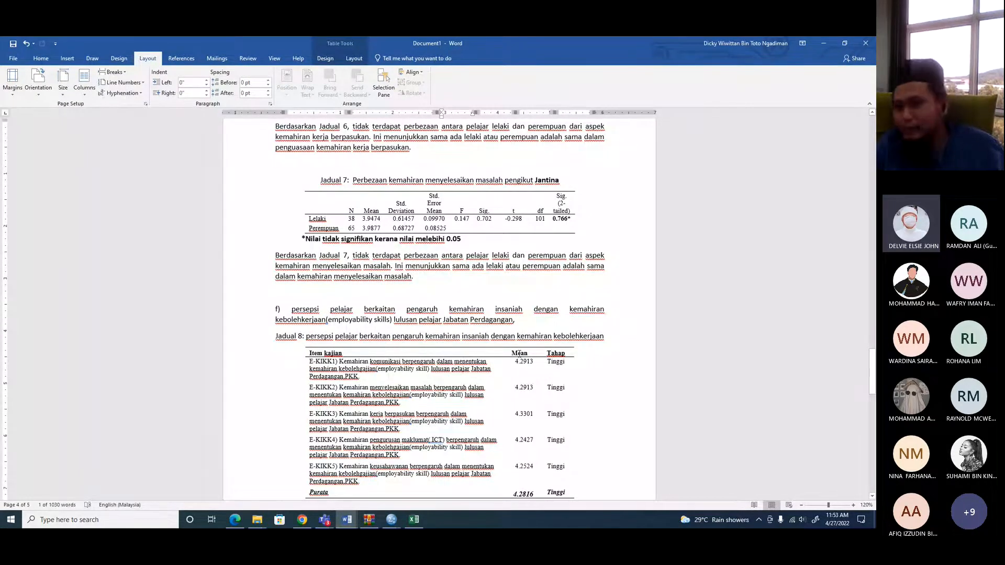
scroll(559, 380, "down", 3)
scroll(560, 380, "down", 6)
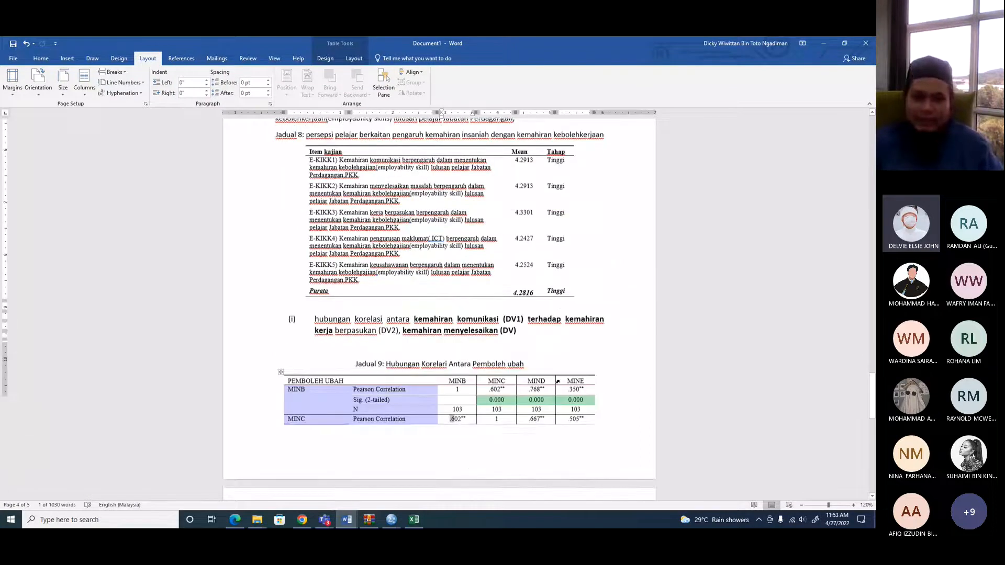
key("alt+Tab")
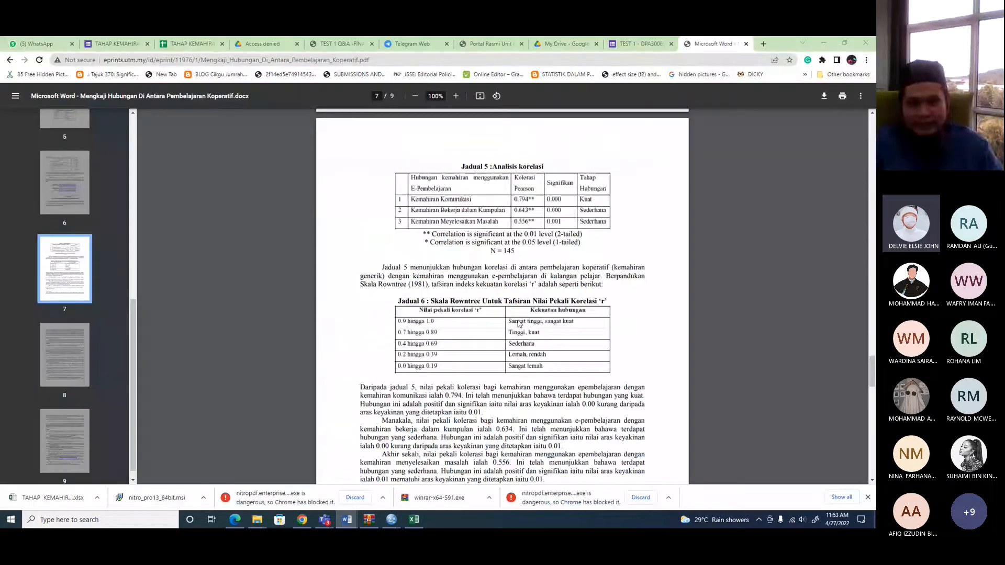
key("alt+Tab")
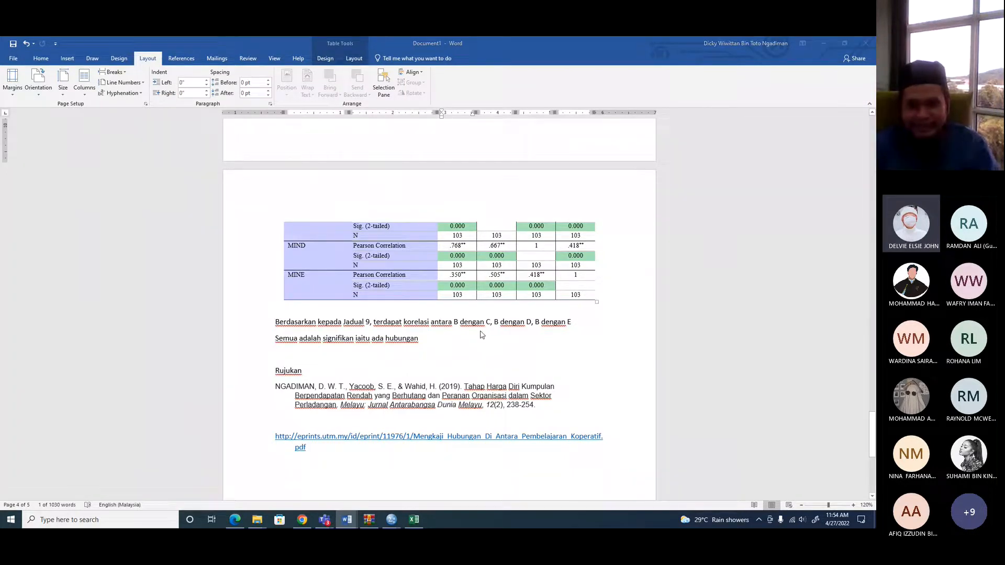
- Compare the MIND and MINE Pearson coefficients in the report's Jadual 9 with the Rowntree strength bands in the PDF's Jadual 6
key("alt+Tab")
scroll(470, 286, "down", 5)
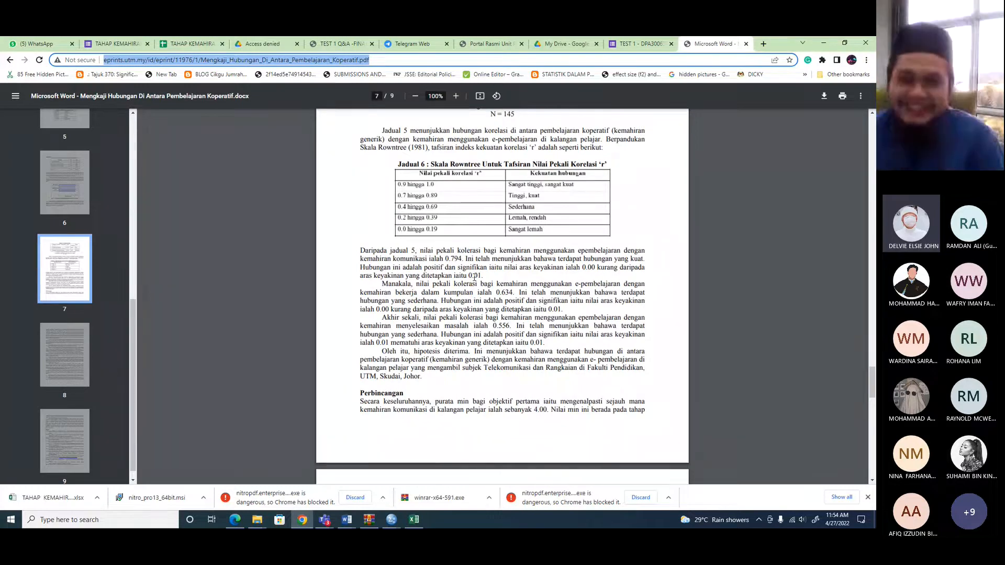
key("alt+Tab")
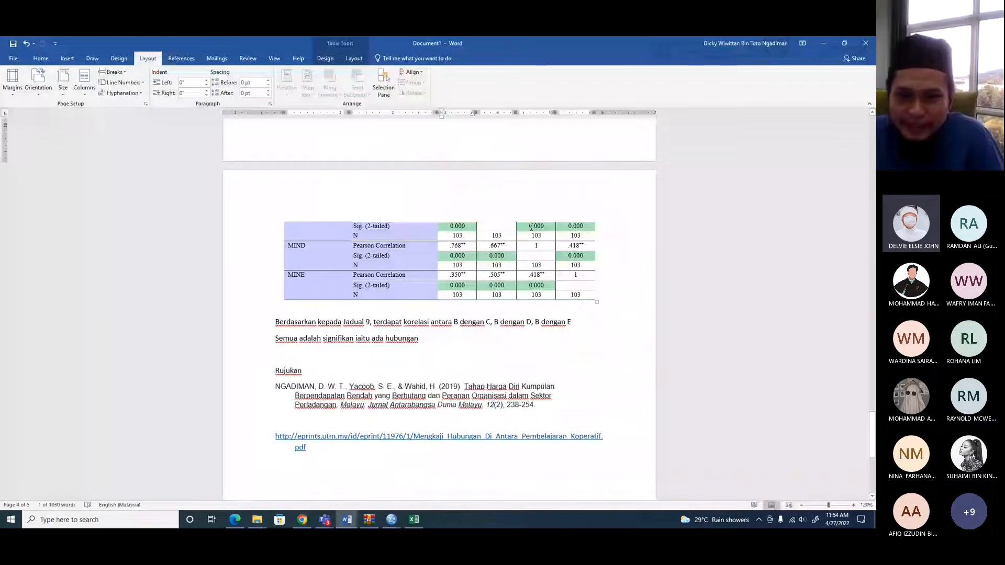
double_click(532, 275)
left_click_drag(529, 287, 546, 288)
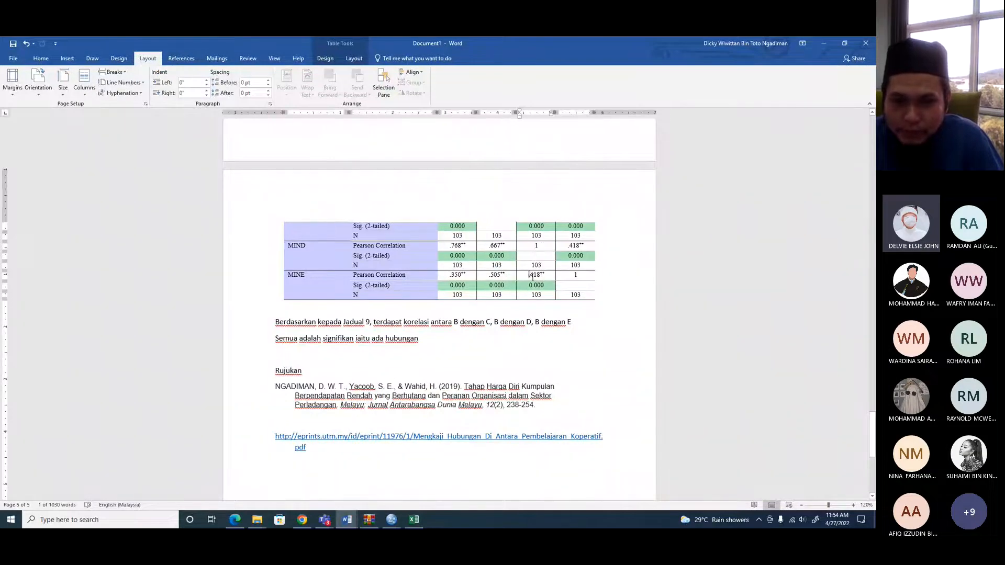
key("alt+Tab")
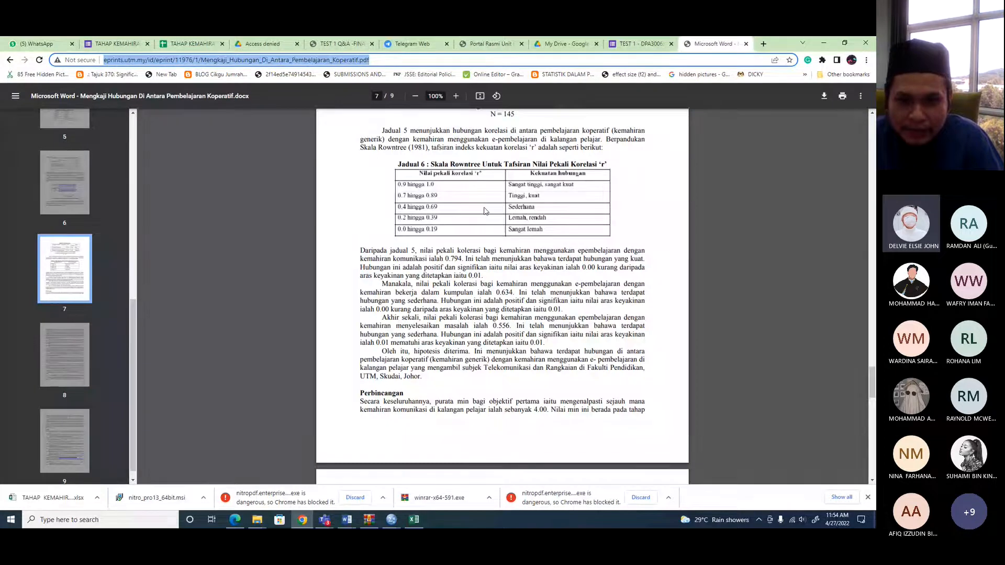
key("alt+Tab")
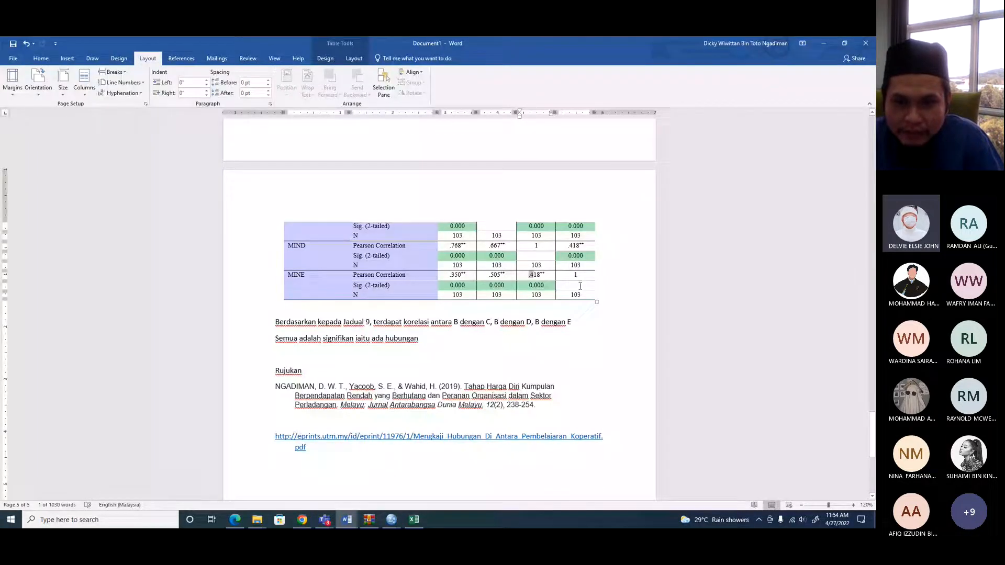
scroll(580, 285, "up", 4)
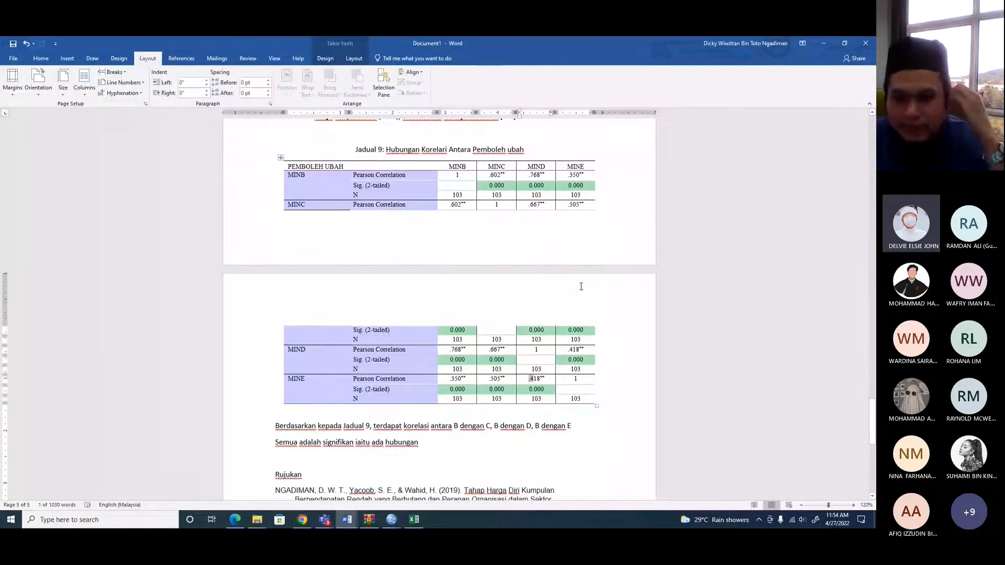
left_click_drag(450, 350, 456, 351)
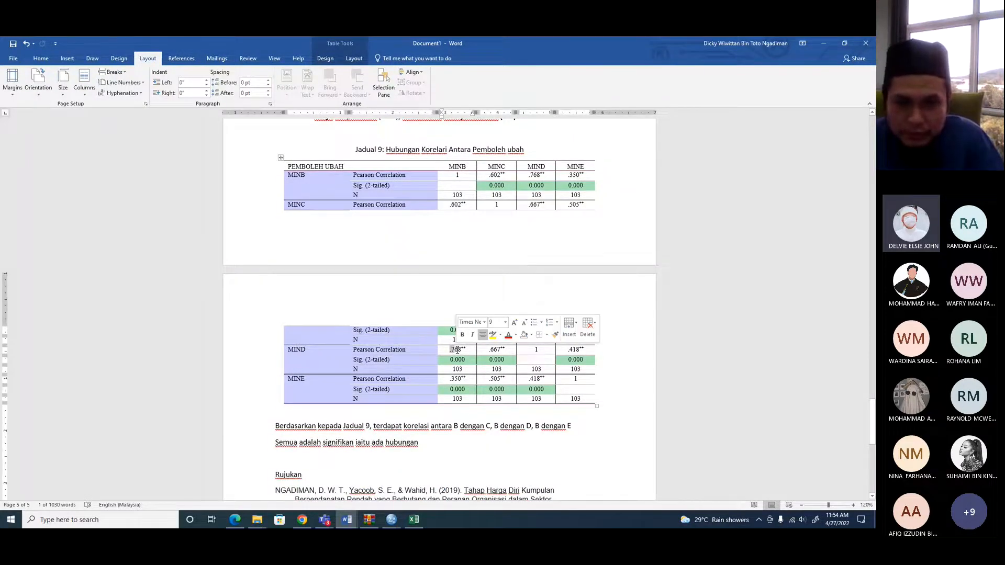
key("alt+Tab")
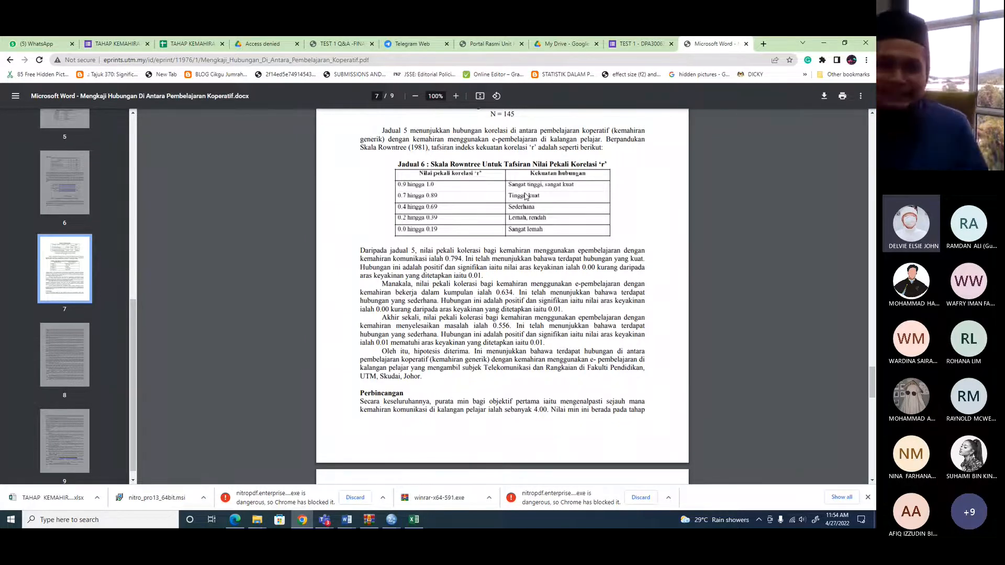
key("alt+Tab")
key("alt+Tab")
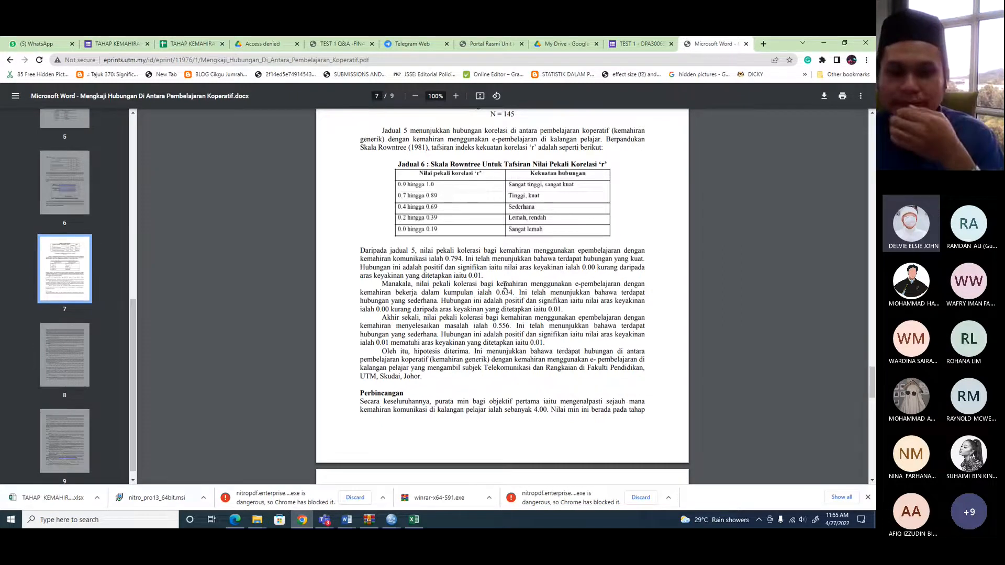
- Examine the PDF's Jadual 5 correlation analysis alongside Jadual 9 and the interpretation text beneath it in the Word report
scroll(505, 287, "up", 3)
scroll(507, 292, "up", 10)
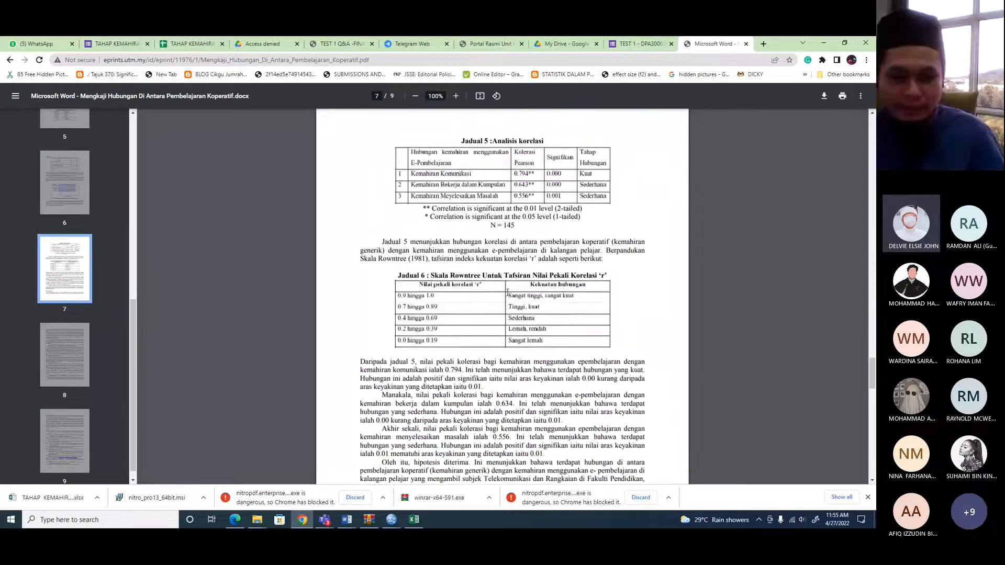
key("alt+Tab")
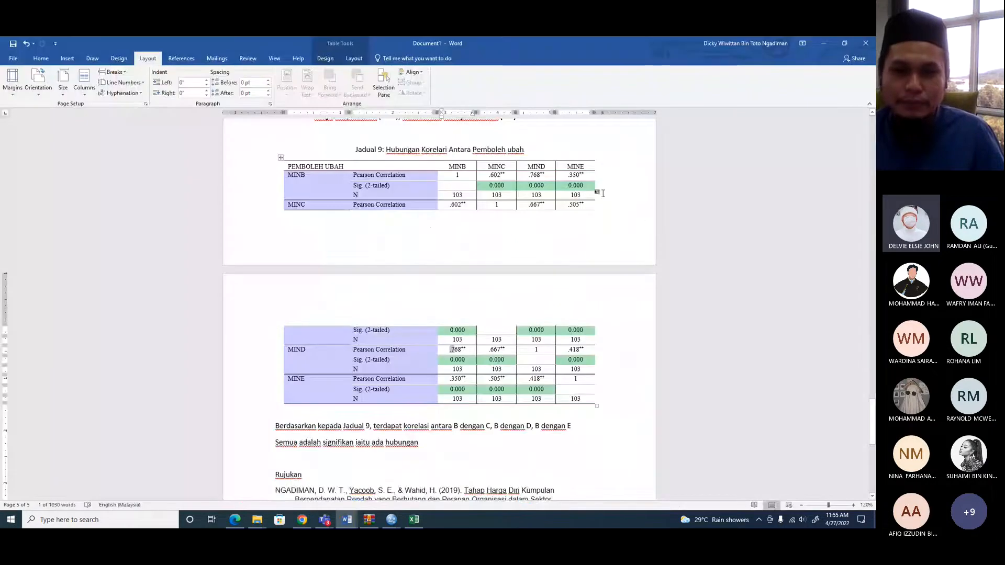
key("alt+Tab")
scroll(386, 261, "down", 10)
scroll(385, 261, "up", 10)
key("alt+Tab")
scroll(517, 444, "down", 5)
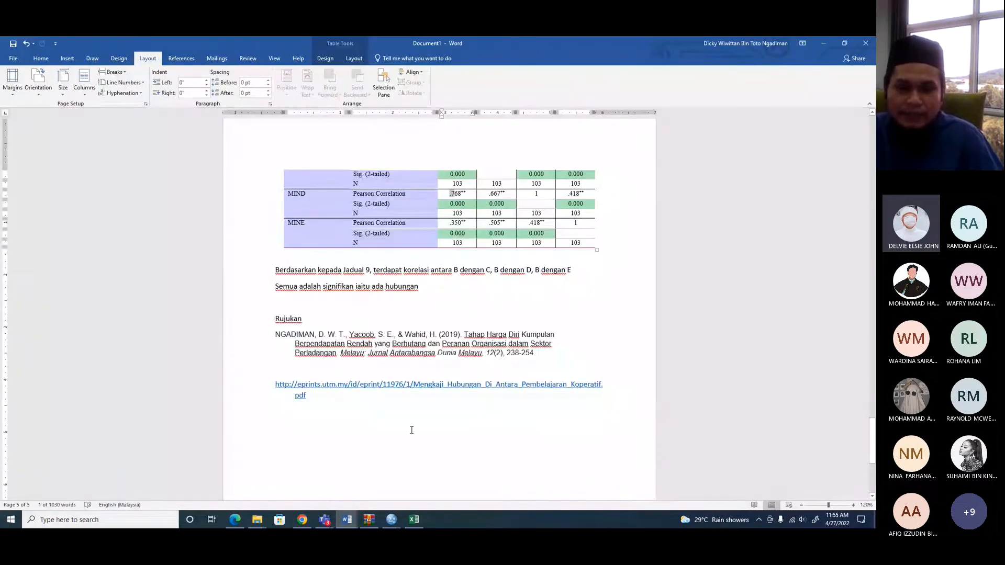
key("alt+Tab")
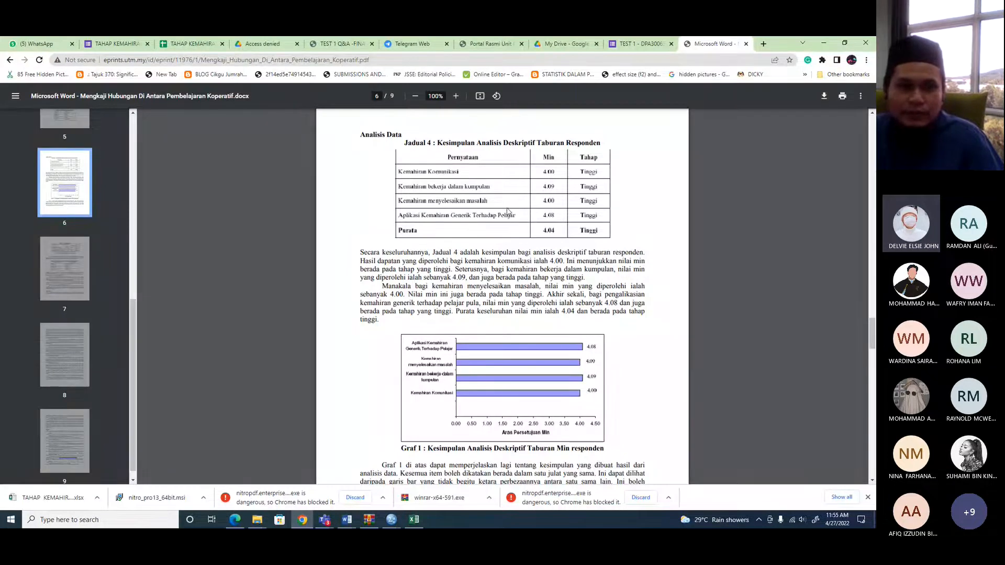
- Return to the Google results for "hubungan korelasi kajian" and open the PDF "BAB IV HASIL KAJIAN 4.1 PENGENALAN"
left_click(11, 61)
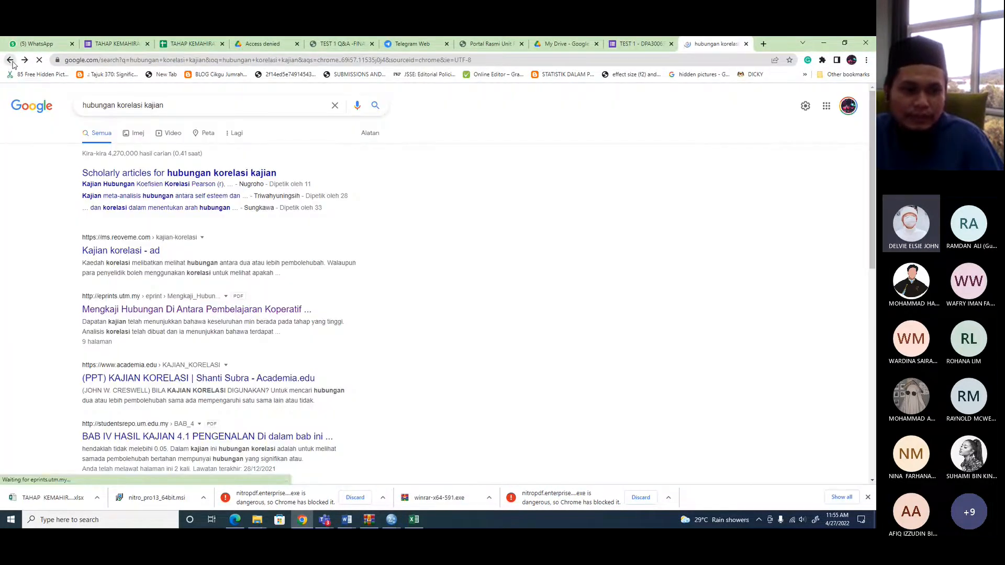
scroll(366, 299, "down", 1)
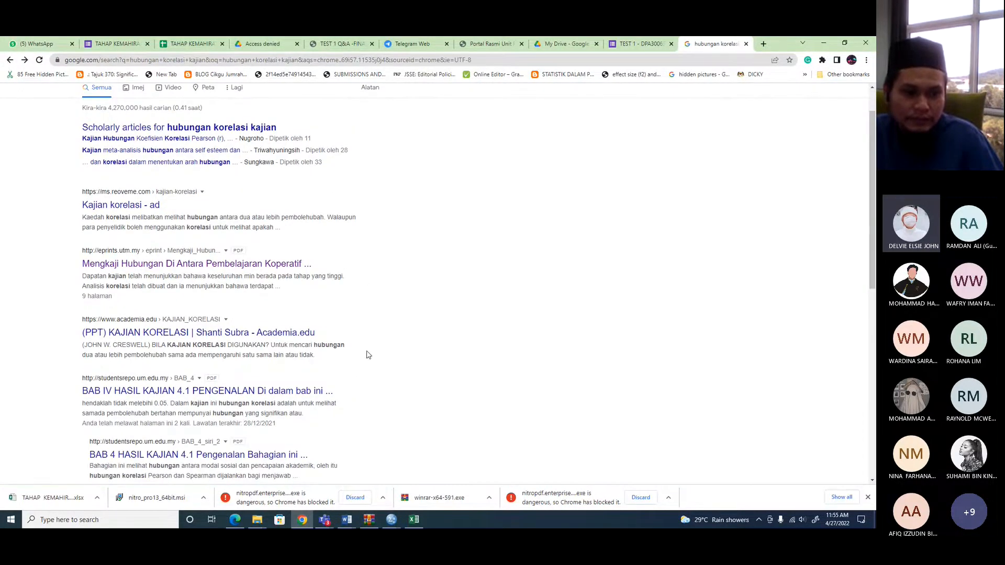
scroll(373, 351, "down", 1)
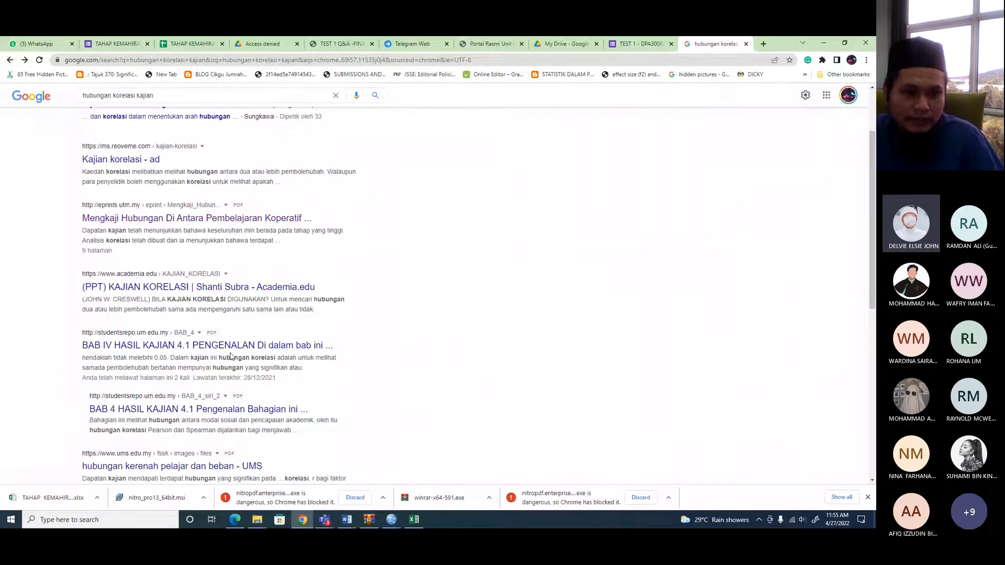
left_click(222, 347)
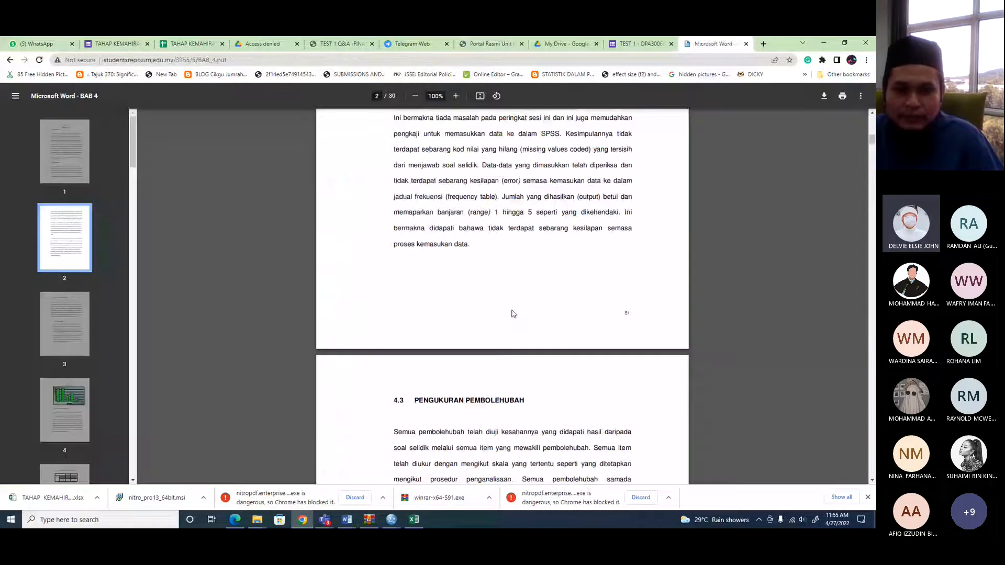
- Look through the BAB 4 PDF for its correlation findings and examine the Pearson matrix in Jadual 4.20
scroll(513, 313, "down", 20)
scroll(518, 319, "down", 20)
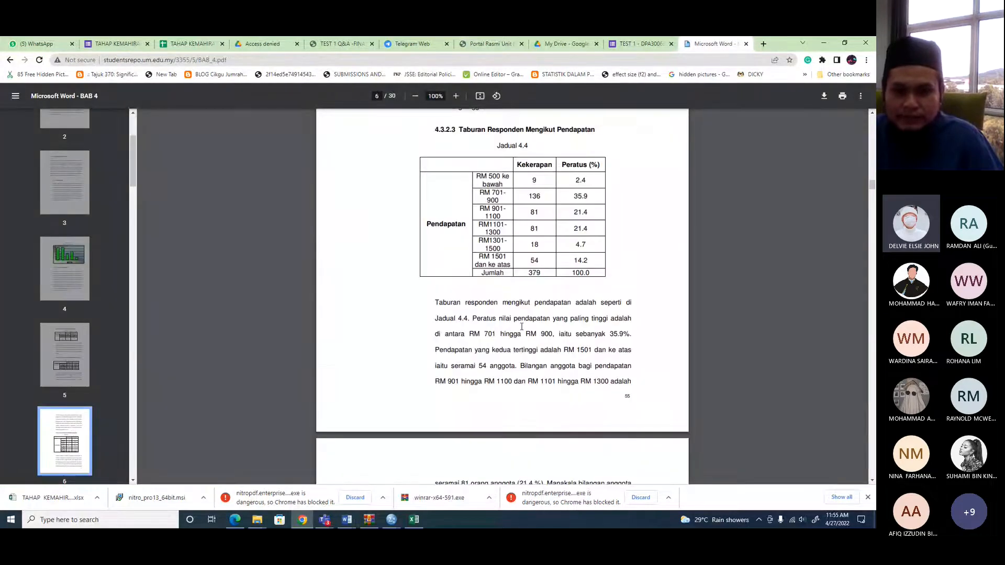
scroll(533, 343, "down", 18)
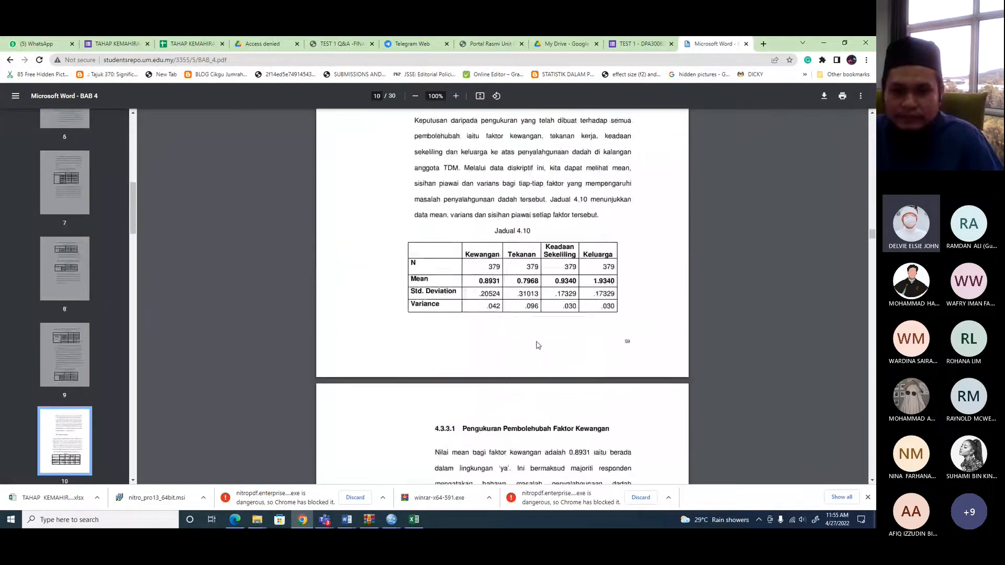
scroll(545, 348, "down", 15)
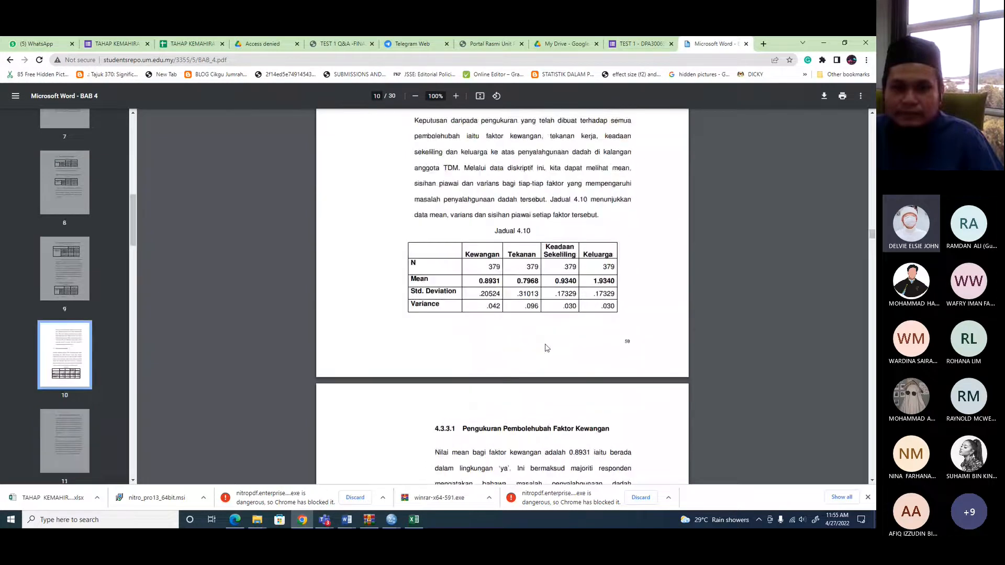
scroll(546, 344, "down", 20)
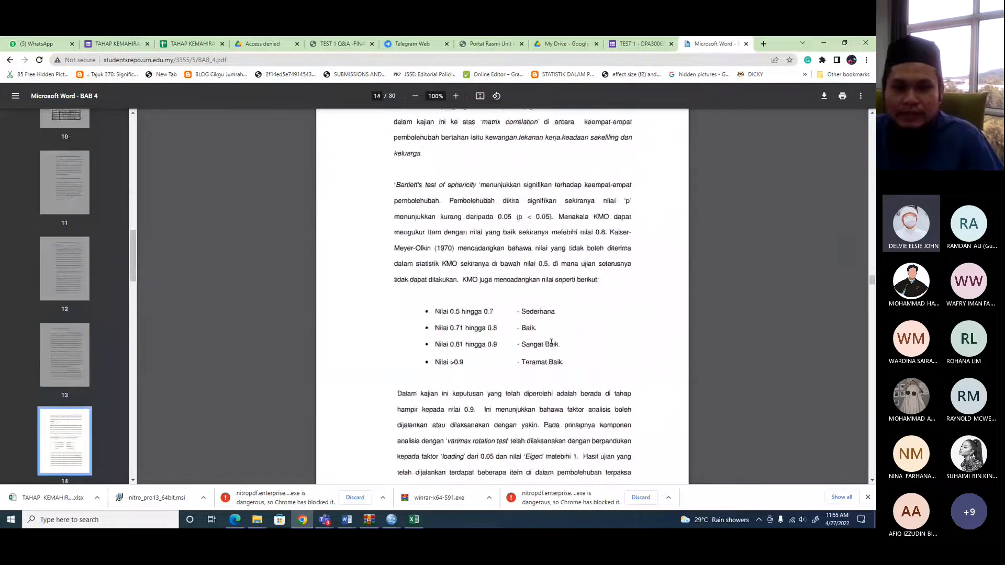
scroll(555, 355, "down", 20)
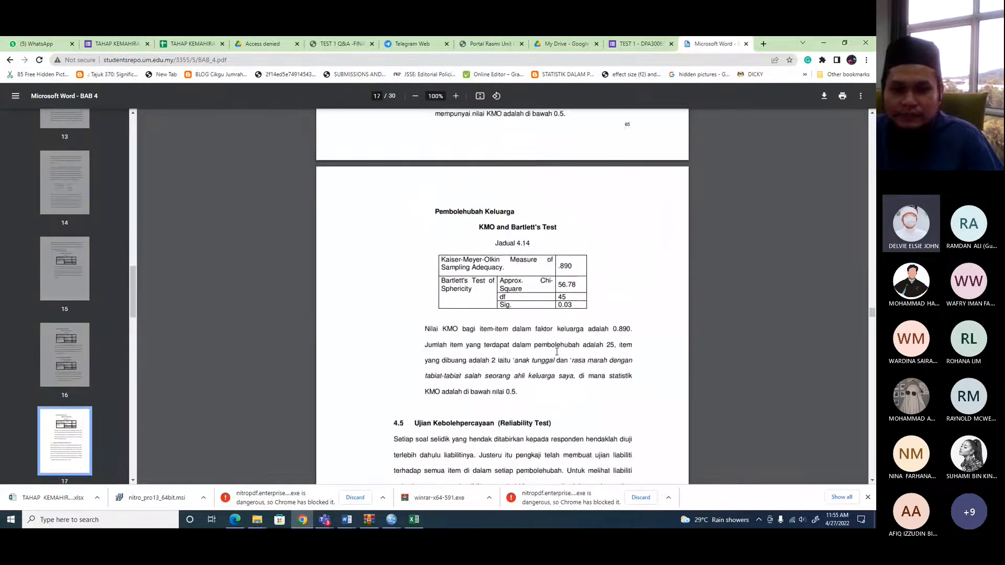
scroll(556, 363, "down", 15)
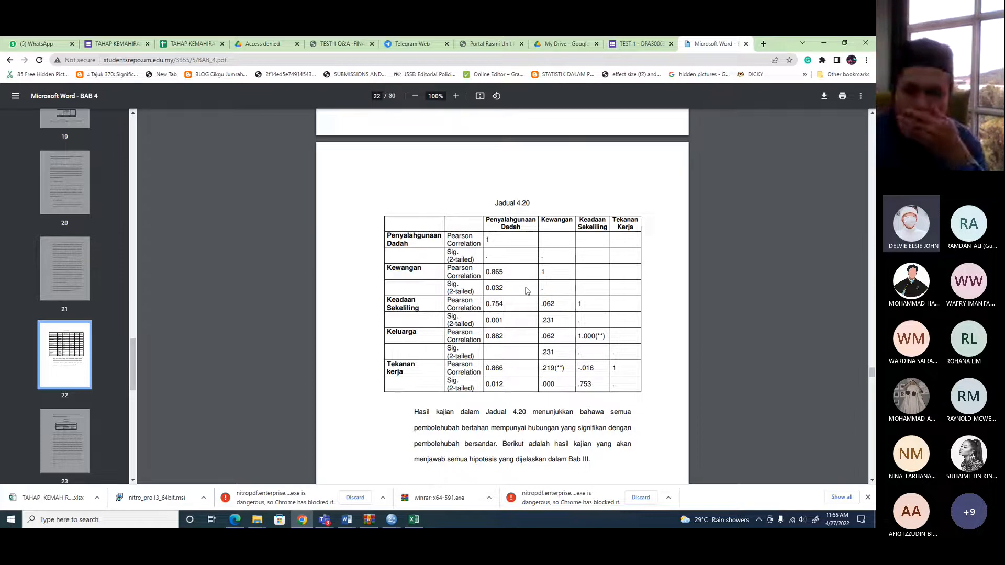
scroll(525, 290, "down", 3)
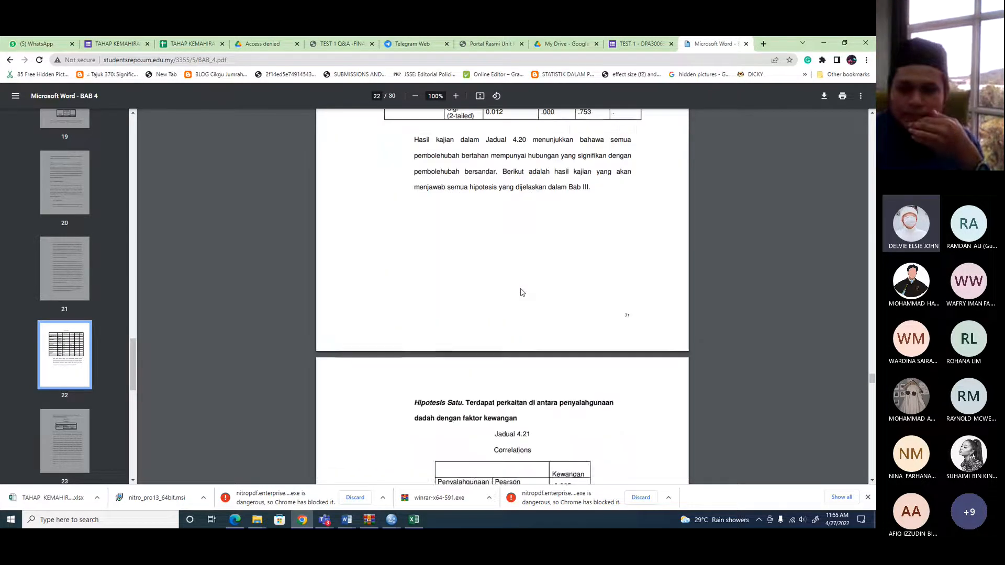
scroll(502, 293, "up", 2)
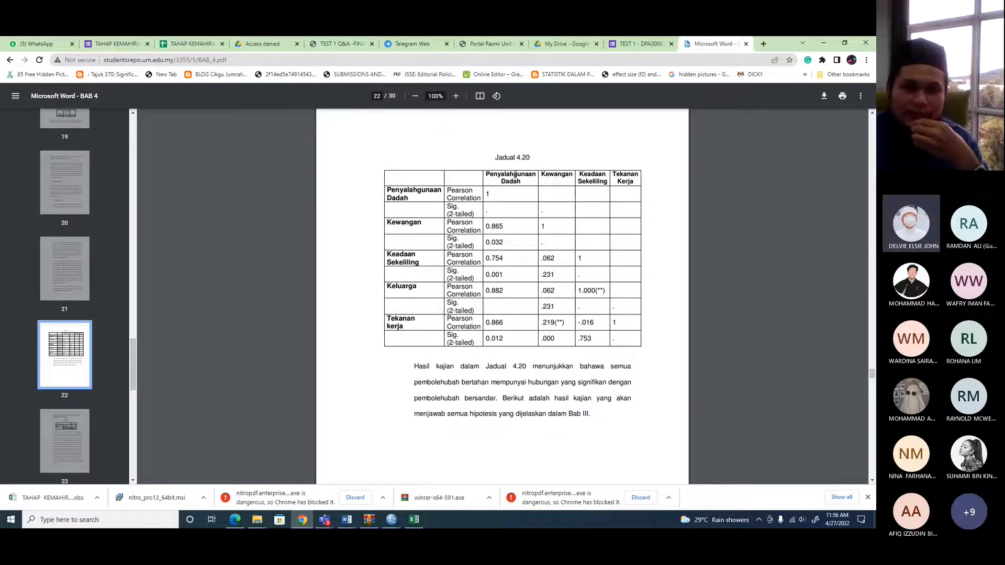
- Examine the Penyalahgunaan Dadah column in Jadual 4.20 and read how Hipotesis Satu interprets its correlation with Kewangan in Jadual 4.21
left_click_drag(489, 174, 528, 181)
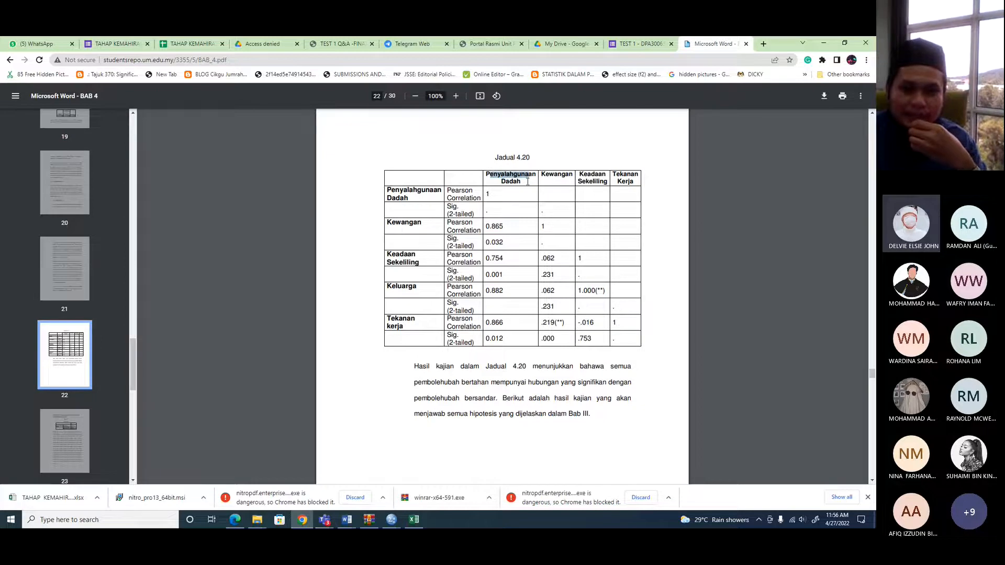
scroll(528, 189, "down", 5)
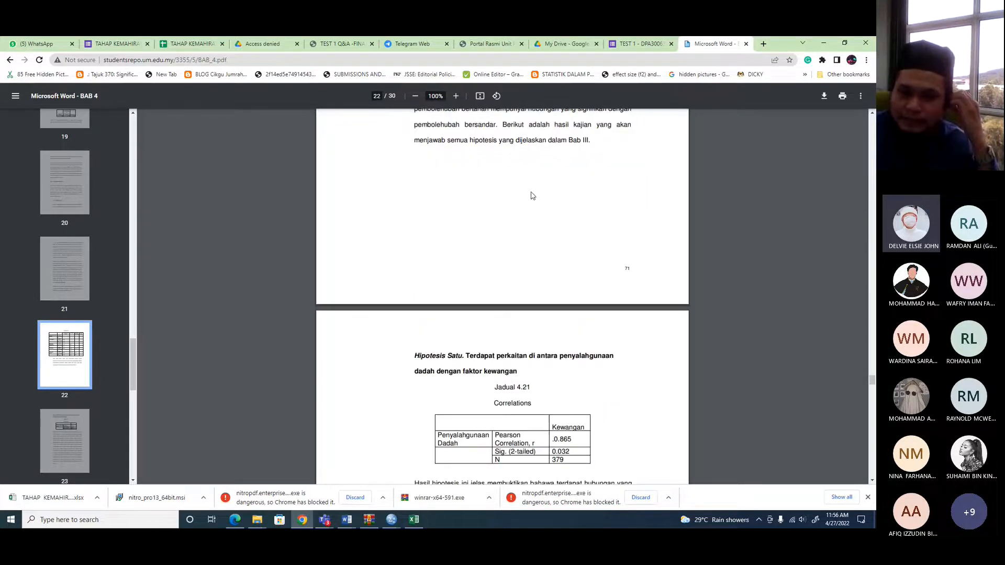
scroll(532, 196, "down", 3)
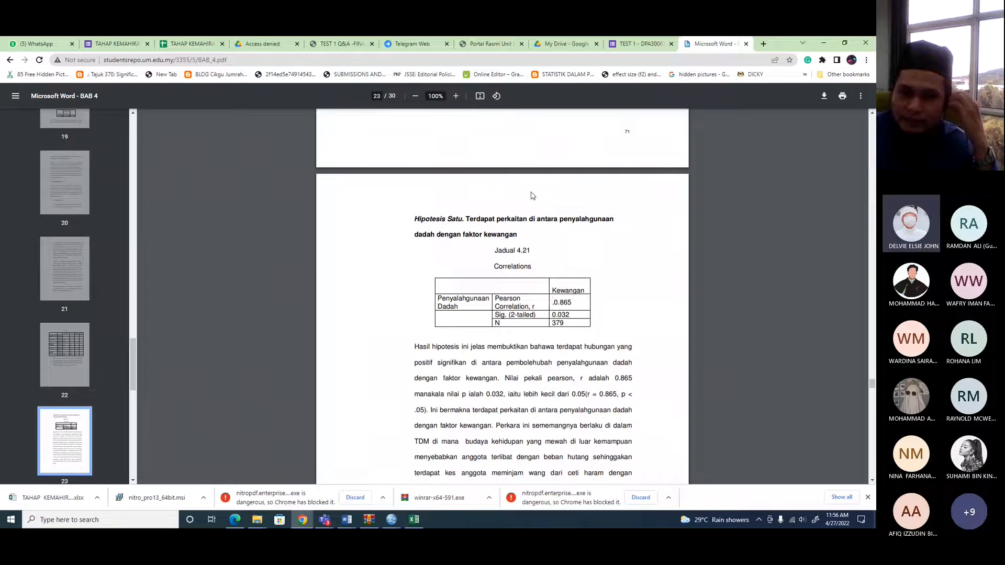
scroll(561, 410, "down", 2)
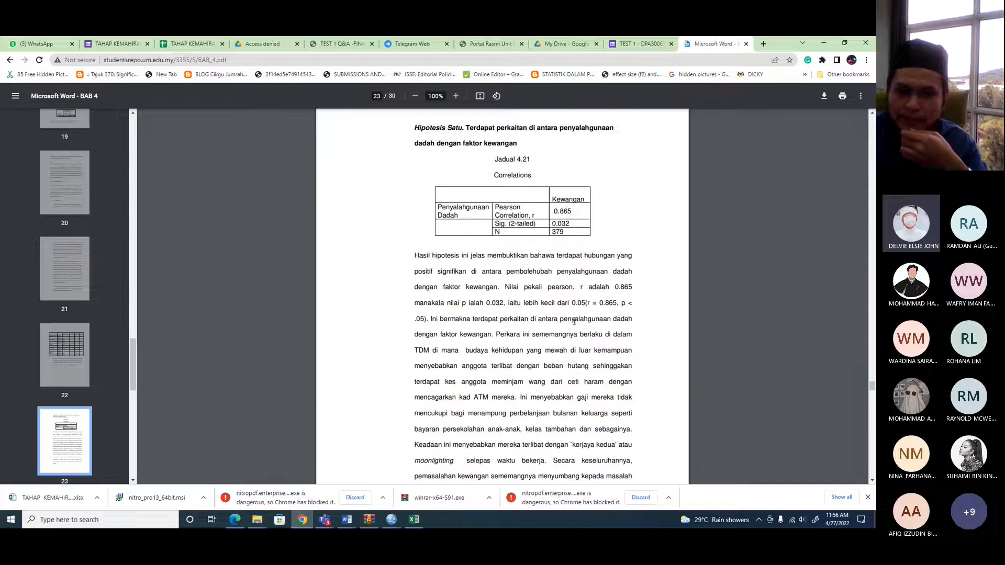
left_click_drag(599, 319, 554, 319)
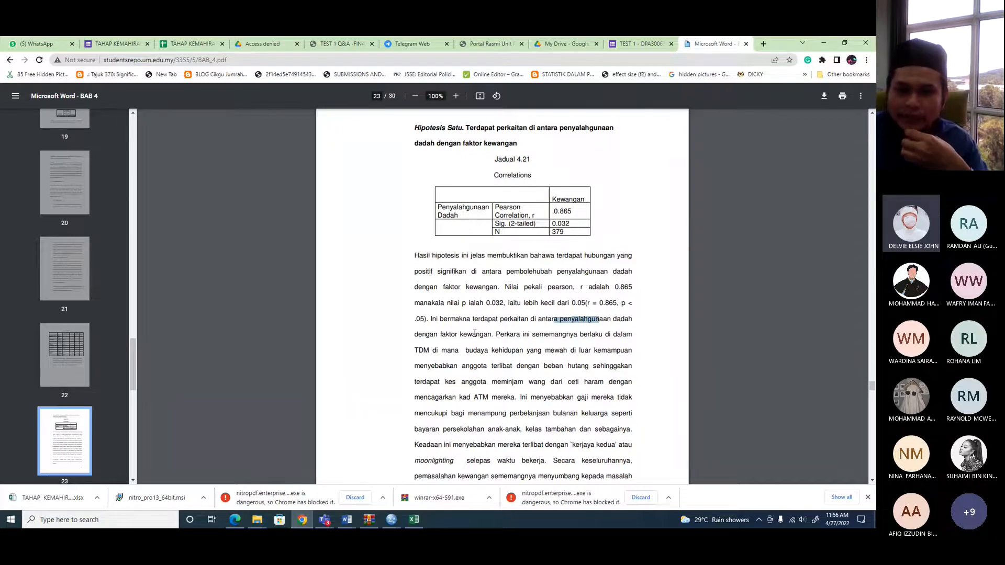
- Recheck the Penyalahgunaan Dadah and Kewangan coefficient in Jadual 4.20, and proceed to the Hipotesis Dua section on tekanan kerja
scroll(474, 332, "up", 11)
scroll(540, 296, "up", 2)
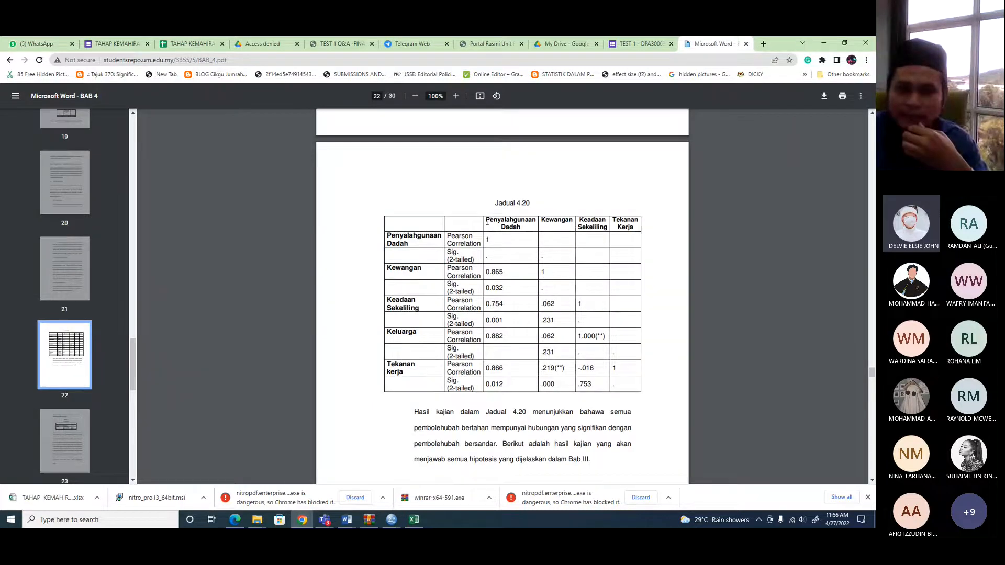
left_click_drag(487, 220, 521, 228)
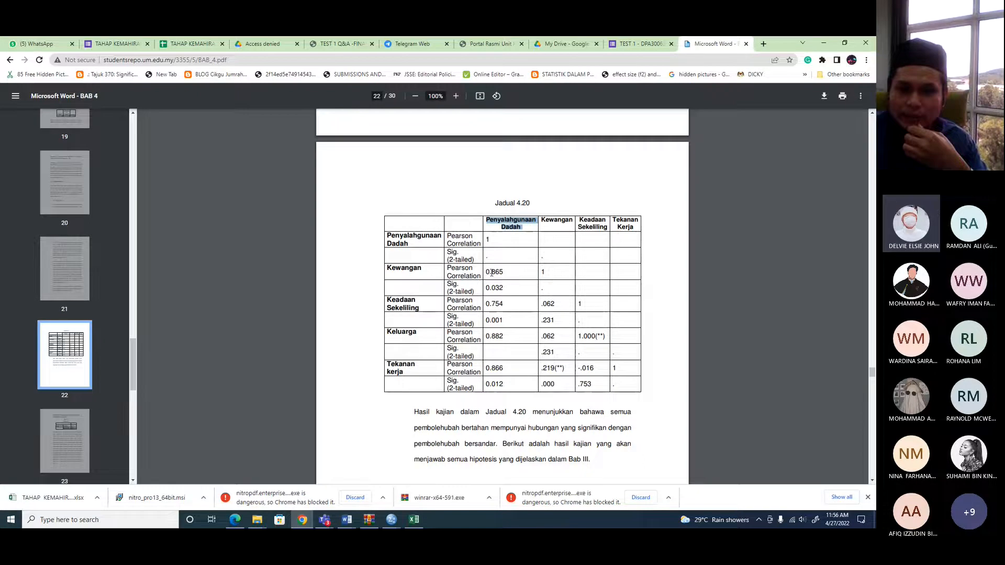
left_click_drag(491, 271, 510, 272)
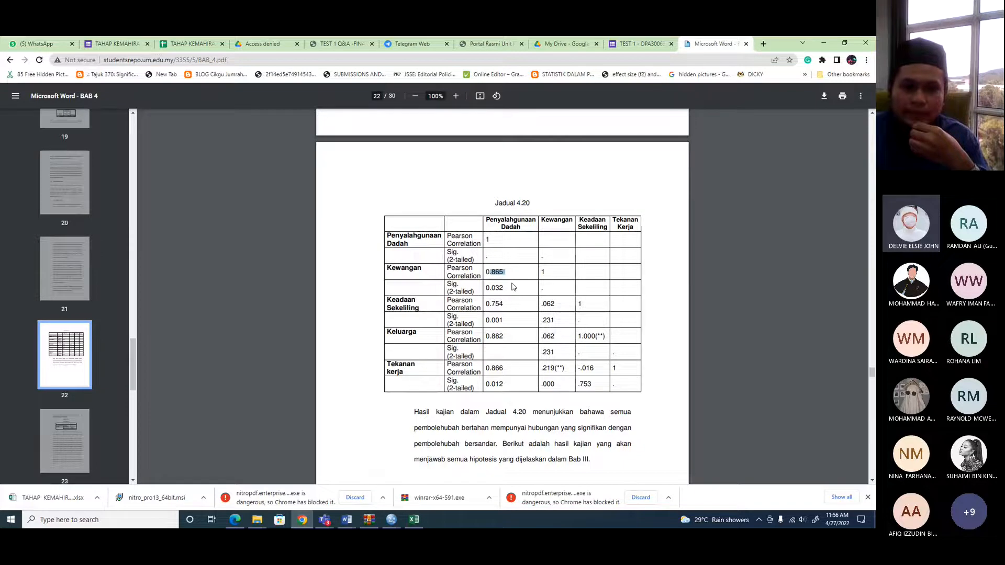
scroll(513, 286, "down", 2)
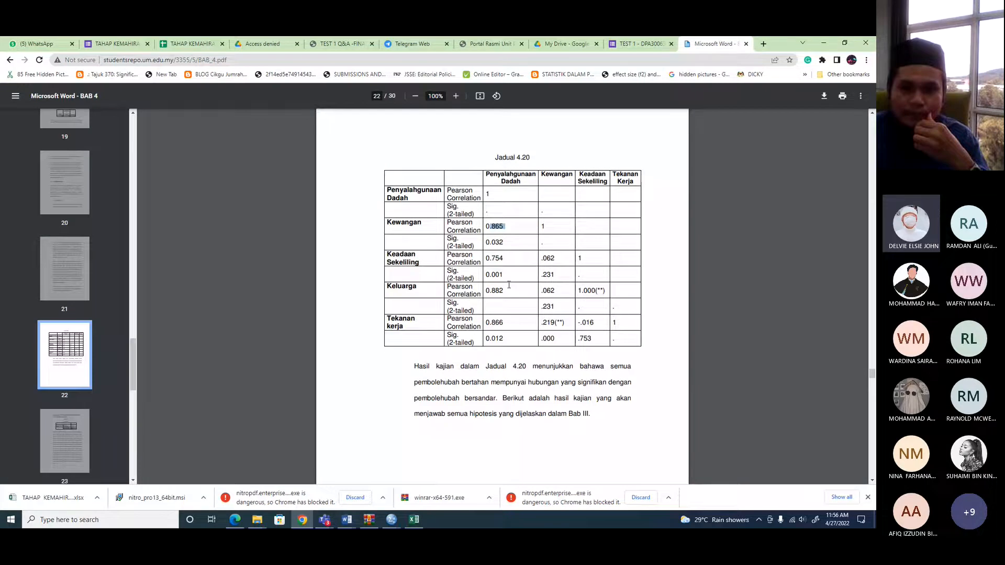
scroll(512, 217, "down", 20)
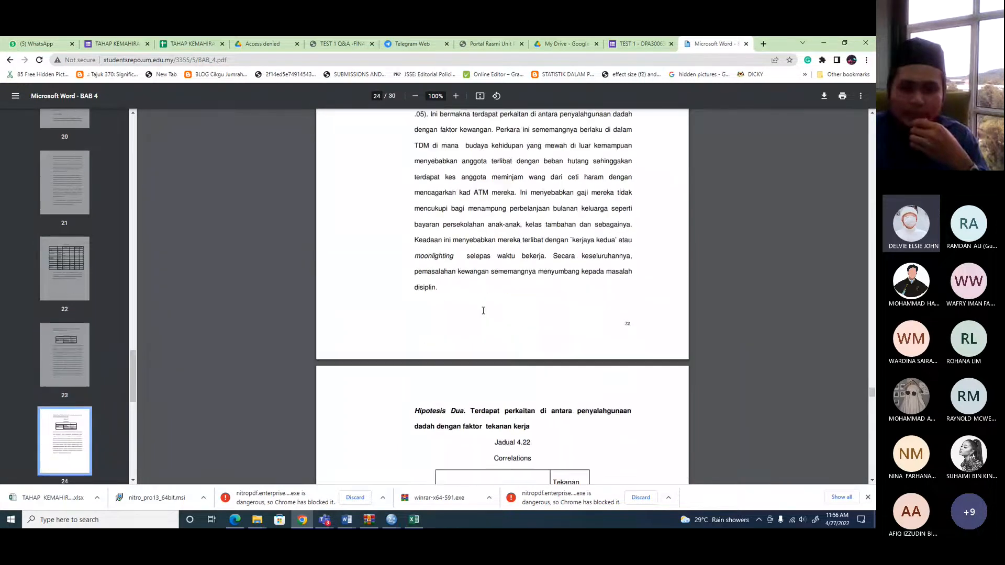
- Read the Hipotesis Dua interpretation under Jadual 4.22 and compare it with the Tekanan kerja row in Jadual 4.20
scroll(482, 310, "down", 4)
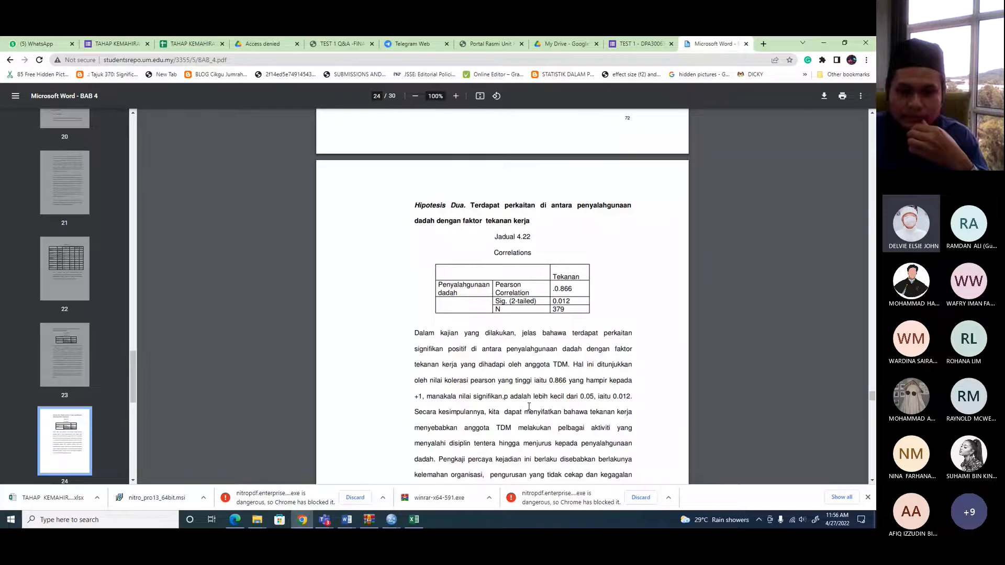
scroll(528, 406, "down", 2)
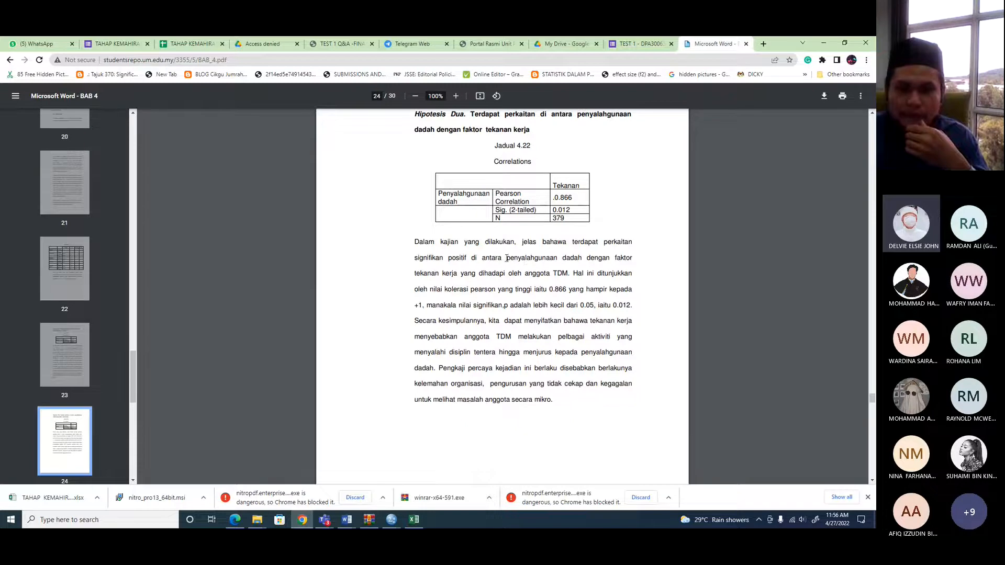
left_click_drag(506, 258, 615, 258)
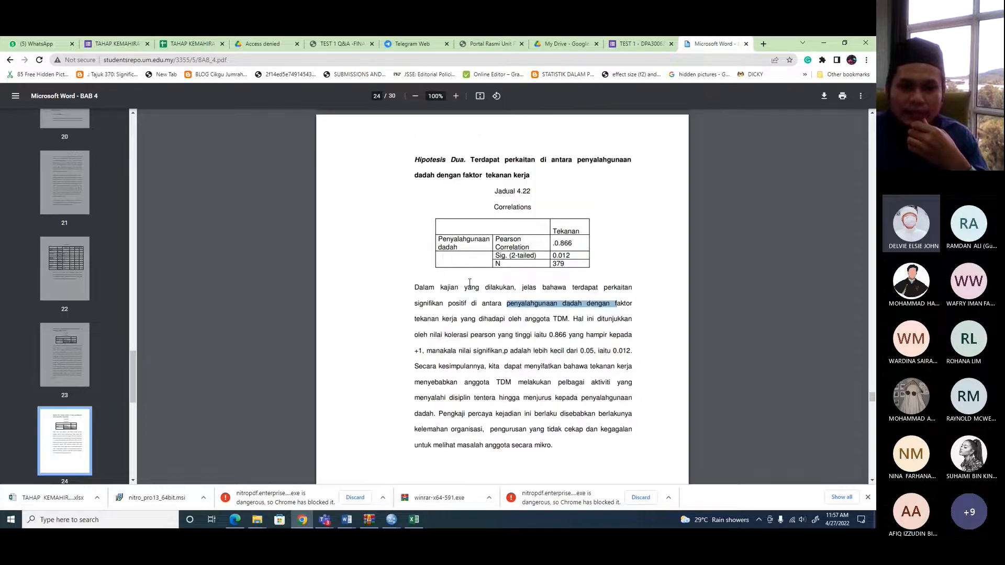
scroll(470, 283, "up", 1)
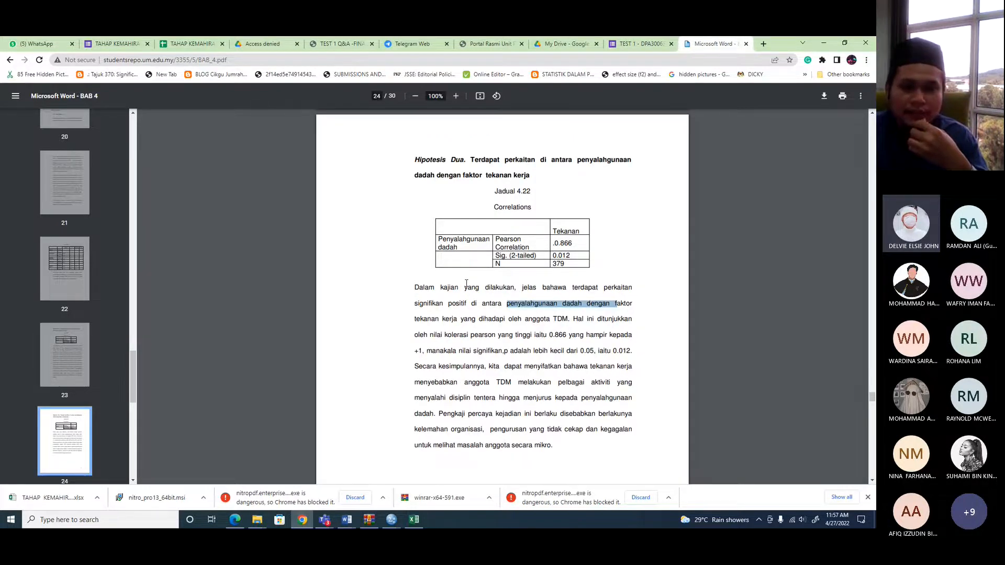
scroll(467, 284, "up", 20)
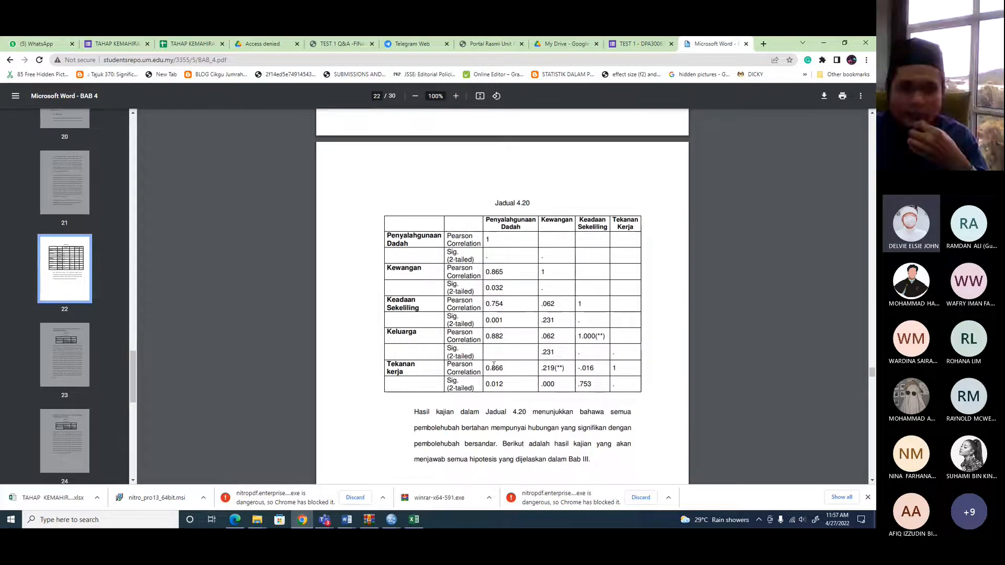
left_click_drag(492, 370, 504, 384)
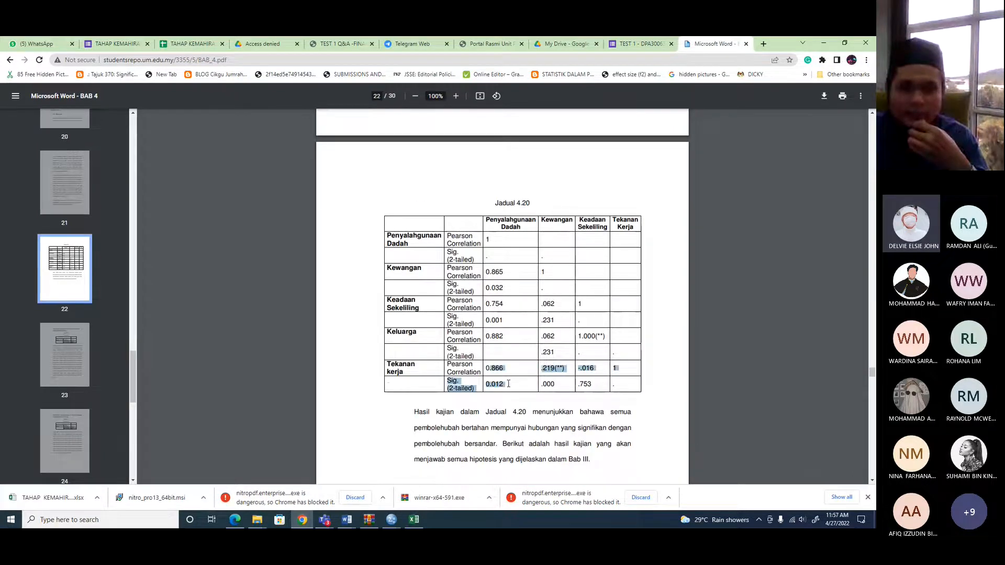
left_click(494, 365)
- Examine the Penyalahgunaan Dadah and Keluarga correlation in Jadual 4.24 and compare it with the Keluarga coefficient in Jadual 4.20
scroll(494, 365, "down", 15)
scroll(492, 362, "down", 12)
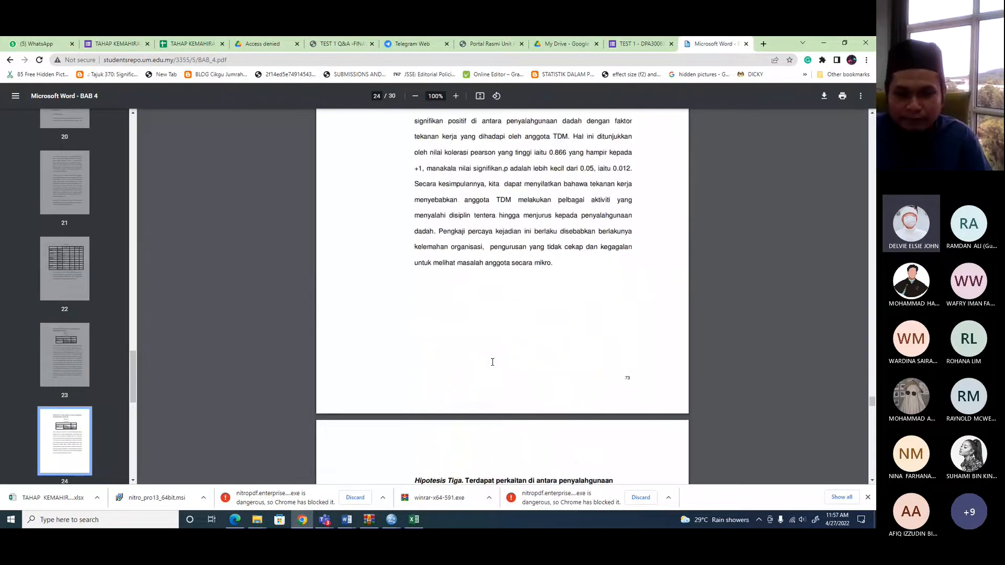
scroll(491, 365, "down", 12)
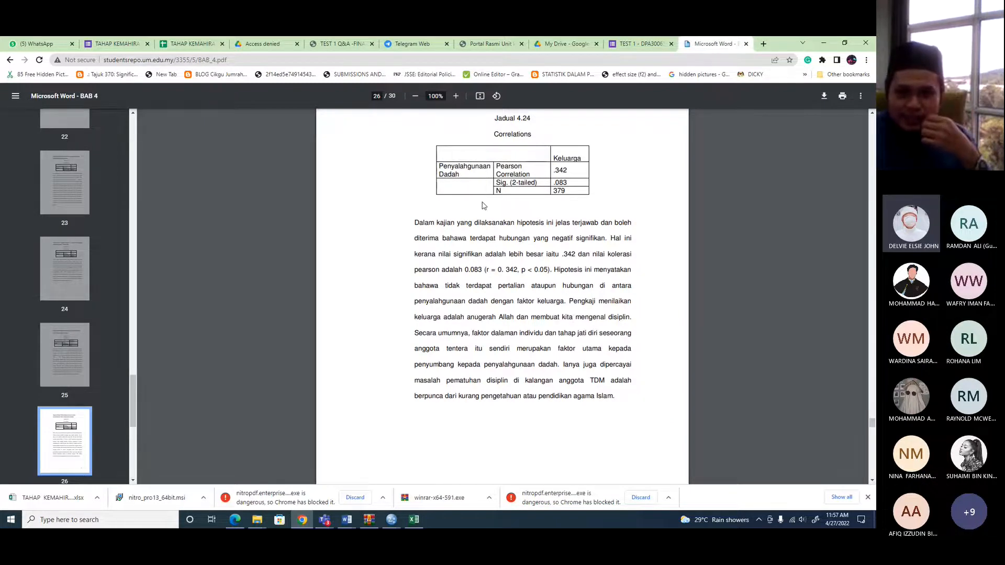
left_click_drag(444, 167, 455, 174)
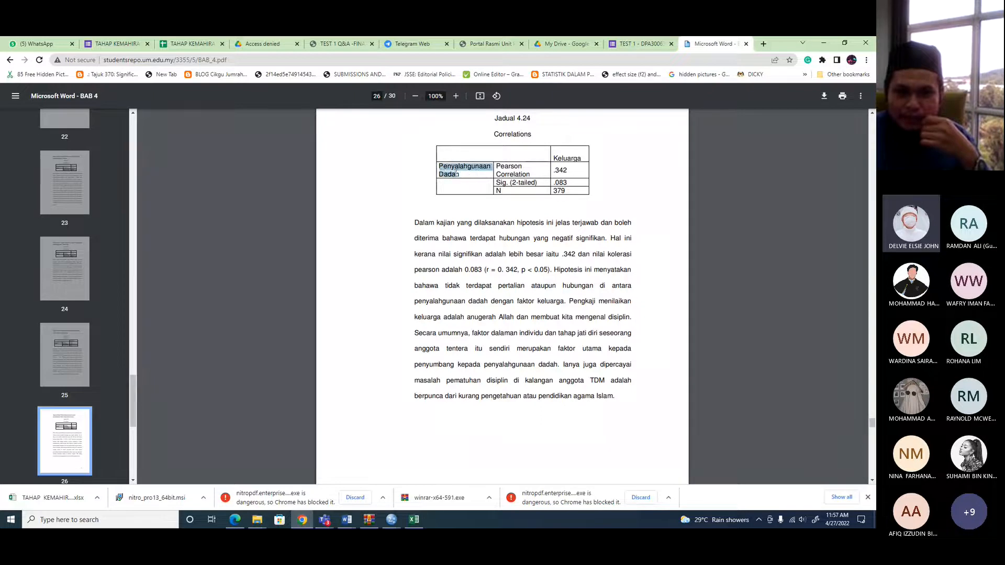
double_click(555, 161)
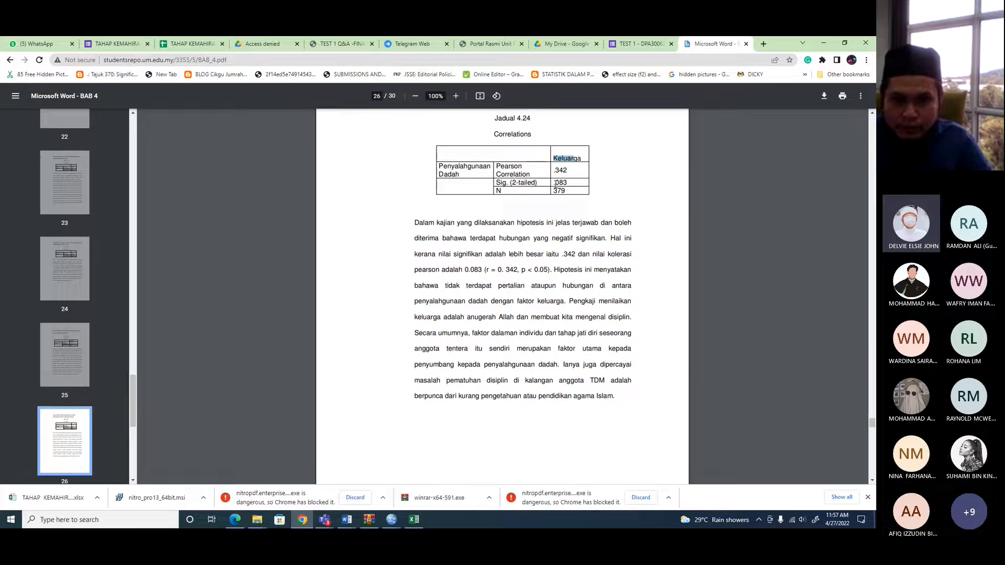
left_click_drag(555, 184, 563, 184)
scroll(546, 212, "up", 15)
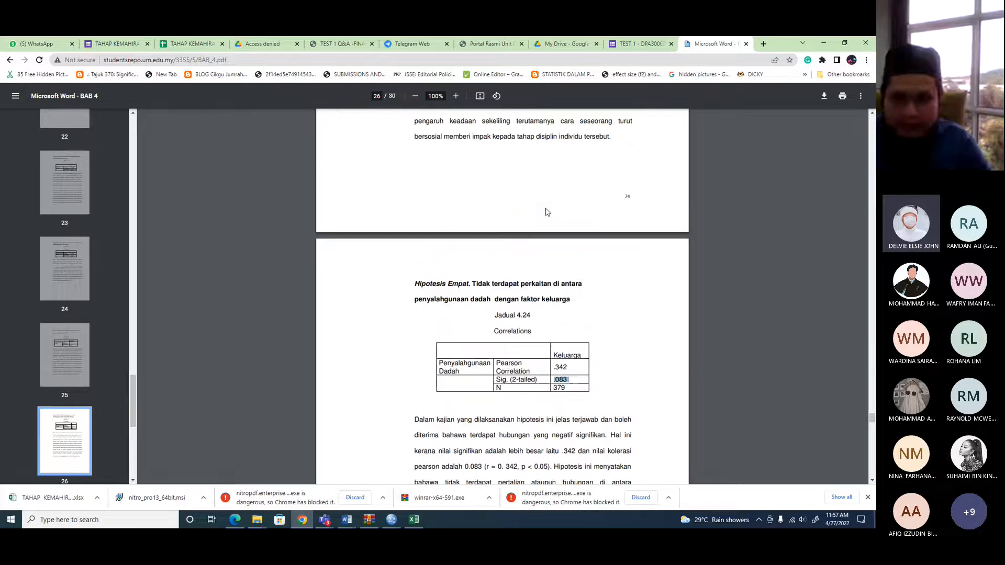
scroll(546, 211, "up", 12)
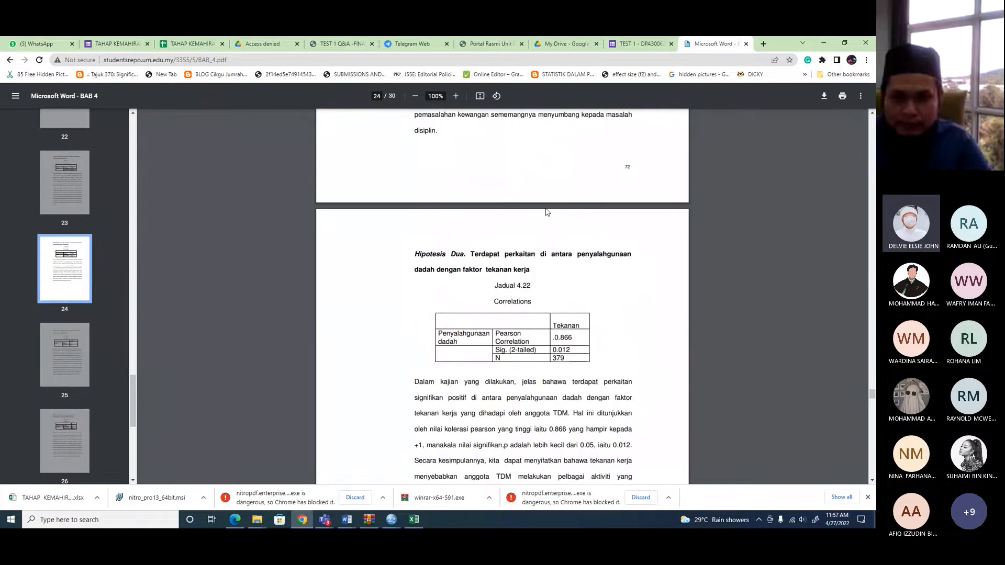
scroll(546, 211, "up", 10)
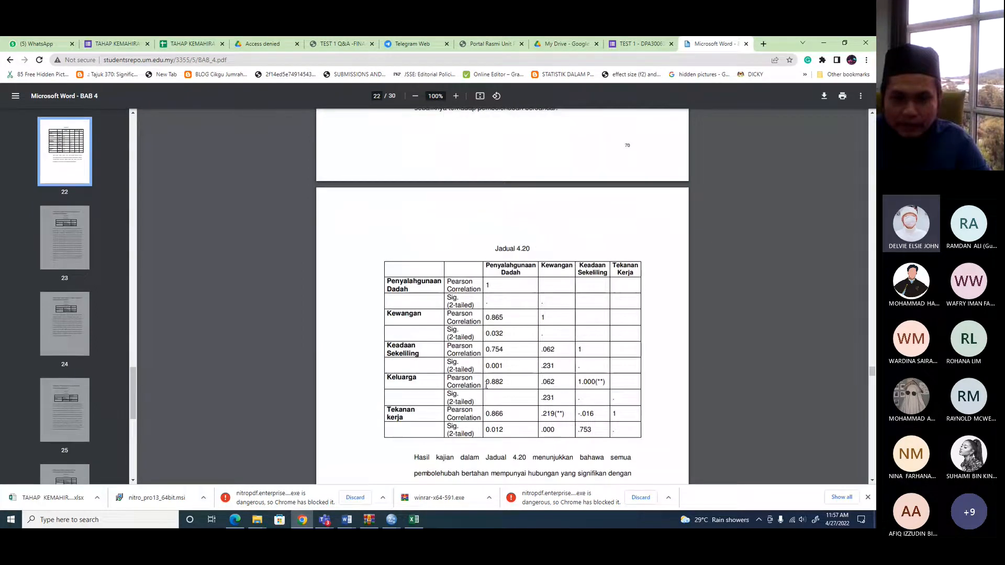
left_click_drag(493, 384, 500, 383)
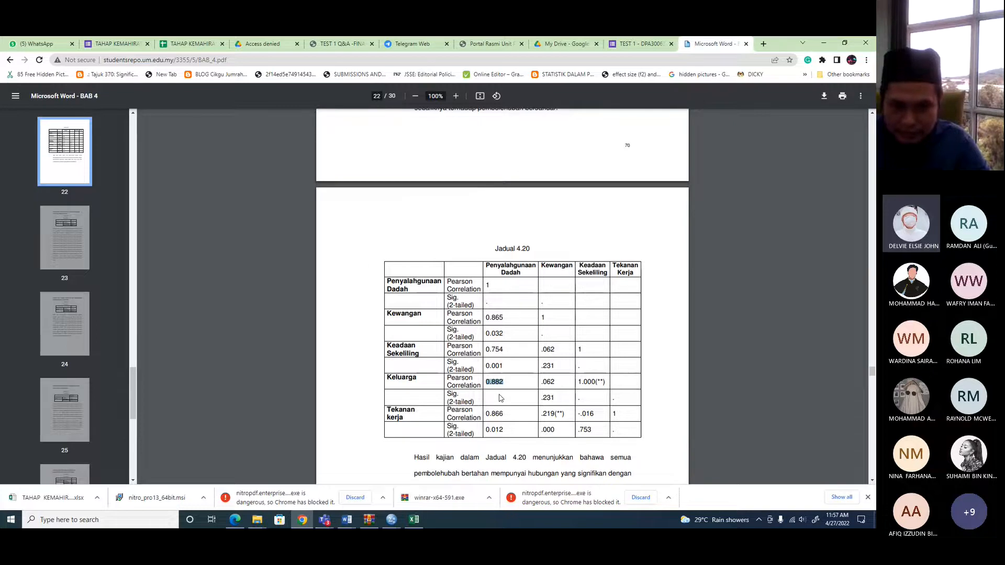
- Look through Hipotesis Dua and Hipotesis Tiga, and recheck the significance value for Keluarga in Jadual 4.24 under Hipotesis Empat
scroll(498, 398, "down", 15)
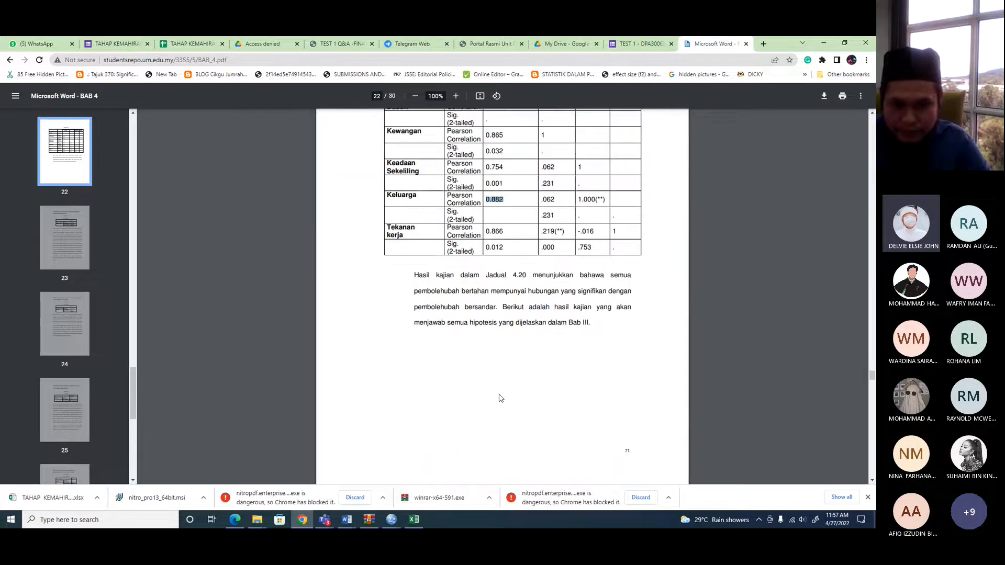
scroll(499, 398, "down", 4)
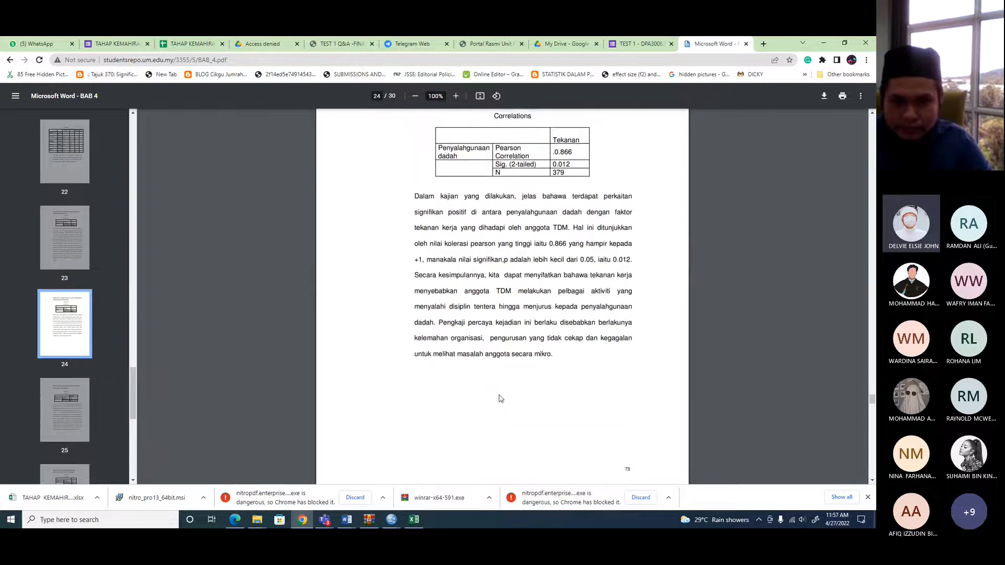
scroll(498, 397, "up", 2)
scroll(498, 398, "down", 10)
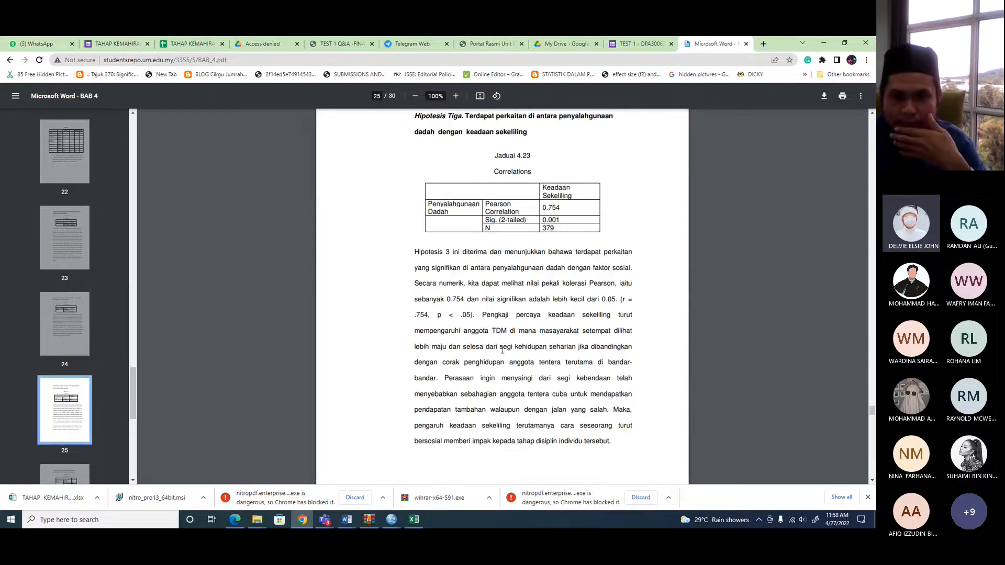
scroll(503, 350, "down", 6)
scroll(522, 307, "down", 3)
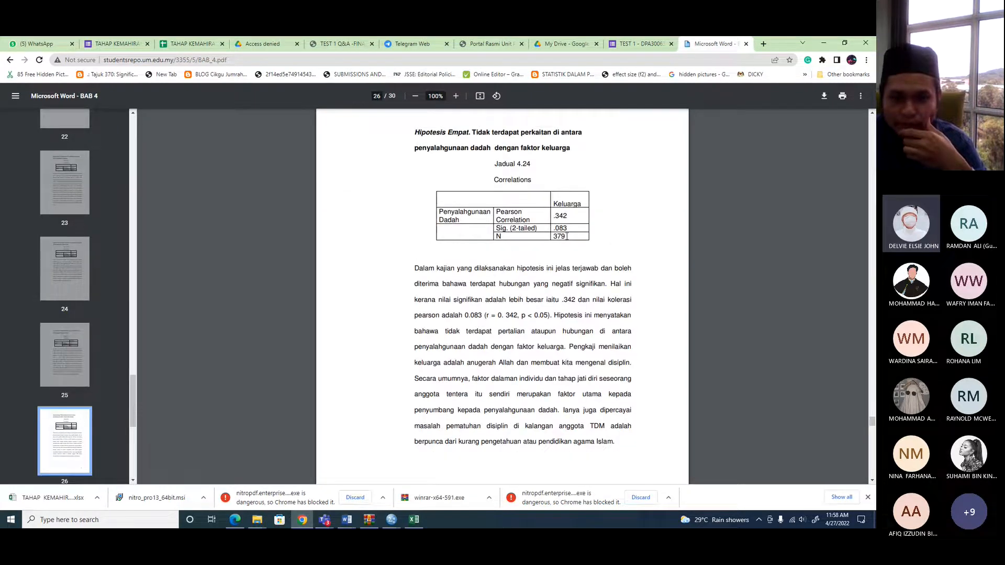
left_click_drag(554, 228, 572, 228)
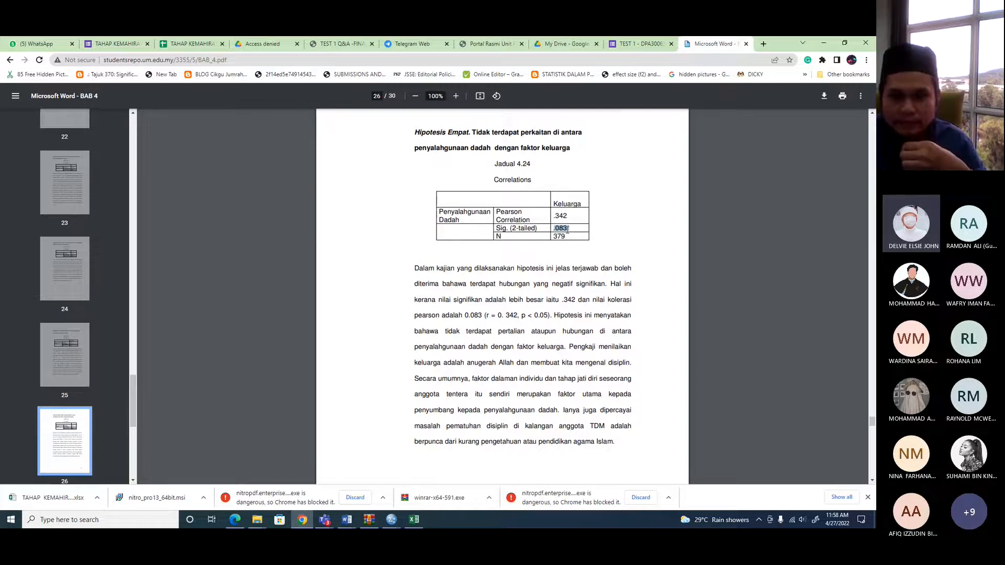
left_click_drag(450, 213, 470, 213)
left_click(562, 274)
scroll(562, 275, "up", 1)
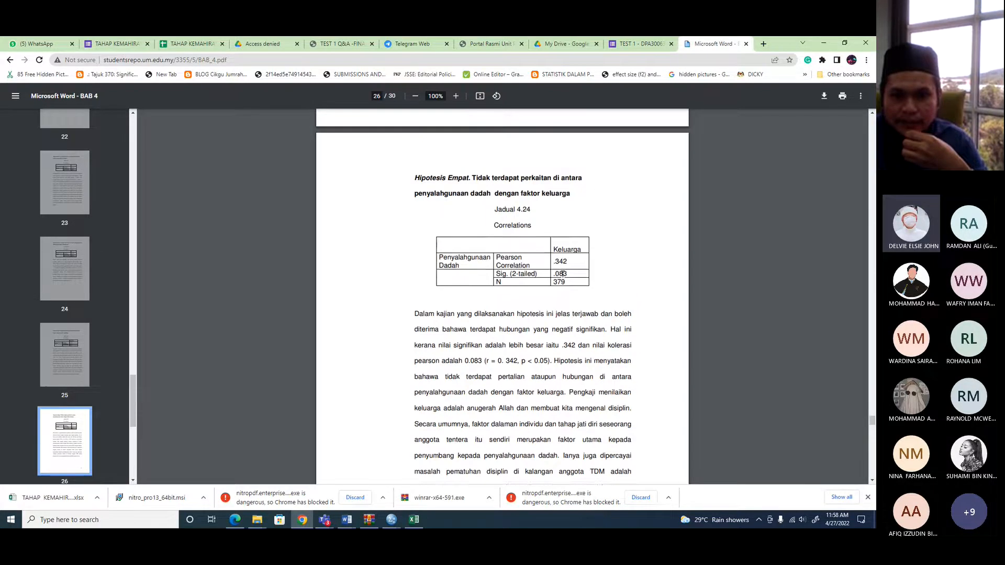
scroll(563, 274, "up", 2)
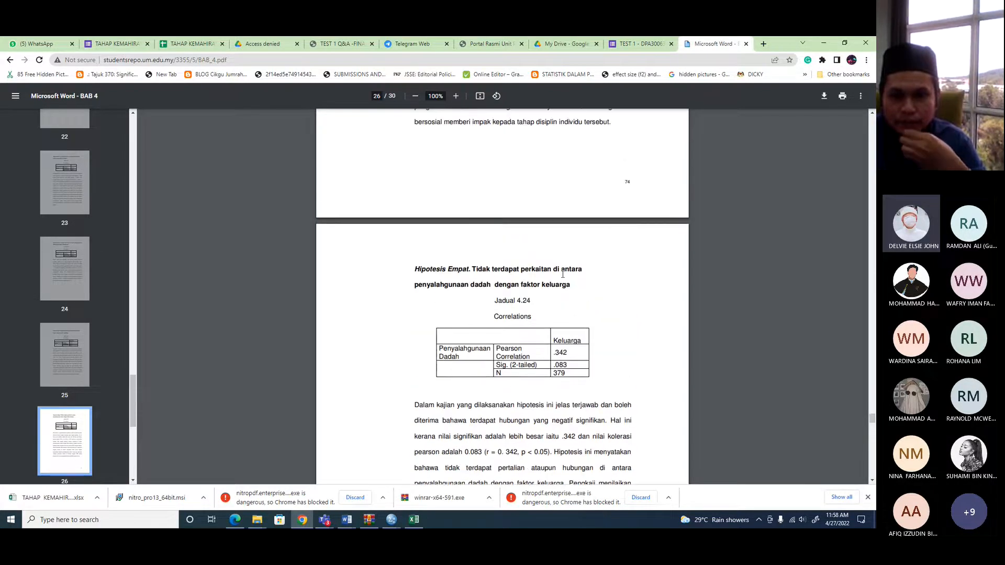
- Review the full Jadual 4.20 matrix again and skim the separate hypothesis sections that report its correlations
scroll(562, 274, "up", 20)
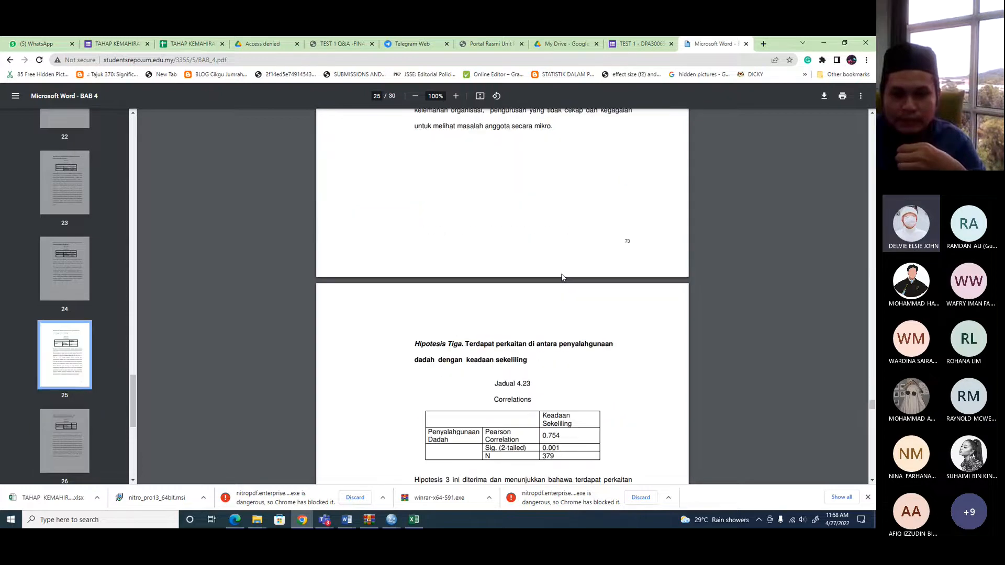
scroll(563, 277, "up", 20)
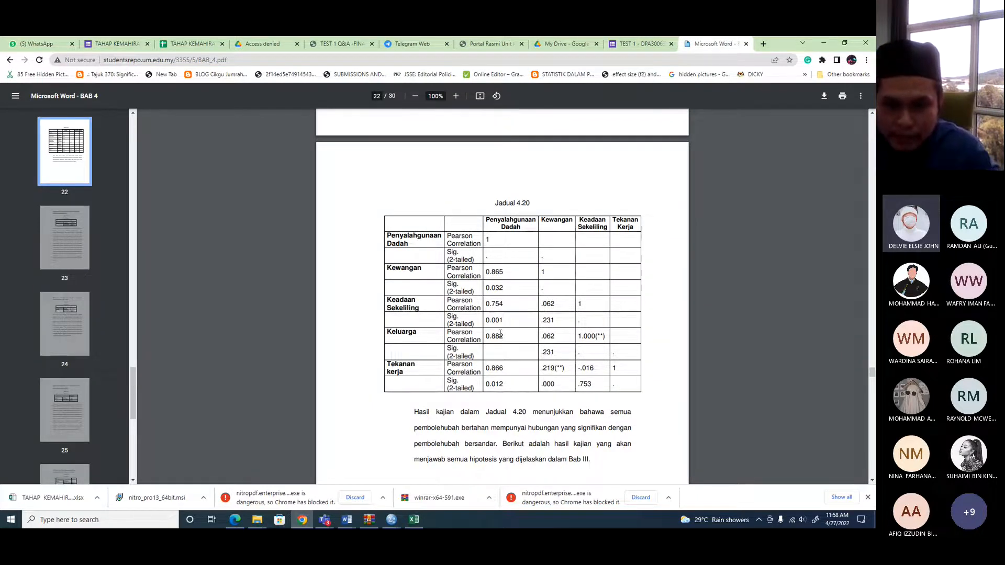
scroll(503, 339, "down", 15)
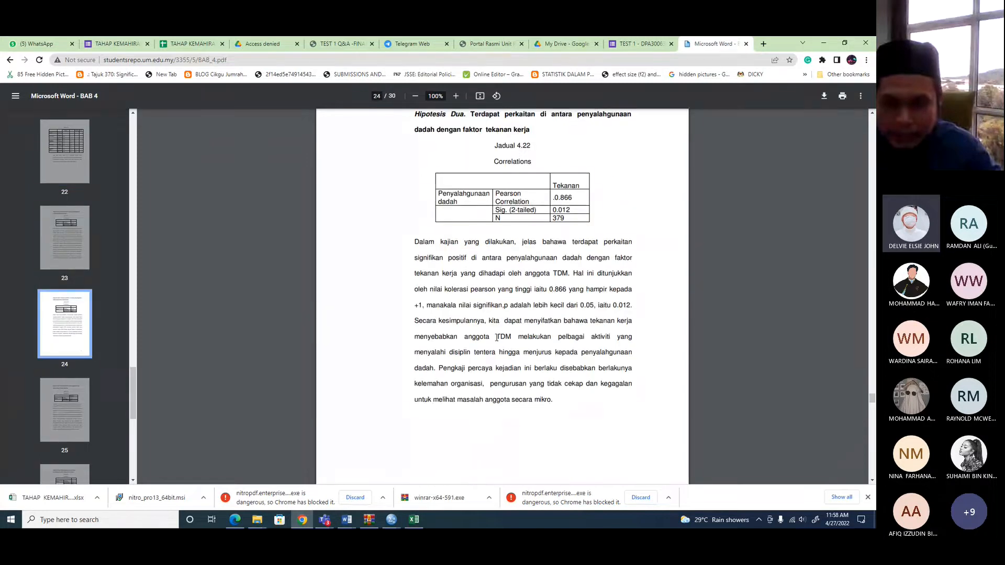
scroll(496, 337, "down", 7)
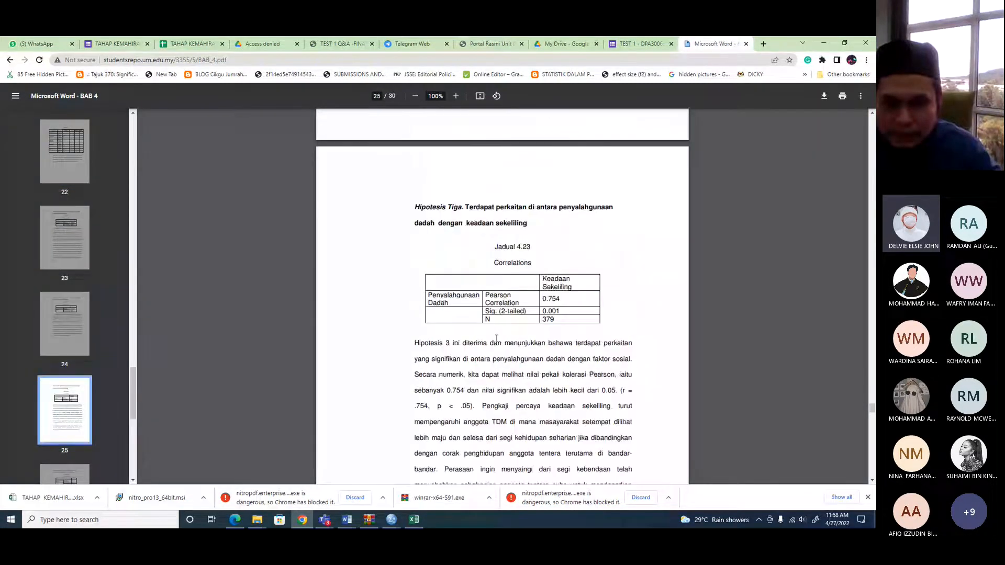
scroll(497, 338, "down", 5)
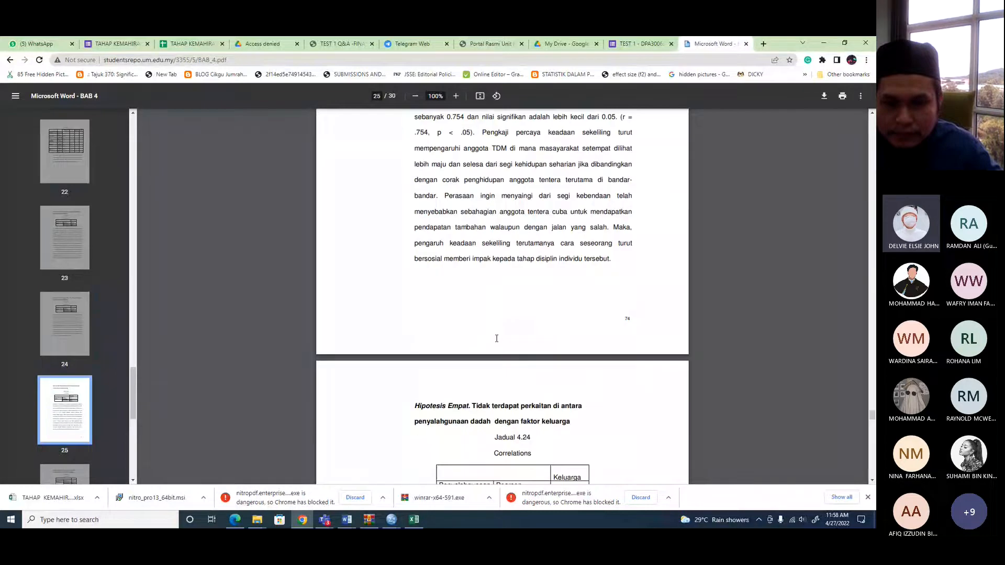
scroll(497, 338, "up", 7)
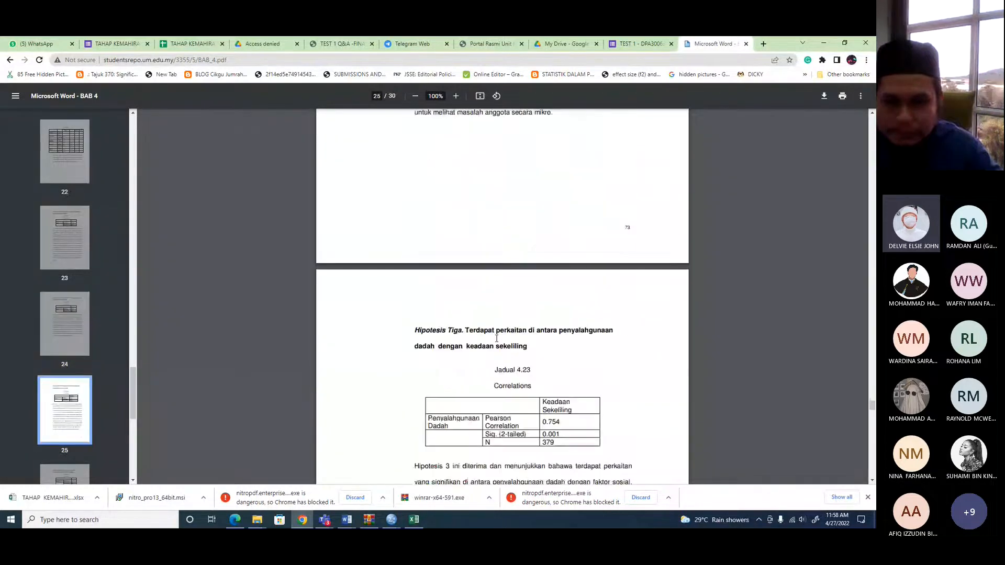
scroll(497, 338, "up", 20)
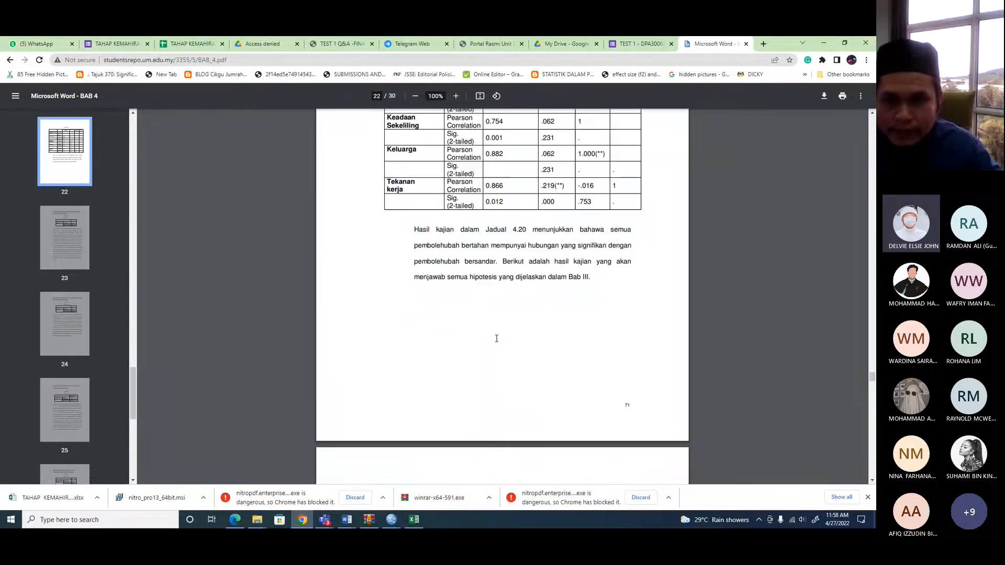
- Compare the Kewangan correlation and significance rows in Jadual 4.20 with Jadual 4.21 under Hipotesis Satu
scroll(496, 339, "down", 13)
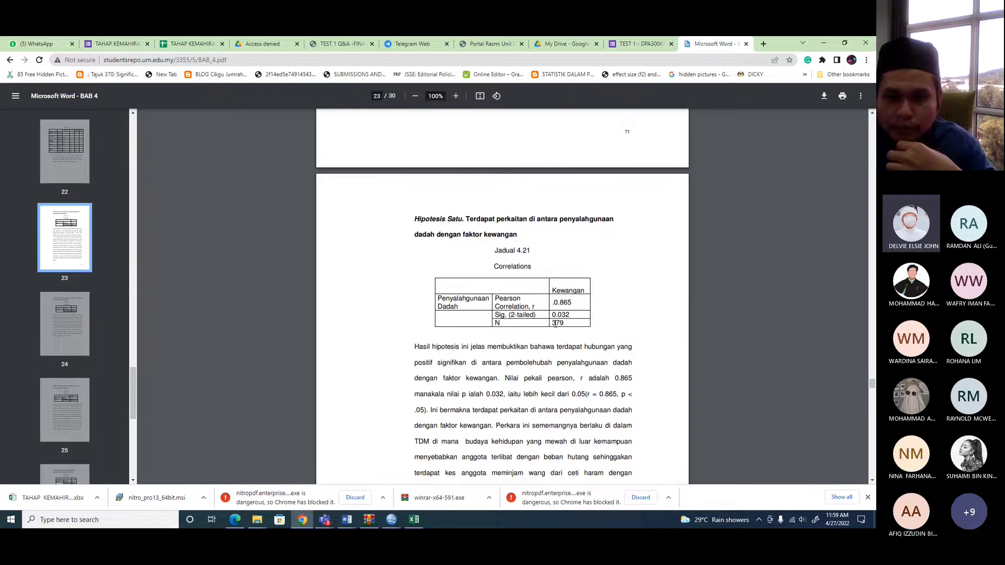
scroll(555, 324, "up", 10)
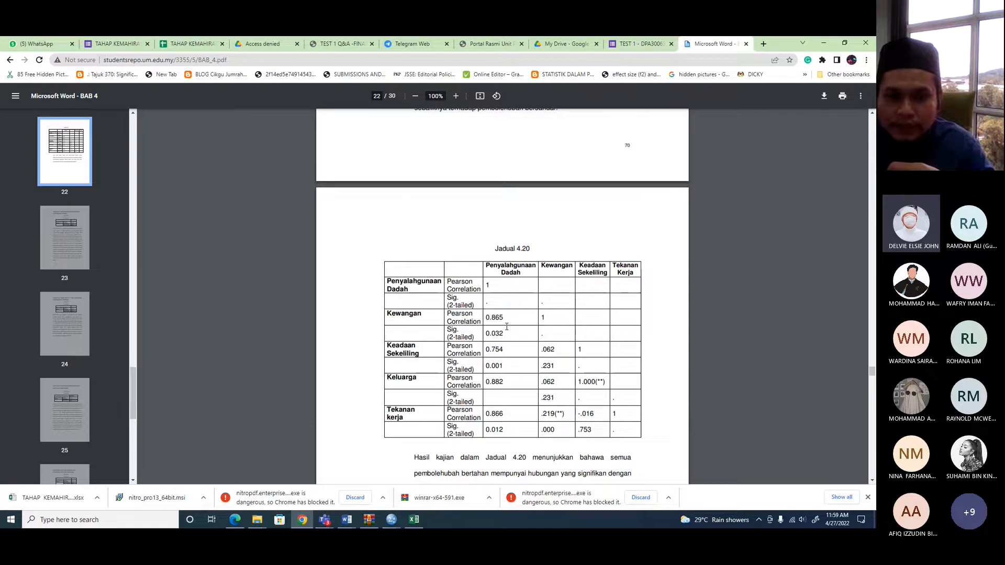
left_click_drag(381, 314, 506, 332)
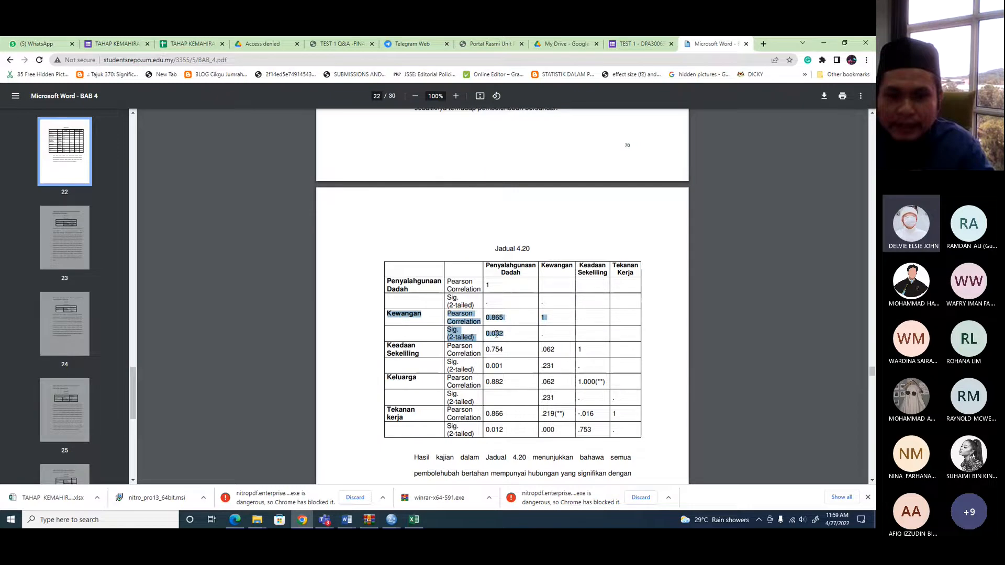
scroll(489, 336, "down", 10)
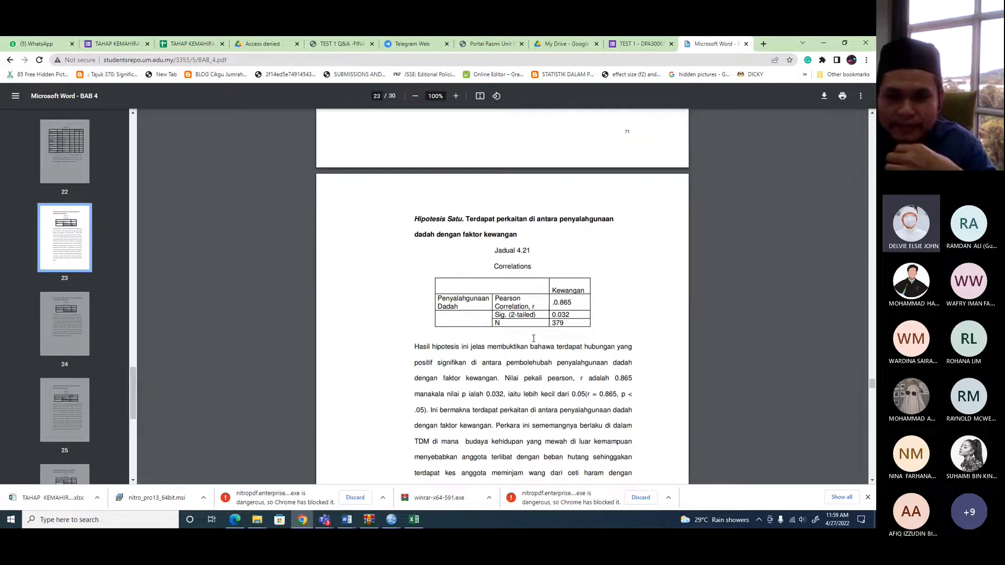
scroll(534, 338, "up", 10)
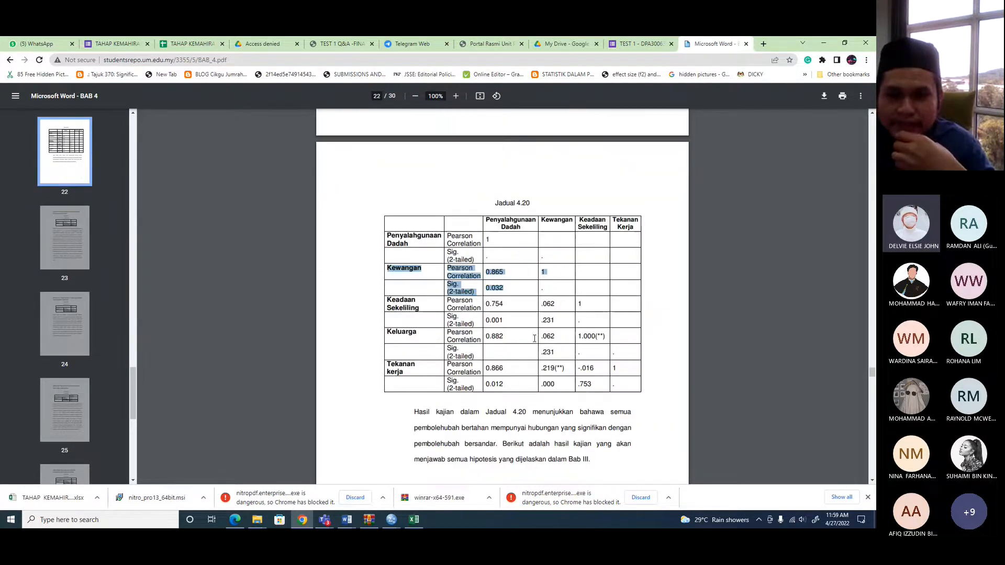
scroll(535, 338, "down", 10)
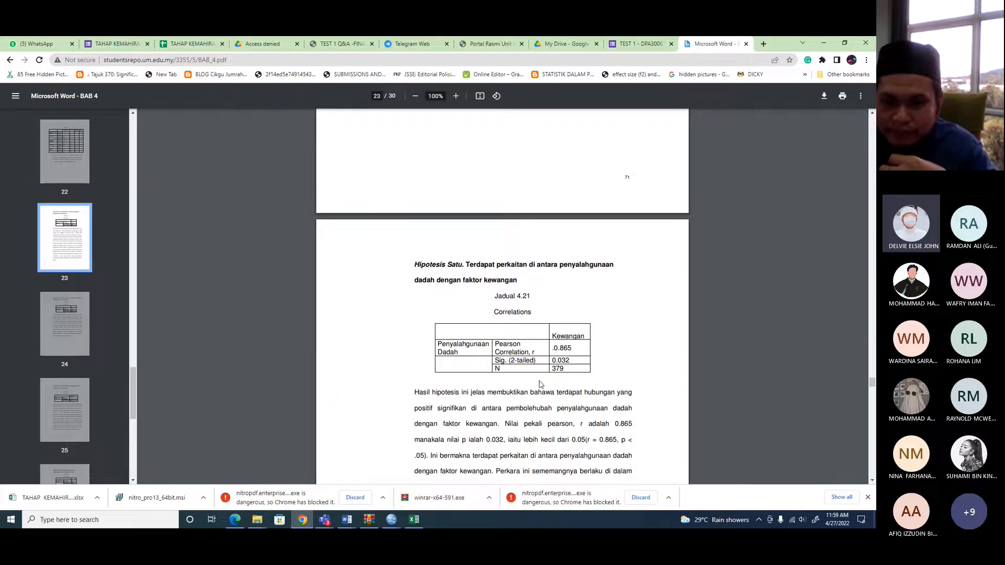
scroll(540, 384, "down", 1)
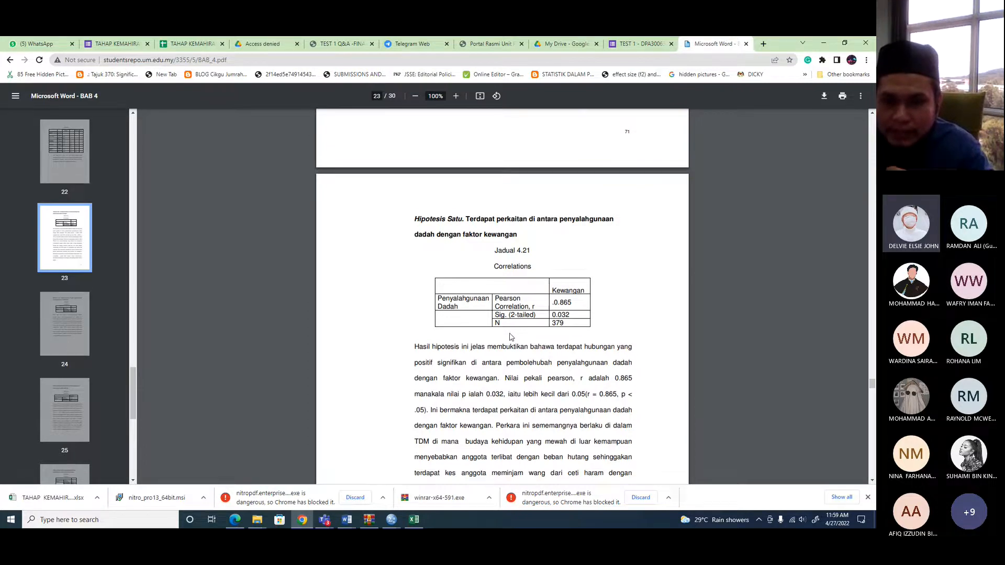
- Check how the Kewangan result in the Jadual 4.20 matrix is carried over into the Jadual 4.21 table and text under Hipotesis Satu
scroll(511, 337, "up", 7)
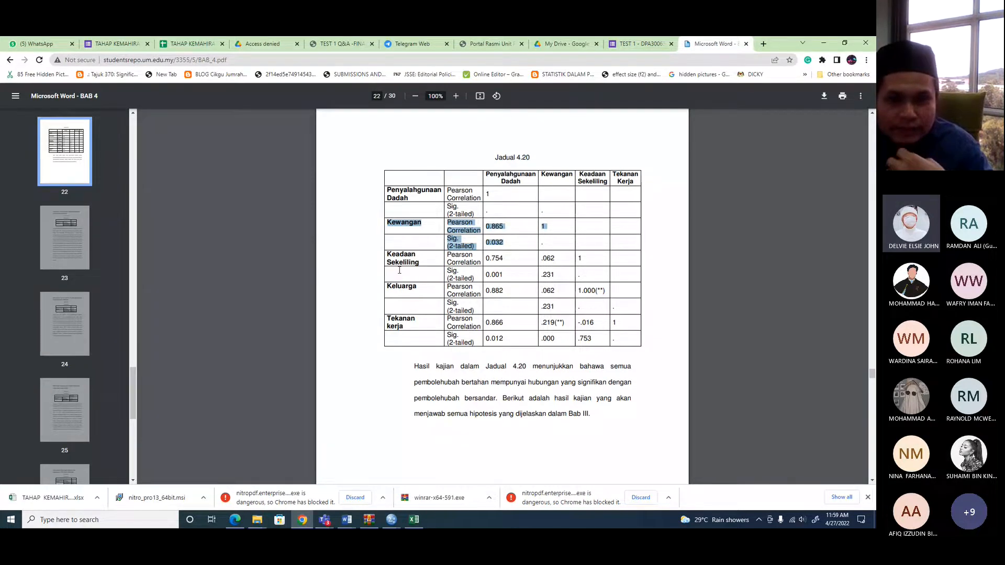
scroll(397, 273, "down", 4)
scroll(399, 270, "down", 6)
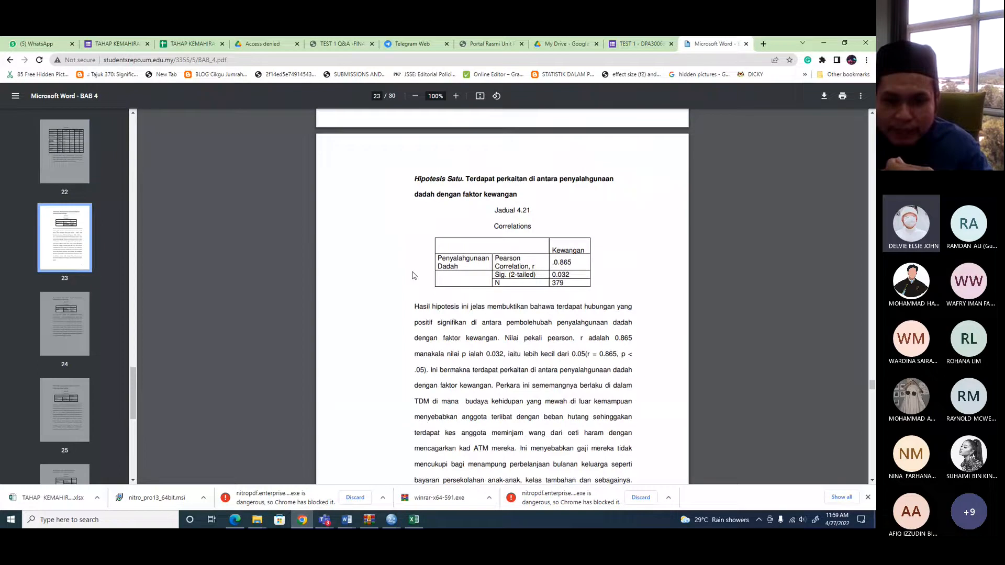
scroll(555, 223, "up", 7)
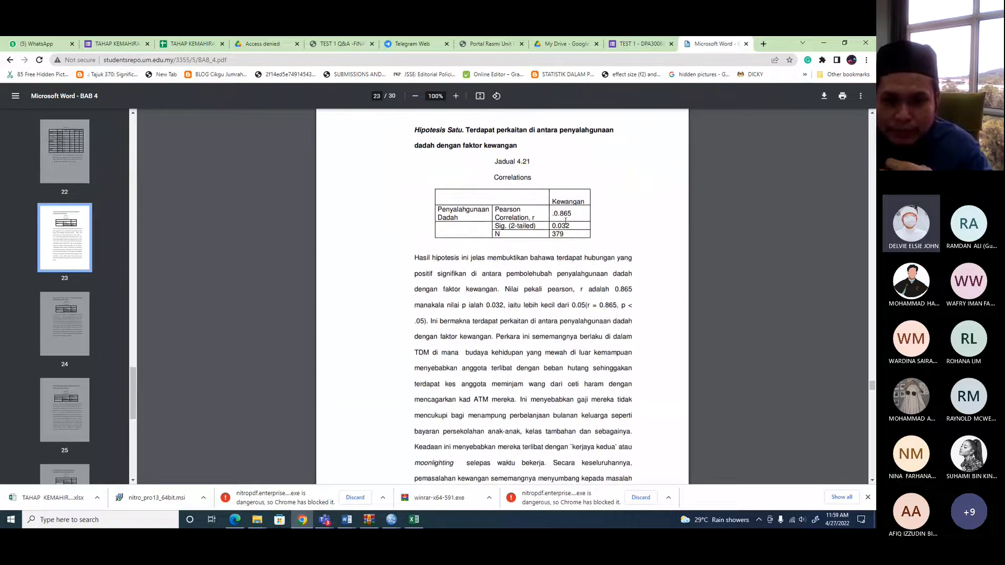
scroll(562, 222, "up", 4)
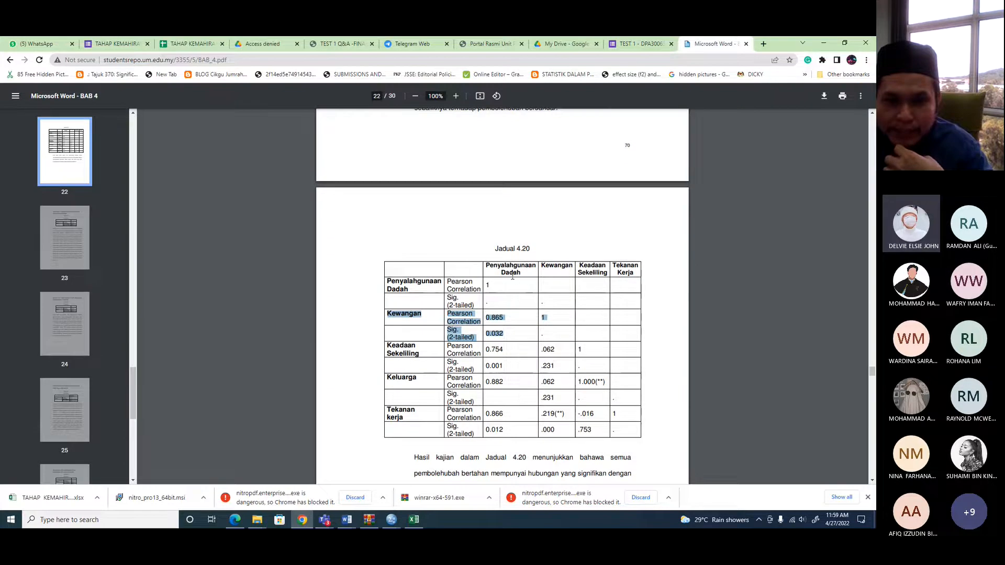
scroll(513, 277, "down", 1)
scroll(512, 277, "down", 10)
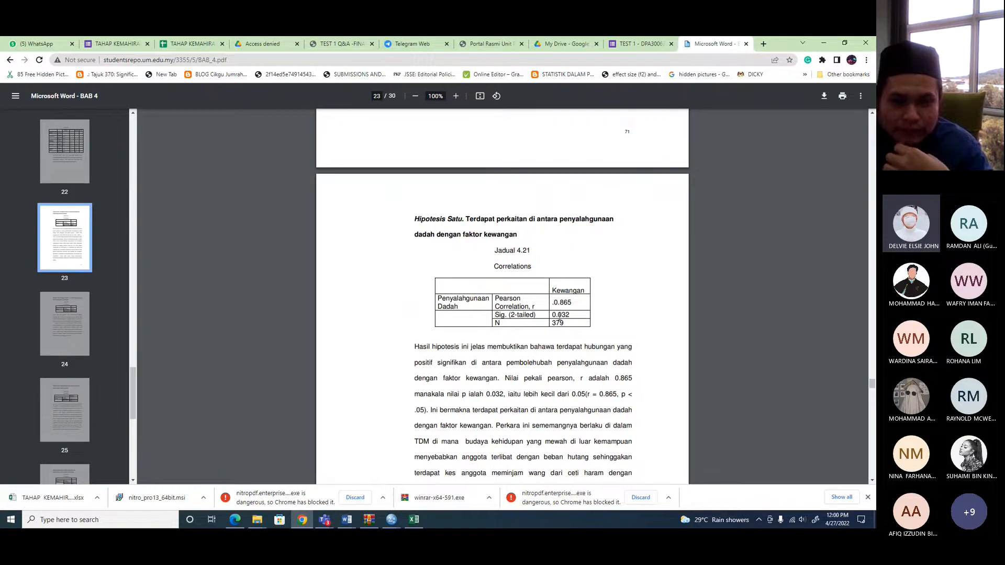
scroll(560, 316, "up", 4)
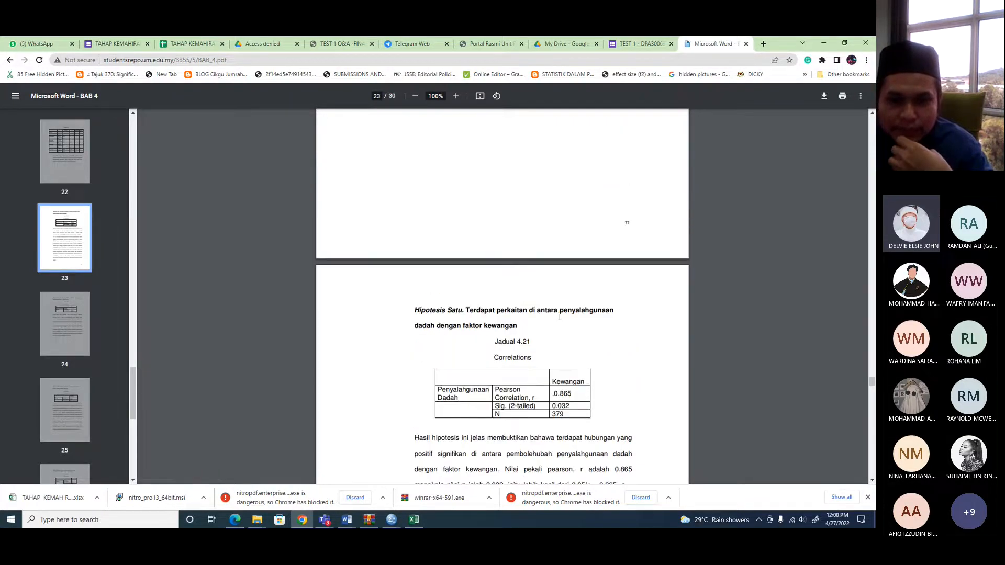
scroll(559, 316, "up", 4)
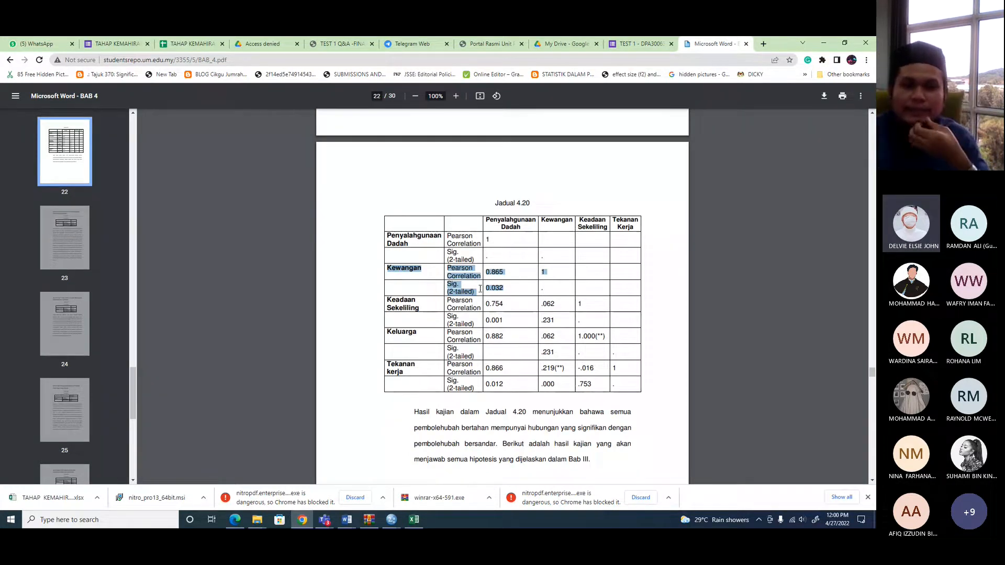
scroll(485, 458, "down", 5)
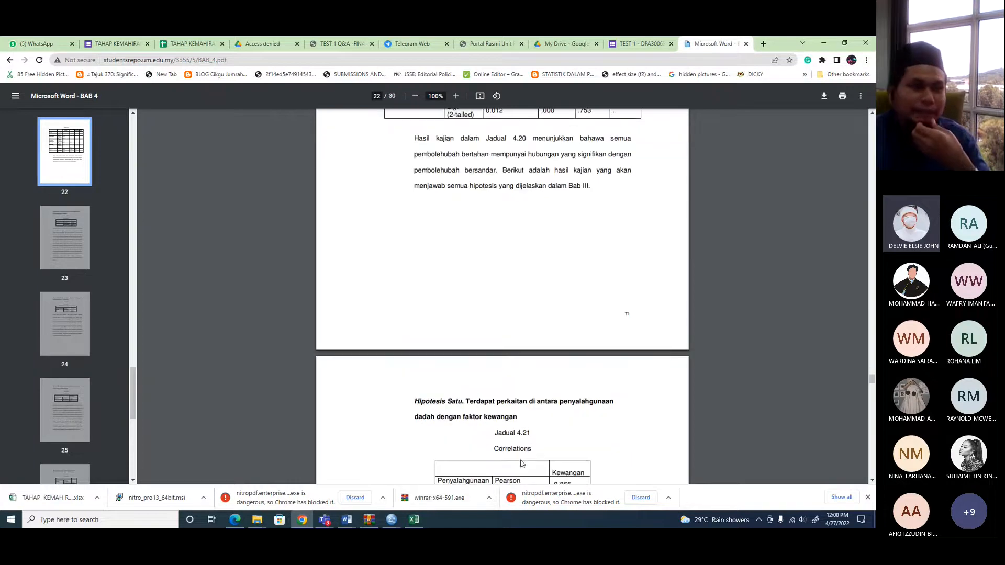
scroll(485, 457, "down", 3)
scroll(625, 222, "up", 2)
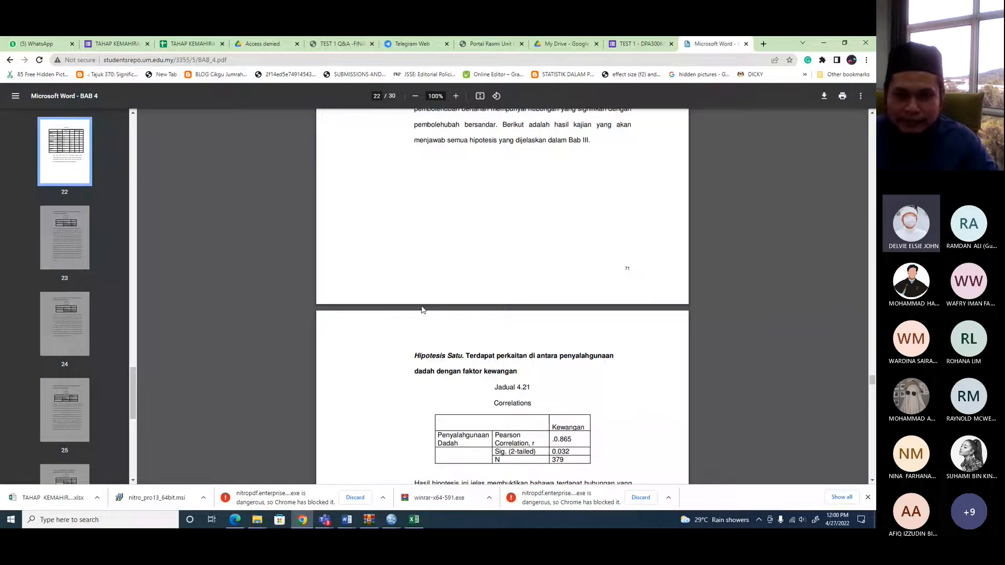
scroll(422, 309, "up", 1)
left_click(302, 60)
right_click(174, 62)
left_click(203, 107)
key("alt+Tab")
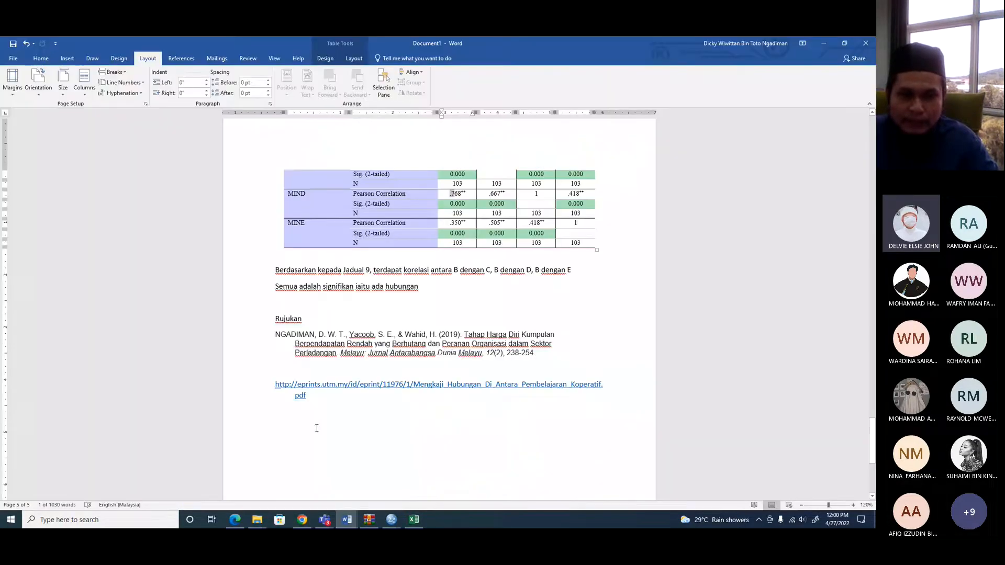
left_click(320, 401)
key("Return")
key("ctrl+v")
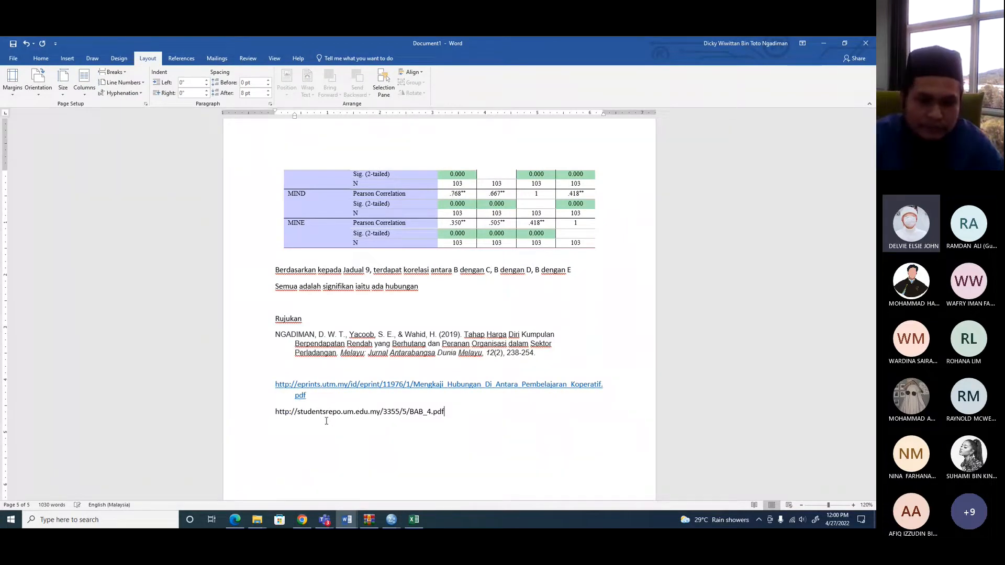
key("Return")
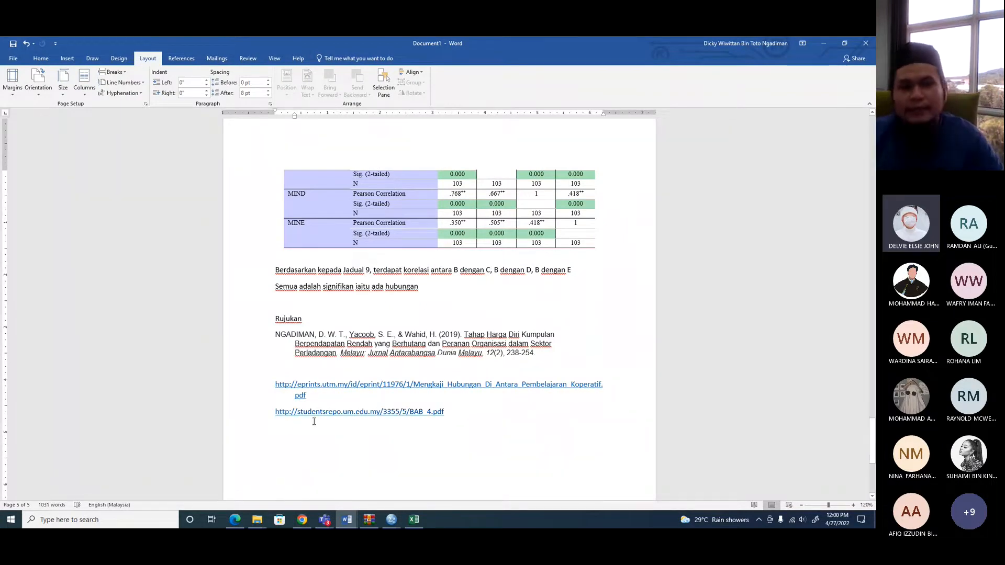
- Save the report as a Word document named BELAJAR SPSS in the BELAJAR SPSS folder on the Desktop
left_click(11, 59)
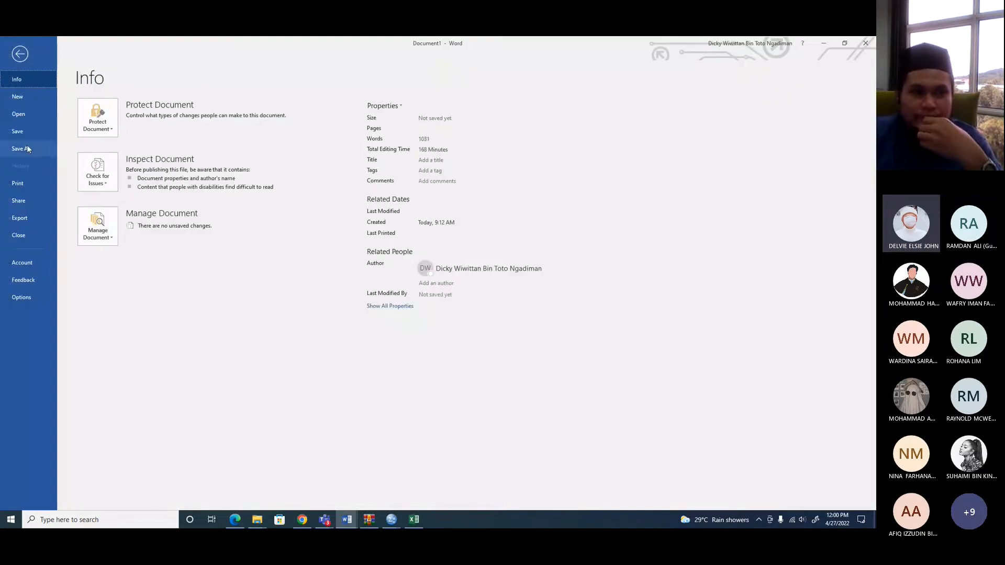
left_click(27, 148)
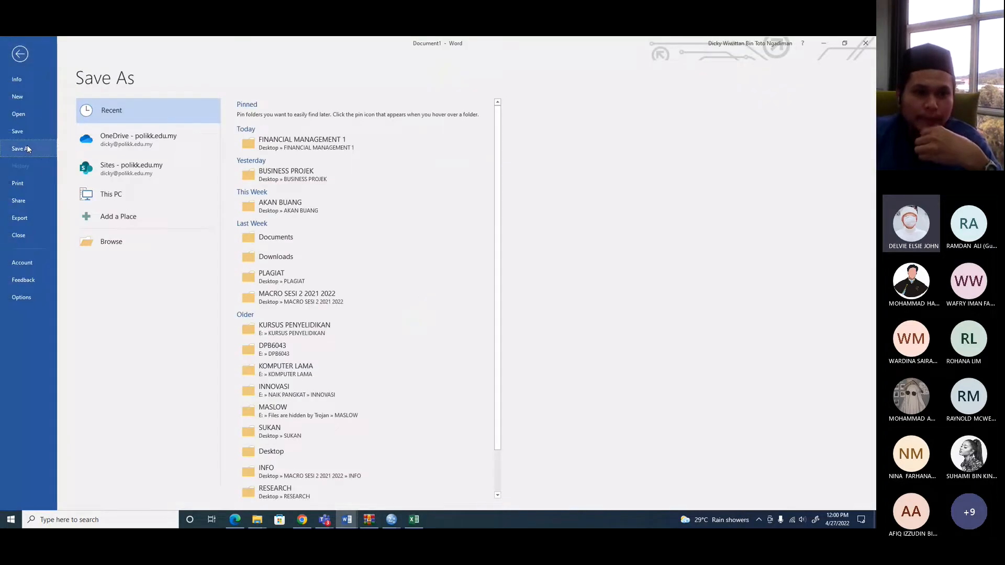
left_click(99, 241)
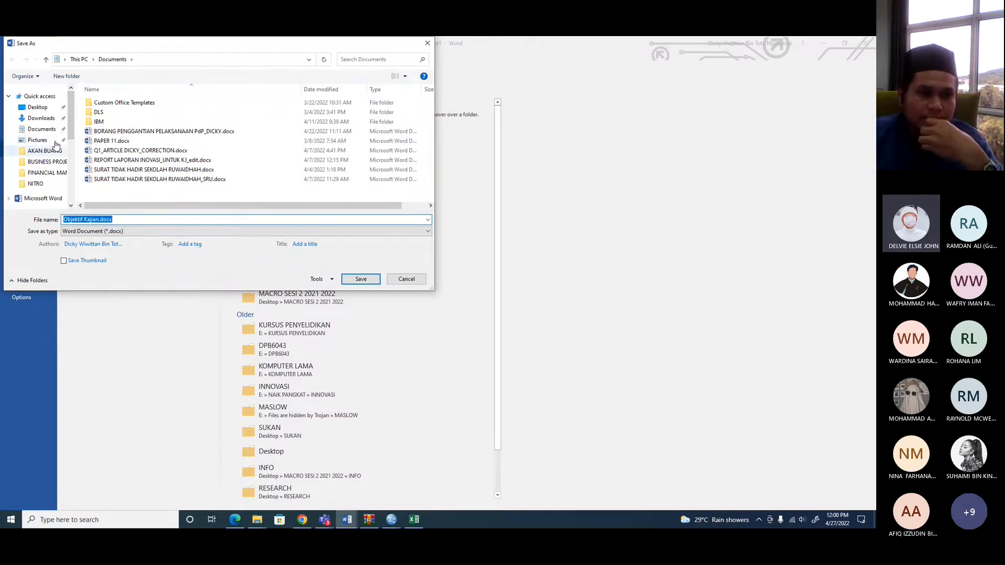
left_click(45, 111)
double_click(107, 128)
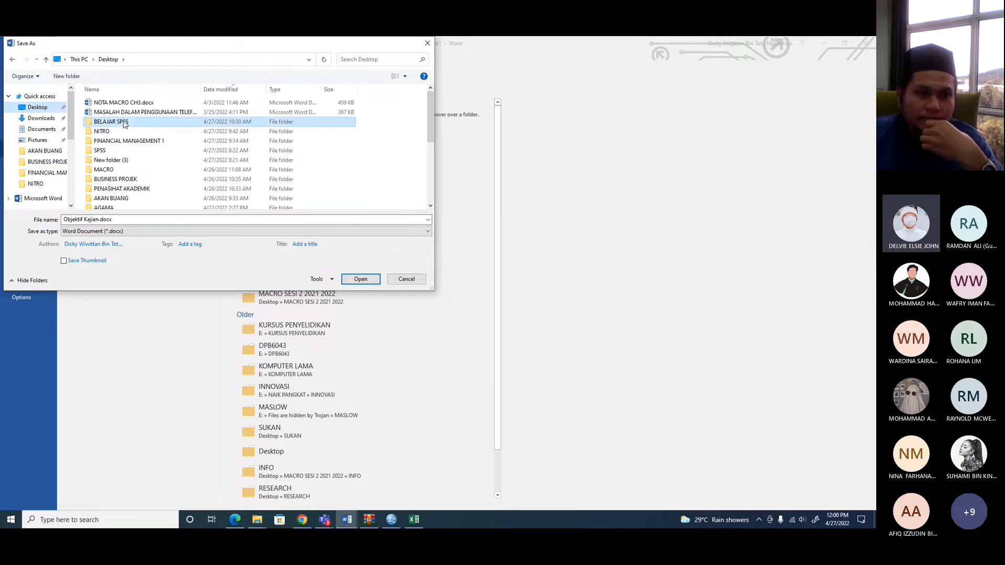
left_click(132, 218)
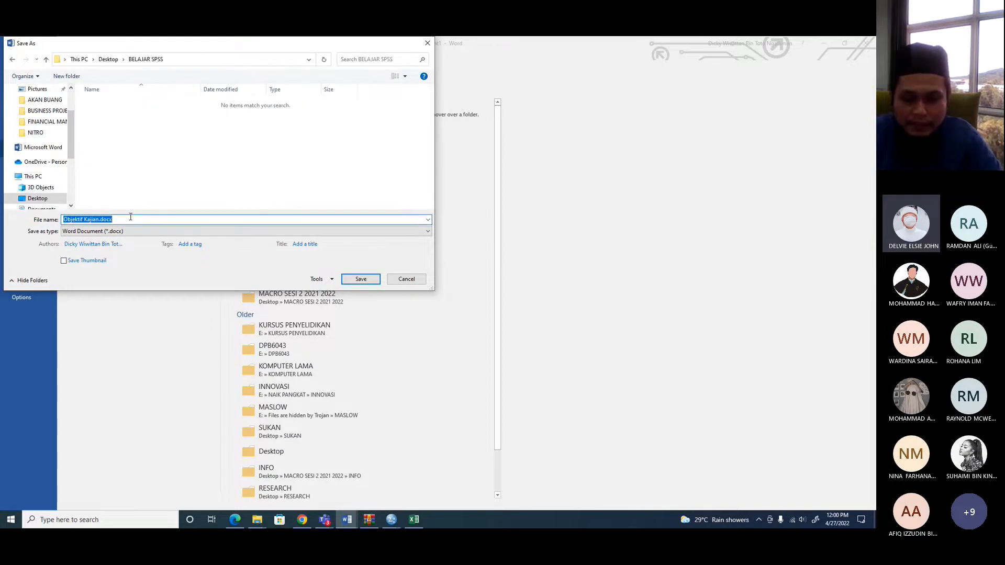
type("BE")
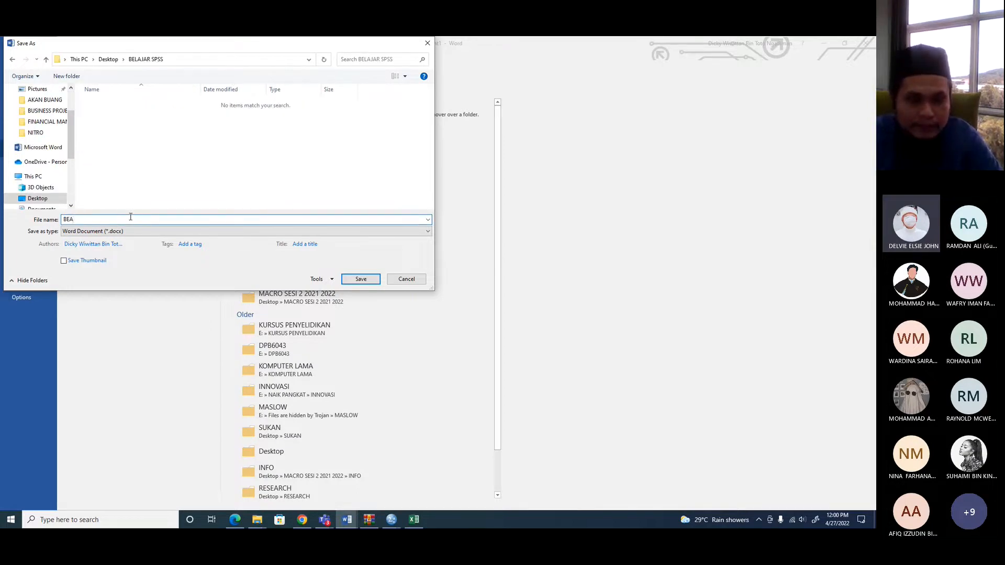
type("LAJAR SPSS")
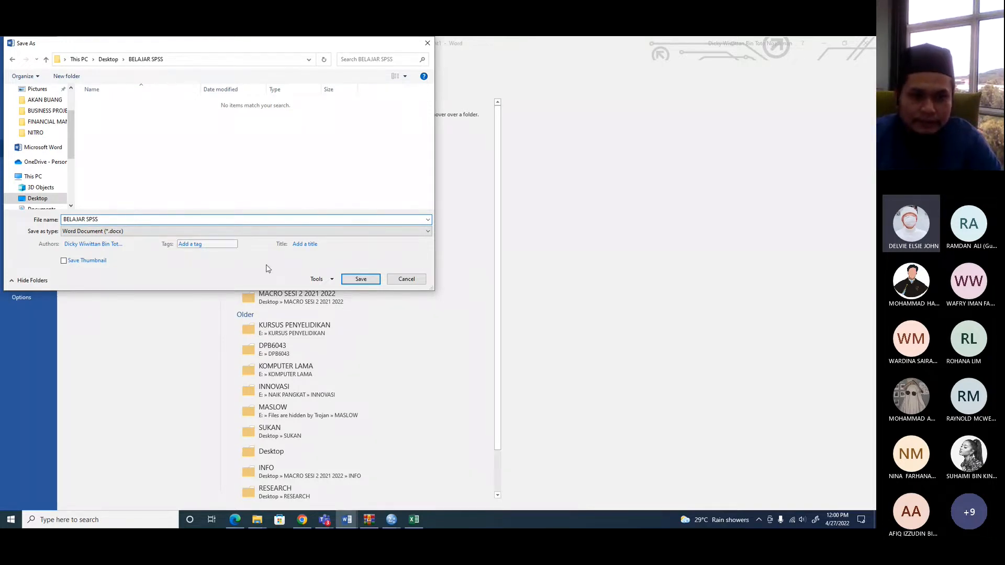
left_click(360, 279)
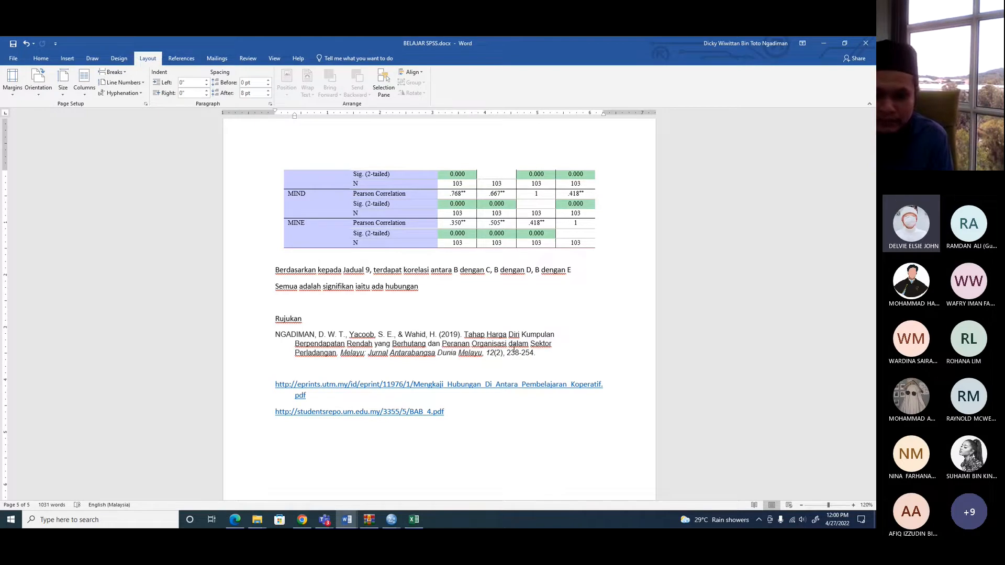
- Switch to the Teams meeting window and leave the meeting
mouse_move(325, 518)
left_click(345, 466)
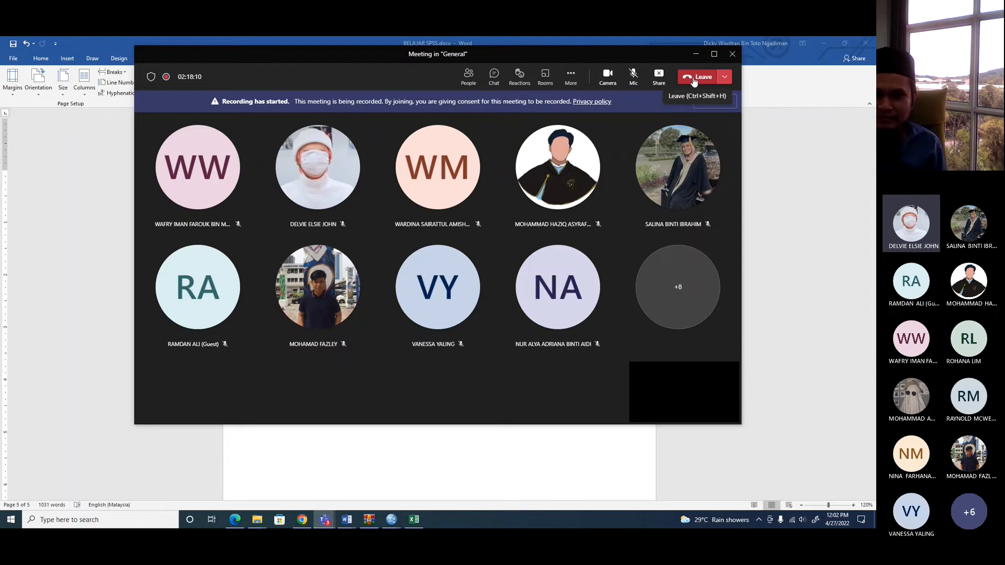
left_click(693, 79)
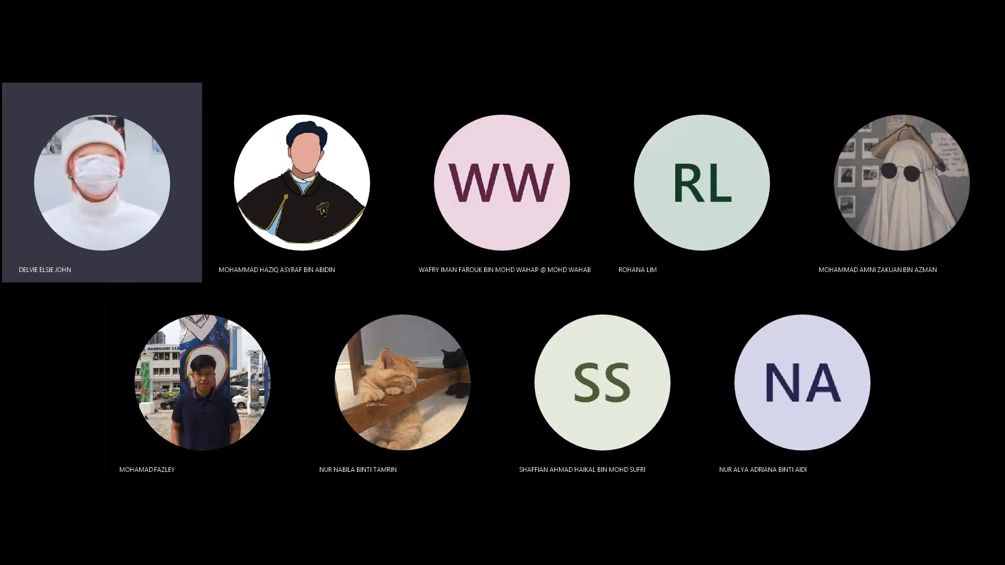